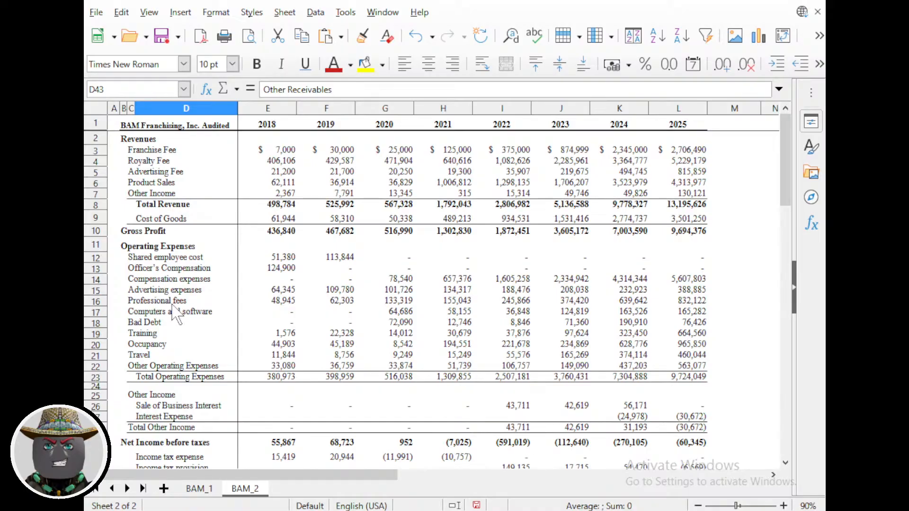
# Examine the income statement and balance sheet on the BAM_1 sheet, including the 2018 compensation expenses cell.
pyautogui.click(210, 491)
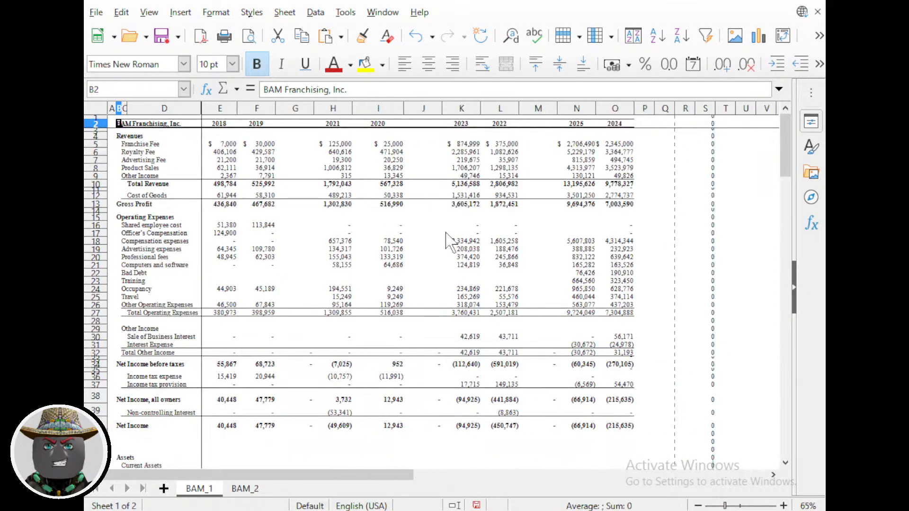
pyautogui.scroll(-2, 418, 265)
pyautogui.scroll(2, 418, 264)
pyautogui.scroll(-10, 422, 275)
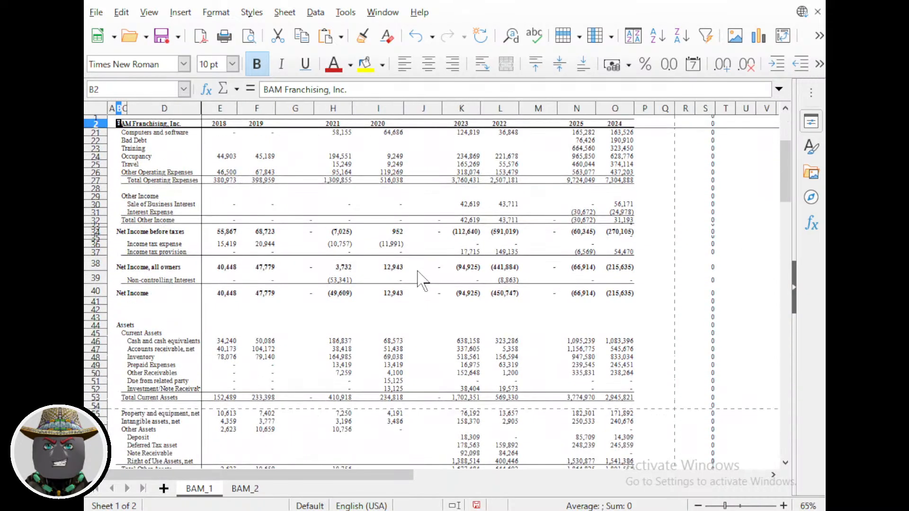
pyautogui.scroll(10, 421, 284)
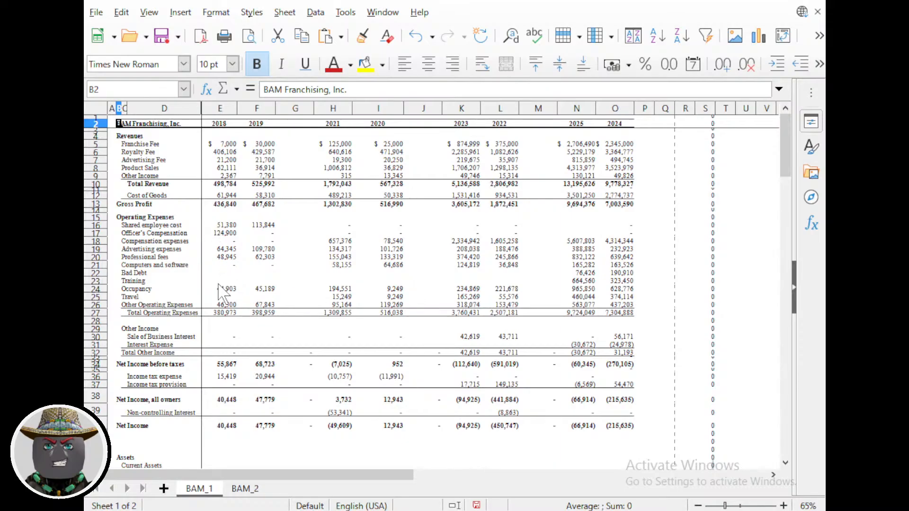
pyautogui.click(222, 242)
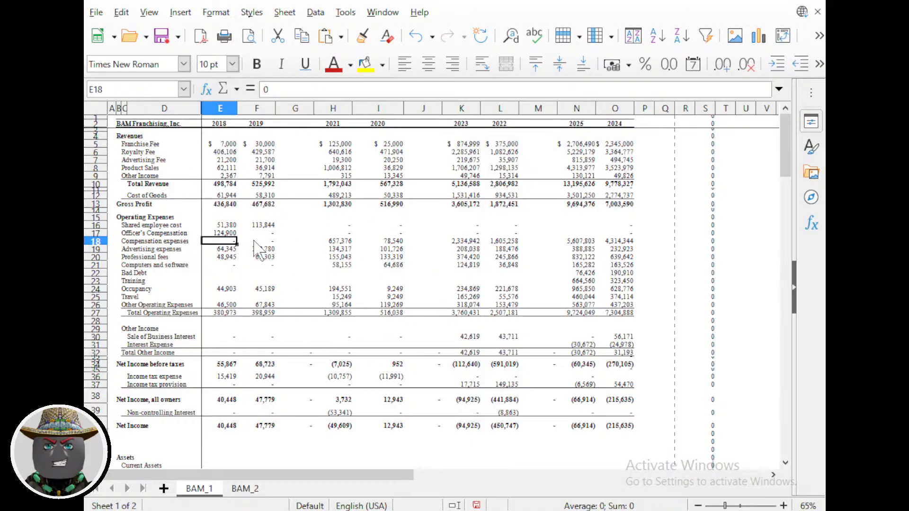
# Copy the BAM_1 sheet within the current document, placing the copy at the end position.
pyautogui.rightClick(208, 489)
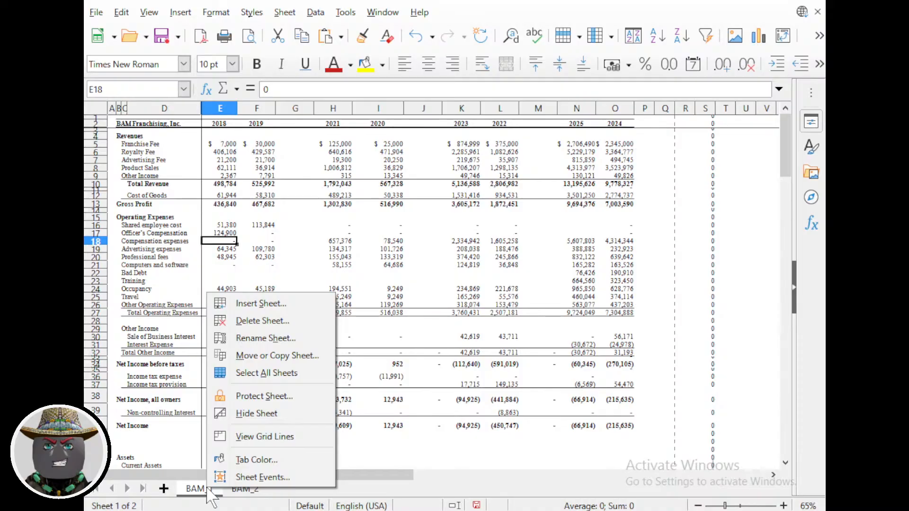
pyautogui.click(266, 356)
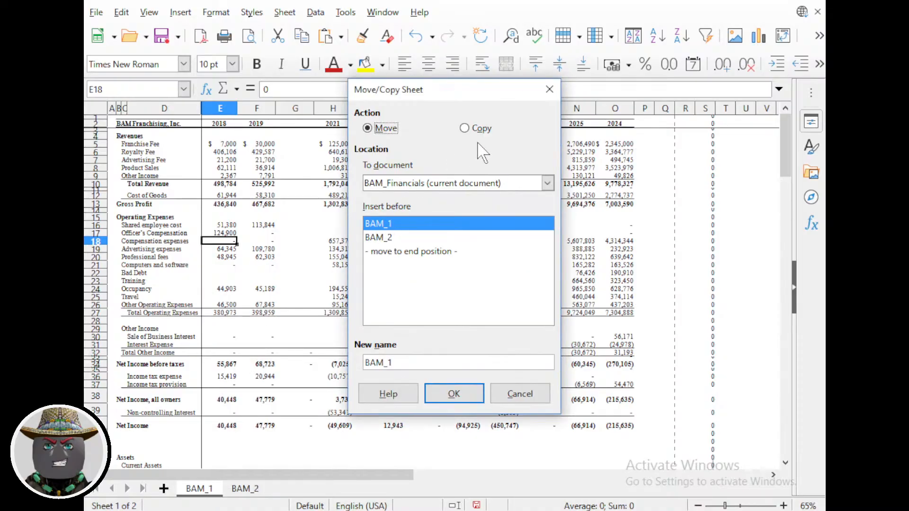
pyautogui.click(464, 128)
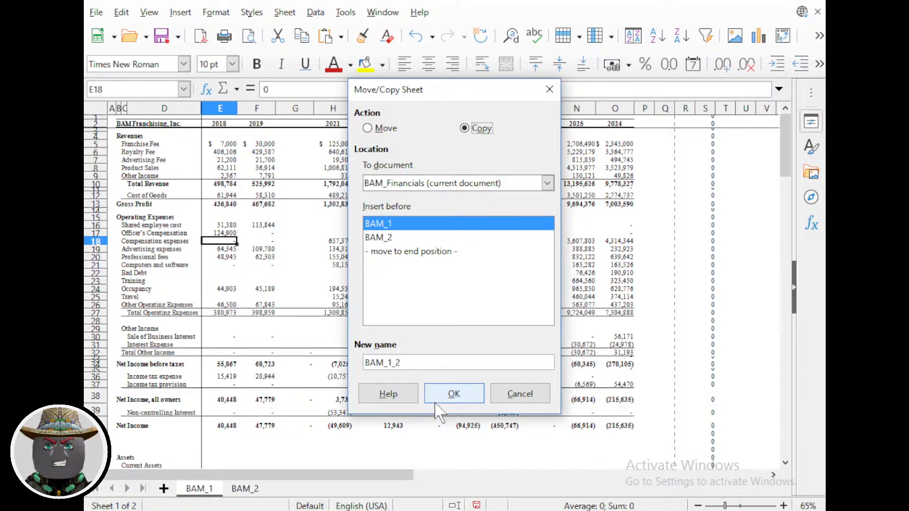
pyautogui.click(411, 251)
pyautogui.click(437, 394)
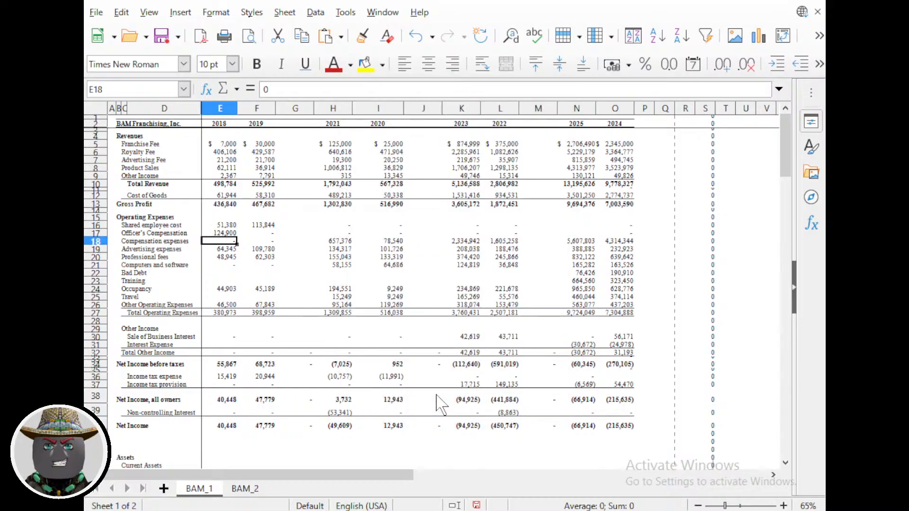
pyautogui.click(200, 489)
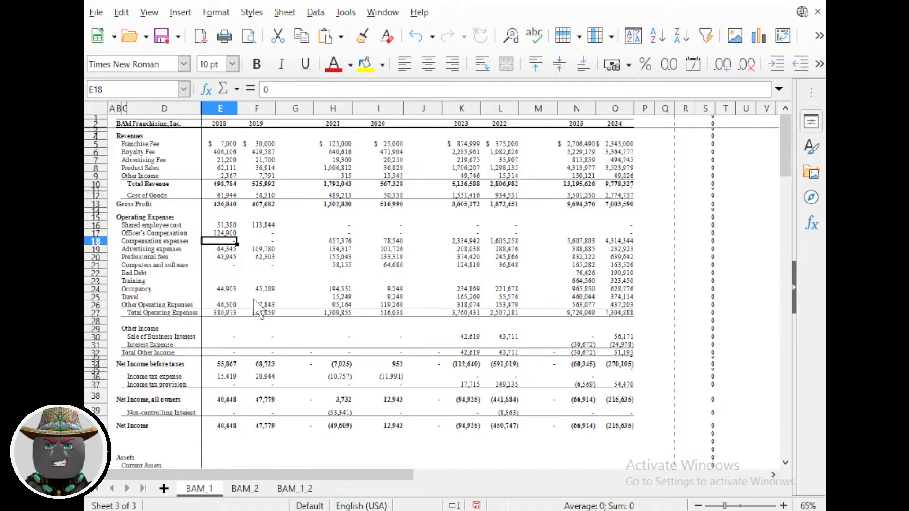
# Rename the copied sheet BAM_1_2 as BAM_3.
pyautogui.click(301, 493)
pyautogui.doubleClick(300, 493)
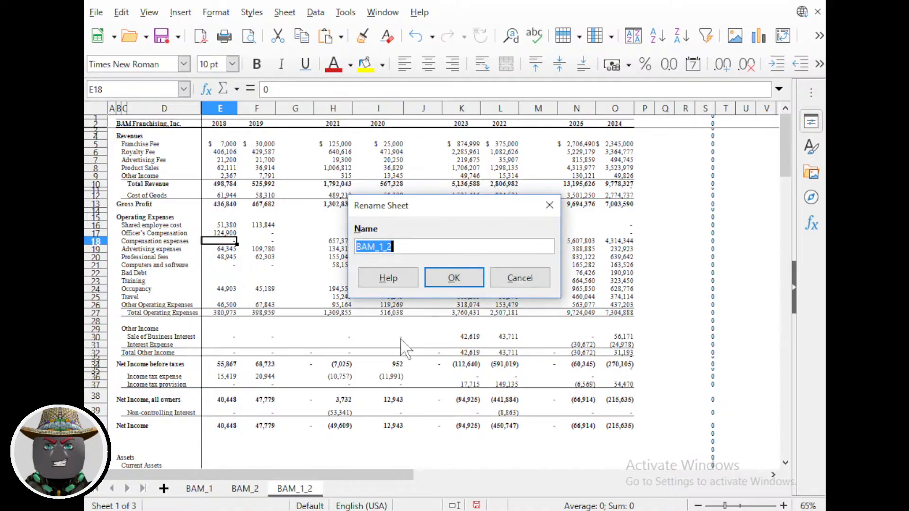
pyautogui.press('End')
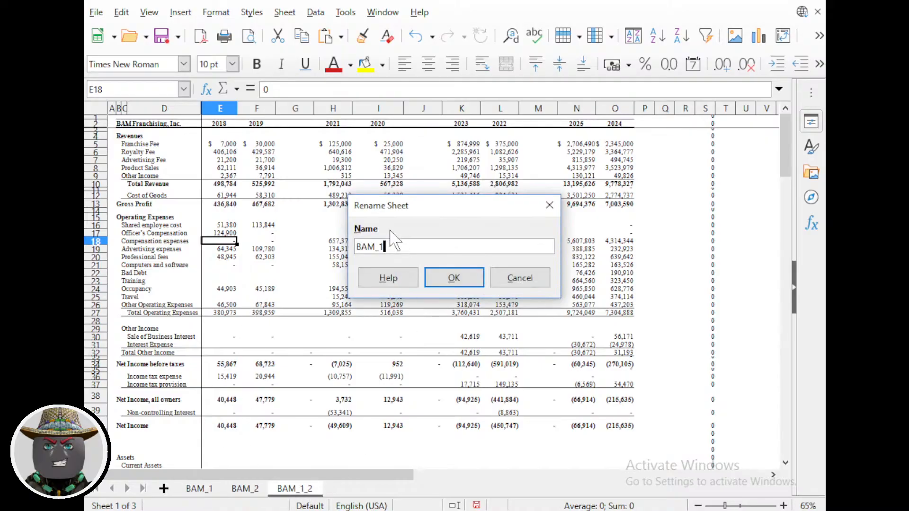
pyautogui.write('3')
pyautogui.press('Return')
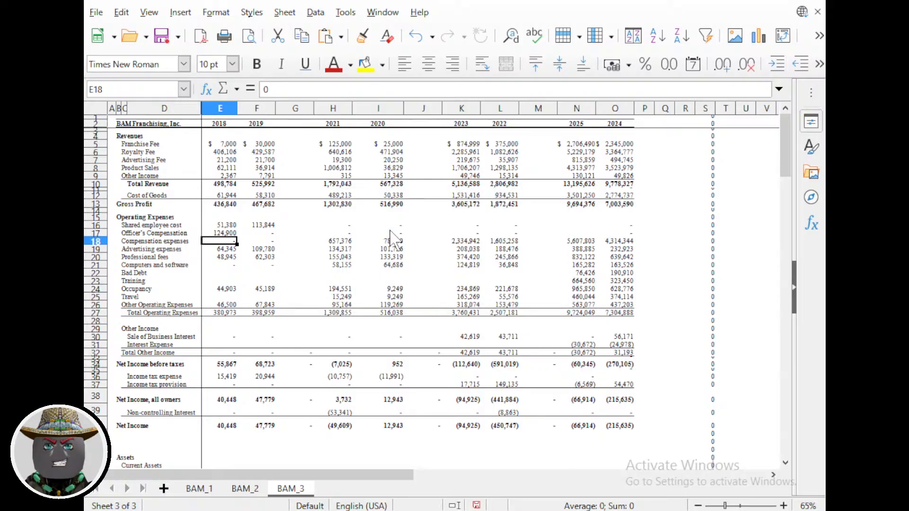
# Delete the BAM_3 sheet and return to BAM_1.
pyautogui.rightClick(294, 489)
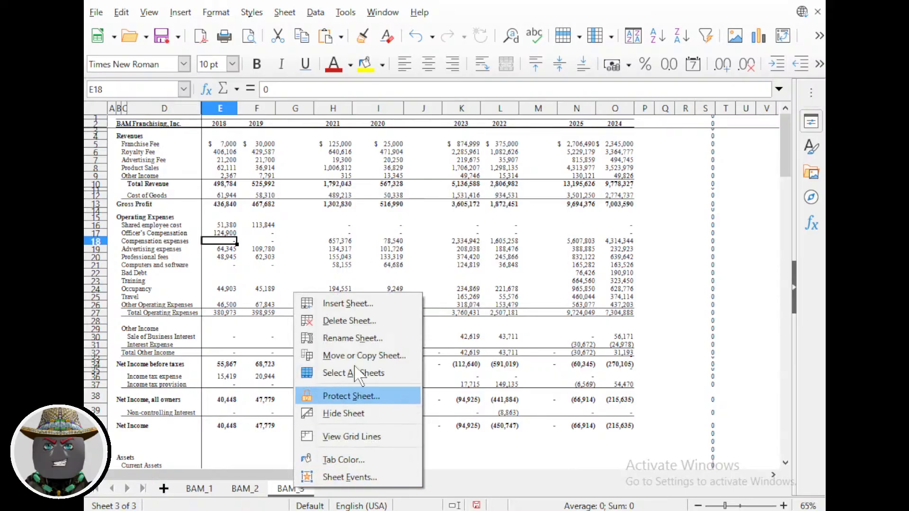
pyautogui.click(361, 322)
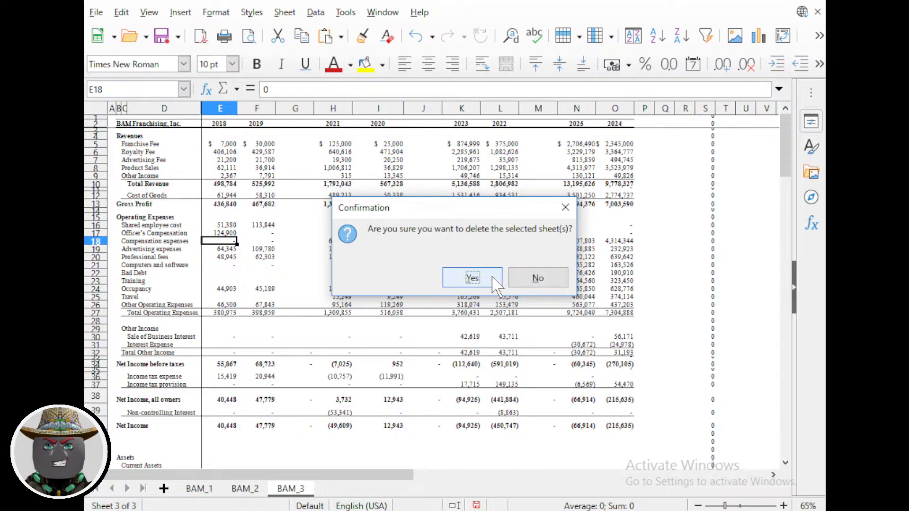
pyautogui.click(473, 278)
pyautogui.click(198, 488)
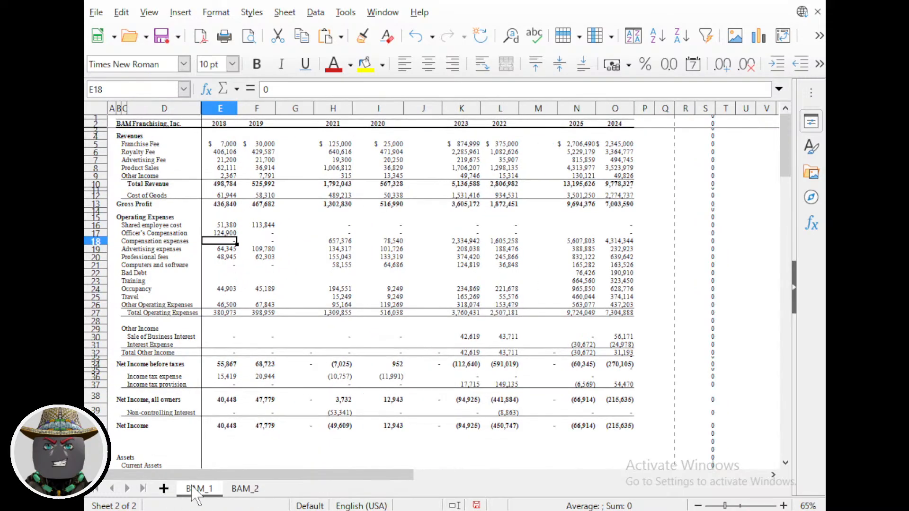
# Examine the BAM_2 sheet's yearly financials, from the revenues and expenses down to total liabilities and equity.
pyautogui.click(245, 489)
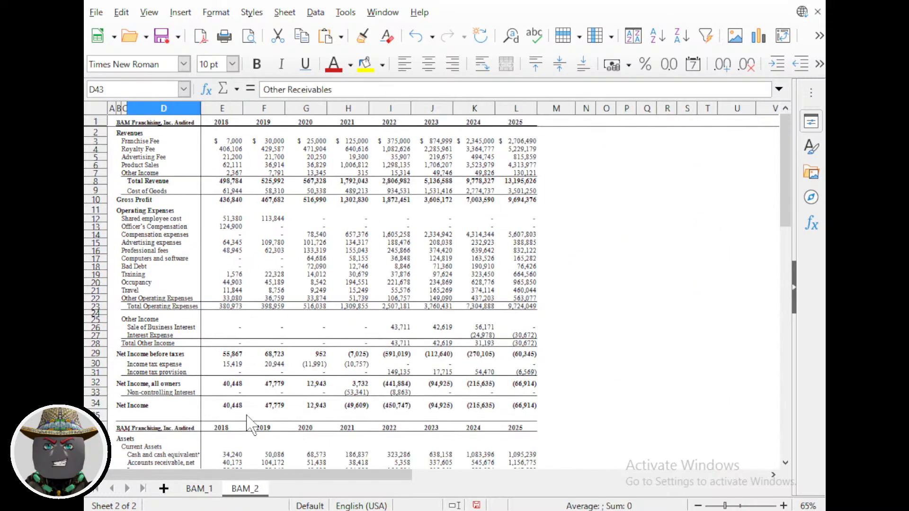
pyautogui.scroll(2, 212, 310)
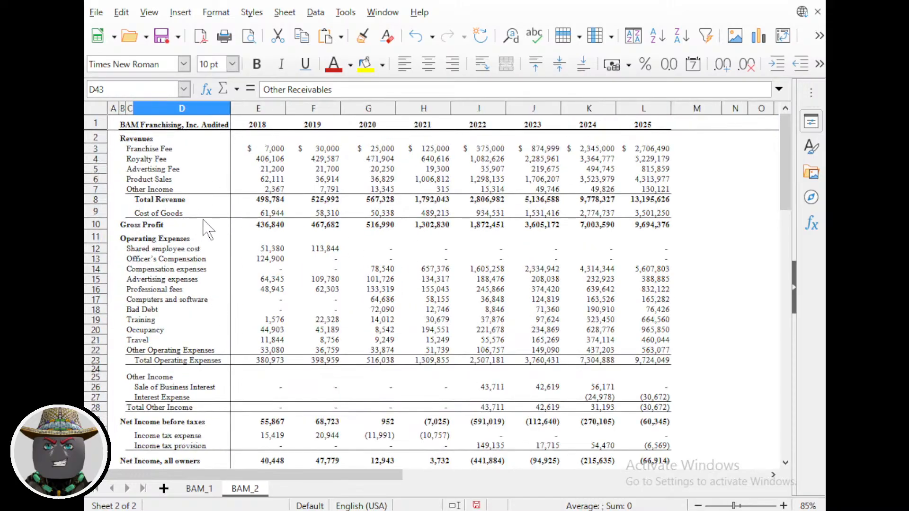
pyautogui.scroll(-20, 394, 245)
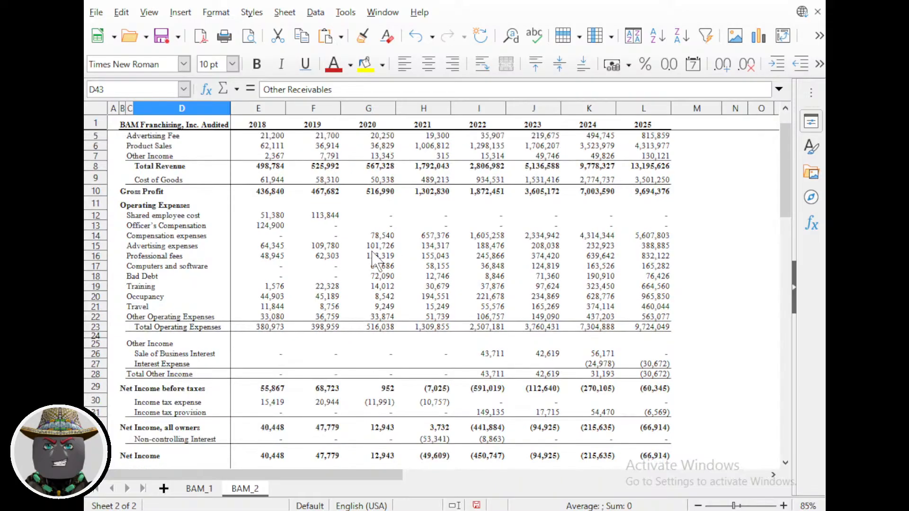
pyautogui.scroll(20, 372, 261)
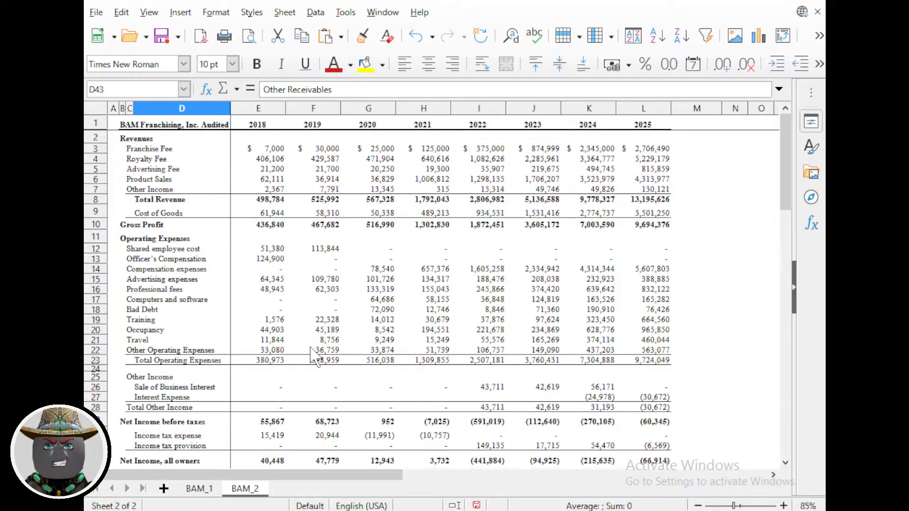
pyautogui.scroll(-10, 313, 355)
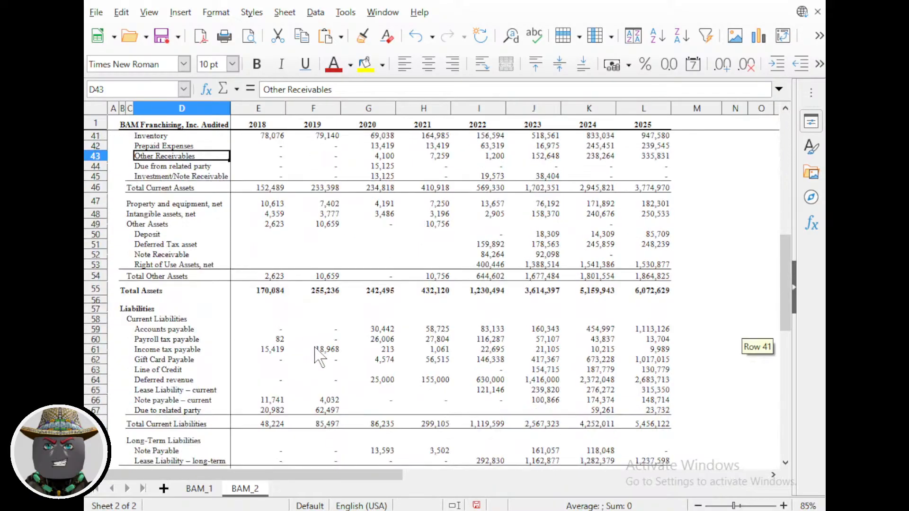
pyautogui.scroll(14, 317, 355)
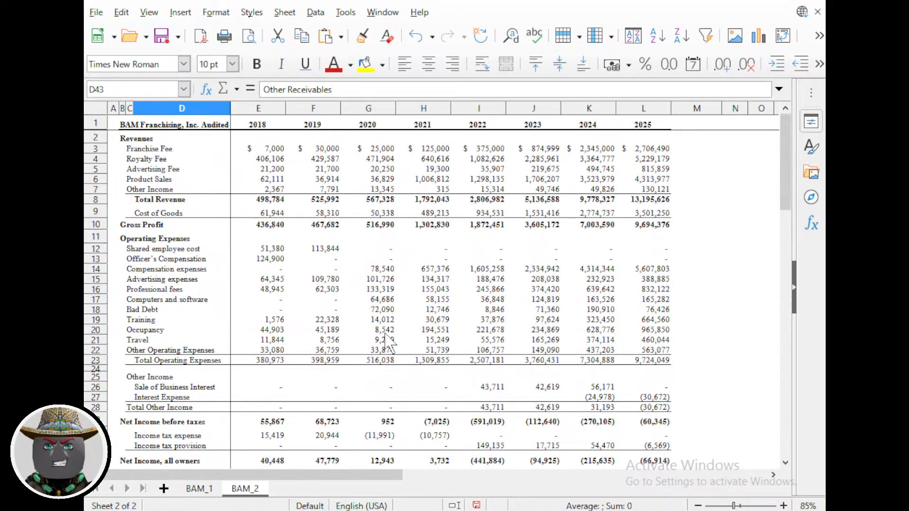
pyautogui.scroll(-10, 421, 344)
pyautogui.scroll(-12, 423, 342)
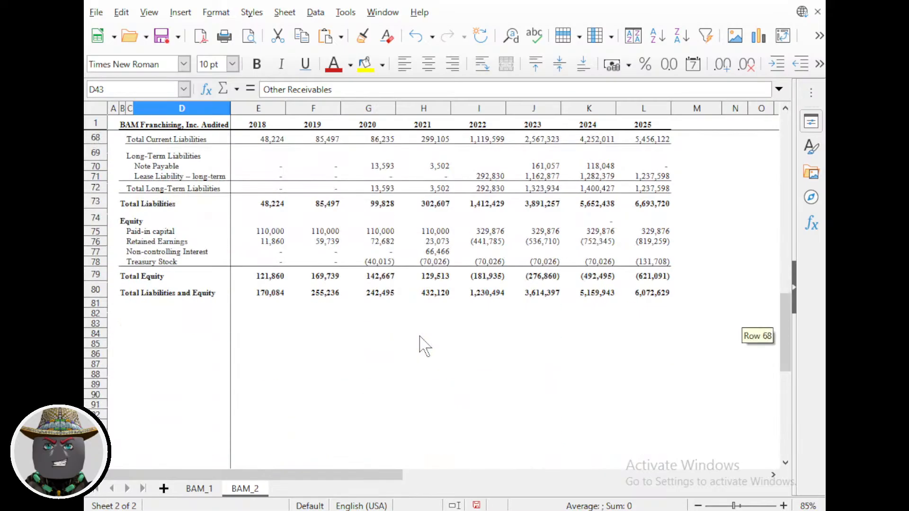
pyautogui.scroll(-2, 571, 354)
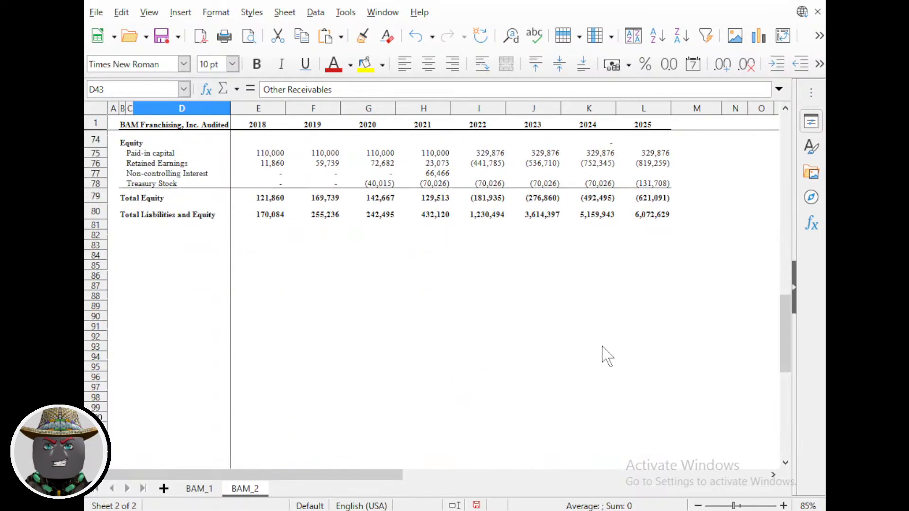
pyautogui.scroll(20, 619, 354)
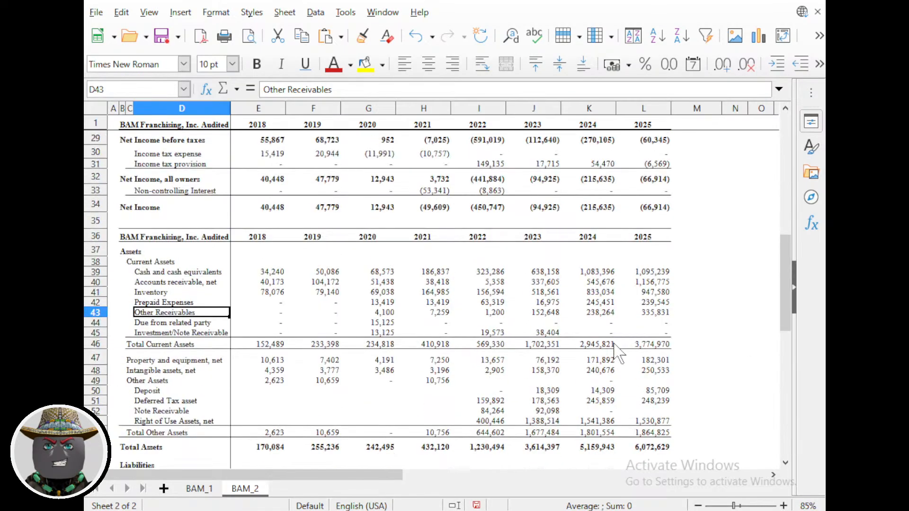
pyautogui.scroll(1, 614, 355)
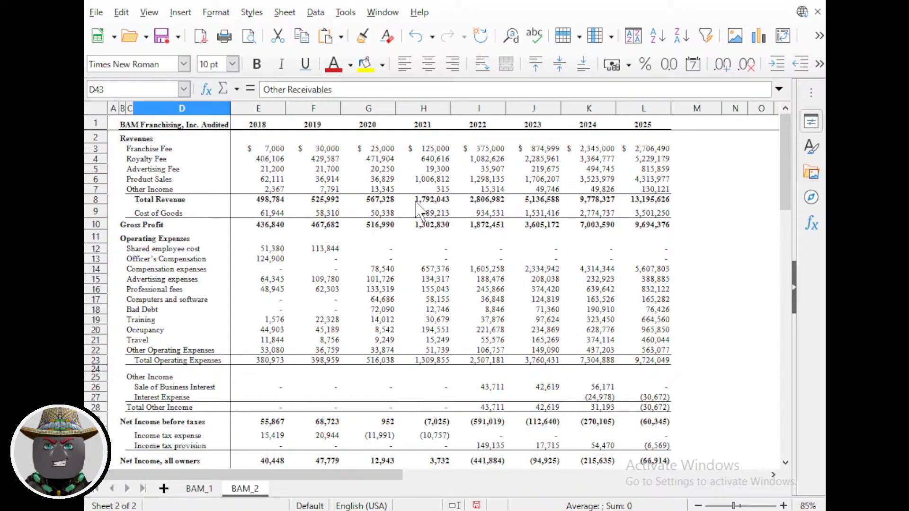
pyautogui.scroll(-11, 687, 350)
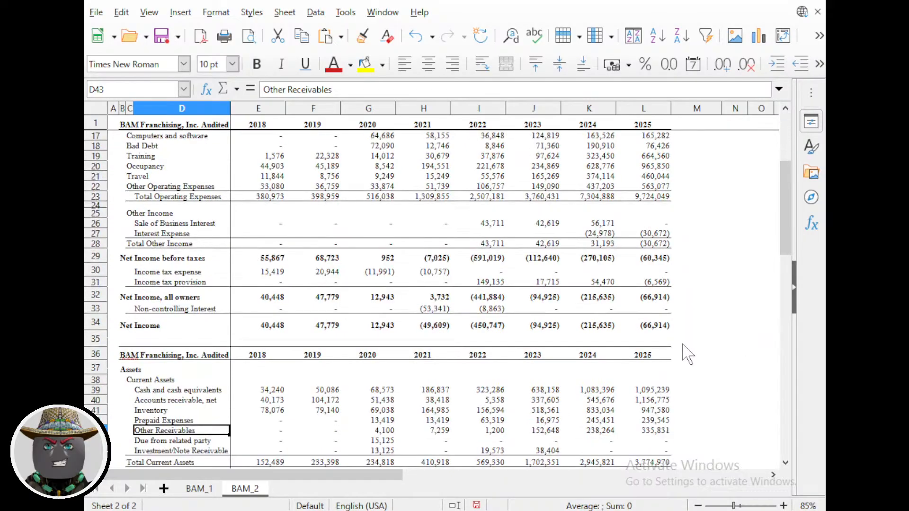
pyautogui.scroll(-9, 683, 346)
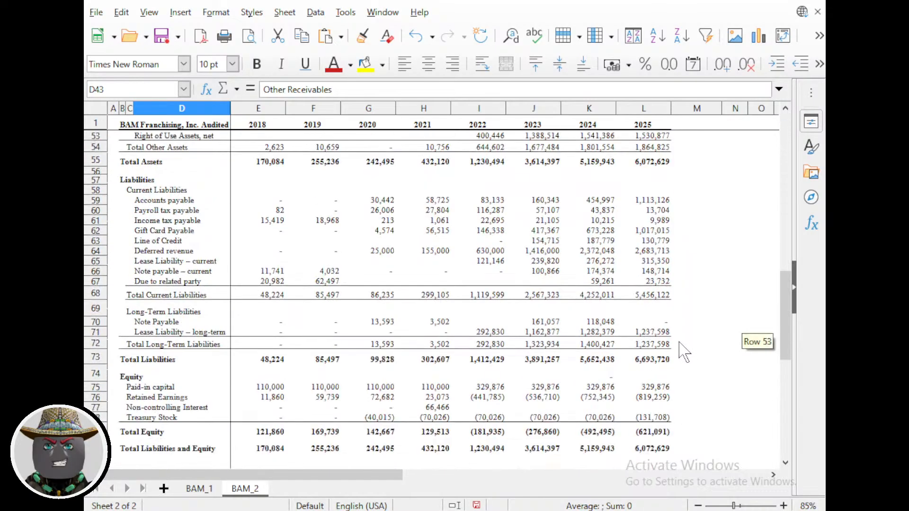
pyautogui.scroll(20, 683, 351)
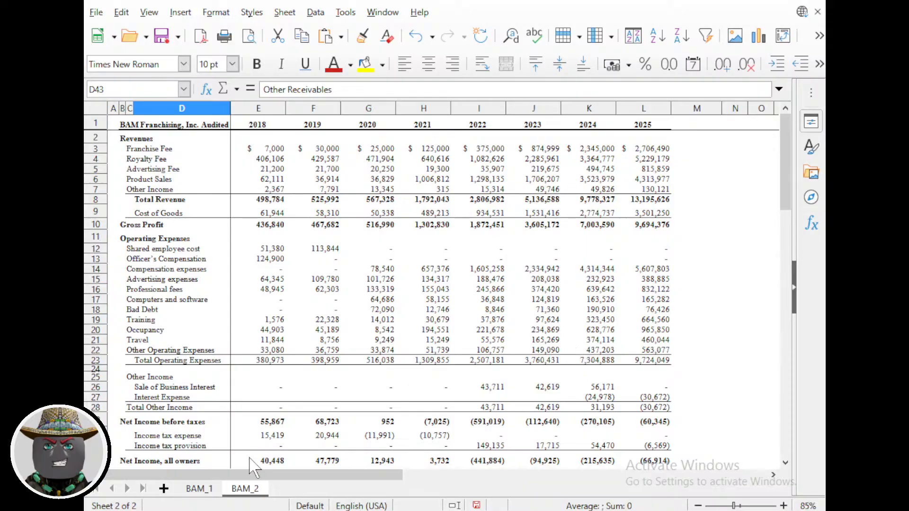
# Copy the BAM_2 sheet within the current document, placing the copy at the end position.
pyautogui.rightClick(246, 490)
pyautogui.click(303, 355)
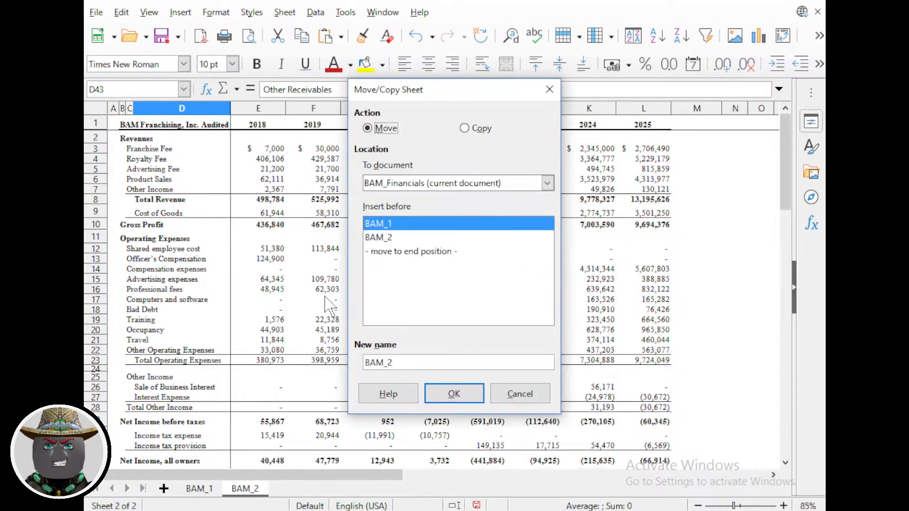
pyautogui.click(464, 128)
pyautogui.click(417, 252)
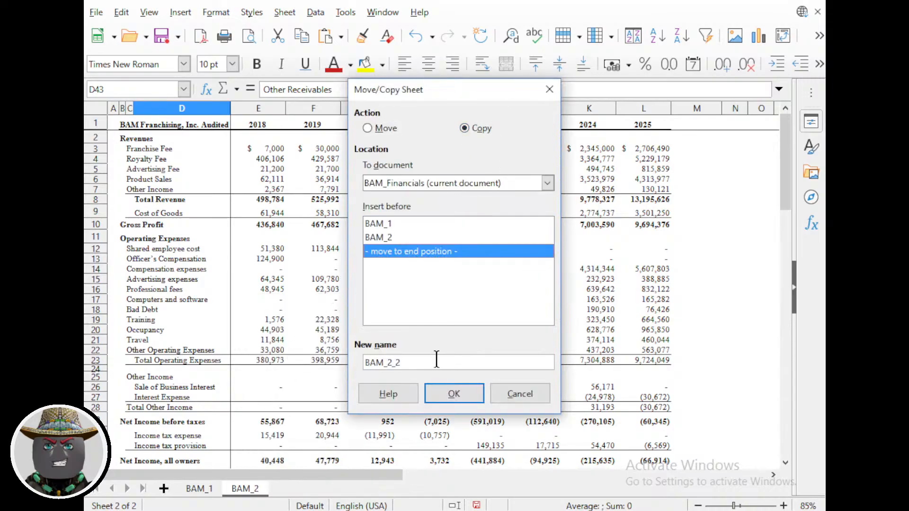
pyautogui.click(453, 394)
# Rename the copied sheet BAM_2_2 as Simpler.
pyautogui.doubleClick(301, 490)
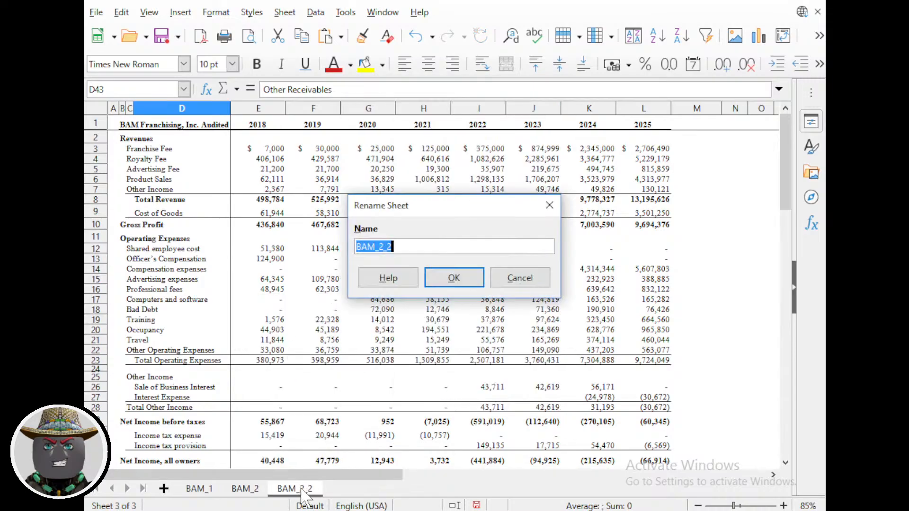
pyautogui.click(401, 247)
pyautogui.write('Simpler')
pyautogui.press('Return')
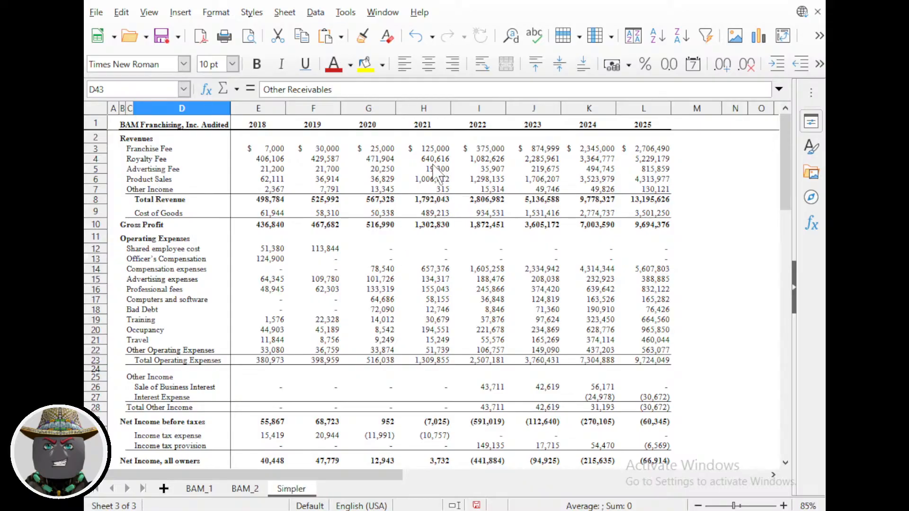
# Inspect the 2018 product sales, total operating expenses and gross profit cells on the Simpler sheet, including the gross profit formula.
pyautogui.click(277, 180)
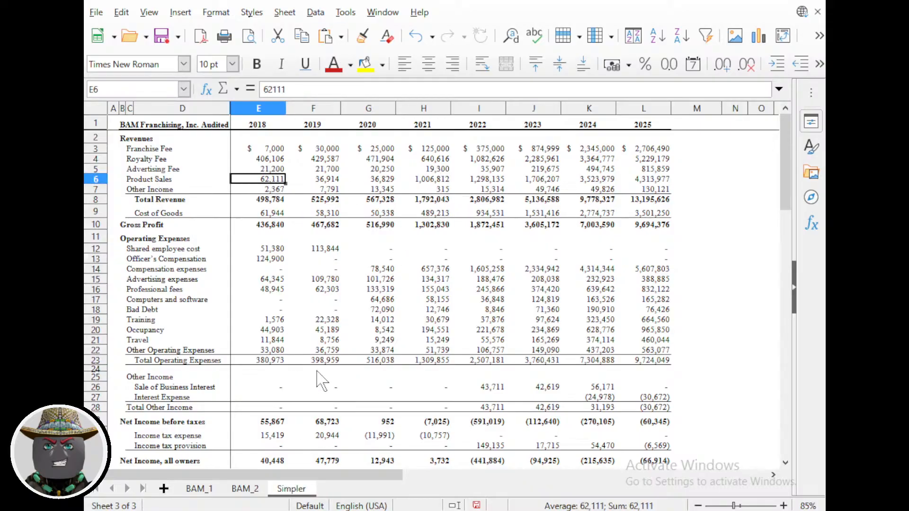
pyautogui.click(273, 364)
pyautogui.click(278, 228)
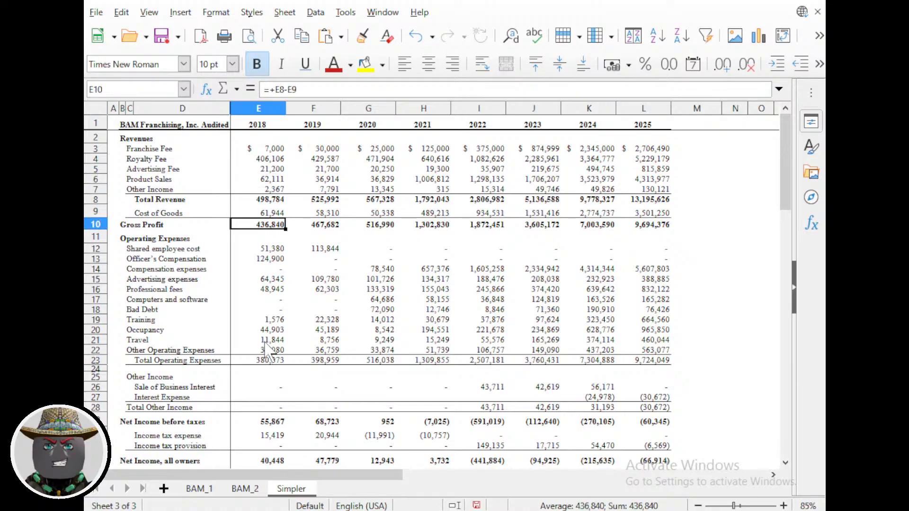
pyautogui.press('F2')
pyautogui.press('Escape')
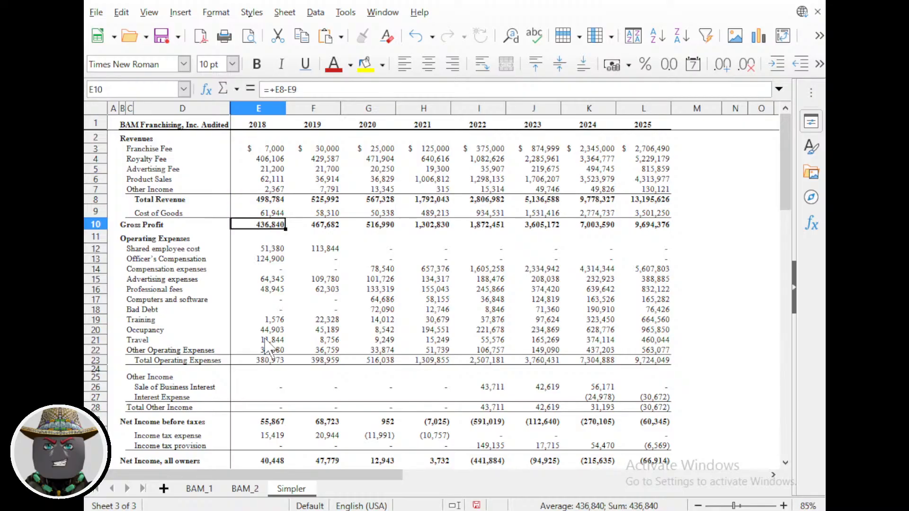
# Inspect the gross profit formulas for 2019 through 2023 without changing them.
pyautogui.press('Right')
pyautogui.press('F2')
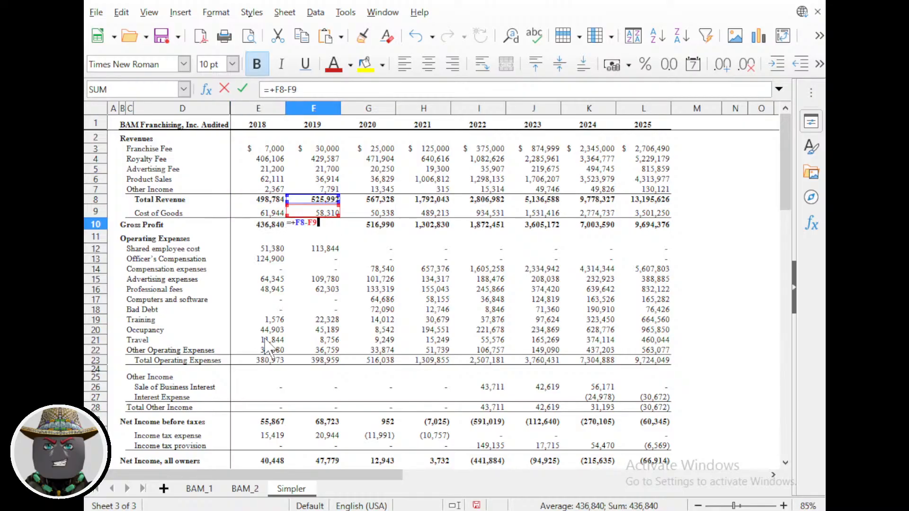
pyautogui.press('Escape')
pyautogui.press('Right')
pyautogui.press('F2')
pyautogui.press('Escape')
pyautogui.press('Right')
pyautogui.press('F2')
pyautogui.press('Escape')
pyautogui.press('Right')
pyautogui.press('F2')
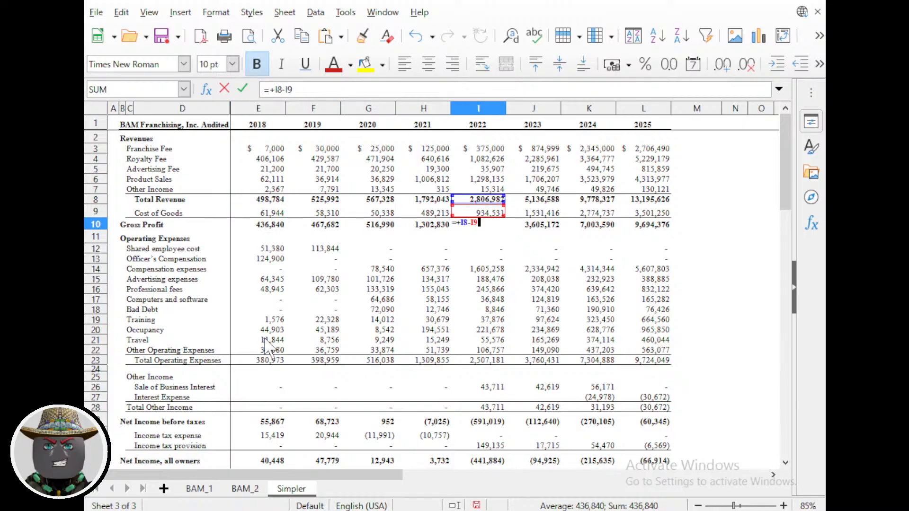
pyautogui.press('Escape')
pyautogui.press('Right')
pyautogui.press('F2')
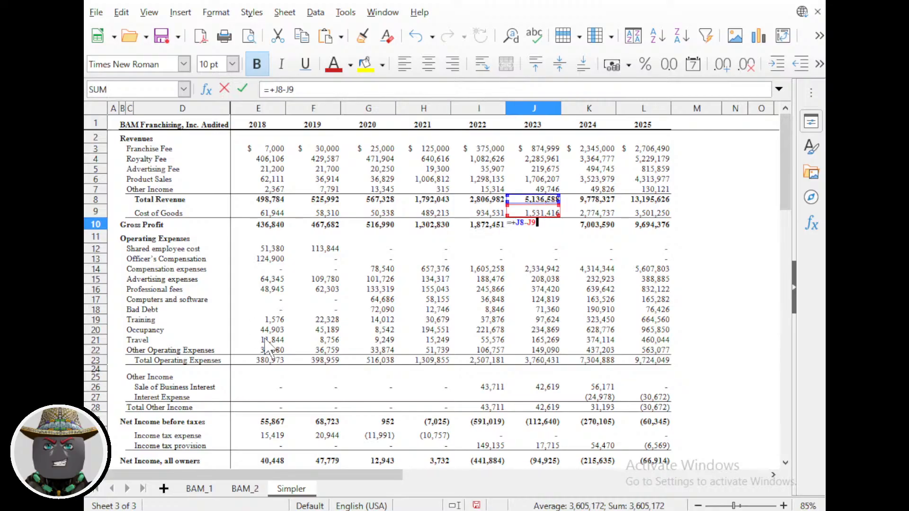
pyautogui.press('Escape')
# Recheck the gross profit formulas from 2018 through 2022, comparing which revenue and cost cells each year references.
pyautogui.press('Left')
pyautogui.press('Left')
pyautogui.press('Left')
pyautogui.press('Left')
pyautogui.press('Left')
pyautogui.press('F2')
pyautogui.press('Escape')
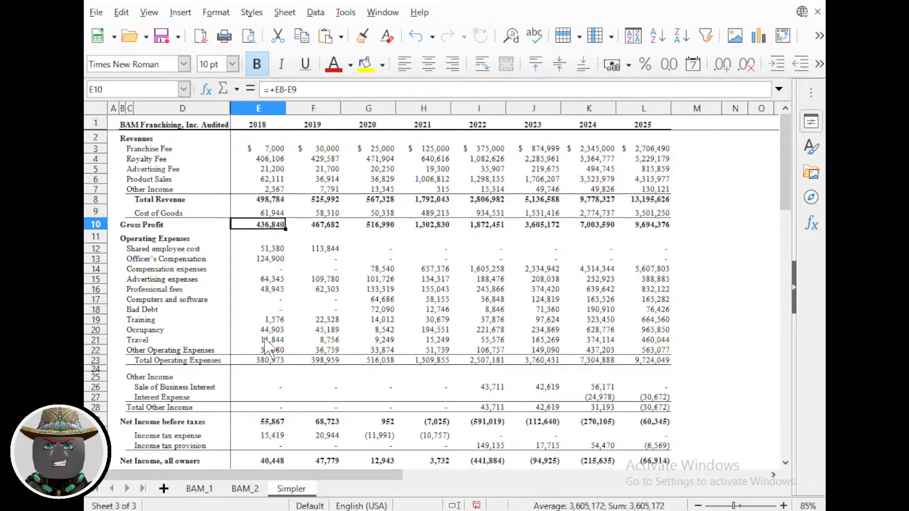
pyautogui.press('Right')
pyautogui.press('F2')
pyautogui.press('Escape')
pyautogui.press('Right')
pyautogui.press('F2')
pyautogui.press('Escape')
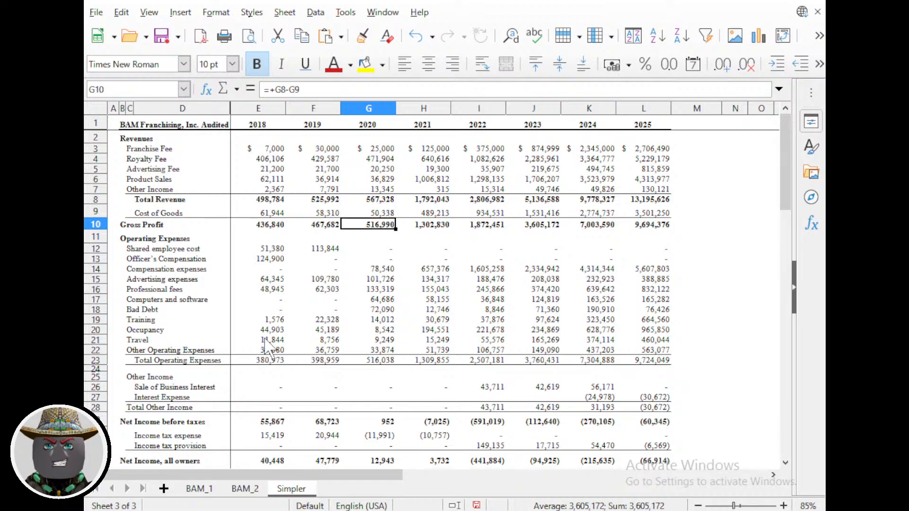
pyautogui.press('Right')
pyautogui.press('Right')
pyautogui.press('F2')
pyautogui.press('Escape')
pyautogui.press('Left')
pyautogui.press('F2')
pyautogui.press('Escape')
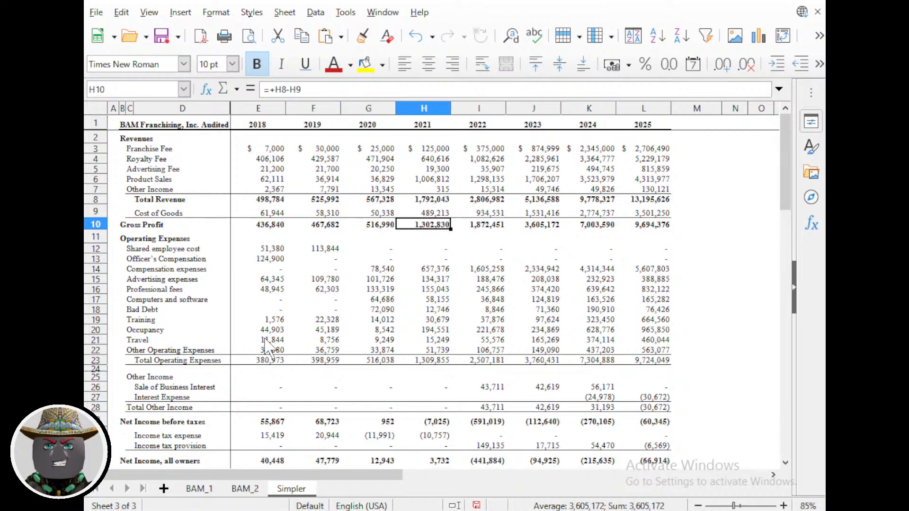
pyautogui.press('Left')
pyautogui.press('F2')
pyautogui.press('Escape')
pyautogui.press('Left')
pyautogui.press('F2')
pyautogui.press('Escape')
pyautogui.press('Left')
pyautogui.press('F2')
pyautogui.press('Escape')
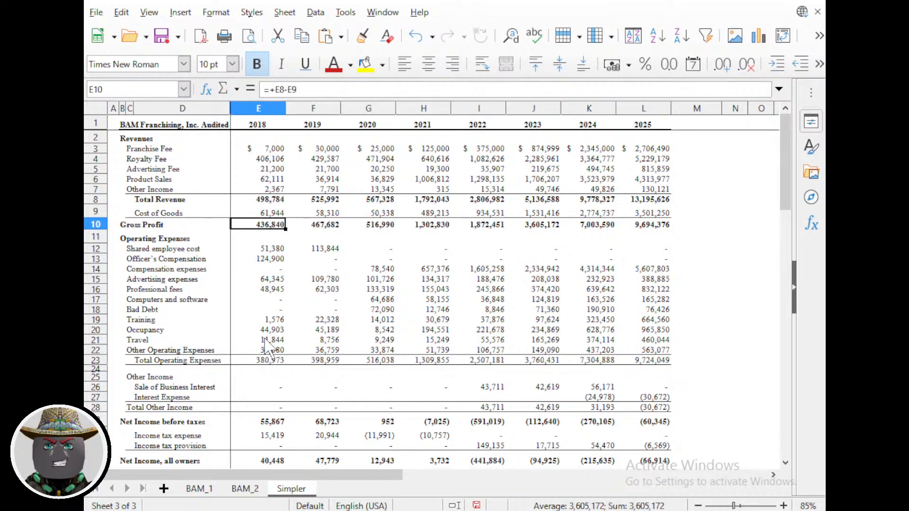
pyautogui.press('Right')
pyautogui.press('F2')
pyautogui.press('Escape')
pyautogui.press('F2')
pyautogui.press('Escape')
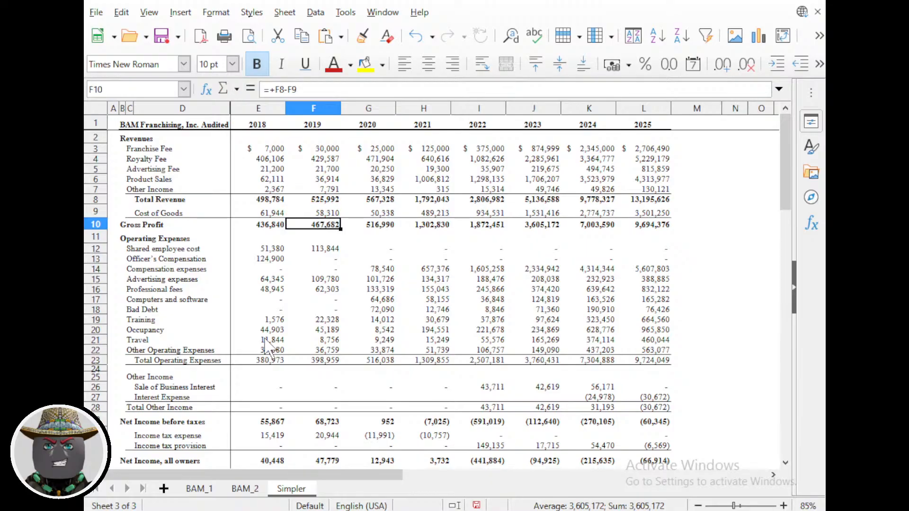
pyautogui.press('Right')
pyautogui.press('F2')
pyautogui.press('Escape')
pyautogui.press('Right')
pyautogui.press('F2')
pyautogui.press('Escape')
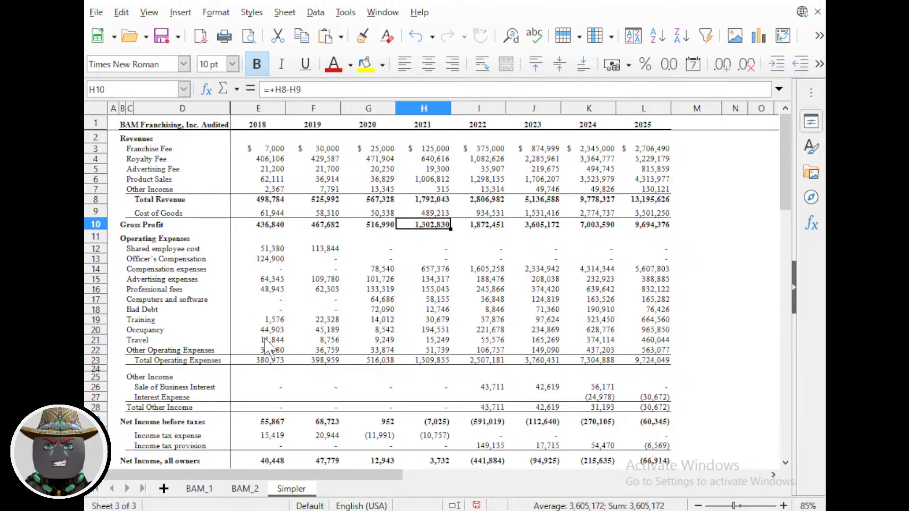
pyautogui.press('Left')
pyautogui.press('F2')
pyautogui.press('Escape')
# Inspect the total revenue formulas for 2020, 2019 and 2018, plus the 2018 gross profit formula.
pyautogui.press('Up')
pyautogui.press('Up')
pyautogui.press('F2')
pyautogui.press('Escape')
pyautogui.press('Left')
pyautogui.press('F2')
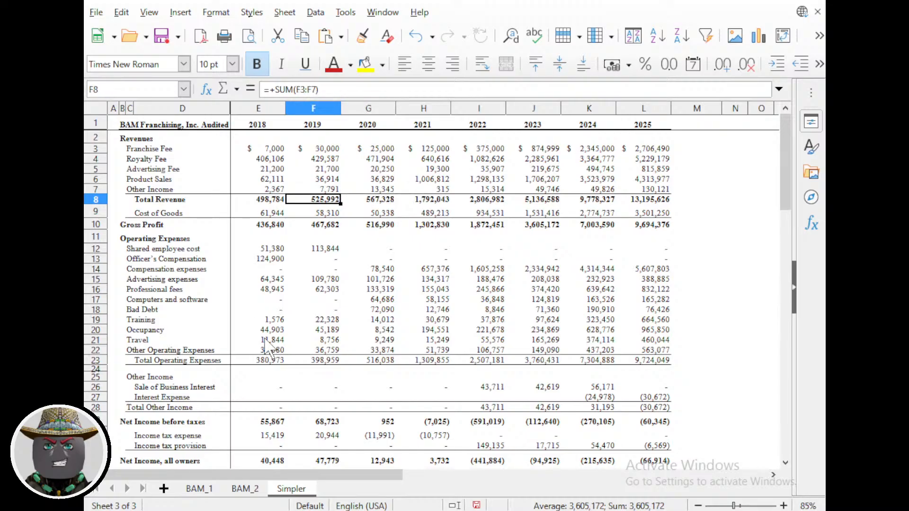
pyautogui.press('Escape')
pyautogui.press('Left')
pyautogui.press('F2')
pyautogui.press('Escape')
pyautogui.press('Down')
pyautogui.press('Down')
pyautogui.press('F2')
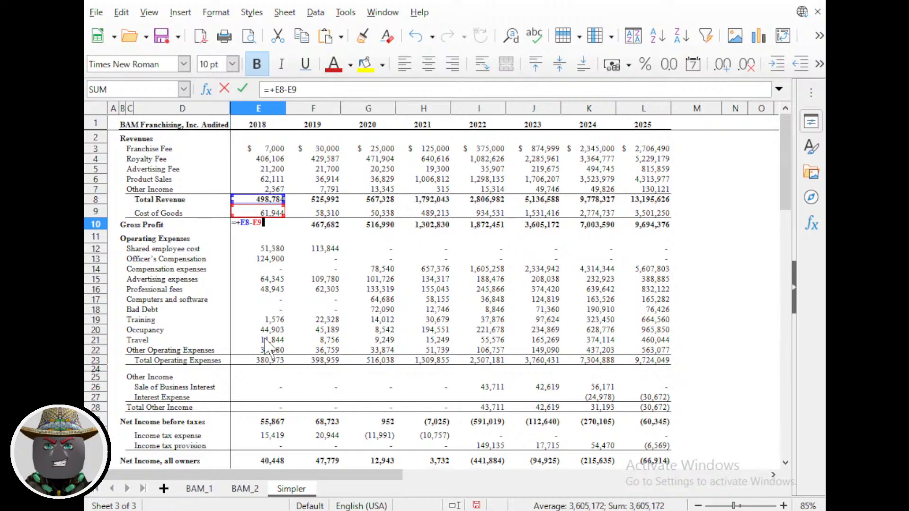
pyautogui.press('Escape')
# Inspect the Other Operating Expenses formulas across the years, from 2018 to 2022 and in 2025.
pyautogui.press('Down')
pyautogui.press('Down')
pyautogui.press('Down')
pyautogui.press('Down')
pyautogui.press('Down')
pyautogui.press('Down')
pyautogui.press('Down')
pyautogui.press('Down')
pyautogui.press('Down')
pyautogui.press('Down')
pyautogui.press('Down')
pyautogui.press('Down')
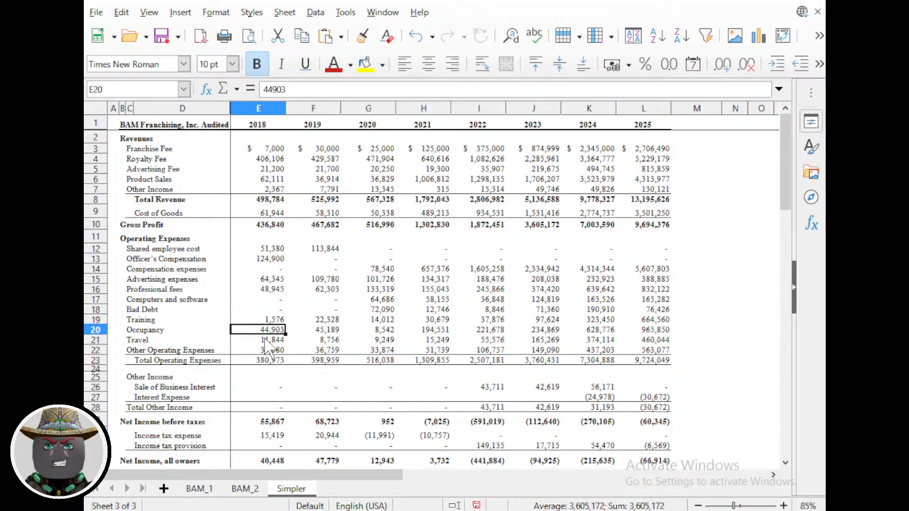
pyautogui.press('F2')
pyautogui.press('Escape')
pyautogui.press('Right')
pyautogui.press('F2')
pyautogui.press('Escape')
pyautogui.press('Right')
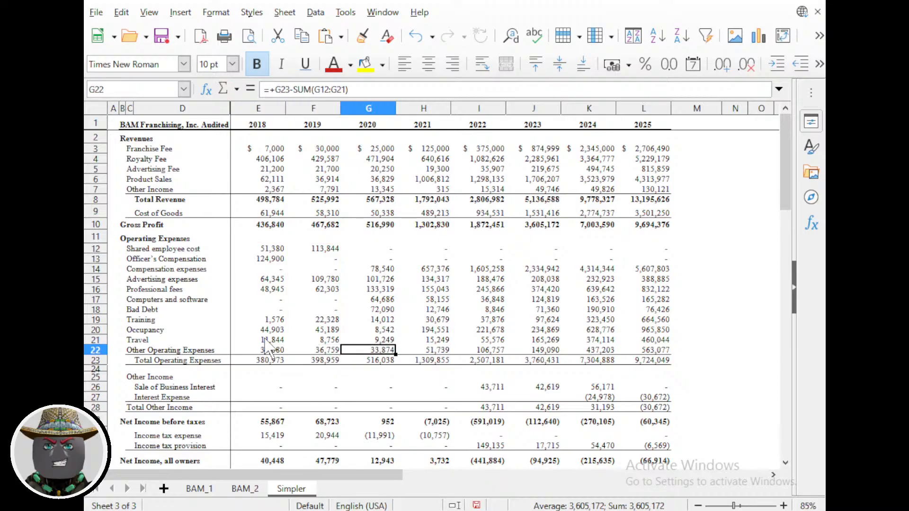
pyautogui.press('F2')
pyautogui.press('Escape')
pyautogui.press('Right')
pyautogui.press('F2')
pyautogui.press('Escape')
pyautogui.press('Right')
pyautogui.press('F2')
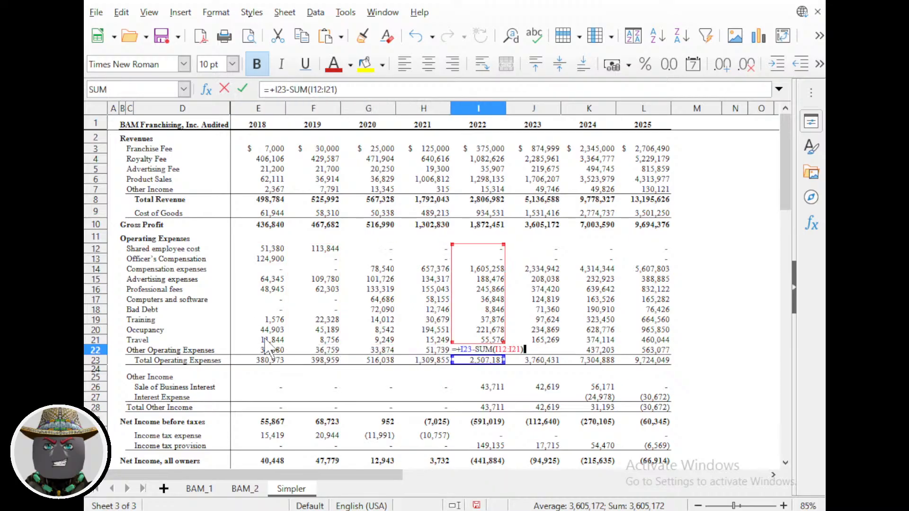
pyautogui.press('Escape')
pyautogui.press('Right')
pyautogui.press('Right')
pyautogui.press('Right')
pyautogui.press('F2')
pyautogui.press('Escape')
# Check the 2025 gross profit and total revenue formulas.
pyautogui.press('Up')
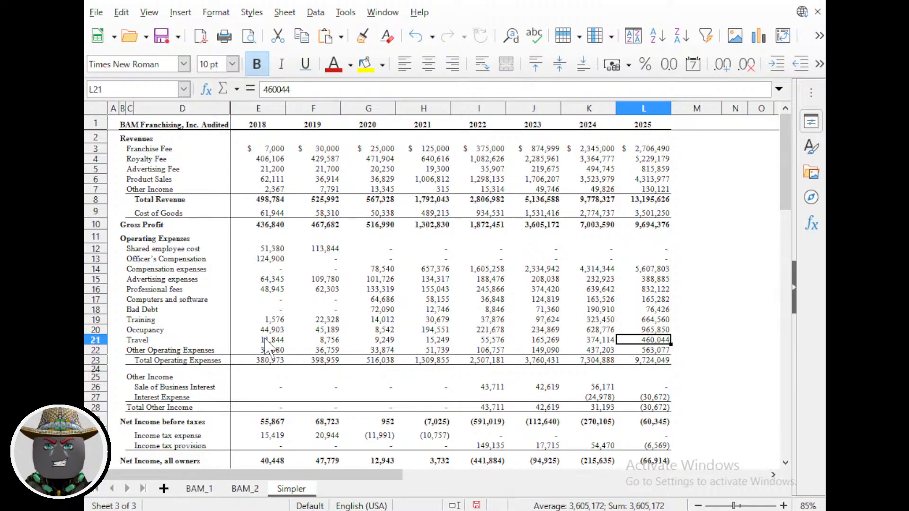
pyautogui.hotkey('ctrl', 'Up')
pyautogui.hotkey('ctrl', 'Up')
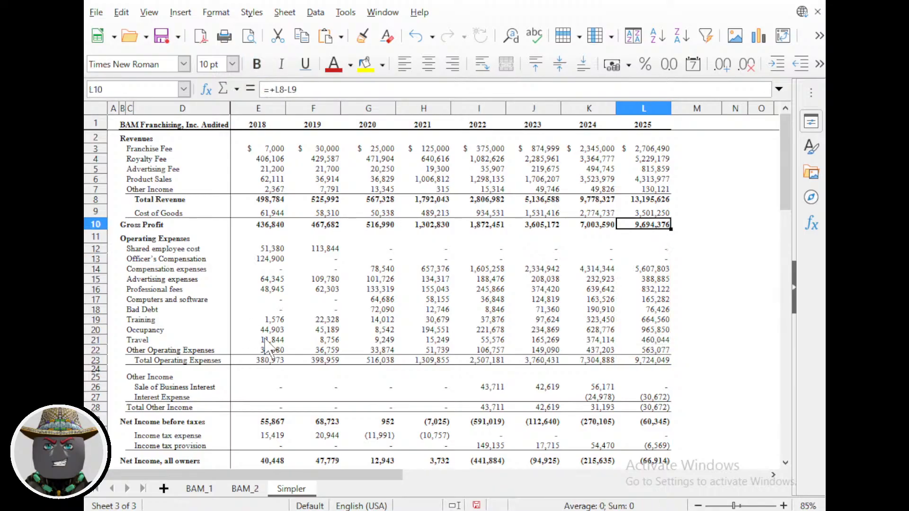
pyautogui.press('F2')
pyautogui.press('Escape')
pyautogui.press('Up')
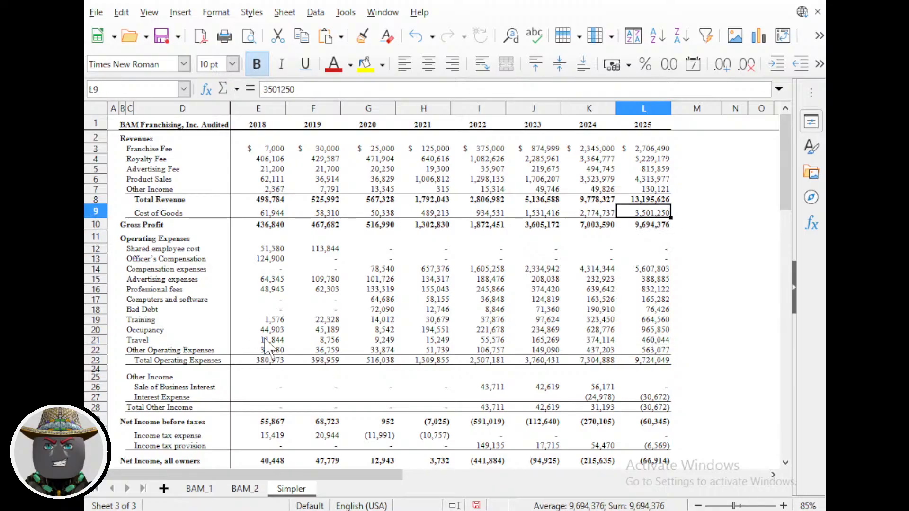
pyautogui.press('Up')
pyautogui.press('F2')
pyautogui.press('Escape')
# Inspect the 2025 formulas for net income, net income of all owners, and net income before taxes.
pyautogui.hotkey('ctrl', 'Down')
pyautogui.hotkey('ctrl', 'Down')
pyautogui.hotkey('ctrl', 'Down')
pyautogui.hotkey('ctrl', 'Down')
pyautogui.hotkey('ctrl', 'Down')
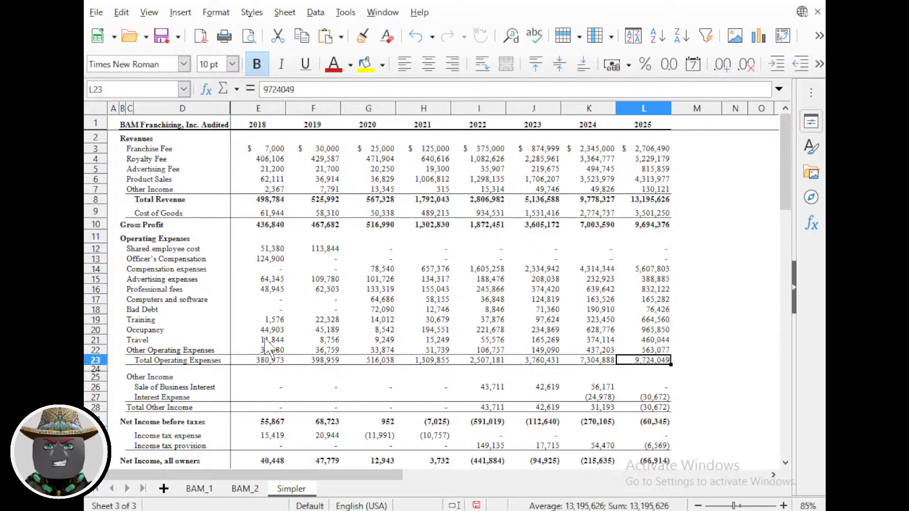
pyautogui.press('F2')
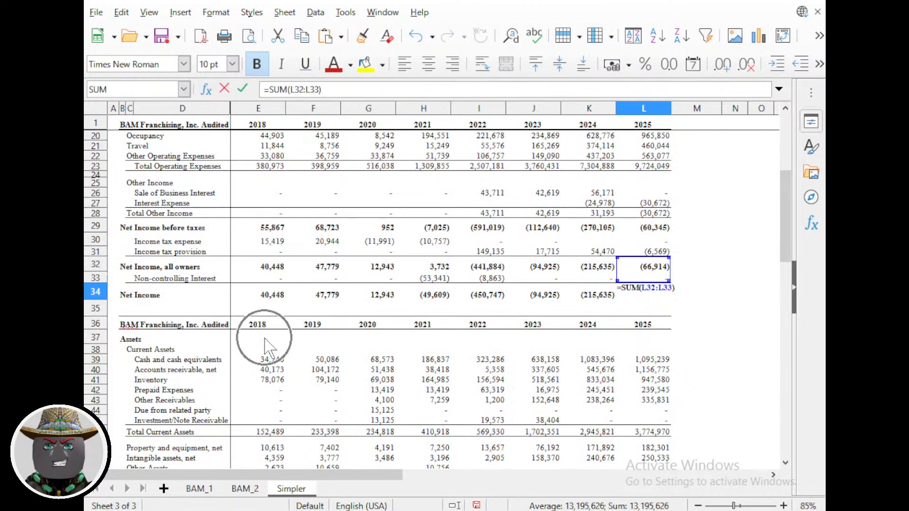
pyautogui.press('Escape')
pyautogui.press('Up')
pyautogui.press('Up')
pyautogui.press('F2')
pyautogui.press('Escape')
pyautogui.press('Up')
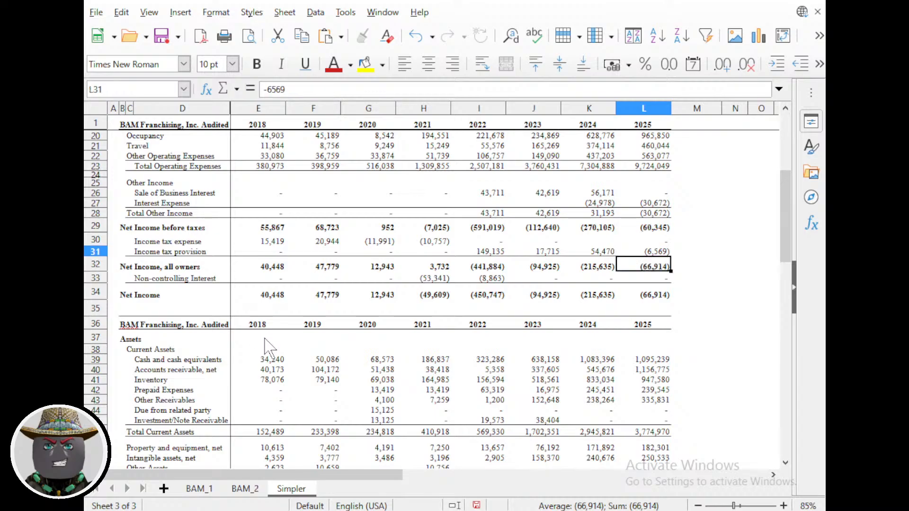
pyautogui.press('Up')
pyautogui.press('Up')
pyautogui.press('F2')
pyautogui.press('Escape')
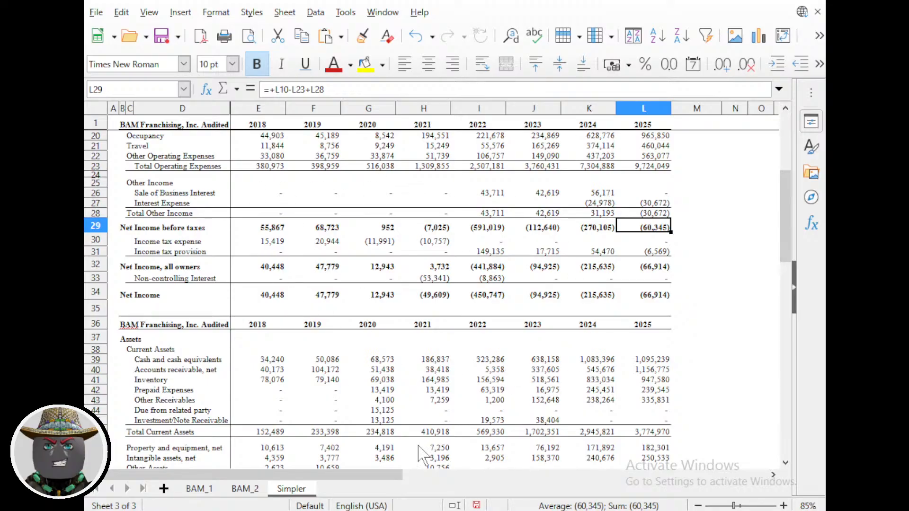
pyautogui.hotkey('ctrl', 'a')
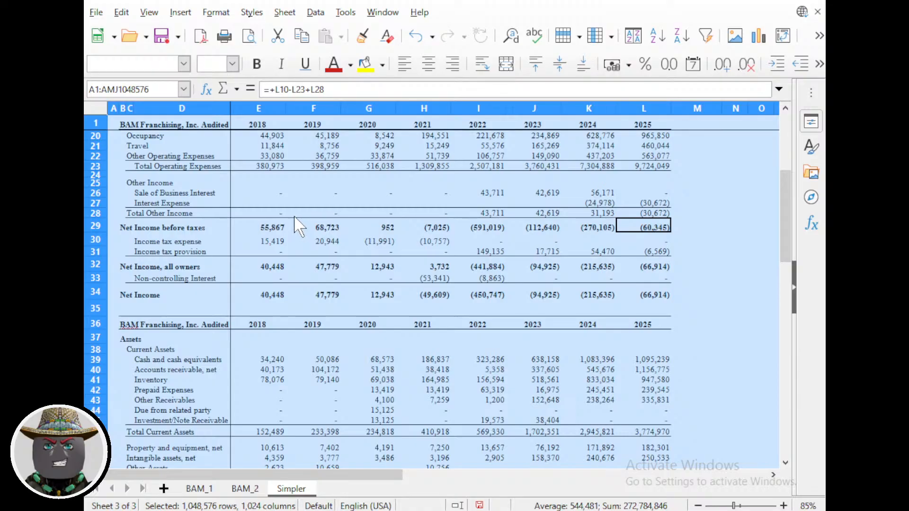
pyautogui.hotkey('ctrl', 'v')
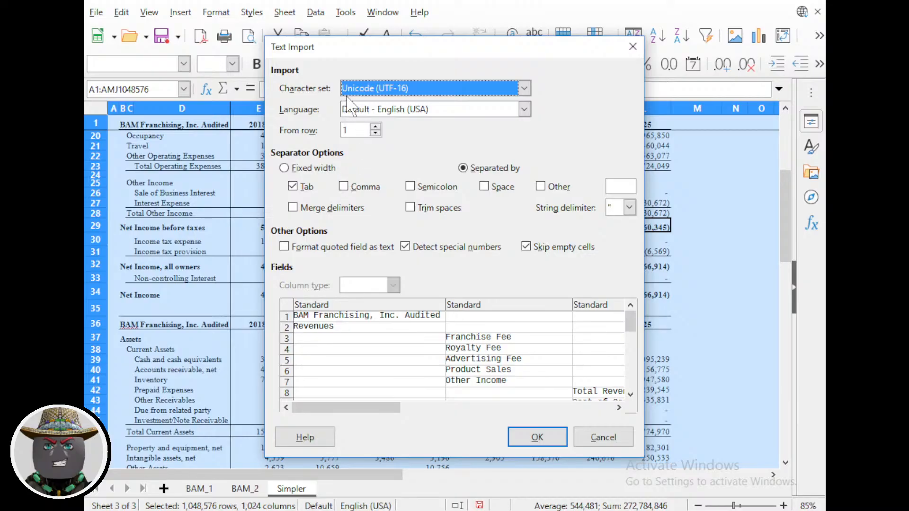
pyautogui.press('Escape')
pyautogui.click(189, 216)
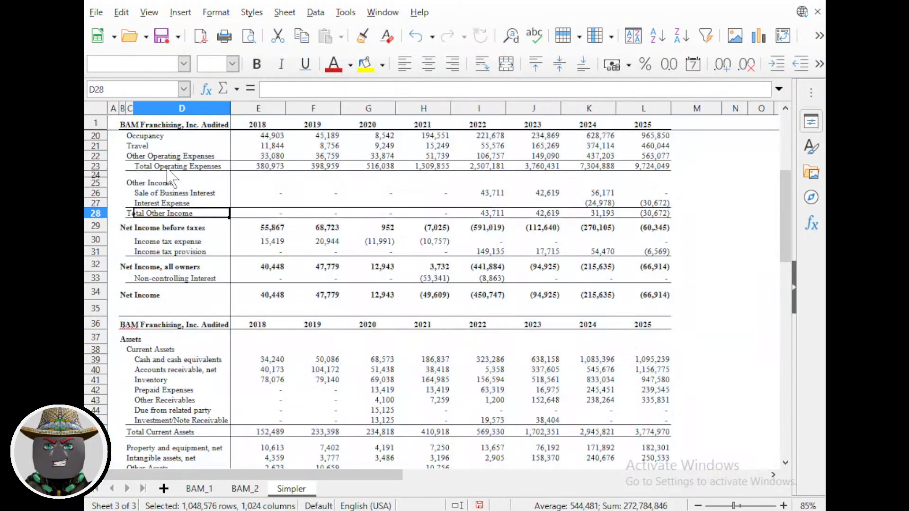
pyautogui.hotkey('ctrl', 'a')
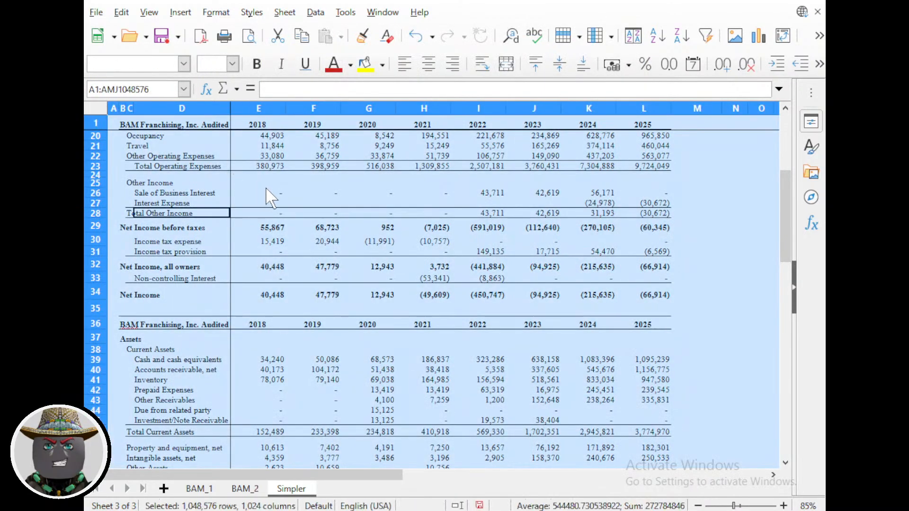
pyautogui.click(121, 13)
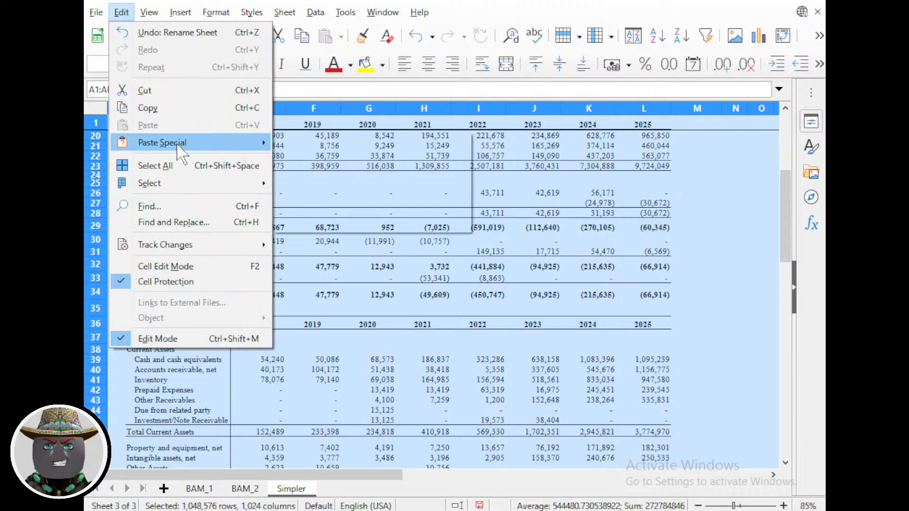
pyautogui.moveTo(179, 148)
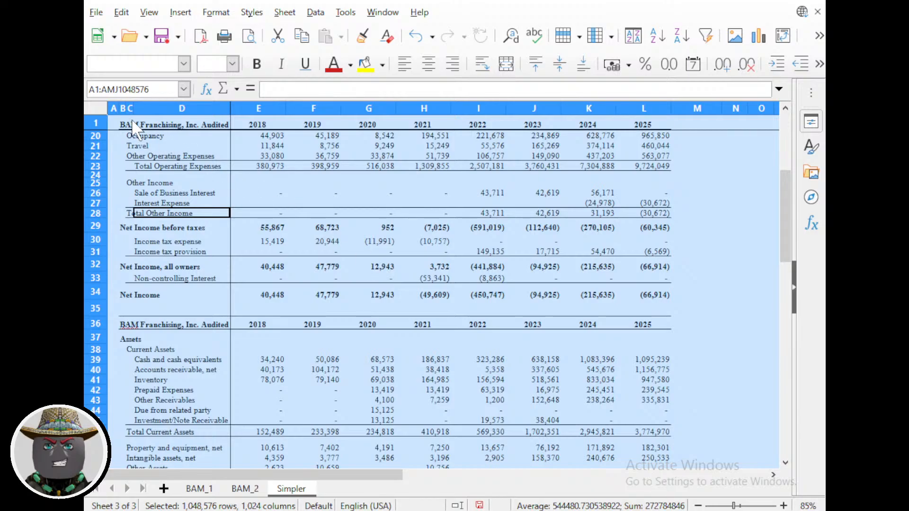
# Copy the full financial statements range B1:L80 on the Simpler sheet.
pyautogui.click(114, 124)
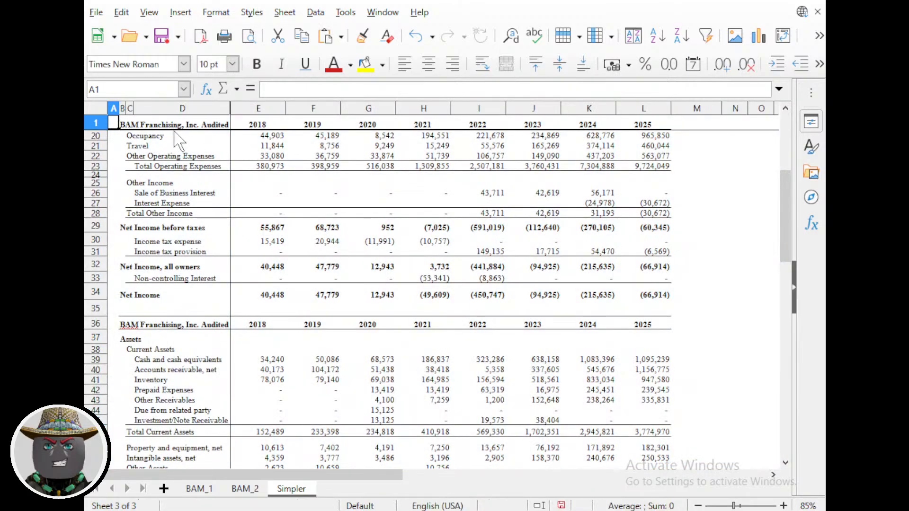
pyautogui.press('Right')
pyautogui.hotkey('ctrl', 'shift', 'Right')
pyautogui.hotkey('ctrl', 'shift', 'Right')
pyautogui.hotkey('ctrl', 'shift', 'Down')
pyautogui.hotkey('ctrl', 'shift', 'Down')
pyautogui.hotkey('ctrl', 'shift', 'Down')
pyautogui.hotkey('ctrl', 'shift', 'Down')
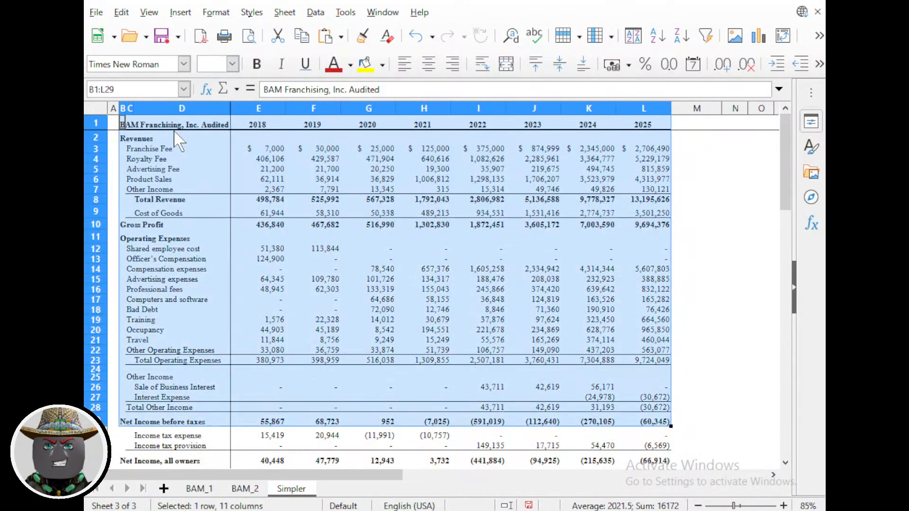
pyautogui.hotkey('ctrl', 'shift', 'Down')
pyautogui.hotkey('ctrl', 'shift', 'Down')
pyautogui.hotkey('ctrl', 'shift', 'Down')
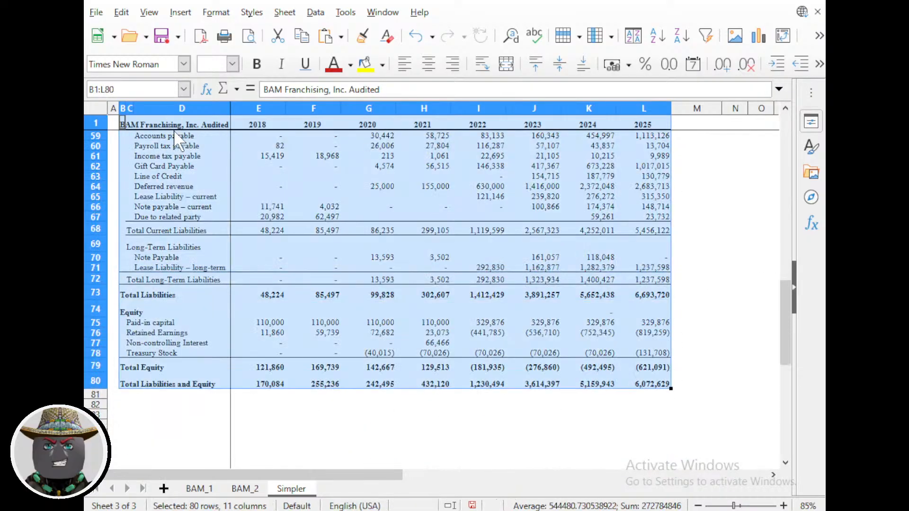
pyautogui.hotkey('ctrl', 'c')
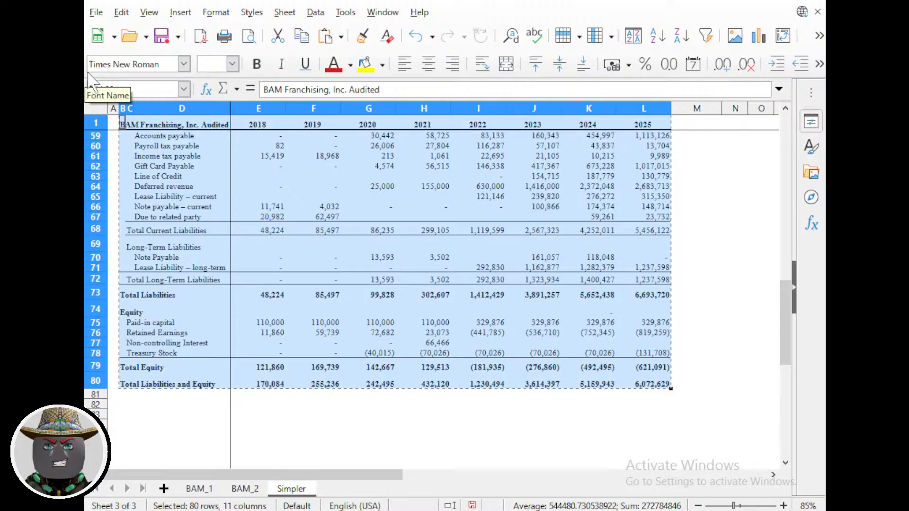
pyautogui.hotkey('ctrl', 'alt', 'shift', 'v')
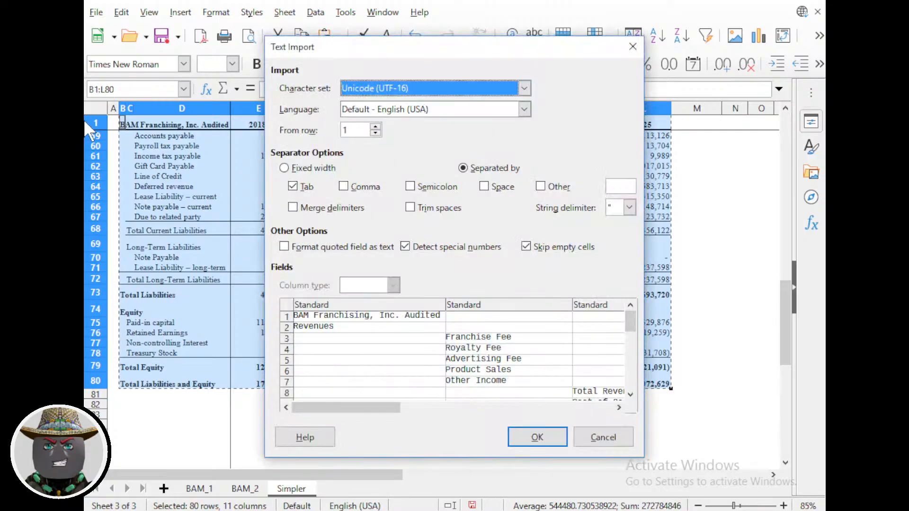
pyautogui.click(599, 436)
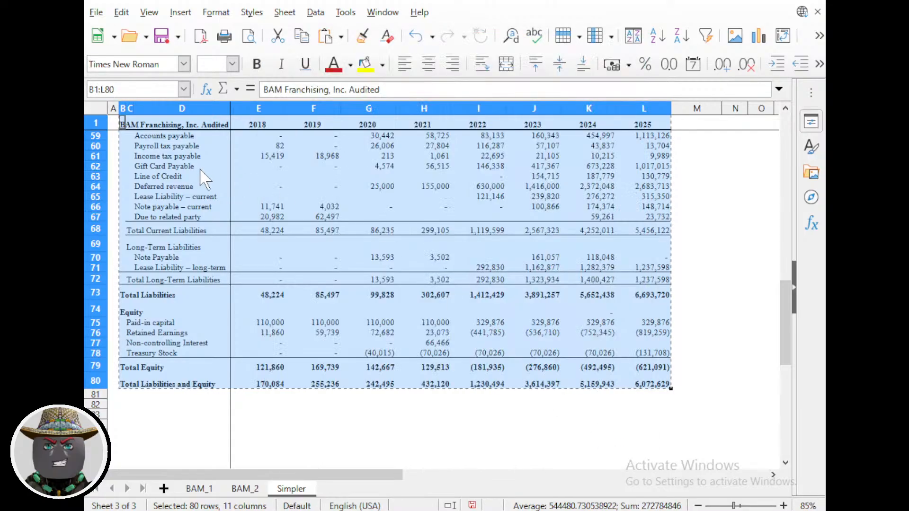
pyautogui.click(121, 13)
pyautogui.moveTo(178, 143)
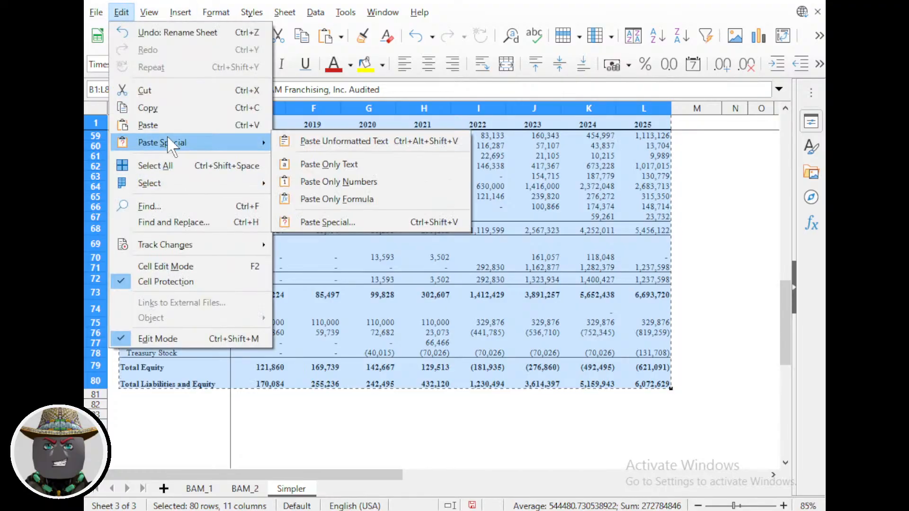
pyautogui.click(368, 142)
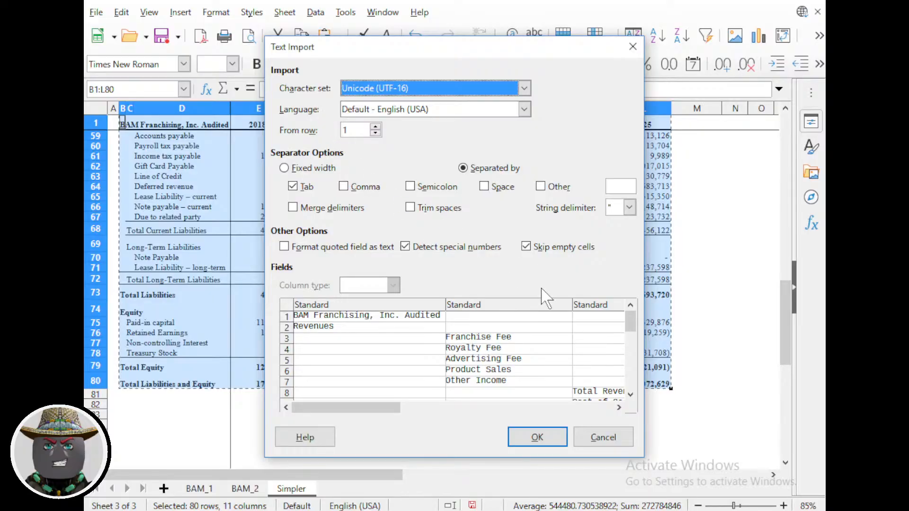
pyautogui.press('Return')
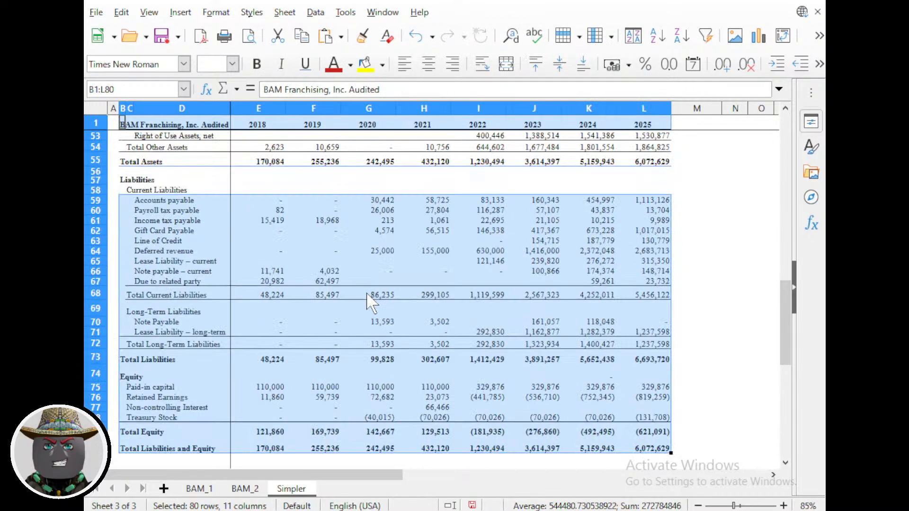
# Copy only the figures of the financial statements, range E3:L80, on the Simpler sheet.
pyautogui.click(282, 197)
pyautogui.scroll(15, 282, 197)
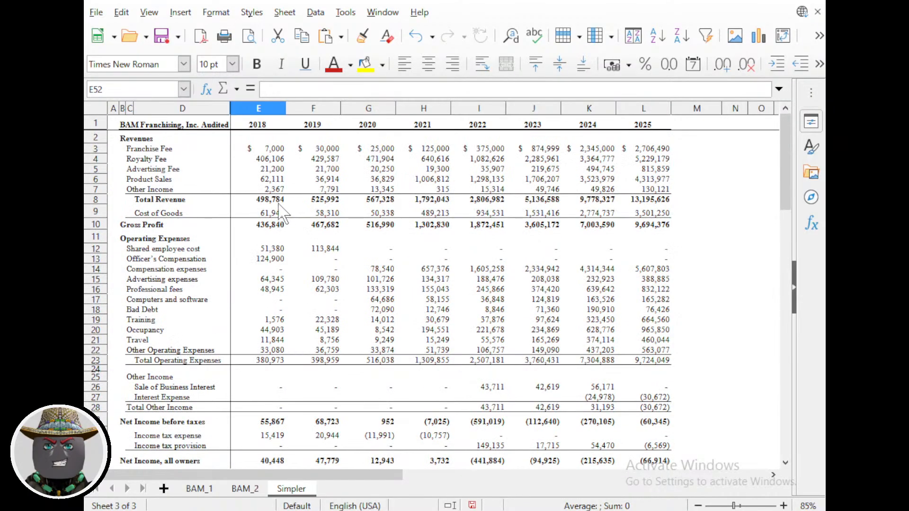
pyautogui.click(269, 145)
pyautogui.click(794, 287)
pyautogui.scroll(-19, 667, 352)
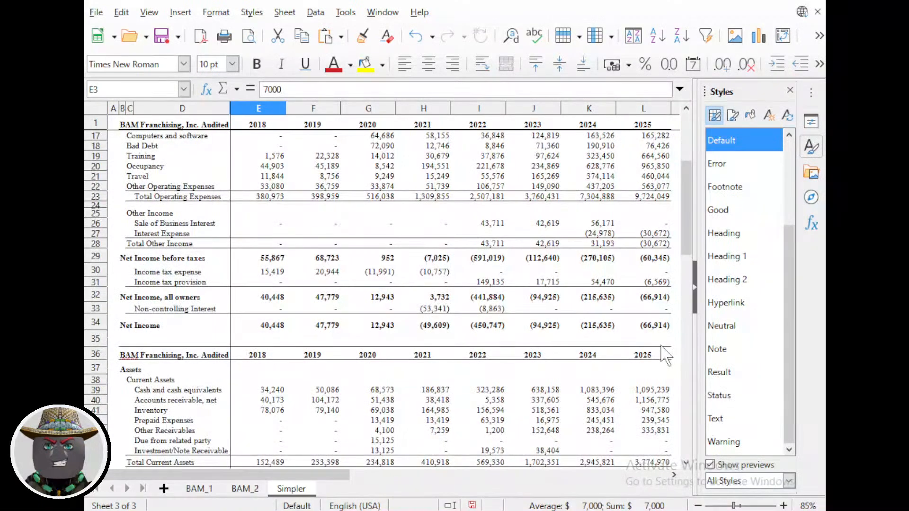
pyautogui.keyDown('shift'); pyautogui.click(656, 384); pyautogui.keyUp('shift')
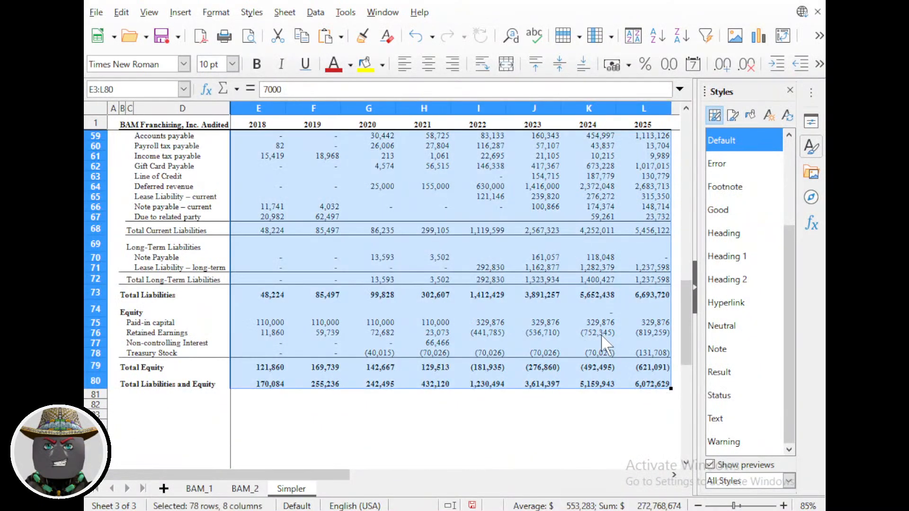
pyautogui.hotkey('ctrl', 'c')
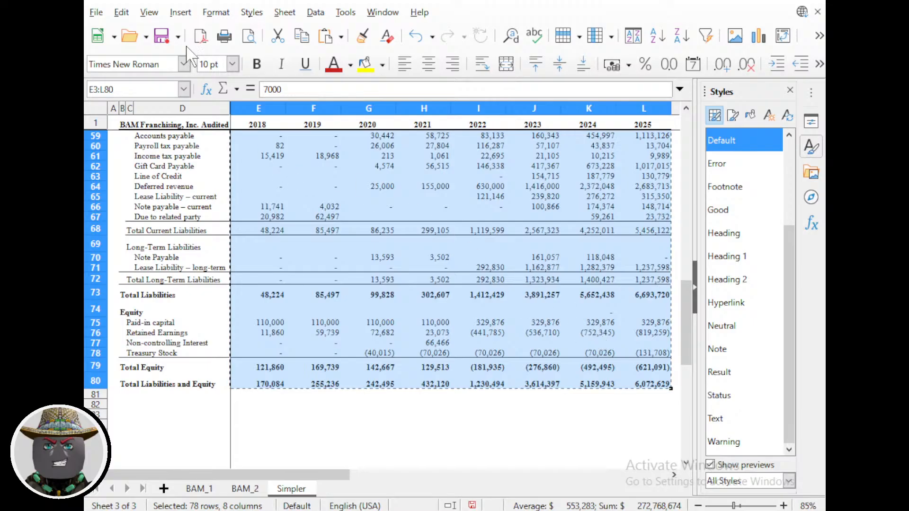
# Paste the copied figures over E3:L80 as unformatted, tab-separated text so that plain values replace the formulas.
pyautogui.click(121, 12)
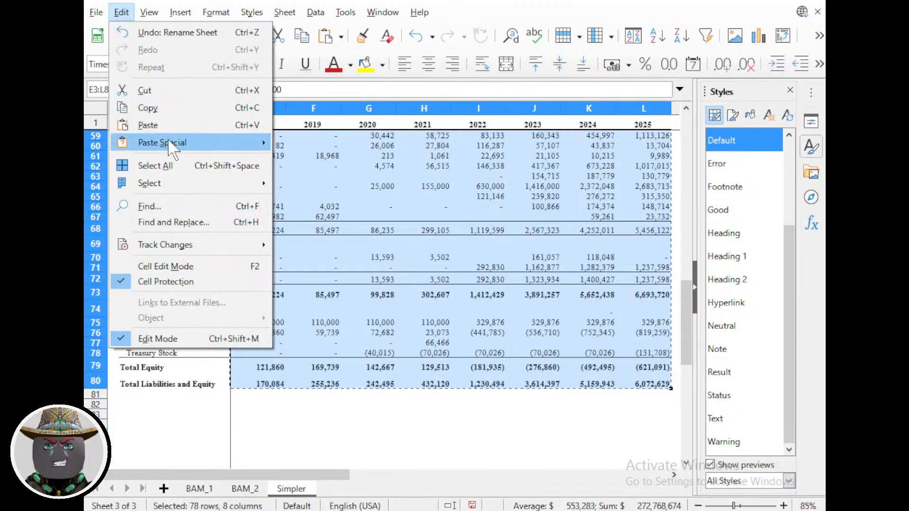
pyautogui.moveTo(221, 152)
pyautogui.click(332, 141)
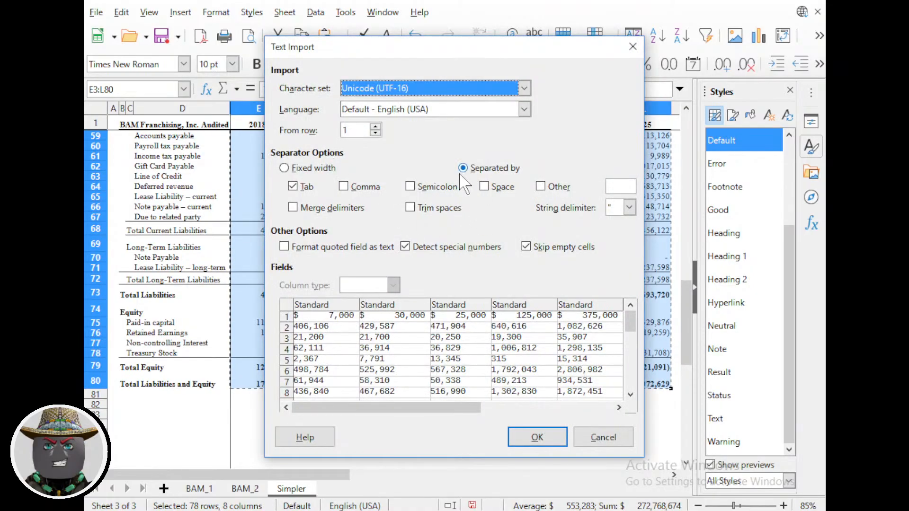
pyautogui.click(285, 169)
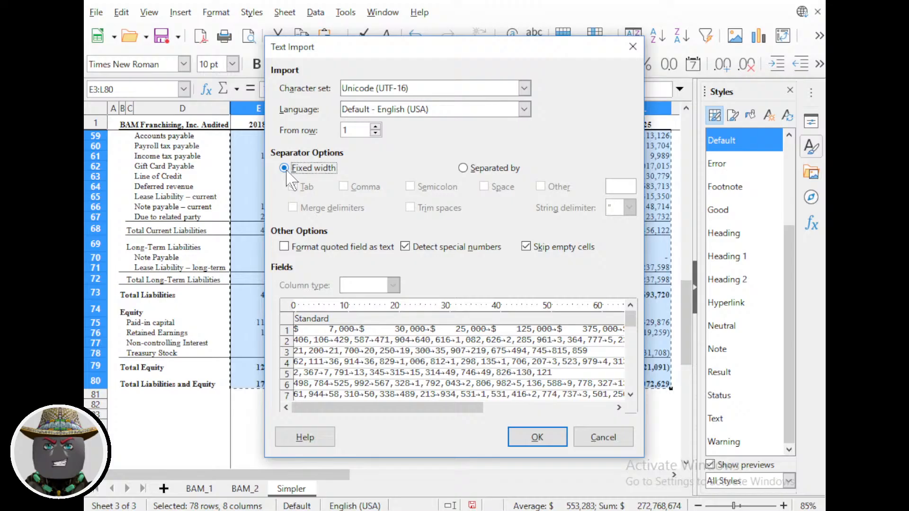
pyautogui.click(463, 168)
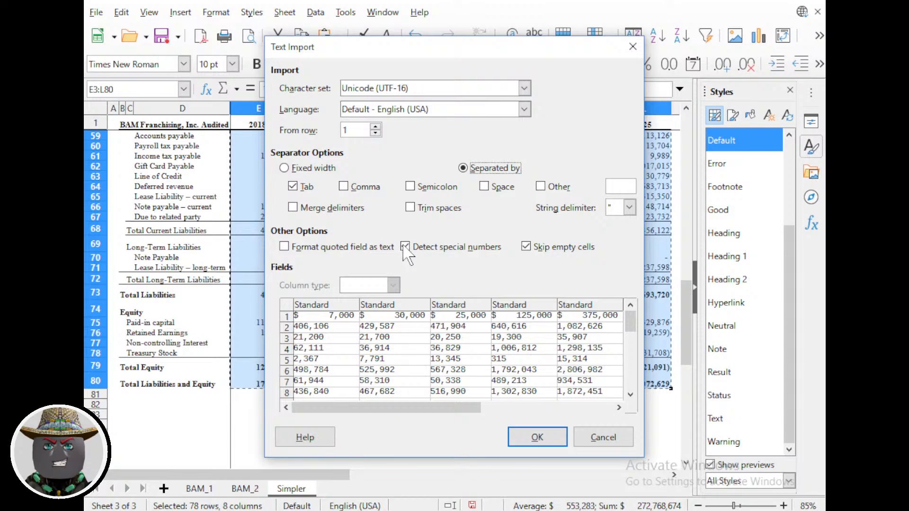
pyautogui.click(535, 438)
# Check that the total assets, total operating expenses, total revenue and franchise fee cells hold plain values.
pyautogui.scroll(4, 419, 374)
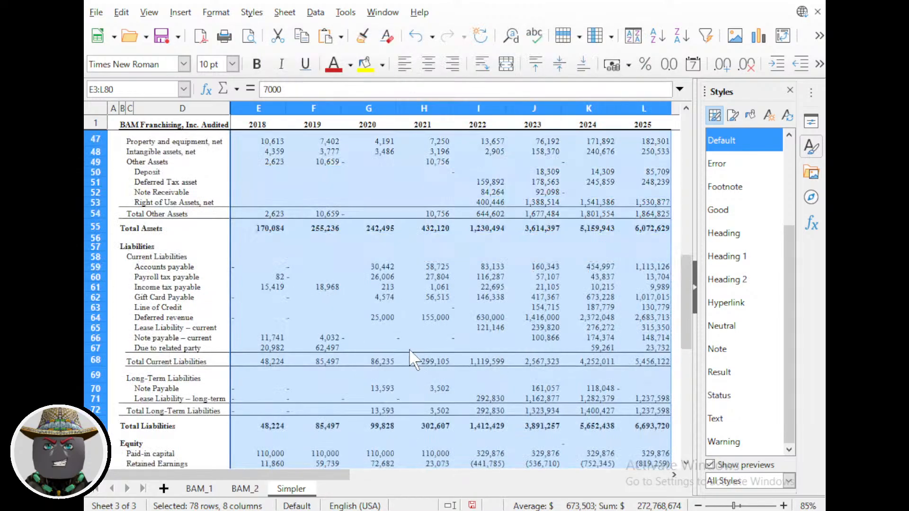
pyautogui.click(414, 349)
pyautogui.click(478, 229)
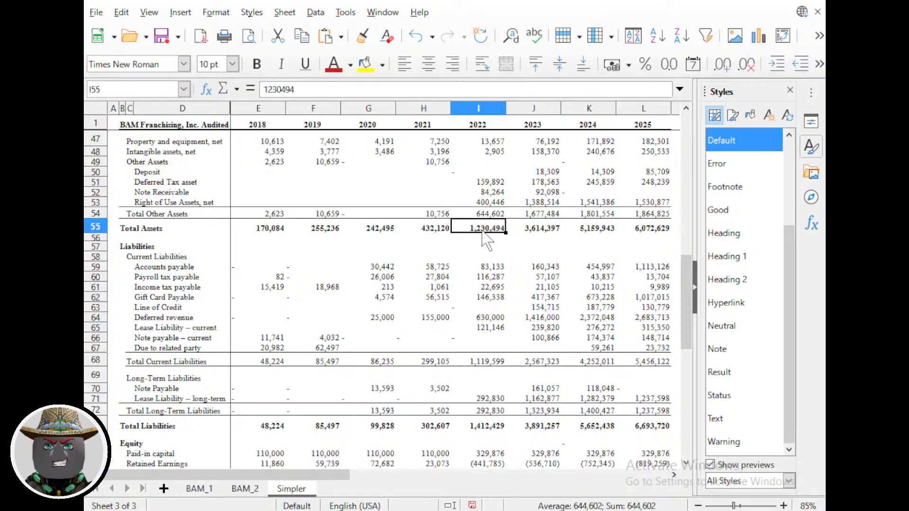
pyautogui.scroll(10, 535, 246)
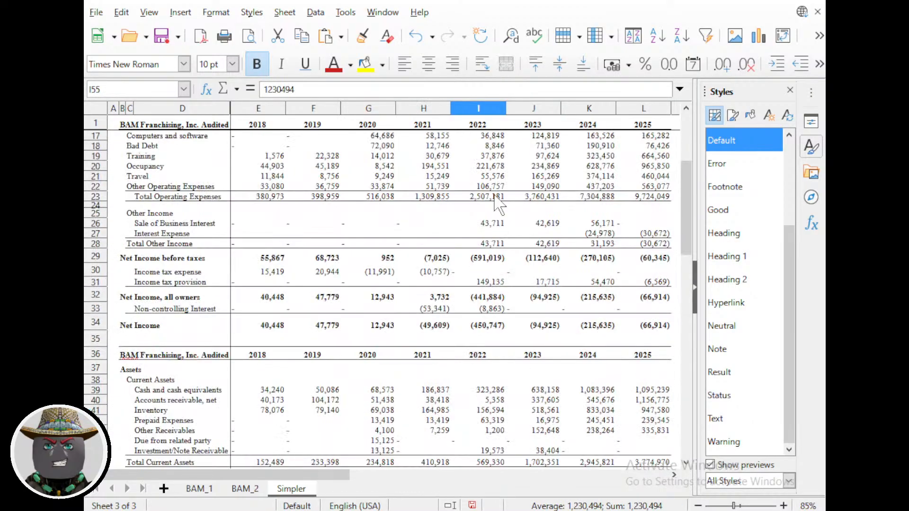
pyautogui.click(490, 197)
pyautogui.scroll(5, 490, 209)
pyautogui.click(479, 199)
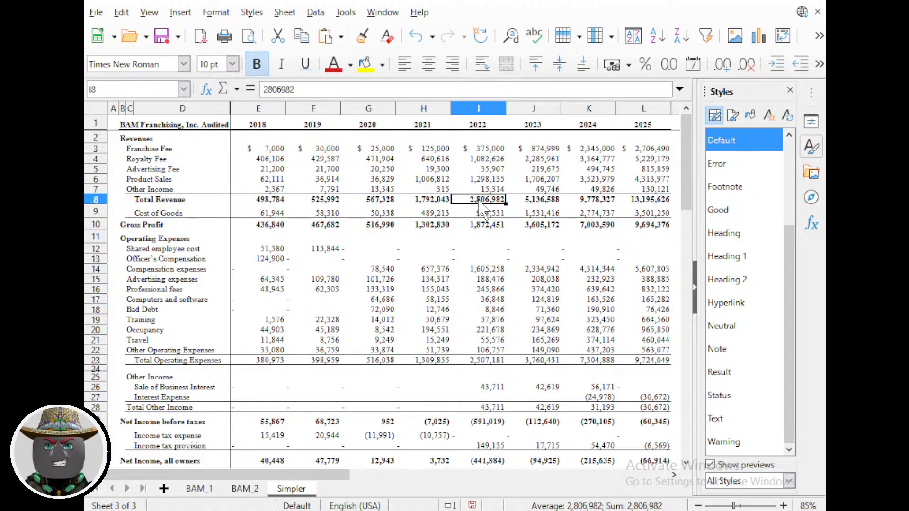
pyautogui.click(251, 150)
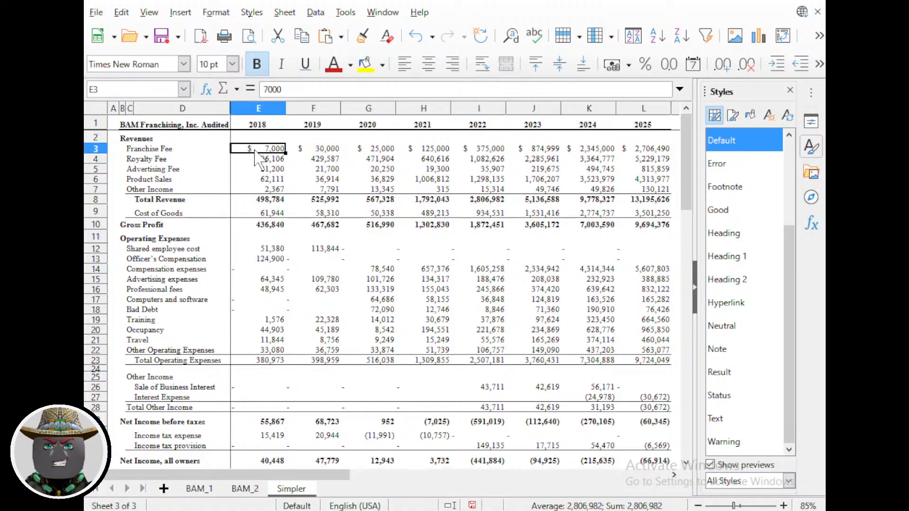
pyautogui.click(320, 150)
pyautogui.click(383, 149)
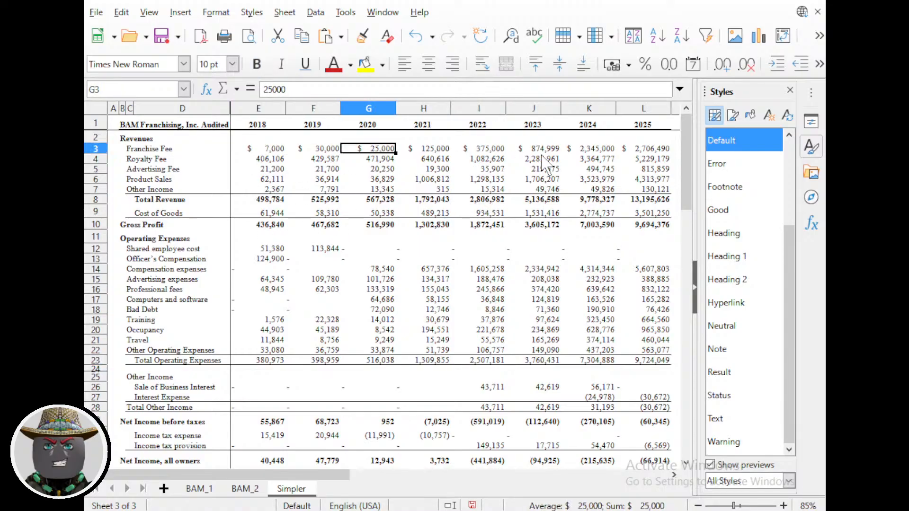
# Examine the 2018 dash entries for compensation expenses and for computers and software.
pyautogui.scroll(-1, 262, 274)
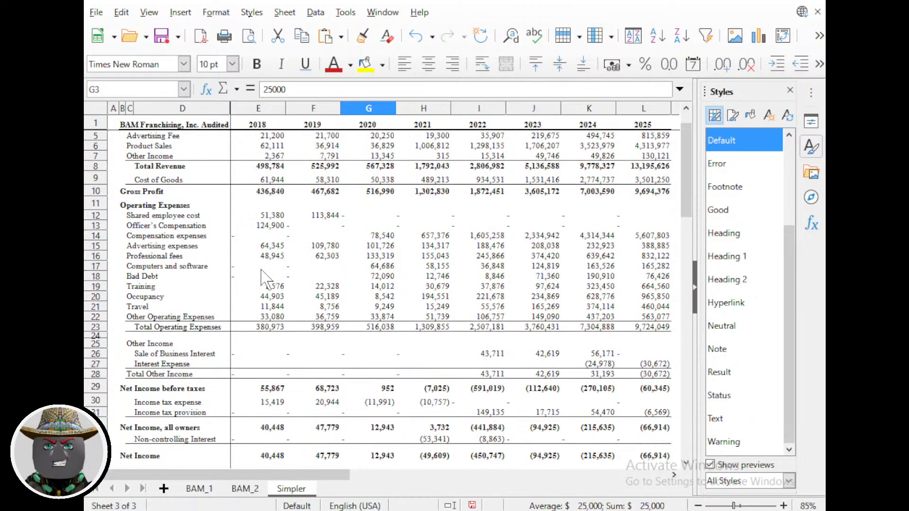
pyautogui.click(239, 236)
pyautogui.click(236, 268)
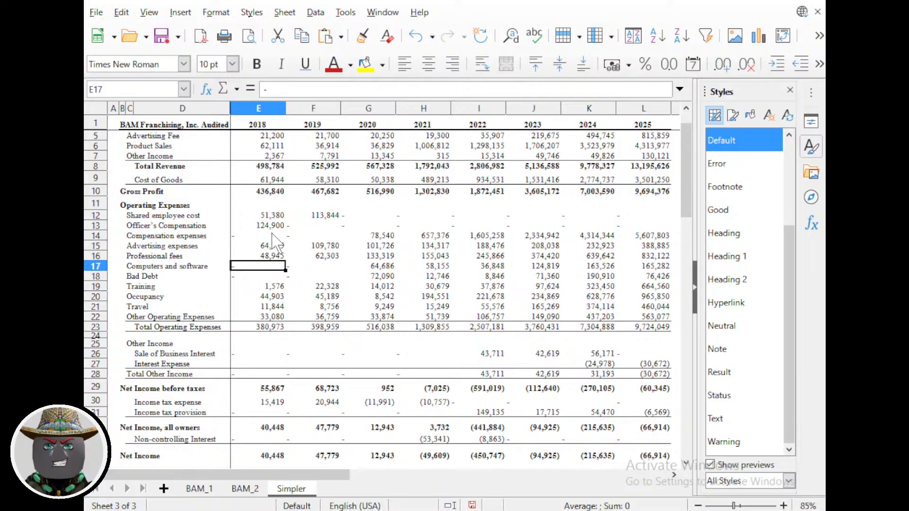
pyautogui.click(250, 238)
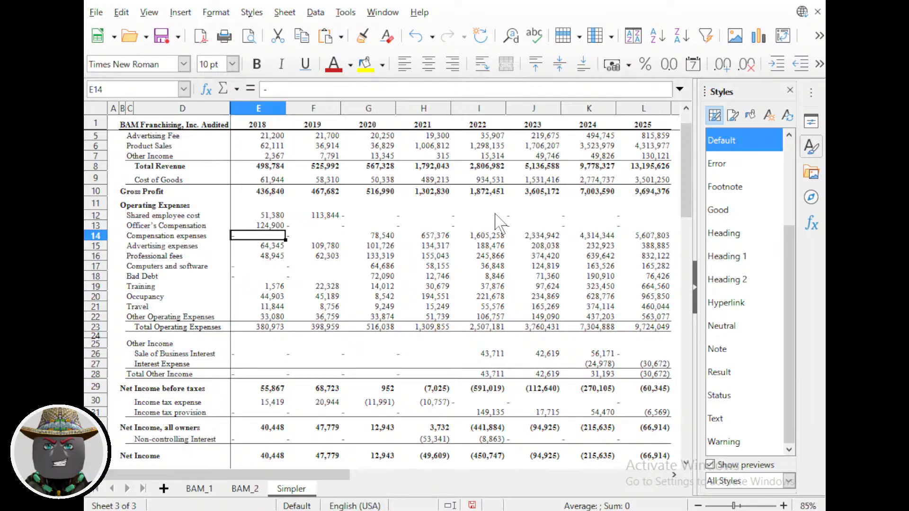
# Center the dash entries in G12:L13 and the 2019 operating expense cells F12:F21.
pyautogui.moveTo(345, 219); pyautogui.dragTo(386, 222)
pyautogui.click(429, 64)
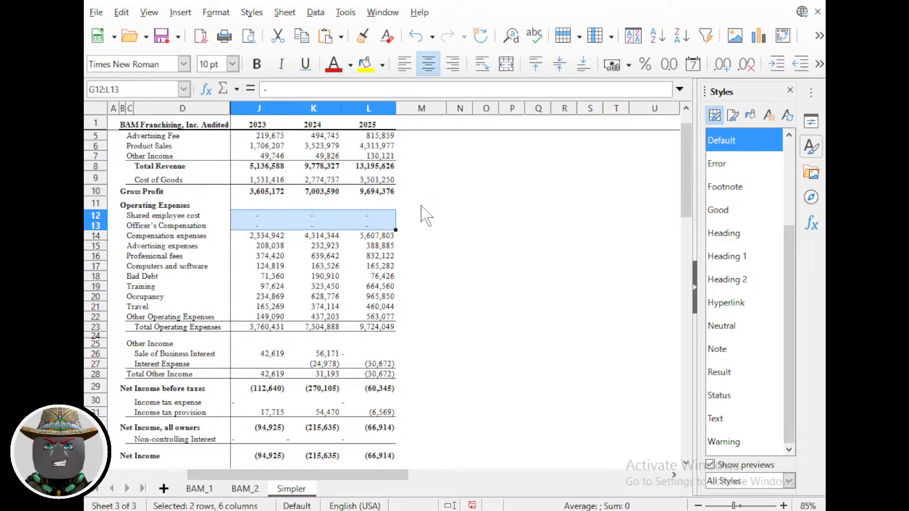
pyautogui.moveTo(288, 228); pyautogui.dragTo(322, 307)
pyautogui.click(429, 64)
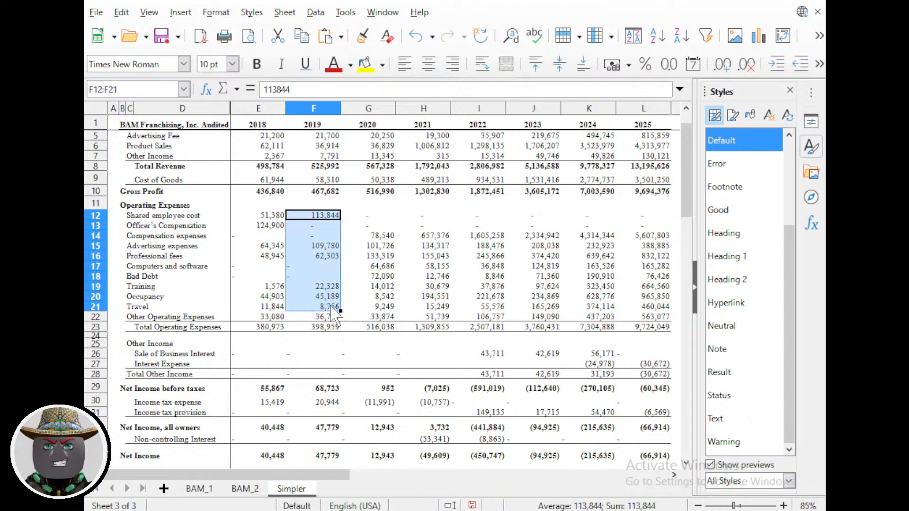
pyautogui.click(430, 65)
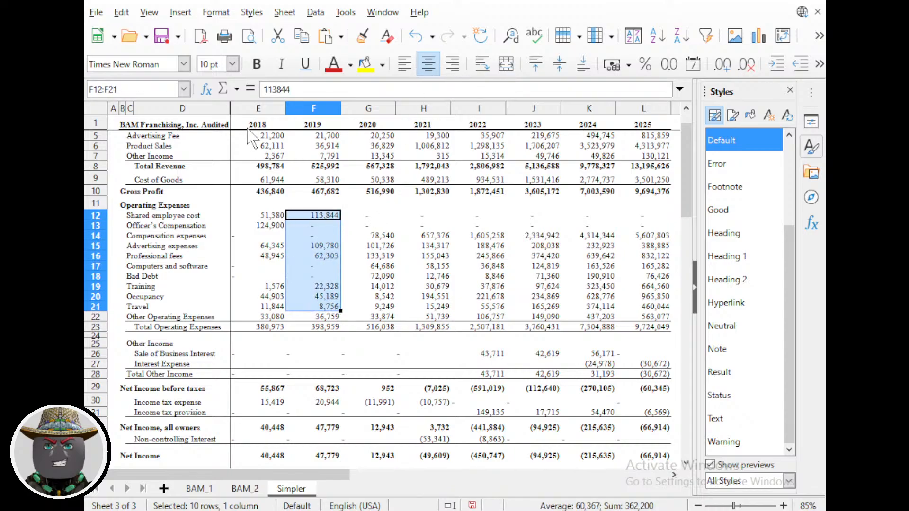
# Center the contents of all the statement figures in E3:L80.
pyautogui.scroll(1, 250, 153)
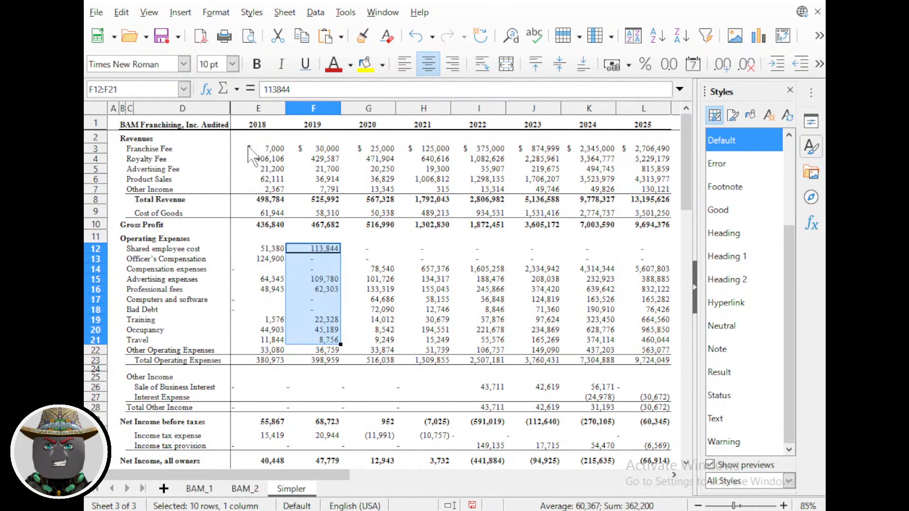
pyautogui.scroll(1, 249, 150)
pyautogui.click(273, 157)
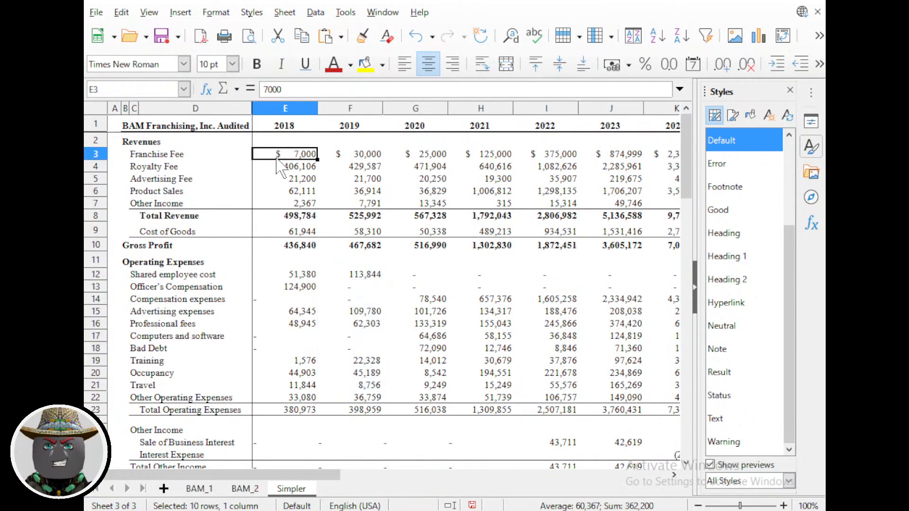
pyautogui.scroll(-4, 279, 165)
pyautogui.scroll(-4, 483, 408)
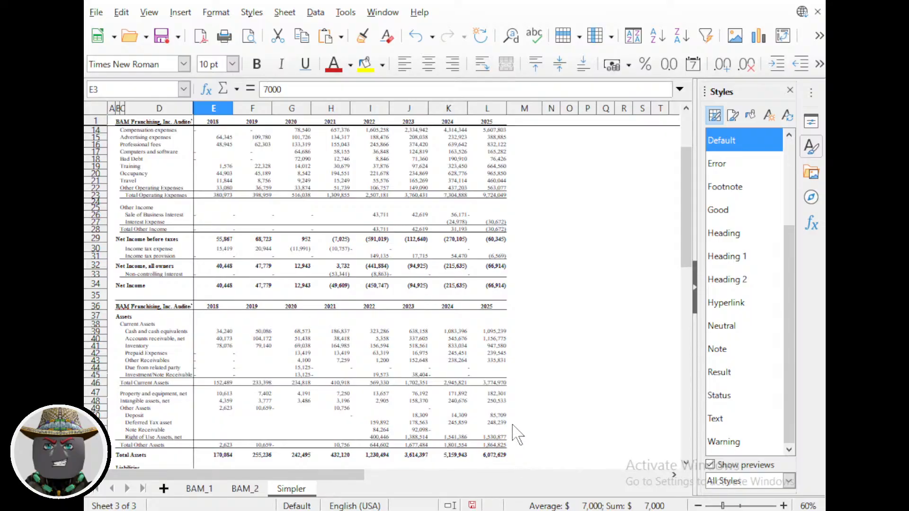
pyautogui.scroll(-12, 516, 433)
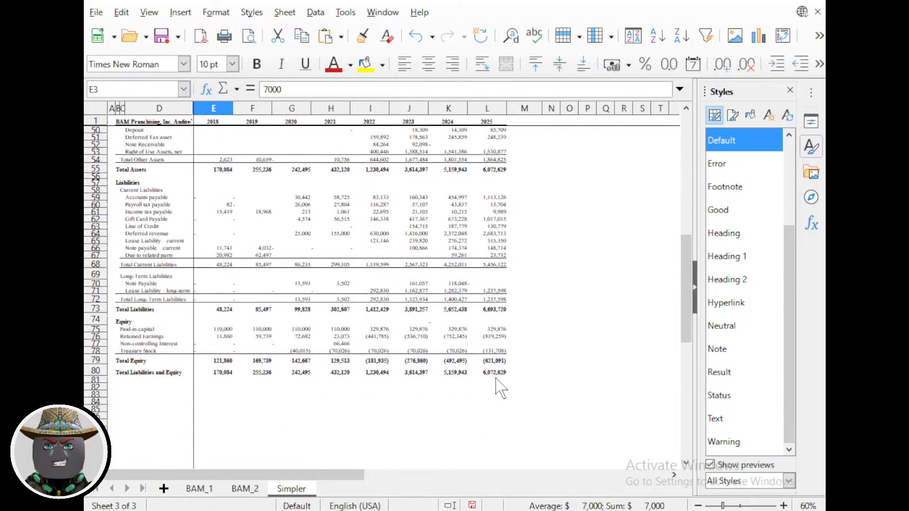
pyautogui.keyDown('shift'); pyautogui.click(494, 373); pyautogui.keyUp('shift')
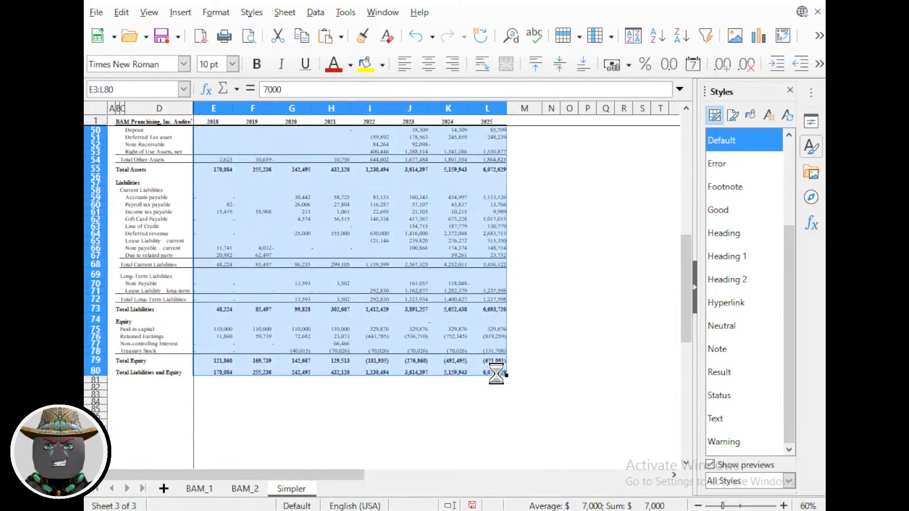
pyautogui.click(427, 65)
# Review the alignment of the dash entries across the balance sheet and income statement.
pyautogui.scroll(1, 294, 260)
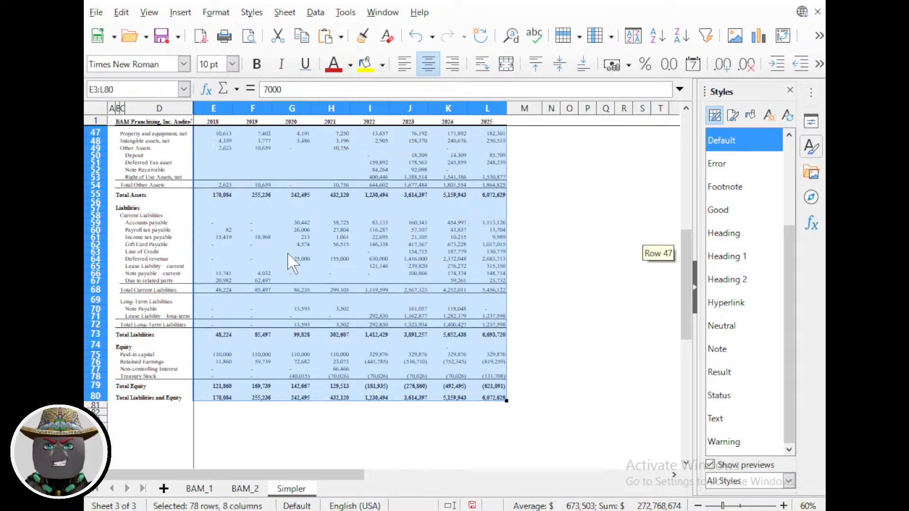
pyautogui.click(336, 289)
pyautogui.click(303, 273)
pyautogui.scroll(5, 308, 270)
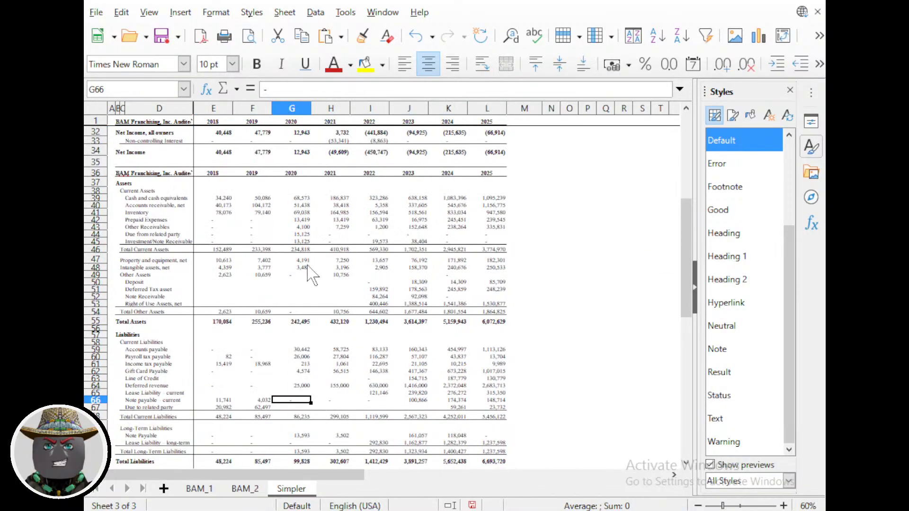
pyautogui.click(294, 275)
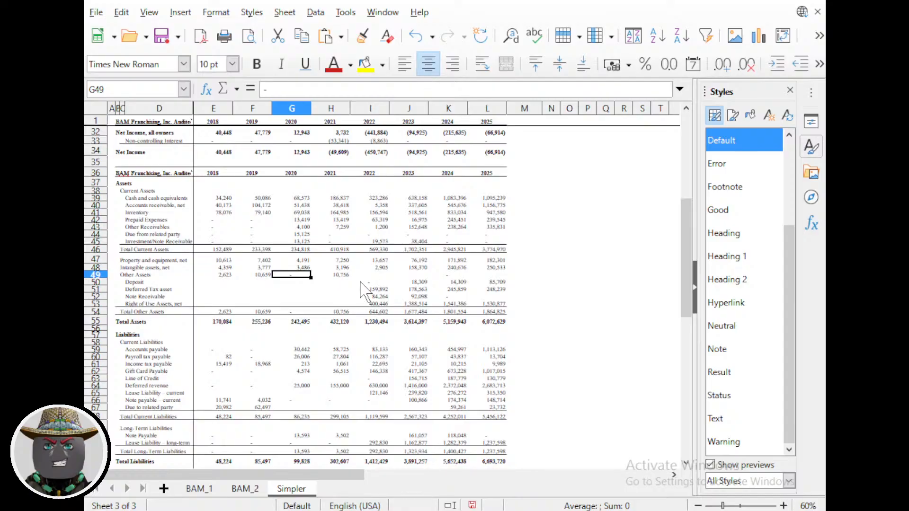
pyautogui.scroll(1, 234, 220)
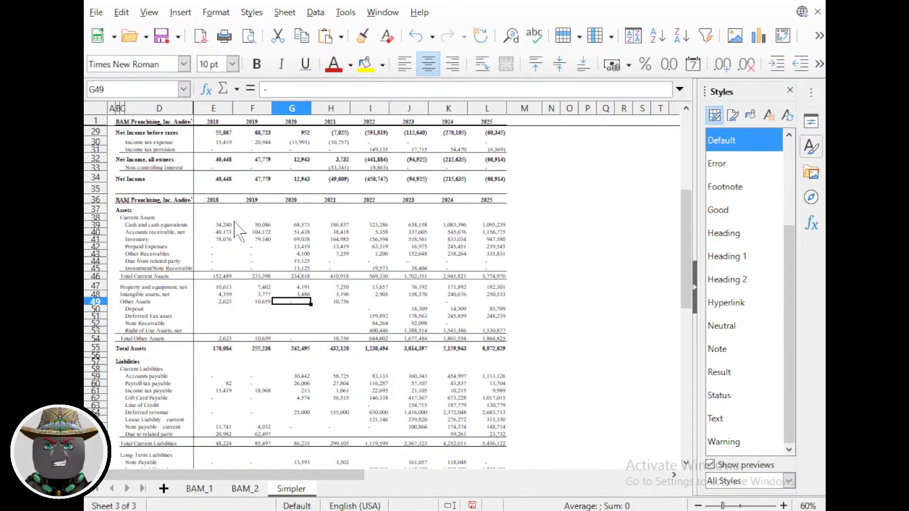
pyautogui.scroll(9, 236, 213)
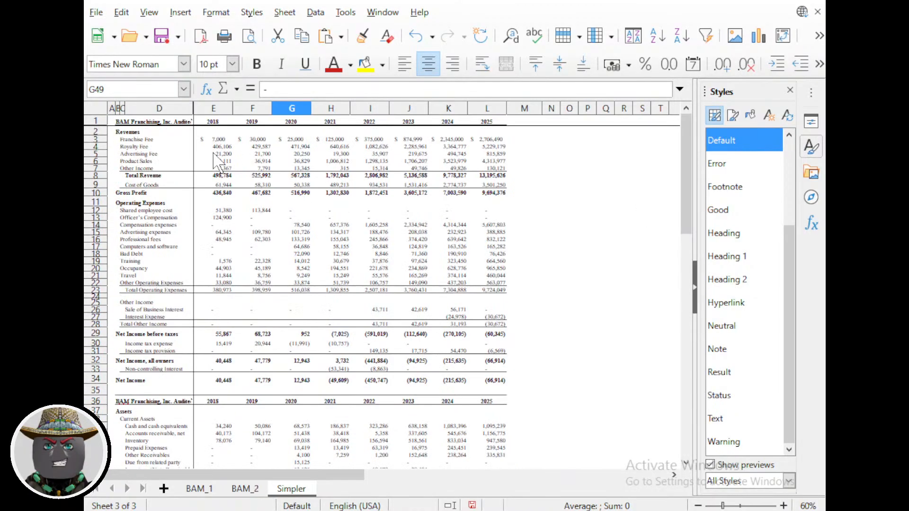
# Right-align all the statement figures in E3:L80.
pyautogui.click(217, 139)
pyautogui.scroll(-17, 478, 383)
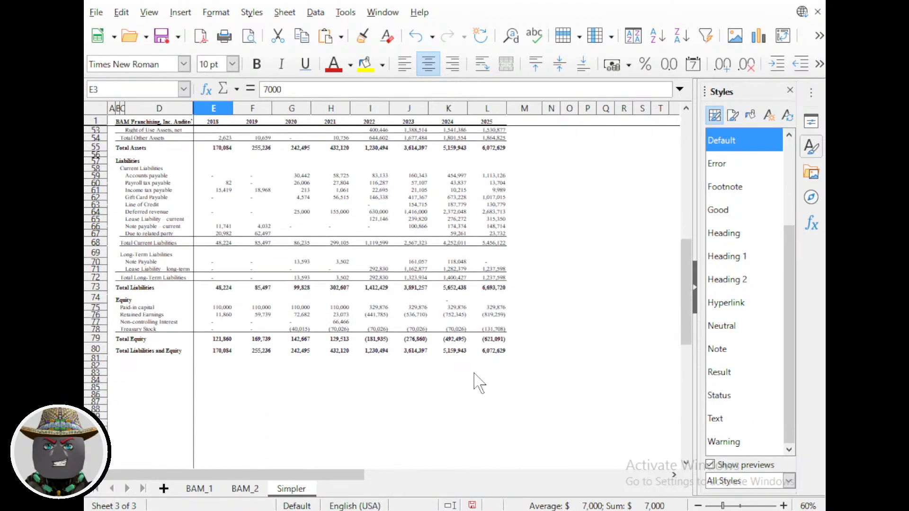
pyautogui.keyDown('shift'); pyautogui.click(495, 353); pyautogui.keyUp('shift')
pyautogui.click(452, 64)
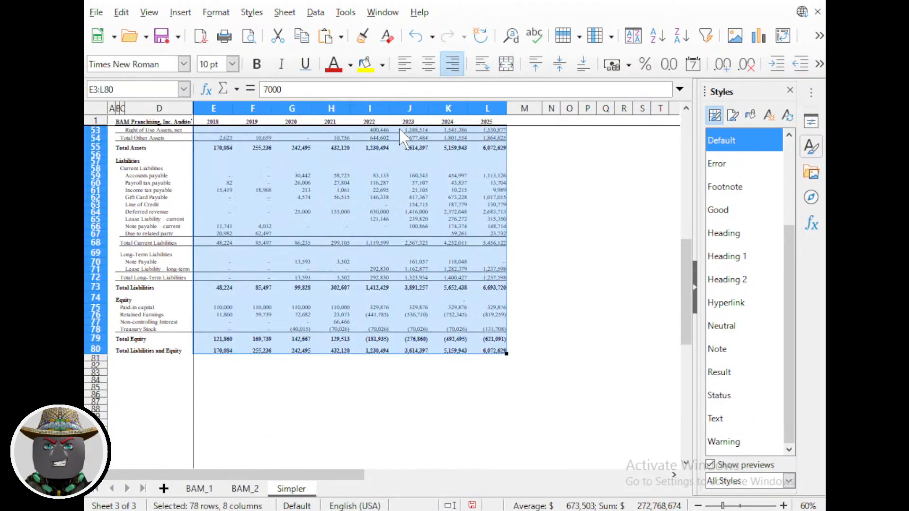
# Check the right alignment of the figures and dashes throughout the balance sheet and income statement.
pyautogui.click(377, 235)
pyautogui.scroll(2, 331, 253)
pyautogui.scroll(4, 331, 254)
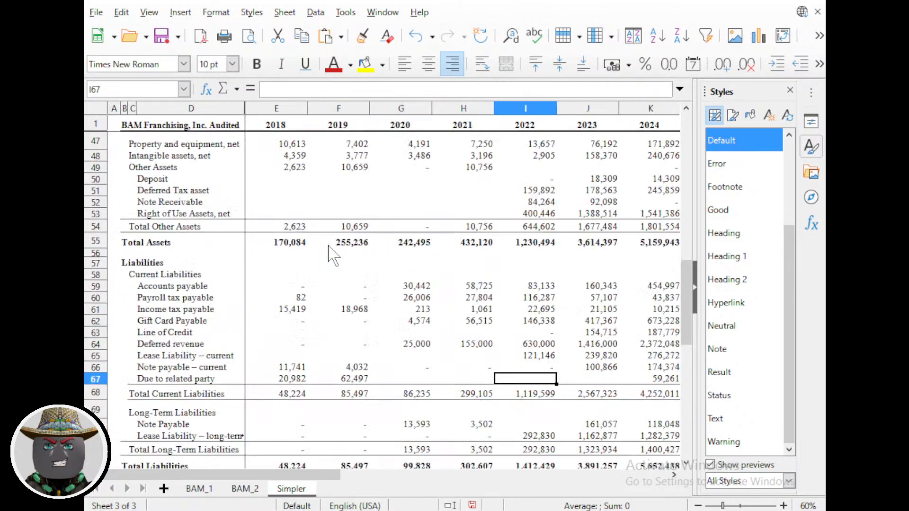
pyautogui.click(439, 234)
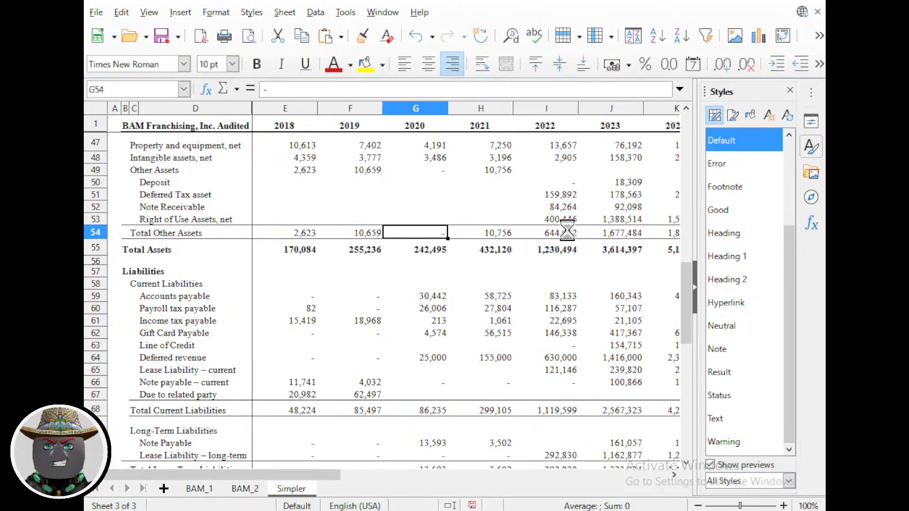
pyautogui.click(562, 232)
pyautogui.click(503, 221)
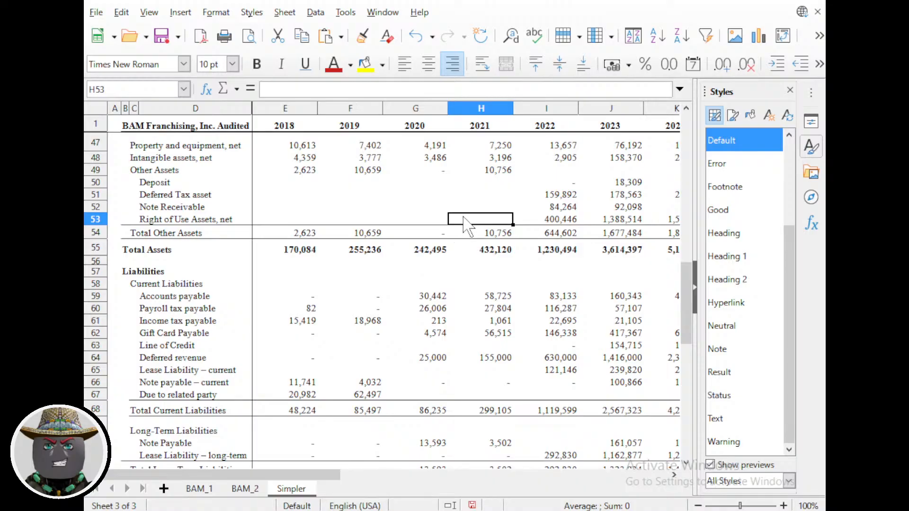
pyautogui.scroll(-3, 463, 220)
pyautogui.keyDown('ctrl'); pyautogui.scroll(-3, 463, 219); pyautogui.keyUp('ctrl')
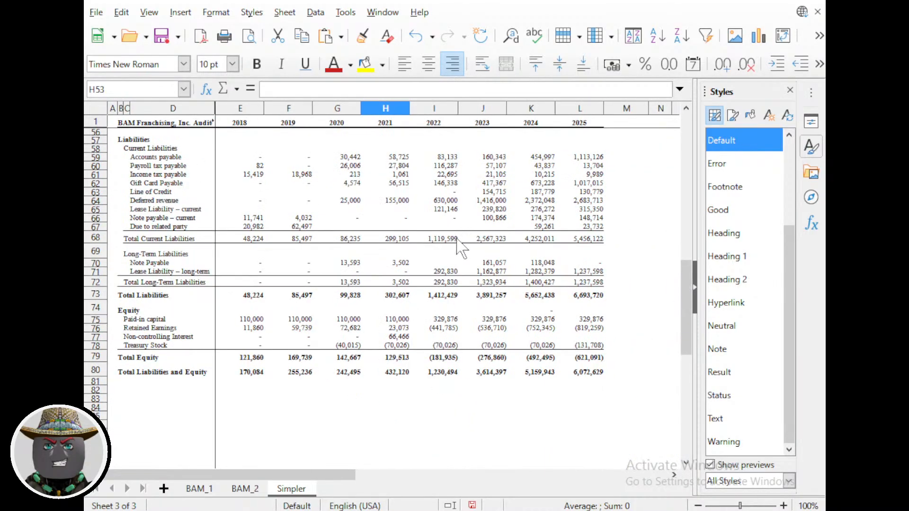
pyautogui.scroll(15, 462, 246)
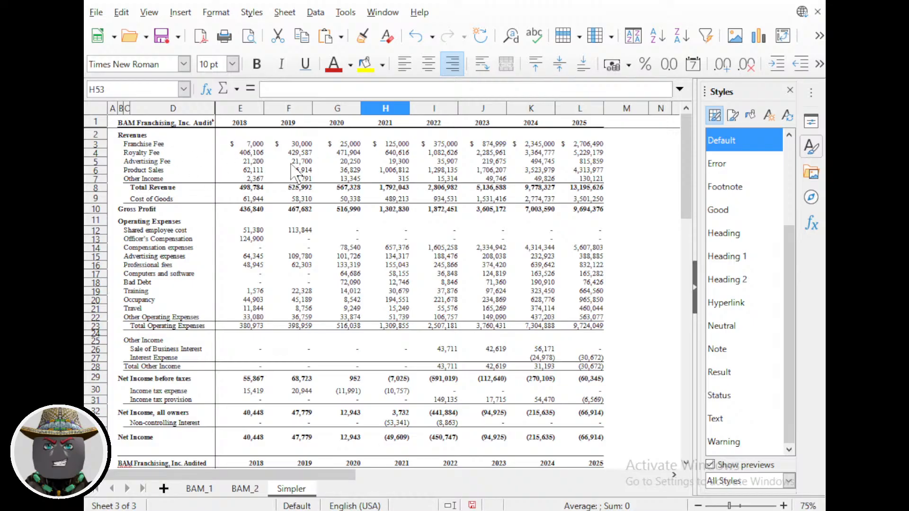
# Examine the Total Revenue figures, the individual revenue lines including Other Income, and the Cost of Goods line.
pyautogui.click(258, 189)
pyautogui.click(294, 189)
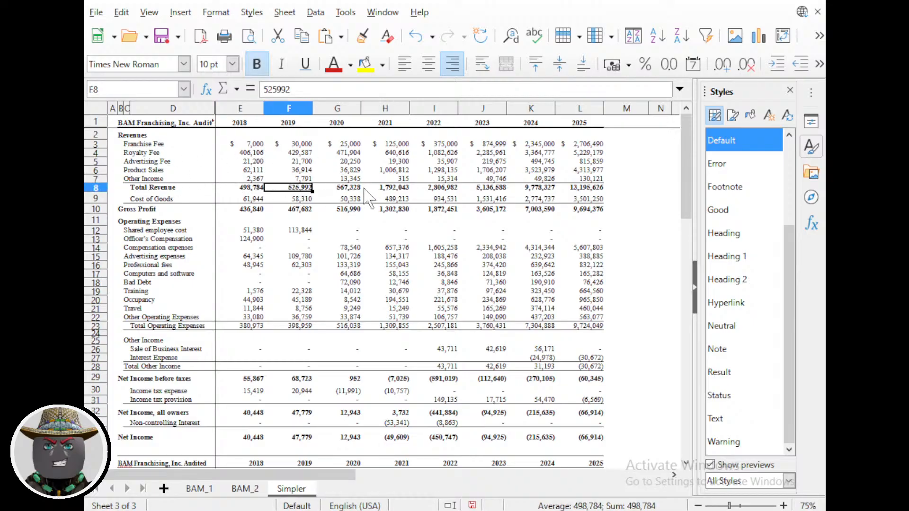
pyautogui.click(372, 188)
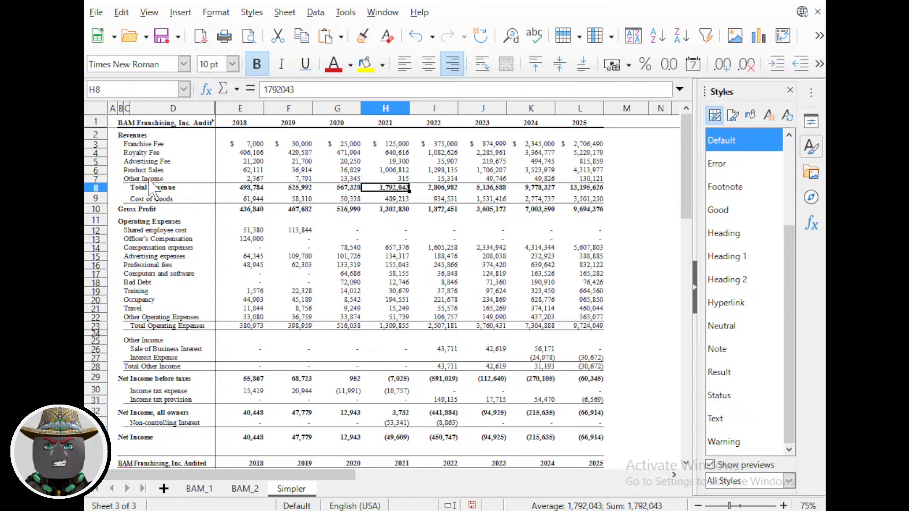
pyautogui.click(141, 152)
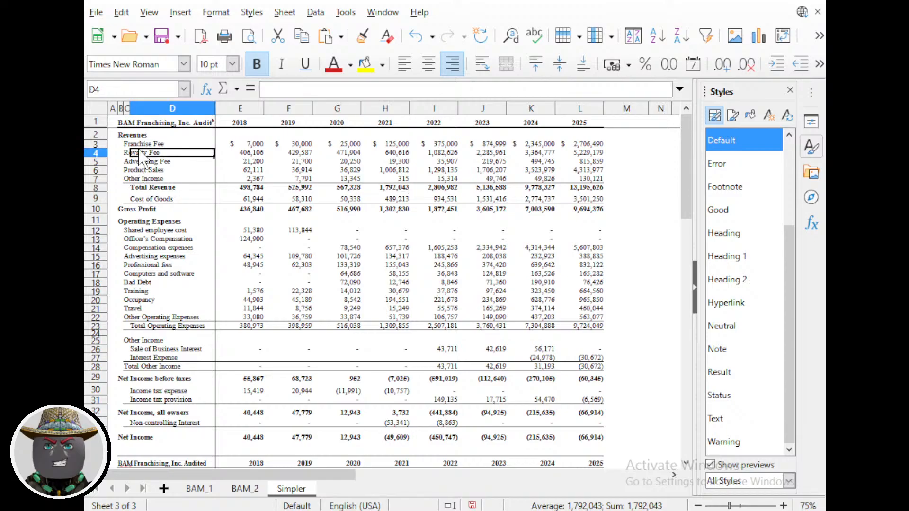
pyautogui.click(126, 154)
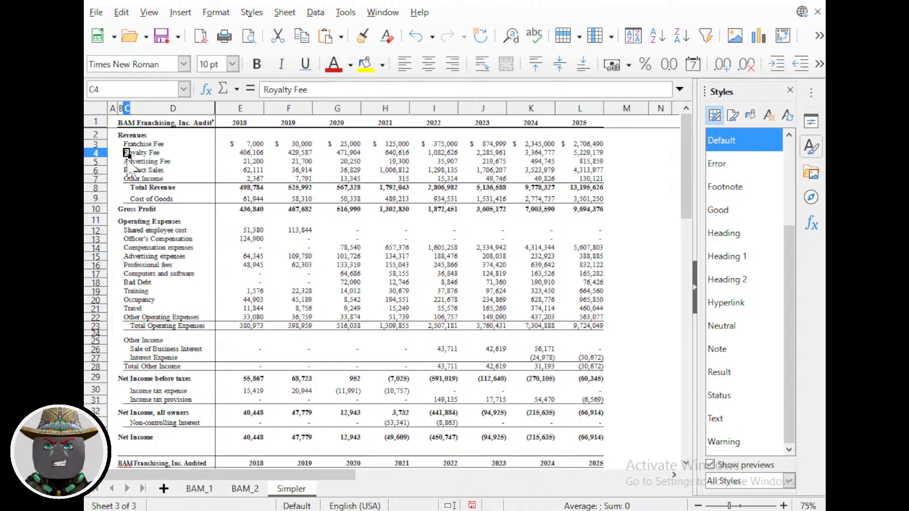
pyautogui.click(128, 163)
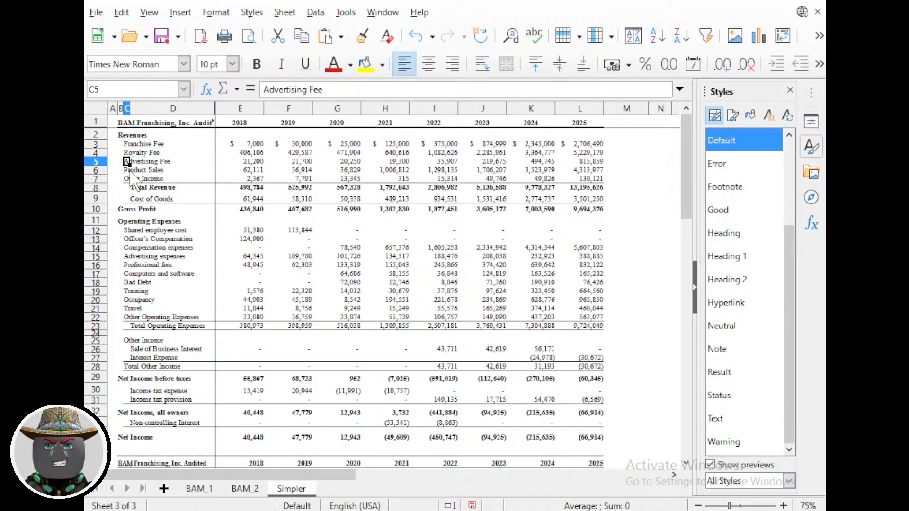
pyautogui.click(129, 173)
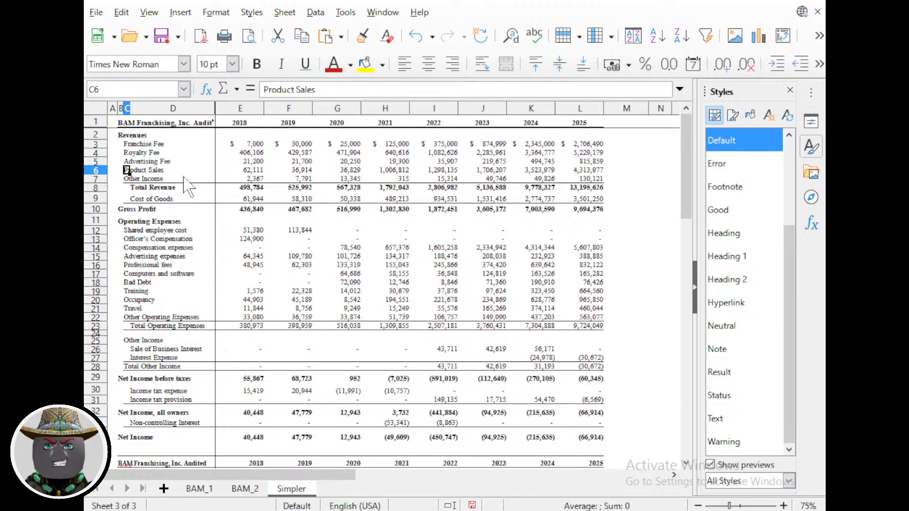
pyautogui.click(133, 177)
pyautogui.click(122, 178)
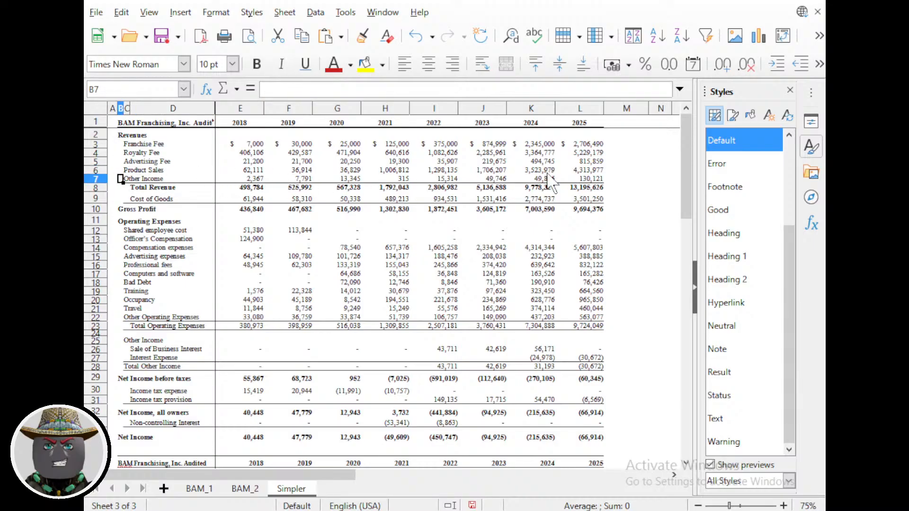
pyautogui.keyDown('shift'); pyautogui.click(598, 179); pyautogui.keyUp('shift')
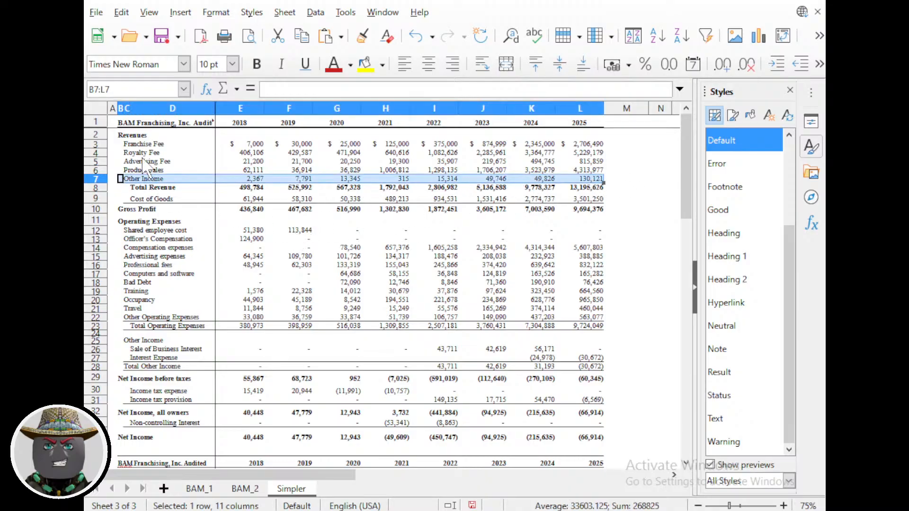
pyautogui.click(160, 200)
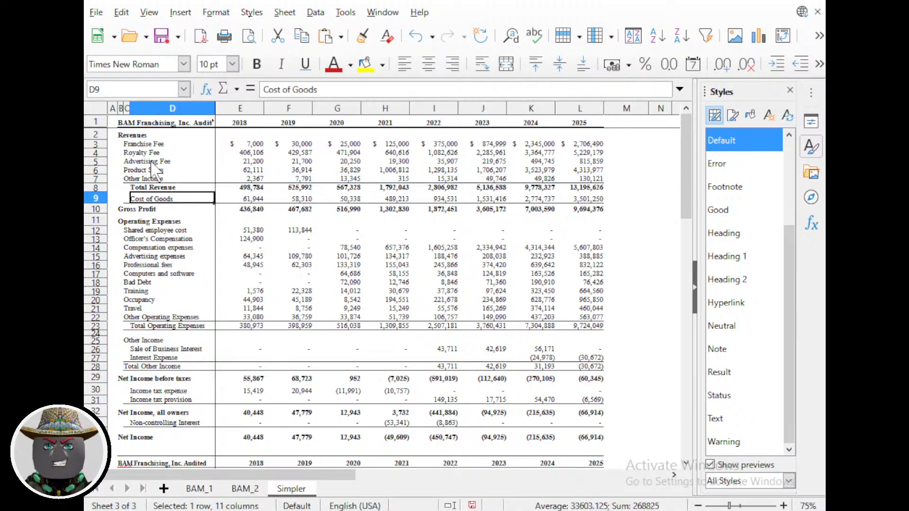
# Rename the Compensation expenses line in C14 as Salaries.
pyautogui.click(159, 248)
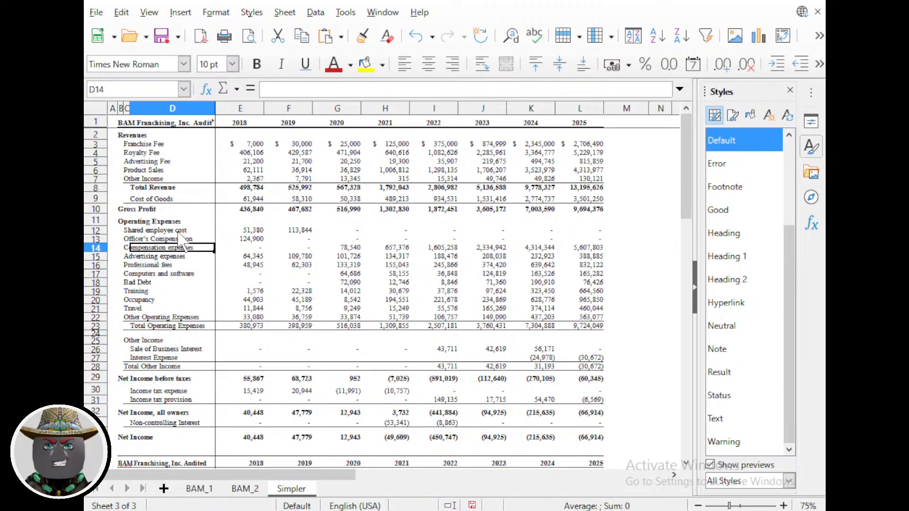
pyautogui.click(128, 231)
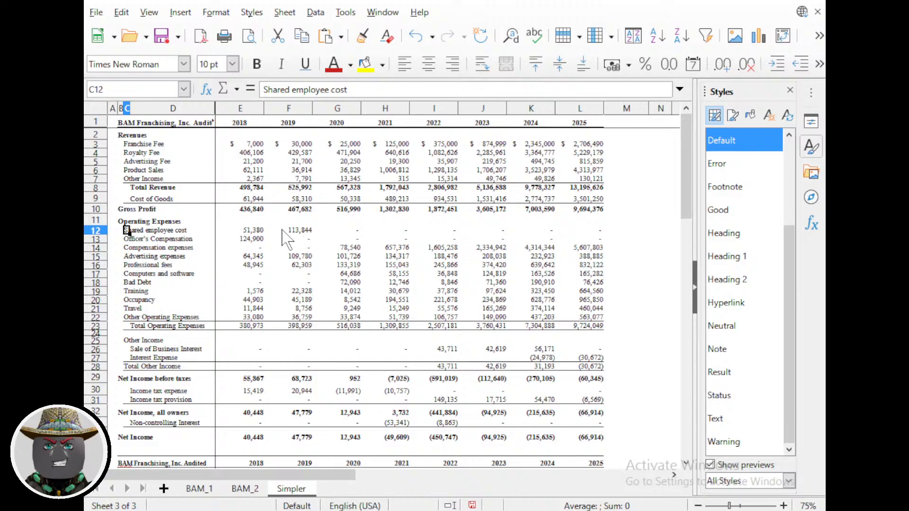
pyautogui.click(133, 249)
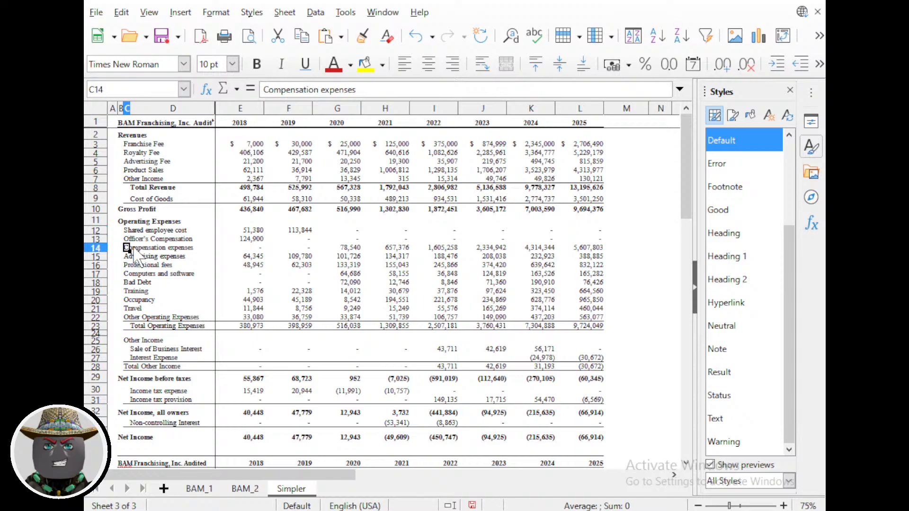
pyautogui.write('Salar')
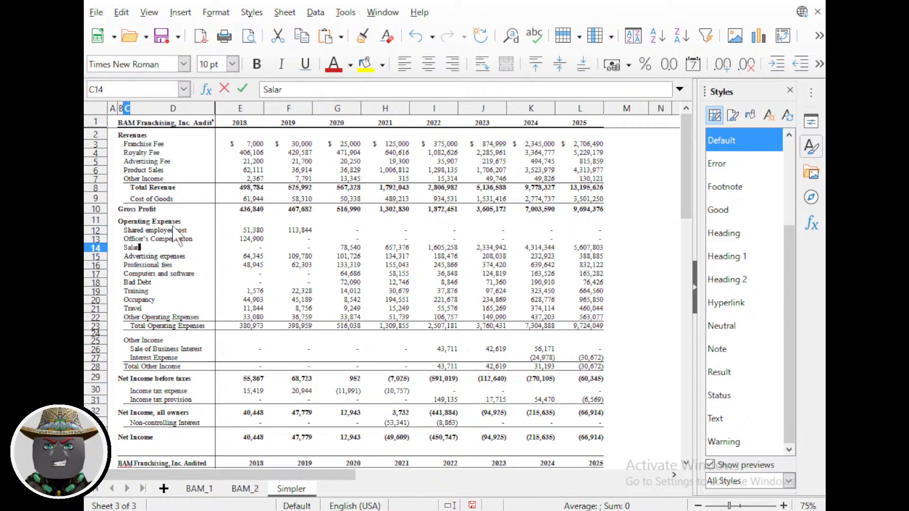
pyautogui.press('Return')
# Enter the formula +E12+E13 in E14 to combine 2018 shared employee cost and officer's compensation under Salaries.
pyautogui.press('Up')
pyautogui.press('Up')
pyautogui.press('Right')
pyautogui.press('Right')
pyautogui.press('Right')
pyautogui.press('Down')
pyautogui.press('Left')
pyautogui.hotkey('ctrl', 'r')
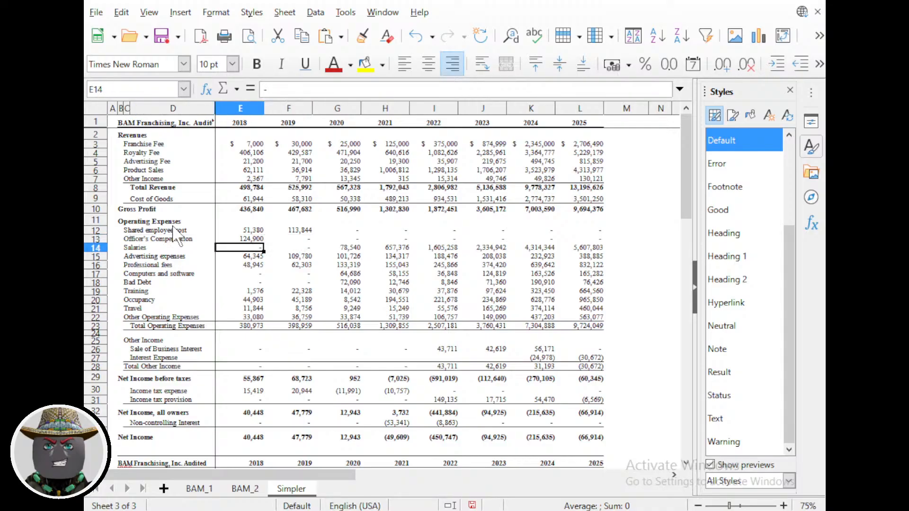
pyautogui.write('+')
pyautogui.press('Up')
pyautogui.press('Up')
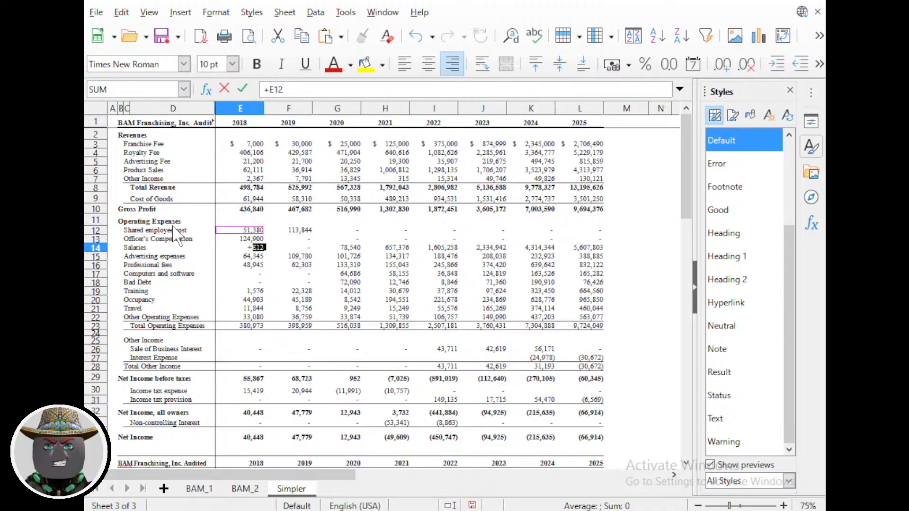
pyautogui.write('+')
pyautogui.press('Up')
pyautogui.press('Return')
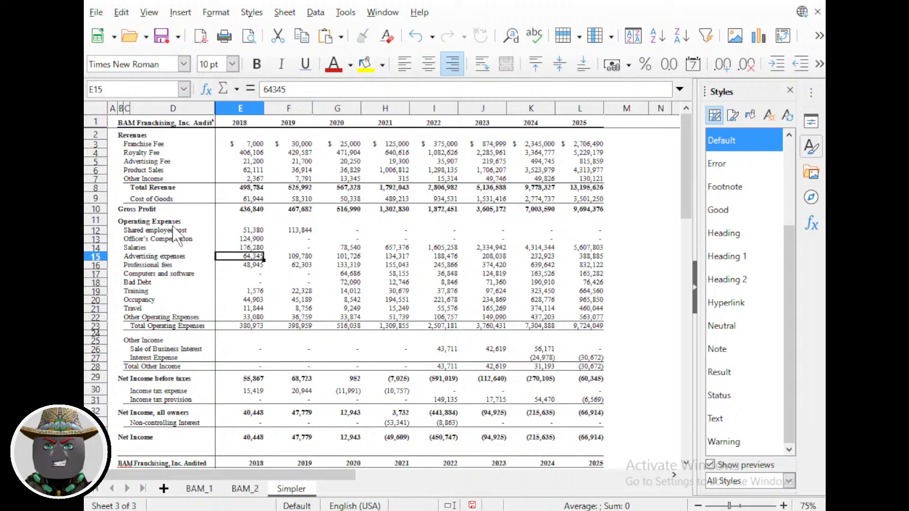
# Set the 2019 Salaries figure in F14 to 113844, matching the 2019 shared employee cost.
pyautogui.press('Up')
pyautogui.press('Right')
pyautogui.press('Right')
pyautogui.press('Left')
pyautogui.press('Up')
pyautogui.press('Up')
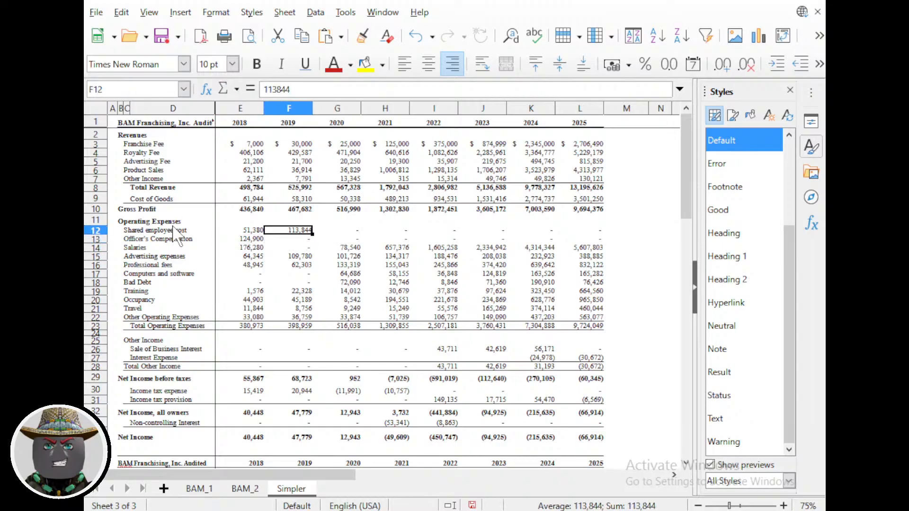
pyautogui.press('Down')
pyautogui.press('Down')
pyautogui.write('113844')
# Convert the 2018 Salaries formula to a plain value and enter 0 in E13, E12 and F12.
pyautogui.press('Left')
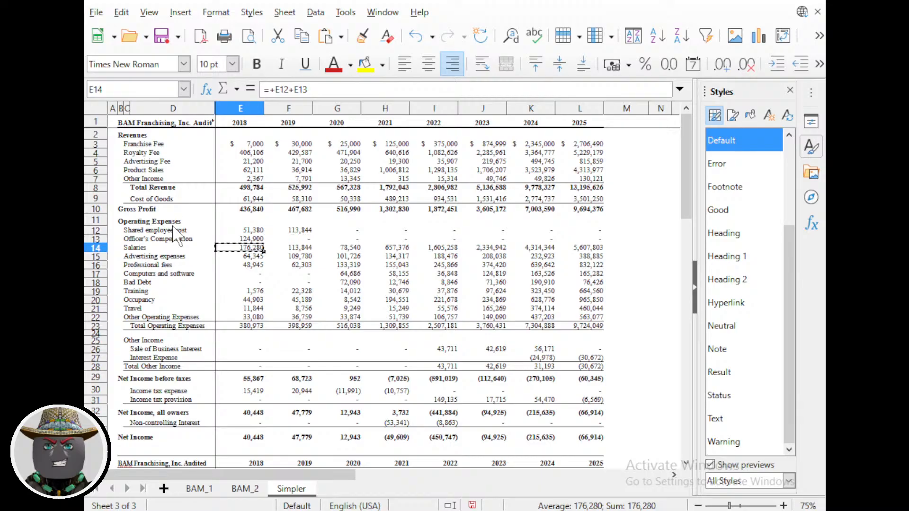
pyautogui.hotkey('ctrl', 'shift', 'alt', 'v')
pyautogui.press('Up')
pyautogui.write('0')
pyautogui.press('Up')
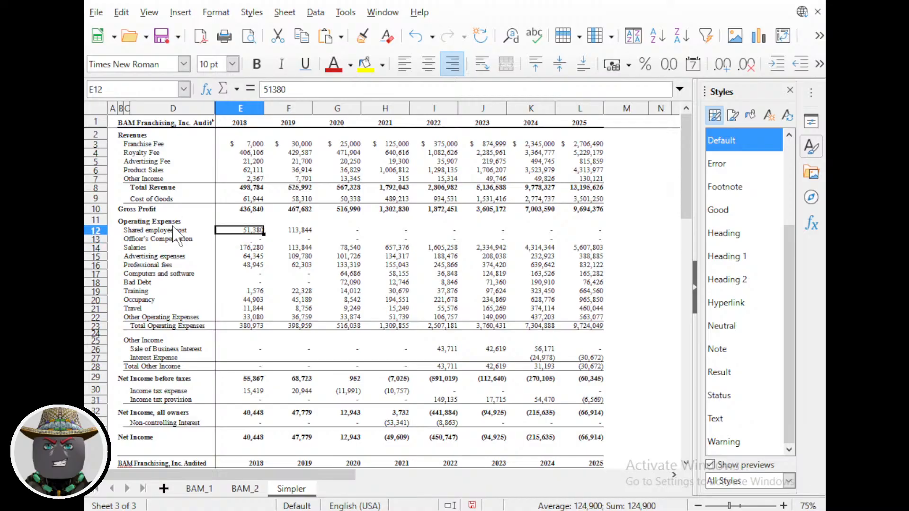
pyautogui.write('0')
pyautogui.press('Right')
pyautogui.write('0')
pyautogui.press('Left')
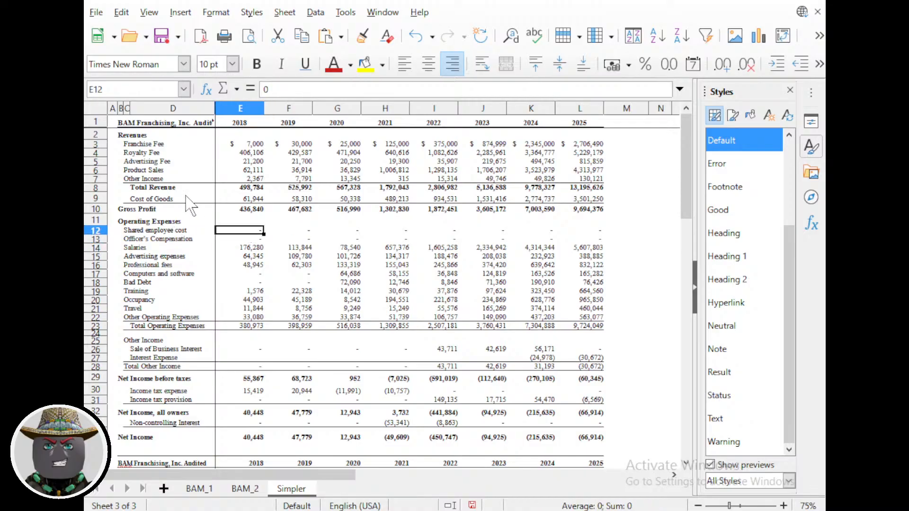
# Delete the Shared employee cost and Officer's Compensation rows, 12 and 13.
pyautogui.moveTo(96, 231); pyautogui.dragTo(100, 239)
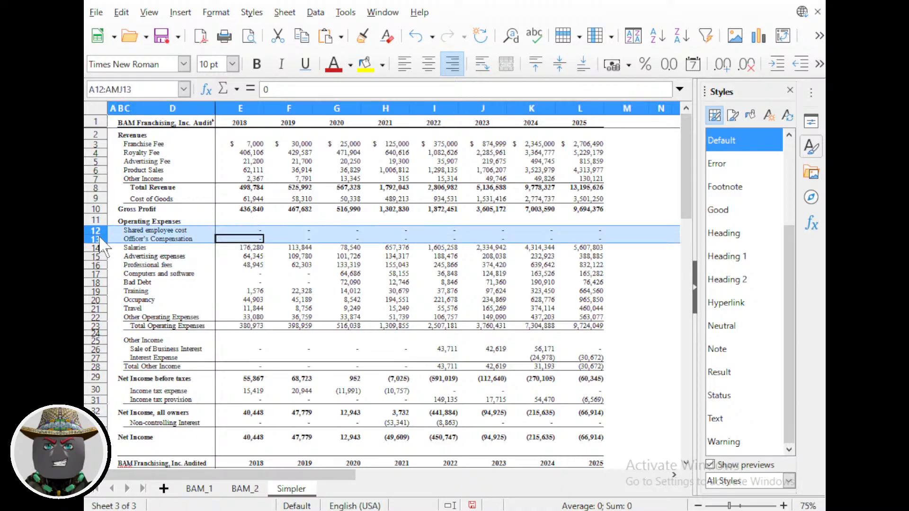
pyautogui.rightClick(100, 240)
pyautogui.click(152, 107)
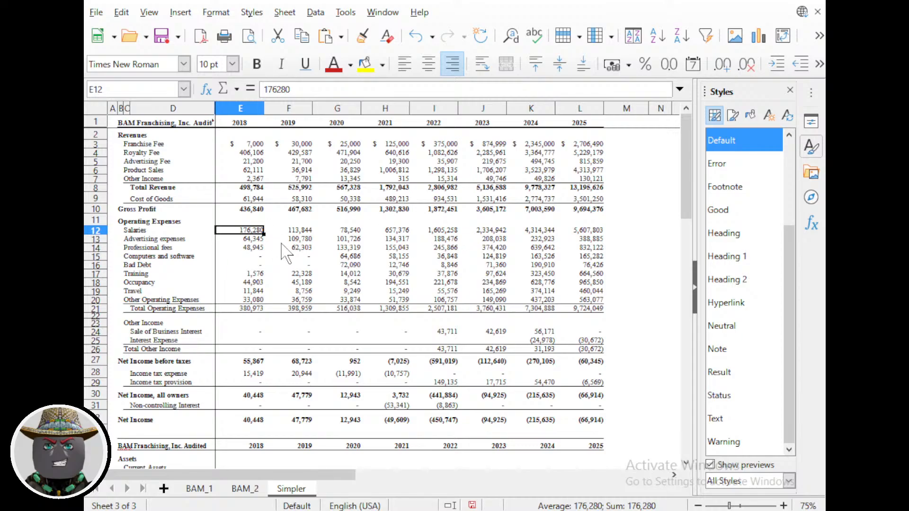
# Delete the Bad Debt row, row 16, from the operating expenses.
pyautogui.scroll(3, 219, 273)
pyautogui.scroll(-2, 211, 253)
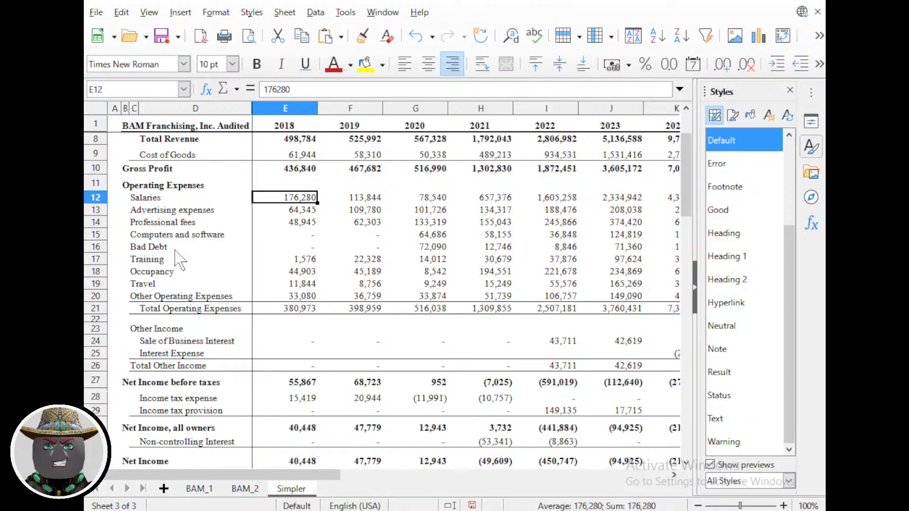
pyautogui.scroll(-2, 176, 258)
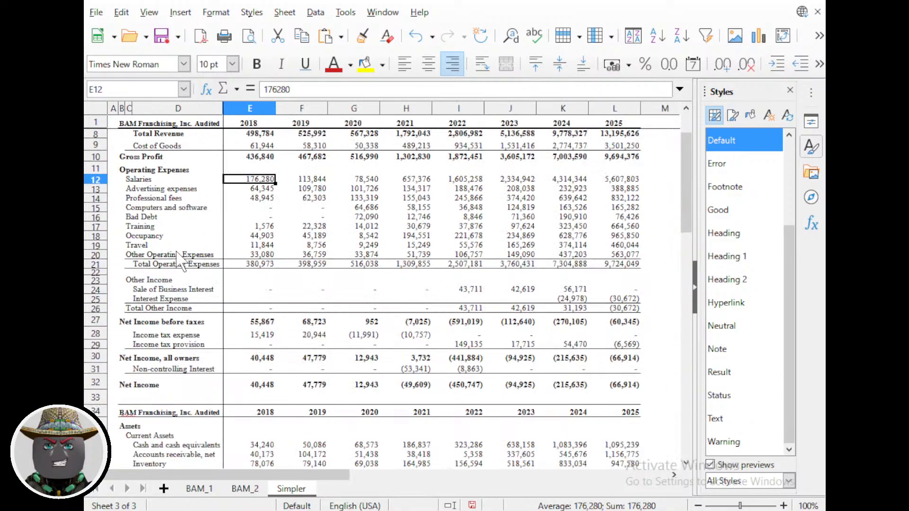
pyautogui.click(176, 217)
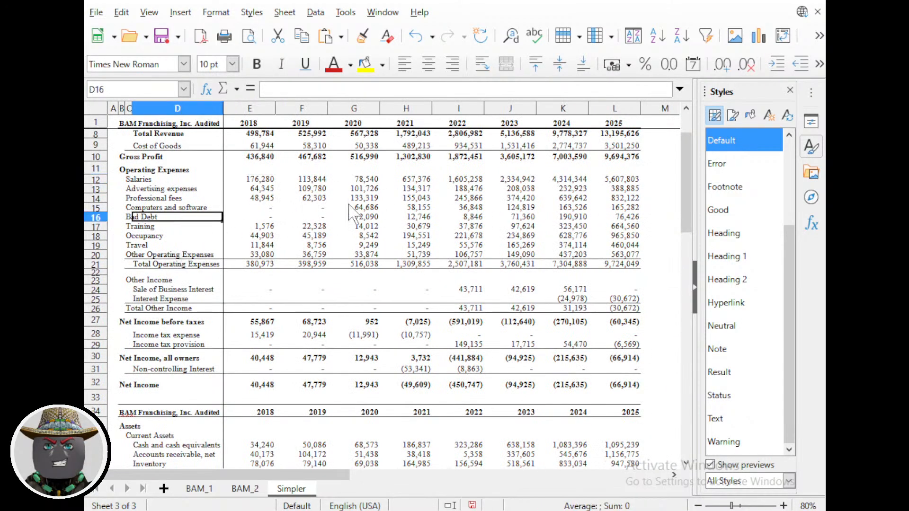
pyautogui.click(98, 219)
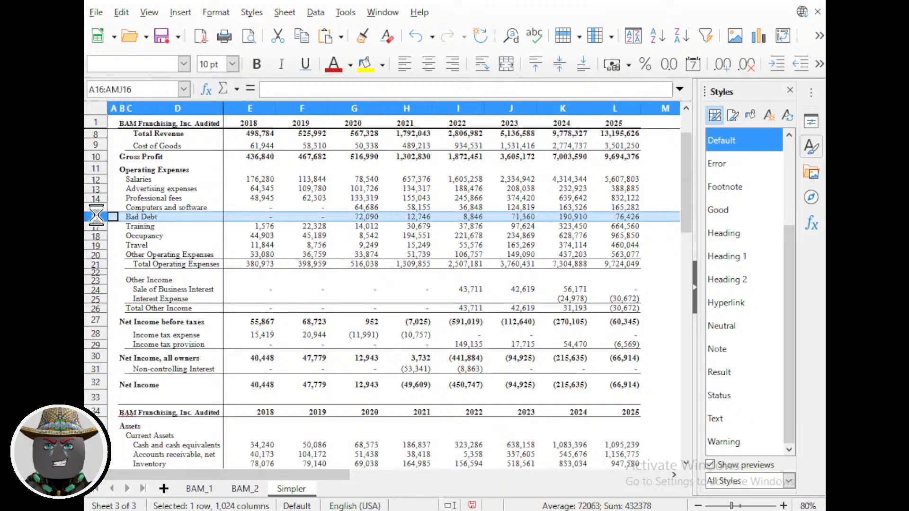
pyautogui.rightClick(98, 219)
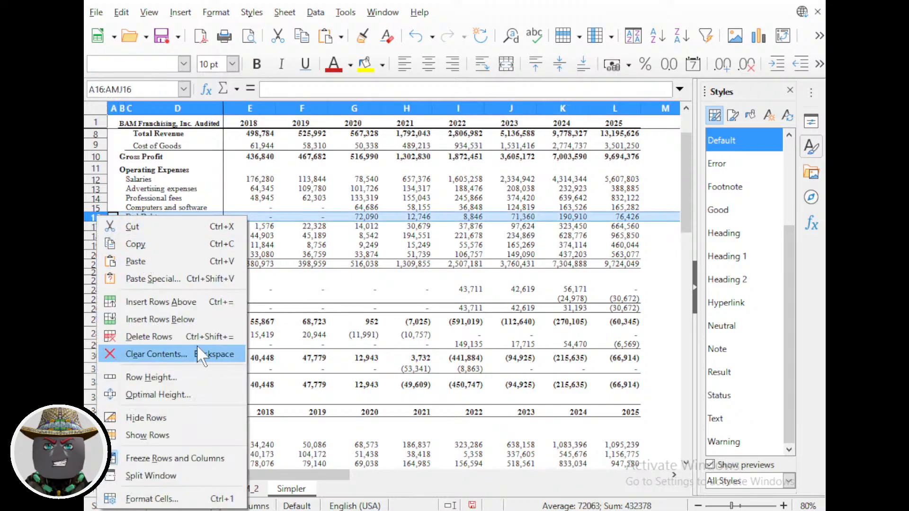
pyautogui.click(142, 337)
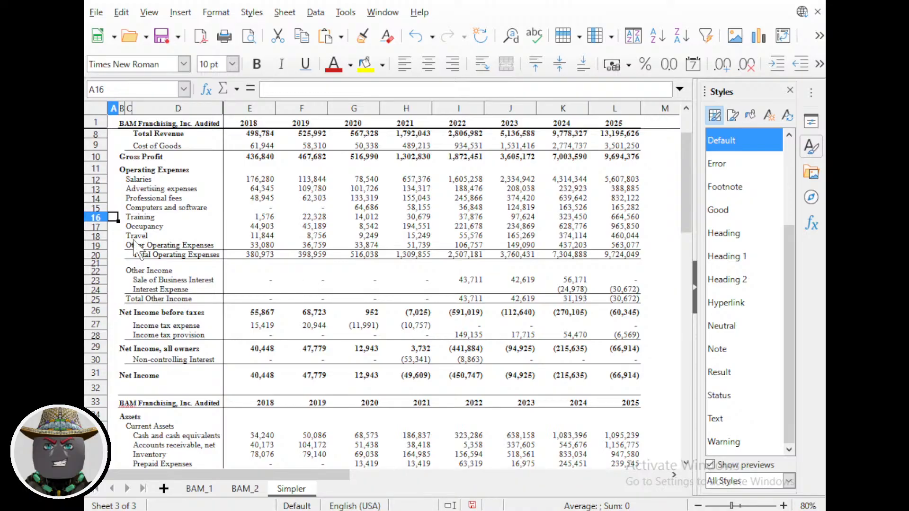
pyautogui.click(96, 245)
pyautogui.rightClick(97, 246)
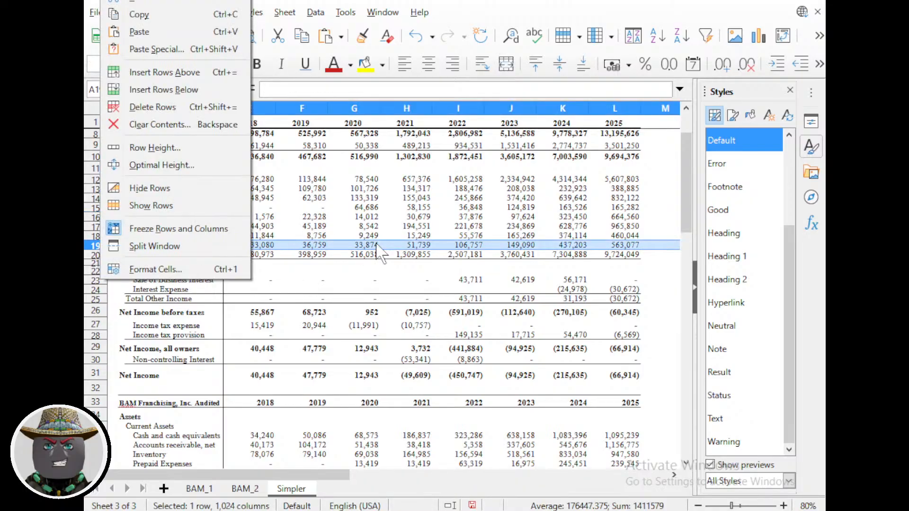
pyautogui.click(424, 251)
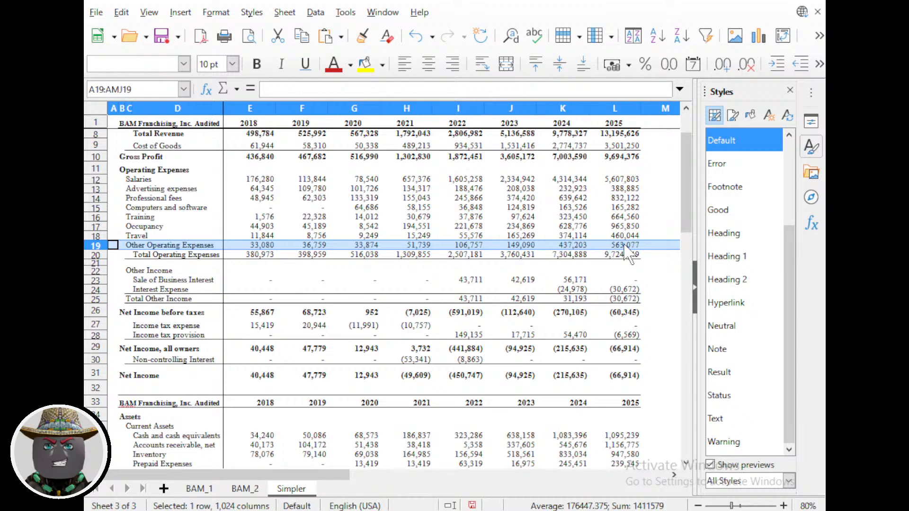
# Delete the Prepaid Expenses and Other Receivables rows from the current assets.
pyautogui.scroll(-5, 334, 296)
pyautogui.scroll(7, 334, 296)
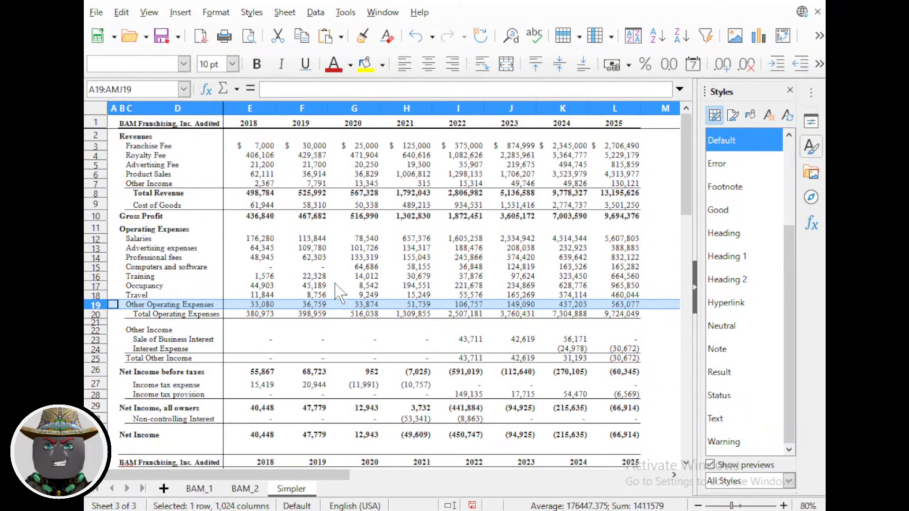
pyautogui.scroll(-5, 340, 289)
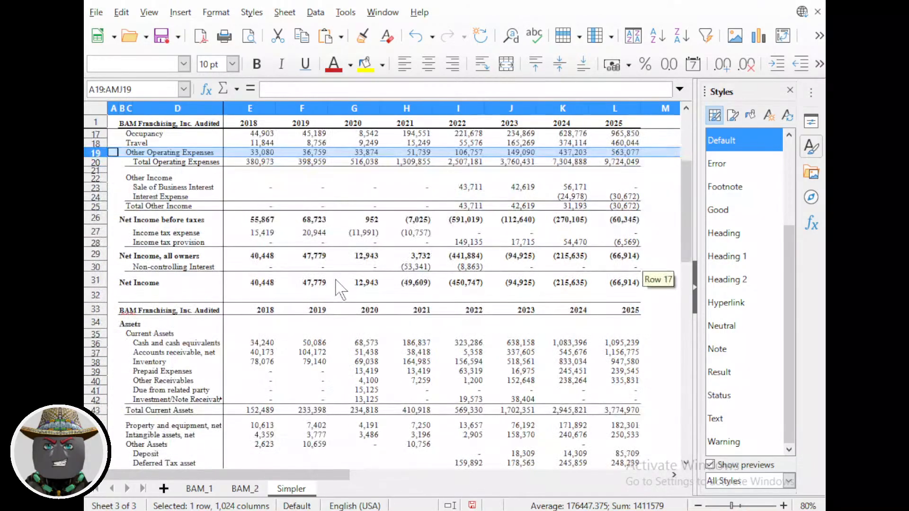
pyautogui.scroll(-4, 204, 265)
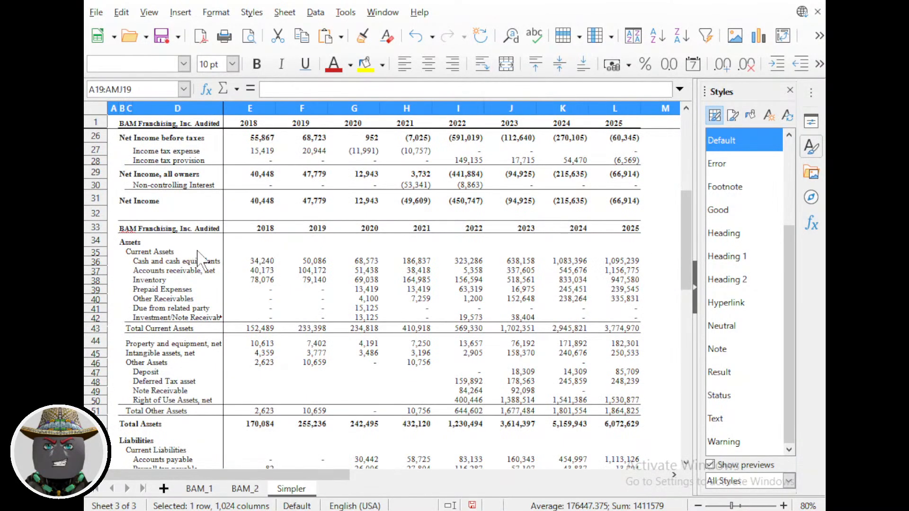
pyautogui.scroll(-1, 242, 277)
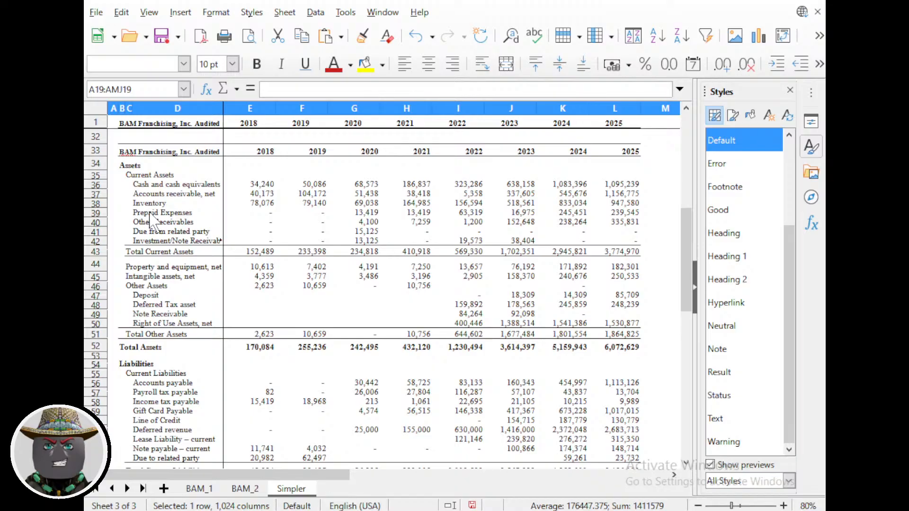
pyautogui.click(99, 213)
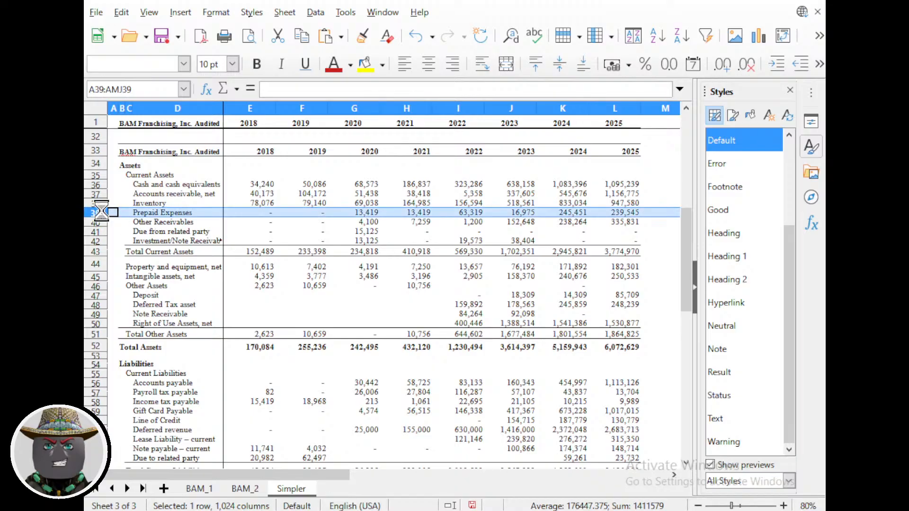
pyautogui.rightClick(100, 213)
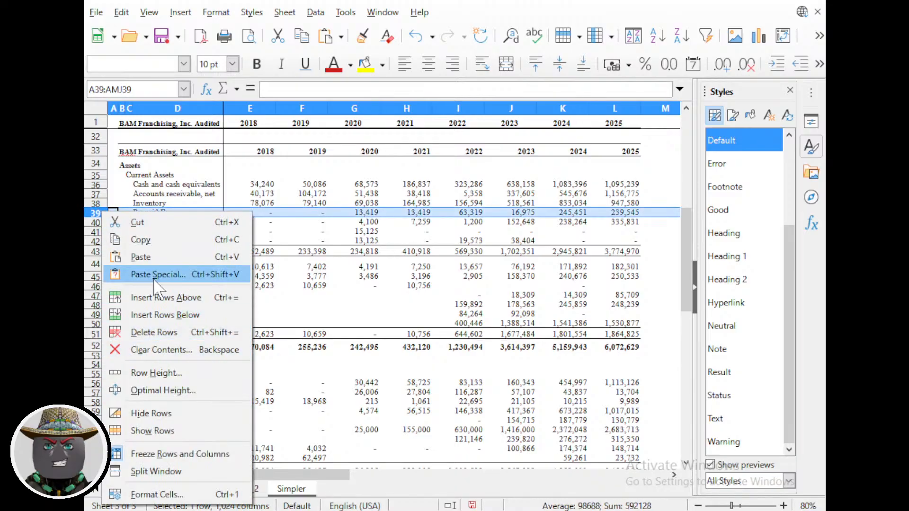
pyautogui.press('Escape')
pyautogui.hotkey('ctrl', '-')
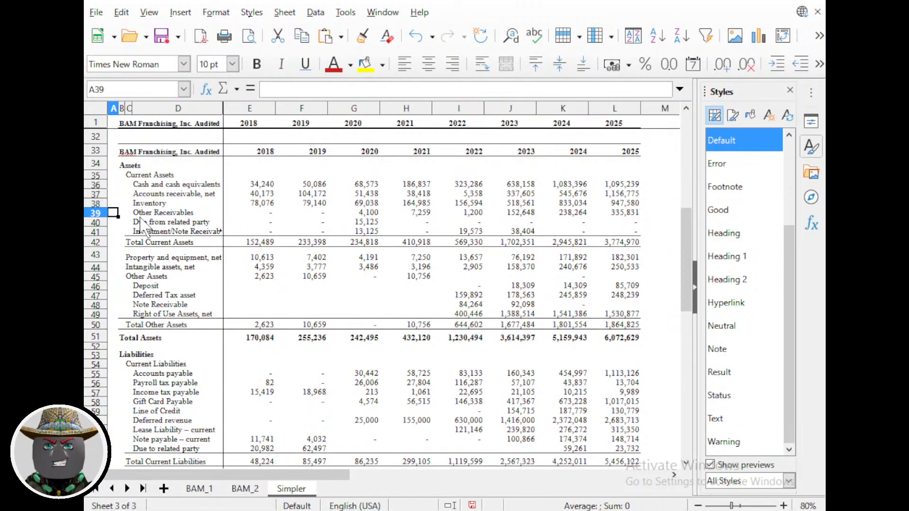
pyautogui.rightClick(94, 213)
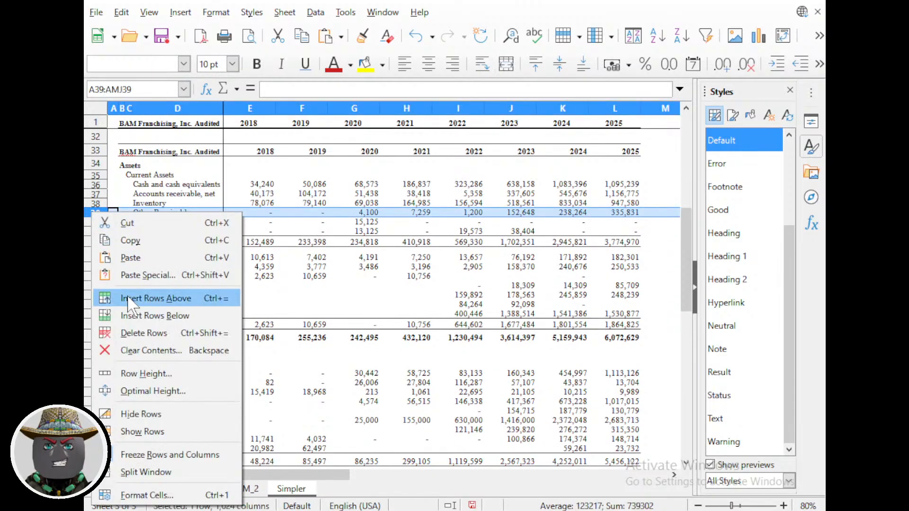
pyautogui.click(132, 333)
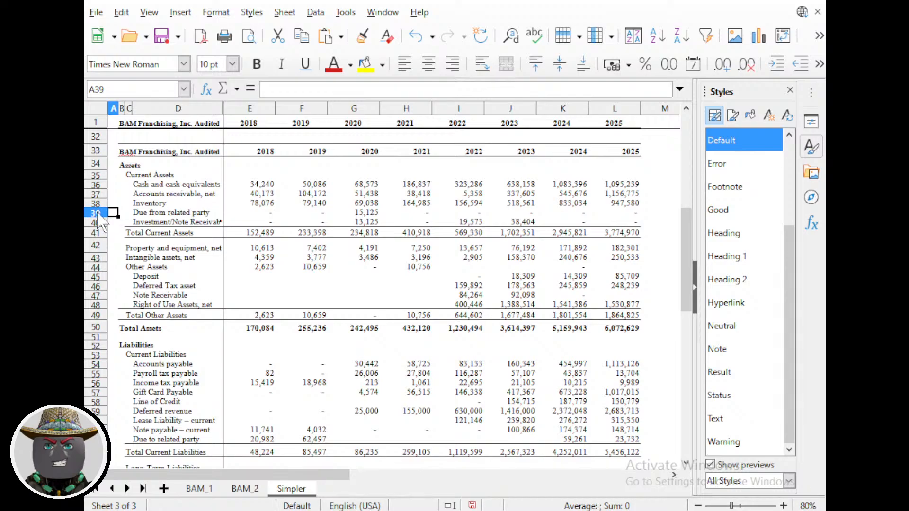
# Delete the Due from related party and Investment/Note Receivable rows, 39 and 40.
pyautogui.moveTo(97, 214); pyautogui.dragTo(99, 219)
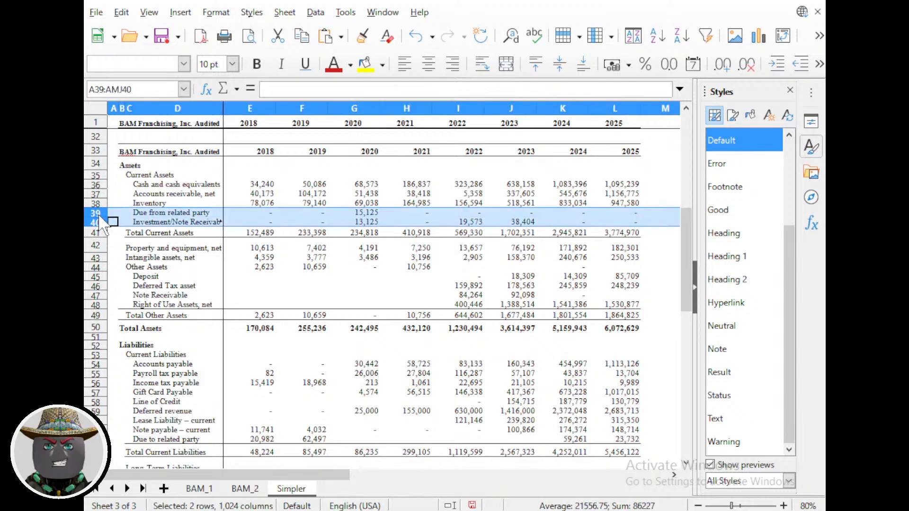
pyautogui.rightClick(98, 214)
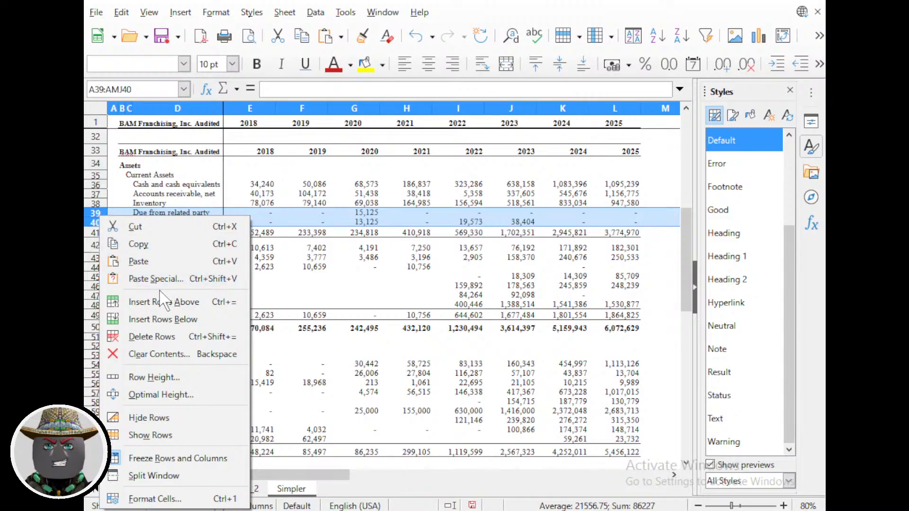
pyautogui.click(153, 342)
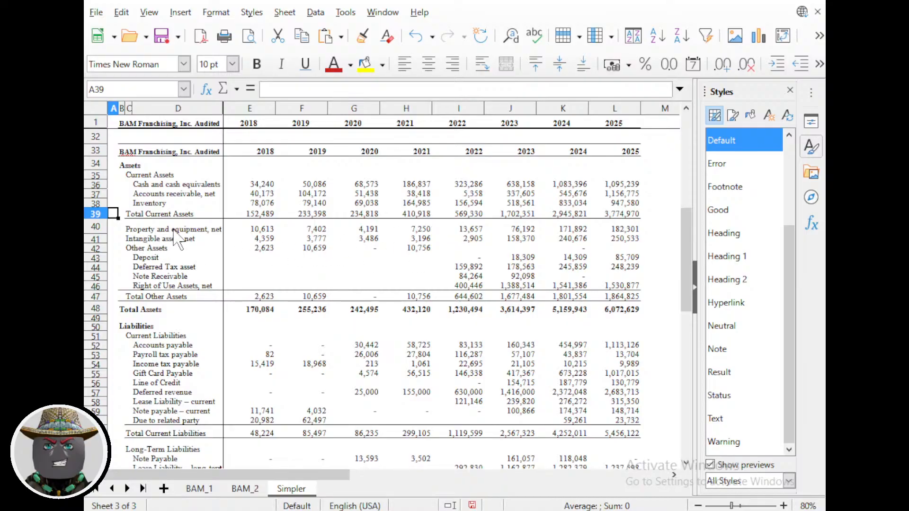
# Delete the Deposit row, row 43, from the other assets.
pyautogui.click(141, 259)
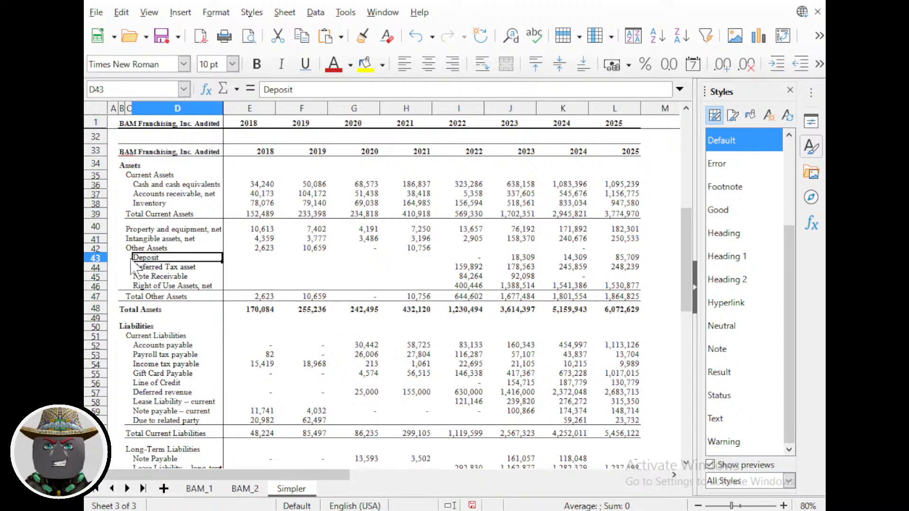
pyautogui.click(100, 258)
pyautogui.rightClick(100, 258)
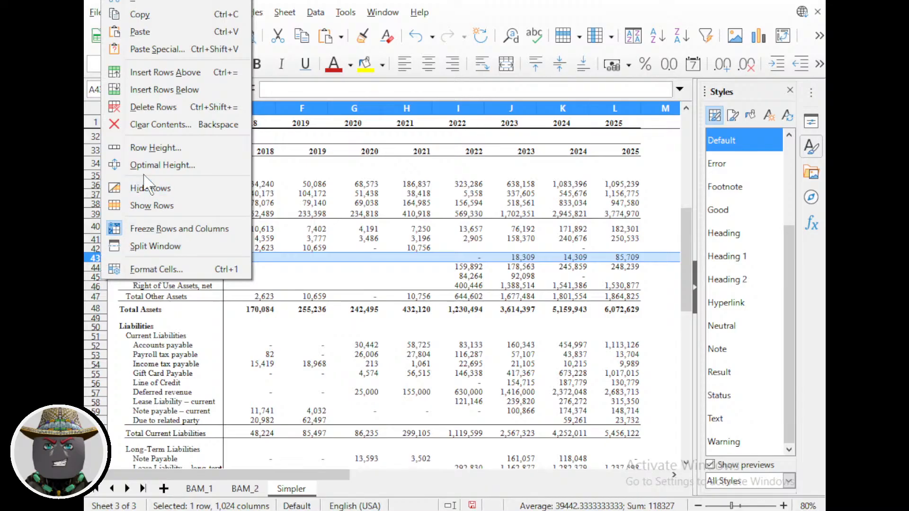
pyautogui.click(153, 107)
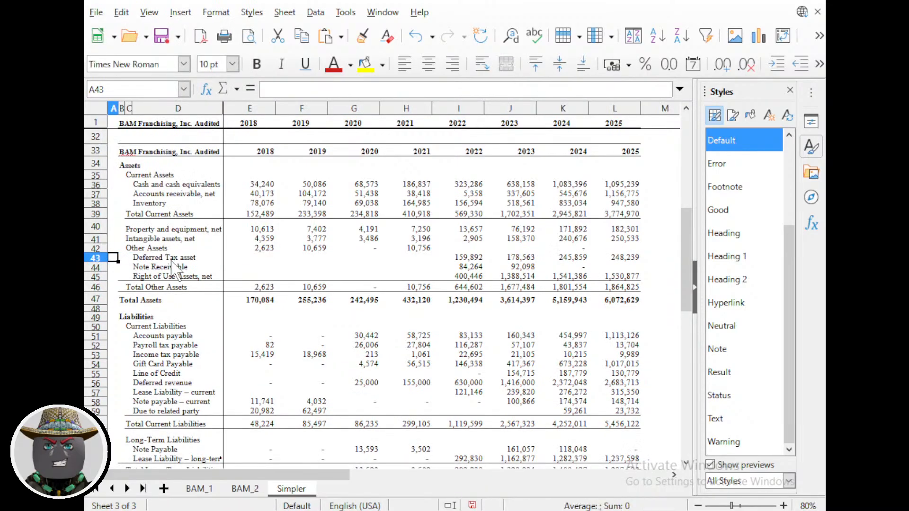
# Examine the Deferred Tax asset, Note Receivable and Right of Use Assets rows against the Total Other Assets figures.
pyautogui.click(101, 258)
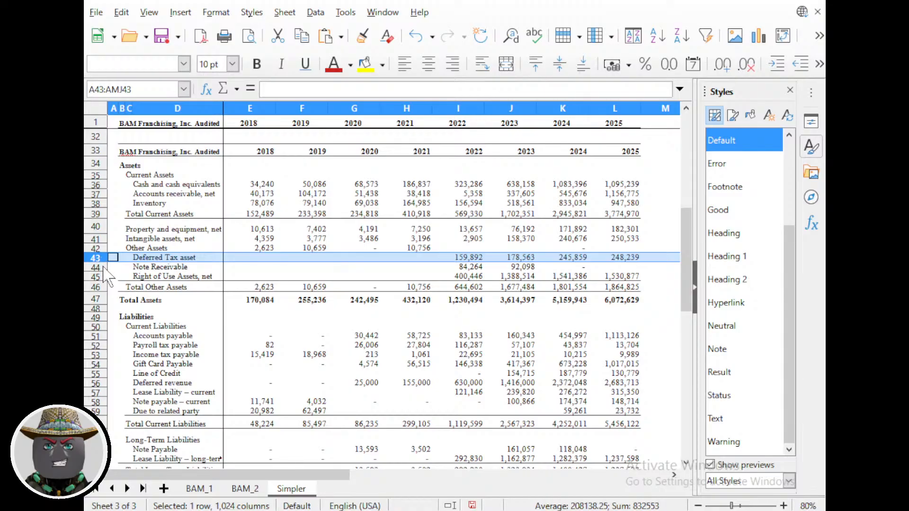
pyautogui.click(103, 268)
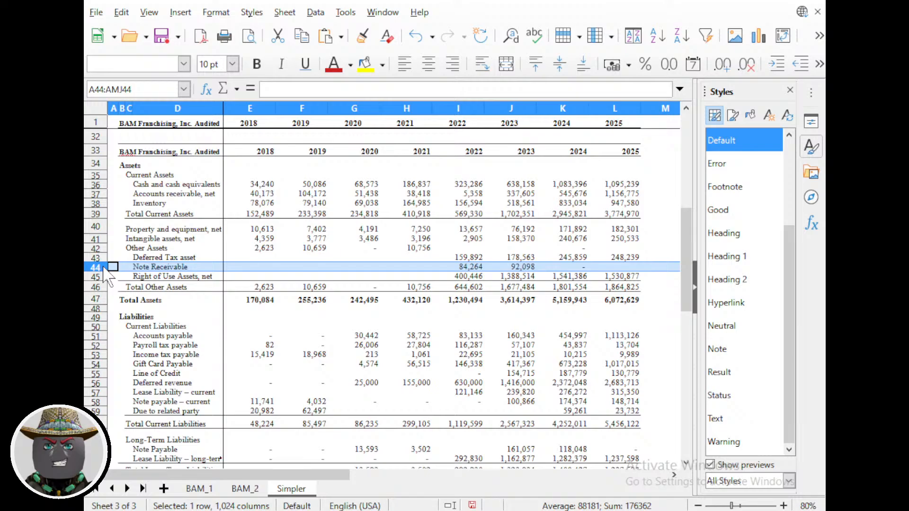
pyautogui.moveTo(94, 255); pyautogui.dragTo(97, 277)
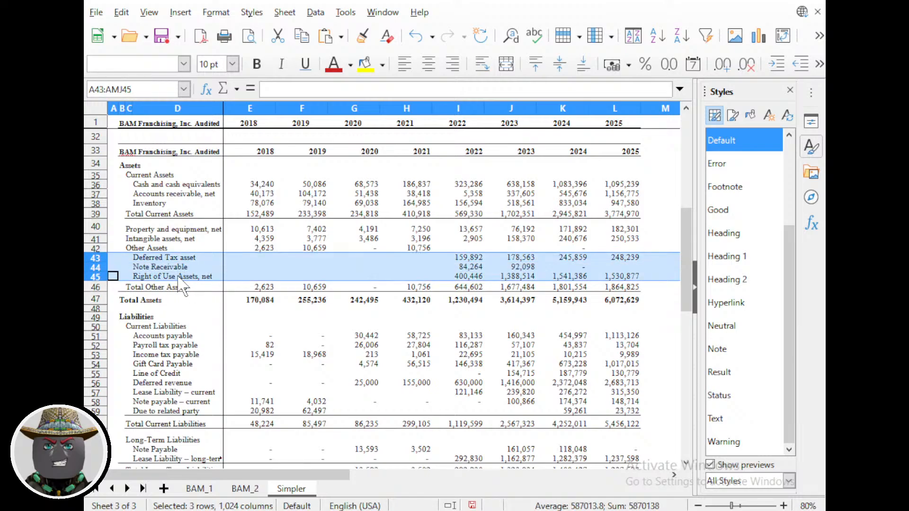
pyautogui.rightClick(96, 271)
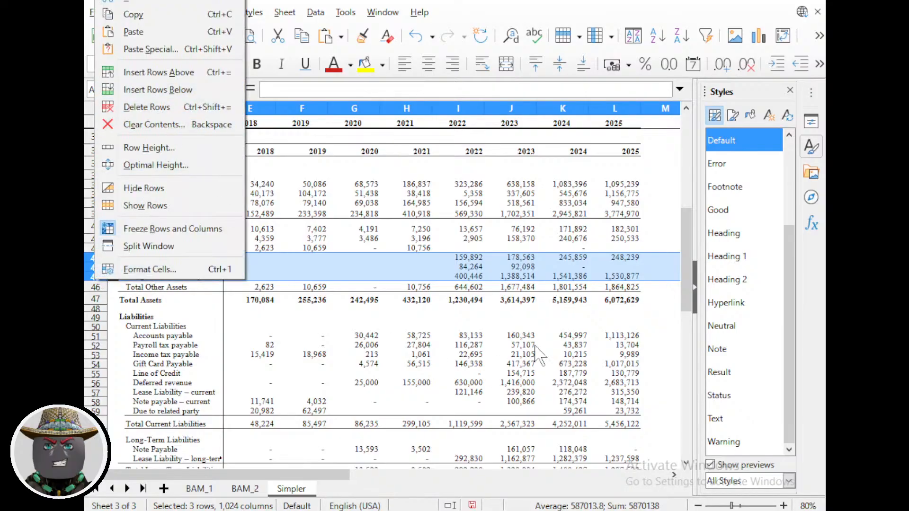
pyautogui.click(615, 289)
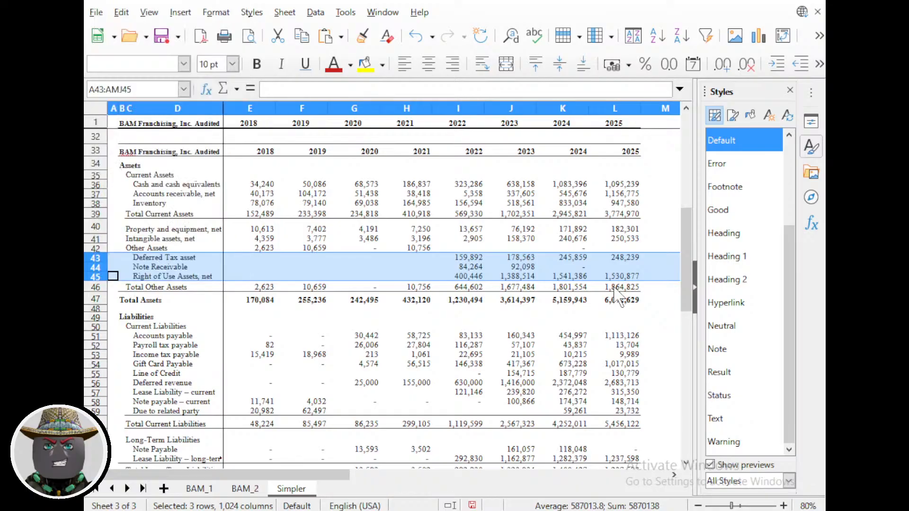
pyautogui.click(618, 290)
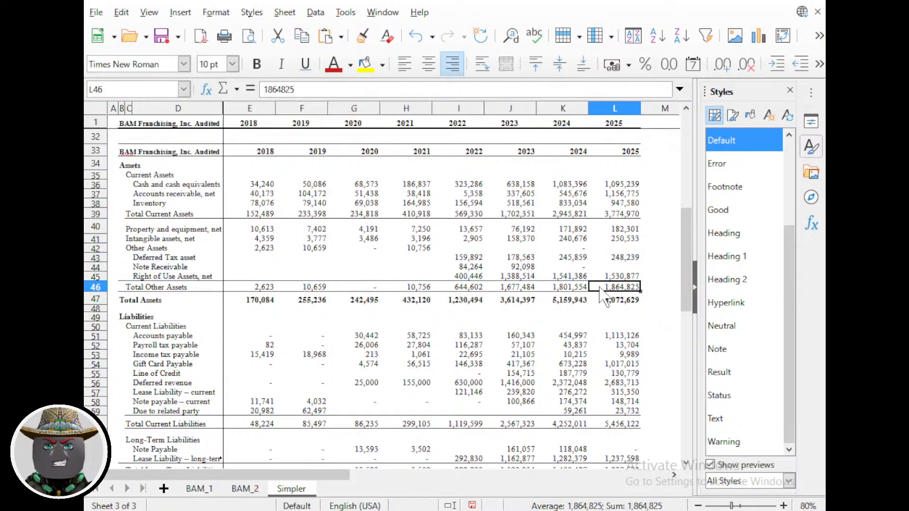
pyautogui.click(621, 278)
pyautogui.click(570, 276)
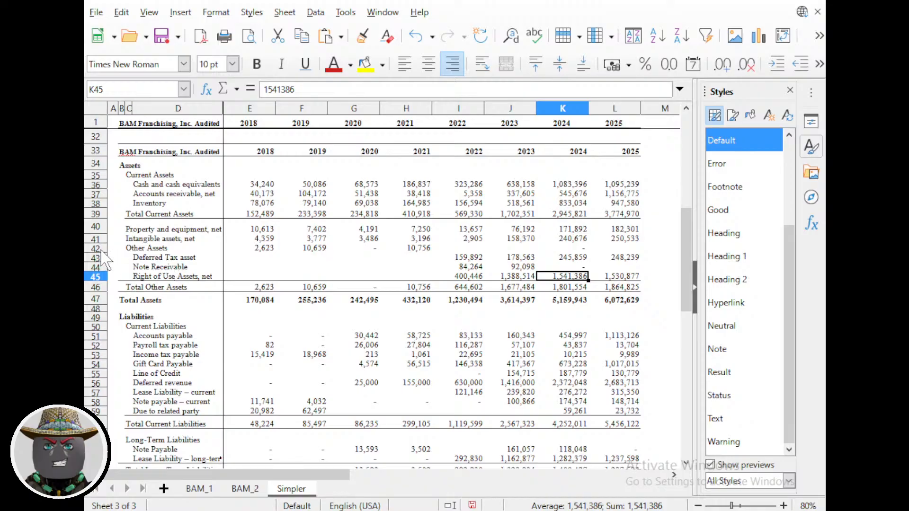
# Try deleting rows 42 to 45, from Other Assets through Right of Use Assets, leaving only the total row.
pyautogui.moveTo(96, 248); pyautogui.dragTo(107, 283)
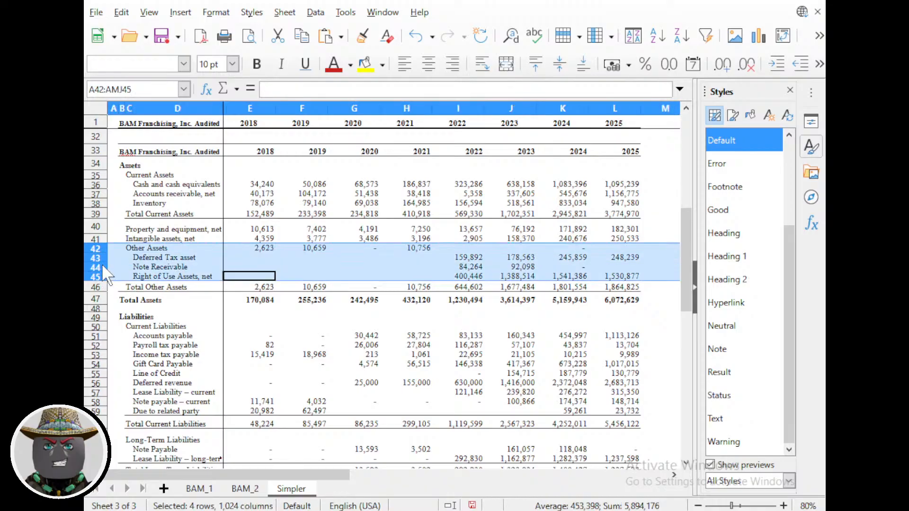
pyautogui.rightClick(100, 264)
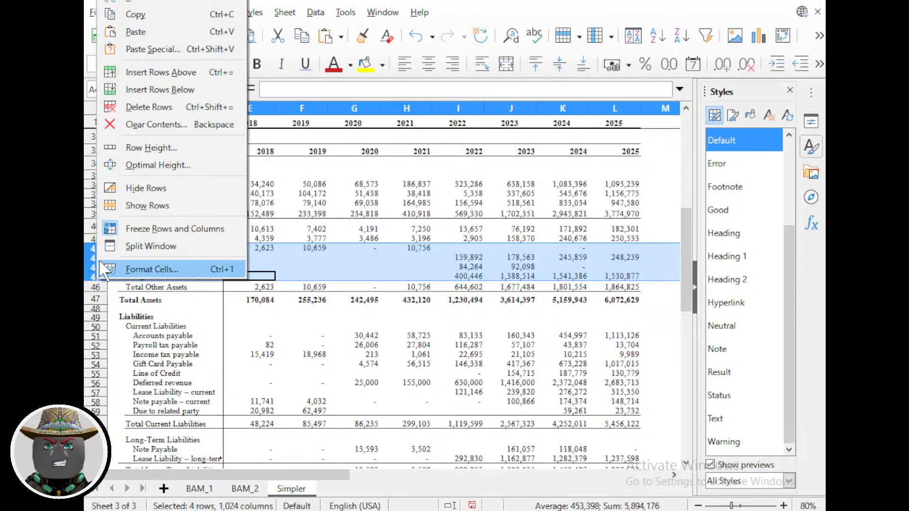
pyautogui.click(149, 107)
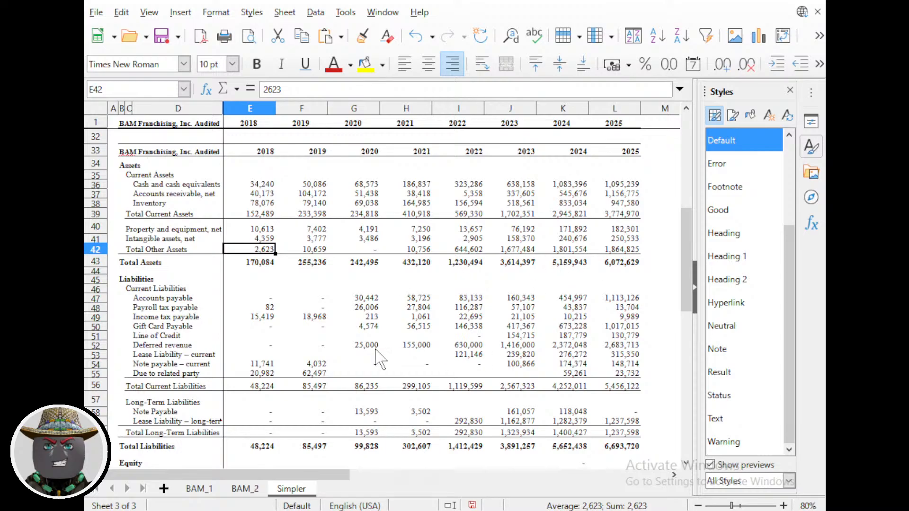
# Check the Lease Liability – current row across all years and undo the deletion of the four Other Assets rows.
pyautogui.click(146, 356)
pyautogui.click(610, 364)
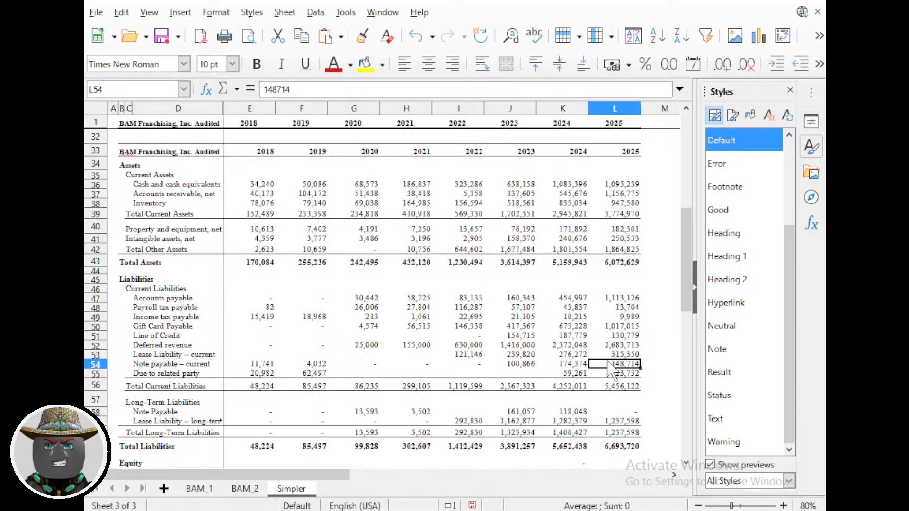
pyautogui.moveTo(142, 356); pyautogui.dragTo(625, 362)
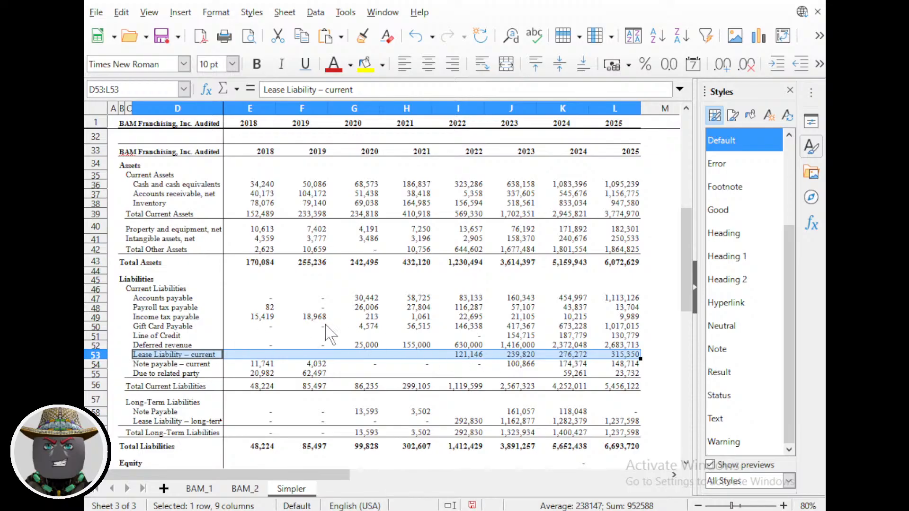
pyautogui.click(512, 321)
pyautogui.hotkey('ctrl', 'z')
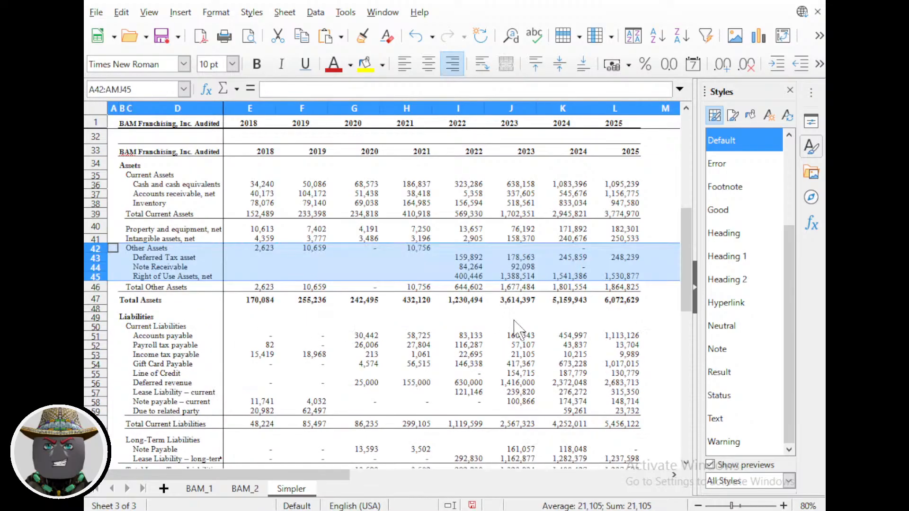
# Compare the 2025 Right of Use Assets figure with the current and long-term Lease Liability lines.
pyautogui.click(198, 277)
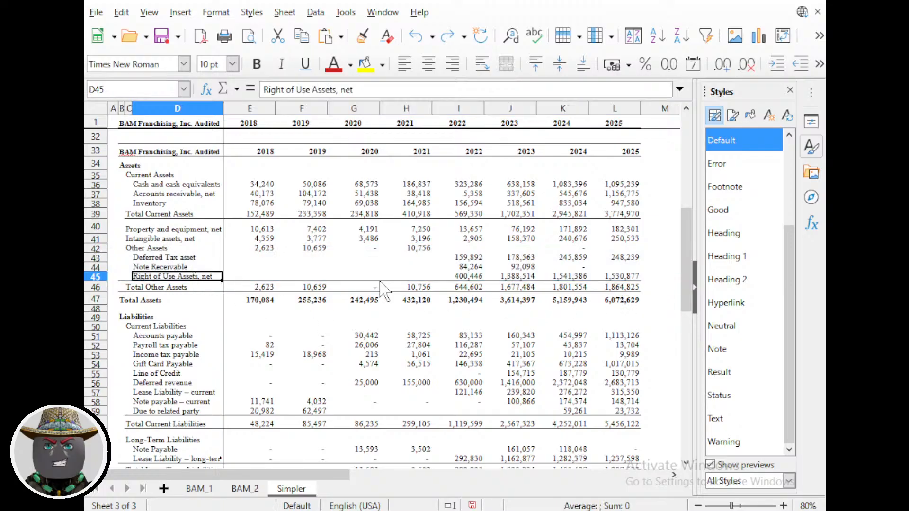
pyautogui.click(627, 280)
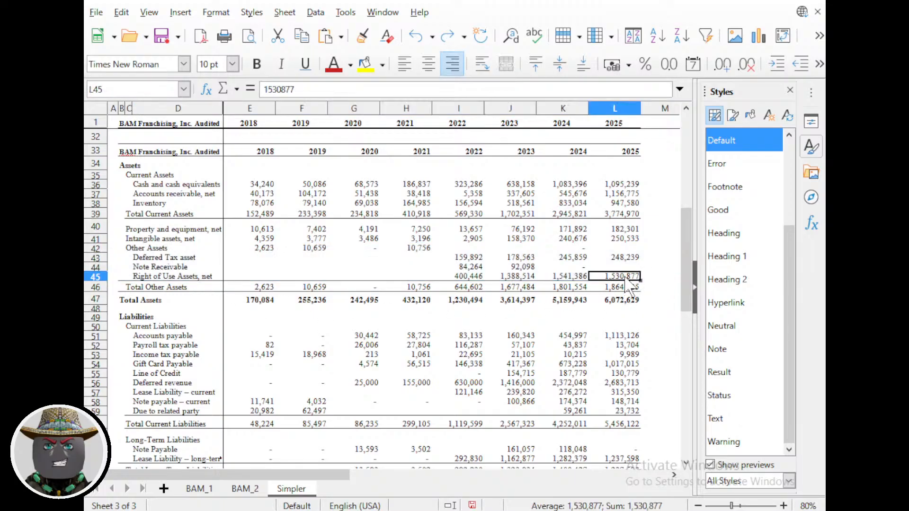
pyautogui.click(623, 393)
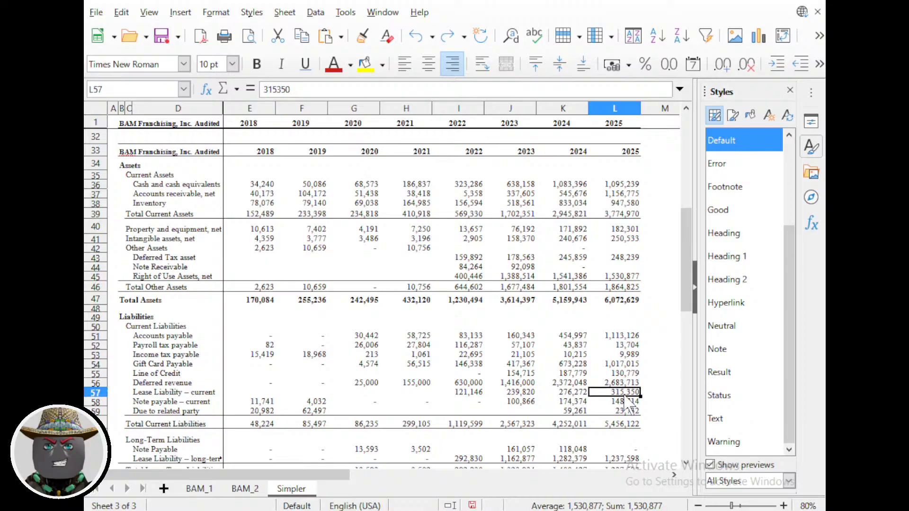
pyautogui.scroll(-2, 629, 411)
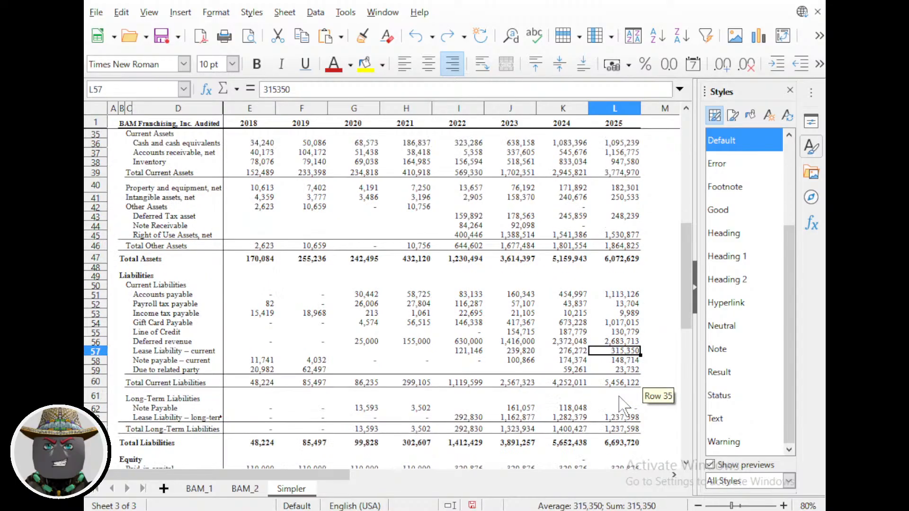
pyautogui.click(166, 388)
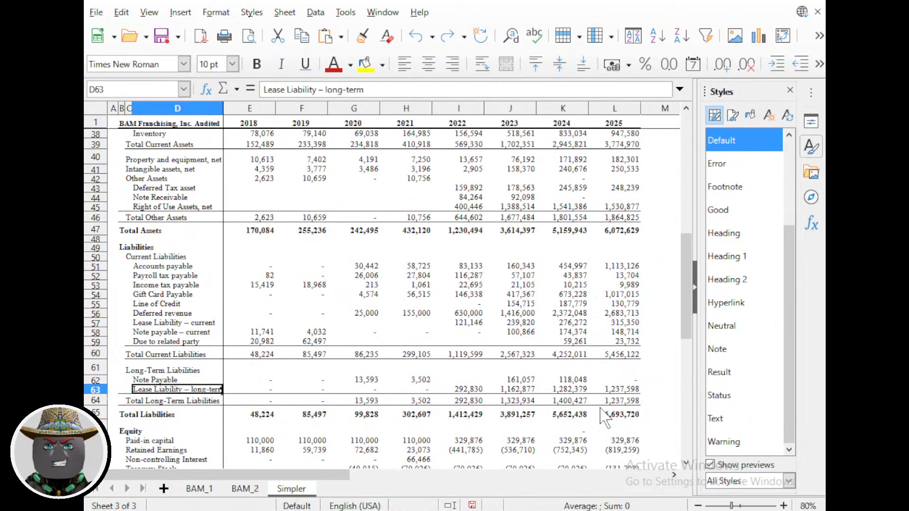
# Compare the 2025 Right of Use Assets value with the 2025 long-term Lease Liability value.
pyautogui.click(618, 389)
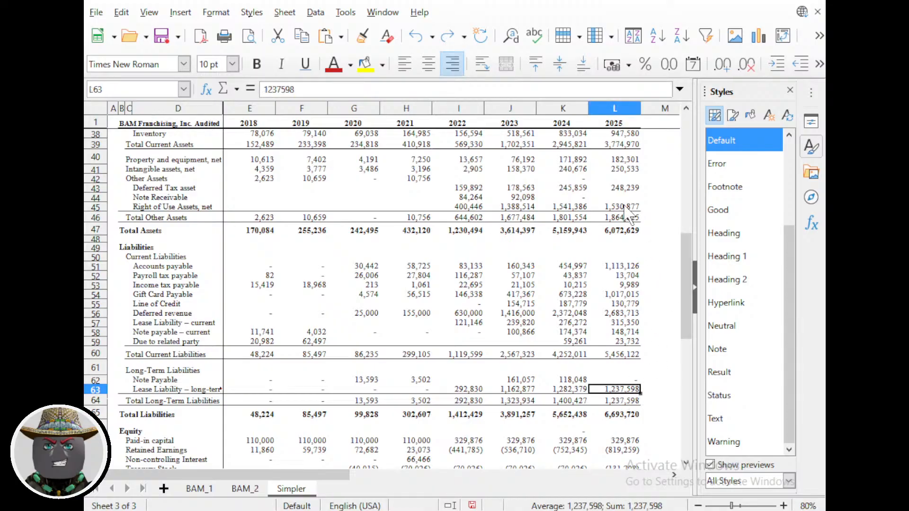
pyautogui.click(625, 208)
pyautogui.click(628, 390)
pyautogui.click(624, 207)
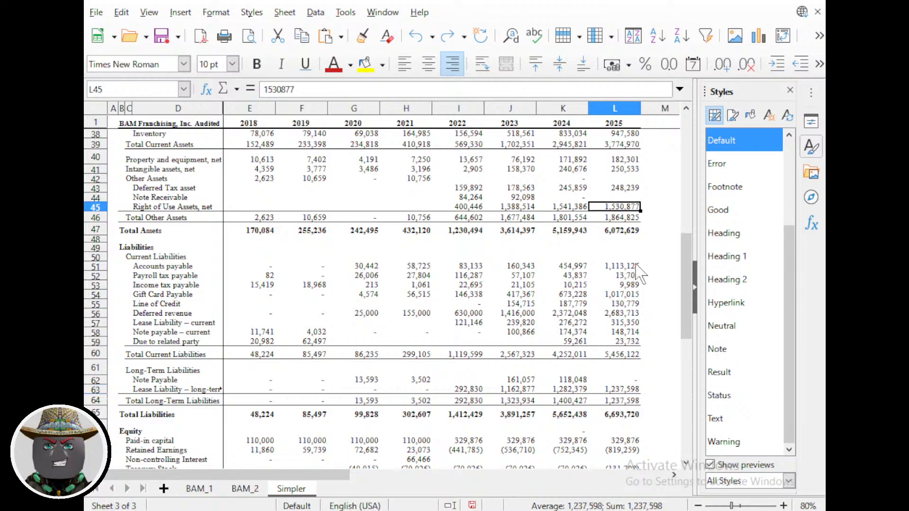
pyautogui.click(624, 390)
pyautogui.click(615, 207)
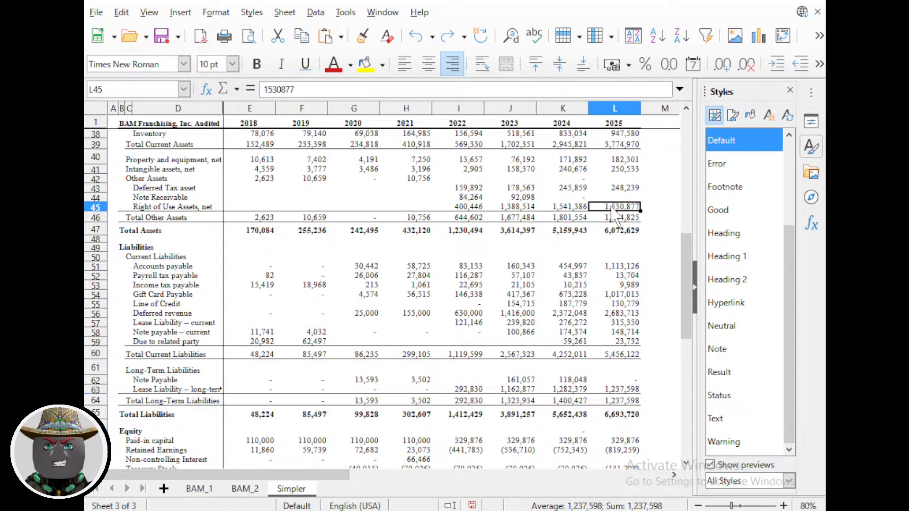
pyautogui.click(633, 389)
pyautogui.click(625, 207)
pyautogui.click(629, 390)
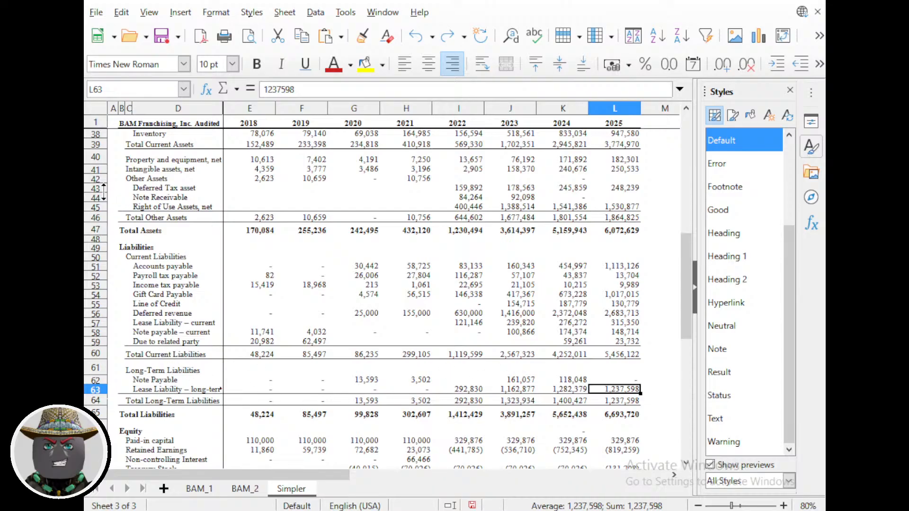
# Review the Deferred Tax asset and Note Receivable rows, then look over the income statement and the liabilities section for lines to simplify.
pyautogui.moveTo(100, 190); pyautogui.dragTo(100, 198)
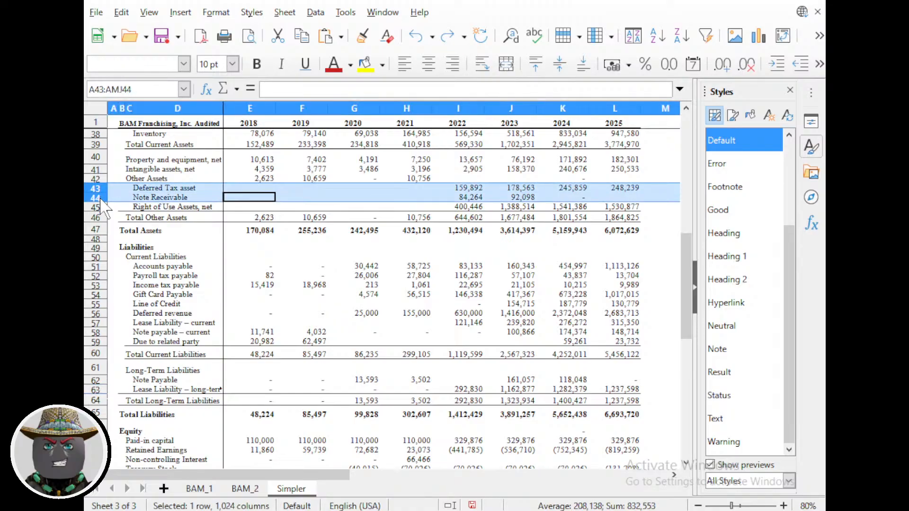
pyautogui.click(142, 198)
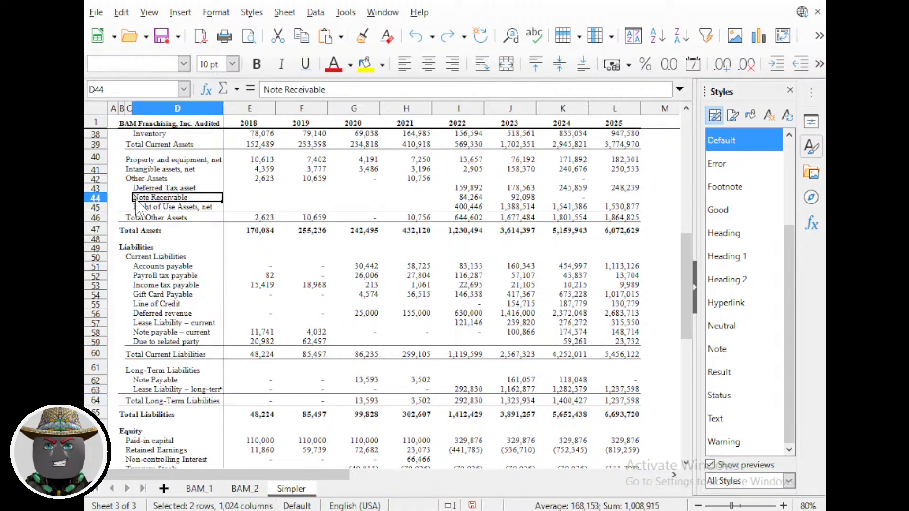
pyautogui.scroll(-2, 209, 272)
pyautogui.scroll(10, 209, 272)
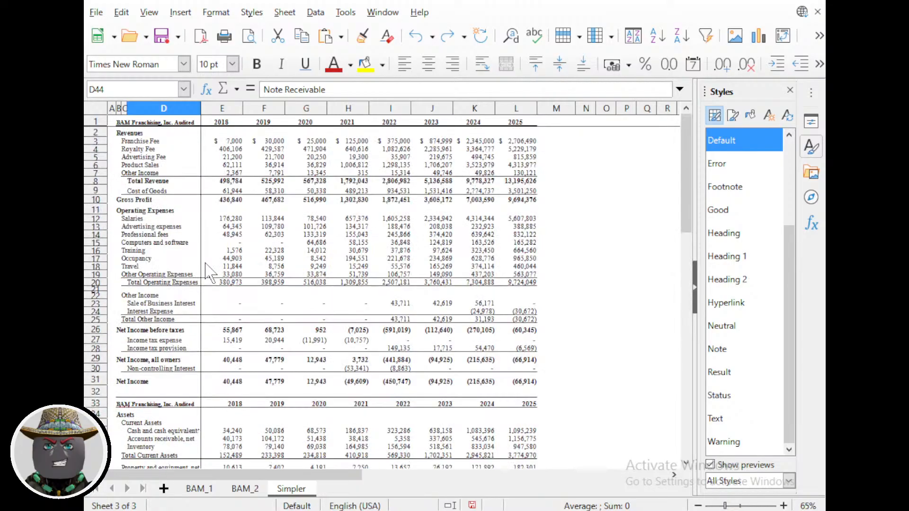
pyautogui.scroll(-14, 208, 273)
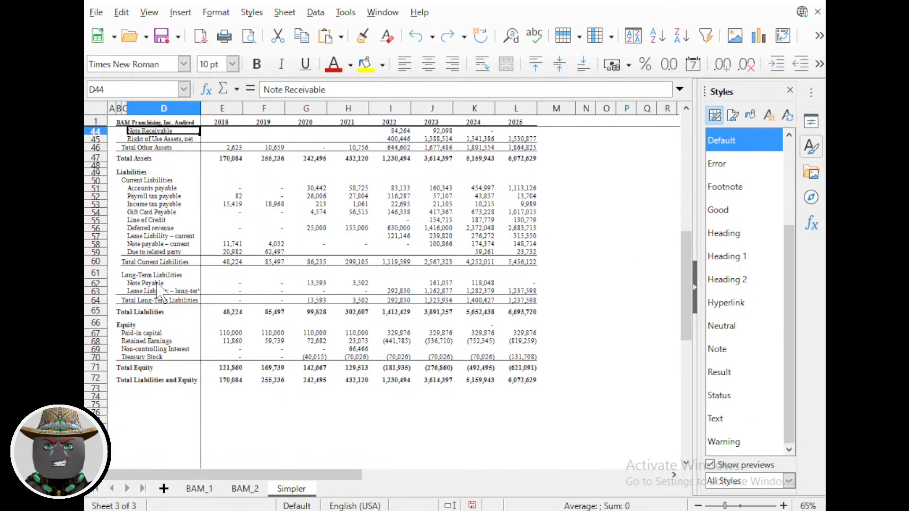
pyautogui.scroll(4, 137, 296)
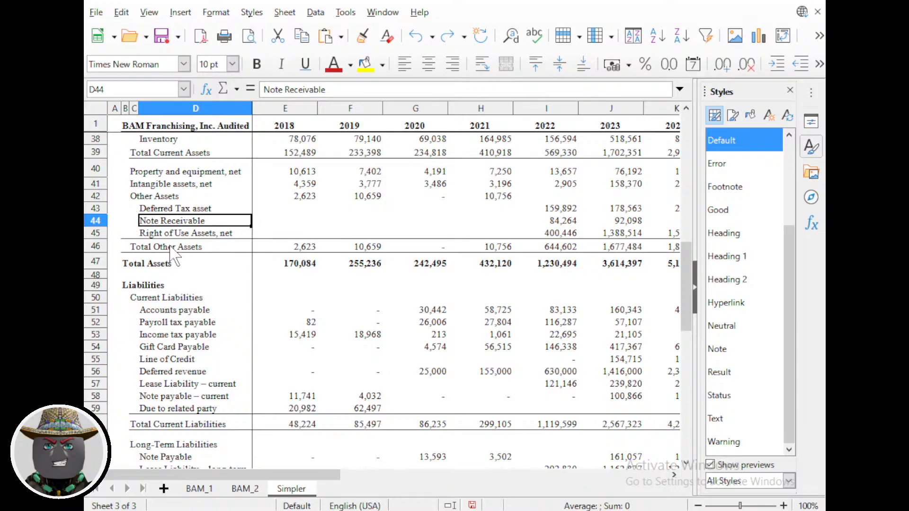
pyautogui.scroll(-2, 122, 232)
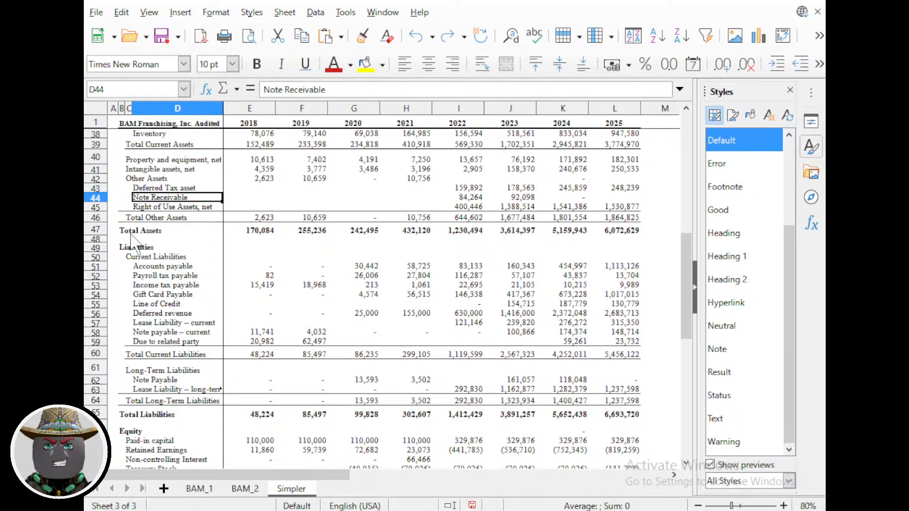
pyautogui.scroll(-3, 140, 251)
pyautogui.scroll(2, 172, 188)
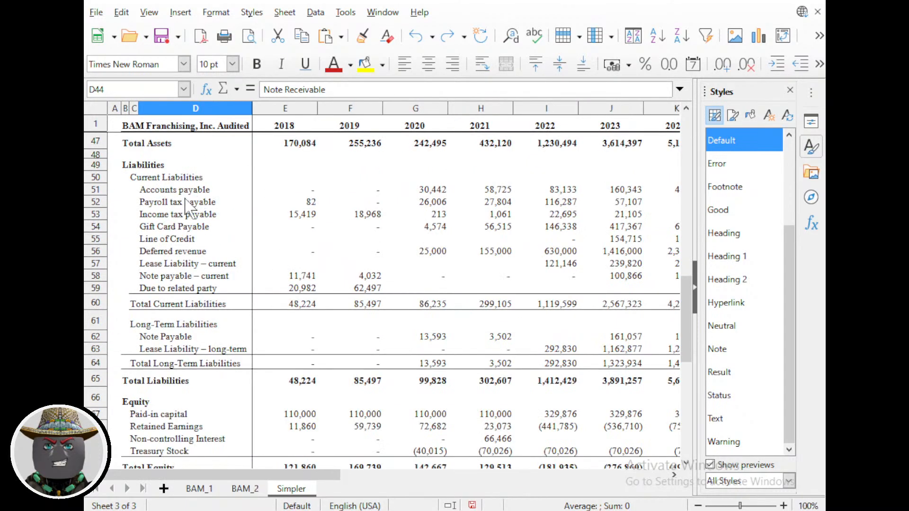
pyautogui.scroll(-2, 186, 204)
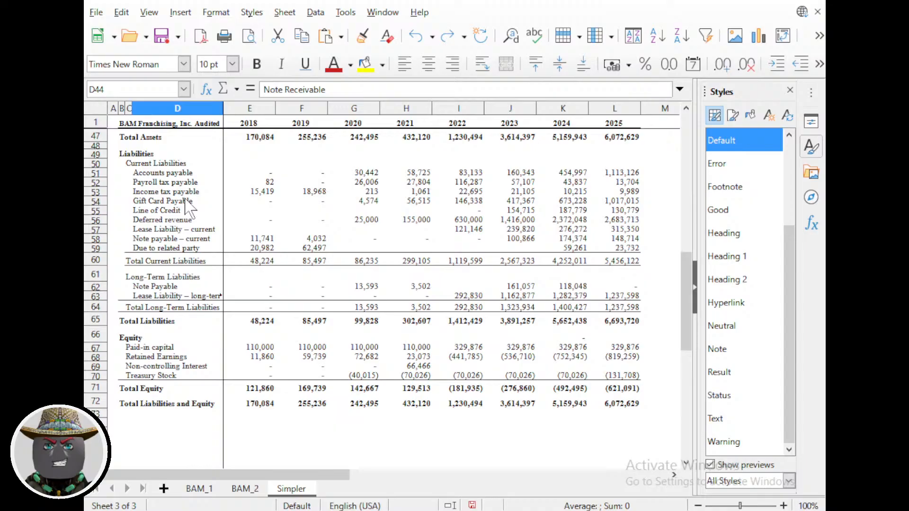
# Delete the Payroll tax payable and Income tax payable rows from Current Liabilities.
pyautogui.click(96, 183)
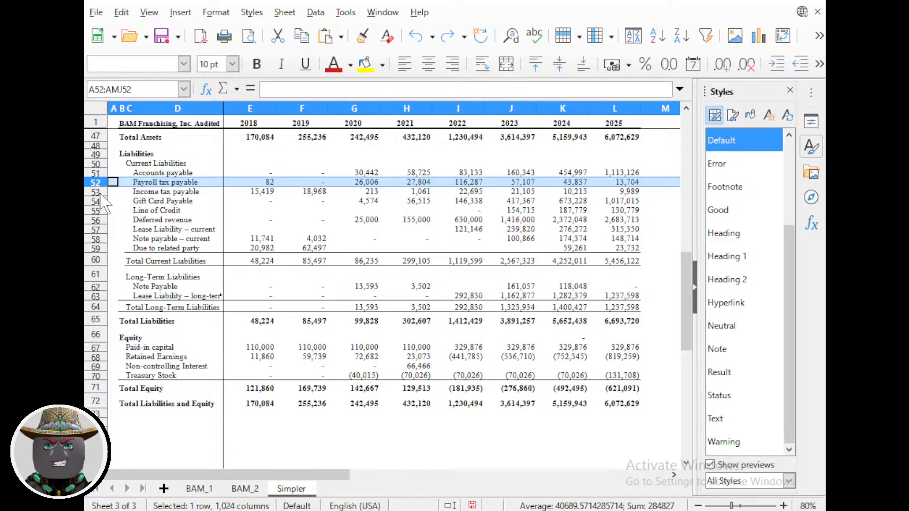
pyautogui.keyDown('shift'); pyautogui.click(101, 193); pyautogui.keyUp('shift')
pyautogui.rightClick(111, 192)
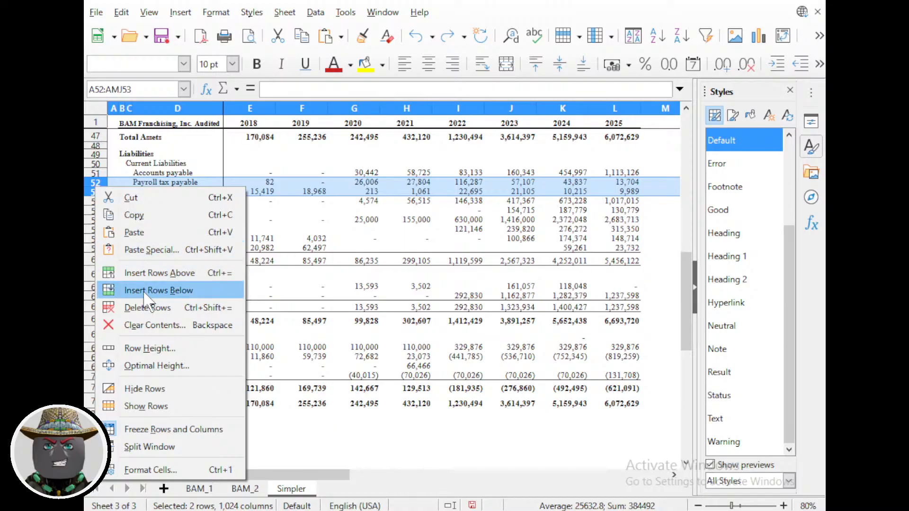
pyautogui.click(148, 307)
# Check the Gift Card Payable, Line of Credit and Deferred revenue rows, and delete the Lease Liability – current row.
pyautogui.click(150, 183)
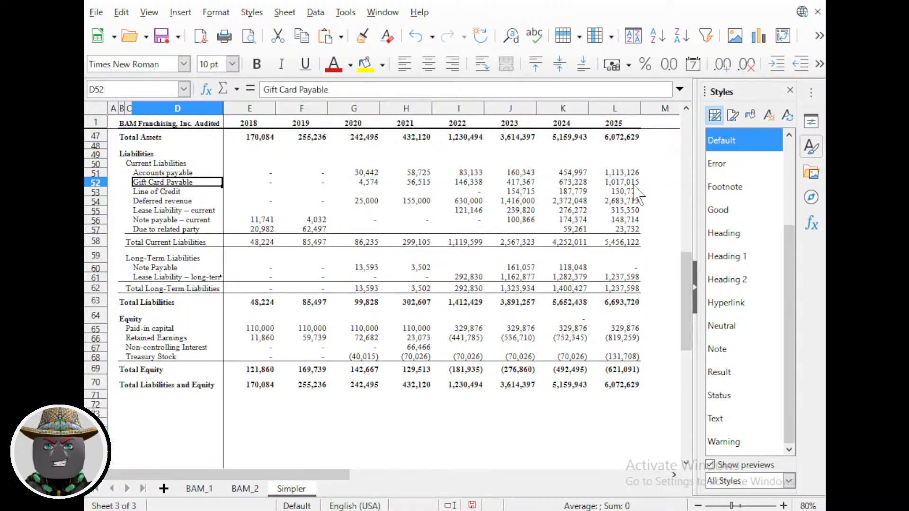
pyautogui.keyDown('shift'); pyautogui.click(624, 183); pyautogui.keyUp('shift')
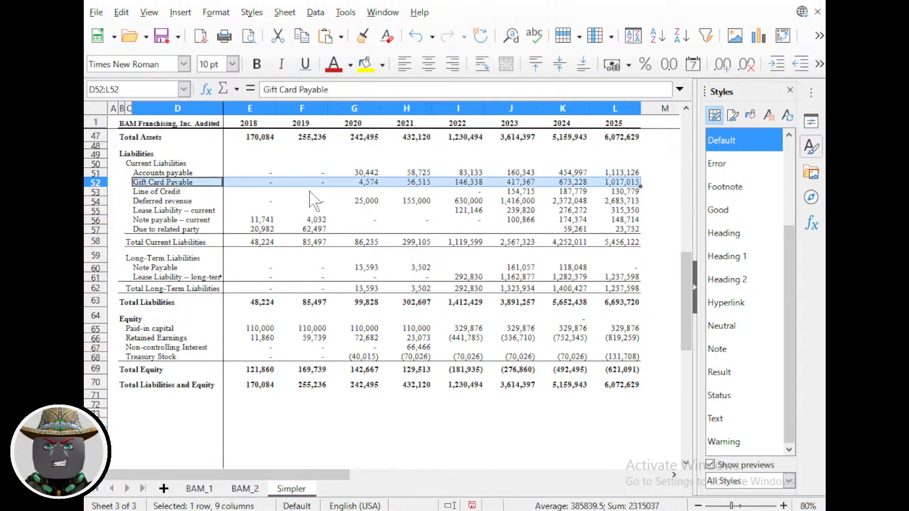
pyautogui.click(102, 192)
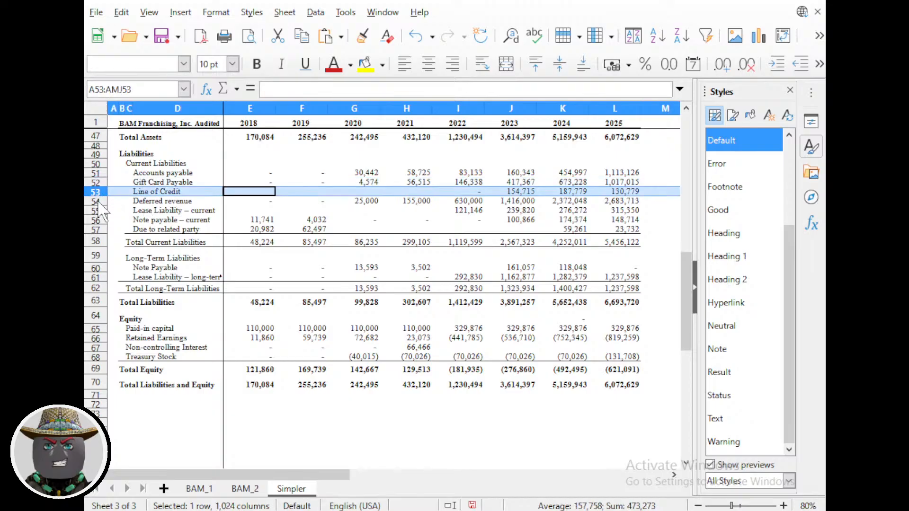
pyautogui.click(100, 201)
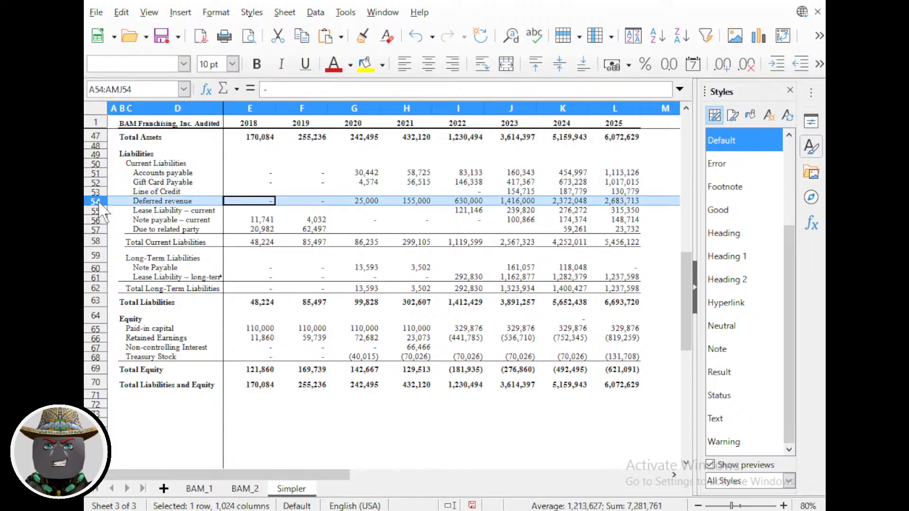
pyautogui.rightClick(100, 211)
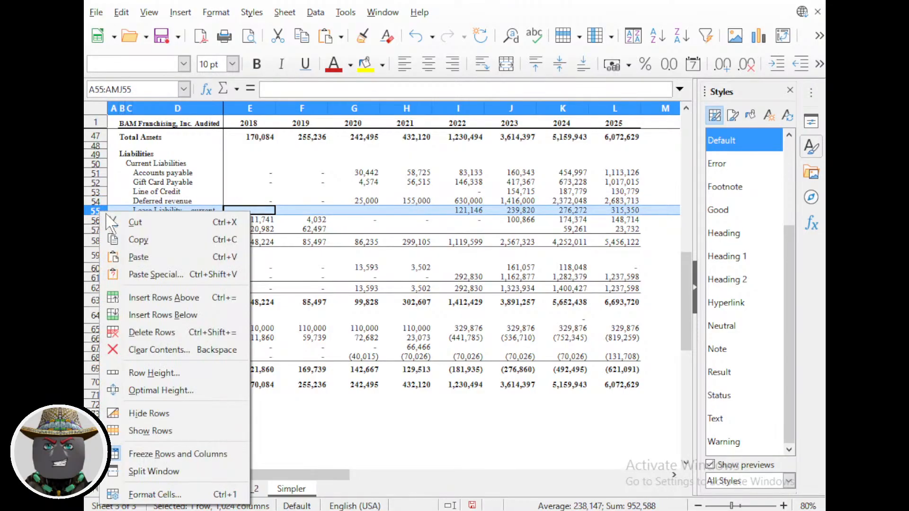
pyautogui.click(165, 332)
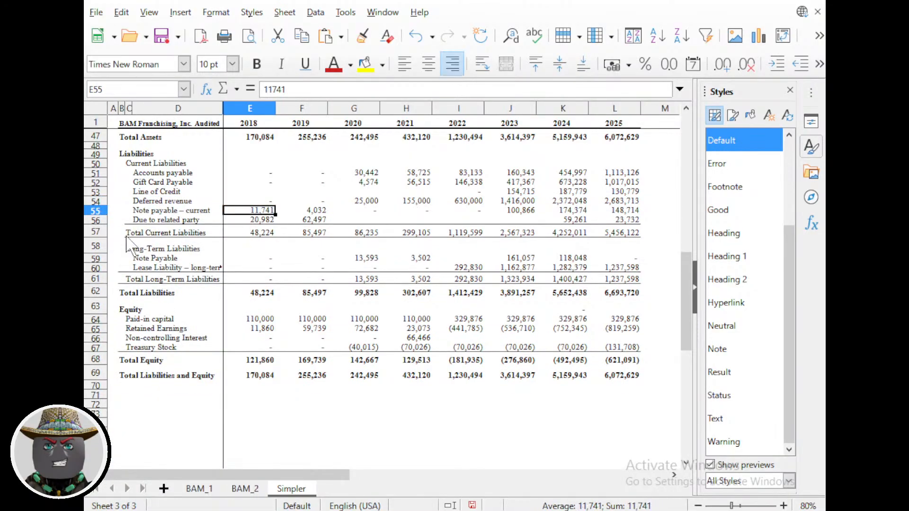
# Review the Note payable – current, Due to related party and long-term liability rows, then survey both statements.
pyautogui.click(99, 212)
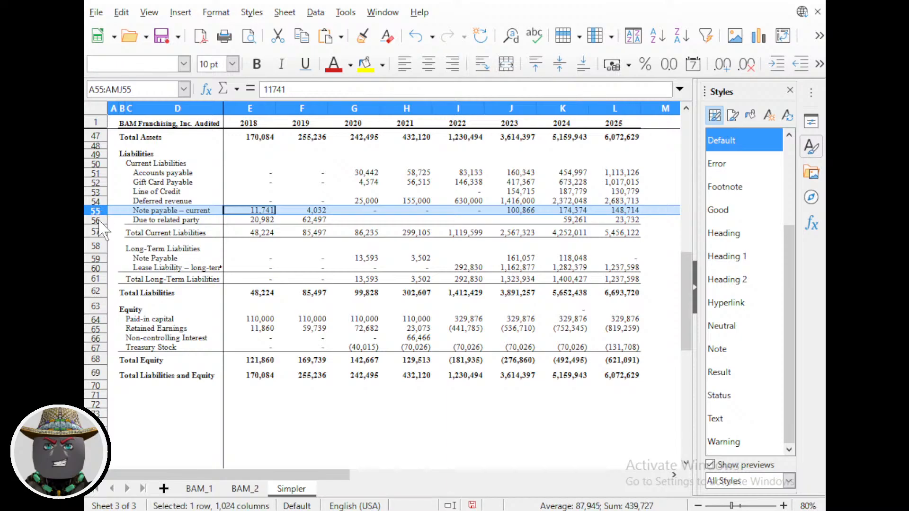
pyautogui.click(98, 220)
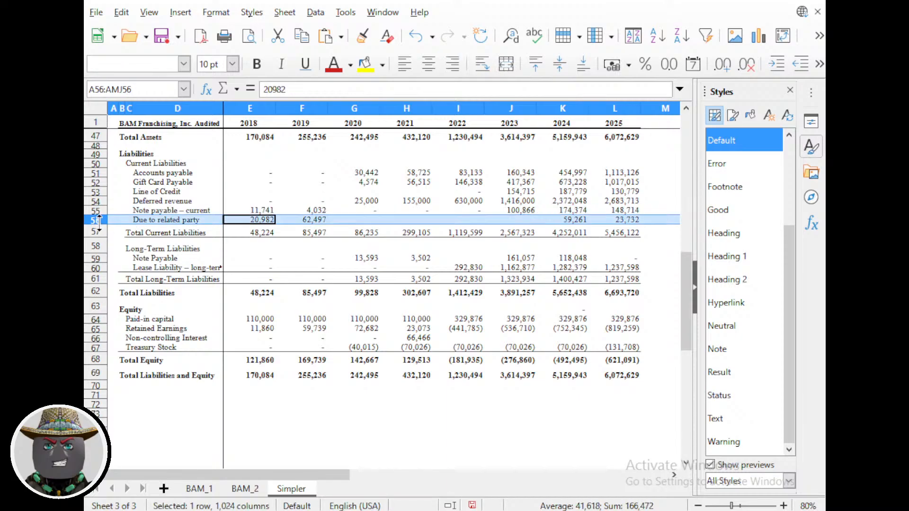
pyautogui.rightClick(98, 270)
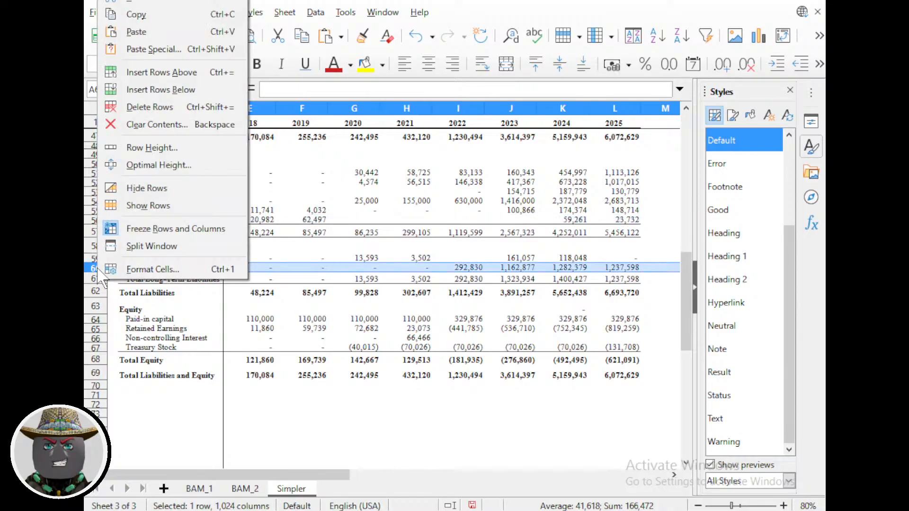
pyautogui.click(416, 294)
pyautogui.click(358, 282)
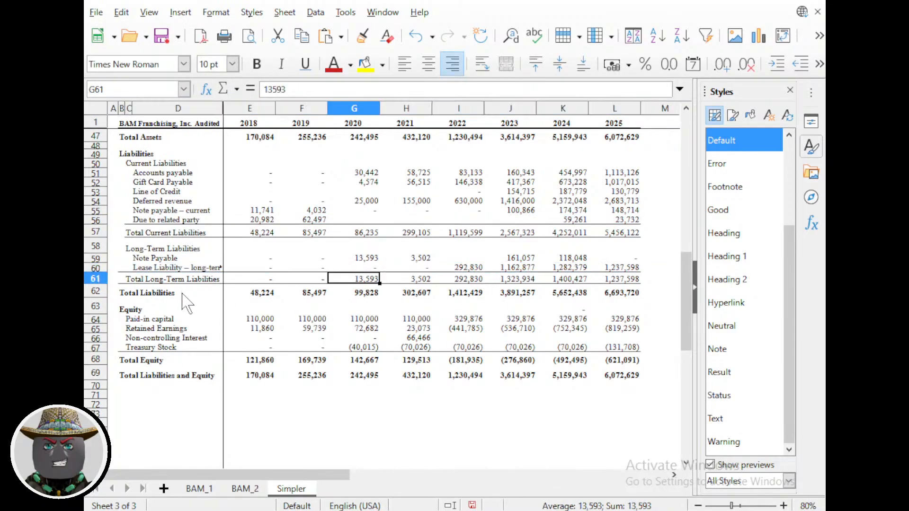
pyautogui.scroll(3, 186, 303)
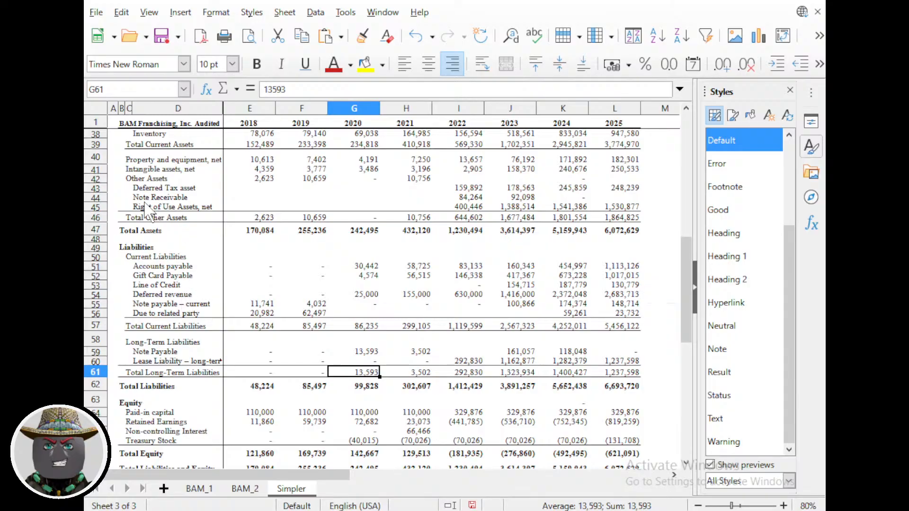
pyautogui.scroll(-4, 168, 199)
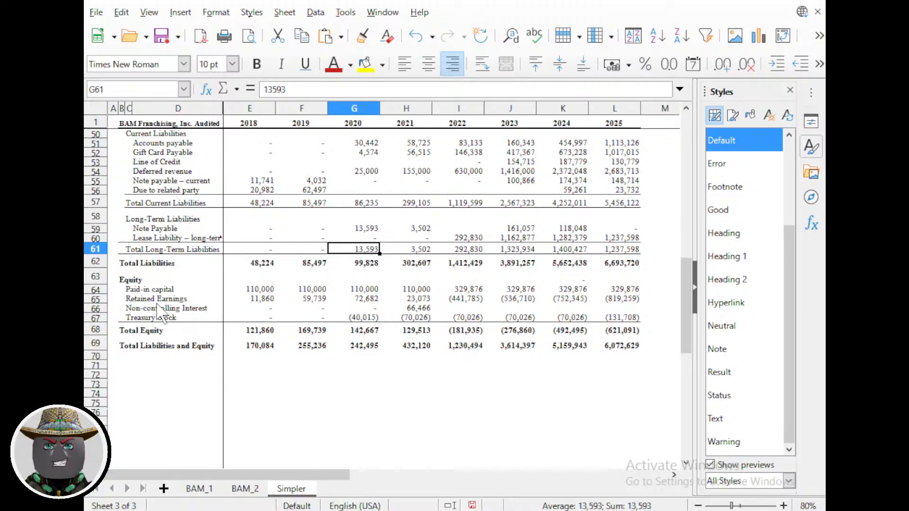
pyautogui.keyDown('ctrl'); pyautogui.scroll(-3, 192, 301); pyautogui.keyUp('ctrl')
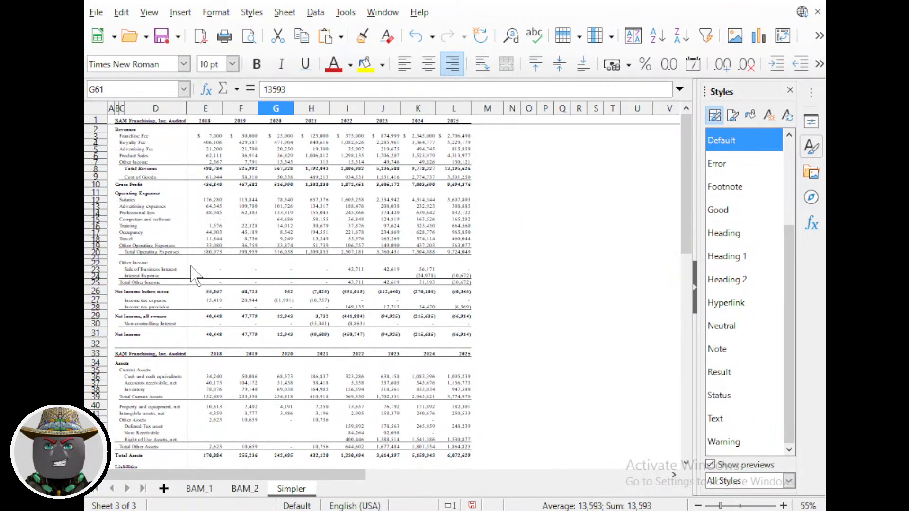
# Copy the Simpler sheet to the end of the current document as Simpler_2.
pyautogui.rightClick(288, 491)
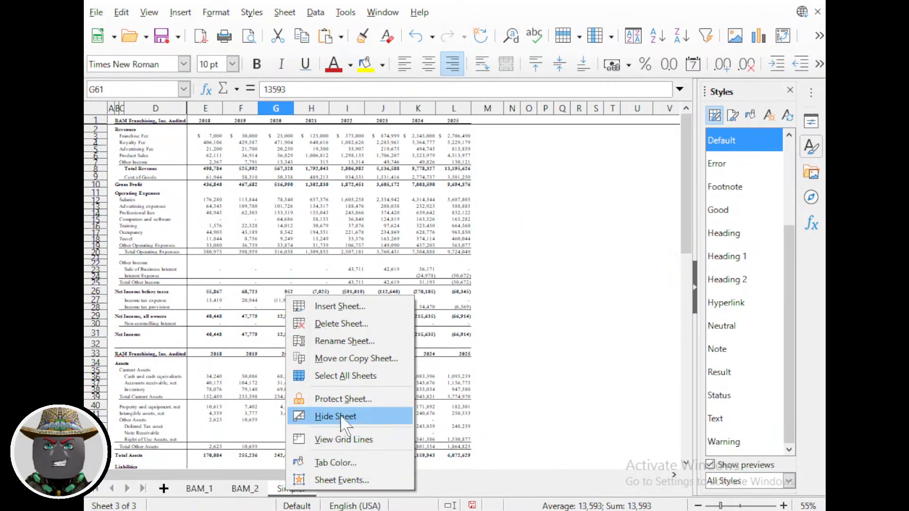
pyautogui.click(350, 359)
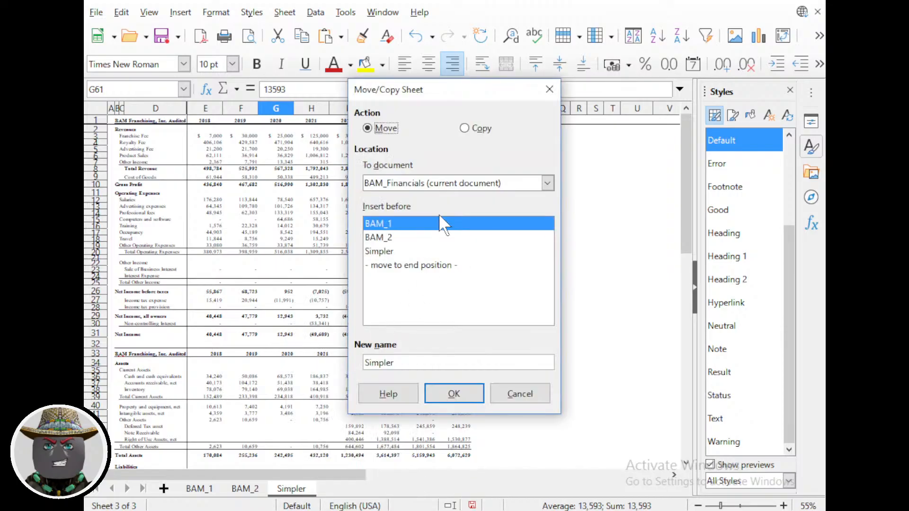
pyautogui.click(466, 128)
pyautogui.click(380, 265)
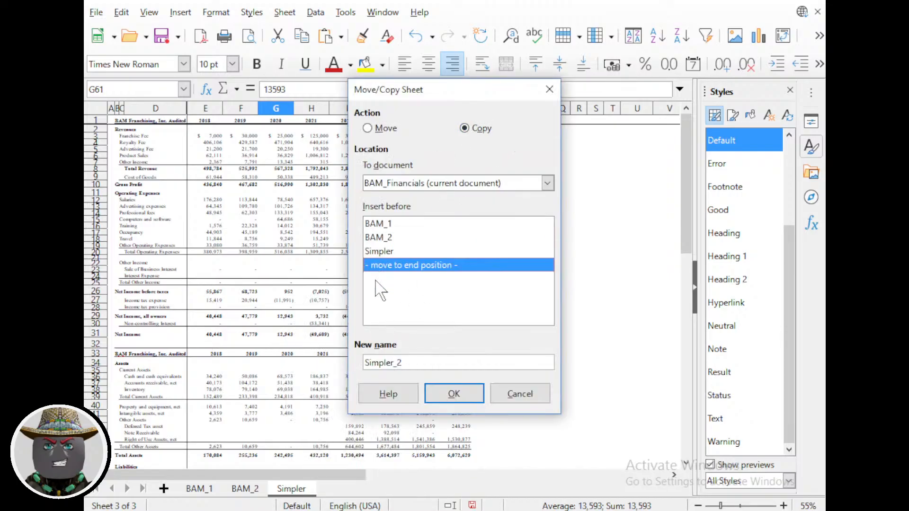
pyautogui.click(397, 251)
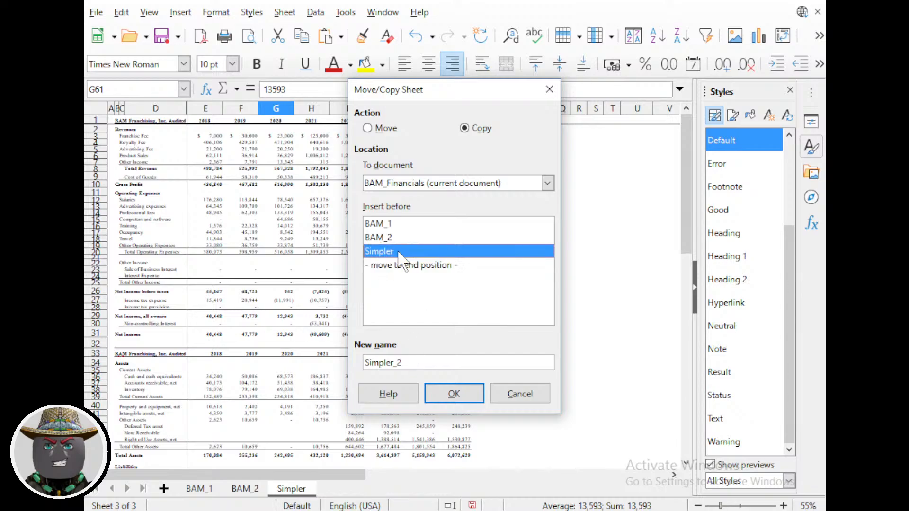
pyautogui.click(425, 266)
pyautogui.click(447, 396)
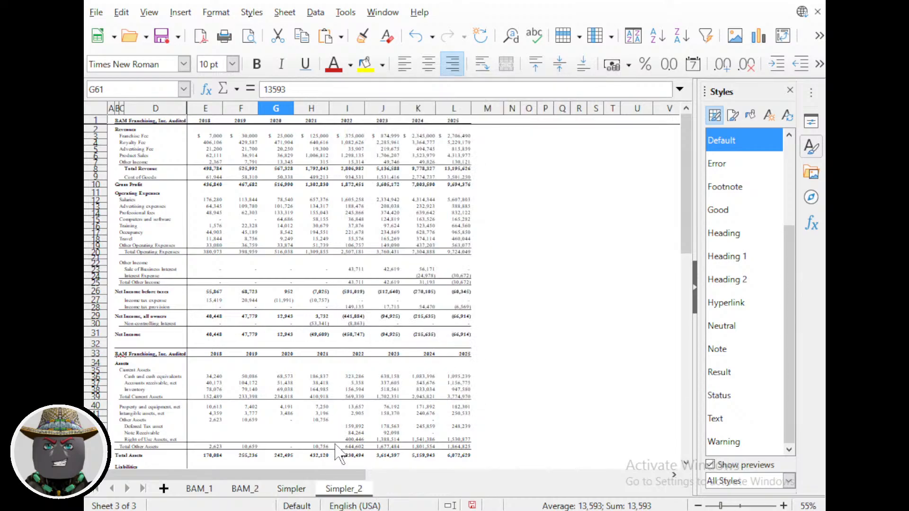
# Rename the original Simpler sheet as Simpler_1.
pyautogui.doubleClick(294, 488)
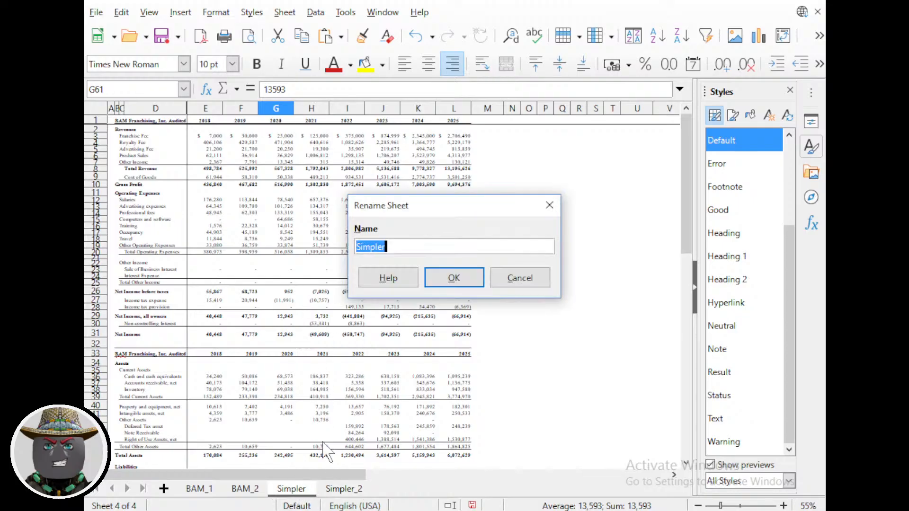
pyautogui.write('0')
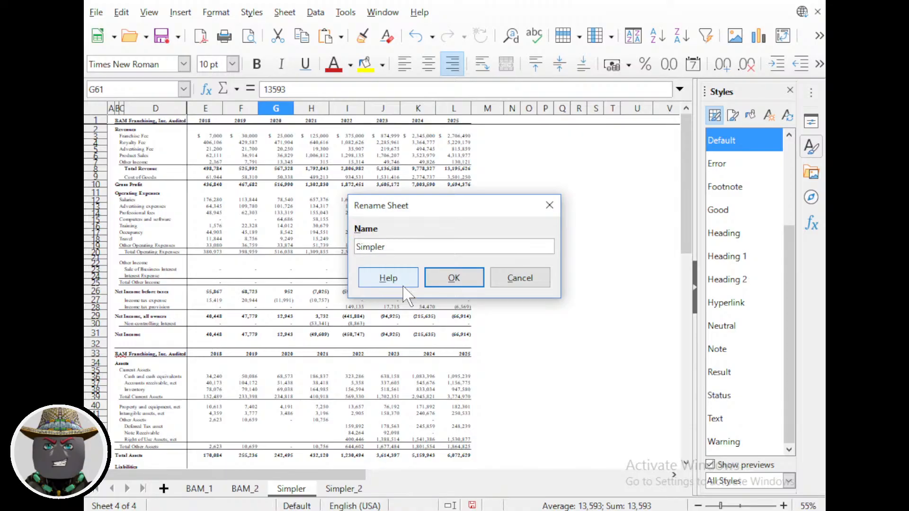
pyautogui.write('1')
pyautogui.press('Return')
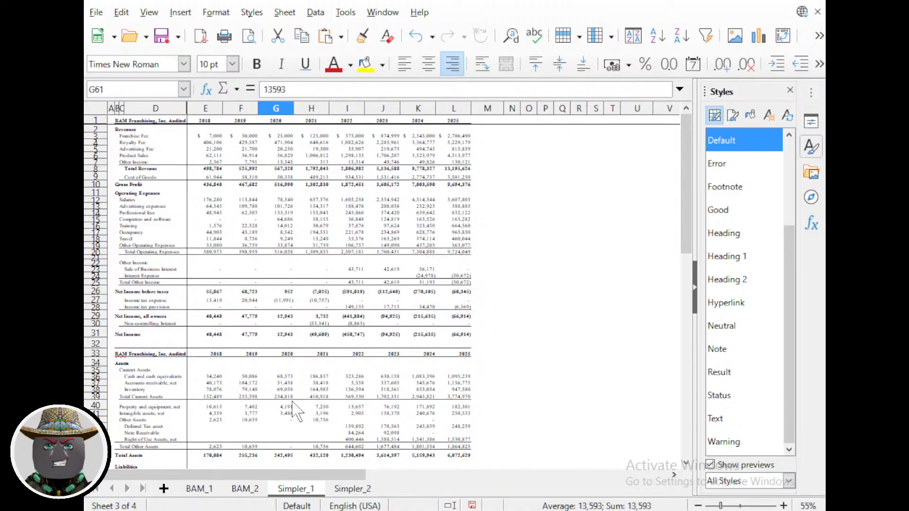
# On the Simpler_2 sheet, delete the Advertising Fee and Other Income rows from the Revenues section.
pyautogui.click(353, 490)
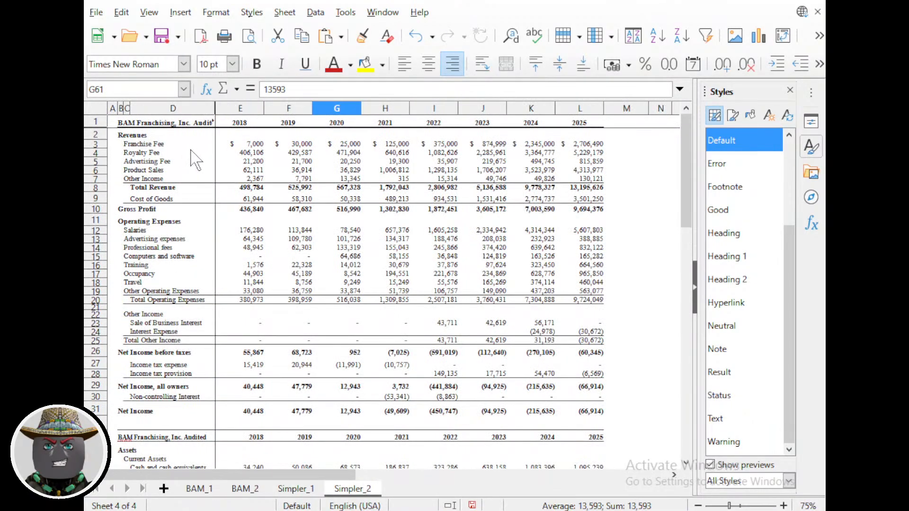
pyautogui.click(97, 162)
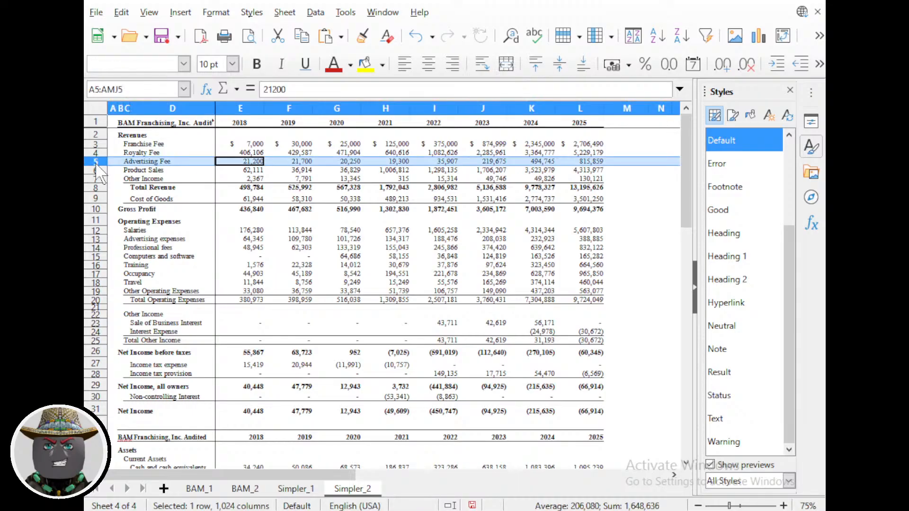
pyautogui.rightClick(99, 165)
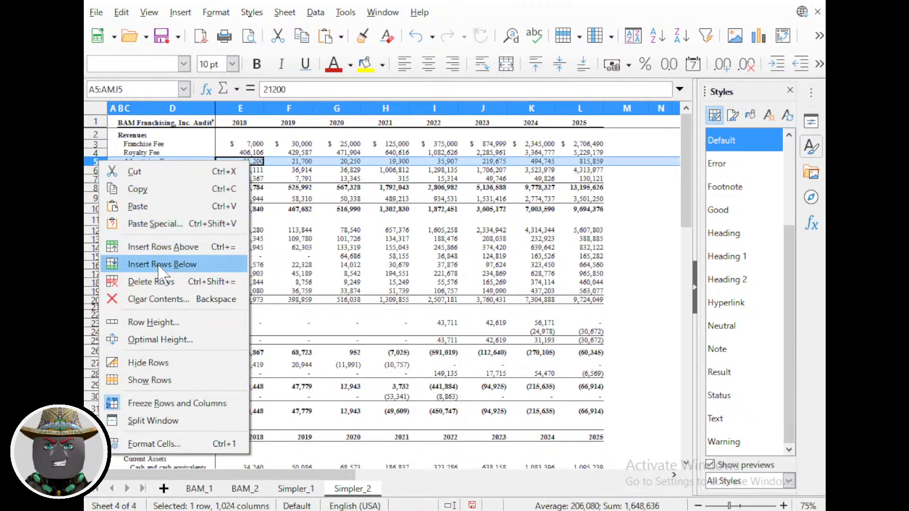
pyautogui.click(151, 282)
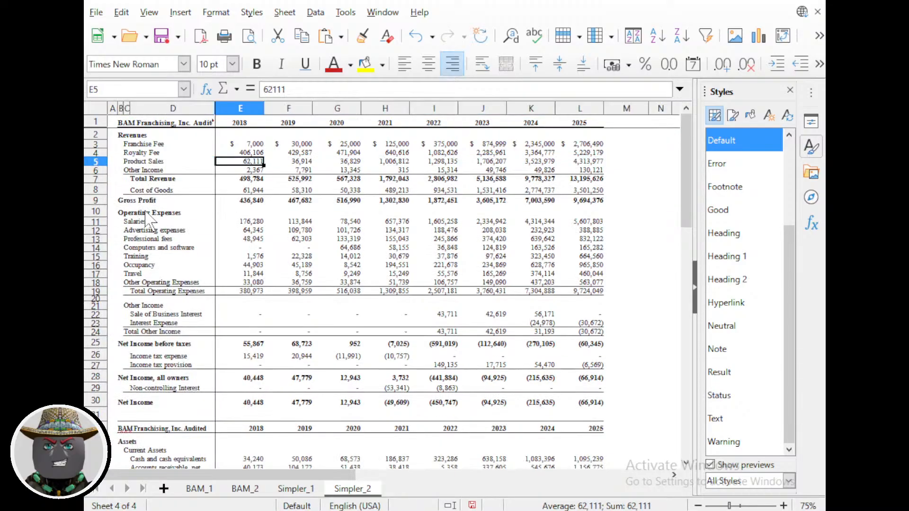
pyautogui.rightClick(100, 171)
pyautogui.click(149, 290)
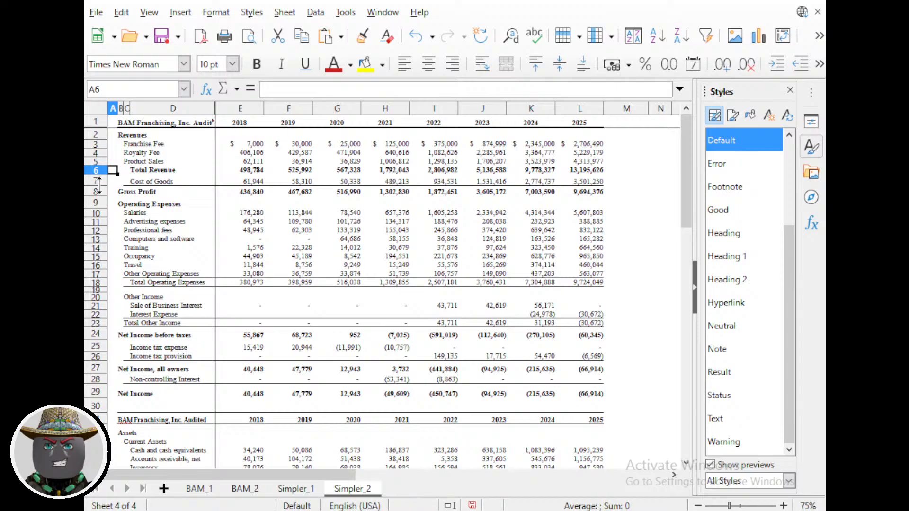
# Make the Cost of Goods row and the Operating Expenses heading row slightly taller.
pyautogui.moveTo(99, 185); pyautogui.dragTo(99, 188)
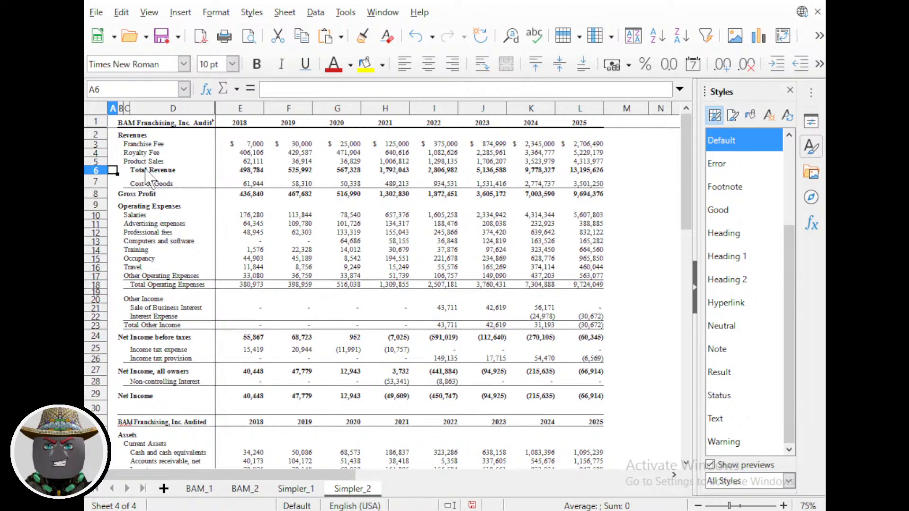
pyautogui.click(97, 207)
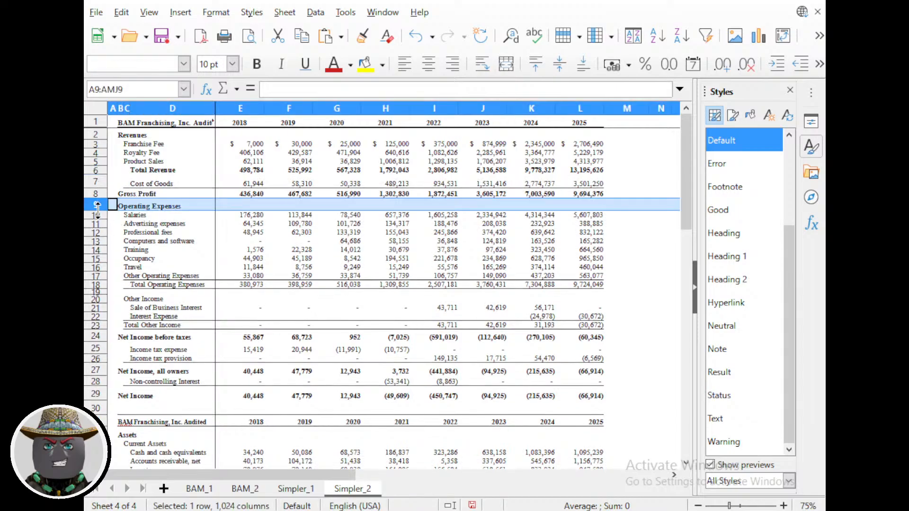
pyautogui.moveTo(98, 211); pyautogui.dragTo(98, 214)
pyautogui.click(213, 237)
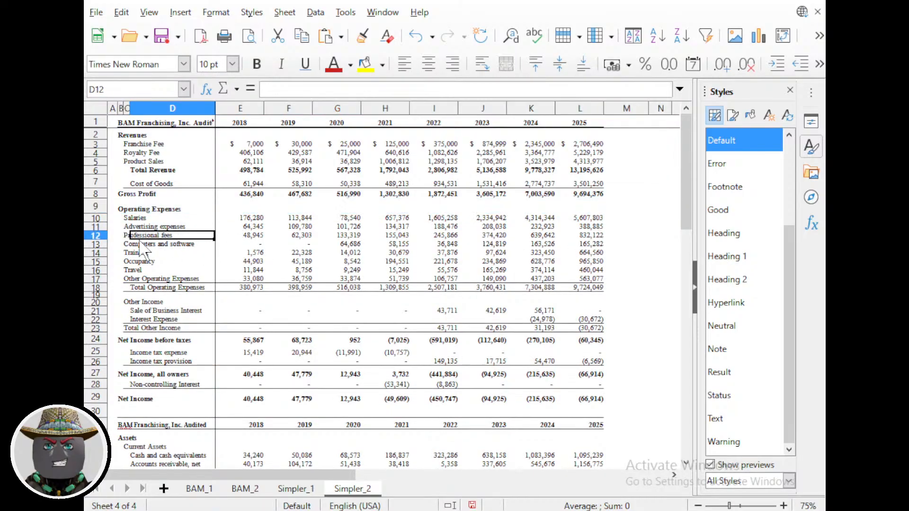
# Delete the Advertising expenses and Computers and software rows from the Operating Expenses section.
pyautogui.rightClick(104, 228)
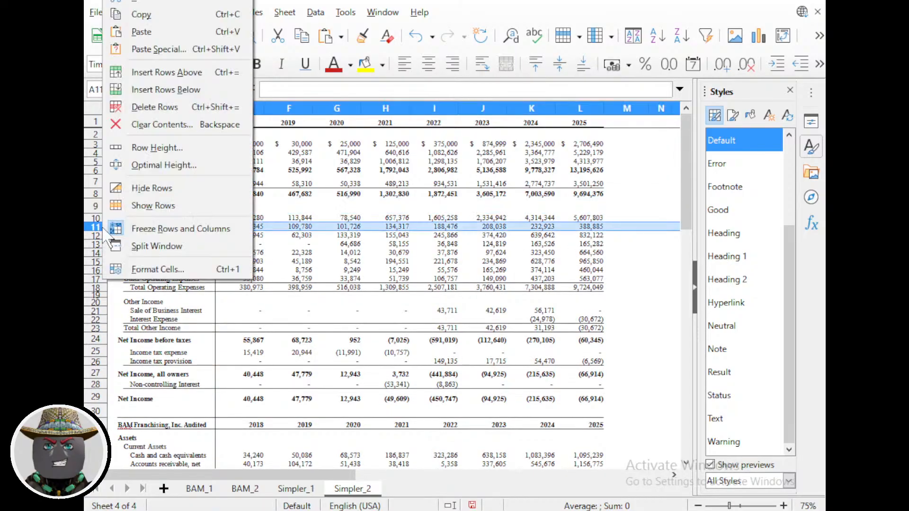
pyautogui.click(155, 107)
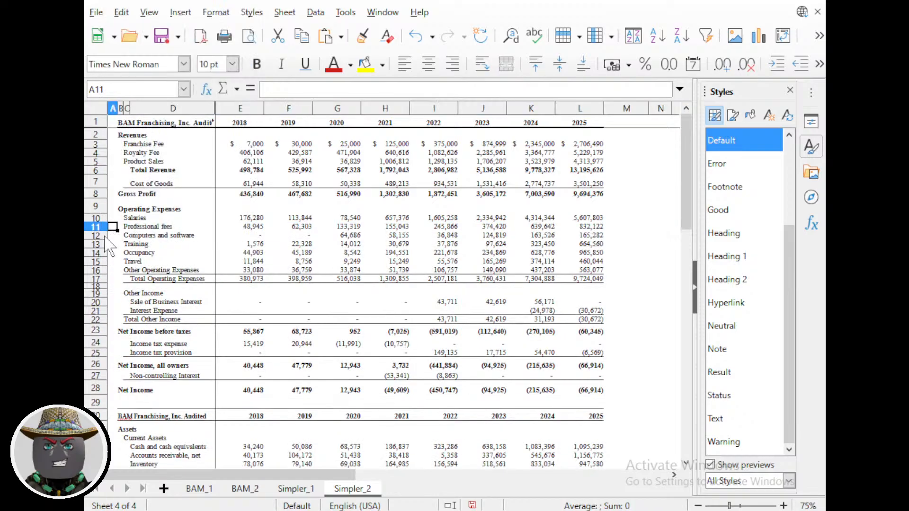
pyautogui.keyDown('ctrl'); pyautogui.scroll(2, 110, 246); pyautogui.keyUp('ctrl')
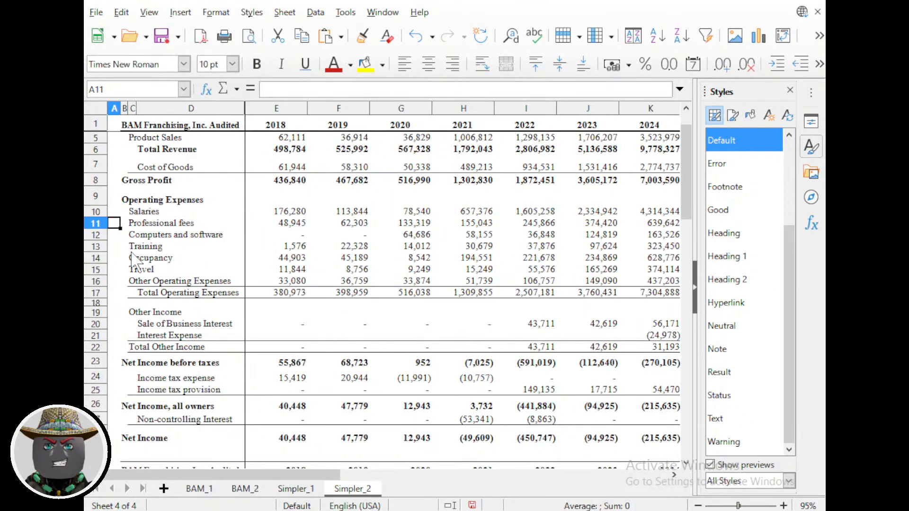
pyautogui.rightClick(97, 235)
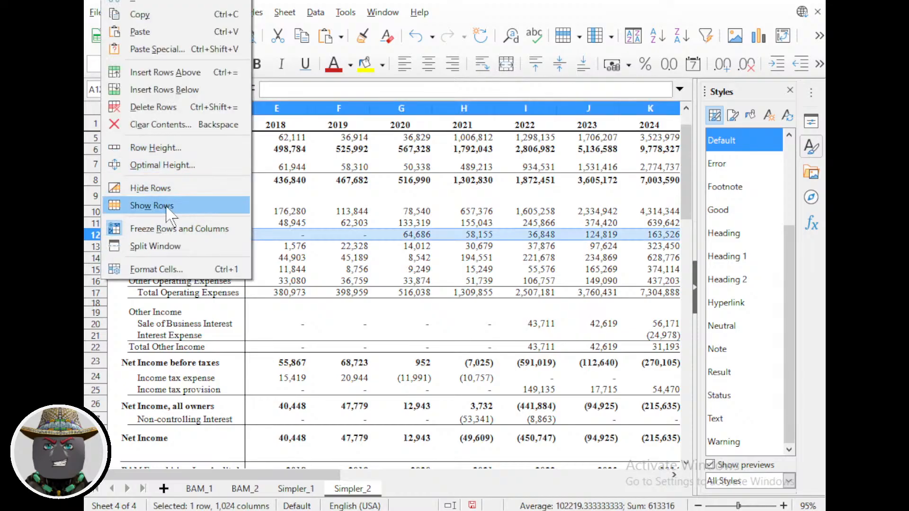
pyautogui.click(153, 107)
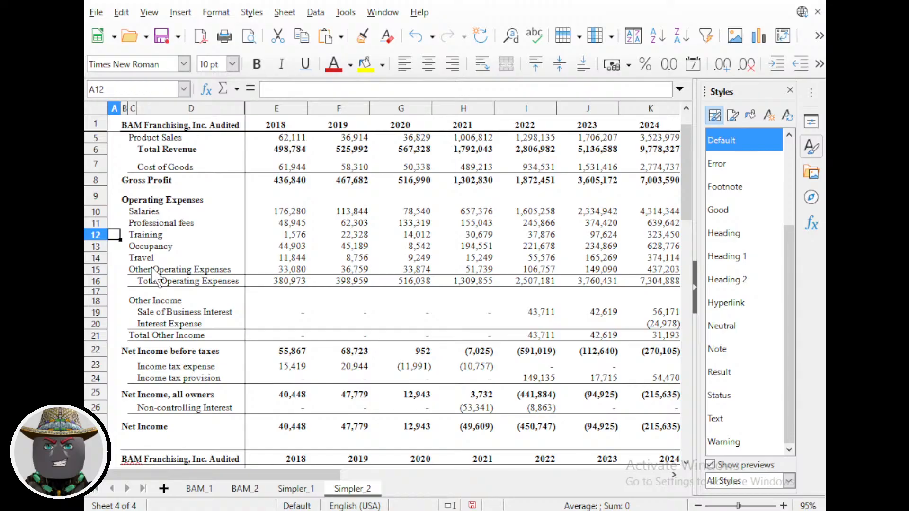
# Compare the Occupancy expense values for 2023, 2024 and 2025.
pyautogui.keyDown('ctrl'); pyautogui.scroll(-1, 152, 277); pyautogui.keyUp('ctrl')
pyautogui.scroll(-1, 153, 278)
pyautogui.scroll(1, 153, 278)
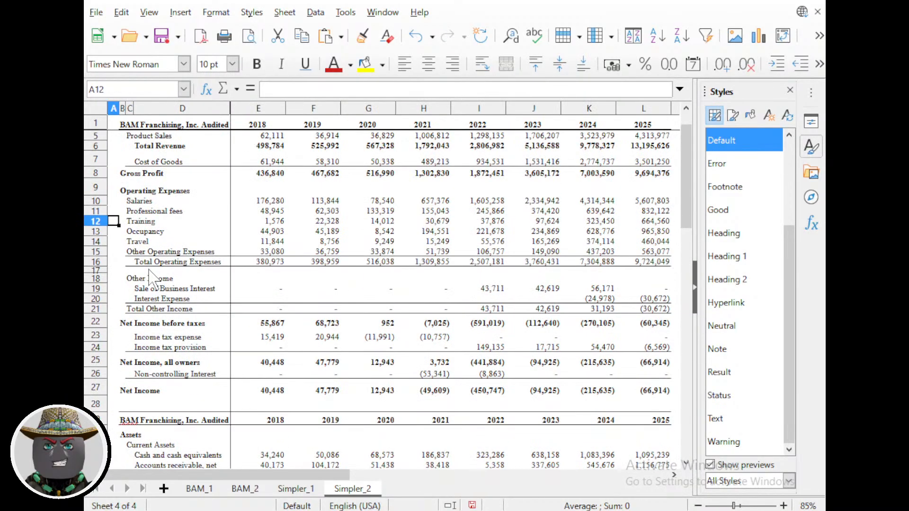
pyautogui.click(644, 232)
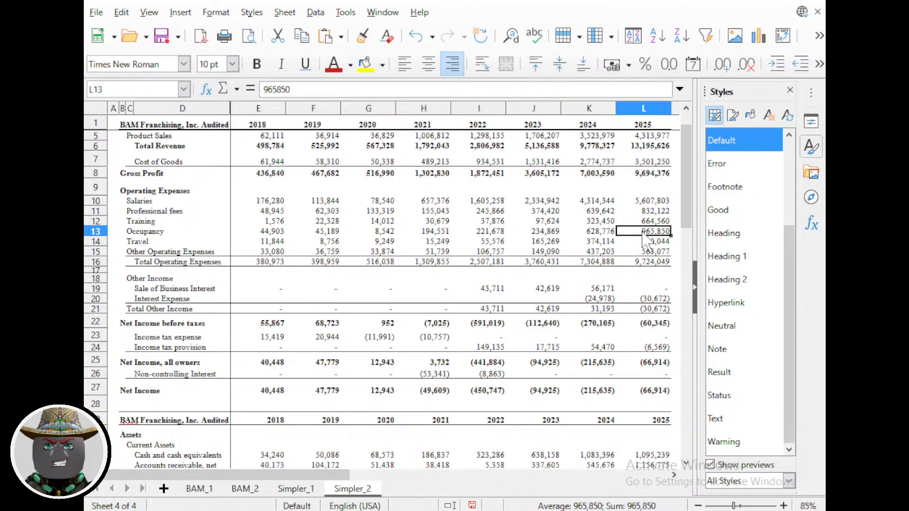
pyautogui.click(550, 232)
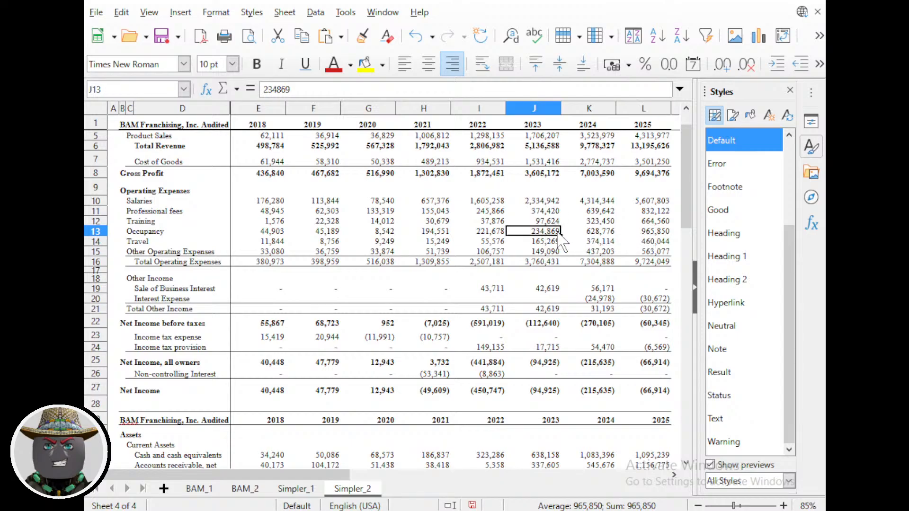
pyautogui.click(608, 237)
pyautogui.click(643, 236)
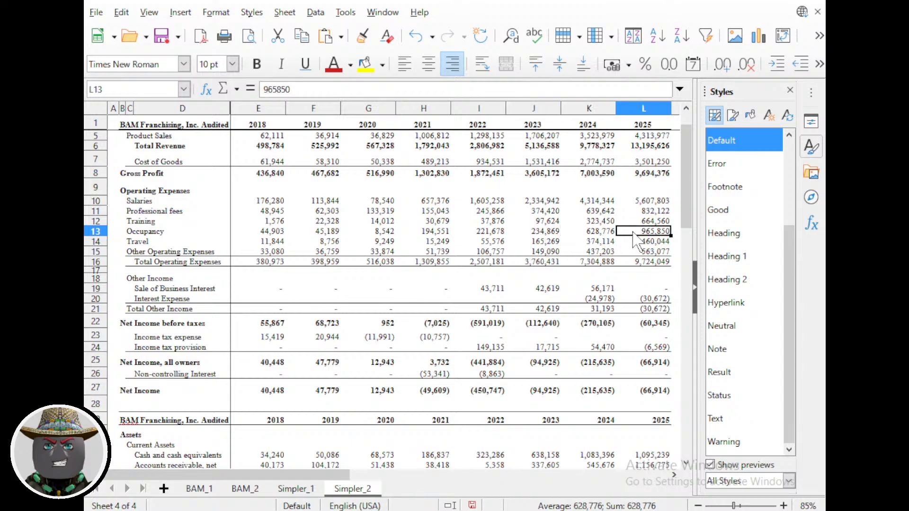
pyautogui.click(599, 237)
pyautogui.click(550, 233)
pyautogui.click(597, 234)
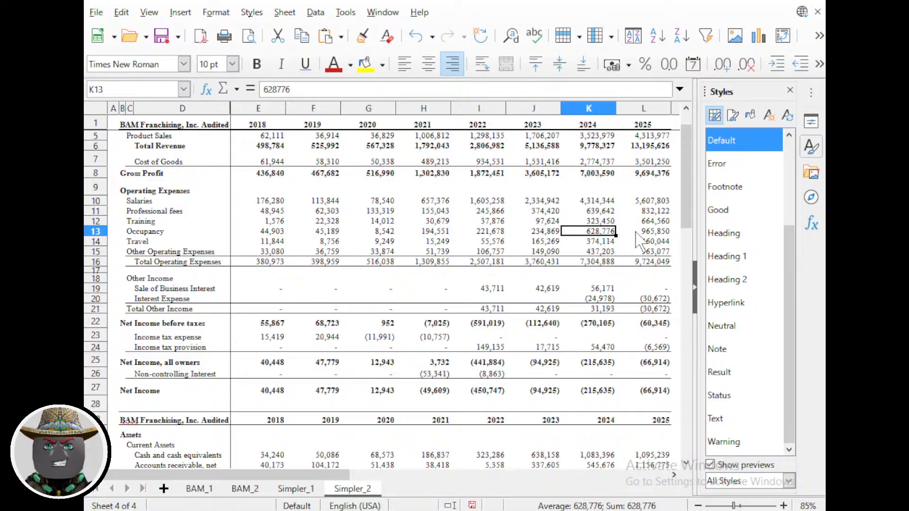
pyautogui.click(645, 234)
pyautogui.click(598, 235)
pyautogui.click(550, 232)
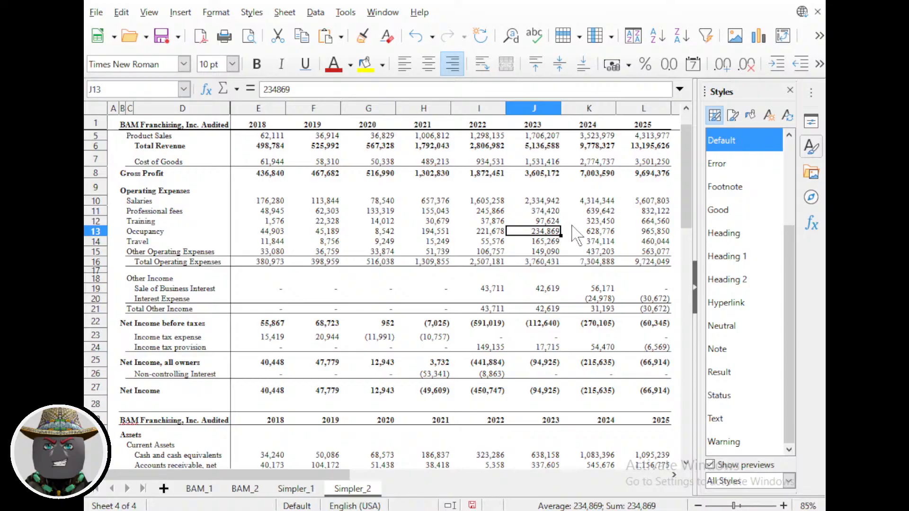
pyautogui.click(585, 236)
pyautogui.click(552, 234)
pyautogui.press('Right')
pyautogui.press('Left')
pyautogui.press('Right')
pyautogui.press('Left')
pyautogui.press('Right')
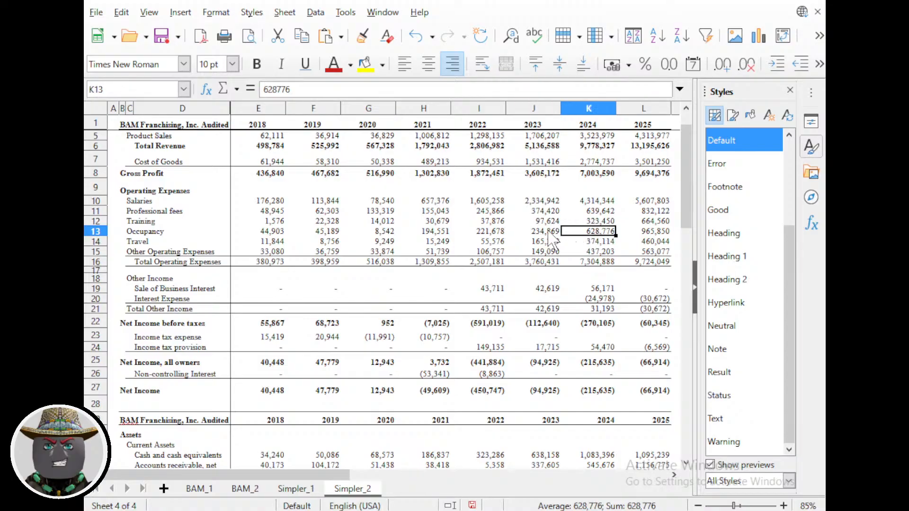
pyautogui.press('Left')
pyautogui.press('Right')
pyautogui.press('Left')
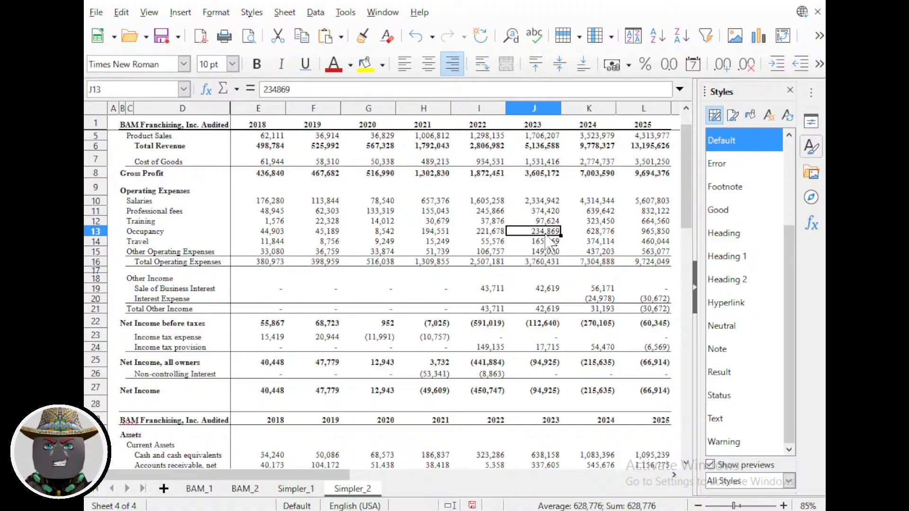
pyautogui.press('Right')
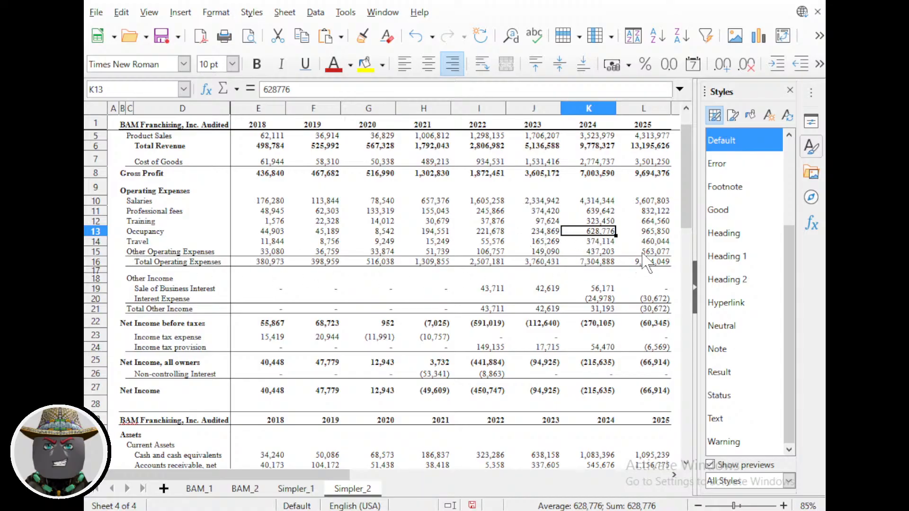
# Delete the Other Operating Expenses row and apply a bottom border to the Travel row across C14:L14.
pyautogui.rightClick(95, 252)
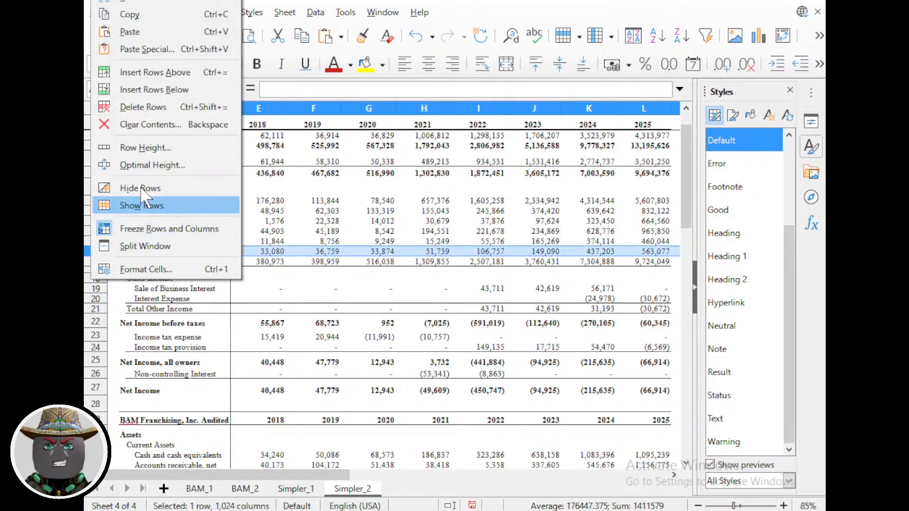
pyautogui.click(142, 107)
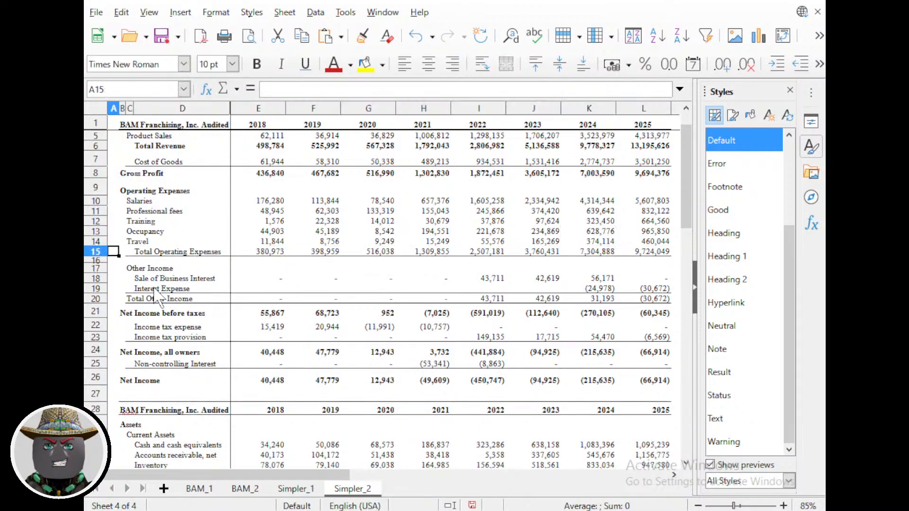
pyautogui.click(129, 241)
pyautogui.keyDown('shift'); pyautogui.click(667, 242); pyautogui.keyUp('shift')
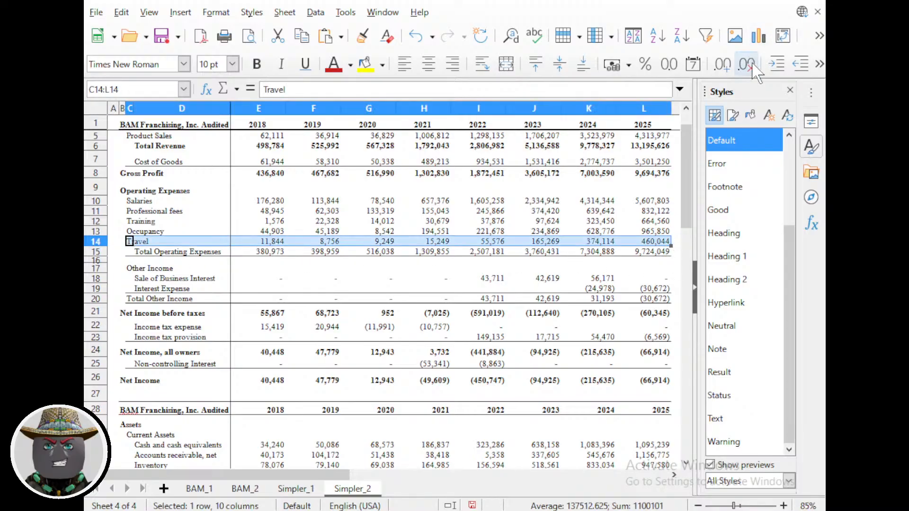
pyautogui.click(819, 63)
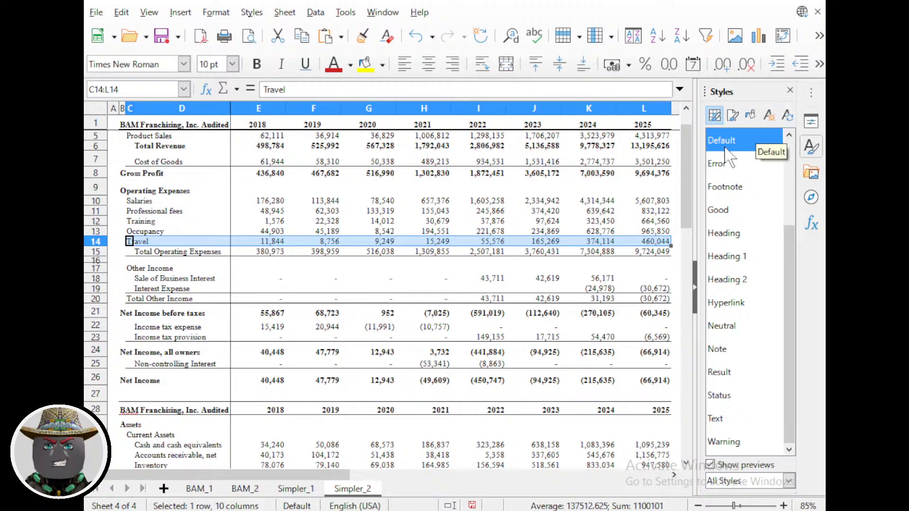
pyautogui.click(783, 115)
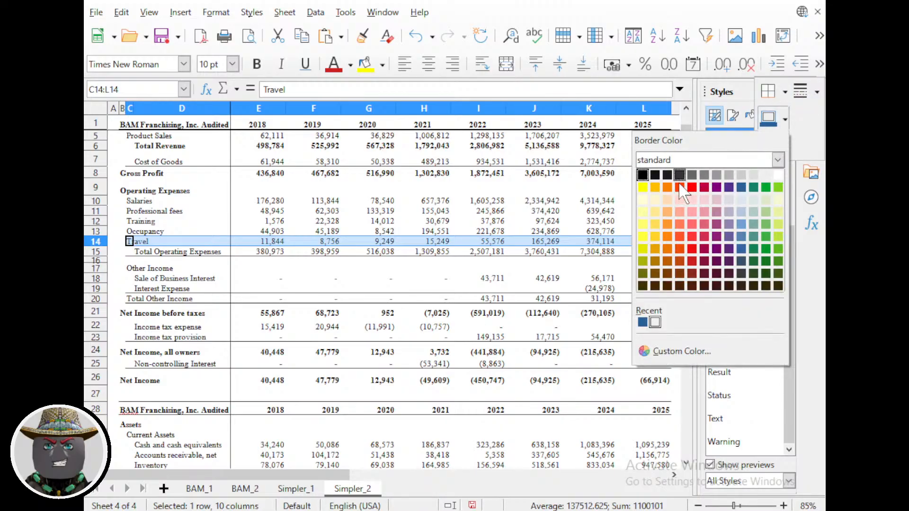
pyautogui.click(780, 112)
pyautogui.click(820, 63)
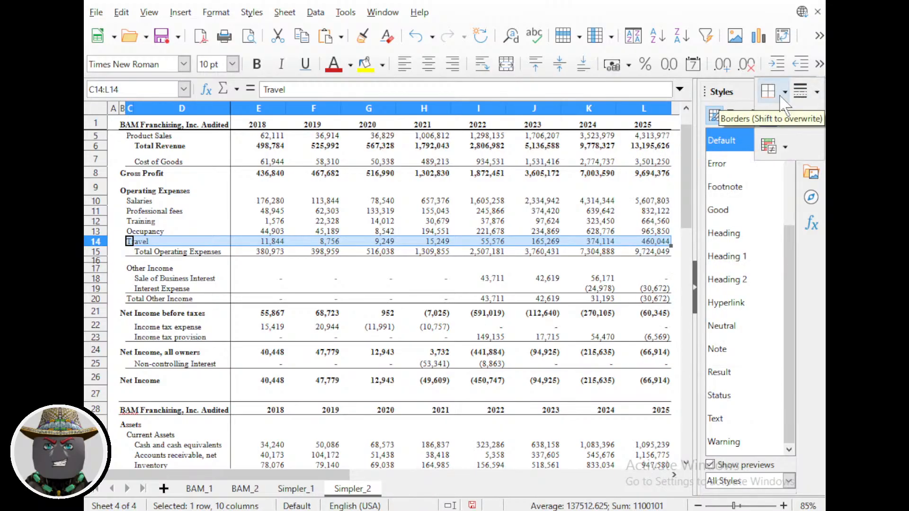
pyautogui.click(783, 92)
pyautogui.click(739, 151)
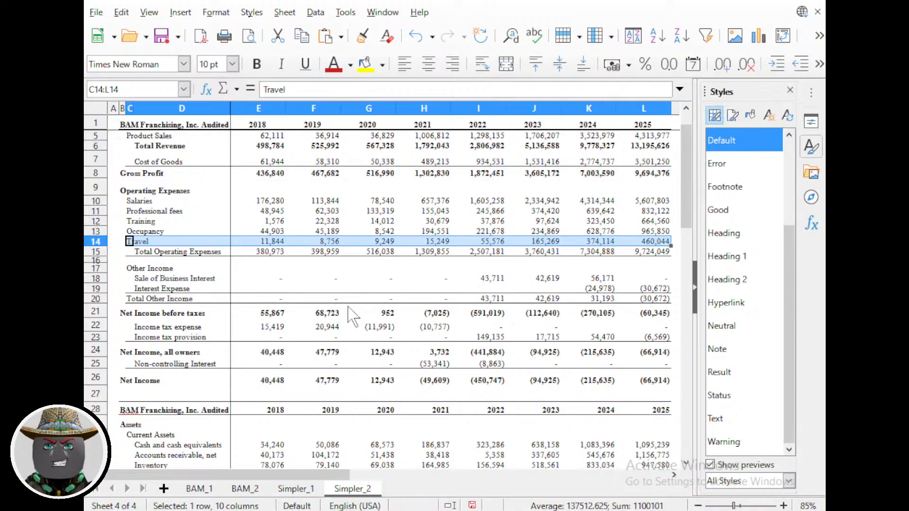
pyautogui.click(279, 313)
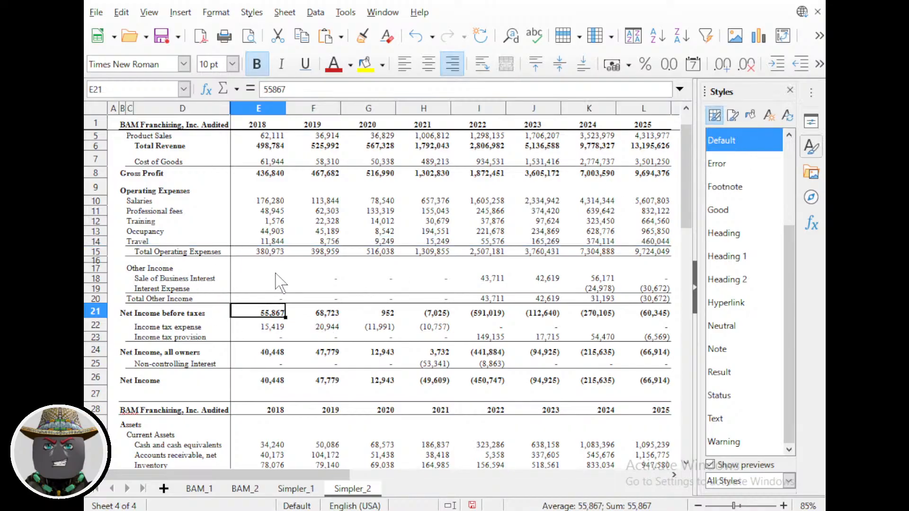
# Delete the Interest Expense row from the Other Income section.
pyautogui.scroll(-1, 389, 282)
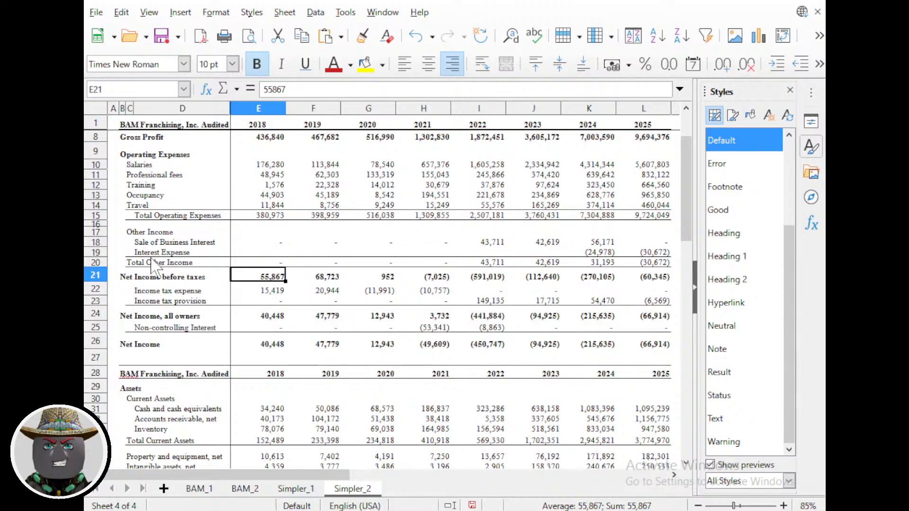
pyautogui.rightClick(96, 252)
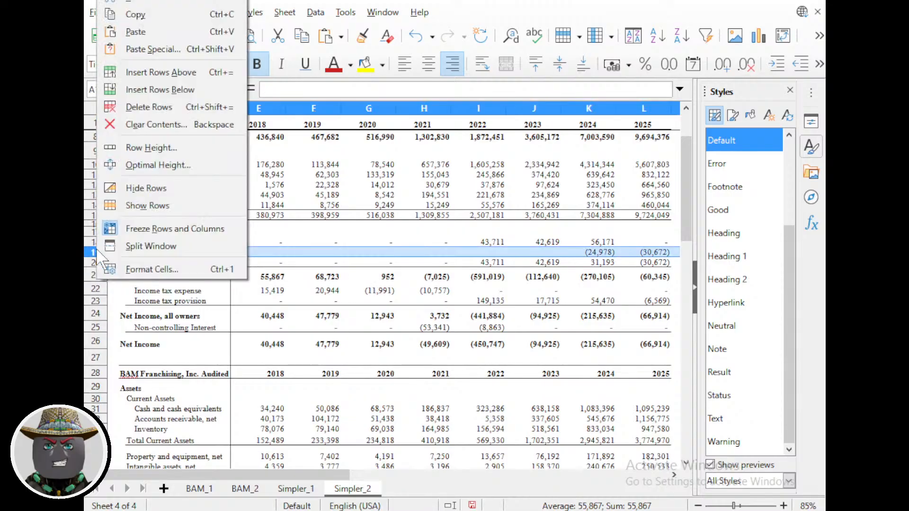
pyautogui.click(165, 113)
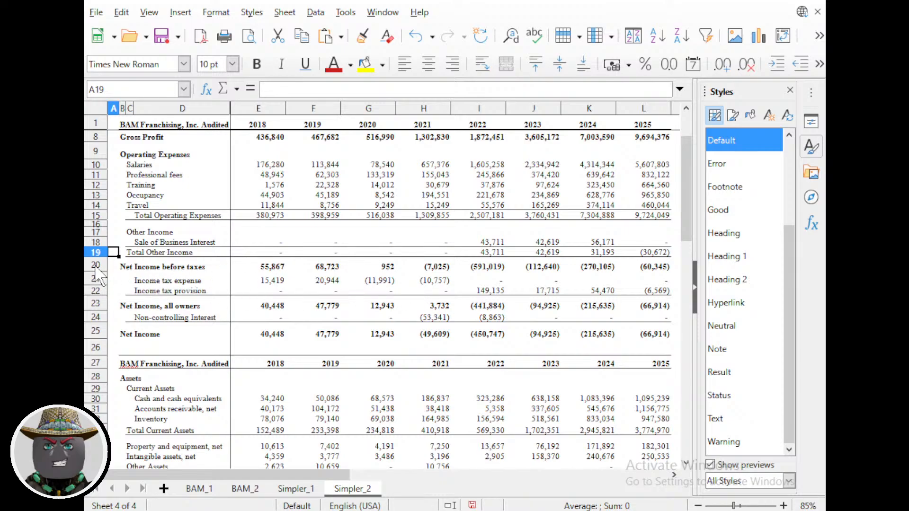
# Delete the Income tax expense, Income tax provision and Non-controlling Interest rows from the income statement.
pyautogui.moveTo(97, 269); pyautogui.dragTo(97, 290)
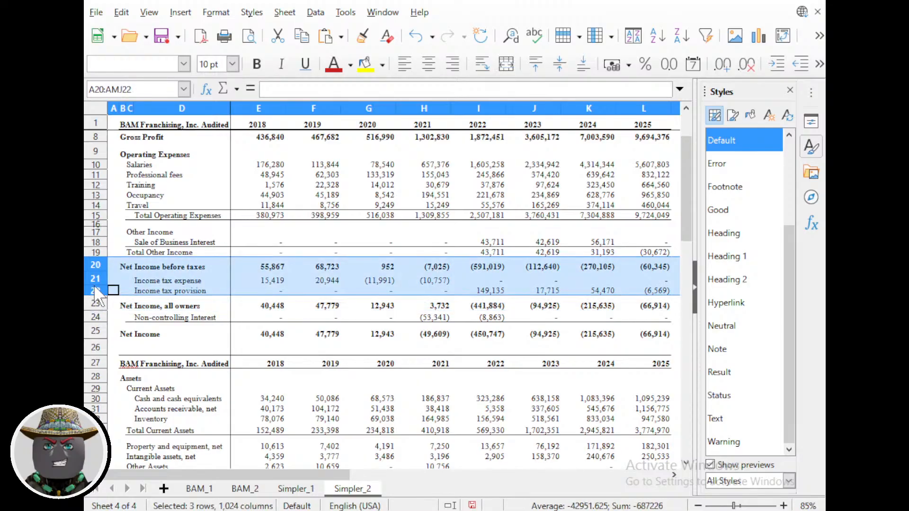
pyautogui.click(141, 280)
pyautogui.moveTo(97, 279); pyautogui.dragTo(98, 291)
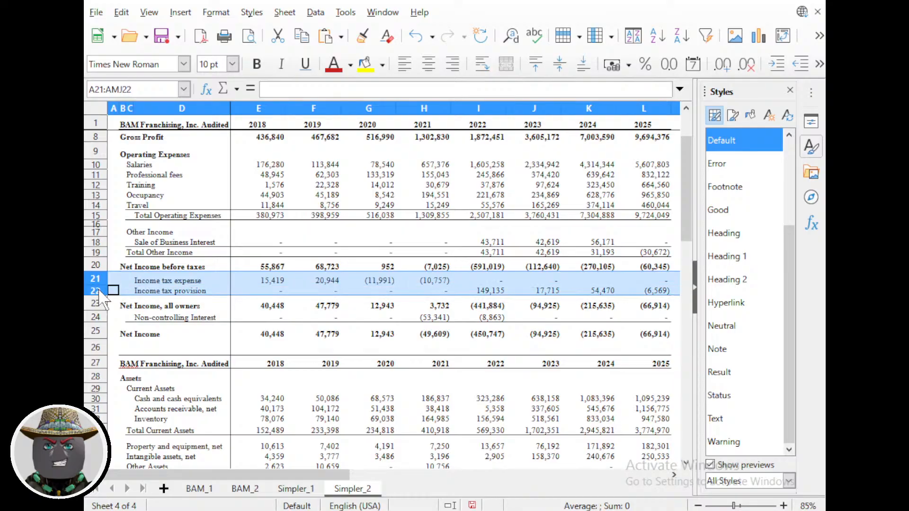
pyautogui.rightClick(99, 291)
pyautogui.click(149, 111)
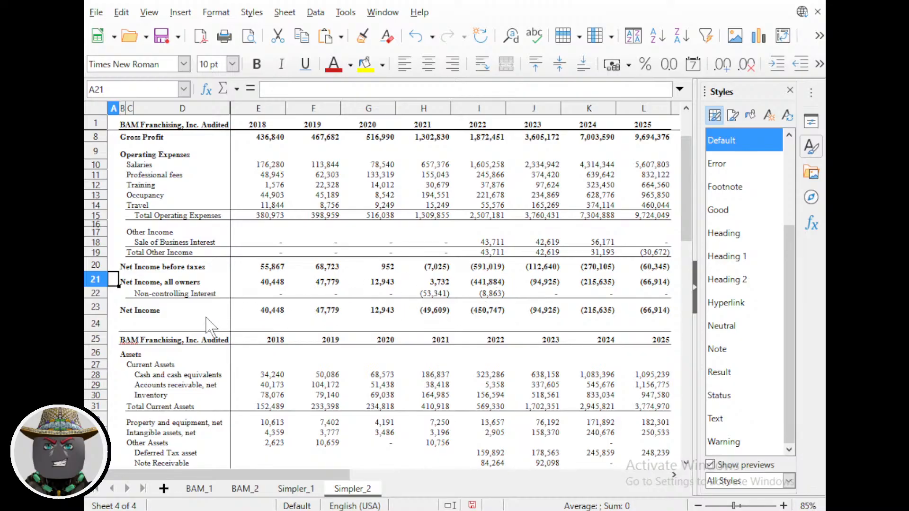
pyautogui.rightClick(97, 295)
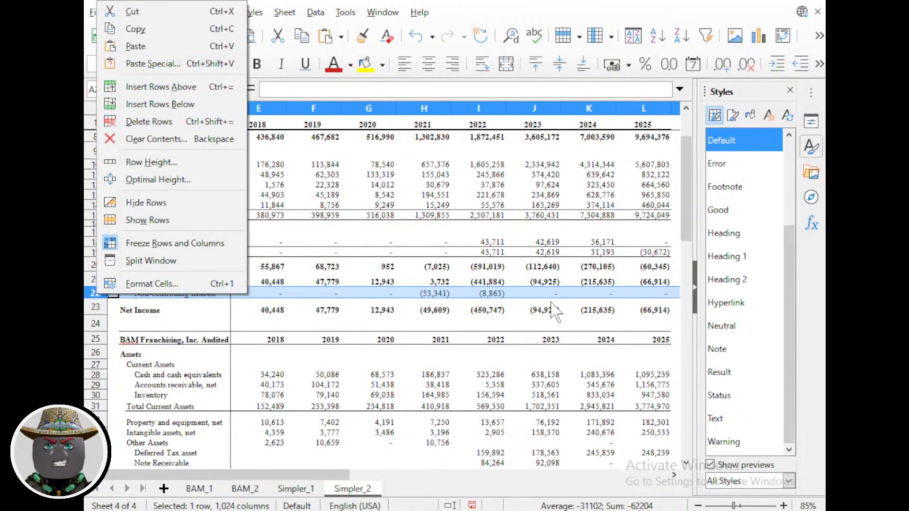
pyautogui.click(152, 121)
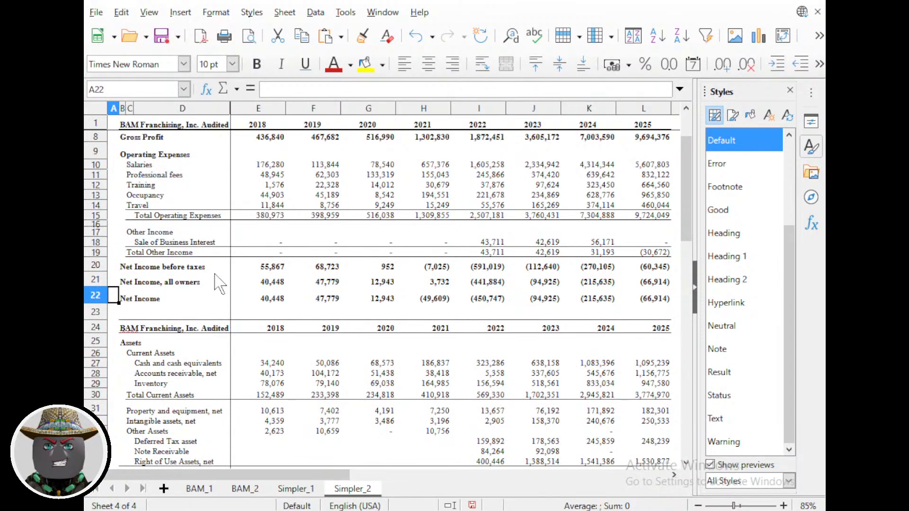
# Try to apply a border to the Total Current Assets row across C30:L30.
pyautogui.scroll(-1, 168, 315)
pyautogui.scroll(-1, 168, 315)
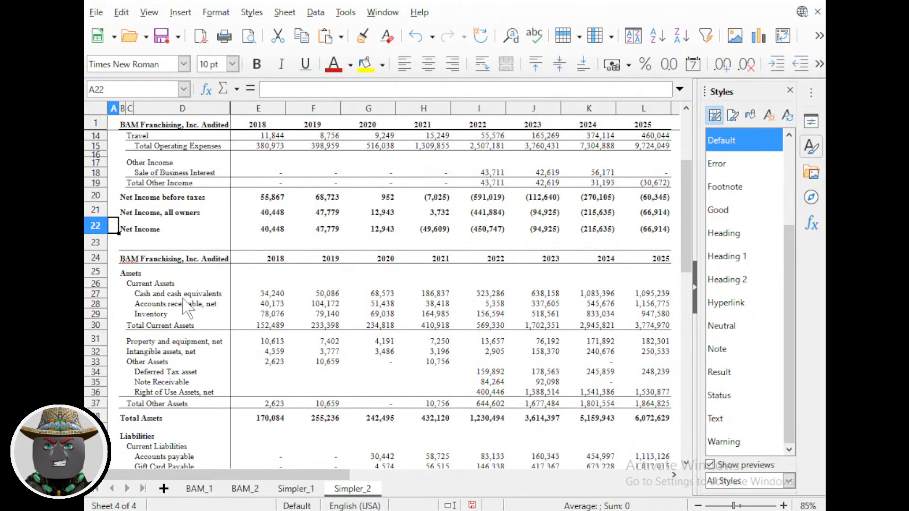
pyautogui.scroll(-1, 184, 307)
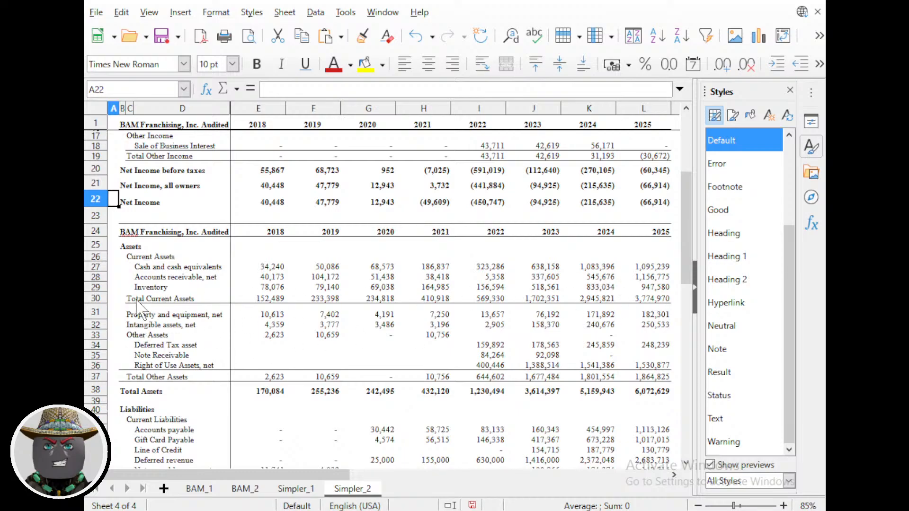
pyautogui.moveTo(129, 303); pyautogui.dragTo(647, 300)
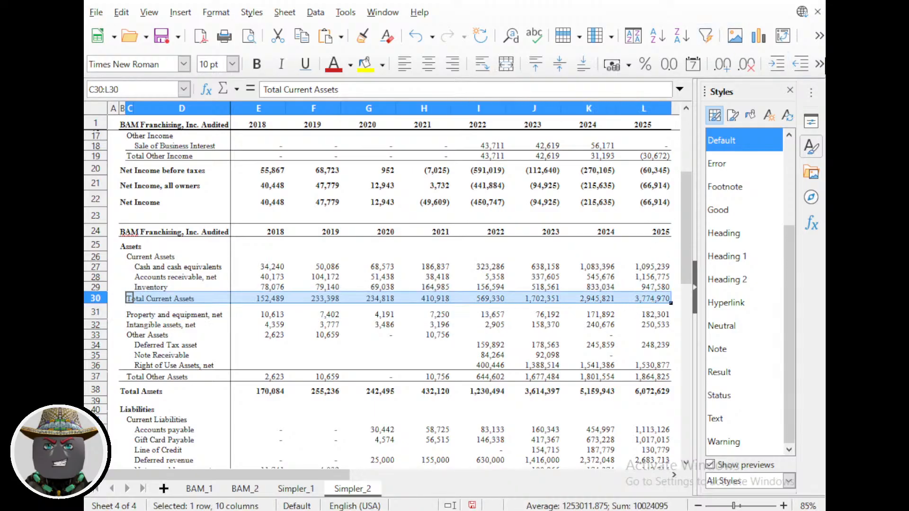
pyautogui.click(819, 63)
pyautogui.click(785, 93)
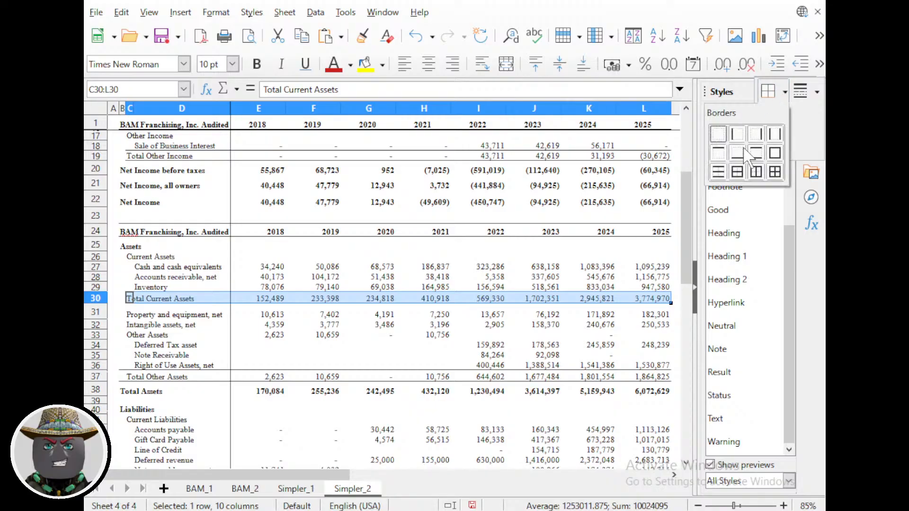
pyautogui.click(748, 160)
pyautogui.click(411, 317)
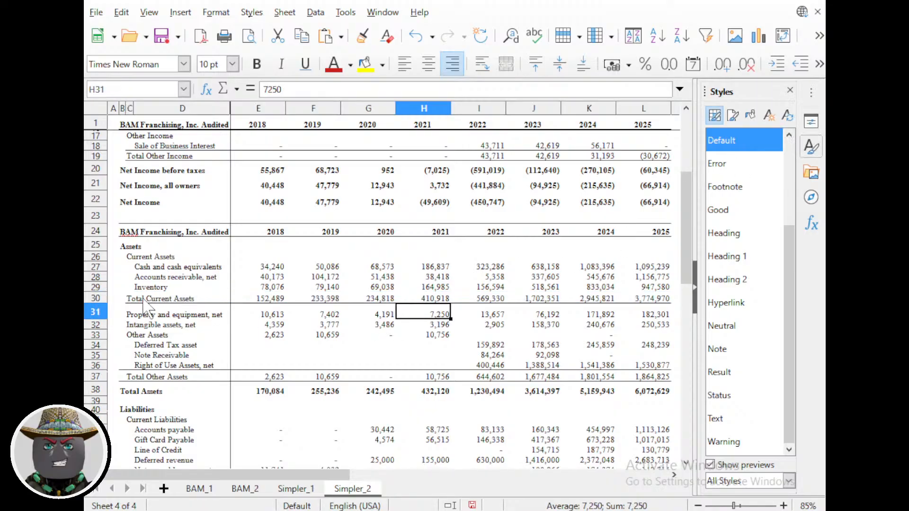
# Apply a top and bottom border to the Total Current Assets row across C30:L30.
pyautogui.moveTo(129, 300); pyautogui.dragTo(556, 299)
pyautogui.click(820, 63)
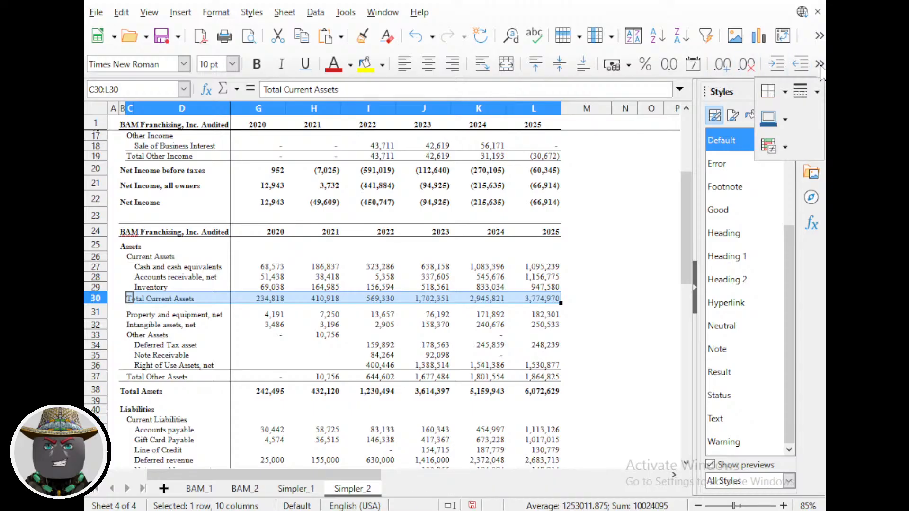
pyautogui.click(785, 91)
pyautogui.click(756, 153)
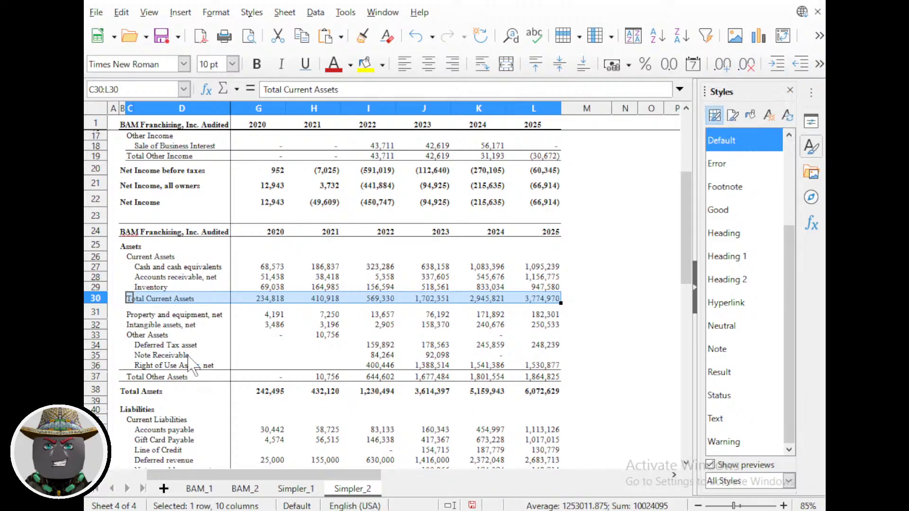
pyautogui.click(213, 366)
pyautogui.scroll(-1, 143, 360)
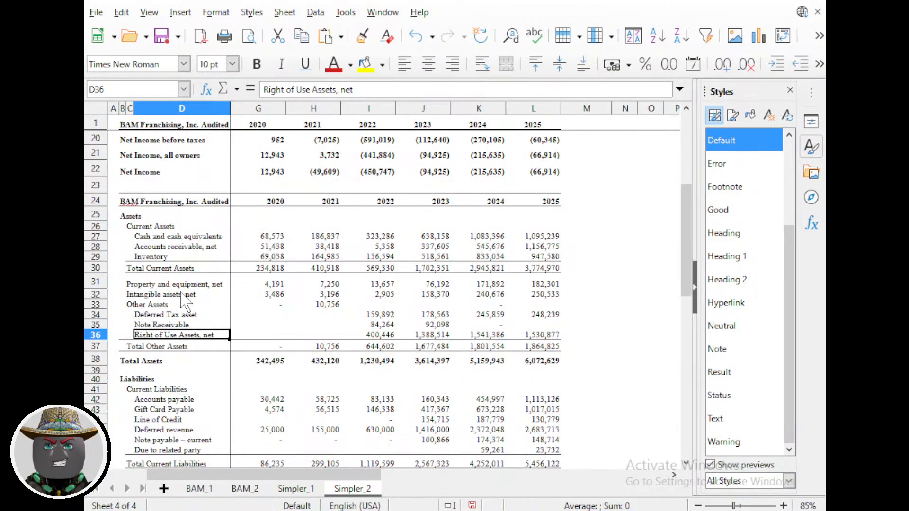
# Extend the top and bottom border of the Total Current Assets row to cell B30.
pyautogui.click(122, 268)
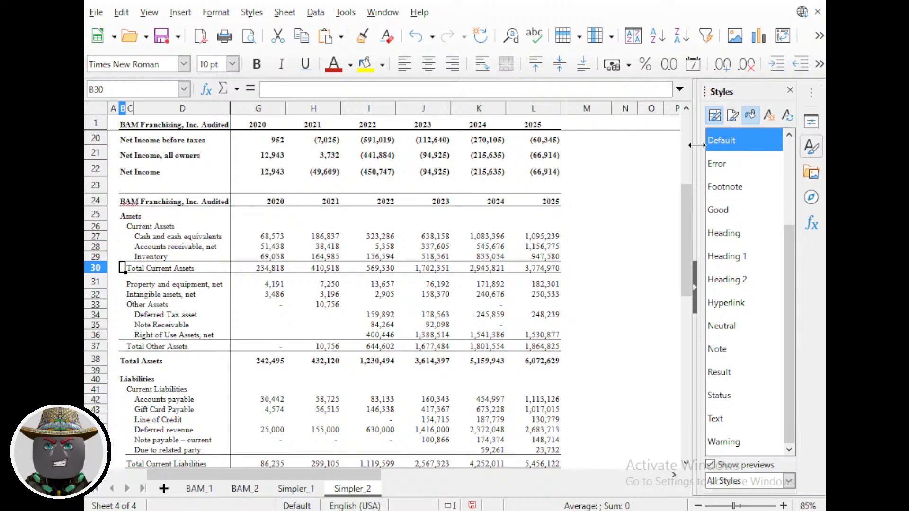
pyautogui.click(819, 63)
pyautogui.click(785, 92)
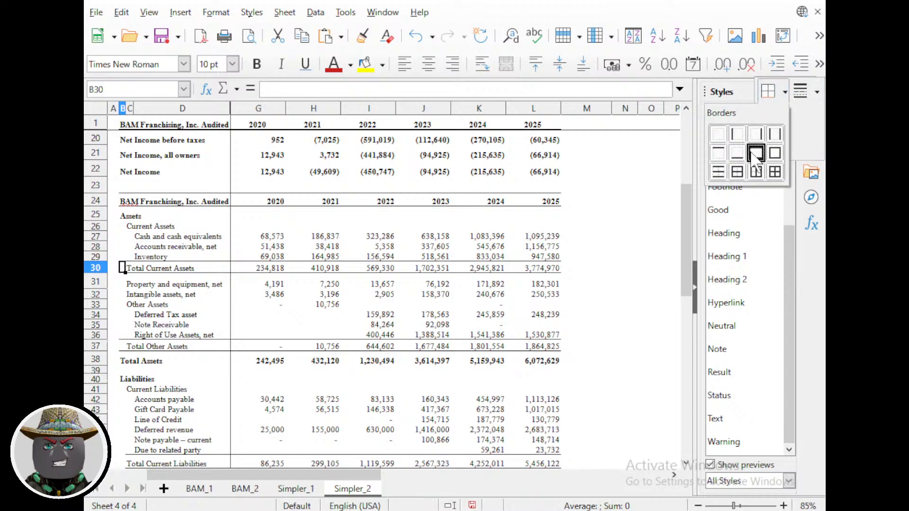
pyautogui.click(753, 151)
pyautogui.click(192, 295)
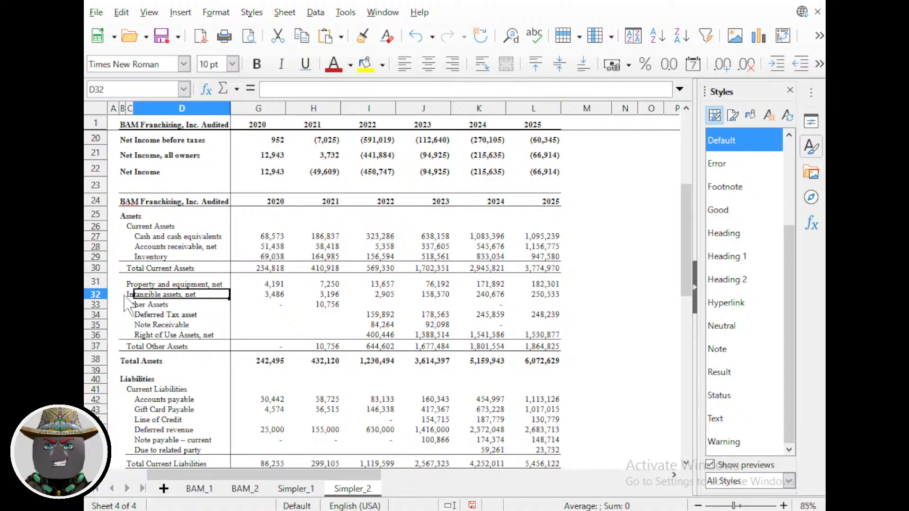
# Compare the Property and equipment values for 2023 and 2024.
pyautogui.click(490, 284)
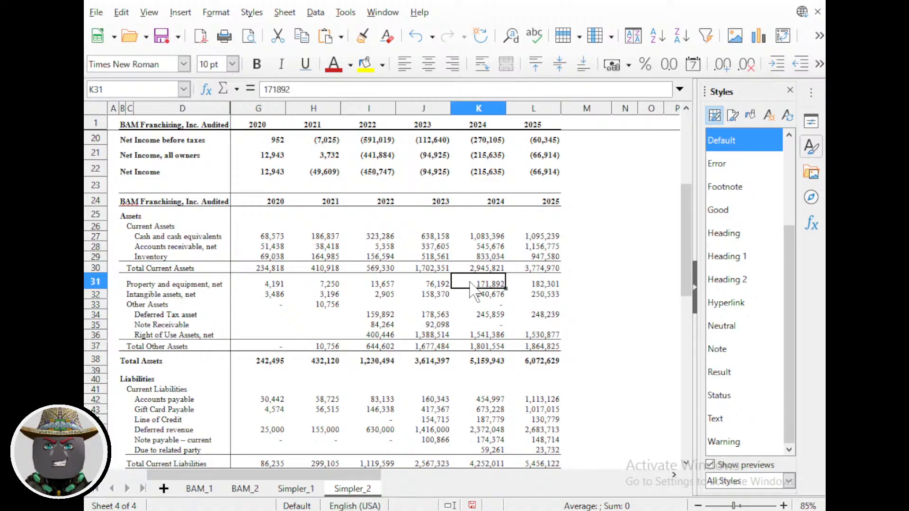
pyautogui.press('Left')
pyautogui.click(490, 284)
pyautogui.click(443, 284)
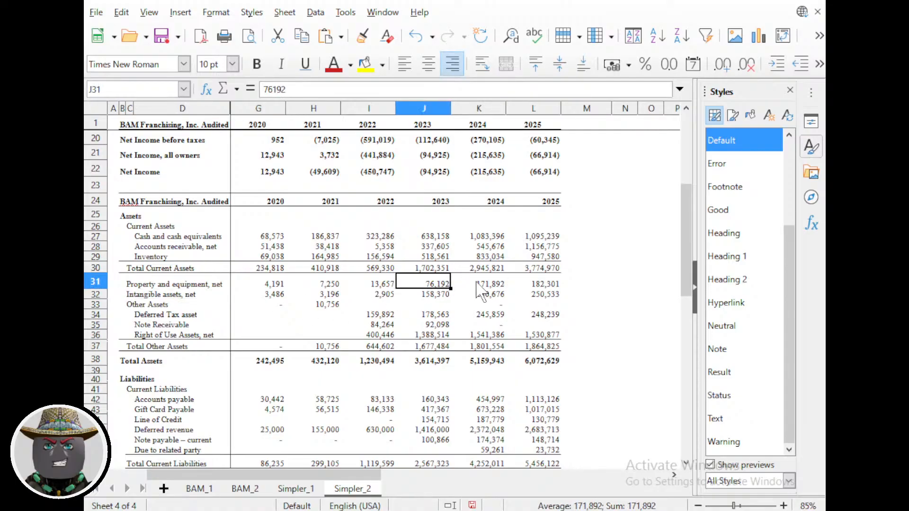
pyautogui.click(478, 284)
pyautogui.click(442, 286)
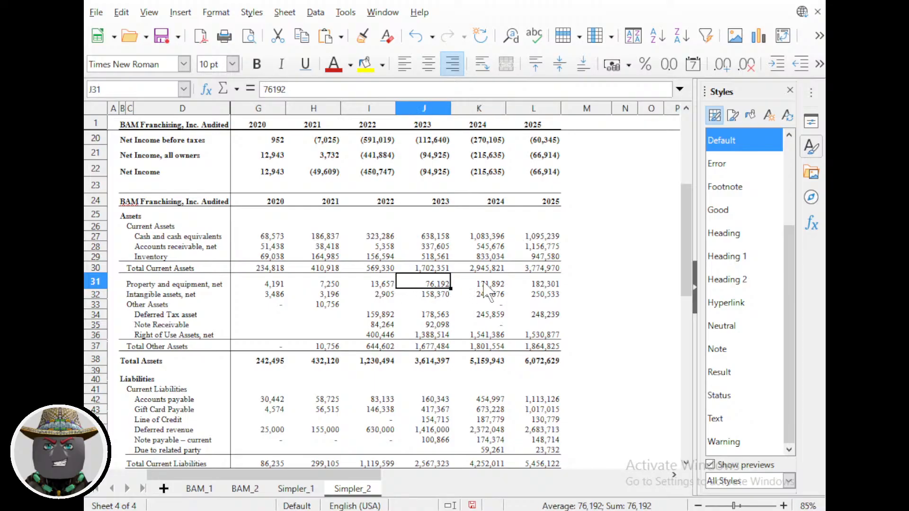
pyautogui.click(476, 288)
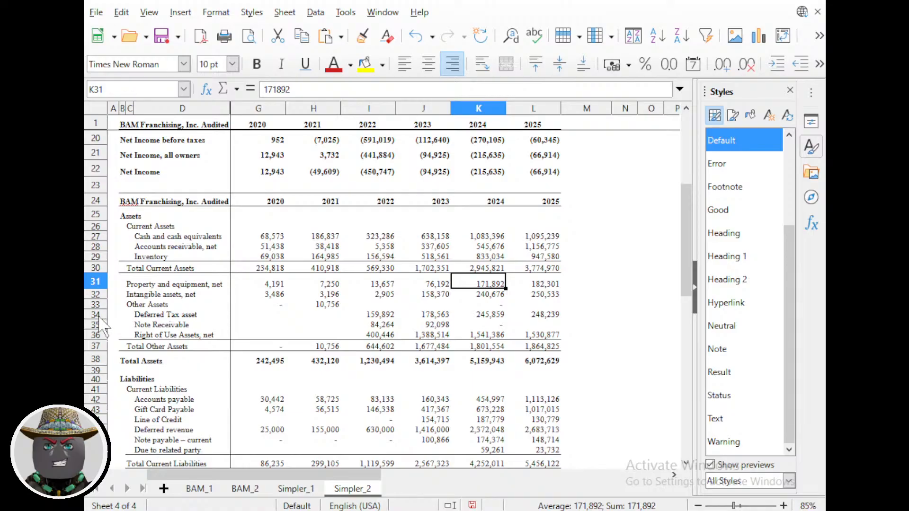
# Delete the whole Other Assets section, rows 33 to 37, from Other Assets through Total Other Assets.
pyautogui.moveTo(96, 308); pyautogui.dragTo(99, 337)
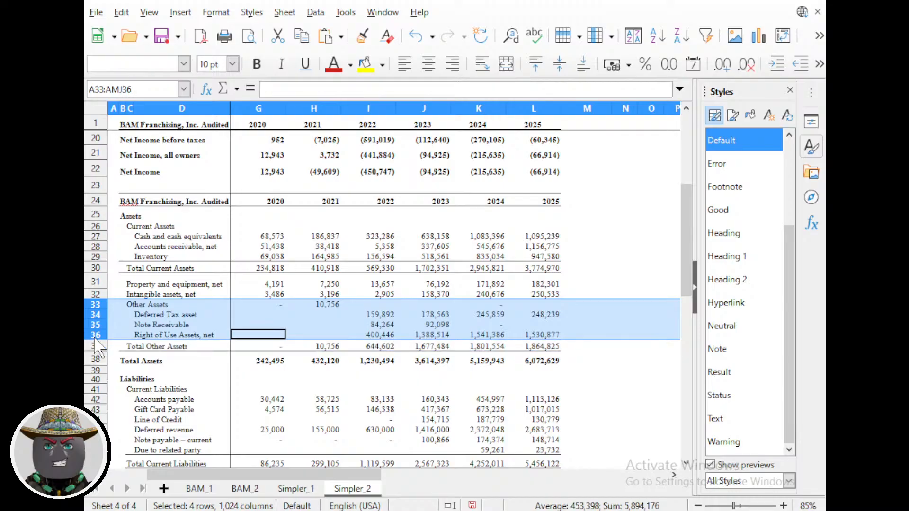
pyautogui.click(136, 306)
pyautogui.moveTo(95, 304); pyautogui.dragTo(95, 347)
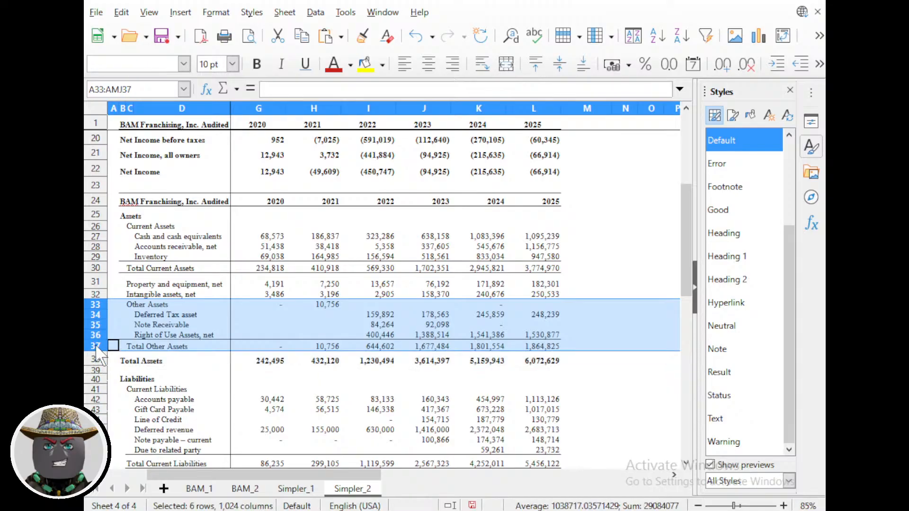
pyautogui.rightClick(95, 315)
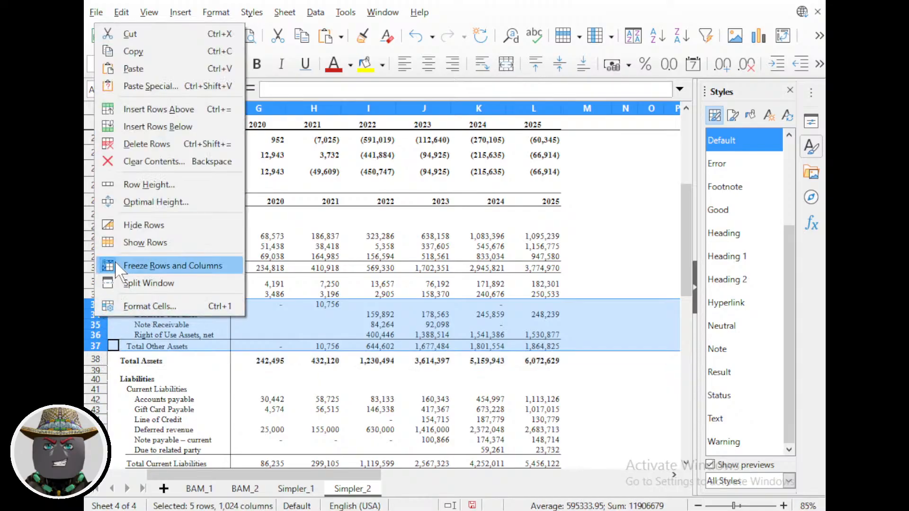
pyautogui.click(127, 144)
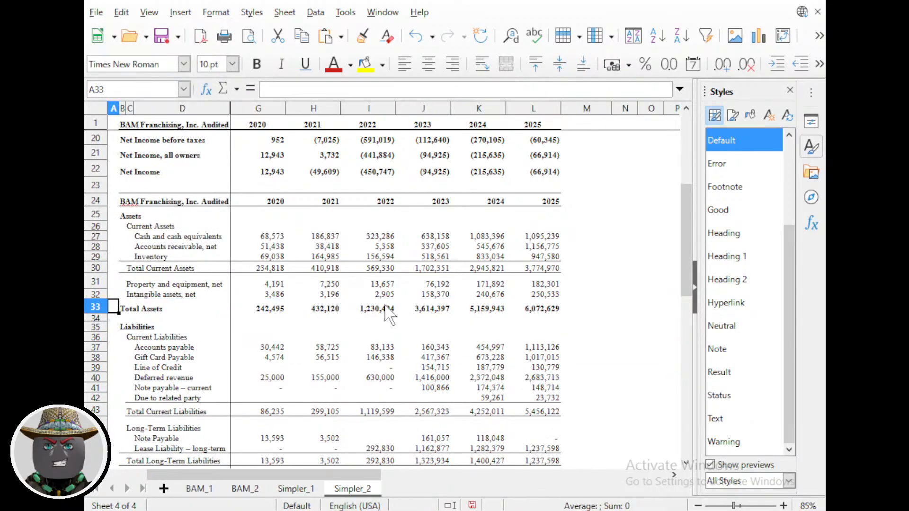
# Delete the Line of Credit, Note payable – current and Due to related party rows from Current Liabilities.
pyautogui.scroll(-1, 136, 351)
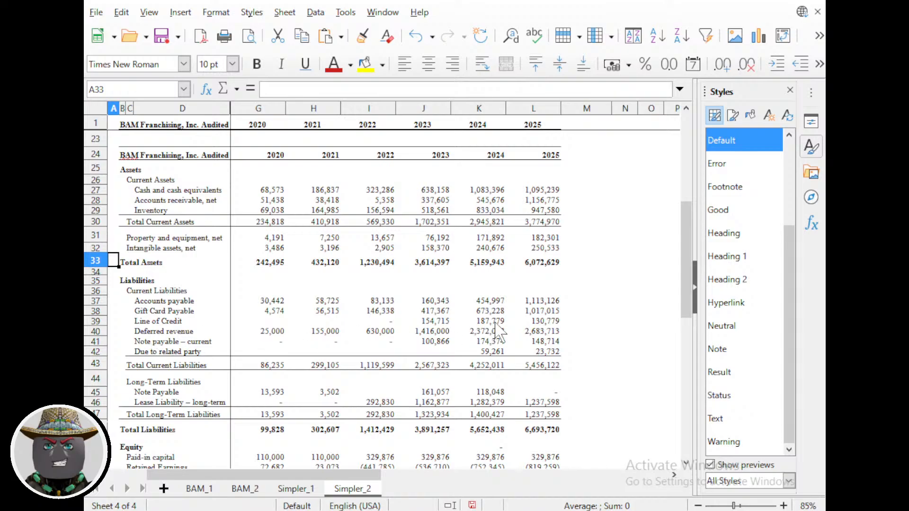
pyautogui.rightClick(97, 320)
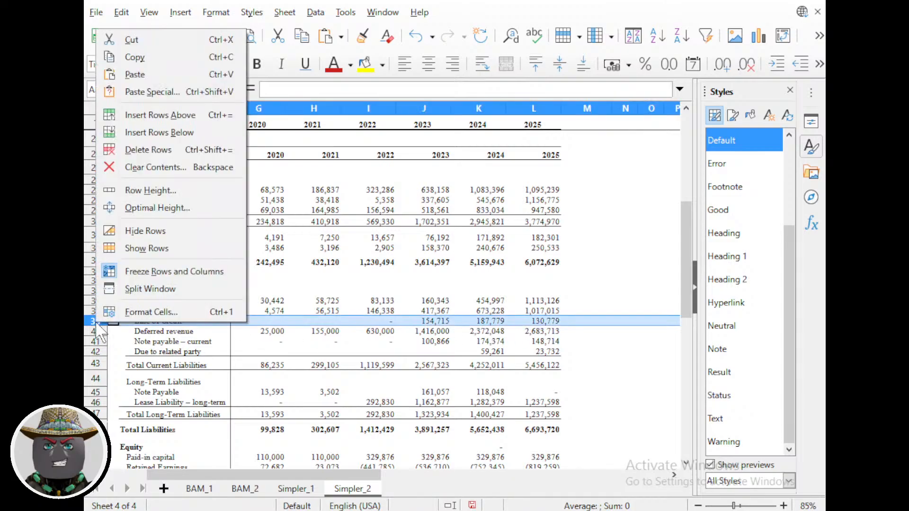
pyautogui.click(147, 150)
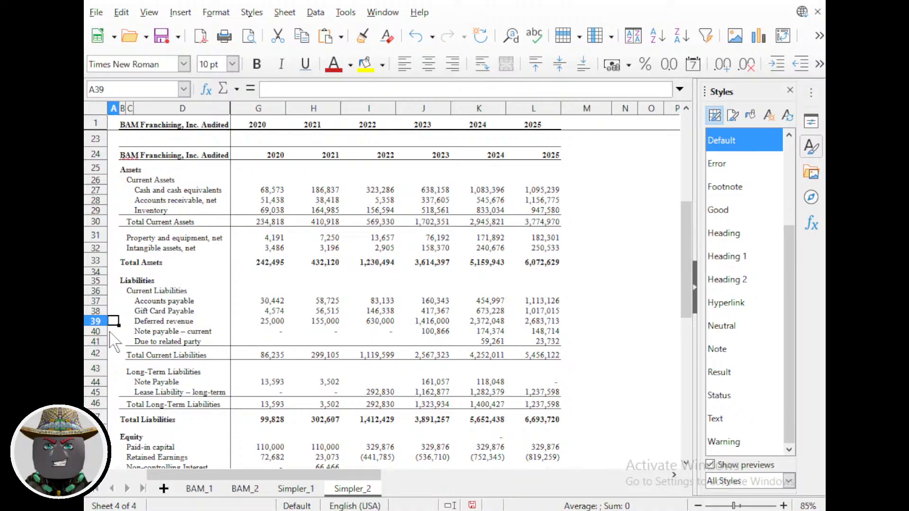
pyautogui.moveTo(99, 332); pyautogui.dragTo(101, 337)
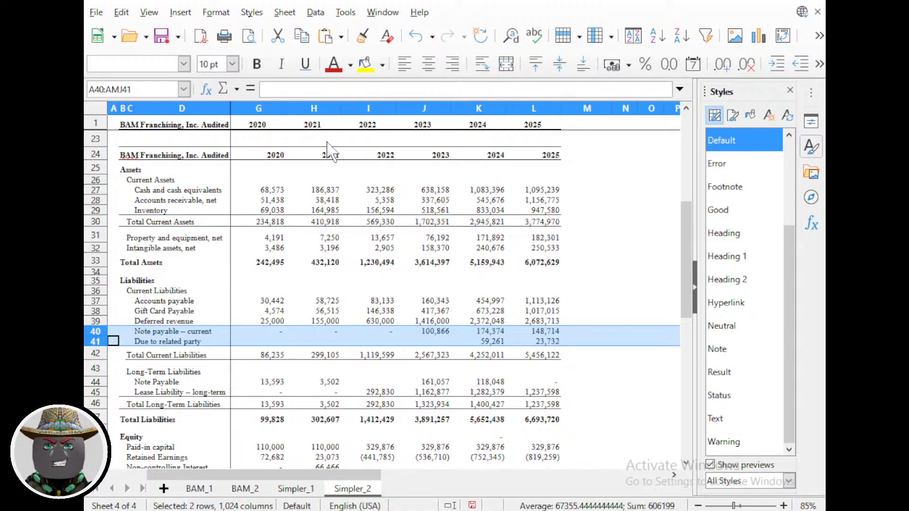
pyautogui.rightClick(94, 341)
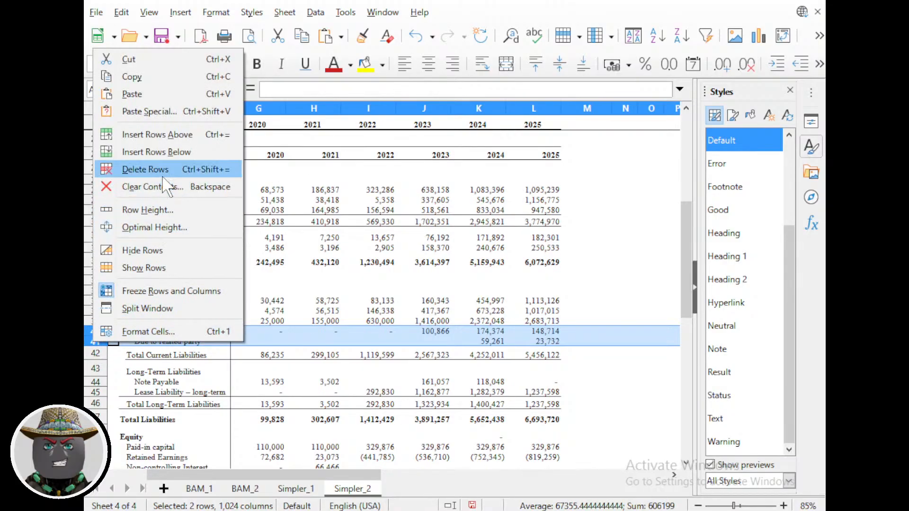
pyautogui.click(144, 169)
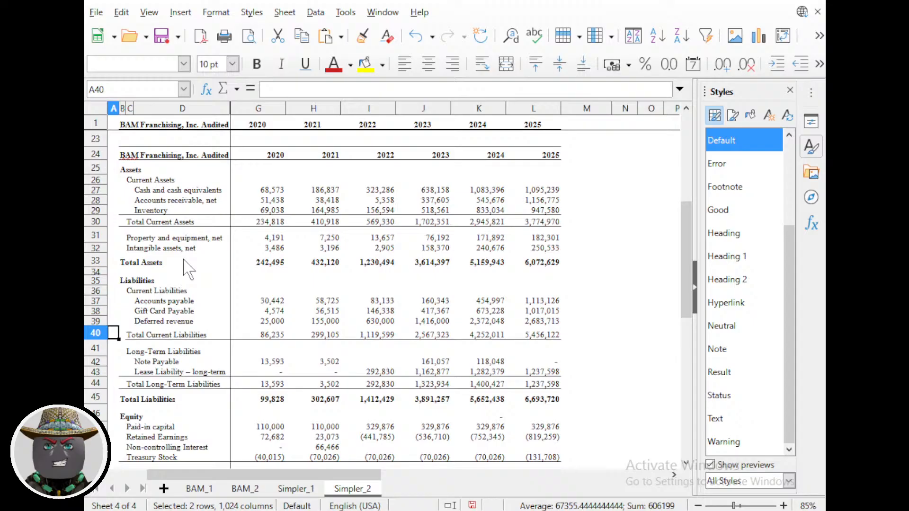
# Apply a top and bottom border to the Total Current Liabilities row across C40:L40.
pyautogui.click(130, 335)
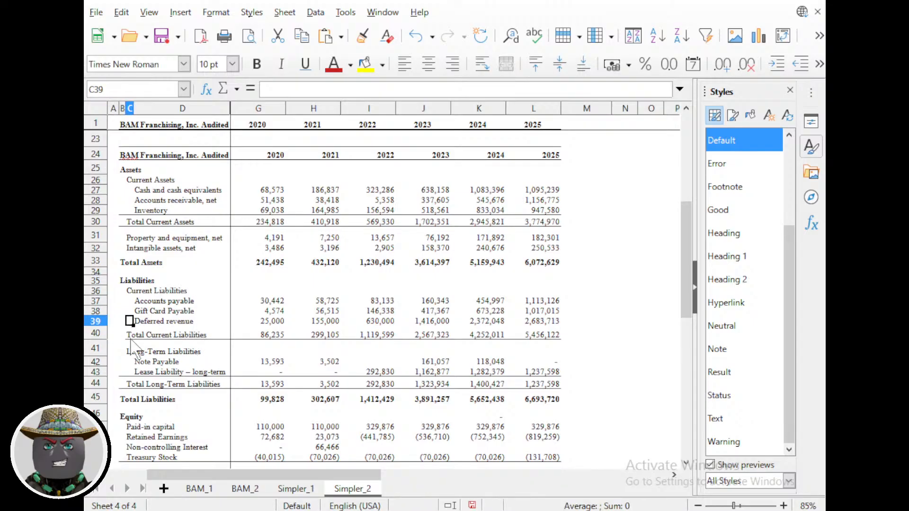
pyautogui.keyDown('shift'); pyautogui.click(545, 335); pyautogui.keyUp('shift')
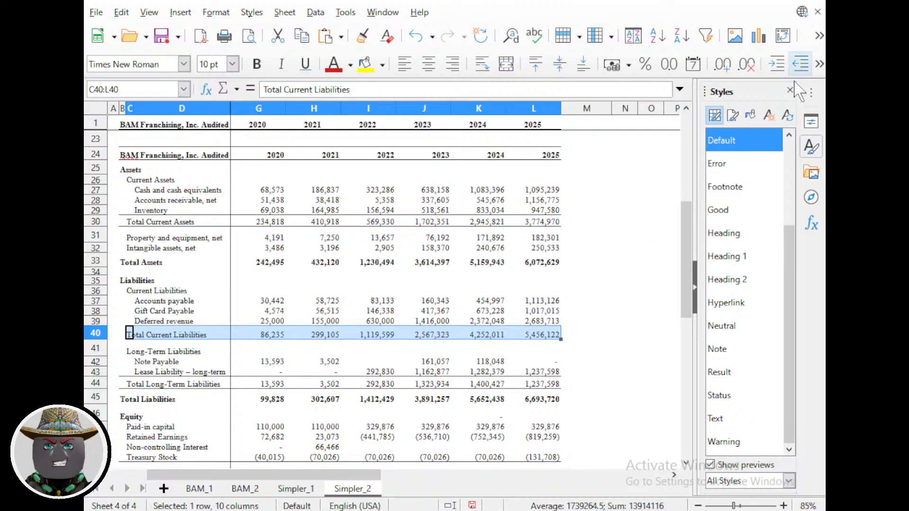
pyautogui.click(820, 64)
pyautogui.click(784, 92)
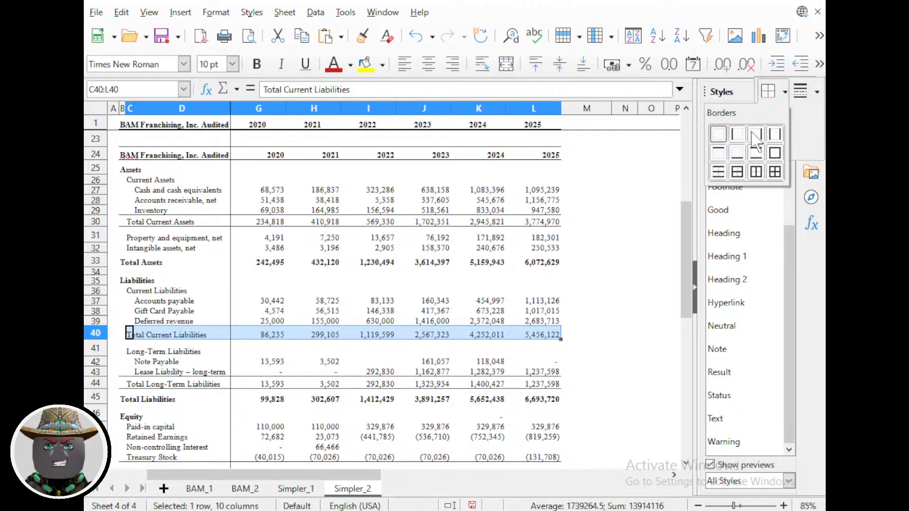
pyautogui.click(756, 156)
pyautogui.click(248, 373)
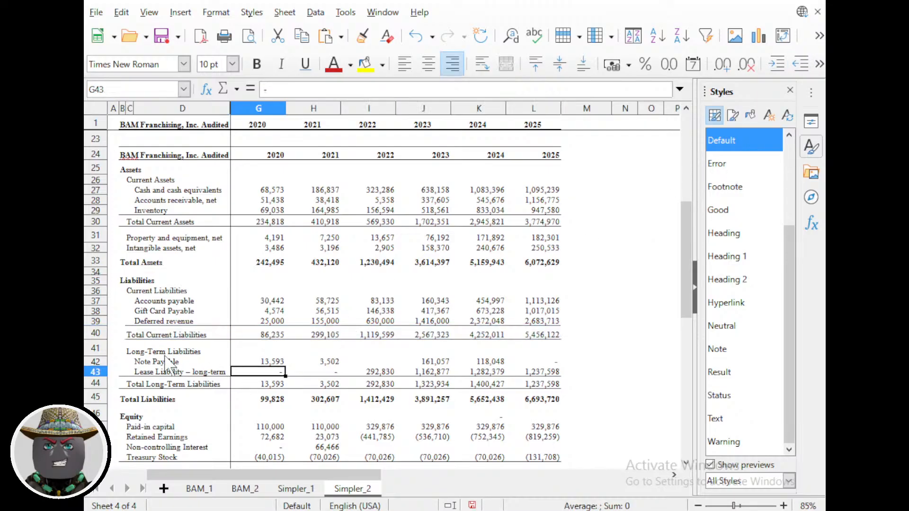
# Extend the top and bottom border of the Total Current Liabilities row to cell B40.
pyautogui.click(123, 333)
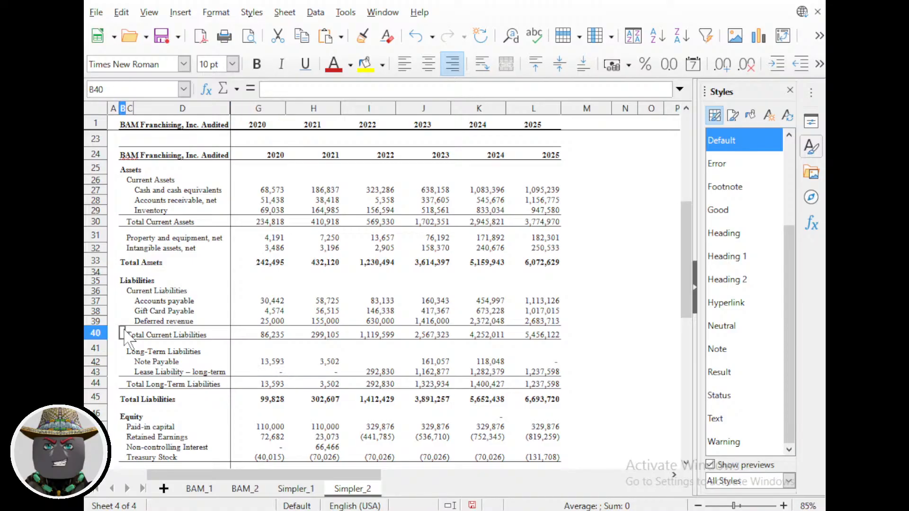
pyautogui.click(819, 63)
pyautogui.click(784, 92)
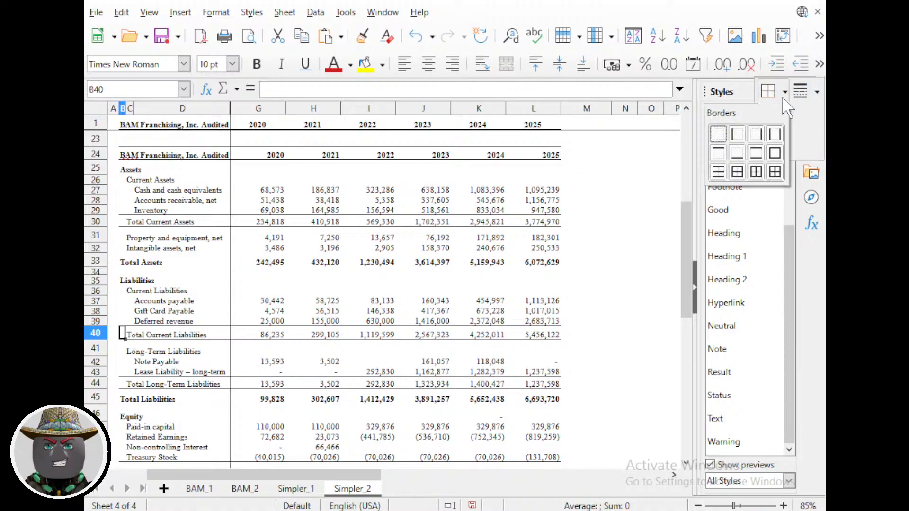
pyautogui.click(756, 159)
pyautogui.click(207, 333)
# Try deleting the Note Payable row under Long-Term Liabilities, and undo the deletion.
pyautogui.scroll(-1, 180, 404)
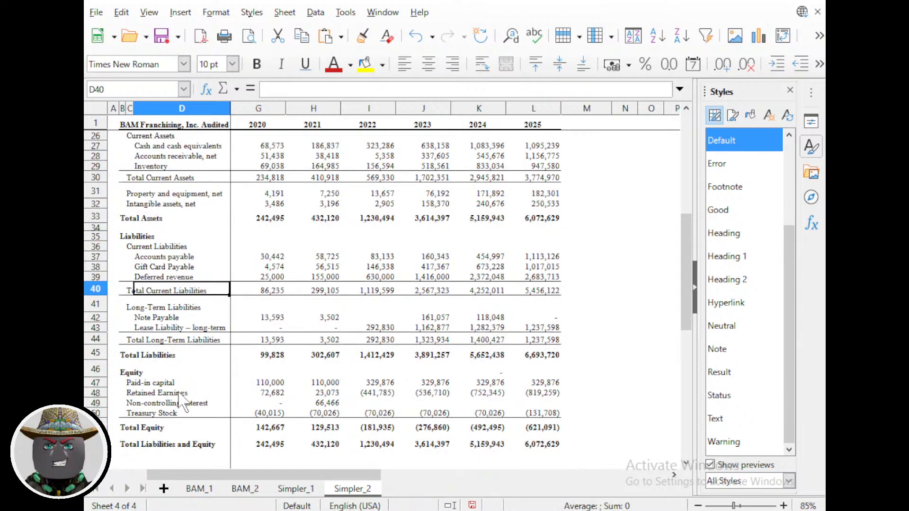
pyautogui.scroll(-1, 186, 322)
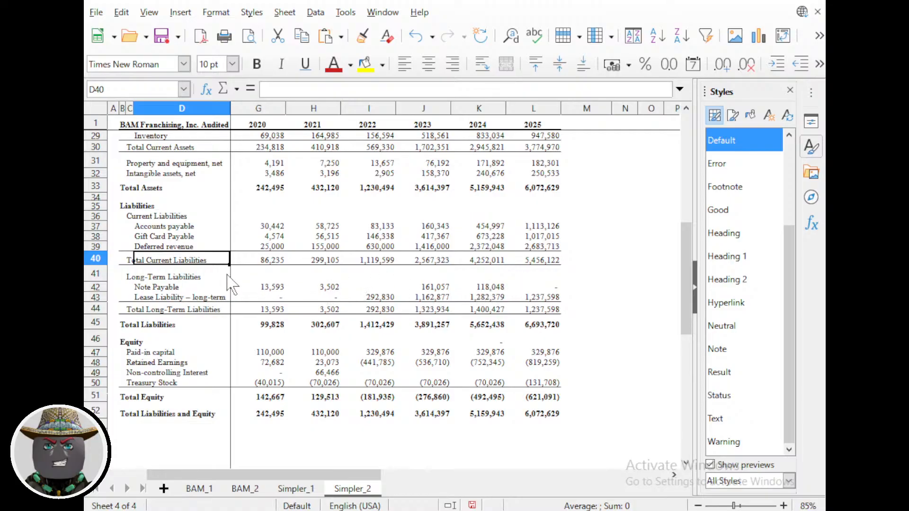
pyautogui.rightClick(98, 286)
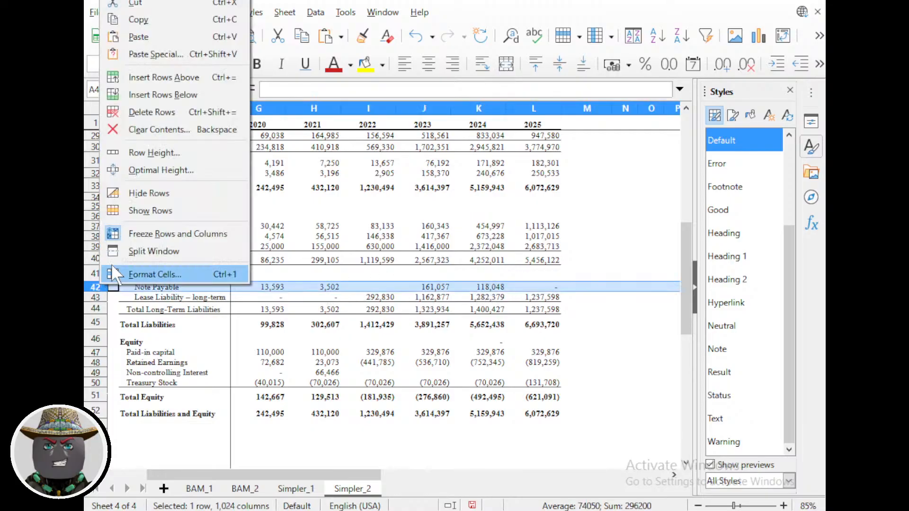
pyautogui.click(148, 116)
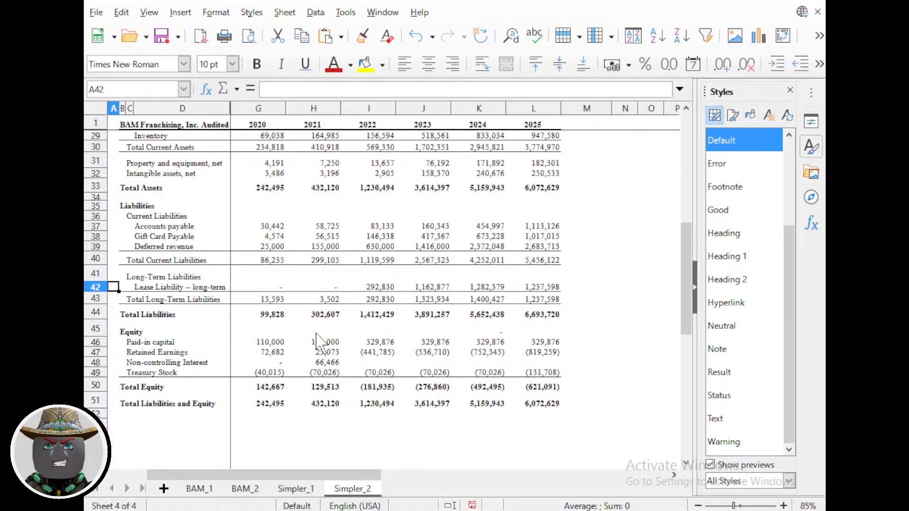
pyautogui.hotkey('ctrl', 'z')
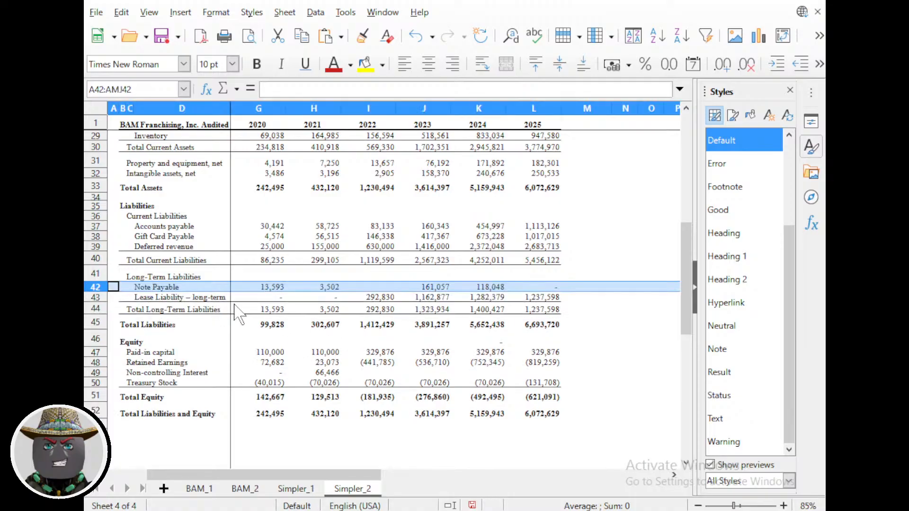
# Examine the 2023 Note Payable value and review the shortened income statement and balance sheet as a whole.
pyautogui.click(432, 287)
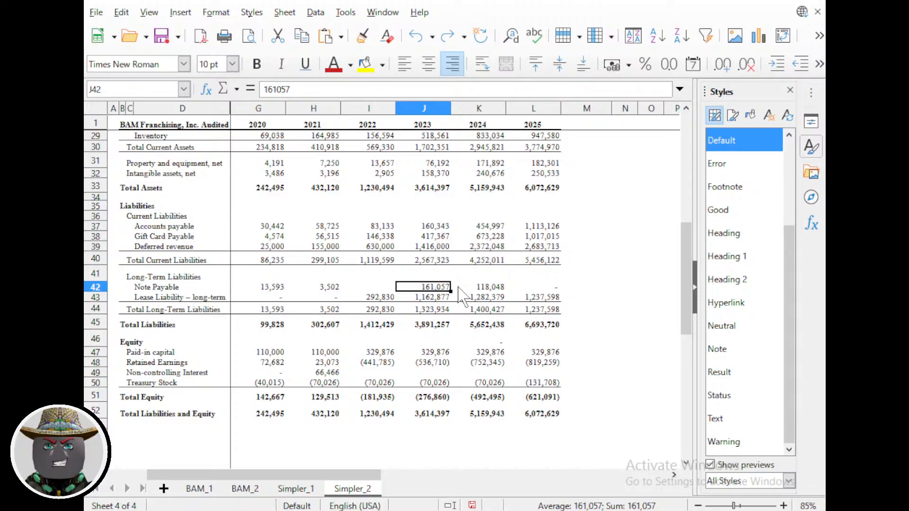
pyautogui.scroll(2, 443, 284)
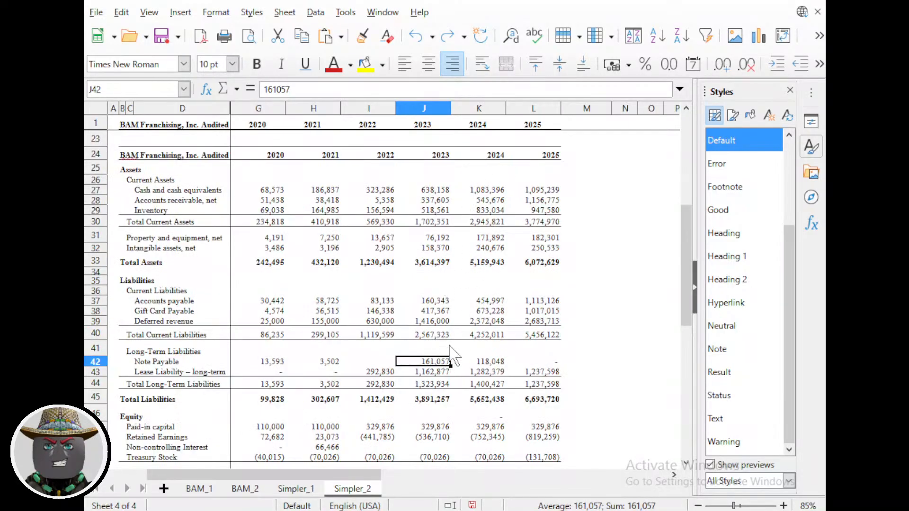
pyautogui.scroll(-2, 427, 284)
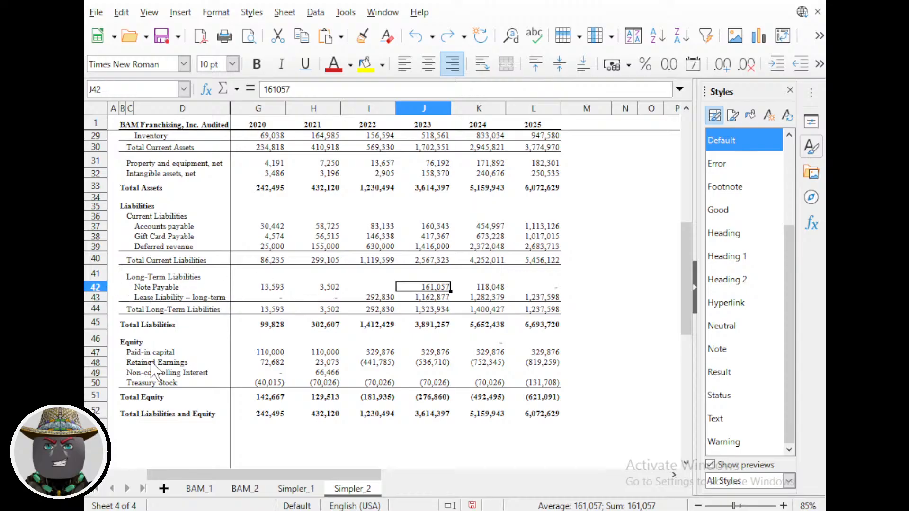
pyautogui.scroll(-1, 152, 371)
pyautogui.scroll(-2, 254, 349)
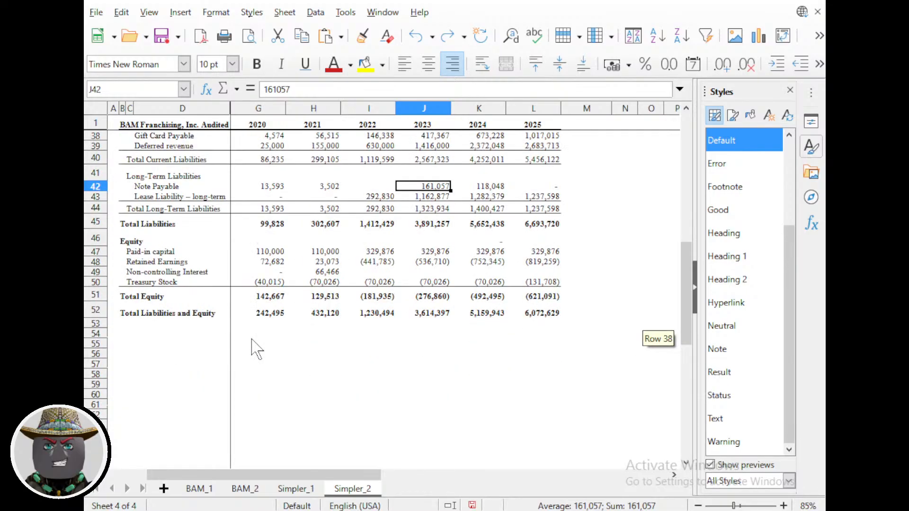
pyautogui.scroll(4, 284, 360)
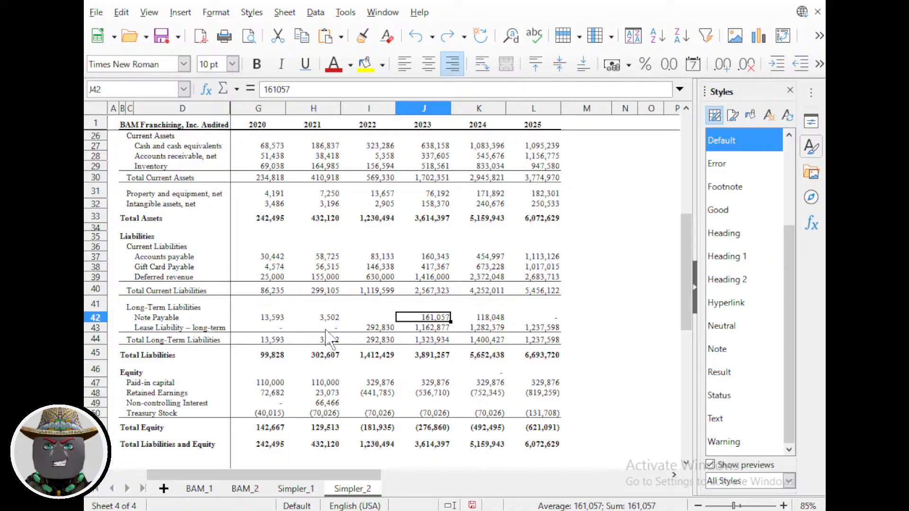
pyautogui.scroll(-3, 330, 340)
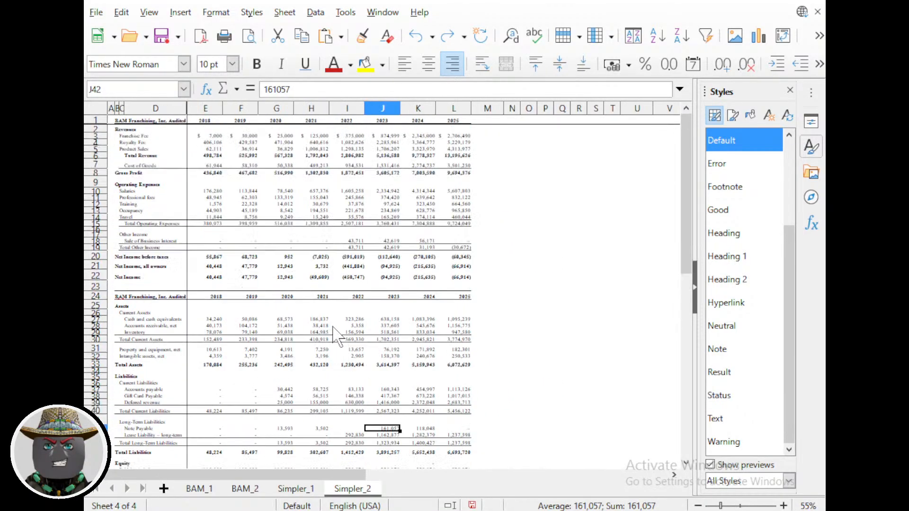
pyautogui.scroll(-8, 339, 333)
pyautogui.scroll(8, 335, 335)
pyautogui.scroll(4, 233, 324)
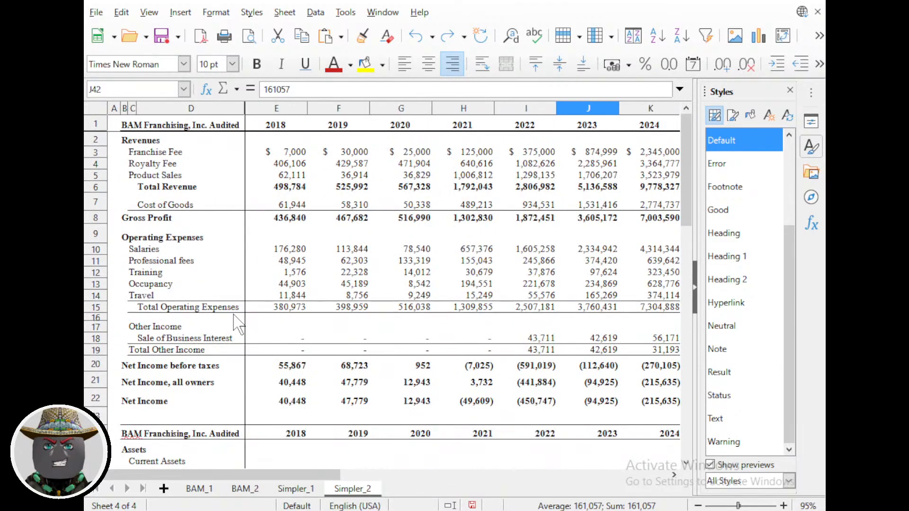
pyautogui.scroll(-7, 237, 326)
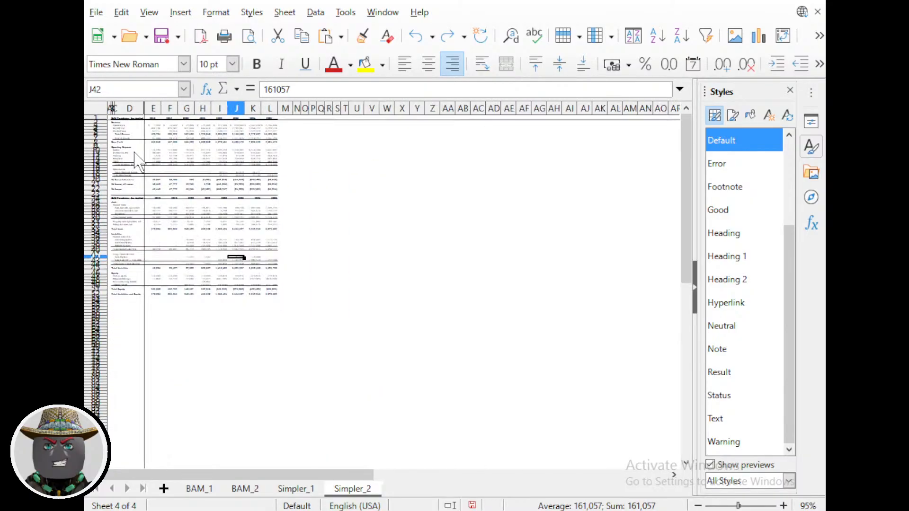
pyautogui.scroll(1, 199, 258)
pyautogui.scroll(1, 199, 258)
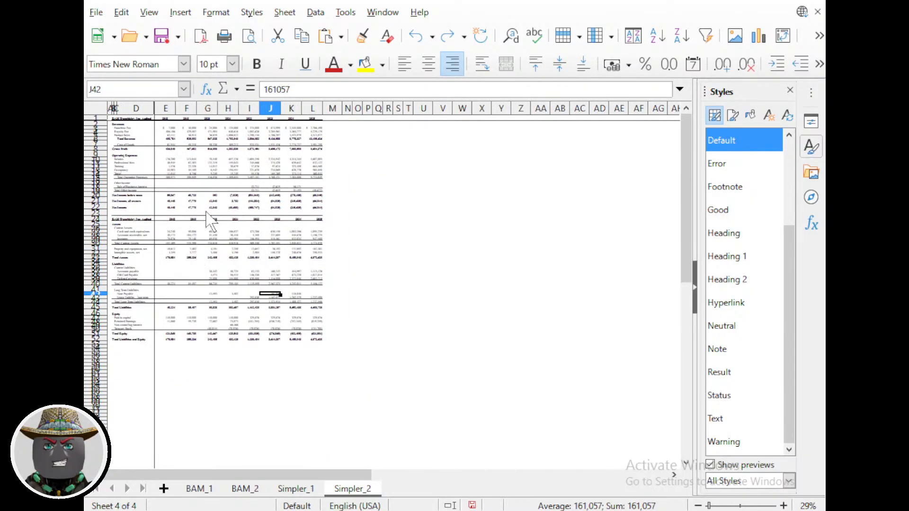
# Compare the overall length of the original statements on BAM_1 with the simplified version on Simpler_2.
pyautogui.click(203, 490)
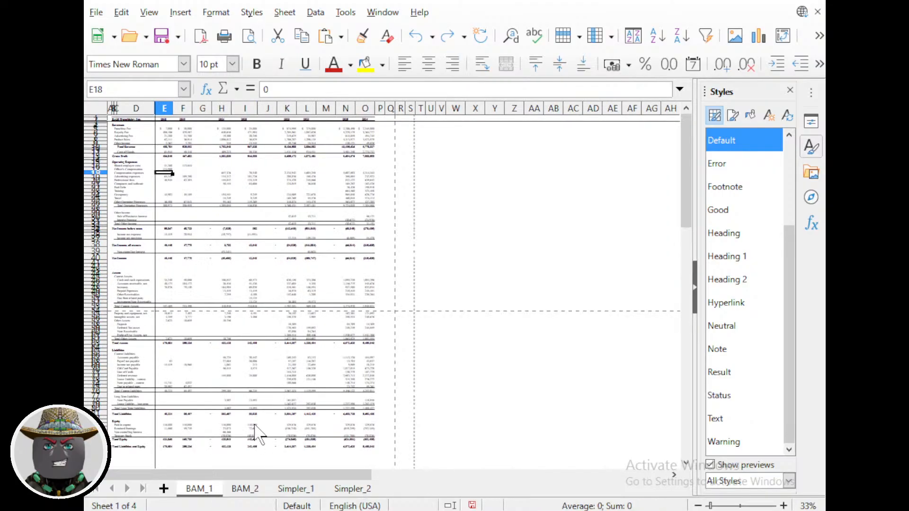
pyautogui.scroll(-2, 251, 434)
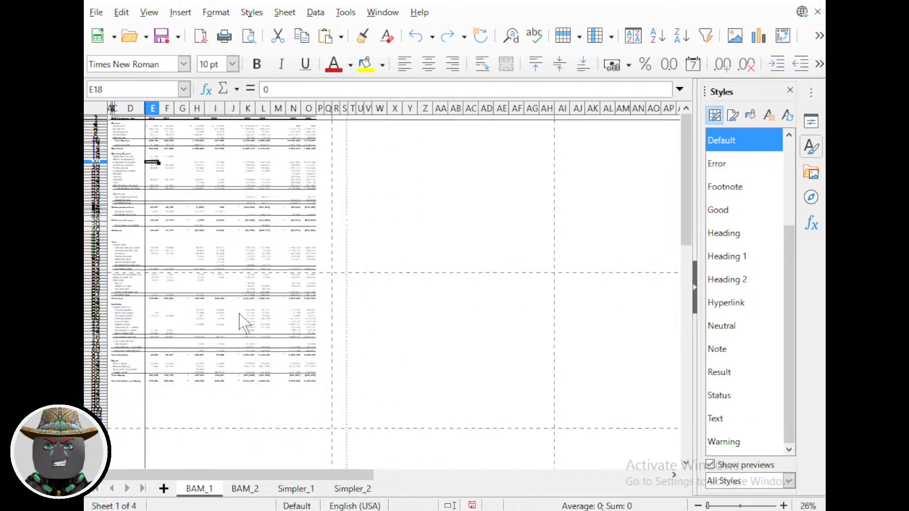
pyautogui.click(342, 489)
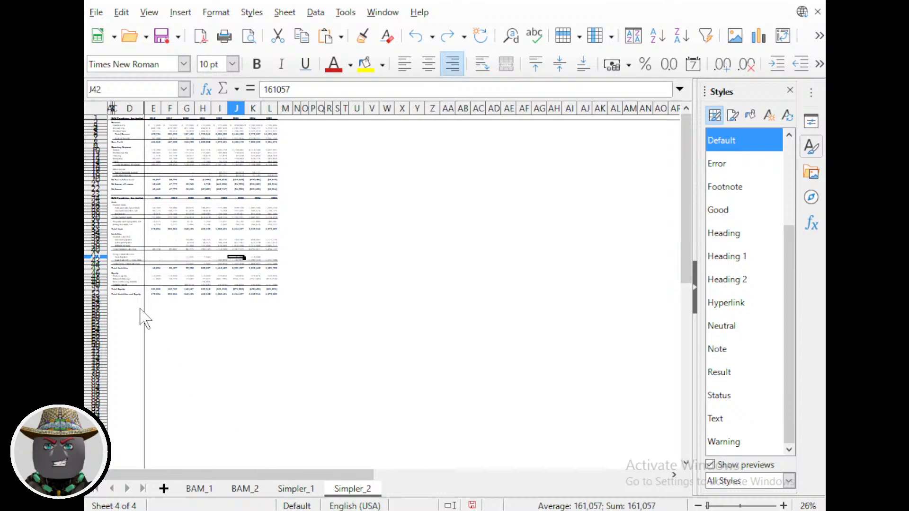
pyautogui.scroll(3, 145, 318)
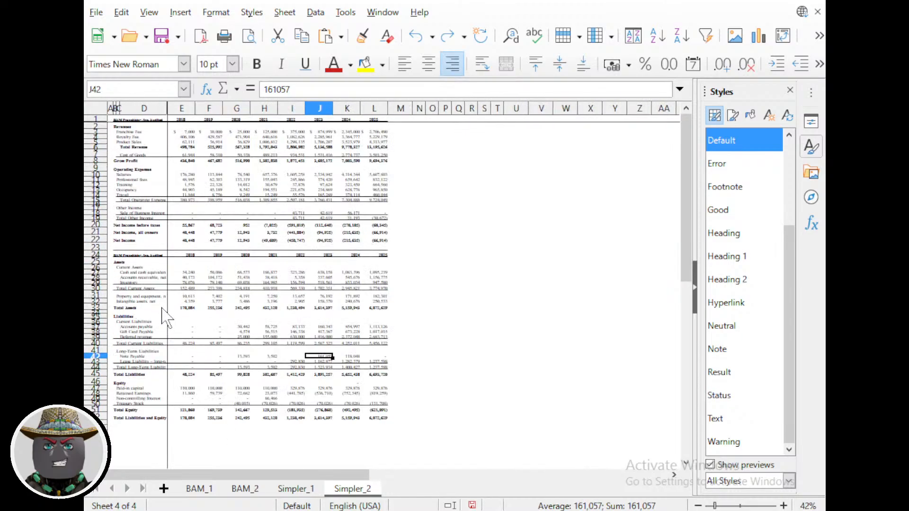
pyautogui.scroll(4, 166, 310)
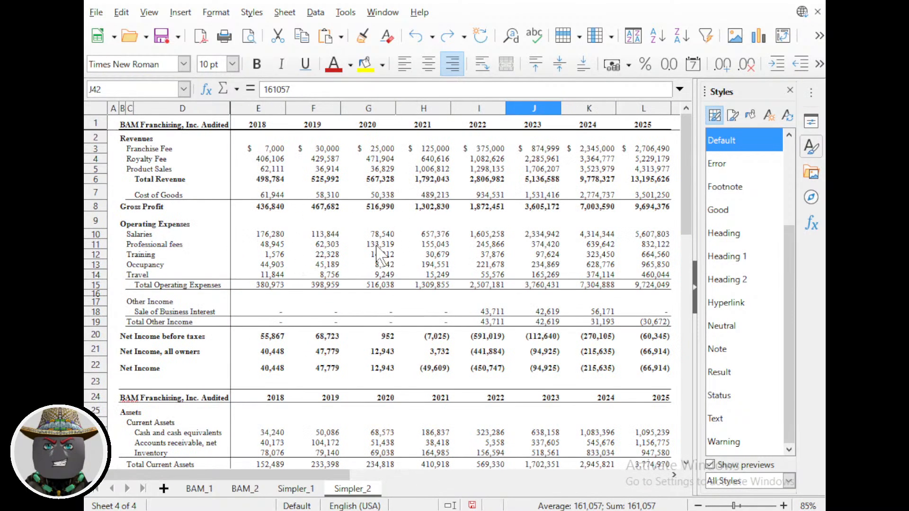
pyautogui.scroll(-2, 327, 246)
pyautogui.scroll(-3, 327, 247)
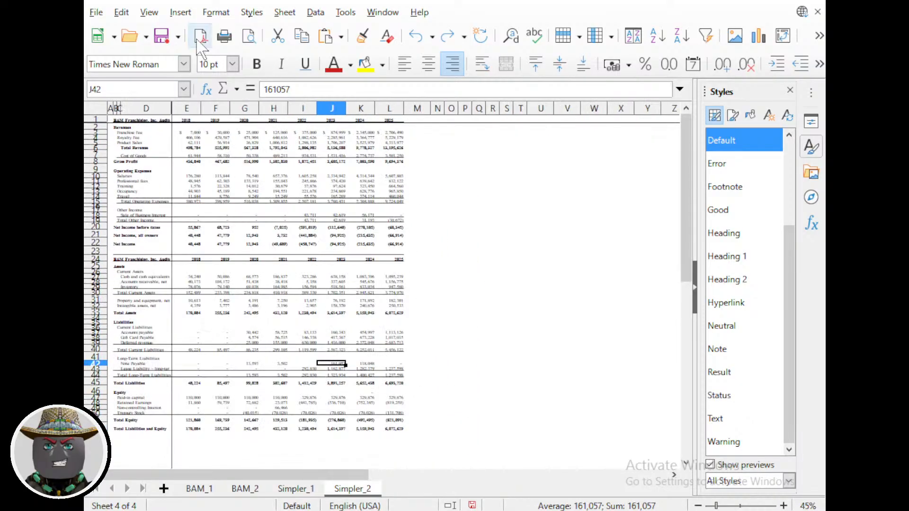
# Check the paper format, orientation and margins of the Default page style.
pyautogui.click(219, 12)
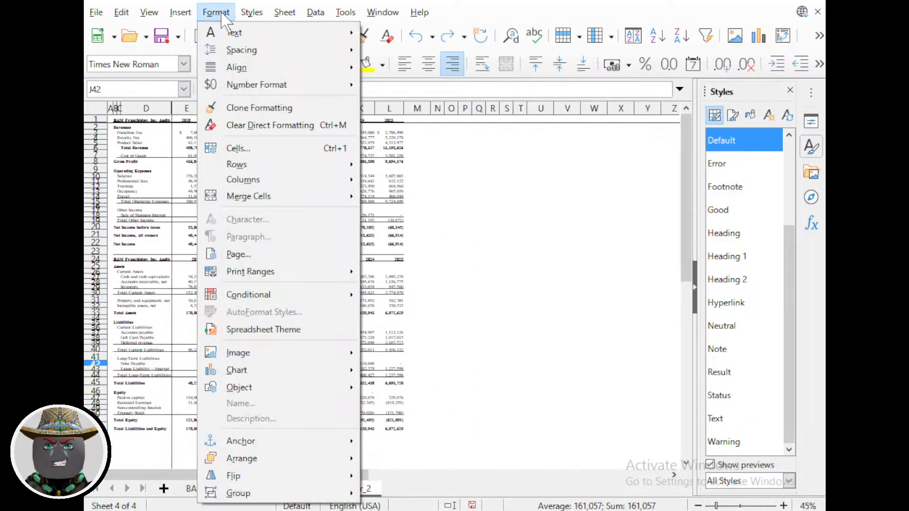
pyautogui.click(232, 254)
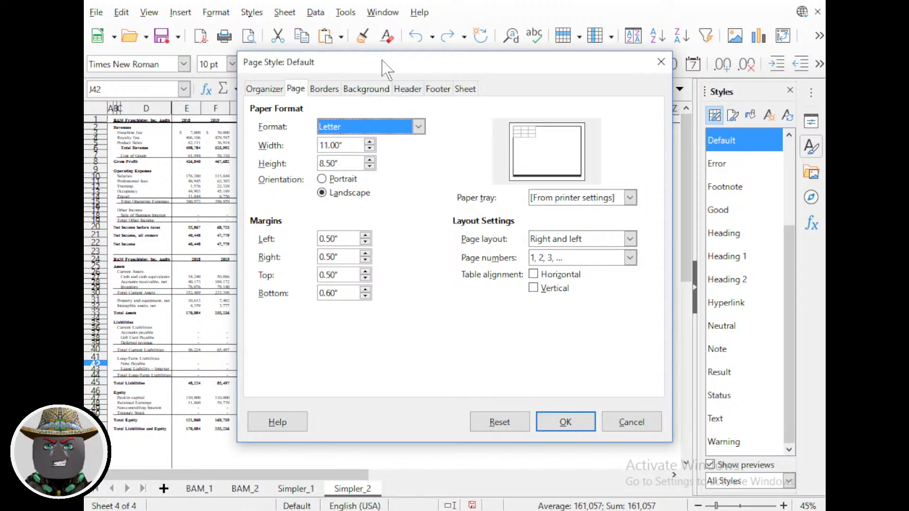
pyautogui.moveTo(382, 62); pyautogui.dragTo(345, 59)
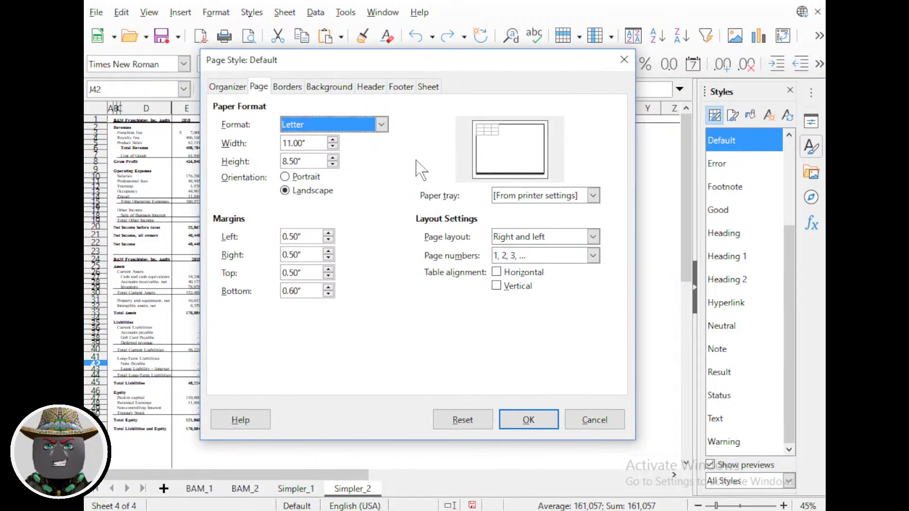
pyautogui.click(581, 421)
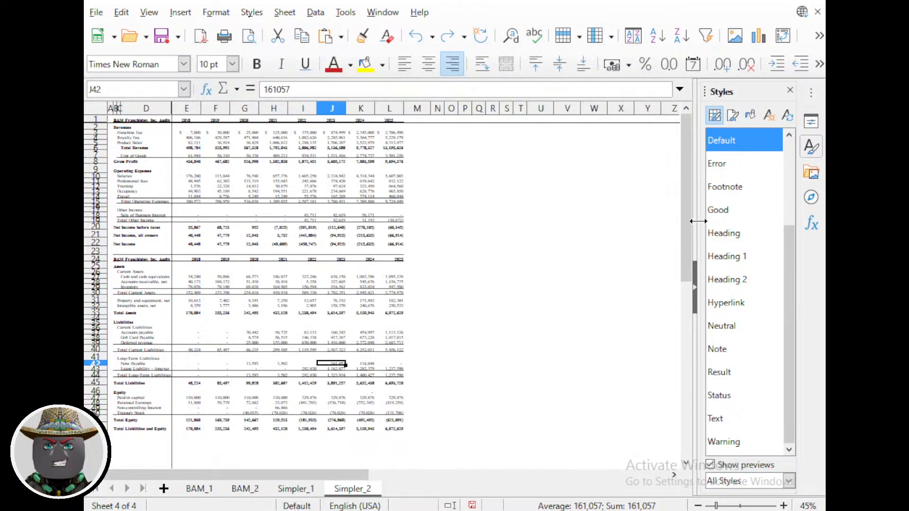
pyautogui.moveTo(698, 222); pyautogui.dragTo(591, 221)
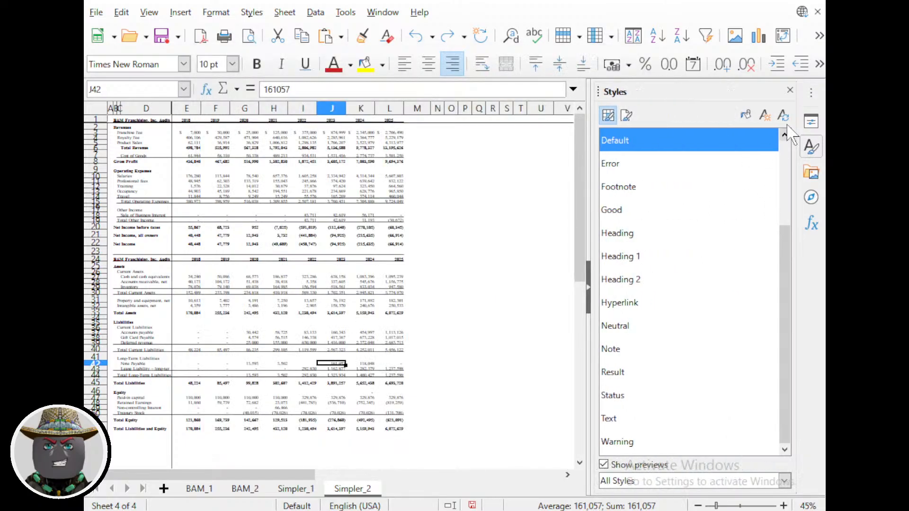
pyautogui.click(789, 90)
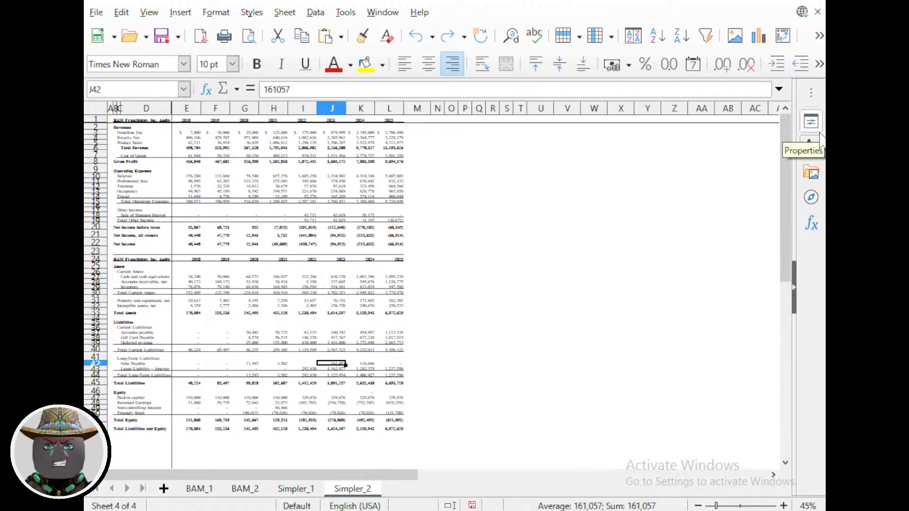
pyautogui.click(224, 15)
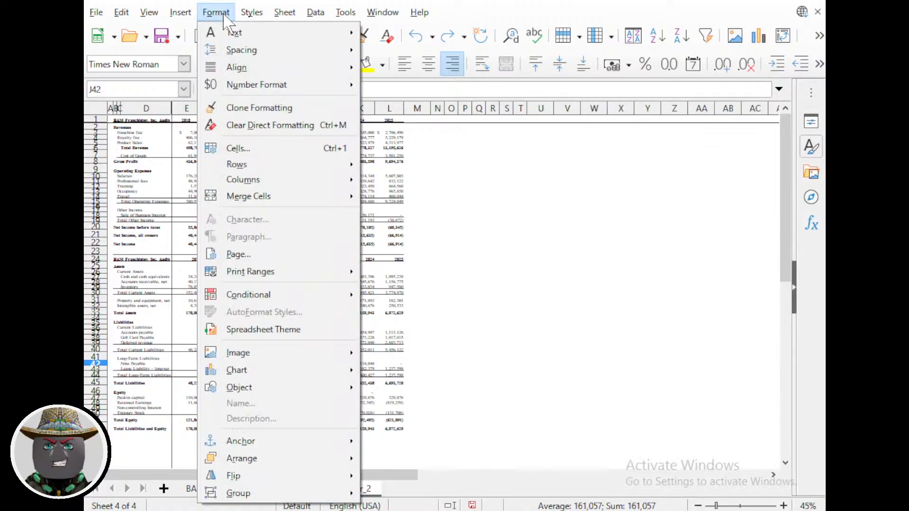
pyautogui.moveTo(250, 17)
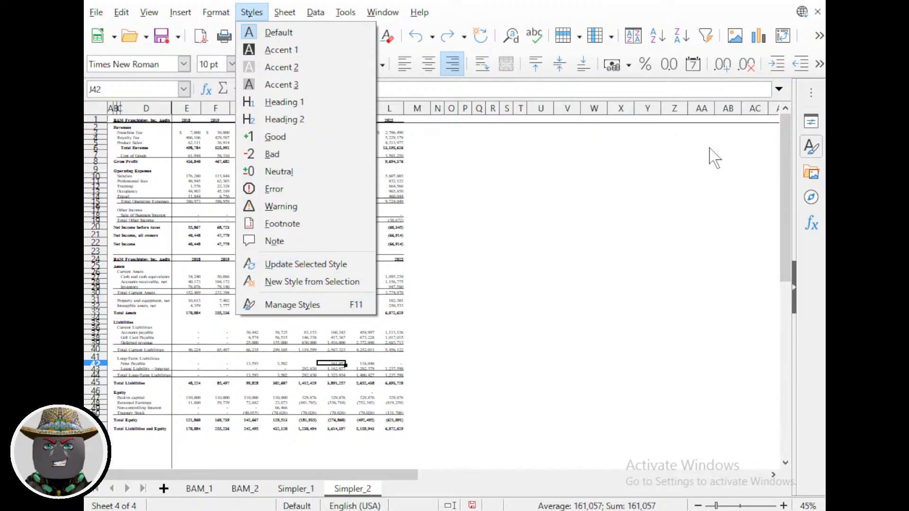
pyautogui.click(605, 11)
pyautogui.press('F11')
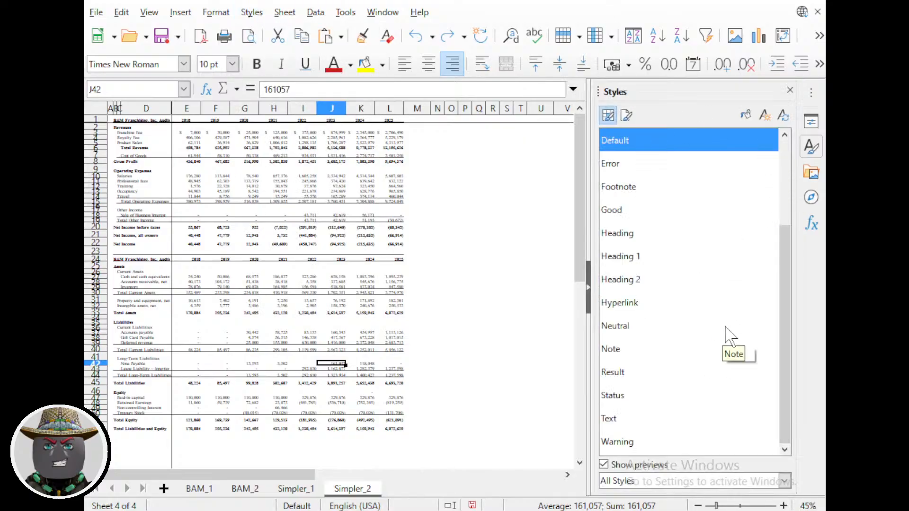
pyautogui.press('F11')
pyautogui.press('F11')
pyautogui.press('F11')
pyautogui.press('F11')
pyautogui.press('F11')
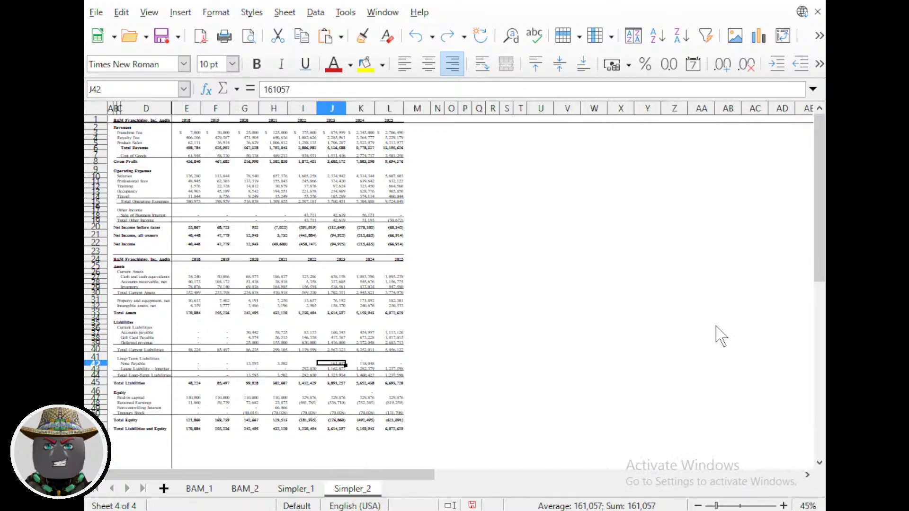
# Create a page style named Simpler_Style, apply it to the Simpler_2 sheet, and check which page style BAM_2 uses.
pyautogui.press('F11')
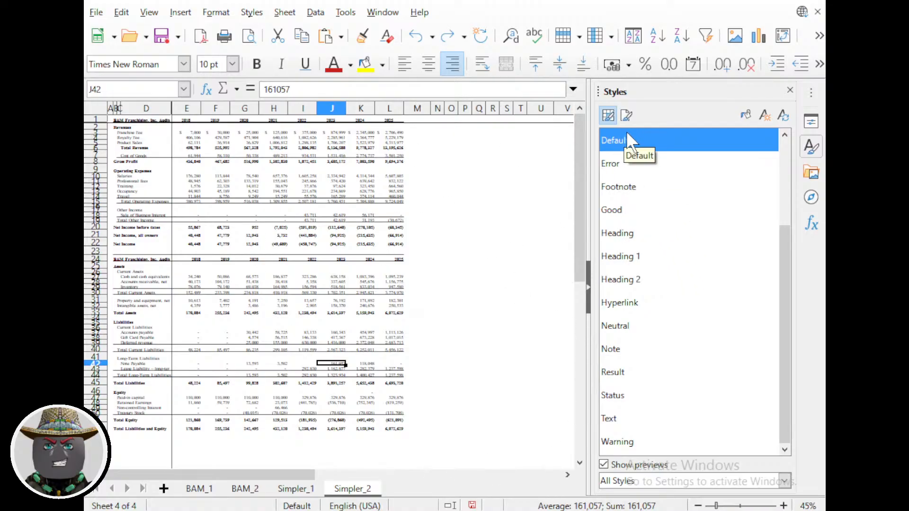
pyautogui.click(627, 115)
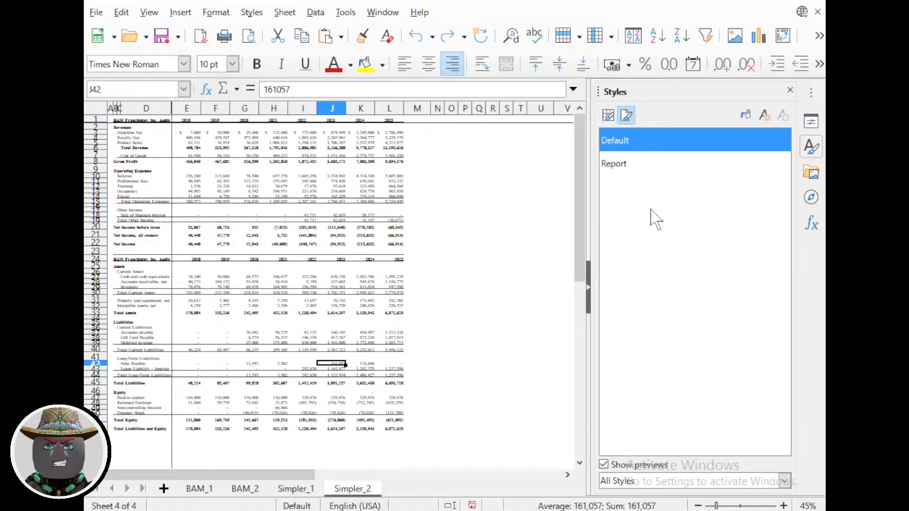
pyautogui.click(763, 114)
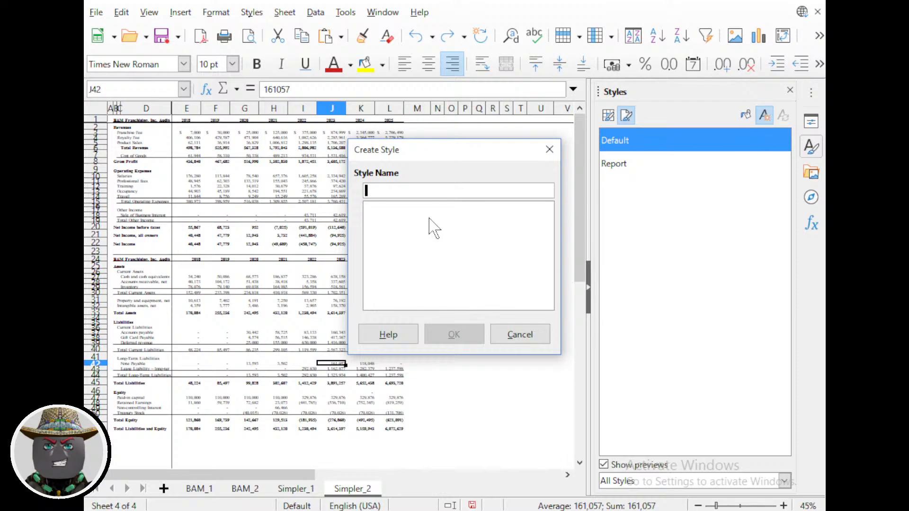
pyautogui.write('Simpler_Style')
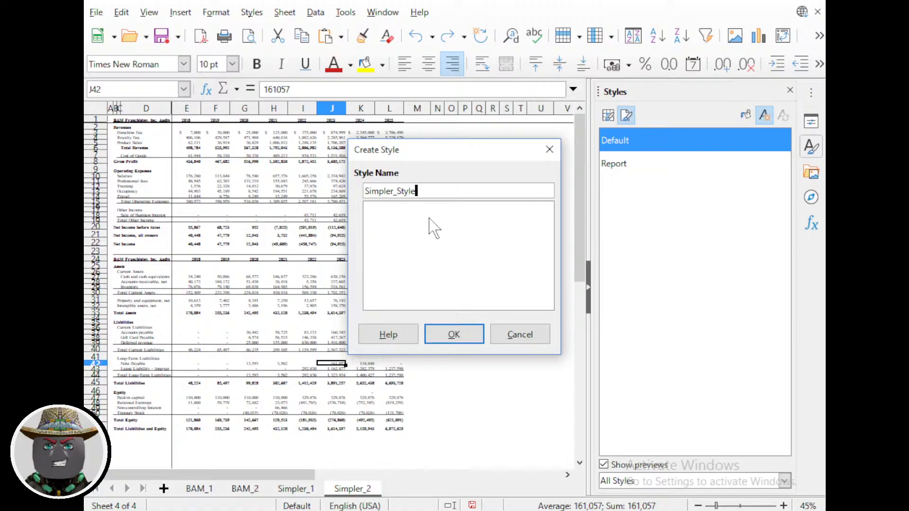
pyautogui.press('Return')
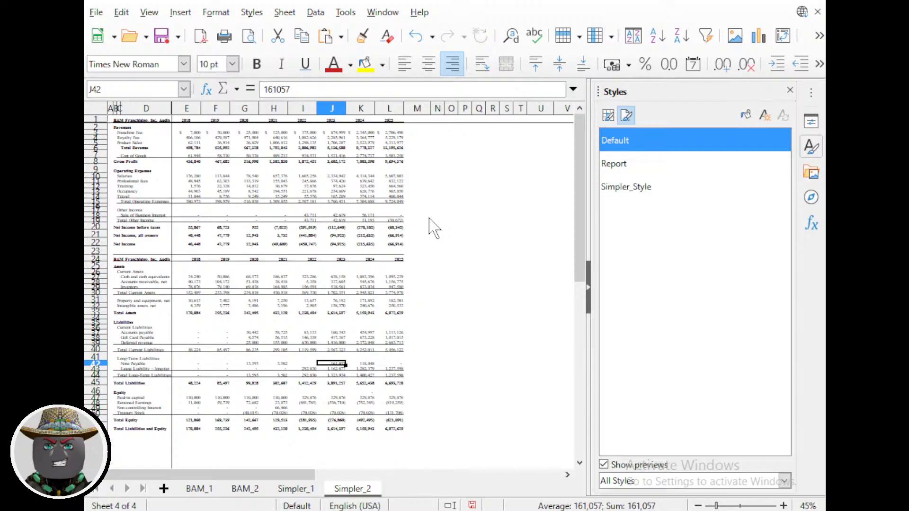
pyautogui.doubleClick(625, 191)
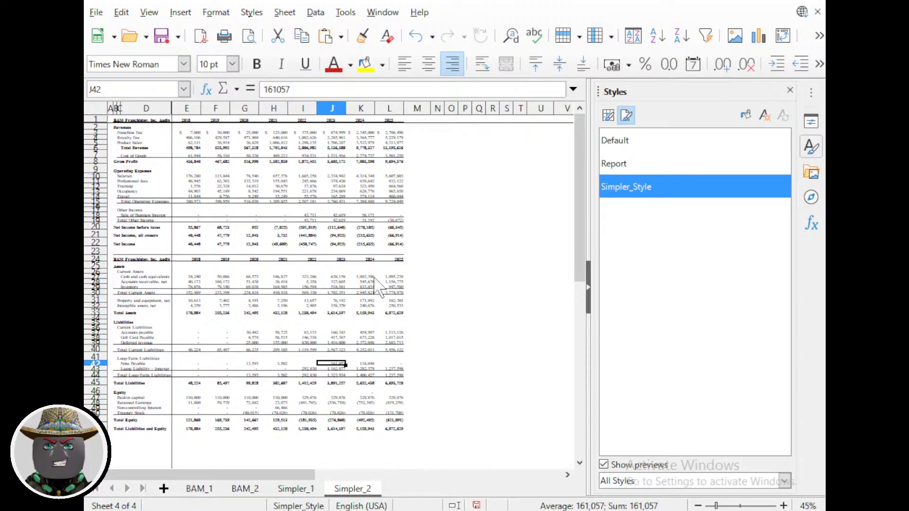
pyautogui.click(245, 489)
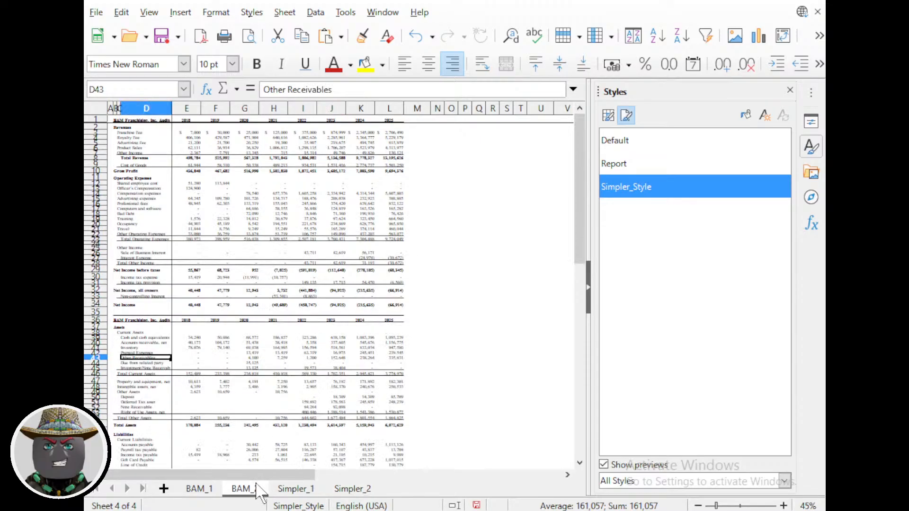
pyautogui.click(338, 490)
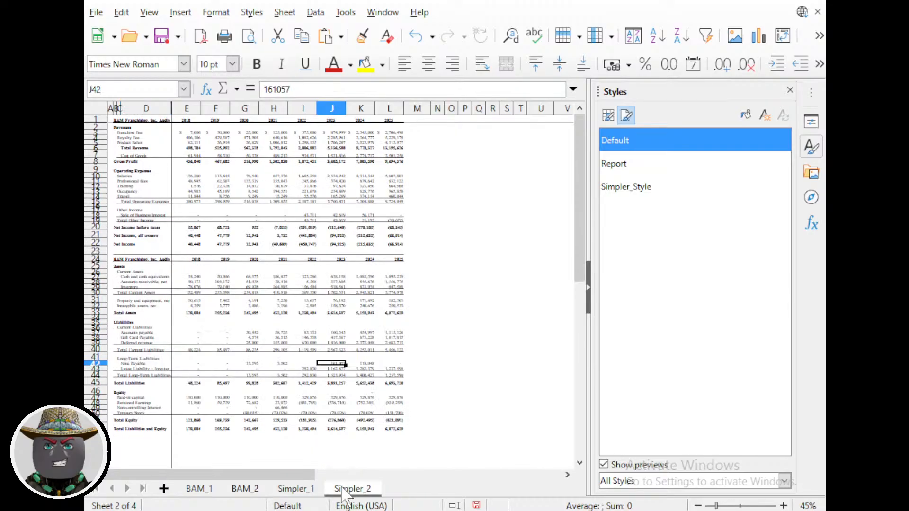
# Set the center footer text of Simpler_Style to "BAM Franchising 2018-2025 Audited Financials – Simpler_2".
pyautogui.rightClick(640, 190)
pyautogui.click(670, 209)
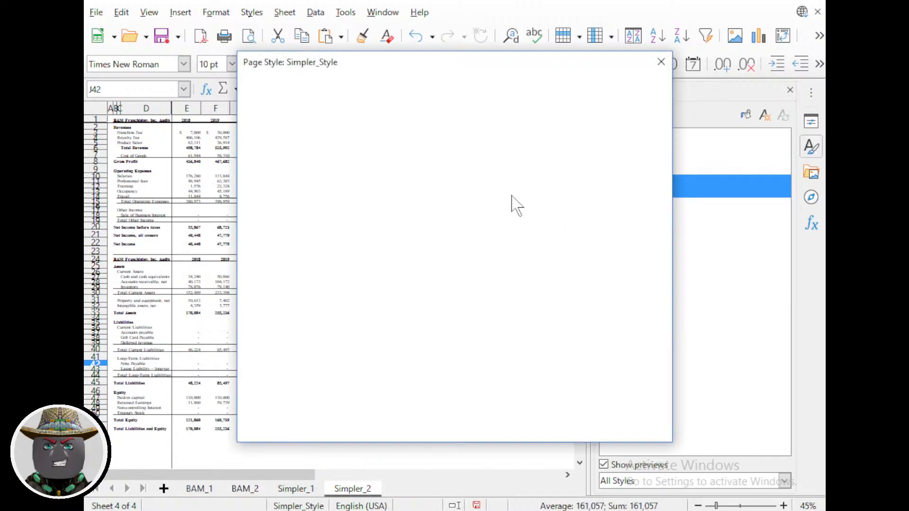
pyautogui.moveTo(427, 66); pyautogui.dragTo(565, 31)
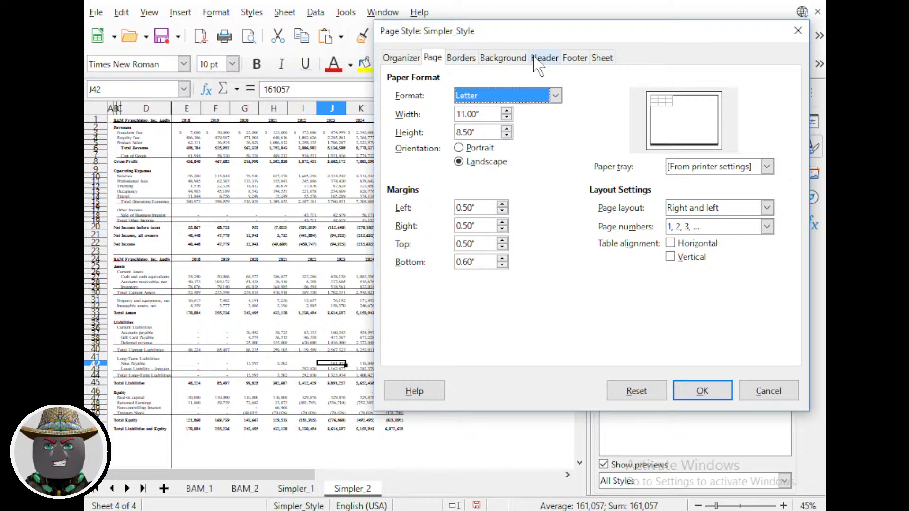
pyautogui.click(575, 58)
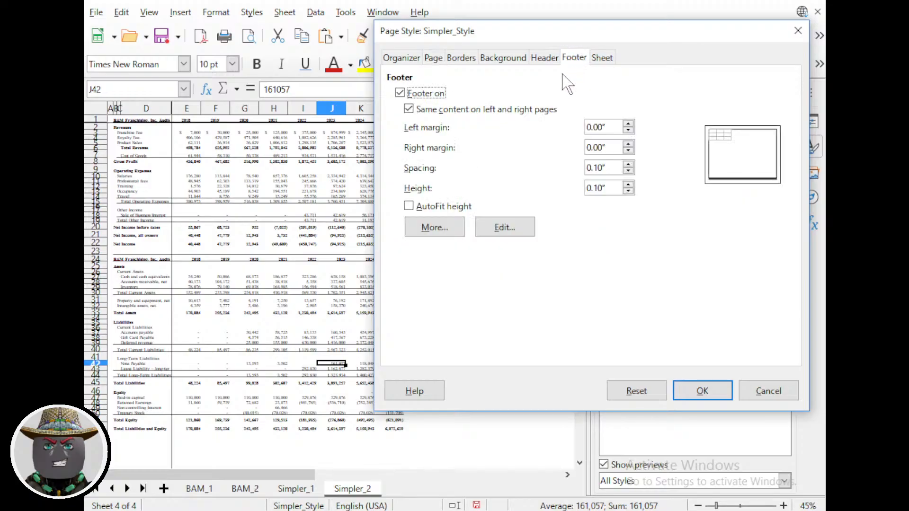
pyautogui.click(513, 239)
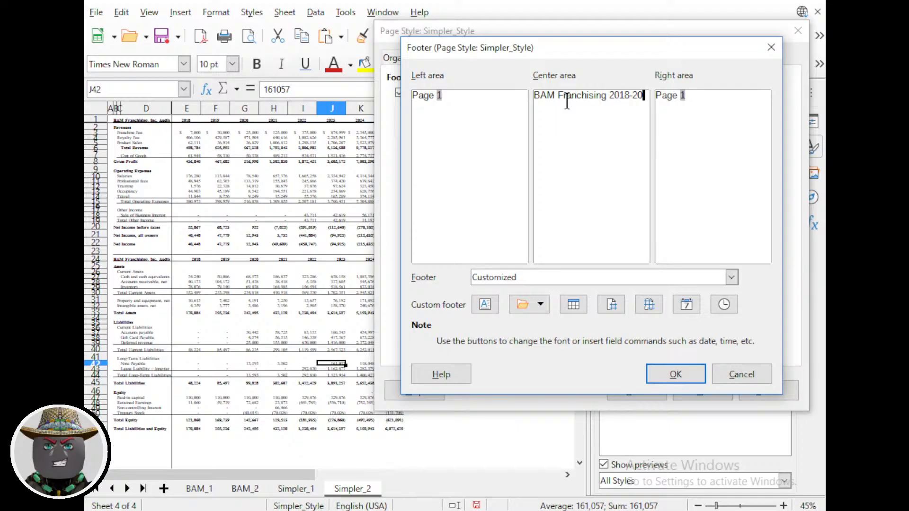
pyautogui.write('25')
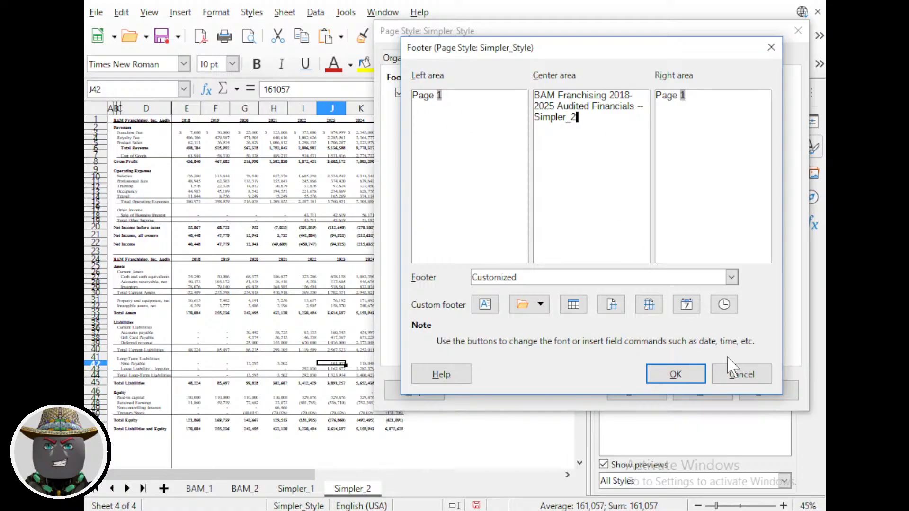
pyautogui.click(676, 375)
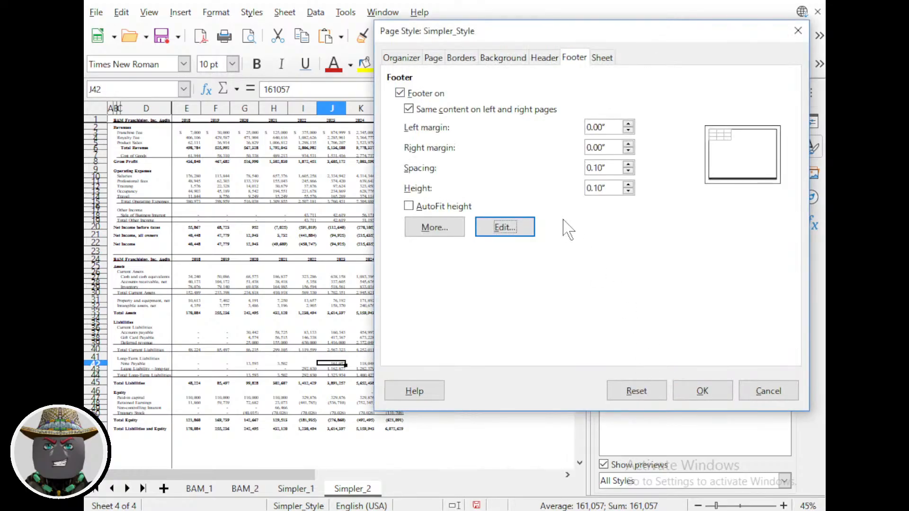
# Set the print scaling factor of Simpler_Style to 100%, review its paper and margin settings, and apply the changes.
pyautogui.click(602, 57)
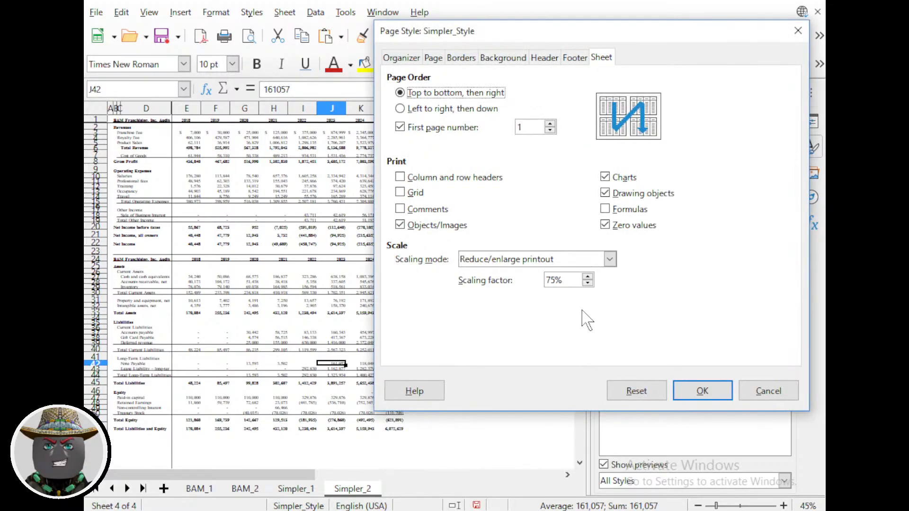
pyautogui.moveTo(569, 280); pyautogui.dragTo(555, 284)
pyautogui.write('100')
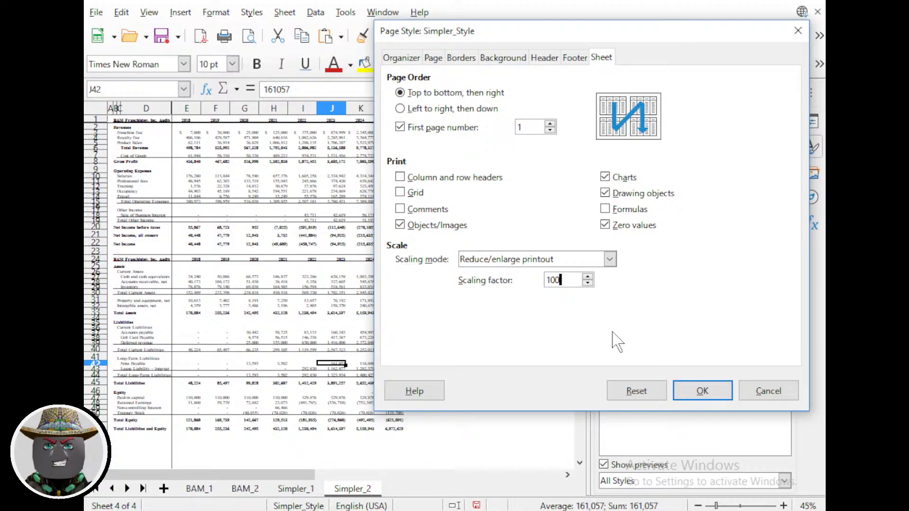
pyautogui.press('Tab')
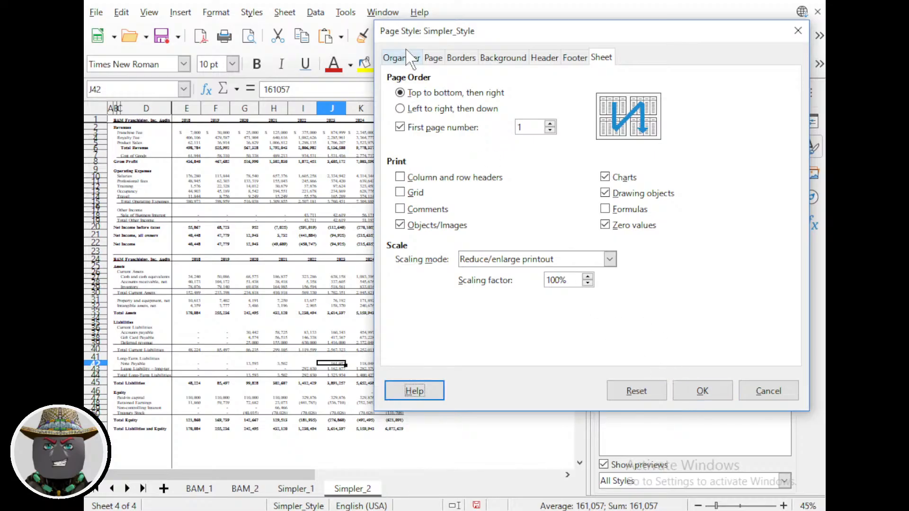
pyautogui.click(431, 58)
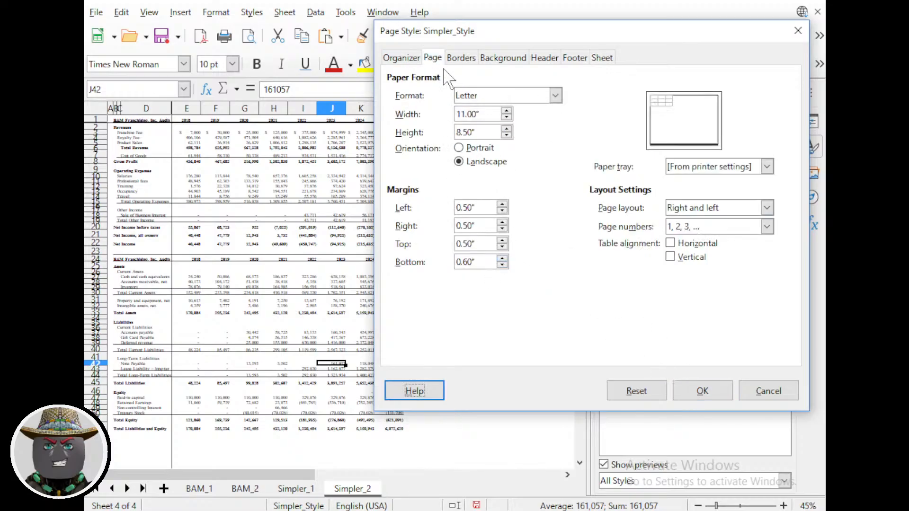
pyautogui.click(703, 391)
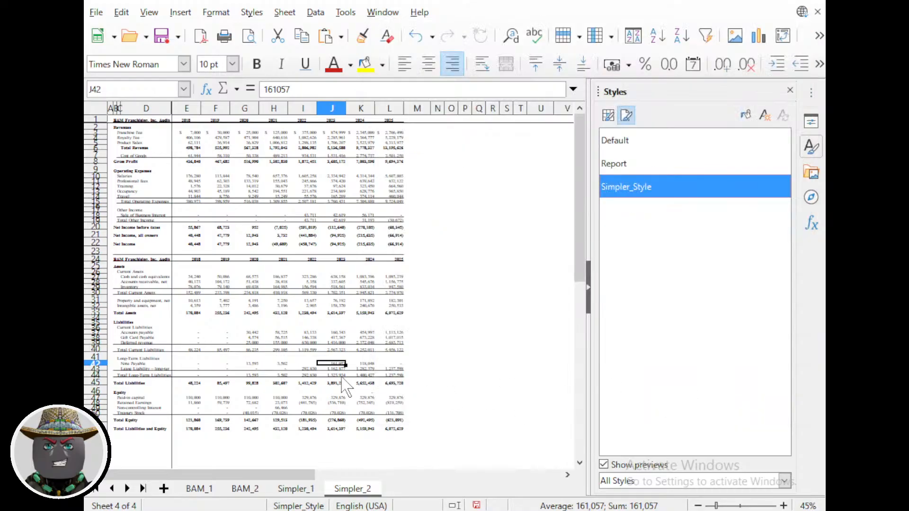
# Examine the page layout and footer of Simpler_2 in the print dialog and the full print preview.
pyautogui.hotkey('ctrl', 'p')
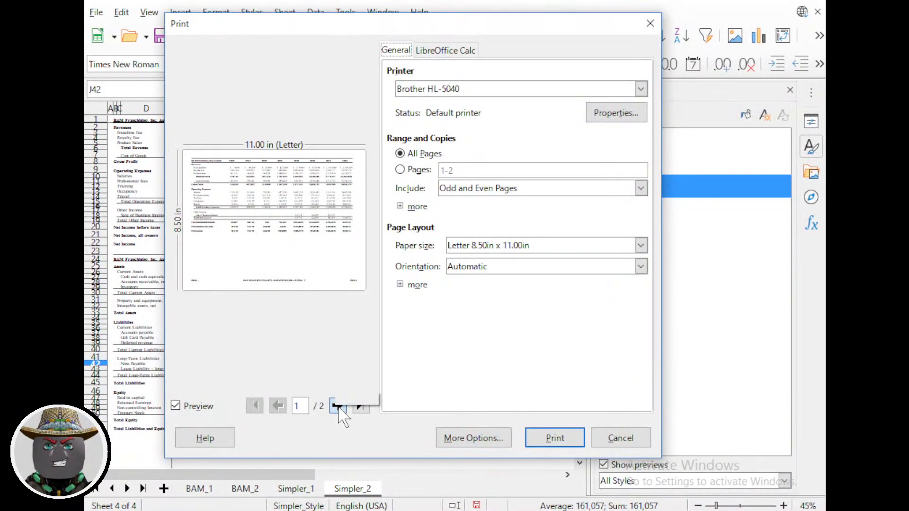
pyautogui.click(337, 406)
pyautogui.click(278, 406)
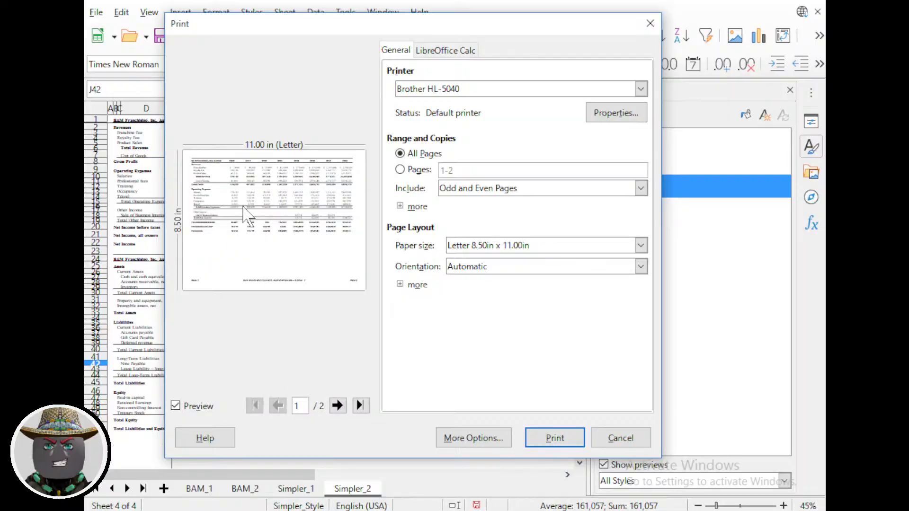
pyautogui.press('Escape')
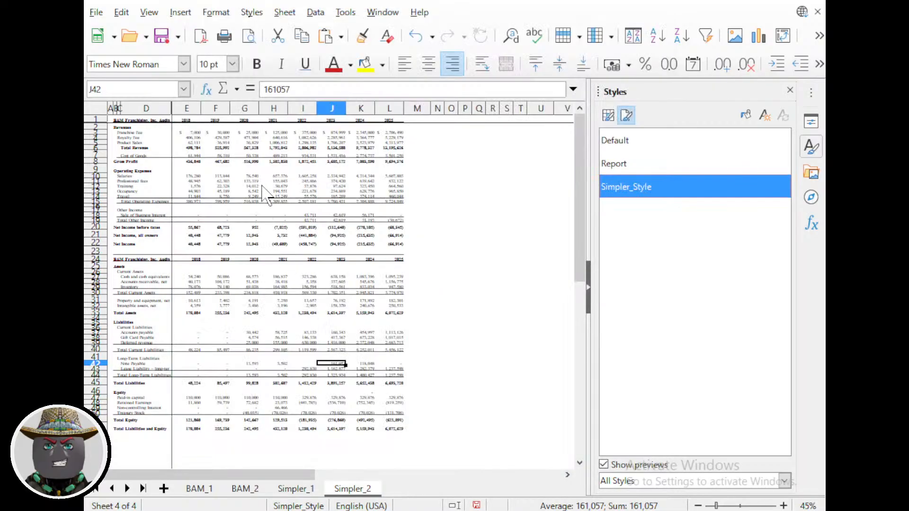
pyautogui.hotkey('ctrl', 'shift', 'o')
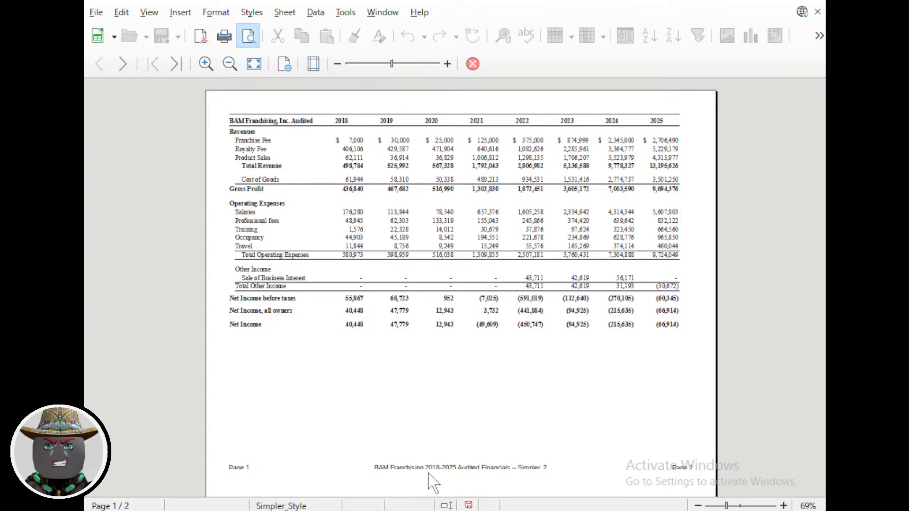
pyautogui.scroll(-3, 428, 479)
pyautogui.scroll(3, 427, 479)
pyautogui.click(472, 64)
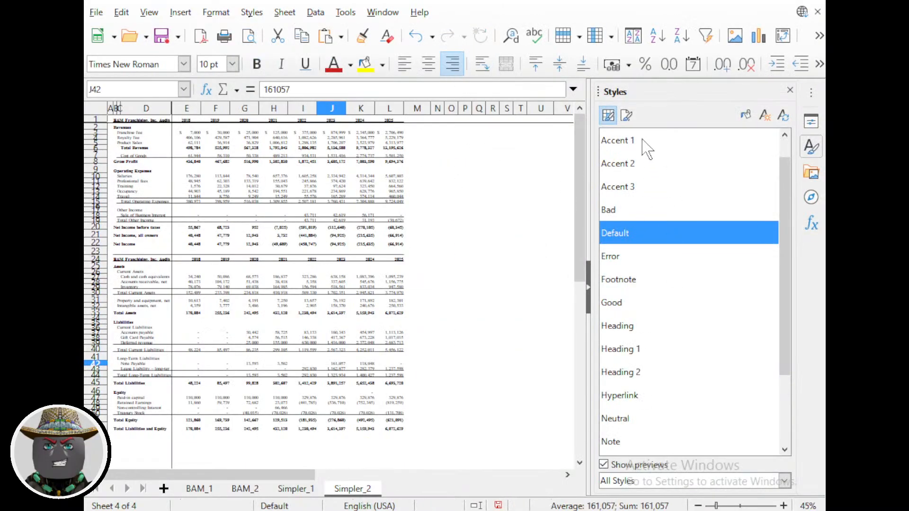
# Reopen the Simpler_Style page style settings and enable AutoFit height for the footer.
pyautogui.click(626, 115)
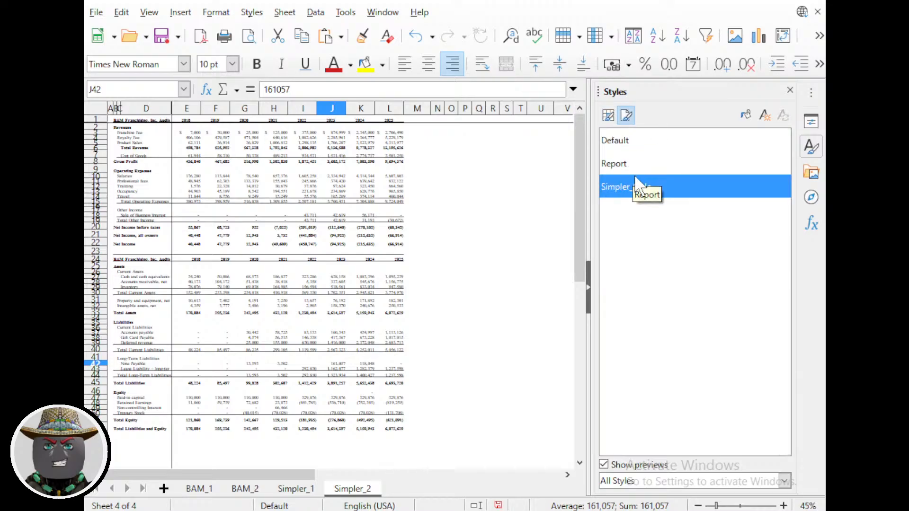
pyautogui.click(658, 209)
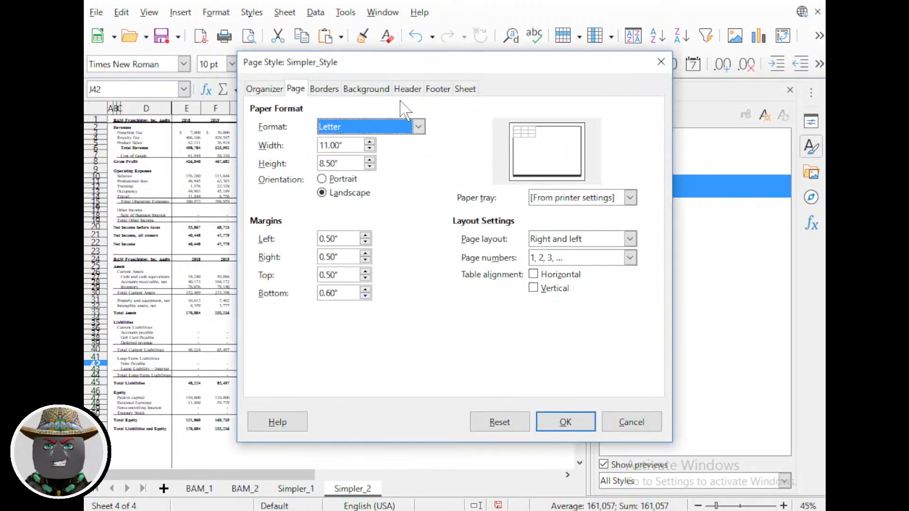
pyautogui.click(432, 90)
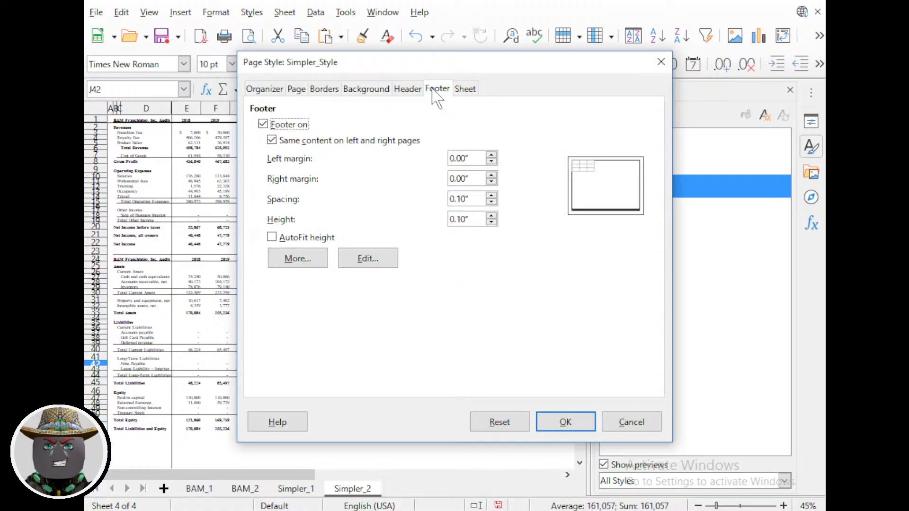
pyautogui.click(272, 237)
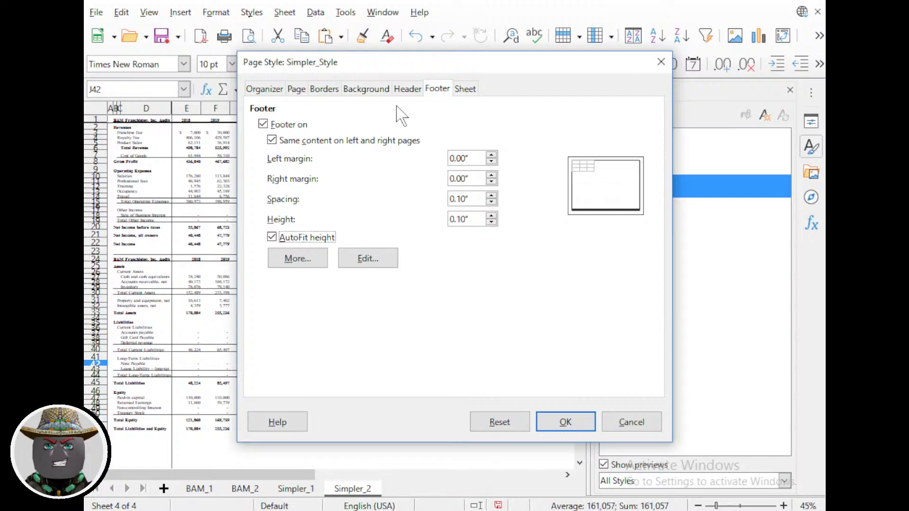
# Reduce the bottom page margin of Simpler_Style to 0.48" and apply the page style changes.
pyautogui.click(325, 90)
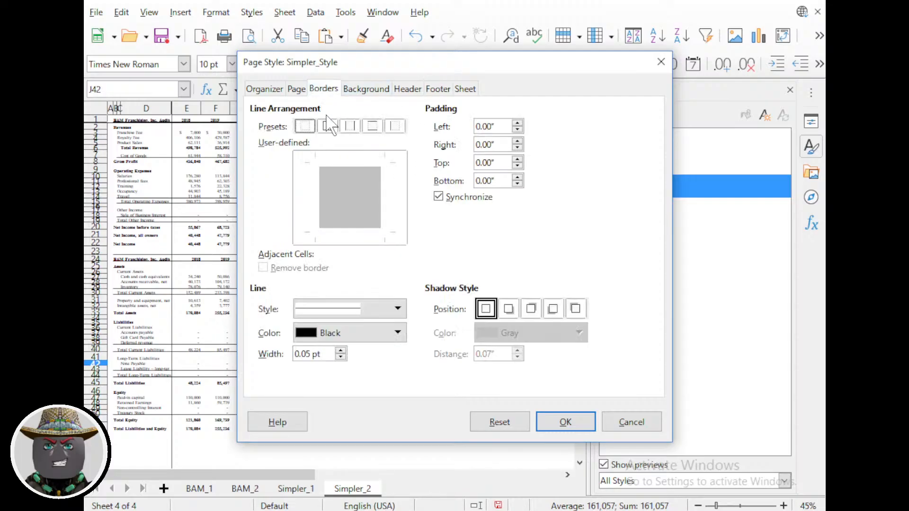
pyautogui.click(296, 89)
pyautogui.click(365, 296)
pyautogui.click(365, 296)
pyautogui.click(365, 296)
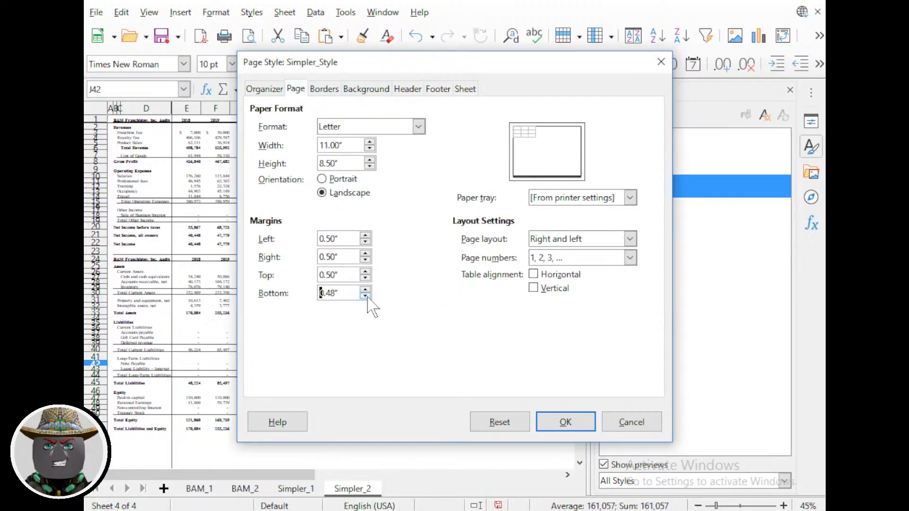
pyautogui.click(565, 422)
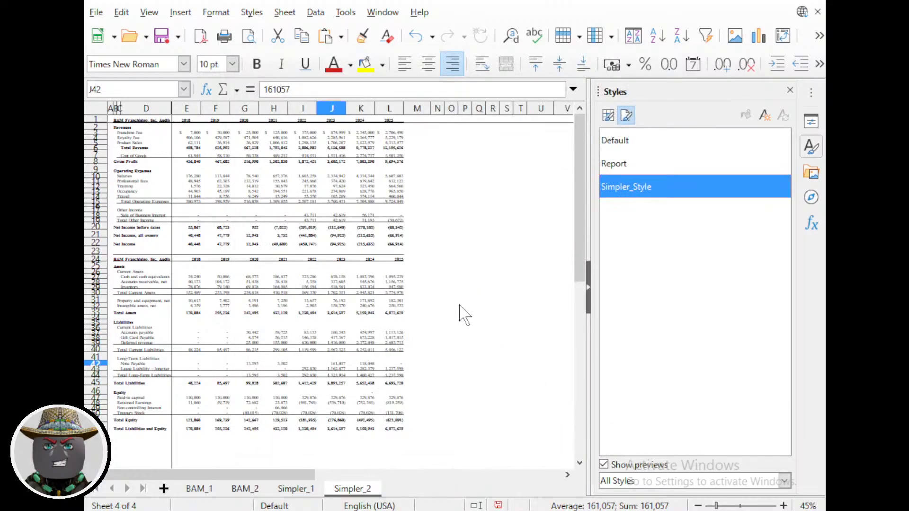
# Compare the income statement and balance sheet pages in the print preview, checking their layout and footers.
pyautogui.hotkey('ctrl', 'shift', 'o')
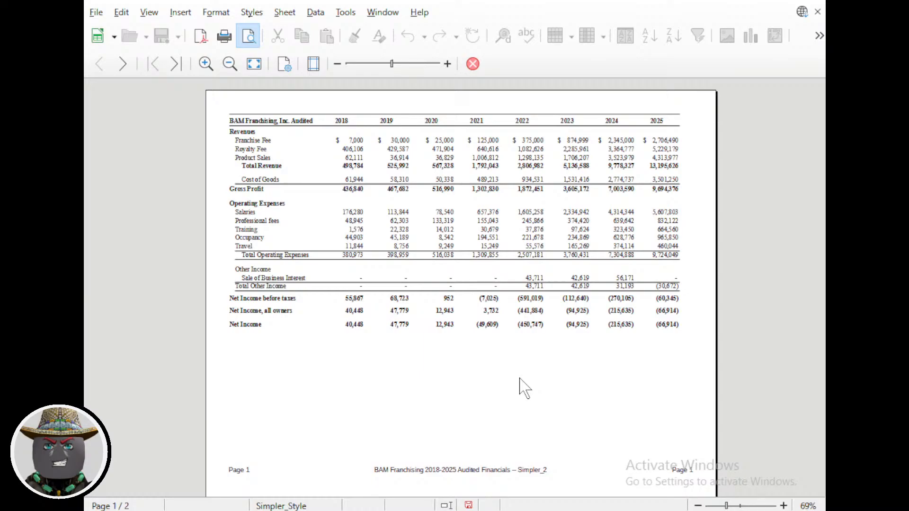
pyautogui.scroll(-1, 531, 389)
pyautogui.scroll(1, 528, 378)
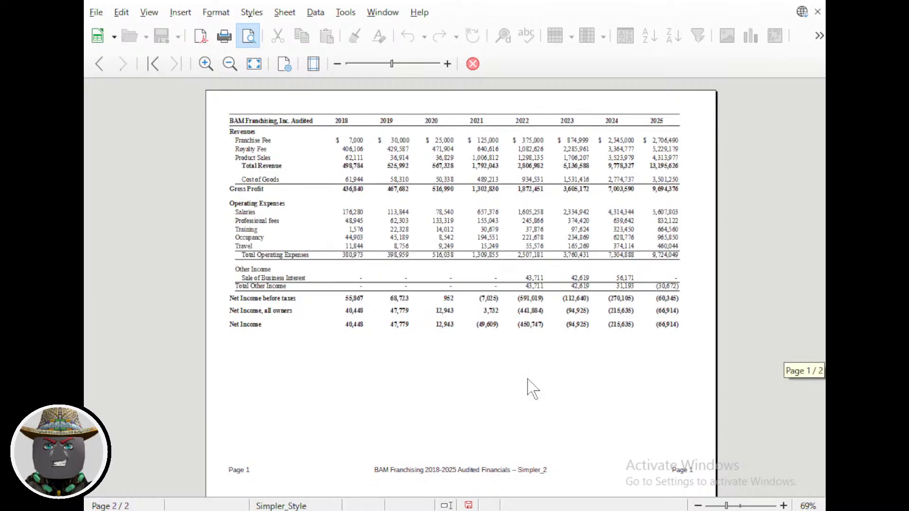
pyautogui.scroll(-1, 528, 378)
pyautogui.scroll(1, 527, 378)
pyautogui.scroll(-1, 528, 379)
pyautogui.scroll(1, 527, 379)
pyautogui.scroll(-1, 528, 379)
pyautogui.scroll(1, 528, 380)
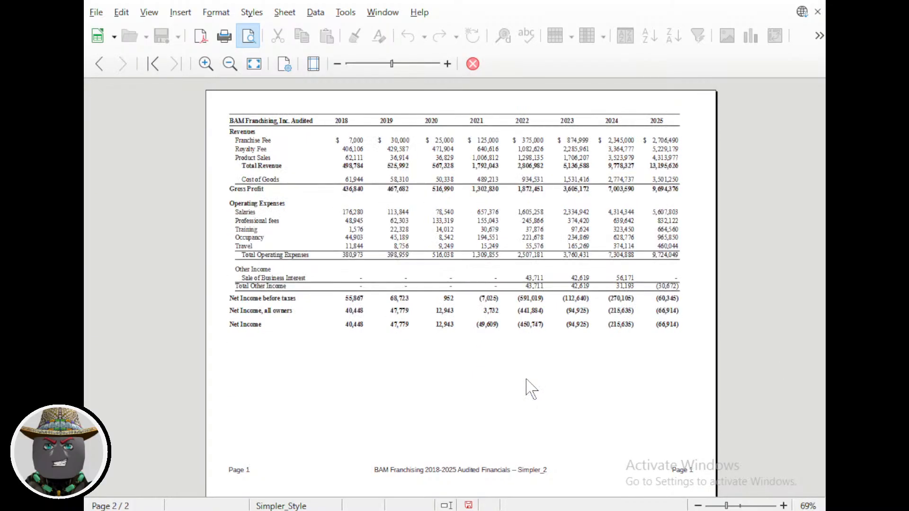
pyautogui.scroll(-1, 528, 380)
pyautogui.scroll(1, 526, 380)
pyautogui.scroll(-1, 526, 380)
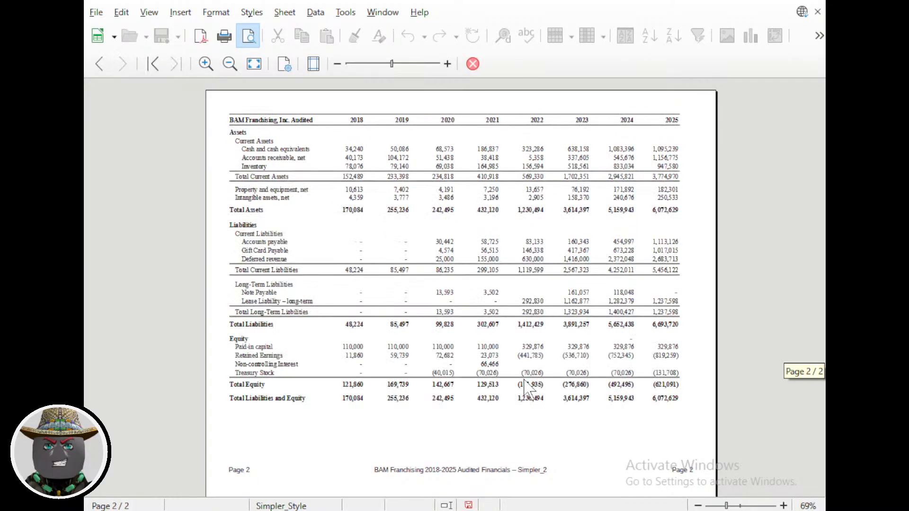
# Examine whole pages of the income statement and balance sheet at a reduced preview zoom, and close the preview.
pyautogui.keyDown('ctrl'); pyautogui.scroll(-1, 521, 379); pyautogui.keyUp('ctrl')
pyautogui.scroll(1, 519, 379)
pyautogui.scroll(-1, 519, 378)
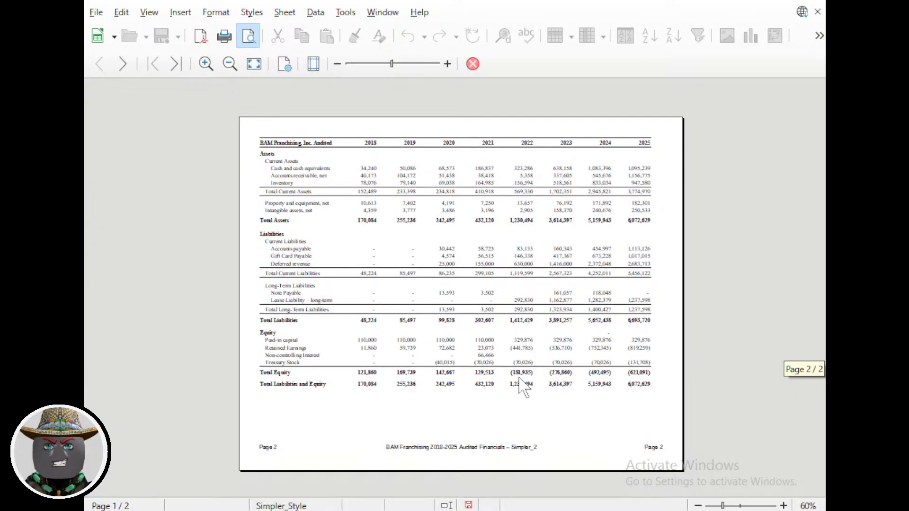
pyautogui.scroll(1, 520, 378)
pyautogui.scroll(-1, 519, 378)
pyautogui.scroll(1, 525, 387)
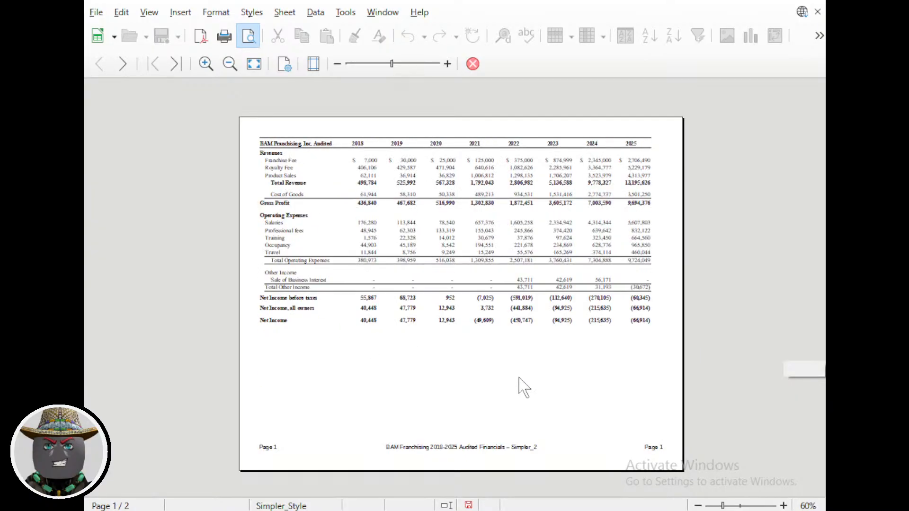
pyautogui.scroll(-1, 524, 387)
pyautogui.scroll(1, 521, 381)
pyautogui.scroll(-1, 521, 381)
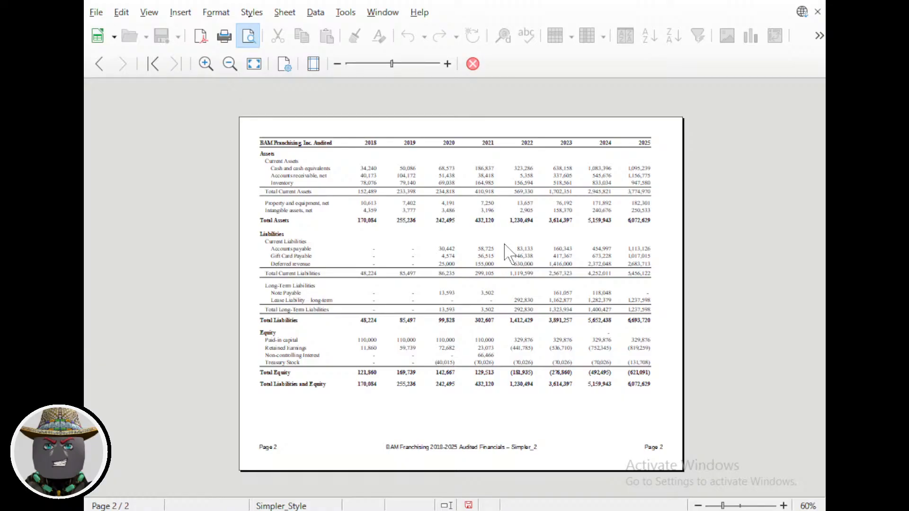
pyautogui.press('Escape')
pyautogui.rightClick(624, 243)
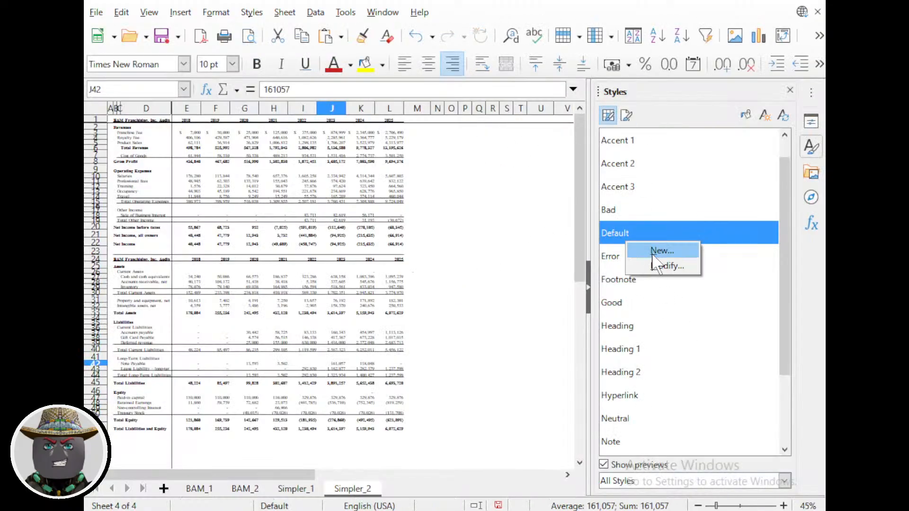
pyautogui.click(655, 266)
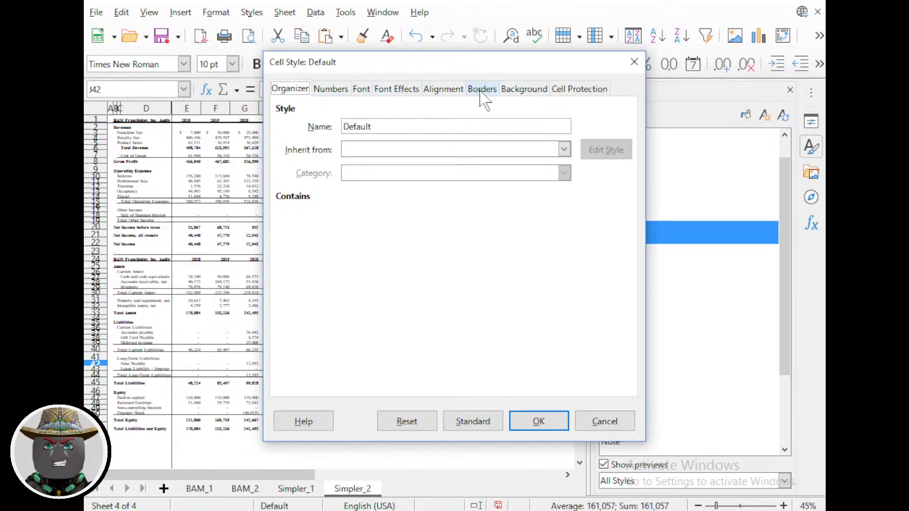
pyautogui.press('Escape')
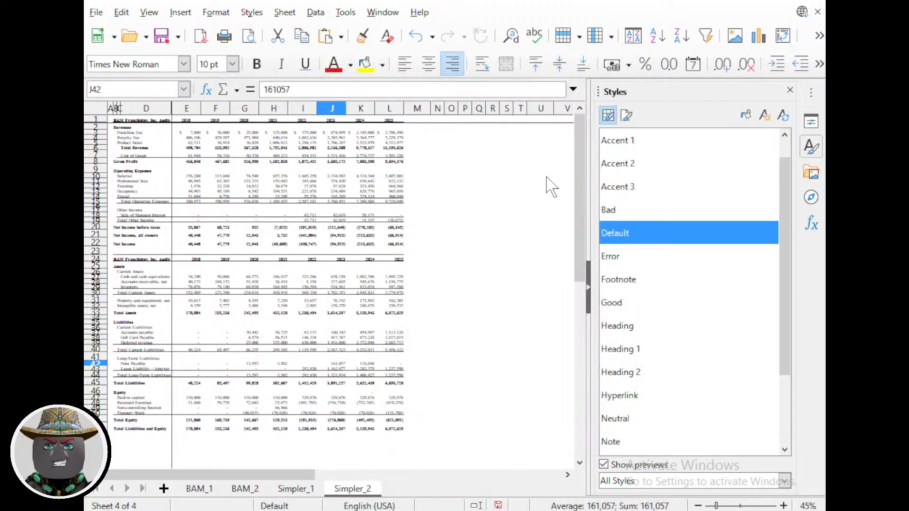
# Reopen the Simpler_Style page style settings, enable the header and set its spacing to 0.10".
pyautogui.click(626, 115)
pyautogui.rightClick(624, 187)
pyautogui.click(662, 206)
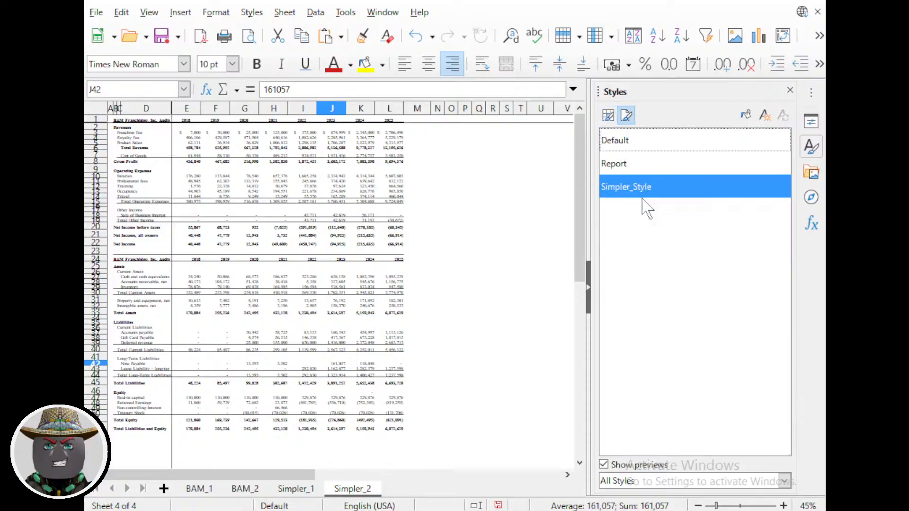
pyautogui.click(415, 94)
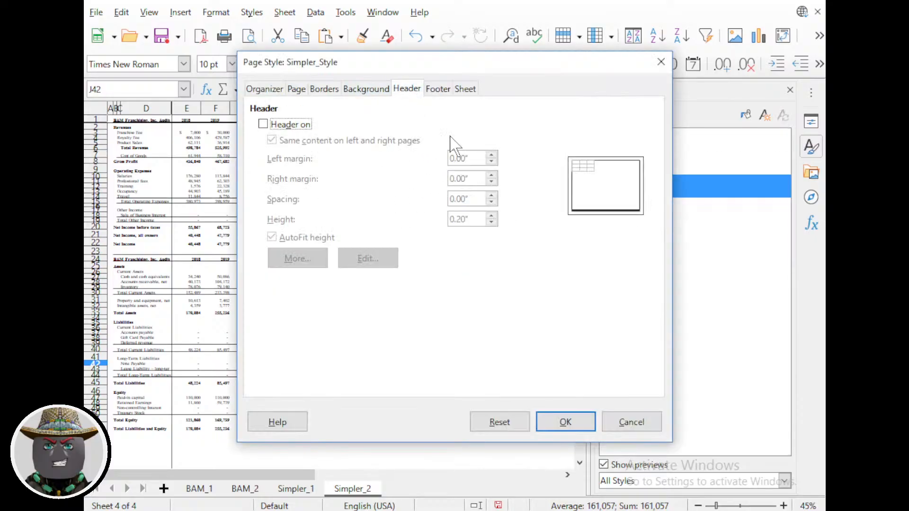
pyautogui.click(434, 93)
pyautogui.click(410, 95)
pyautogui.click(263, 125)
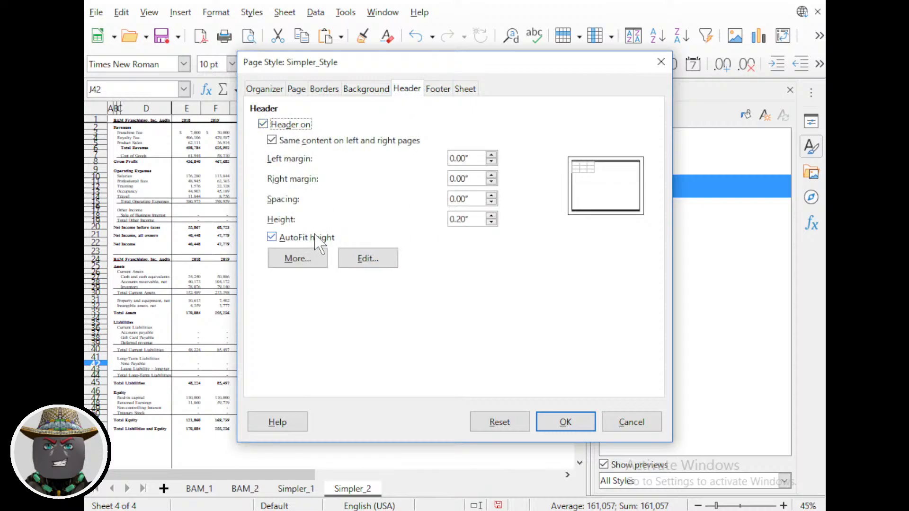
pyautogui.click(491, 195)
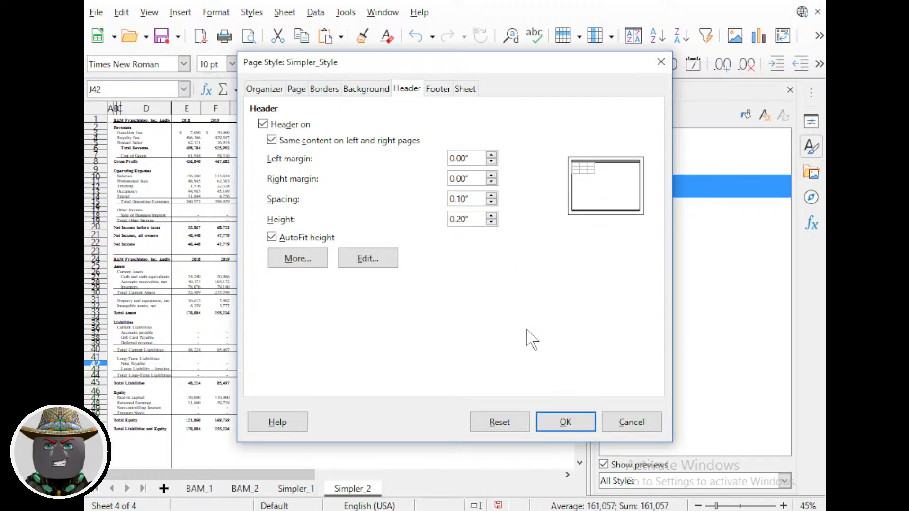
# Replace the header's center text with "BAM Franchising Simpler_2 Financials 2018-2025 Audited" and apply the page style changes.
pyautogui.click(369, 258)
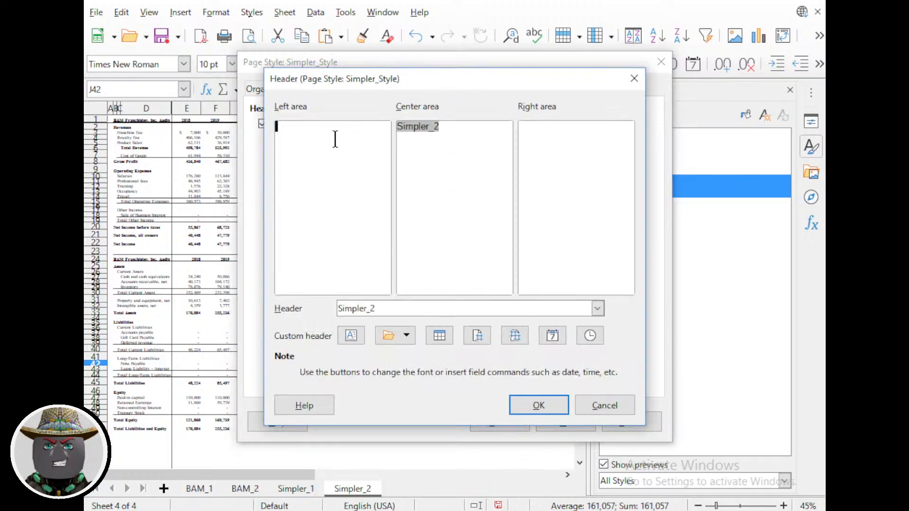
pyautogui.click(442, 128)
pyautogui.hotkey('shift', 'Home')
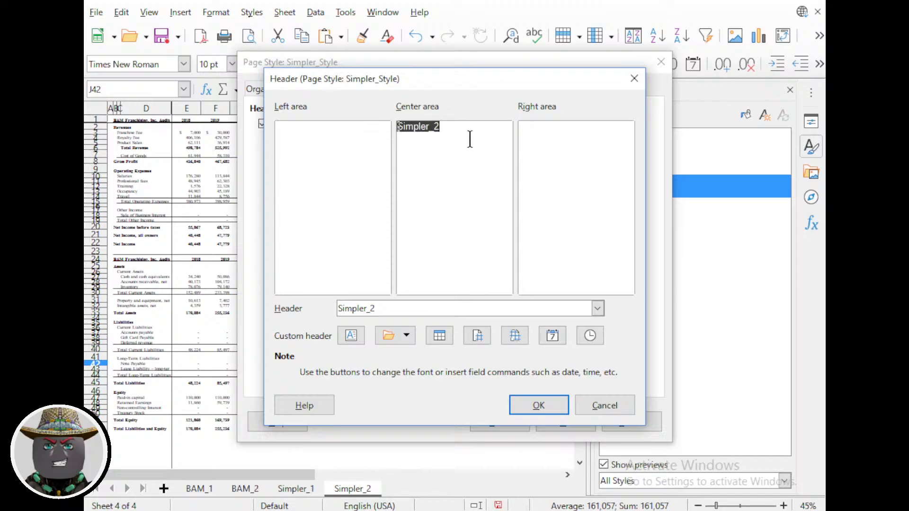
pyautogui.write('BAM Fr')
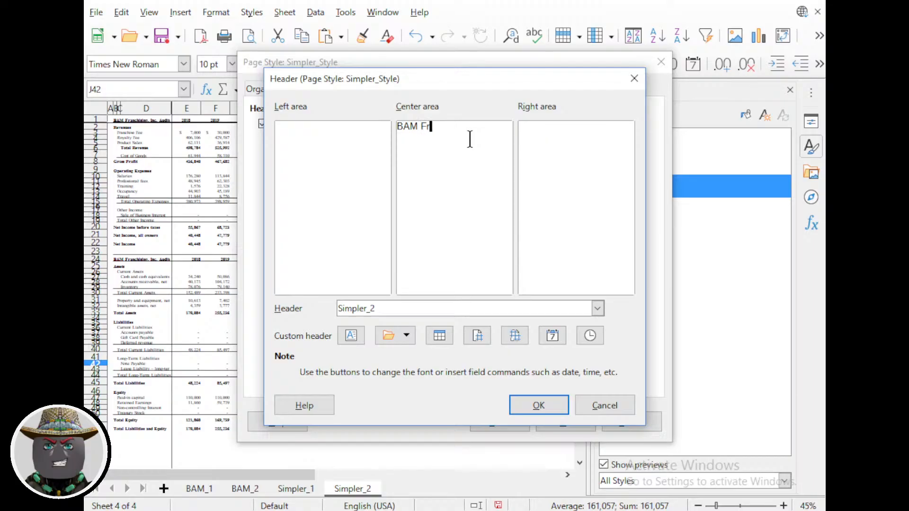
pyautogui.write('anchising Simpler_2')
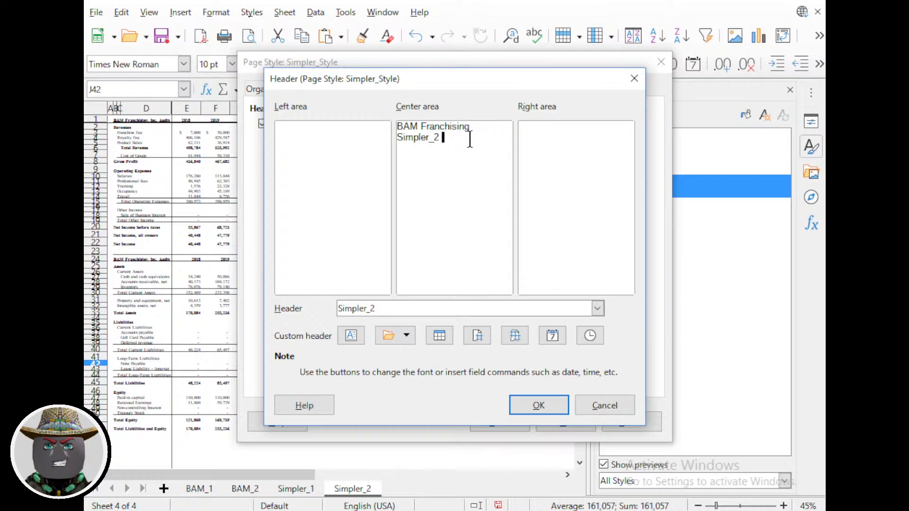
pyautogui.write(' Financials 2018-2025')
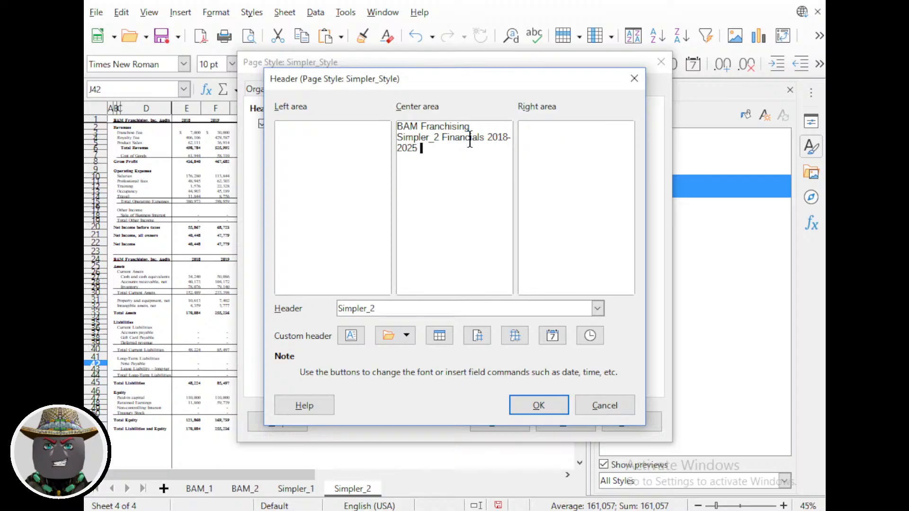
pyautogui.write(' Audited')
pyautogui.click(544, 407)
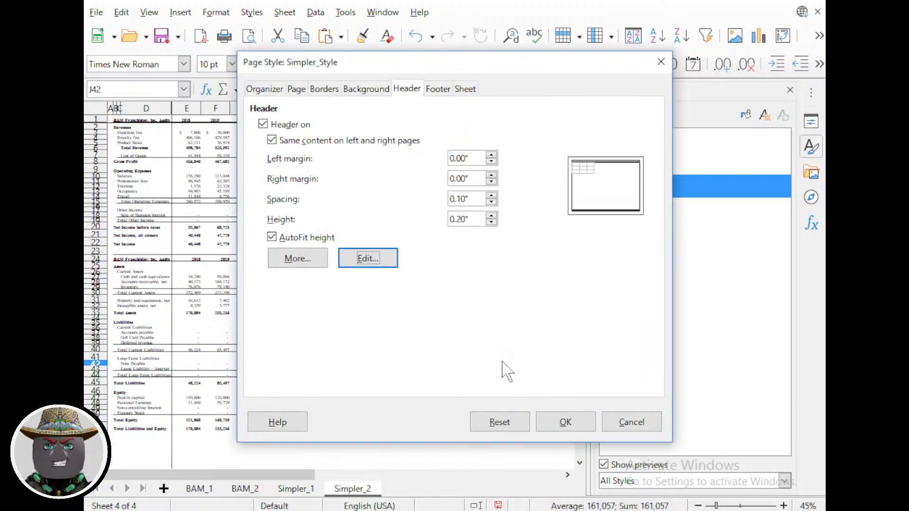
pyautogui.click(564, 421)
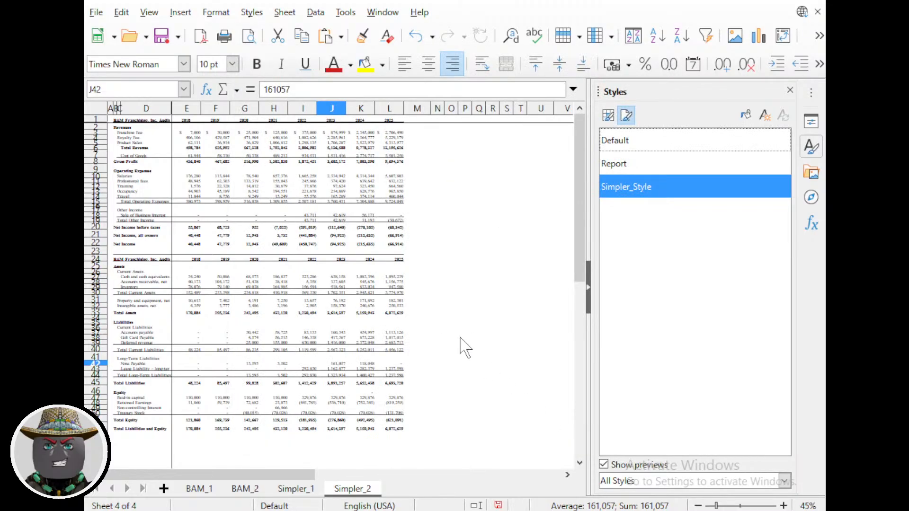
# Examine the new header on both pages of Simpler_2 in the print preview and close it.
pyautogui.hotkey('ctrl', 'shift', 'o')
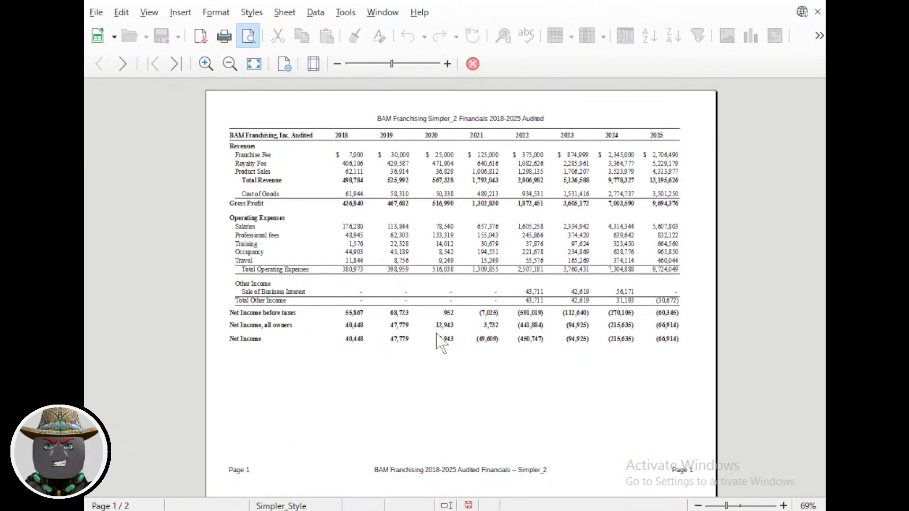
pyautogui.scroll(-2, 441, 341)
pyautogui.scroll(2, 441, 345)
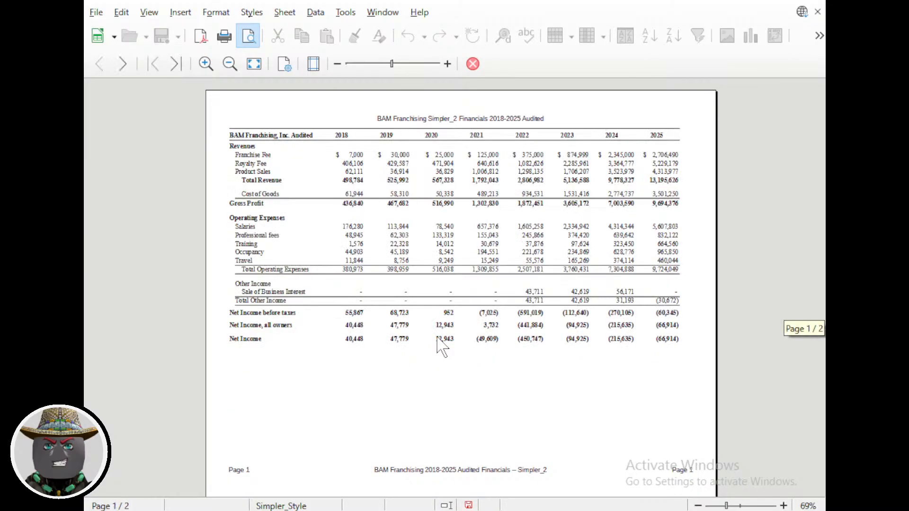
pyautogui.scroll(-1, 441, 346)
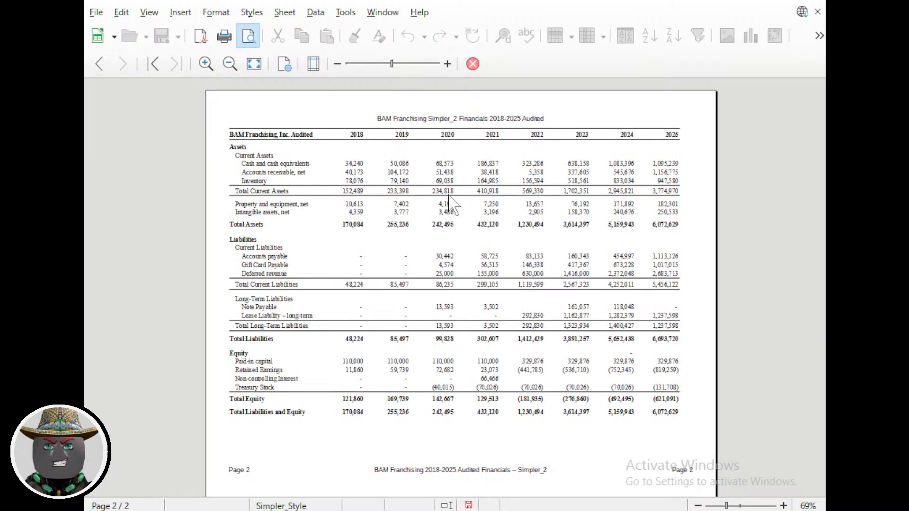
pyautogui.click(472, 64)
# Increase the header spacing of the Simpler_Style page style to 0.40" and apply the change.
pyautogui.click(626, 115)
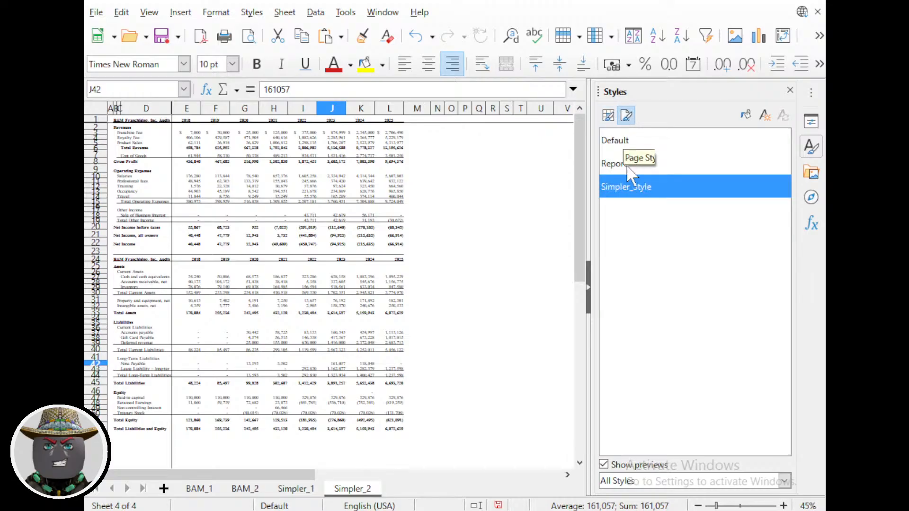
pyautogui.rightClick(633, 192)
pyautogui.click(660, 212)
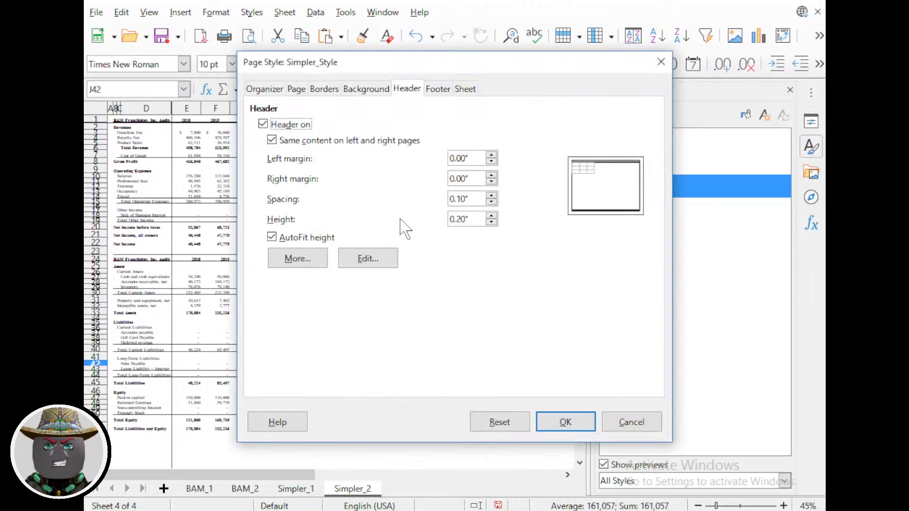
pyautogui.click(491, 196)
pyautogui.click(491, 196)
pyautogui.click(491, 195)
pyautogui.click(492, 196)
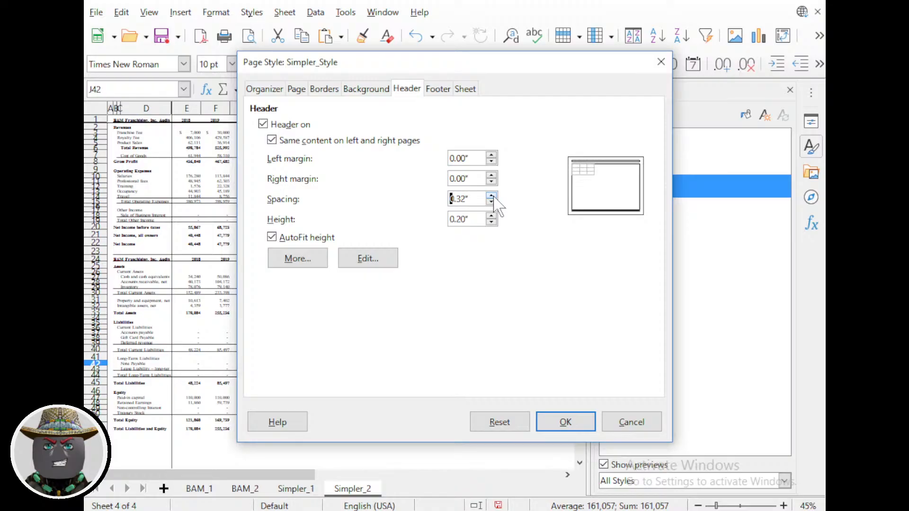
pyautogui.click(492, 195)
pyautogui.click(491, 195)
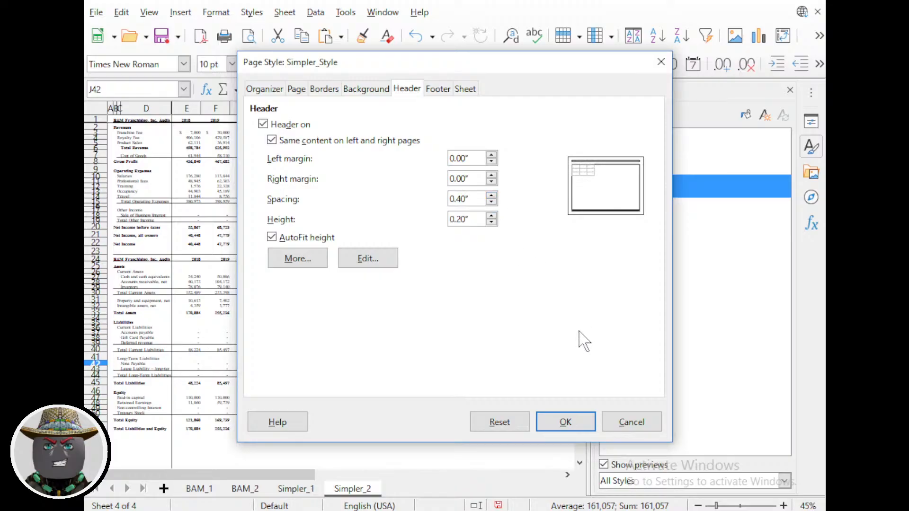
pyautogui.click(566, 423)
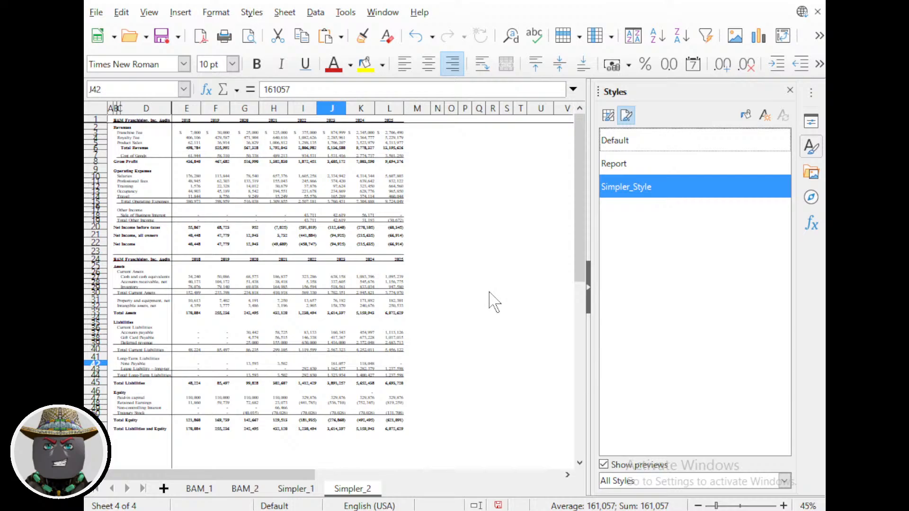
# Check the gap between header and table on both statement pages in the print preview, and close it.
pyautogui.hotkey('ctrl', 'shift', 'o')
pyautogui.scroll(-1, 490, 296)
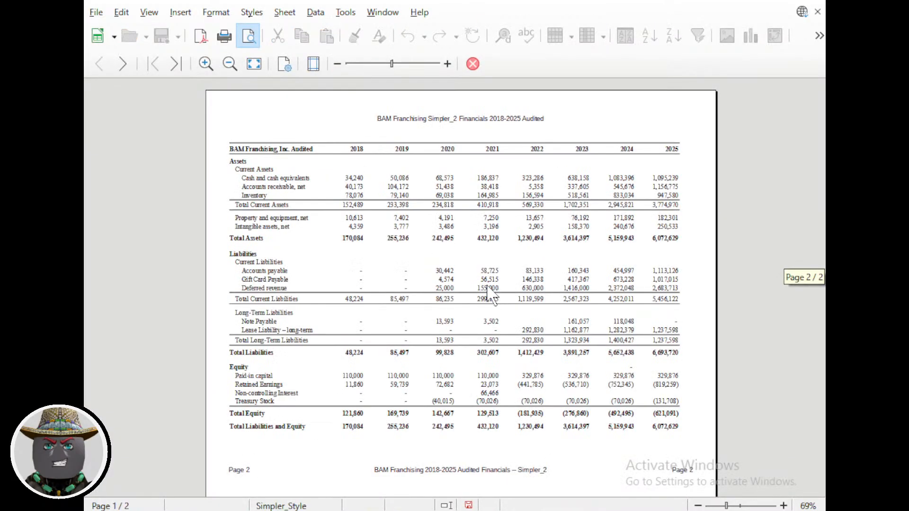
pyautogui.scroll(1, 490, 296)
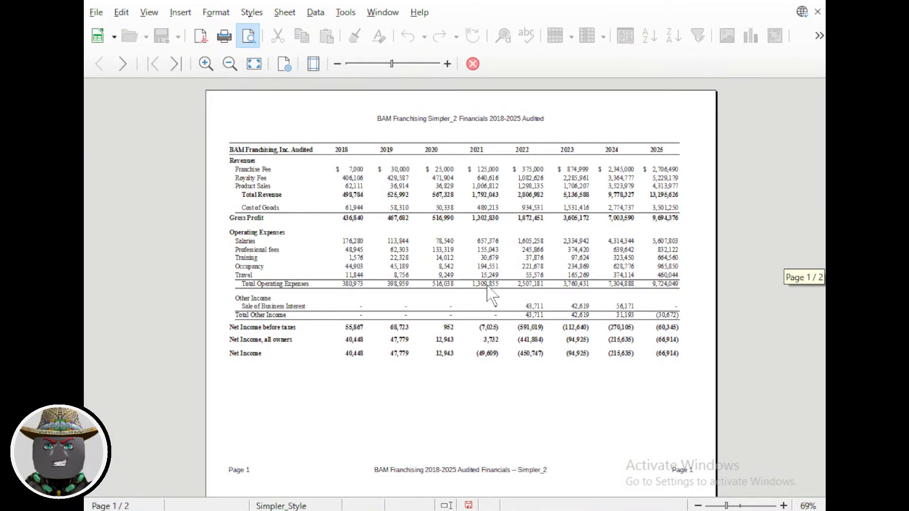
pyautogui.scroll(-1, 490, 296)
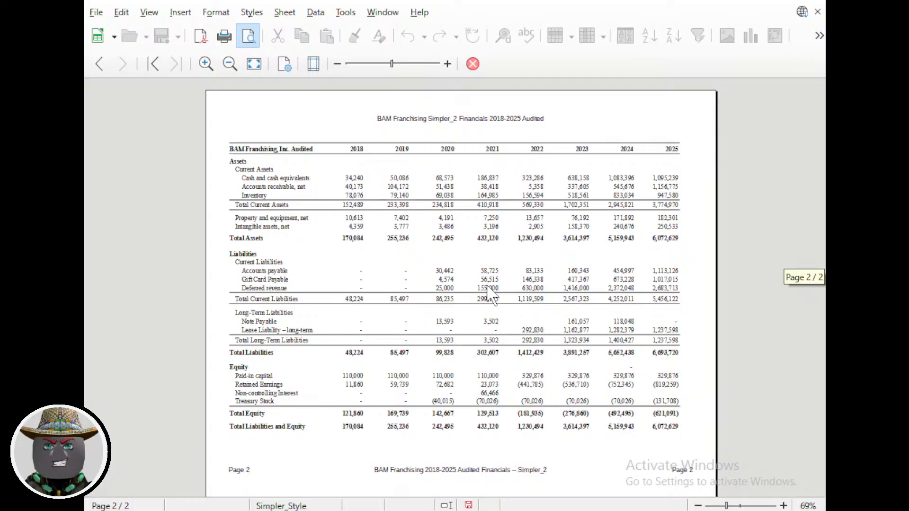
pyautogui.scroll(1, 490, 296)
pyautogui.scroll(-1, 490, 296)
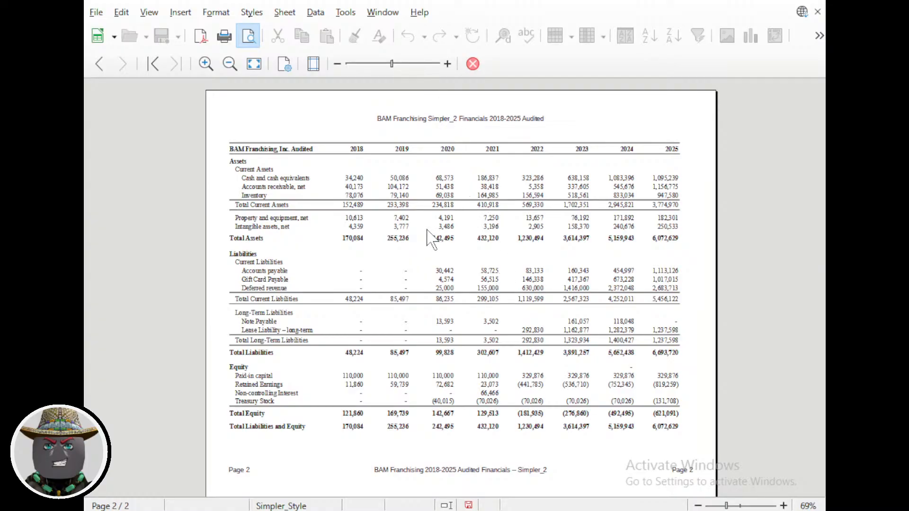
pyautogui.scroll(1, 464, 251)
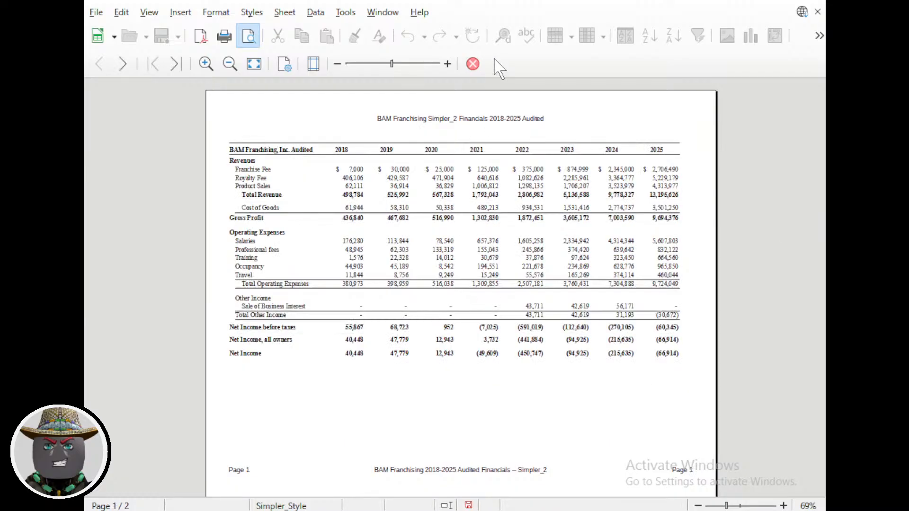
pyautogui.click(472, 63)
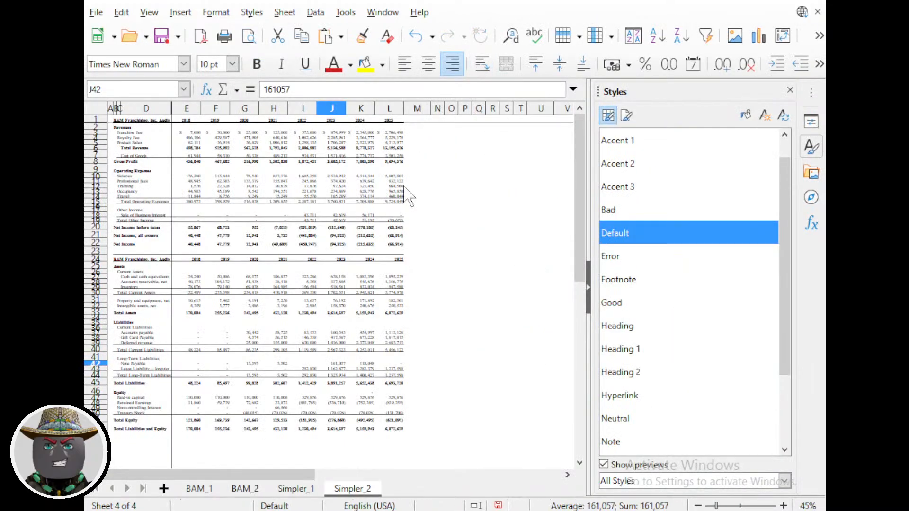
# Open the print dialog for Simpler_2.
pyautogui.hotkey('ctrl', 'p')
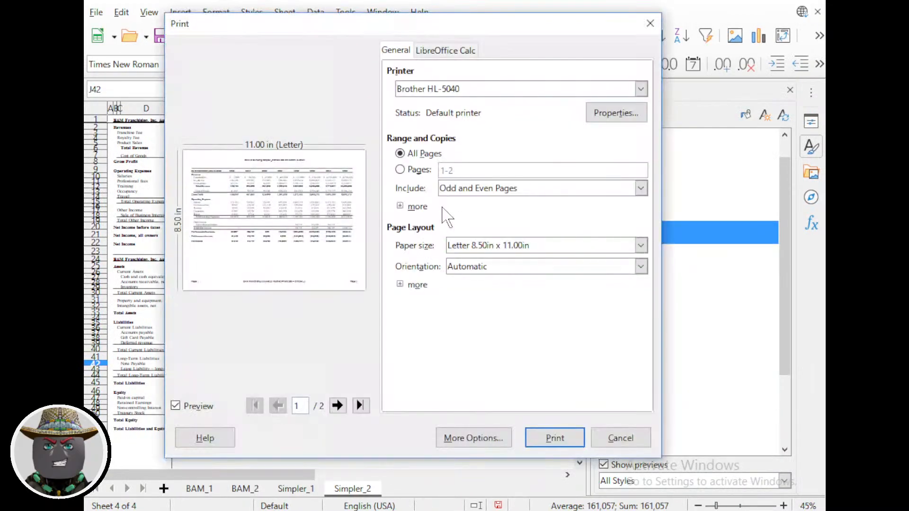
# Print pages 1-2 of the Simpler_2 sheet on the Brother HL-5040.
pyautogui.click(400, 170)
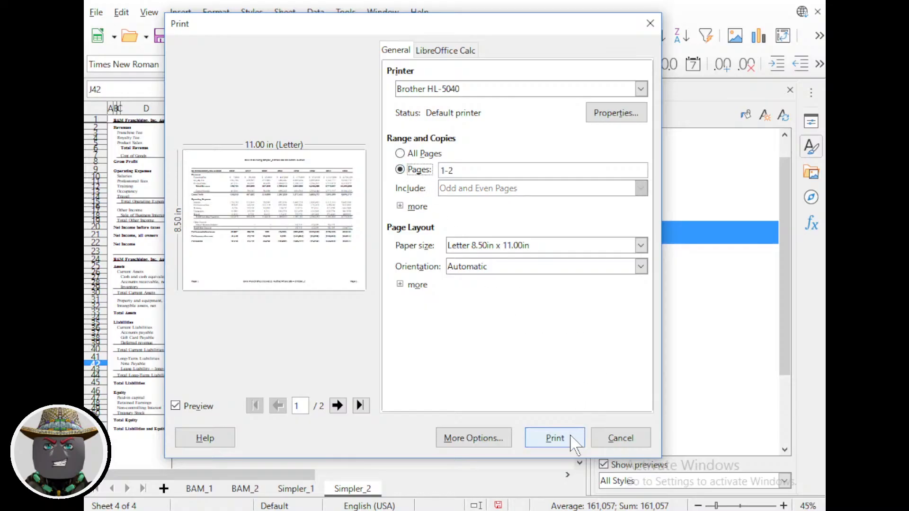
pyautogui.click(555, 438)
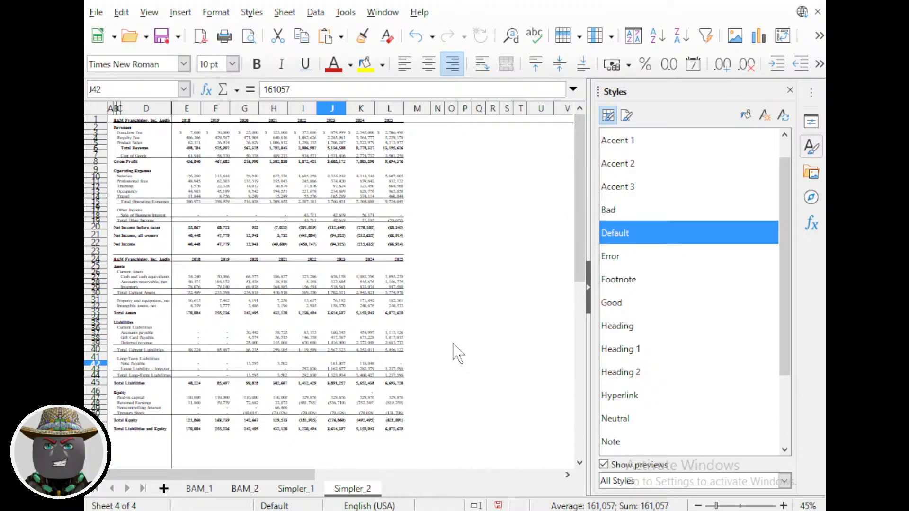
# Copy the Simpler_2 sheet within the current document, placing it before BAM_1 and naming the copy Activities.
pyautogui.scroll(-1, 459, 360)
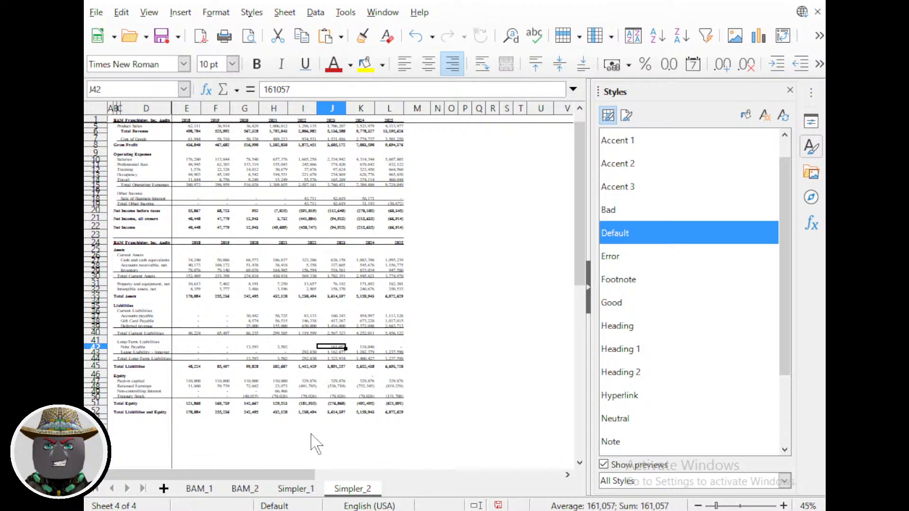
pyautogui.scroll(1, 314, 442)
pyautogui.rightClick(374, 494)
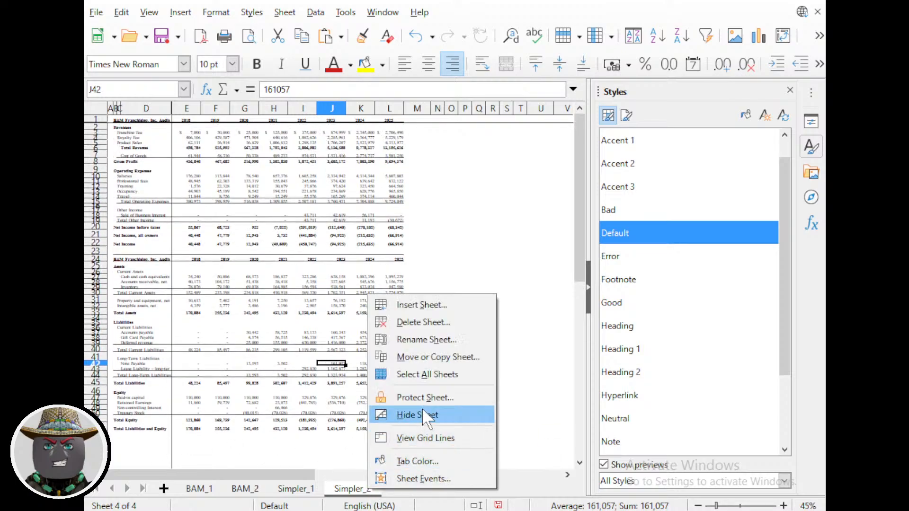
pyautogui.click(414, 358)
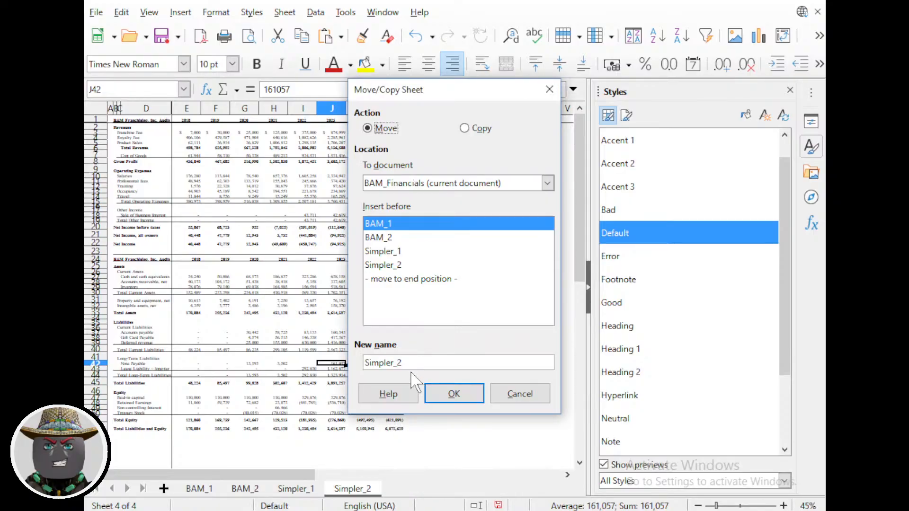
pyautogui.click(465, 127)
pyautogui.doubleClick(420, 361)
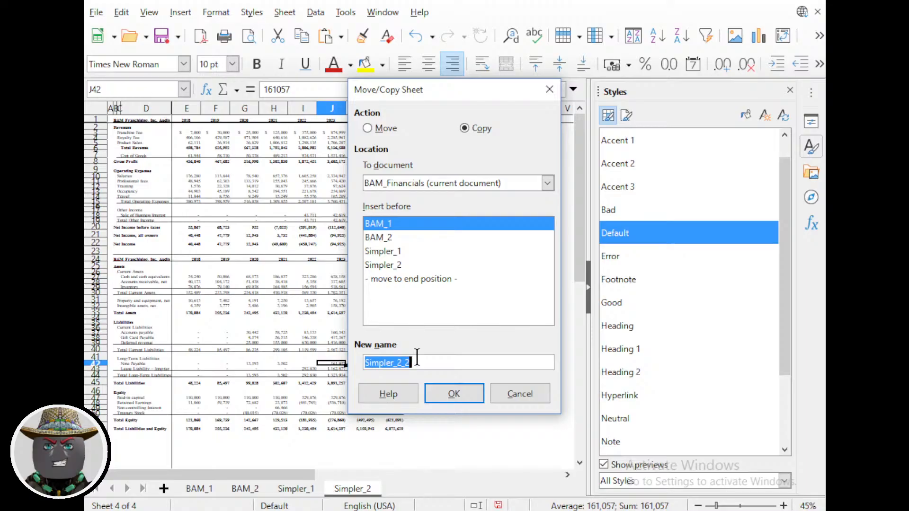
pyautogui.write('Activities')
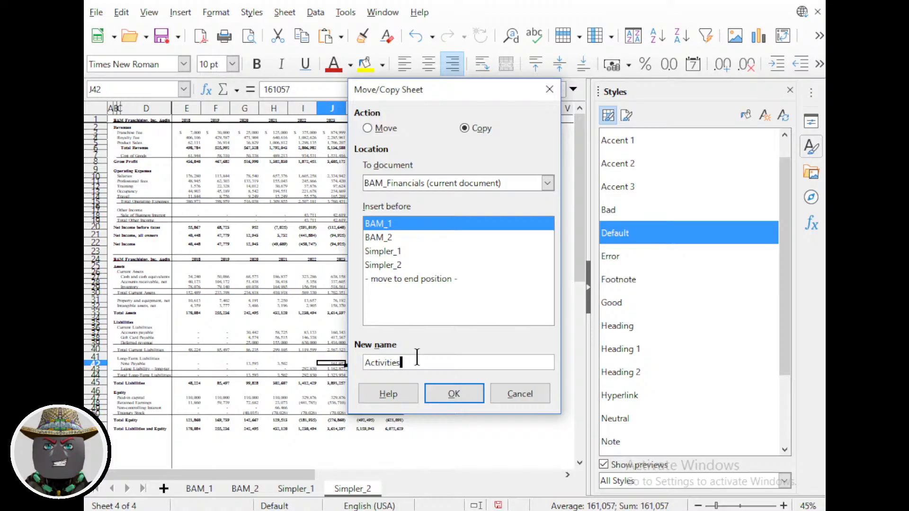
pyautogui.press('Return')
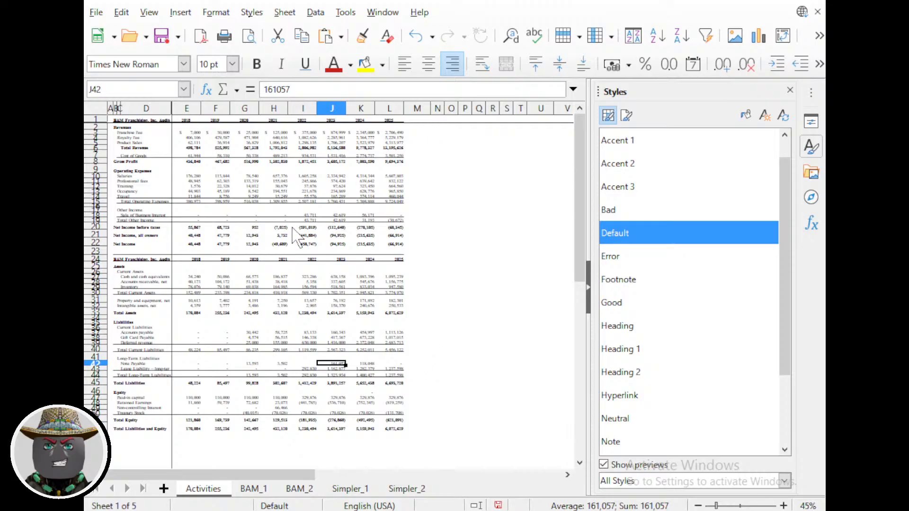
# Insert 22 blank rows above the Revenues section, directly below the header row of the Activities sheet.
pyautogui.keyDown('ctrl'); pyautogui.scroll(1, 301, 306); pyautogui.keyUp('ctrl')
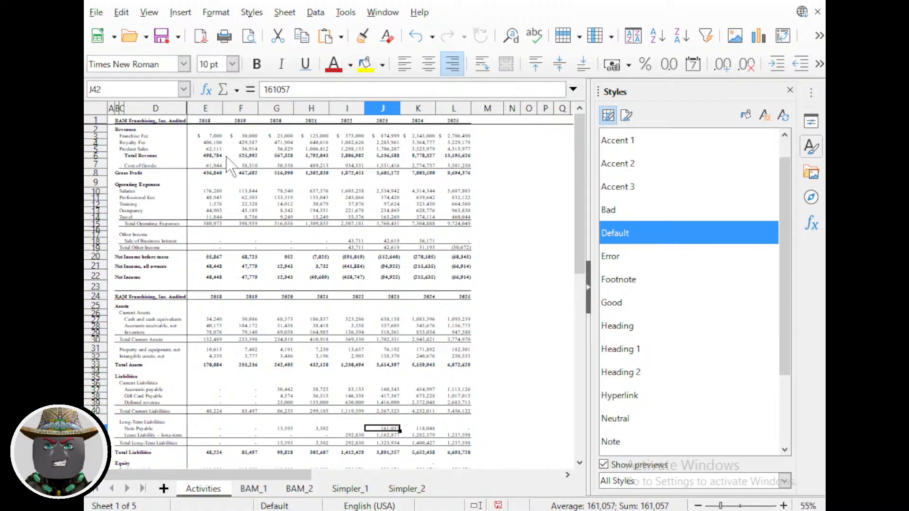
pyautogui.keyDown('ctrl'); pyautogui.scroll(3, 223, 174); pyautogui.keyUp('ctrl')
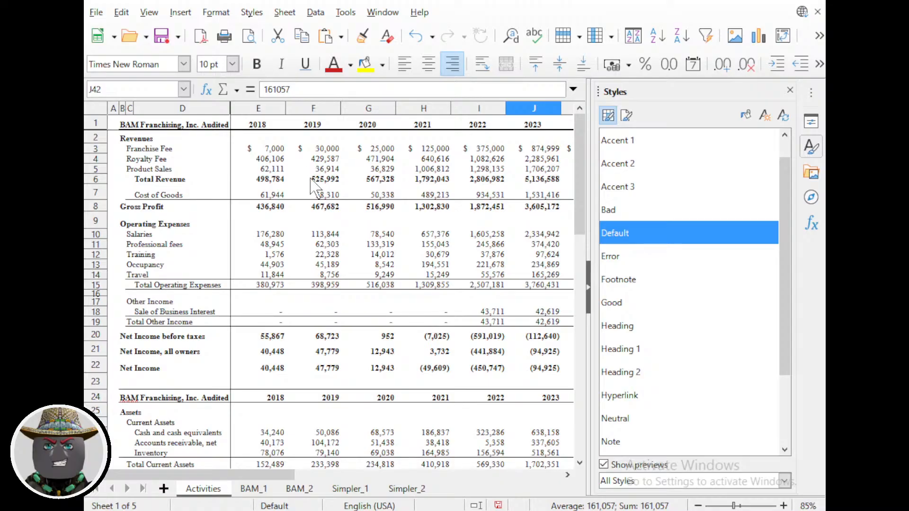
pyautogui.scroll(-3, 307, 218)
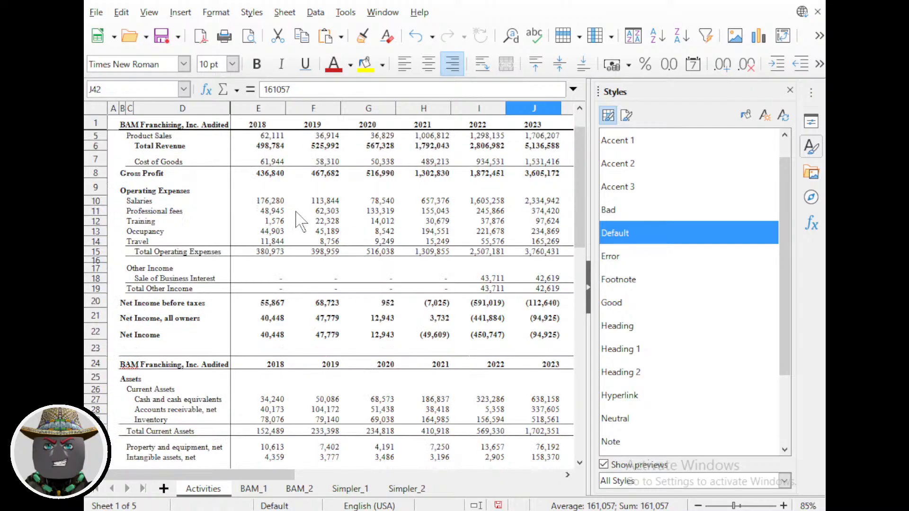
pyautogui.scroll(3, 308, 215)
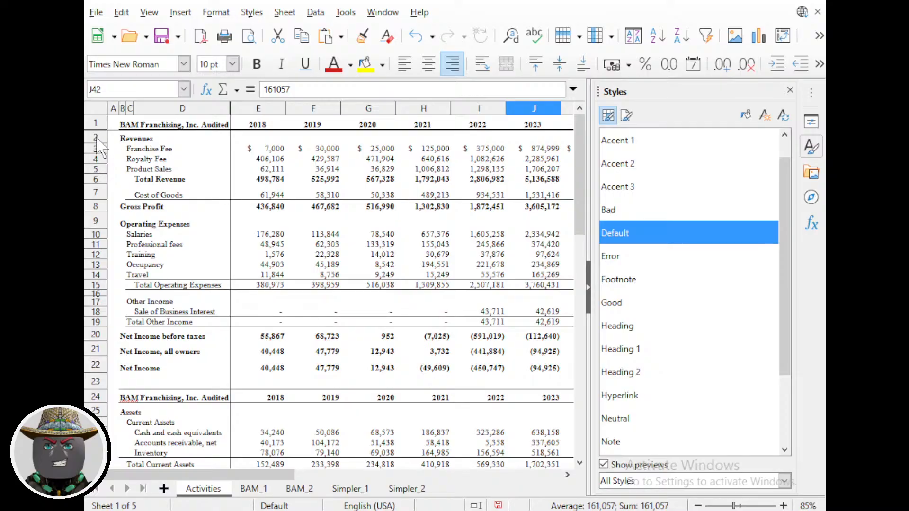
pyautogui.moveTo(95, 137); pyautogui.dragTo(91, 382)
pyautogui.rightClick(85, 308)
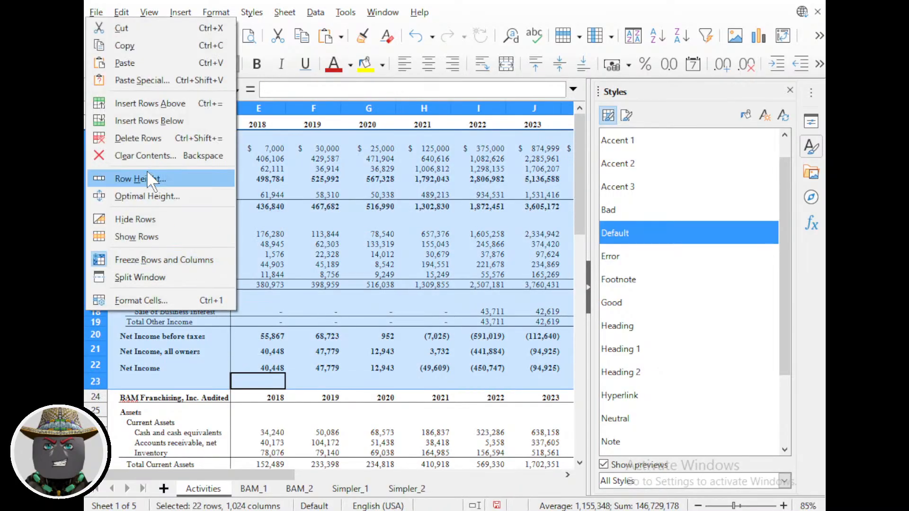
pyautogui.click(149, 103)
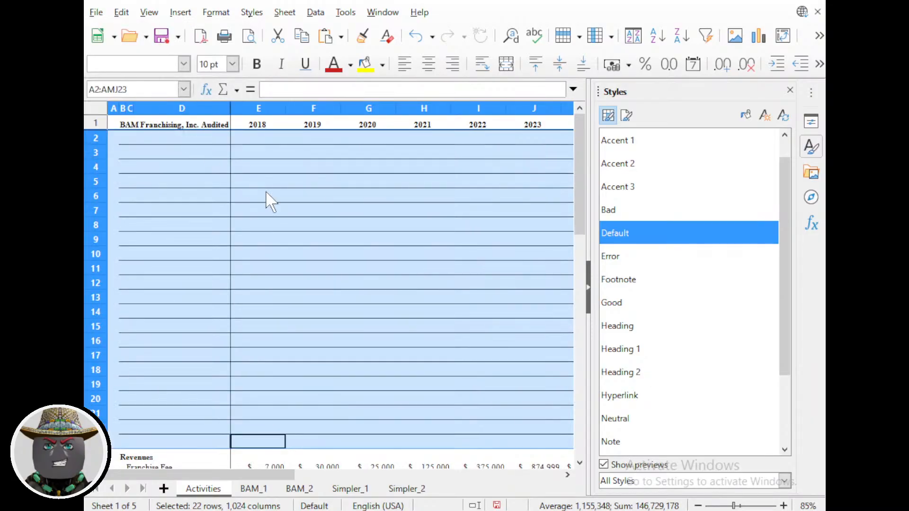
pyautogui.click(289, 210)
# Remove all borders from the blank range B3:L23.
pyautogui.click(134, 144)
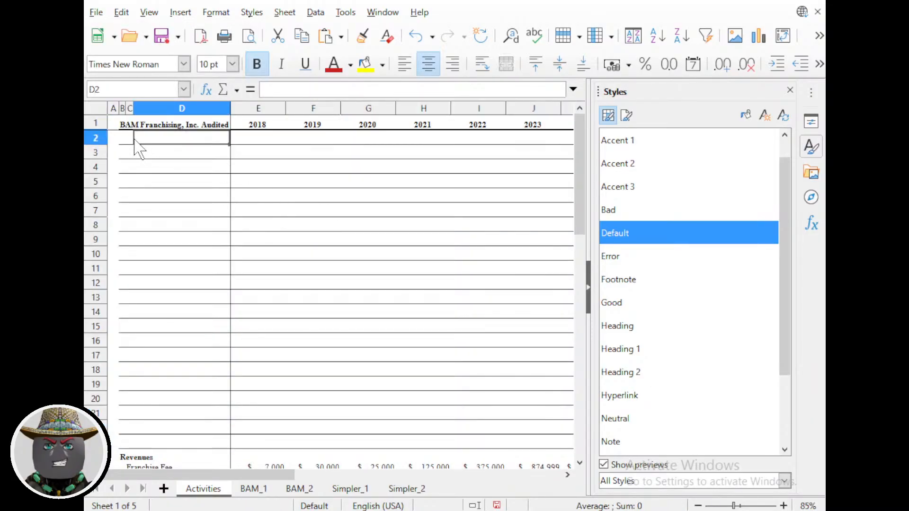
pyautogui.click(125, 143)
pyautogui.click(125, 152)
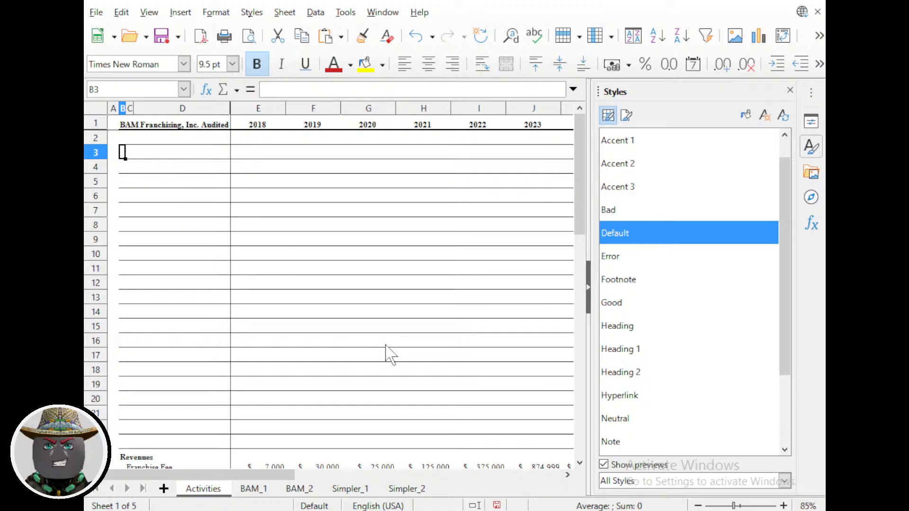
pyautogui.scroll(-3, 405, 354)
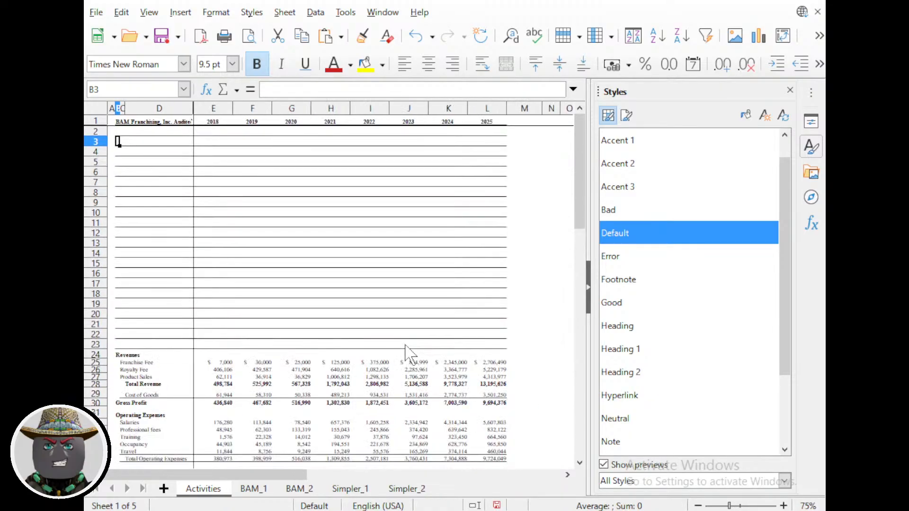
pyautogui.keyDown('shift'); pyautogui.click(503, 345); pyautogui.keyUp('shift')
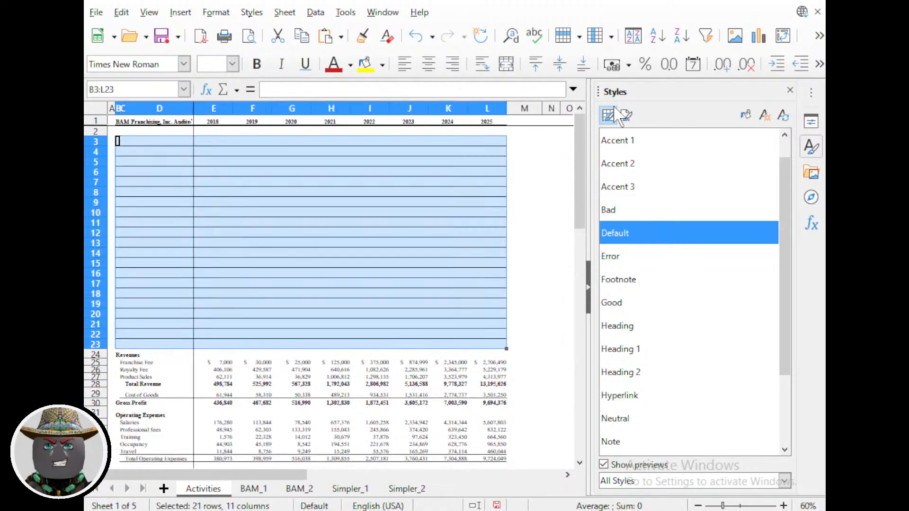
pyautogui.click(816, 64)
pyautogui.click(776, 93)
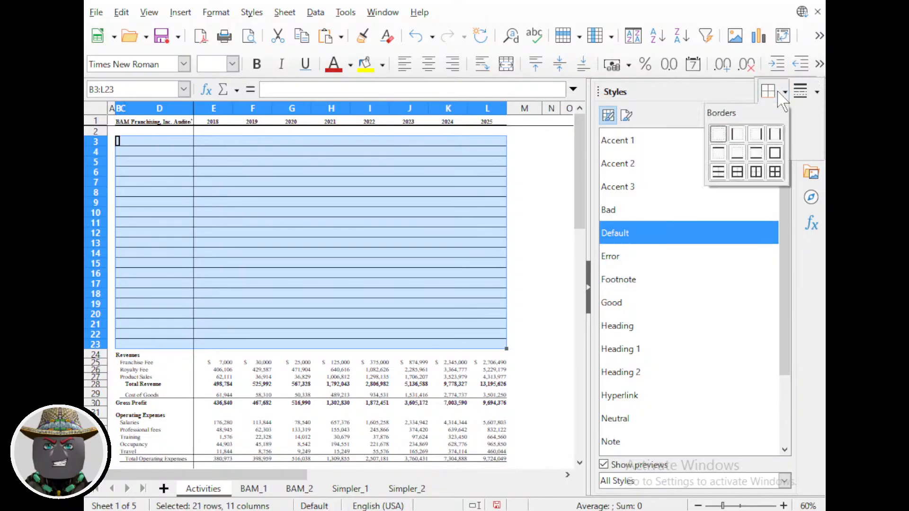
pyautogui.click(719, 134)
pyautogui.click(209, 203)
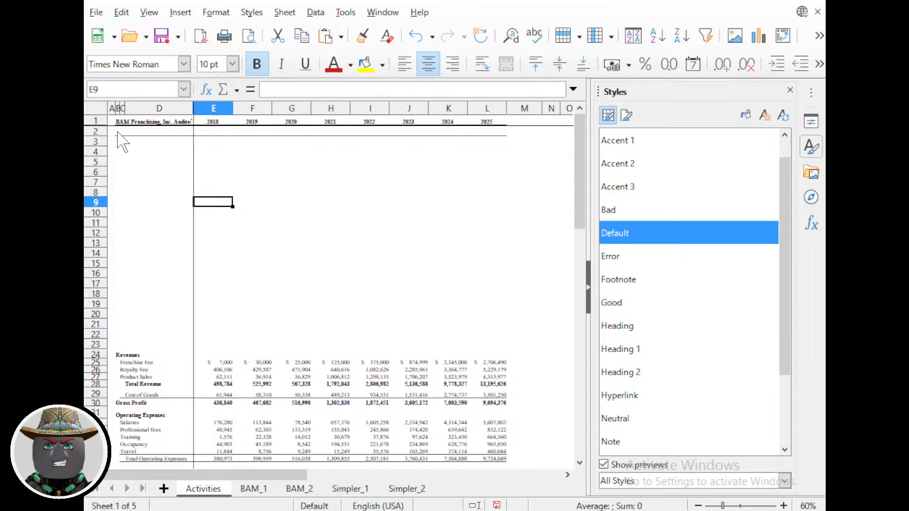
# Remove the borders from the blank cells B2:L2 directly below the year headers.
pyautogui.moveTo(117, 132); pyautogui.dragTo(500, 142)
pyautogui.click(819, 64)
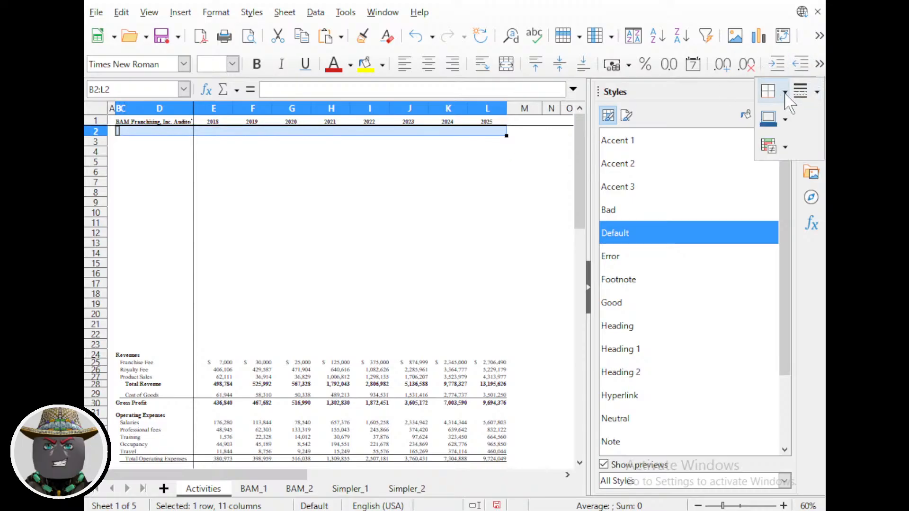
pyautogui.click(785, 92)
pyautogui.click(721, 138)
pyautogui.click(398, 182)
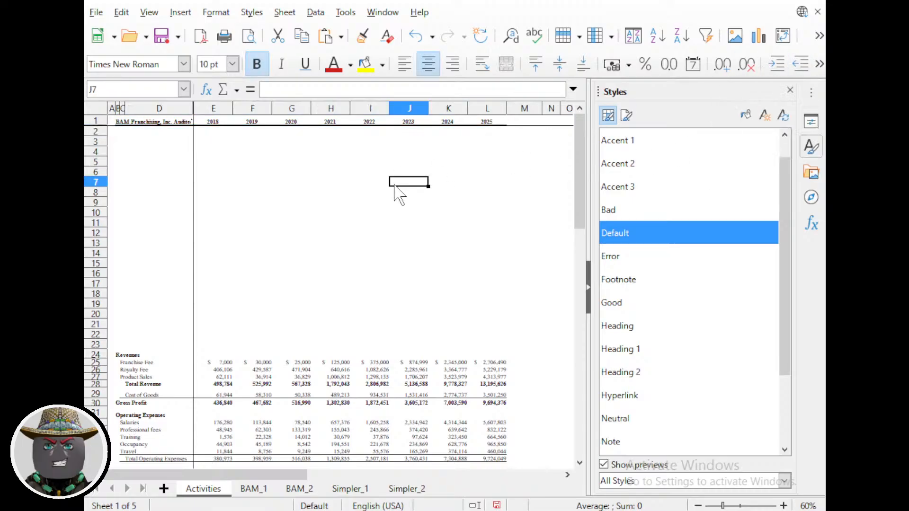
# Enter the section heading "Stores Added" in cell B3.
pyautogui.click(212, 141)
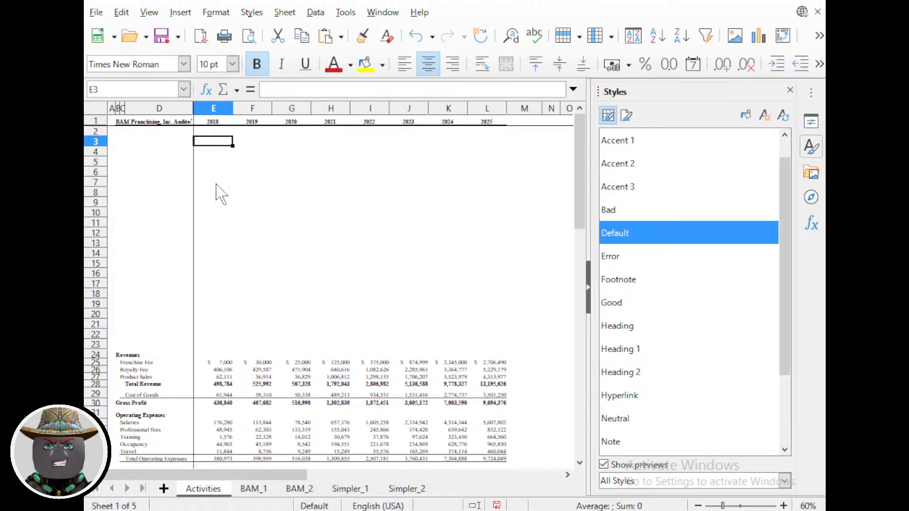
pyautogui.click(150, 141)
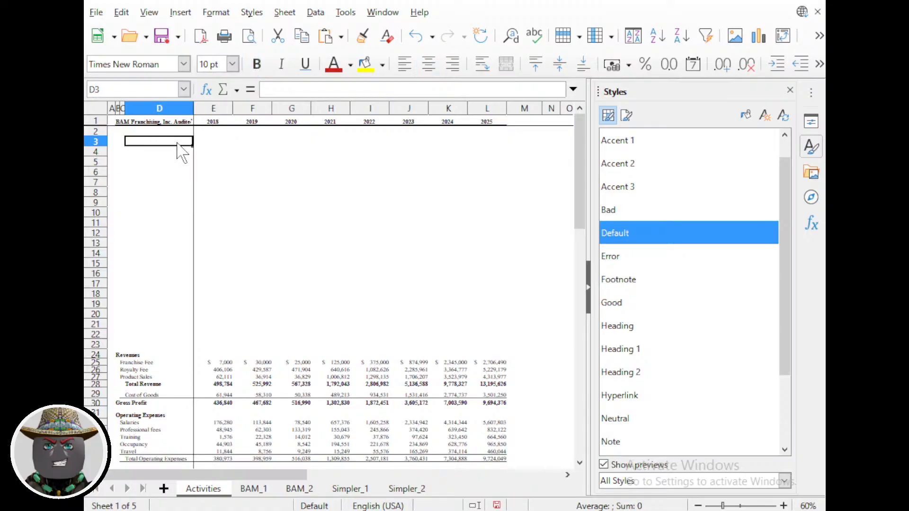
pyautogui.press('Left')
pyautogui.press('Left')
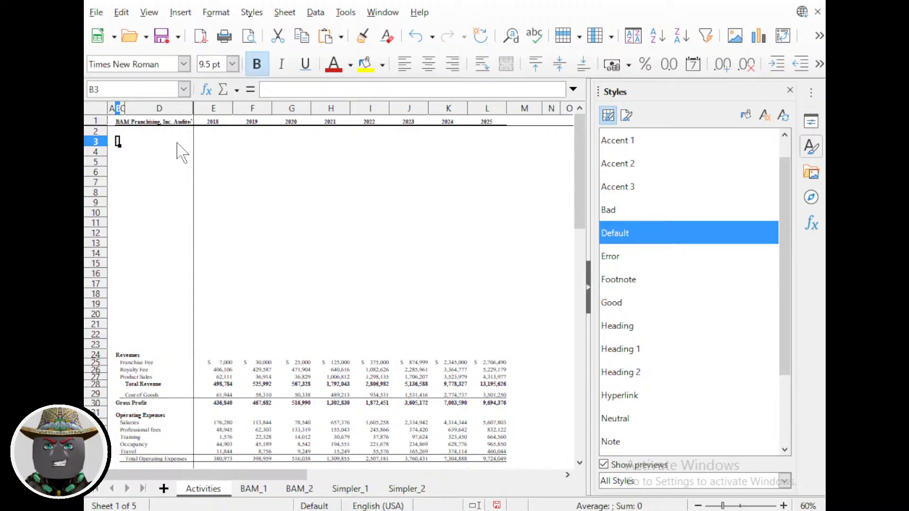
pyautogui.write('Stores')
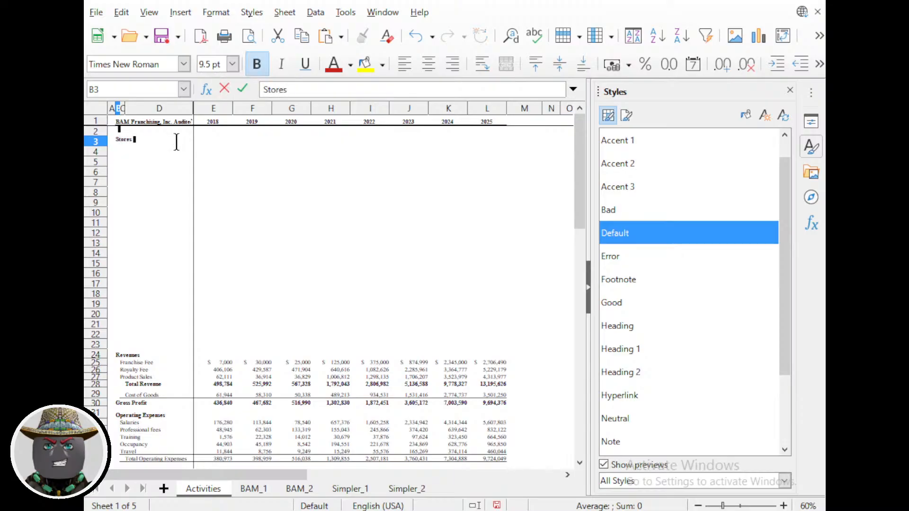
pyautogui.write(' Added')
pyautogui.press('Return')
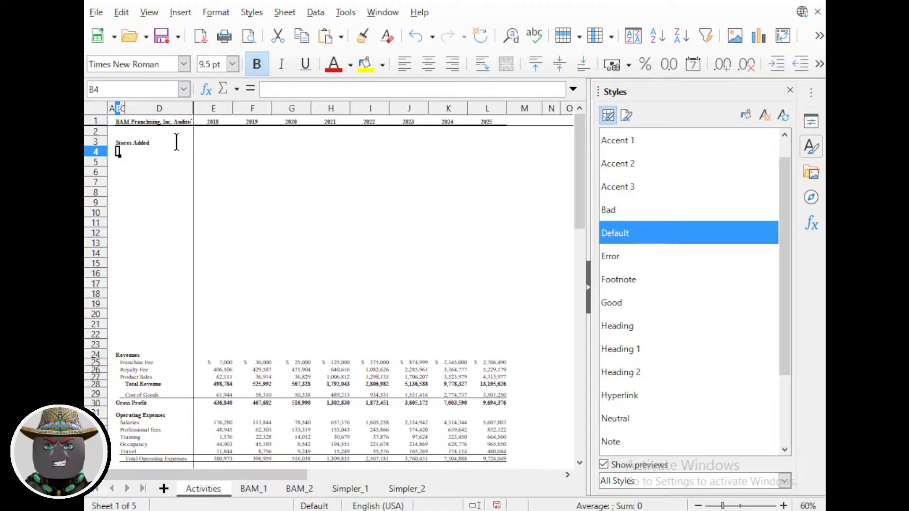
# Delete the empty row 2 above the Stores Added heading and make the heading's row taller than the rows below it.
pyautogui.scroll(2, 227, 179)
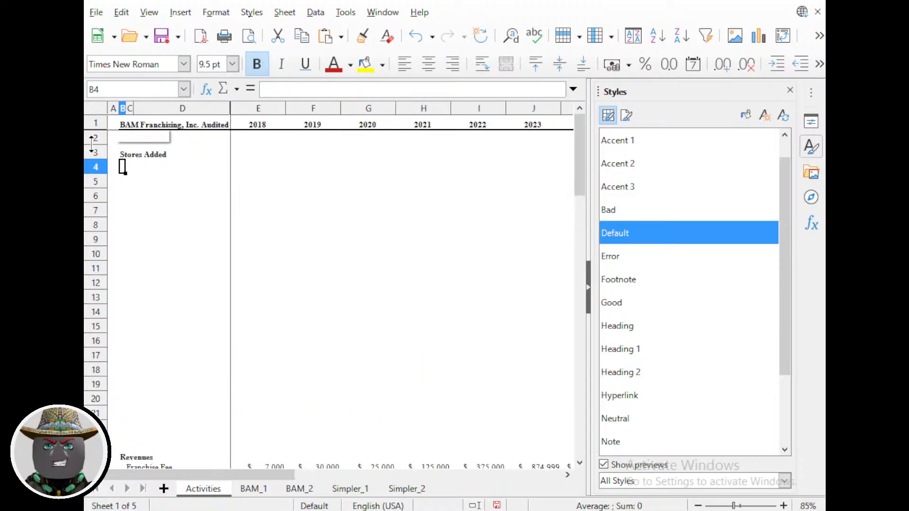
pyautogui.moveTo(92, 144); pyautogui.dragTo(96, 181)
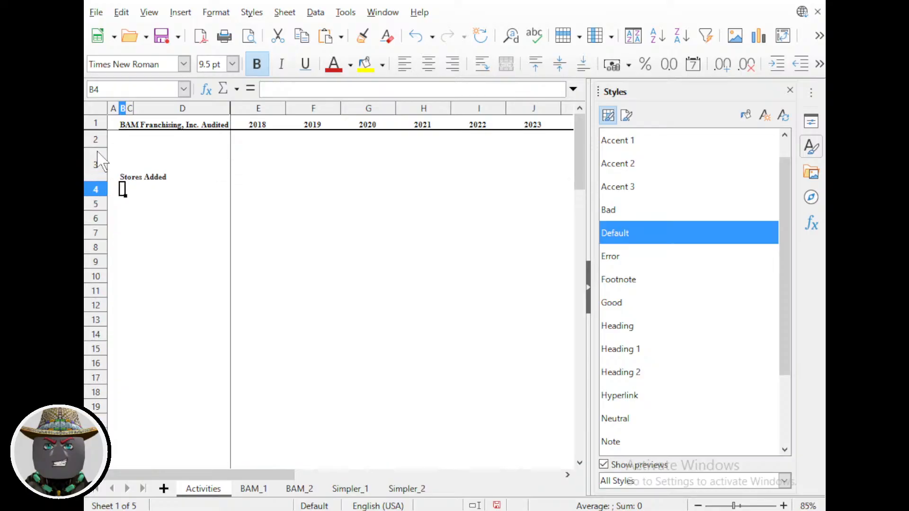
pyautogui.rightClick(97, 139)
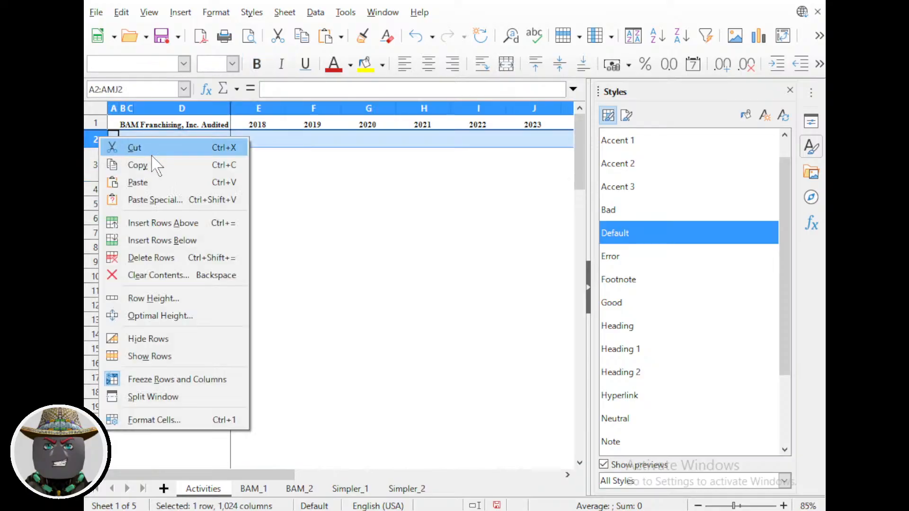
pyautogui.click(159, 259)
pyautogui.moveTo(97, 172); pyautogui.dragTo(96, 156)
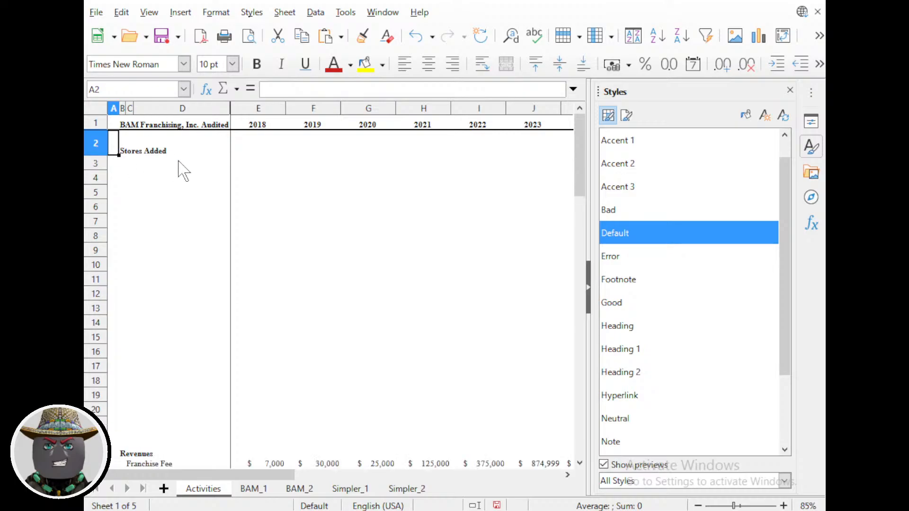
# Set the font size of the Stores Added heading in B2 to 12 pt.
pyautogui.click(140, 150)
pyautogui.click(129, 150)
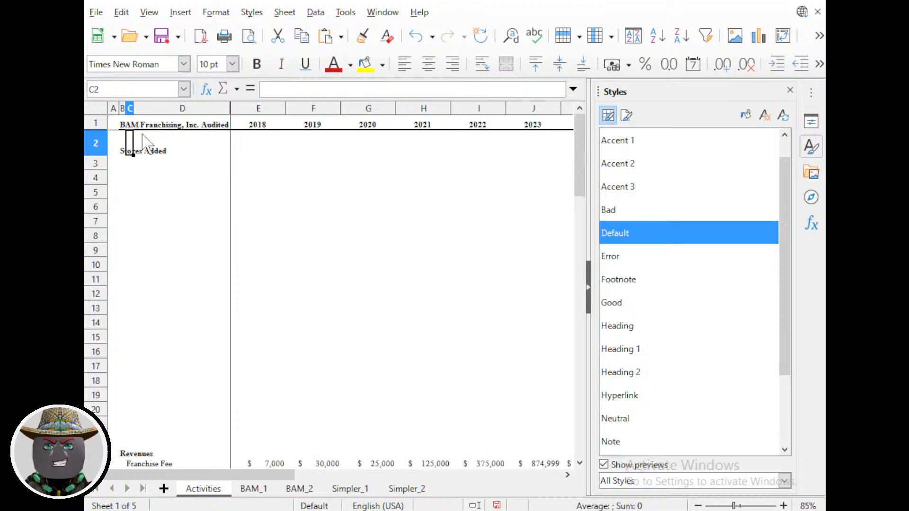
pyautogui.click(114, 147)
pyautogui.click(122, 151)
pyautogui.click(232, 64)
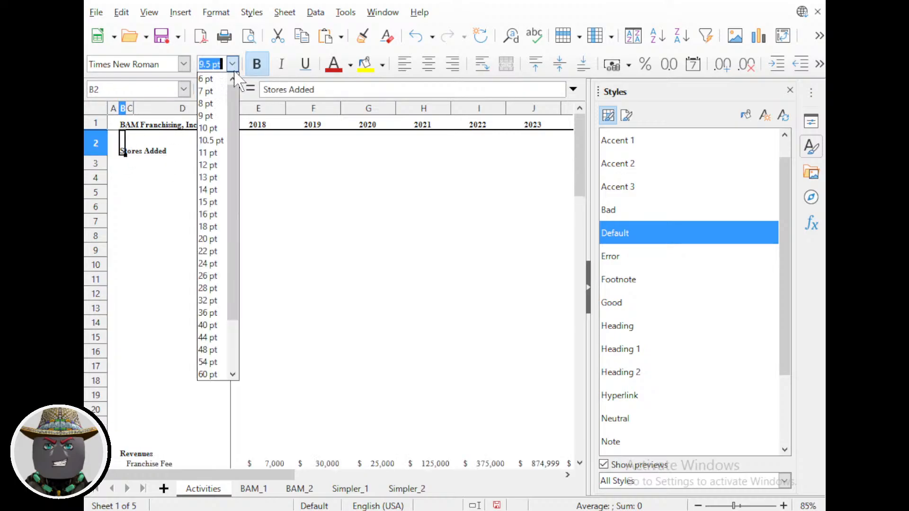
pyautogui.click(211, 152)
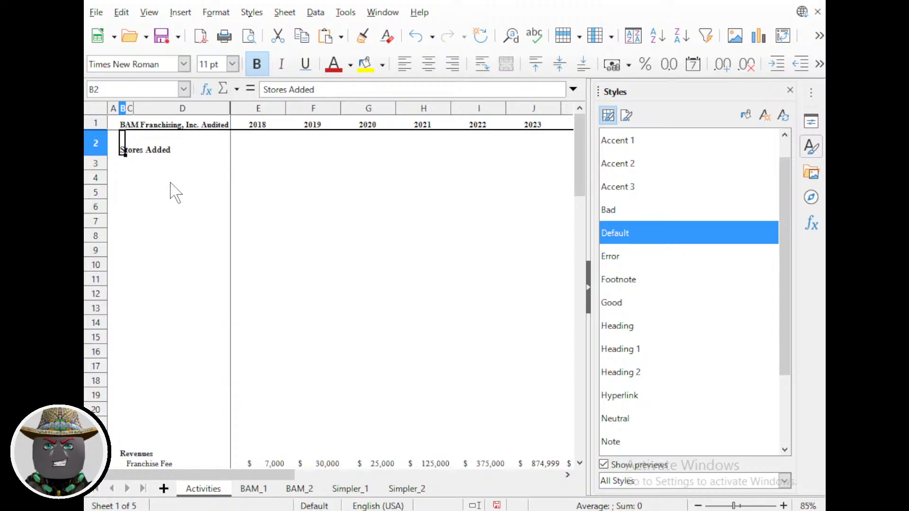
pyautogui.click(233, 64)
pyautogui.click(208, 105)
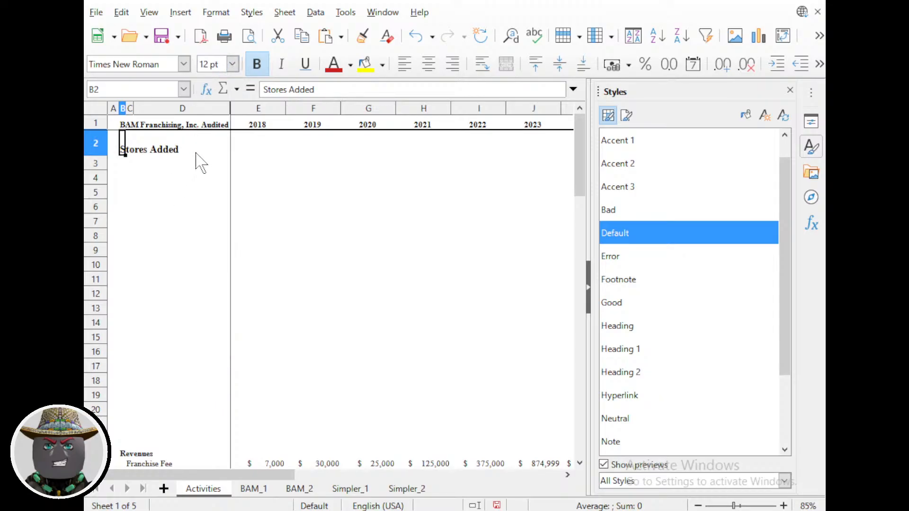
pyautogui.click(260, 148)
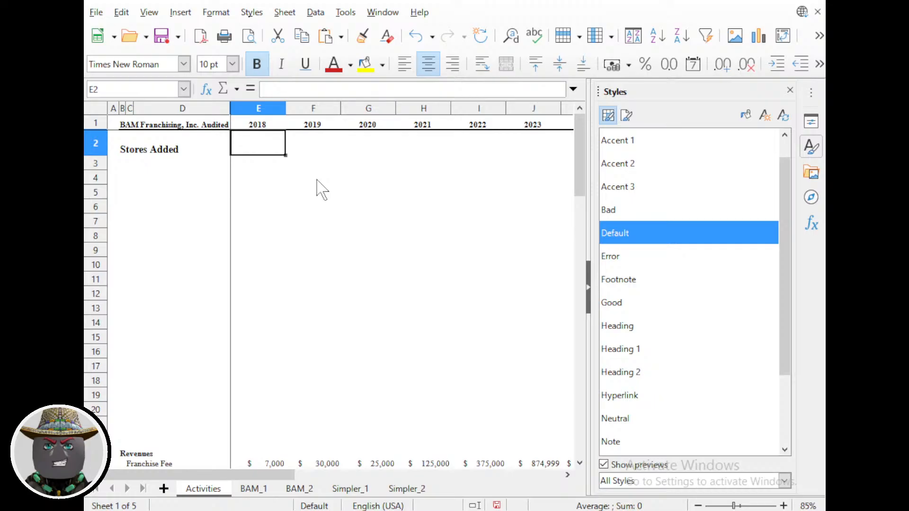
pyautogui.click(141, 510)
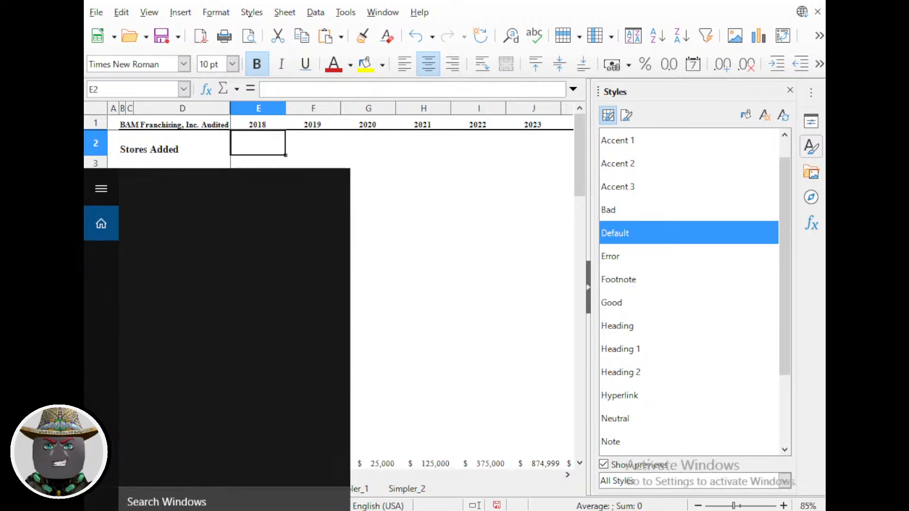
pyautogui.rightClick(141, 510)
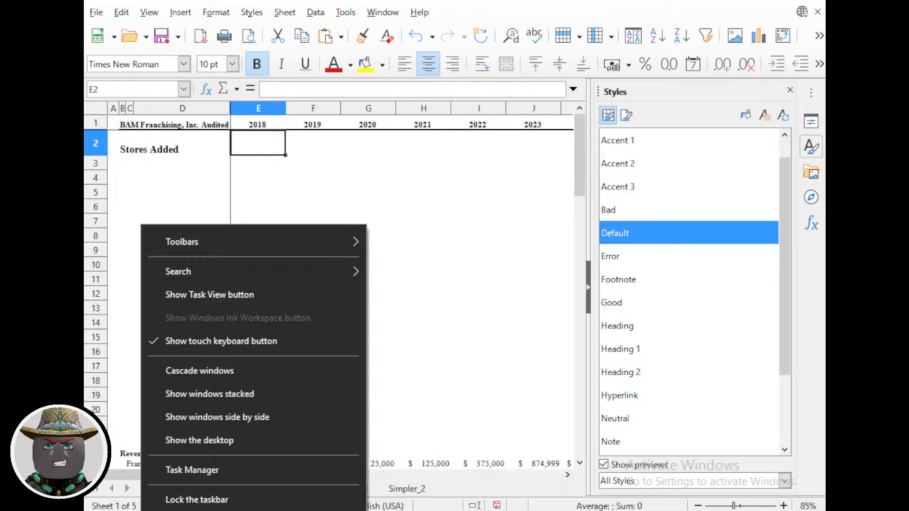
pyautogui.click(142, 191)
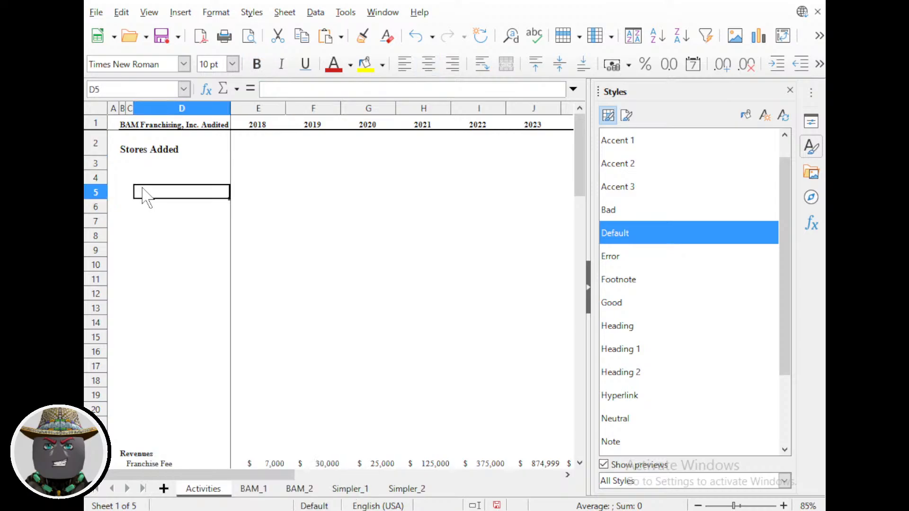
pyautogui.click(129, 153)
pyautogui.moveTo(122, 167); pyautogui.dragTo(126, 167)
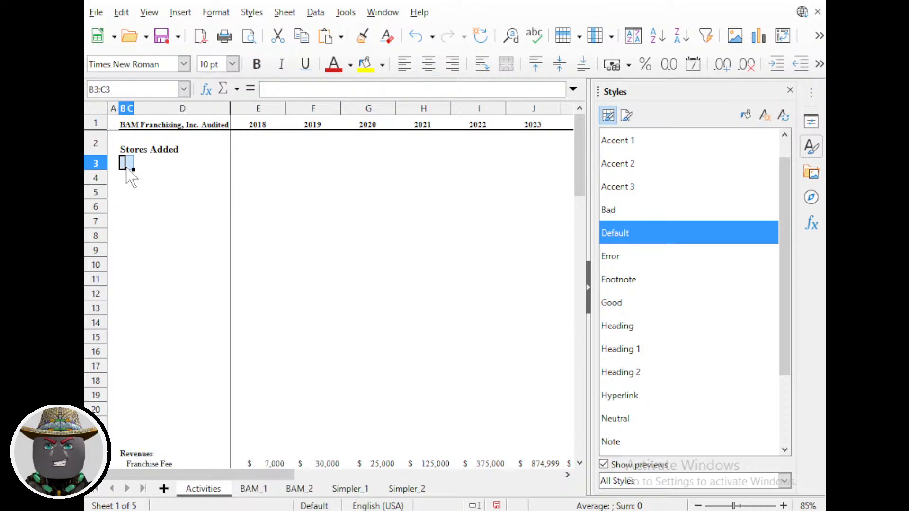
pyautogui.click(175, 164)
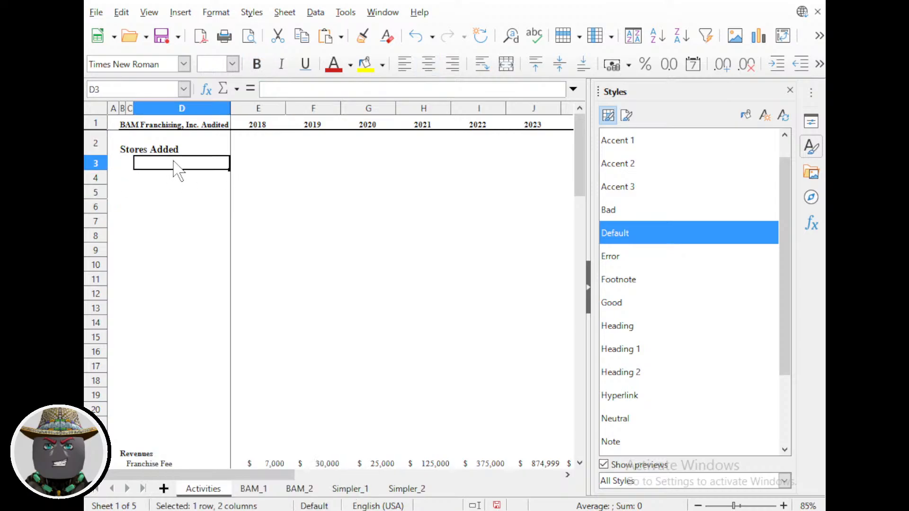
# Enter the row label "Total Stores at YE" in cell B3 below the Stores Added heading.
pyautogui.click(122, 164)
pyautogui.write('T')
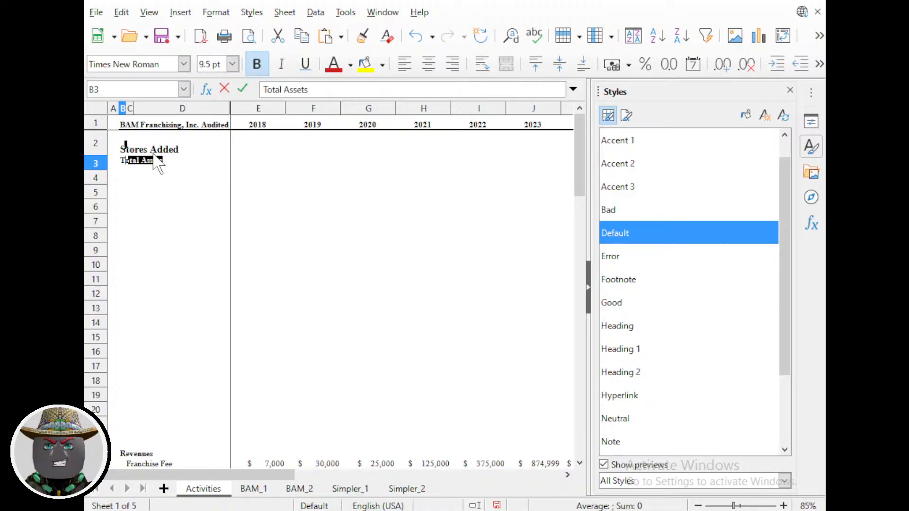
pyautogui.write('otal Stores at YE')
pyautogui.press('Return')
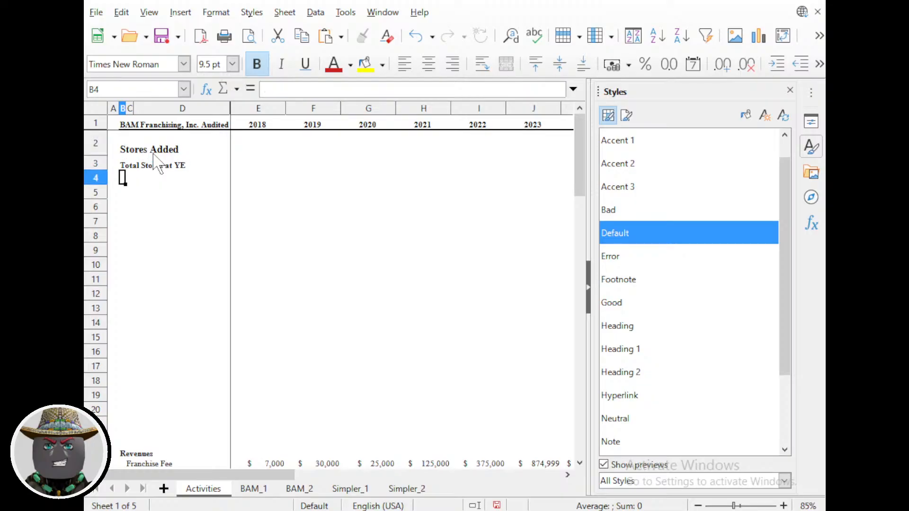
# Fill the Stores Added heading cells B2:D2 down through row 22 and clear the copied text from B3:D22.
pyautogui.press('Up')
pyautogui.press('Up')
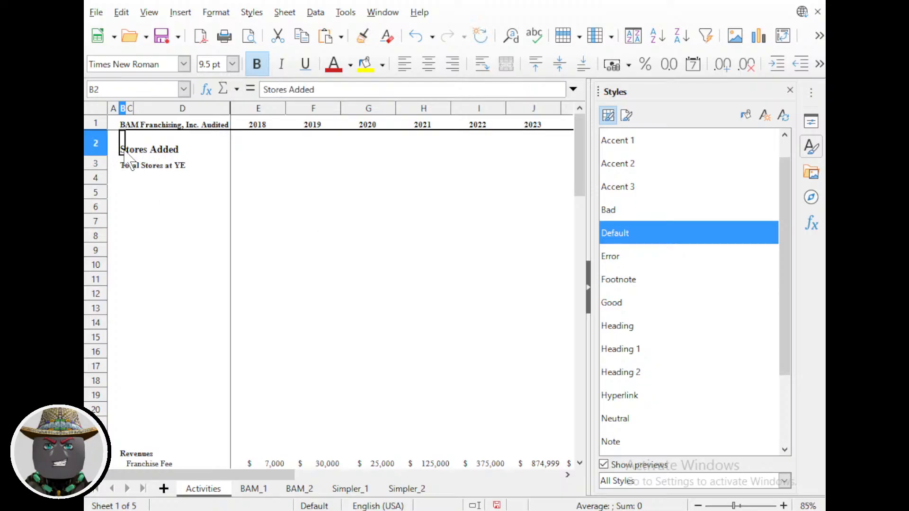
pyautogui.keyDown('shift'); pyautogui.click(216, 150); pyautogui.keyUp('shift')
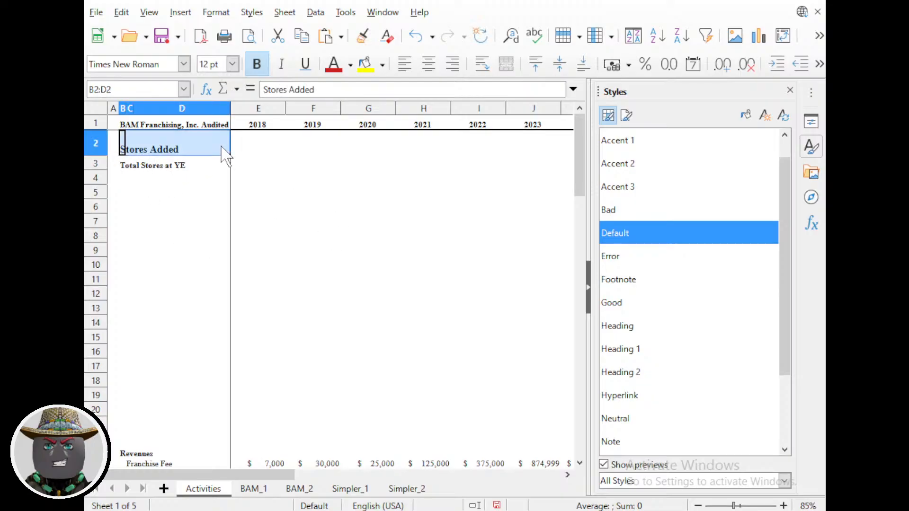
pyautogui.moveTo(229, 155); pyautogui.dragTo(220, 448)
pyautogui.moveTo(128, 163); pyautogui.dragTo(183, 449)
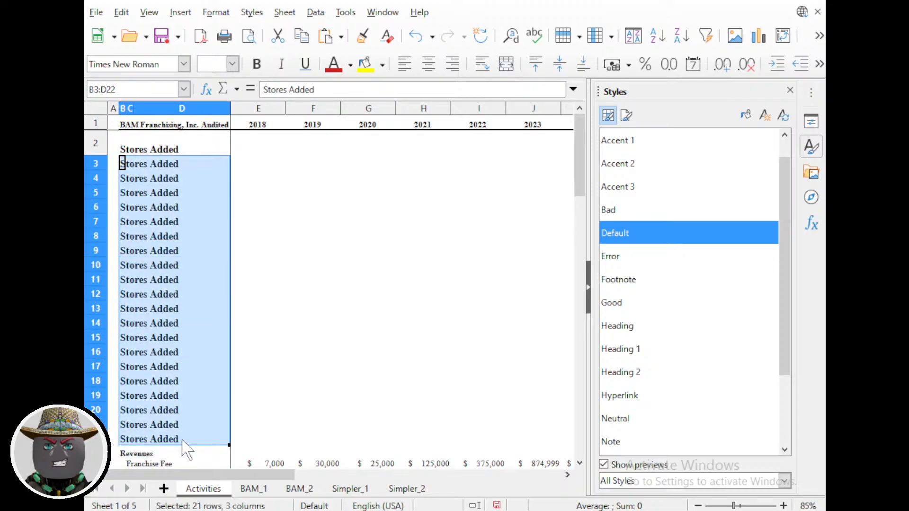
pyautogui.press('Delete')
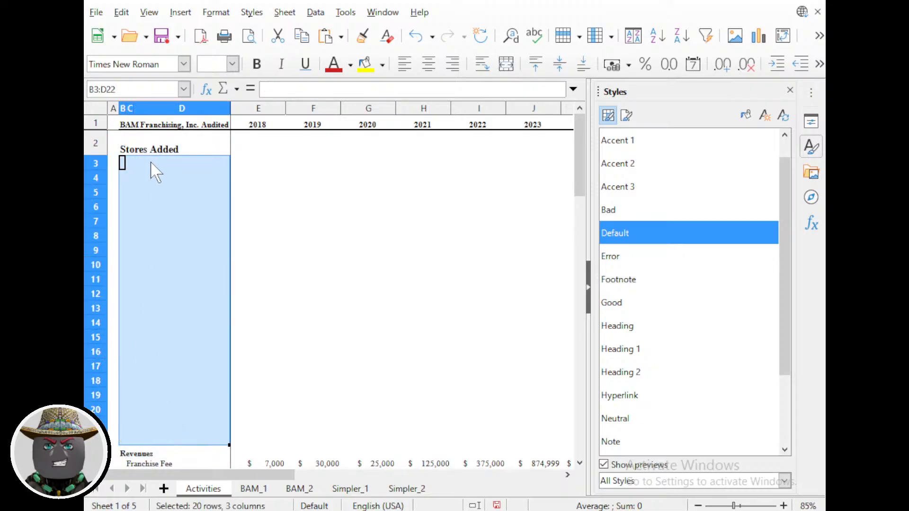
# Re-enter "Total Stores at YE" as the label in B3.
pyautogui.write('Total S')
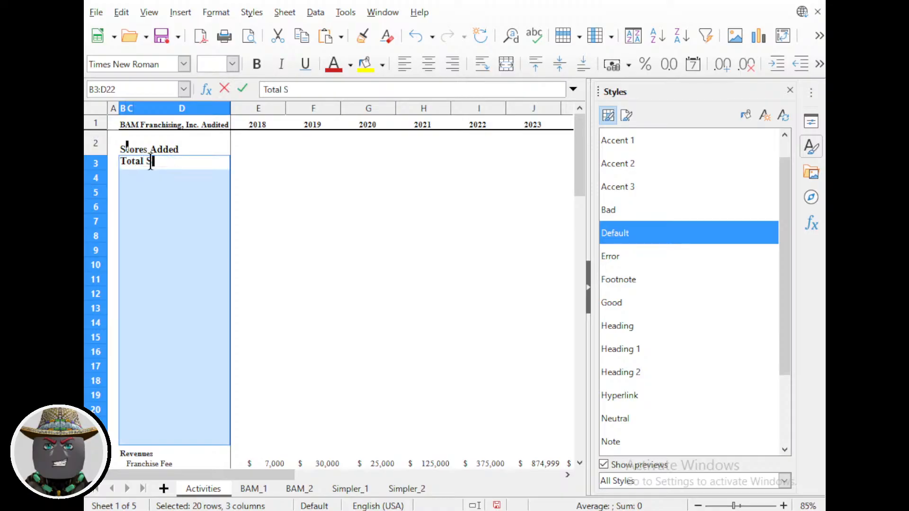
pyautogui.write('tores at YE')
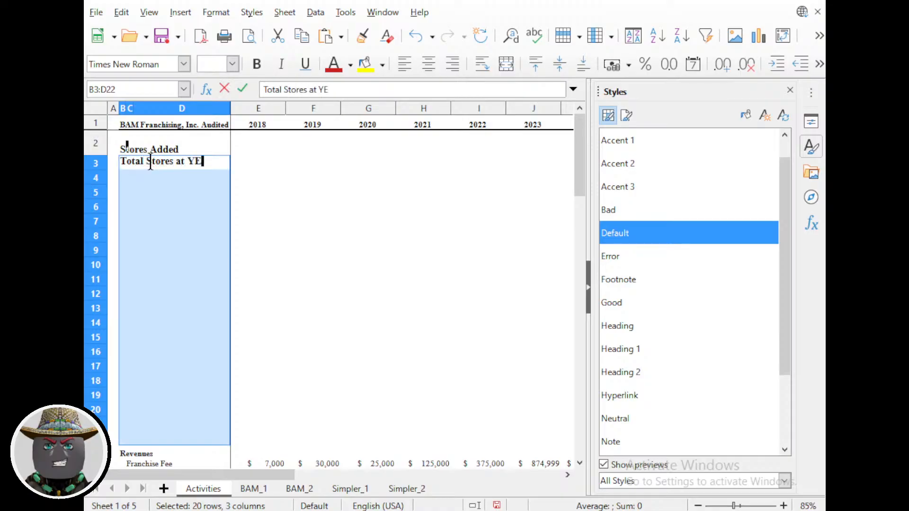
pyautogui.press('Return')
pyautogui.press('Right')
pyautogui.press('Right')
pyautogui.press('Right')
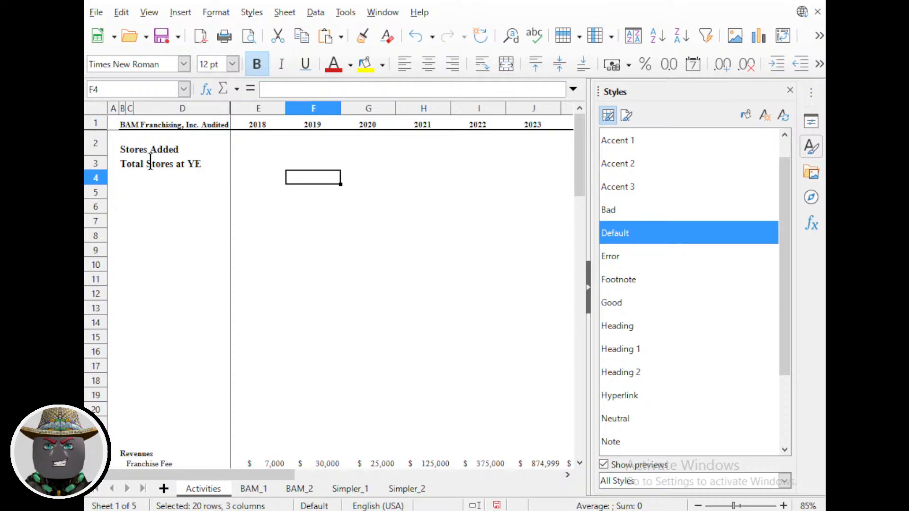
pyautogui.press('Up')
pyautogui.press('Left')
pyautogui.hotkey('ctrl', 'e')
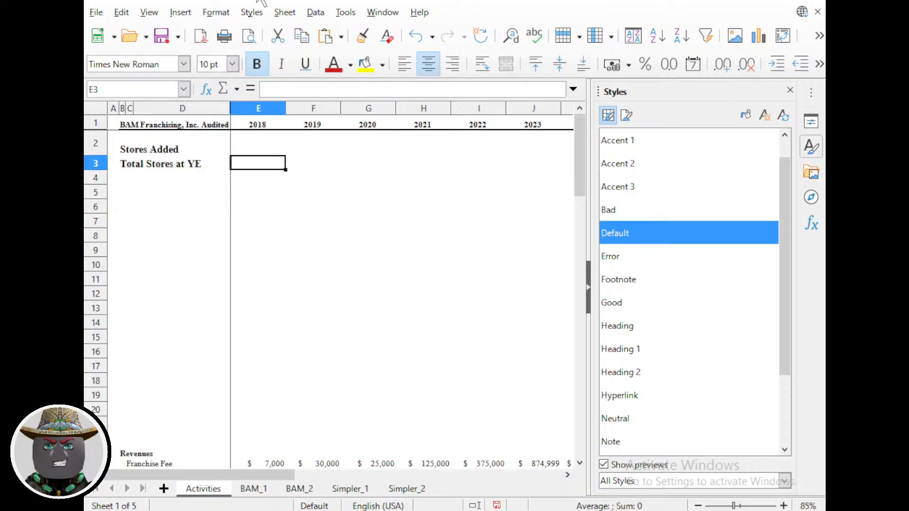
# Insert a column before the 2018 column and give it the bold header 2017.
pyautogui.rightClick(275, 108)
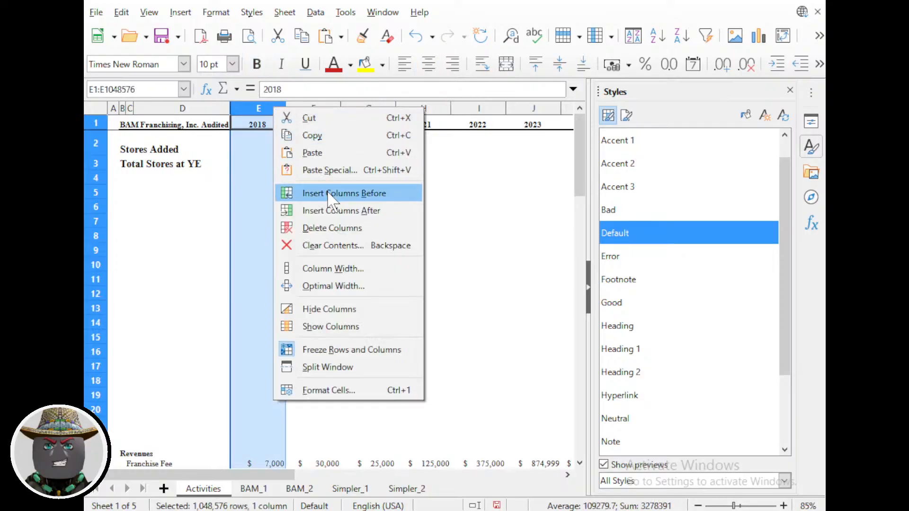
pyautogui.click(350, 194)
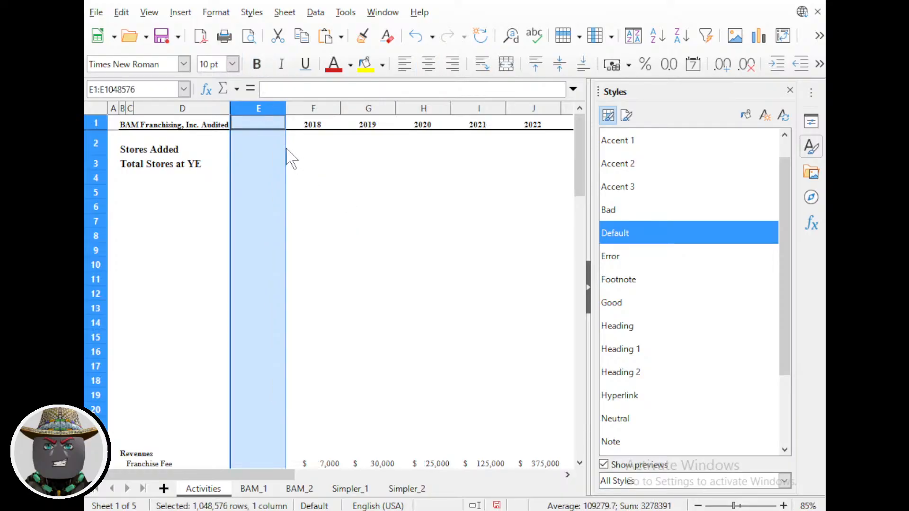
pyautogui.click(267, 125)
pyautogui.write('2017')
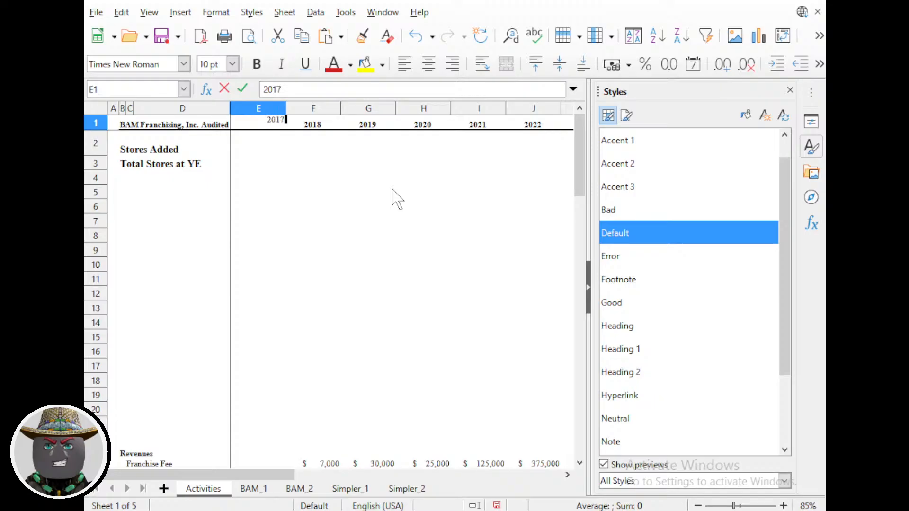
pyautogui.press('Return')
pyautogui.press('Up')
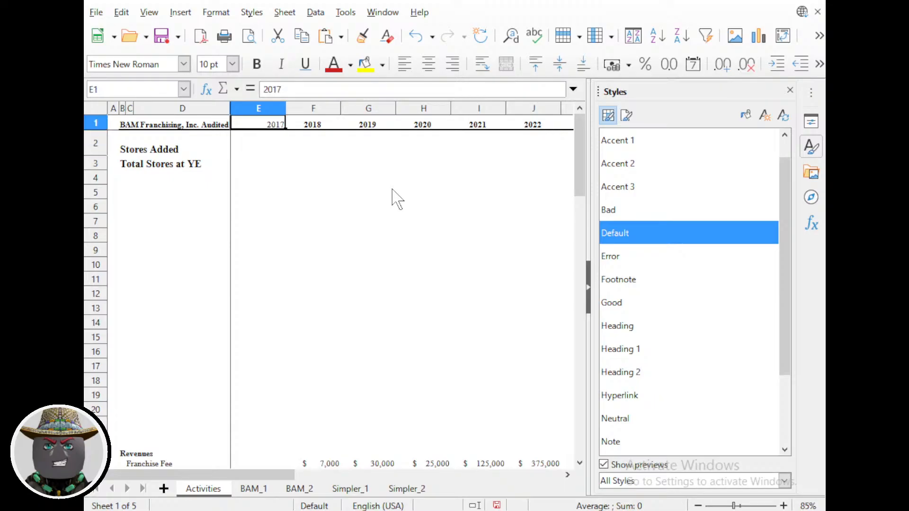
pyautogui.hotkey('ctrl', 'b')
# Enter 35 as the 2017 value of Total Stores at YE in cell E3.
pyautogui.press('Right')
pyautogui.press('Down')
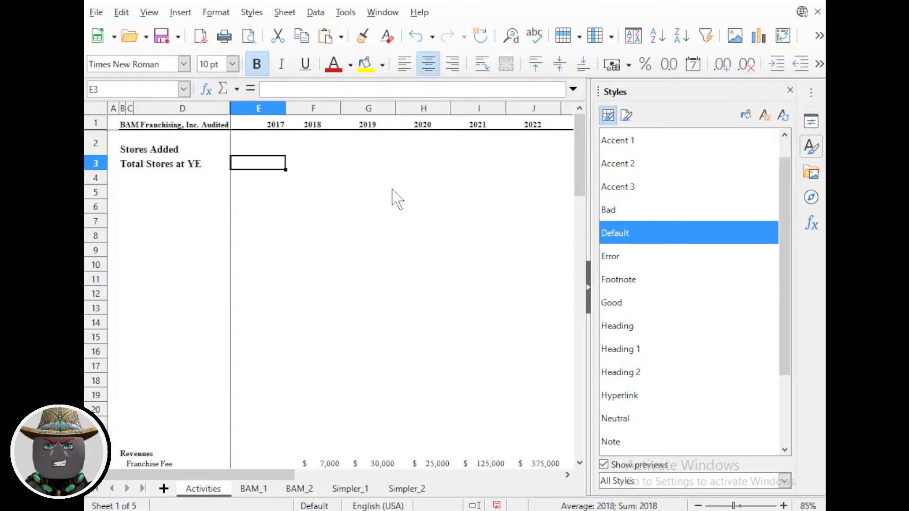
pyautogui.press('Up')
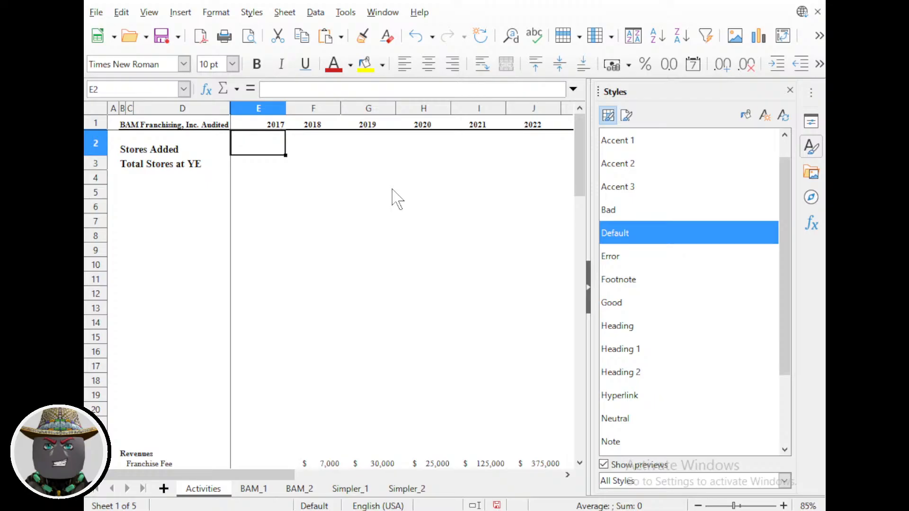
pyautogui.press('Down')
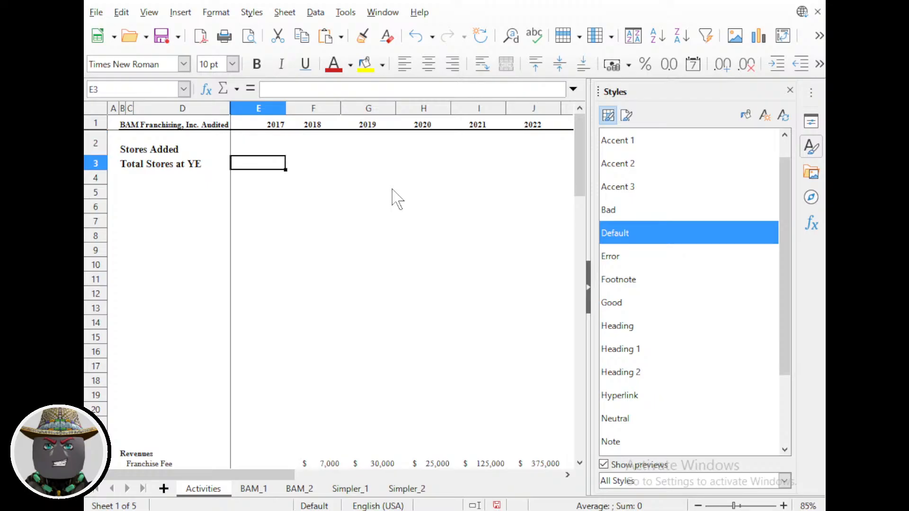
pyautogui.write('35')
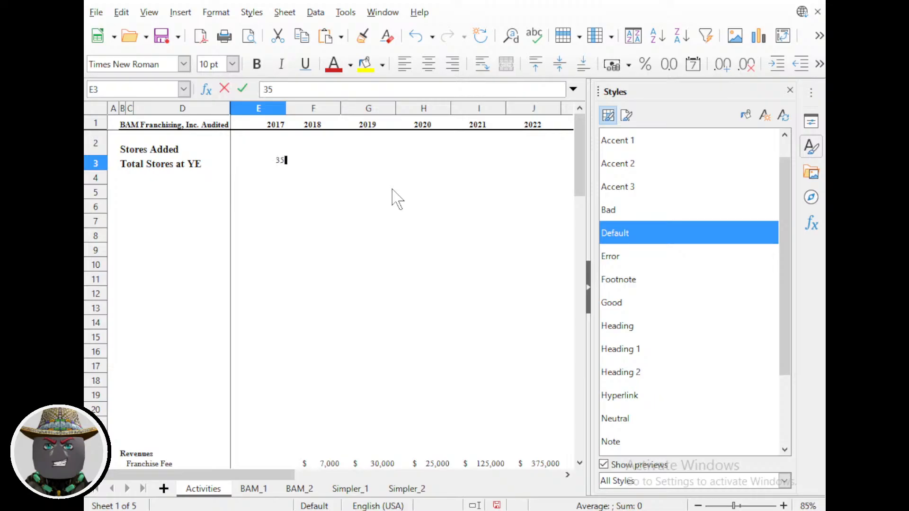
pyautogui.press('Tab')
# Set the year cells E3:M3 of the Total Stores at YE row to 12 pt bold.
pyautogui.press('Left')
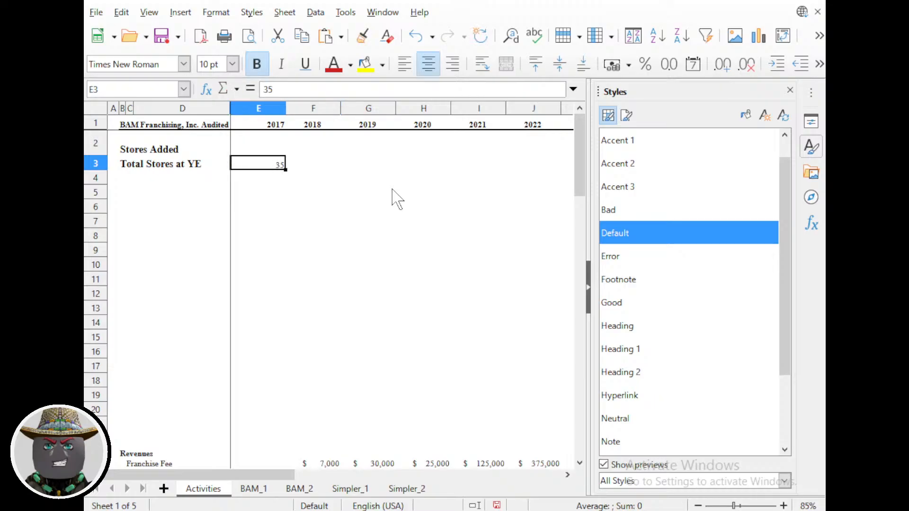
pyautogui.press('Left')
pyautogui.press('Right')
pyautogui.press('Right')
pyautogui.press('Left')
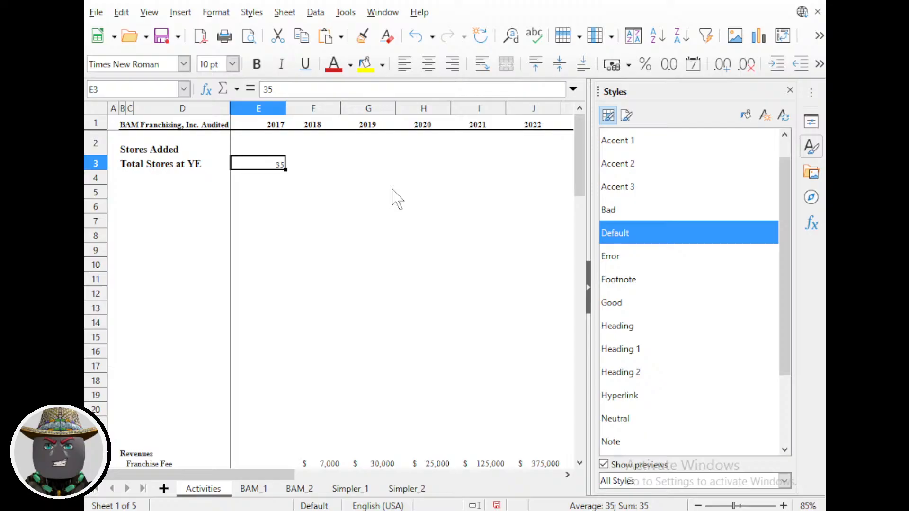
pyautogui.click(232, 64)
pyautogui.click(212, 116)
pyautogui.keyDown('ctrl'); pyautogui.scroll(-3, 527, 203); pyautogui.keyUp('ctrl')
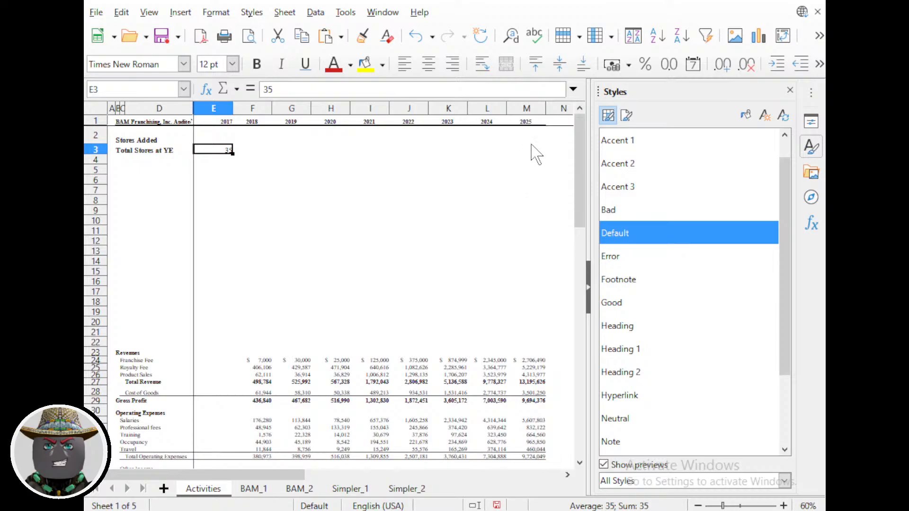
pyautogui.keyDown('shift'); pyautogui.click(531, 153); pyautogui.keyUp('shift')
pyautogui.click(233, 64)
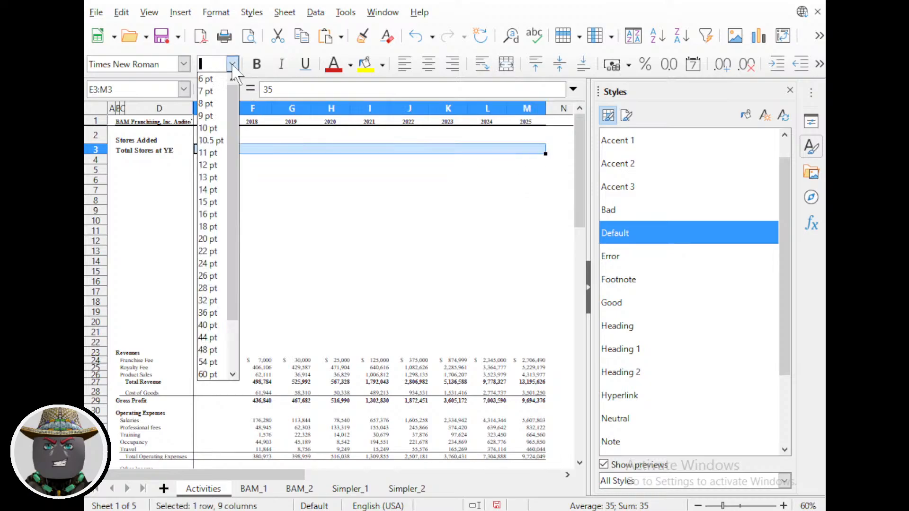
pyautogui.click(211, 165)
pyautogui.click(256, 151)
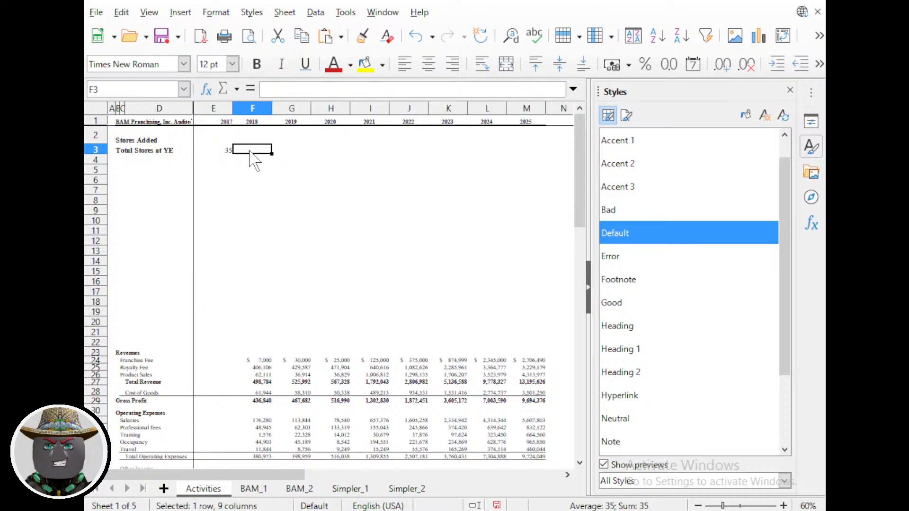
pyautogui.moveTo(220, 149); pyautogui.dragTo(540, 149)
pyautogui.click(257, 64)
# Enter 41 for 2018 and 39 for 2019 in the Total Stores at YE row.
pyautogui.click(256, 151)
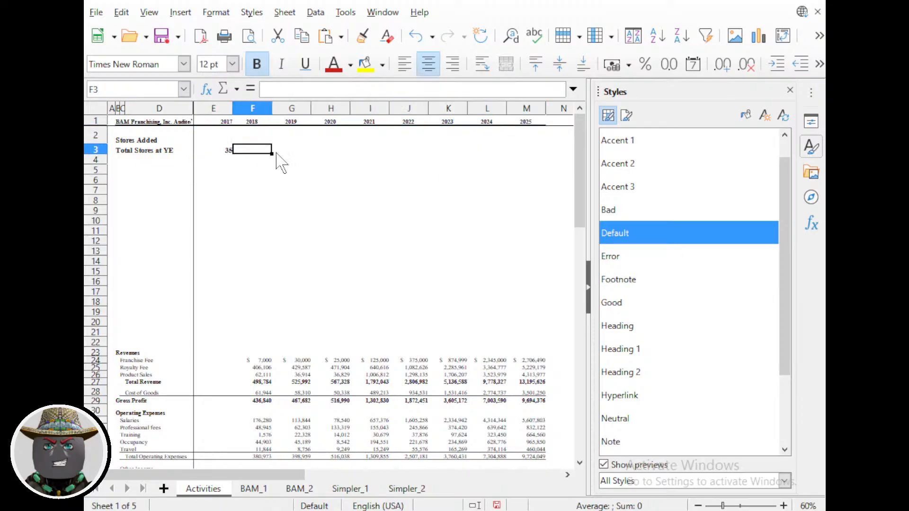
pyautogui.scroll(2, 259, 169)
pyautogui.scroll(1, 259, 167)
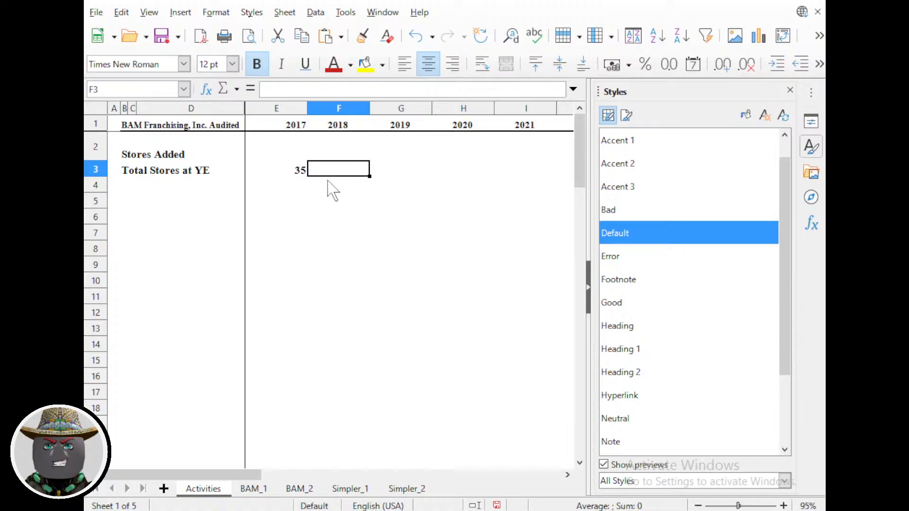
pyautogui.write('41')
pyautogui.press('Tab')
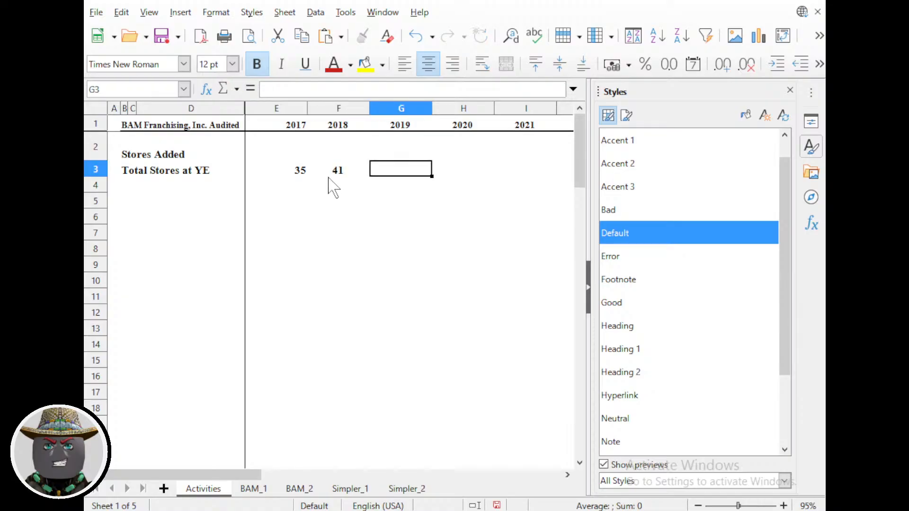
pyautogui.write('36')
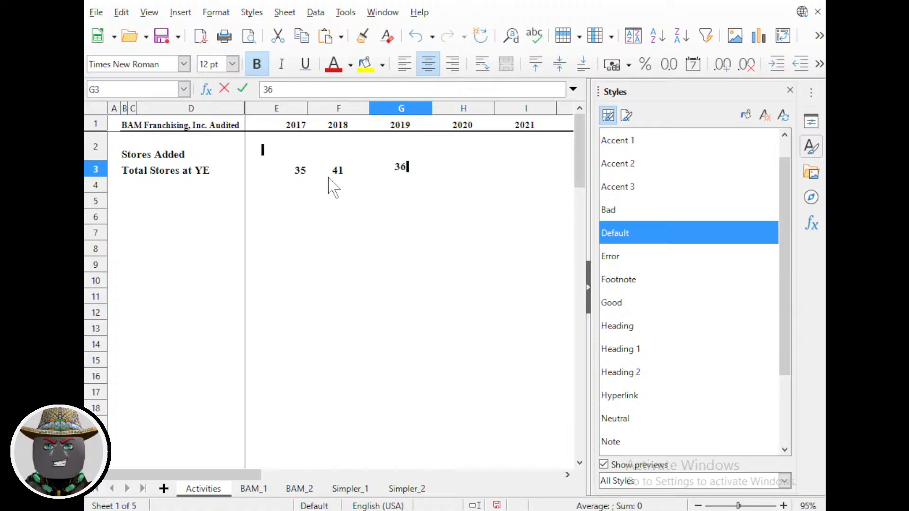
pyautogui.press('BackSpace')
pyautogui.press('BackSpace')
pyautogui.write('39')
pyautogui.press('Tab')
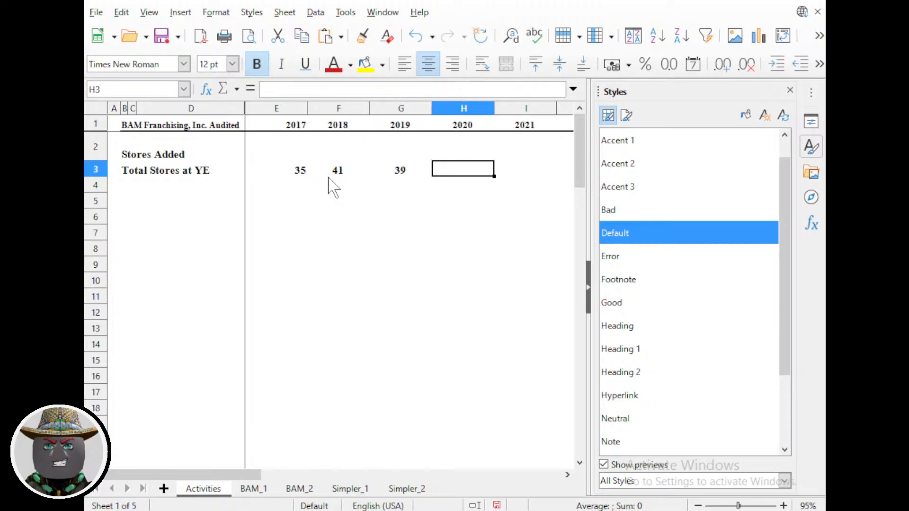
# Enter 41, 56 and 91 as the Total Stores at YE values for 2020, 2021 and 2022.
pyautogui.write('41')
pyautogui.press('Tab')
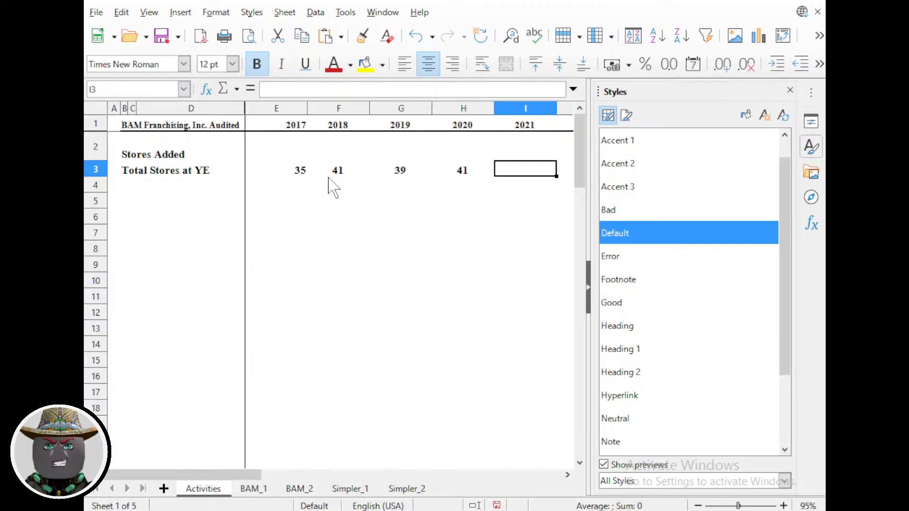
pyautogui.write('56')
pyautogui.press('Tab')
pyautogui.write('91')
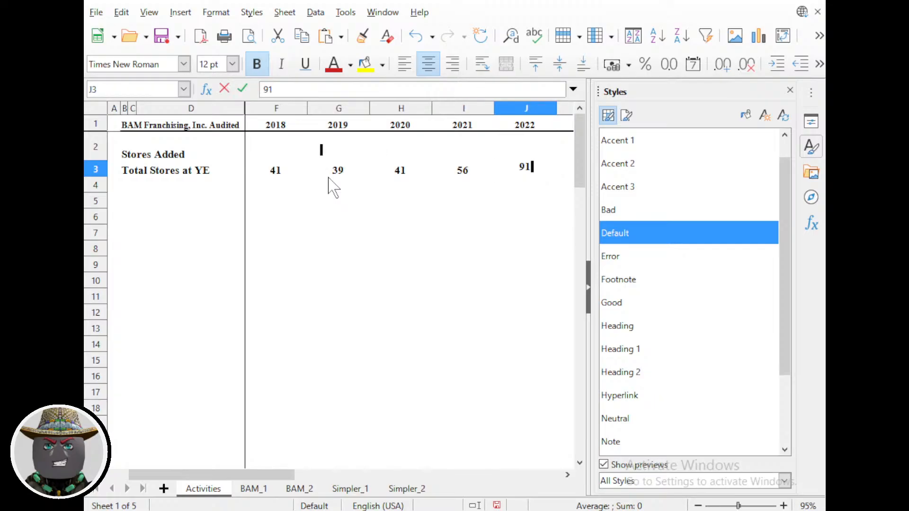
pyautogui.press('Tab')
# Review the entered Total Stores at YE values against their year headers, starting again from 2017.
pyautogui.press('Tab')
pyautogui.press('Tab')
pyautogui.hotkey('shift', 'Tab')
pyautogui.hotkey('shift', 'Tab')
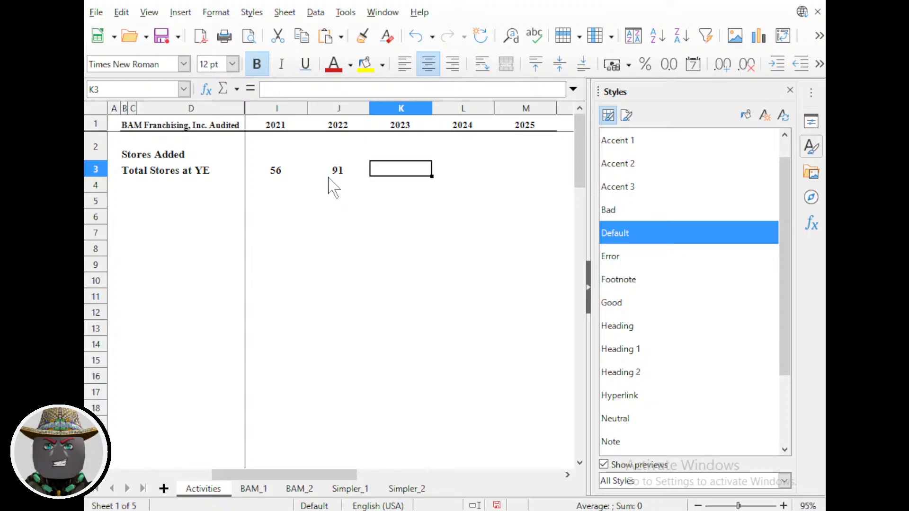
pyautogui.hotkey('shift', 'Tab')
pyautogui.hotkey('shift', 'Tab')
pyautogui.hotkey('shift', 'Tab')
pyautogui.hotkey('shift', 'Tab')
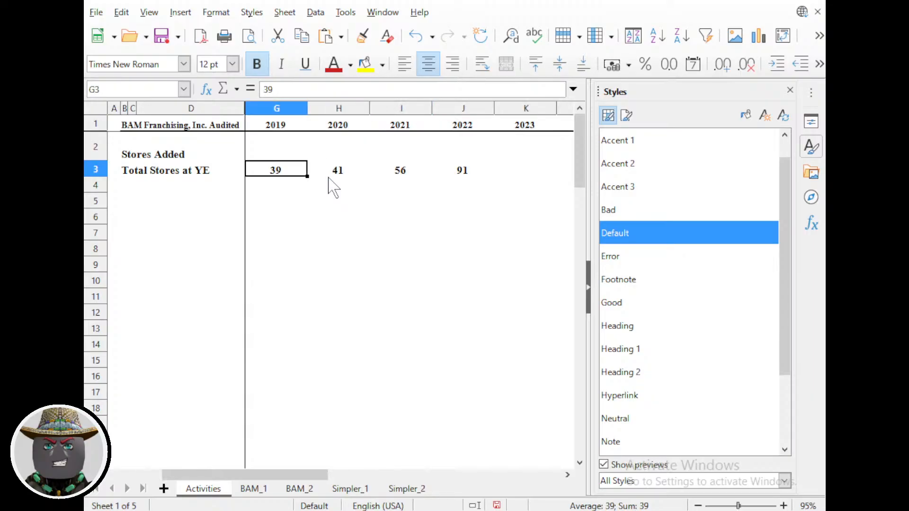
pyautogui.hotkey('shift', 'Tab')
pyautogui.hotkey('shift', 'Tab')
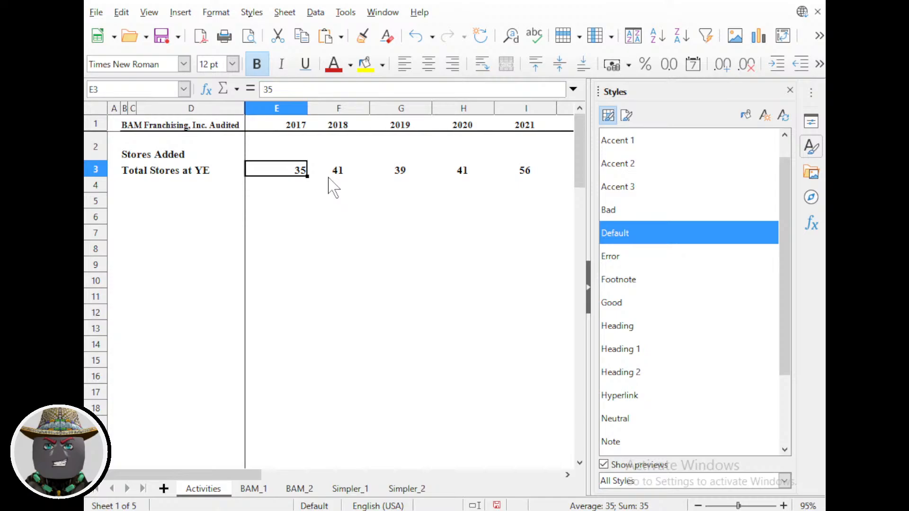
pyautogui.press('Tab')
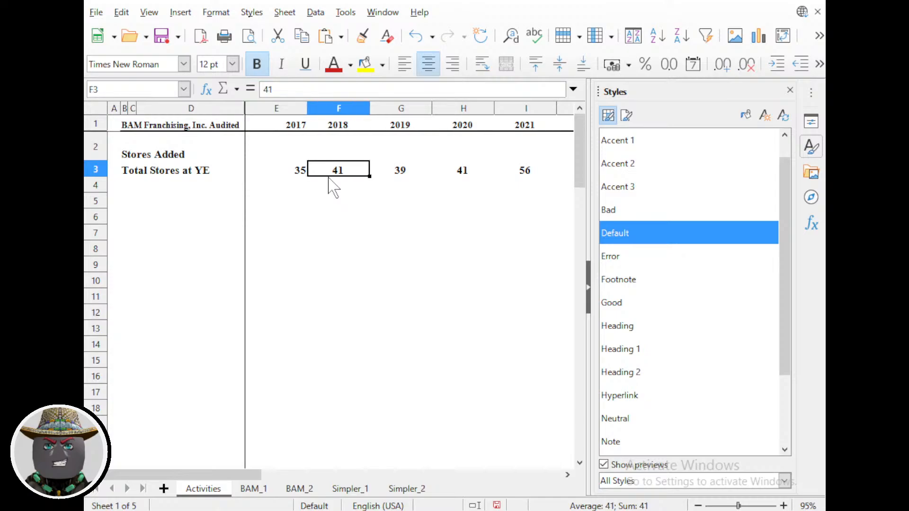
pyautogui.press('Tab')
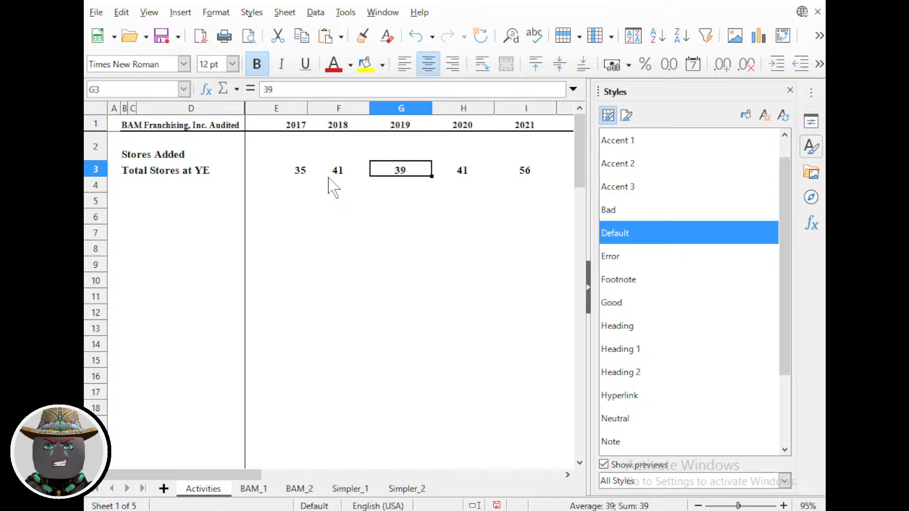
# Set the Total Stores at YE values for 2020 through 2023 to 36, 41, 56 and 91.
pyautogui.press('Tab')
pyautogui.write('36')
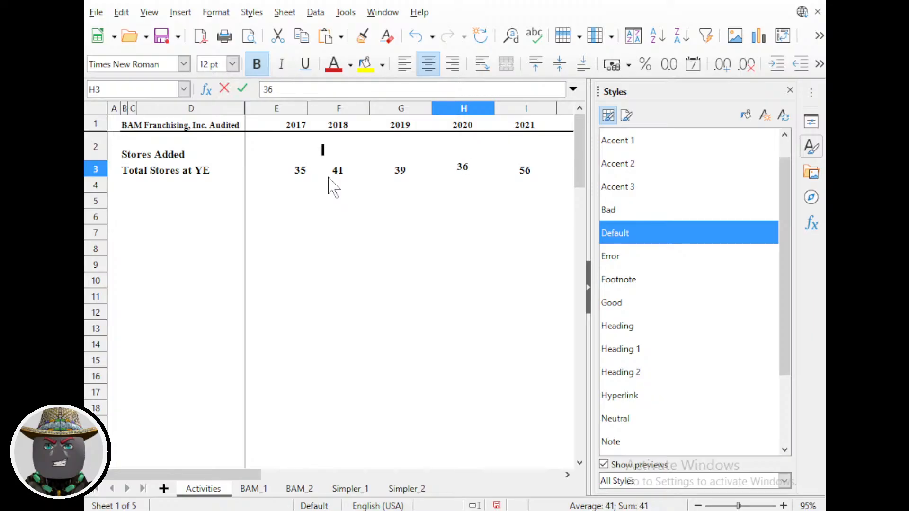
pyautogui.press('Tab')
pyautogui.write('41')
pyautogui.press('Tab')
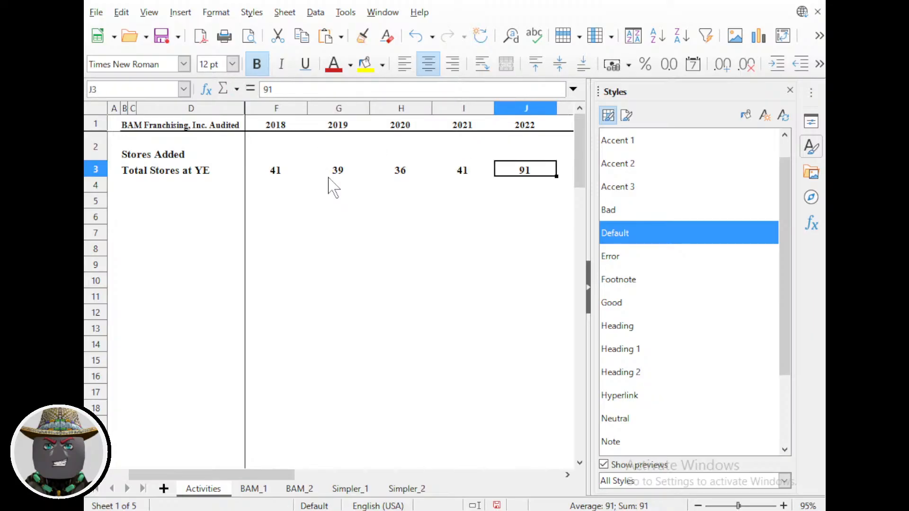
pyautogui.write('56')
pyautogui.press('Tab')
pyautogui.write('91')
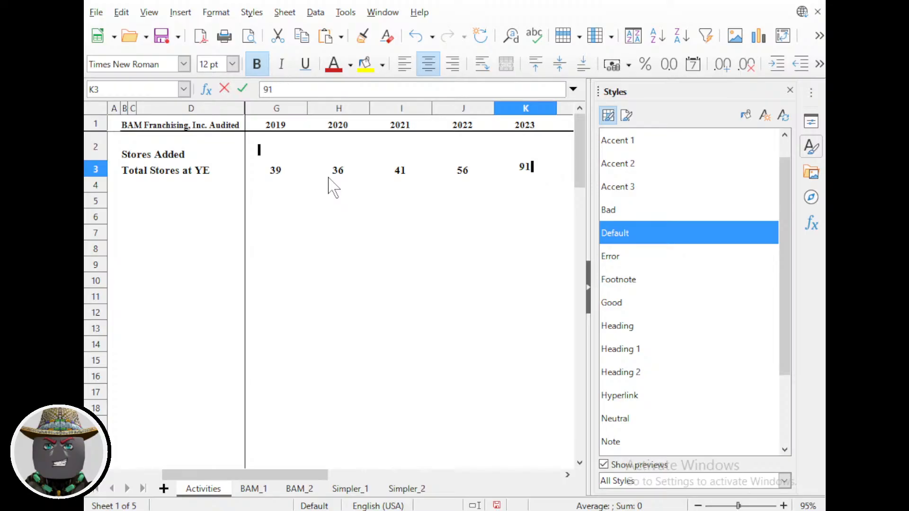
pyautogui.press('Tab')
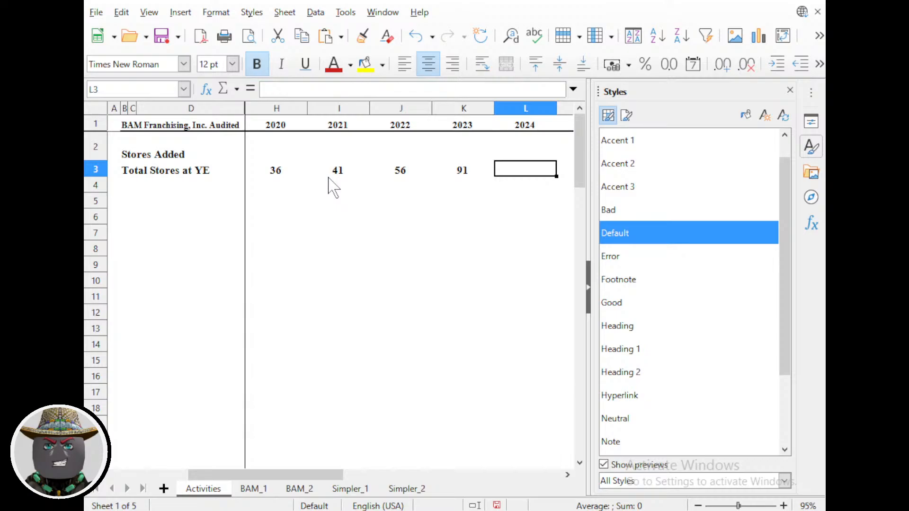
# Enter 157 for 2024 and 224 for 2025 in the Total Stores at YE row.
pyautogui.write('157')
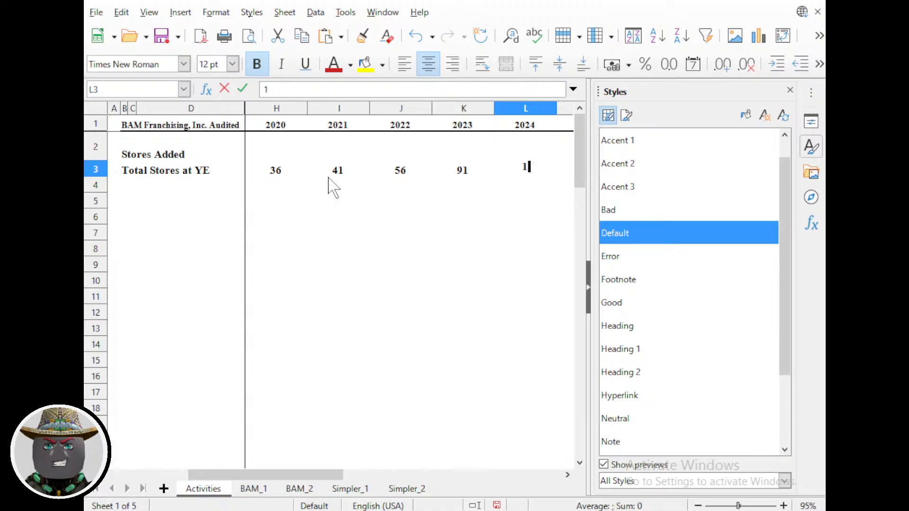
pyautogui.press('Tab')
pyautogui.press('Tab')
pyautogui.press('Left')
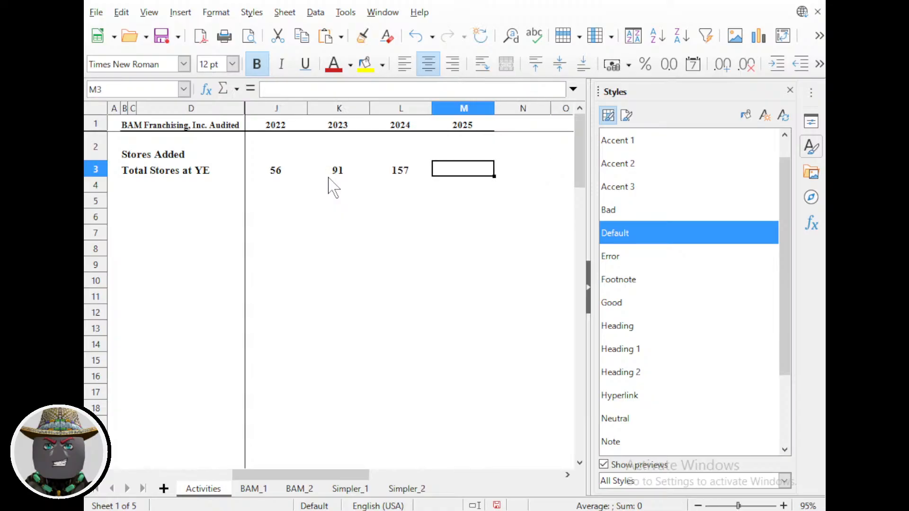
pyautogui.write('224')
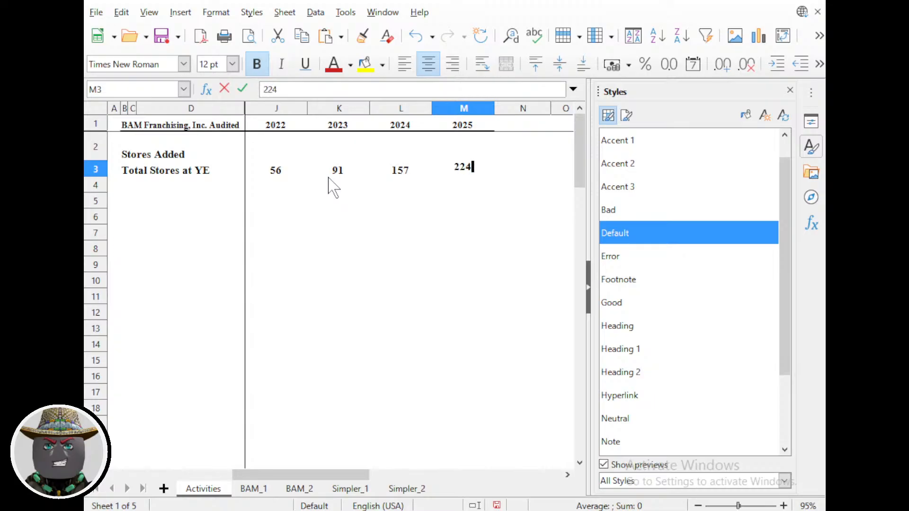
pyautogui.press('Return')
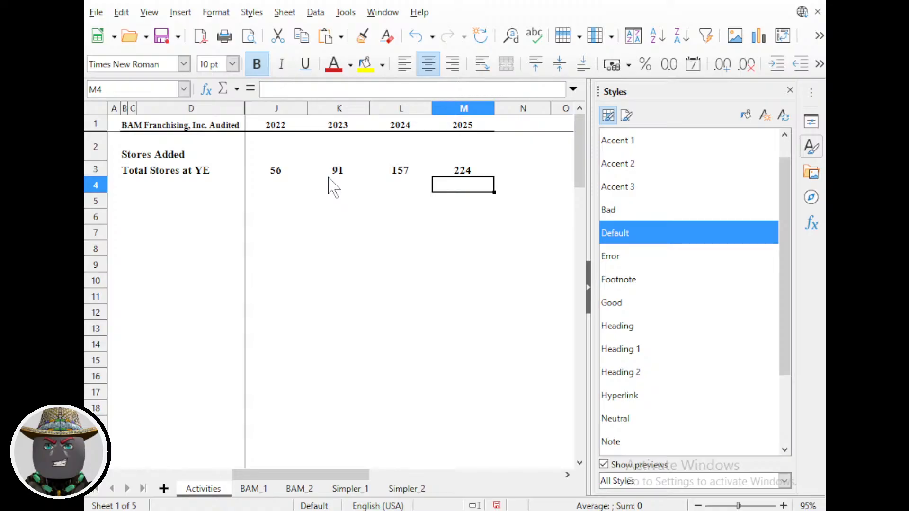
pyautogui.press('Up')
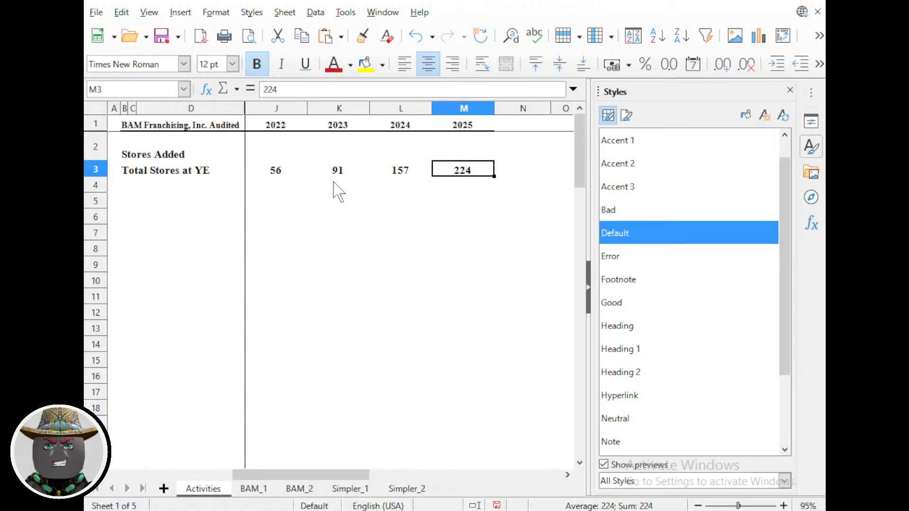
# Extend the year header series from 2025 in M1 by one column to add 2026 in N1.
pyautogui.keyDown('ctrl'); pyautogui.scroll(-2, 338, 192); pyautogui.keyUp('ctrl')
pyautogui.hscroll(-2, 387, 212)
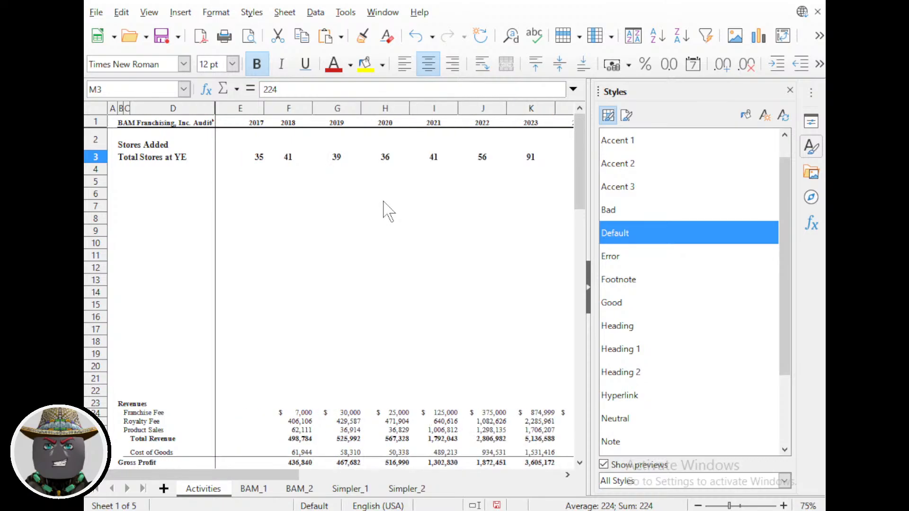
pyautogui.hscroll(3, 388, 210)
pyautogui.hscroll(-1, 386, 208)
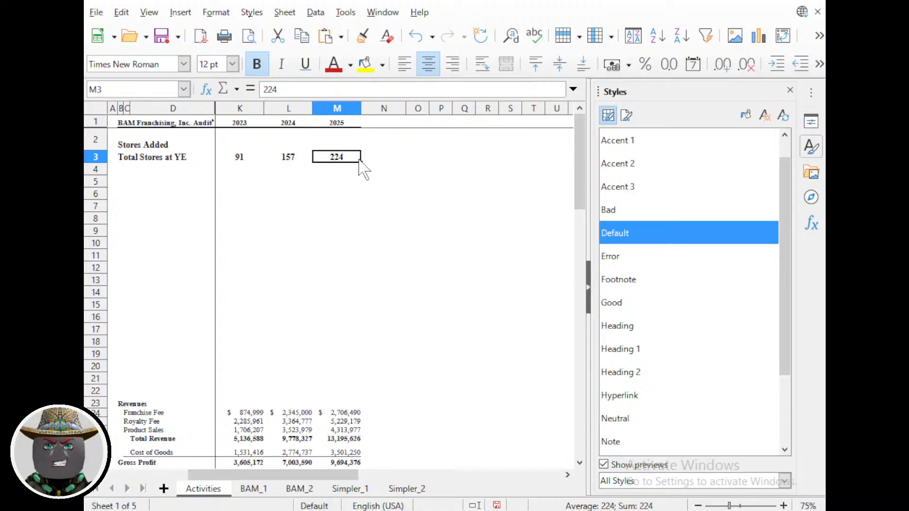
pyautogui.click(382, 163)
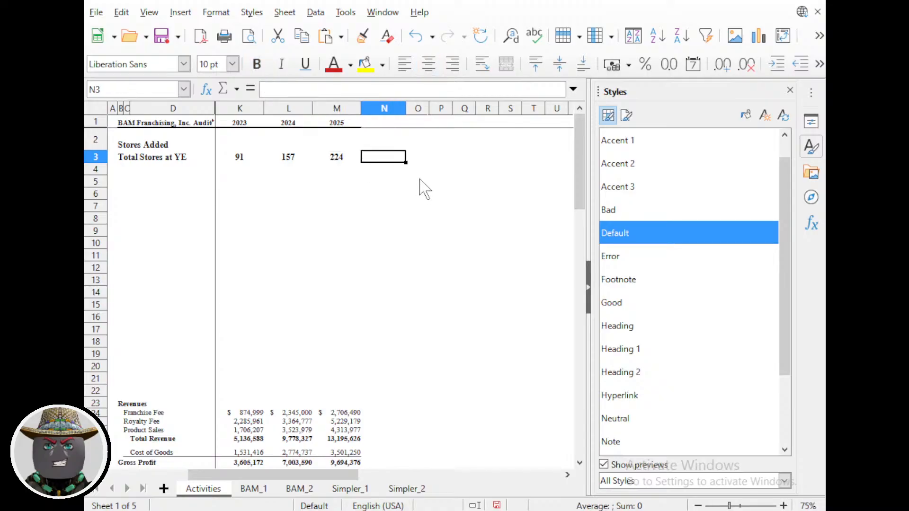
pyautogui.click(391, 123)
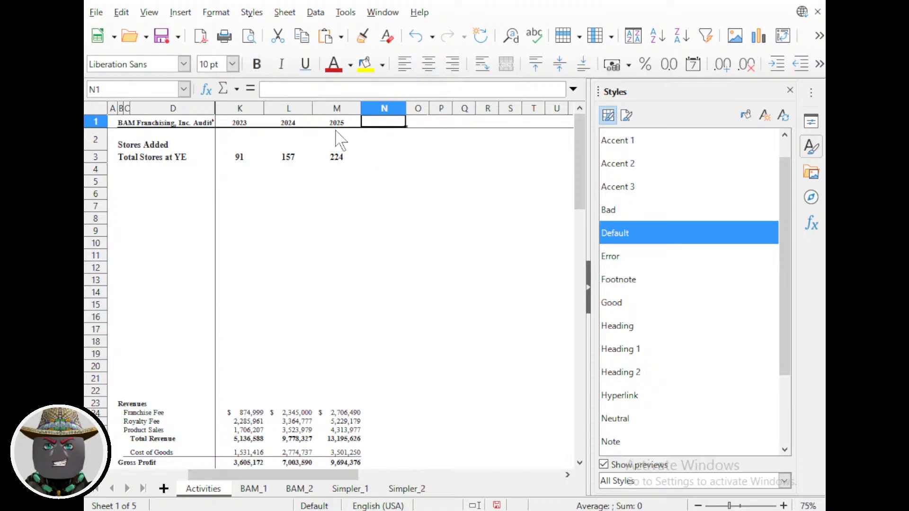
pyautogui.click(337, 125)
pyautogui.moveTo(362, 128); pyautogui.dragTo(400, 127)
pyautogui.click(397, 124)
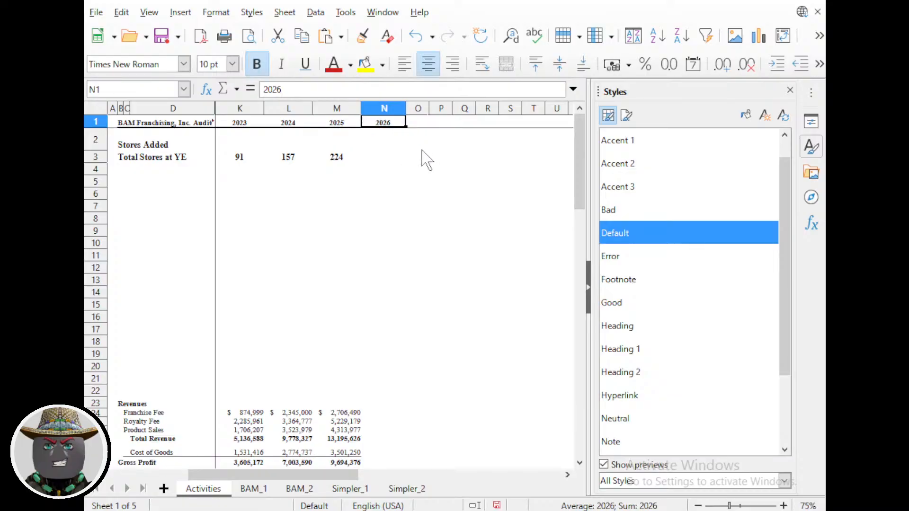
# Enter 300 as the 2026 value of Total Stores at YE in cell N3.
pyautogui.press('Down')
pyautogui.press('Down')
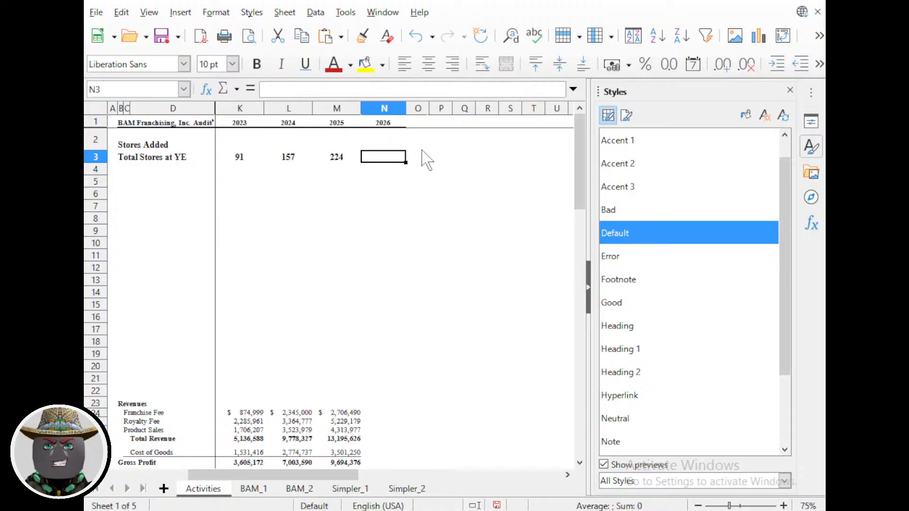
pyautogui.write('300')
pyautogui.press('Return')
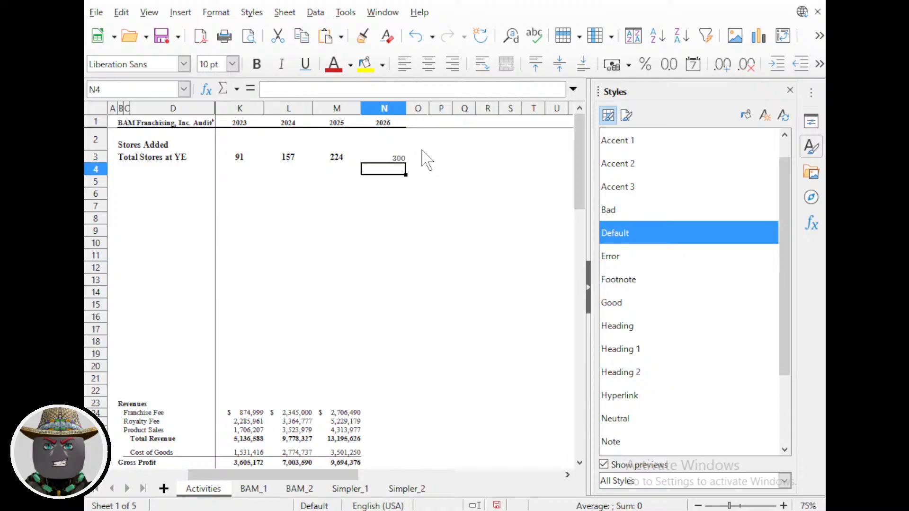
# Fill M3 across to O3 to carry over its formatting, reset N3 to 300 and clear O3.
pyautogui.press('Left')
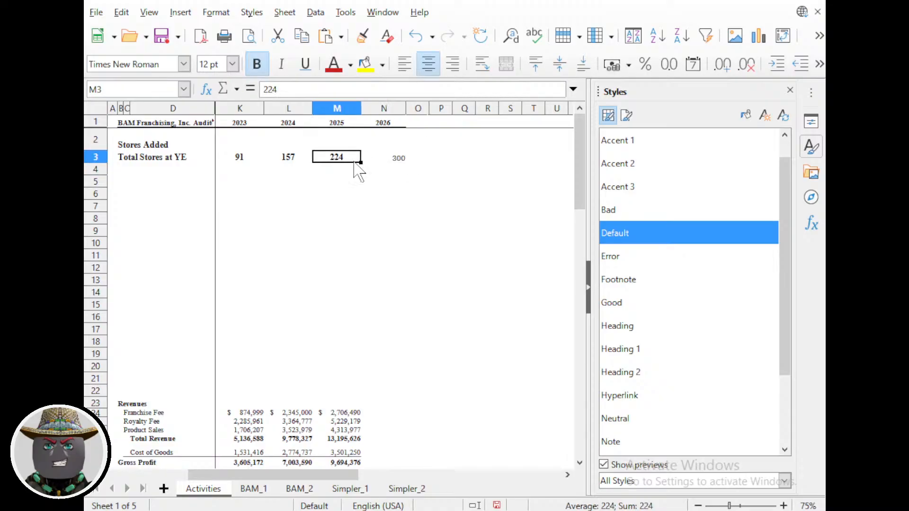
pyautogui.moveTo(360, 162); pyautogui.dragTo(419, 157)
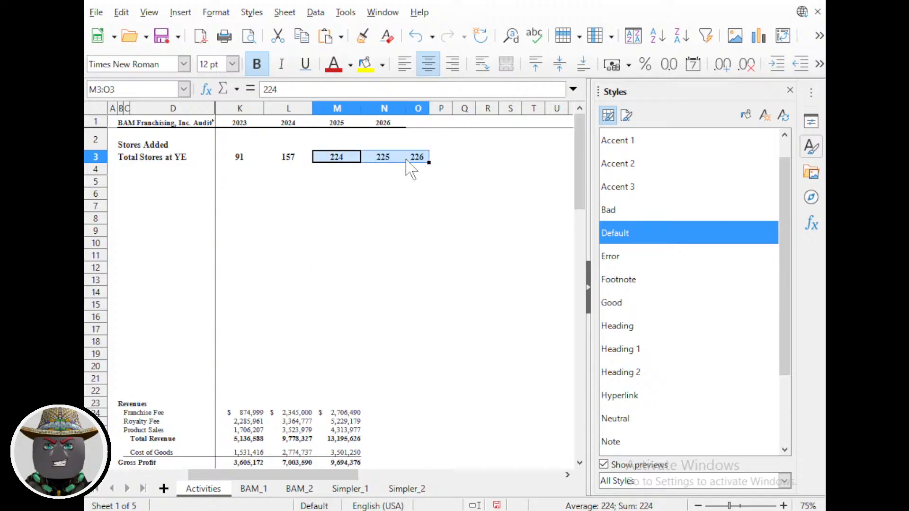
pyautogui.click(397, 159)
pyautogui.write('300')
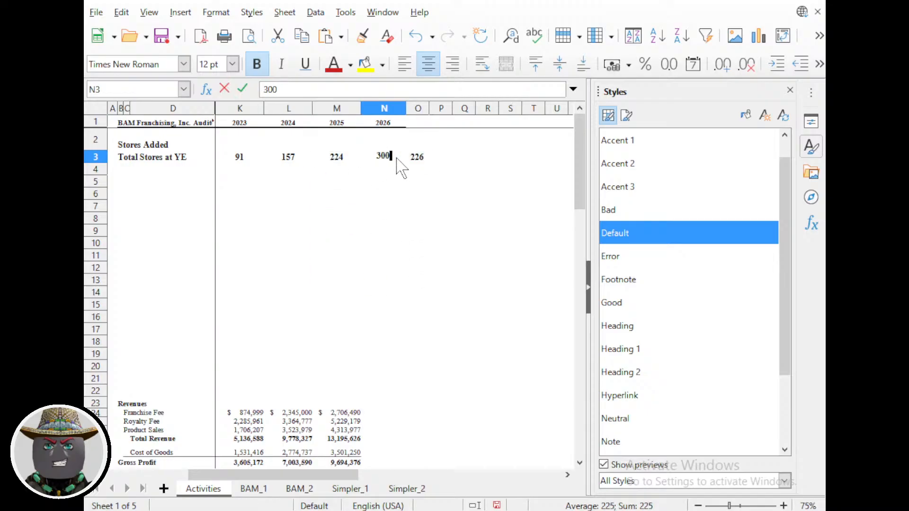
pyautogui.press('Return')
pyautogui.press('Up')
pyautogui.press('Right')
# Mark the 2026 Total Stores at YE projection in N3 as uncertain by changing it to "? 300 ?".
pyautogui.click(397, 158)
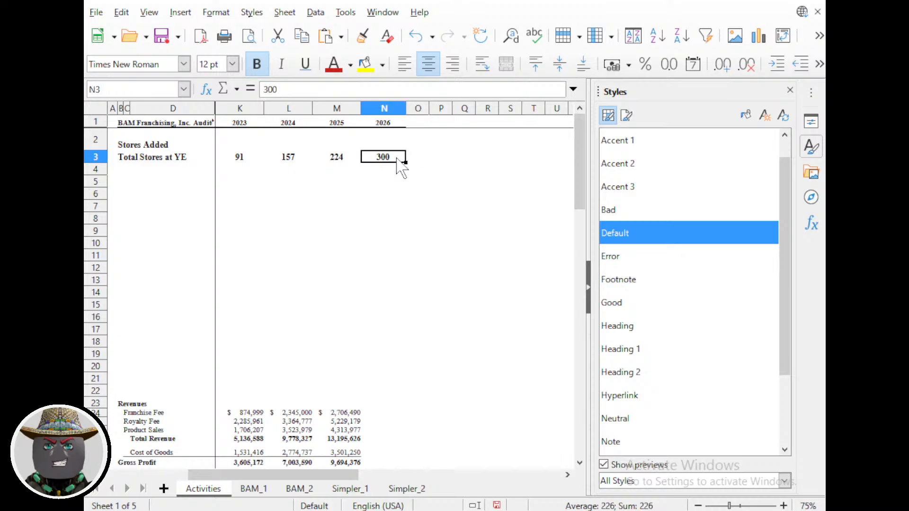
pyautogui.doubleClick(397, 158)
pyautogui.write('?')
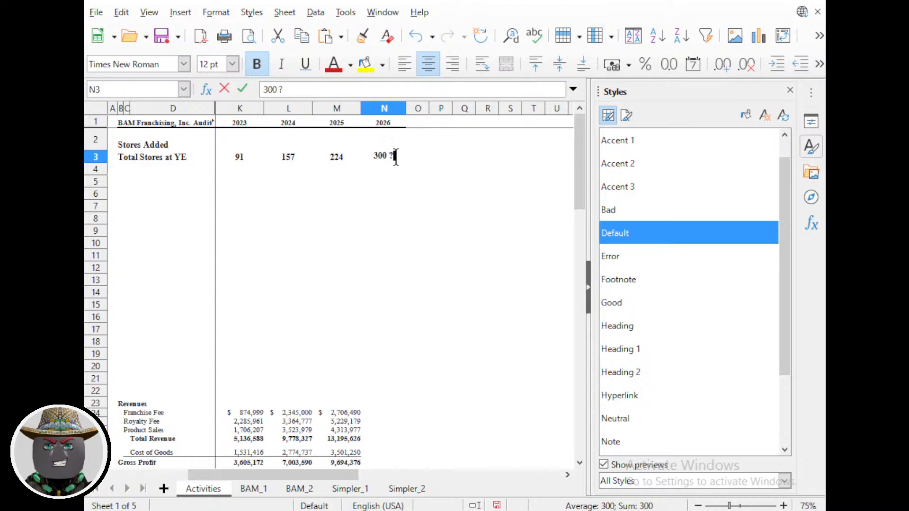
pyautogui.write('?')
pyautogui.press('Return')
pyautogui.press('Up')
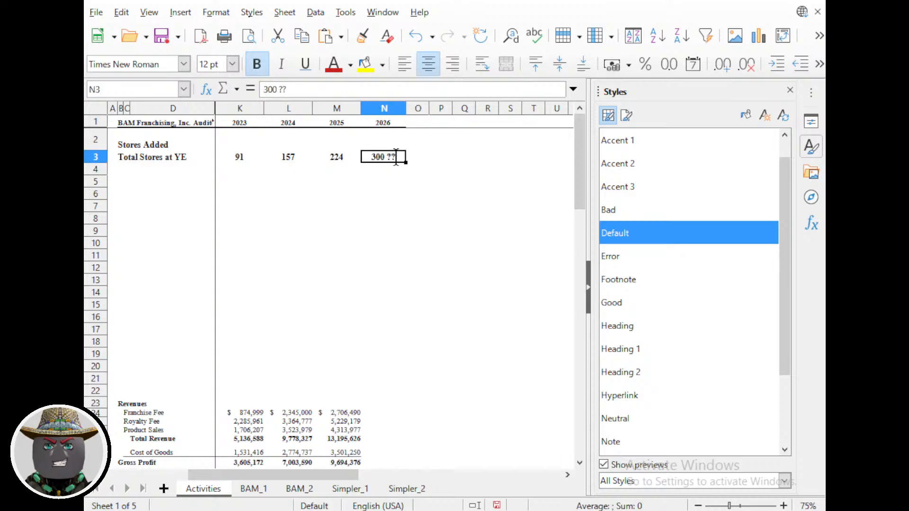
pyautogui.doubleClick(396, 157)
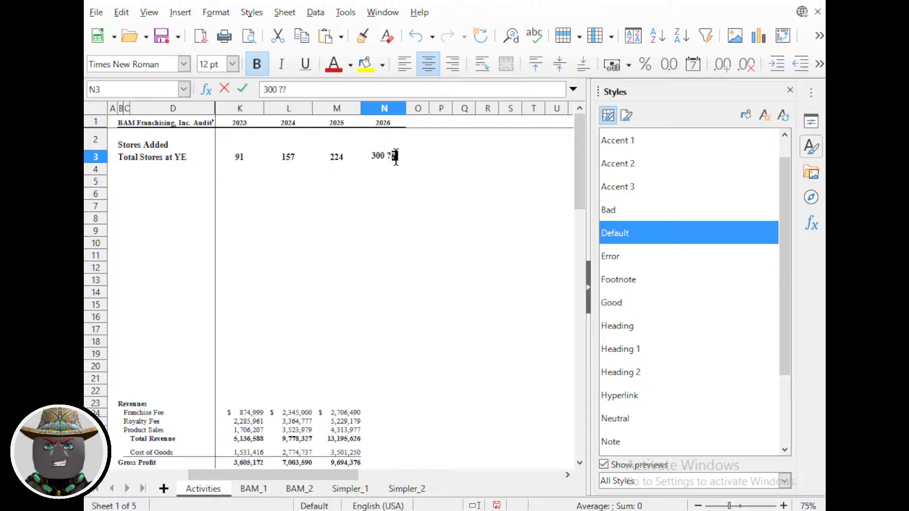
pyautogui.press('BackSpace')
pyautogui.press('Home')
pyautogui.write('?')
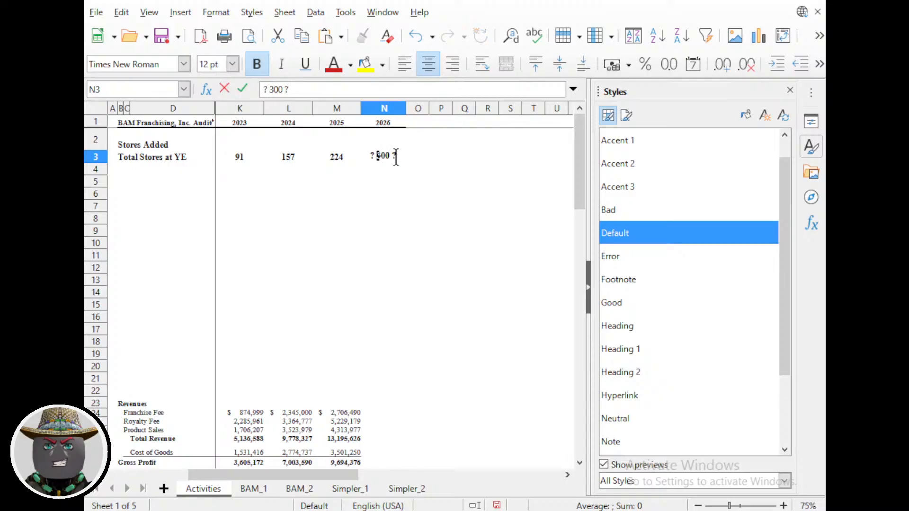
pyautogui.press('Return')
# Narrow year columns E through N to one equal width so 2017 through 2026 fit together on screen.
pyautogui.hscroll(-2, 378, 218)
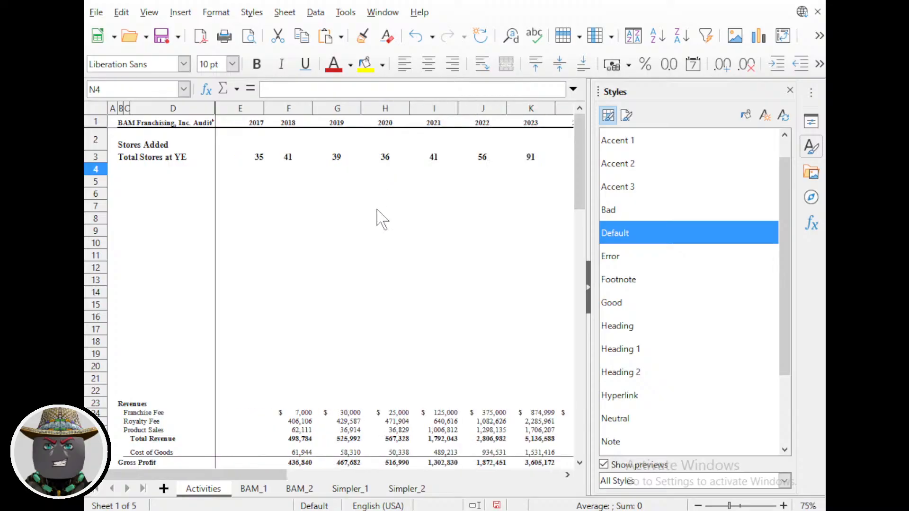
pyautogui.hscroll(4, 379, 219)
pyautogui.hscroll(-3, 377, 209)
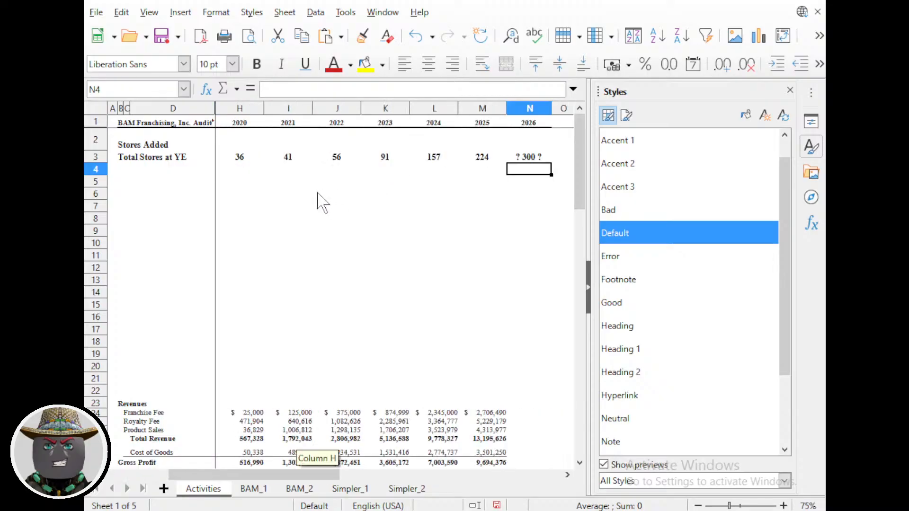
pyautogui.click(521, 160)
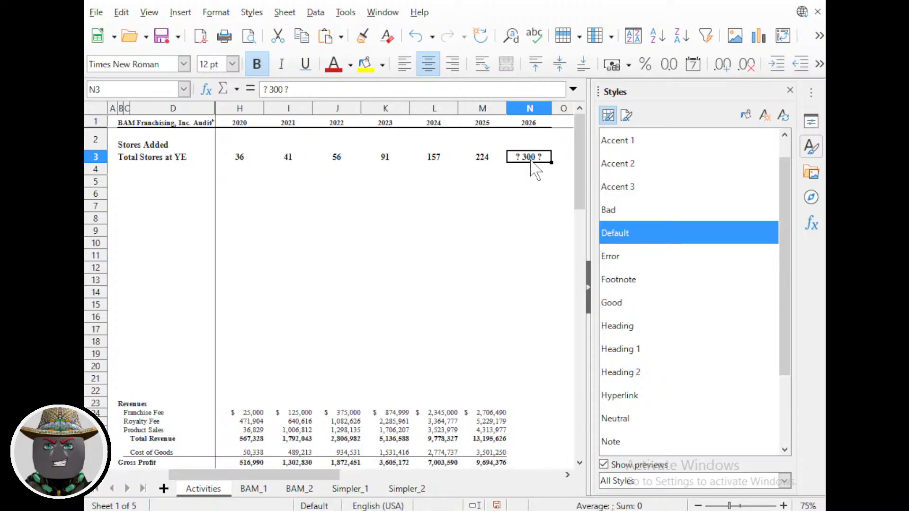
pyautogui.hscroll(-3, 428, 185)
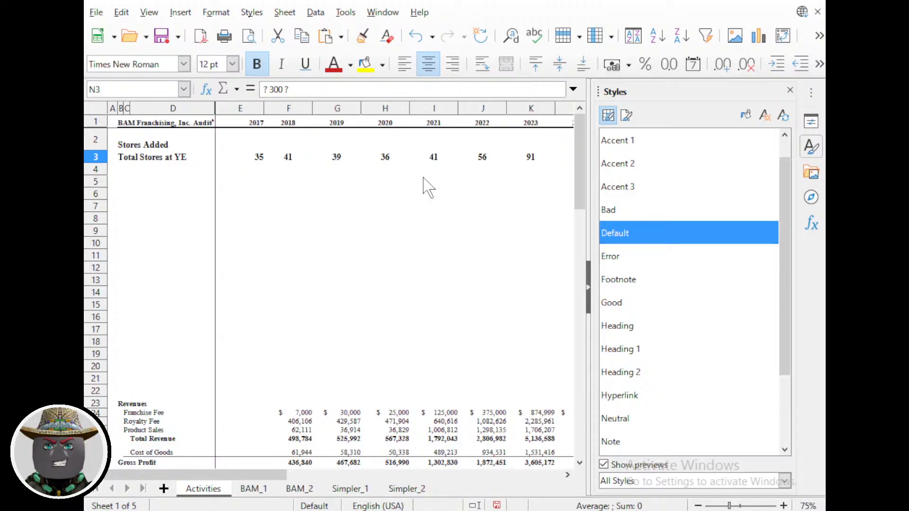
pyautogui.scroll(-2, 398, 187)
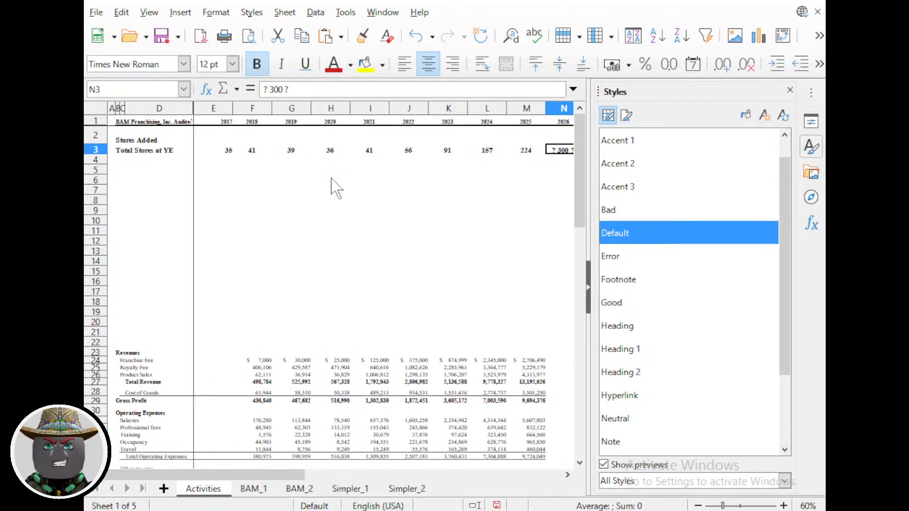
pyautogui.scroll(-1, 331, 189)
pyautogui.scroll(1, 331, 189)
pyautogui.moveTo(220, 110); pyautogui.dragTo(433, 124)
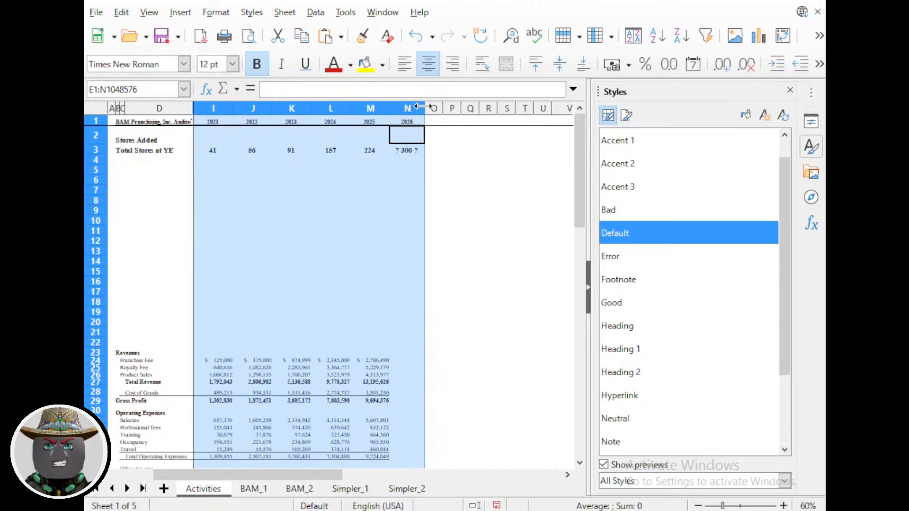
pyautogui.moveTo(424, 108); pyautogui.dragTo(416, 107)
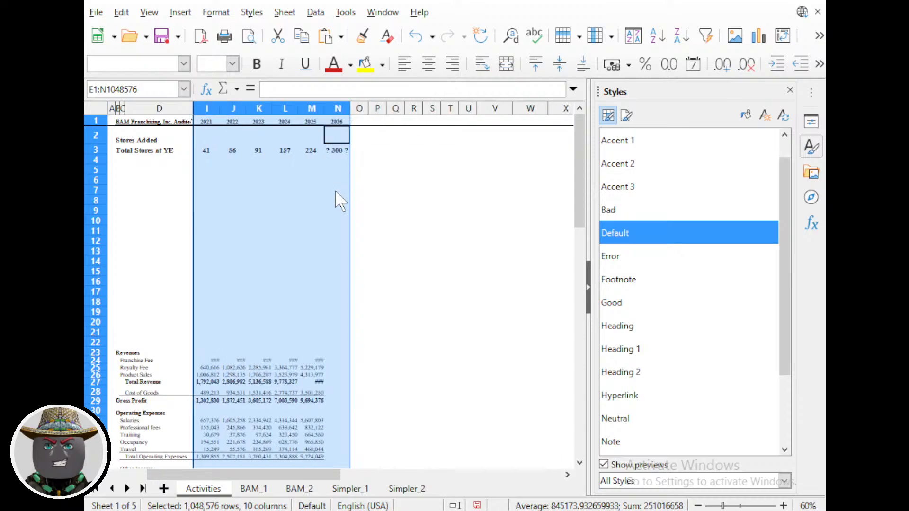
pyautogui.click(336, 180)
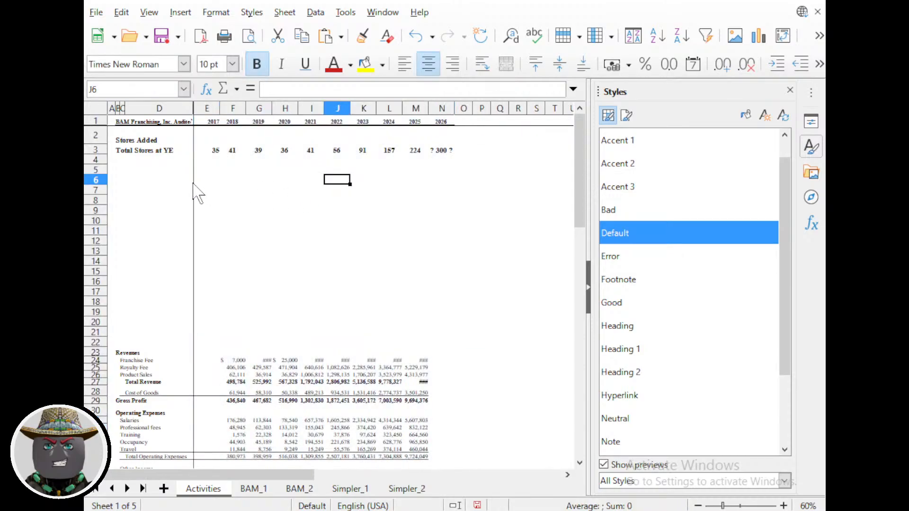
# Calculate Stores Added for 2018 in F2 with =F3-E3 and fill the formula across to 2025 in M2.
pyautogui.click(214, 138)
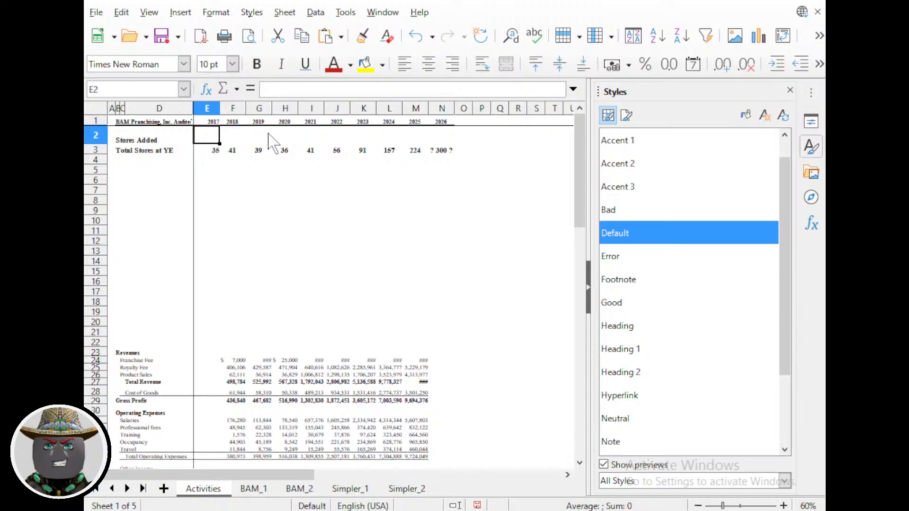
pyautogui.click(235, 138)
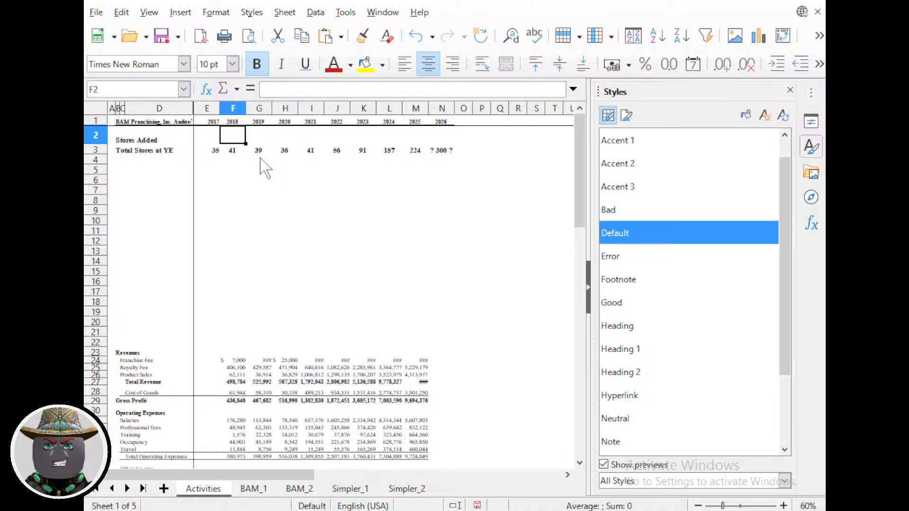
pyautogui.write('=F3')
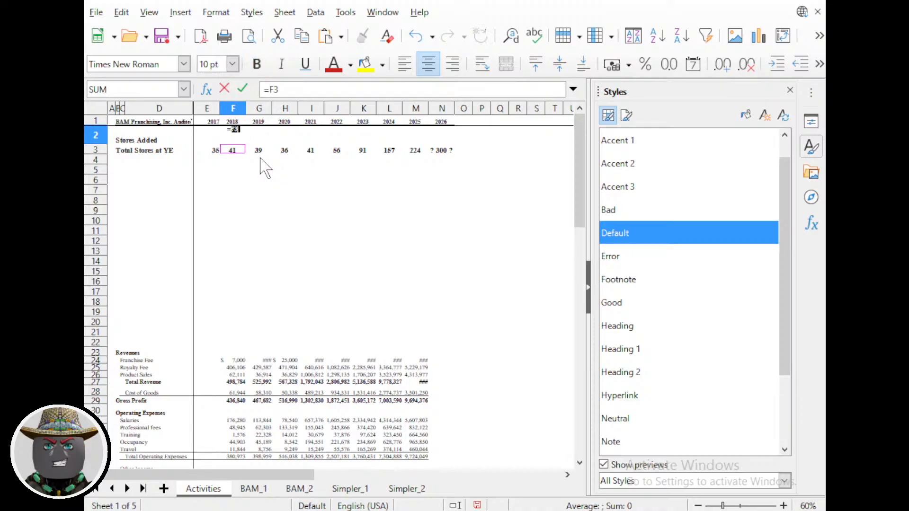
pyautogui.write('-E3')
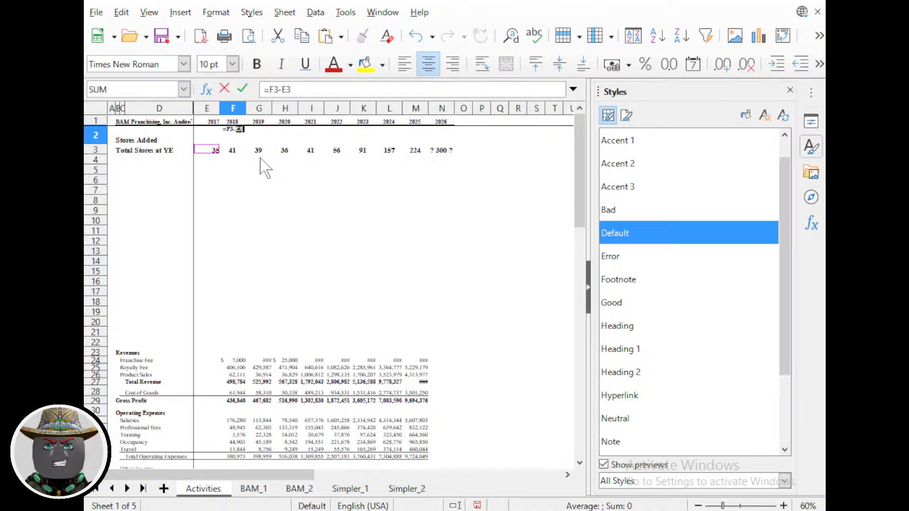
pyautogui.press('Return')
pyautogui.press('Up')
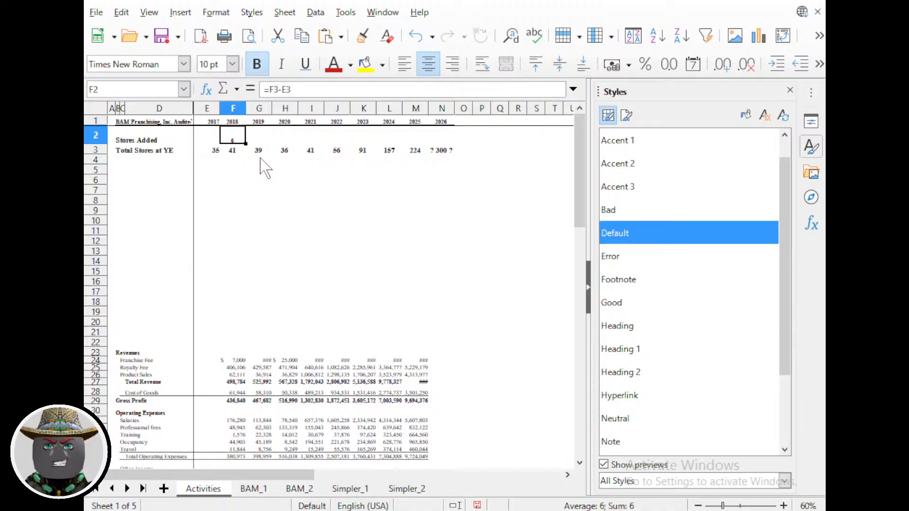
pyautogui.moveTo(258, 143); pyautogui.dragTo(426, 151)
pyautogui.click(425, 212)
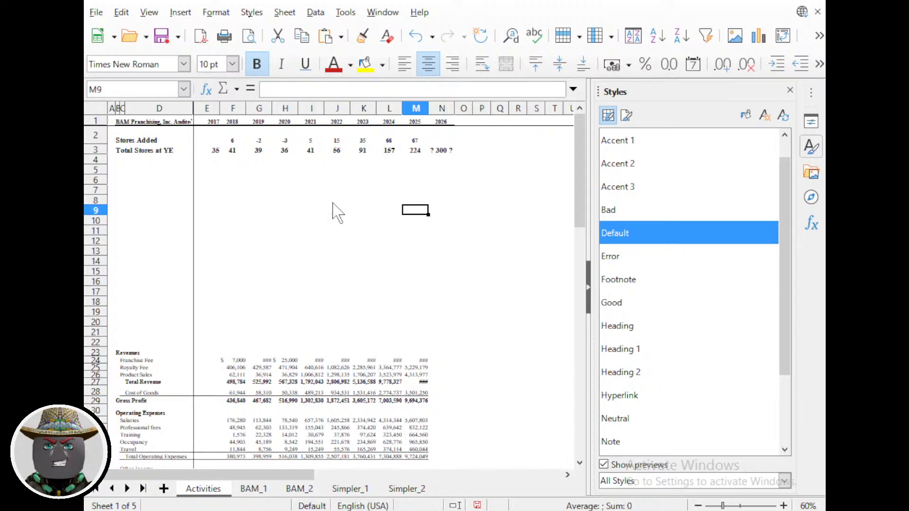
# Clone the formatting of the 2017 store total in E3 onto the Stores Added cells E2:N2.
pyautogui.scroll(1, 346, 202)
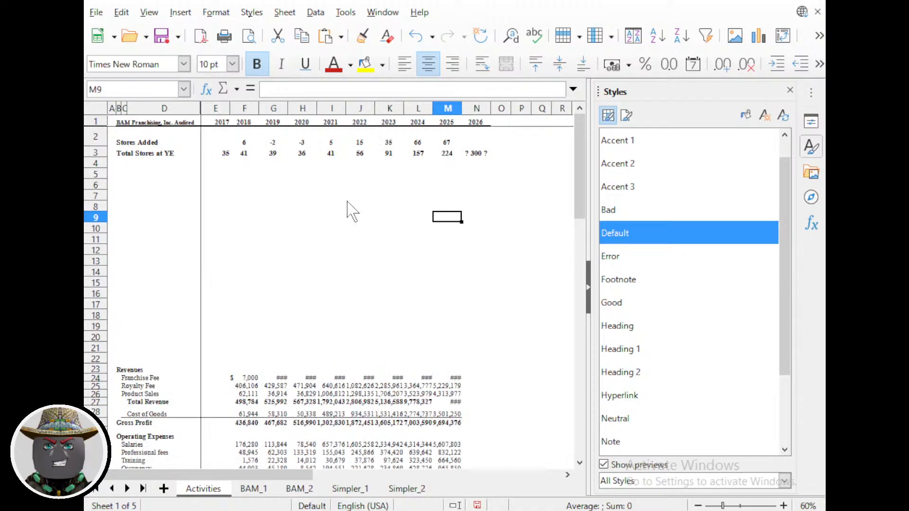
pyautogui.scroll(1, 368, 198)
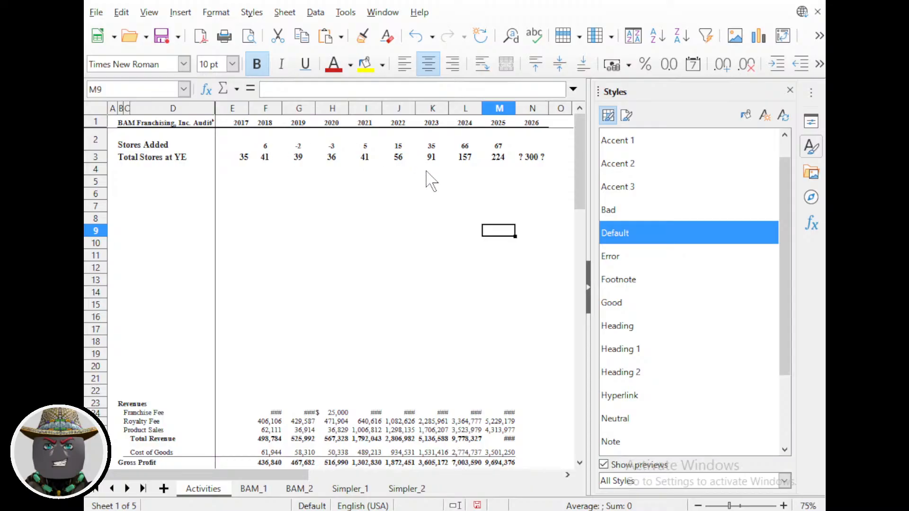
pyautogui.scroll(2, 426, 179)
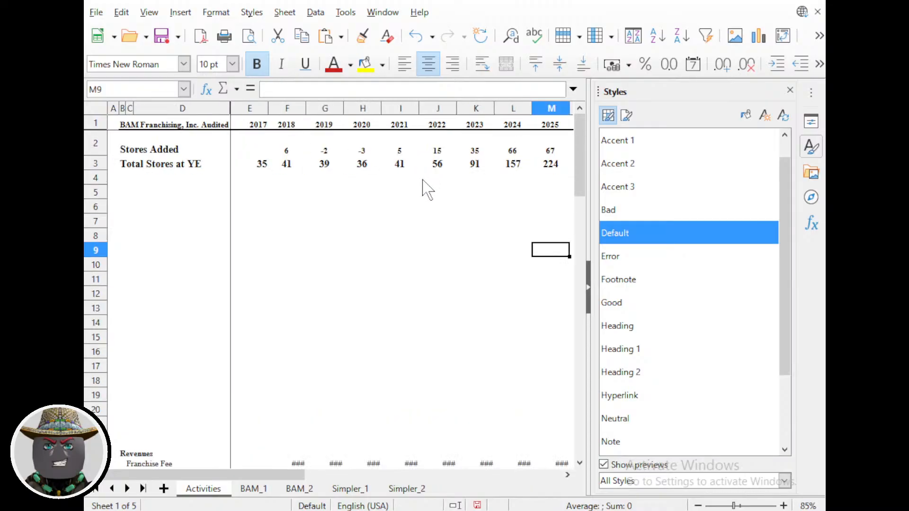
pyautogui.hscroll(1, 423, 179)
pyautogui.hscroll(-1, 423, 180)
pyautogui.click(260, 164)
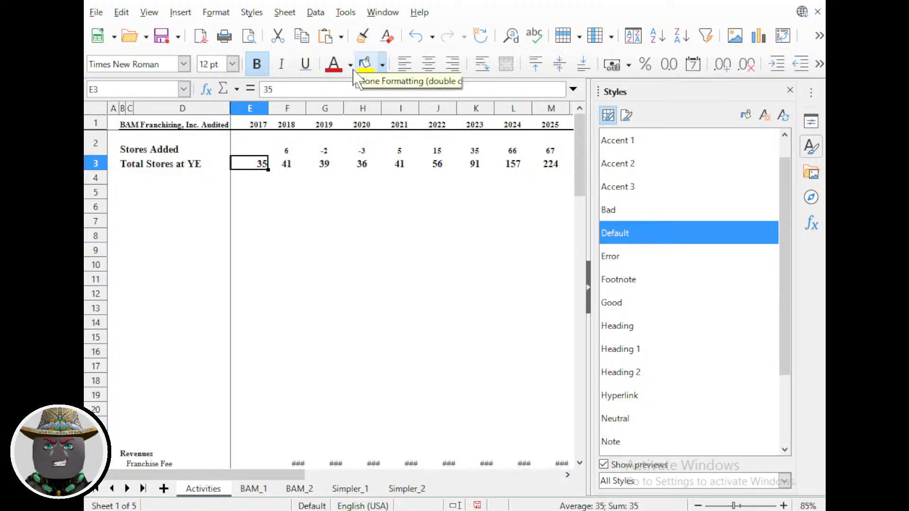
pyautogui.click(363, 36)
pyautogui.moveTo(258, 151)
pyautogui.mouseDown()
pyautogui.moveTo(564, 150)
pyautogui.moveTo(573, 142)
pyautogui.moveTo(516, 136)
pyautogui.moveTo(463, 150)
pyautogui.mouseUp()
pyautogui.moveTo(363, 182); pyautogui.dragTo(351, 194)
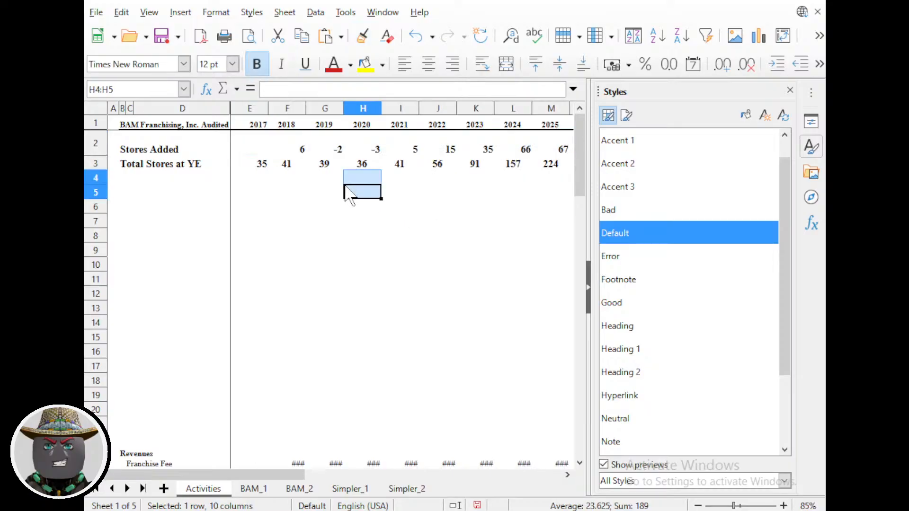
# Clone the formatting of Stores Added cell F2 onto the Total Stores at YE cells E3:M3.
pyautogui.click(302, 167)
pyautogui.click(269, 148)
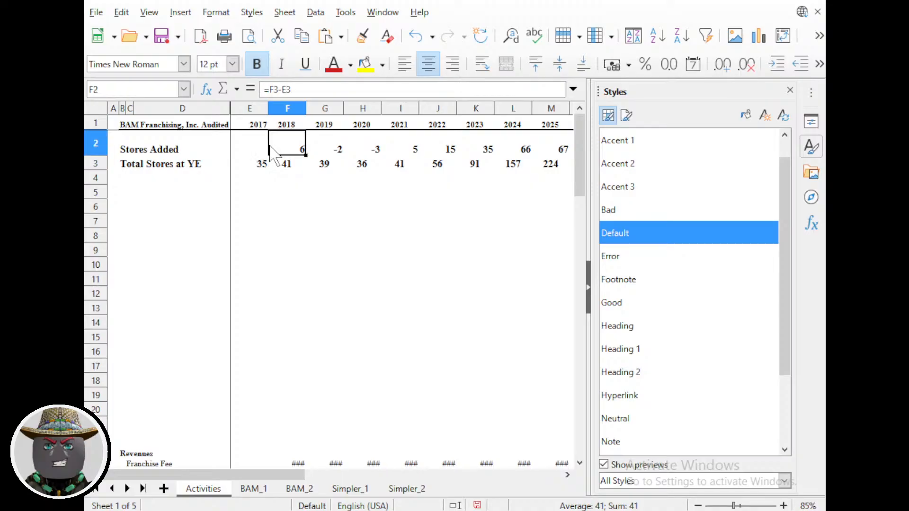
pyautogui.click(261, 150)
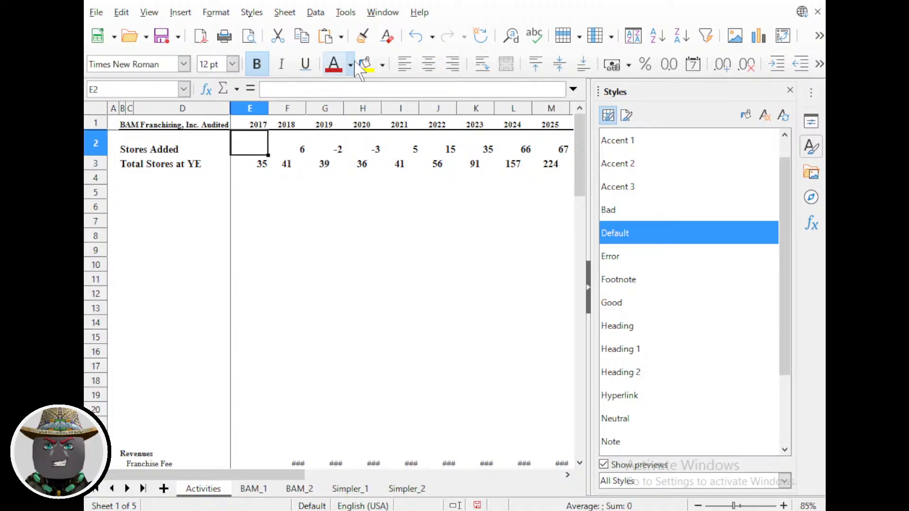
pyautogui.click(301, 150)
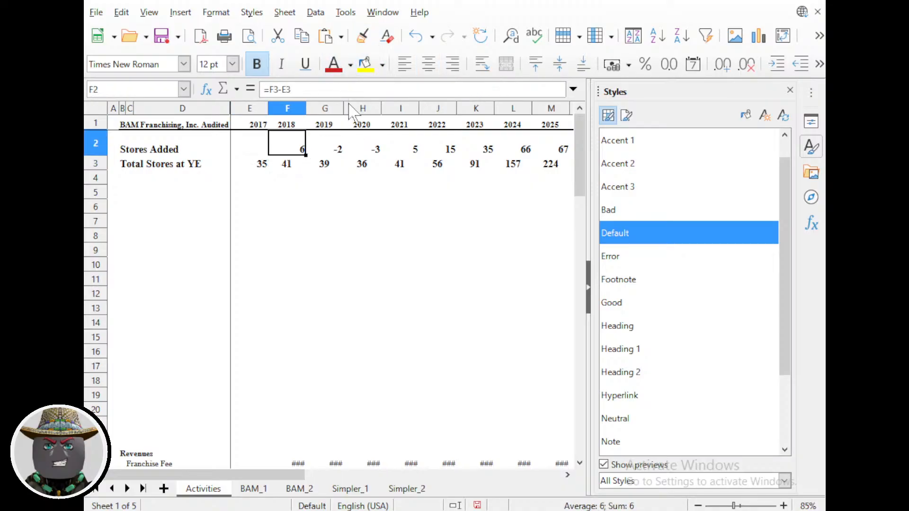
pyautogui.click(363, 36)
pyautogui.moveTo(260, 161)
pyautogui.mouseDown()
pyautogui.moveTo(523, 163)
pyautogui.moveTo(544, 175)
pyautogui.mouseUp()
pyautogui.hscroll(2, 414, 193)
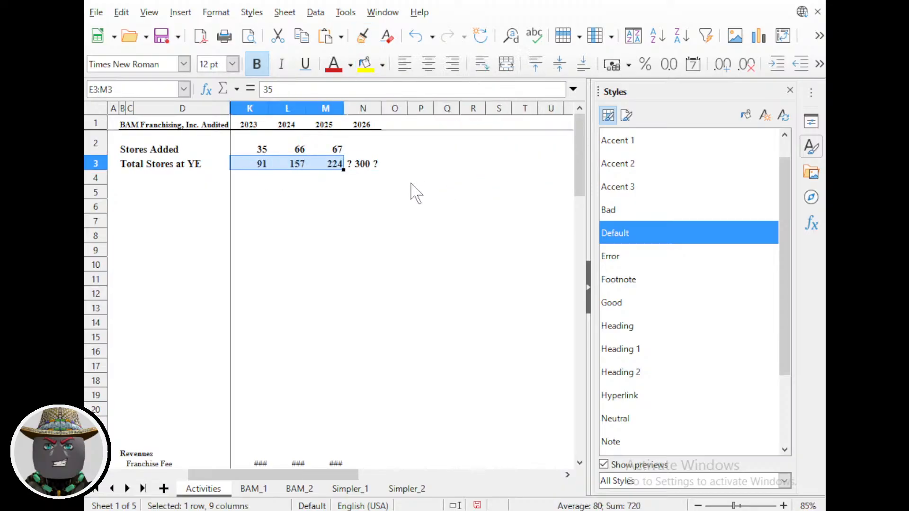
pyautogui.hscroll(-2, 411, 184)
pyautogui.hscroll(2, 411, 183)
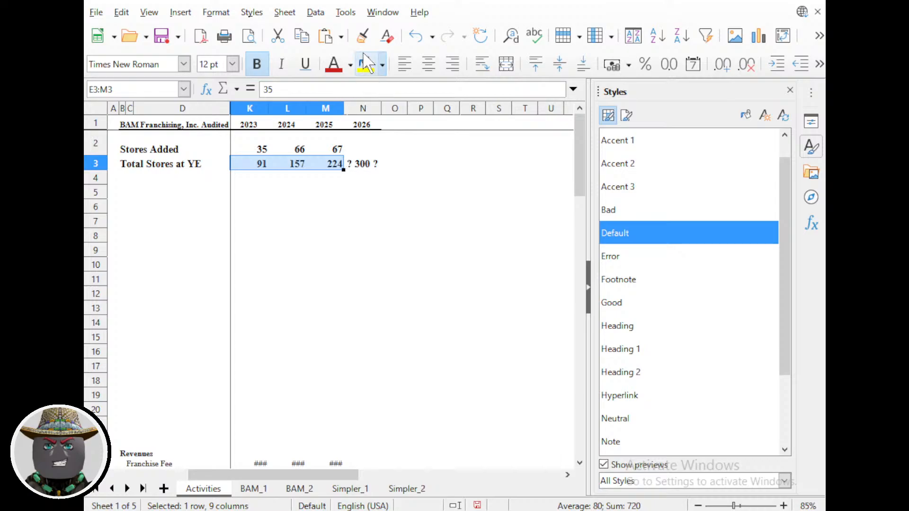
# Clone M3's formatting onto the 2026 cells N2:N3 and right-align the projected store total in N3.
pyautogui.click(339, 166)
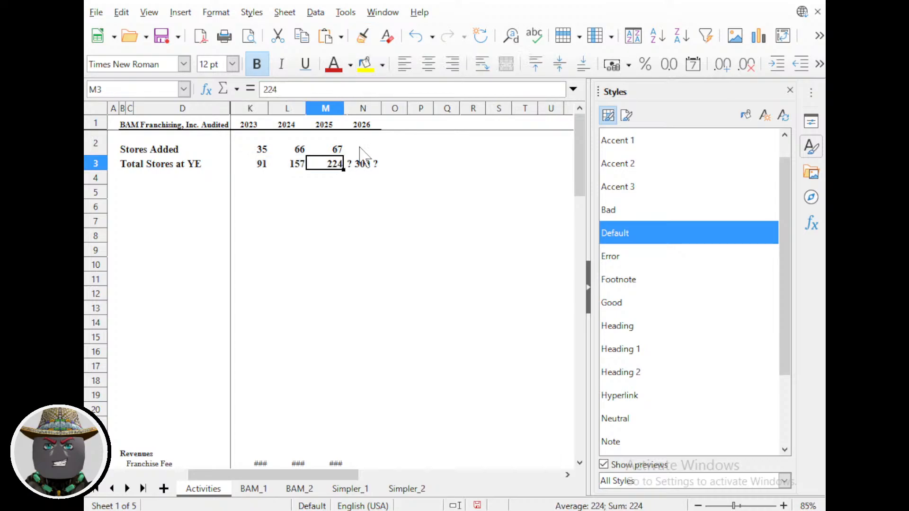
pyautogui.moveTo(361, 148); pyautogui.dragTo(363, 164)
pyautogui.hscroll(-2, 355, 206)
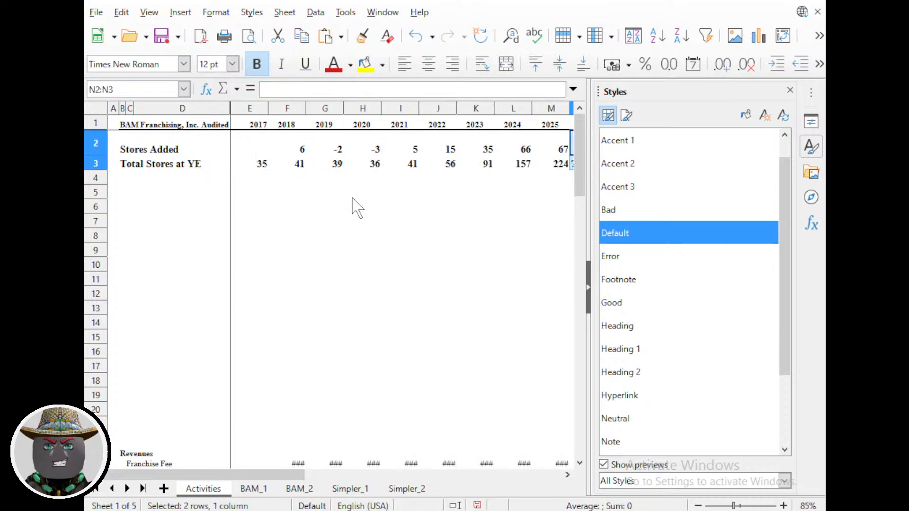
pyautogui.click(355, 197)
pyautogui.scroll(-1, 351, 206)
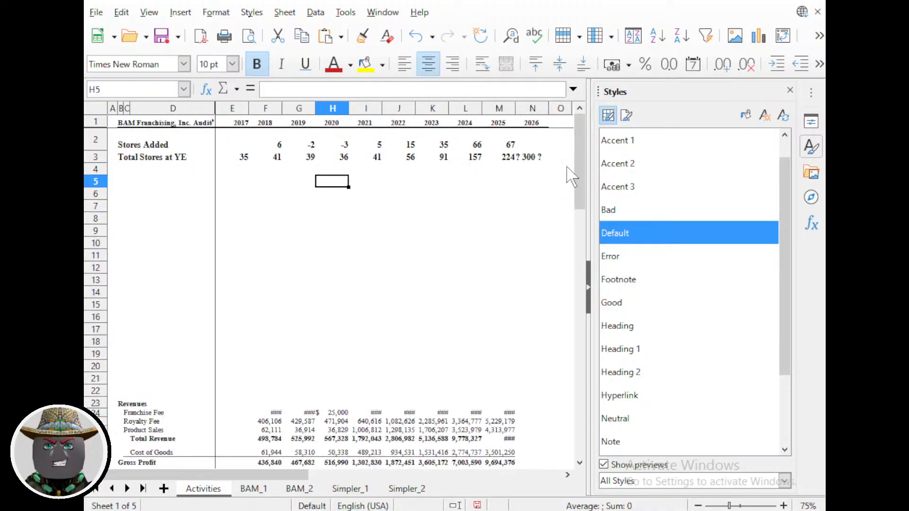
pyautogui.click(538, 158)
pyautogui.click(452, 65)
pyautogui.click(443, 207)
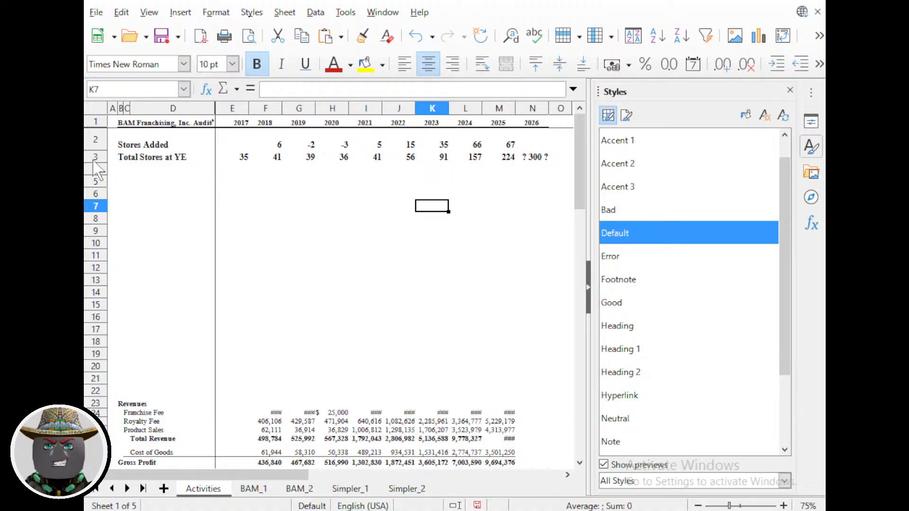
# Increase the heights of rows 2, 3 and 4 to add space around the store figures.
pyautogui.moveTo(95, 163)
pyautogui.mouseDown()
pyautogui.moveTo(95, 171)
pyautogui.moveTo(93, 156)
pyautogui.mouseUp()
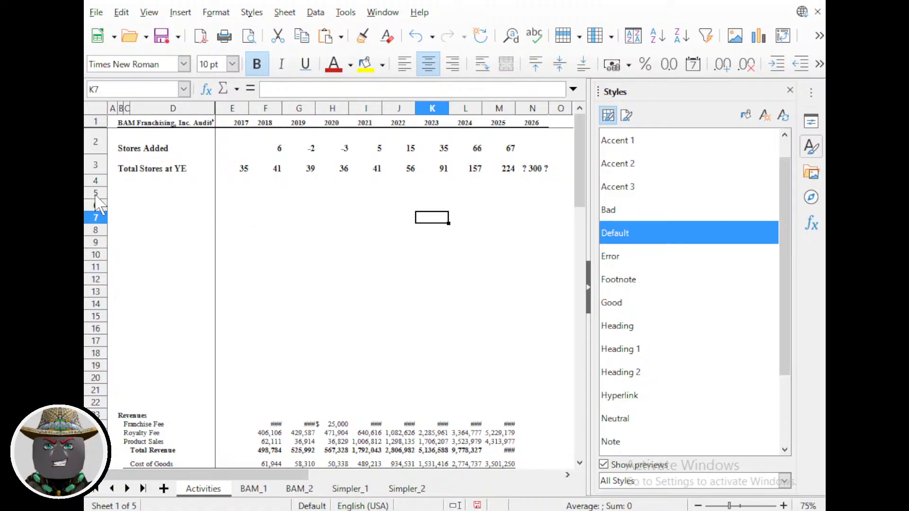
pyautogui.moveTo(97, 189); pyautogui.dragTo(97, 192)
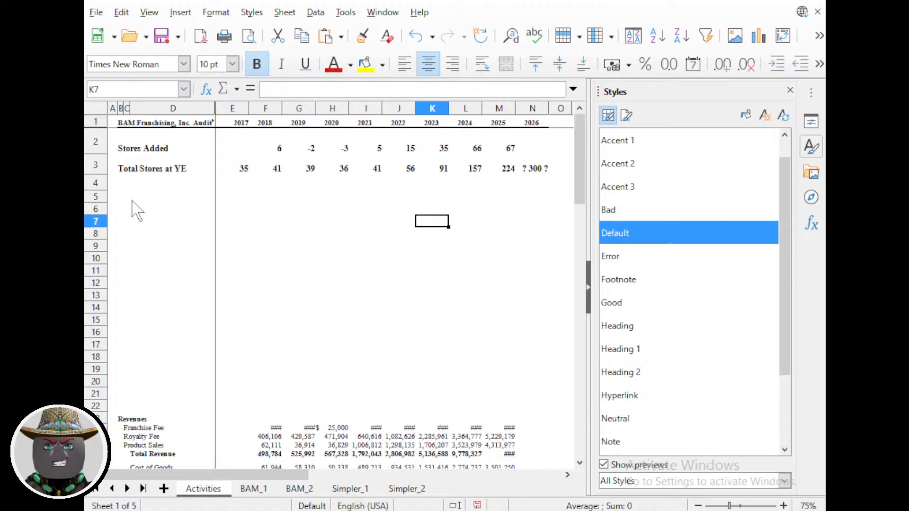
# Copy the Deferred revenue row B60:M60 from the balance sheet's current liabilities into row 5, starting at B5.
pyautogui.click(134, 196)
pyautogui.scroll(-2, 223, 244)
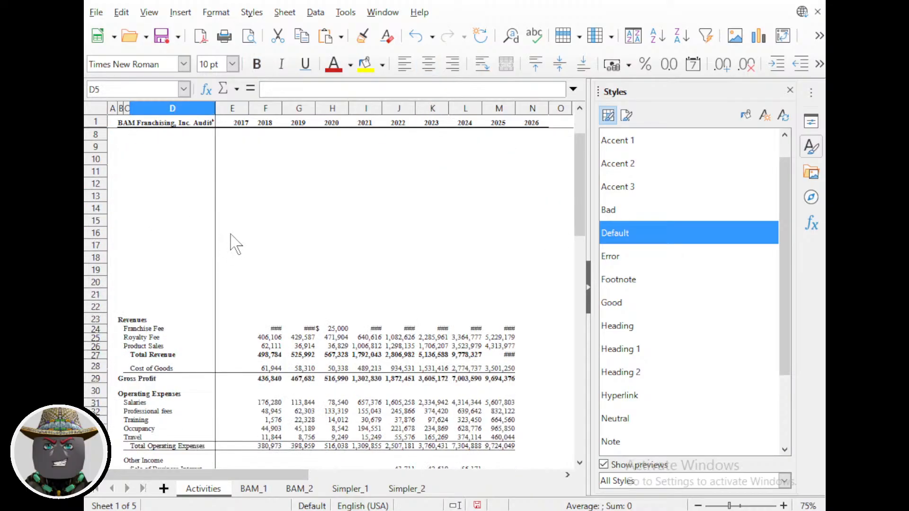
pyautogui.scroll(-1, 154, 361)
pyautogui.scroll(-6, 156, 367)
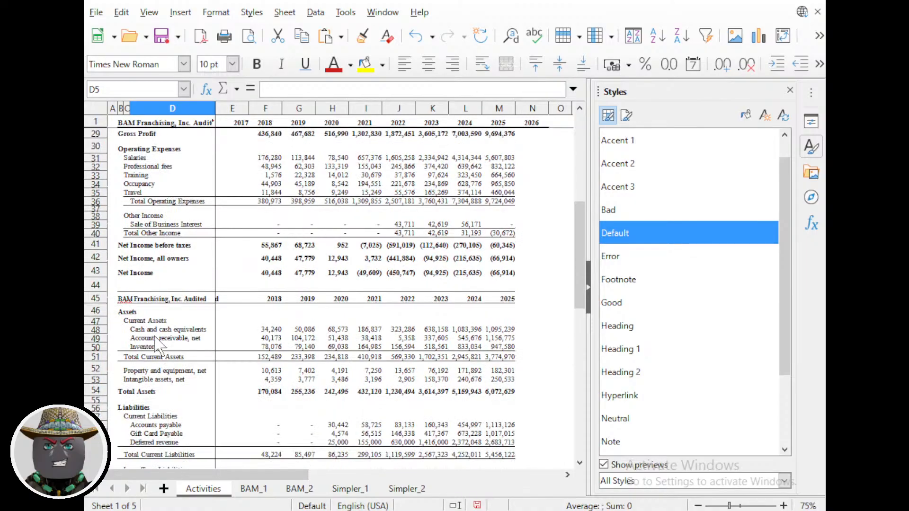
pyautogui.scroll(-2, 153, 353)
pyautogui.scroll(-1, 145, 335)
pyautogui.scroll(-1, 145, 335)
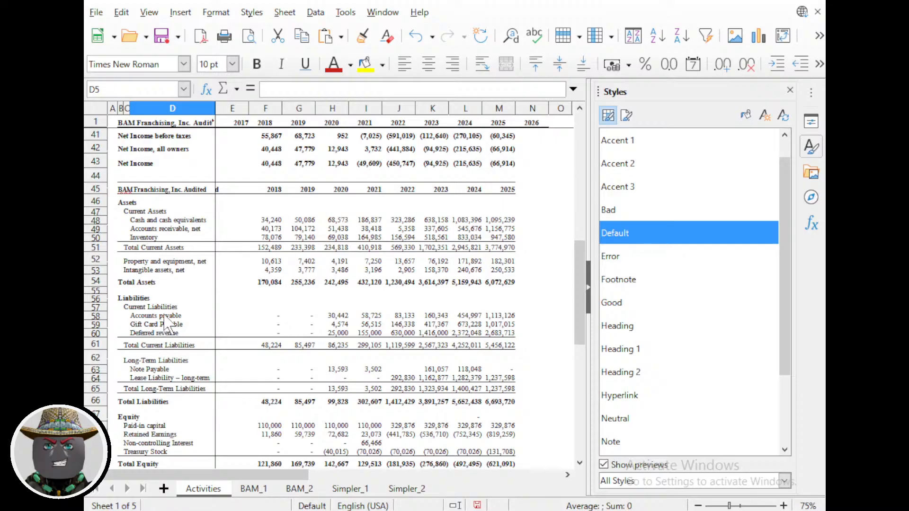
pyautogui.click(152, 333)
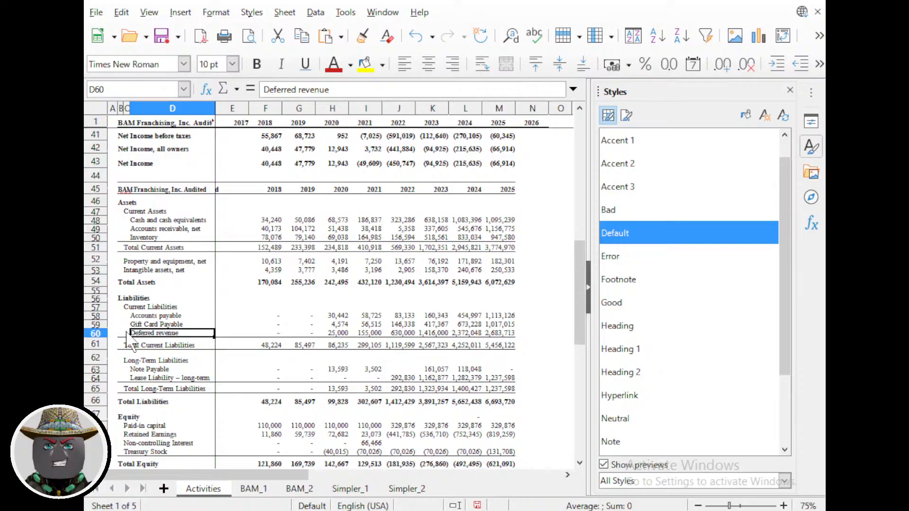
pyautogui.click(121, 333)
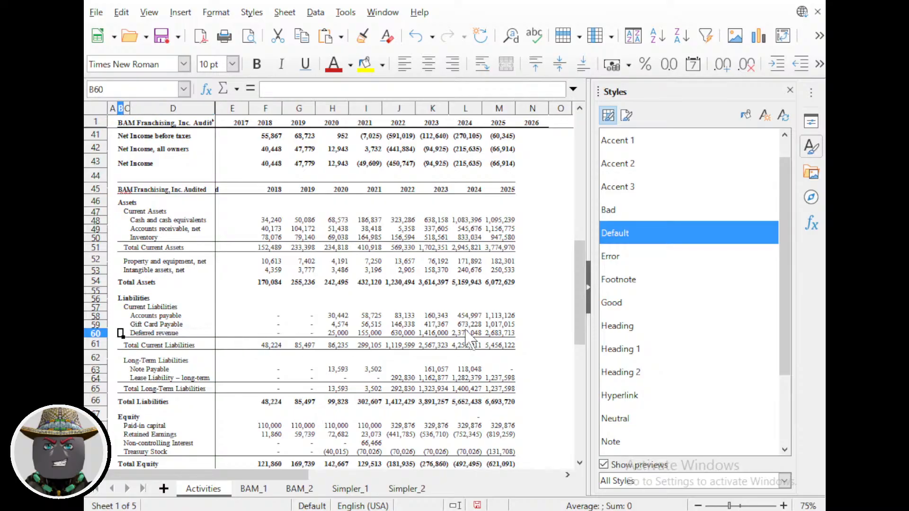
pyautogui.keyDown('shift'); pyautogui.click(507, 334); pyautogui.keyUp('shift')
pyautogui.hotkey('ctrl', 'c')
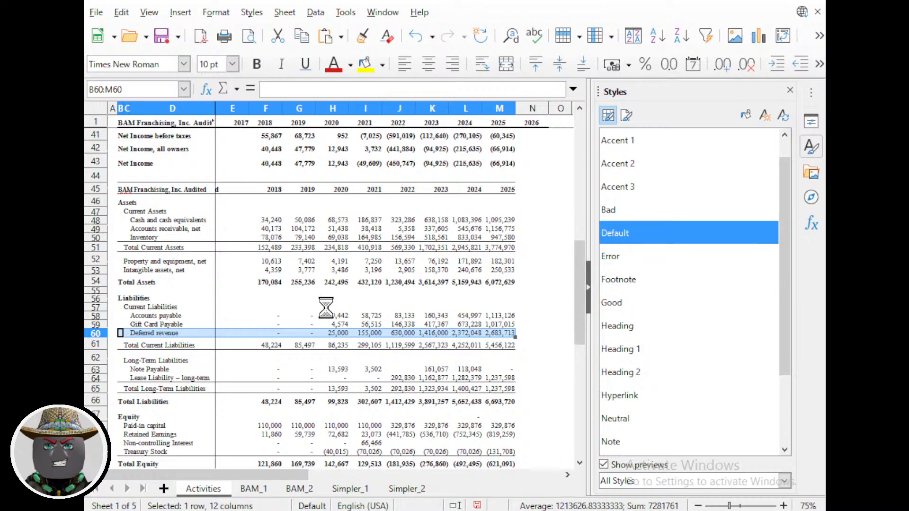
pyautogui.scroll(13, 325, 308)
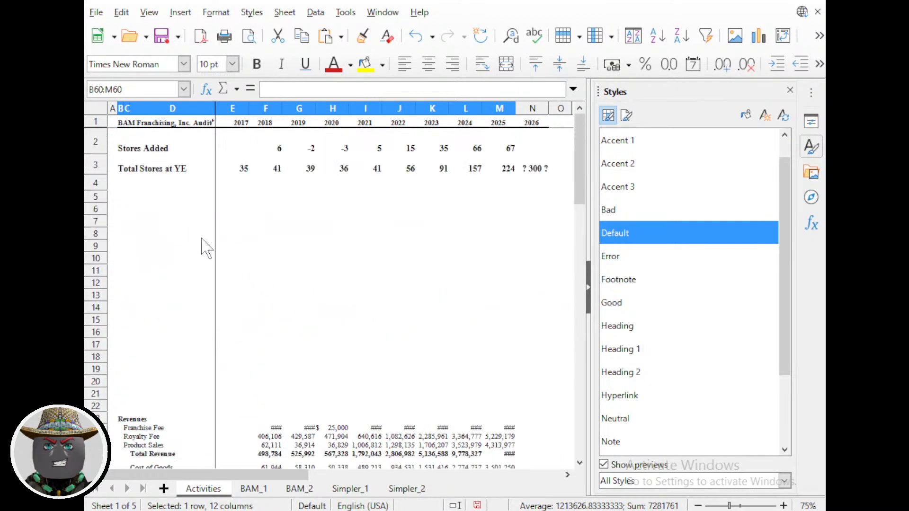
pyautogui.click(121, 197)
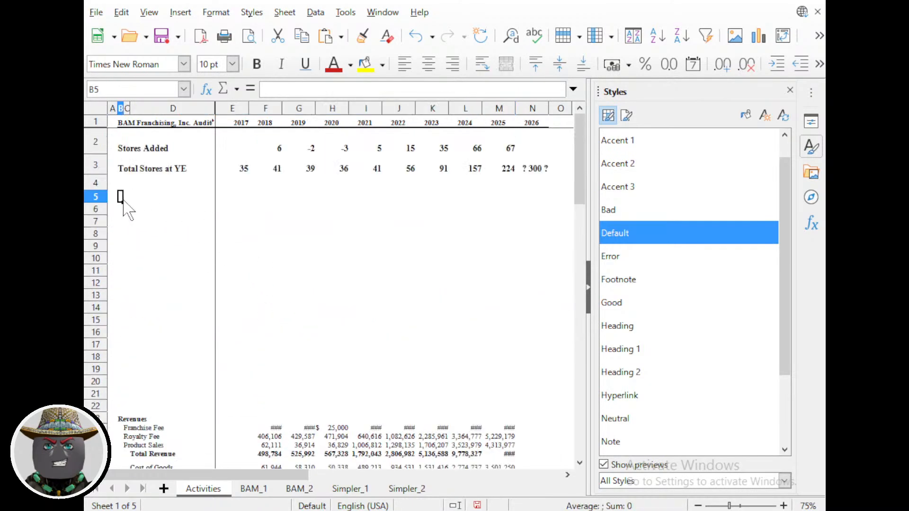
pyautogui.hotkey('ctrl', 'v')
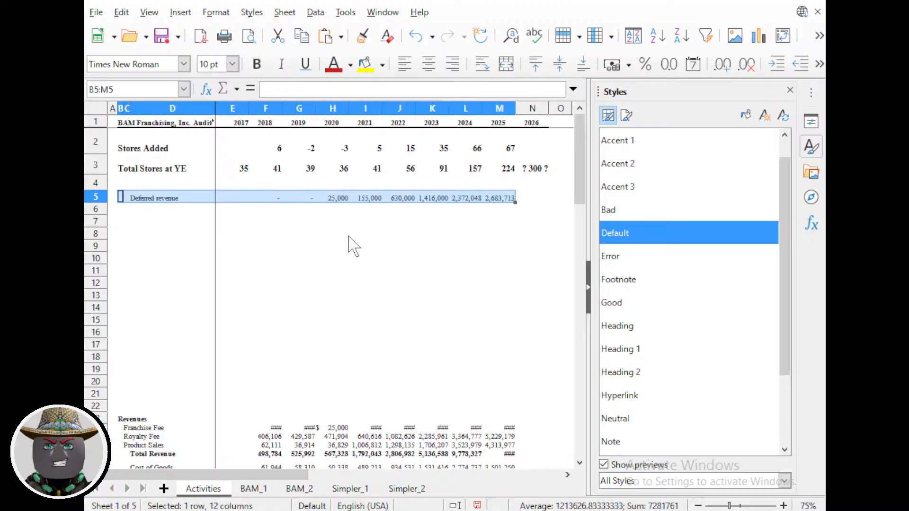
pyautogui.click(427, 233)
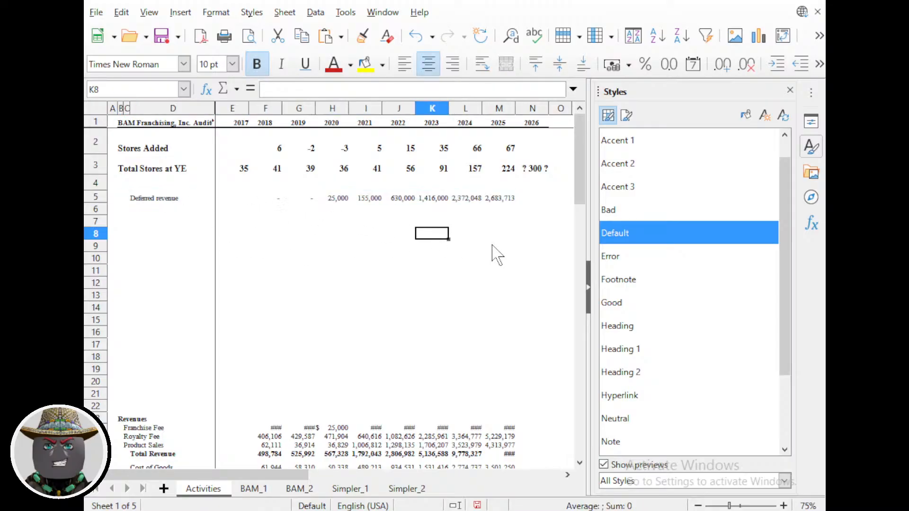
# Widen year columns E:N slightly and close the Styles sidebar.
pyautogui.moveTo(239, 109); pyautogui.dragTo(552, 121)
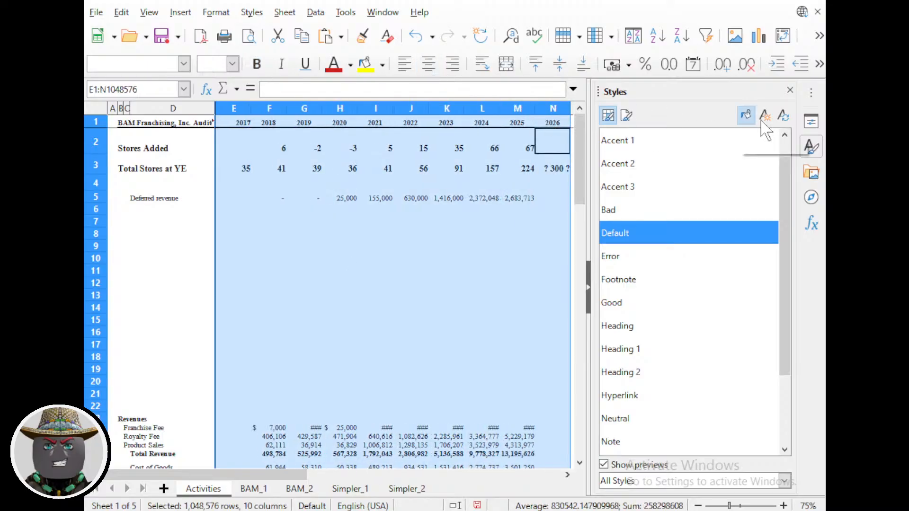
pyautogui.click(790, 91)
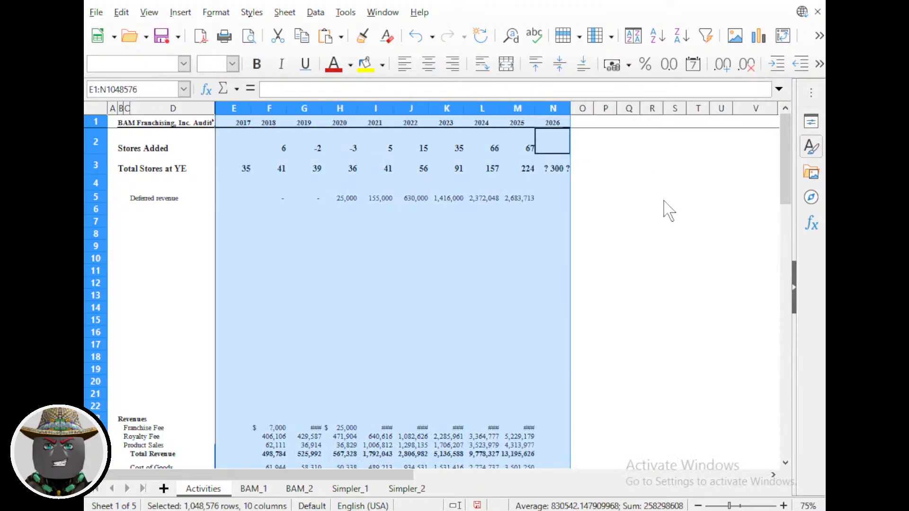
pyautogui.click(523, 224)
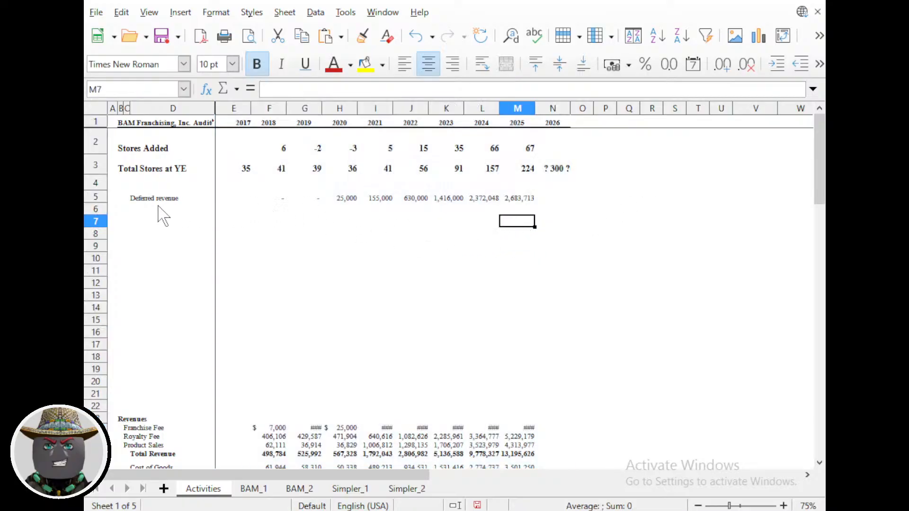
# Set the Deferred revenue row B5:N5 to 12 pt and widen columns E:N to give its figures more room.
pyautogui.click(128, 197)
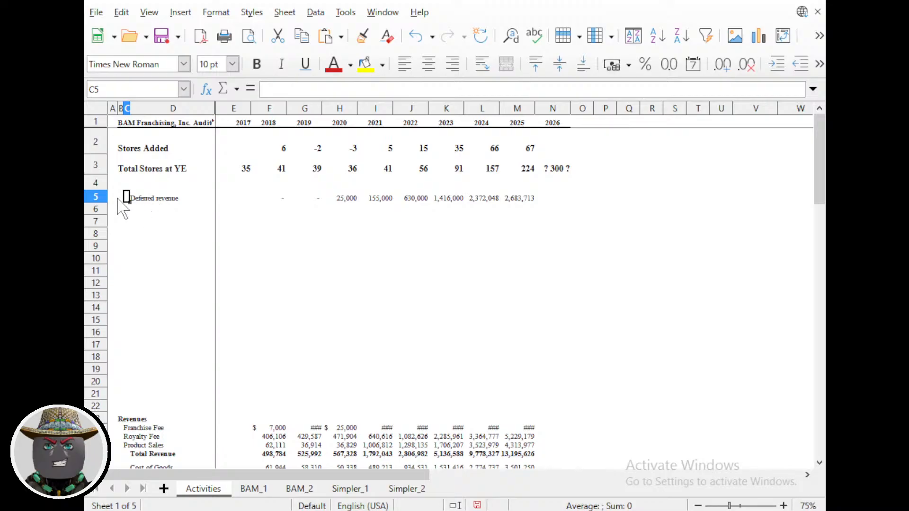
pyautogui.keyDown('shift'); pyautogui.click(560, 199); pyautogui.keyUp('shift')
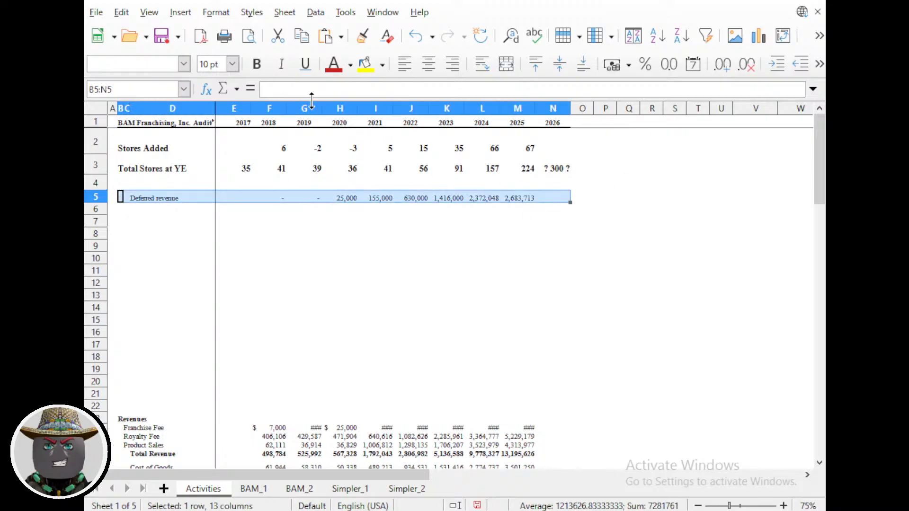
pyautogui.click(232, 63)
pyautogui.click(216, 126)
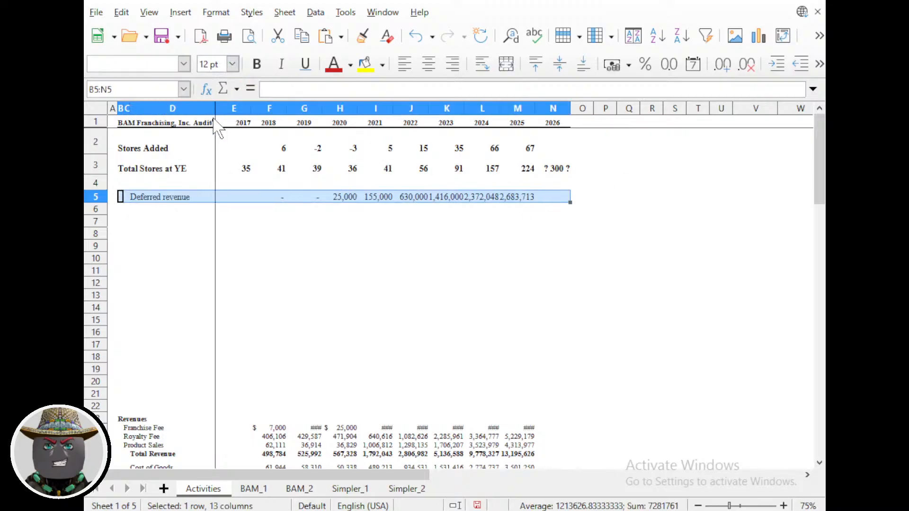
pyautogui.click(260, 234)
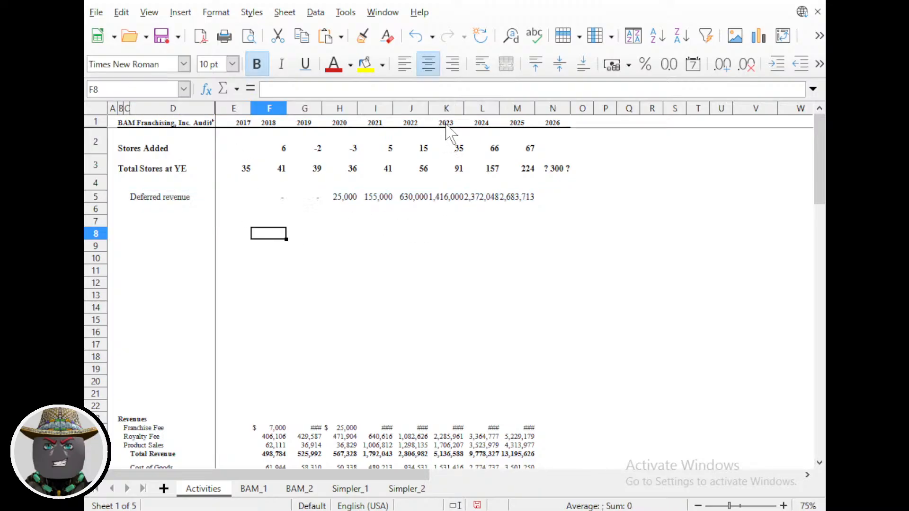
pyautogui.moveTo(236, 109); pyautogui.dragTo(581, 111)
pyautogui.click(500, 236)
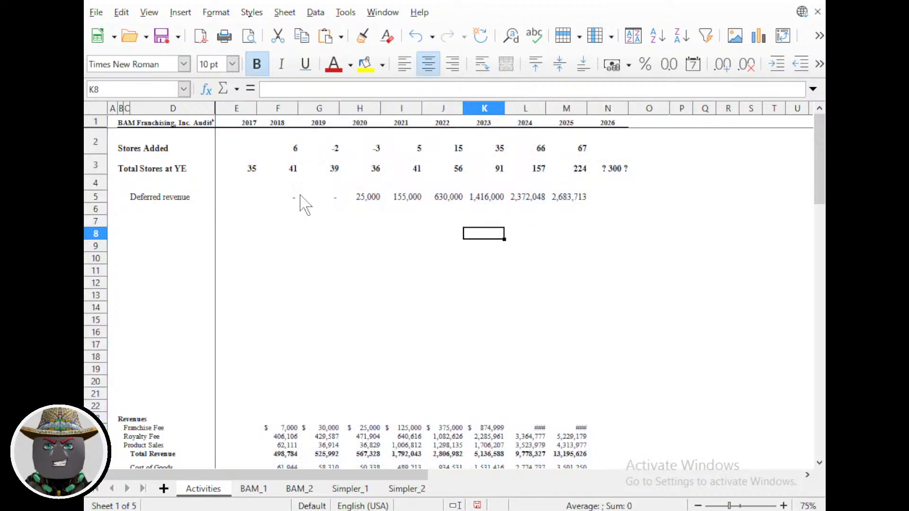
pyautogui.click(551, 197)
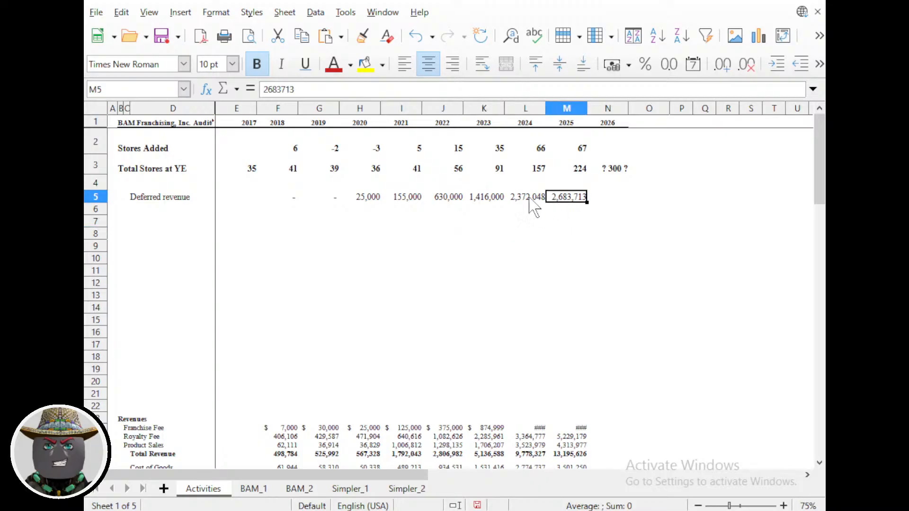
pyautogui.click(564, 165)
pyautogui.click(574, 184)
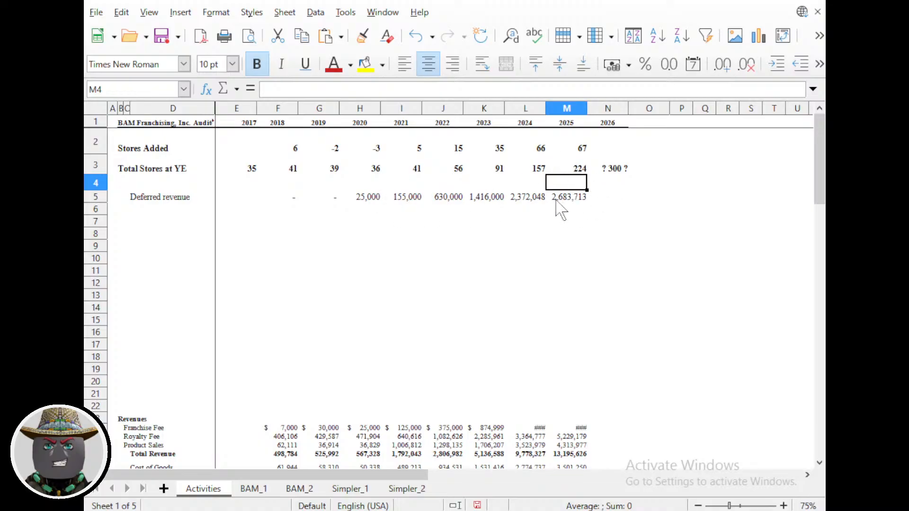
# Copy the Deferred revenue label from D5 into D6 and overwrite it with Unopened Stores.
pyautogui.click(147, 212)
pyautogui.press('Up')
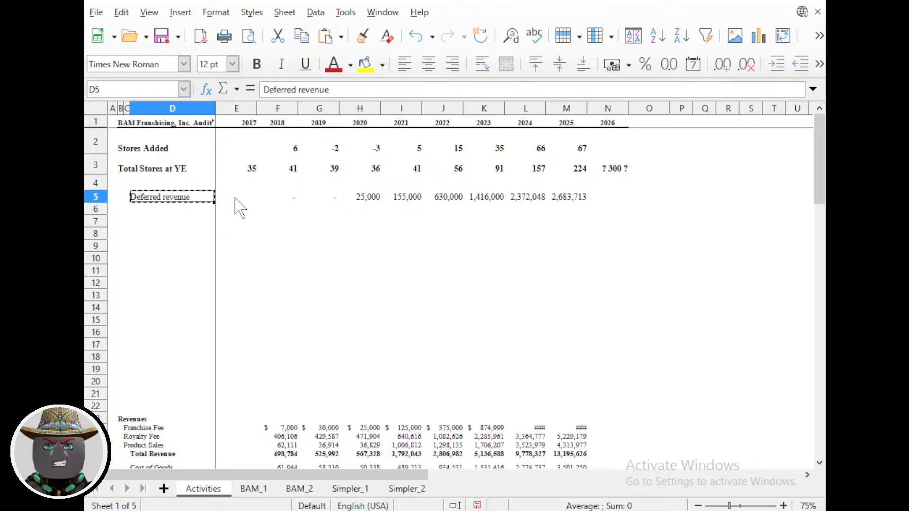
pyautogui.press('Down')
pyautogui.write('Deferred revenue')
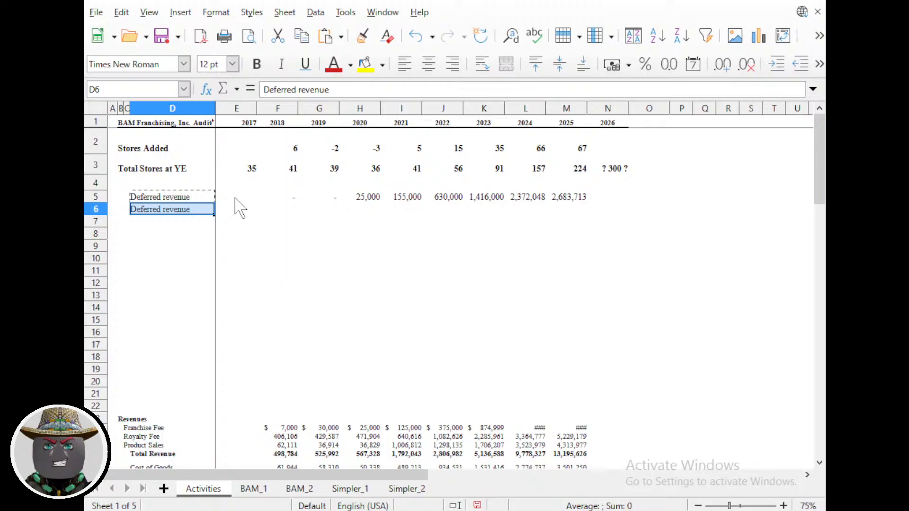
pyautogui.write('Unopene')
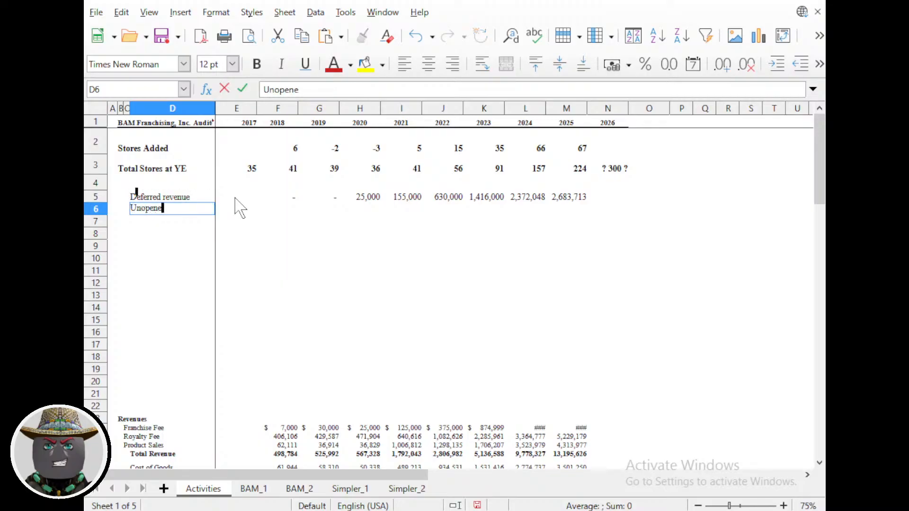
pyautogui.write('d Stores')
pyautogui.press('Return')
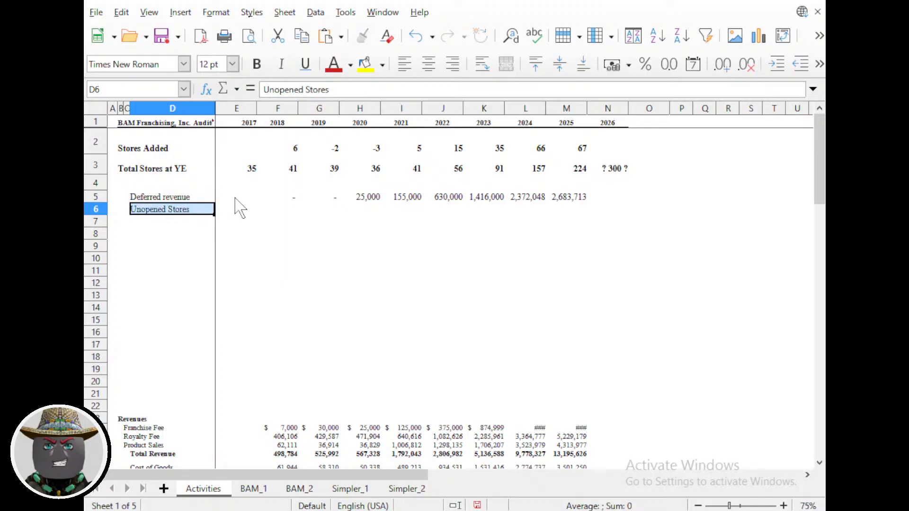
# Enter 1 in H6 as the 2020 unopened store count.
pyautogui.press('Right')
pyautogui.press('Right')
pyautogui.press('Left')
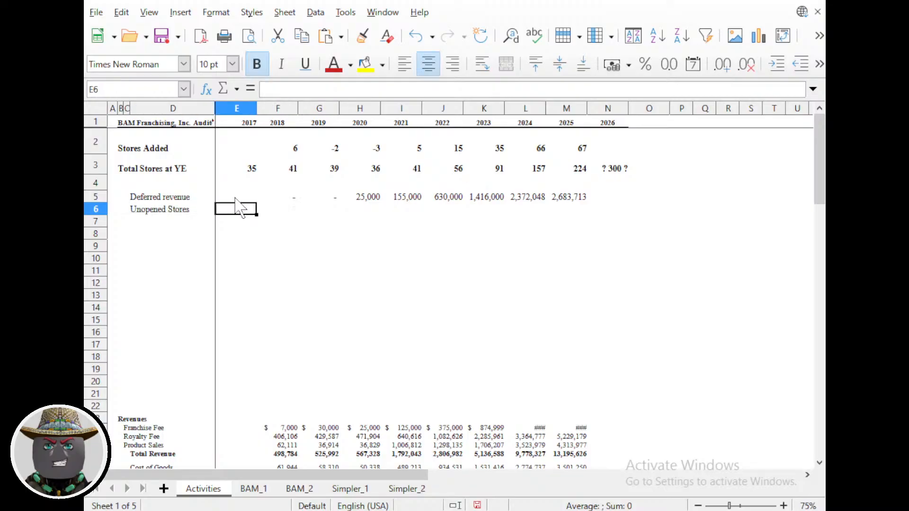
pyautogui.press('Right')
pyautogui.press('Right')
pyautogui.press('Right')
pyautogui.press('Right')
pyautogui.press('Right')
pyautogui.press('Right')
pyautogui.press('Right')
pyautogui.press('Right')
pyautogui.press('Left')
pyautogui.press('Left')
pyautogui.press('Left')
pyautogui.press('Left')
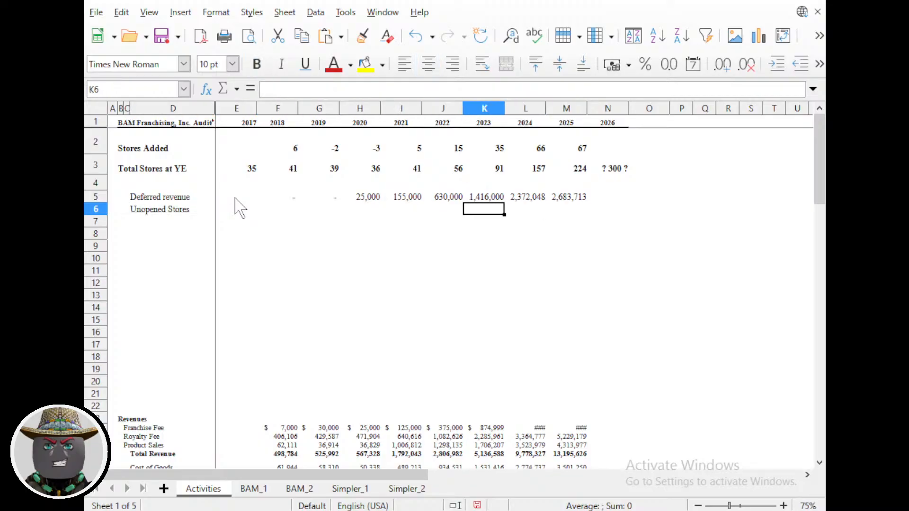
pyautogui.press('Left')
pyautogui.write('1')
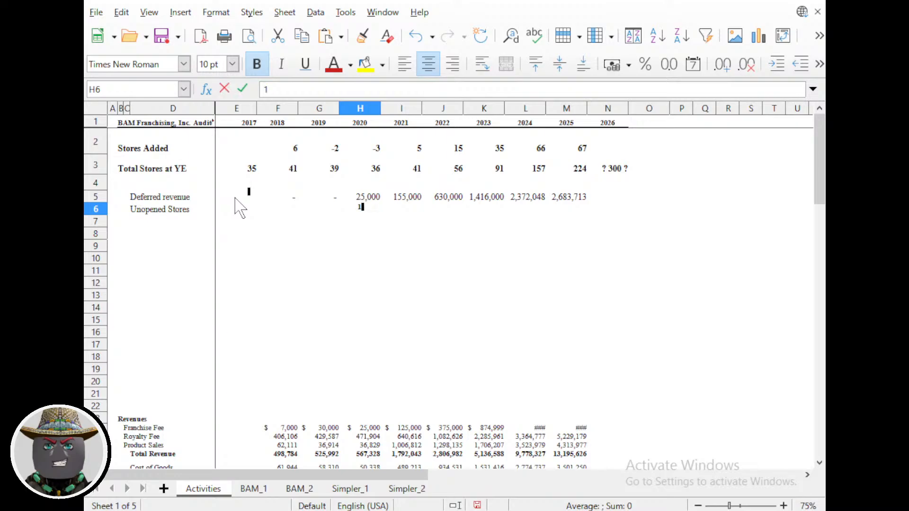
pyautogui.press('Right')
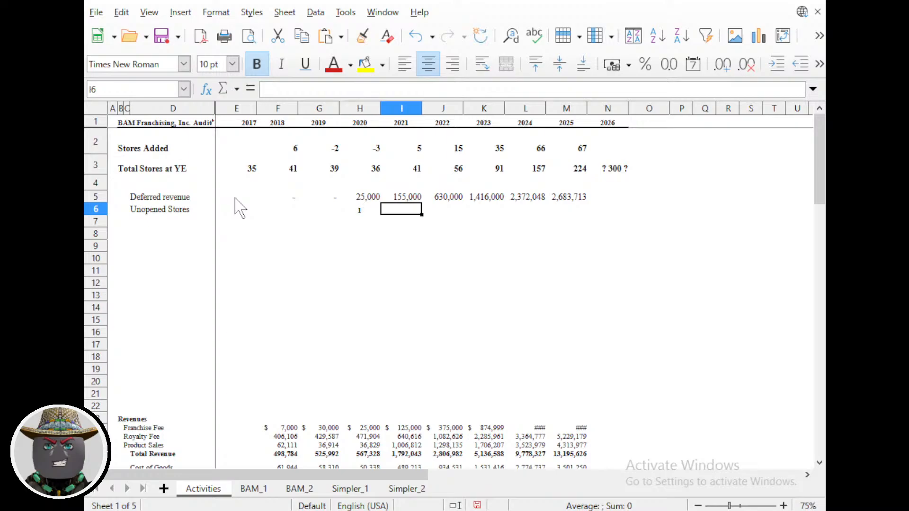
# Copy the Total Stores at YE cells E3:N3 onto E6:N6 and clear the pasted contents, keeping only their formatting.
pyautogui.press('Left')
pyautogui.press('Left')
pyautogui.press('Left')
pyautogui.press('Left')
pyautogui.press('Up')
pyautogui.press('Up')
pyautogui.press('Up')
pyautogui.hotkey('ctrl', 'shift', 'Right')
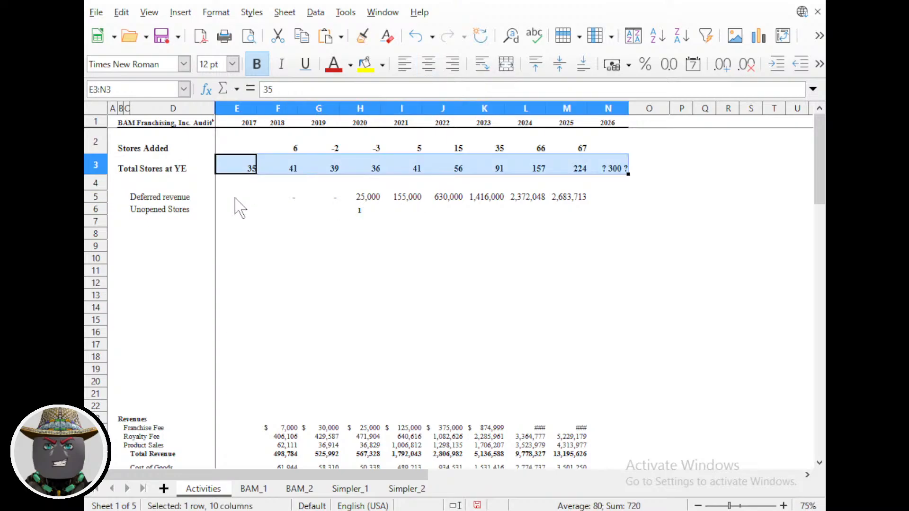
pyautogui.hotkey('ctrl', 'c')
pyautogui.press('Down')
pyautogui.press('Down')
pyautogui.press('Down')
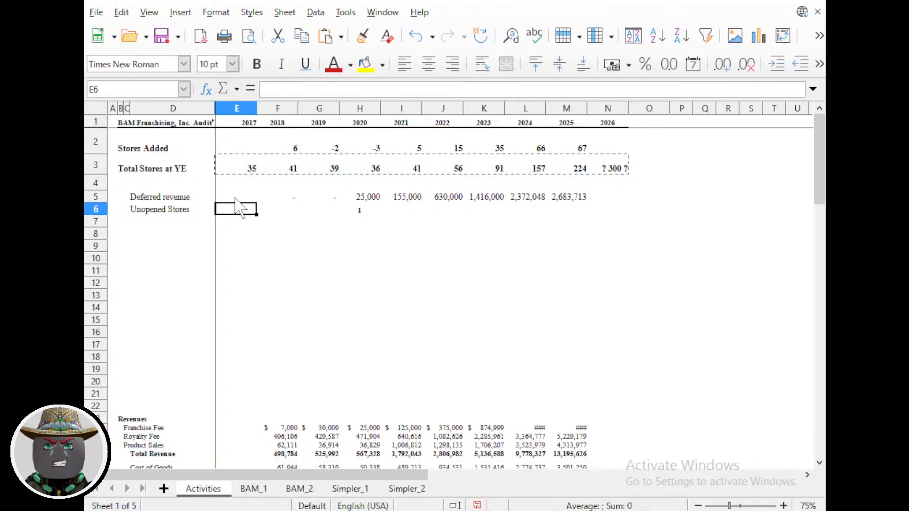
pyautogui.hotkey('ctrl', 'v')
pyautogui.press('Delete')
pyautogui.press('Right')
pyautogui.press('Left')
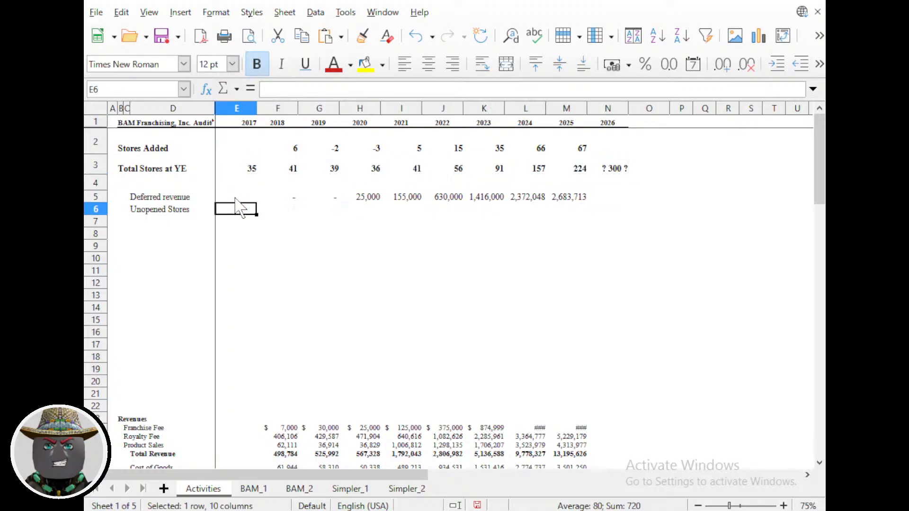
# Enter Unopened Stores values of 1 for 2020 in H6 and 6 for 2021 in I6.
pyautogui.press('Right')
pyautogui.press('Right')
pyautogui.press('Right')
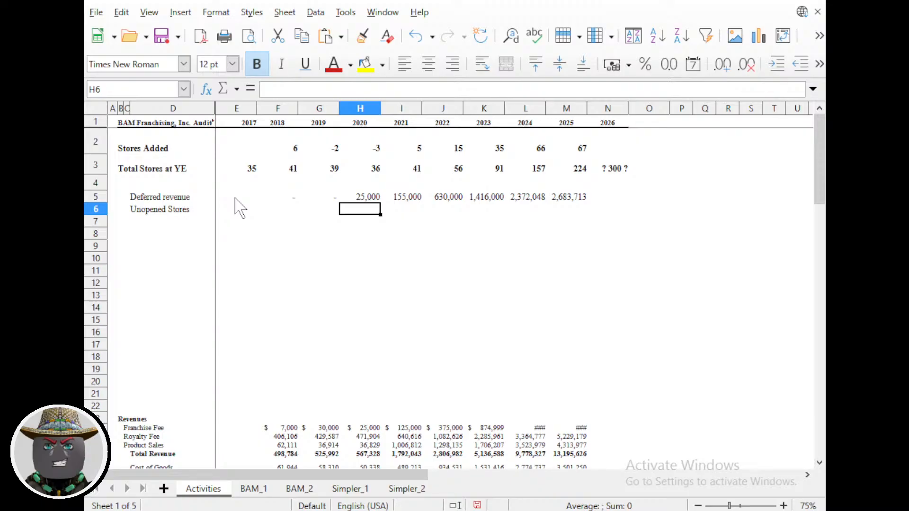
pyautogui.write('1')
pyautogui.press('Tab')
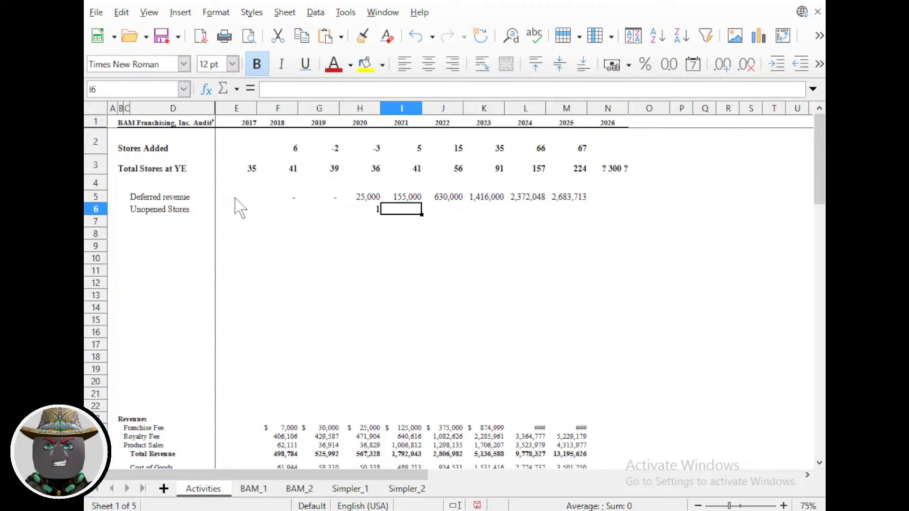
pyautogui.write('6')
pyautogui.press('Tab')
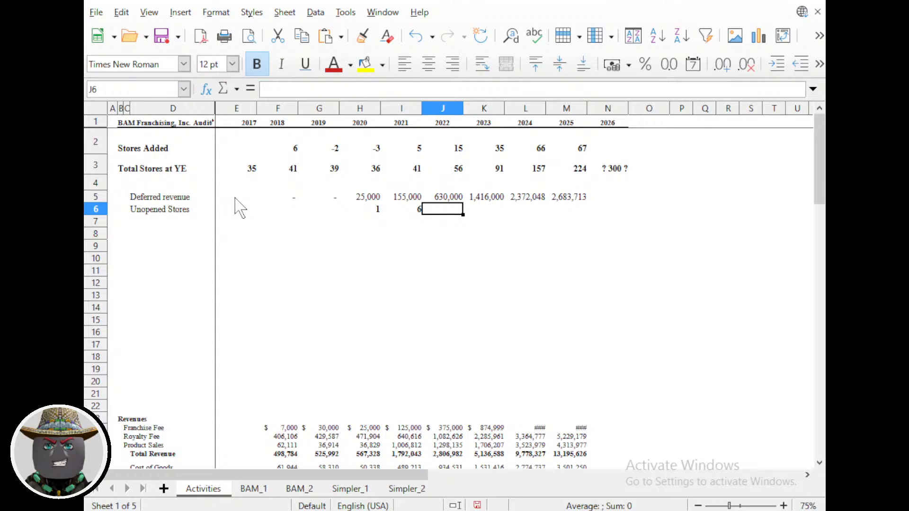
# Calculate the 2022 Unopened Stores in J6 by dividing the deferred revenue in J5 by 35000.
pyautogui.write('+')
pyautogui.press('Up')
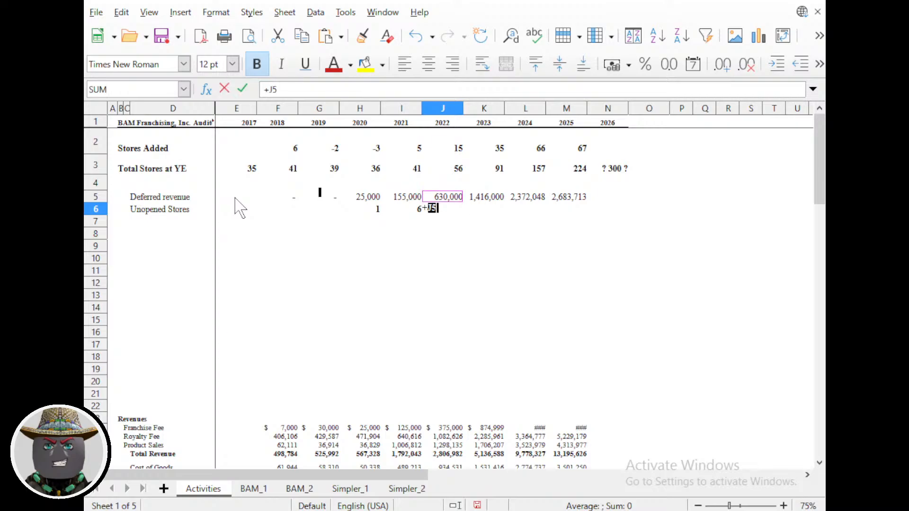
pyautogui.write('/35000')
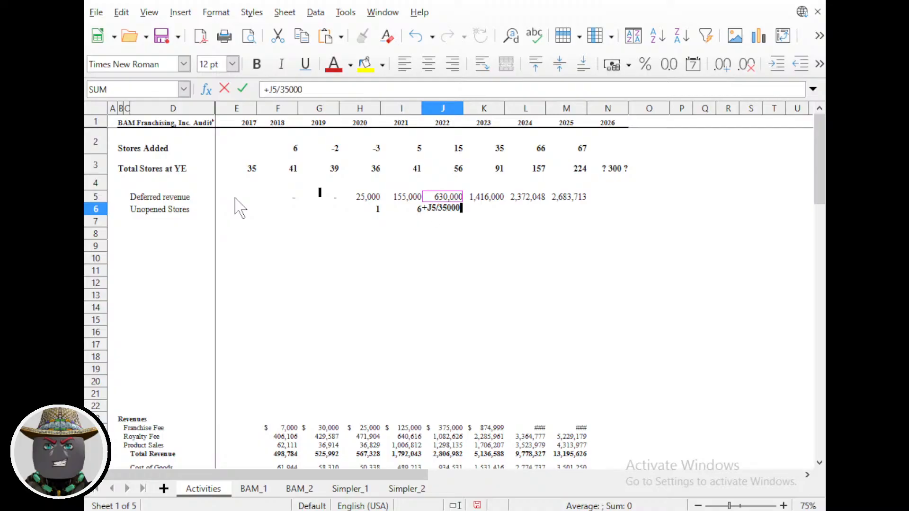
pyautogui.press('Return')
pyautogui.press('Up')
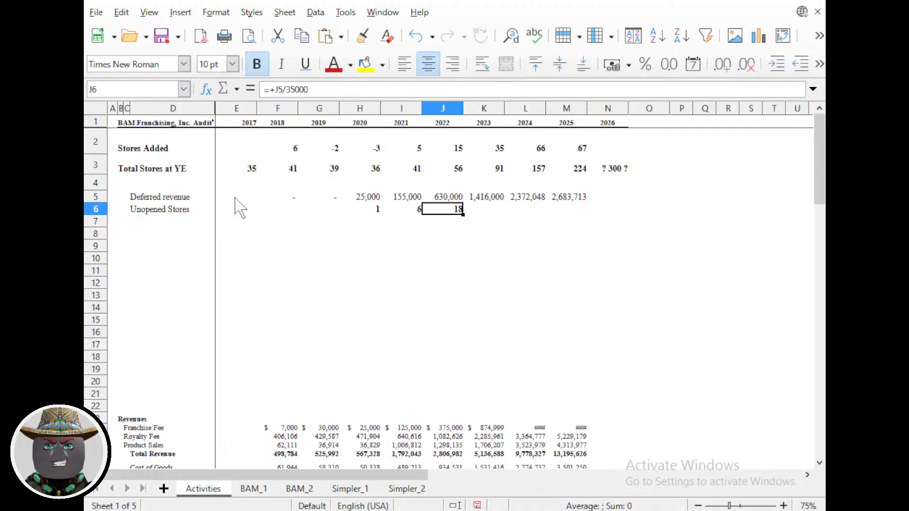
# Compare the 2022 deferred revenue in J5 with the unopened store count in J6.
pyautogui.press('Up')
pyautogui.press('Down')
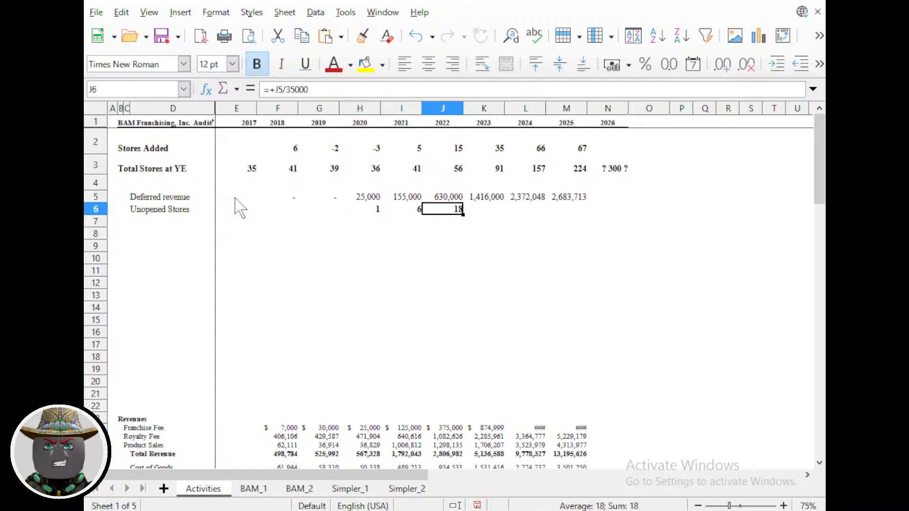
pyautogui.press('Up')
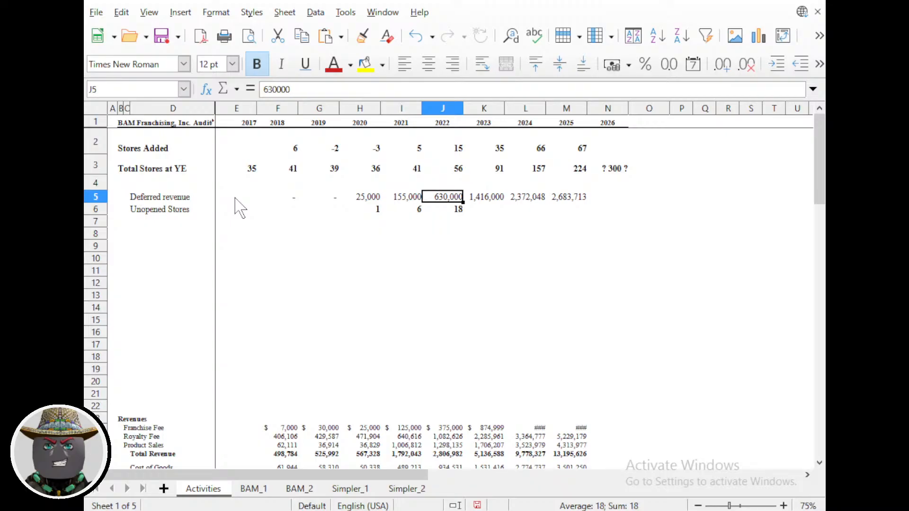
pyautogui.press('Down')
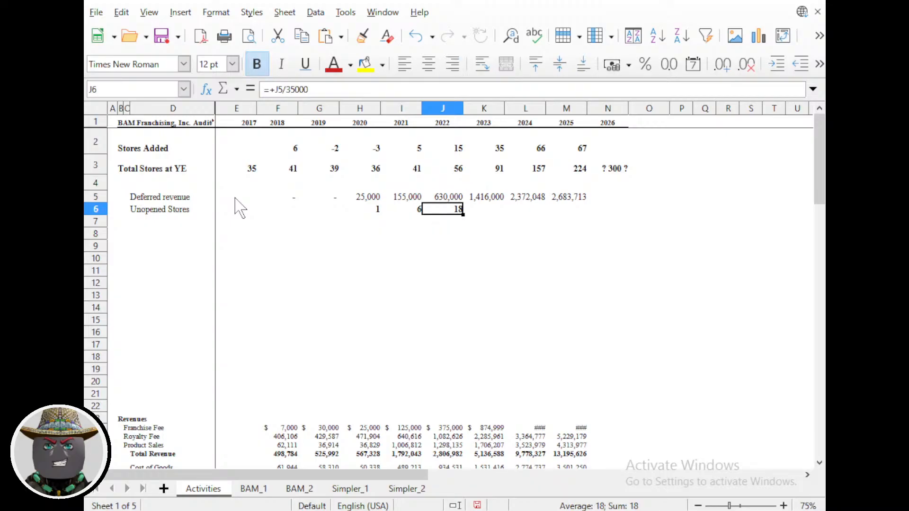
pyautogui.press('Up')
pyautogui.press('Down')
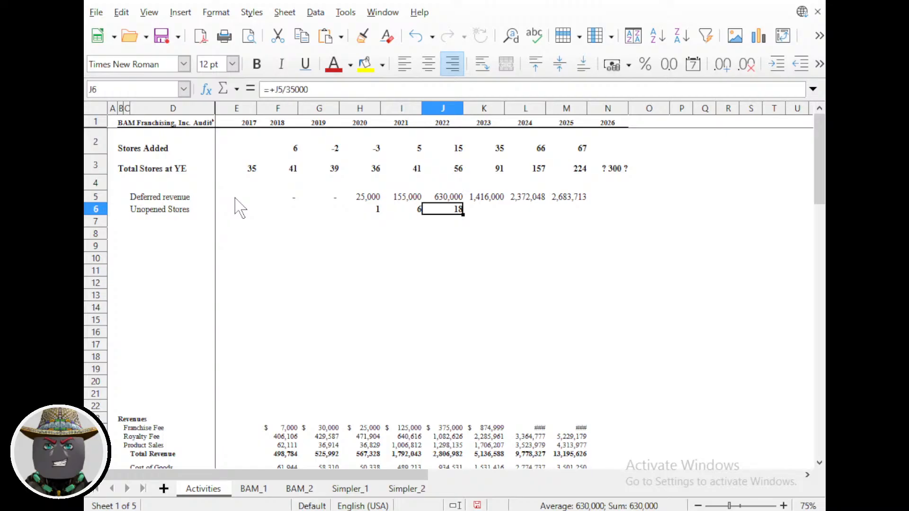
pyautogui.press('Up')
pyautogui.press('Down')
pyautogui.press('Up')
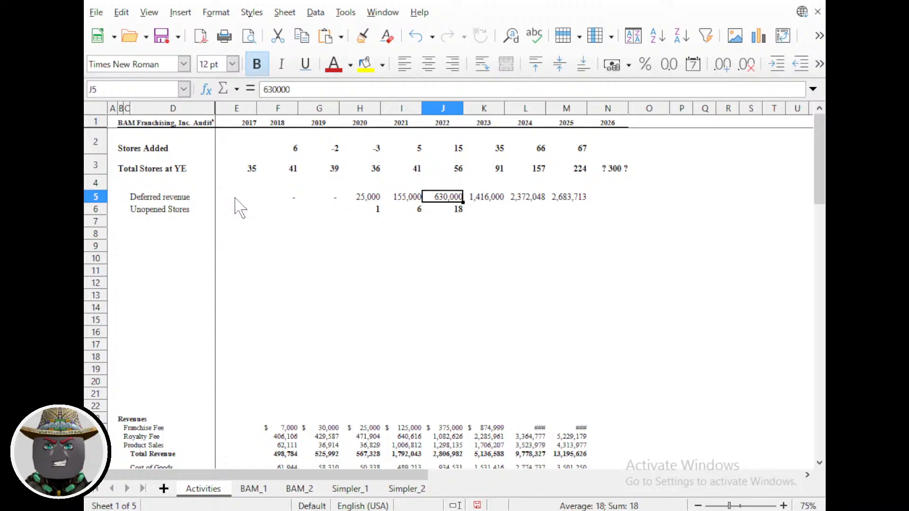
pyautogui.press('Down')
# Calculate the 2023 Unopened Stores in K6 by dividing the deferred revenue in K5 by 35000.
pyautogui.press('Right')
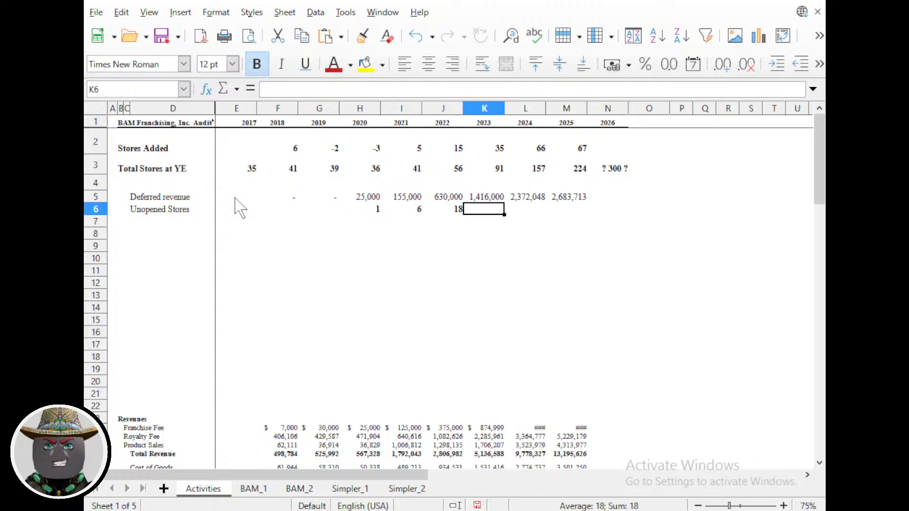
pyautogui.press('Up')
pyautogui.press('Down')
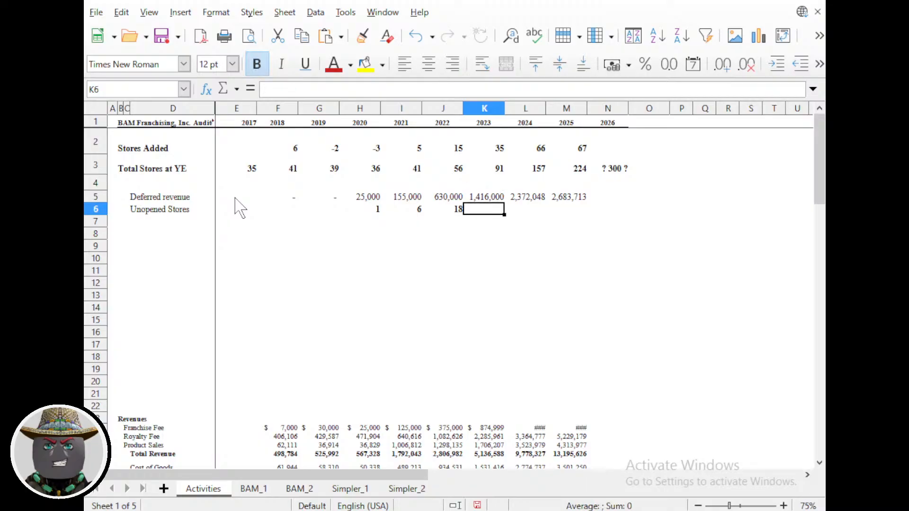
pyautogui.press('Right')
pyautogui.press('Left')
pyautogui.press('Right')
pyautogui.press('Left')
pyautogui.write('+')
pyautogui.press('Up')
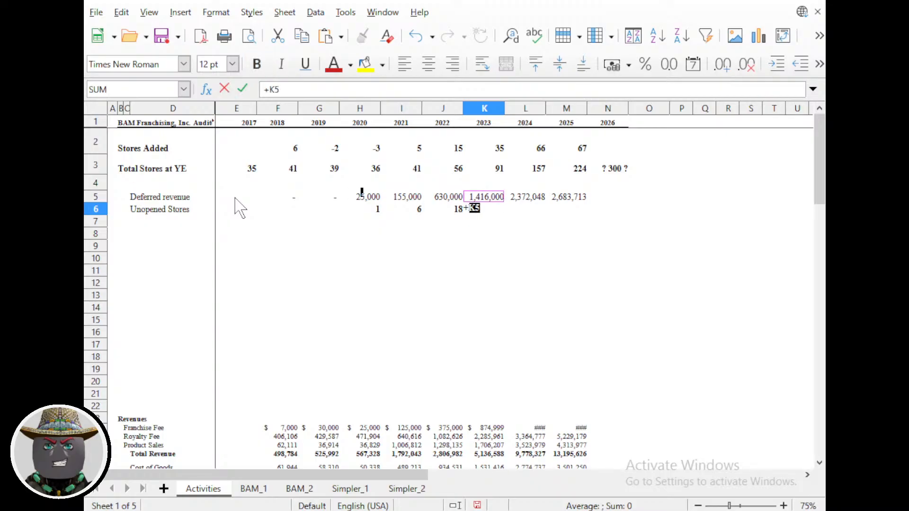
pyautogui.write('/35000')
pyautogui.press('Return')
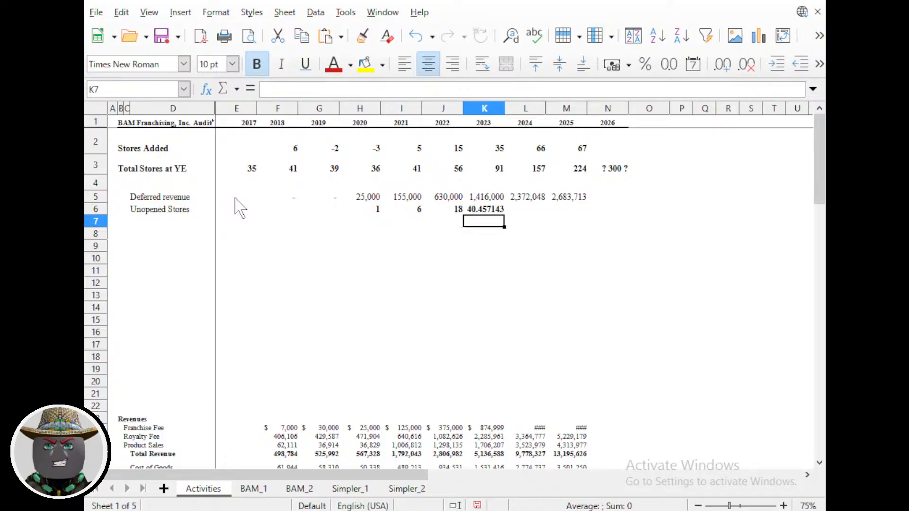
# Change the divisor in the K6 formula to 40000, and undo and redo the change to compare both results.
pyautogui.press('Up')
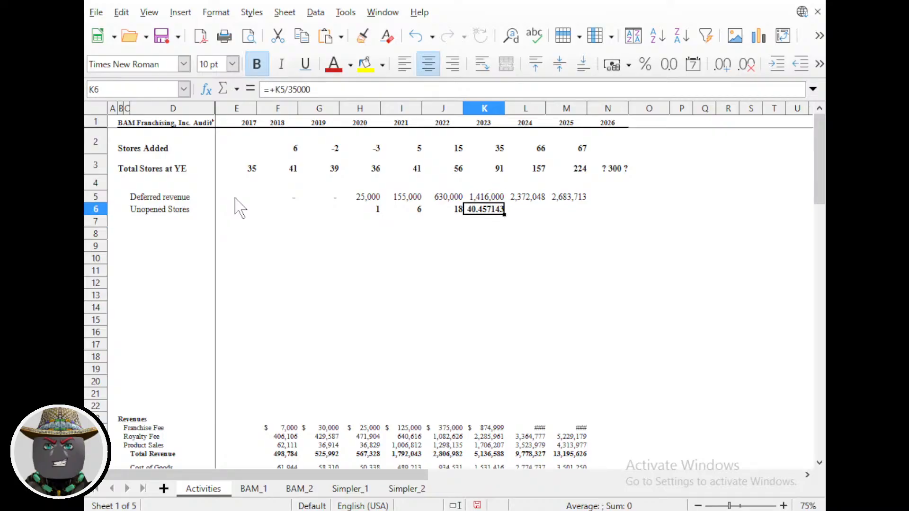
pyautogui.press('F2')
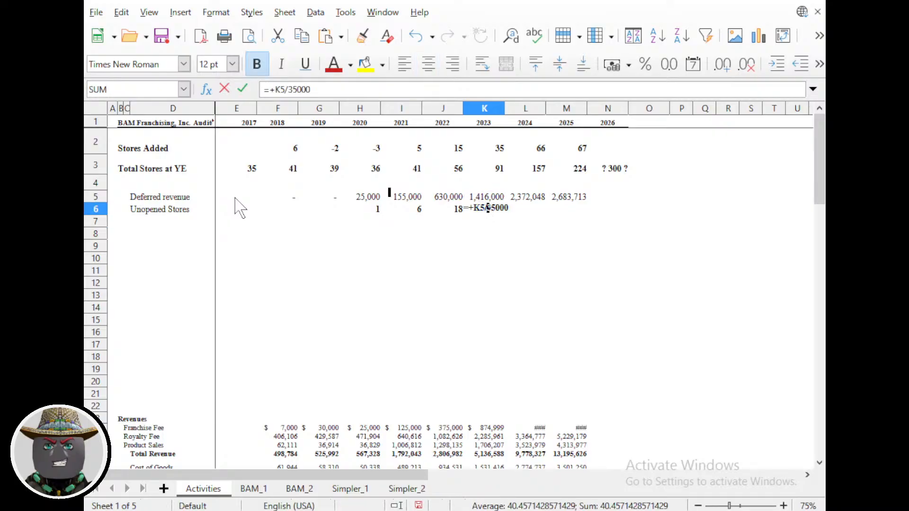
pyautogui.write('40')
pyautogui.press('Return')
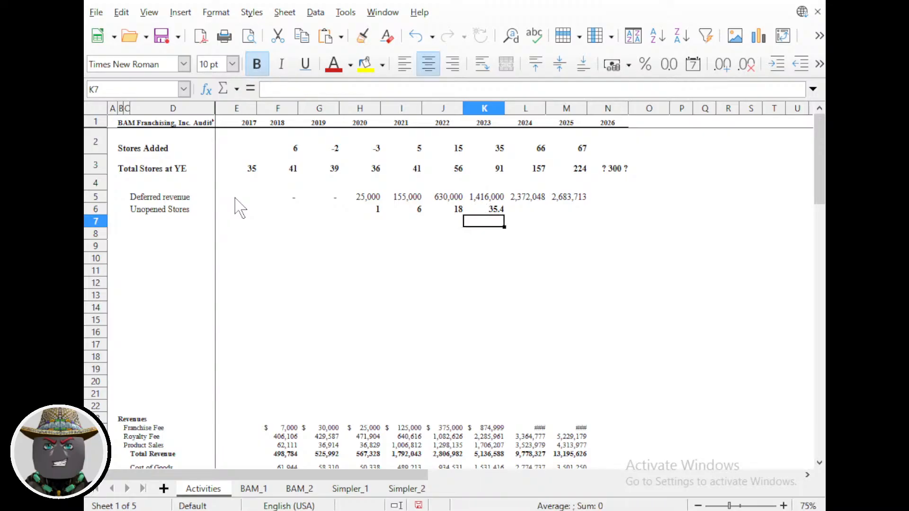
pyautogui.press('Up')
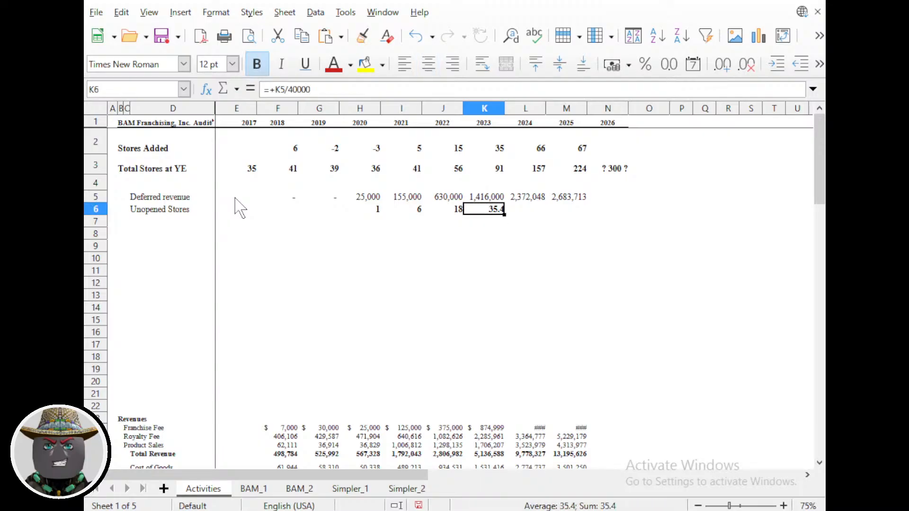
pyautogui.hotkey('ctrl', 'z')
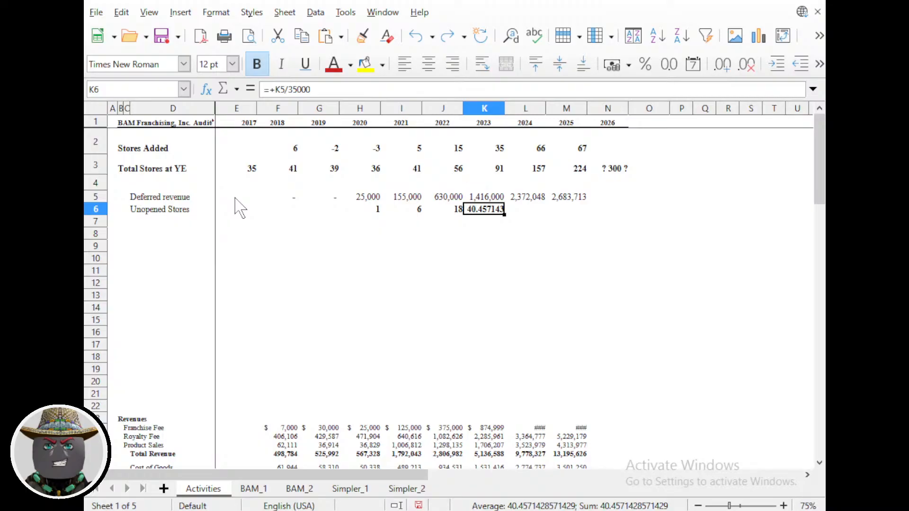
pyautogui.hotkey('ctrl', 'y')
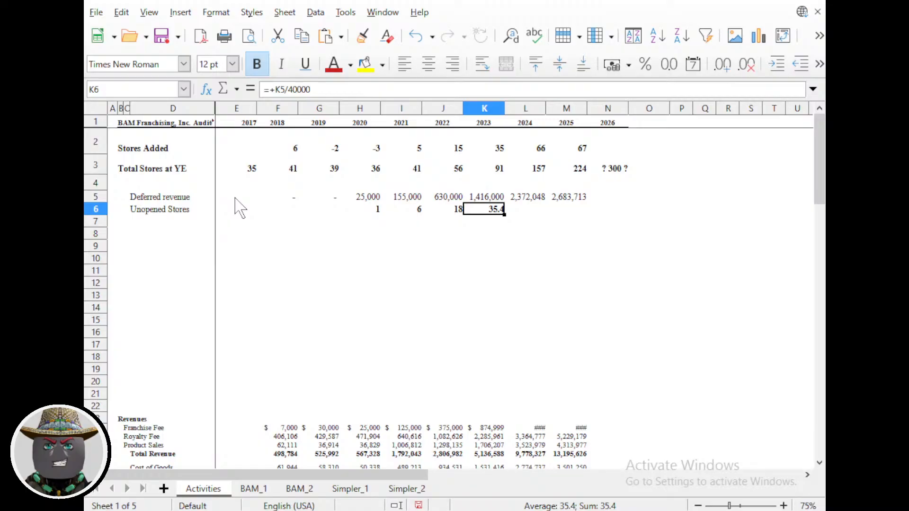
# Overwrite the K6 formula with 37 and correct it to 36 as the 2023 unopened store count.
pyautogui.write('3')
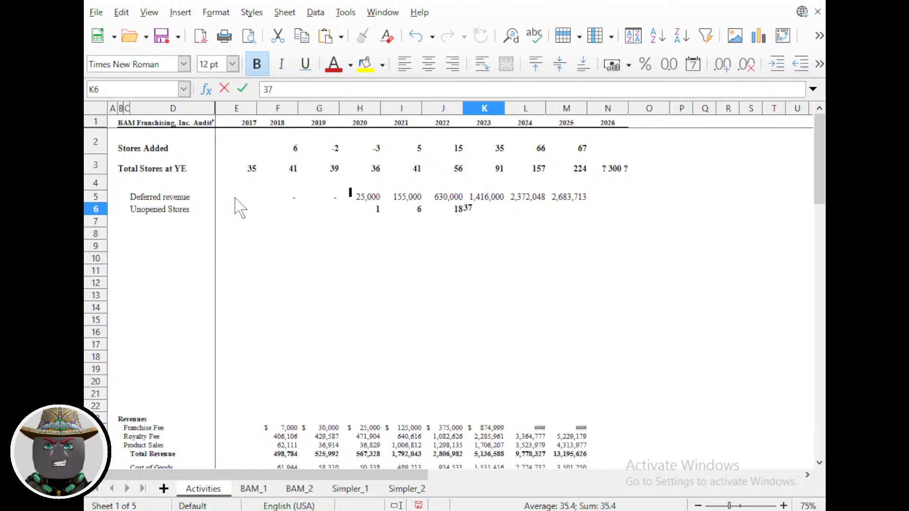
pyautogui.write('7')
pyautogui.press('Tab')
pyautogui.press('Left')
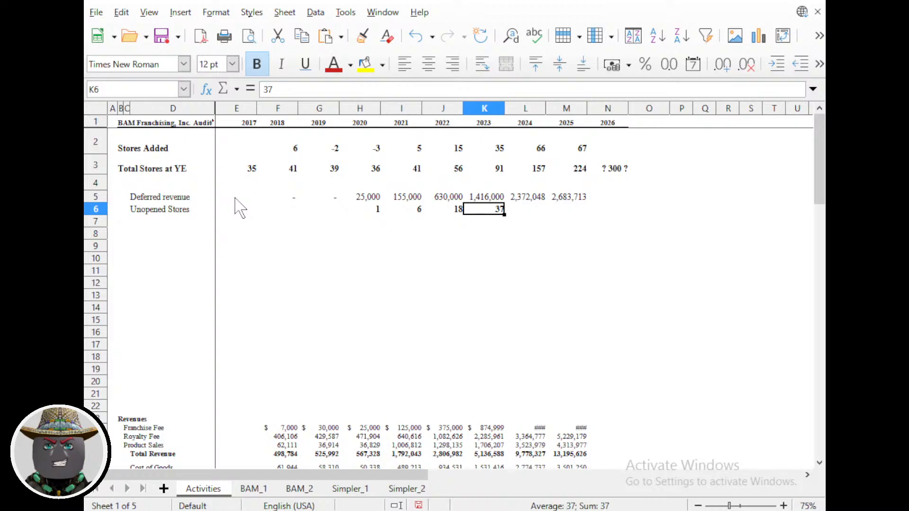
pyautogui.press('F2')
pyautogui.press('BackSpace')
pyautogui.write('6')
pyautogui.press('Tab')
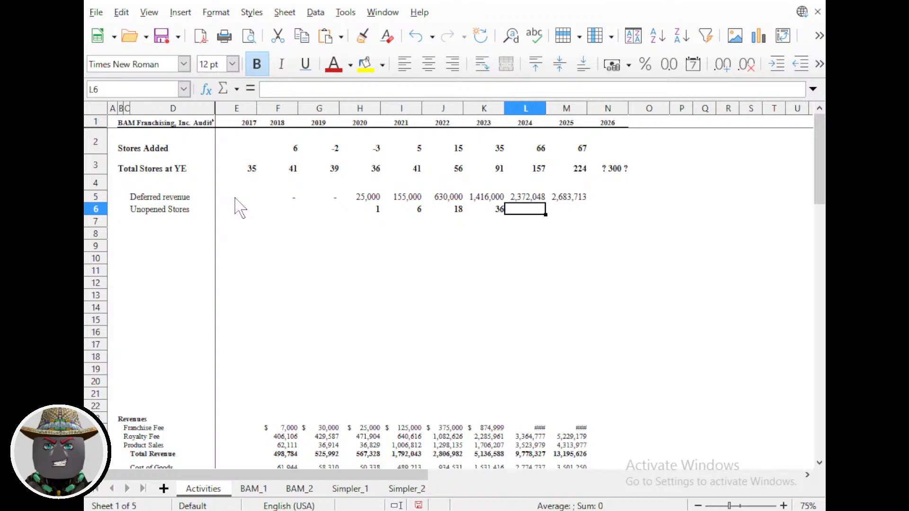
# Calculate the 2024 Unopened Stores in L6 by dividing the deferred revenue in L5 by 40000.
pyautogui.write('+')
pyautogui.press('Up')
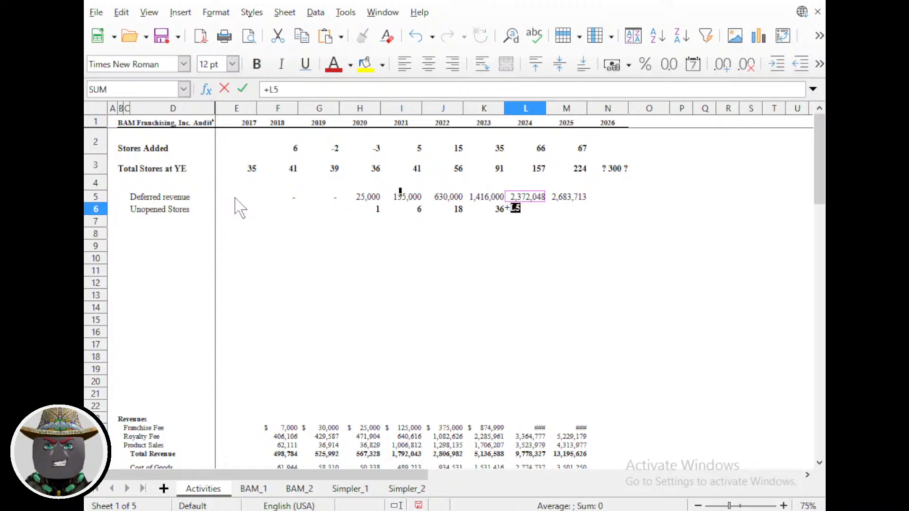
pyautogui.write('/40000')
pyautogui.press('Return')
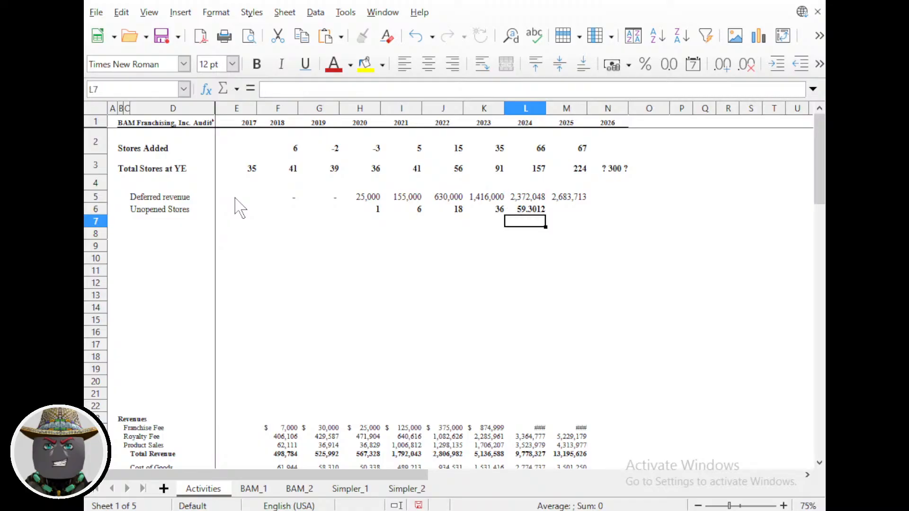
pyautogui.press('Up')
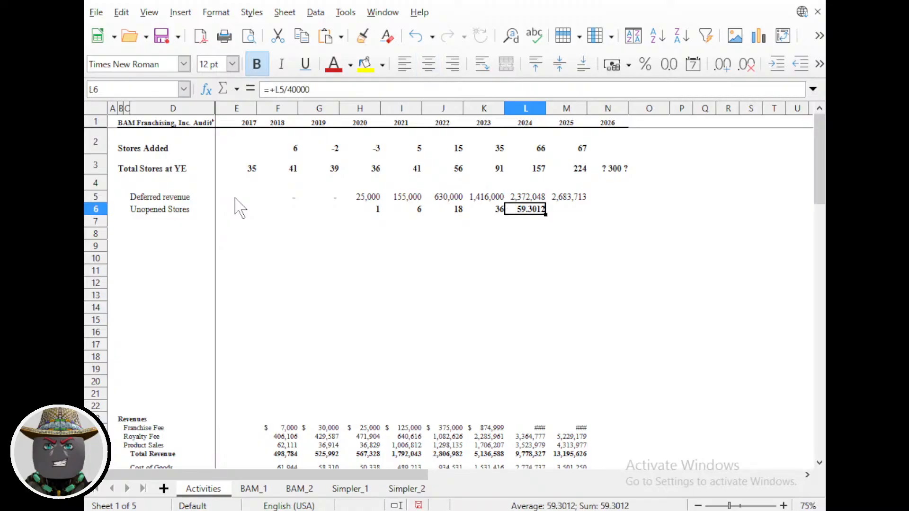
# Replace the L6 formula with a fixed 2024 unopened store count, trying 58 and 57 and settling on 56.
pyautogui.write('58')
pyautogui.press('Up')
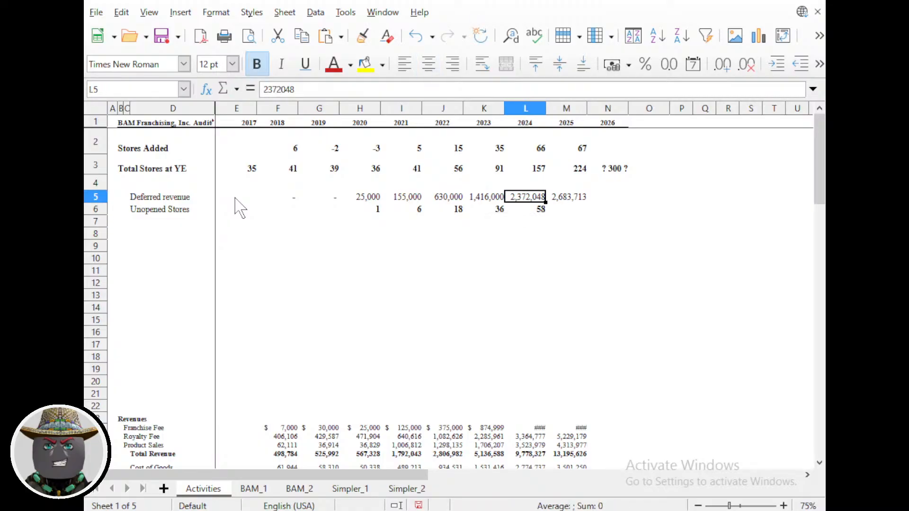
pyautogui.press('Left')
pyautogui.press('Right')
pyautogui.press('Down')
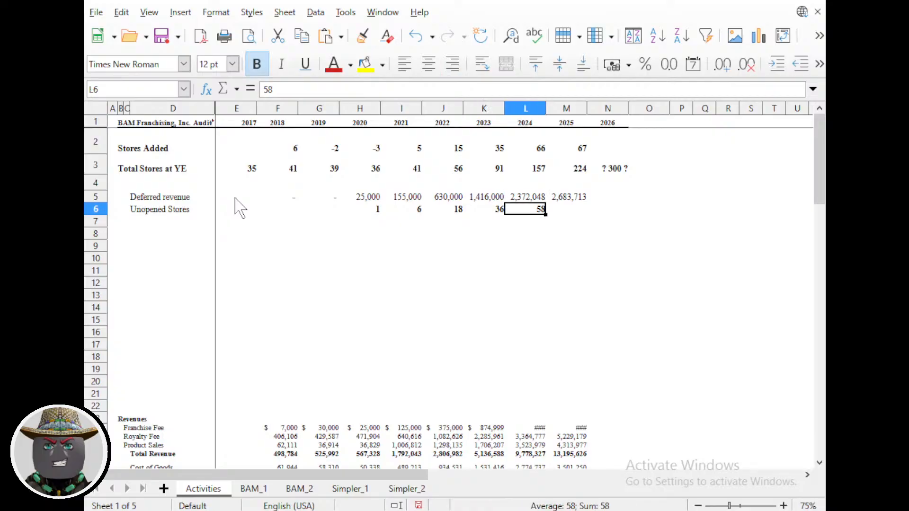
pyautogui.write('57')
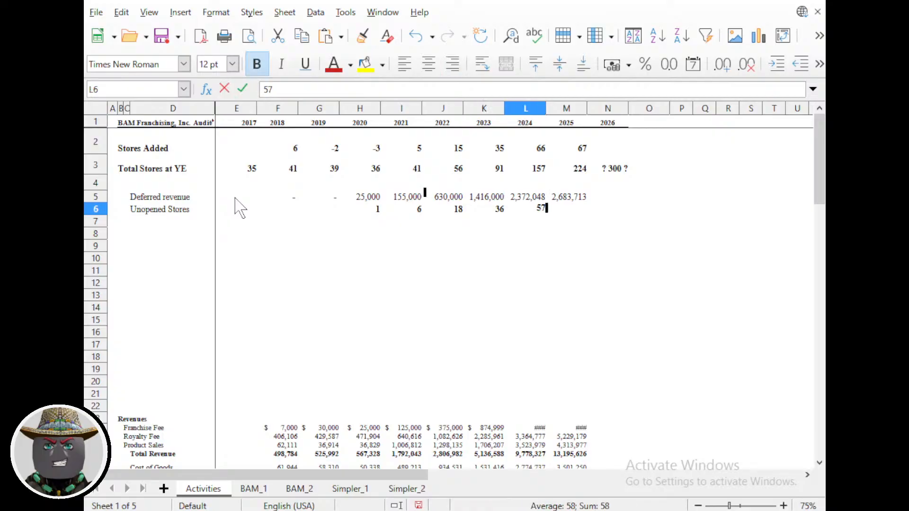
pyautogui.press('Tab')
pyautogui.press('Left')
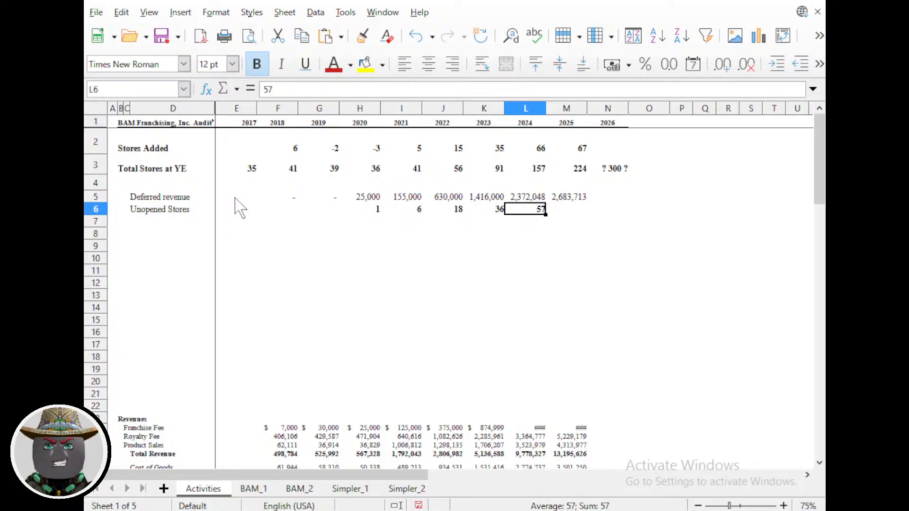
pyautogui.write('56')
pyautogui.press('Tab')
# Review the Unopened Stores entries in row 6 from 2022 to 2025.
pyautogui.press('Left')
pyautogui.press('Left')
pyautogui.press('Left')
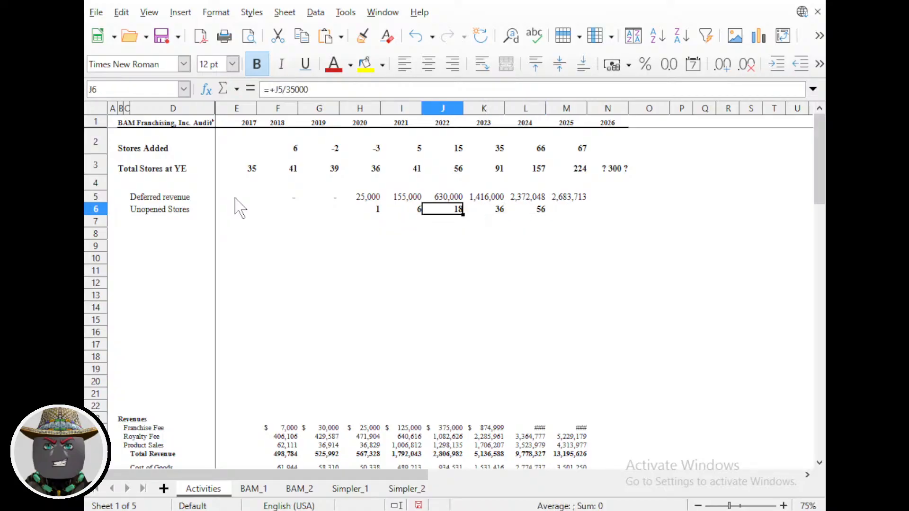
pyautogui.press('Right')
pyautogui.press('Right')
pyautogui.press('Right')
pyautogui.press('Left')
pyautogui.press('Left')
pyautogui.press('Left')
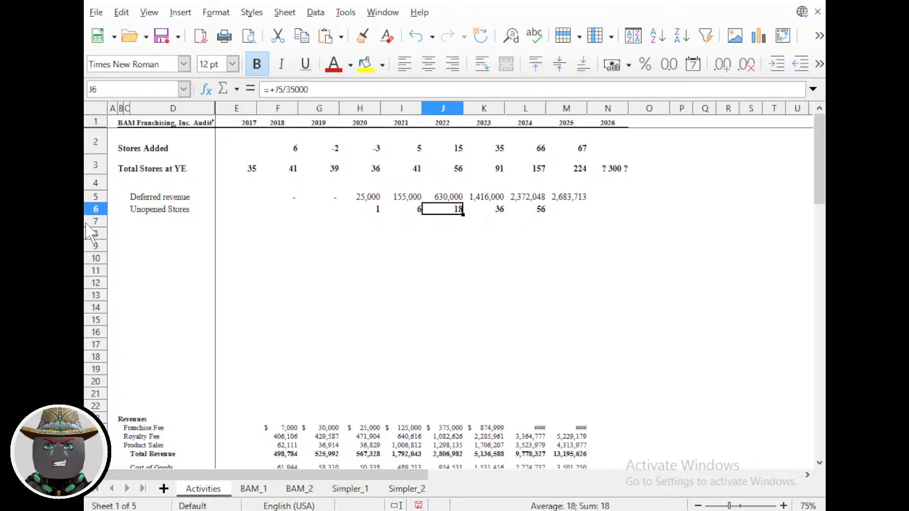
# Make the Unopened Stores label in D6 bold and increase the height of row 6 slightly.
pyautogui.click(162, 218)
pyautogui.hotkey('ctrl', 'b')
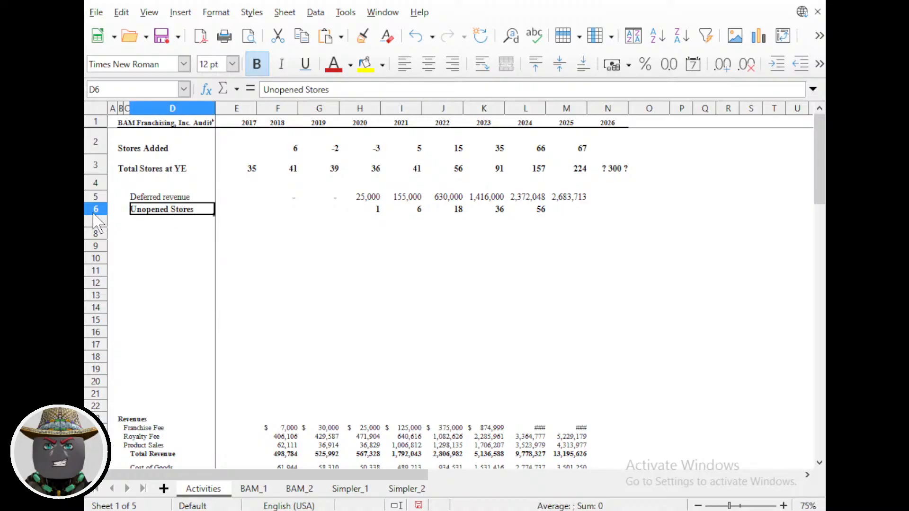
pyautogui.moveTo(95, 215); pyautogui.dragTo(95, 220)
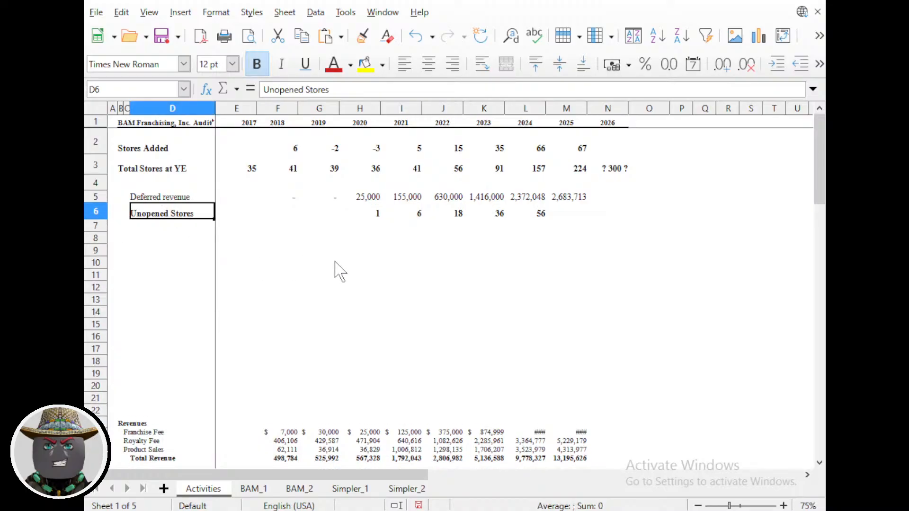
pyautogui.moveTo(97, 217); pyautogui.dragTo(97, 220)
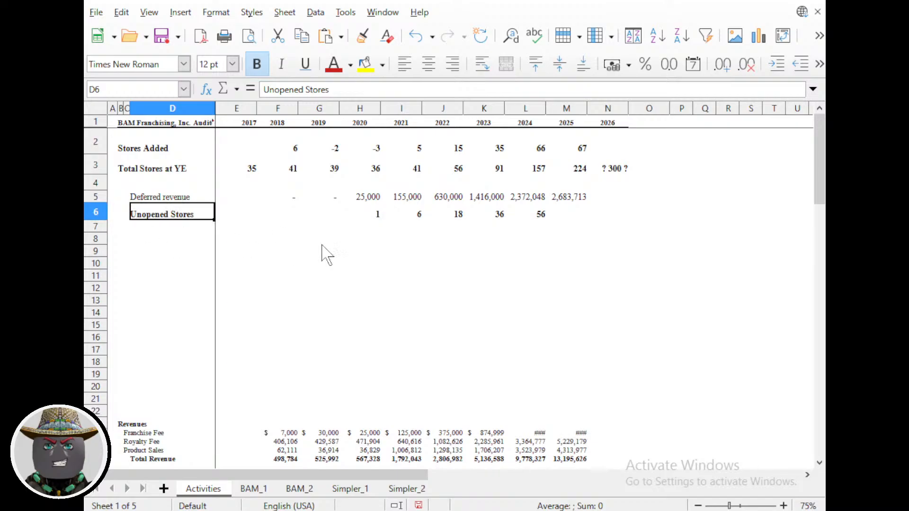
# Estimate the 2025 Unopened Stores in M6 as M5 divided by 40000, and replace the formula with a fixed count of 67.
pyautogui.click(567, 218)
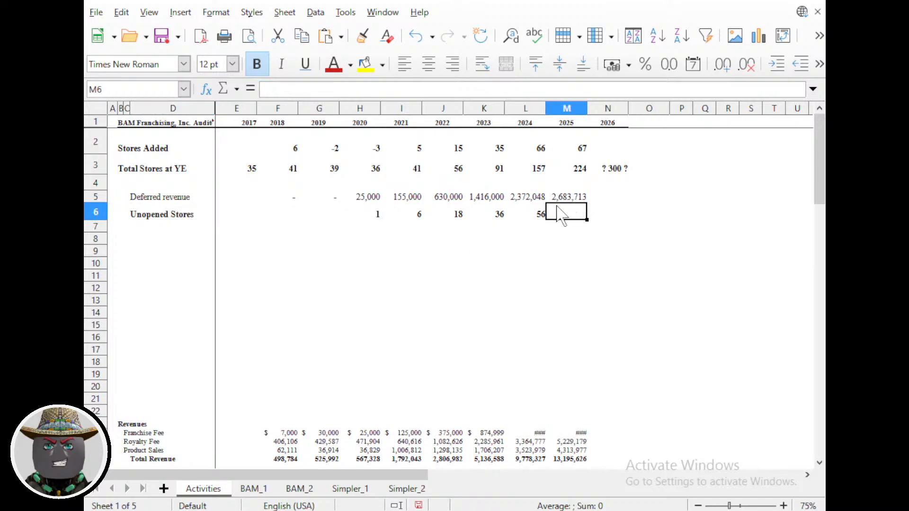
pyautogui.click(539, 217)
pyautogui.click(579, 217)
pyautogui.write('+')
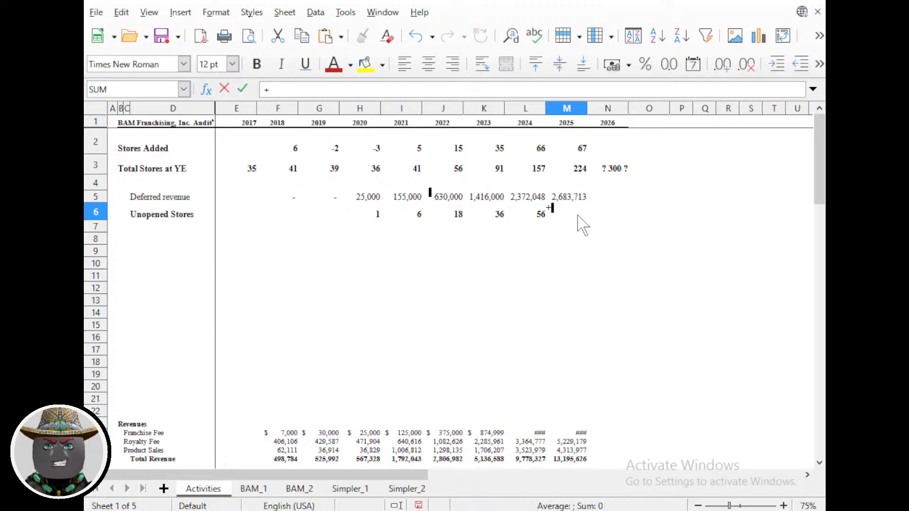
pyautogui.press('Up')
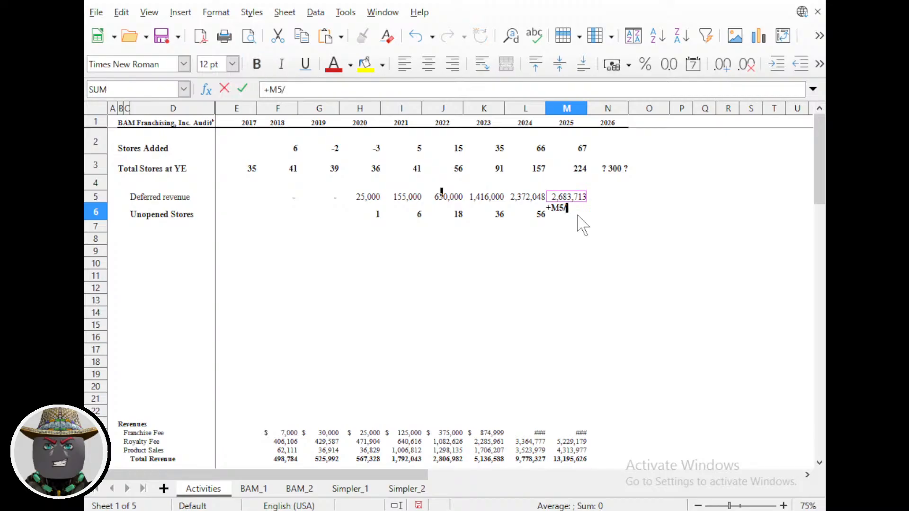
pyautogui.write('0000')
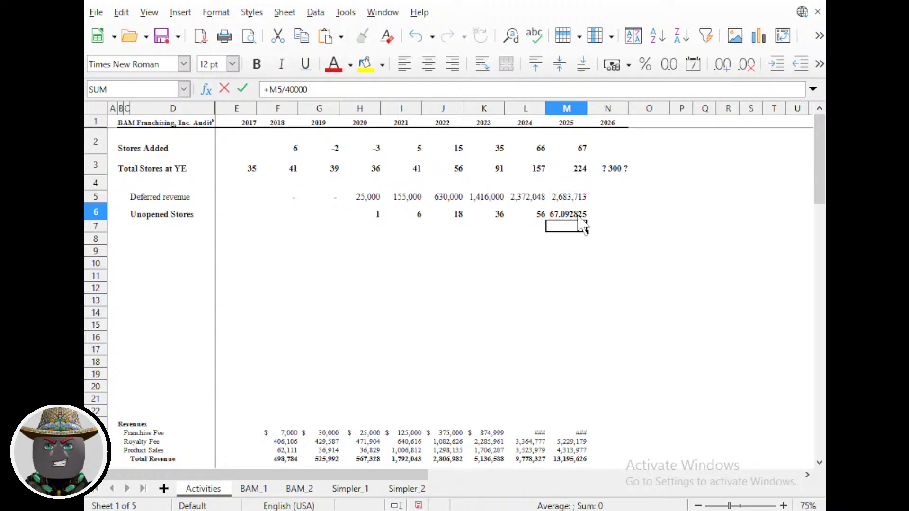
pyautogui.press('Return')
pyautogui.click(578, 216)
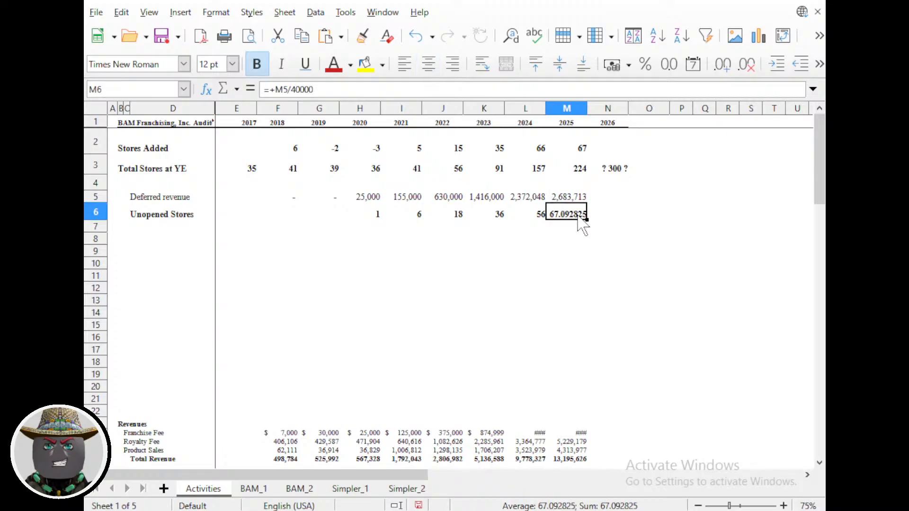
pyautogui.click(580, 223)
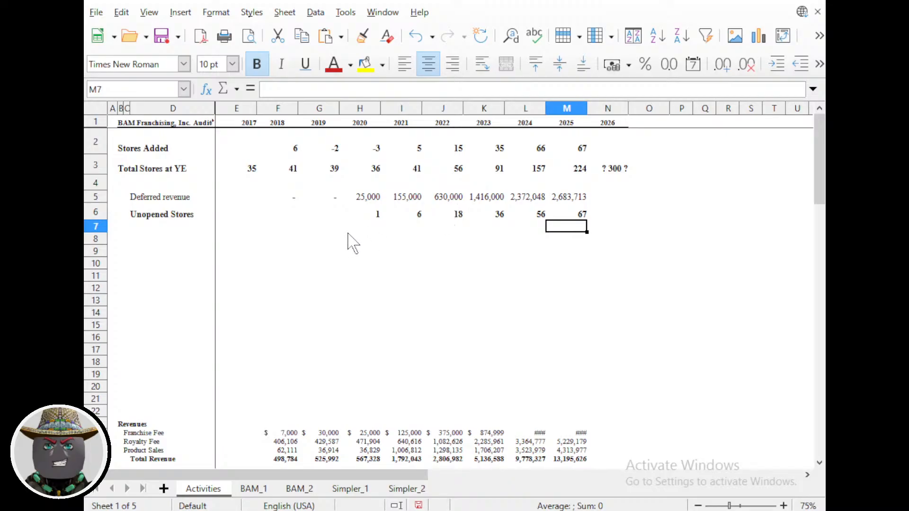
pyautogui.scroll(-1, 355, 235)
pyautogui.scroll(1, 370, 234)
# Review the Unopened Stores entries in row 6 across the years 2020 to 2025.
pyautogui.click(575, 218)
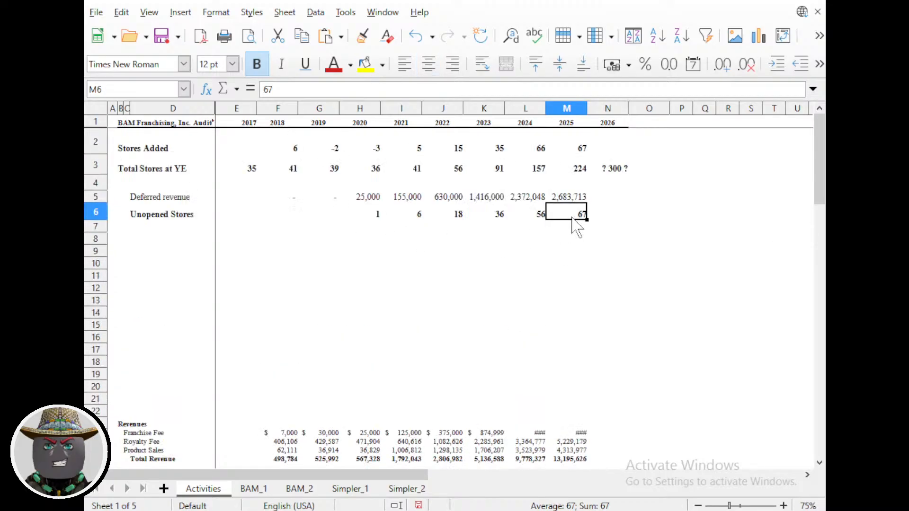
pyautogui.click(292, 215)
pyautogui.click(542, 216)
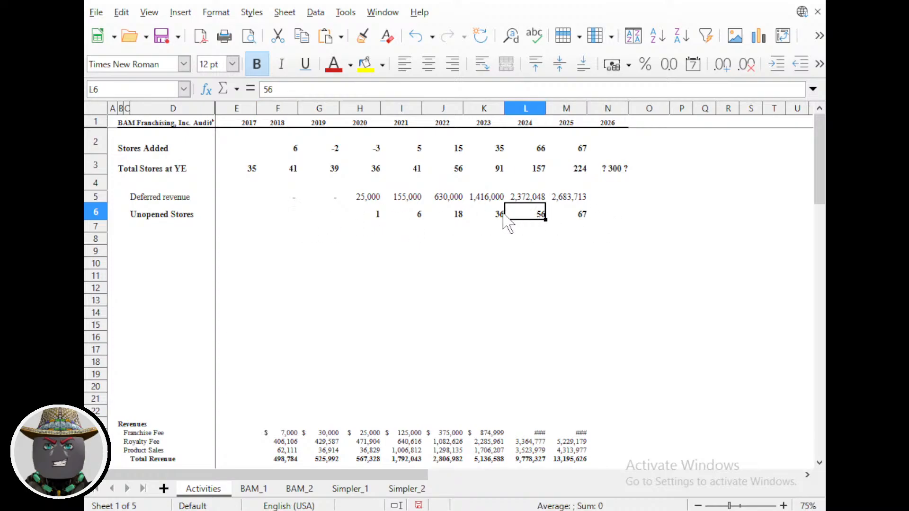
pyautogui.click(500, 216)
pyautogui.click(540, 215)
pyautogui.click(572, 216)
pyautogui.click(540, 215)
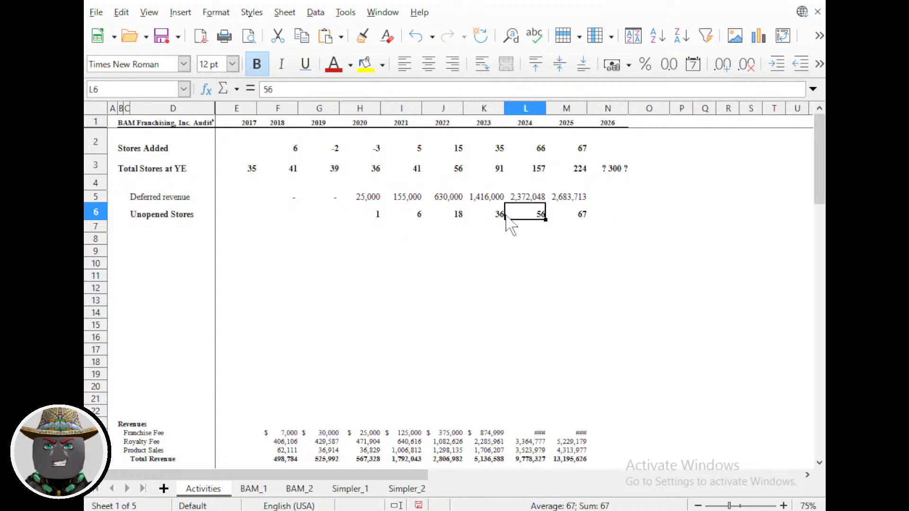
pyautogui.click(492, 215)
pyautogui.click(376, 217)
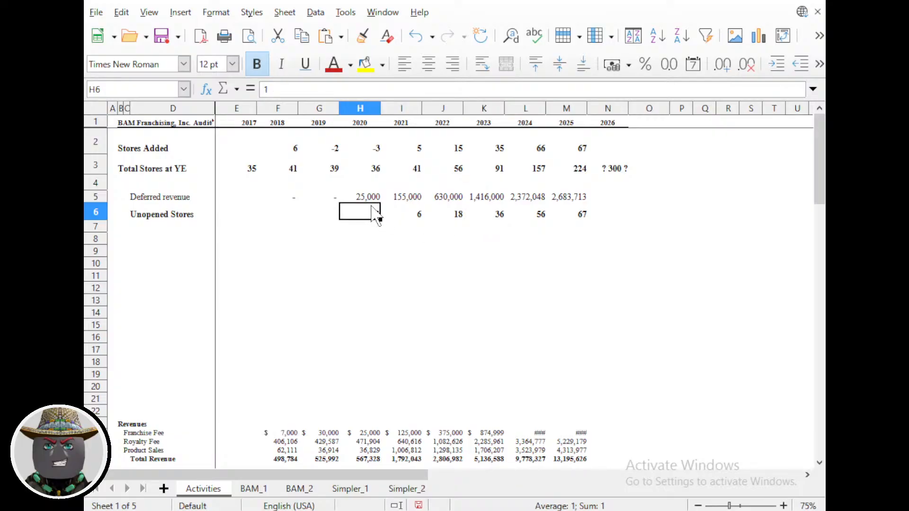
pyautogui.click(417, 217)
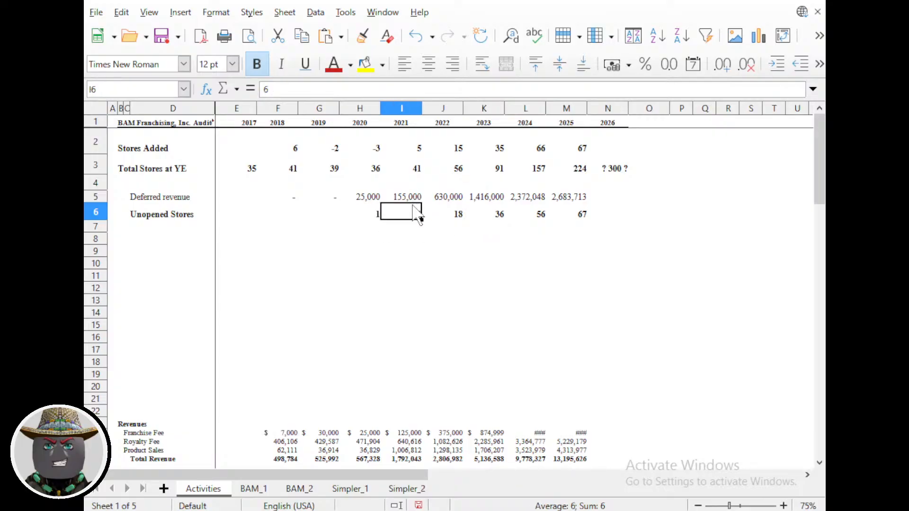
pyautogui.click(462, 214)
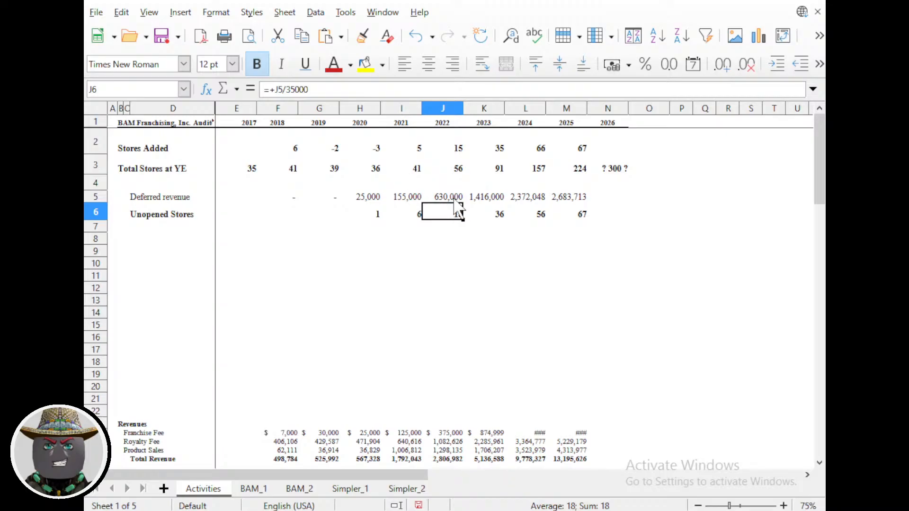
pyautogui.click(496, 218)
pyautogui.click(535, 220)
pyautogui.click(564, 218)
pyautogui.click(501, 217)
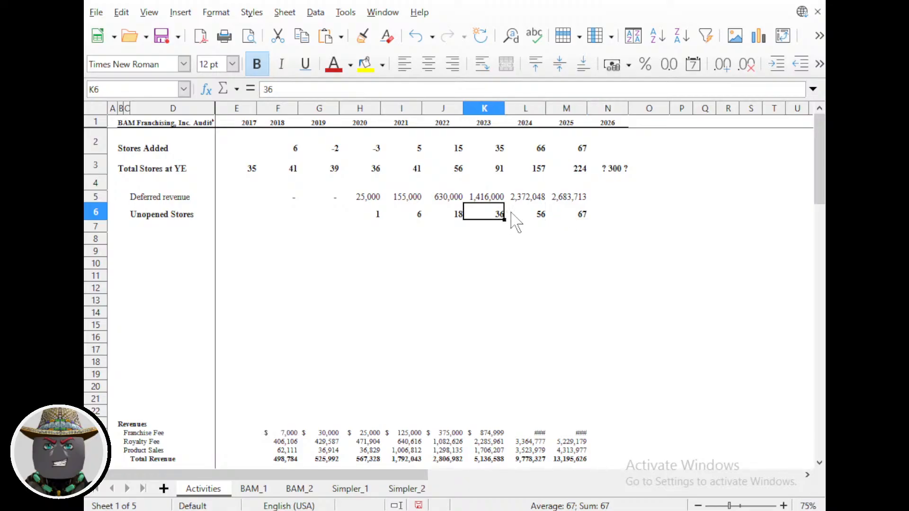
pyautogui.click(533, 217)
pyautogui.click(568, 218)
pyautogui.click(501, 215)
pyautogui.click(537, 215)
pyautogui.click(574, 217)
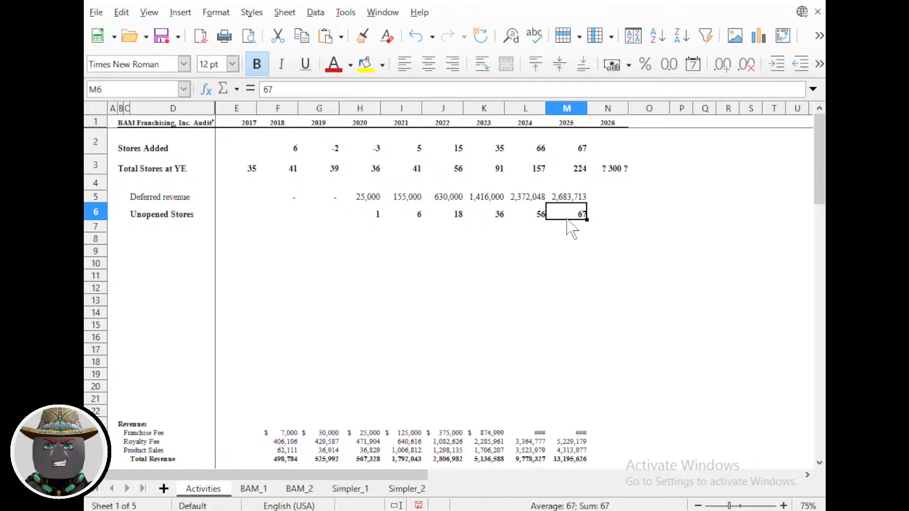
# Check the Total Stores at YE for 2024 to 2026 and compare the 2025 deferred revenue with its unopened store count.
pyautogui.click(585, 171)
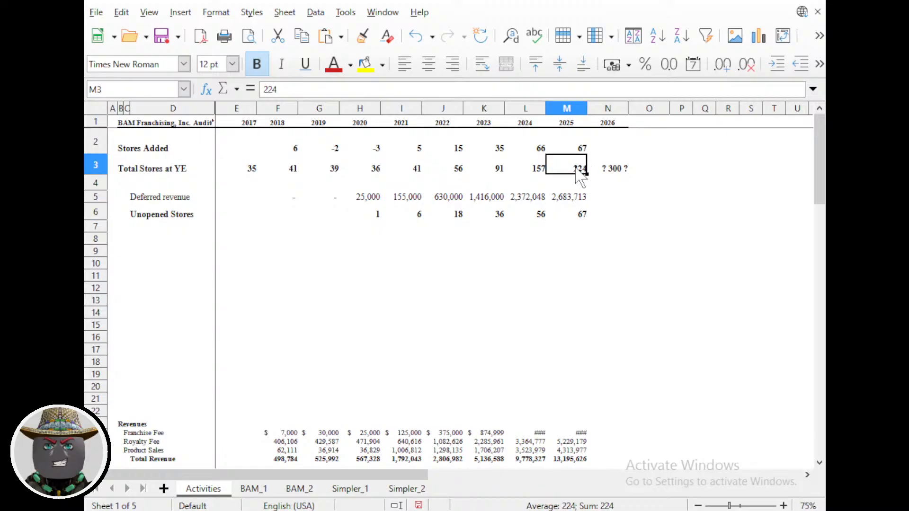
pyautogui.click(538, 169)
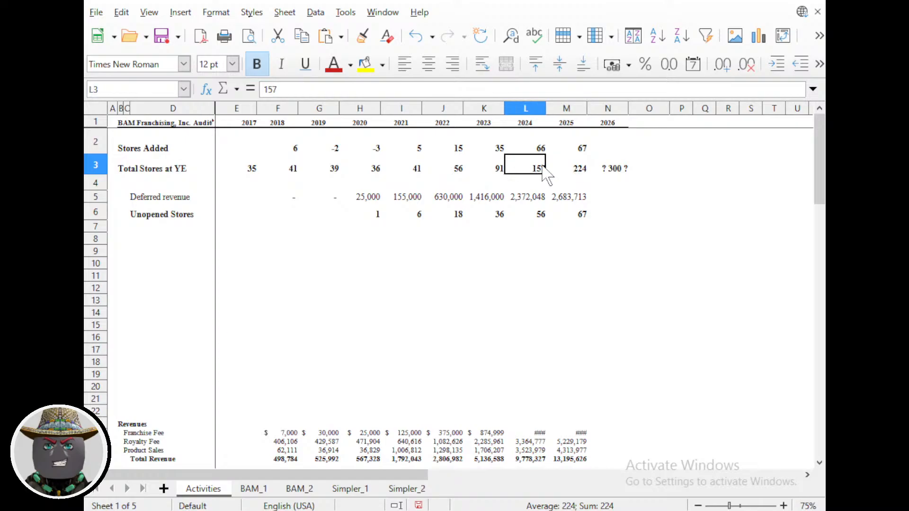
pyautogui.click(599, 170)
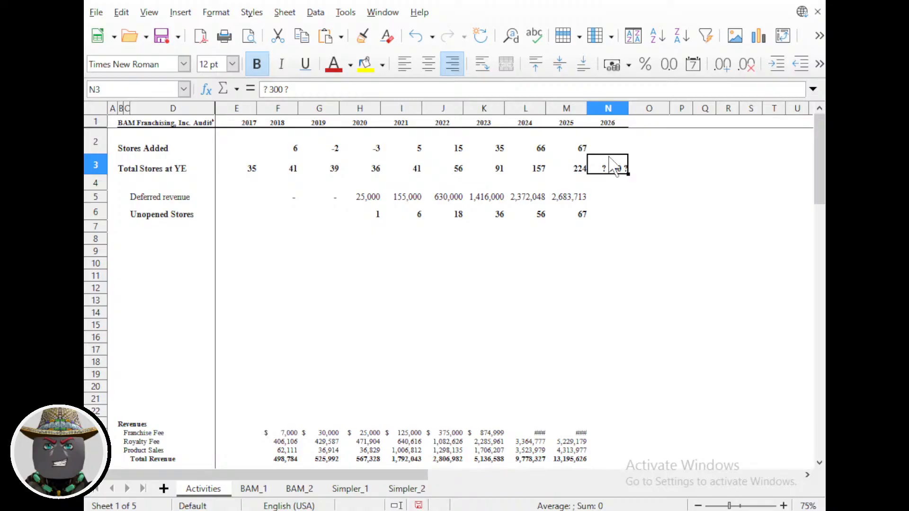
pyautogui.click(296, 229)
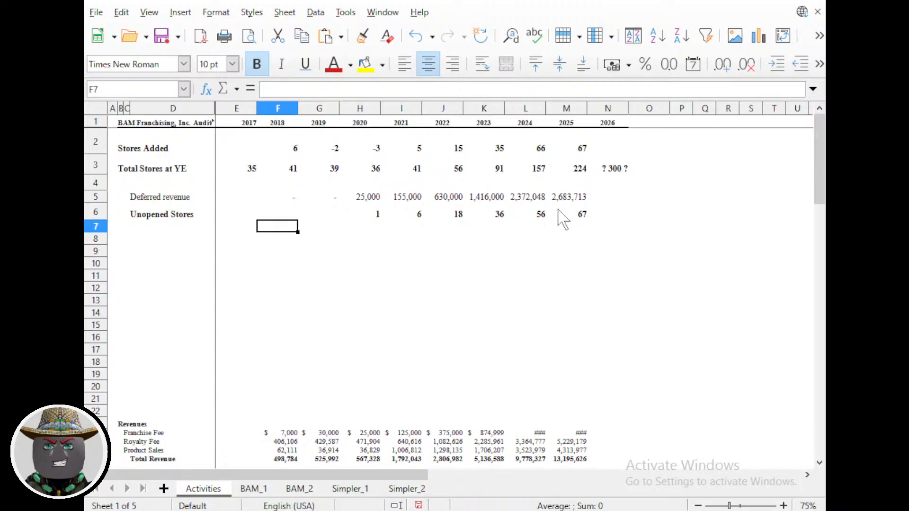
pyautogui.click(573, 199)
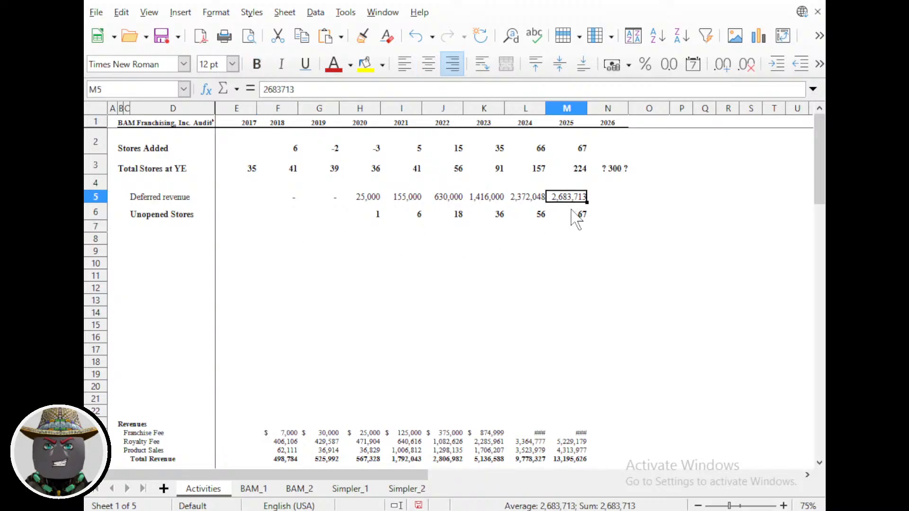
pyautogui.click(573, 209)
pyautogui.click(573, 198)
pyautogui.click(581, 214)
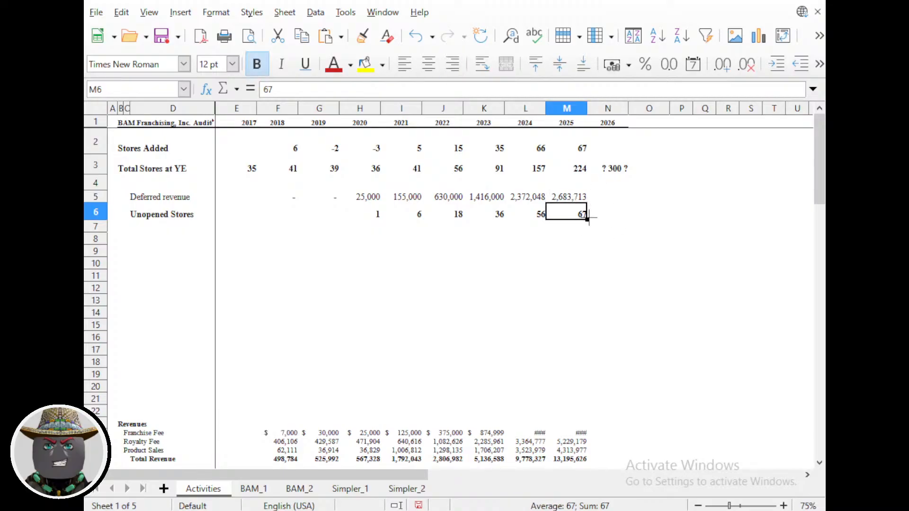
pyautogui.click(575, 199)
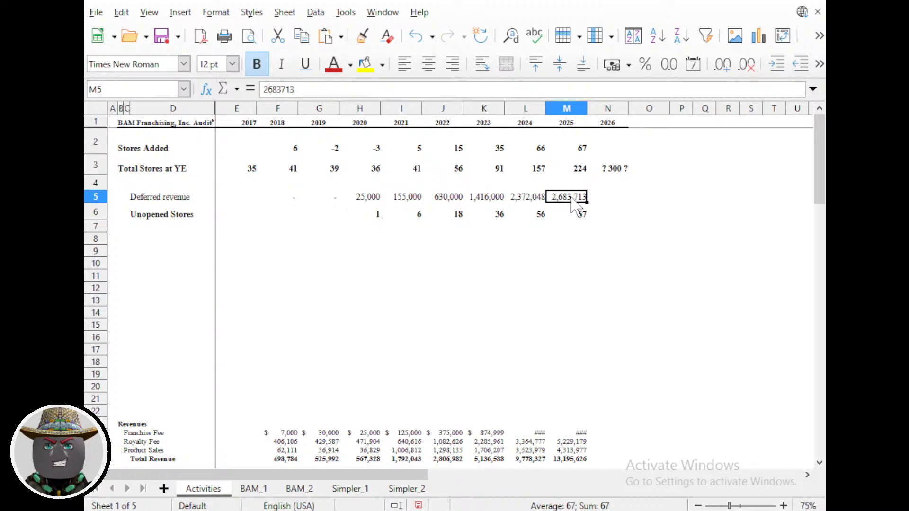
pyautogui.click(582, 217)
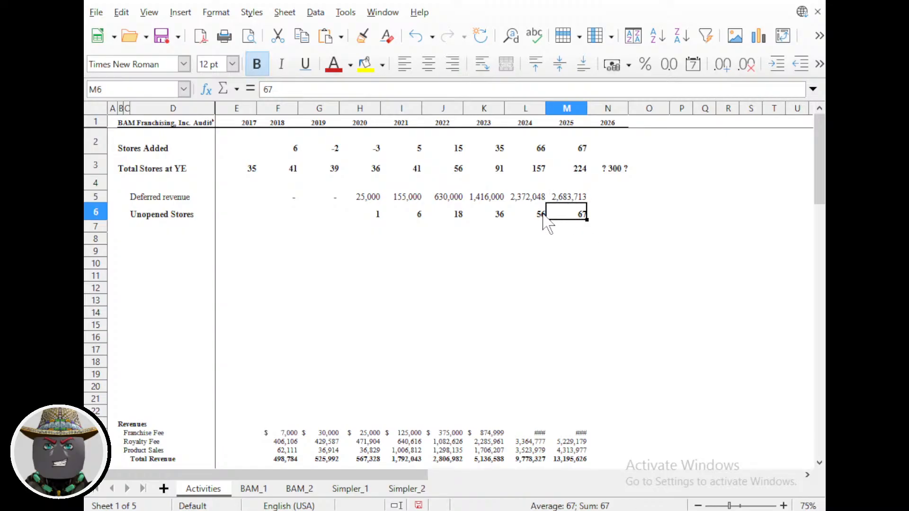
# Trace the year-by-year progression of the unopened store counts between 2021 and 2025.
pyautogui.click(540, 219)
pyautogui.click(497, 220)
pyautogui.click(455, 220)
pyautogui.click(419, 219)
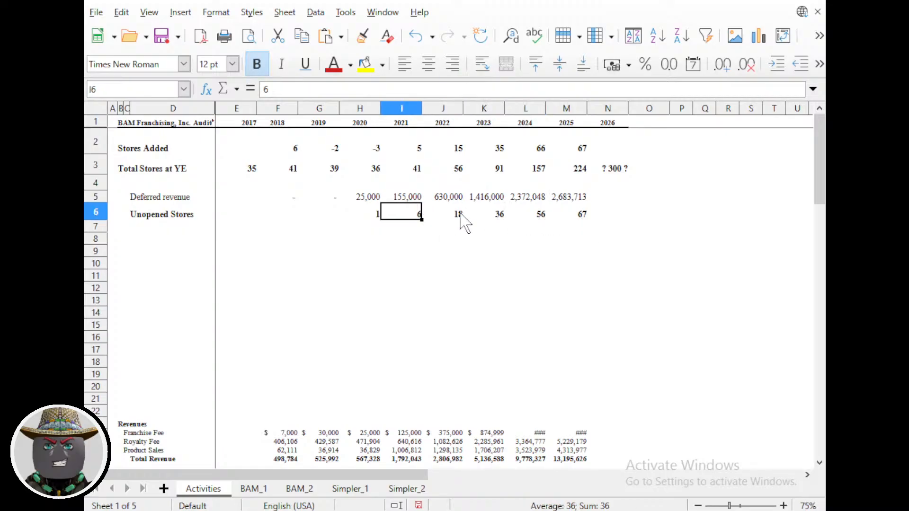
pyautogui.click(460, 222)
pyautogui.click(502, 222)
pyautogui.click(541, 220)
pyautogui.click(580, 220)
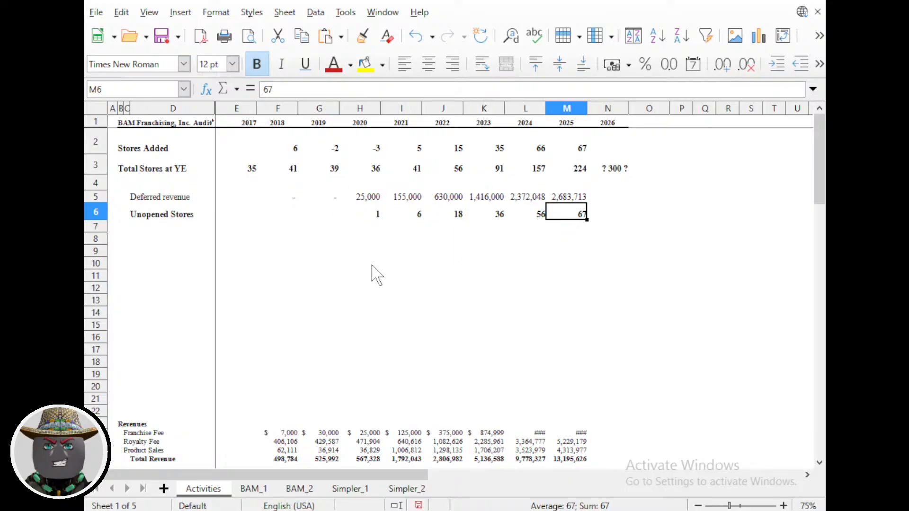
# Widen columns L and M slightly so the 2024 and 2025 Franchise Fee amounts fit in their cells.
pyautogui.scroll(-1, 345, 279)
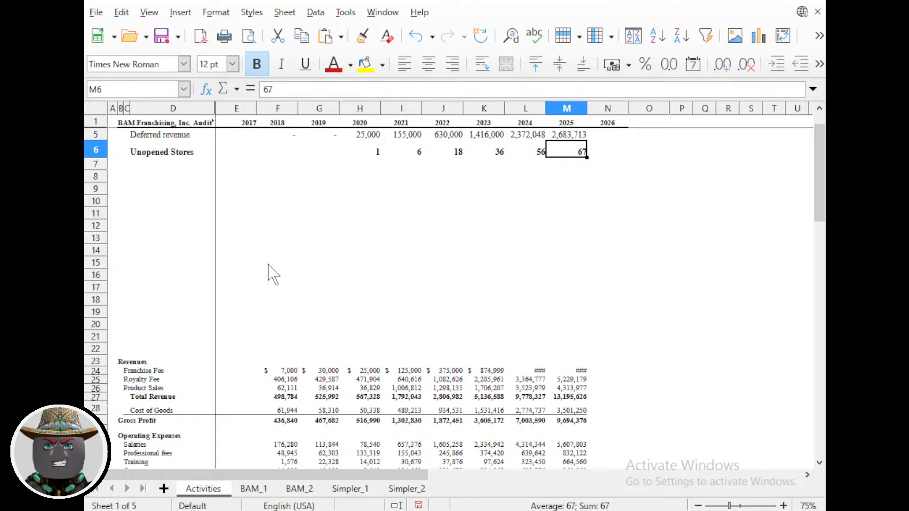
pyautogui.scroll(-2, 270, 270)
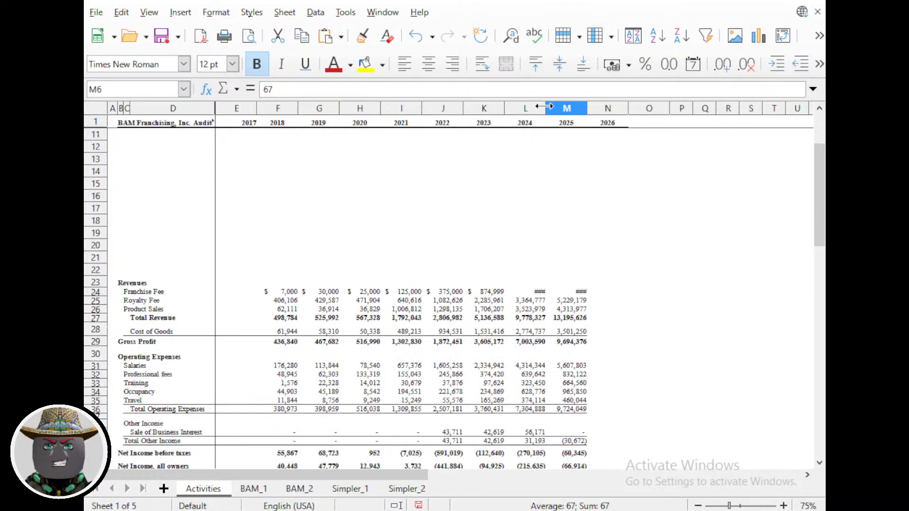
pyautogui.moveTo(545, 106); pyautogui.dragTo(597, 107)
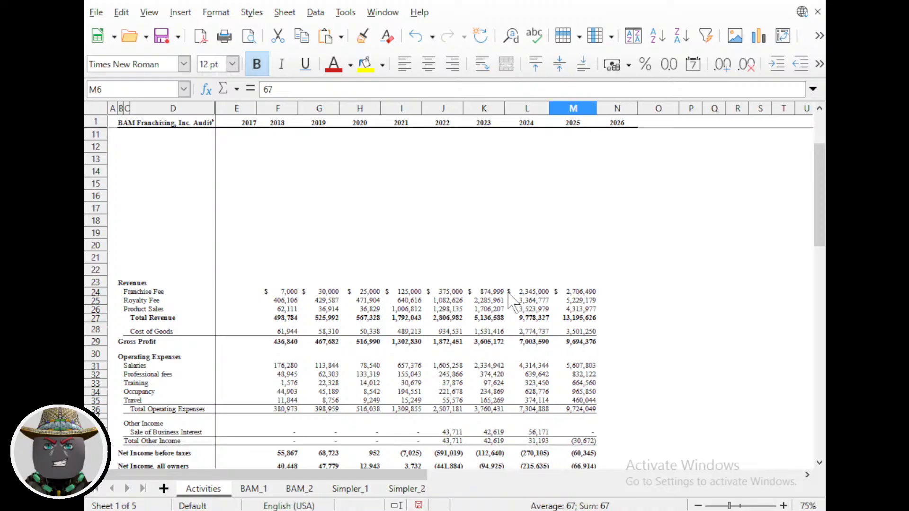
pyautogui.scroll(3, 395, 320)
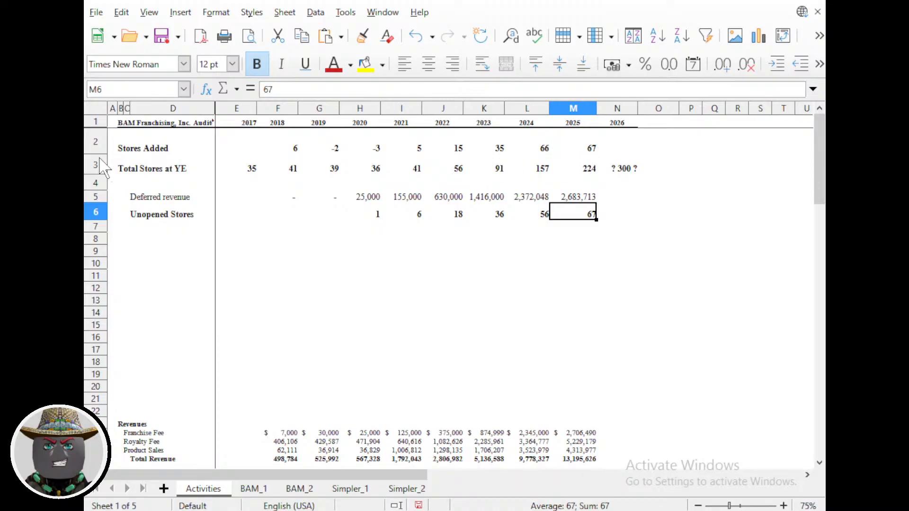
# Insert a blank row above Stores Added and change the border setting of its cells B2 to N2.
pyautogui.rightClick(96, 142)
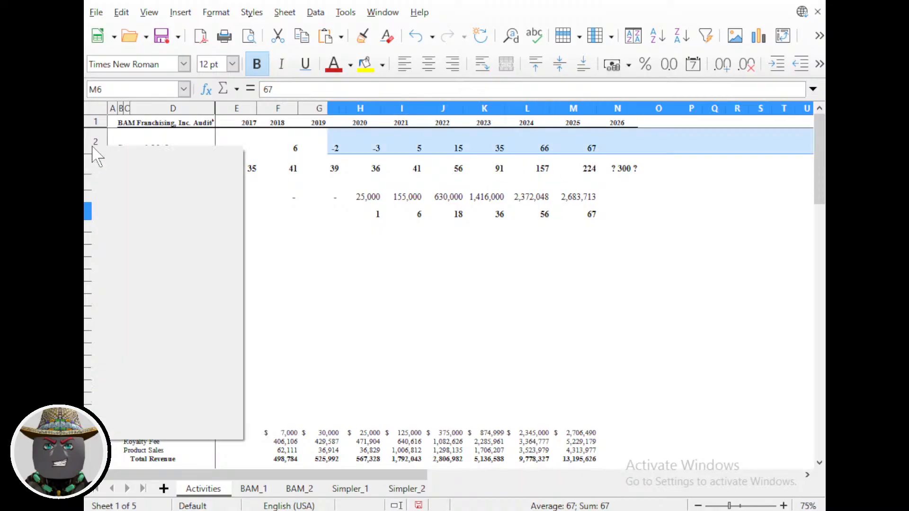
pyautogui.click(156, 232)
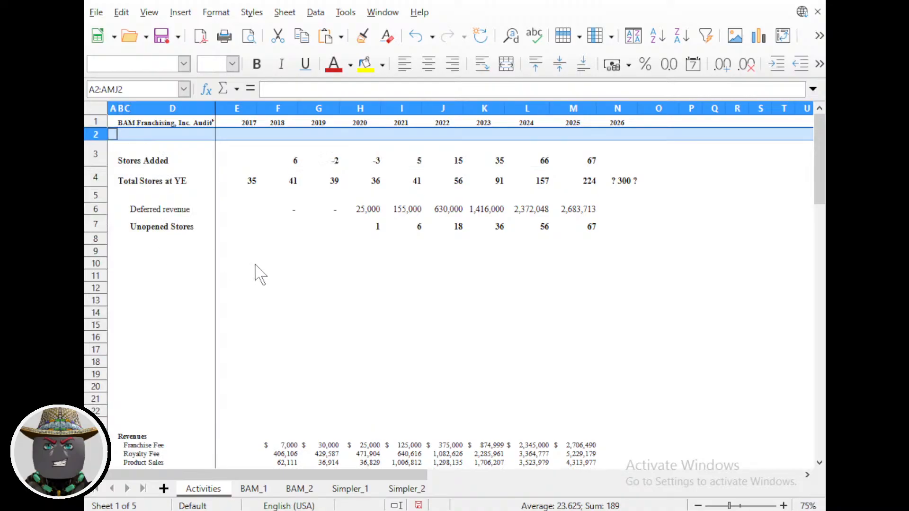
pyautogui.click(265, 265)
pyautogui.moveTo(121, 137); pyautogui.dragTo(636, 138)
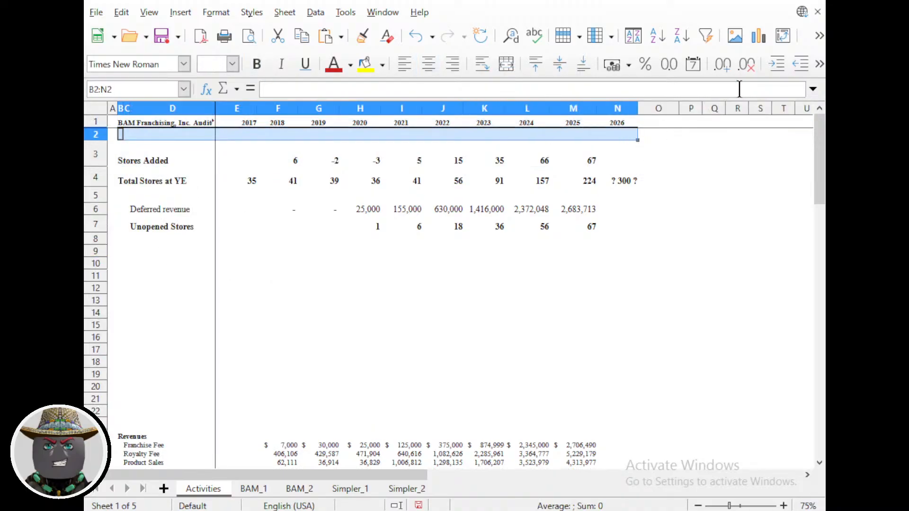
pyautogui.click(820, 63)
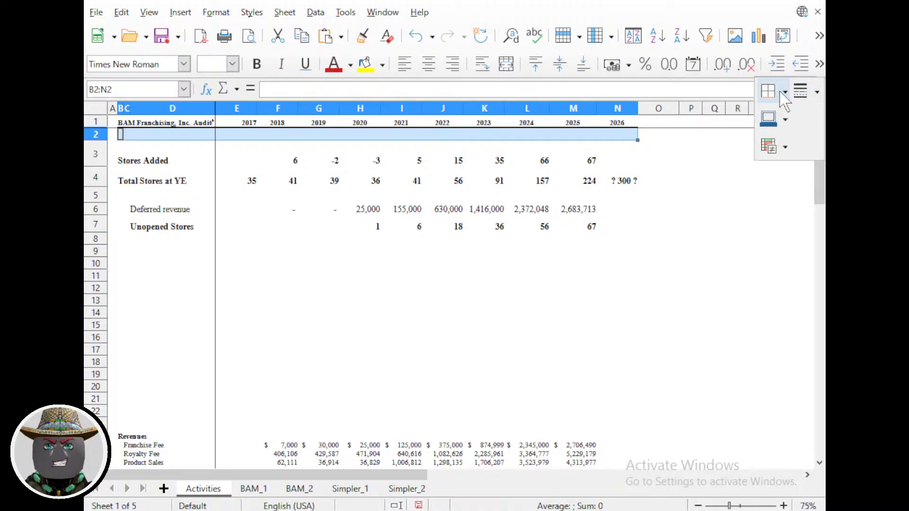
pyautogui.click(785, 92)
pyautogui.click(720, 151)
pyautogui.click(573, 194)
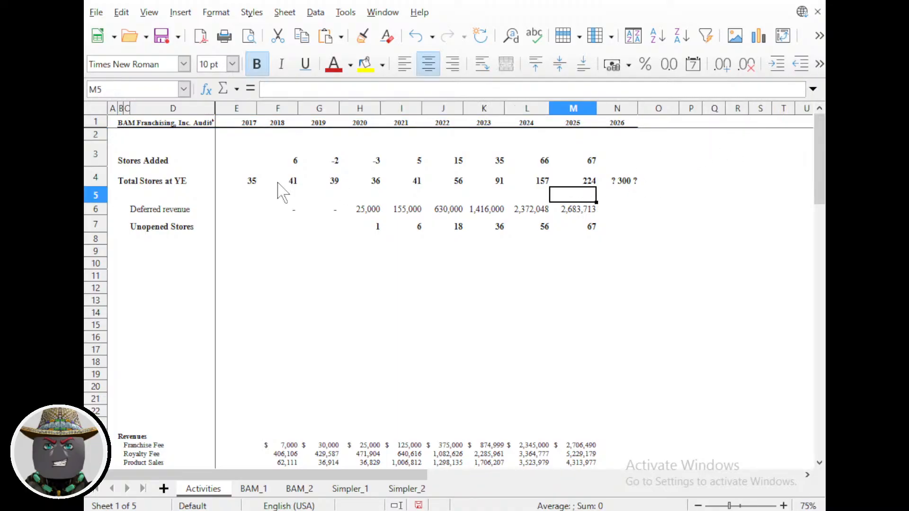
# Increase the height of the blank row 2 slightly and select the Stores Added label in B3.
pyautogui.click(142, 136)
pyautogui.moveTo(93, 141); pyautogui.dragTo(99, 172)
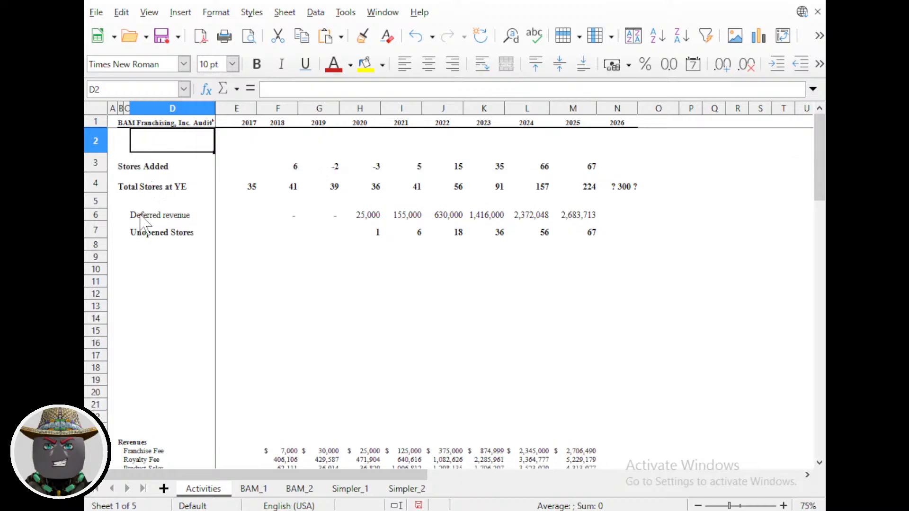
pyautogui.click(121, 165)
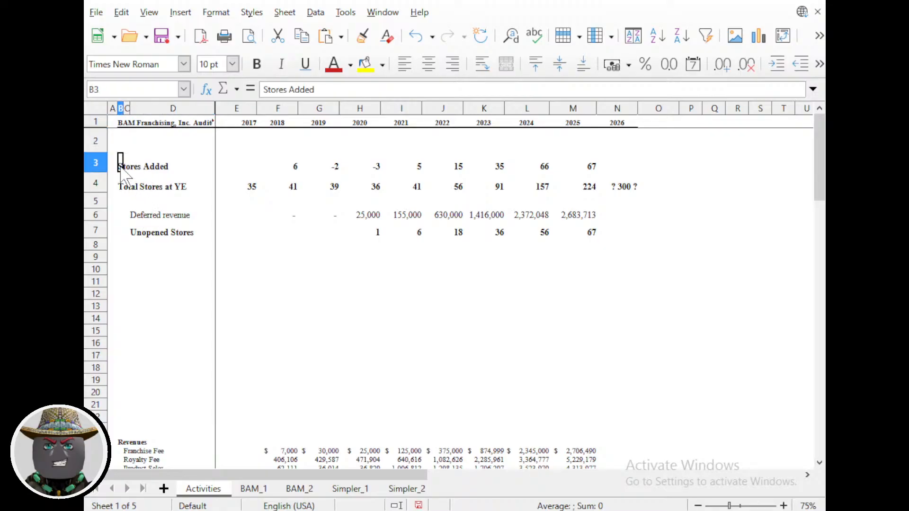
# Move the Stores Added label from cell B3 to cell D3.
pyautogui.hotkey('ctrl', 'x')
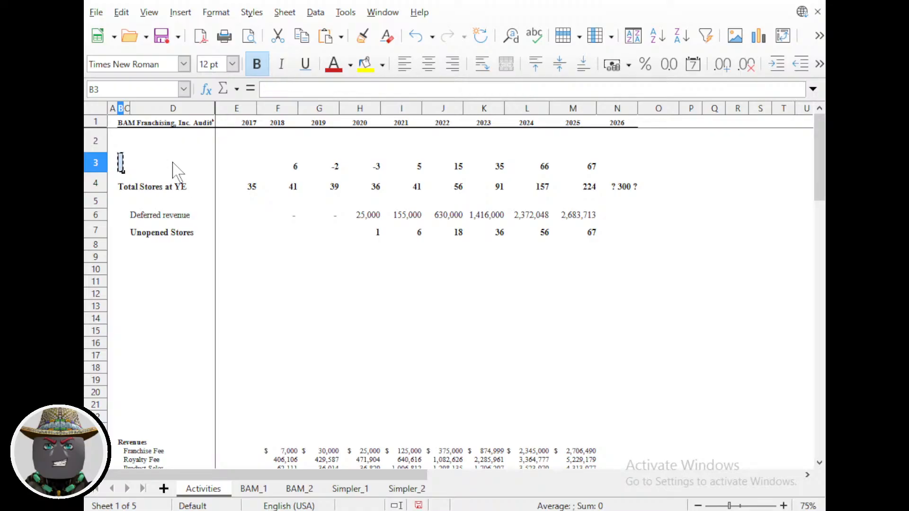
pyautogui.press('Right')
pyautogui.click(173, 168)
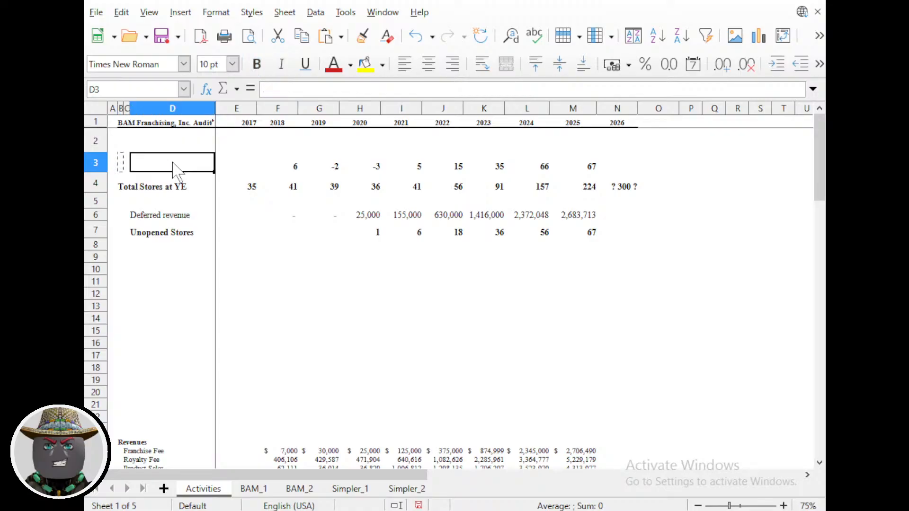
pyautogui.hotkey('ctrl', 'v')
pyautogui.press('Down')
pyautogui.press('Down')
pyautogui.press('Down')
pyautogui.press('Down')
pyautogui.press('Up')
pyautogui.press('Up')
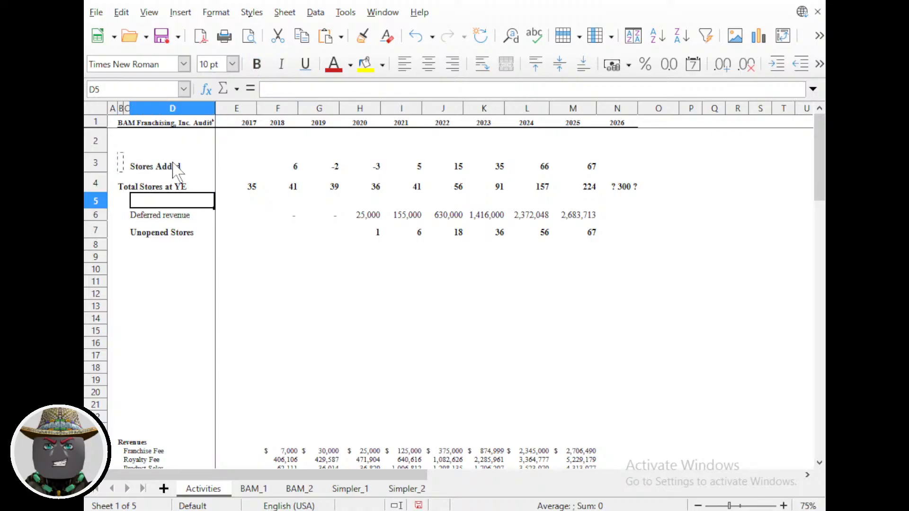
pyautogui.press('Up')
pyautogui.press('Up')
pyautogui.press('Down')
pyautogui.press('Down')
pyautogui.press('Down')
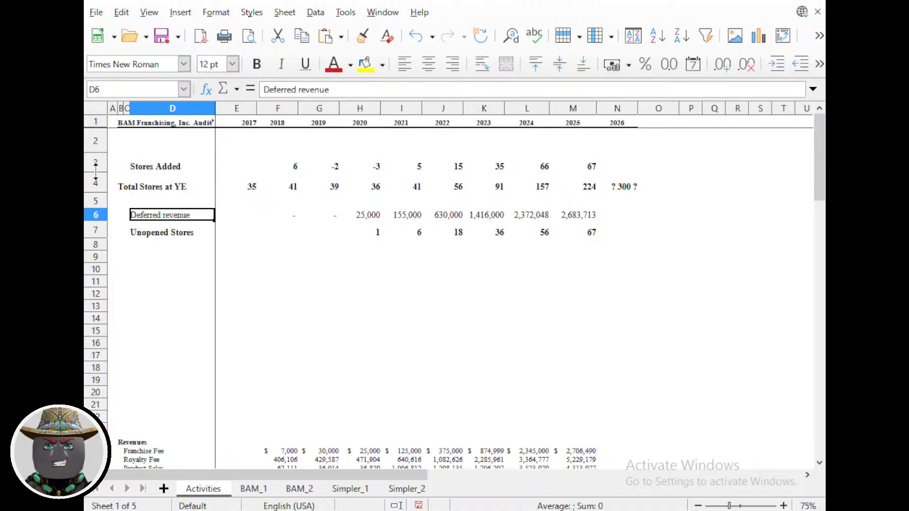
# Copy the Franchise Fee label and its yearly amounts from C25:M25 into row 2, starting at cell D2.
pyautogui.scroll(-4, 199, 318)
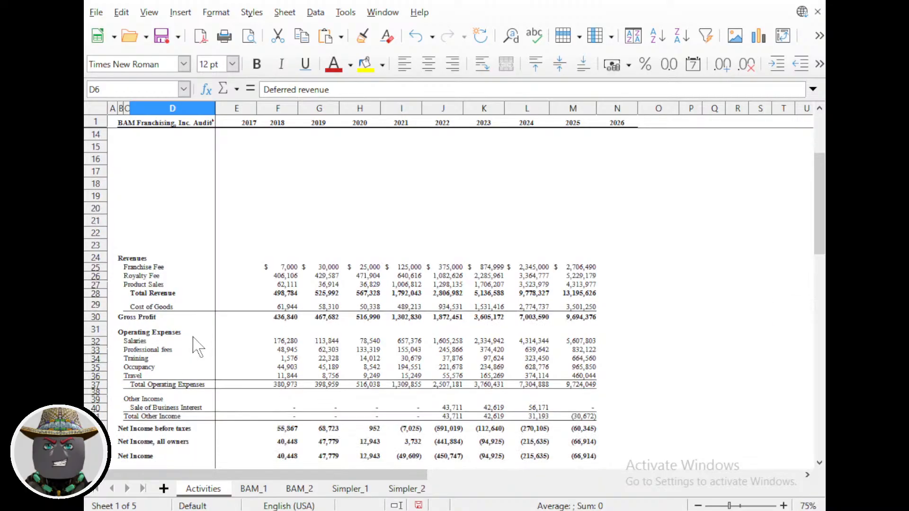
pyautogui.click(126, 268)
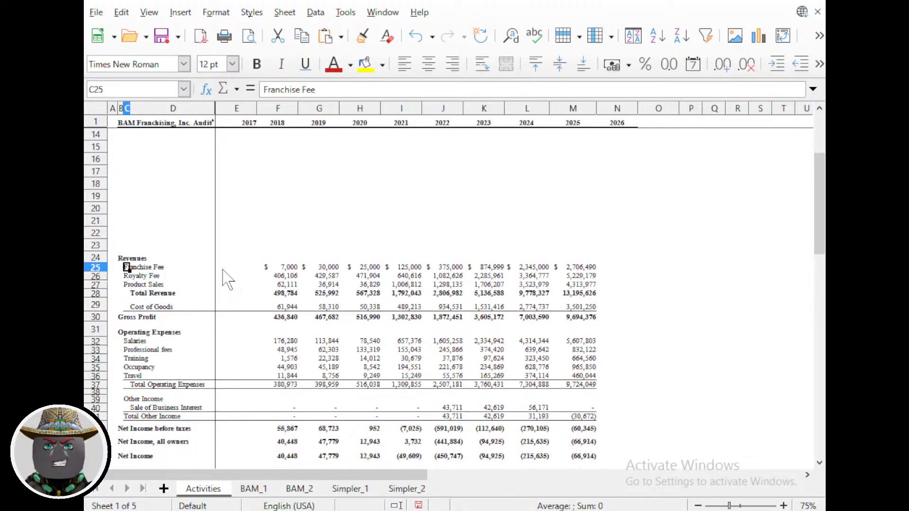
pyautogui.keyDown('shift'); pyautogui.click(593, 269); pyautogui.keyUp('shift')
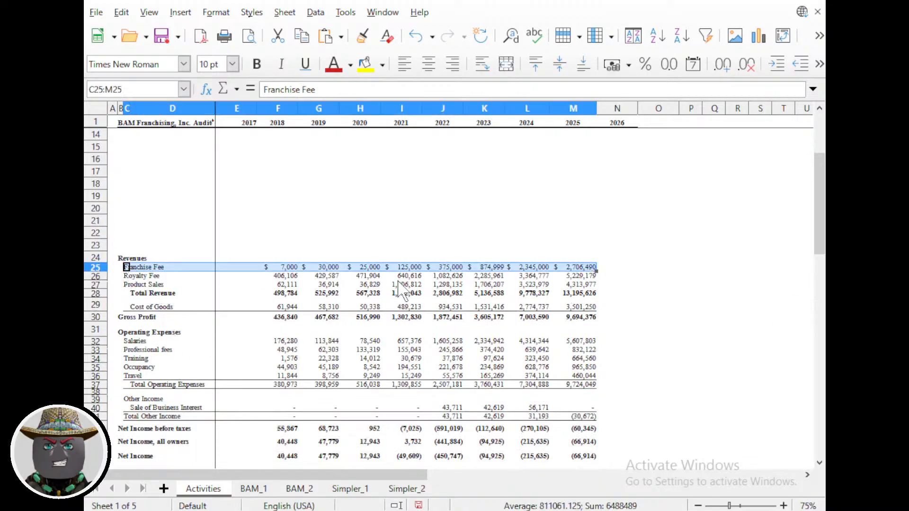
pyautogui.scroll(4, 327, 291)
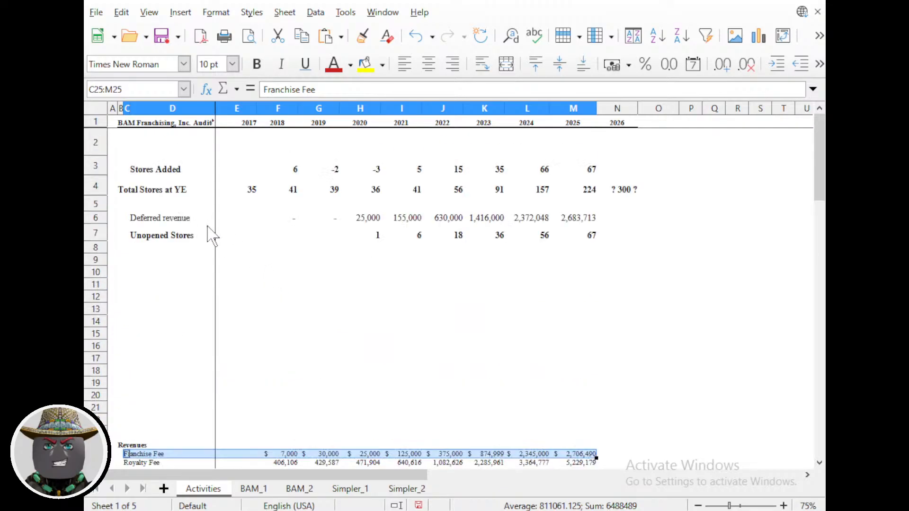
pyautogui.hotkey('ctrl', 'c')
pyautogui.click(137, 152)
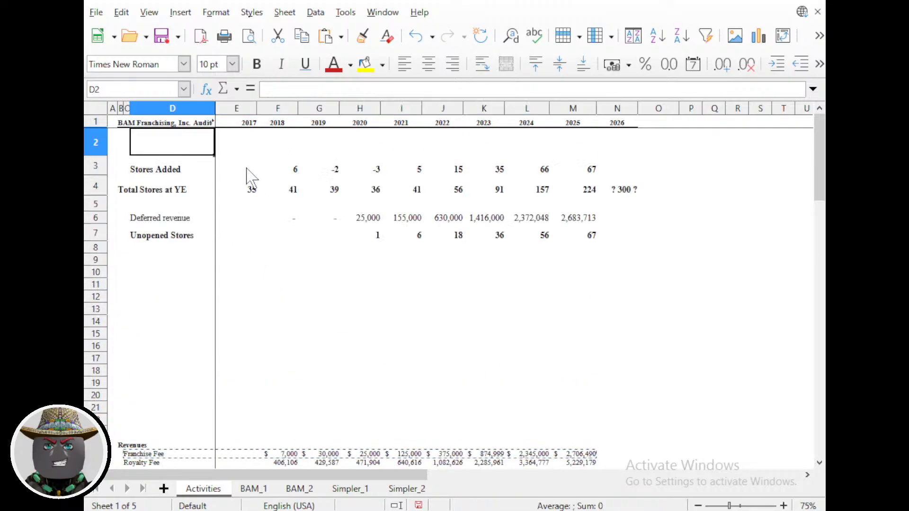
pyautogui.hotkey('ctrl', 'v')
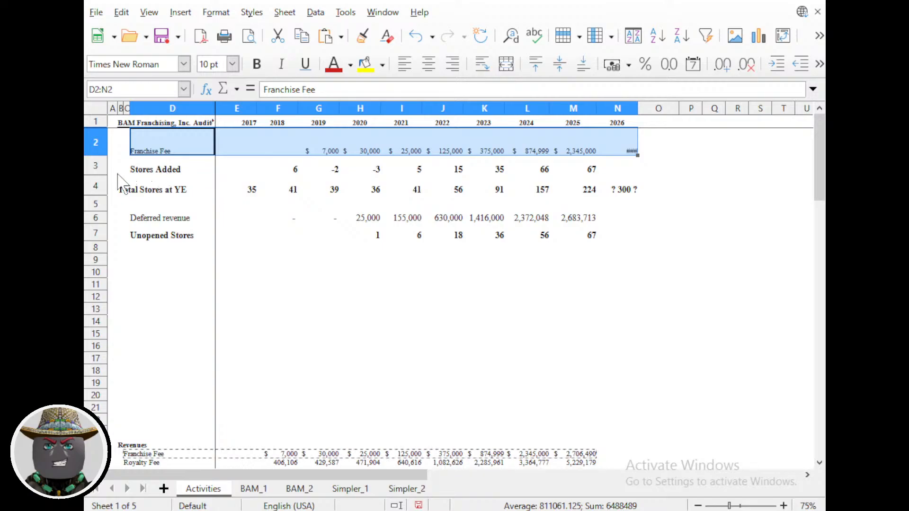
# Reduce the height of row 3 slightly and widen column N so the copied Franchise Fee amount fits.
pyautogui.moveTo(96, 175); pyautogui.dragTo(96, 171)
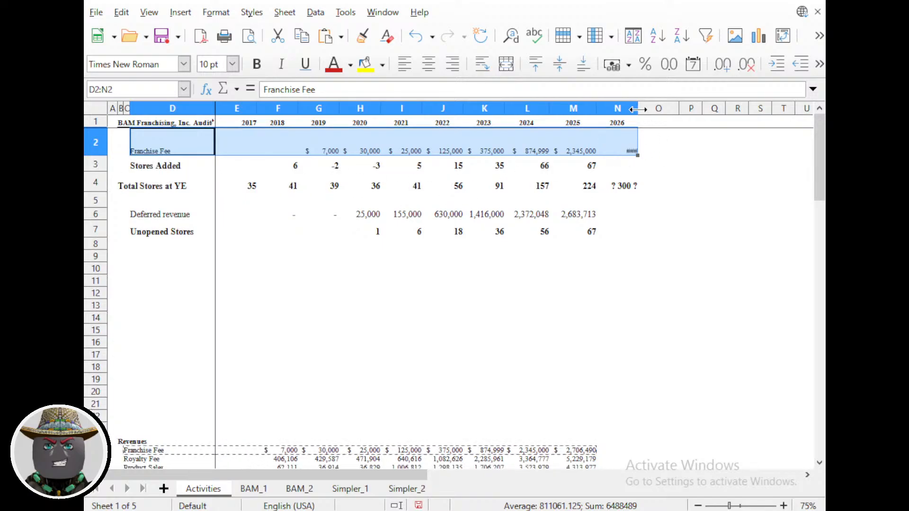
pyautogui.click(651, 229)
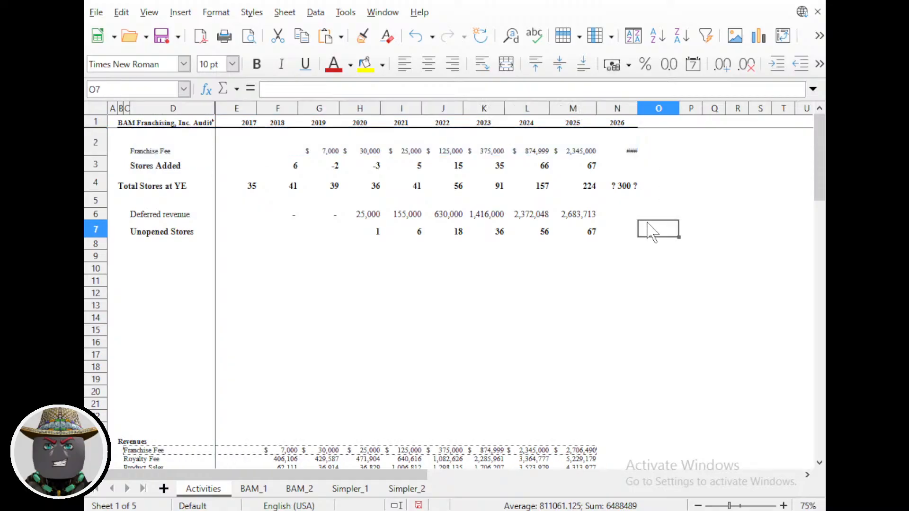
pyautogui.click(635, 148)
pyautogui.moveTo(636, 109); pyautogui.dragTo(650, 109)
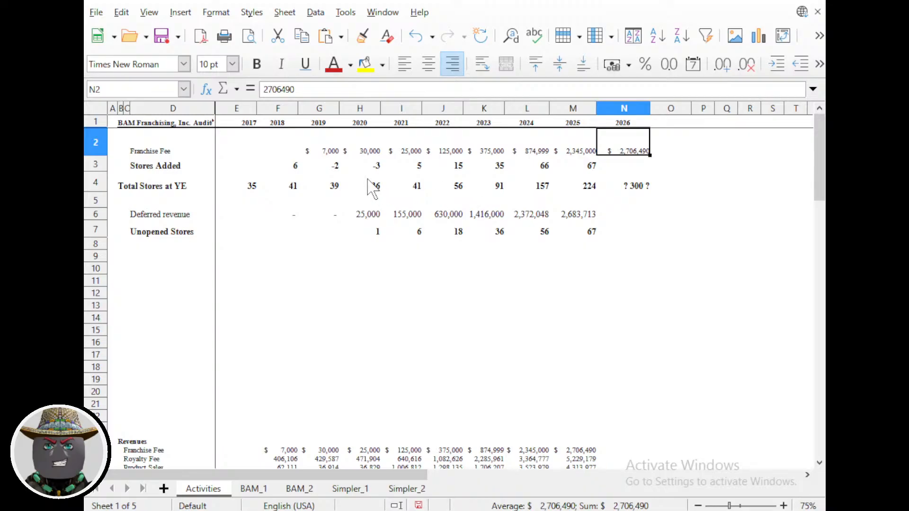
# Shift the Franchise Fee amounts in G2:N2 one column over to F2:M2 so they align with 2018 to 2025.
pyautogui.moveTo(315, 150); pyautogui.dragTo(613, 151)
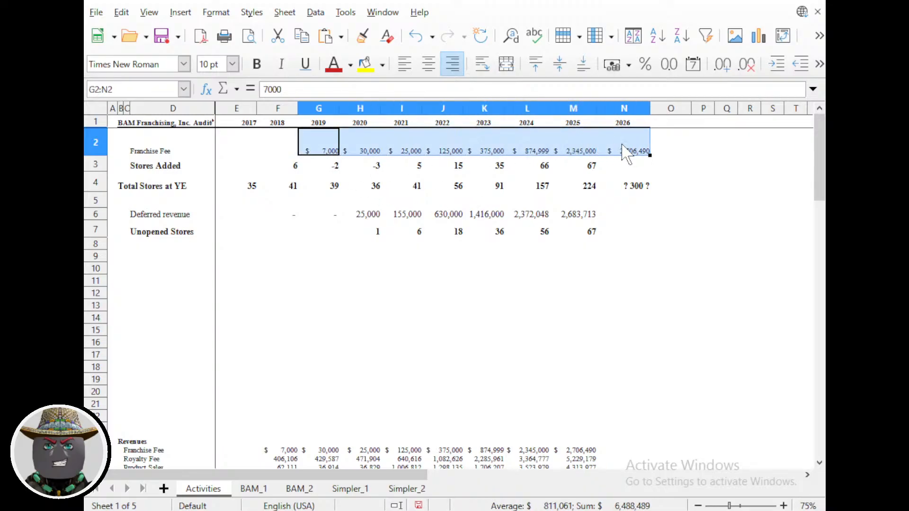
pyautogui.moveTo(314, 150); pyautogui.dragTo(284, 154)
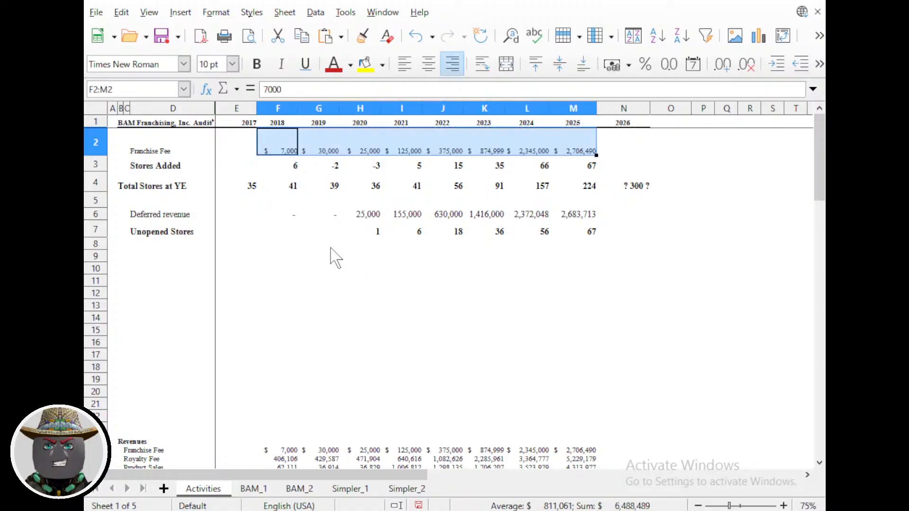
pyautogui.click(281, 243)
pyautogui.click(292, 216)
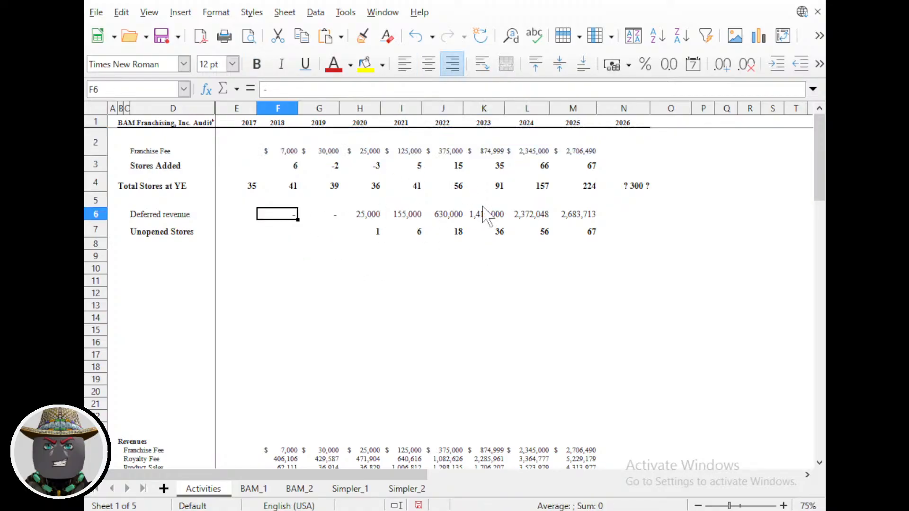
# Review the income statement and balance sheet sections below the activity rows, including deferred revenue under current liabilities.
pyautogui.click(255, 255)
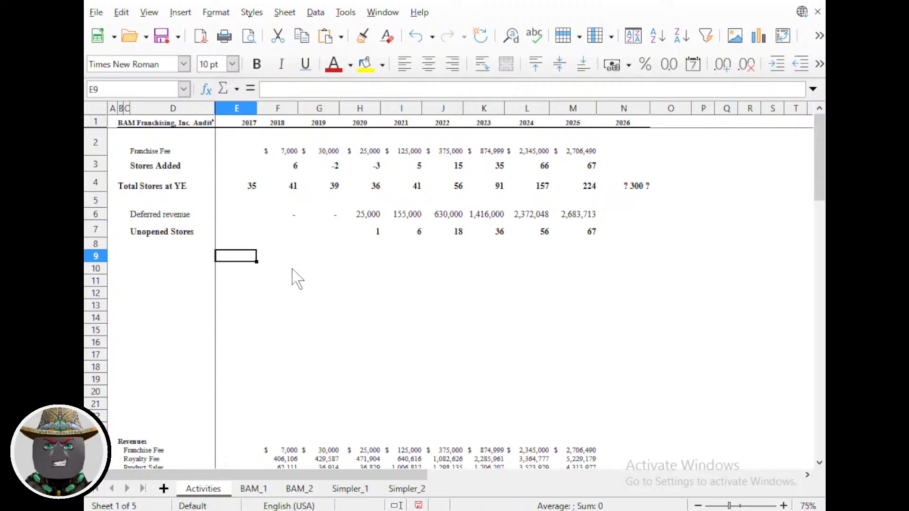
pyautogui.scroll(-7, 288, 268)
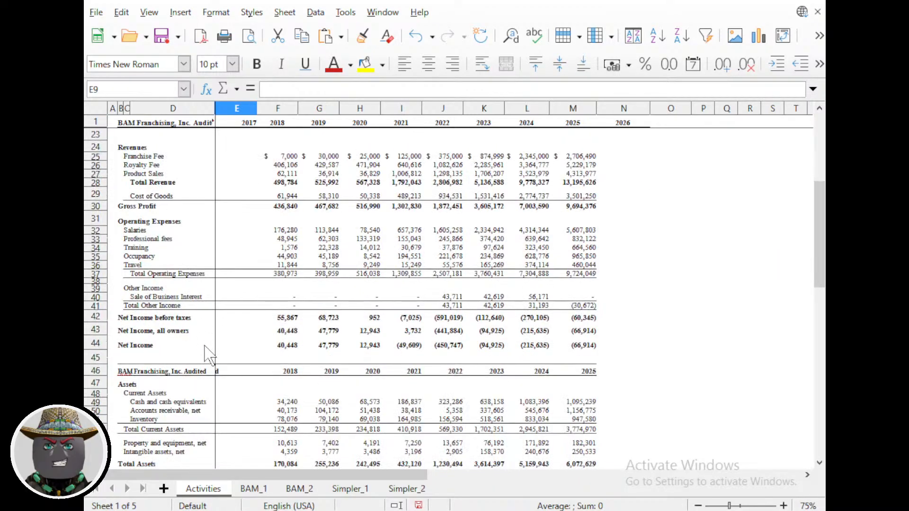
pyautogui.scroll(-3, 185, 294)
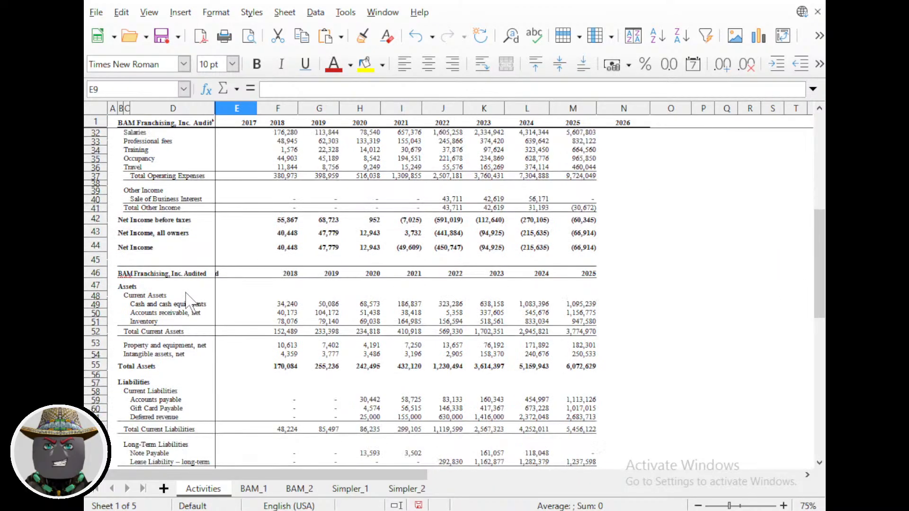
pyautogui.scroll(3, 161, 321)
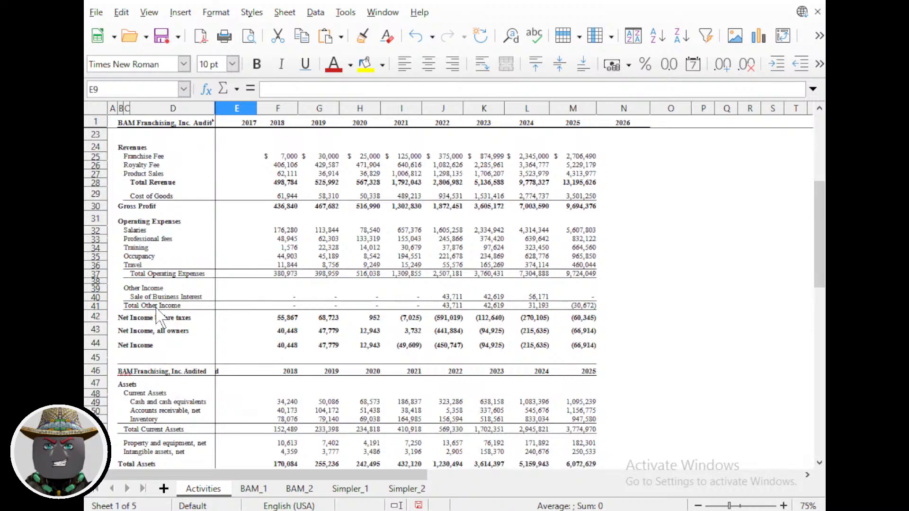
pyautogui.scroll(-6, 150, 305)
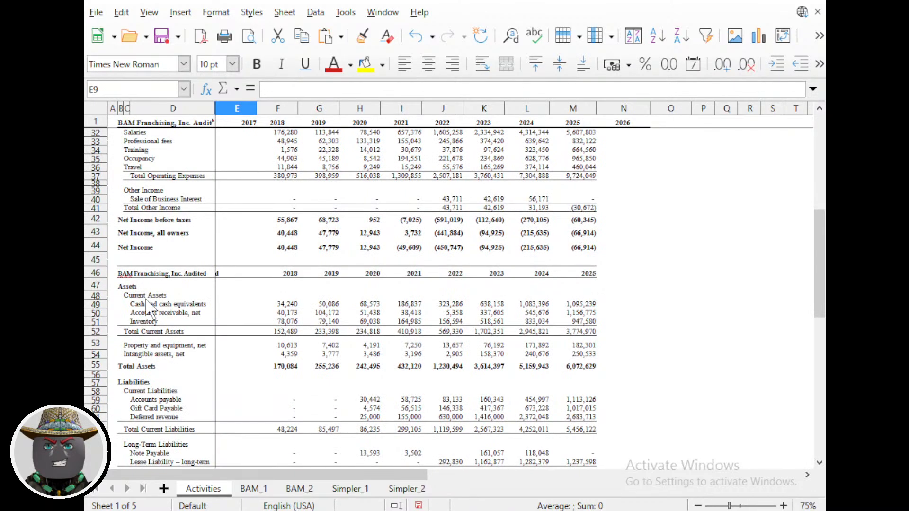
pyautogui.scroll(-1, 149, 307)
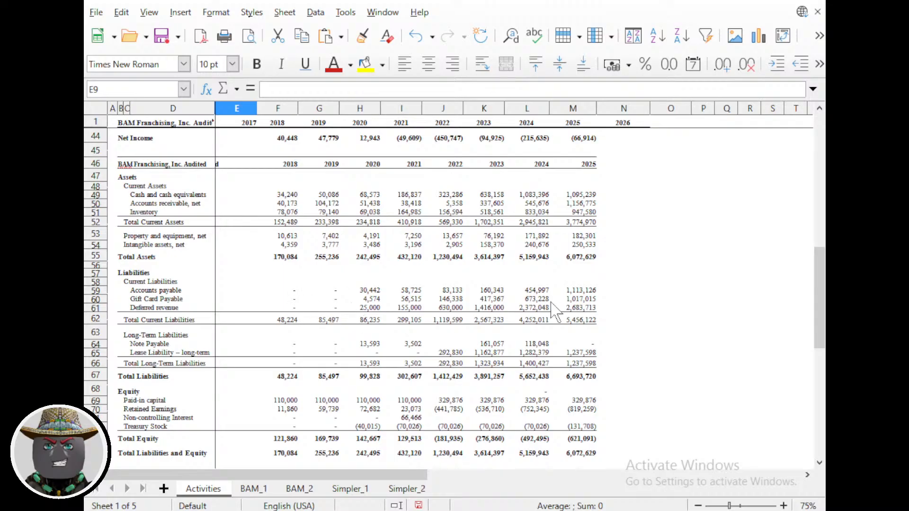
pyautogui.scroll(14, 358, 262)
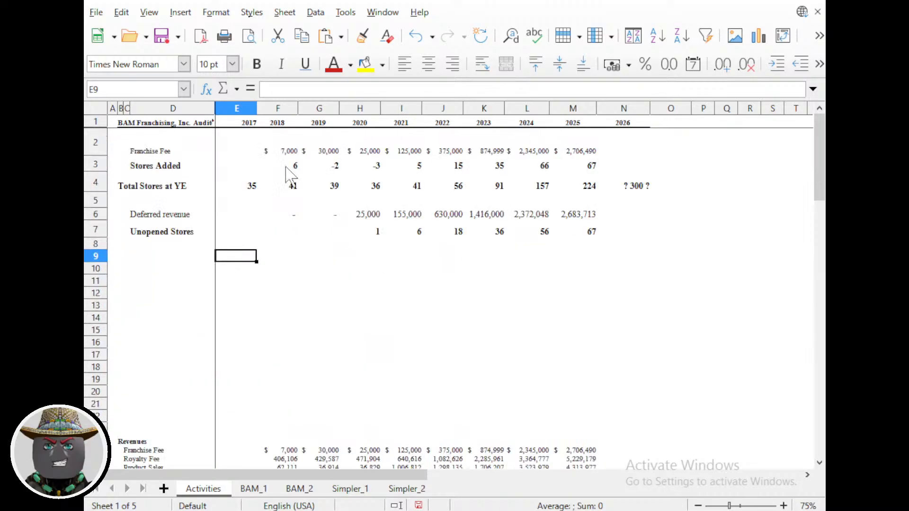
# Set the font size of the Franchise Fee cells E2:M2 to 12 pt.
pyautogui.moveTo(246, 149); pyautogui.dragTo(589, 159)
pyautogui.click(232, 64)
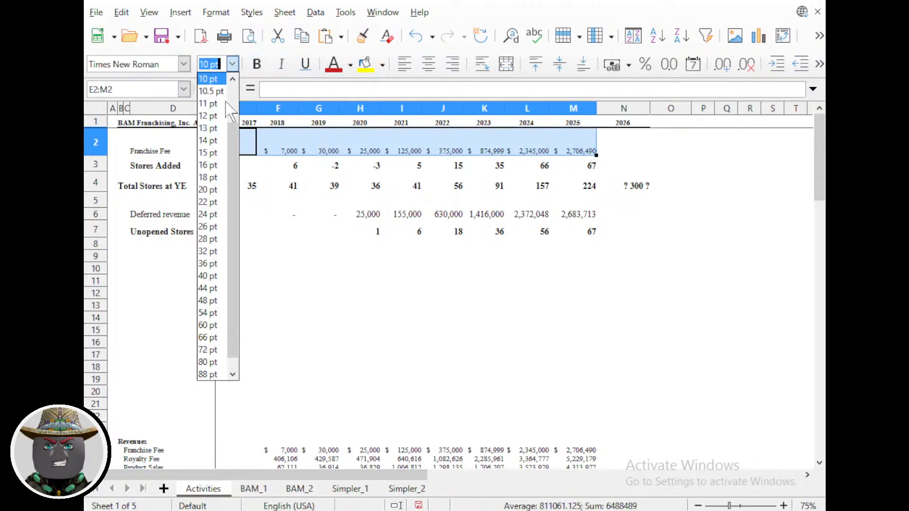
pyautogui.click(213, 116)
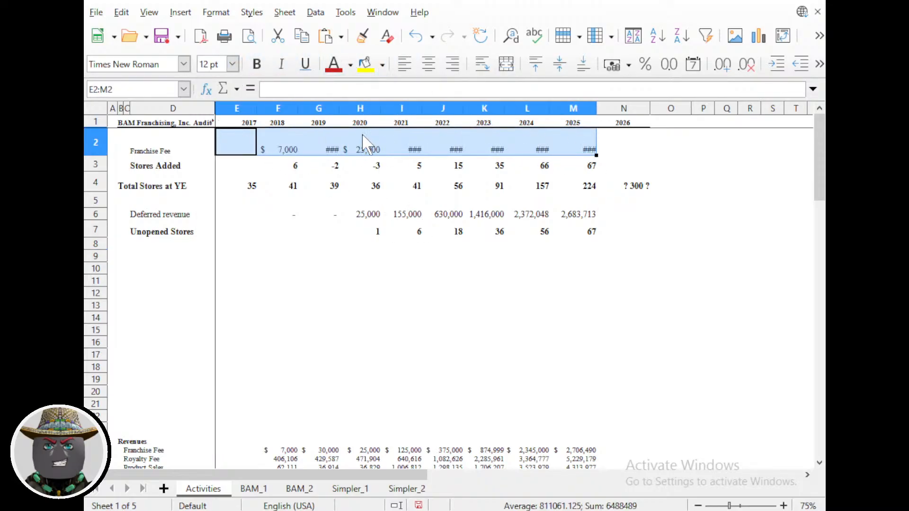
# Check the number format of deferred revenue cell H6 and apply the same user-defined format (1,235) to Franchise Fee cells E2:M2.
pyautogui.click(355, 216)
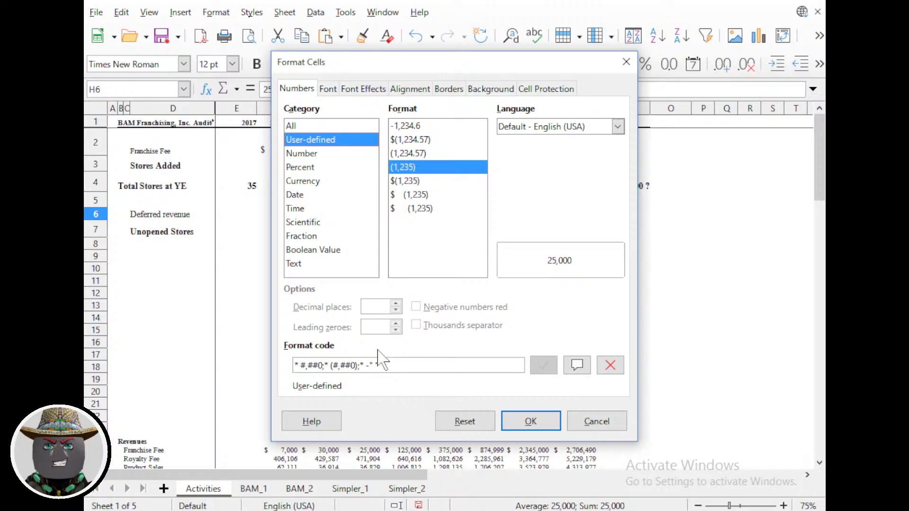
pyautogui.moveTo(374, 365); pyautogui.dragTo(274, 365)
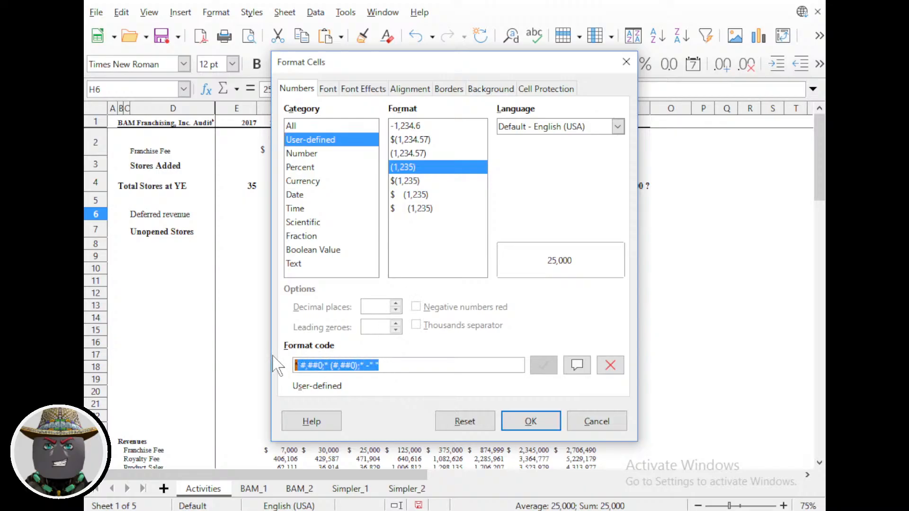
pyautogui.click(531, 421)
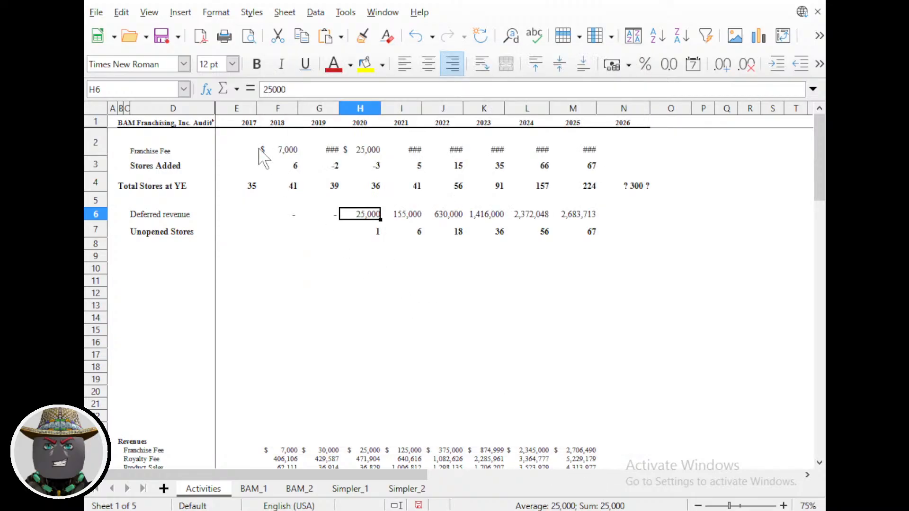
pyautogui.moveTo(255, 149); pyautogui.dragTo(568, 150)
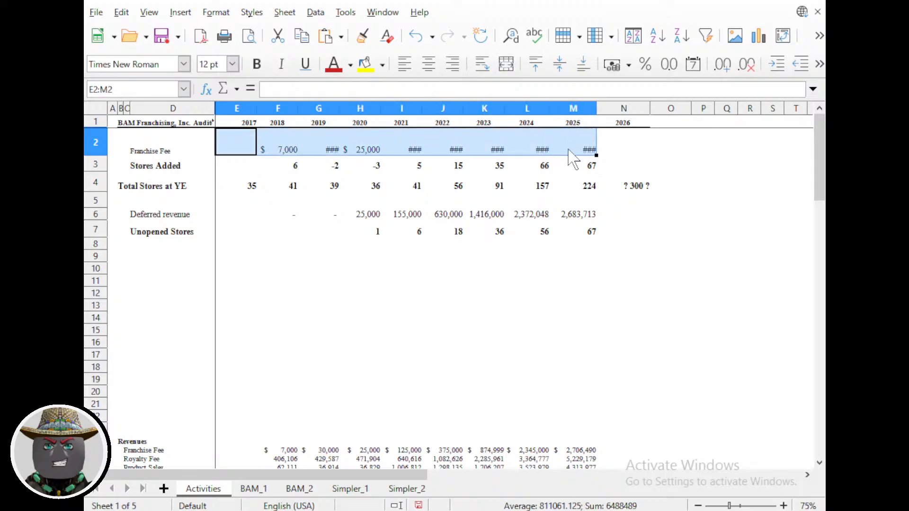
pyautogui.hotkey('ctrl', '1')
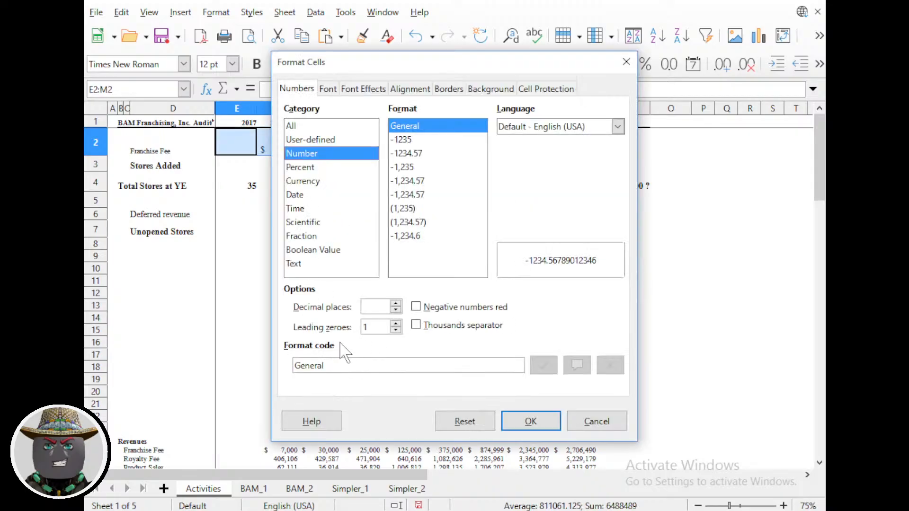
pyautogui.click(313, 140)
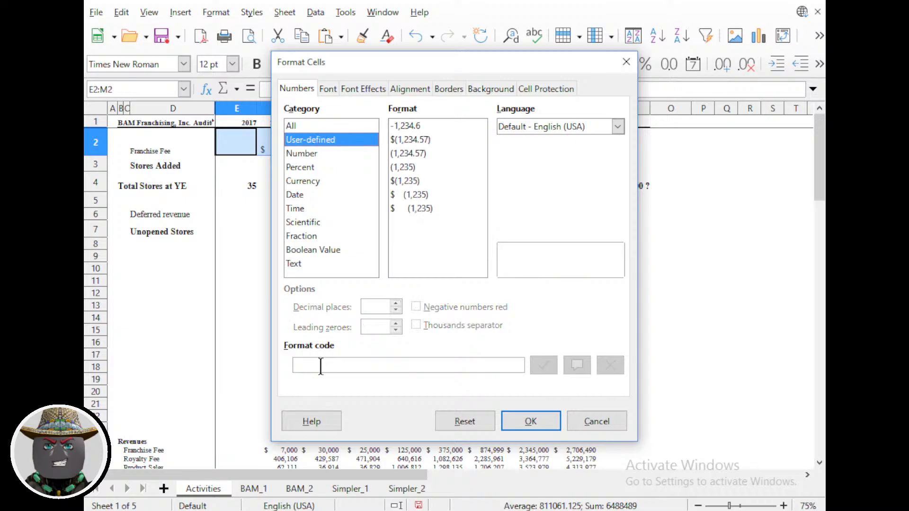
pyautogui.click(403, 167)
pyautogui.click(523, 423)
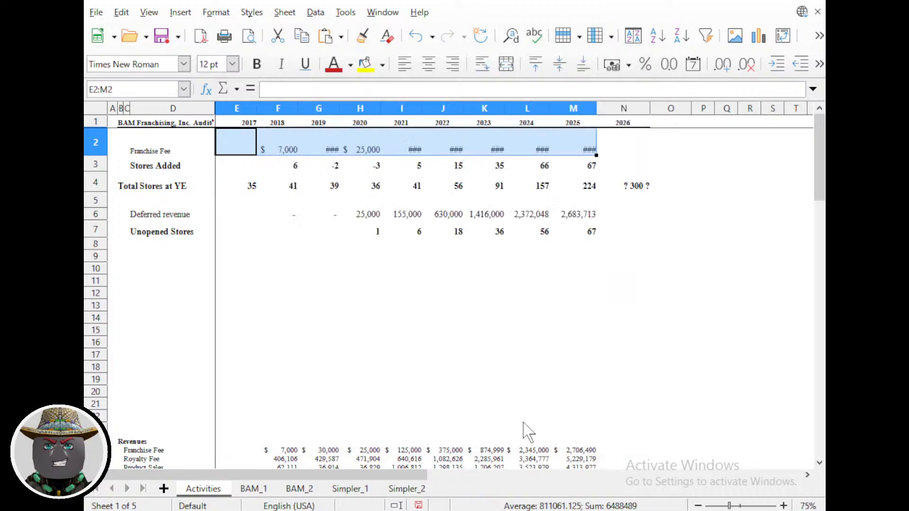
pyautogui.click(290, 224)
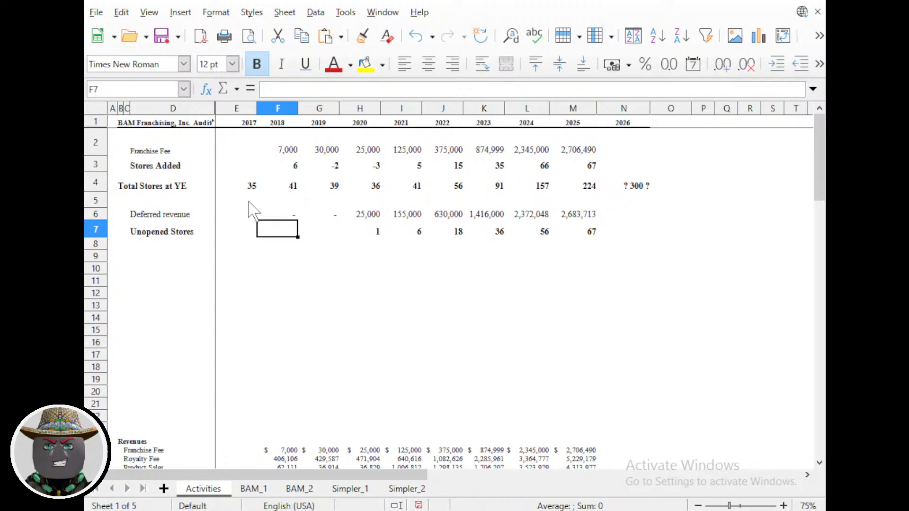
# Set the font size of the Franchise Fee label in D2 and the label cells D2:D23 to 12 pt.
pyautogui.click(142, 154)
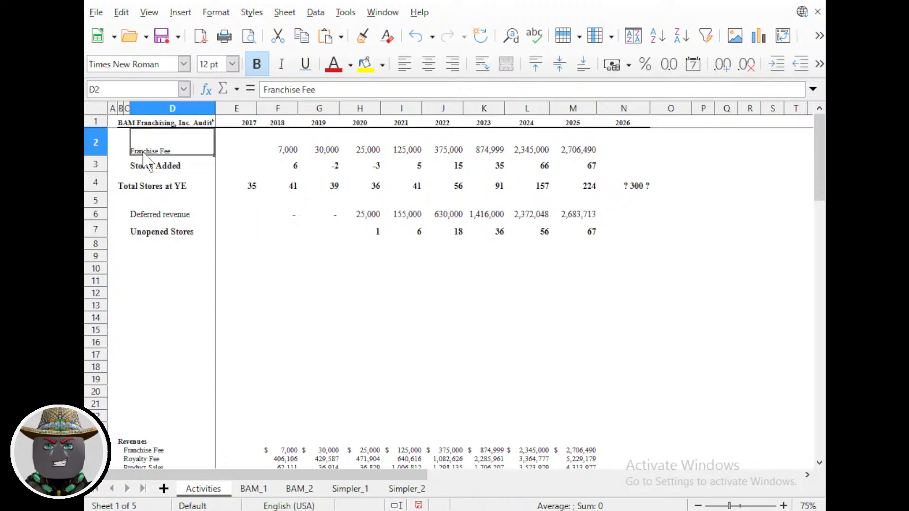
pyautogui.click(232, 64)
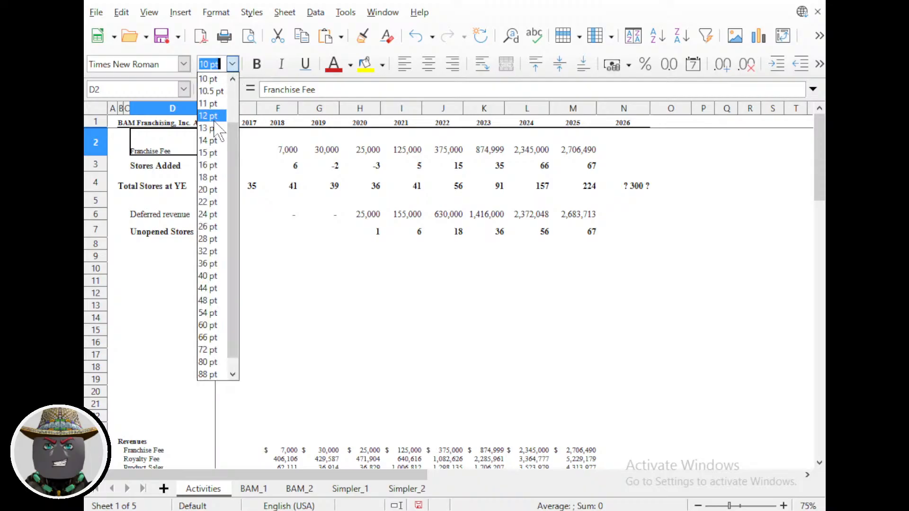
pyautogui.click(215, 151)
pyautogui.click(260, 255)
pyautogui.click(132, 149)
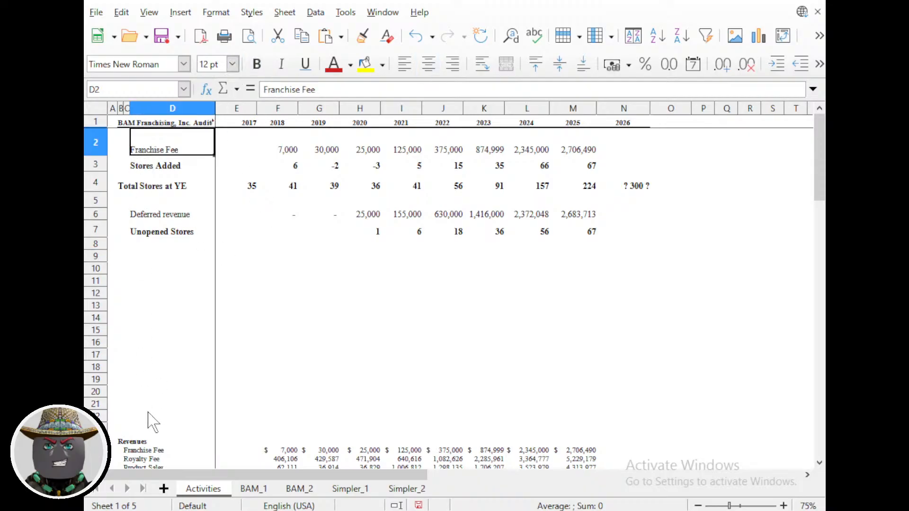
pyautogui.keyDown('shift'); pyautogui.click(154, 424); pyautogui.keyUp('shift')
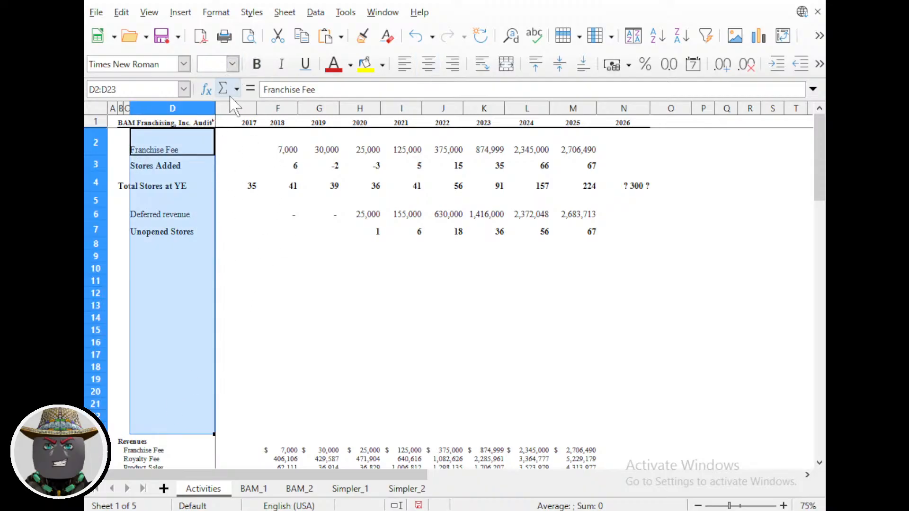
pyautogui.click(233, 64)
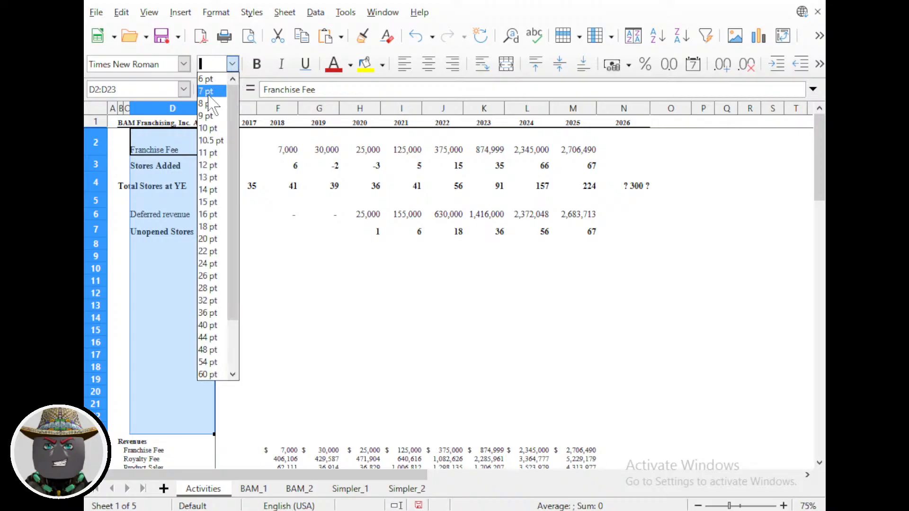
pyautogui.click(215, 167)
pyautogui.click(256, 271)
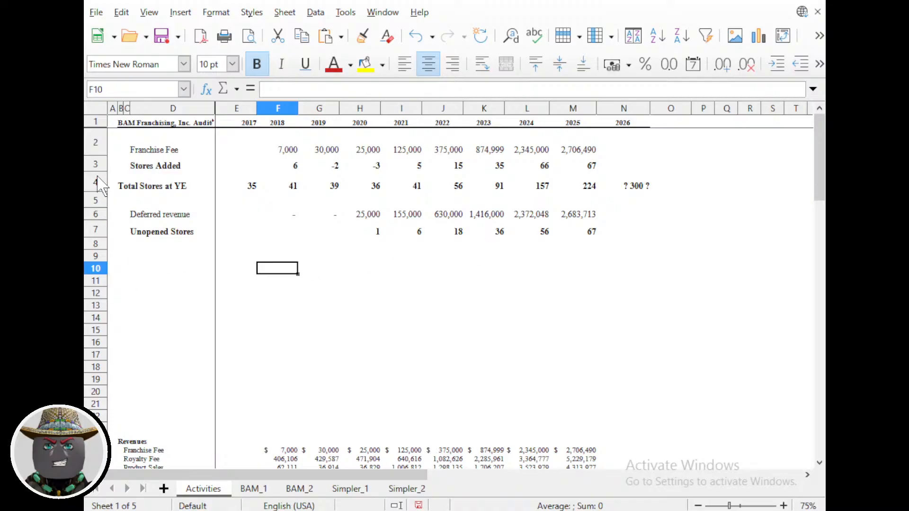
# Increase the heights of rows 4 and 5 to spread out the store totals and deferred revenue lines.
pyautogui.moveTo(97, 171); pyautogui.dragTo(99, 205)
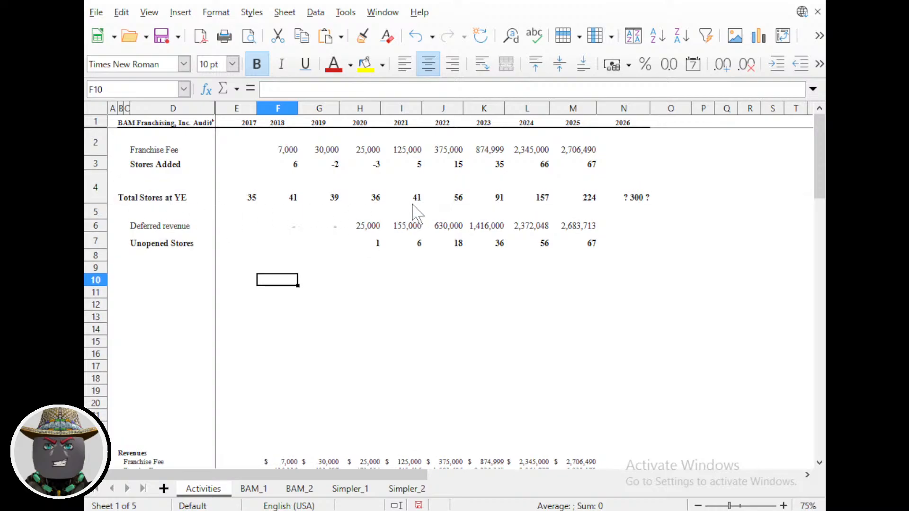
pyautogui.moveTo(97, 205); pyautogui.dragTo(98, 221)
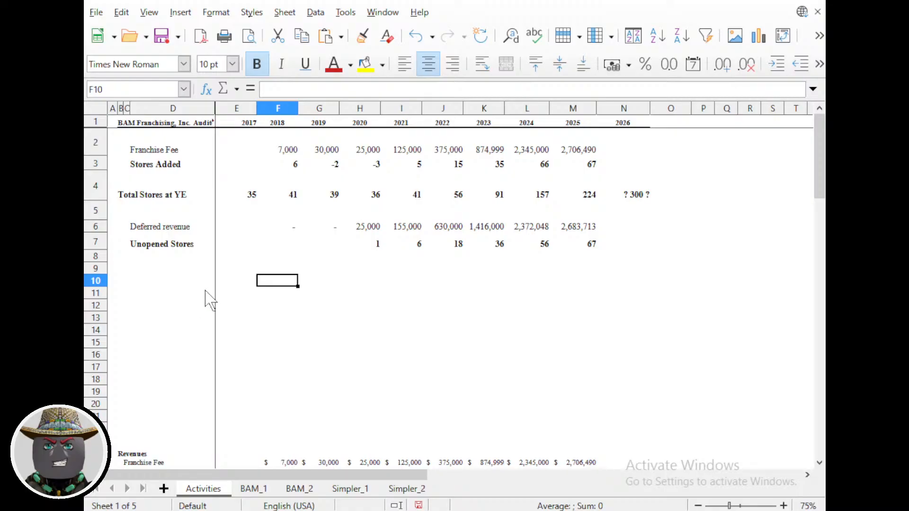
pyautogui.scroll(-2, 208, 299)
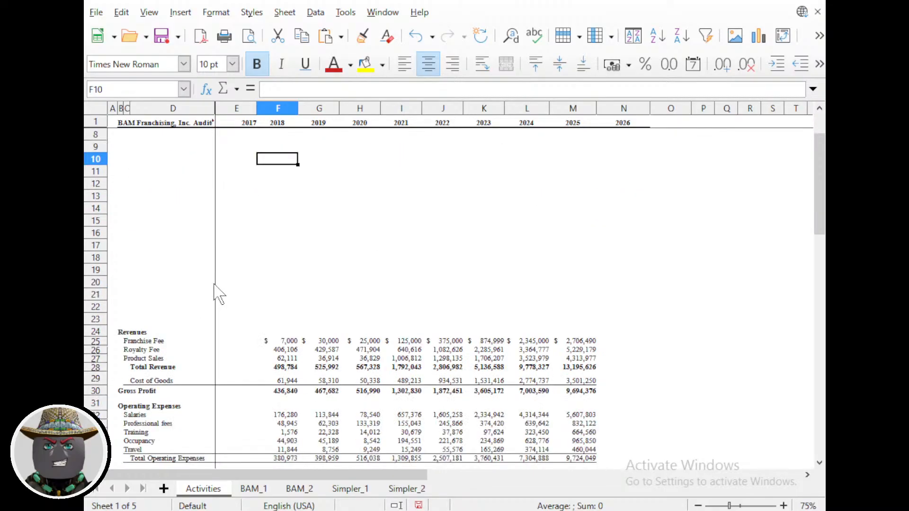
pyautogui.scroll(2, 218, 293)
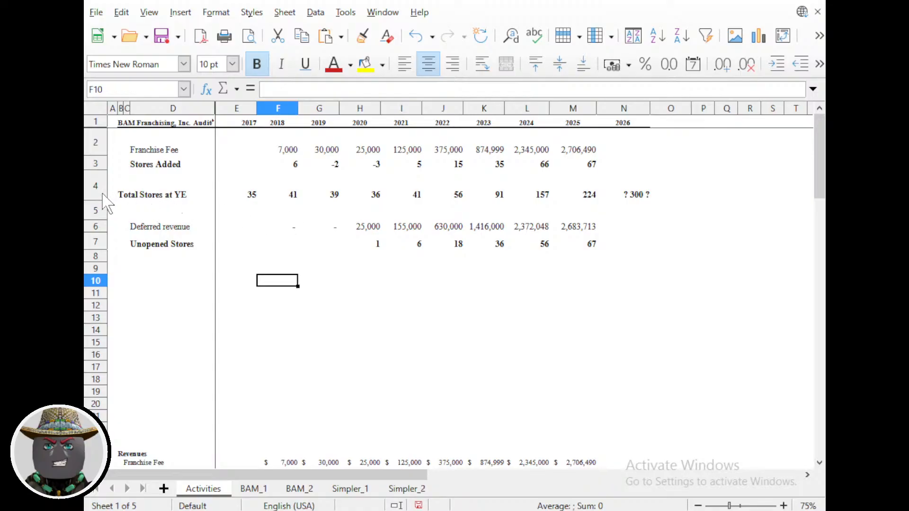
# Insert a blank row 4 above Total Stores at YE and make the new row taller.
pyautogui.click(182, 198)
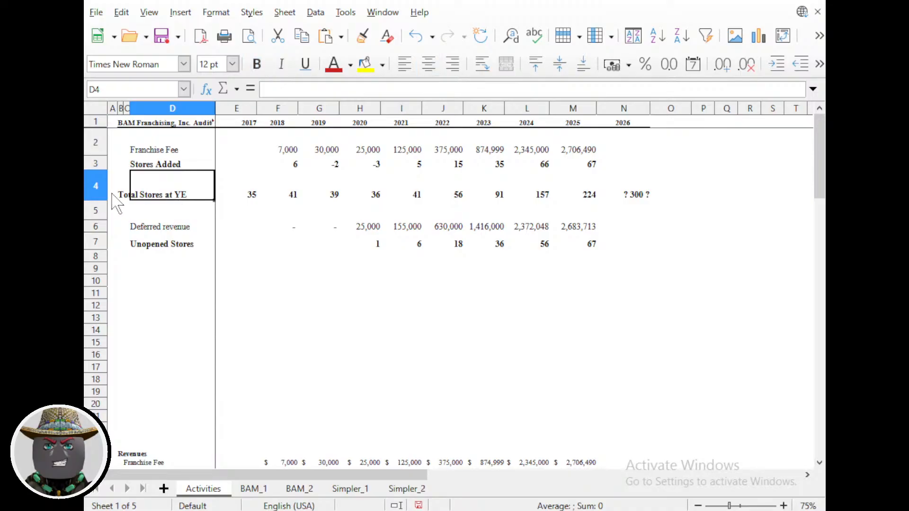
pyautogui.click(114, 198)
pyautogui.click(123, 199)
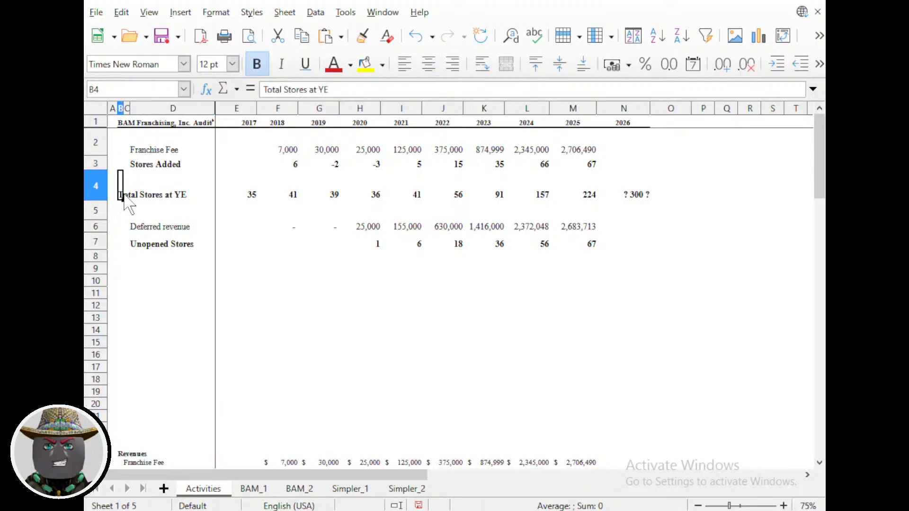
pyautogui.rightClick(94, 195)
pyautogui.click(179, 279)
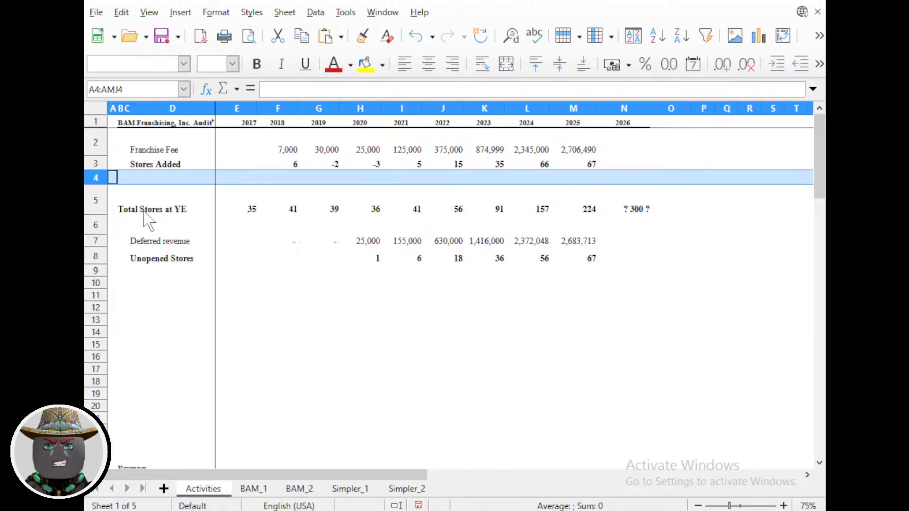
pyautogui.click(135, 198)
pyautogui.click(127, 178)
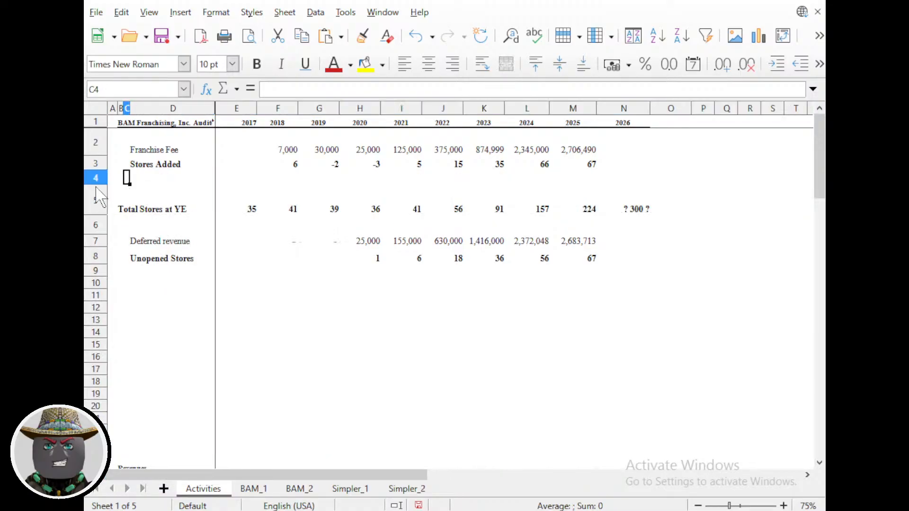
pyautogui.moveTo(96, 184); pyautogui.dragTo(96, 220)
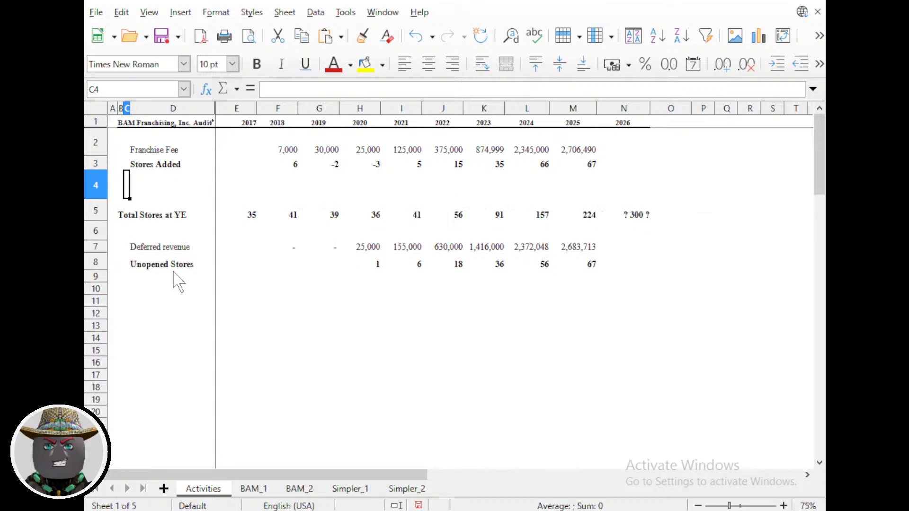
# Copy the Royalty Fee line C27:M27 from the Revenues section.
pyautogui.scroll(-6, 191, 306)
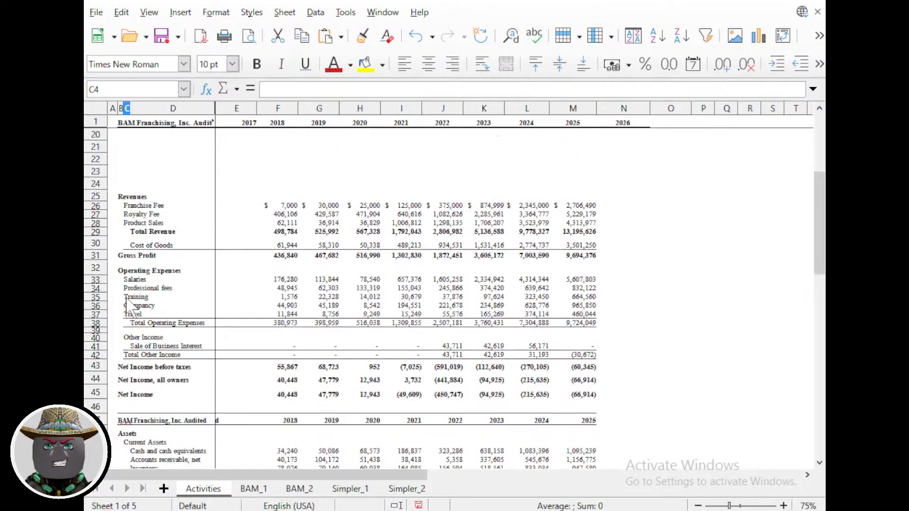
pyautogui.click(135, 214)
pyautogui.click(126, 214)
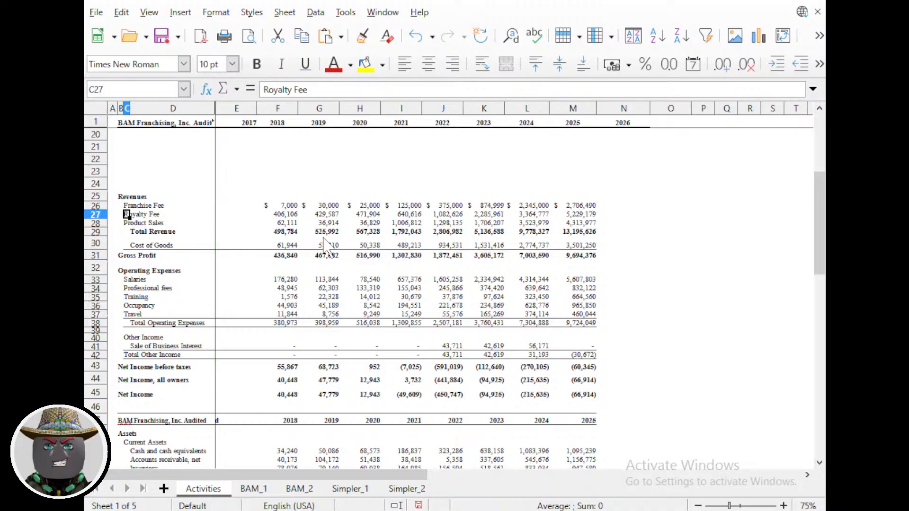
pyautogui.keyDown('shift'); pyautogui.click(594, 216); pyautogui.keyUp('shift')
pyautogui.hotkey('ctrl', 'c')
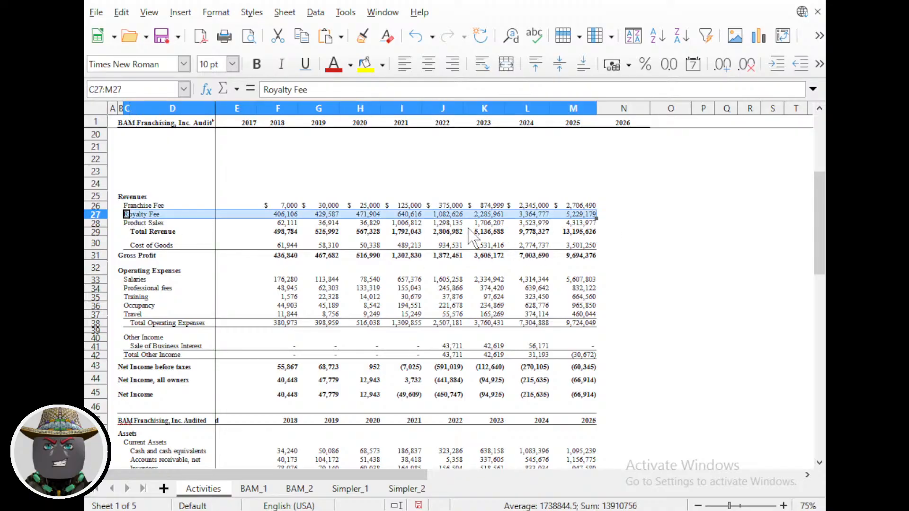
pyautogui.scroll(6, 213, 239)
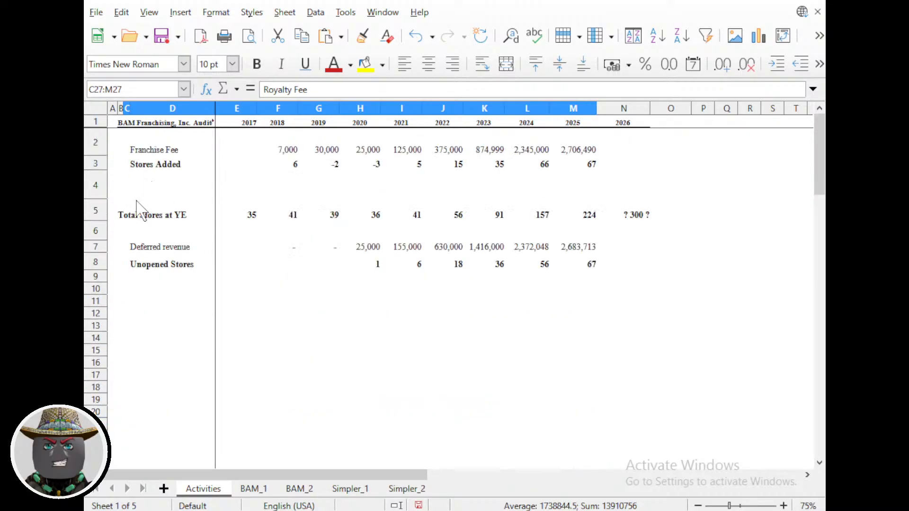
# Try pasting the copied Royalty Fee line into row 4 starting at D4 and at B4, undoing each paste.
pyautogui.click(121, 187)
pyautogui.scroll(-6, 152, 227)
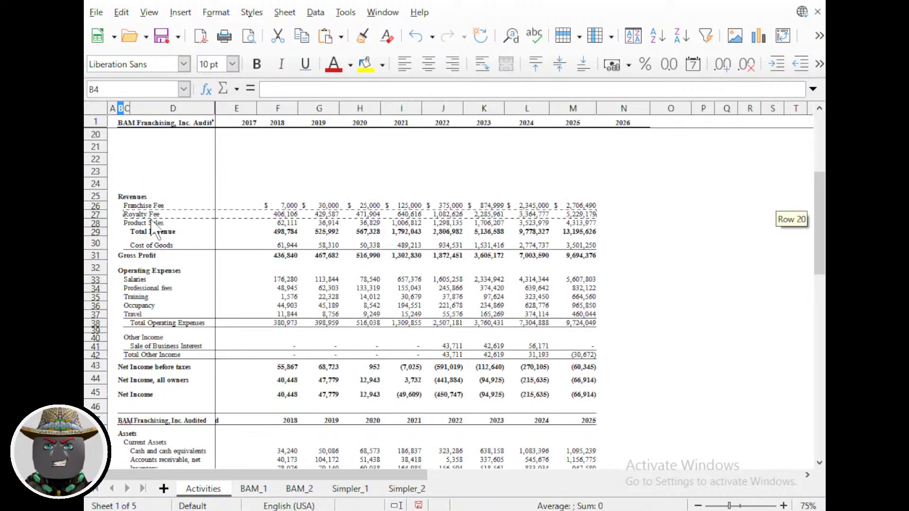
pyautogui.scroll(6, 148, 242)
pyautogui.click(142, 193)
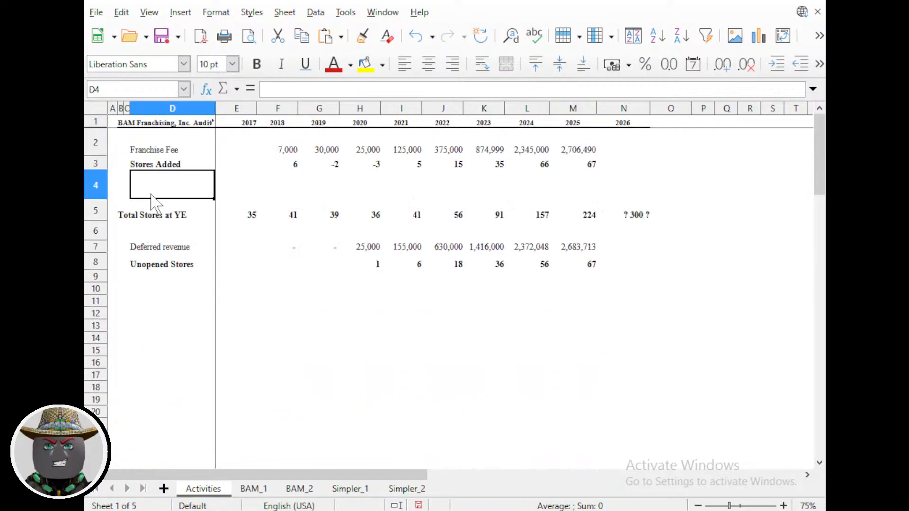
pyautogui.hotkey('ctrl', 'v')
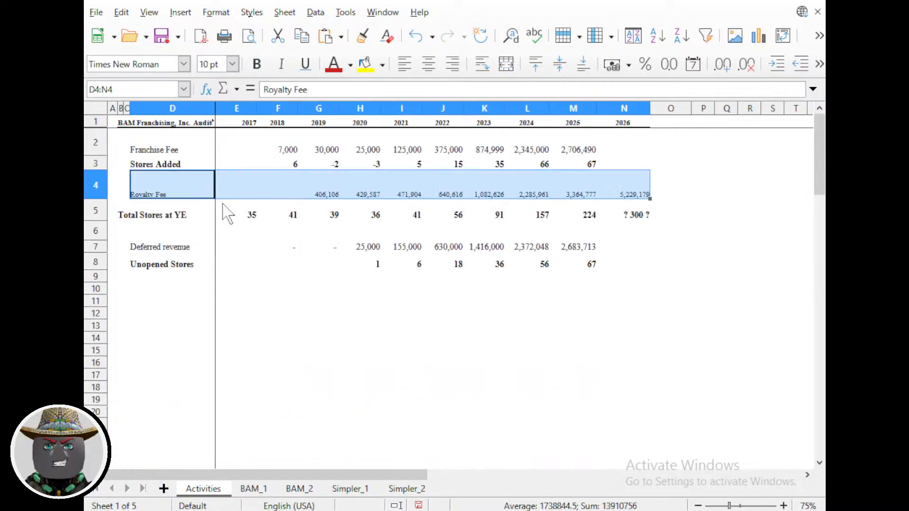
pyautogui.hotkey('ctrl', 'z')
pyautogui.press('Left')
pyautogui.press('Left')
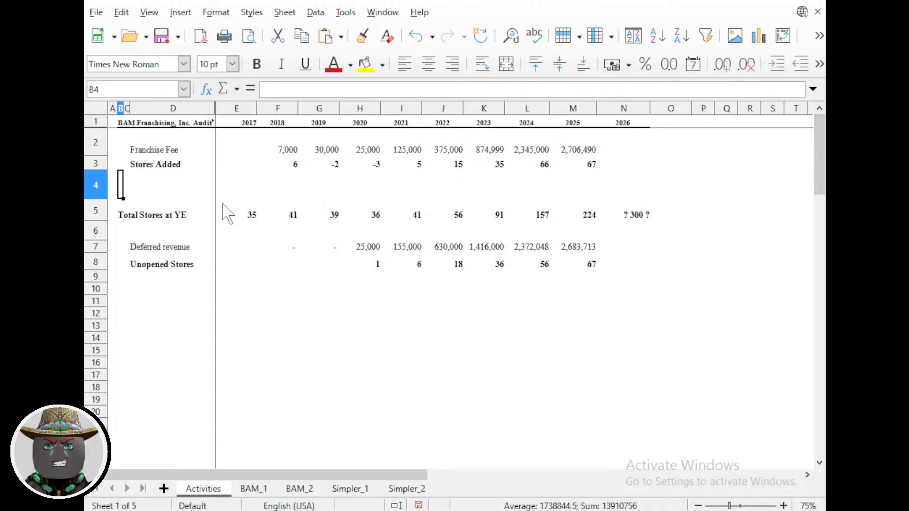
pyautogui.hotkey('ctrl', 'v')
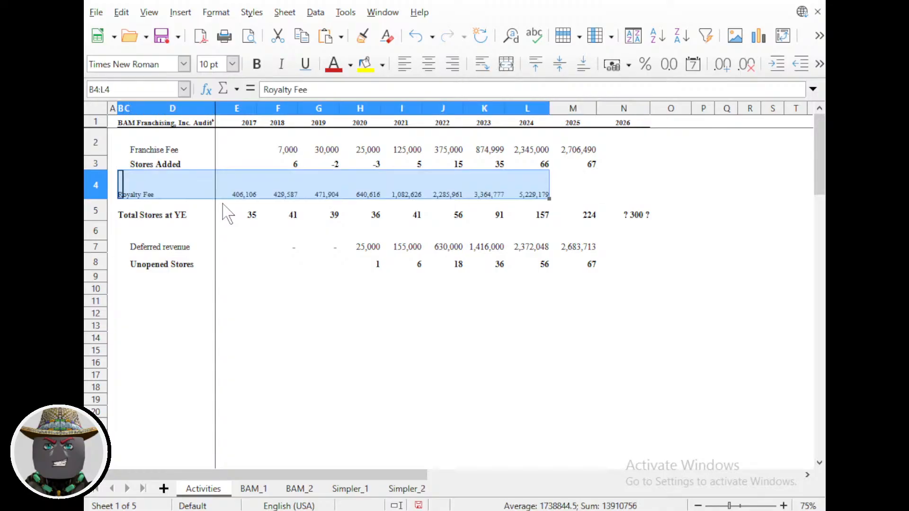
pyautogui.hotkey('ctrl', 'z')
# Paste the Royalty Fee line into row 4 starting at C4 and move its label from C4 to D4.
pyautogui.press('Right')
pyautogui.hotkey('ctrl', 'v')
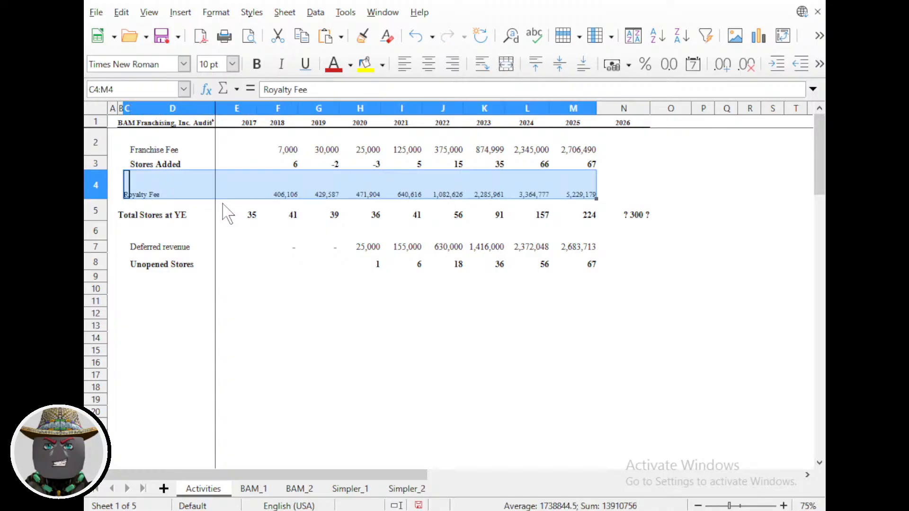
pyautogui.press('Right')
pyautogui.press('Left')
pyautogui.press('Delete')
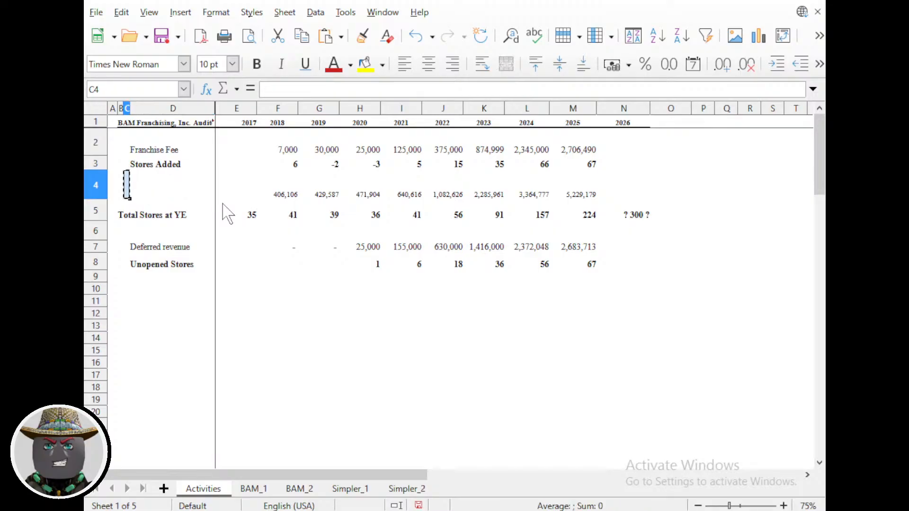
pyautogui.press('Right')
pyautogui.write('Royalty Fee')
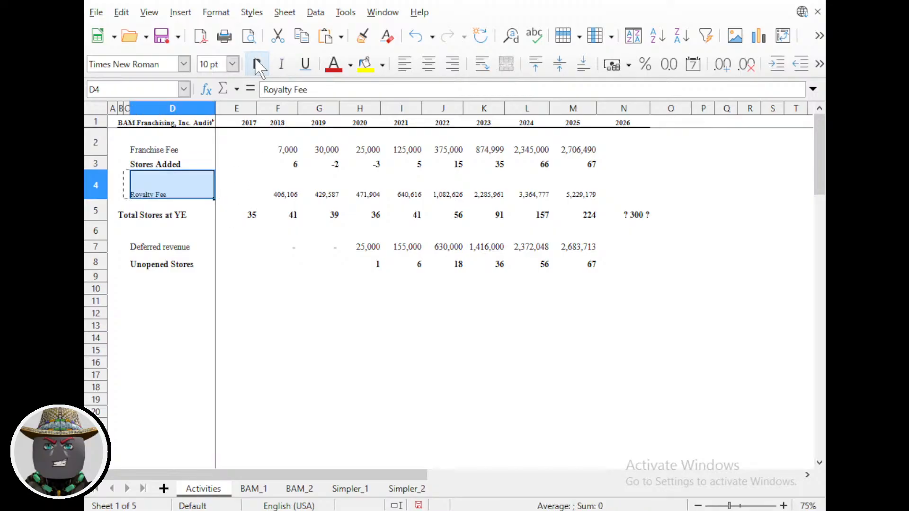
# Set the Royalty Fee label D4 and cells F4:M5 to 12 pt and adjust the heights of rows 4 and 5.
pyautogui.click(232, 63)
pyautogui.click(211, 152)
pyautogui.click(201, 290)
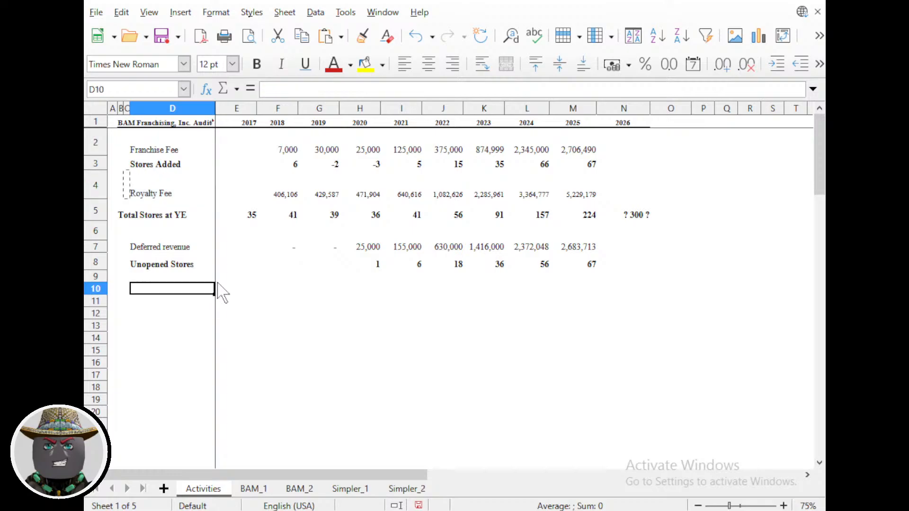
pyautogui.click(284, 203)
pyautogui.keyDown('shift'); pyautogui.click(592, 215); pyautogui.keyUp('shift')
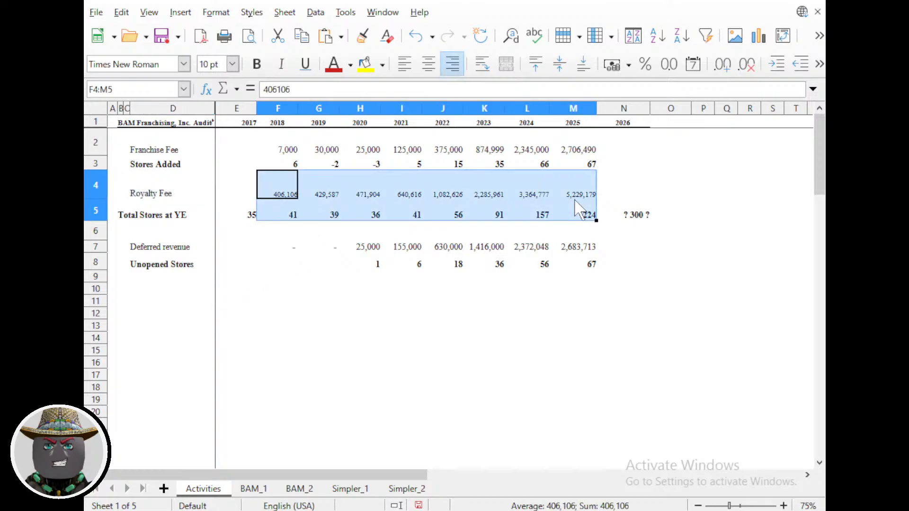
pyautogui.click(232, 64)
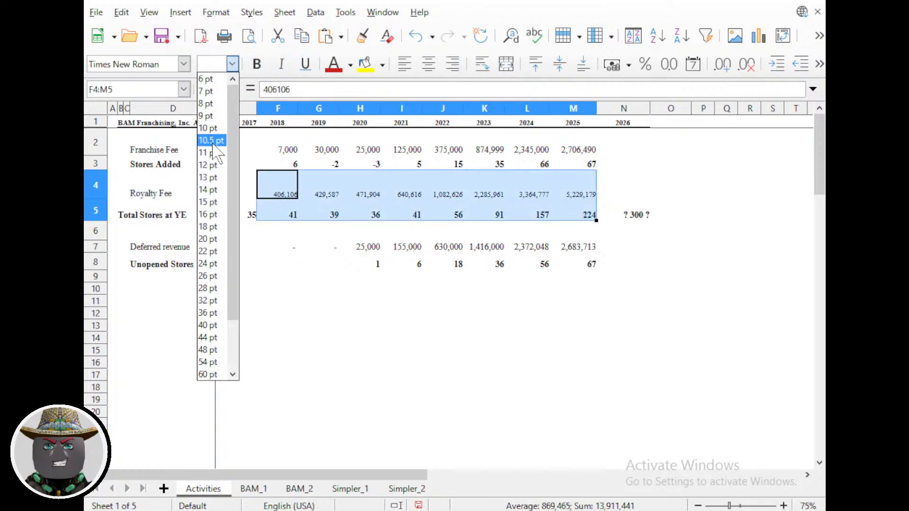
pyautogui.click(212, 166)
pyautogui.click(317, 247)
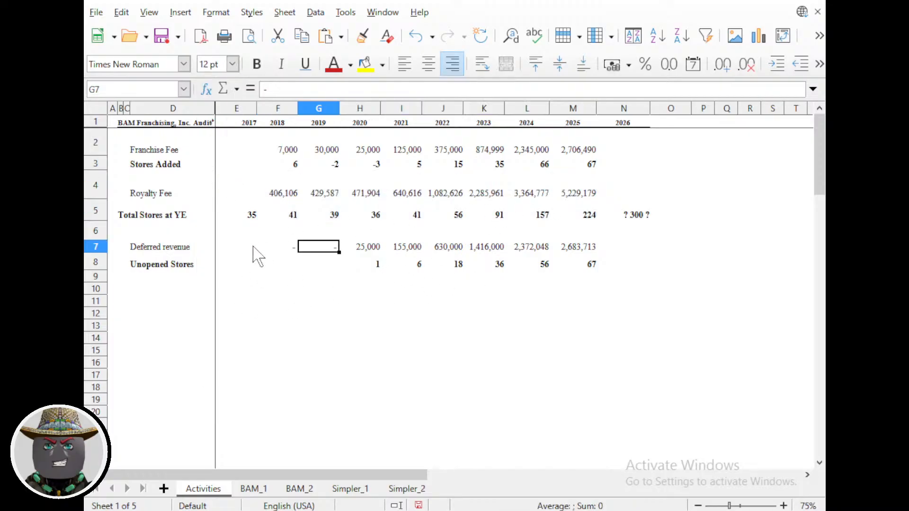
pyautogui.moveTo(99, 221)
pyautogui.mouseDown()
pyautogui.moveTo(97, 204)
pyautogui.moveTo(93, 225)
pyautogui.mouseUp()
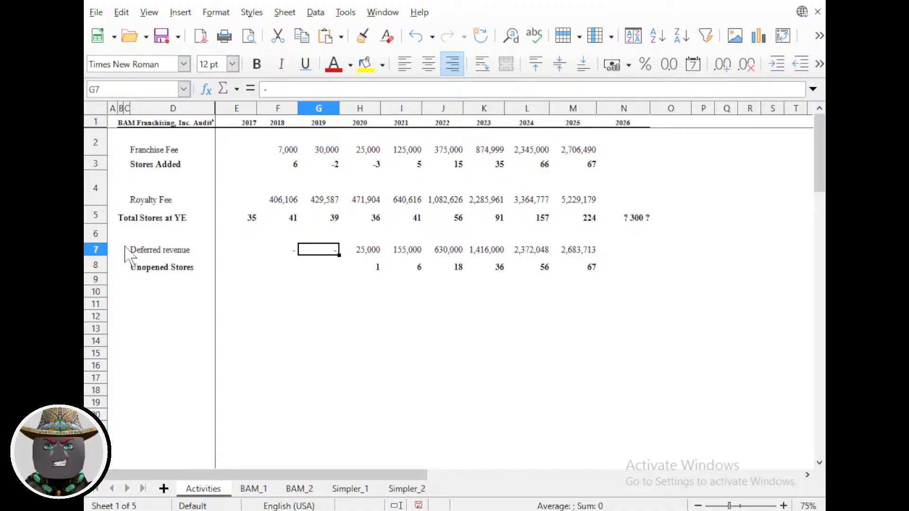
# Try to move the Deferred revenue and Unopened Stores rows 7:8 onto row 4, undoing both the paste and the cut.
pyautogui.moveTo(95, 250); pyautogui.dragTo(98, 264)
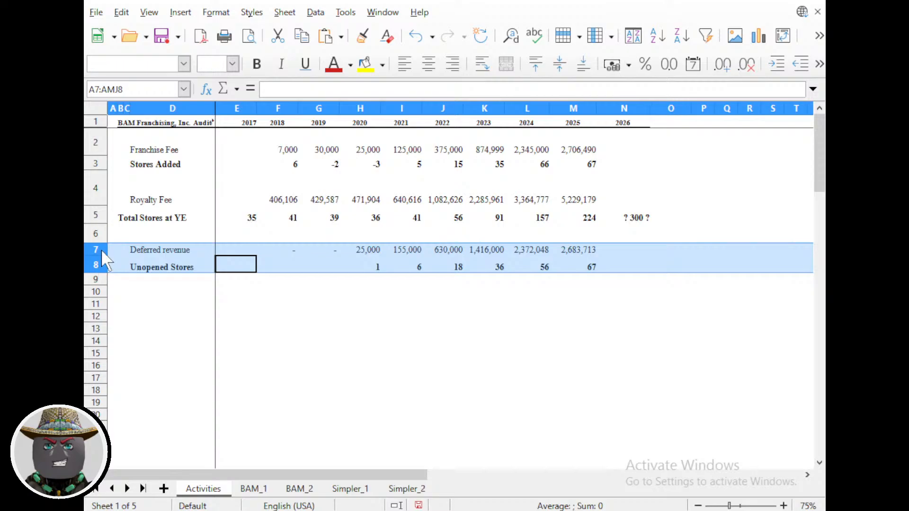
pyautogui.hotkey('ctrl', 'x')
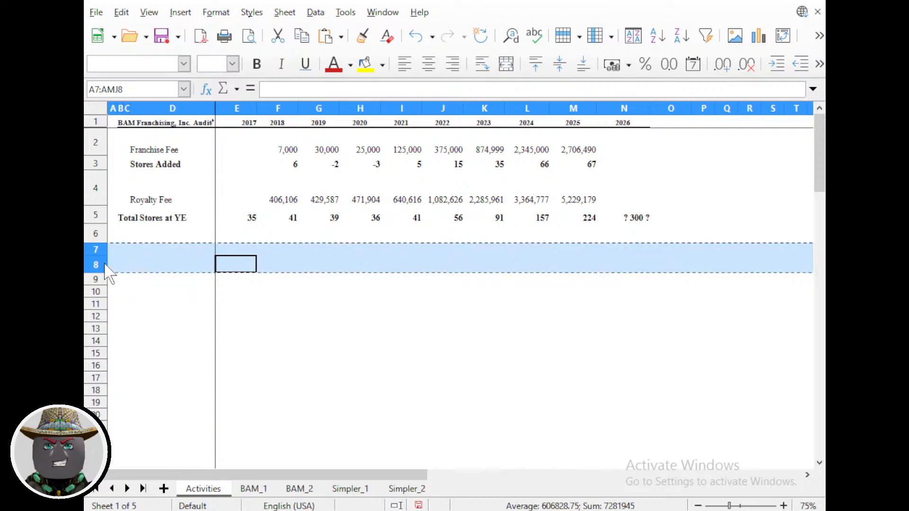
pyautogui.rightClick(96, 189)
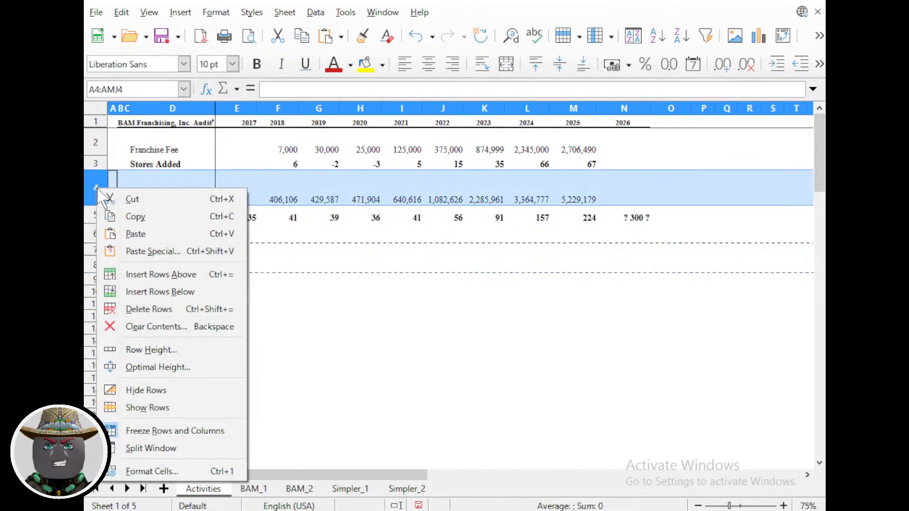
pyautogui.click(142, 234)
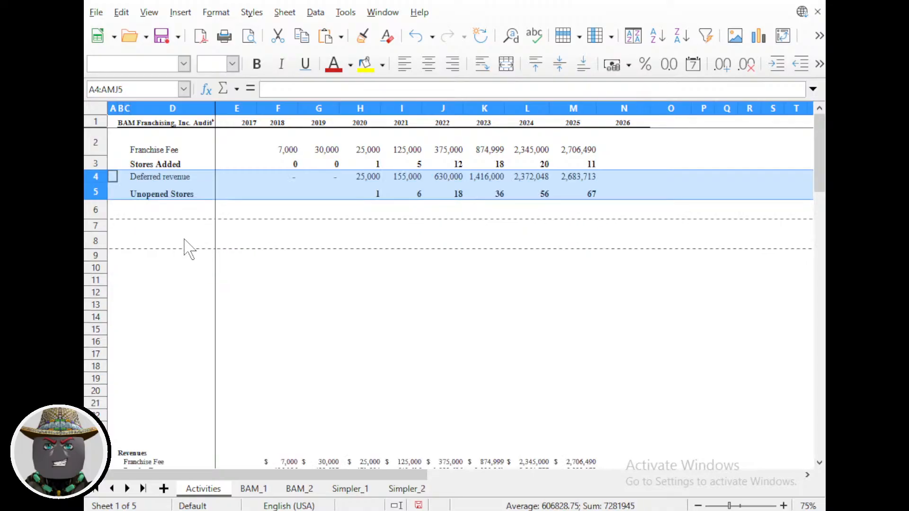
pyautogui.hotkey('ctrl', 'z')
pyautogui.click(177, 279)
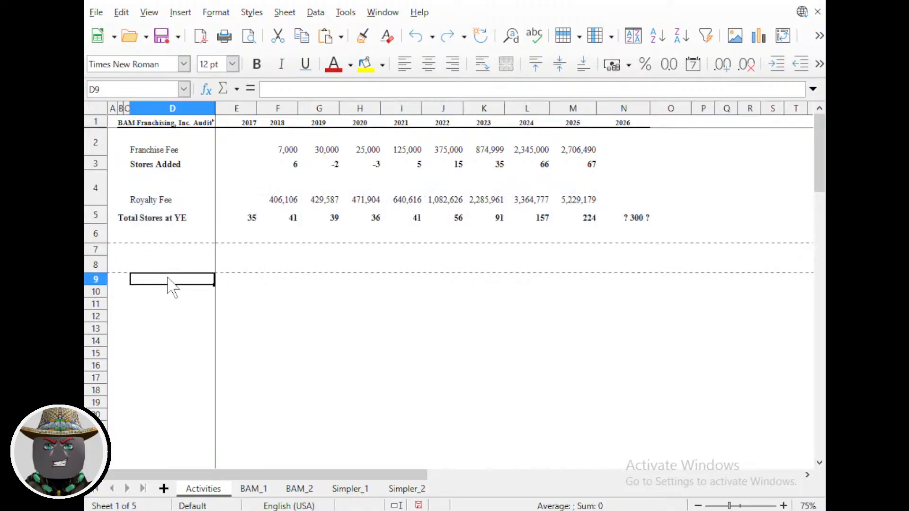
pyautogui.hotkey('ctrl', 'z')
# Insert two blank rows above the Royalty Fee row 4.
pyautogui.rightClick(99, 189)
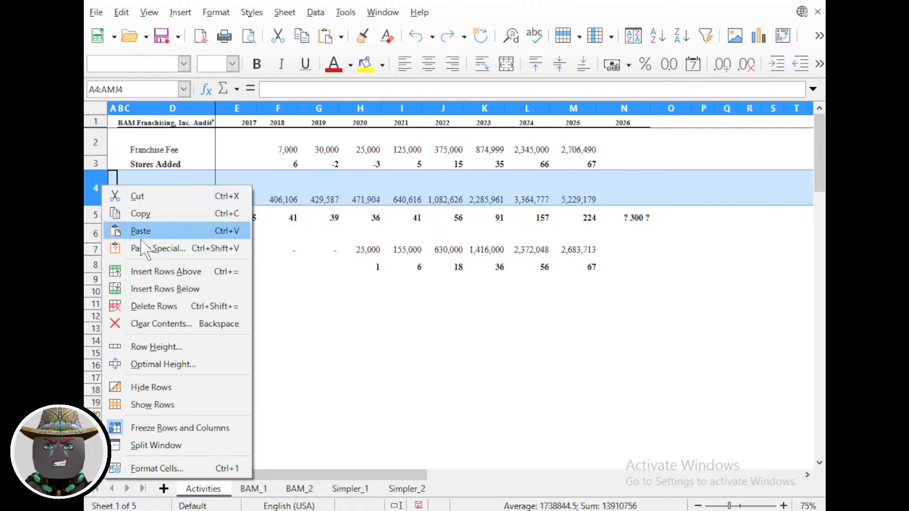
pyautogui.click(156, 270)
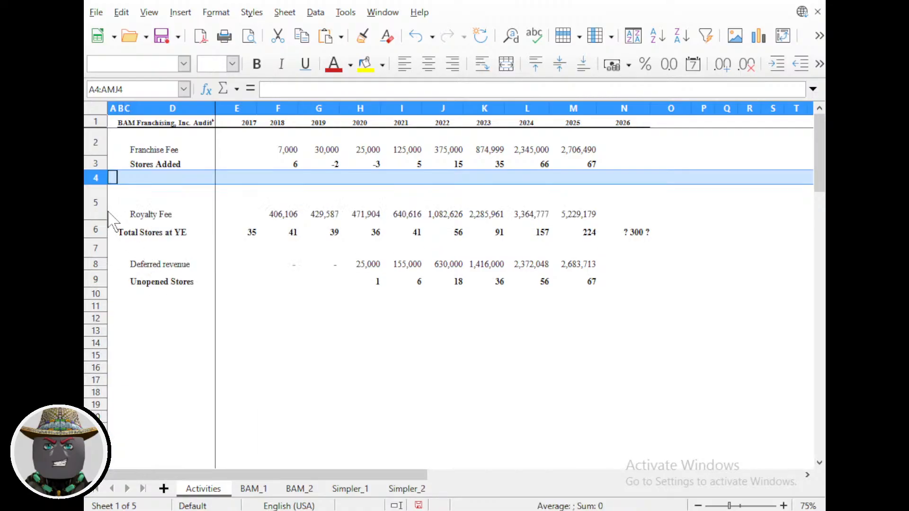
pyautogui.hotkey('ctrl', 'shift', 'y')
pyautogui.moveTo(121, 279); pyautogui.dragTo(127, 280)
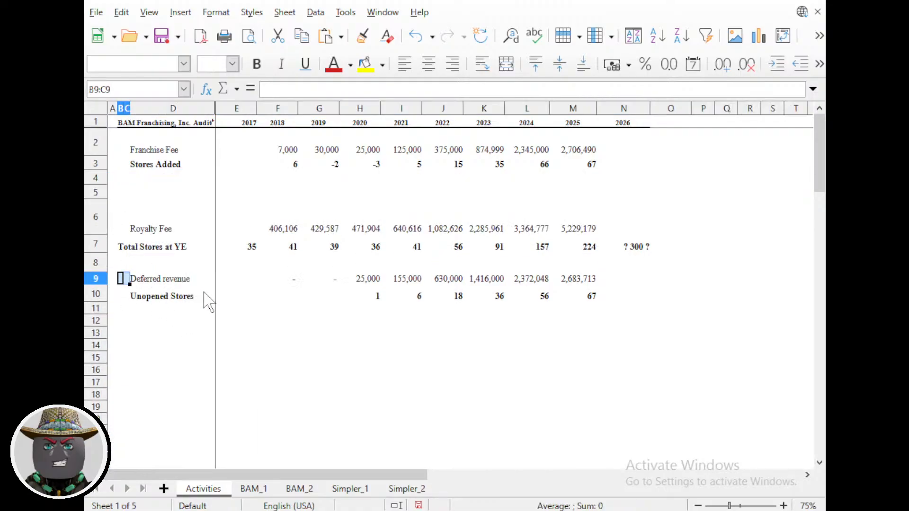
pyautogui.moveTo(204, 292); pyautogui.dragTo(446, 294)
pyautogui.click(445, 294)
# Move the Deferred revenue and Unopened Stores rows 9:10 into rows 4:5 and increase the height of row 4.
pyautogui.moveTo(96, 279); pyautogui.dragTo(97, 294)
pyautogui.rightClick(97, 296)
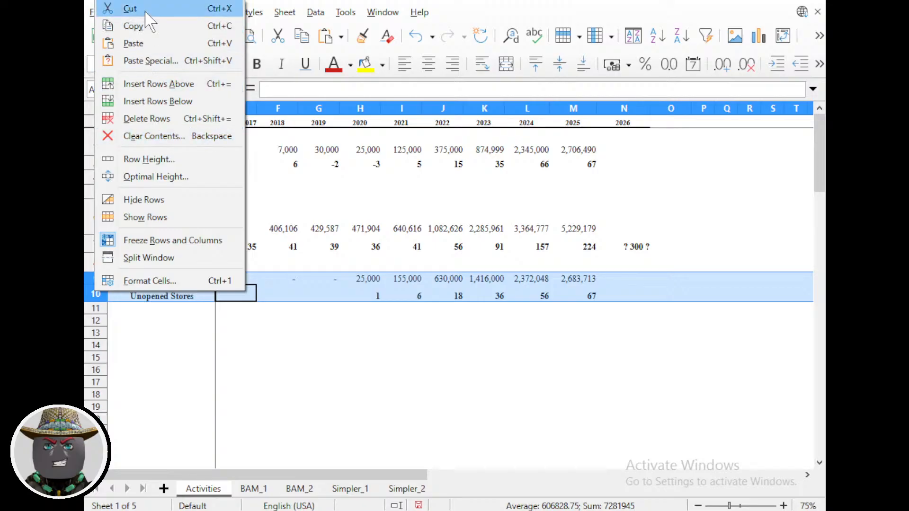
pyautogui.click(113, 10)
pyautogui.rightClick(101, 192)
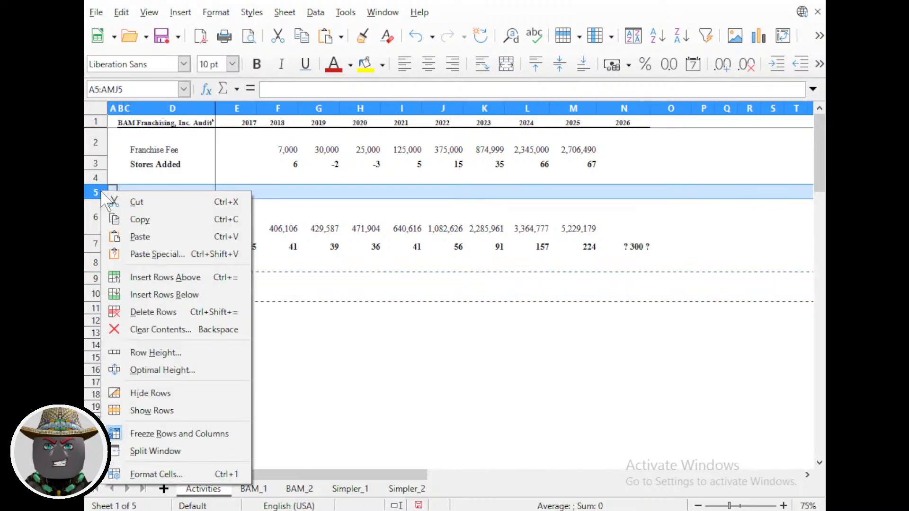
pyautogui.click(94, 175)
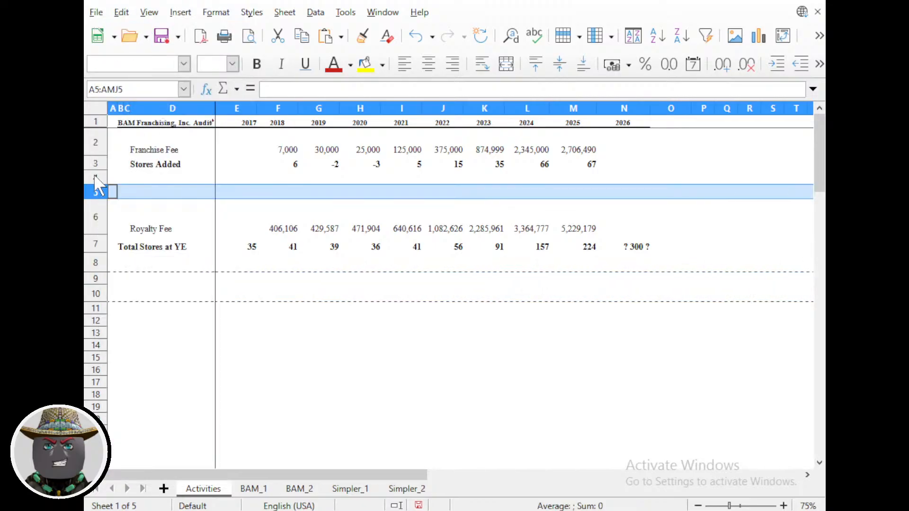
pyautogui.rightClick(94, 174)
pyautogui.click(155, 221)
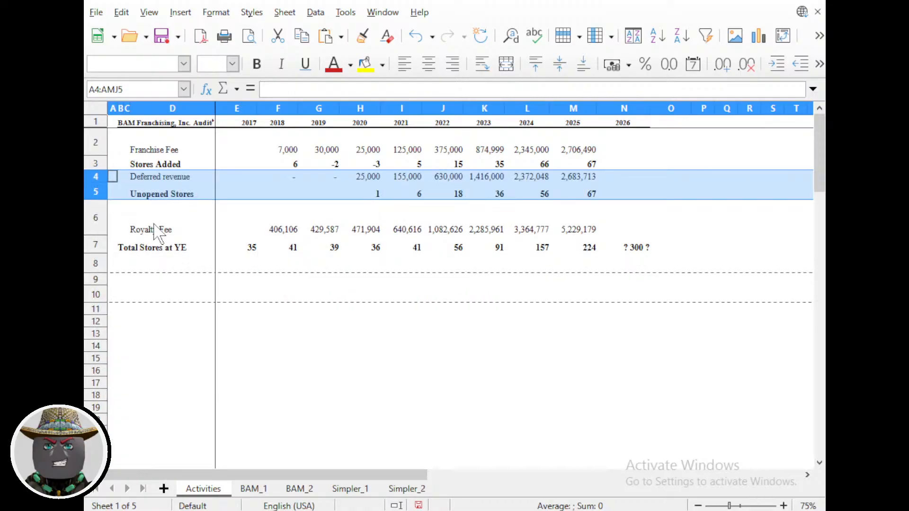
pyautogui.click(163, 217)
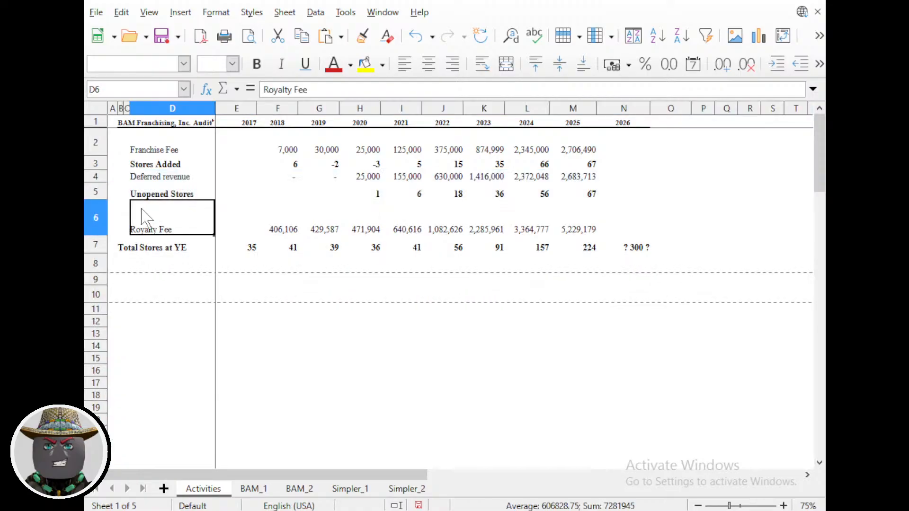
pyautogui.moveTo(95, 183); pyautogui.dragTo(97, 213)
pyautogui.click(236, 361)
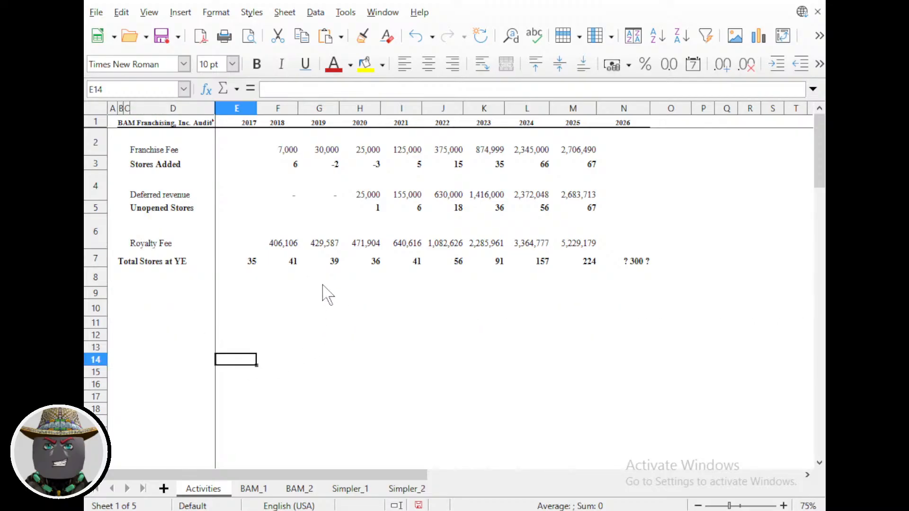
# Insert a blank row above row 4 and move the Franchise Fee line D2:M2 to D4, below Stores Added.
pyautogui.rightClick(103, 195)
pyautogui.click(163, 272)
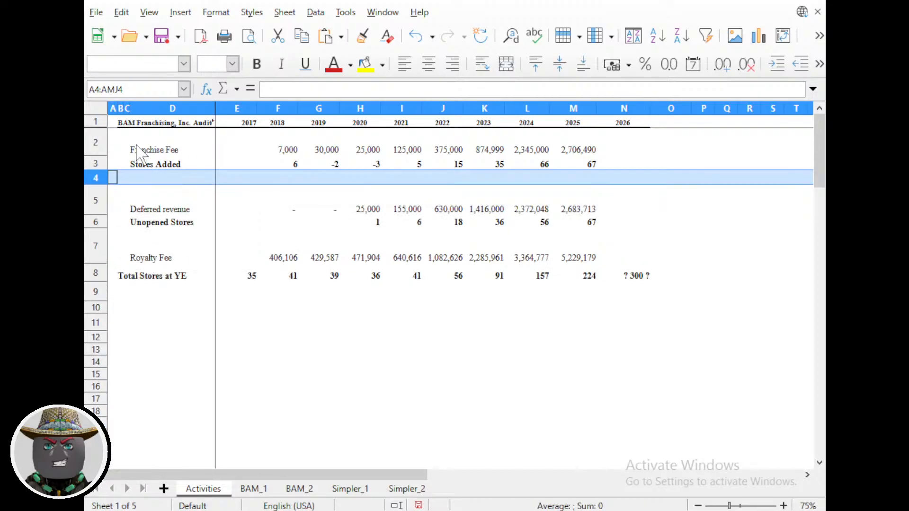
pyautogui.click(137, 151)
pyautogui.keyDown('shift'); pyautogui.click(578, 151); pyautogui.keyUp('shift')
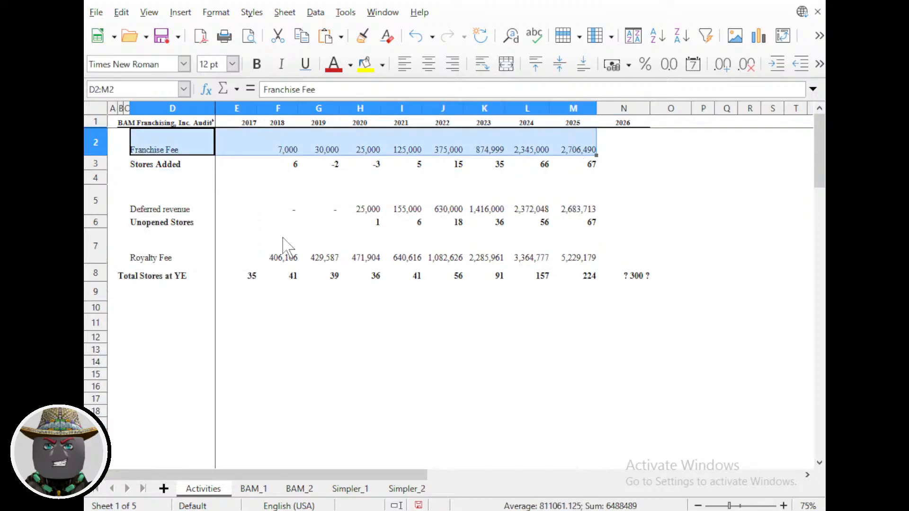
pyautogui.hotkey('ctrl', 'x')
pyautogui.click(142, 180)
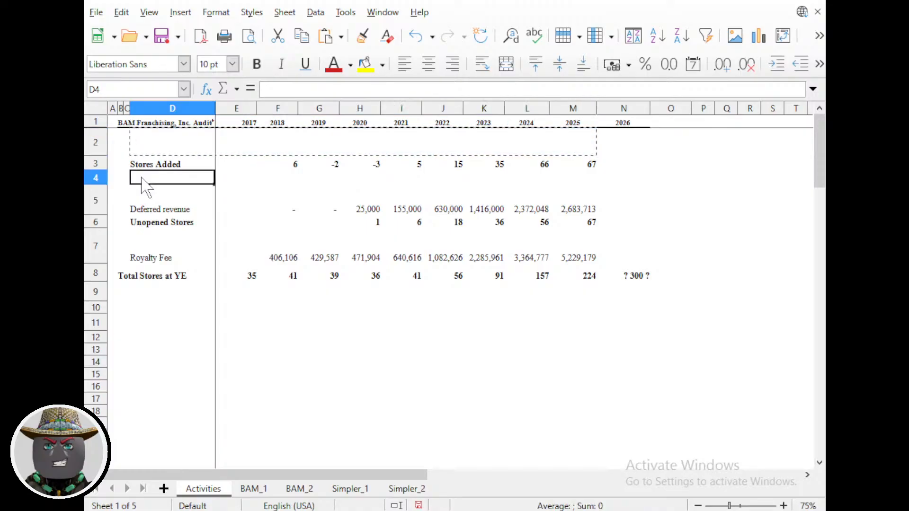
pyautogui.hotkey('ctrl', 'v')
# Insert a blank row above row 7 and move the Deferred revenue line D5:M5 to D7, below Unopened Stores.
pyautogui.rightClick(97, 246)
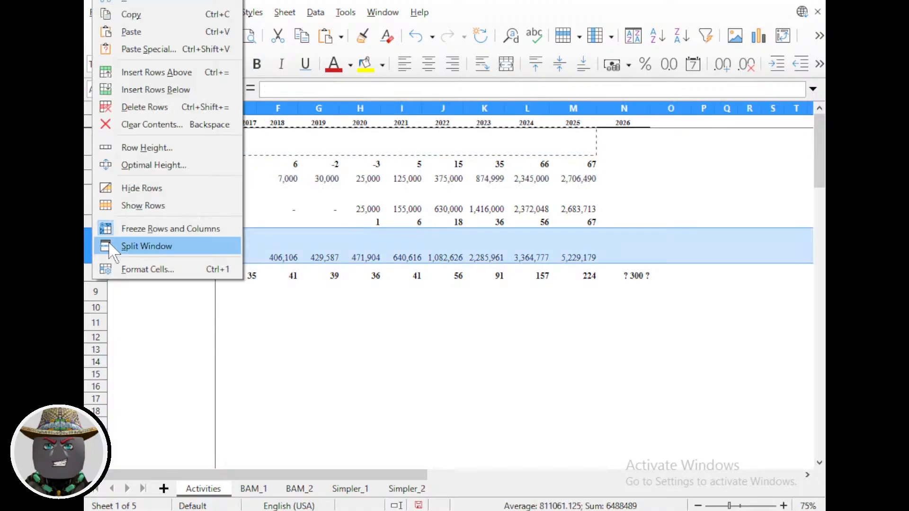
pyautogui.click(180, 74)
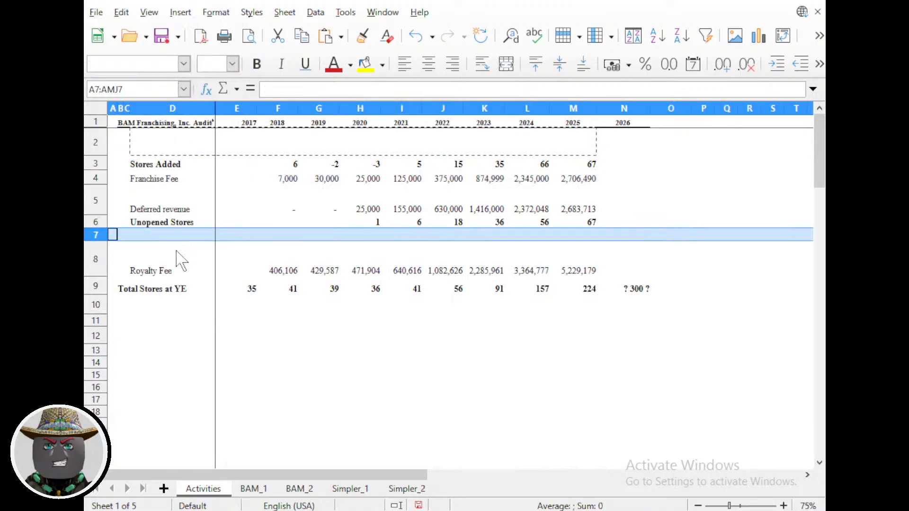
pyautogui.click(147, 208)
pyautogui.keyDown('shift'); pyautogui.click(578, 208); pyautogui.keyUp('shift')
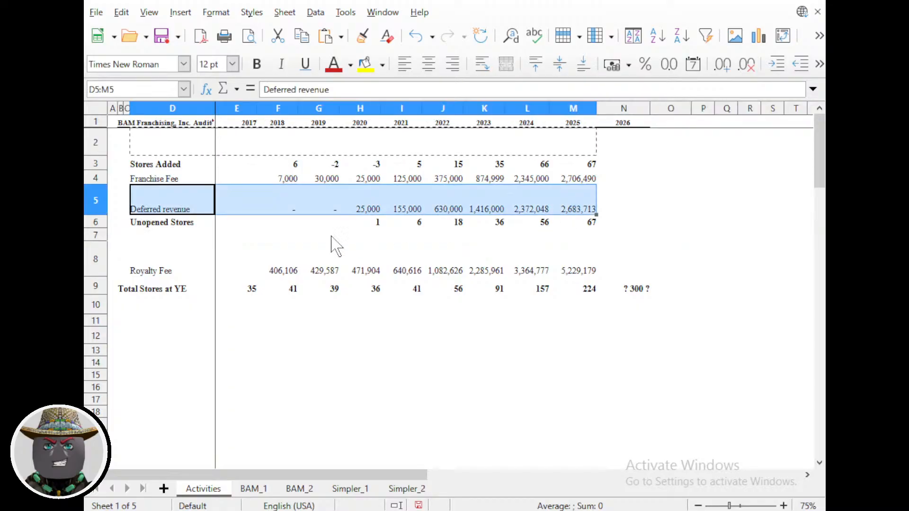
pyautogui.hotkey('ctrl', 'x')
pyautogui.click(156, 236)
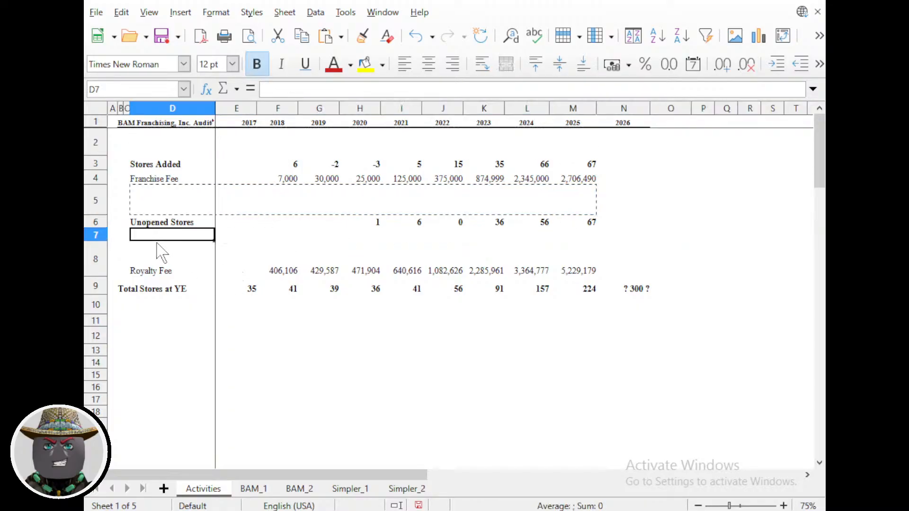
pyautogui.hotkey('ctrl', 'v')
pyautogui.moveTo(101, 241); pyautogui.dragTo(101, 241)
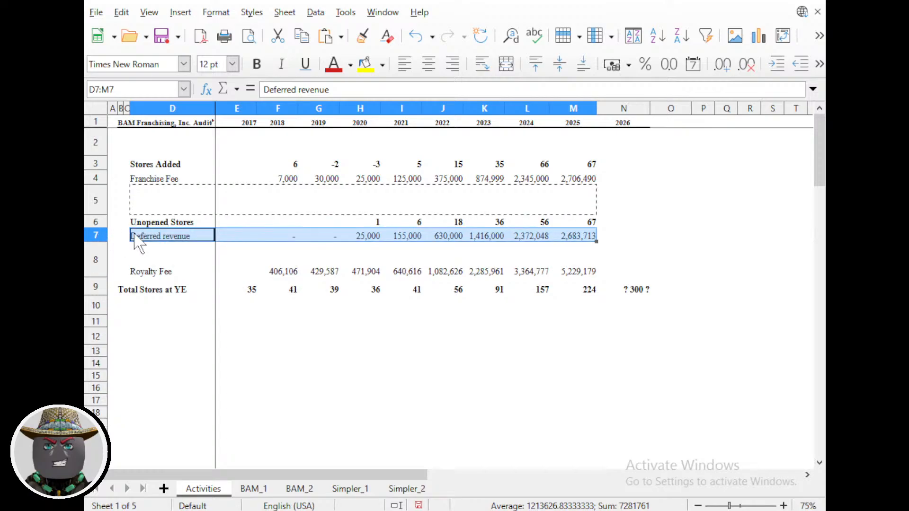
pyautogui.click(279, 268)
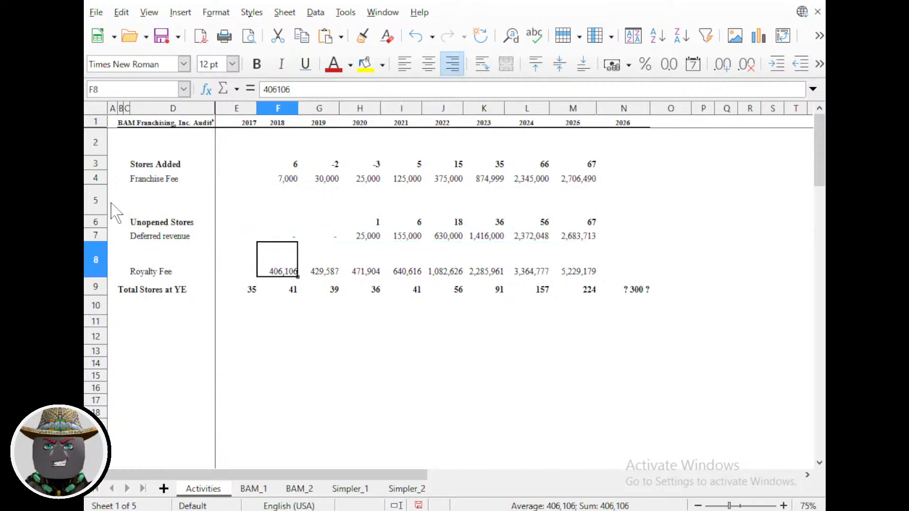
# Reduce the height of the empty row 5 between Franchise Fee and Unopened Stores.
pyautogui.rightClick(95, 200)
pyautogui.click(348, 248)
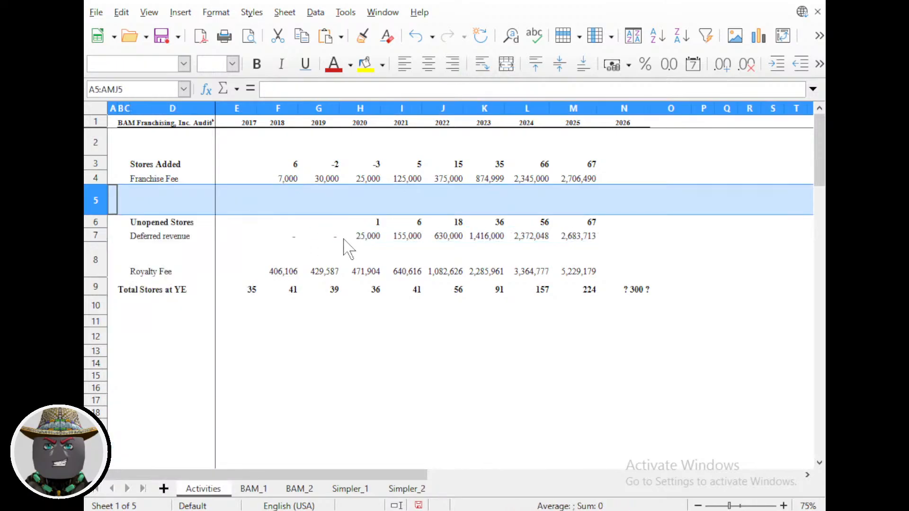
pyautogui.moveTo(100, 214); pyautogui.dragTo(99, 202)
pyautogui.click(296, 296)
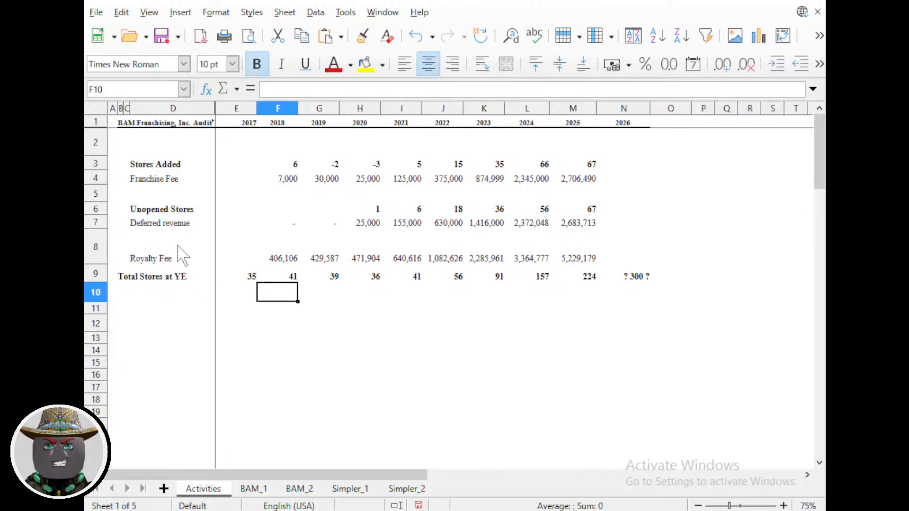
# Move the whole Royalty Fee row 8 to row 10, below Total Stores at YE.
pyautogui.rightClick(97, 258)
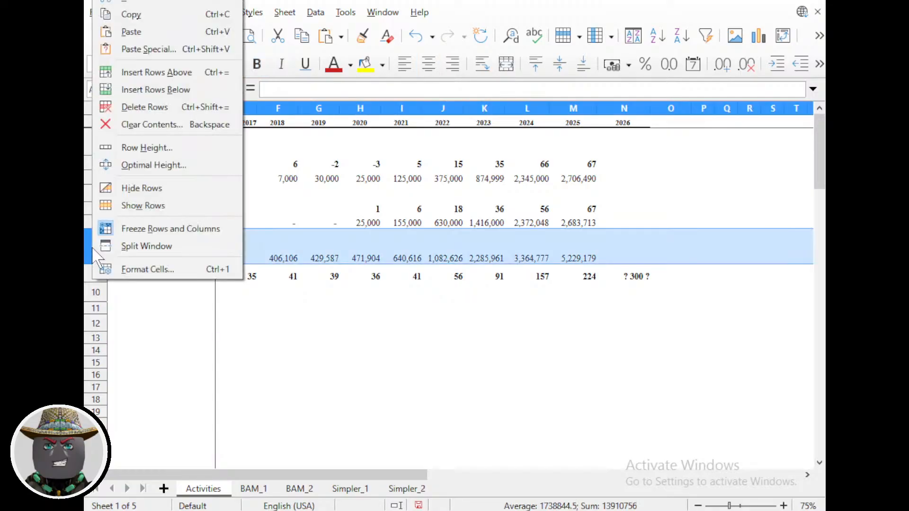
pyautogui.press('Escape')
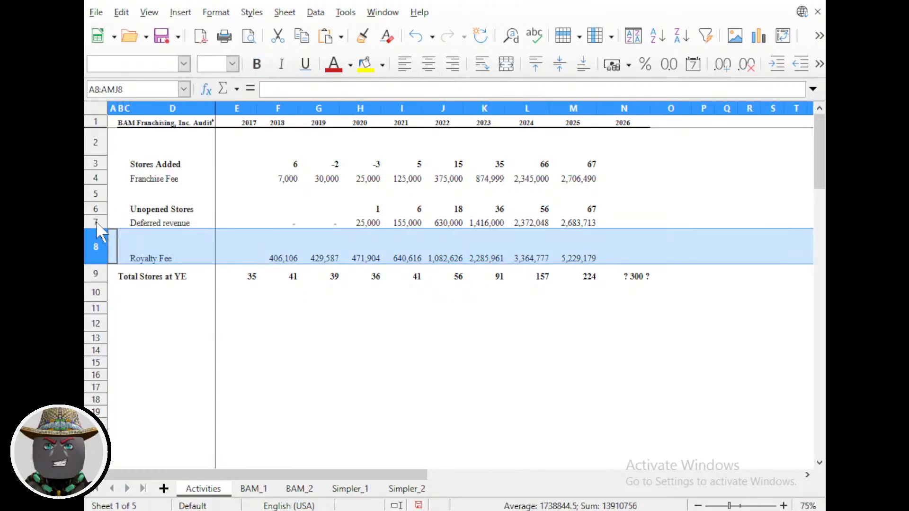
pyautogui.hotkey('ctrl', 'x')
pyautogui.click(126, 294)
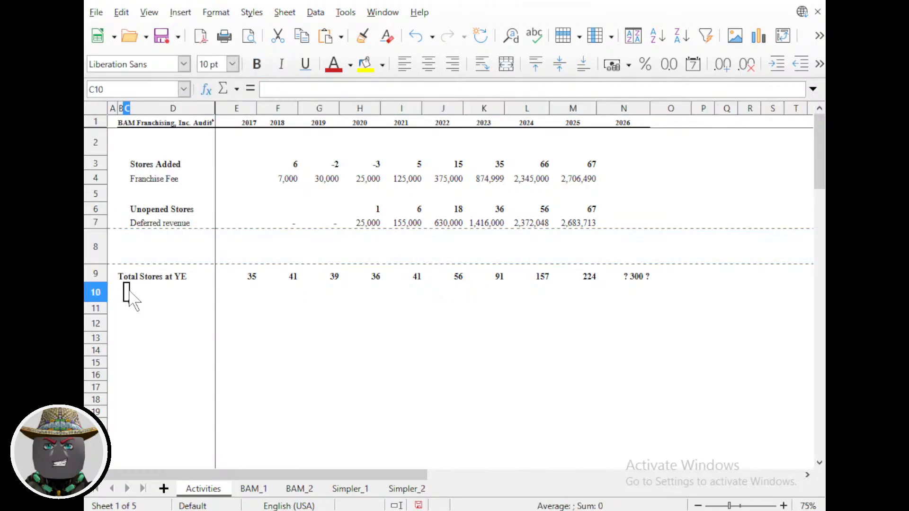
pyautogui.click(103, 292)
pyautogui.rightClick(101, 293)
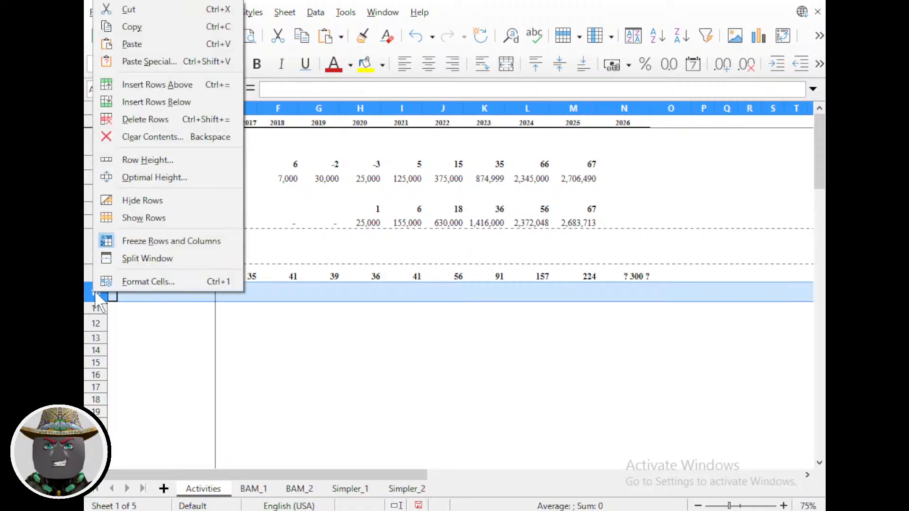
pyautogui.click(155, 47)
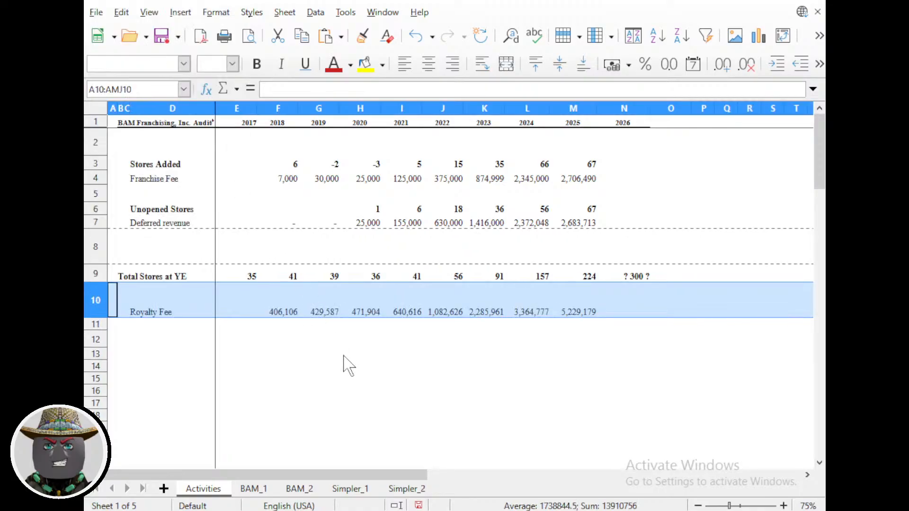
pyautogui.click(141, 358)
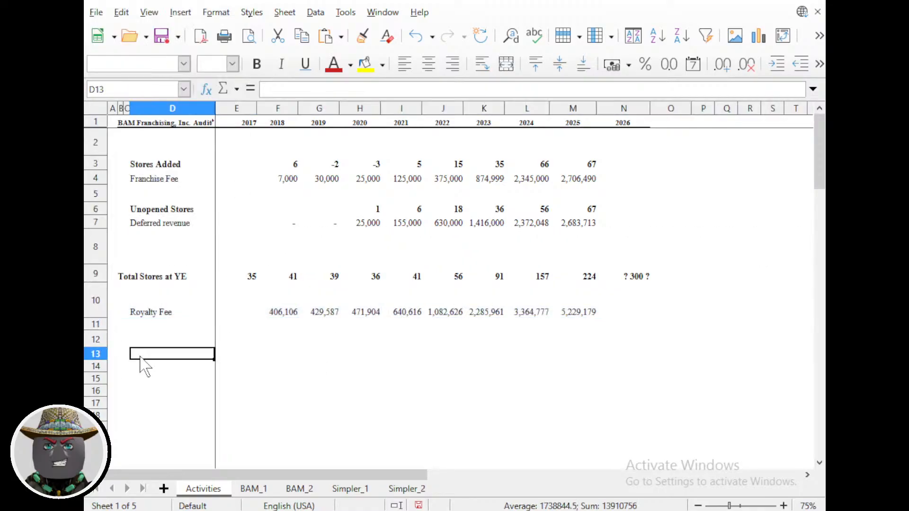
# Shrink rows 8 and 10 and make rows 9 and 5 taller to space out the store groups.
pyautogui.doubleClick(98, 263)
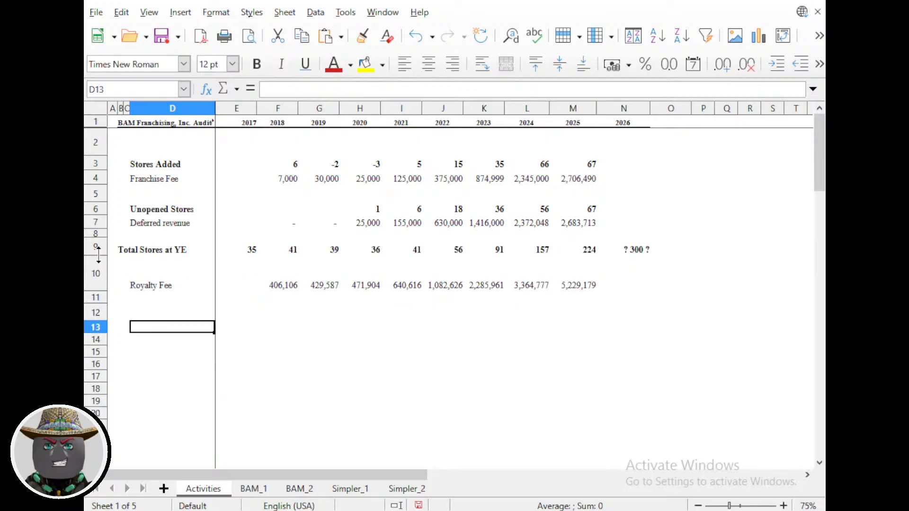
pyautogui.moveTo(100, 257); pyautogui.dragTo(99, 274)
pyautogui.moveTo(97, 310); pyautogui.dragTo(99, 290)
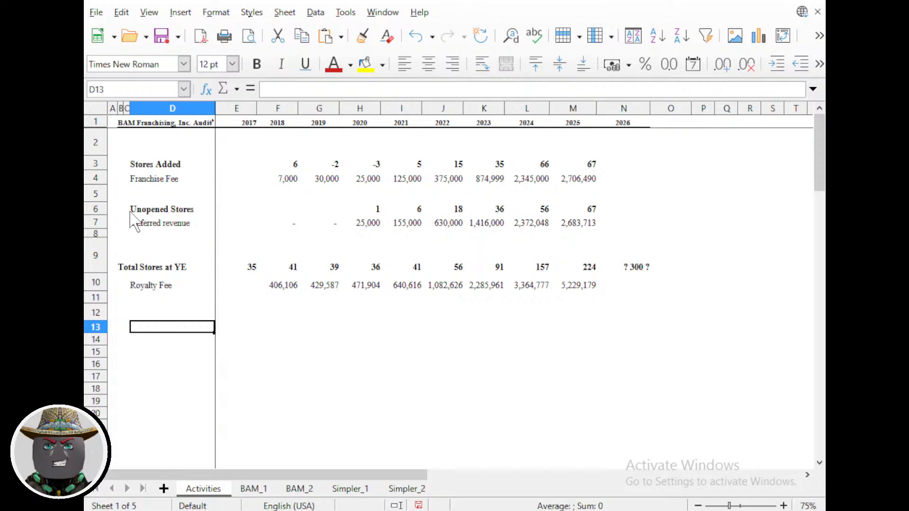
pyautogui.moveTo(105, 201); pyautogui.dragTo(105, 208)
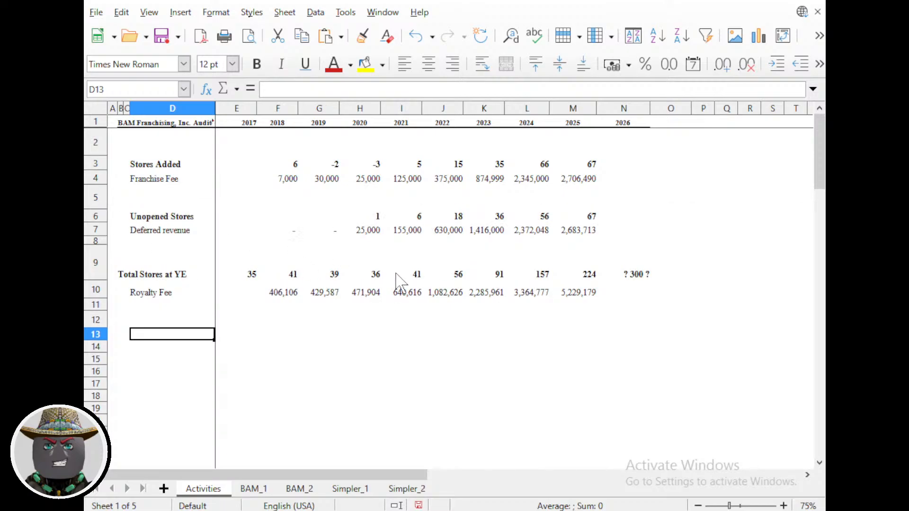
pyautogui.scroll(1, 644, 306)
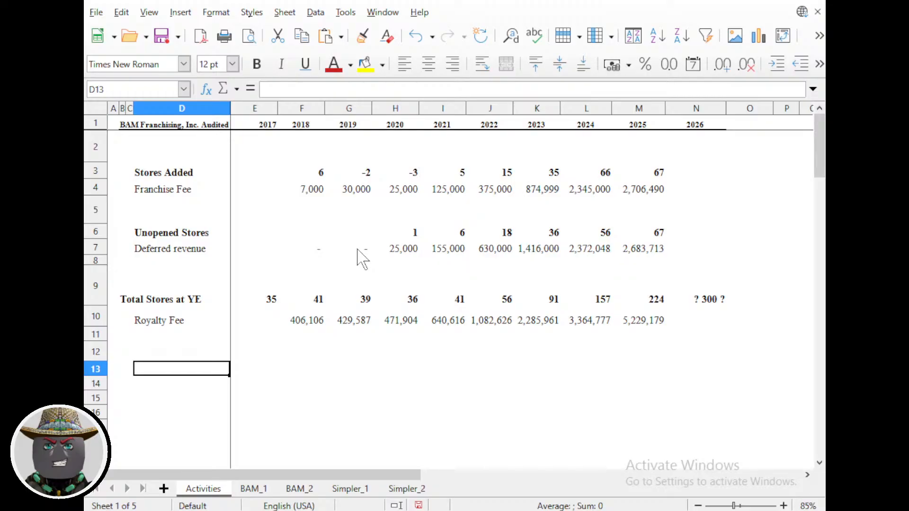
# Copy the entire Product Sales row 32 from the Revenues section into the empty row 15.
pyautogui.scroll(-5, 327, 303)
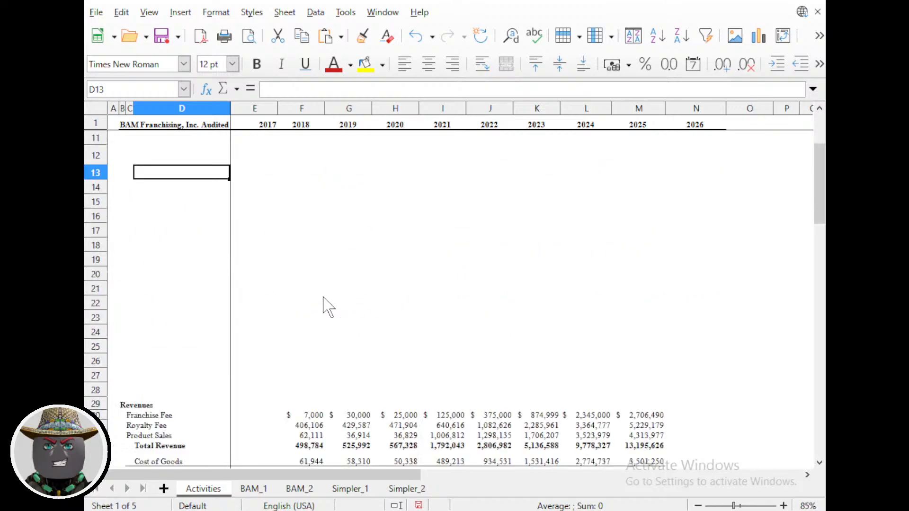
pyautogui.scroll(-2, 379, 314)
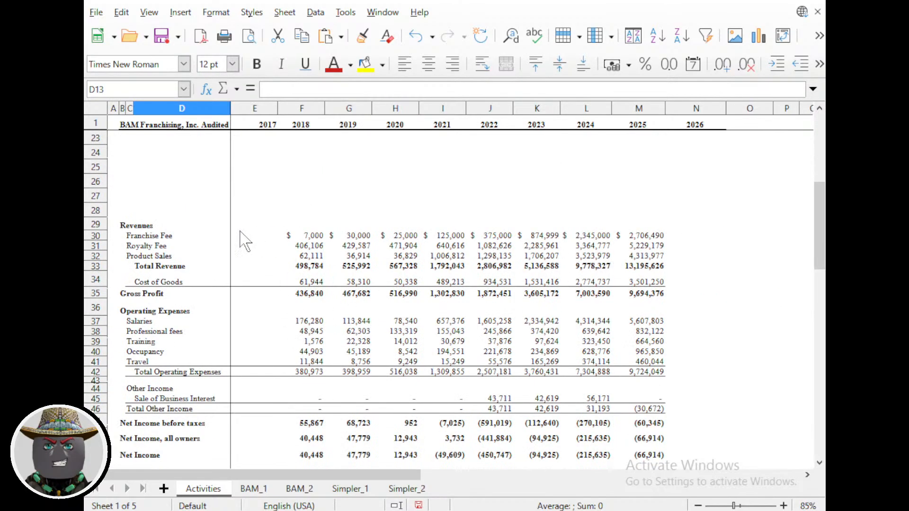
pyautogui.scroll(5, 207, 266)
pyautogui.scroll(-5, 208, 263)
pyautogui.moveTo(133, 256); pyautogui.dragTo(662, 258)
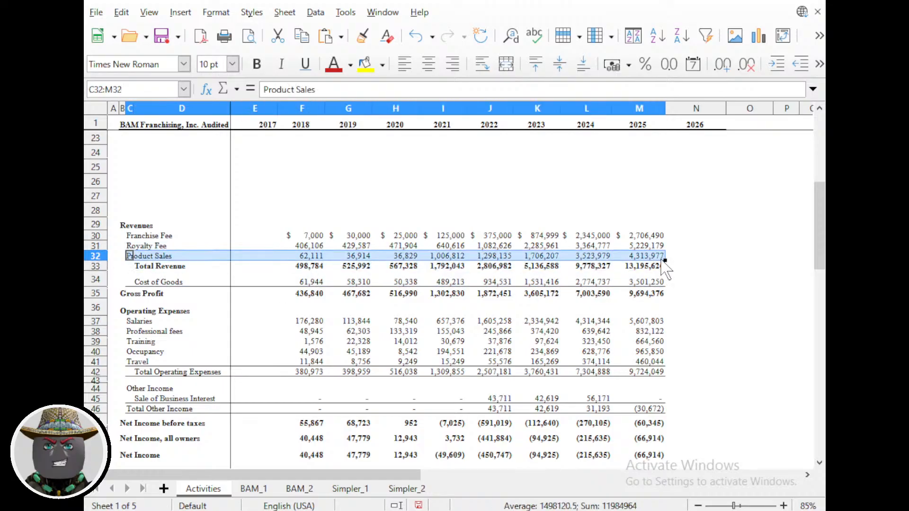
pyautogui.rightClick(97, 257)
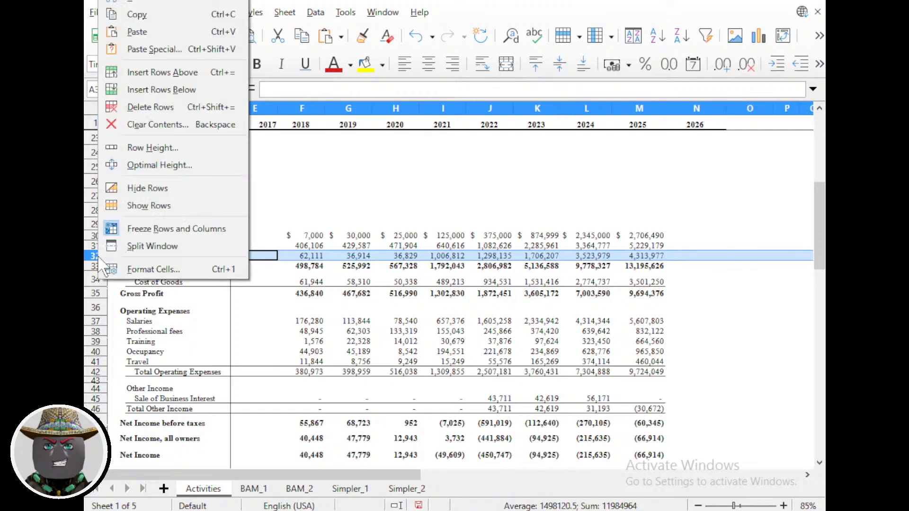
pyautogui.click(137, 14)
pyautogui.scroll(2, 239, 301)
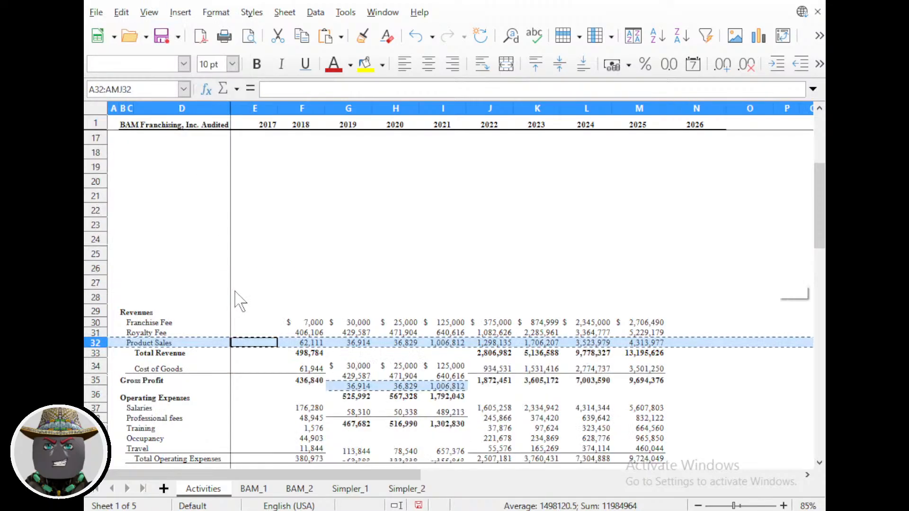
pyautogui.scroll(5, 240, 300)
pyautogui.scroll(-1, 128, 388)
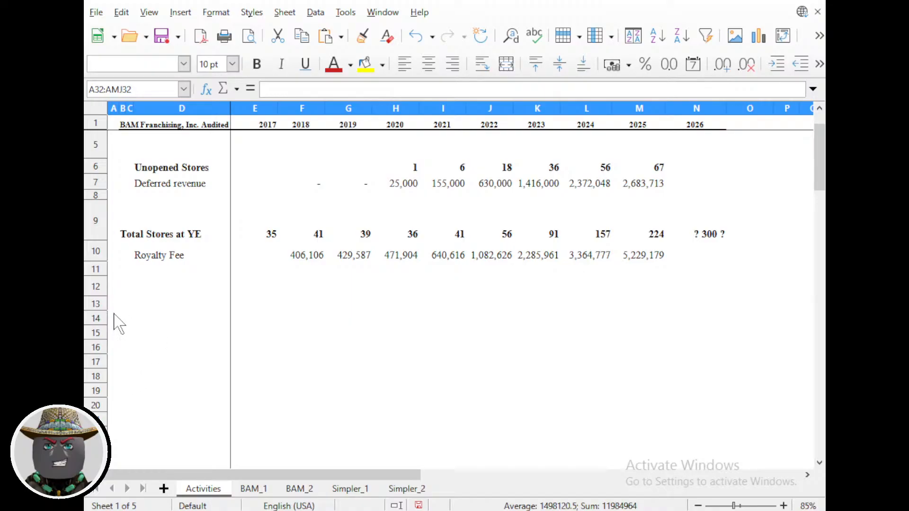
pyautogui.rightClick(97, 333)
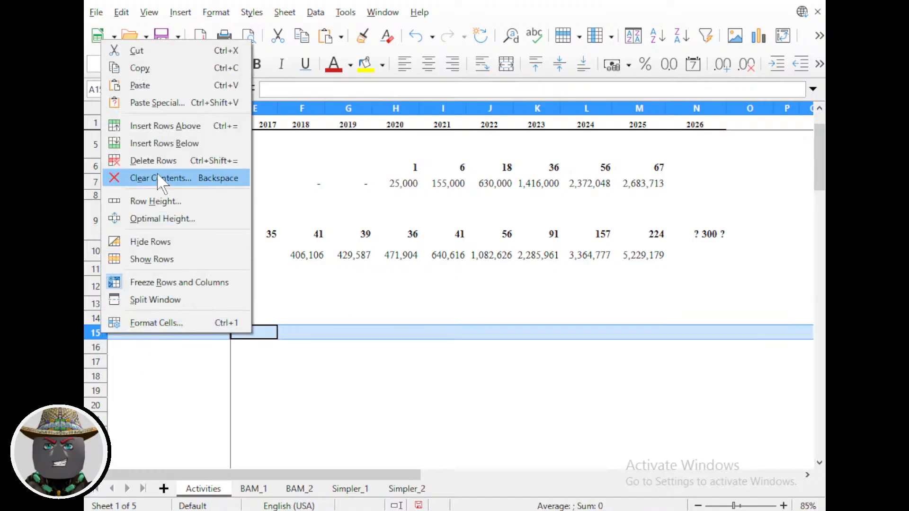
pyautogui.click(165, 86)
# Set the font size of the pasted Product Sales row 15 to 12 pt.
pyautogui.click(232, 64)
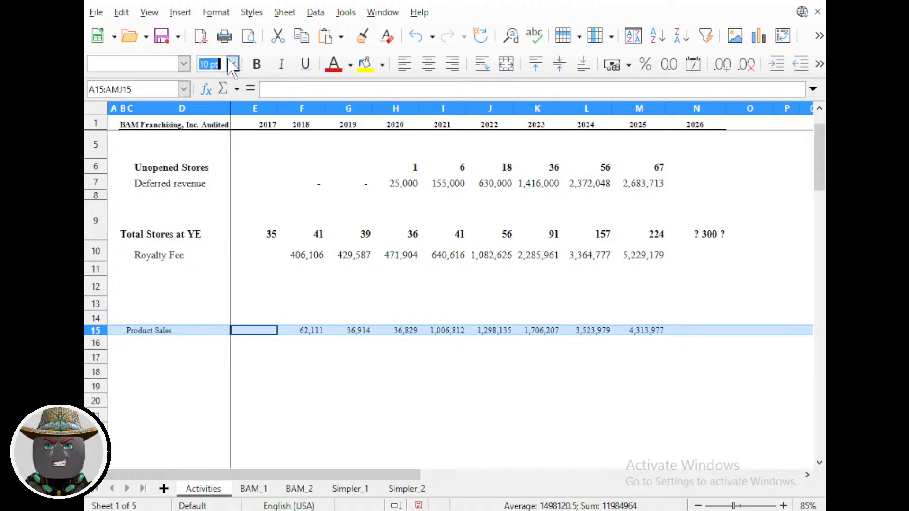
pyautogui.click(204, 153)
pyautogui.click(177, 319)
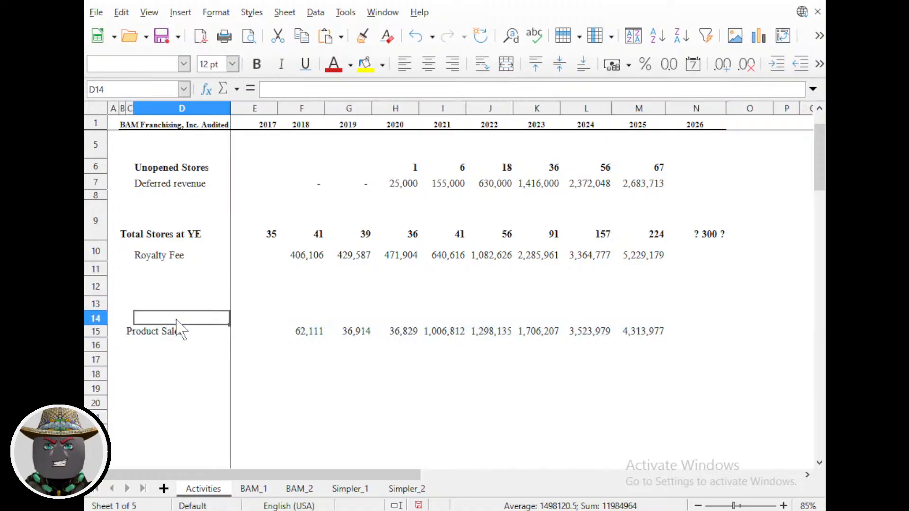
pyautogui.moveTo(130, 319); pyautogui.dragTo(123, 318)
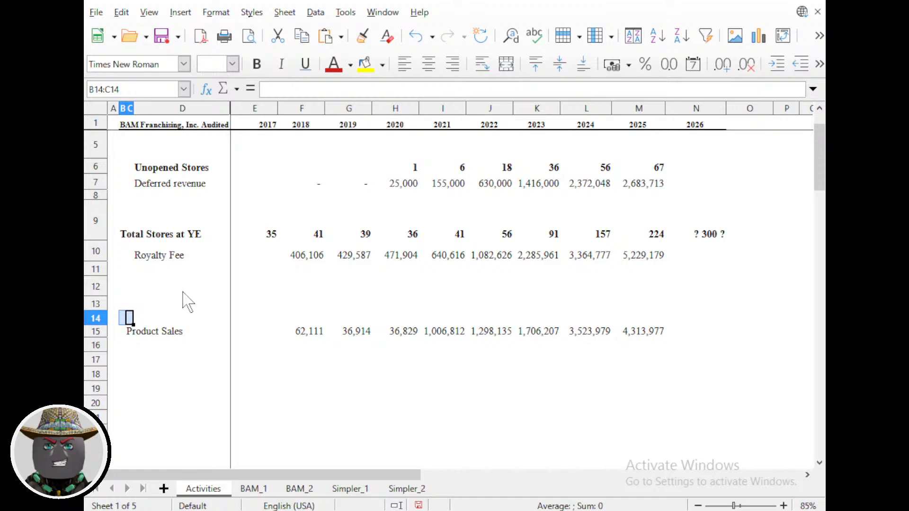
pyautogui.scroll(1, 184, 303)
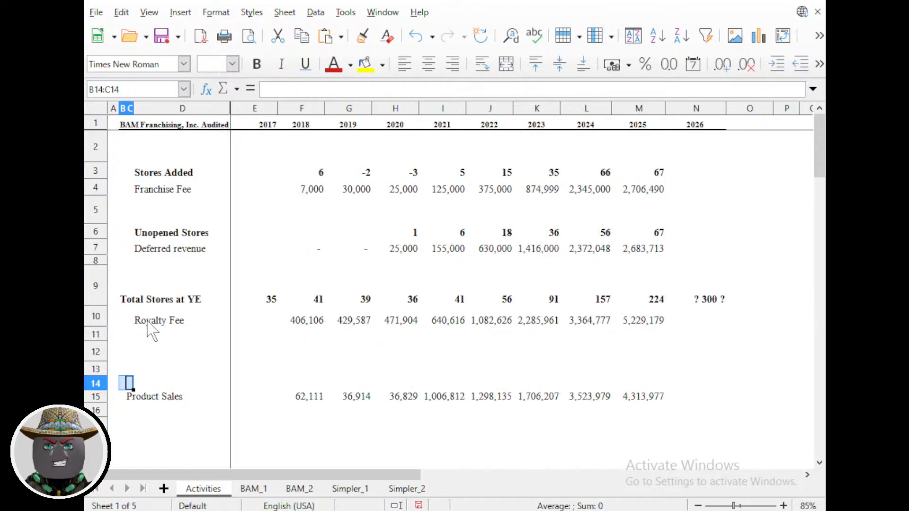
# Move the Total Stores at YE label from B9 to D9, in line with the Royalty Fee label.
pyautogui.click(138, 299)
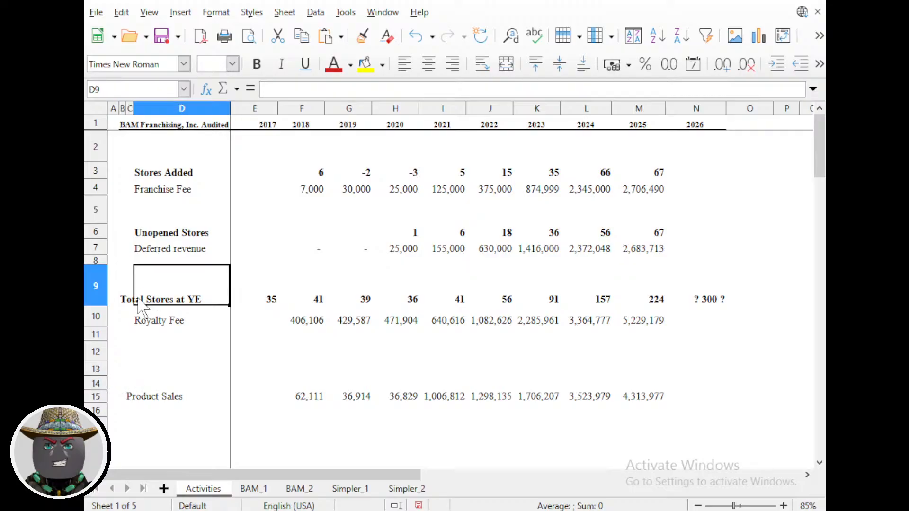
pyautogui.click(122, 300)
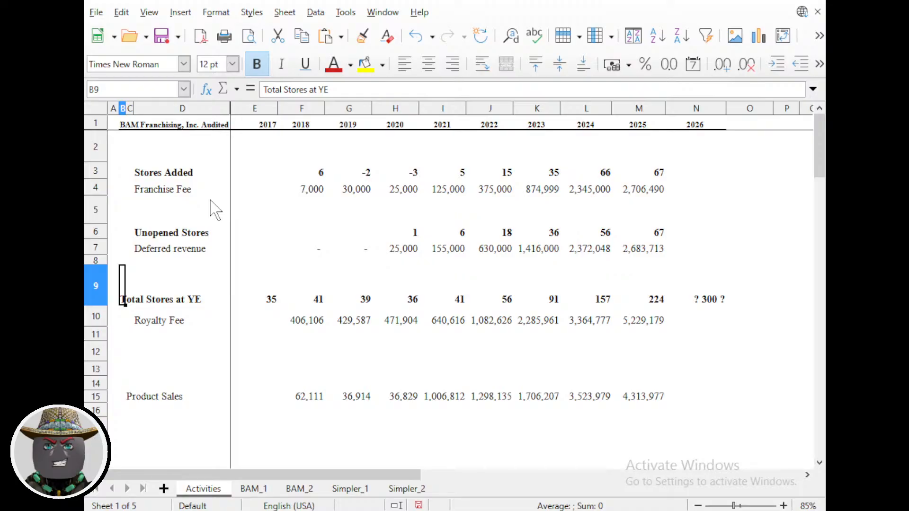
pyautogui.hotkey('ctrl', 'x')
pyautogui.press('Right')
pyautogui.press('Right')
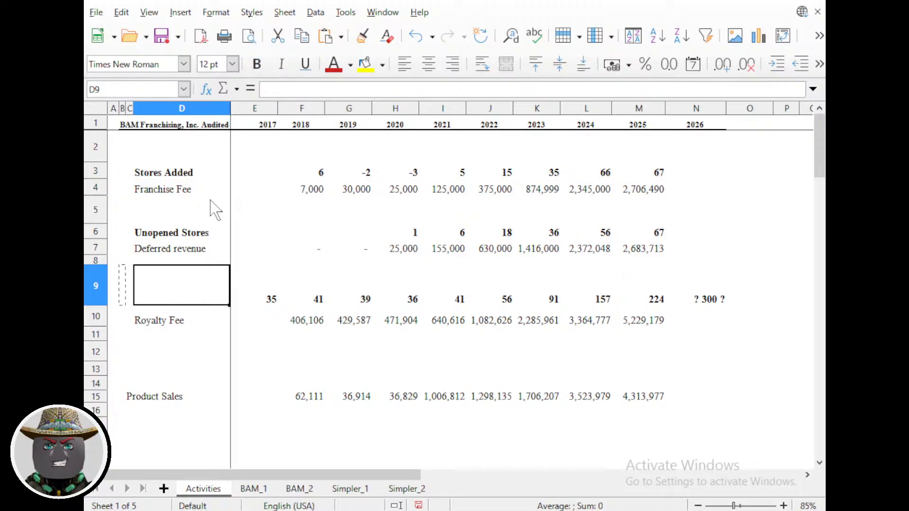
pyautogui.hotkey('ctrl', 'v')
# Move the Total Stores at YE label into C9, so it sits one indent outside the Royalty Fee label.
pyautogui.press('Down')
pyautogui.press('Down')
pyautogui.press('Down')
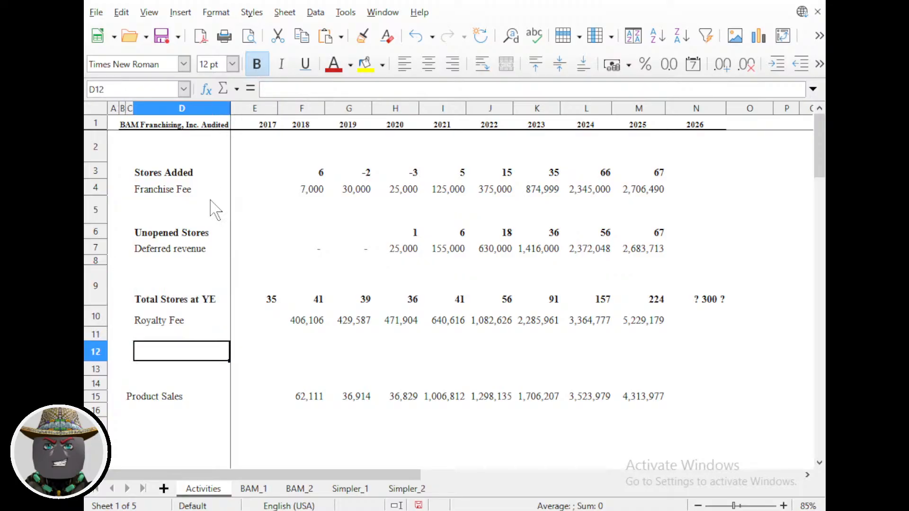
pyautogui.press('Down')
pyautogui.press('Down')
pyautogui.press('Down')
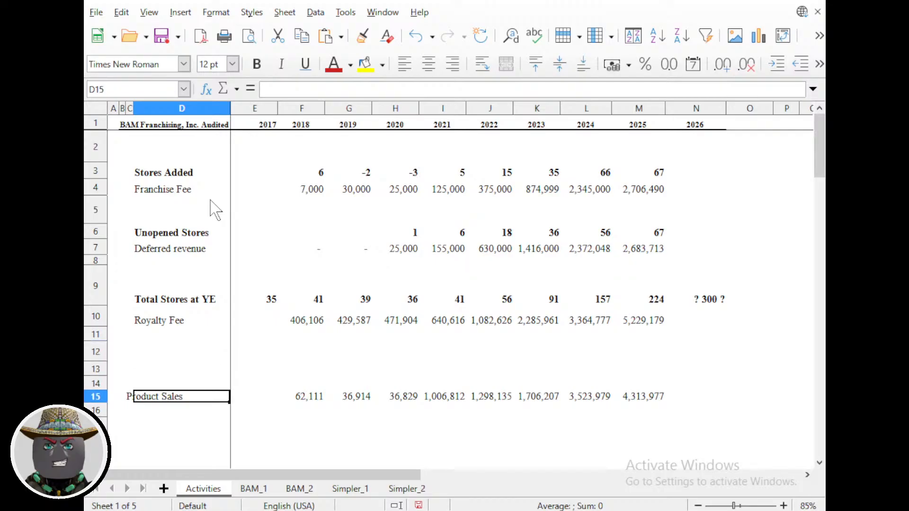
pyautogui.press('Up')
pyautogui.press('Up')
pyautogui.press('Up')
pyautogui.press('Up')
pyautogui.press('Up')
pyautogui.press('Up')
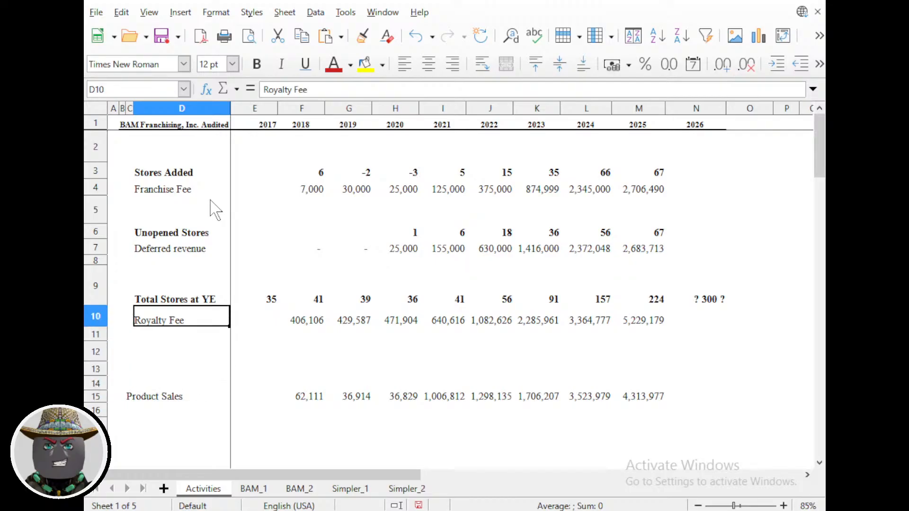
pyautogui.hotkey('ctrl', 'x')
pyautogui.press('Left')
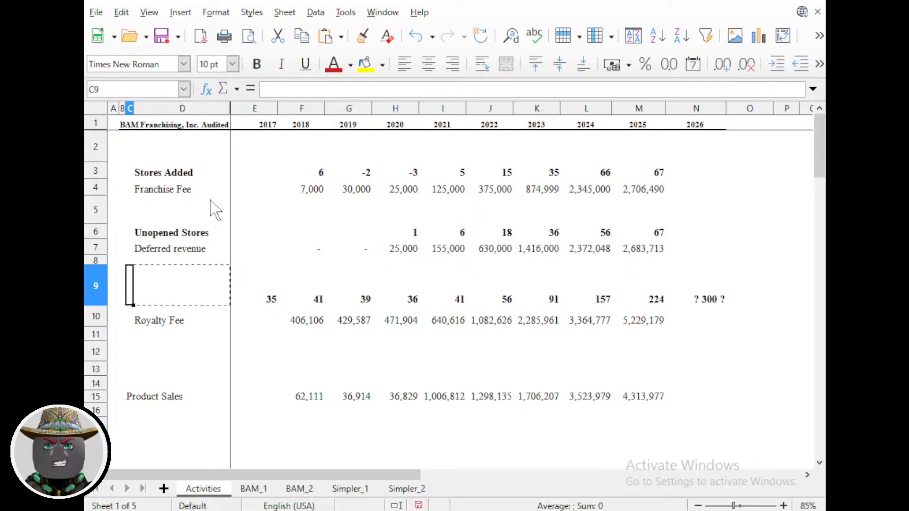
pyautogui.hotkey('ctrl', 'v')
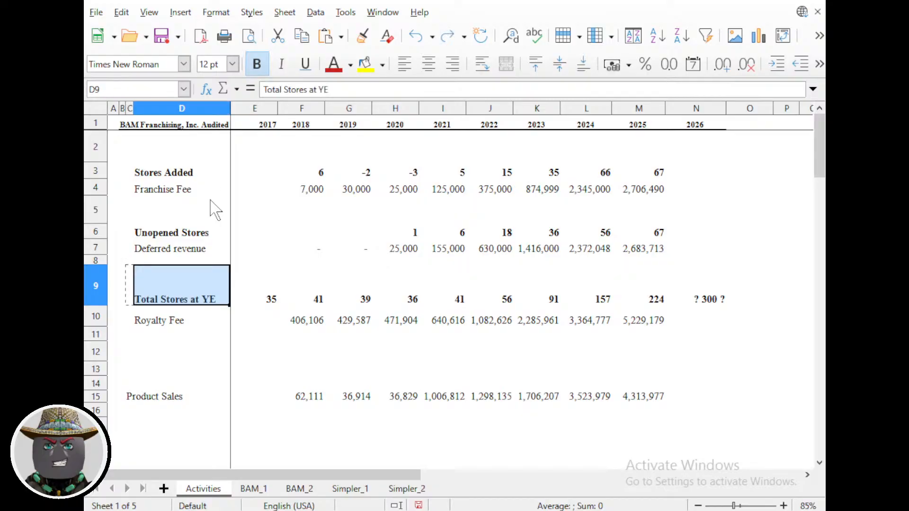
pyautogui.hotkey('ctrl', 'x')
pyautogui.press('Up')
pyautogui.press('Down')
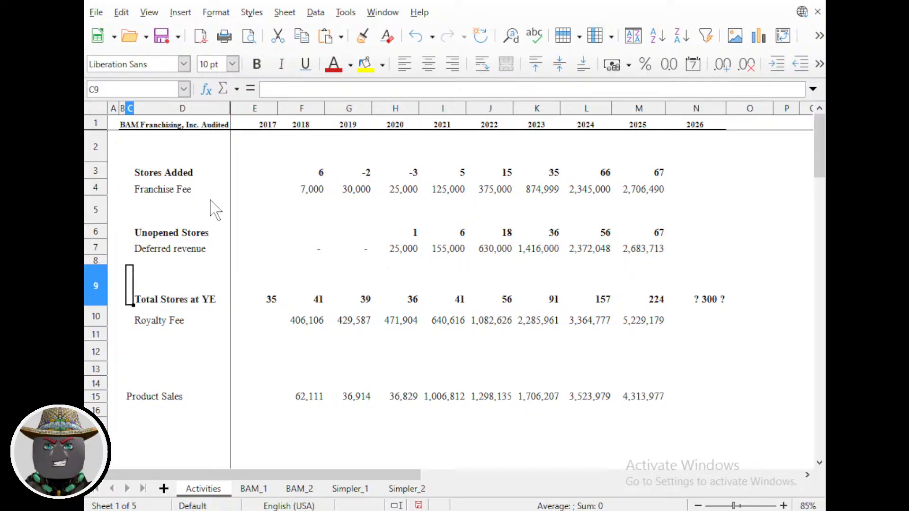
pyautogui.press('Right')
pyautogui.hotkey('ctrl', 'x')
pyautogui.press('Left')
pyautogui.hotkey('ctrl', 'v')
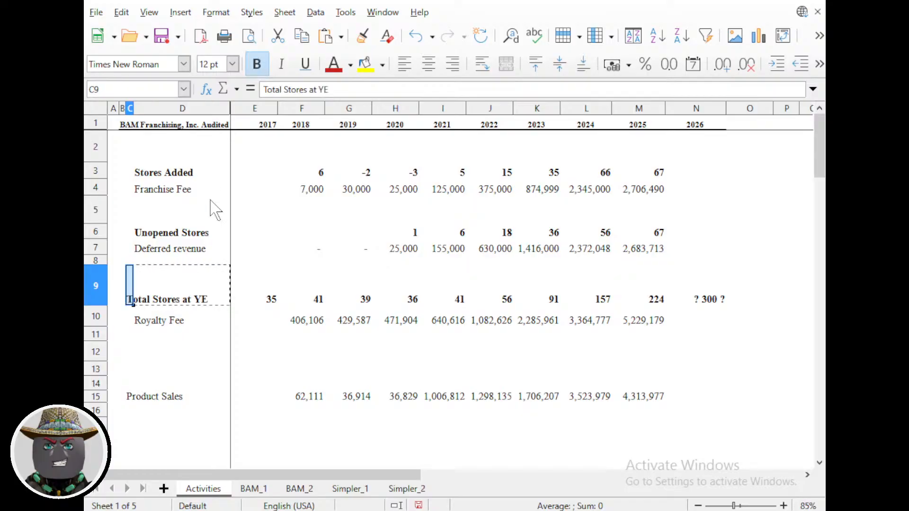
# Move the Unopened Stores label from D6 to C6.
pyautogui.press('Up')
pyautogui.press('Up')
pyautogui.press('Up')
pyautogui.press('Right')
pyautogui.hotkey('ctrl', 'x')
pyautogui.press('Left')
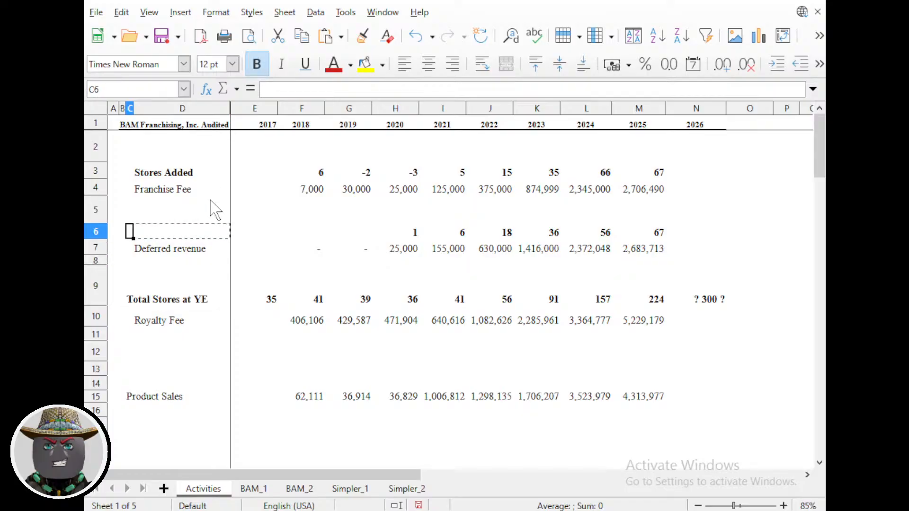
pyautogui.hotkey('ctrl', 'v')
# Move the Stores Added label from D3 to C3.
pyautogui.press('Up')
pyautogui.press('Up')
pyautogui.press('Up')
pyautogui.press('Right')
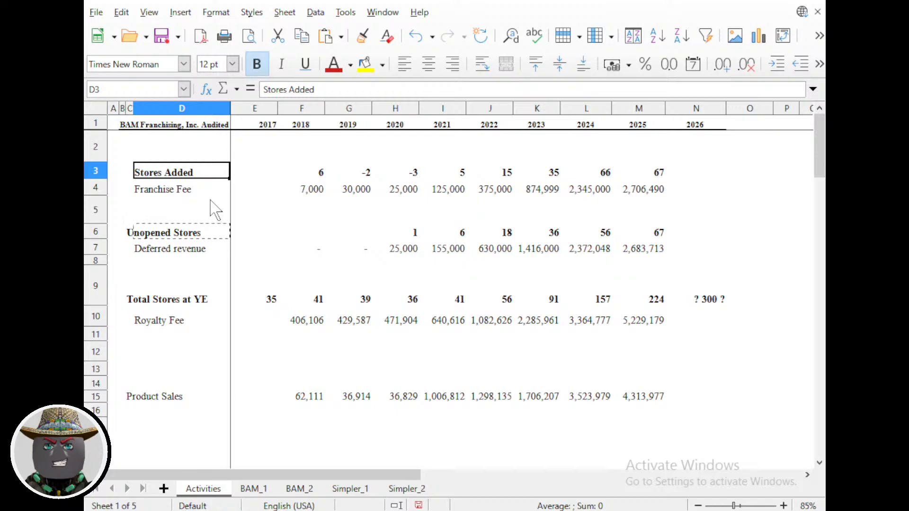
pyautogui.hotkey('ctrl', 'x')
pyautogui.press('Left')
pyautogui.hotkey('ctrl', 'v')
# Indent the Product Sales label by moving it from C15 to D15.
pyautogui.press('Down')
pyautogui.press('Down')
pyautogui.press('Down')
pyautogui.press('Down')
pyautogui.press('Down')
pyautogui.press('Down')
pyautogui.press('Down')
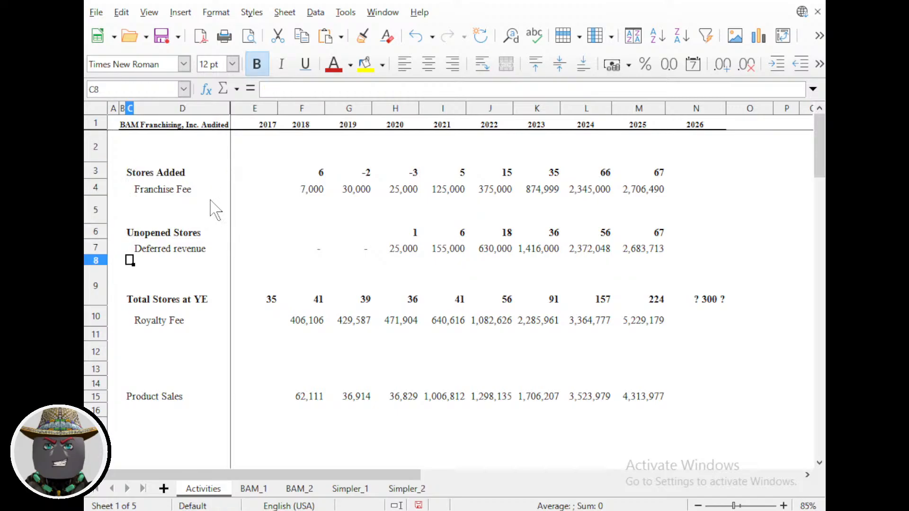
pyautogui.press('Down')
pyautogui.press('Down')
pyautogui.press('Down')
pyautogui.press('Down')
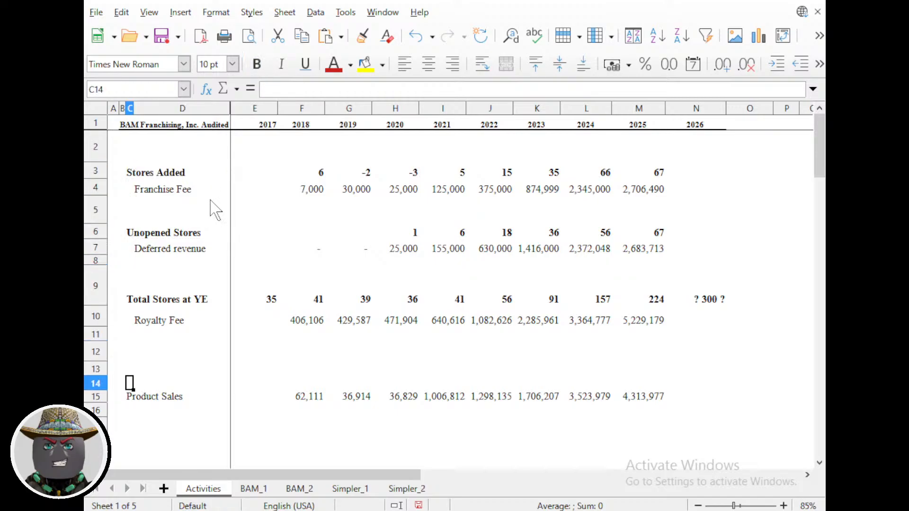
pyautogui.press('Down')
pyautogui.hotkey('ctrl', 'x')
pyautogui.press('Right')
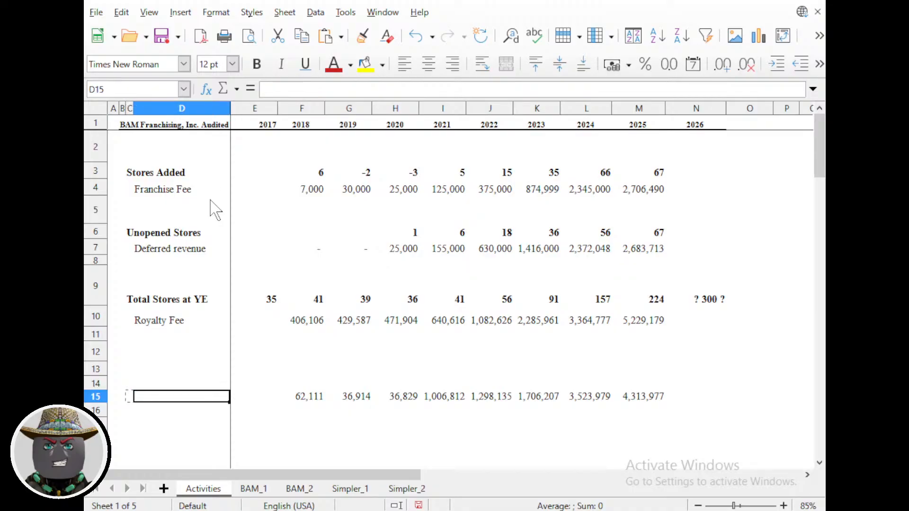
pyautogui.hotkey('ctrl', 'v')
# Copy the bold Total Stores at YE label from C9 to C14, above Product Sales.
pyautogui.press('Up')
pyautogui.press('Left')
pyautogui.press('Up')
pyautogui.press('Up')
pyautogui.press('Up')
pyautogui.press('Up')
pyautogui.press('Up')
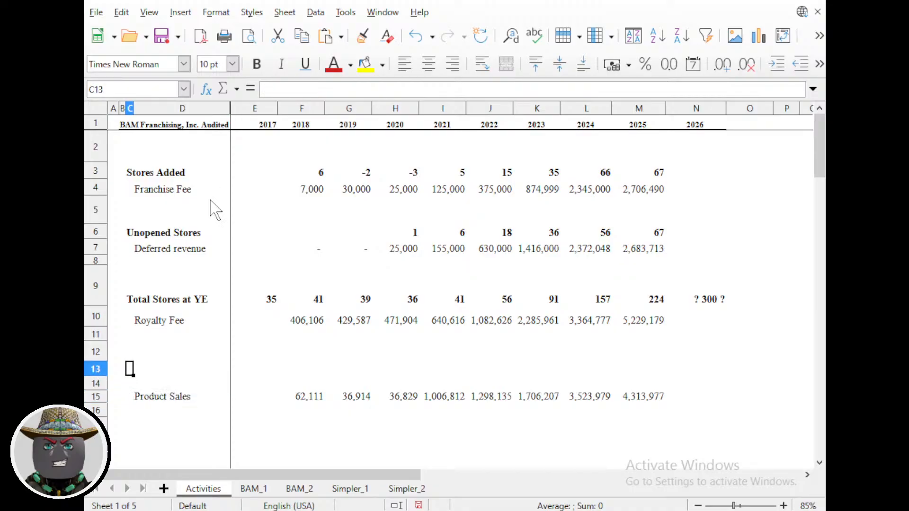
pyautogui.hotkey('ctrl', 'c')
pyautogui.press('Down')
pyautogui.press('Down')
pyautogui.press('Down')
pyautogui.press('Down')
pyautogui.press('Down')
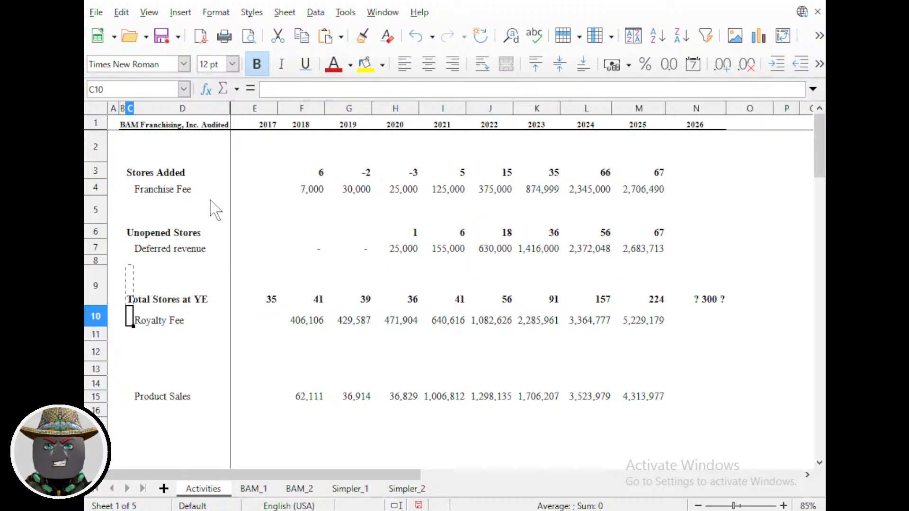
pyautogui.hotkey('ctrl', 'v')
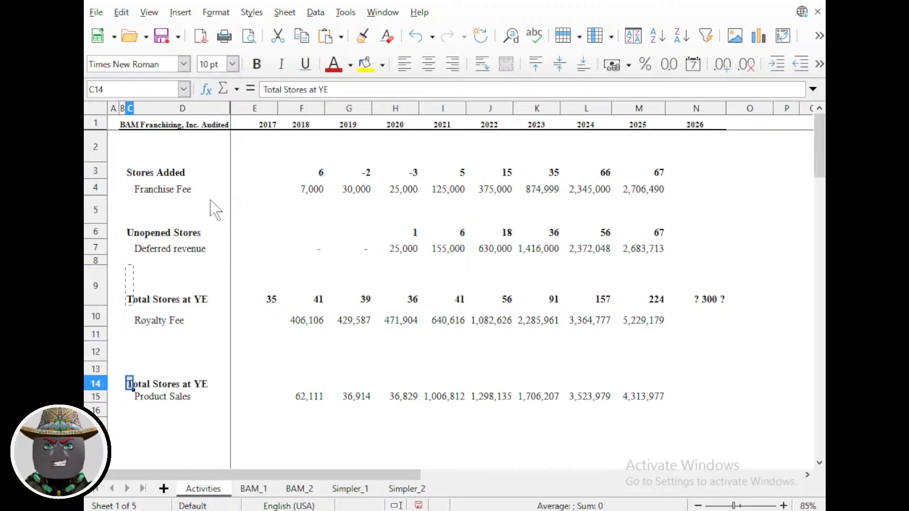
# Replace the copied label in C14 with "Corporate-owned Stores".
pyautogui.write('Corporate')
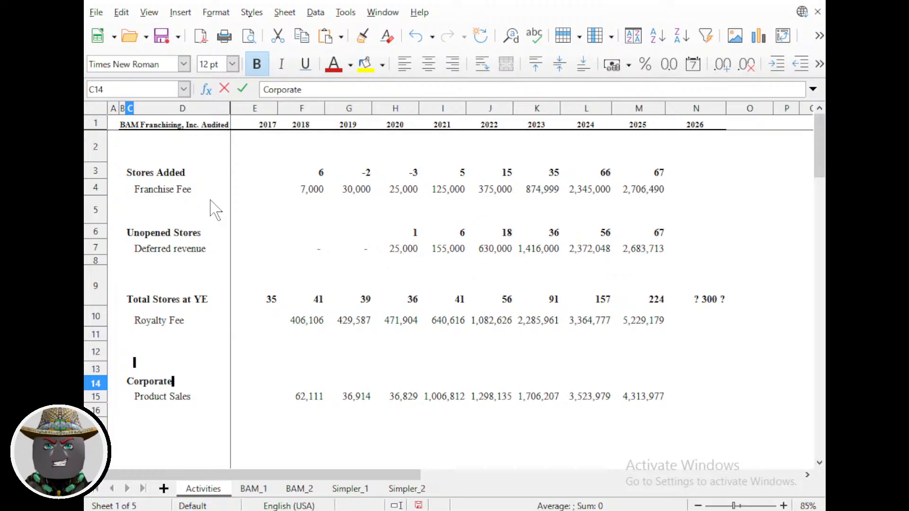
pyautogui.write('-owned')
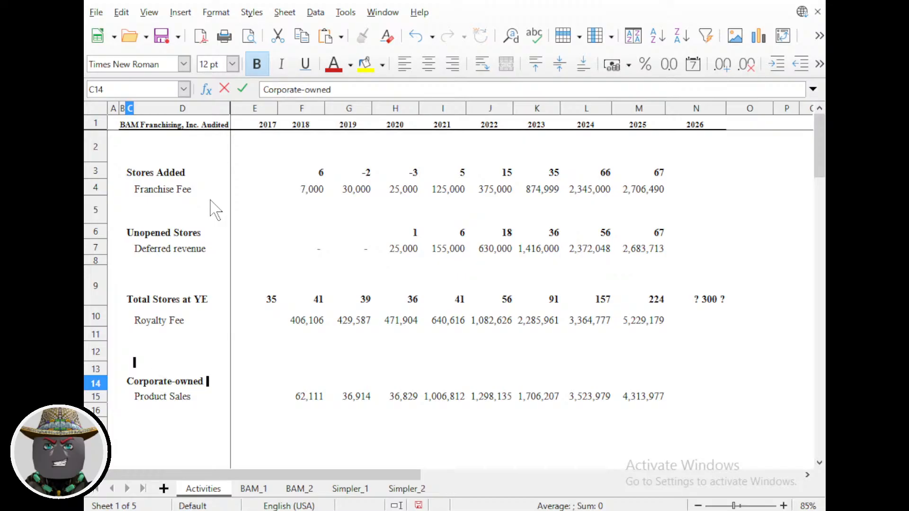
pyautogui.write(' Stores')
pyautogui.press('Return')
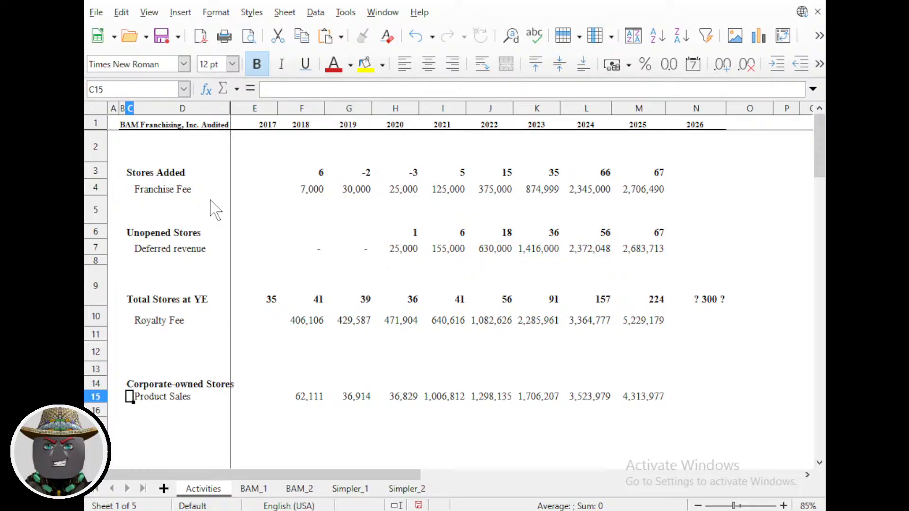
pyautogui.press('Up')
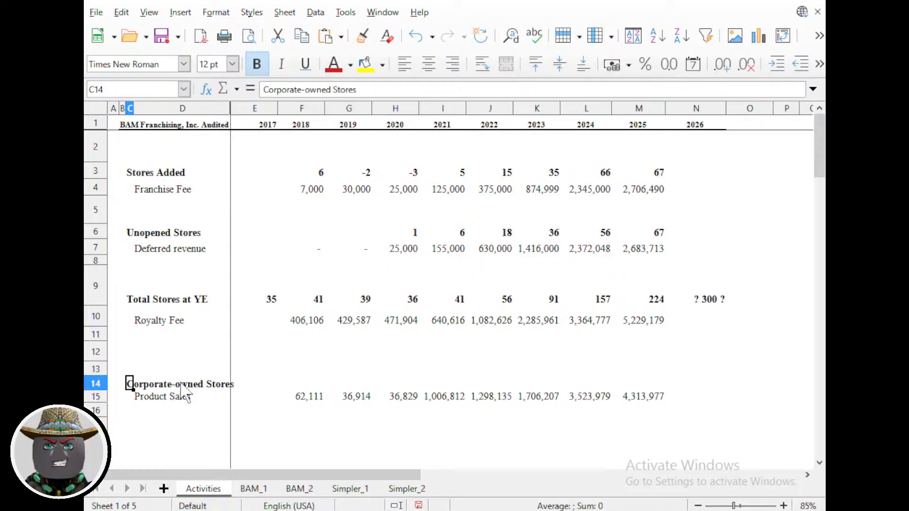
# Enter 4 as the 2025 number of corporate-owned stores in M14.
pyautogui.click(314, 384)
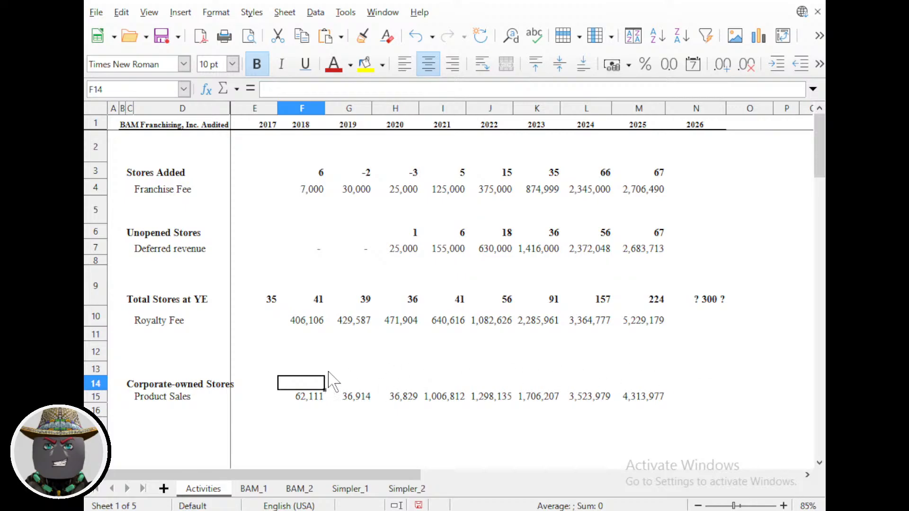
pyautogui.click(668, 384)
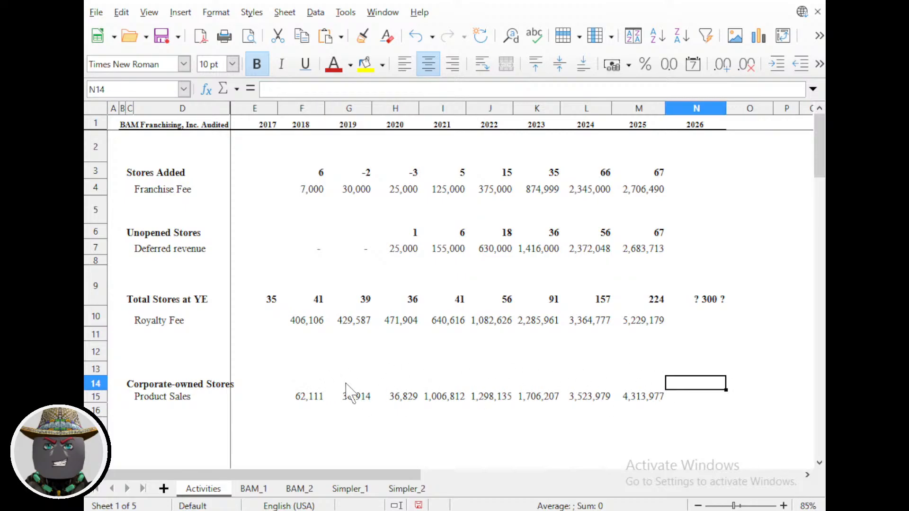
pyautogui.click(303, 384)
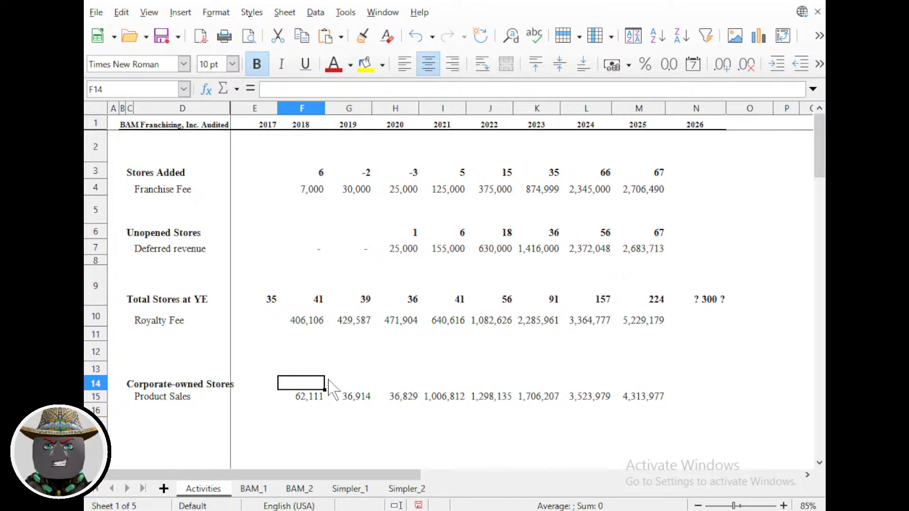
pyautogui.click(636, 383)
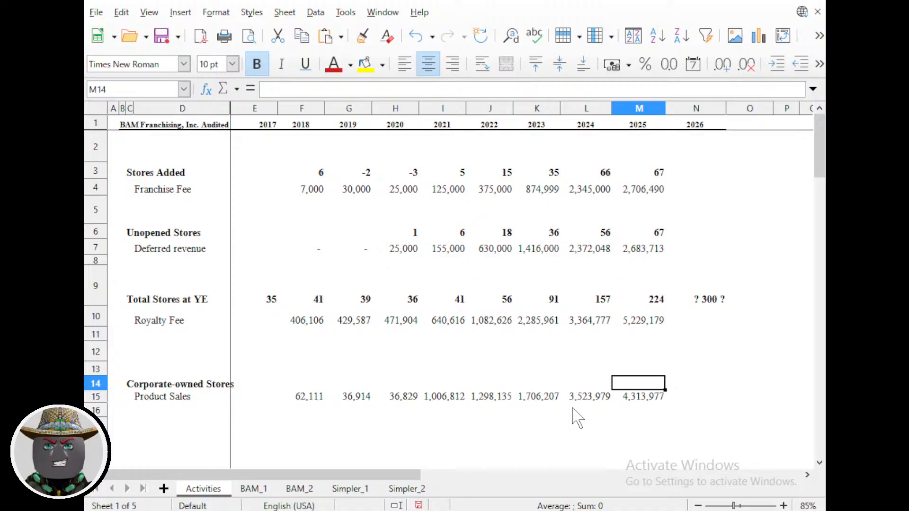
pyautogui.write('4')
pyautogui.press('Left')
pyautogui.press('Right')
# Set the font size of the Corporate-owned Stores line C14:M14 to 12 pt.
pyautogui.hotkey('ctrl', 'shift', 'Left')
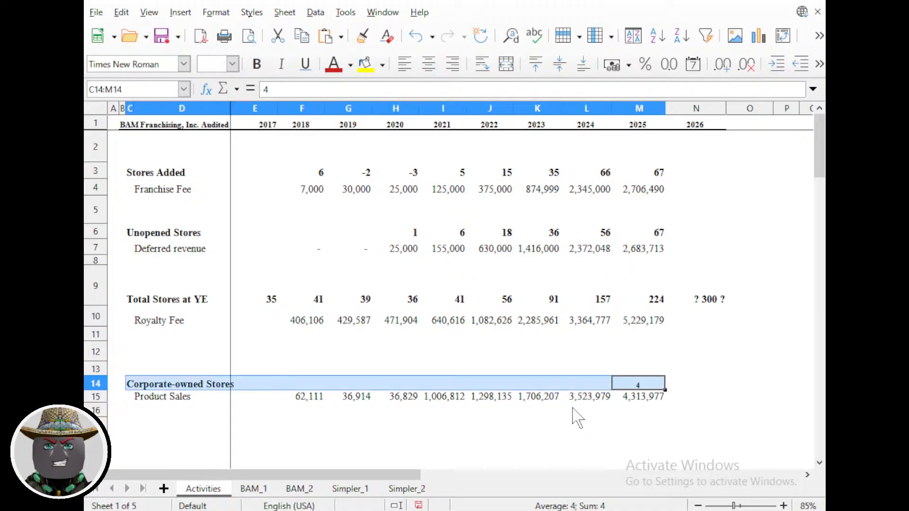
pyautogui.click(232, 64)
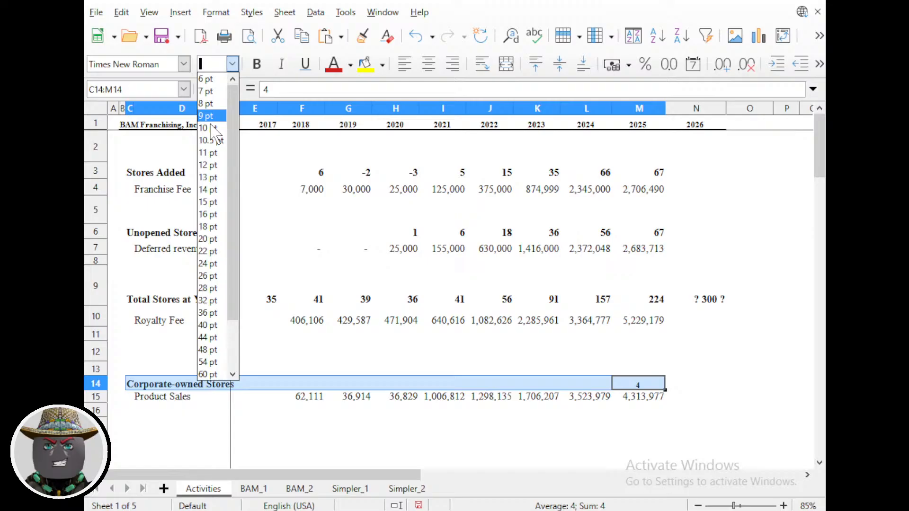
pyautogui.click(212, 164)
pyautogui.click(696, 399)
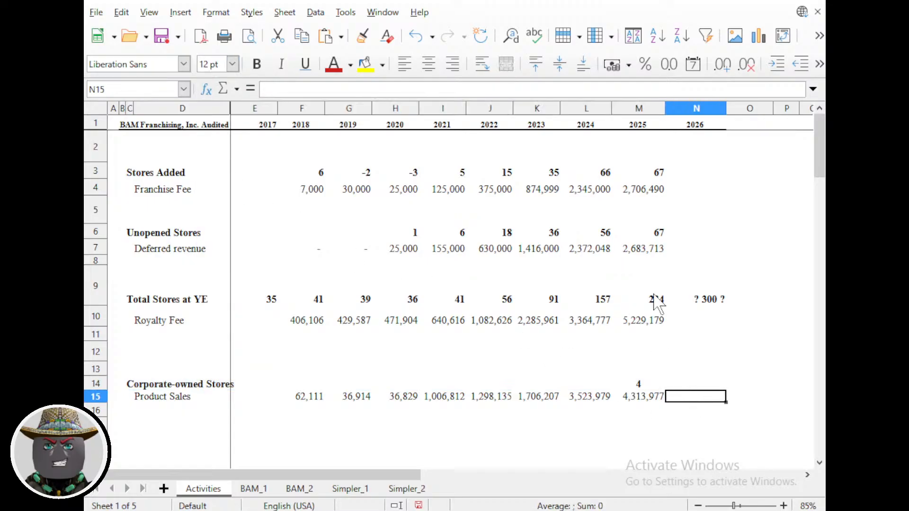
# Copy the formatting of the 2025 Total Stores at YE cell onto E12:M14, covering the Corporate-owned Stores row.
pyautogui.click(658, 302)
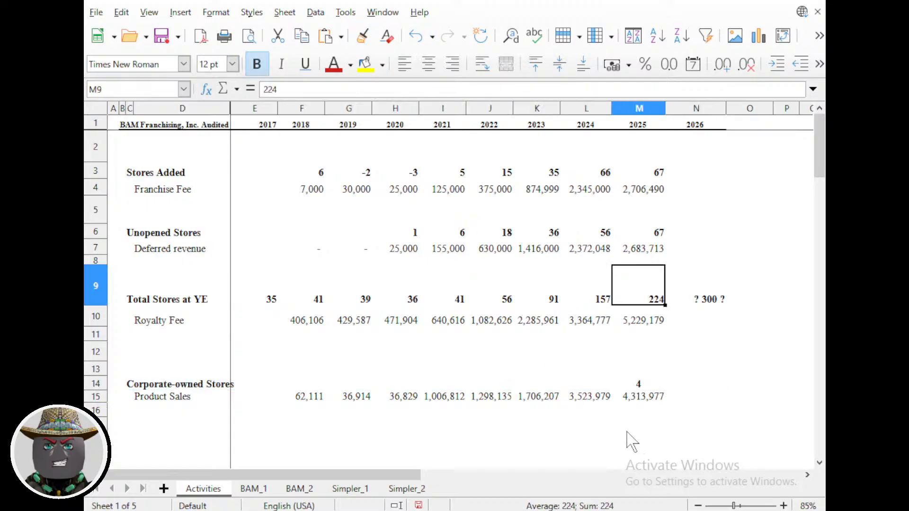
pyautogui.hotkey('ctrl', 'shift', 'c')
pyautogui.moveTo(649, 385)
pyautogui.mouseDown()
pyautogui.moveTo(405, 347)
pyautogui.moveTo(275, 377)
pyautogui.moveTo(290, 360)
pyautogui.moveTo(279, 351)
pyautogui.mouseUp()
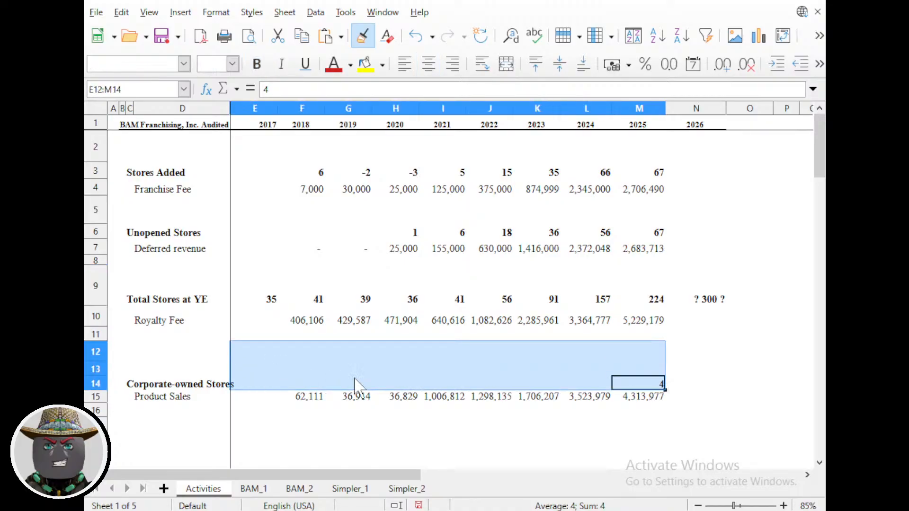
pyautogui.click(494, 372)
# Fill in the Corporate-owned Stores row with 3 for 2024 and 2 for 2023.
pyautogui.click(601, 385)
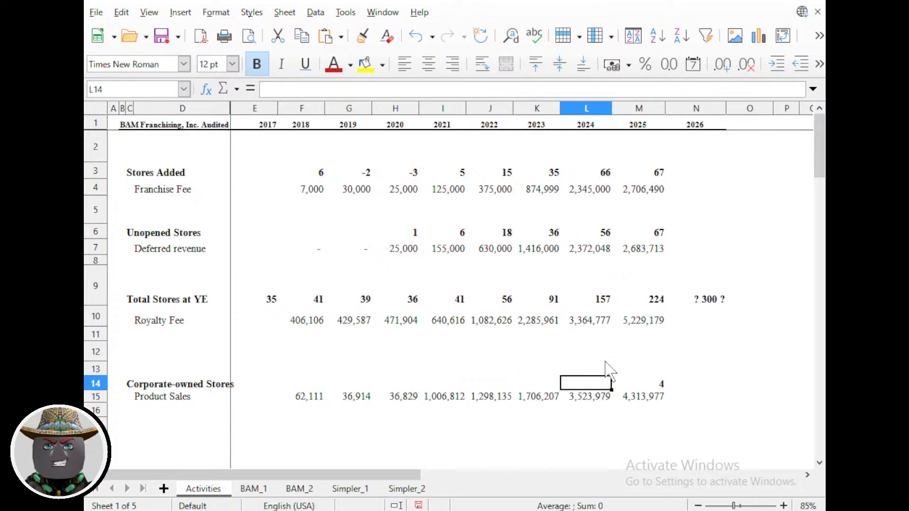
pyautogui.write('3')
pyautogui.press('Left')
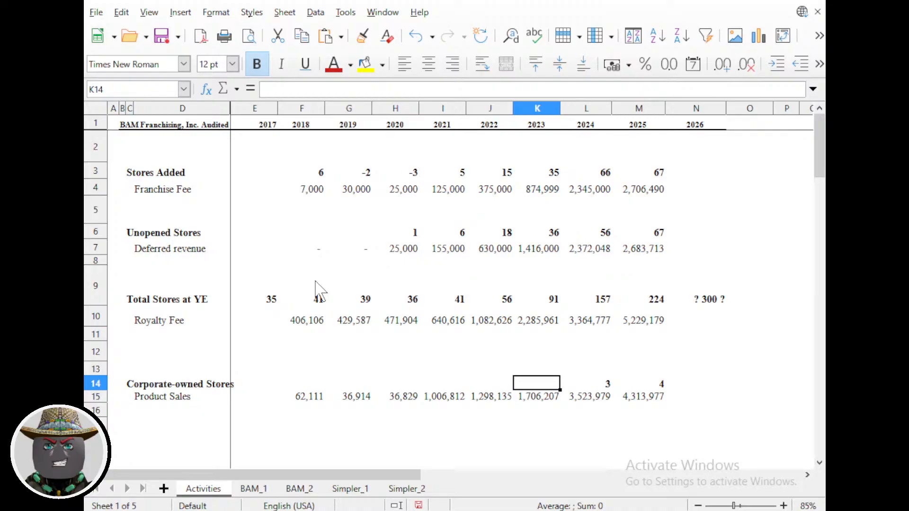
pyautogui.write('2')
pyautogui.press('Left')
# Enter 2 as the 2022 corporate-owned store count, replacing it with 3.
pyautogui.write('2')
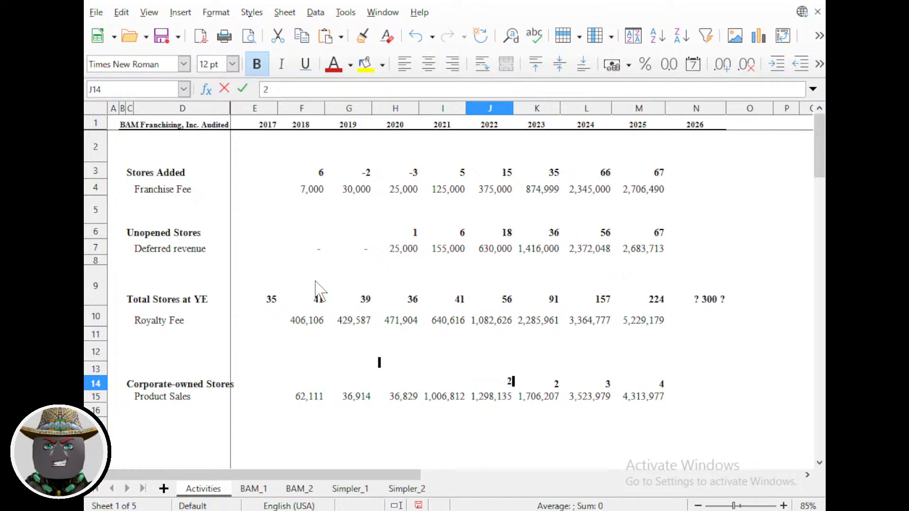
pyautogui.press('Left')
pyautogui.press('Right')
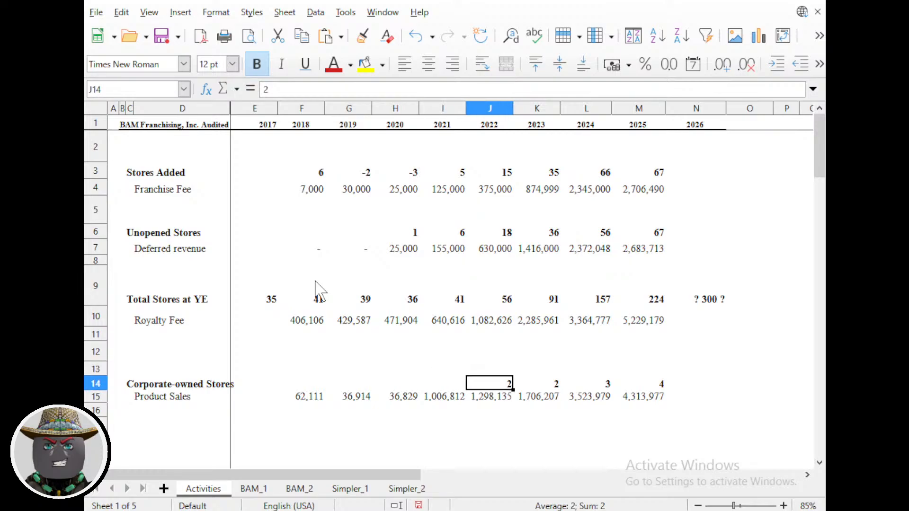
pyautogui.write('3')
pyautogui.press('Up')
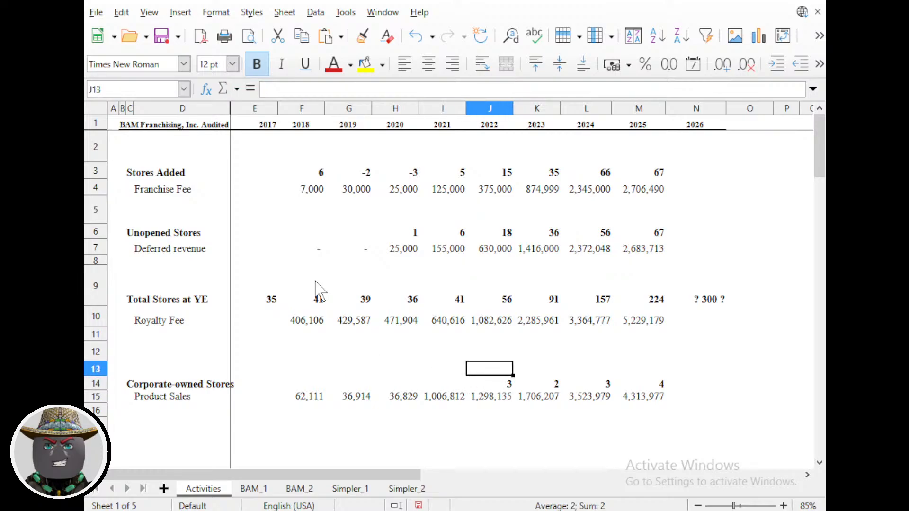
# Mark the 2022 corporate-owned store count as uncertain by changing it to "? 3", and right-align the cell.
pyautogui.press('Down')
pyautogui.press('F2')
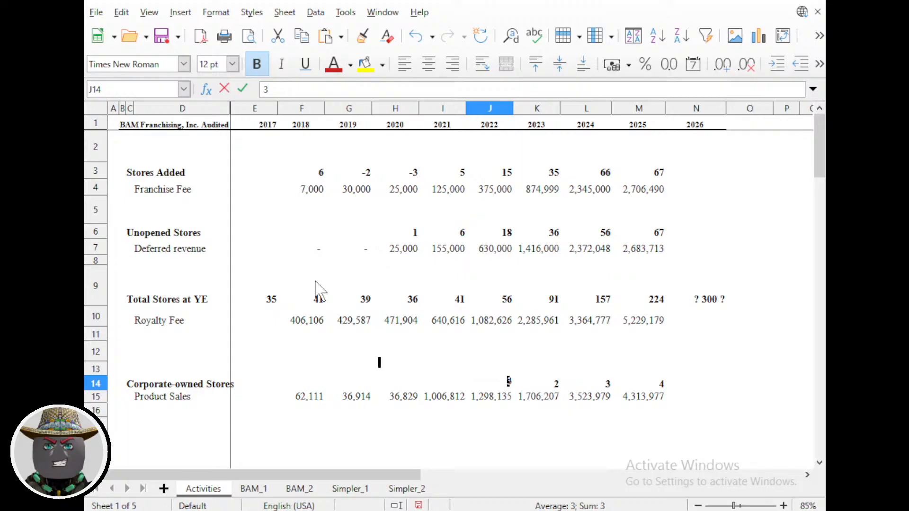
pyautogui.press('Home')
pyautogui.write('?')
pyautogui.press('Return')
pyautogui.press('Up')
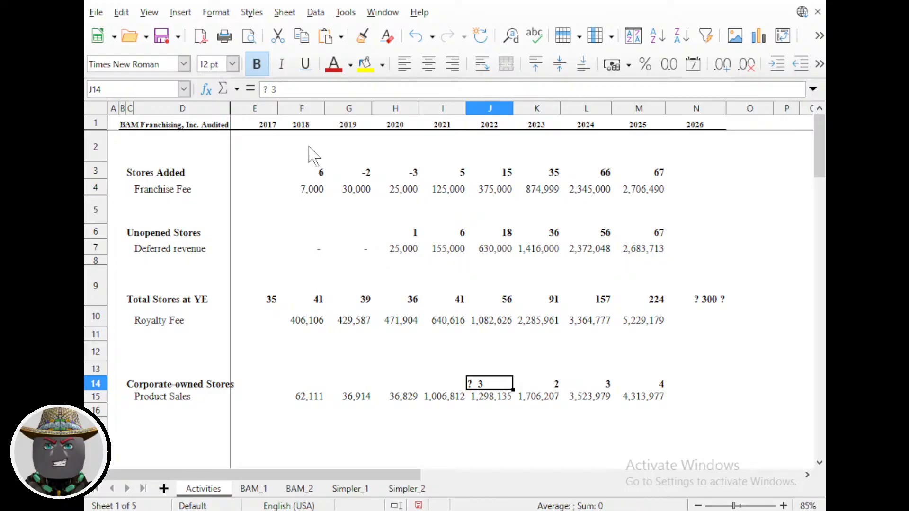
pyautogui.click(452, 64)
pyautogui.click(433, 383)
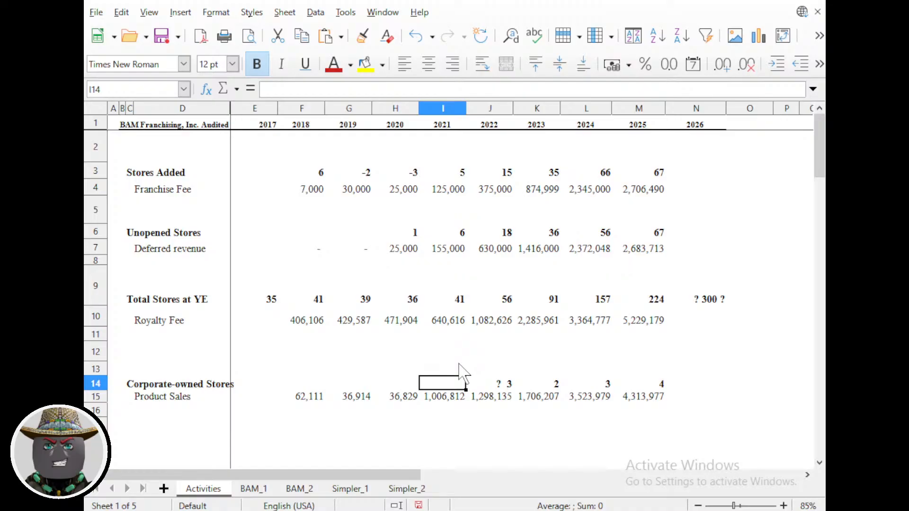
# Fill in the Corporate-owned Stores row with 2 for 2022, 5 for 2021 and 2020, and 2 for 2019 and 2018.
pyautogui.press('Right')
pyautogui.write('2')
pyautogui.press('Left')
pyautogui.write('5')
pyautogui.press('Left')
pyautogui.write('5')
pyautogui.press('Left')
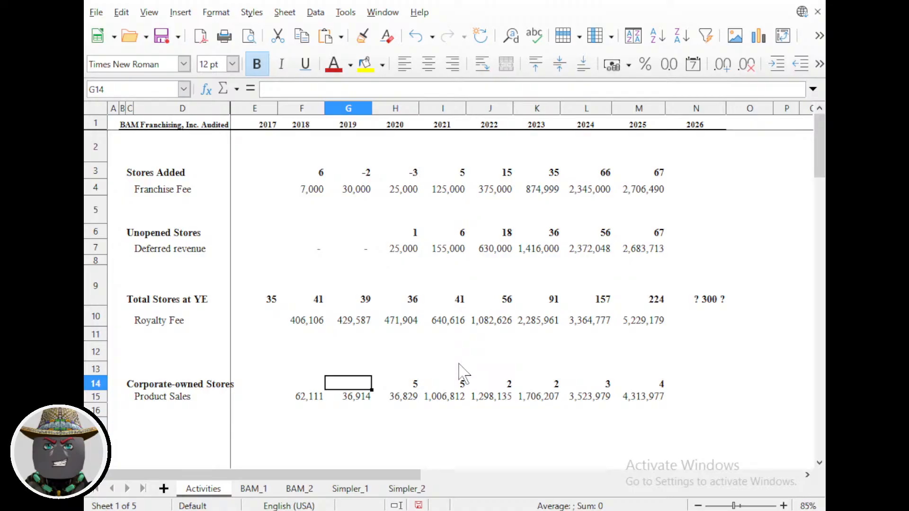
pyautogui.write('2')
pyautogui.press('Left')
pyautogui.write('2')
pyautogui.press('Right')
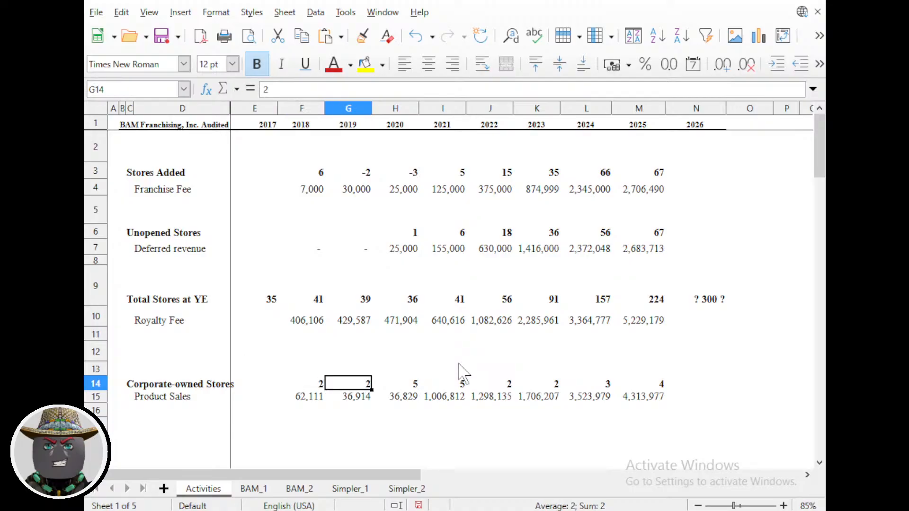
# Review the corporate-owned store counts across the years entered in row 14.
pyautogui.press('Right')
pyautogui.press('Right')
pyautogui.press('Right')
pyautogui.press('Right')
pyautogui.press('Right')
pyautogui.press('Left')
pyautogui.press('Left')
pyautogui.press('Left')
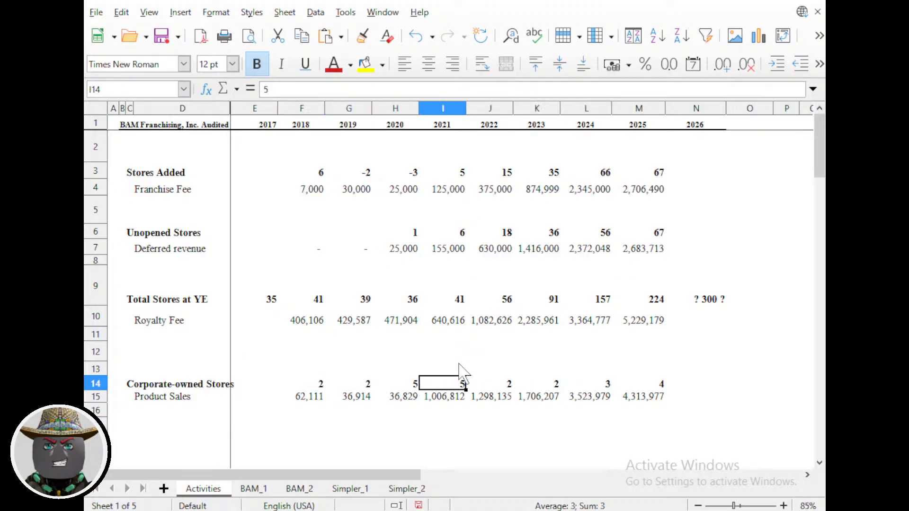
pyautogui.click(566, 428)
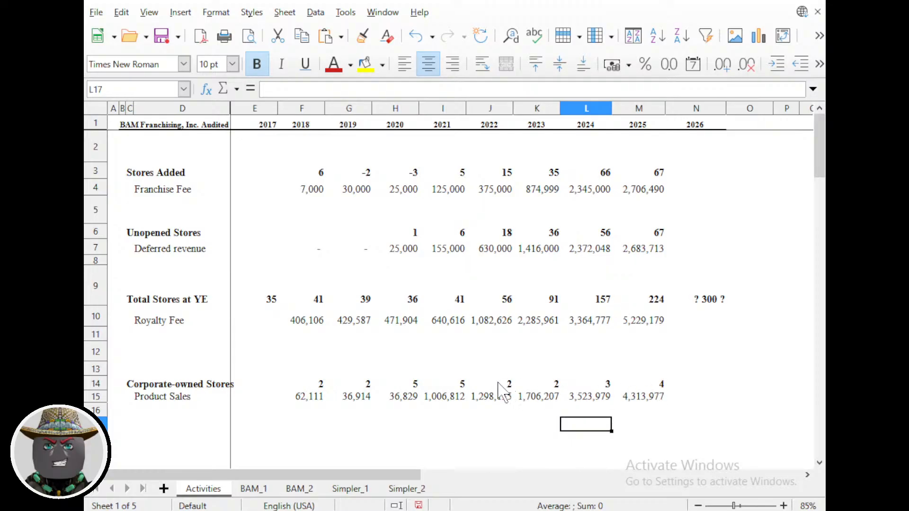
# Compare the corporate-owned store counts with Product Sales year by year from 2022 to 2025.
pyautogui.moveTo(497, 384); pyautogui.dragTo(659, 406)
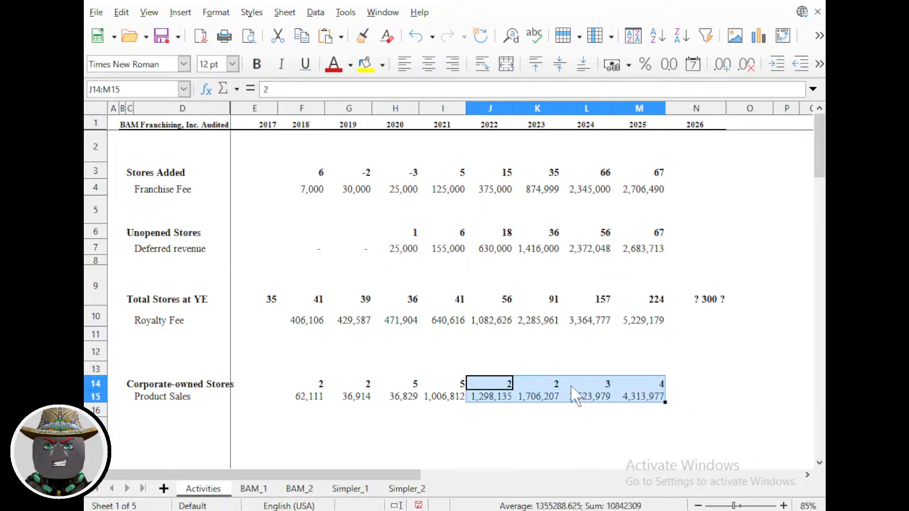
pyautogui.click(535, 384)
pyautogui.click(502, 385)
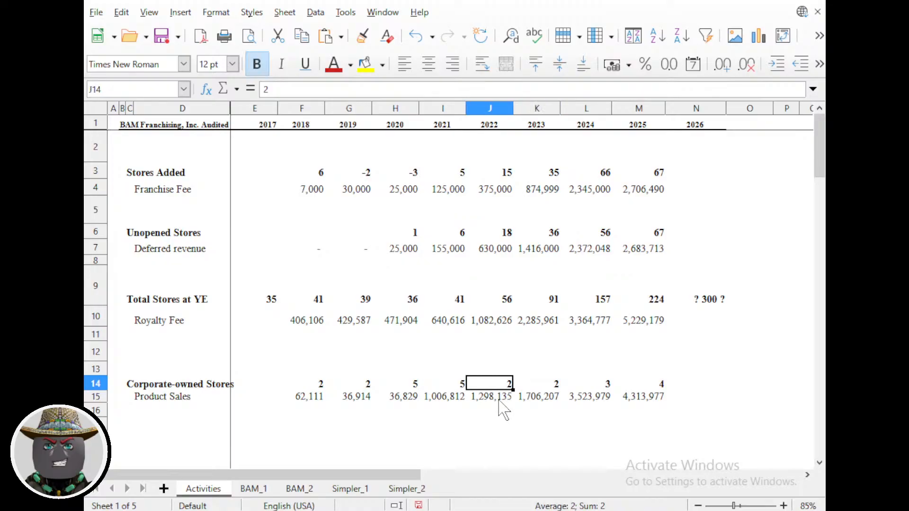
pyautogui.click(500, 399)
pyautogui.click(545, 398)
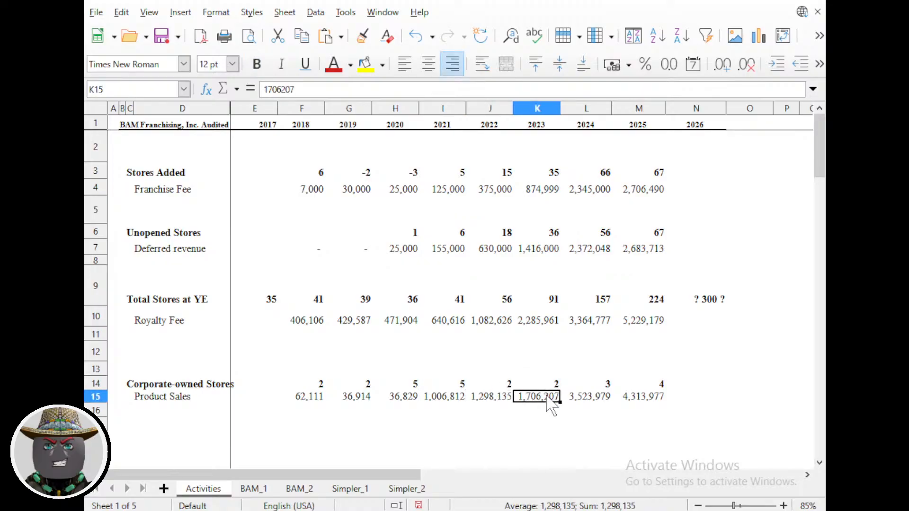
pyautogui.click(595, 384)
pyautogui.click(602, 400)
pyautogui.click(651, 384)
pyautogui.click(651, 400)
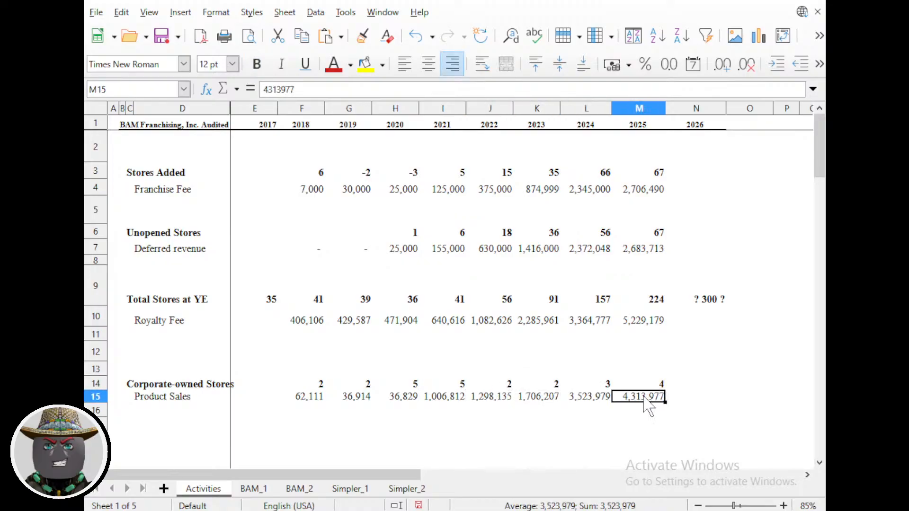
# Compare the corporate-owned store counts with Product Sales for 2020 and 2021.
pyautogui.click(445, 394)
pyautogui.click(407, 385)
pyautogui.click(407, 397)
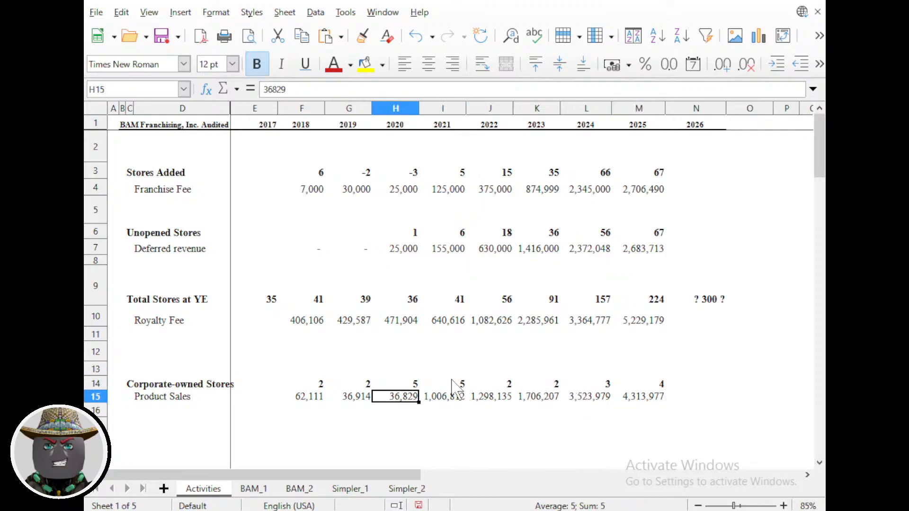
pyautogui.click(453, 388)
pyautogui.click(438, 394)
pyautogui.click(416, 385)
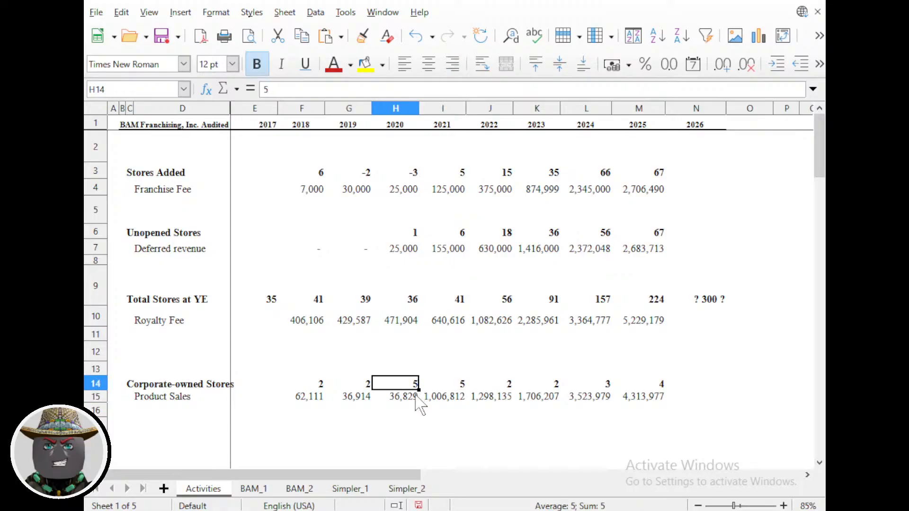
pyautogui.click(413, 396)
pyautogui.click(444, 386)
pyautogui.click(445, 398)
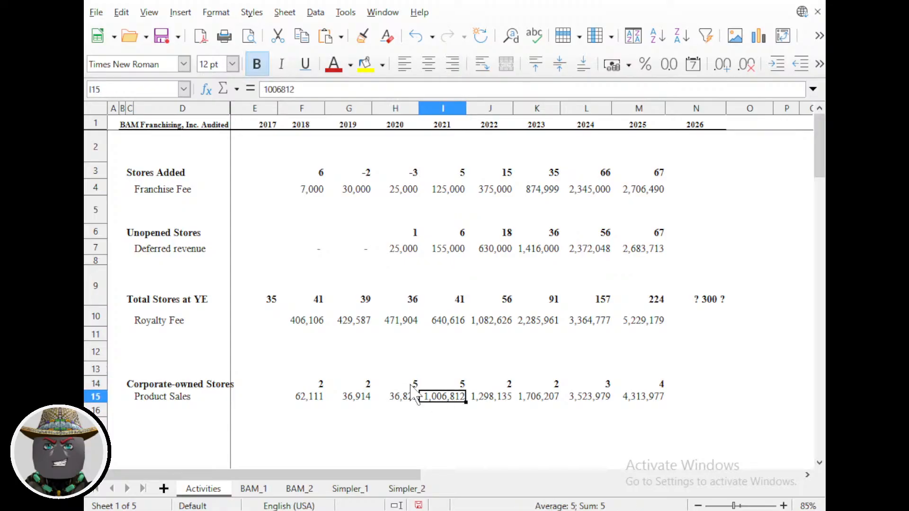
pyautogui.moveTo(413, 385); pyautogui.dragTo(425, 402)
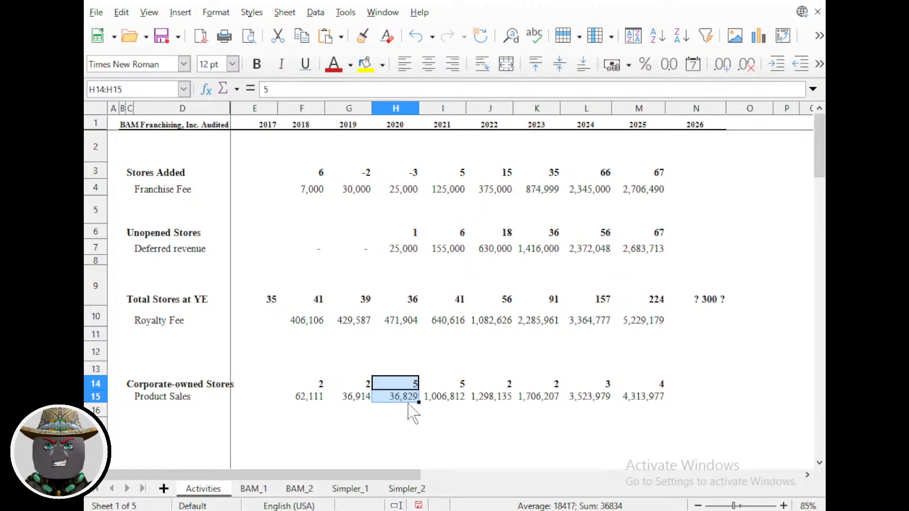
# Examine how Product Sales relate to the corporate-owned store counts between 2019 and 2022.
pyautogui.click(354, 386)
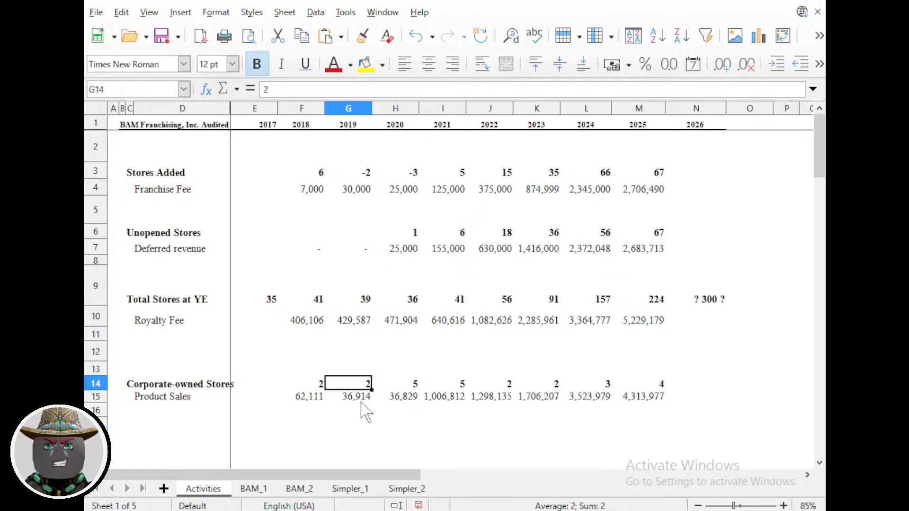
pyautogui.click(364, 399)
pyautogui.click(403, 400)
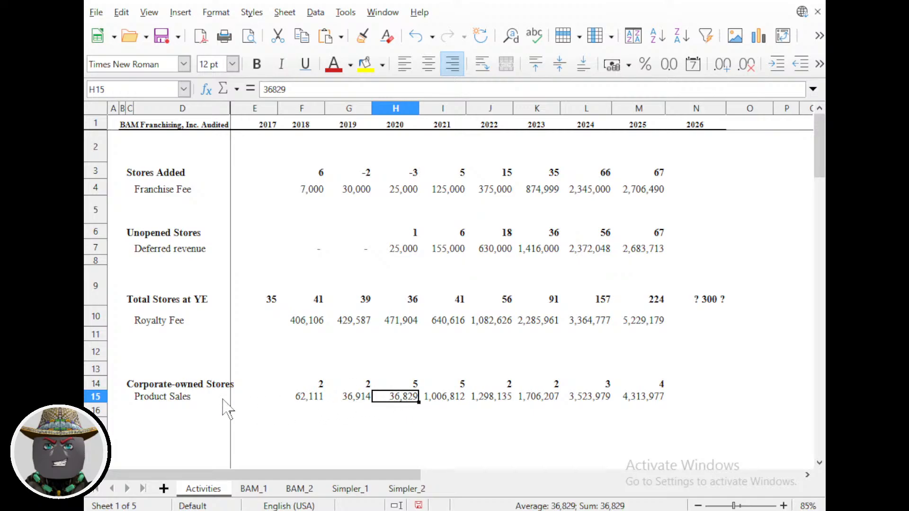
pyautogui.click(201, 397)
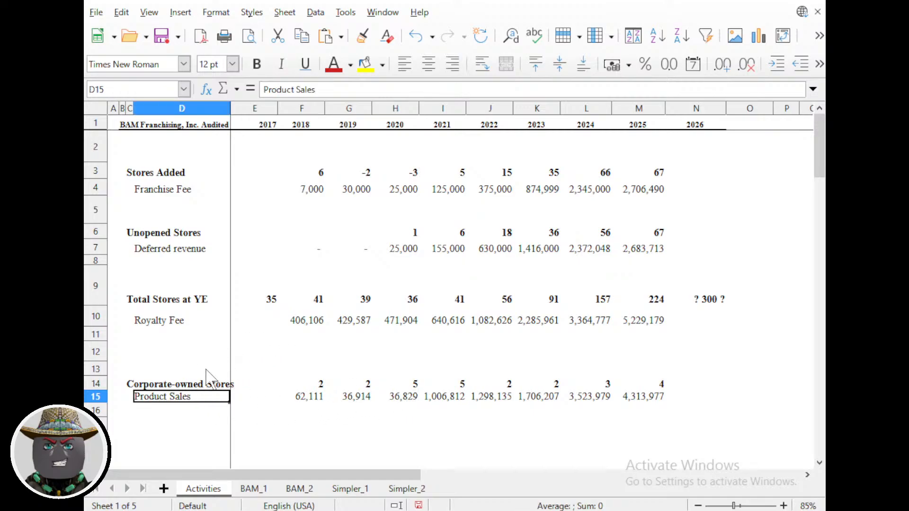
pyautogui.click(399, 400)
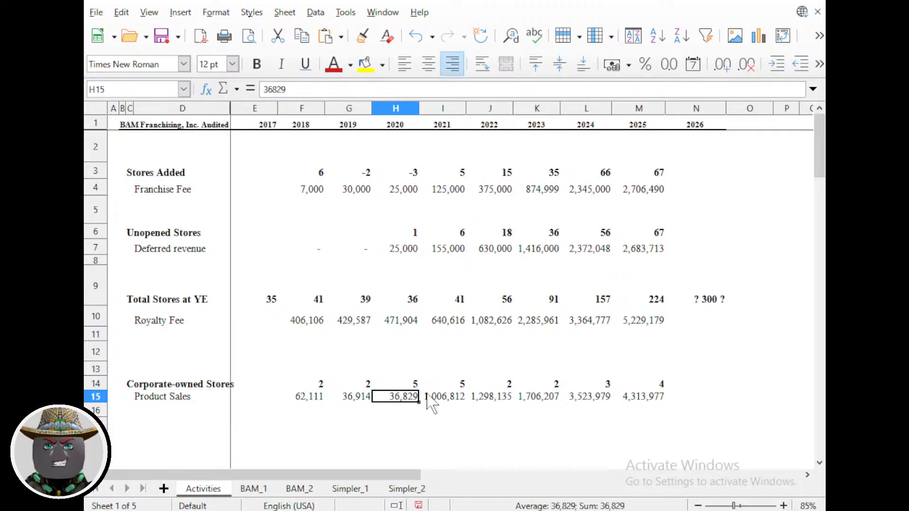
pyautogui.click(497, 400)
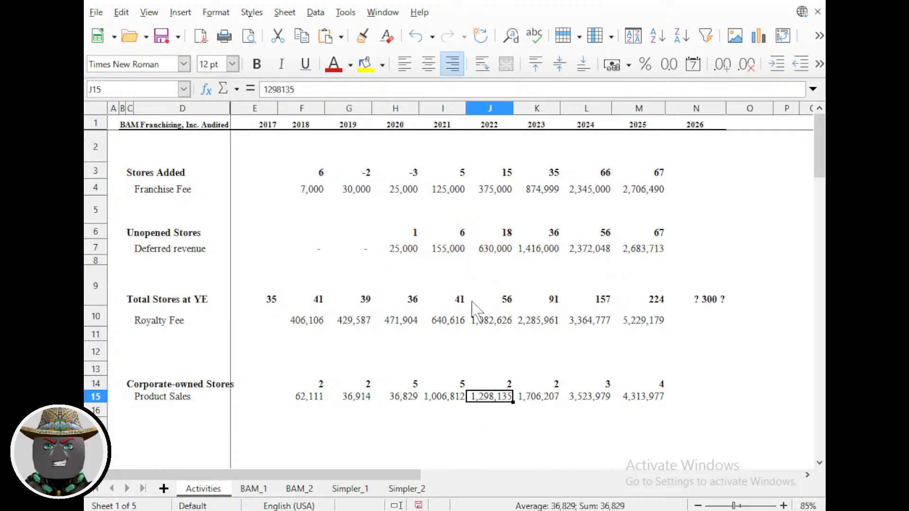
pyautogui.click(450, 398)
pyautogui.click(452, 386)
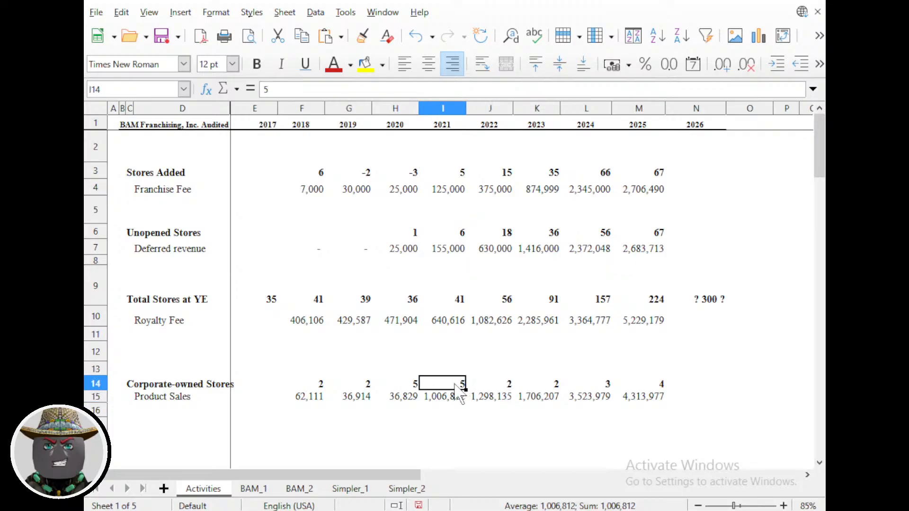
pyautogui.click(414, 385)
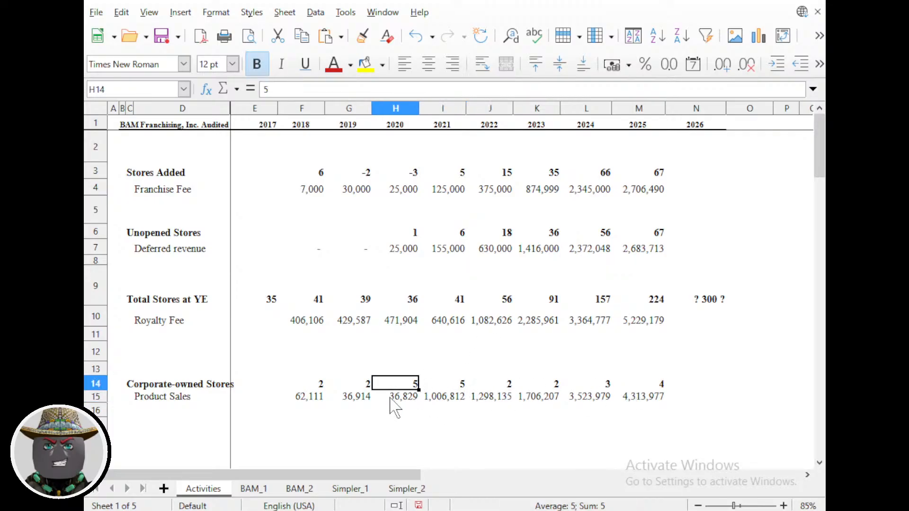
pyautogui.scroll(-2, 201, 411)
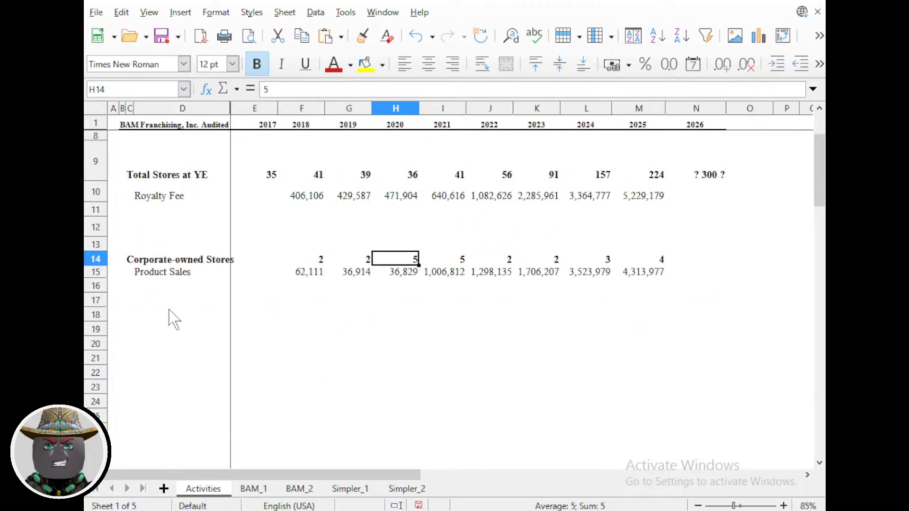
pyautogui.click(143, 317)
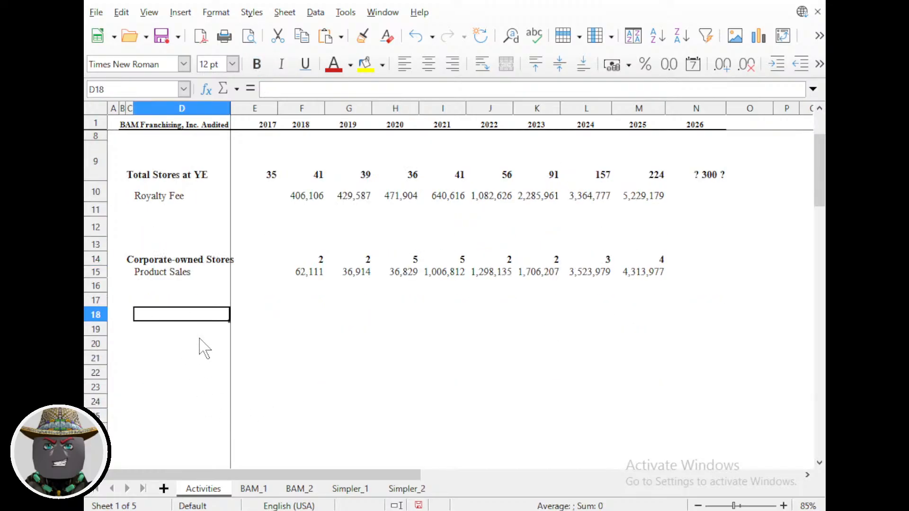
pyautogui.scroll(2, 274, 352)
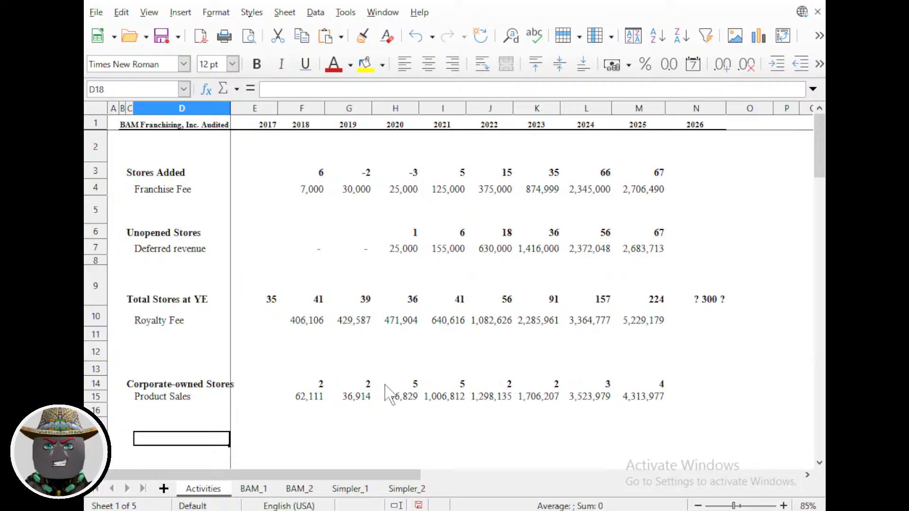
# Compare the 2018 corporate-owned store count with the total stores at year end for 2018 and 2024.
pyautogui.click(323, 384)
pyautogui.click(322, 300)
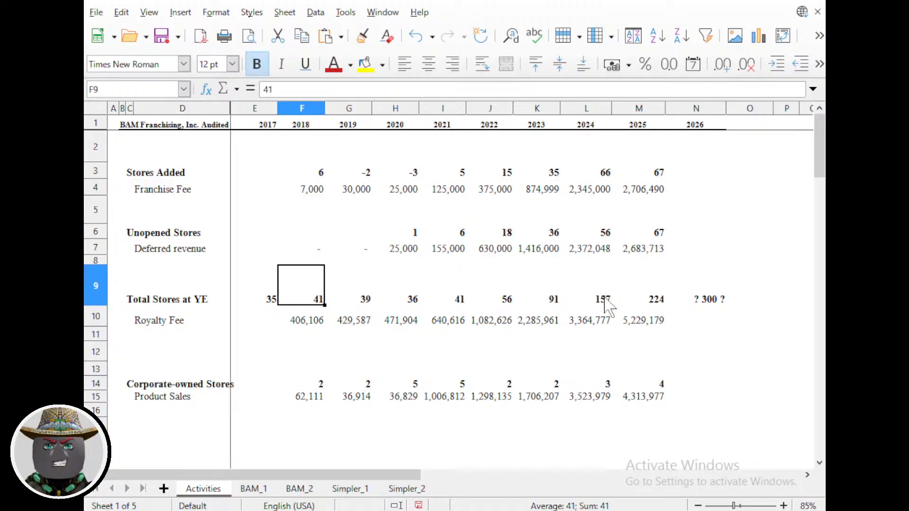
pyautogui.click(605, 298)
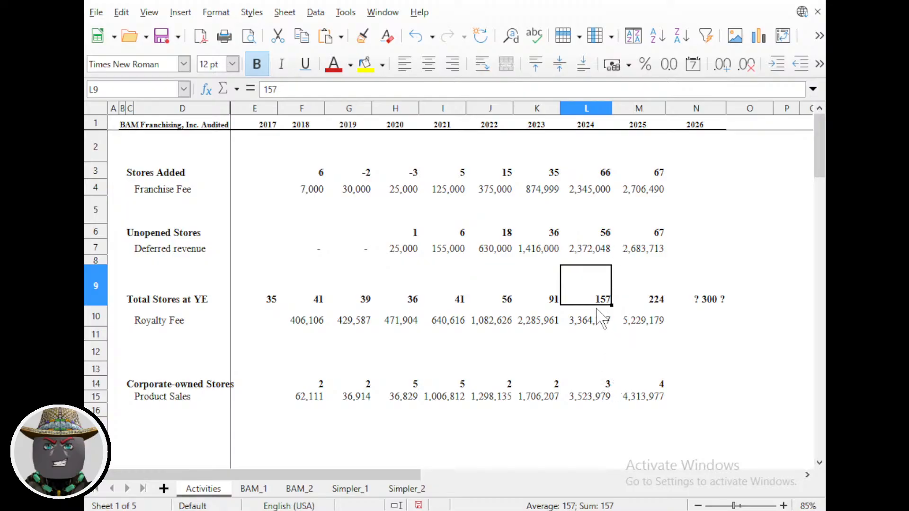
pyautogui.scroll(-1, 599, 322)
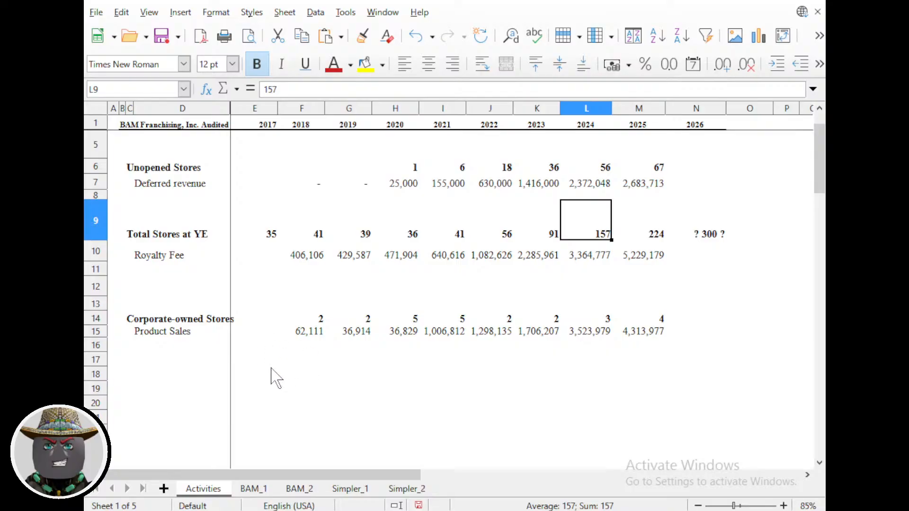
# Examine the Salaries expense from 2020 to 2023 and the Professional fees for 2020 and 2025.
pyautogui.scroll(1, 320, 379)
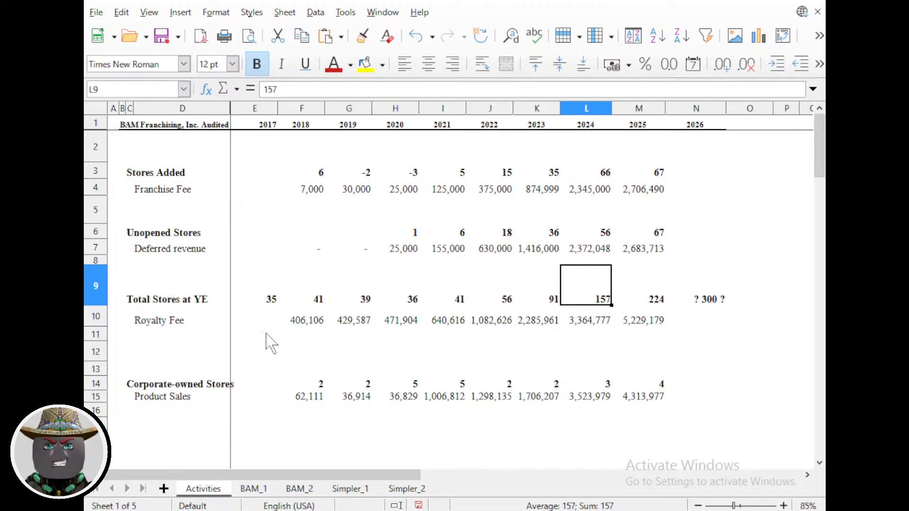
pyautogui.scroll(-2, 253, 340)
pyautogui.scroll(-4, 417, 339)
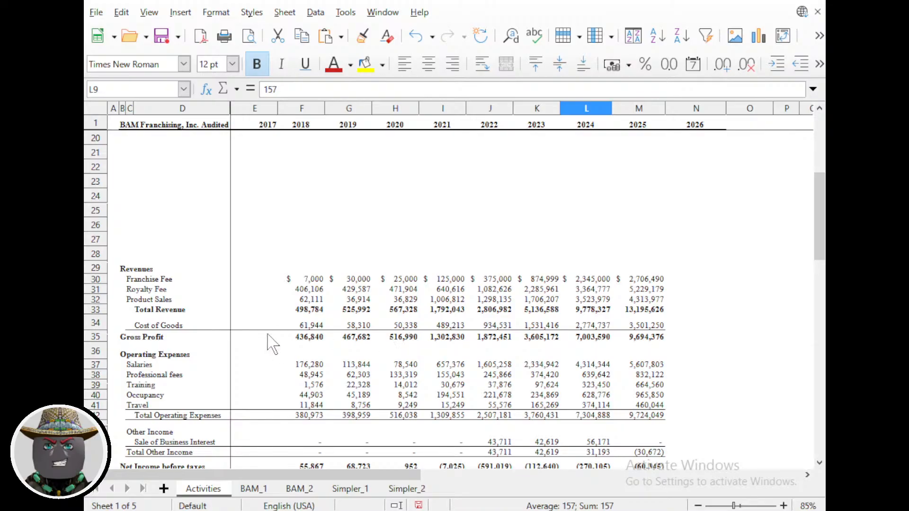
pyautogui.scroll(-1, 153, 362)
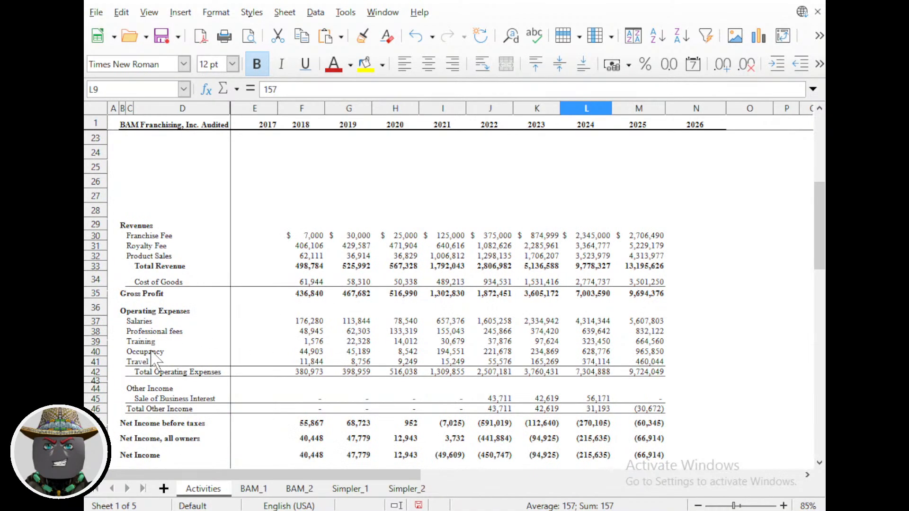
pyautogui.scroll(-2, 149, 327)
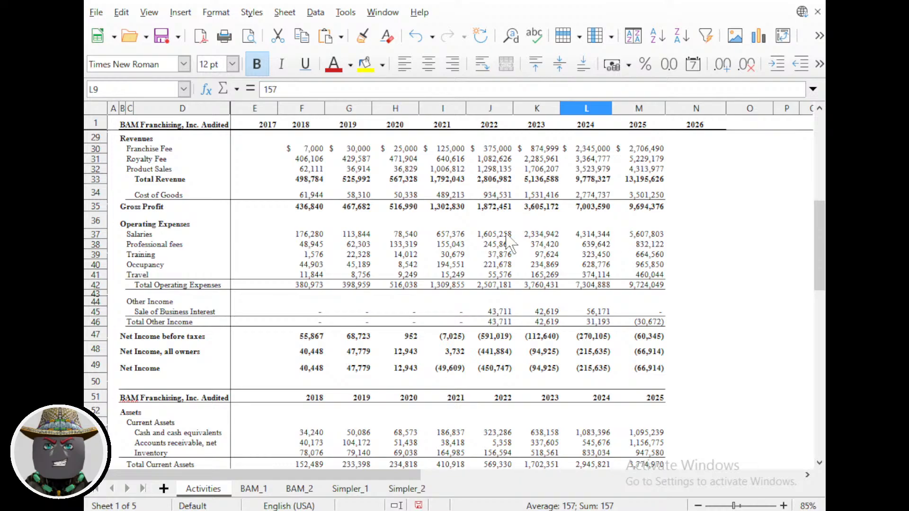
pyautogui.click(396, 234)
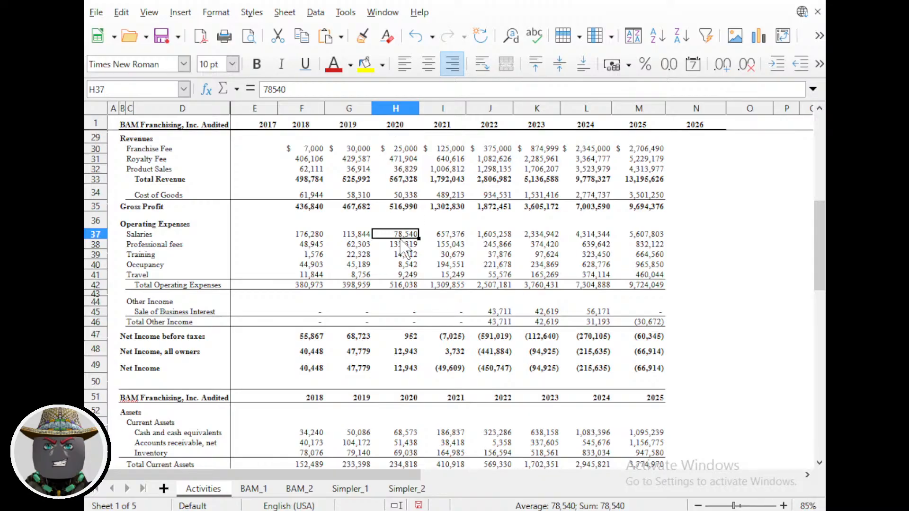
pyautogui.click(451, 237)
pyautogui.click(492, 239)
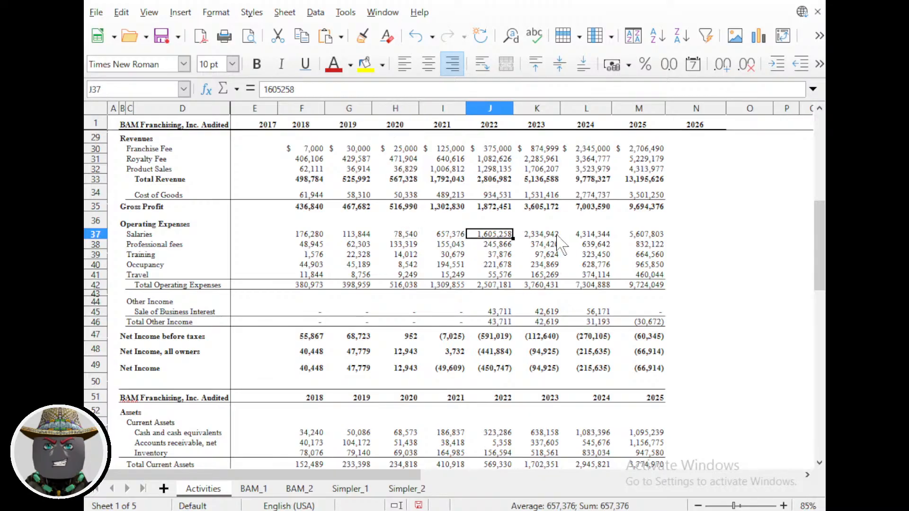
pyautogui.click(554, 237)
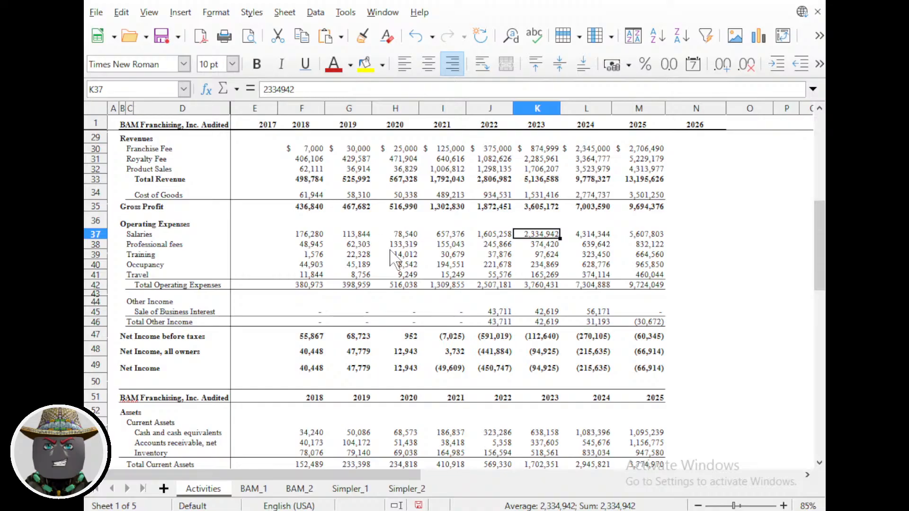
pyautogui.click(404, 247)
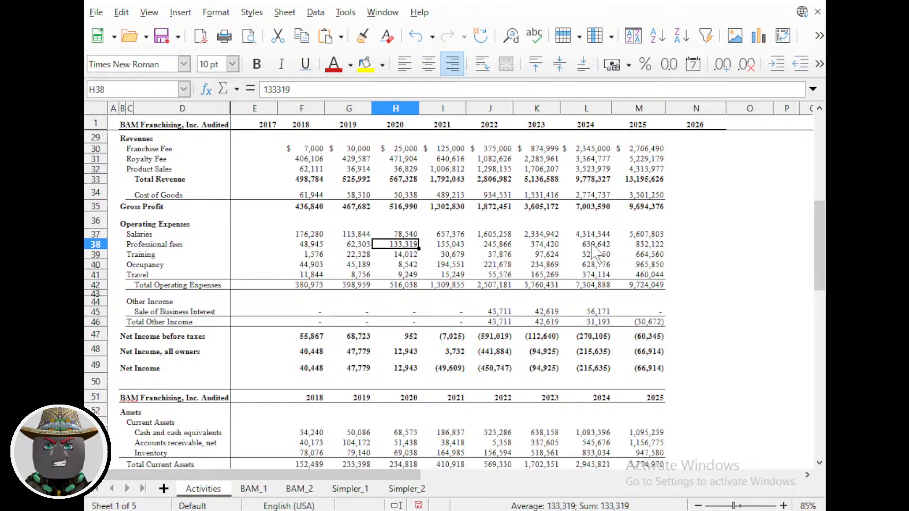
pyautogui.click(652, 245)
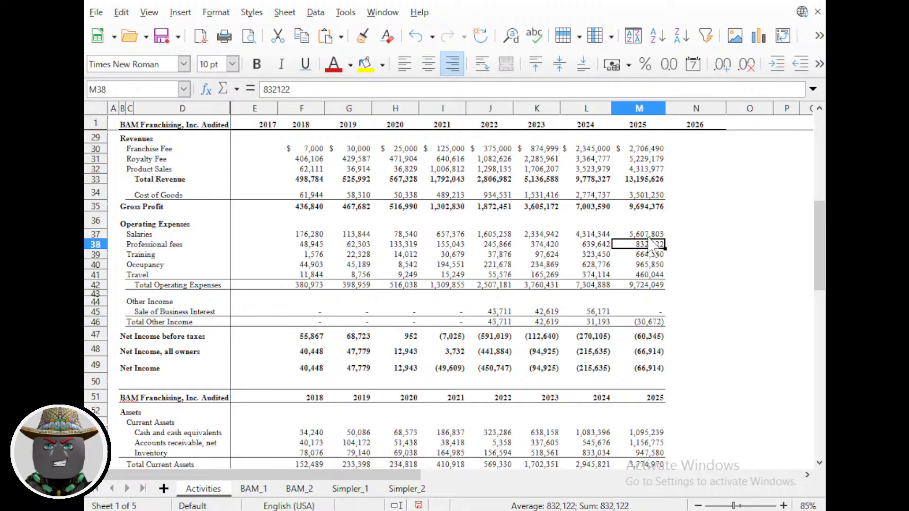
# Copy the Training expense row, including its label and yearly figures through 2025 (C39:M39).
pyautogui.scroll(1, 528, 279)
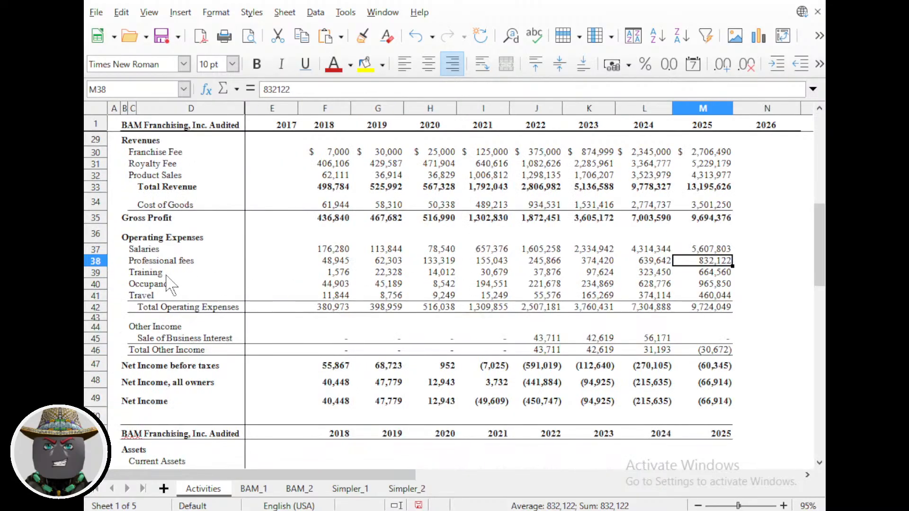
pyautogui.click(148, 274)
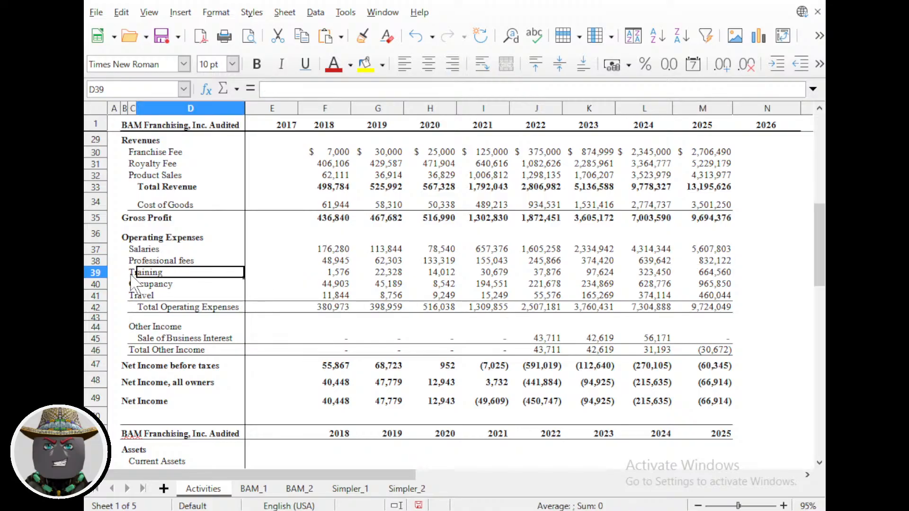
pyautogui.click(132, 275)
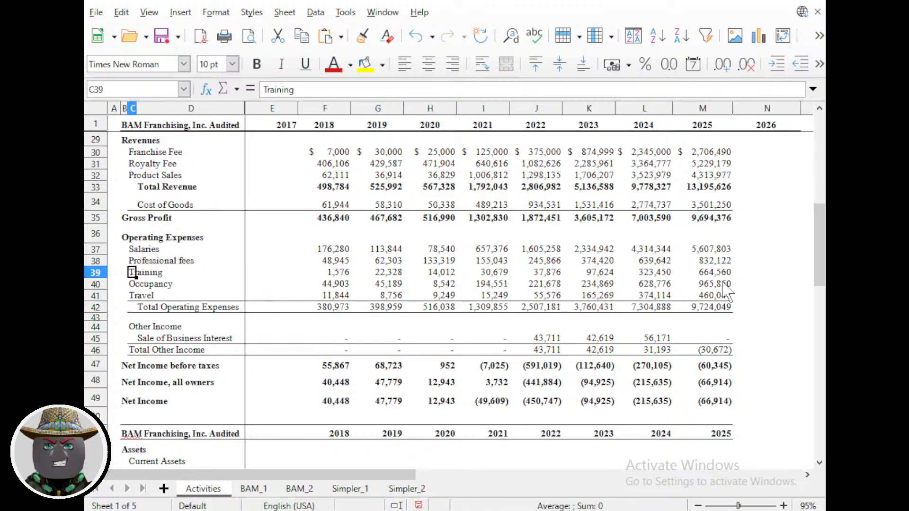
pyautogui.keyDown('shift'); pyautogui.click(726, 276); pyautogui.keyUp('shift')
pyautogui.hotkey('ctrl', 'c')
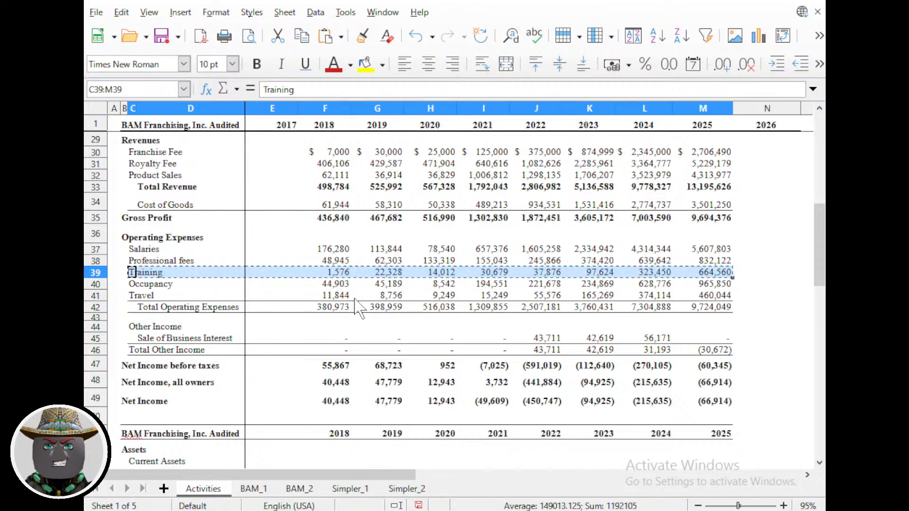
# Insert a blank row directly below Franchise Fee in the Stores Added section.
pyautogui.scroll(9, 360, 308)
pyautogui.scroll(-4, 284, 337)
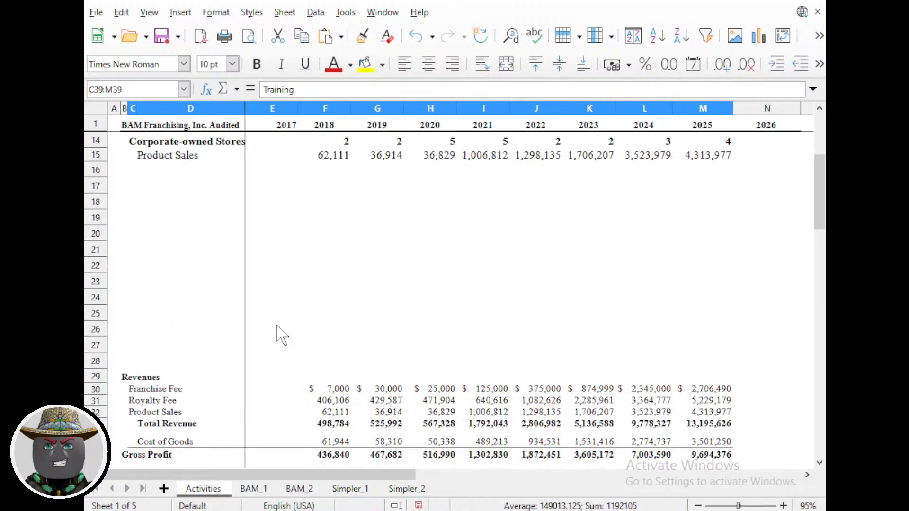
pyautogui.scroll(3, 280, 335)
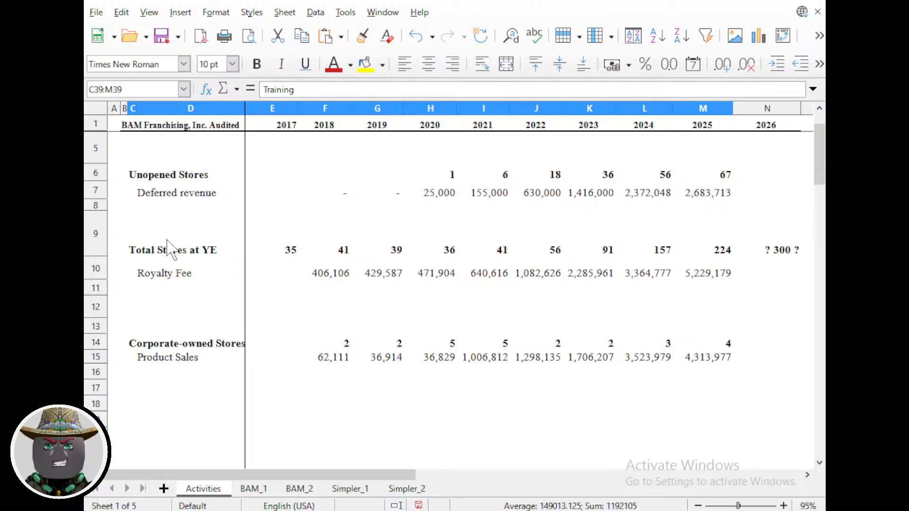
pyautogui.click(140, 205)
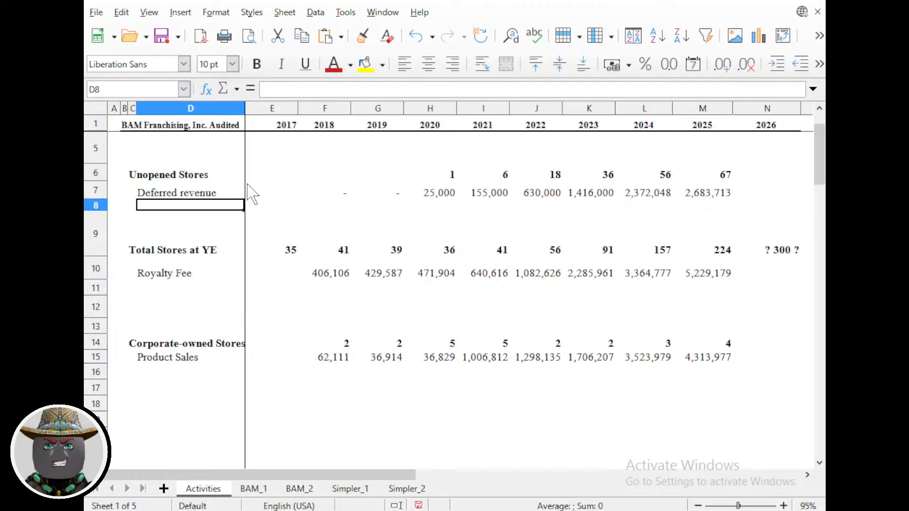
pyautogui.scroll(1, 204, 249)
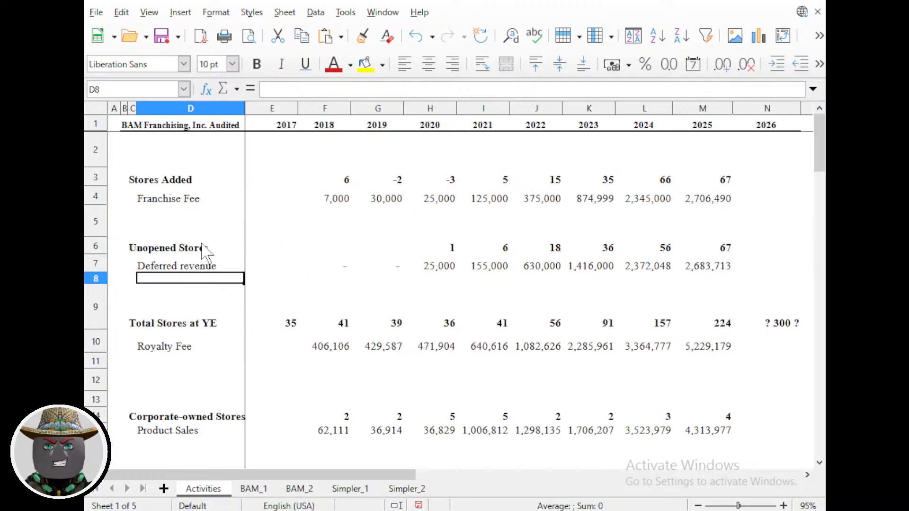
pyautogui.click(158, 222)
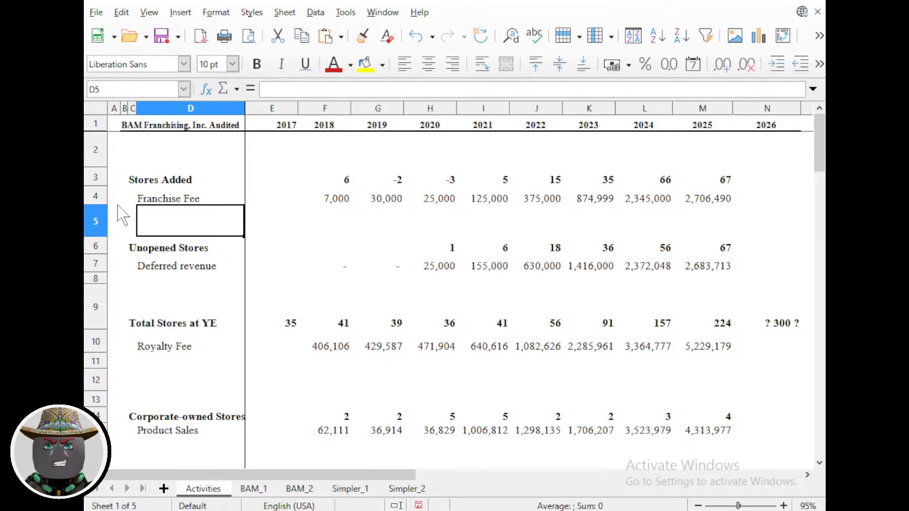
pyautogui.hotkey('ctrl', '+')
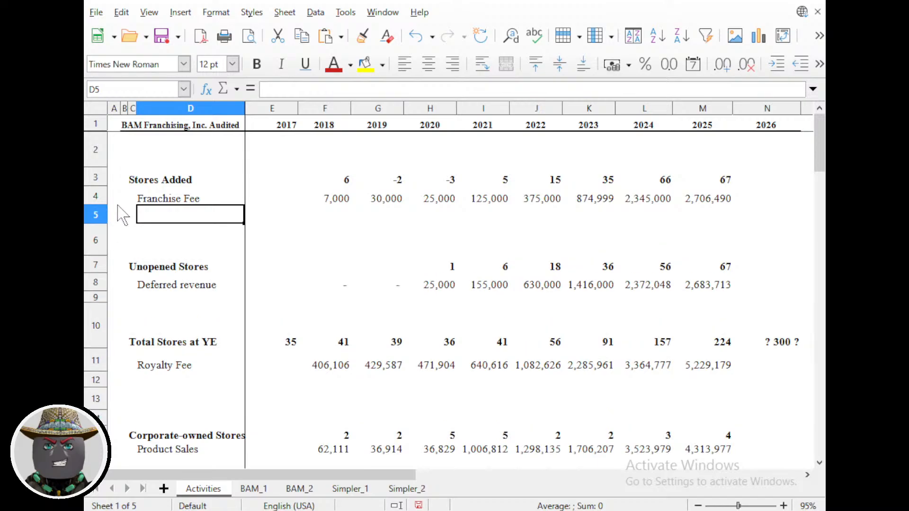
# Paste the copied Training row into row 5 and move its label from C5 to D5.
pyautogui.press('Left')
pyautogui.hotkey('ctrl', 'v')
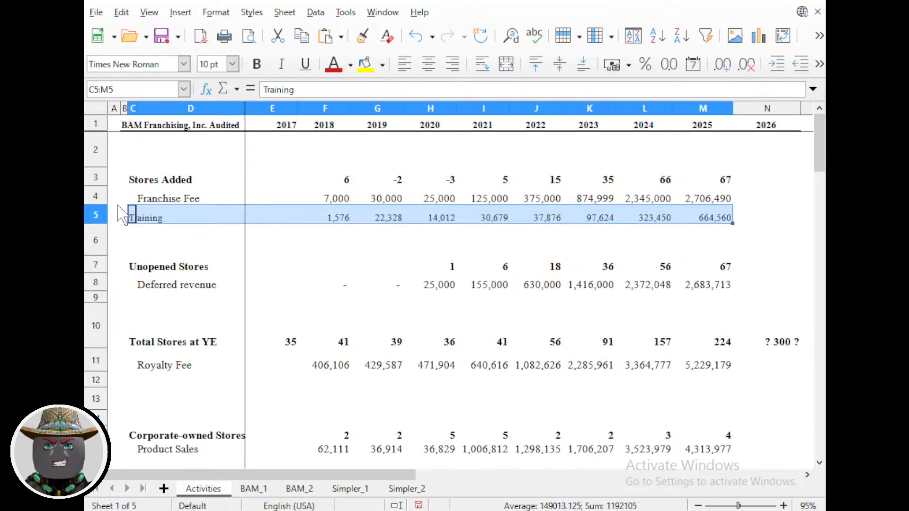
pyautogui.press('Right')
pyautogui.press('Left')
pyautogui.hotkey('ctrl', 'x')
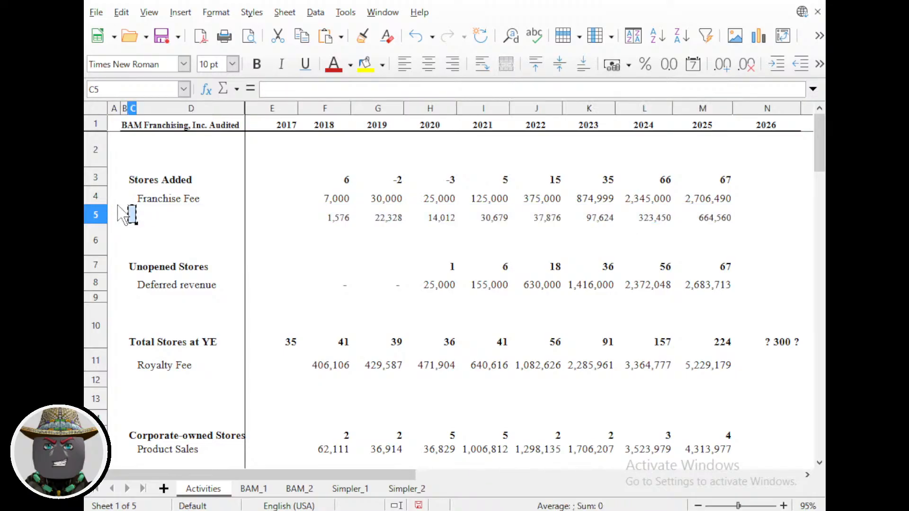
pyautogui.press('Right')
pyautogui.hotkey('ctrl', 'v')
# Set the font size of the range D1:M5 to 12 pt.
pyautogui.hotkey('ctrl', 'shift', 'Up')
pyautogui.hotkey('ctrl', 'shift', 'Up')
pyautogui.hotkey('ctrl', 'shift', 'Right')
pyautogui.hotkey('ctrl', 'shift', 'Right')
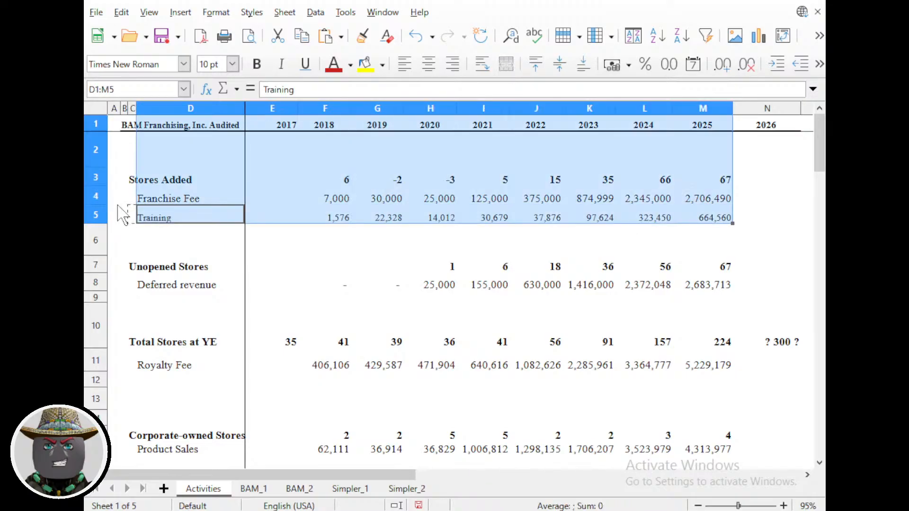
pyautogui.click(232, 63)
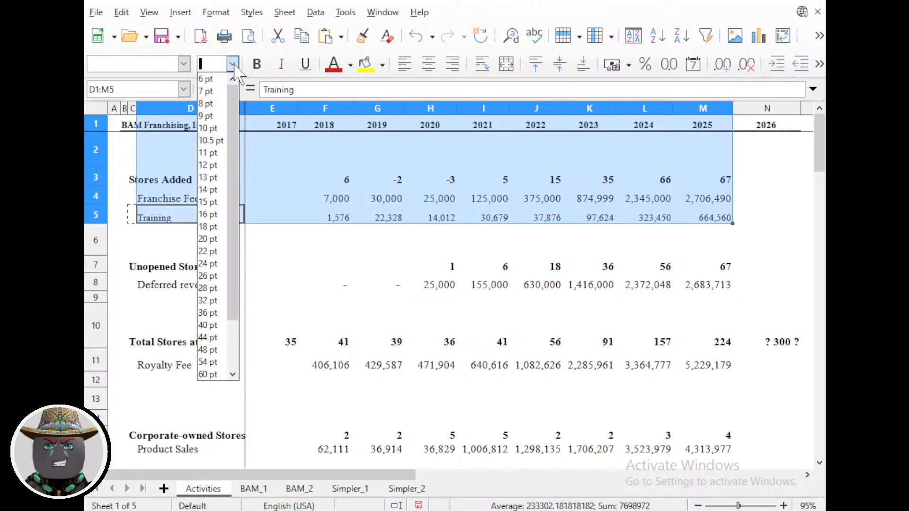
pyautogui.click(212, 170)
pyautogui.click(183, 264)
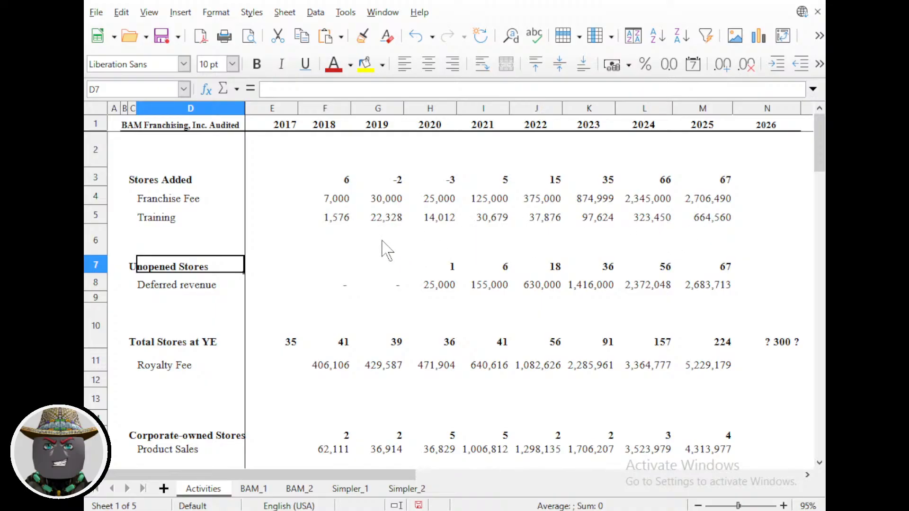
# Make the Training amounts in row 5 negative for 2018 and 2019: -1576 and -22328.
pyautogui.moveTo(332, 219); pyautogui.dragTo(694, 224)
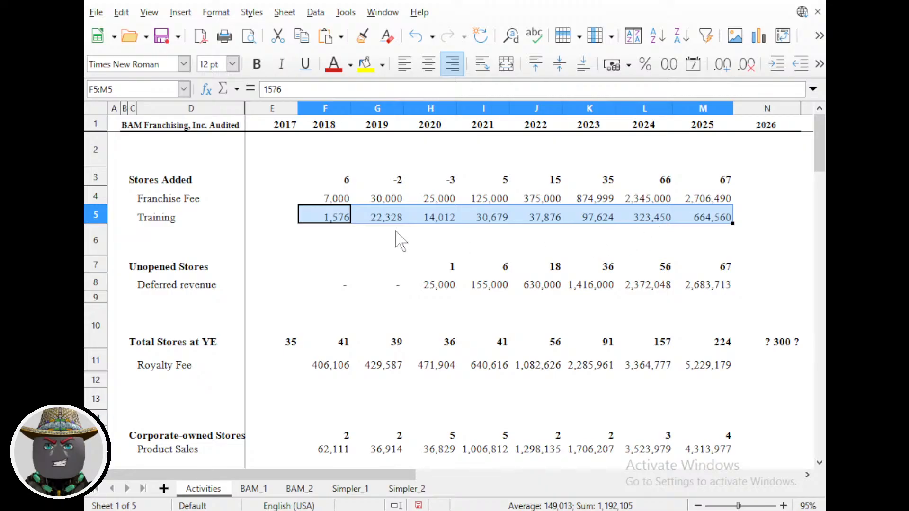
pyautogui.click(328, 218)
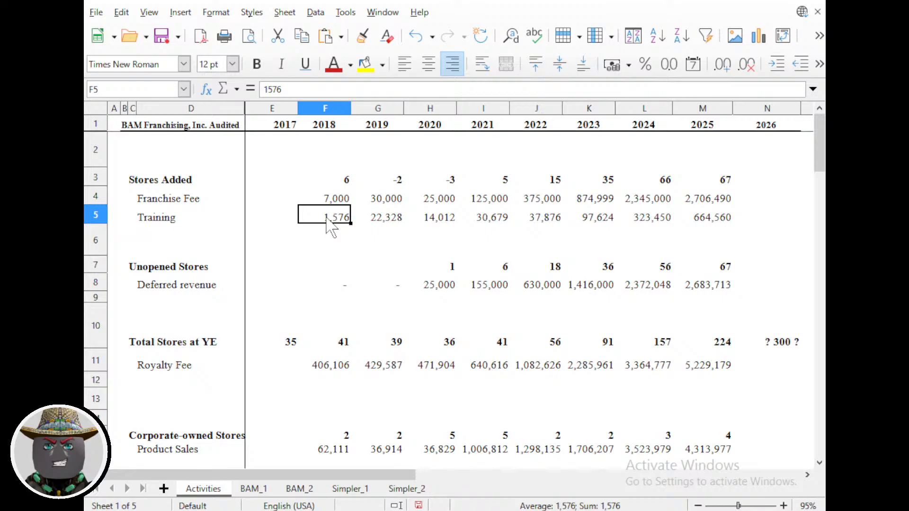
pyautogui.press('F2')
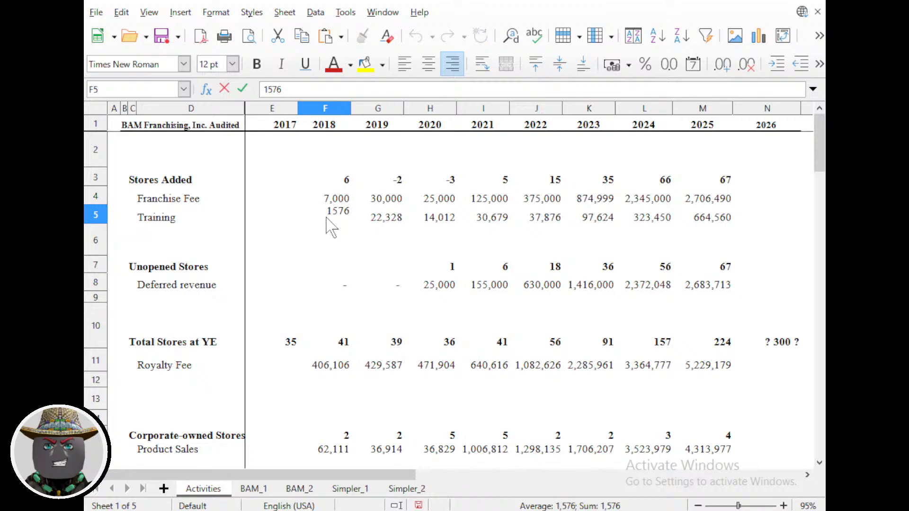
pyautogui.press('Tab')
pyautogui.press('F2')
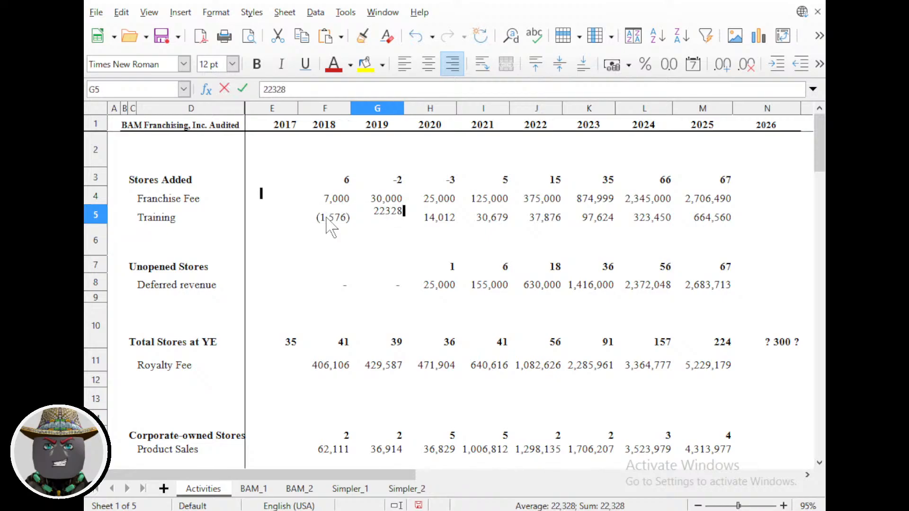
pyautogui.write('-')
pyautogui.press('Tab')
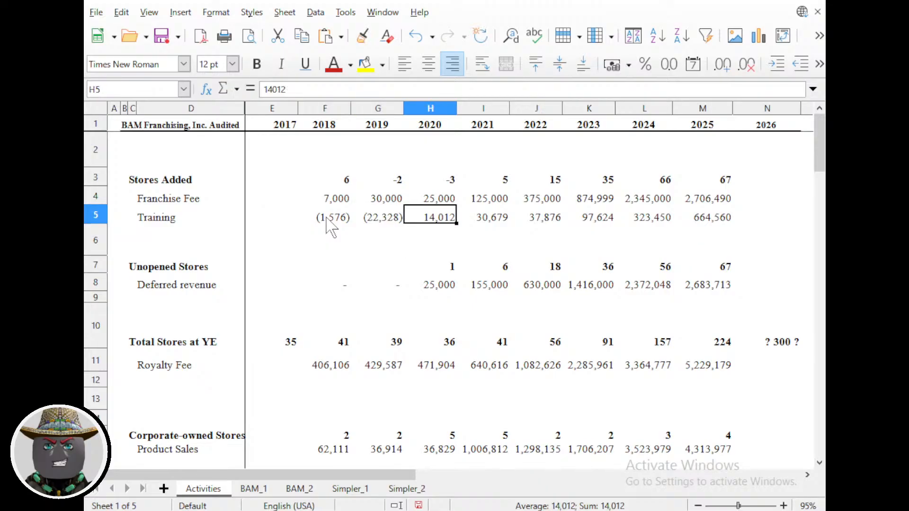
# Make the Training amounts in row 5 negative for 2020 through 2022: -14012, -30679 and -37876.
pyautogui.press('F2')
pyautogui.write('-')
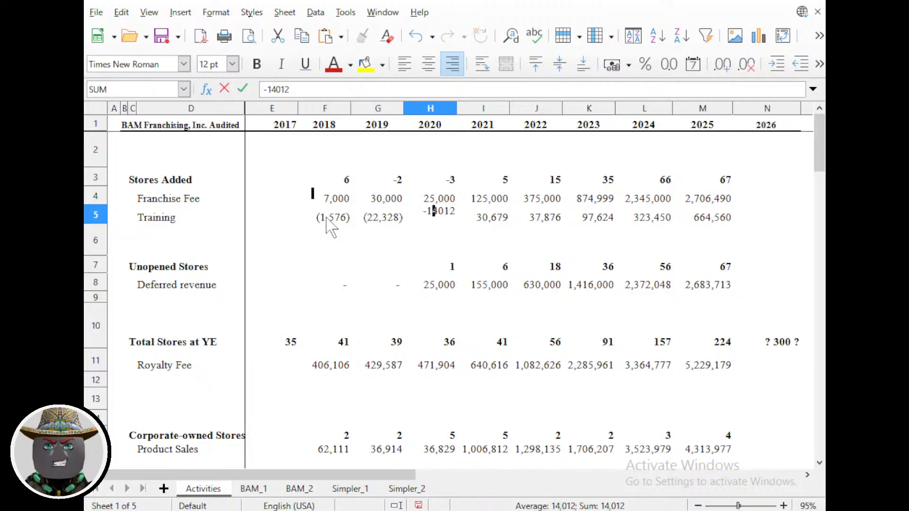
pyautogui.press('Tab')
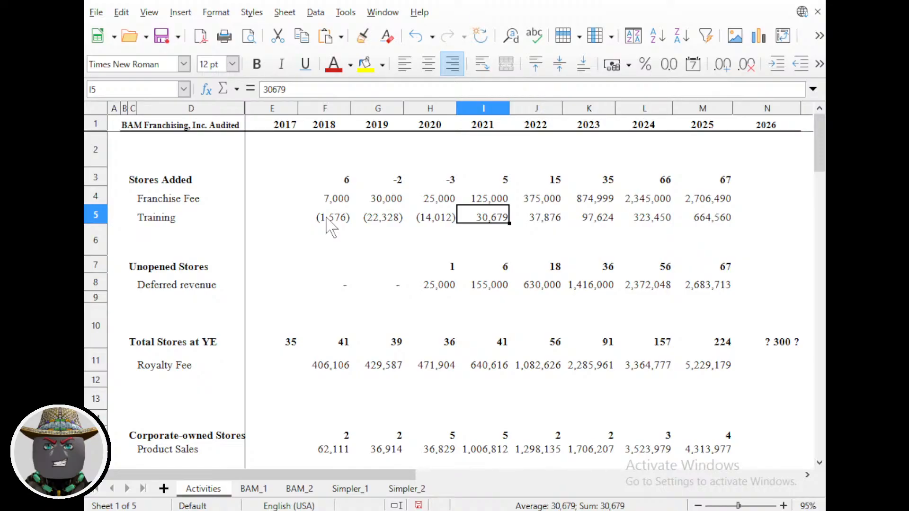
pyautogui.press('F2')
pyautogui.write('-')
pyautogui.press('Tab')
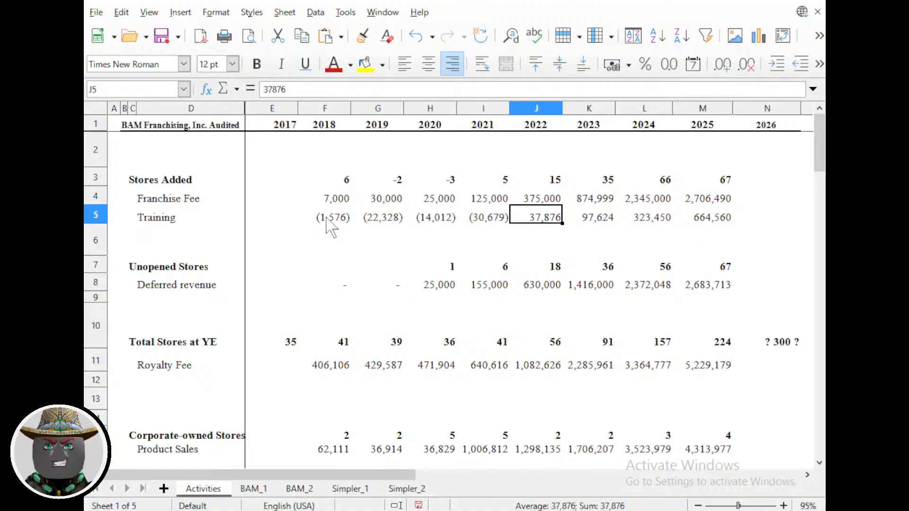
pyautogui.press('F2')
pyautogui.press('Home')
pyautogui.write('-')
pyautogui.press('Tab')
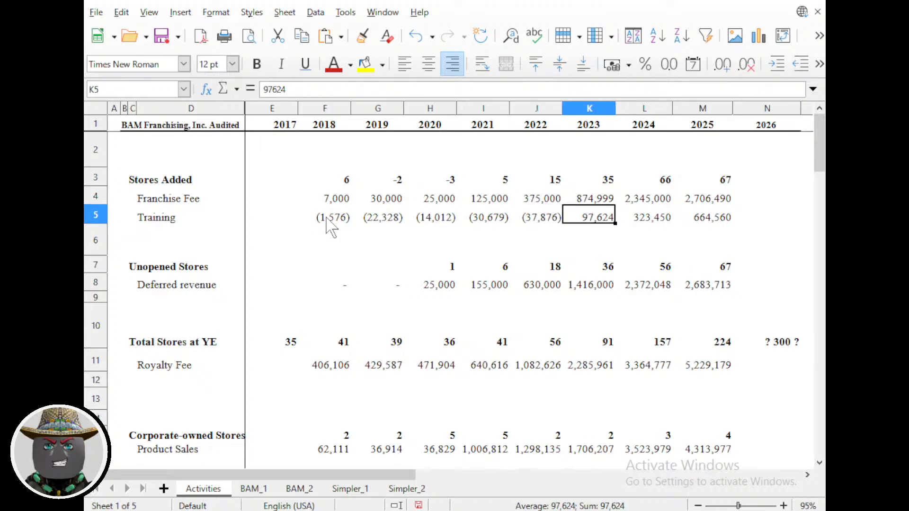
# Make the Training amounts in row 5 negative for 2023 through 2025: -97624, -323450 and -664560.
pyautogui.press('F2')
pyautogui.press('Home')
pyautogui.write('-')
pyautogui.press('Return')
pyautogui.press('Up')
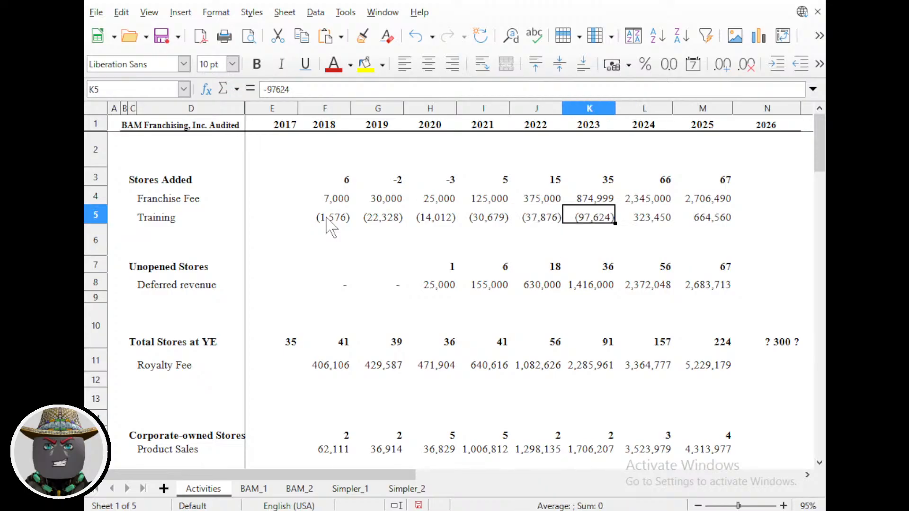
pyautogui.press('Tab')
pyautogui.press('F2')
pyautogui.press('Home')
pyautogui.write('-')
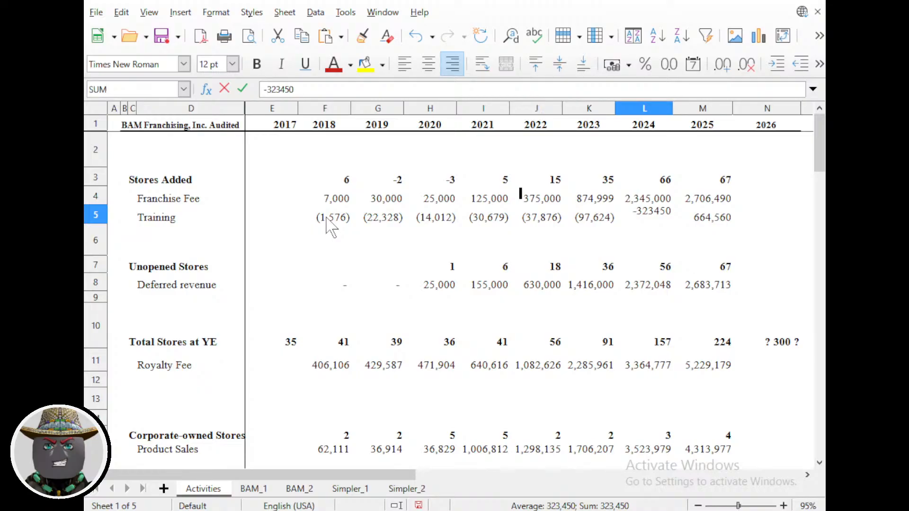
pyautogui.press('Tab')
pyautogui.press('F2')
pyautogui.press('Home')
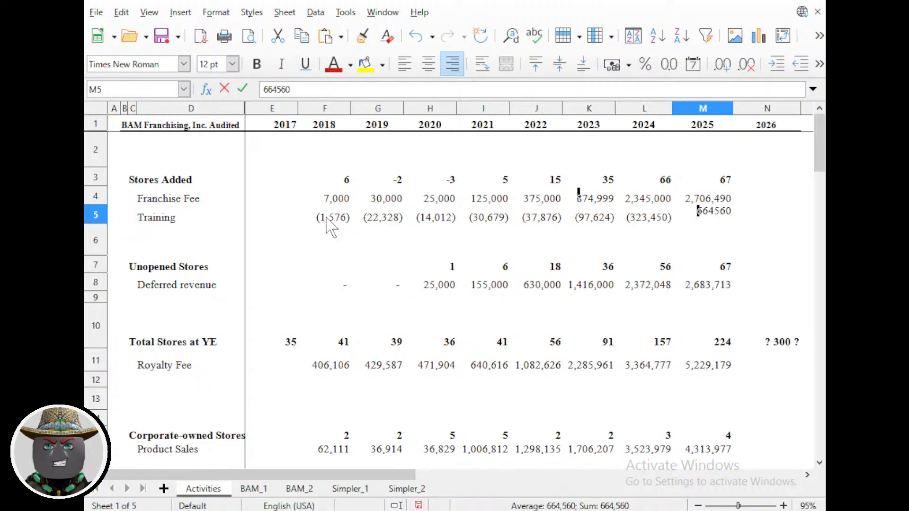
pyautogui.write('-')
pyautogui.press('Return')
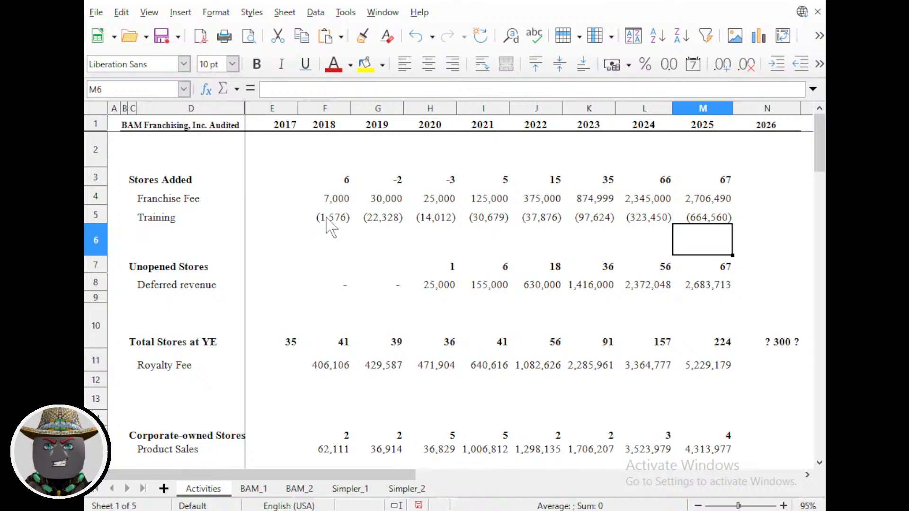
# Copy the Occupancy row C41:M41 from Operating Expenses and paste it beneath Product Sales, starting at C17.
pyautogui.scroll(-7, 352, 211)
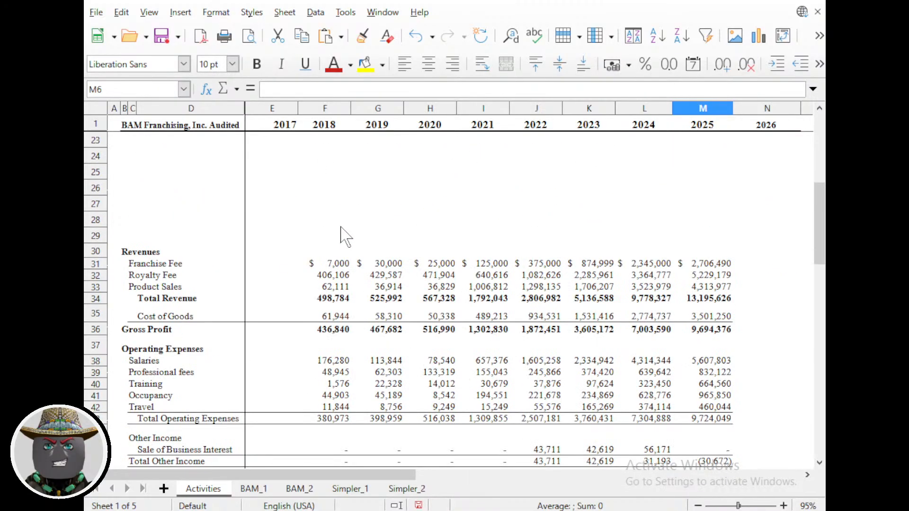
pyautogui.scroll(-1, 309, 250)
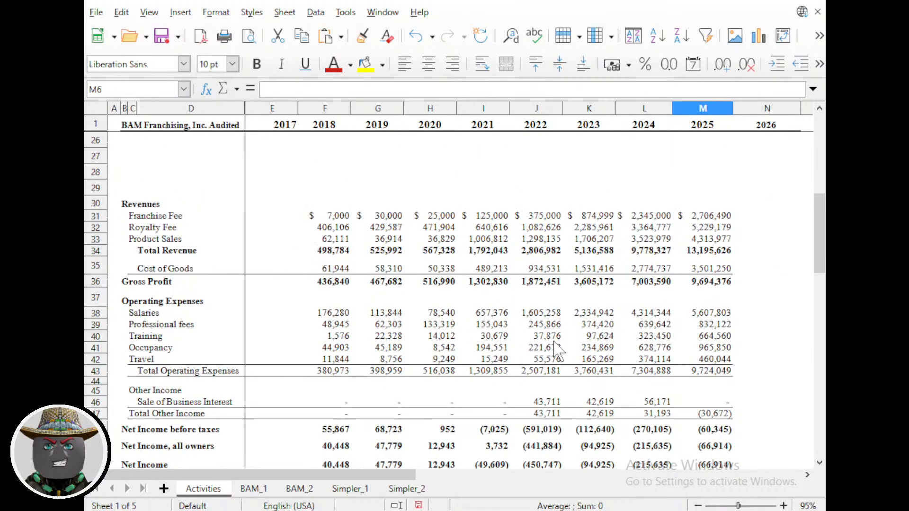
pyautogui.hotkey('ctrl', 's')
pyautogui.moveTo(134, 349); pyautogui.dragTo(445, 359)
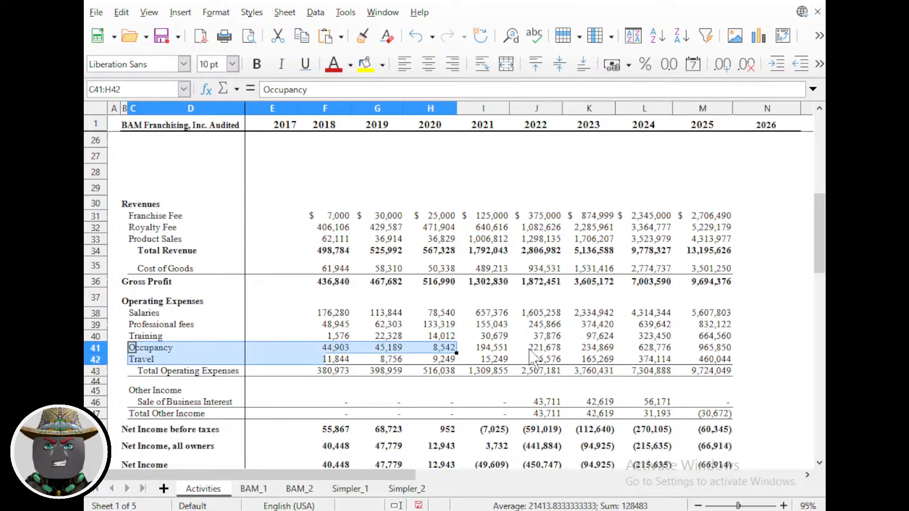
pyautogui.moveTo(533, 359); pyautogui.dragTo(713, 353)
pyautogui.hotkey('ctrl', 'c')
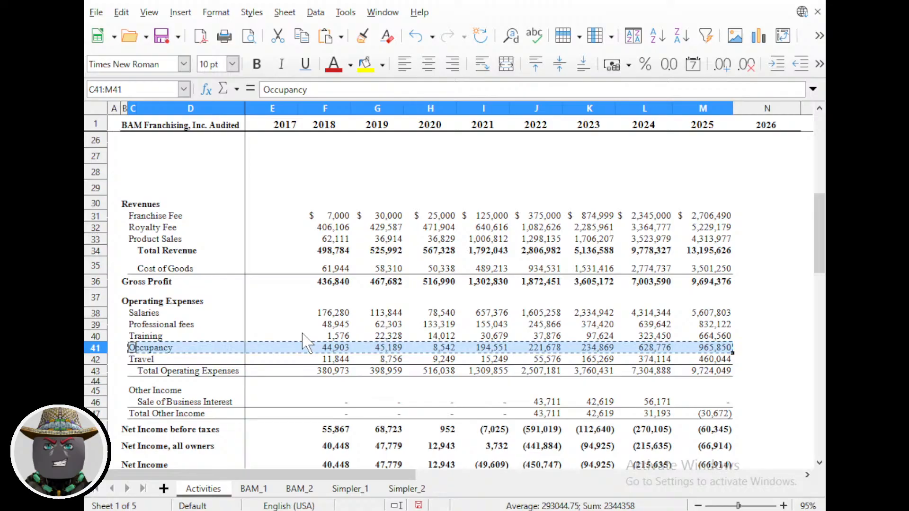
pyautogui.scroll(6, 243, 361)
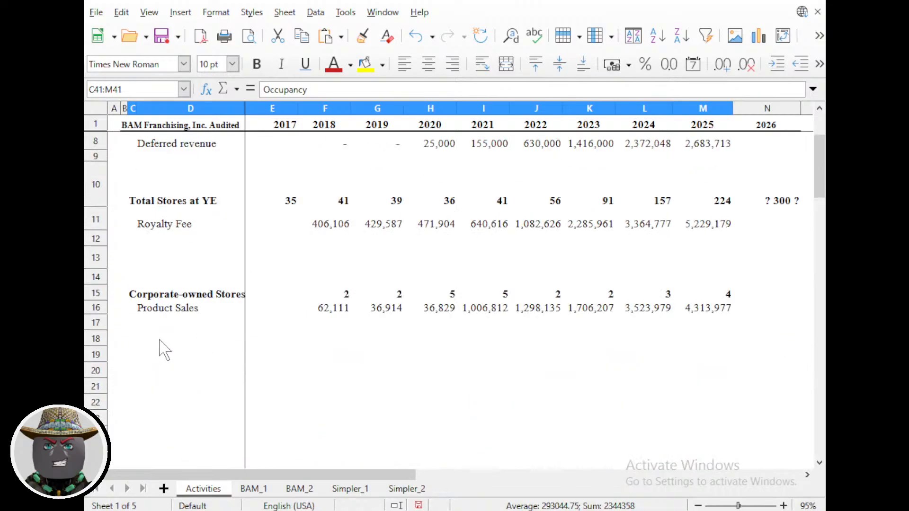
pyautogui.click(144, 324)
pyautogui.click(133, 324)
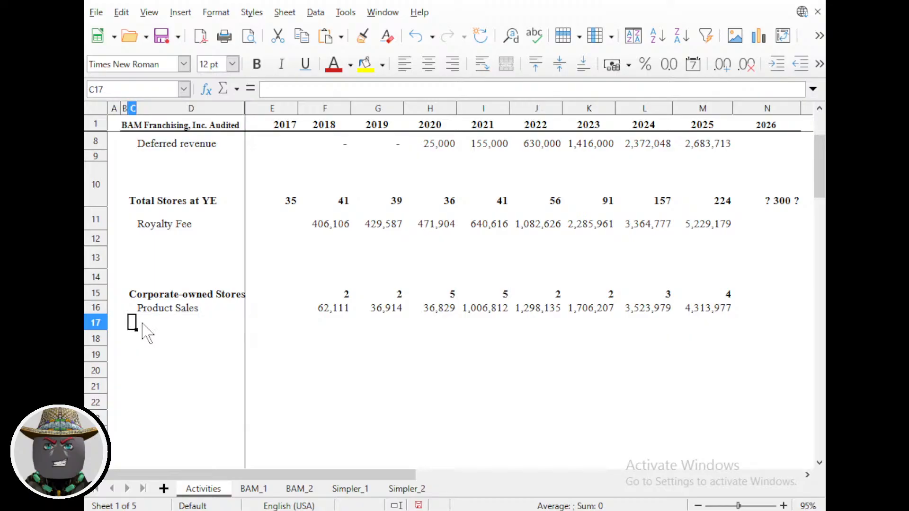
pyautogui.hotkey('ctrl', 'v')
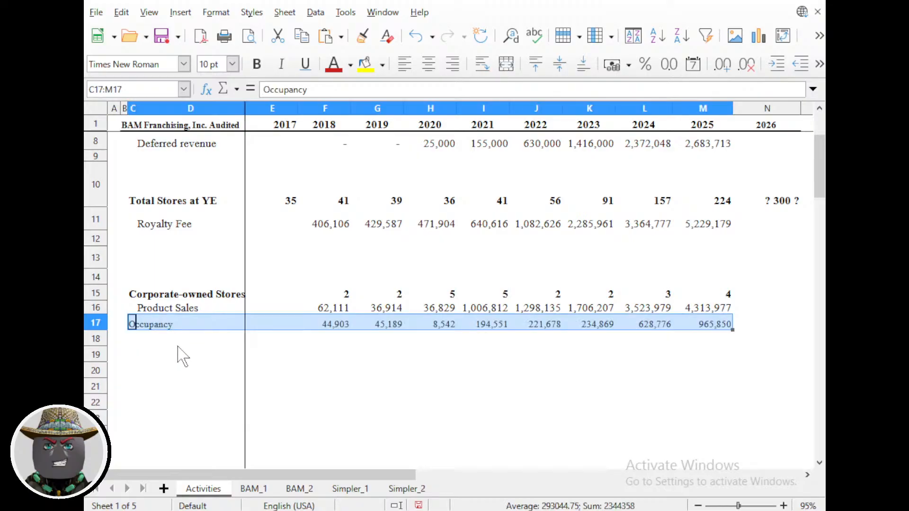
pyautogui.press('Escape')
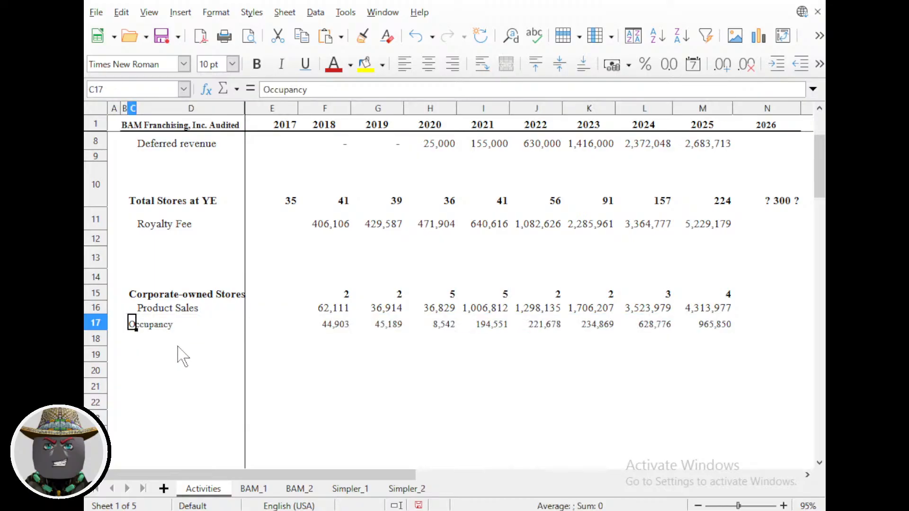
# Move the Occupancy label in row 17 from C17 to D17.
pyautogui.hotkey('ctrl', 'x')
pyautogui.press('Right')
pyautogui.hotkey('ctrl', 'v')
# Set the font size of the Occupancy row D17:M17 to 12 pt.
pyautogui.hotkey('shift', 'Right')
pyautogui.hotkey('shift', 'Left')
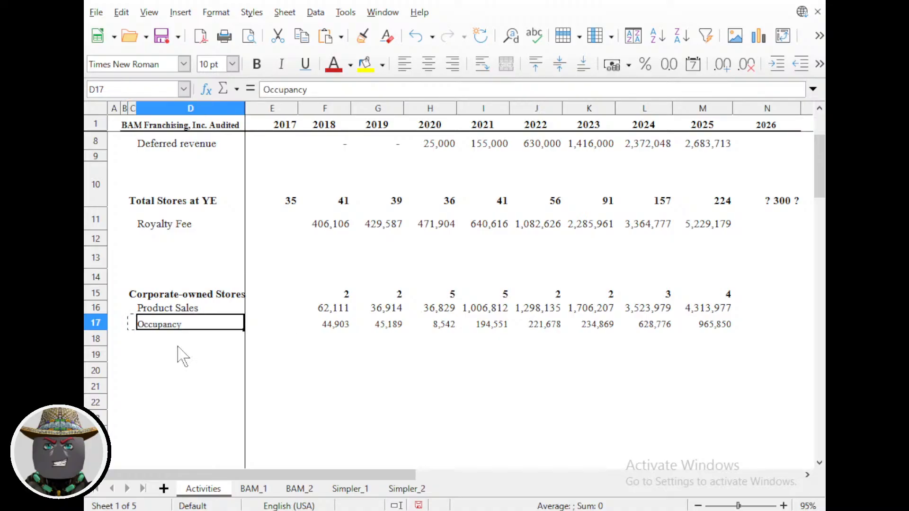
pyautogui.hotkey('ctrl', 'shift', 'Right')
pyautogui.hotkey('ctrl', 'shift', 'Right')
pyautogui.hotkey('ctrl', 'shift', 'Right')
pyautogui.hotkey('ctrl', 'shift', 'Left')
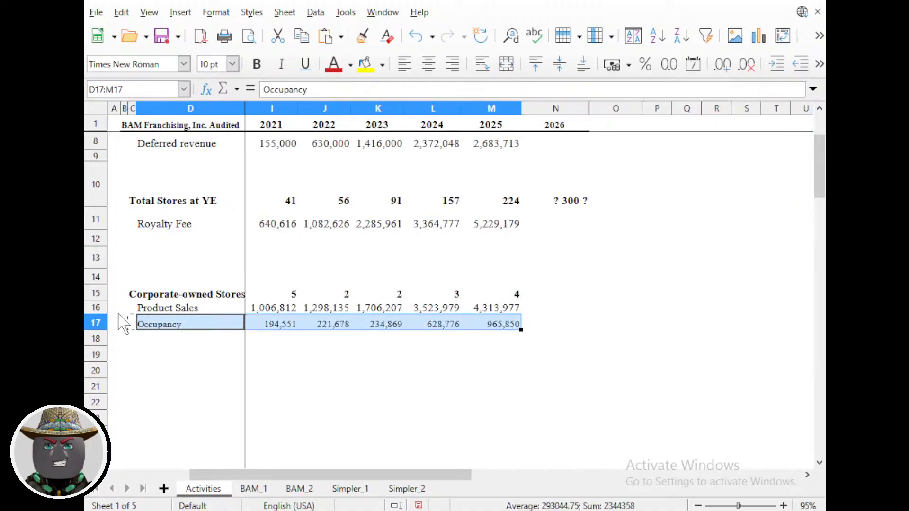
pyautogui.click(232, 64)
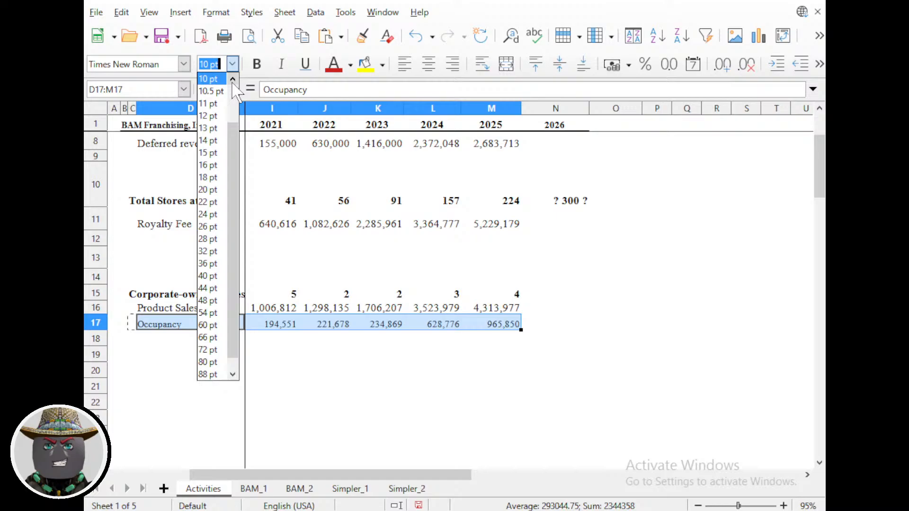
pyautogui.click(213, 124)
pyautogui.click(367, 378)
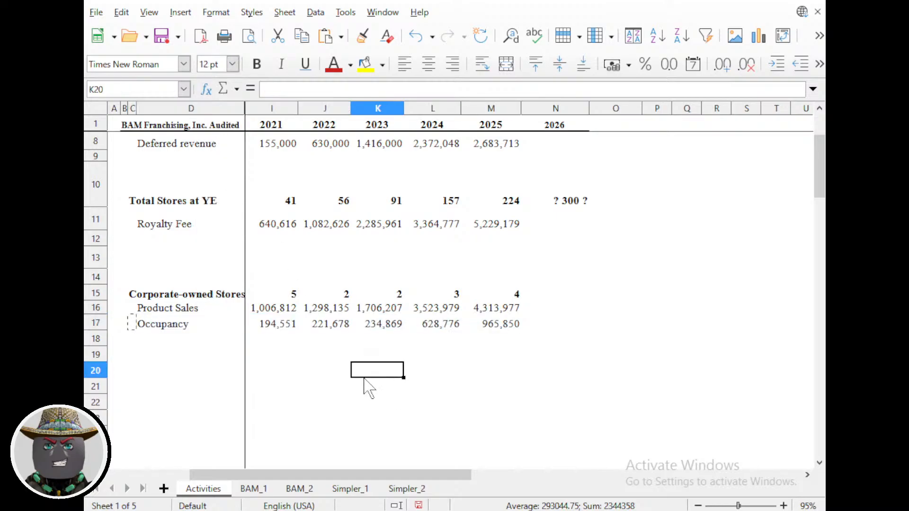
# Examine the 2020 Occupancy and Product Sales figures under Corporate-owned Stores against the income statement.
pyautogui.click(180, 374)
pyautogui.scroll(-3, 182, 375)
pyautogui.scroll(4, 185, 377)
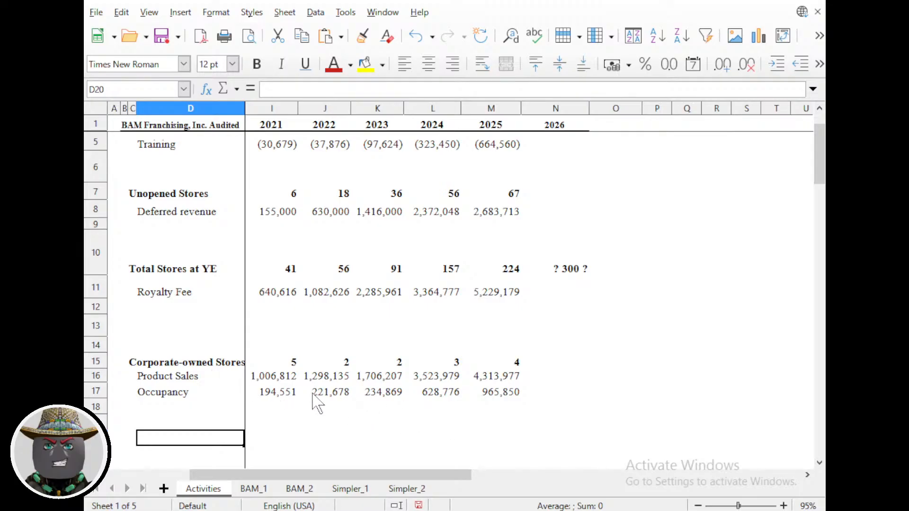
pyautogui.hscroll(-4, 316, 402)
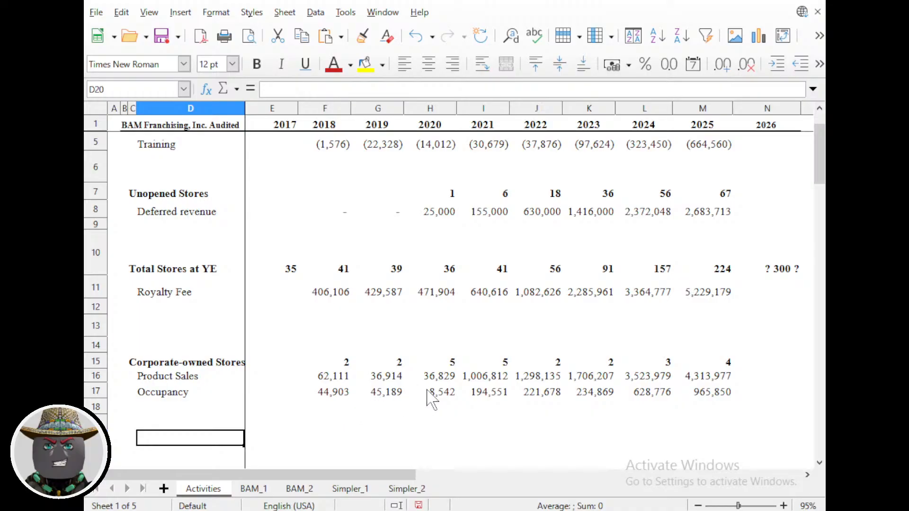
pyautogui.click(449, 395)
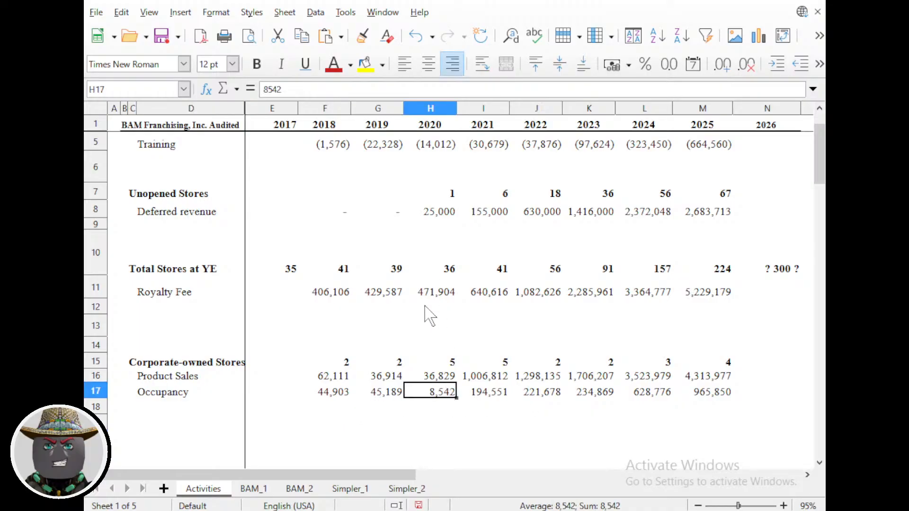
pyautogui.click(448, 378)
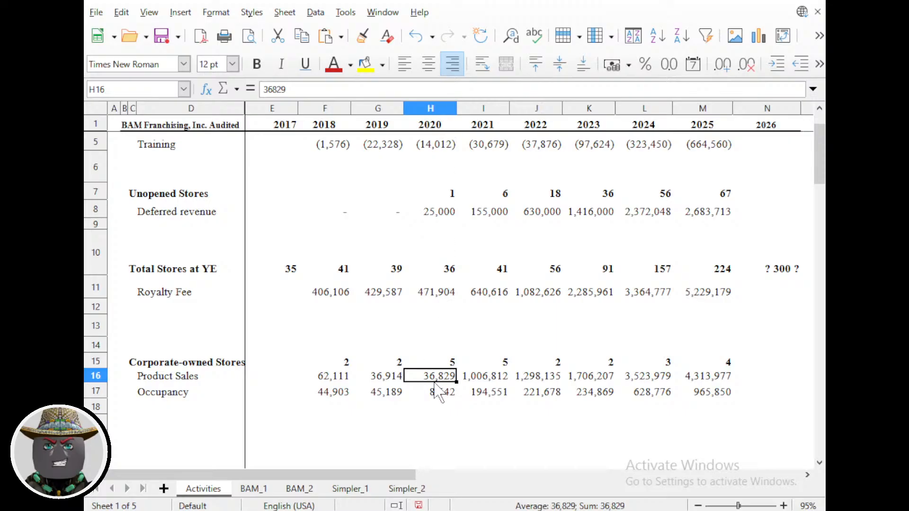
pyautogui.scroll(1, 445, 291)
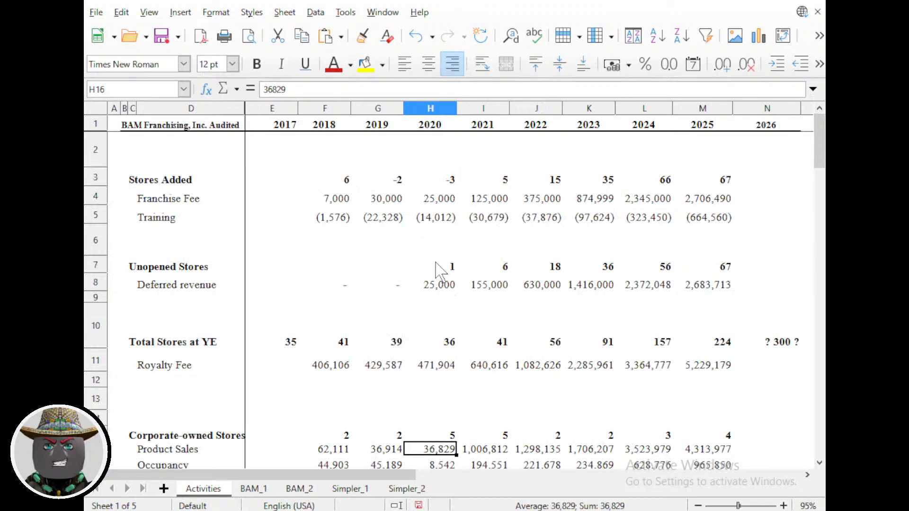
pyautogui.scroll(-7, 437, 194)
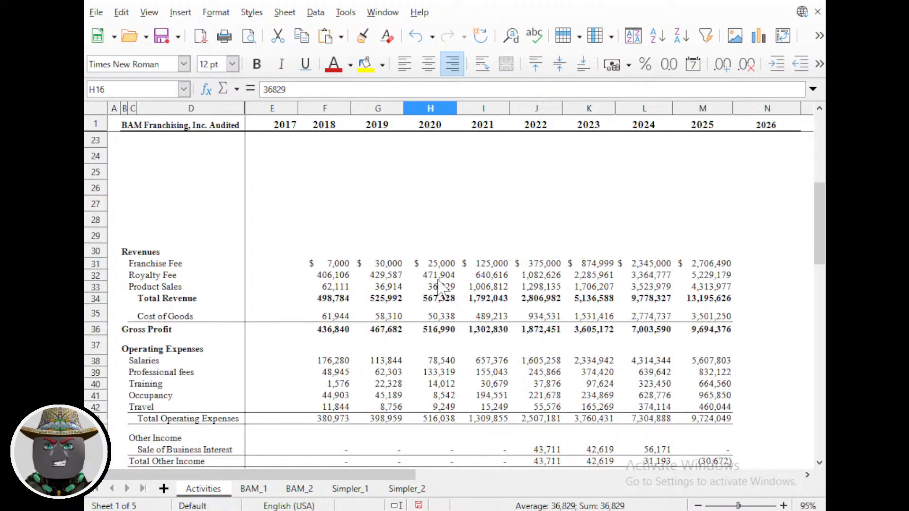
pyautogui.scroll(-2, 440, 284)
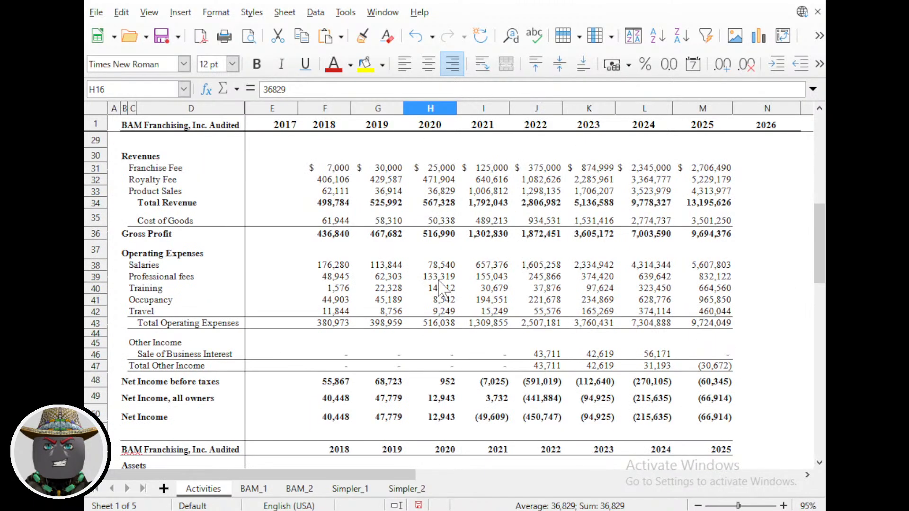
# Review the 2020 operating expenses line by line in H38:H42, from Salaries to Travel.
pyautogui.click(440, 267)
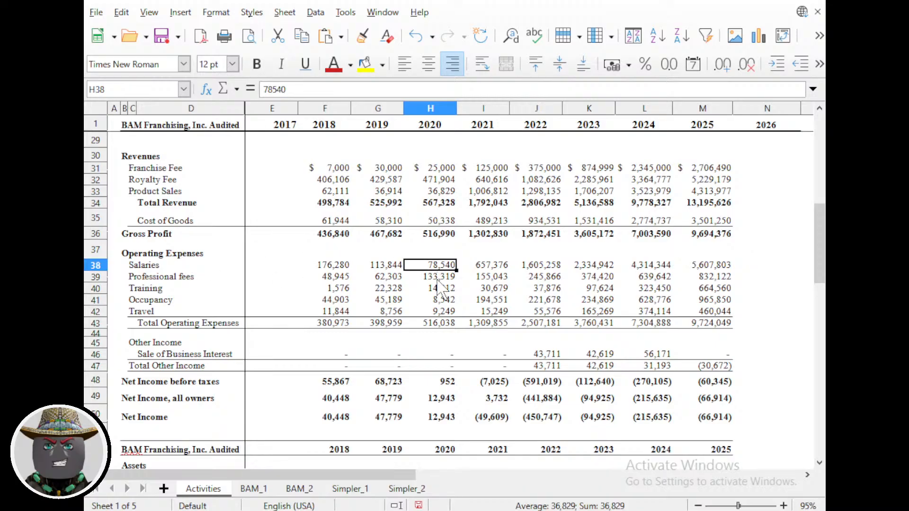
pyautogui.moveTo(438, 266); pyautogui.dragTo(443, 325)
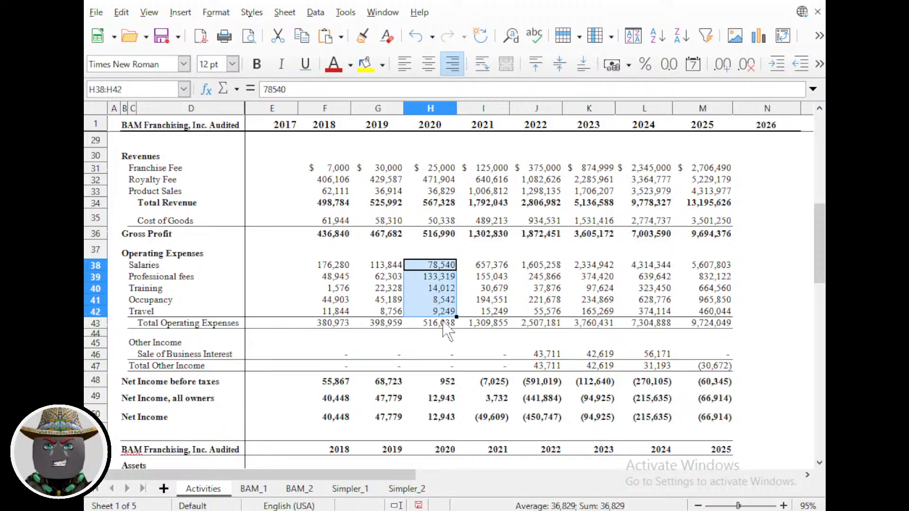
pyautogui.click(443, 288)
pyautogui.click(444, 267)
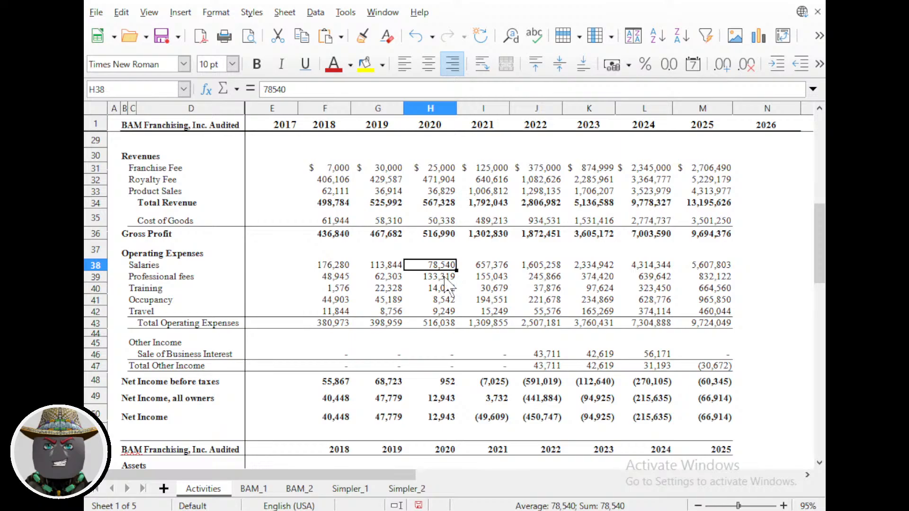
pyautogui.press('Down')
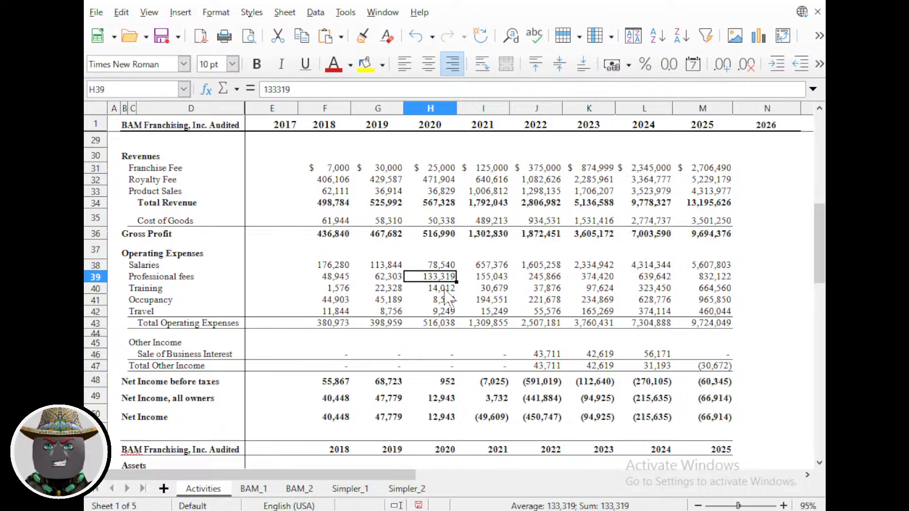
pyautogui.press('Down')
pyautogui.press('Down')
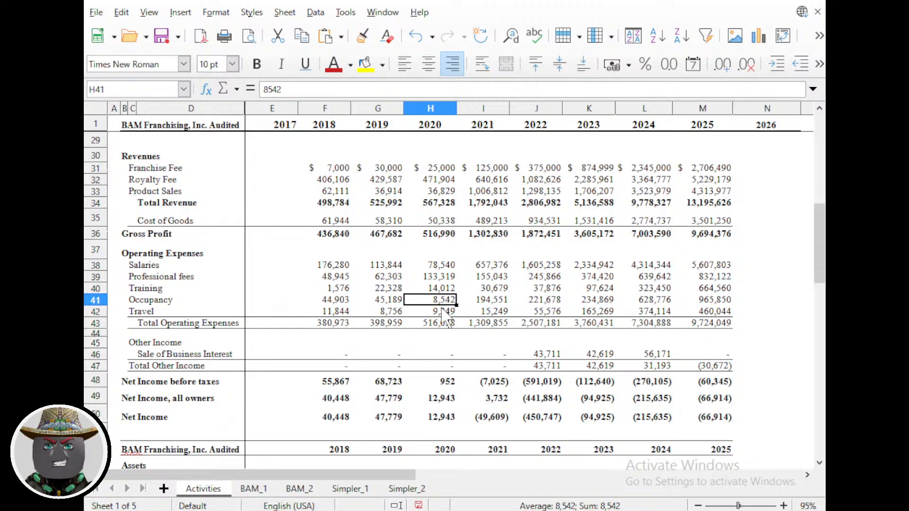
pyautogui.press('Down')
# Highlight the 2020 Salaries cell H38 and the 2020 Occupancy cell H41 with a light yellow background.
pyautogui.press('Up')
pyautogui.keyDown('ctrl'); pyautogui.click(442, 265); pyautogui.keyUp('ctrl')
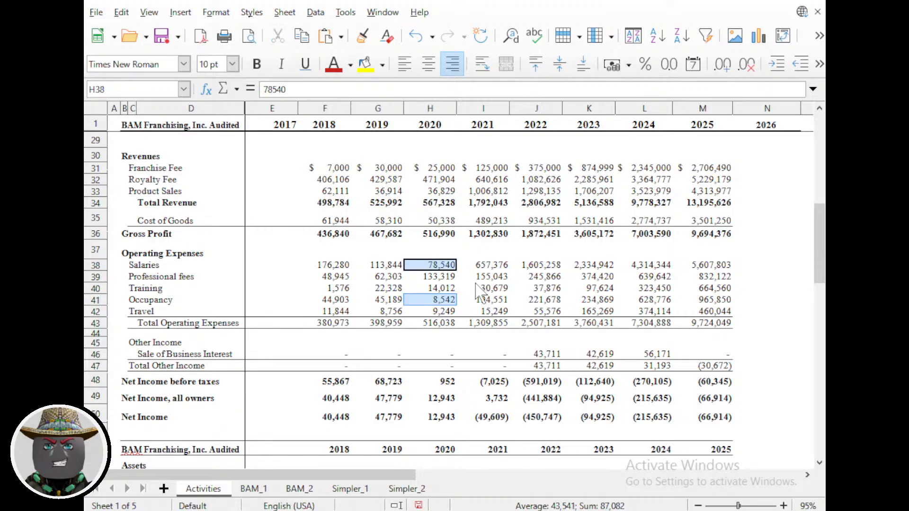
pyautogui.click(382, 65)
pyautogui.click(367, 191)
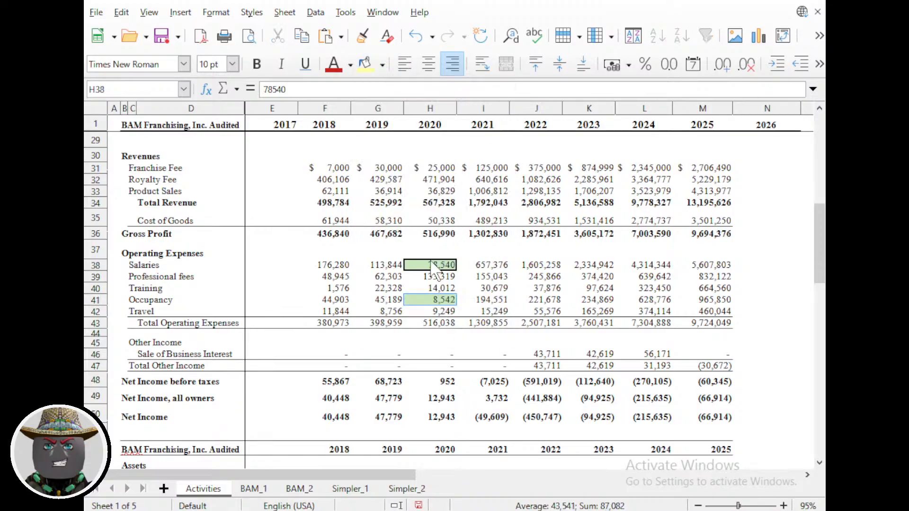
pyautogui.click(535, 277)
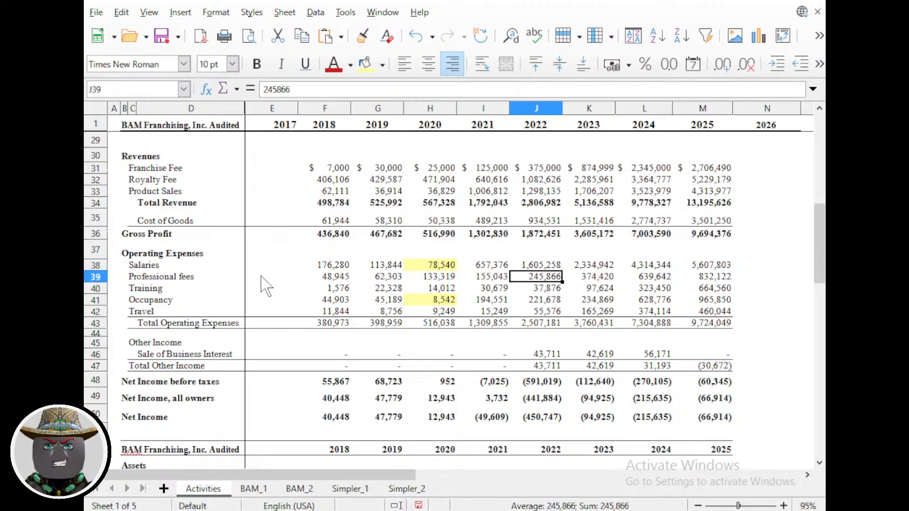
pyautogui.scroll(-1, 265, 284)
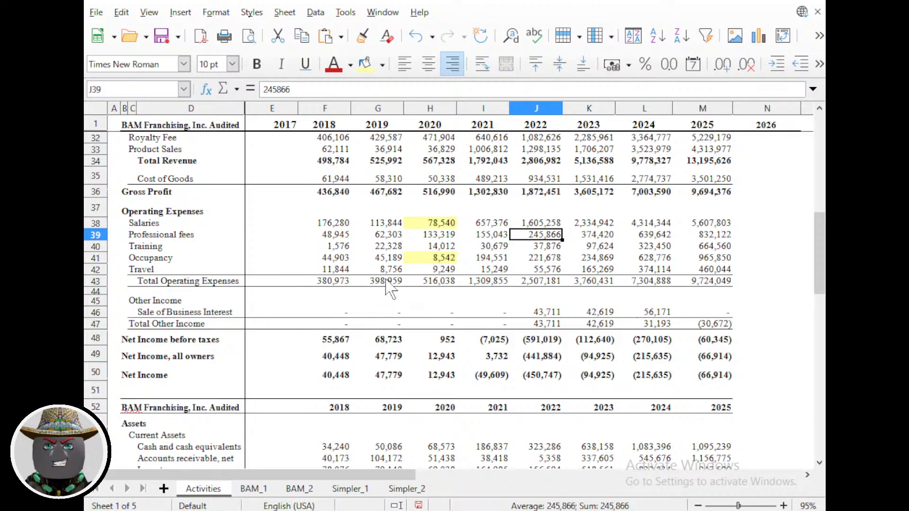
pyautogui.scroll(2, 479, 296)
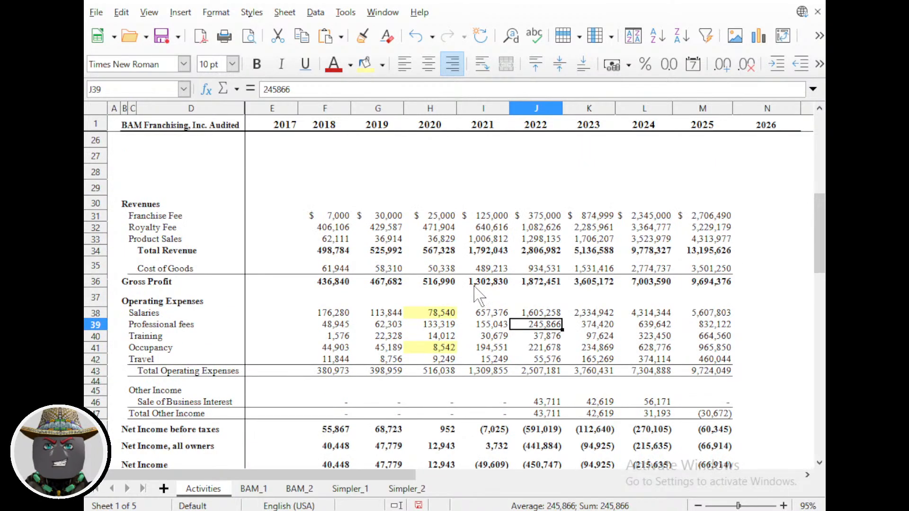
pyautogui.scroll(8, 478, 296)
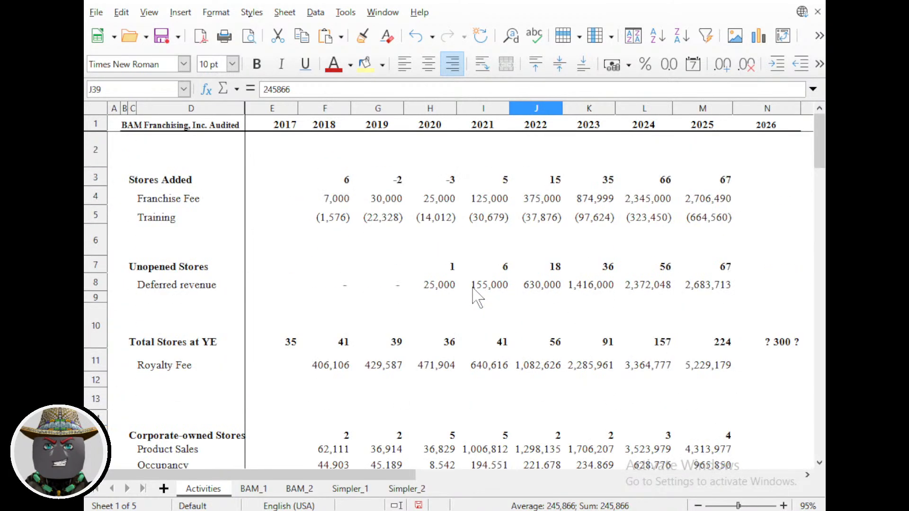
pyautogui.scroll(-2, 476, 297)
pyautogui.scroll(-7, 470, 298)
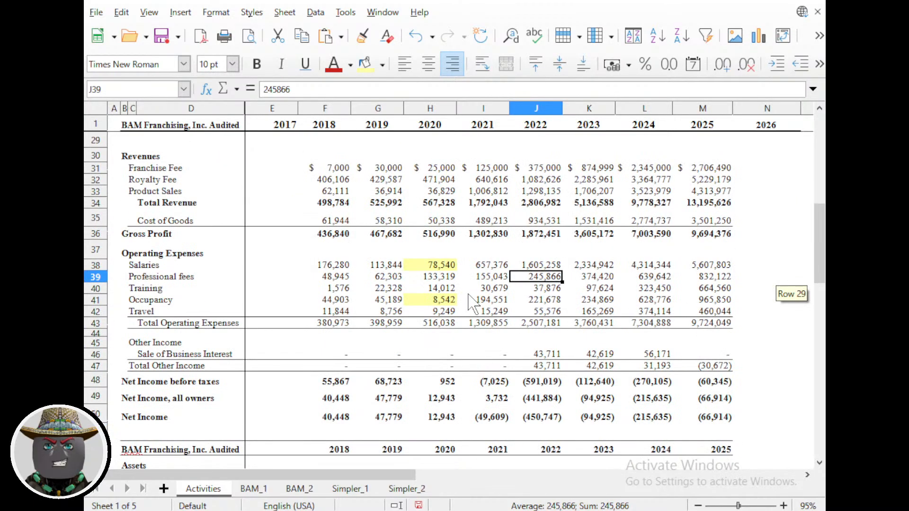
# Copy the income statement's Net Income row B50:M50 to B12:M12 below Royalty Fee, aligned with the year columns.
pyautogui.scroll(-1, 469, 297)
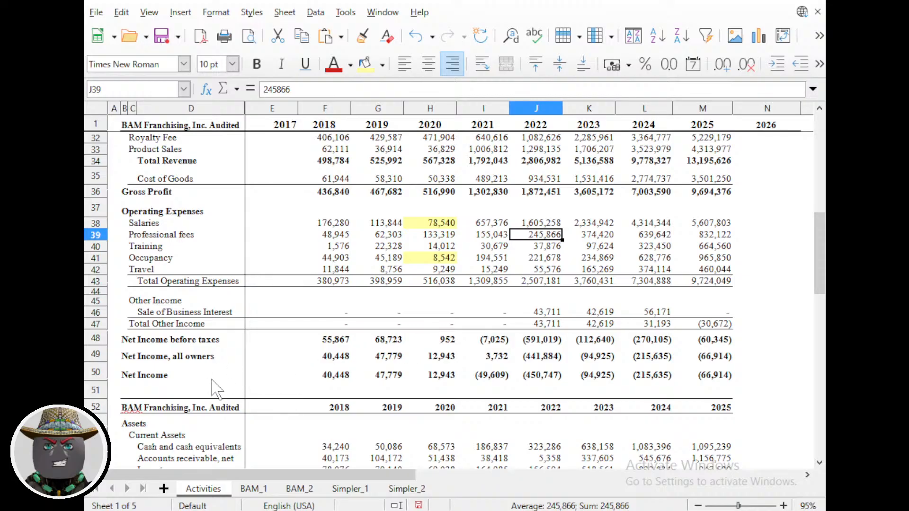
pyautogui.click(152, 377)
pyautogui.moveTo(124, 374); pyautogui.dragTo(701, 379)
pyautogui.hotkey('ctrl', 'c')
pyautogui.scroll(10, 317, 341)
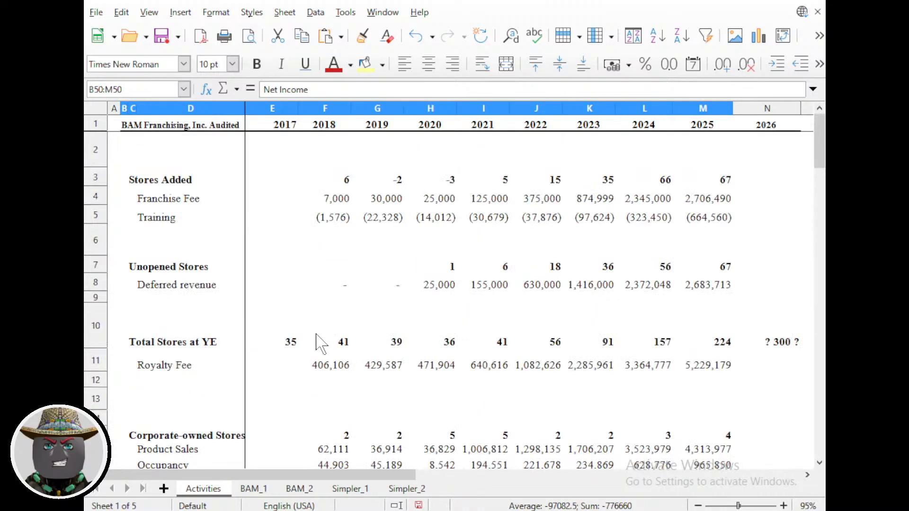
pyautogui.click(161, 381)
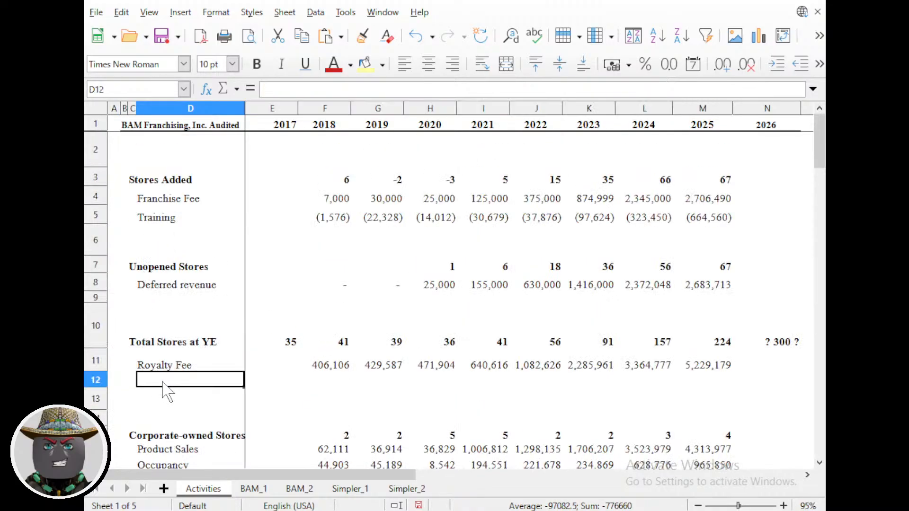
pyautogui.press('Left')
pyautogui.hotkey('ctrl', 'v')
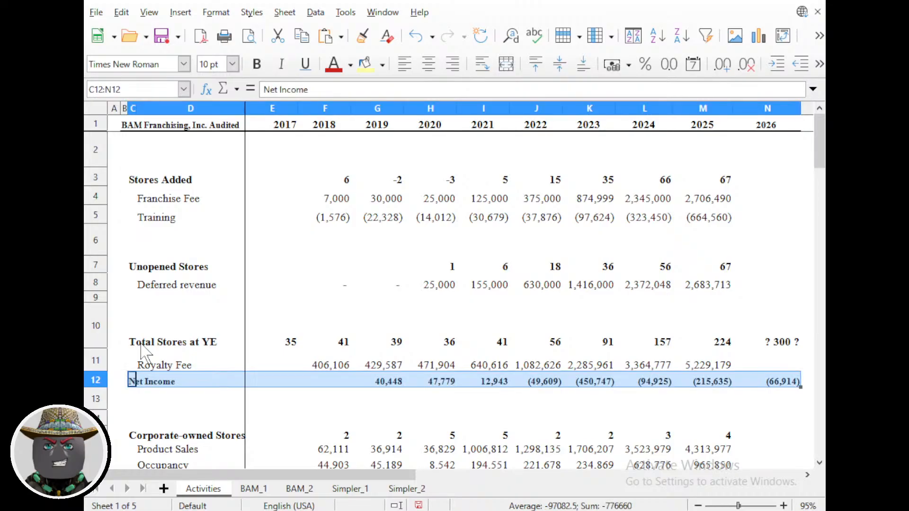
pyautogui.hotkey('ctrl', 'z')
pyautogui.press('Left')
pyautogui.hotkey('ctrl', 'v')
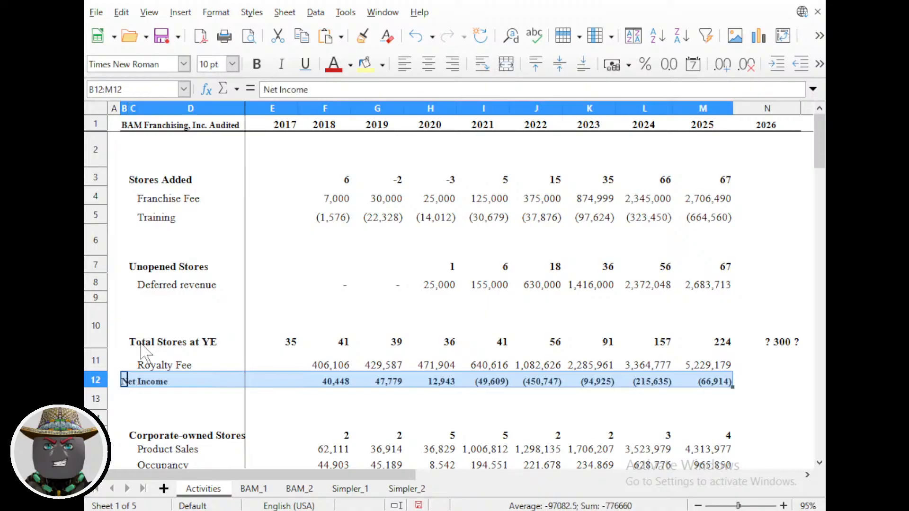
# Move the Net Income label from B12 to D12 so that it aligns with the Royalty Fee label.
pyautogui.press('Left')
pyautogui.press('Right')
pyautogui.press('Left')
pyautogui.press('Right')
pyautogui.hotkey('ctrl', 'x')
pyautogui.press('Right')
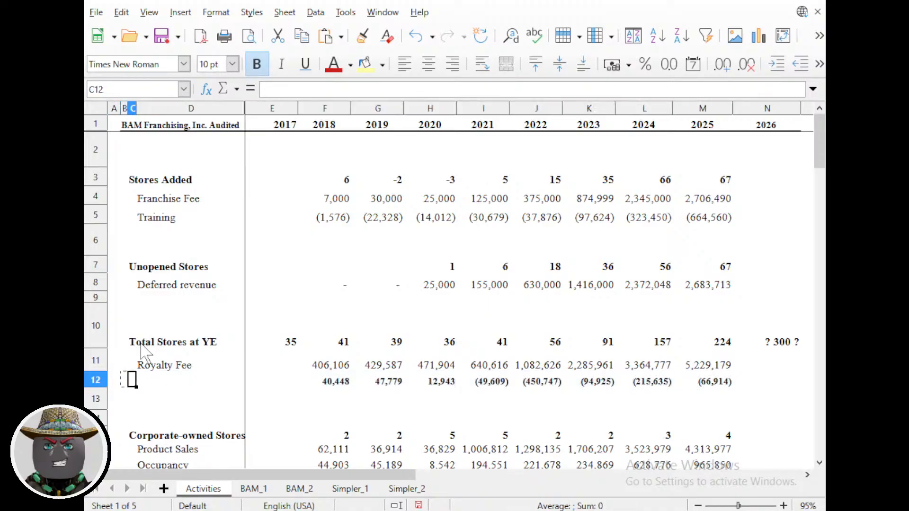
pyautogui.press('Right')
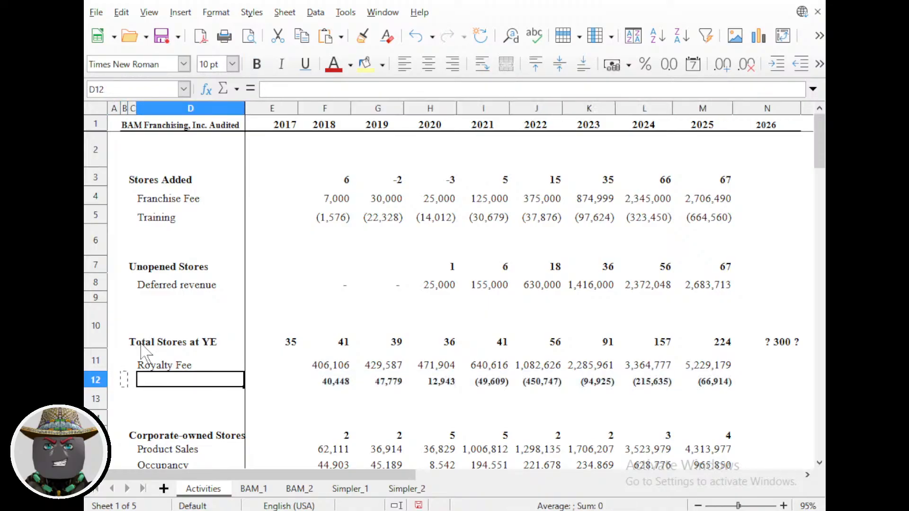
pyautogui.hotkey('ctrl', 'v')
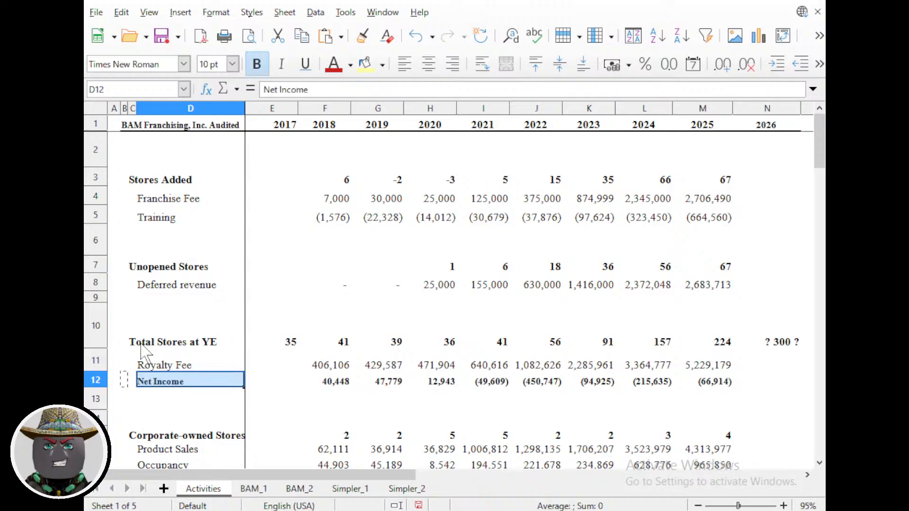
# Set the font size of the Net Income row D12:M12 to 12 pt and remove its bold formatting.
pyautogui.keyDown('shift'); pyautogui.click(709, 382); pyautogui.keyUp('shift')
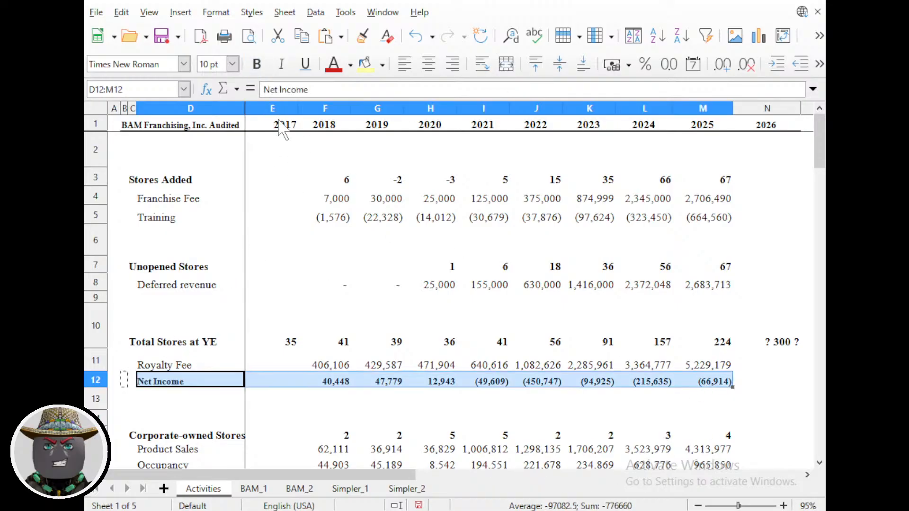
pyautogui.click(233, 63)
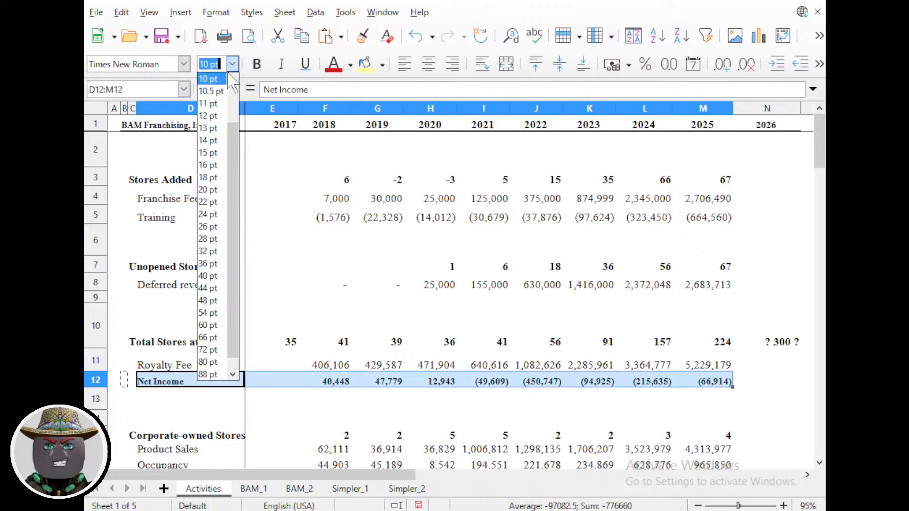
pyautogui.click(212, 116)
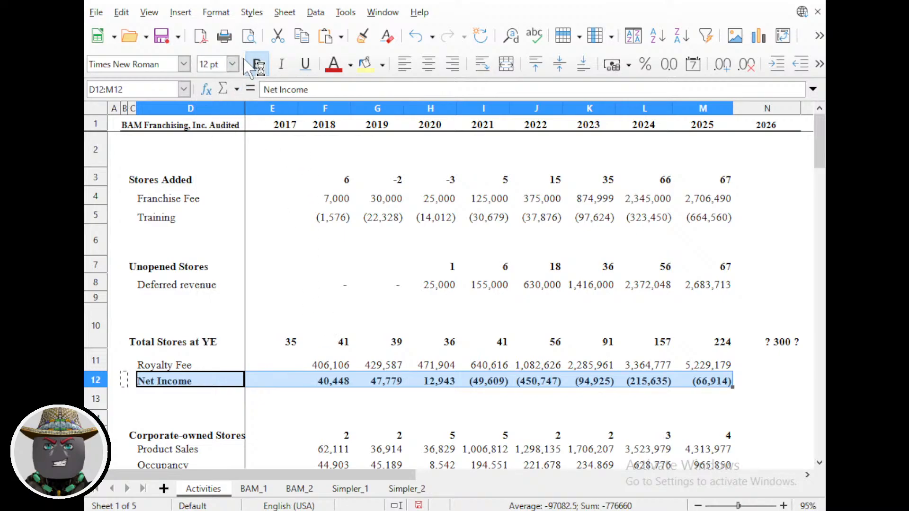
pyautogui.click(251, 64)
pyautogui.click(257, 419)
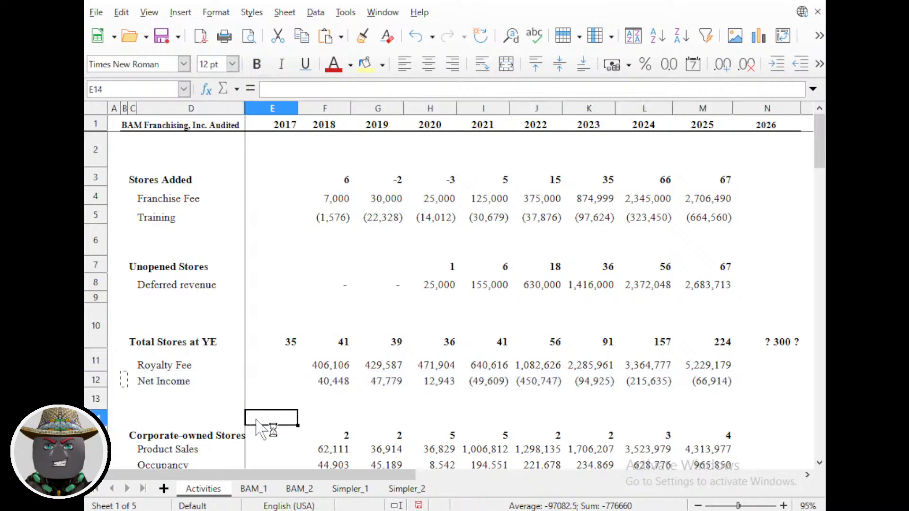
# Slightly increase the height of the Net Income row 12.
pyautogui.moveTo(102, 389); pyautogui.dragTo(97, 396)
pyautogui.click(96, 384)
pyautogui.click(209, 440)
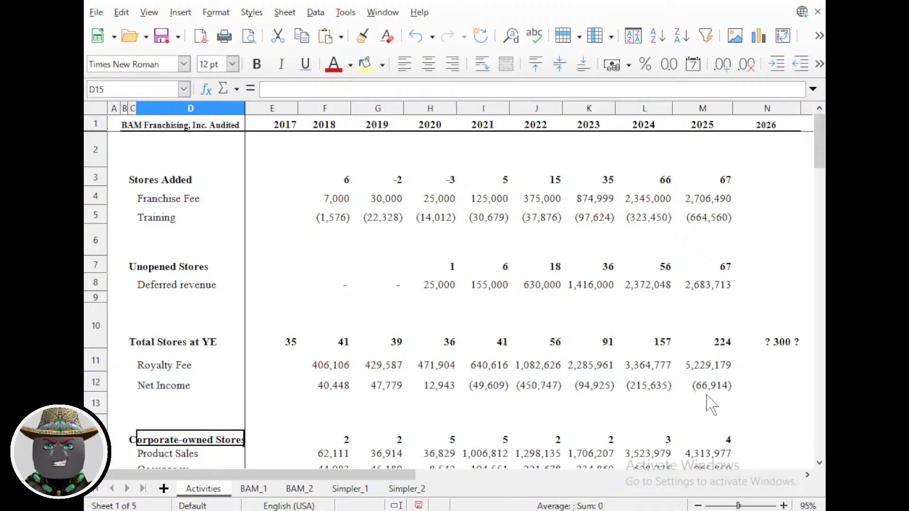
# Copy the Professional fees row C39:M39 from Operating Expenses to C13:M13 below Net Income, aligned with the year columns.
pyautogui.click(545, 388)
pyautogui.scroll(-5, 248, 388)
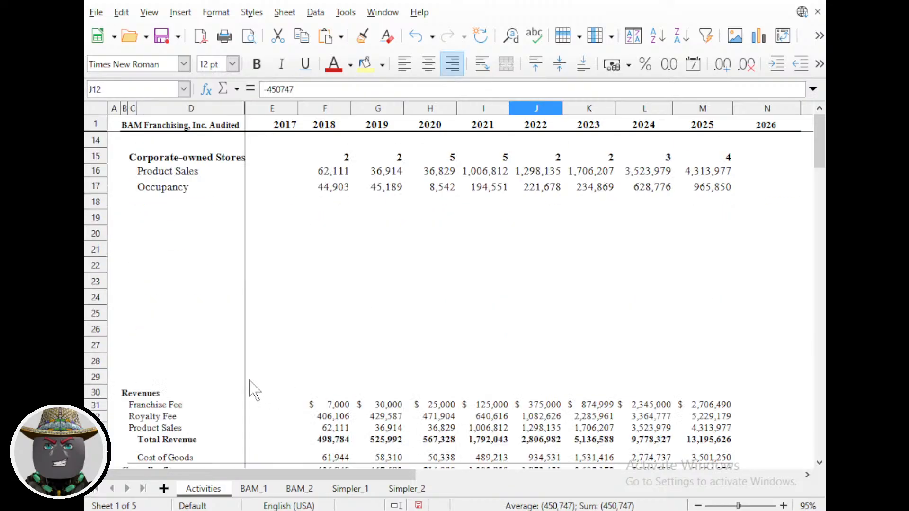
pyautogui.scroll(-3, 249, 393)
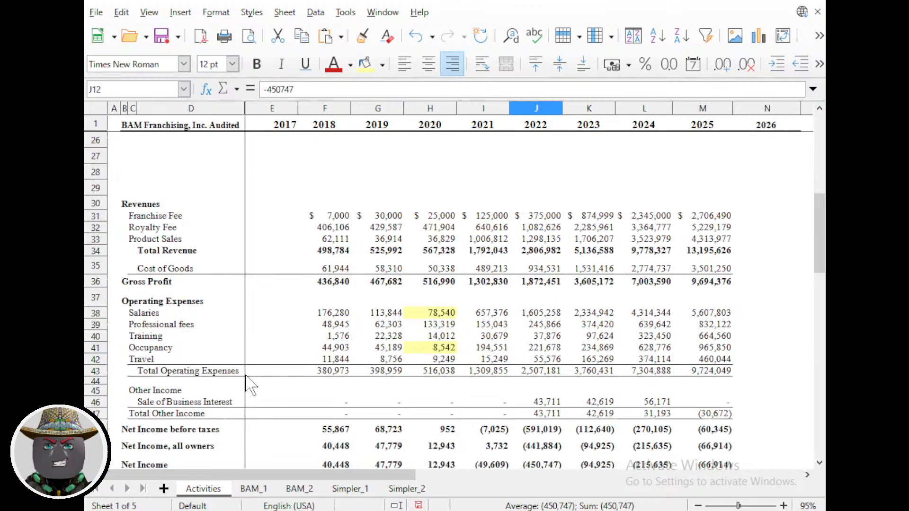
pyautogui.click(134, 325)
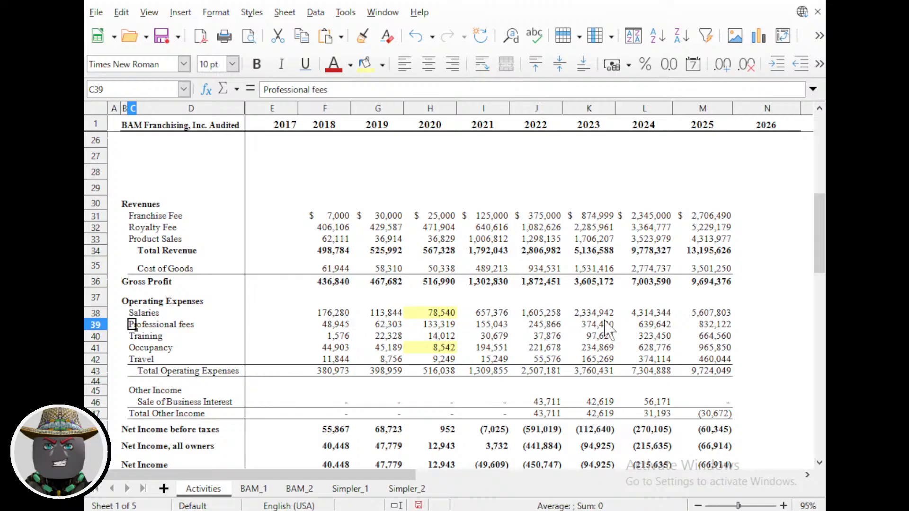
pyautogui.keyDown('shift'); pyautogui.click(723, 326); pyautogui.keyUp('shift')
pyautogui.hotkey('ctrl', 'c')
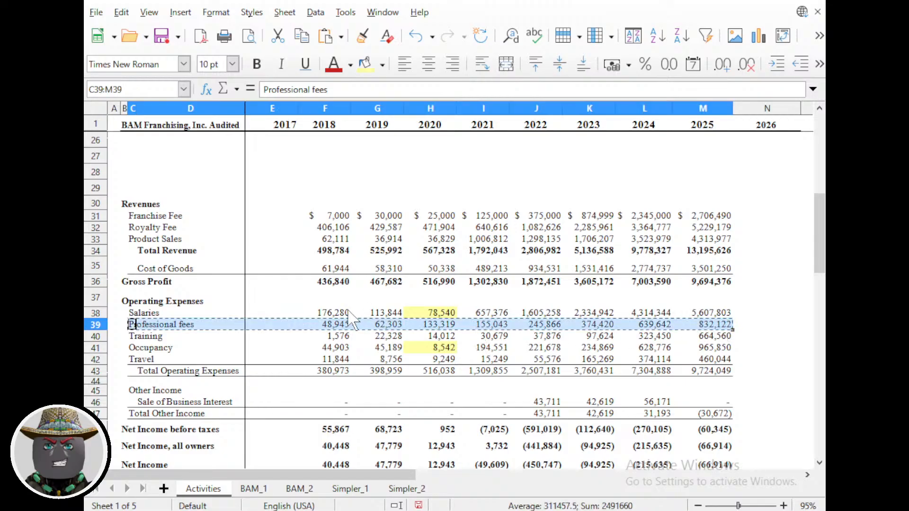
pyautogui.scroll(6, 344, 322)
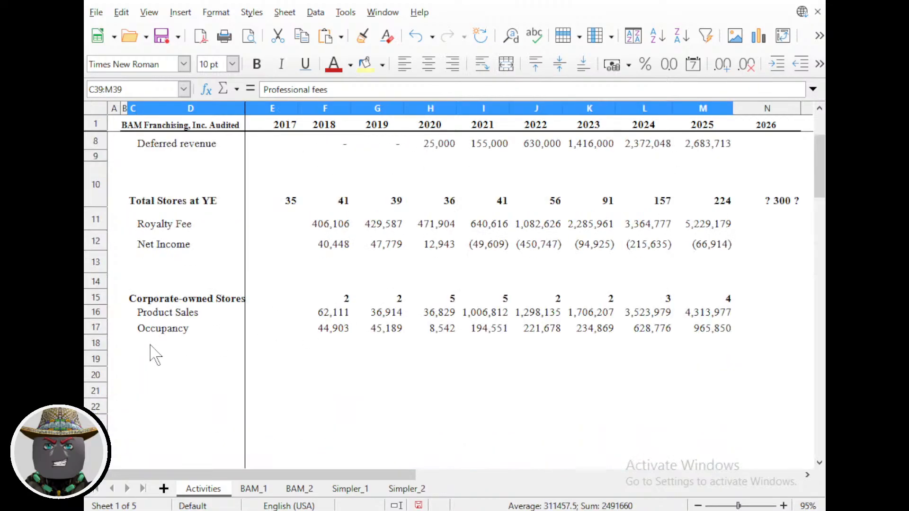
pyautogui.click(148, 263)
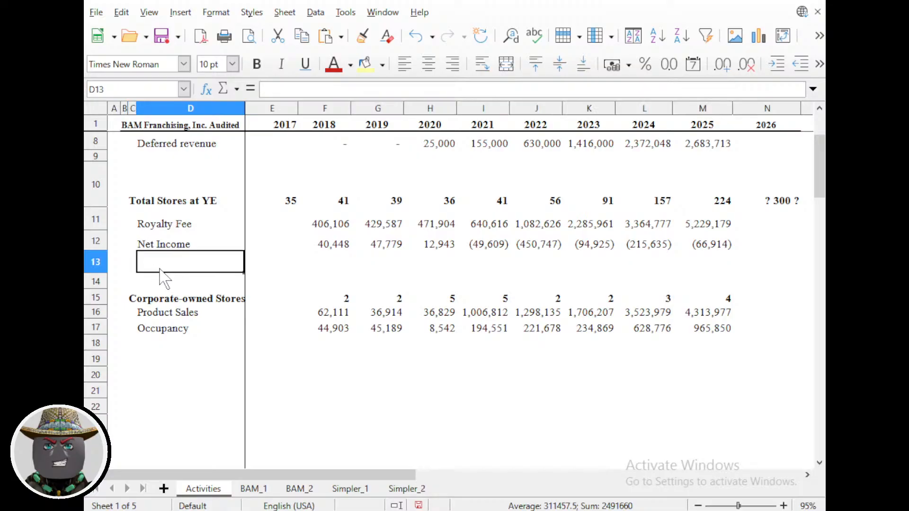
pyautogui.press('Left')
pyautogui.press('Left')
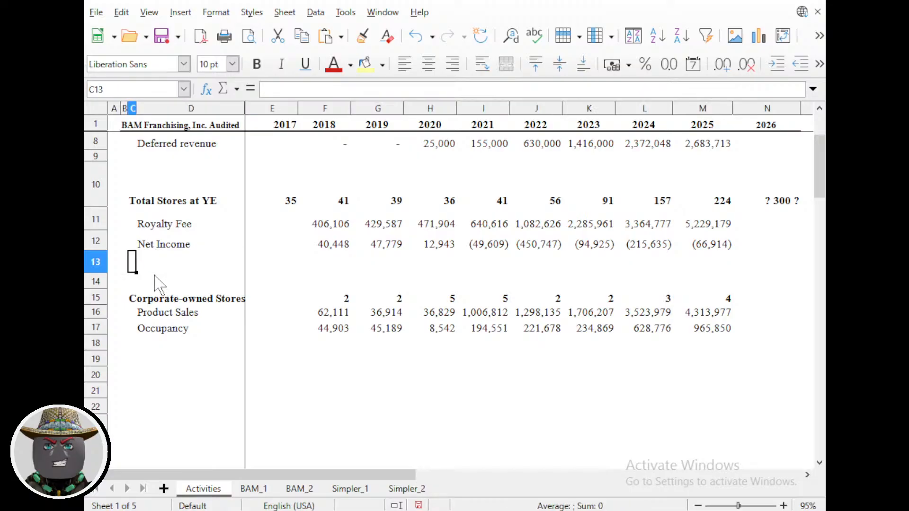
pyautogui.hotkey('ctrl', 'v')
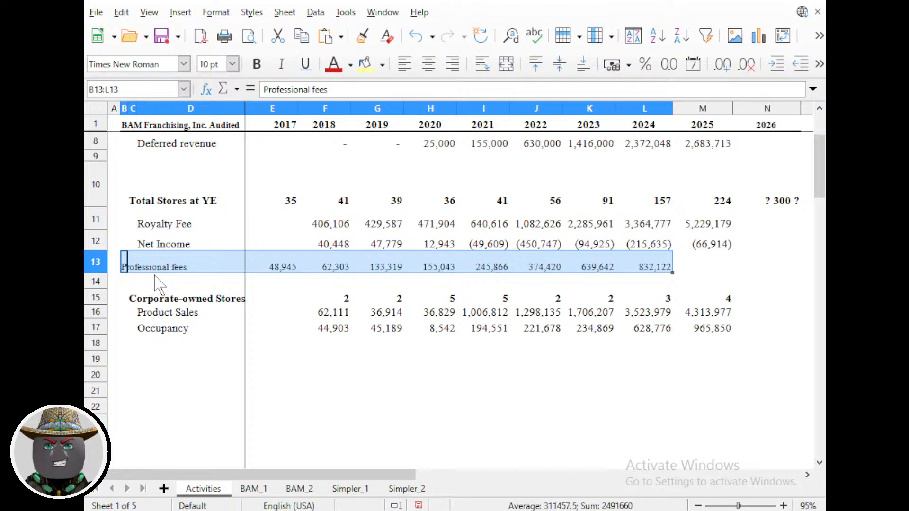
pyautogui.hotkey('ctrl', 'z')
pyautogui.press('Right')
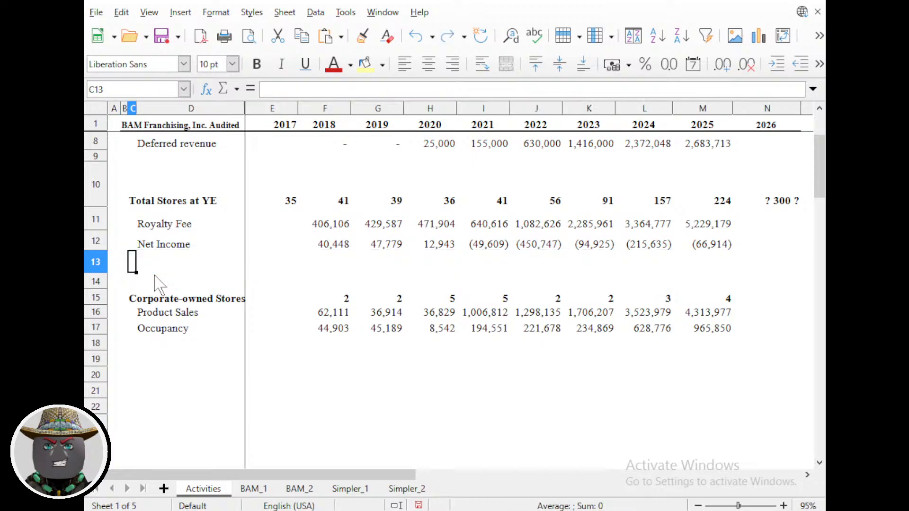
pyautogui.hotkey('ctrl', 'v')
# Move the Professional fees label from C13 to D13.
pyautogui.hotkey('ctrl', 'x')
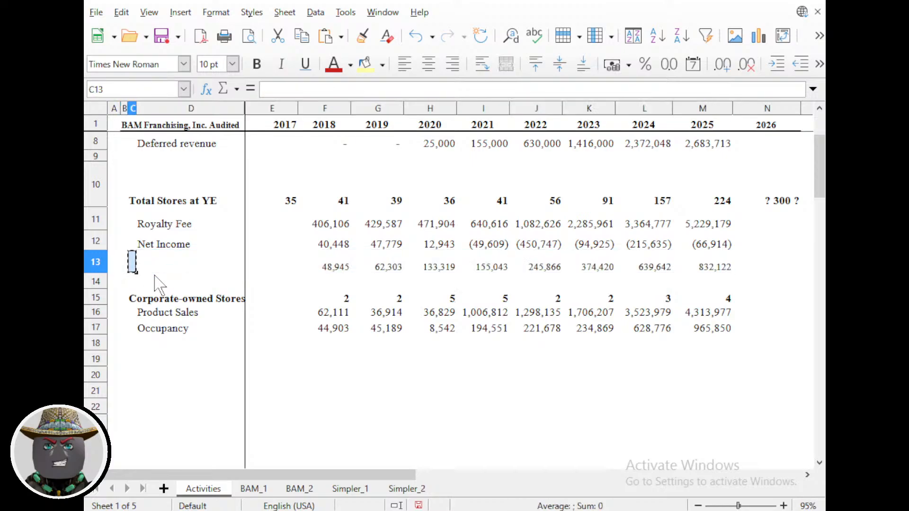
pyautogui.press('Right')
pyautogui.hotkey('ctrl', 'v')
# Enlarge the font of the Professional fees row D13:M13 to match the 12 pt Net Income row above.
pyautogui.hotkey('ctrl', 'shift', 'Up')
pyautogui.hotkey('ctrl', 'shift', 'Right')
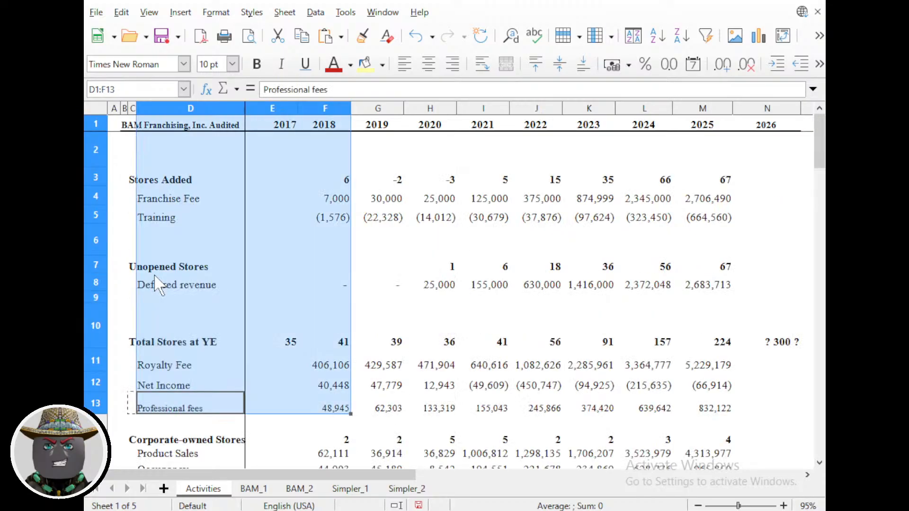
pyautogui.press('Left')
pyautogui.press('Down')
pyautogui.press('Up')
pyautogui.press('Right')
pyautogui.hotkey('ctrl', 'shift', 'Right')
pyautogui.hotkey('ctrl', 'shift', 'Right')
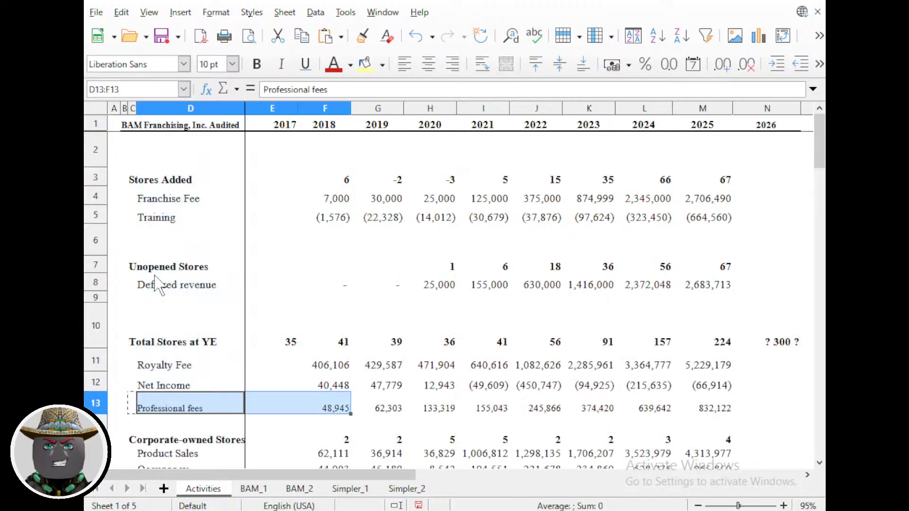
pyautogui.click(233, 64)
pyautogui.click(233, 173)
pyautogui.click(299, 298)
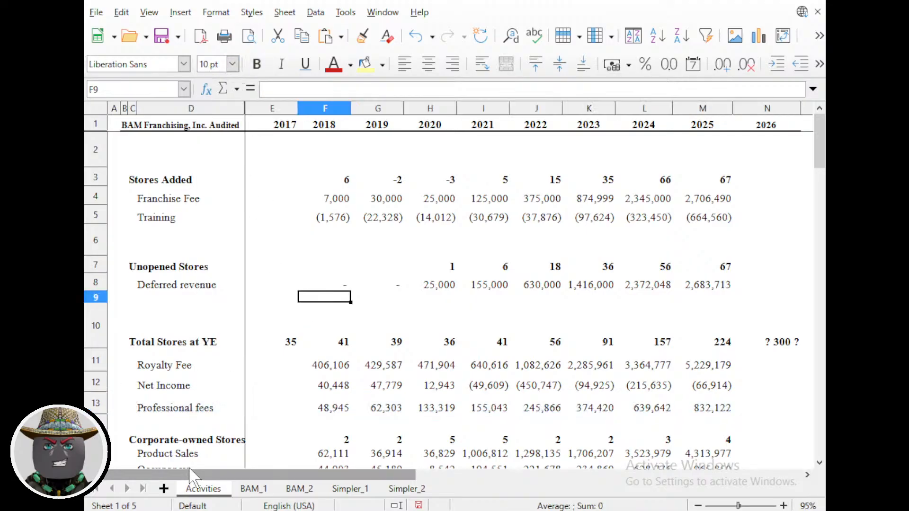
# Slightly increase the heights of rows 15 and 16, Corporate-owned Stores and Product Sales.
pyautogui.scroll(-3, 415, 325)
pyautogui.scroll(3, 421, 330)
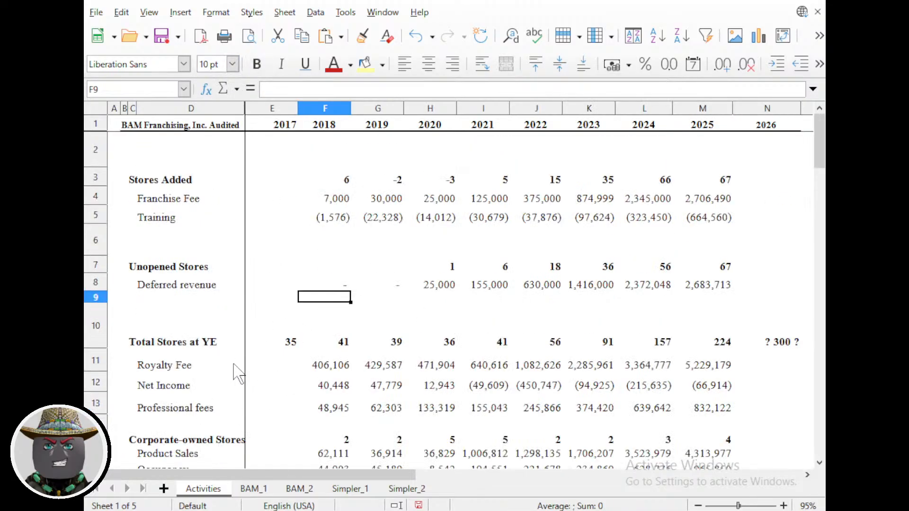
pyautogui.scroll(-1, 406, 369)
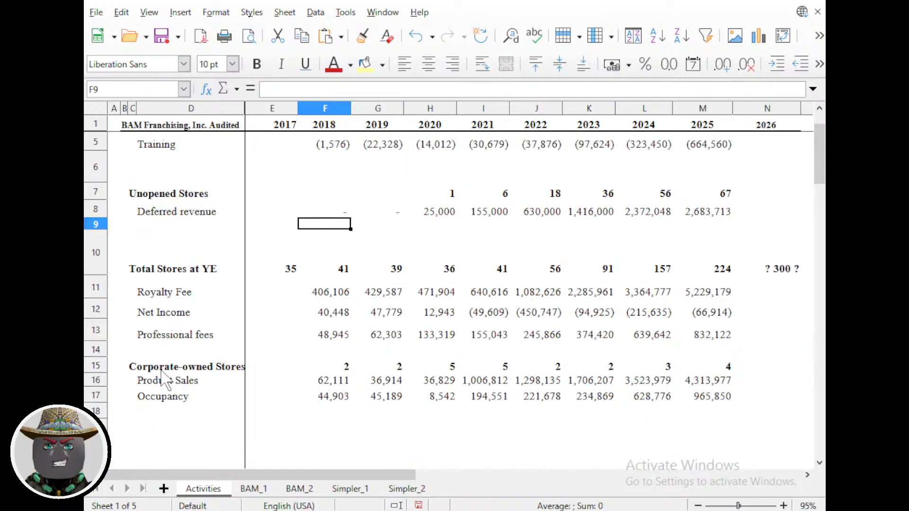
pyautogui.moveTo(98, 373); pyautogui.dragTo(114, 408)
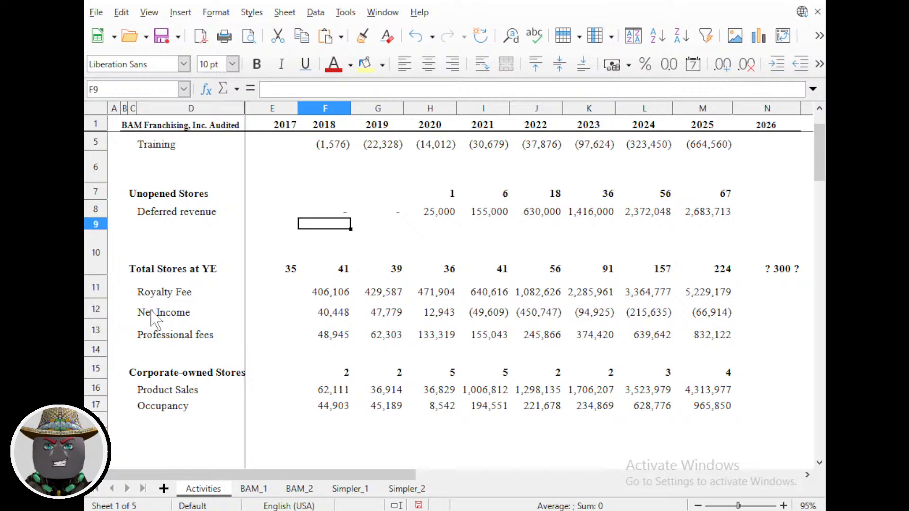
# Move the Net Income row from row 12 to row 14 below Professional fees, and delete the emptied row 12.
pyautogui.rightClick(98, 312)
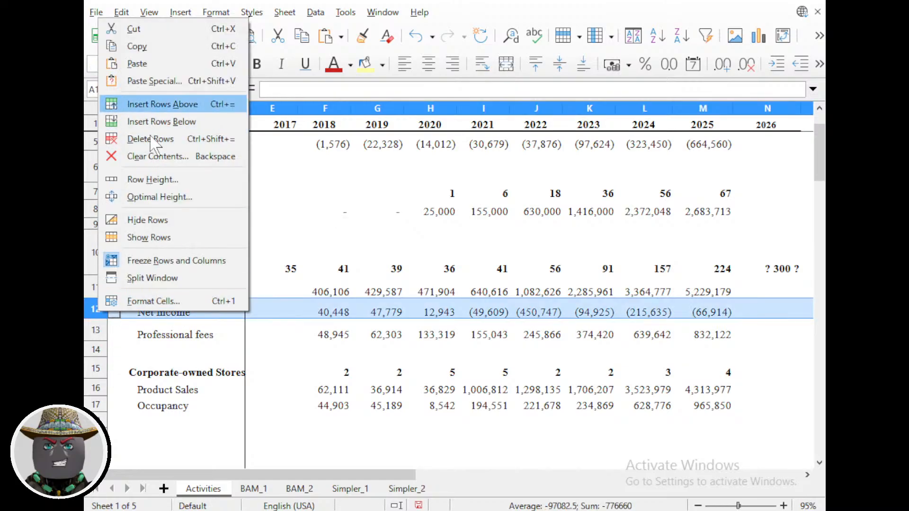
pyautogui.click(137, 30)
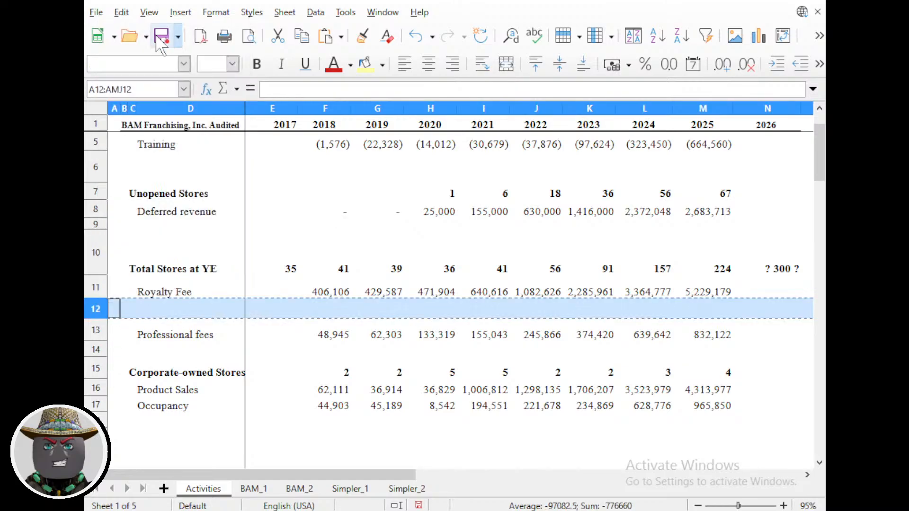
pyautogui.rightClick(95, 350)
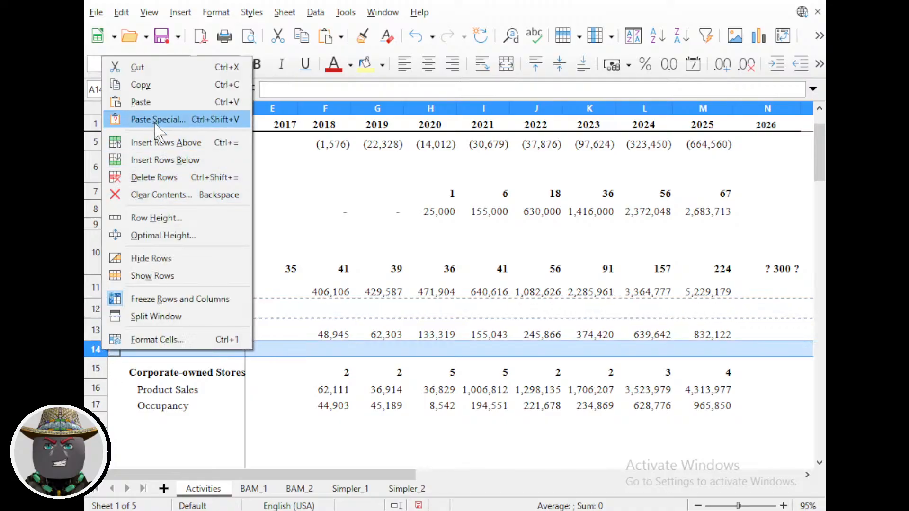
pyautogui.click(155, 101)
pyautogui.rightClick(97, 310)
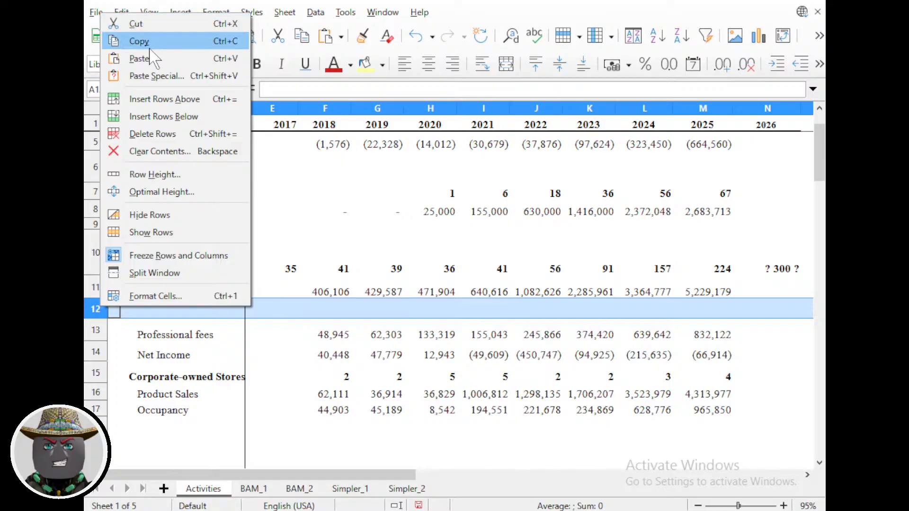
pyautogui.click(152, 134)
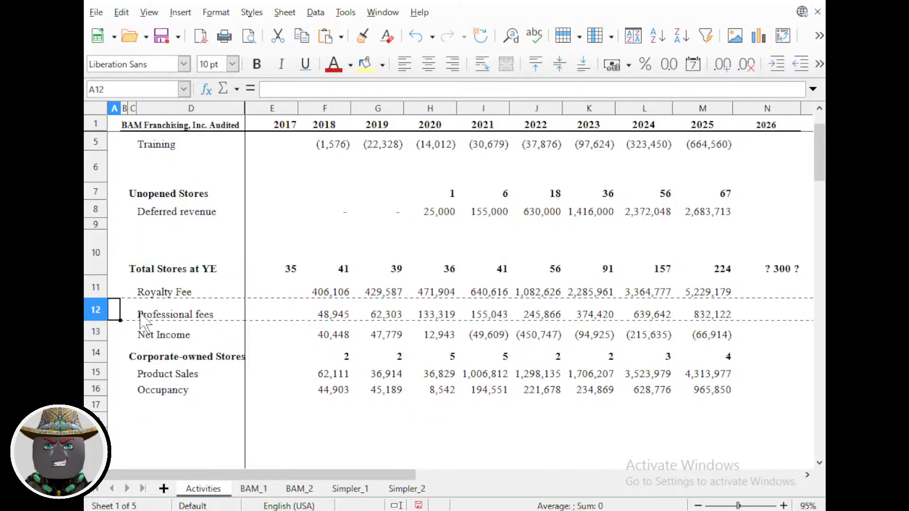
# Insert a blank row above the Corporate-owned Stores row 14.
pyautogui.rightClick(96, 356)
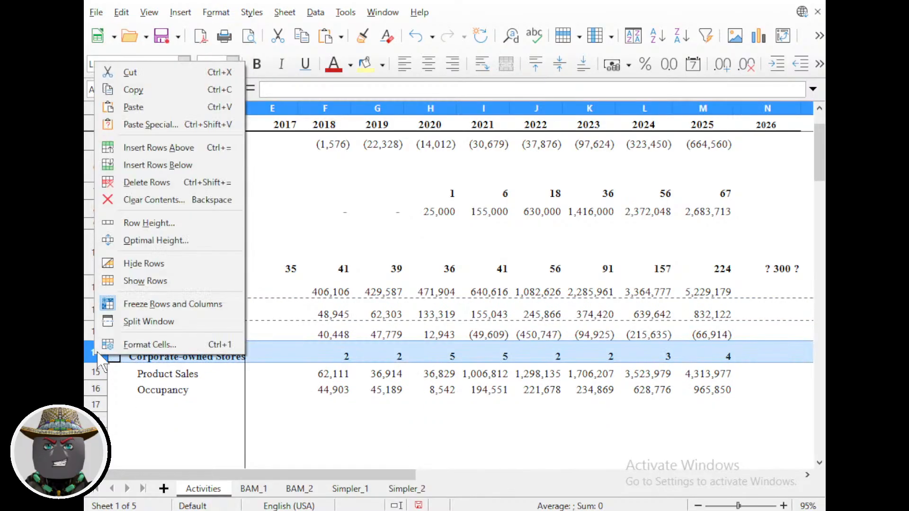
pyautogui.click(164, 148)
pyautogui.click(294, 424)
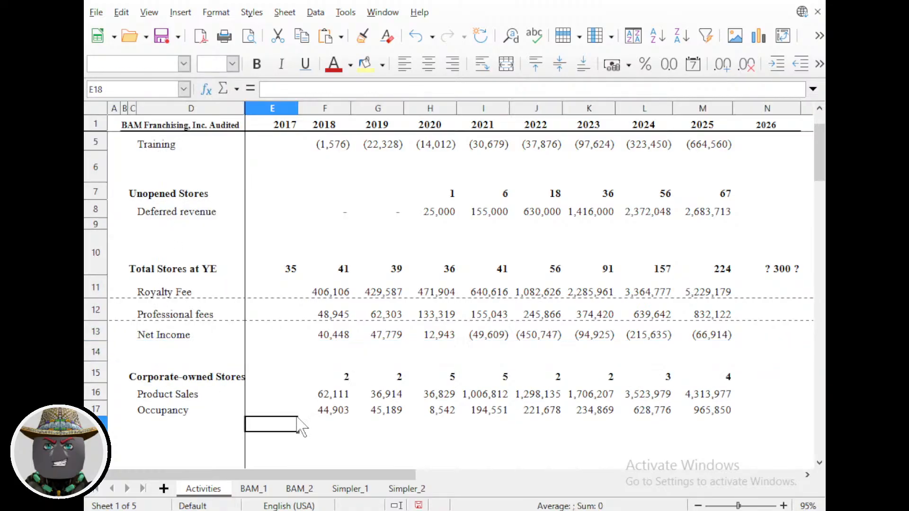
pyautogui.click(330, 324)
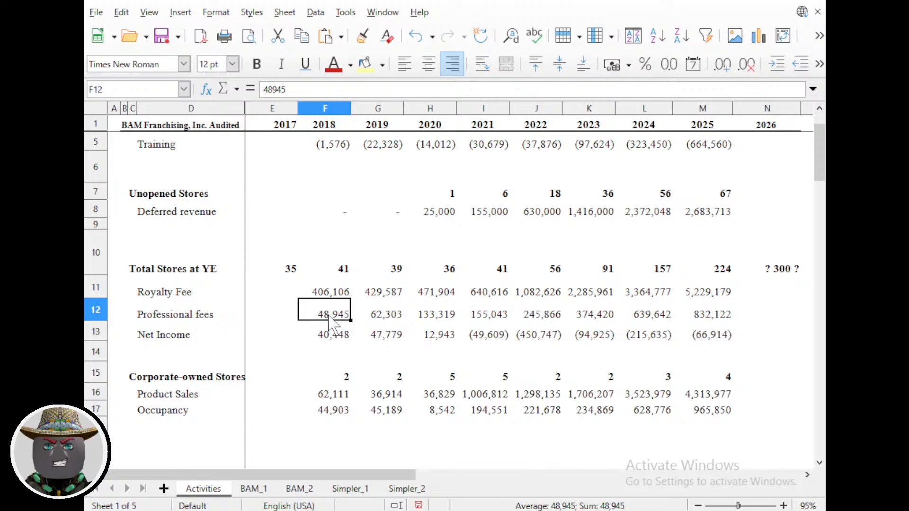
pyautogui.press('Down')
pyautogui.press('Down')
pyautogui.press('Up')
pyautogui.press('Up')
pyautogui.press('Down')
pyautogui.press('Down')
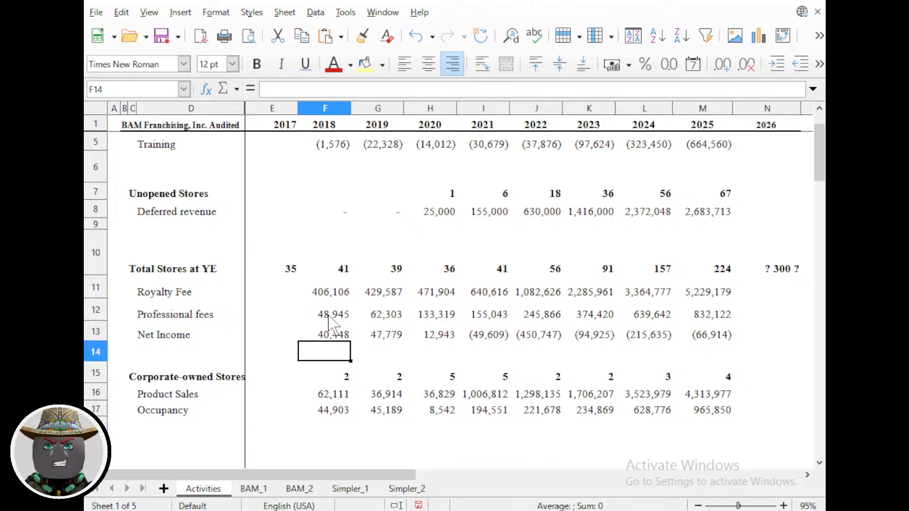
pyautogui.press('Up')
pyautogui.press('Up')
pyautogui.press('Down')
pyautogui.press('Down')
pyautogui.write('+')
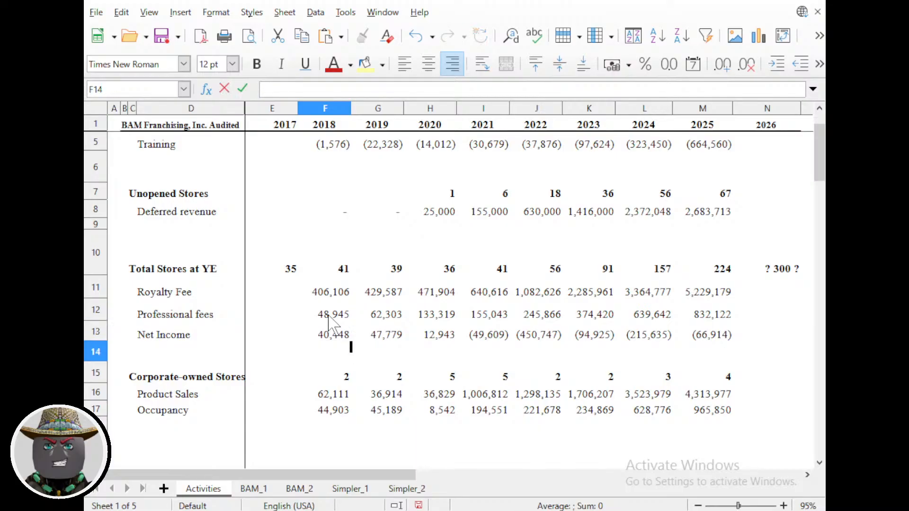
pyautogui.press('Up')
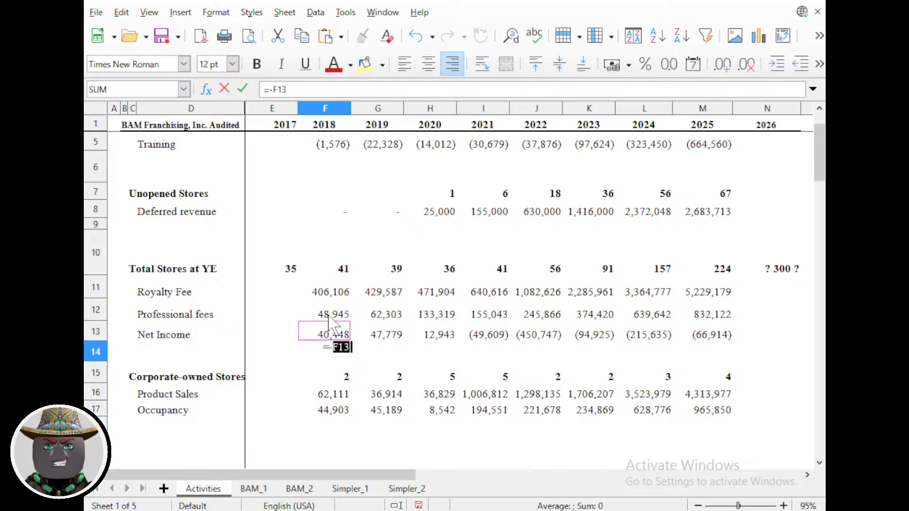
pyautogui.press('Down')
pyautogui.press('Escape')
# Enter the formula =+-F12 in F14 to negate the 2018 professional fees, and fill it across to M14.
pyautogui.write('+')
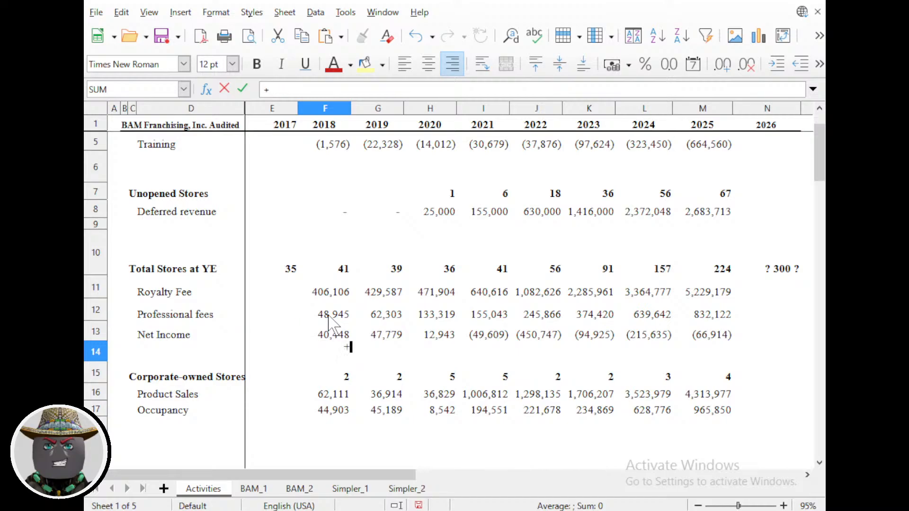
pyautogui.write('-')
pyautogui.press('Up')
pyautogui.press('Up')
pyautogui.press('Return')
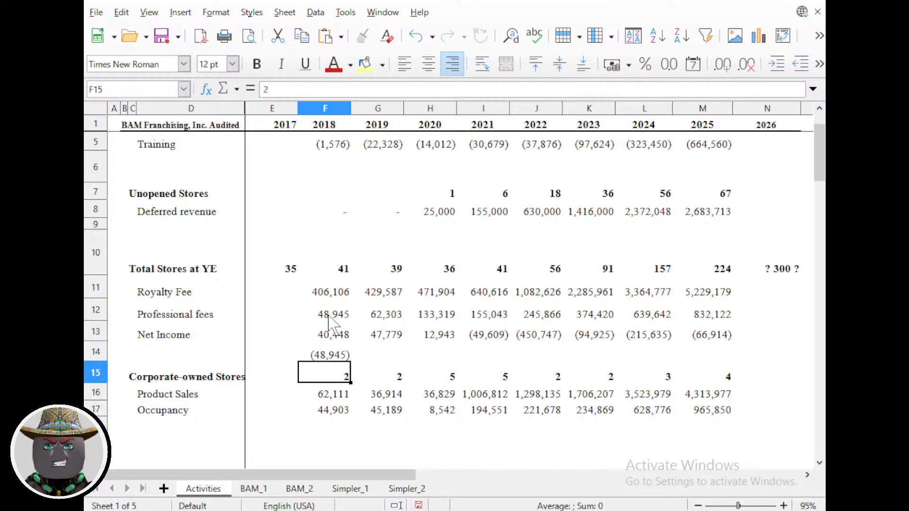
pyautogui.press('Up')
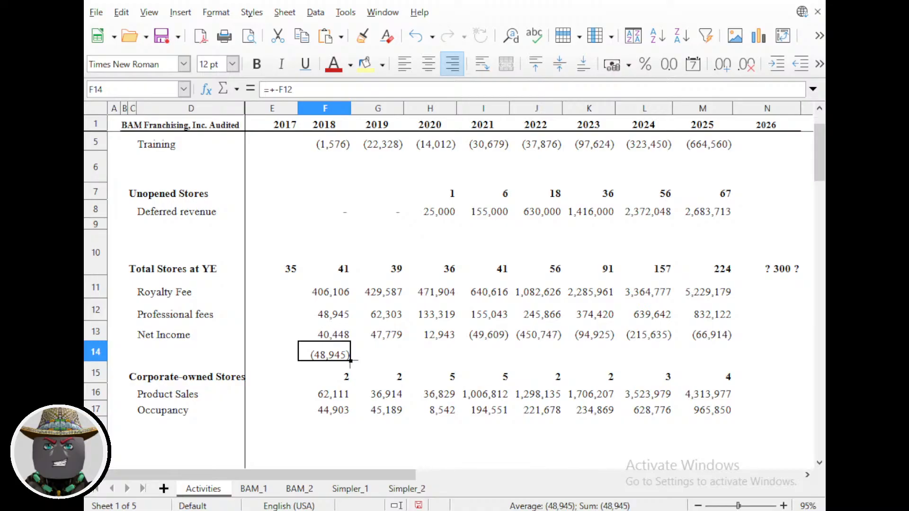
pyautogui.moveTo(350, 361); pyautogui.dragTo(729, 377)
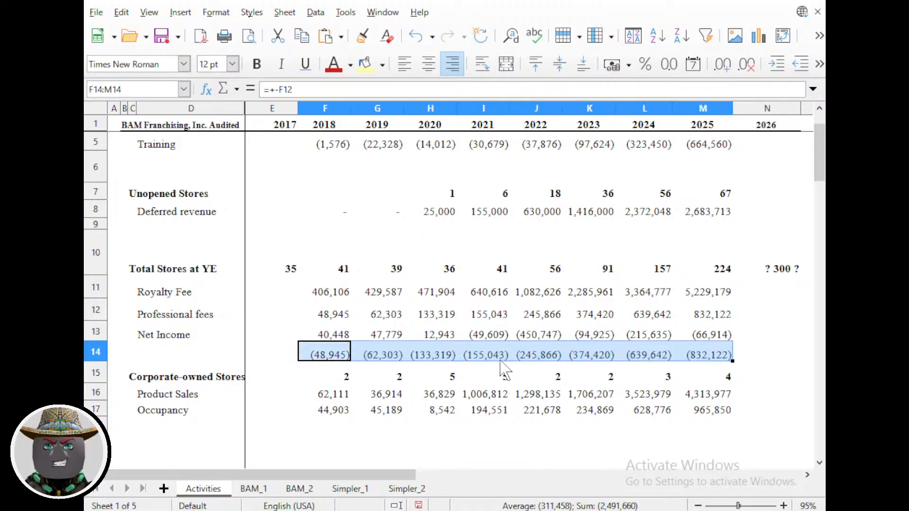
# Overwrite the Professional fees in F12:M12 with the negated amounts from F14:M14 as values only, and clear the helper formulas.
pyautogui.hotkey('ctrl', 'c')
pyautogui.click(340, 314)
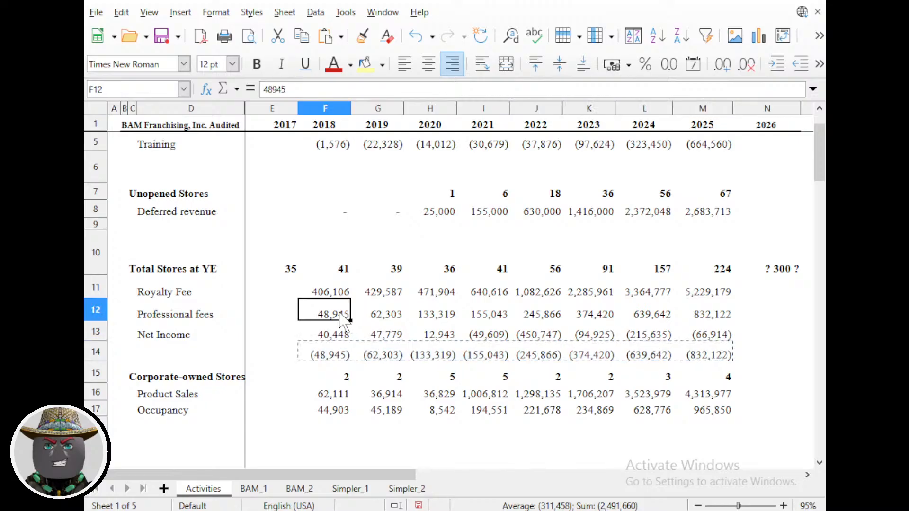
pyautogui.hotkey('ctrl', 'shift', 'alt', 'v')
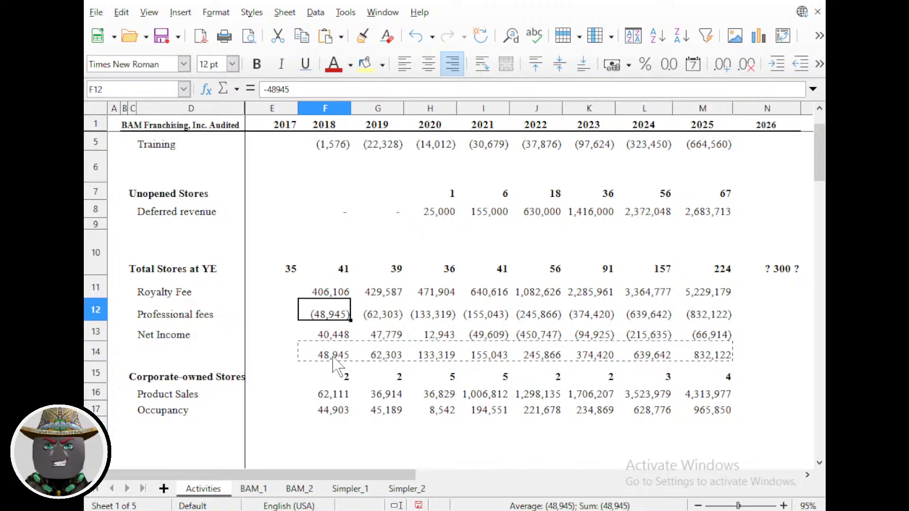
pyautogui.click(334, 359)
pyautogui.hotkey('ctrl', 'shift', 'Right')
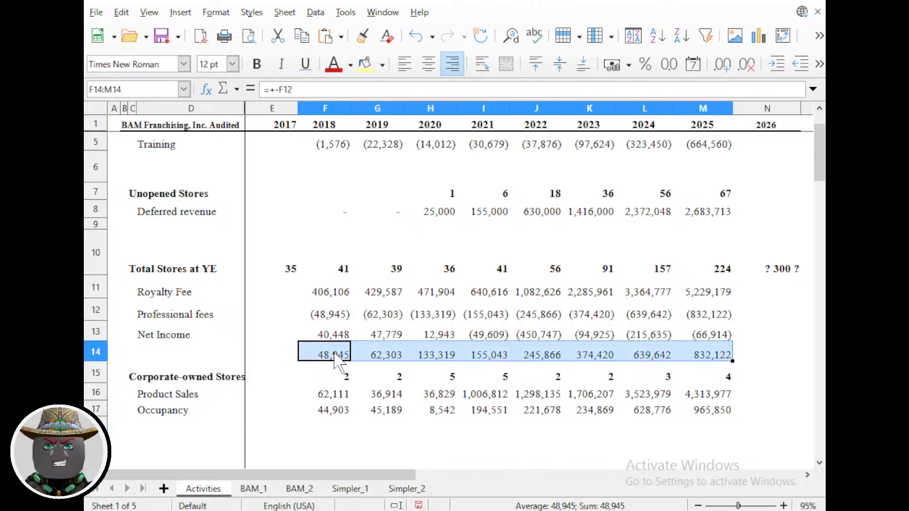
pyautogui.press('Delete')
pyautogui.click(334, 354)
pyautogui.press('Left')
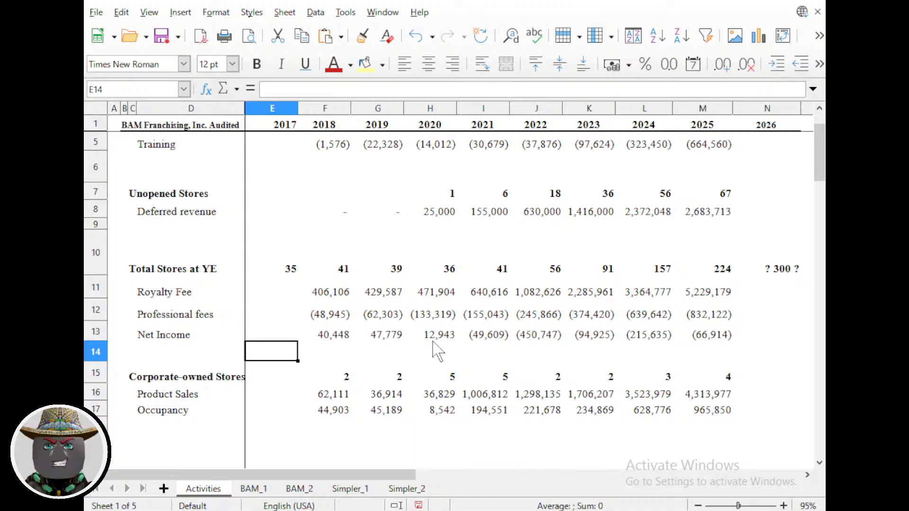
pyautogui.click(328, 316)
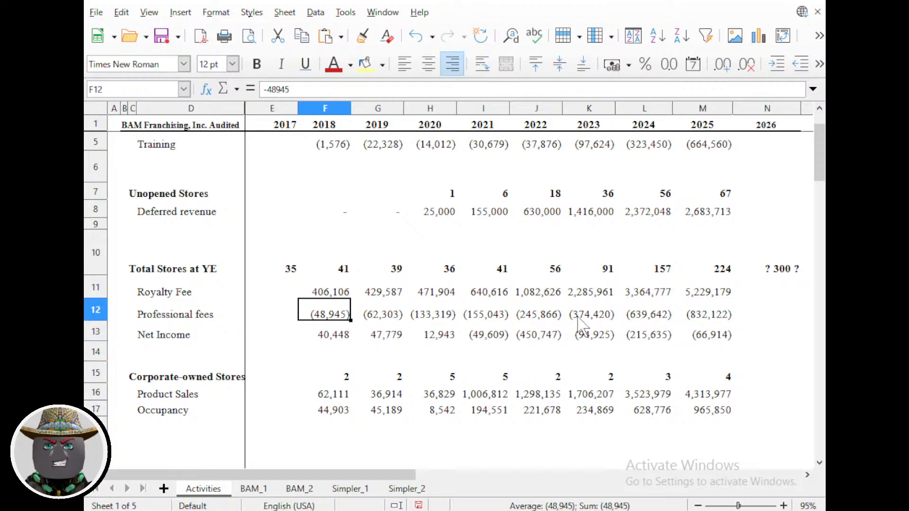
pyautogui.click(681, 319)
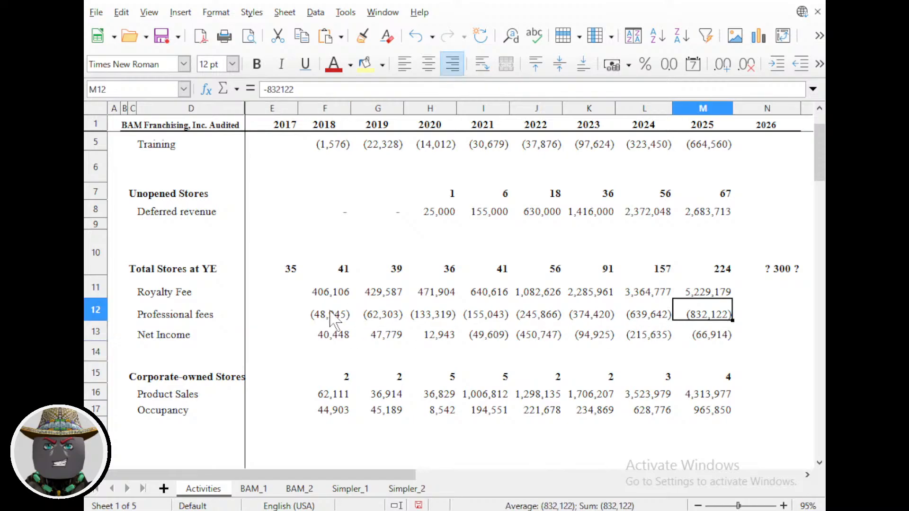
pyautogui.click(332, 316)
pyautogui.click(339, 294)
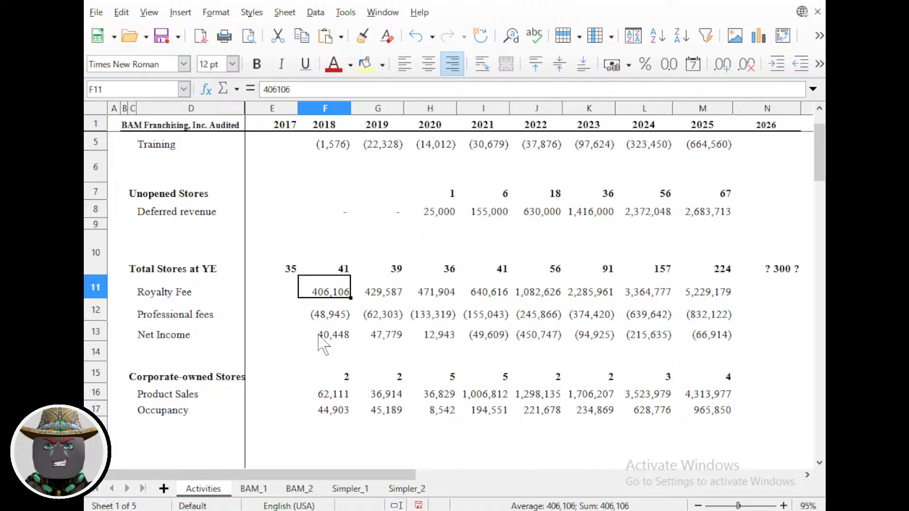
# Insert a blank row above Net Income, between Professional fees and Net Income.
pyautogui.rightClick(96, 331)
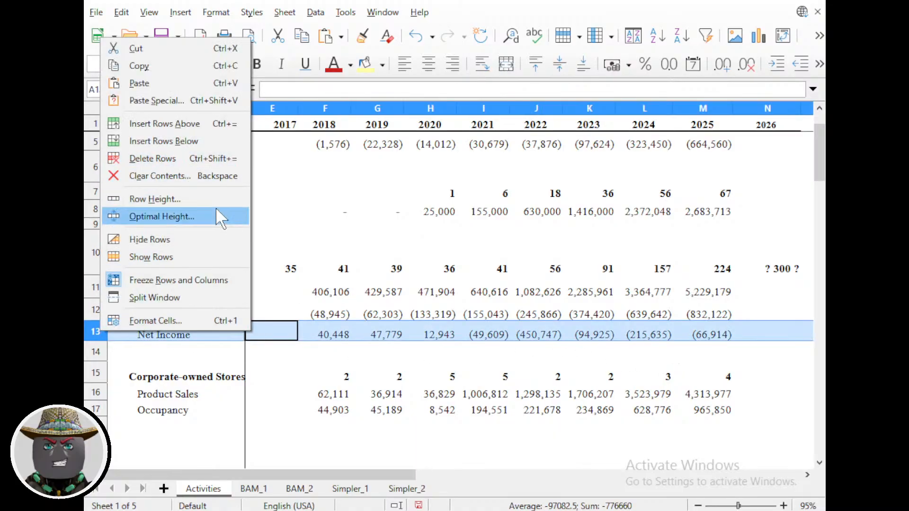
pyautogui.click(182, 124)
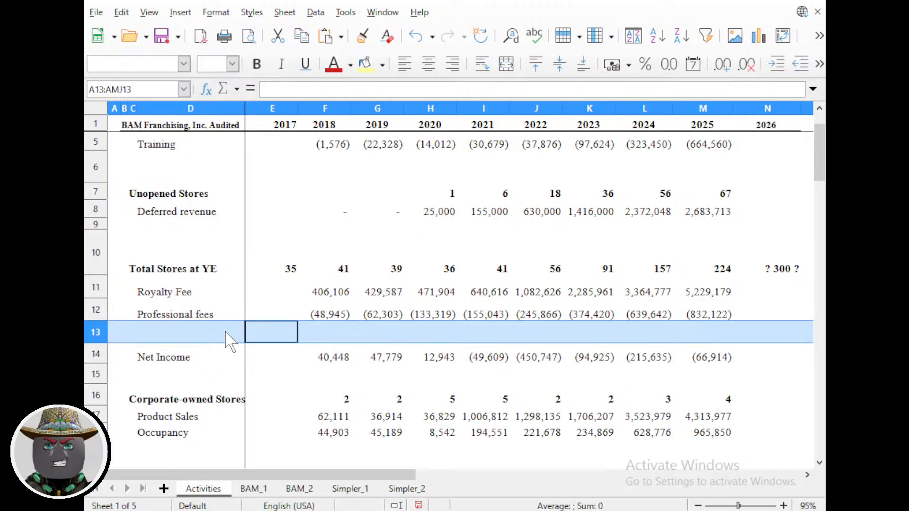
pyautogui.click(265, 377)
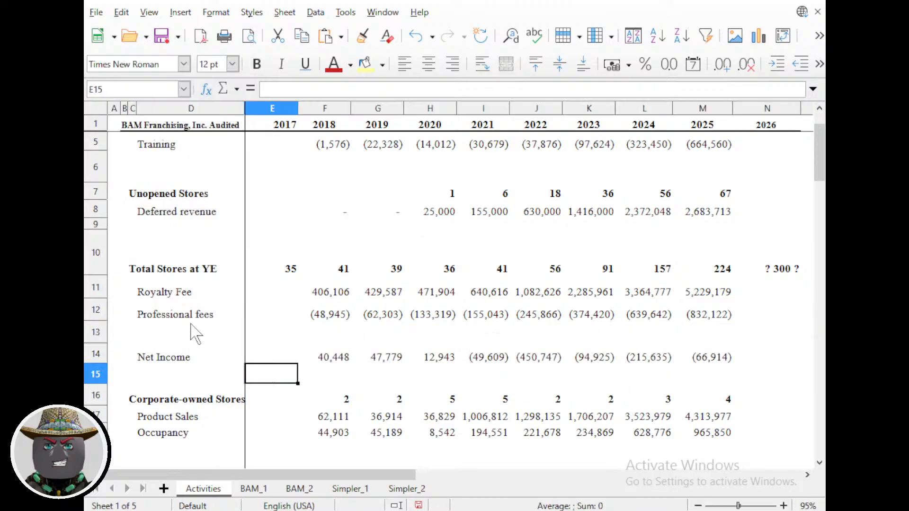
# Copy the Total Operating Expenses row D44:M44 from the income statement further down the sheet.
pyautogui.click(193, 333)
pyautogui.scroll(-9, 208, 386)
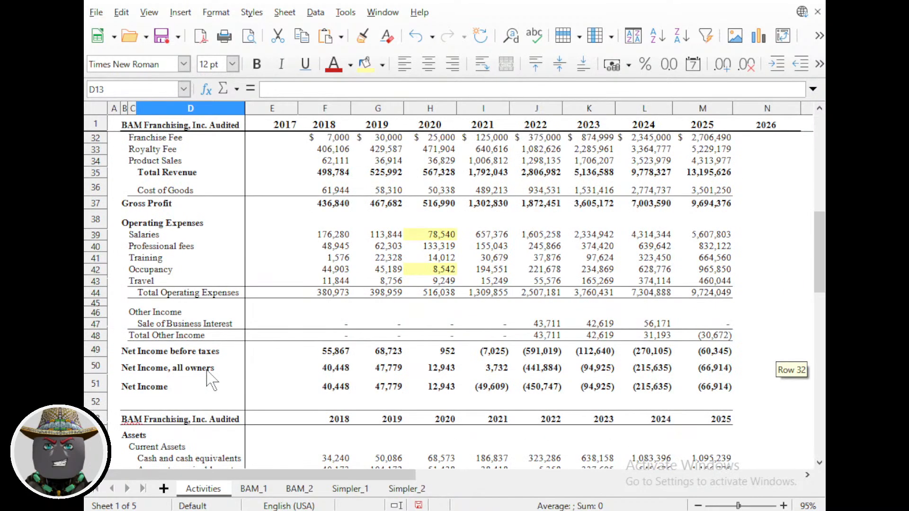
pyautogui.click(138, 292)
pyautogui.keyDown('shift'); pyautogui.click(703, 292); pyautogui.keyUp('shift')
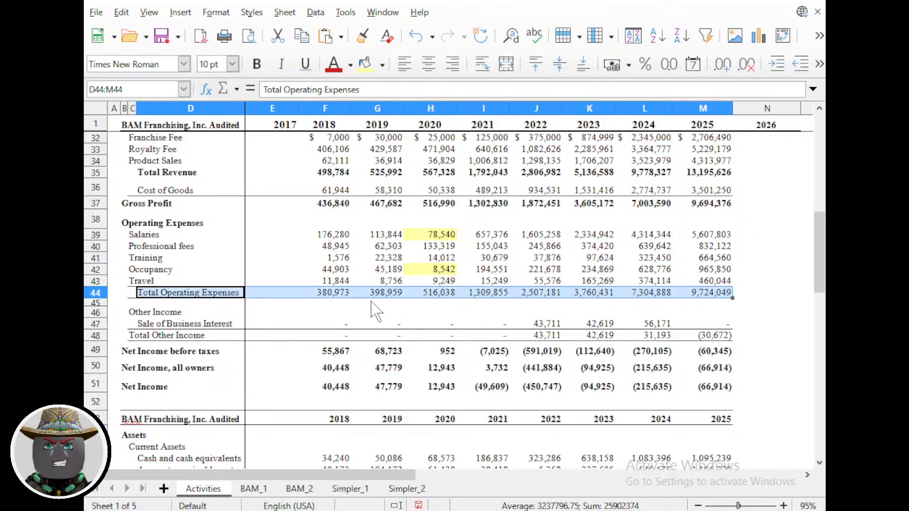
pyautogui.hotkey('ctrl', 'c')
pyautogui.scroll(8, 227, 322)
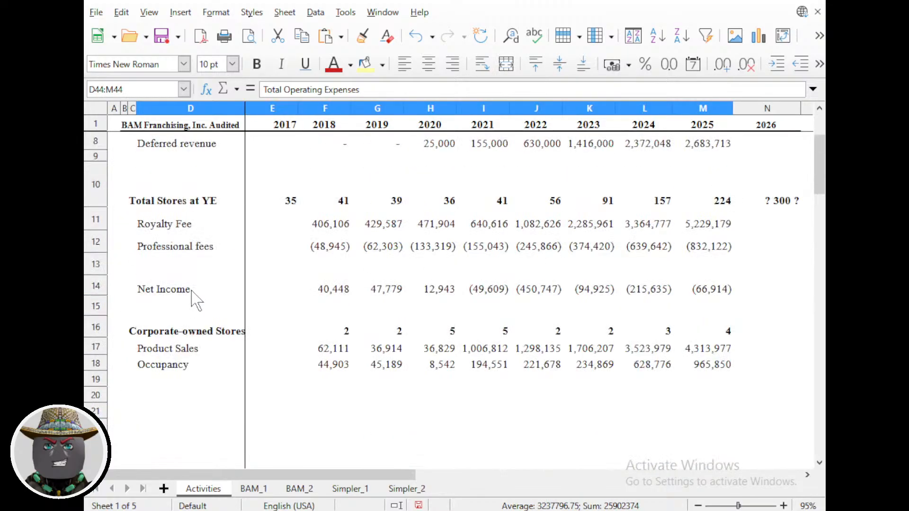
pyautogui.click(153, 266)
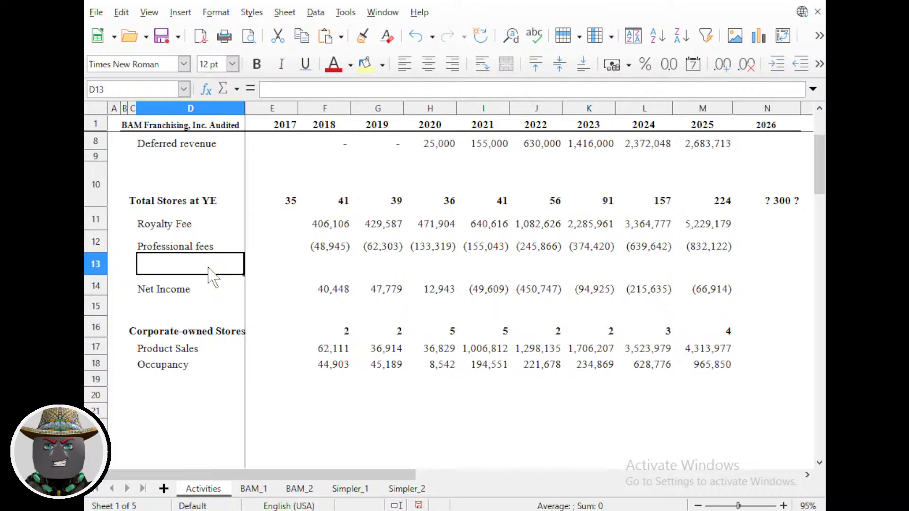
pyautogui.press('Left')
pyautogui.hotkey('ctrl', 'v')
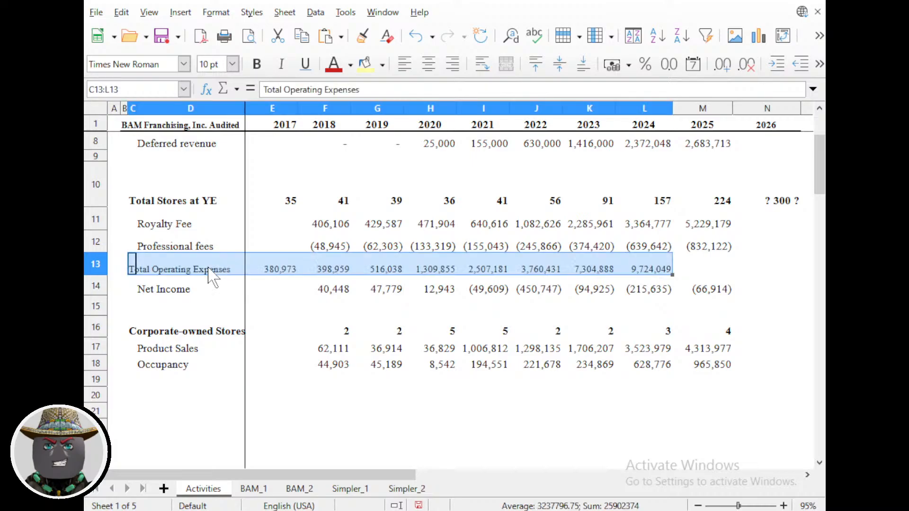
pyautogui.hotkey('ctrl', 'z')
pyautogui.press('Right')
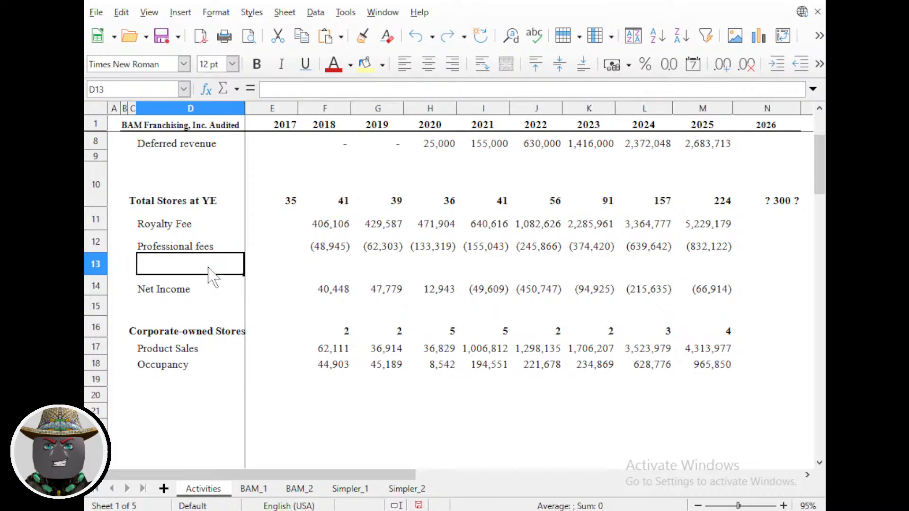
# Paste the copied Total Operating Expenses row at D13 and set the font size of D13:M13 to 12 pt.
pyautogui.hotkey('ctrl', 'v')
pyautogui.press('Left')
pyautogui.press('Right')
pyautogui.hotkey('ctrl', 'shift', 'Right')
pyautogui.hotkey('ctrl', 'shift', 'Right')
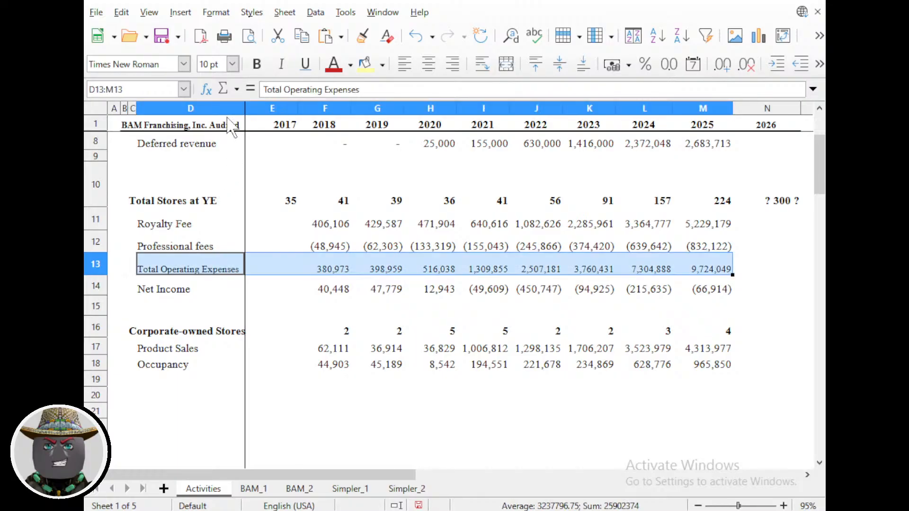
pyautogui.click(233, 64)
pyautogui.click(224, 115)
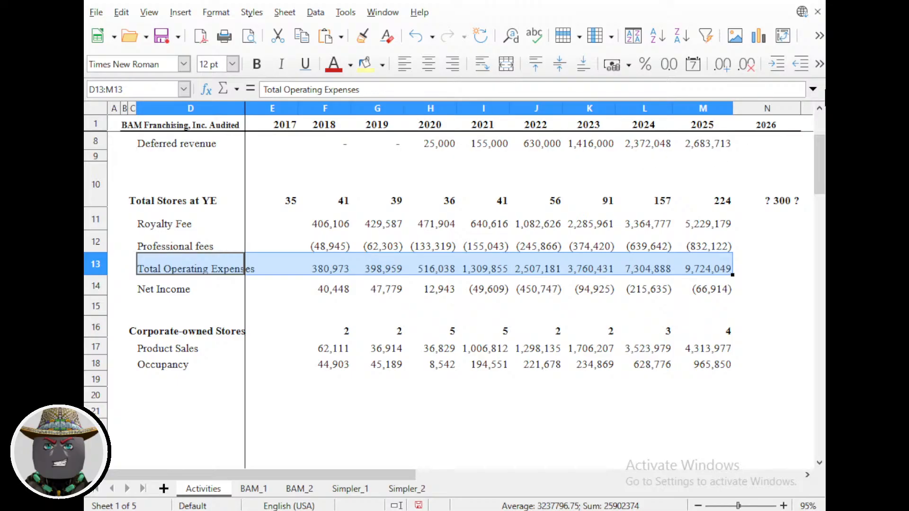
# Remove the cell borders from the Total Operating Expenses row D13:M13.
pyautogui.click(819, 63)
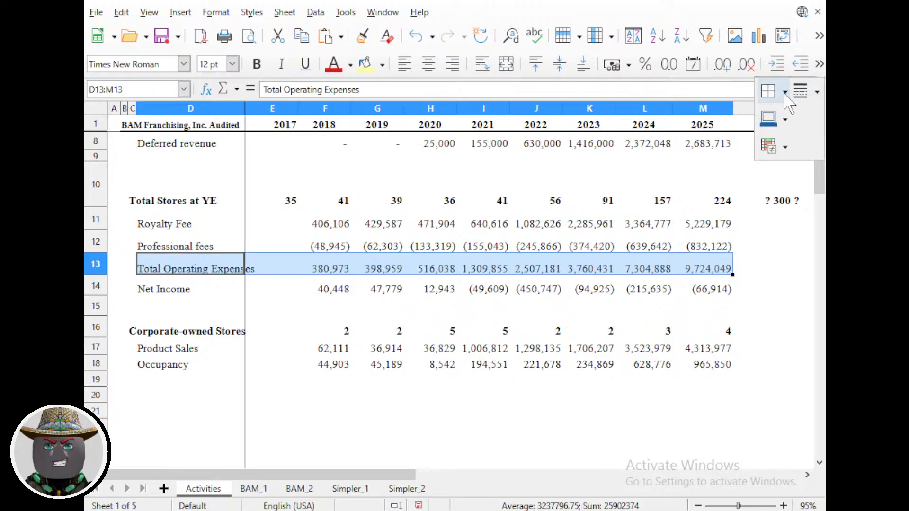
pyautogui.click(785, 94)
pyautogui.click(720, 135)
pyautogui.click(569, 335)
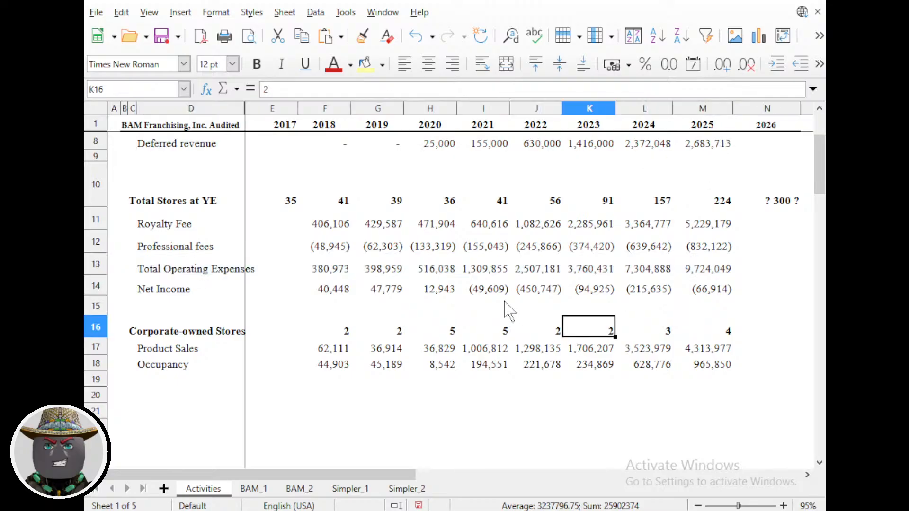
# Examine the Total Operating Expenses row and compare it with the operating expense and net income lines in the income statement below.
pyautogui.click(172, 273)
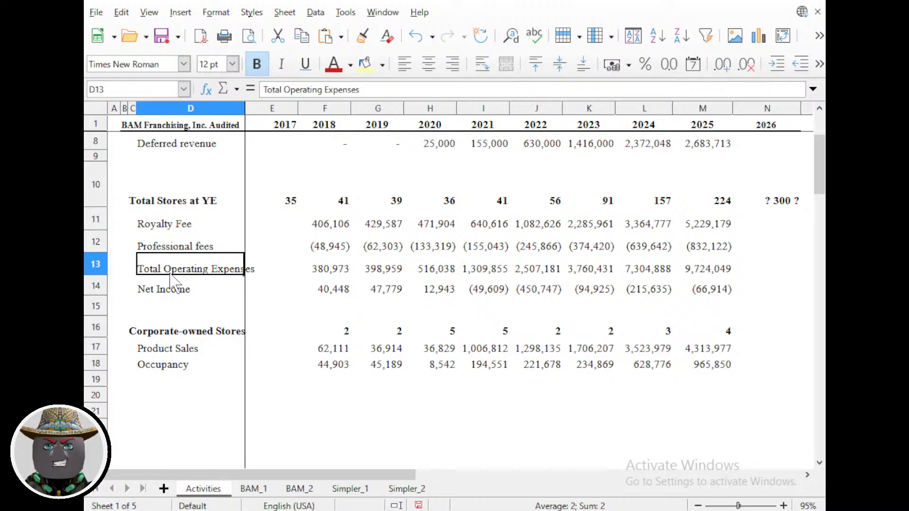
pyautogui.click(325, 263)
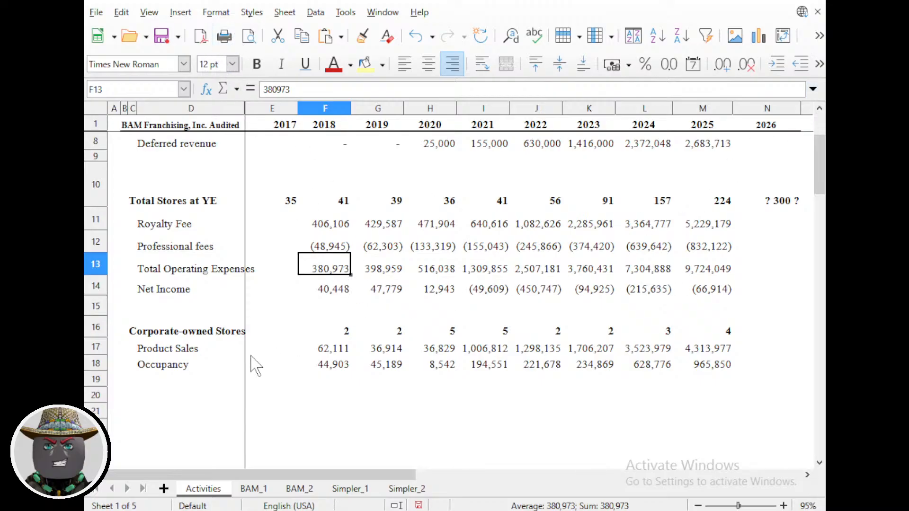
pyautogui.hscroll(3, 327, 265)
pyautogui.hscroll(-3, 332, 268)
pyautogui.scroll(-6, 219, 326)
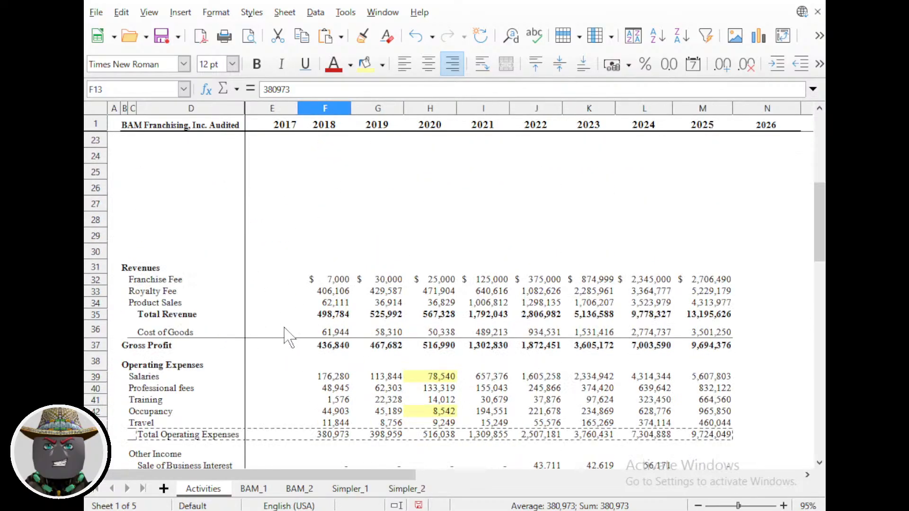
pyautogui.scroll(-2, 298, 343)
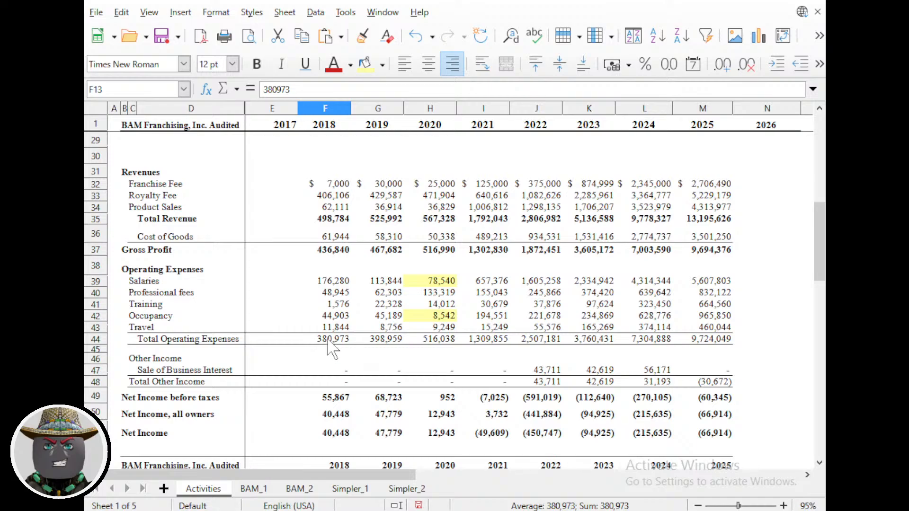
pyautogui.scroll(-1, 256, 361)
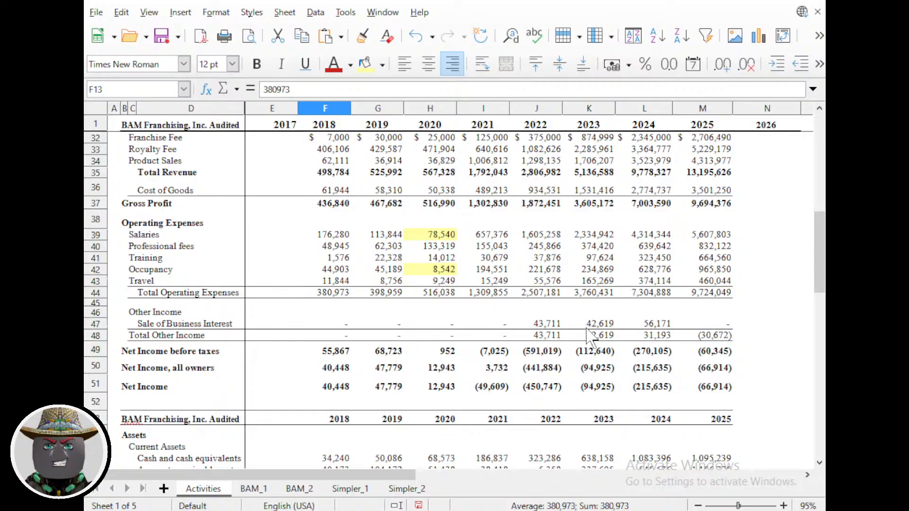
# Examine the Sale of Business Interest amounts for 2022, 2023 and 2024 under Other Income in the income statement.
pyautogui.click(547, 325)
pyautogui.click(589, 325)
pyautogui.click(647, 324)
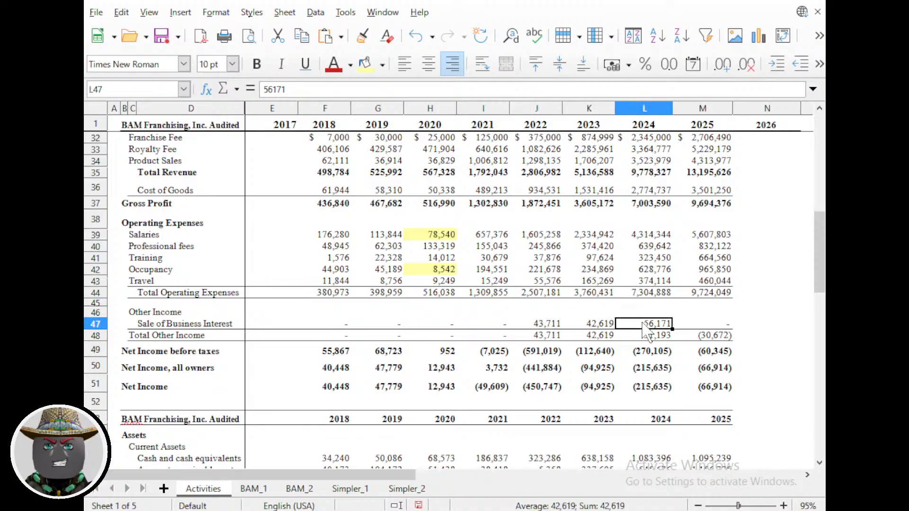
pyautogui.click(547, 325)
pyautogui.click(600, 326)
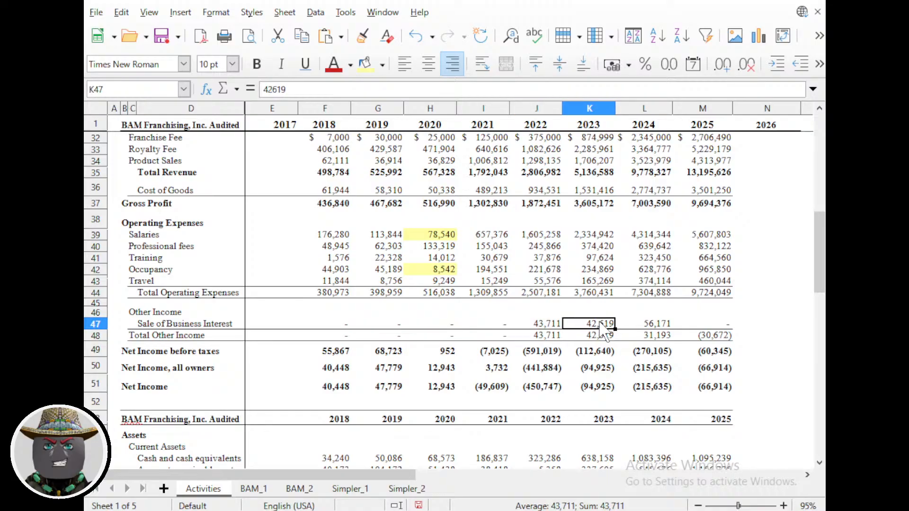
pyautogui.click(640, 324)
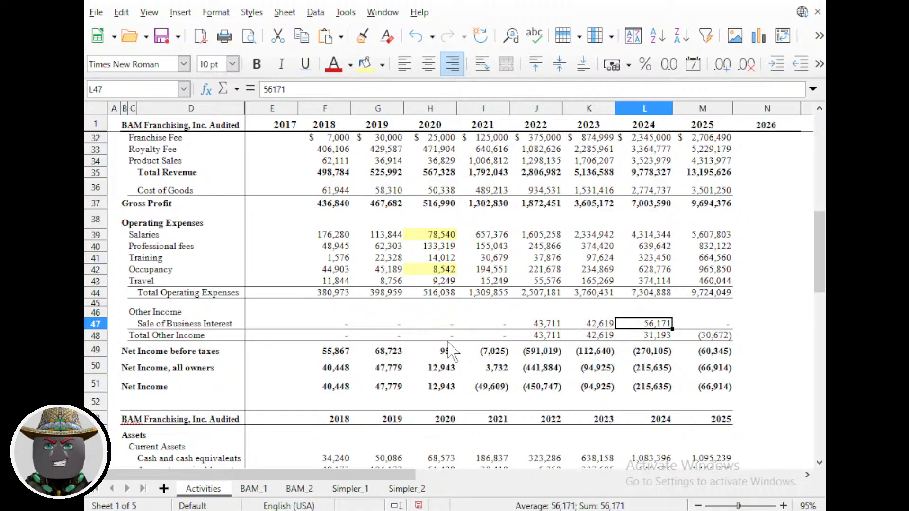
# Copy the Inventory row D58:M58 from the Current Assets section of the balance sheet.
pyautogui.scroll(-2, 246, 356)
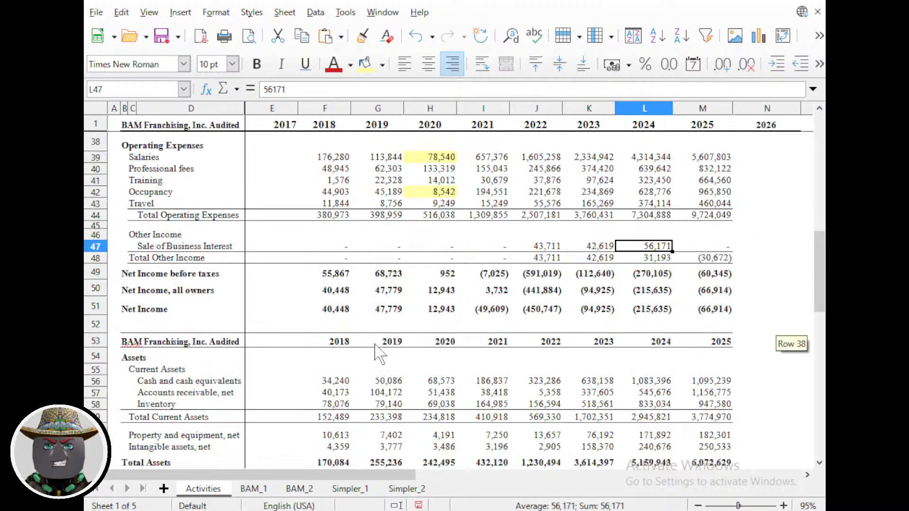
pyautogui.scroll(-4, 377, 352)
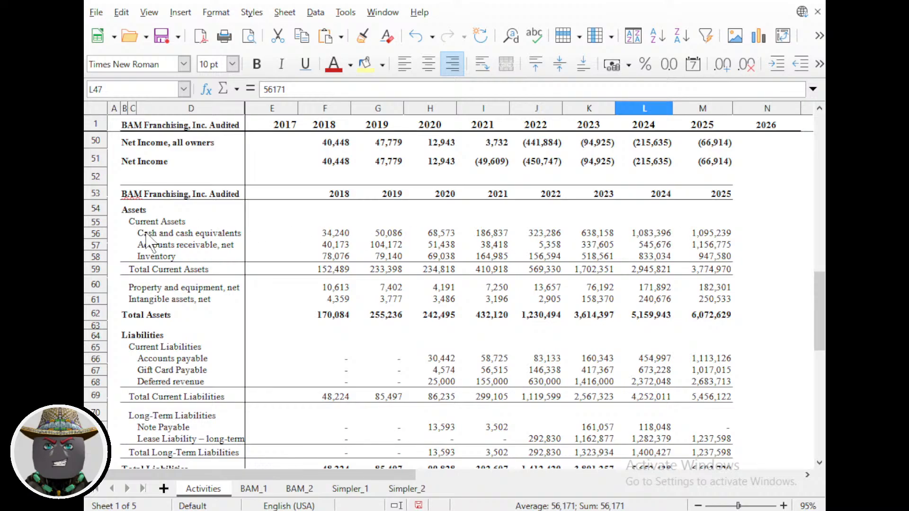
pyautogui.moveTo(140, 233); pyautogui.dragTo(713, 238)
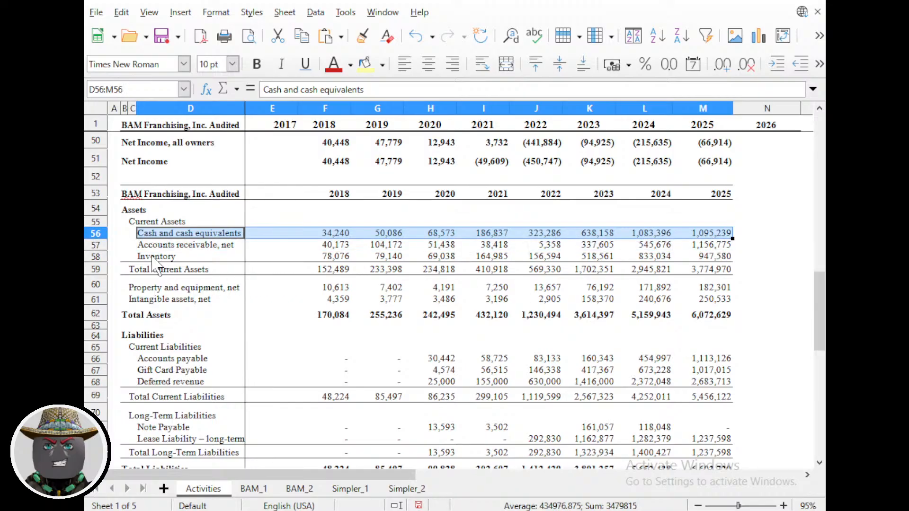
pyautogui.moveTo(156, 258); pyautogui.dragTo(710, 263)
pyautogui.hotkey('ctrl', 'c')
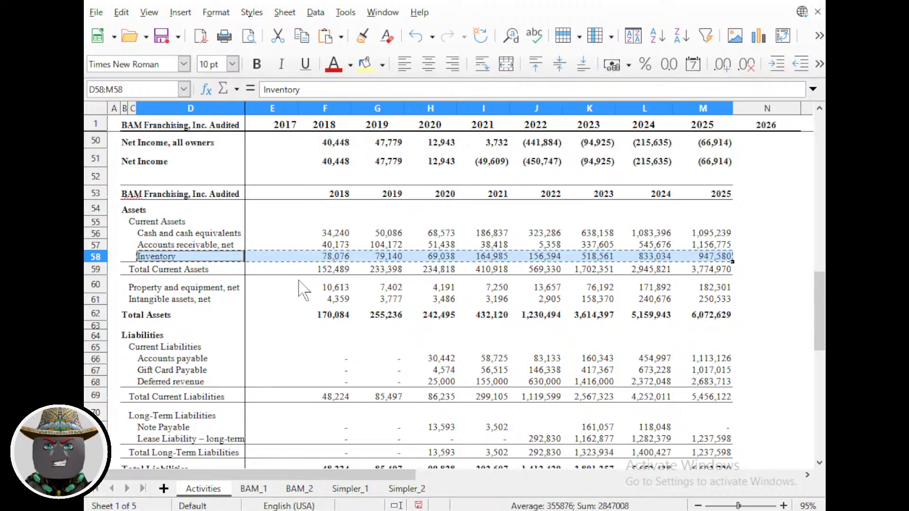
# Paste the copied Inventory row at D19:M19, directly below Occupancy under Corporate-owned Stores.
pyautogui.scroll(15, 308, 289)
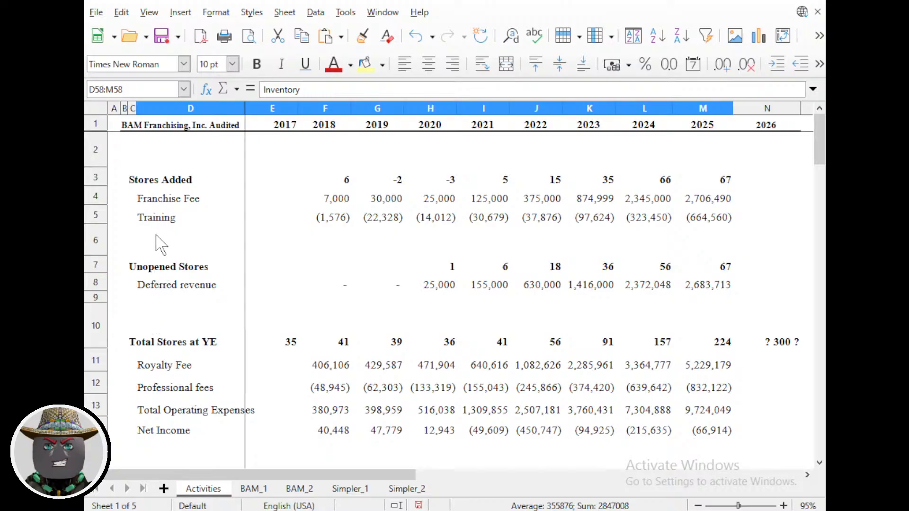
pyautogui.scroll(-2, 158, 255)
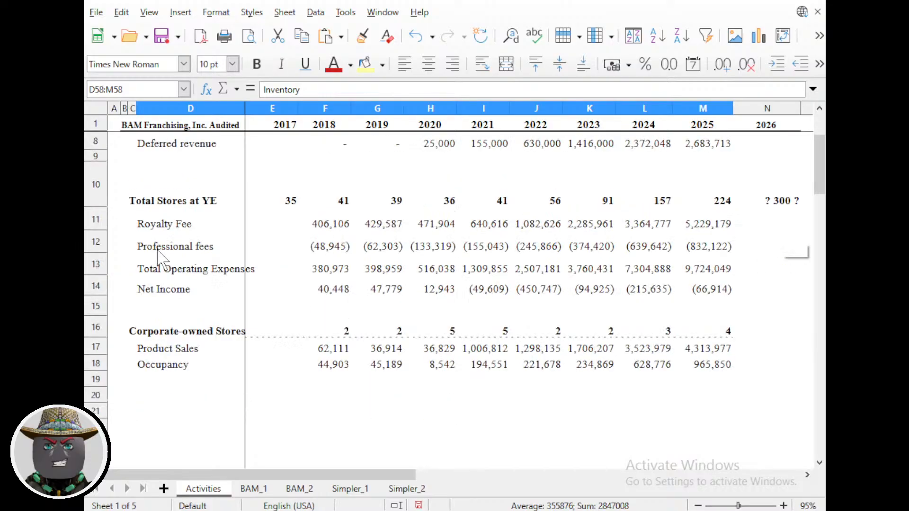
pyautogui.click(163, 380)
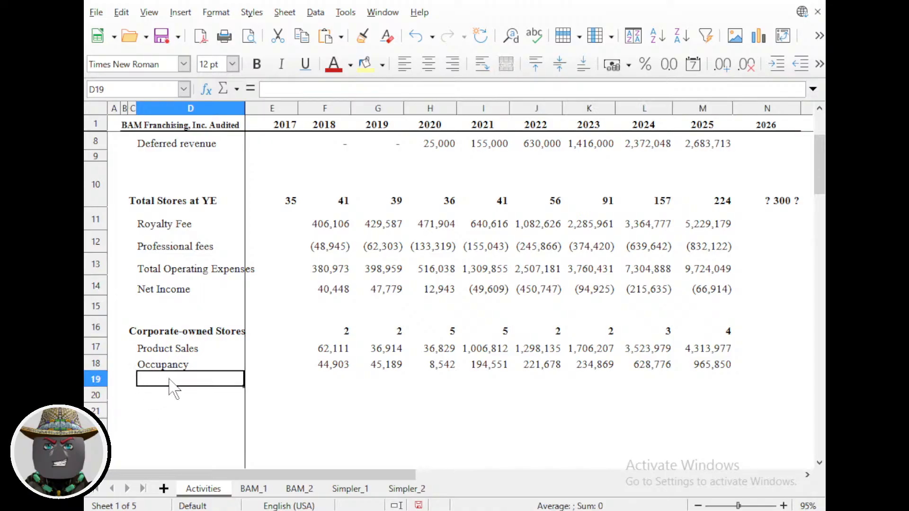
pyautogui.press('Left')
pyautogui.hotkey('ctrl', 'shift', 'Right')
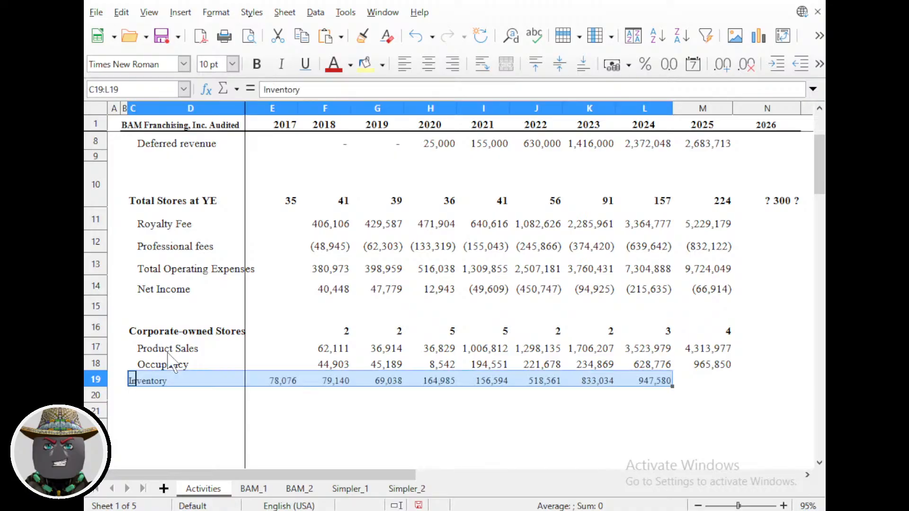
pyautogui.press('Right')
pyautogui.hotkey('ctrl', 'v')
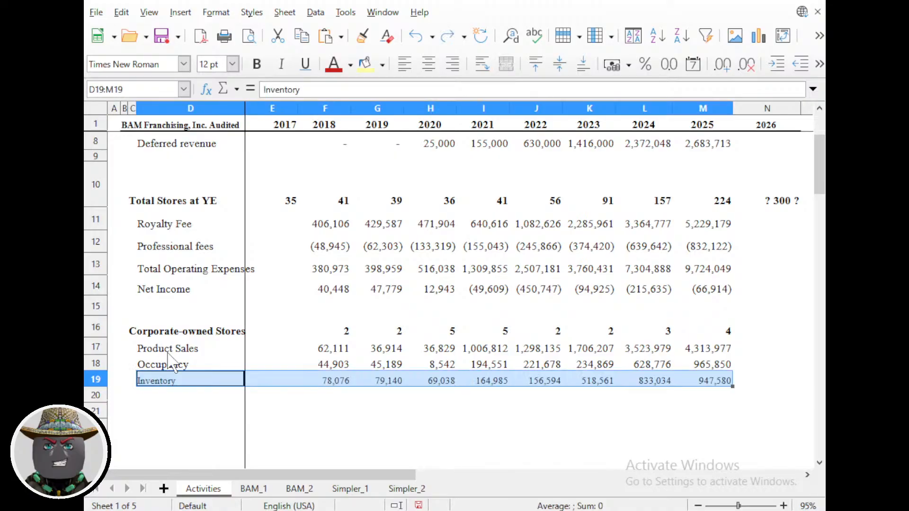
pyautogui.press('Right')
pyautogui.press('Left')
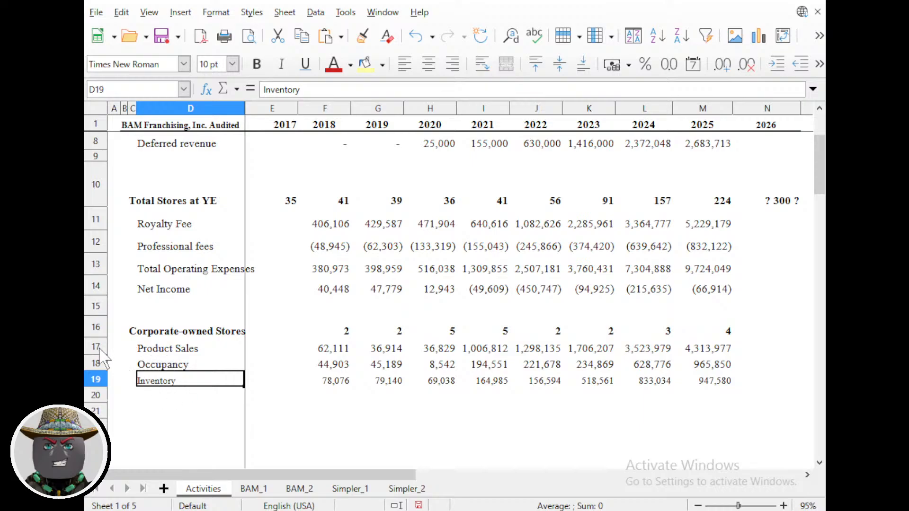
# Insert a blank row above Product Sales and move the Inventory row from D20:M20 into it at D17.
pyautogui.rightClick(97, 349)
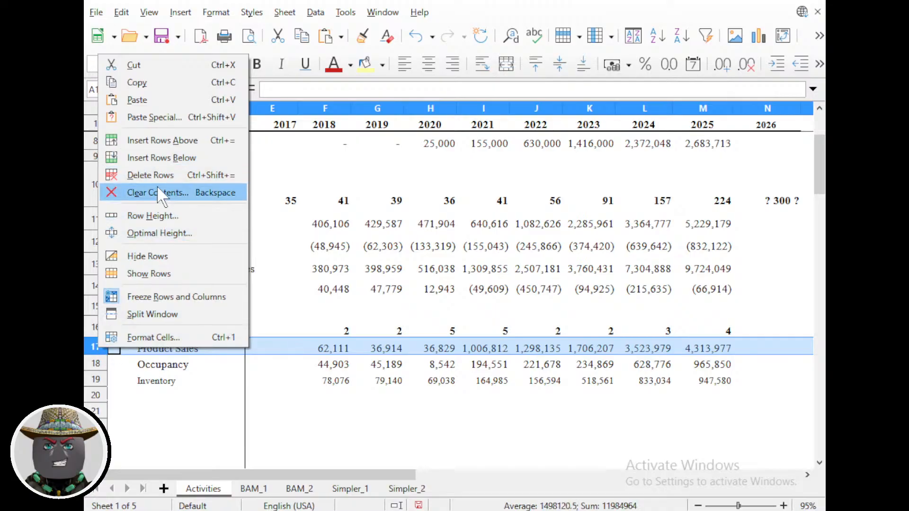
pyautogui.click(161, 145)
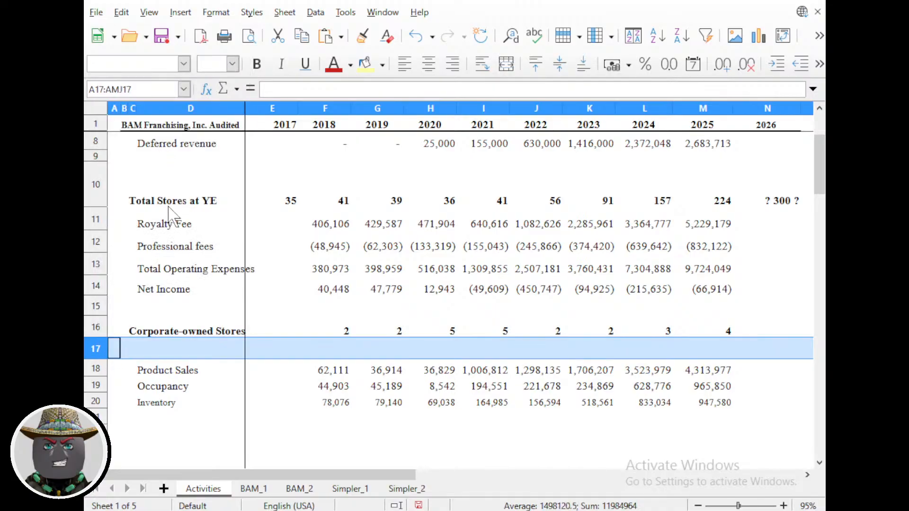
pyautogui.click(152, 404)
pyautogui.hotkey('ctrl', 'shift', 'Right')
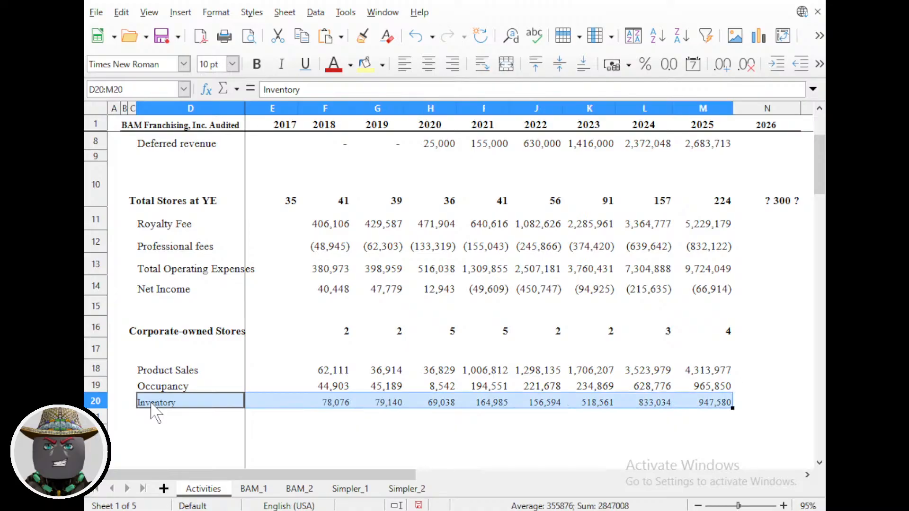
pyautogui.hotkey('ctrl', 'x')
pyautogui.press('Up')
pyautogui.press('Up')
pyautogui.press('Up')
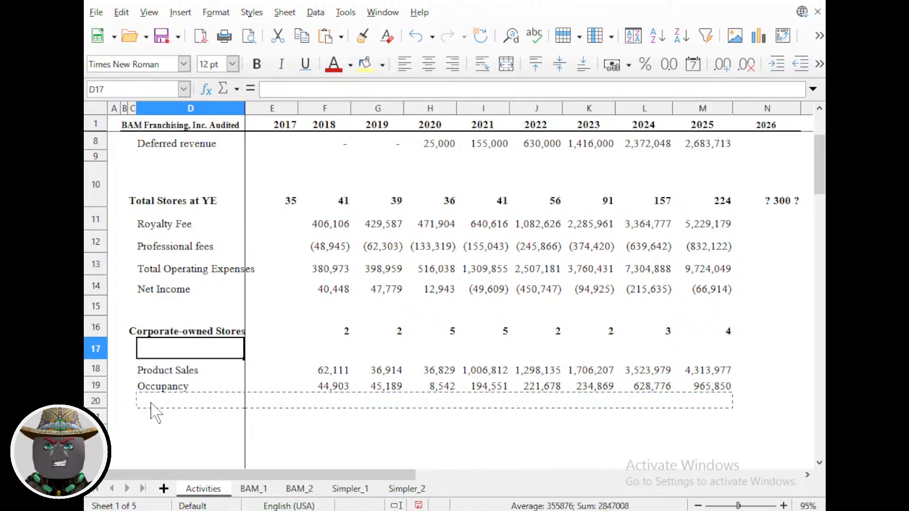
pyautogui.hotkey('ctrl', 'v')
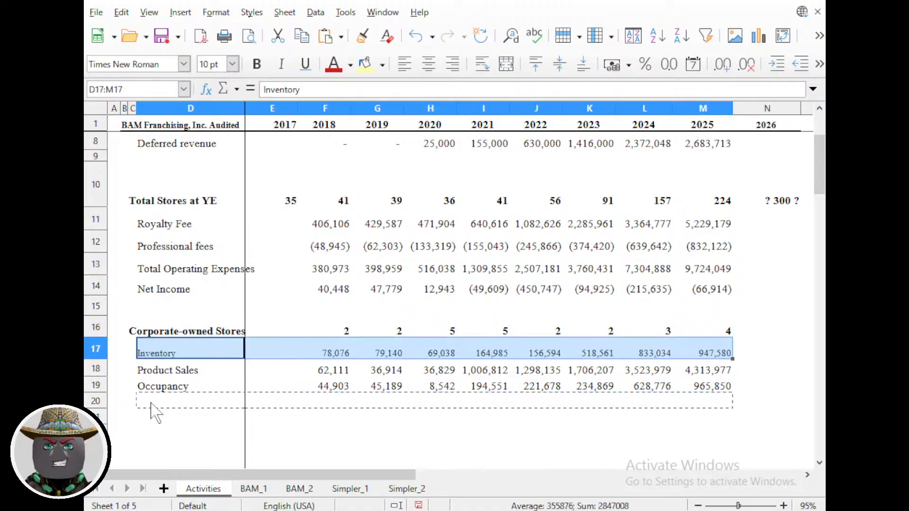
# Create a cell style named a__12point based on the 2018 Product Sales value in F18.
pyautogui.press('Down')
pyautogui.press('Right')
pyautogui.press('Right')
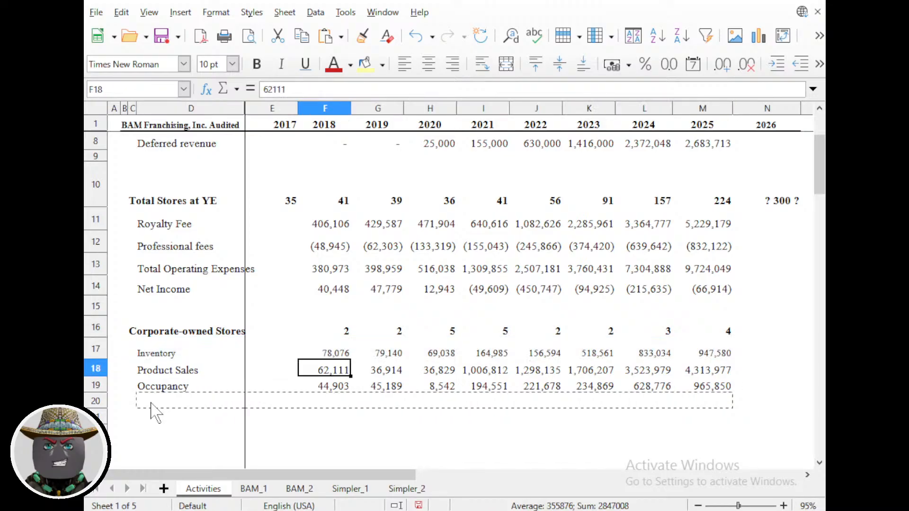
pyautogui.press('Escape')
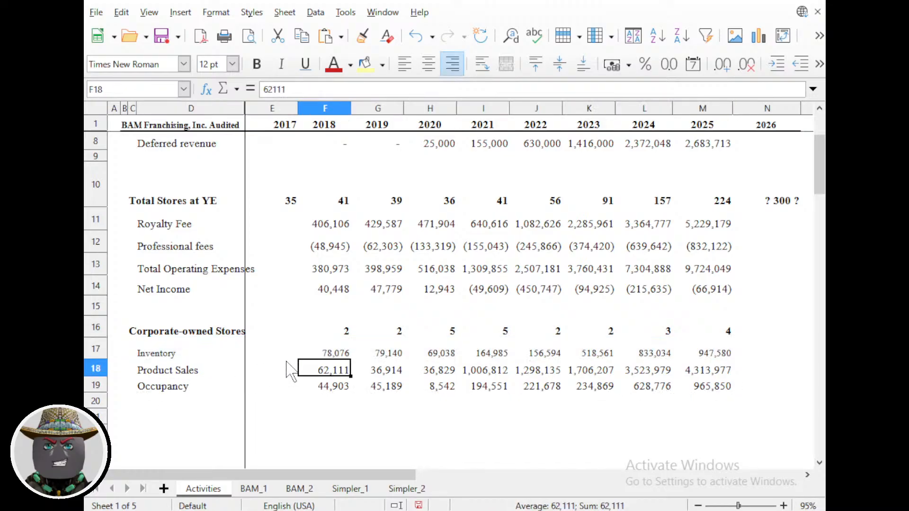
pyautogui.press('F11')
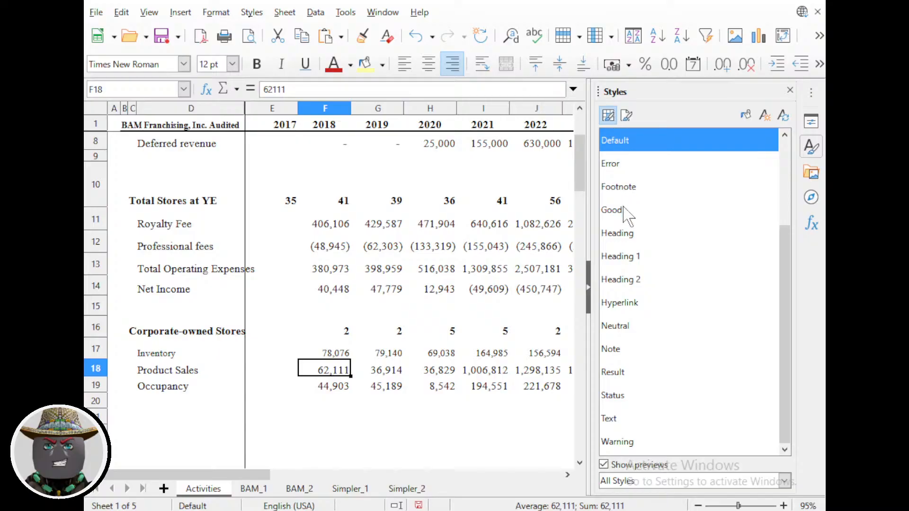
pyautogui.click(768, 116)
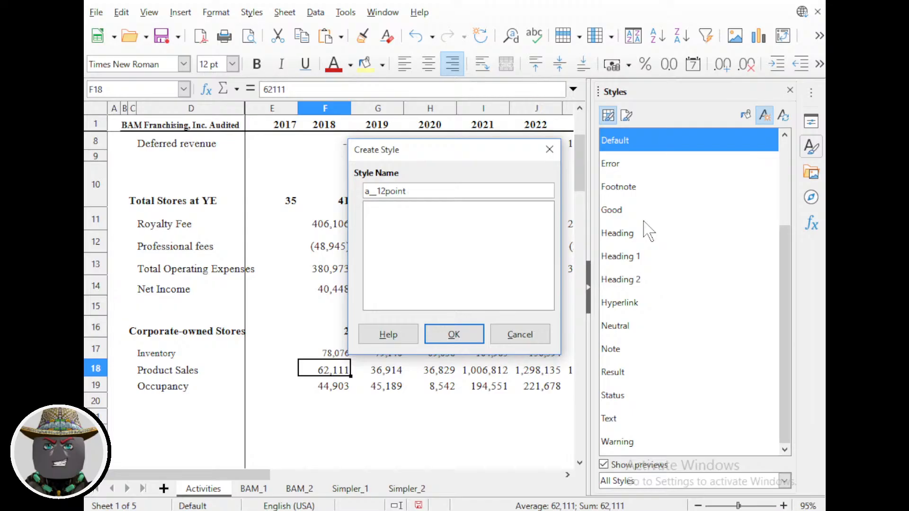
pyautogui.press('Return')
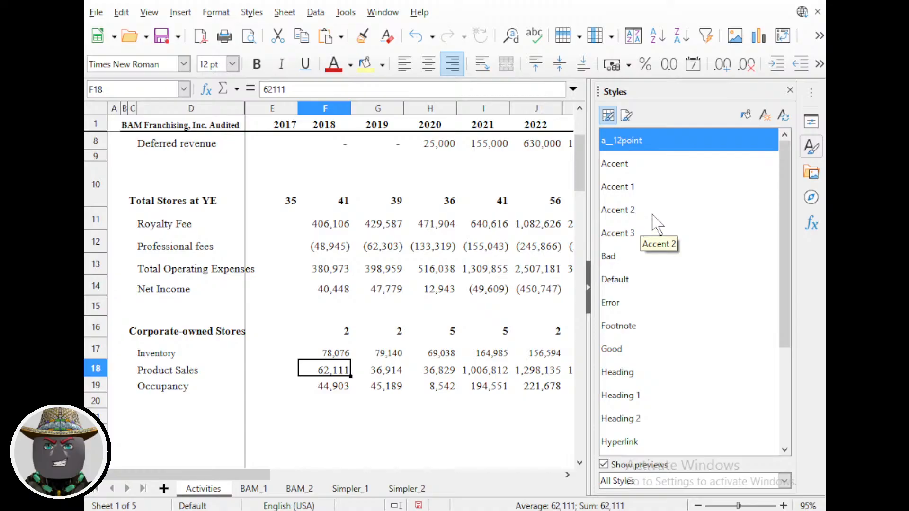
# Apply the a__12point style to the Inventory values F17:M17.
pyautogui.click(339, 356)
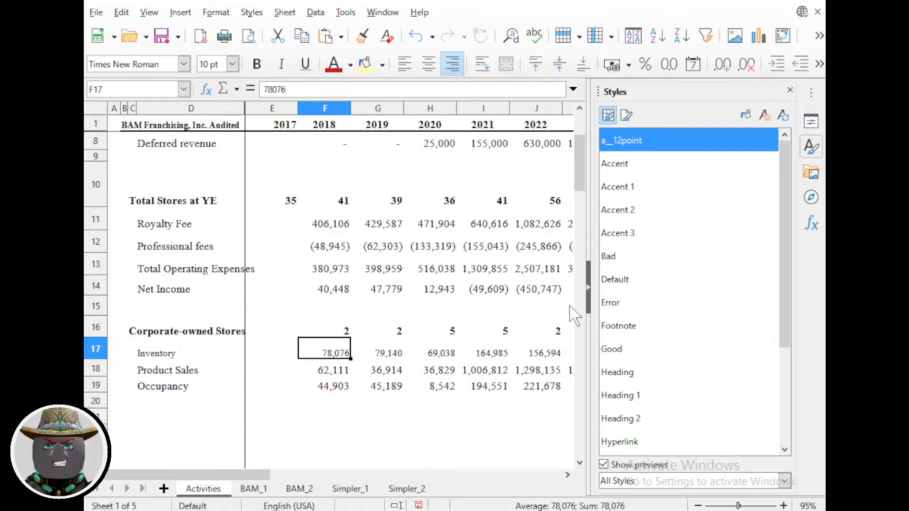
pyautogui.click(630, 141)
pyautogui.scroll(-2, 445, 327)
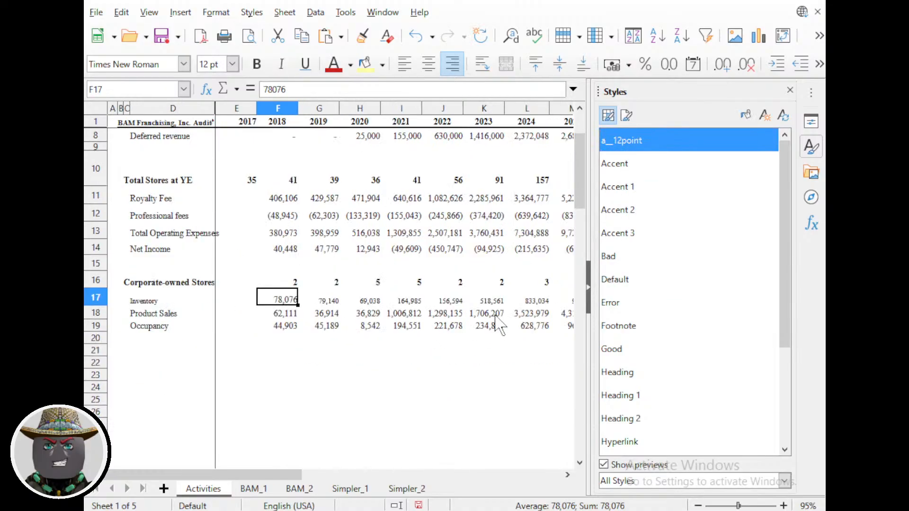
pyautogui.hscroll(6, 485, 335)
pyautogui.keyDown('shift'); pyautogui.click(339, 304); pyautogui.keyUp('shift')
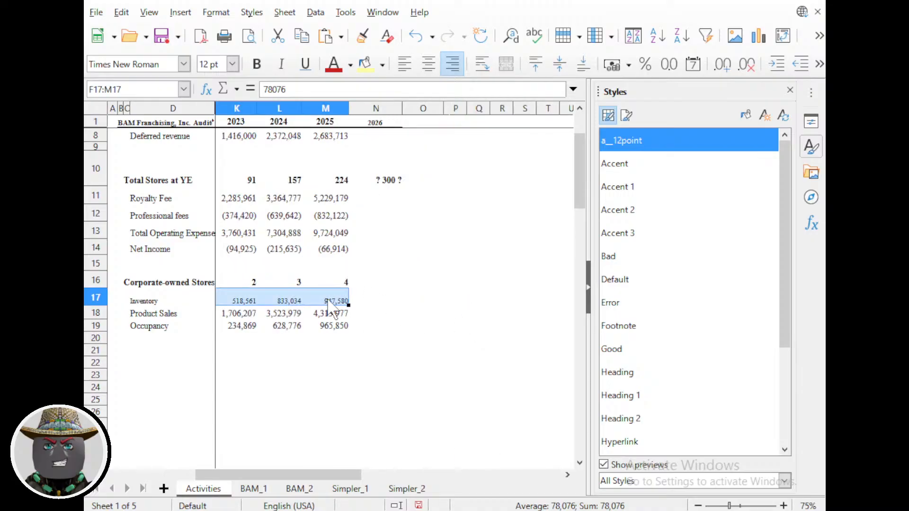
pyautogui.doubleClick(637, 141)
# Try the a__12point style on the Inventory label in D17 and undo it.
pyautogui.moveTo(355, 475); pyautogui.dragTo(248, 474)
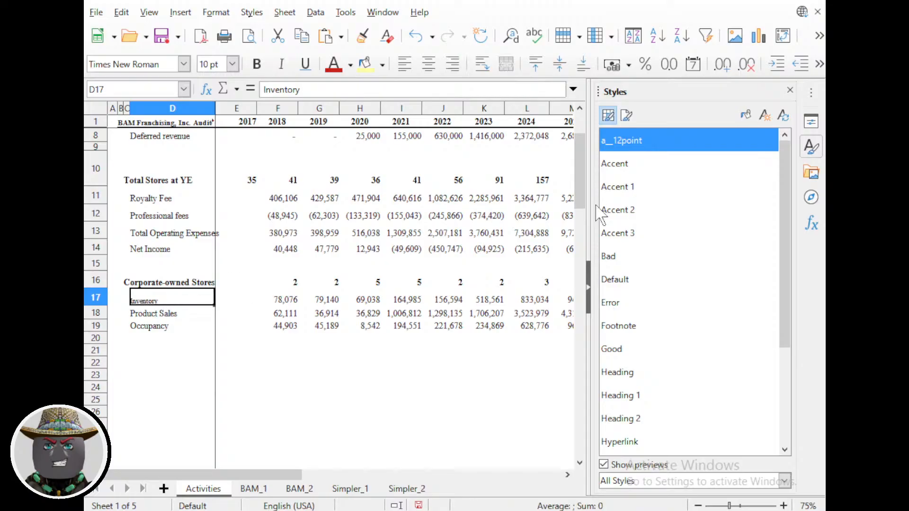
pyautogui.doubleClick(641, 142)
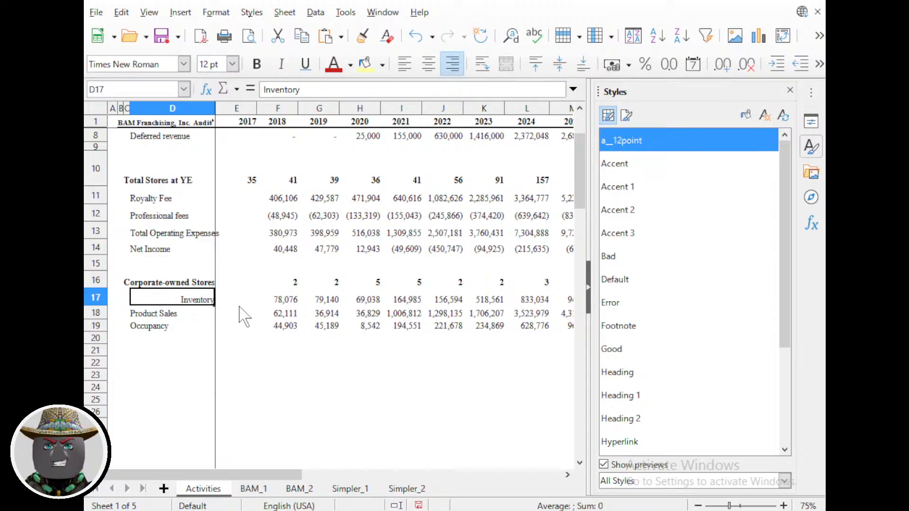
pyautogui.hotkey('ctrl', 'z')
# Create a cell style named a__words_12point based on the Product Sales label in D18.
pyautogui.click(172, 315)
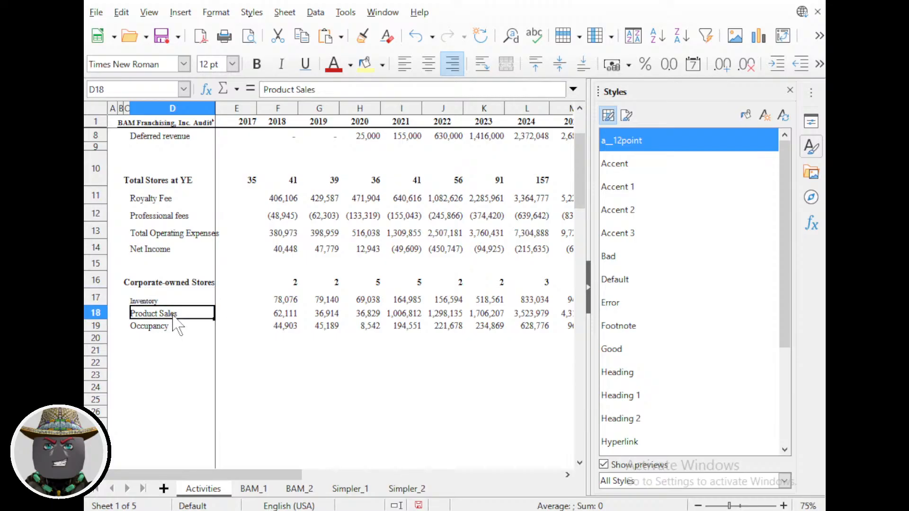
pyautogui.click(764, 115)
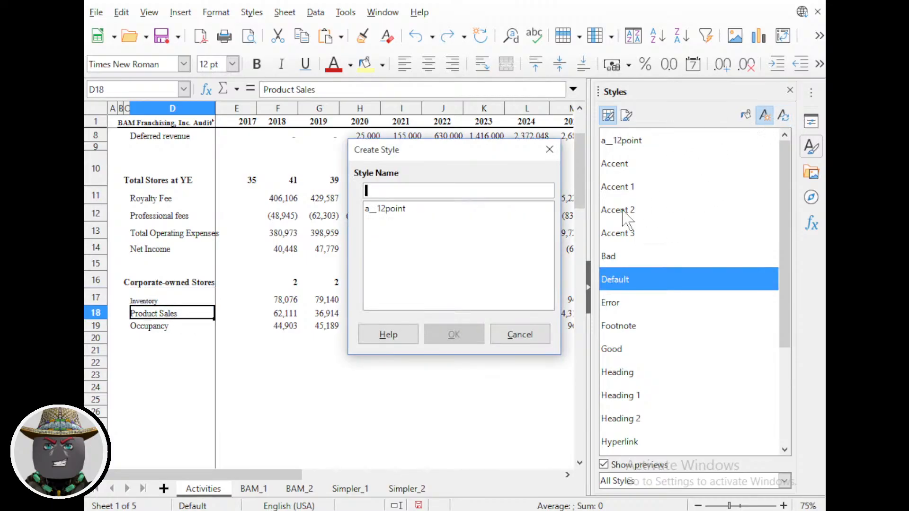
pyautogui.write('a')
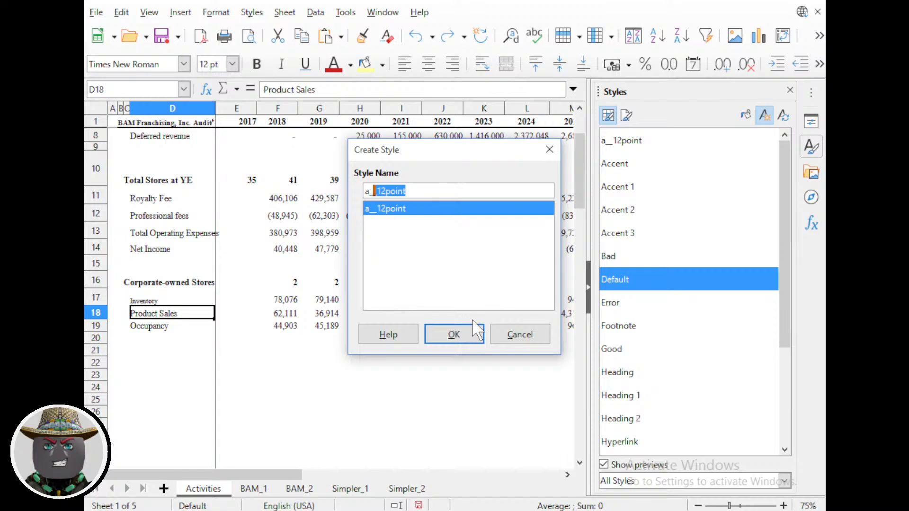
pyautogui.write('_words')
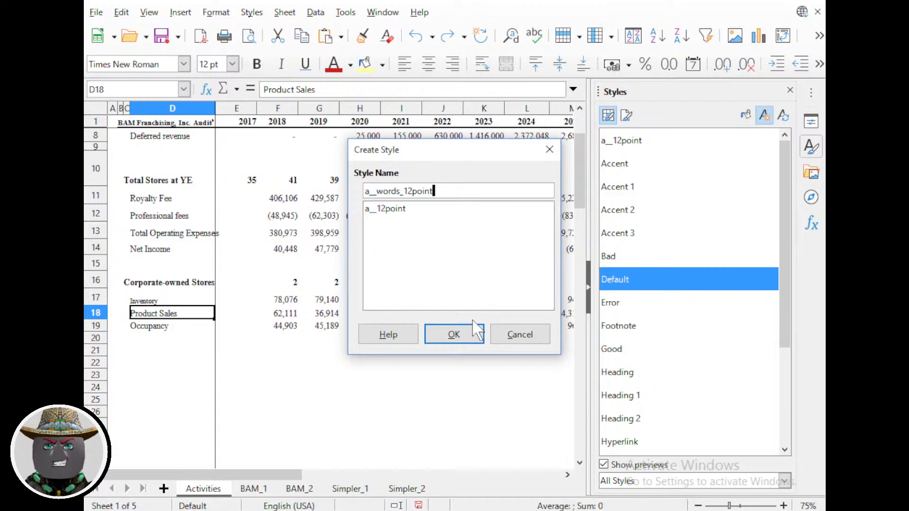
pyautogui.press('Return')
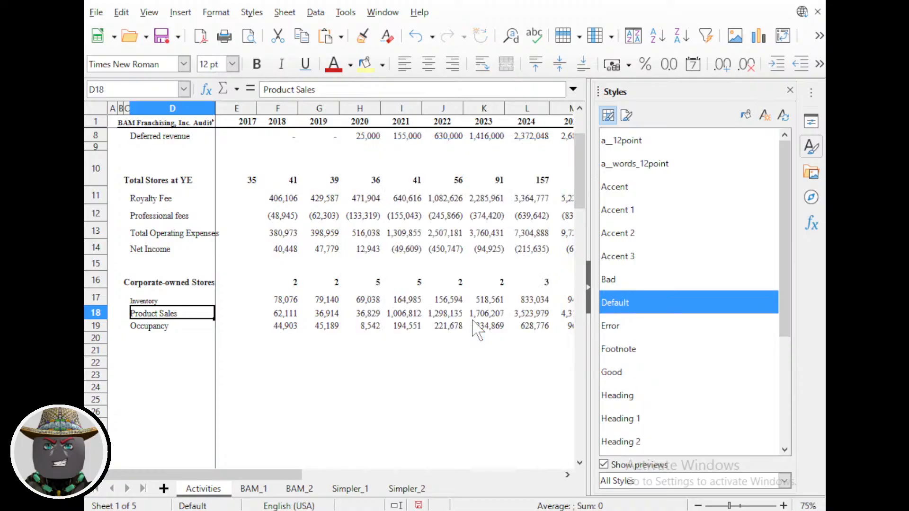
# Apply the a__words_12point style to the Inventory label in D17.
pyautogui.click(157, 302)
pyautogui.doubleClick(624, 167)
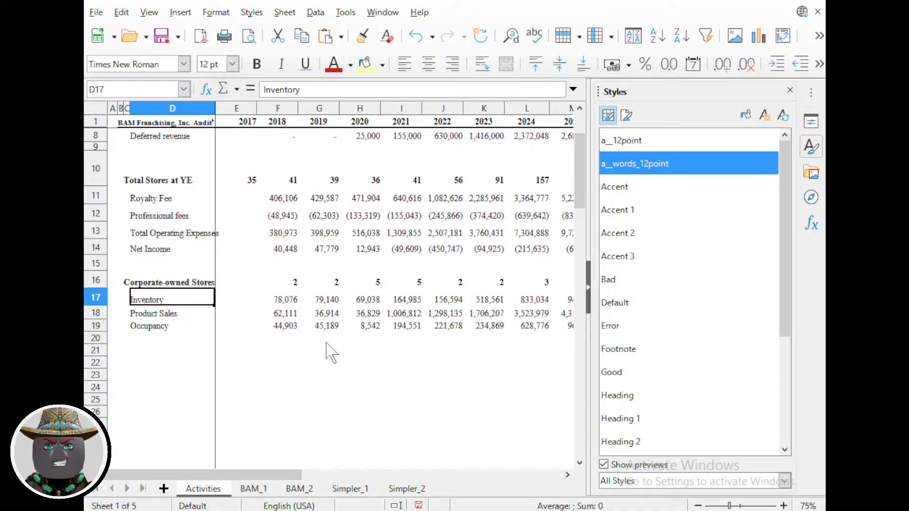
pyautogui.scroll(-1, 274, 357)
pyautogui.scroll(1, 279, 355)
pyautogui.keyDown('ctrl'); pyautogui.scroll(-1, 278, 355); pyautogui.keyUp('ctrl')
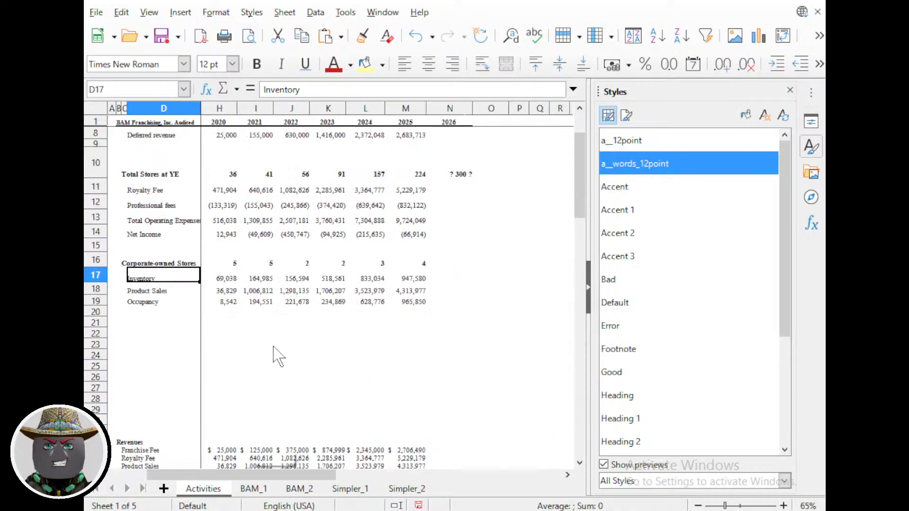
# Narrow the Styles sidebar to make more of the year columns in the sheet visible.
pyautogui.click(299, 334)
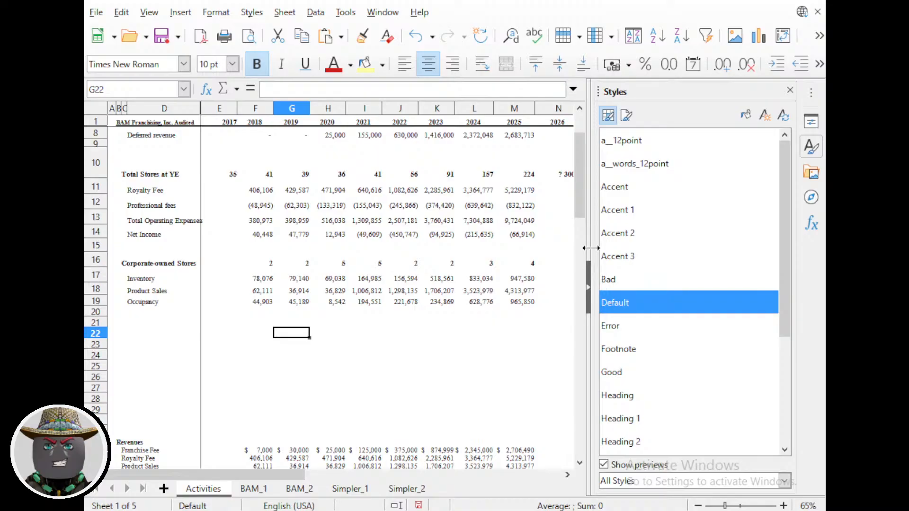
pyautogui.moveTo(591, 247); pyautogui.dragTo(651, 247)
pyautogui.click(556, 301)
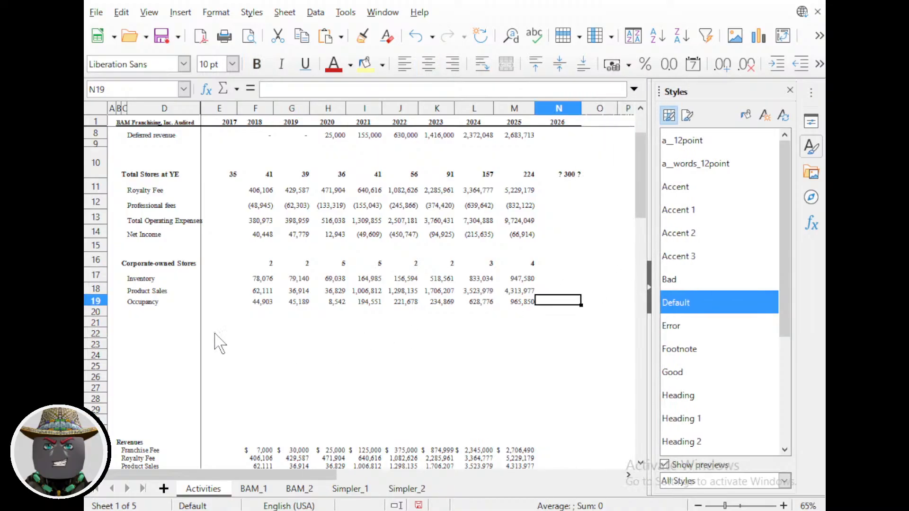
# Review the income statement's revenue and operating expense lines against the rows already listed under the store counts.
pyautogui.scroll(-1, 161, 352)
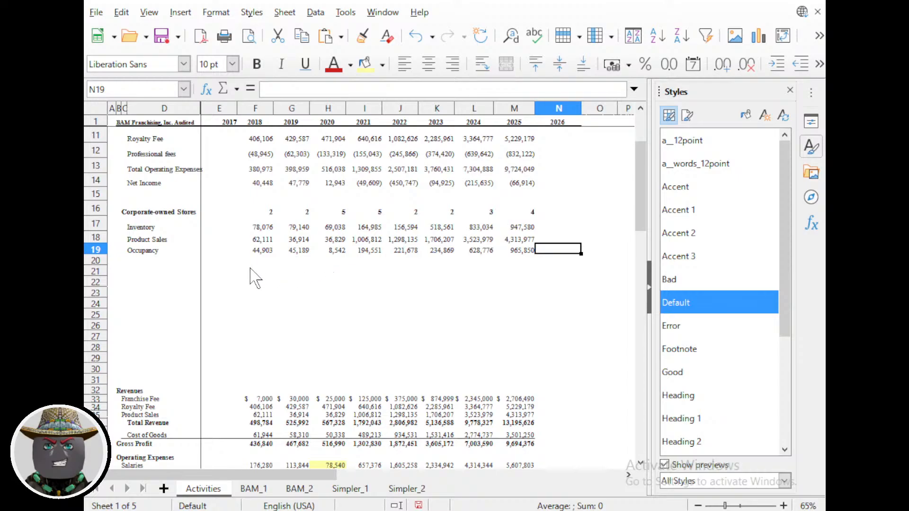
pyautogui.scroll(-2, 170, 286)
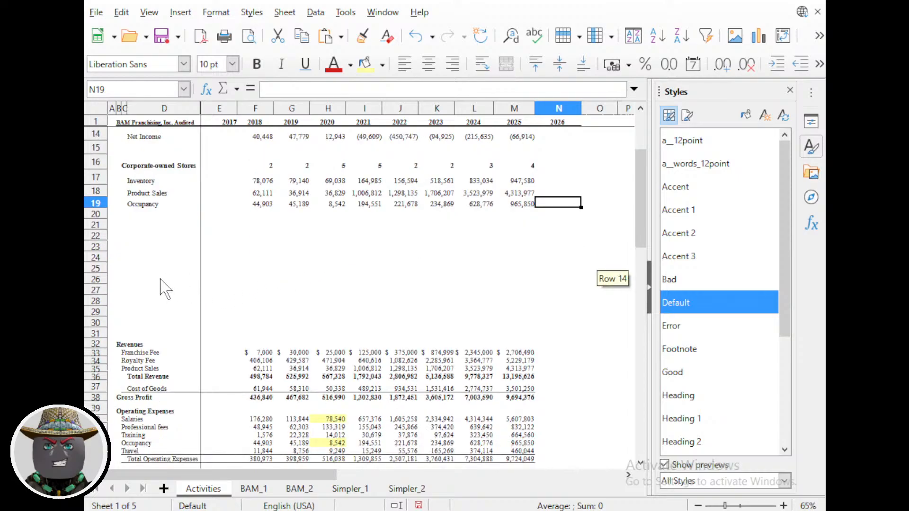
pyautogui.scroll(-2, 163, 289)
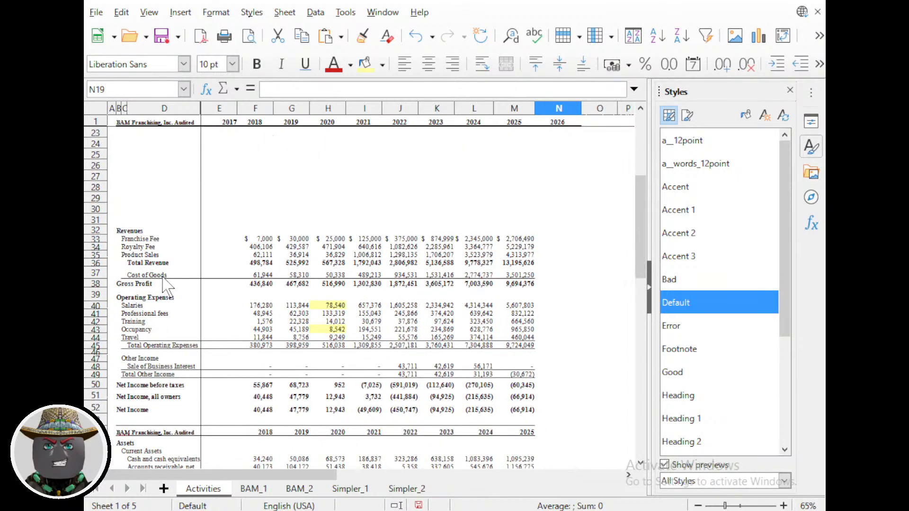
pyautogui.scroll(-1, 161, 313)
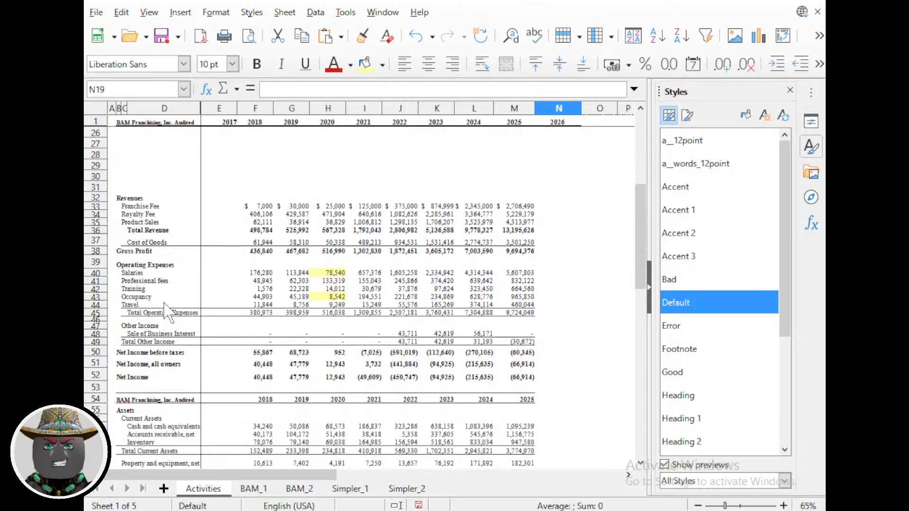
pyautogui.scroll(4, 166, 312)
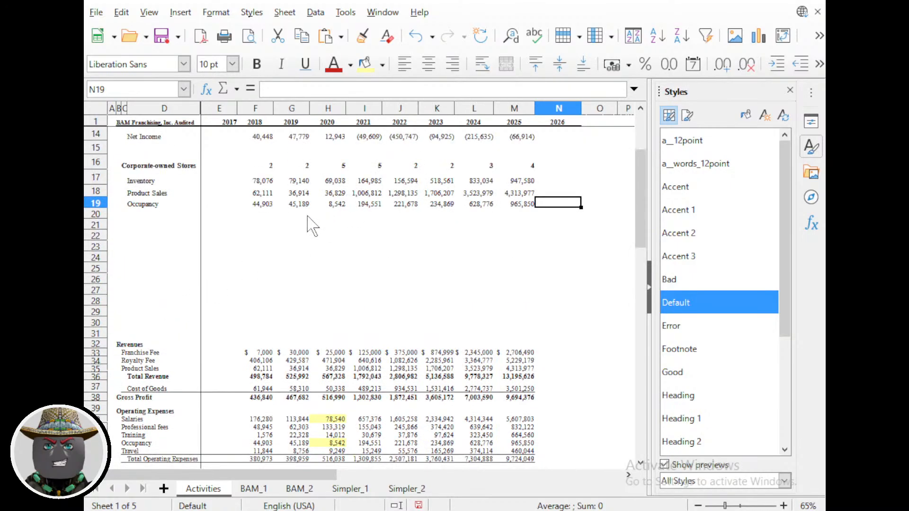
pyautogui.scroll(-2, 284, 246)
pyautogui.scroll(1, 137, 341)
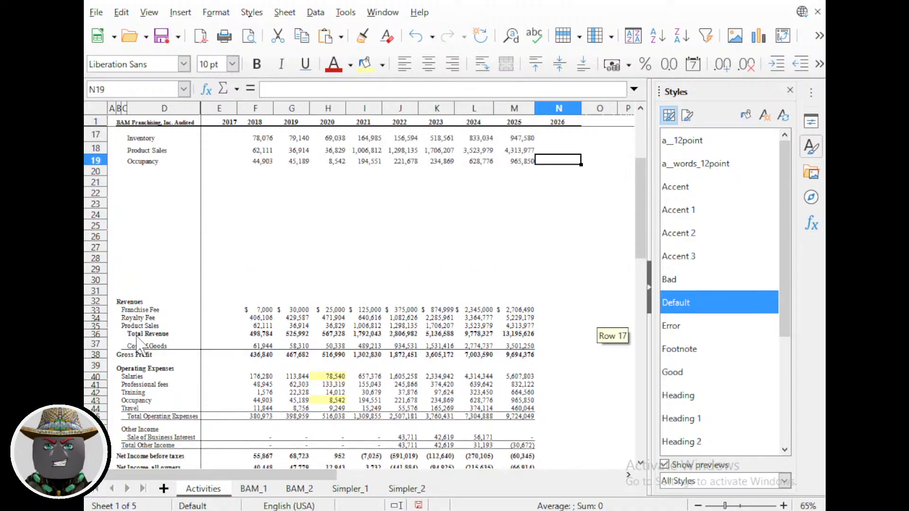
pyautogui.scroll(-1, 140, 341)
pyautogui.scroll(6, 139, 341)
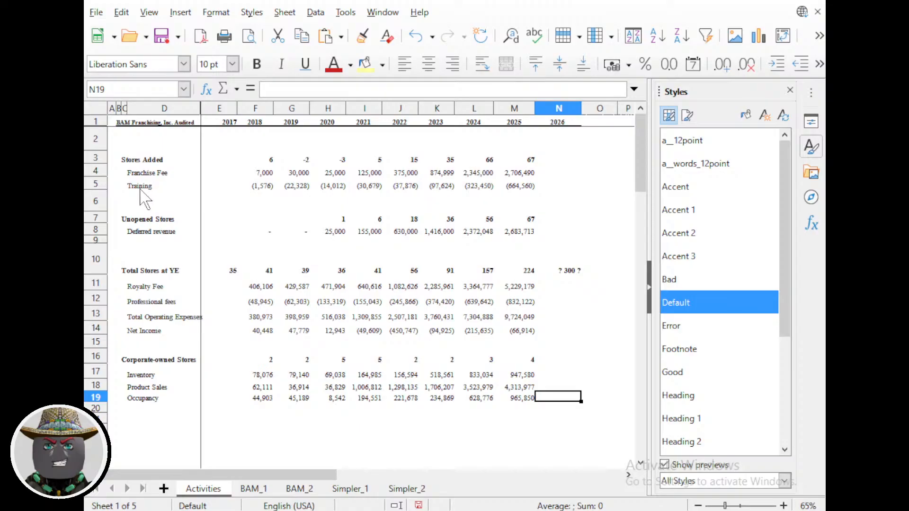
pyautogui.scroll(-5, 141, 202)
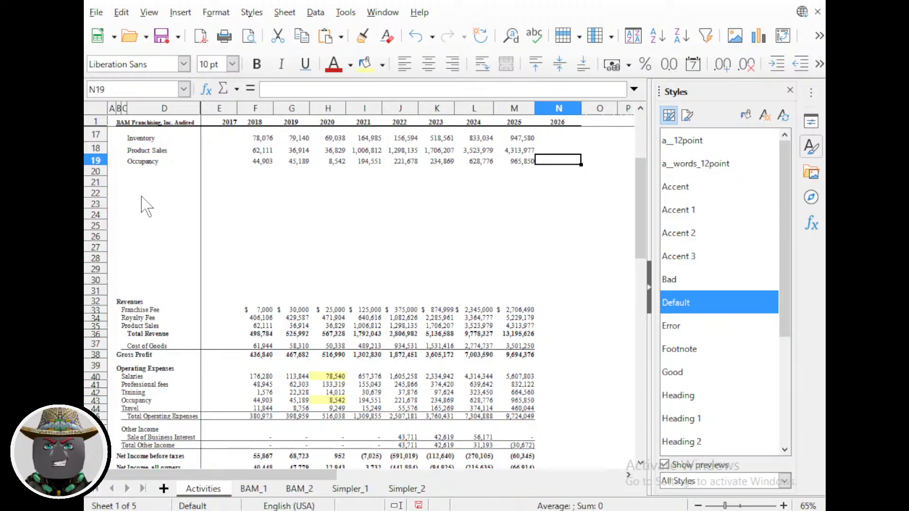
pyautogui.scroll(-1, 144, 204)
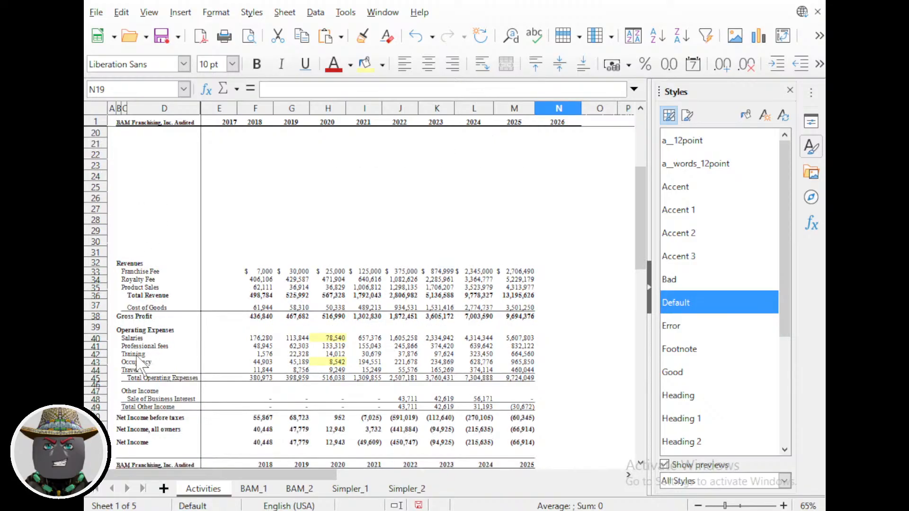
# Copy the Travel row C44:M44 into row 6 starting at D6, and insert a blank row above Unopened Stores.
pyautogui.click(127, 370)
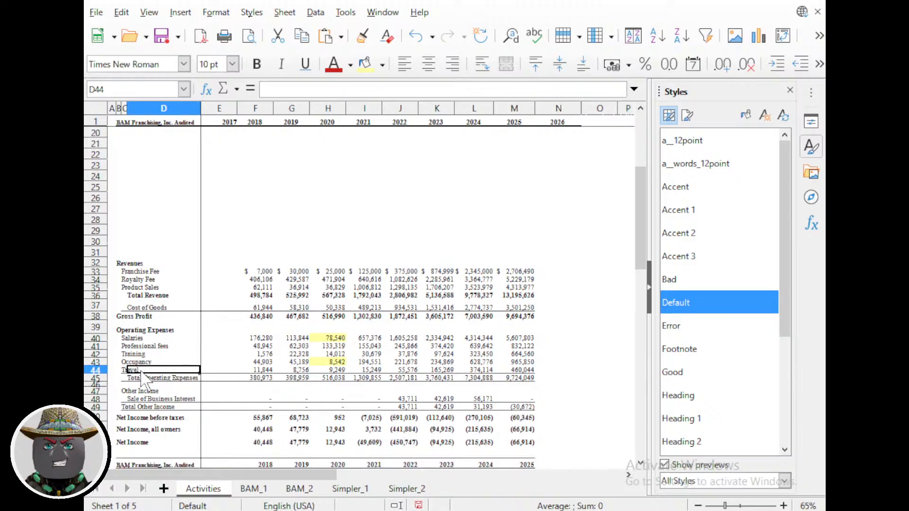
pyautogui.click(124, 370)
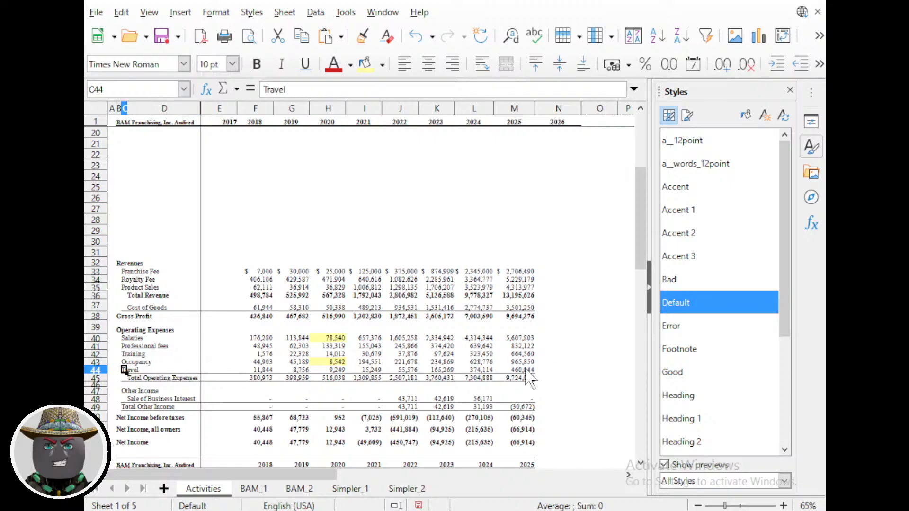
pyautogui.scroll(-2, 535, 376)
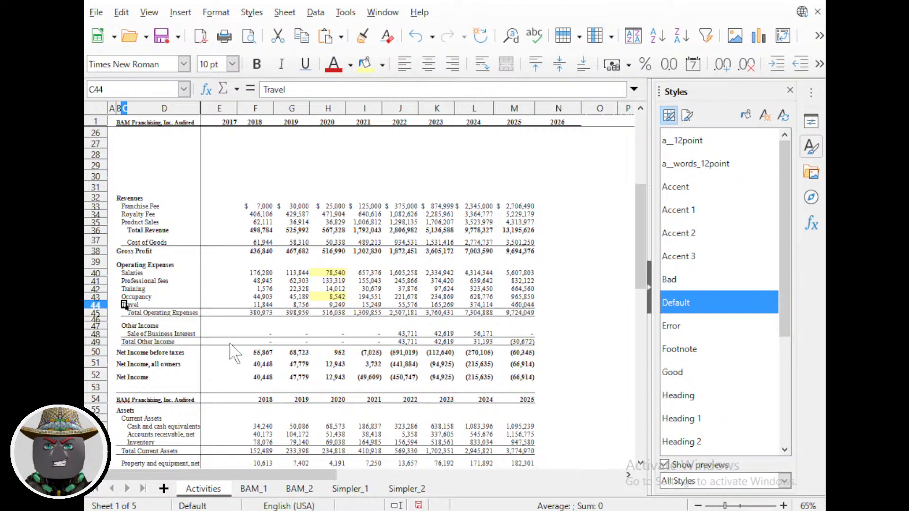
pyautogui.keyDown('shift'); pyautogui.click(520, 305); pyautogui.keyUp('shift')
pyautogui.hotkey('ctrl', 'c')
pyautogui.scroll(8, 399, 322)
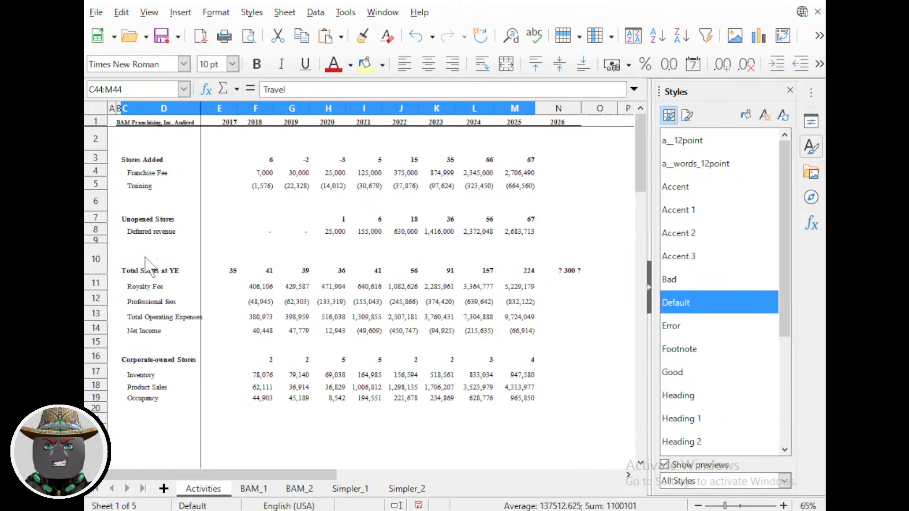
pyautogui.click(151, 203)
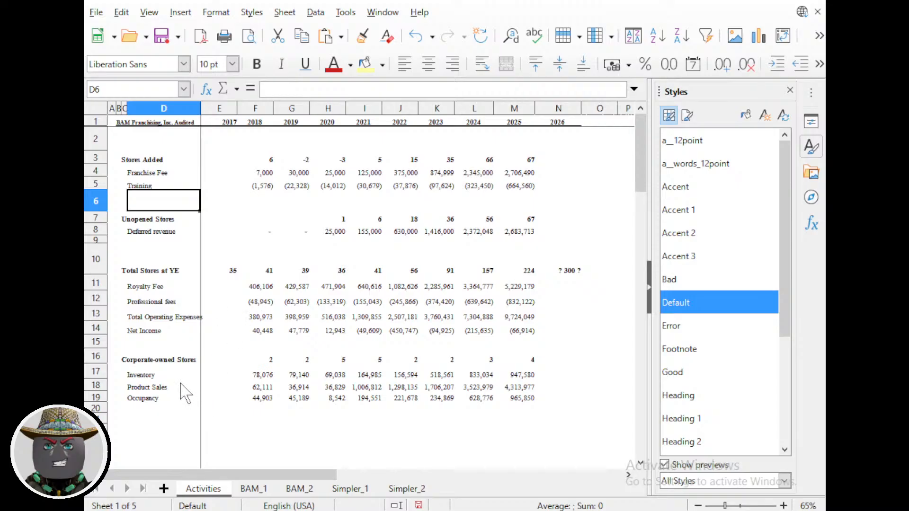
pyautogui.hotkey('ctrl', 'v')
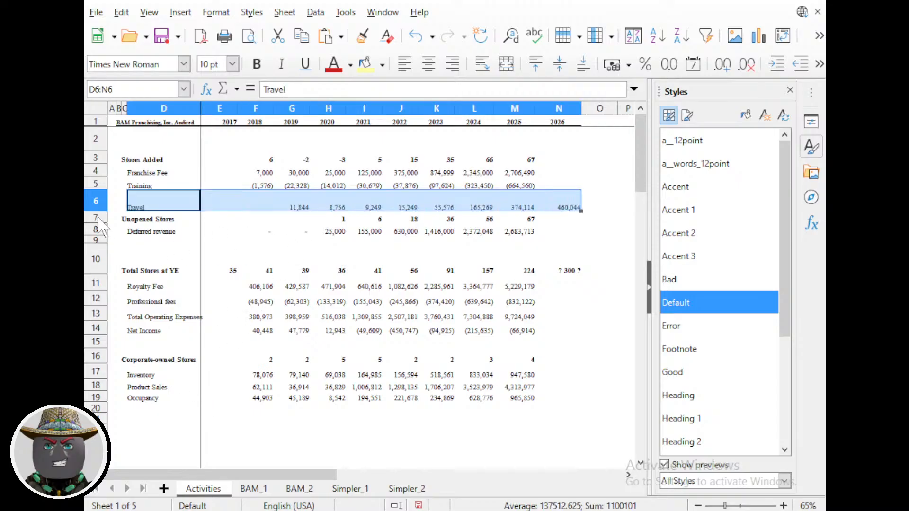
pyautogui.rightClick(97, 218)
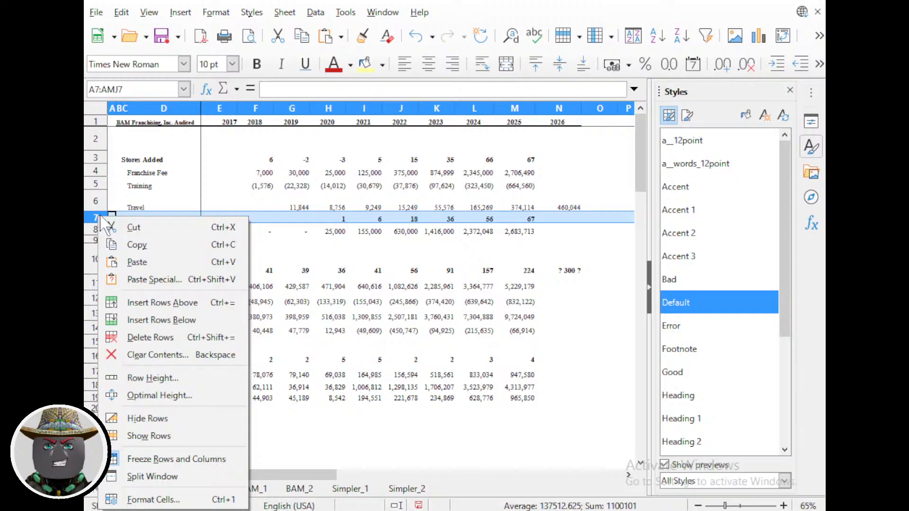
pyautogui.click(161, 310)
# Move the Travel values in G6:N6 one column over to F6:M6, starting under 2018.
pyautogui.click(262, 207)
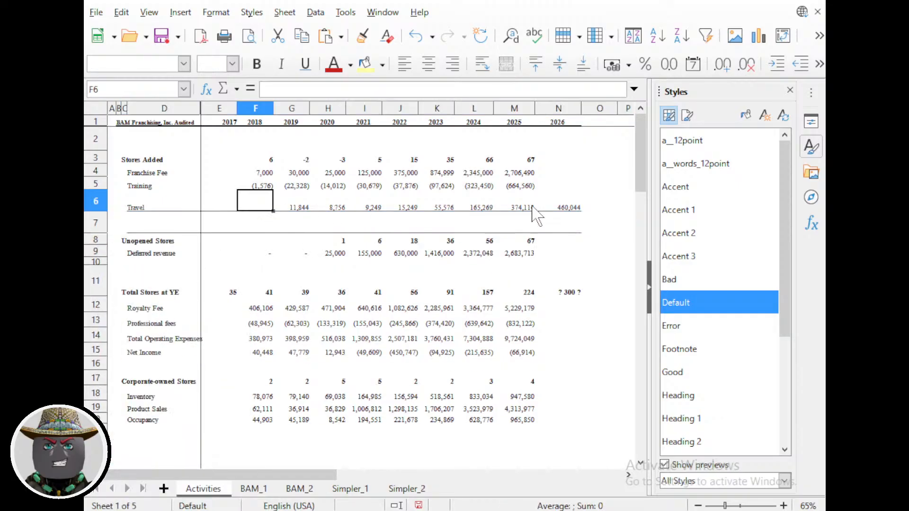
pyautogui.moveTo(573, 204); pyautogui.dragTo(240, 200)
pyautogui.click(207, 201)
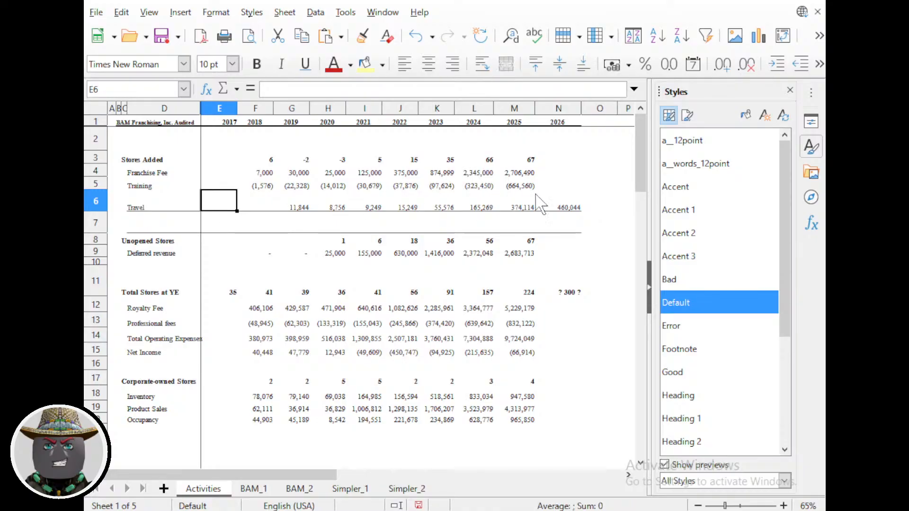
pyautogui.keyDown('shift'); pyautogui.click(575, 208); pyautogui.keyUp('shift')
pyautogui.click(301, 207)
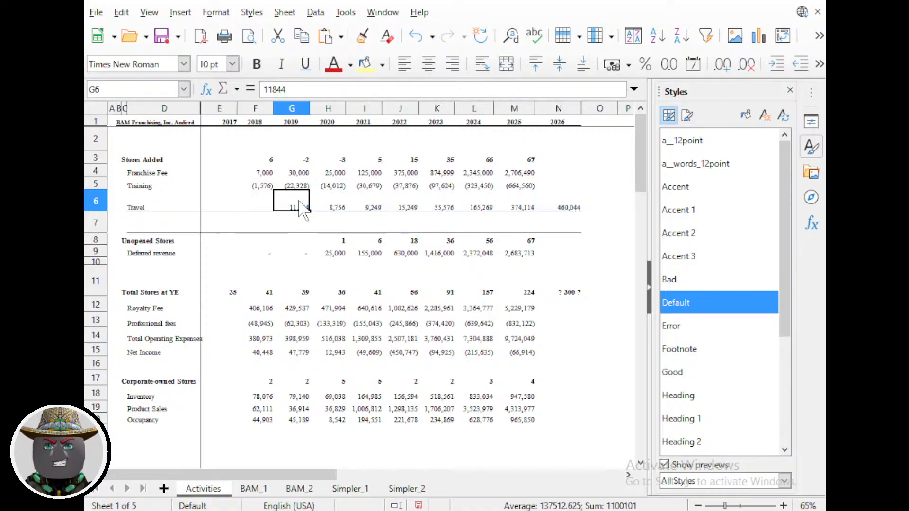
pyautogui.hotkey('ctrl', 'shift', 'Right')
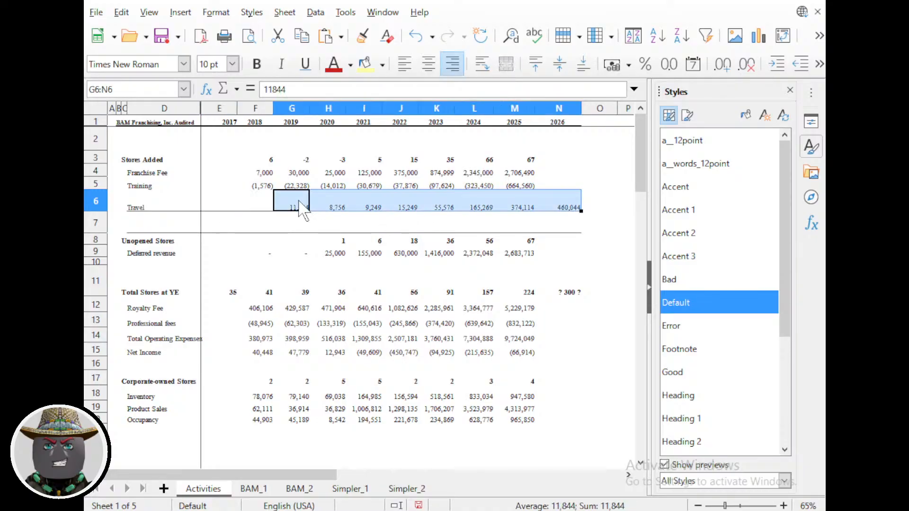
pyautogui.hotkey('ctrl', 'x')
pyautogui.press('Left')
pyautogui.hotkey('ctrl', 'v')
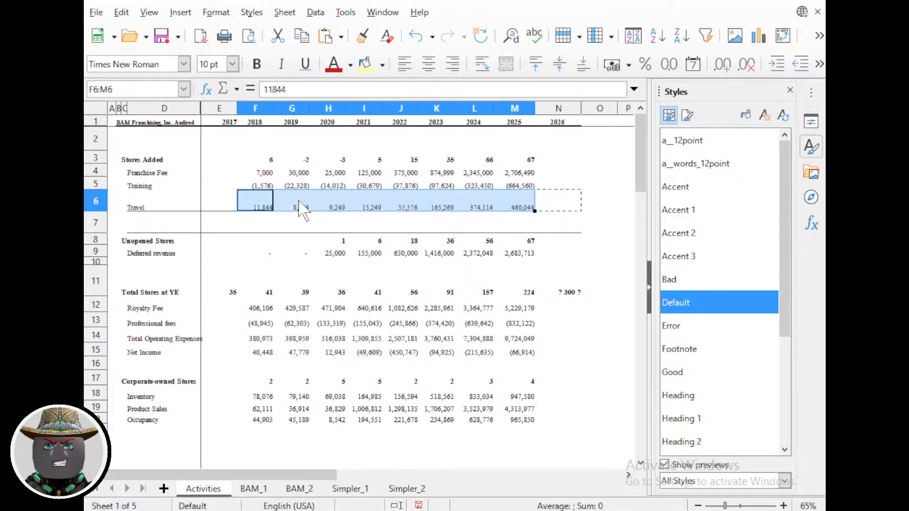
# Apply the a__12point cell style to the Travel values and the blank row beneath, E6:N7.
pyautogui.press('Left')
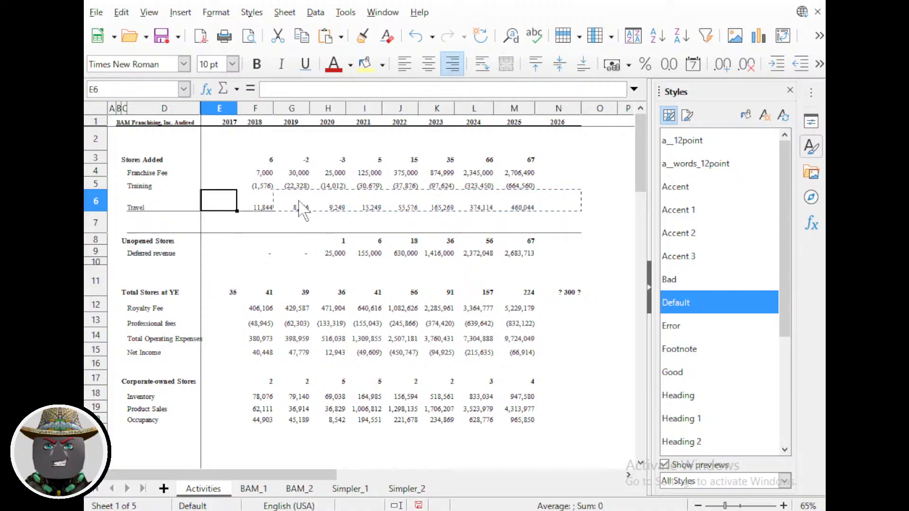
pyautogui.hotkey('shift', 'Right')
pyautogui.hotkey('ctrl', 'shift', 'Right')
pyautogui.hotkey('shift', 'Right')
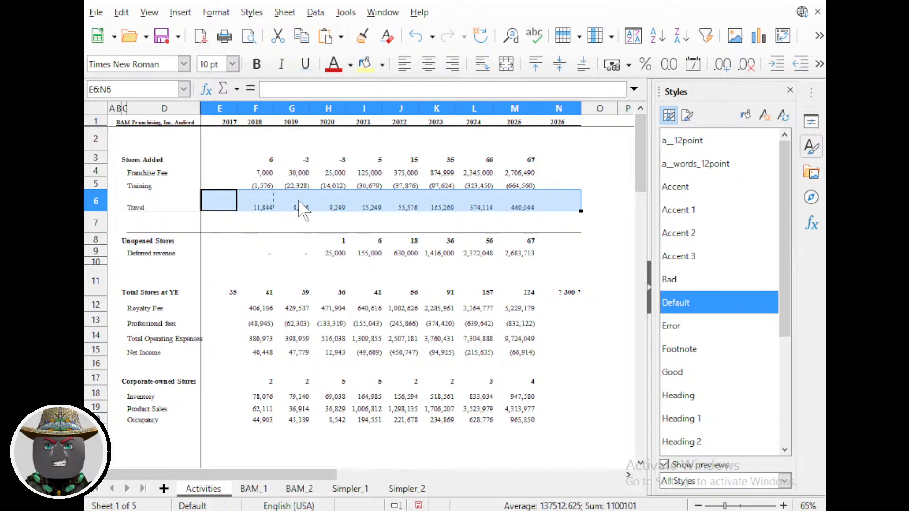
pyautogui.hotkey('shift', 'Down')
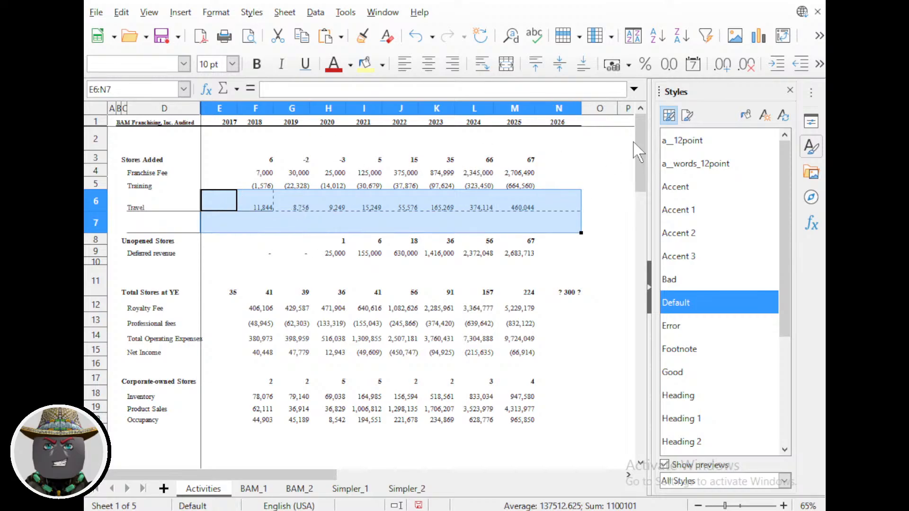
pyautogui.doubleClick(685, 148)
pyautogui.click(522, 261)
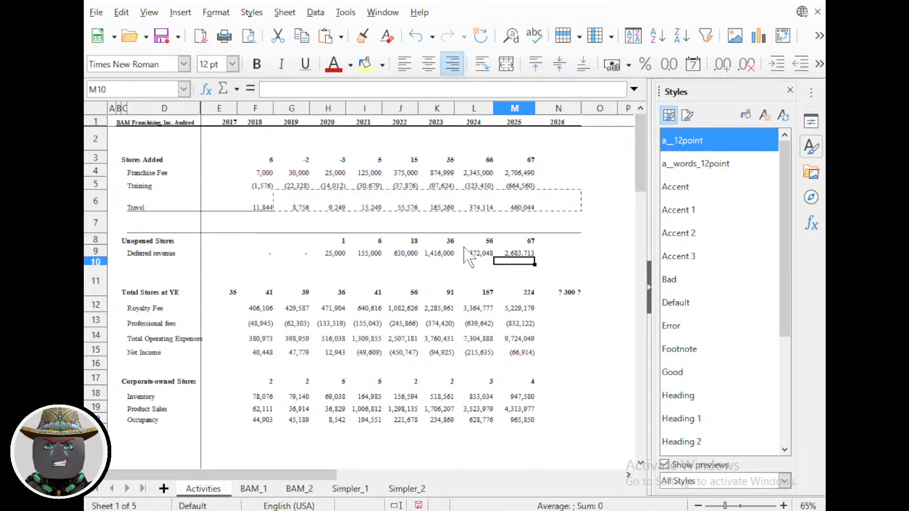
# Inspect the border settings of the a__12point cell style without changing them.
pyautogui.click(223, 232)
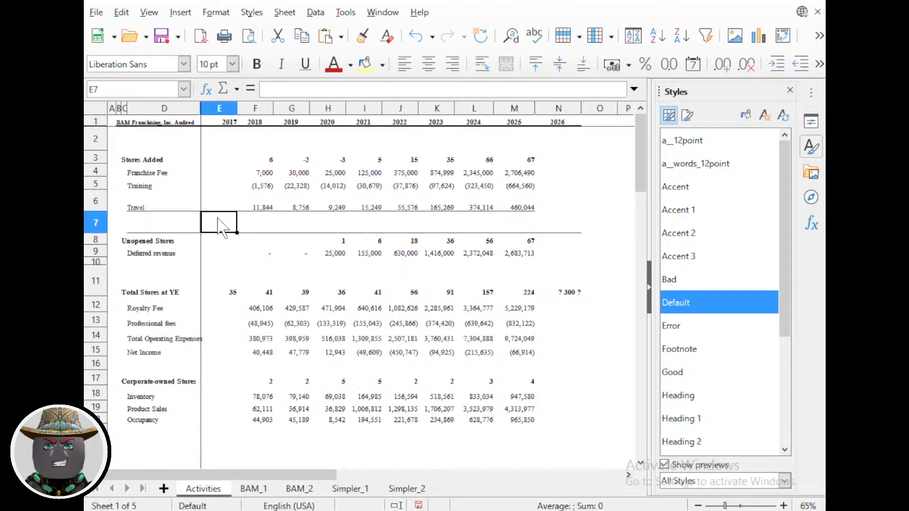
pyautogui.click(528, 207)
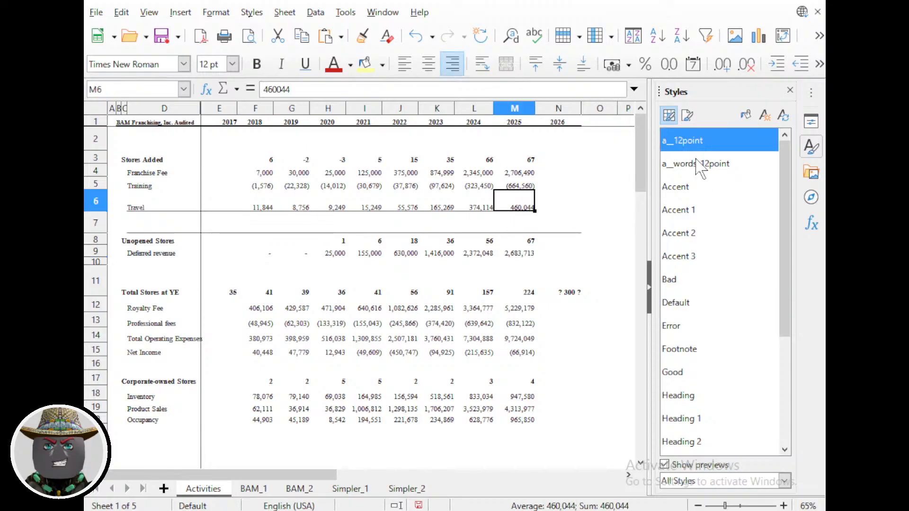
pyautogui.rightClick(686, 145)
pyautogui.click(673, 171)
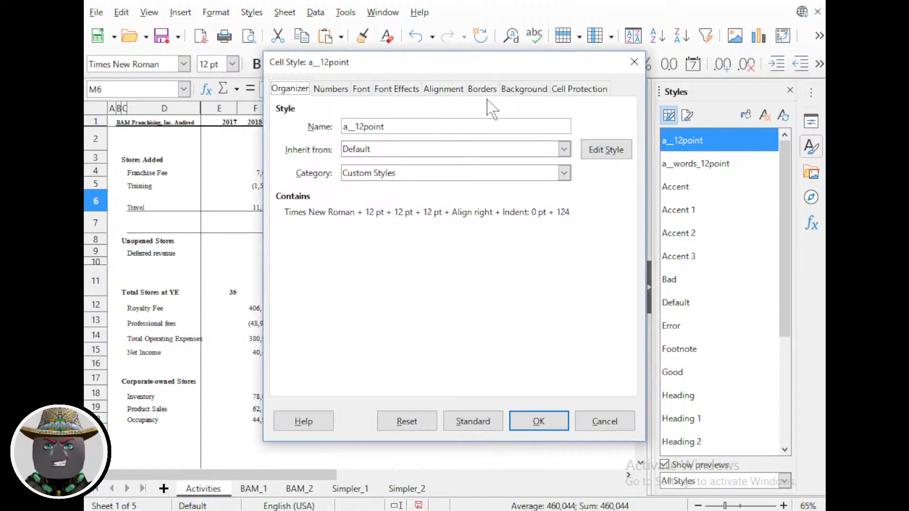
pyautogui.click(482, 89)
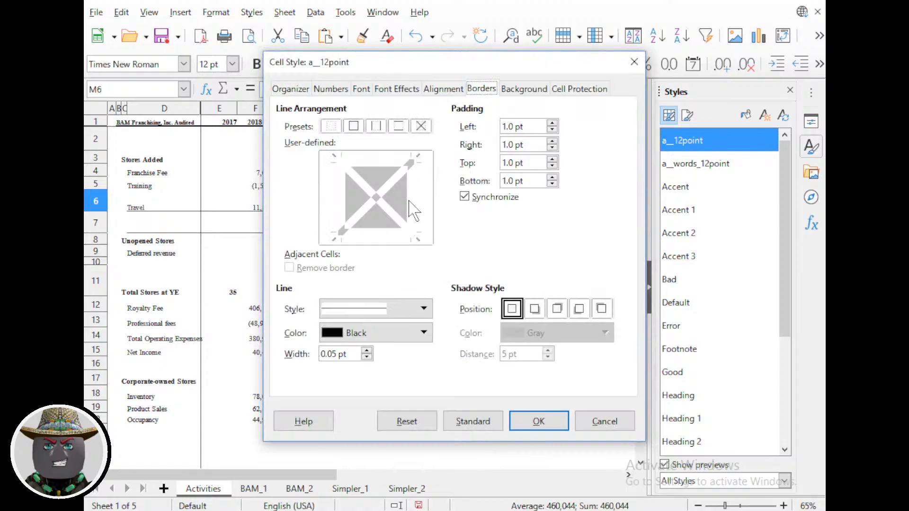
pyautogui.click(601, 420)
# Clear the direct formatting from the Travel row and the blank row below it, D6:N7.
pyautogui.moveTo(131, 209); pyautogui.dragTo(571, 236)
pyautogui.hotkey('ctrl', 'u')
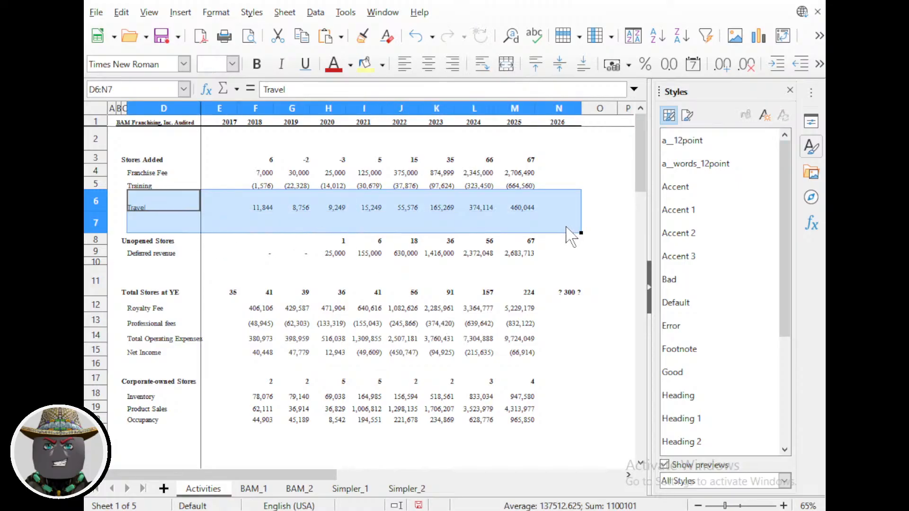
pyautogui.press('Right')
pyautogui.press('Right')
pyautogui.press('Left')
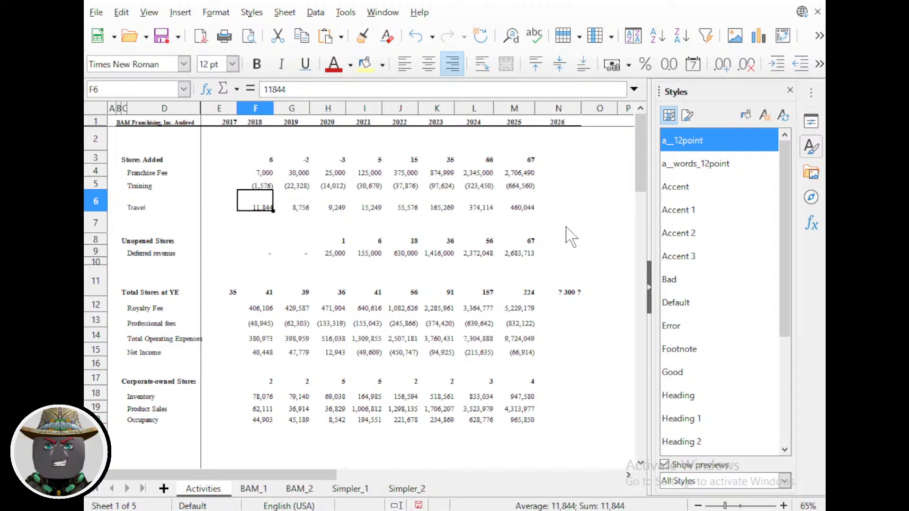
# Apply the a__words_12point cell style to the Franchise Fee, Training and Travel labels in D4:D6.
pyautogui.press('Left')
pyautogui.press('Left')
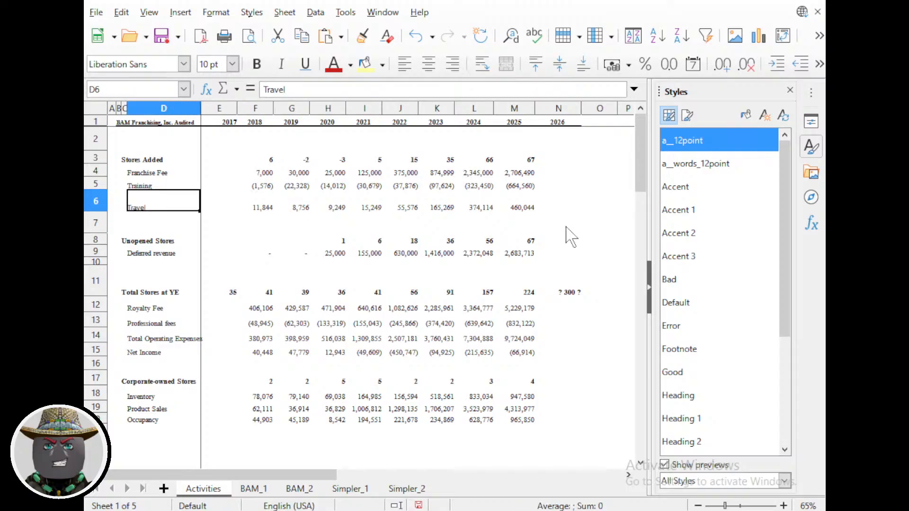
pyautogui.press('Up')
pyautogui.press('Up')
pyautogui.hotkey('shift', 'Down')
pyautogui.hotkey('shift', 'Down')
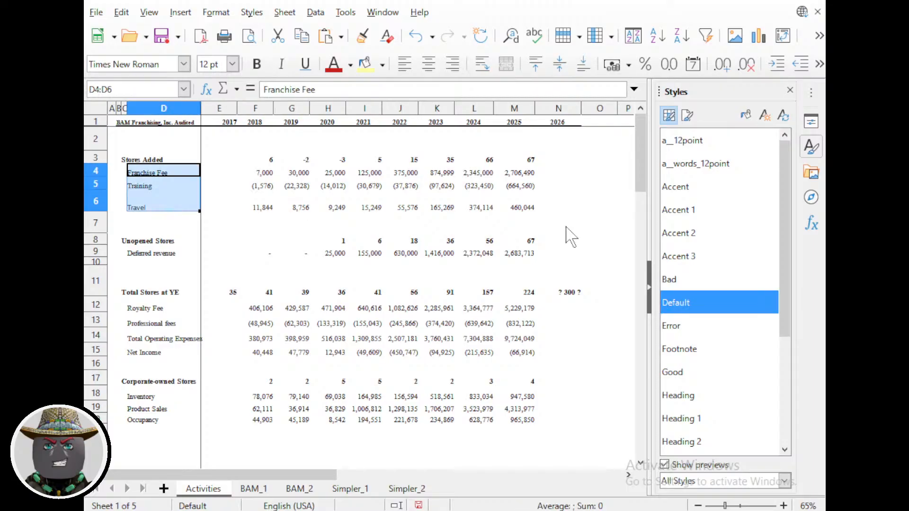
pyautogui.doubleClick(705, 165)
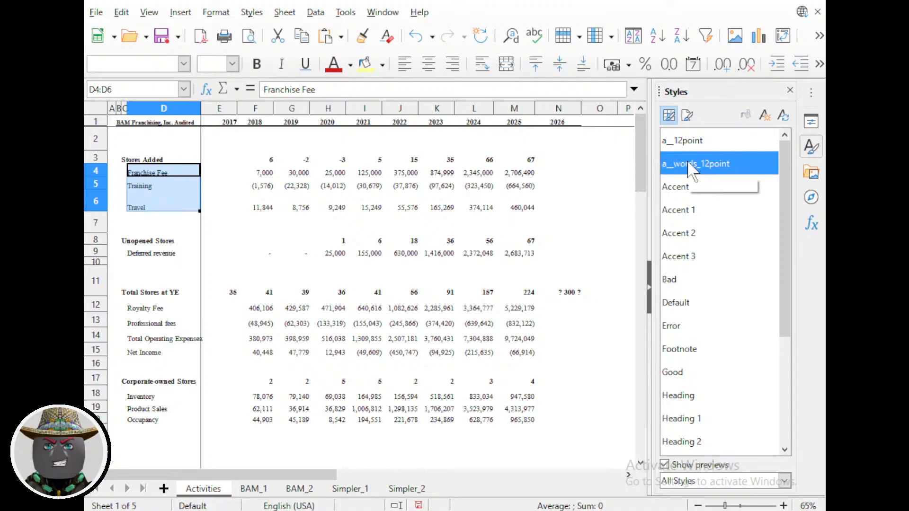
pyautogui.click(241, 261)
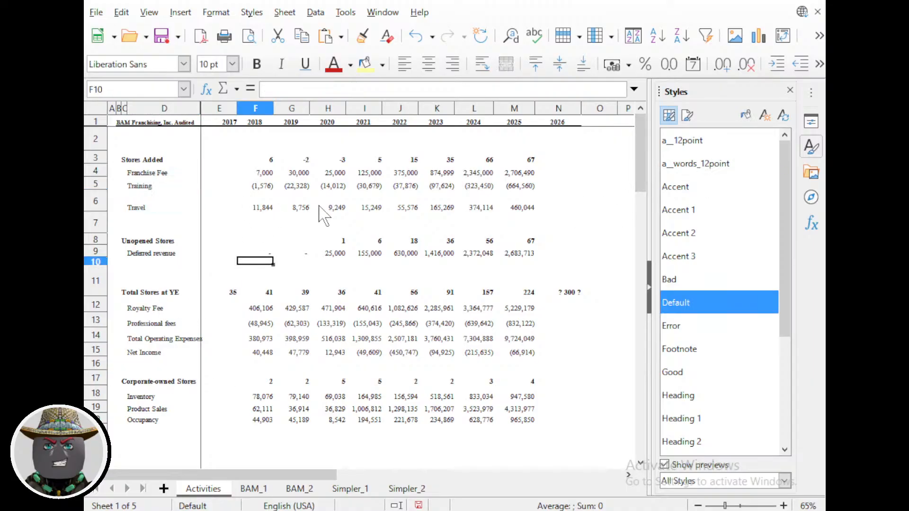
# Slightly reduce the height of the Travel row, row 6.
pyautogui.click(261, 208)
pyautogui.click(528, 207)
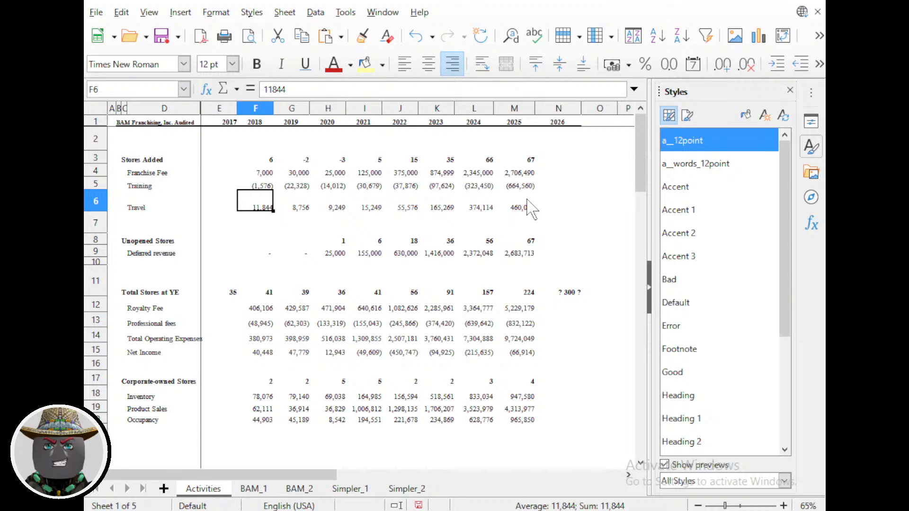
pyautogui.moveTo(97, 211); pyautogui.dragTo(97, 209)
pyautogui.click(272, 203)
# Enter the formula =+-F6 in F7 and fill it across to M7 to negate the Travel values.
pyautogui.click(265, 221)
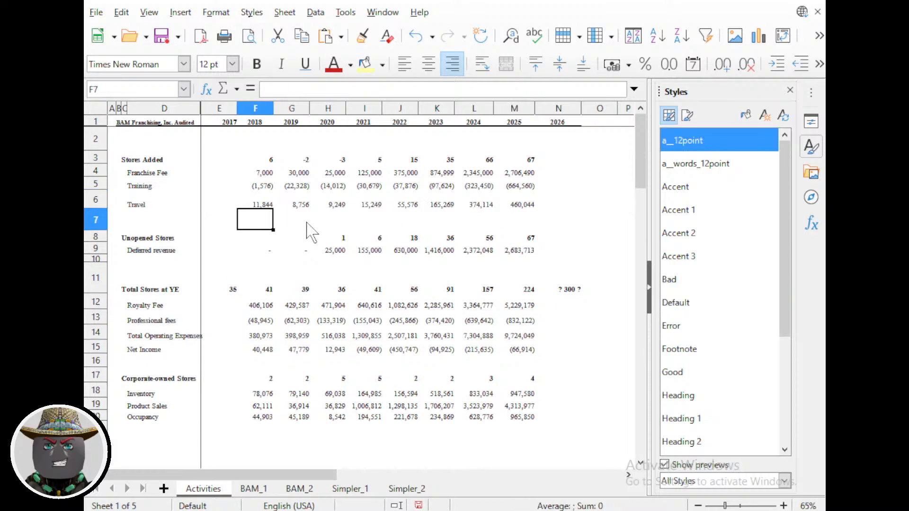
pyautogui.write('=+-F6')
pyautogui.press('Return')
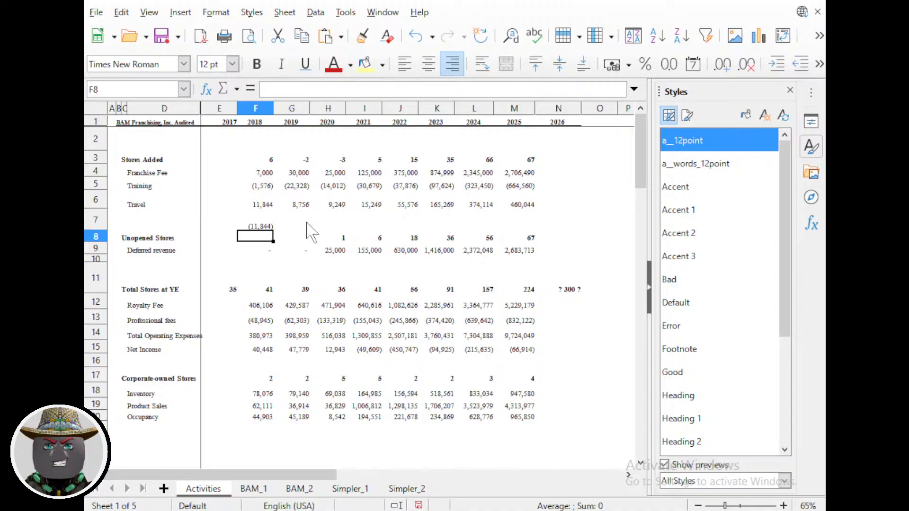
pyautogui.press('Up')
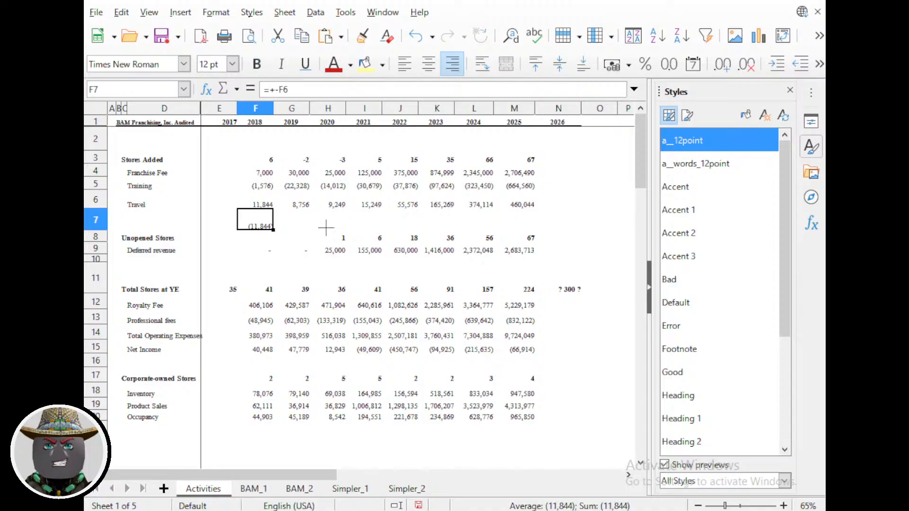
pyautogui.moveTo(325, 228); pyautogui.dragTo(533, 229)
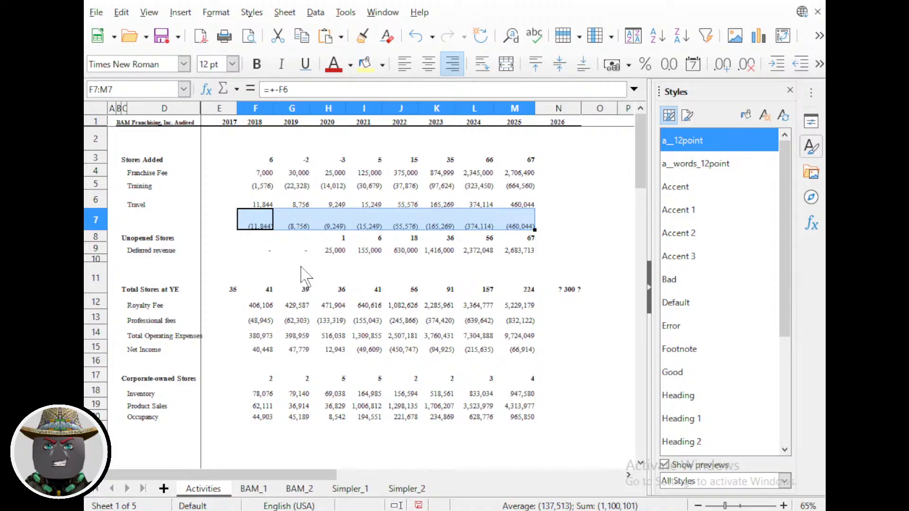
# Replace the Travel values in F6:M6 with the negated figures cut from F7:M7, kept as plain numbers.
pyautogui.hotkey('ctrl', 'x')
pyautogui.click(265, 205)
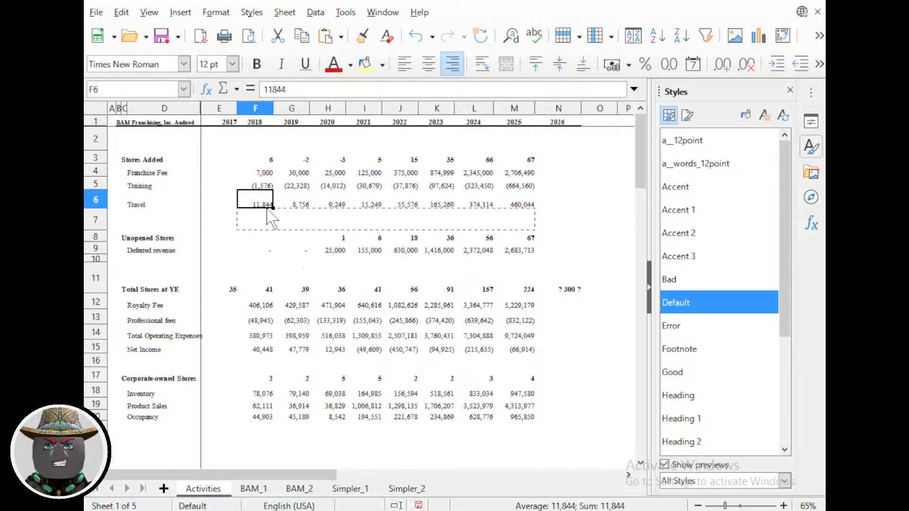
pyautogui.hotkey('ctrl', 'v')
pyautogui.click(284, 238)
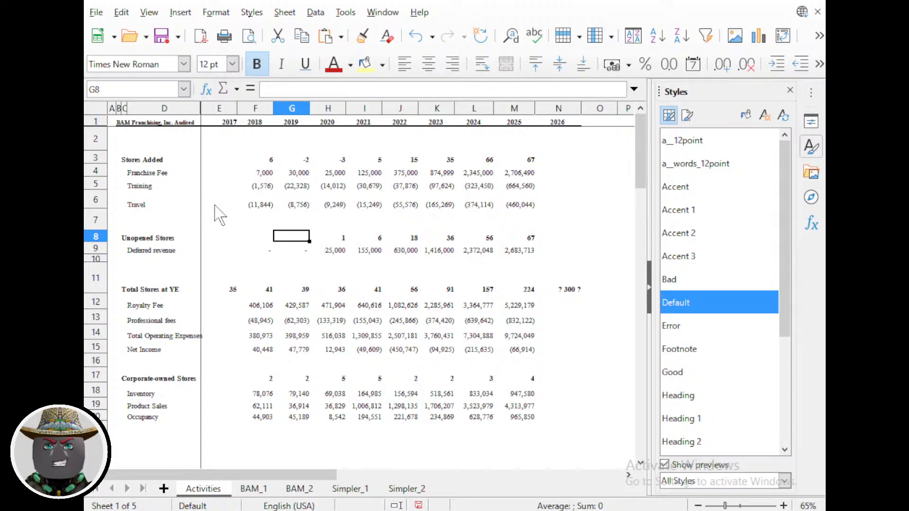
pyautogui.click(258, 205)
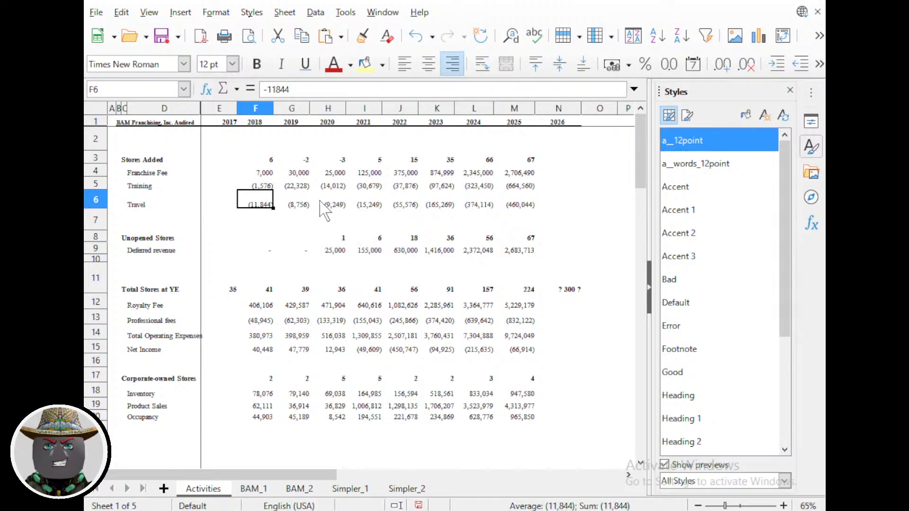
pyautogui.click(364, 208)
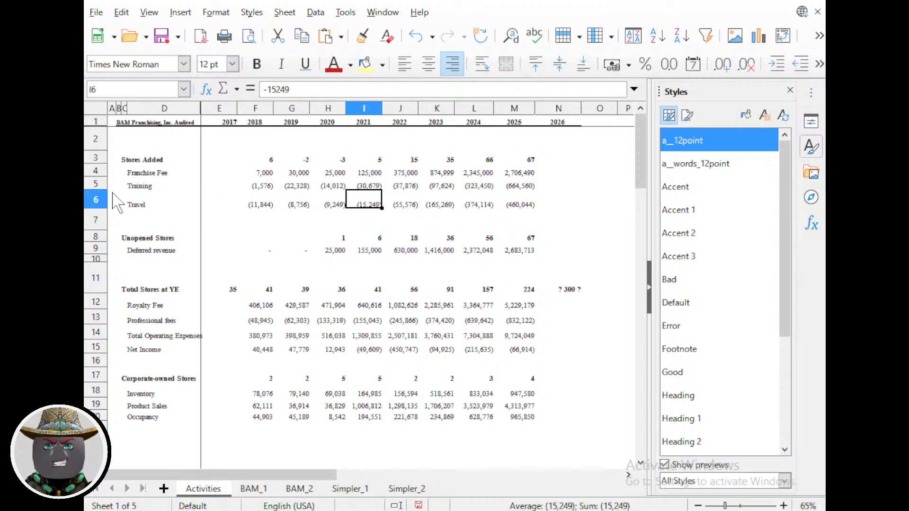
# Increase the height of the Training row, row 5, to separate it from Franchise Fee.
pyautogui.moveTo(99, 191); pyautogui.dragTo(95, 211)
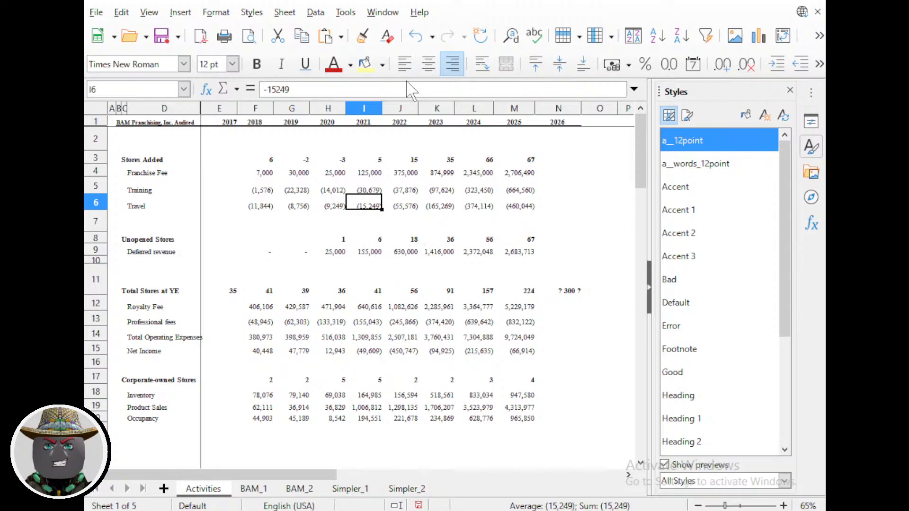
pyautogui.scroll(-1, 367, 223)
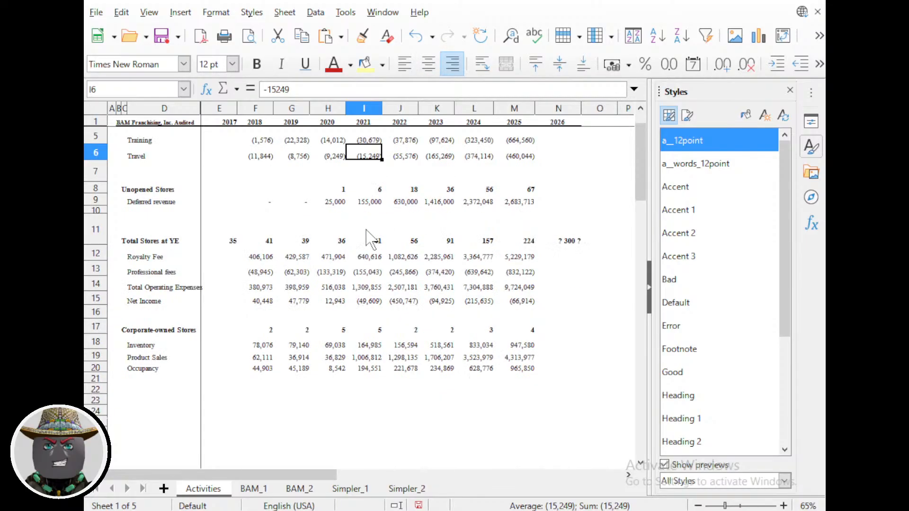
pyautogui.scroll(1, 364, 258)
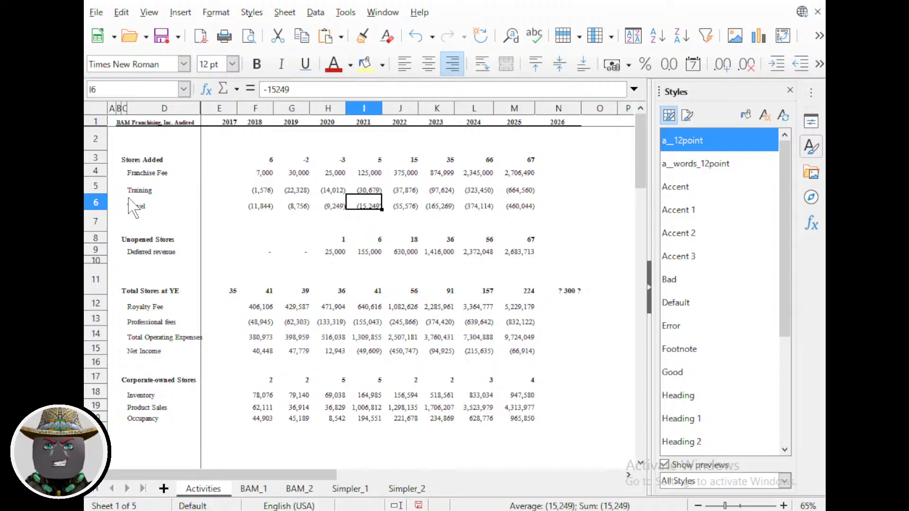
# Insert a blank row above Training and make the new row 5 slightly taller.
pyautogui.rightClick(97, 185)
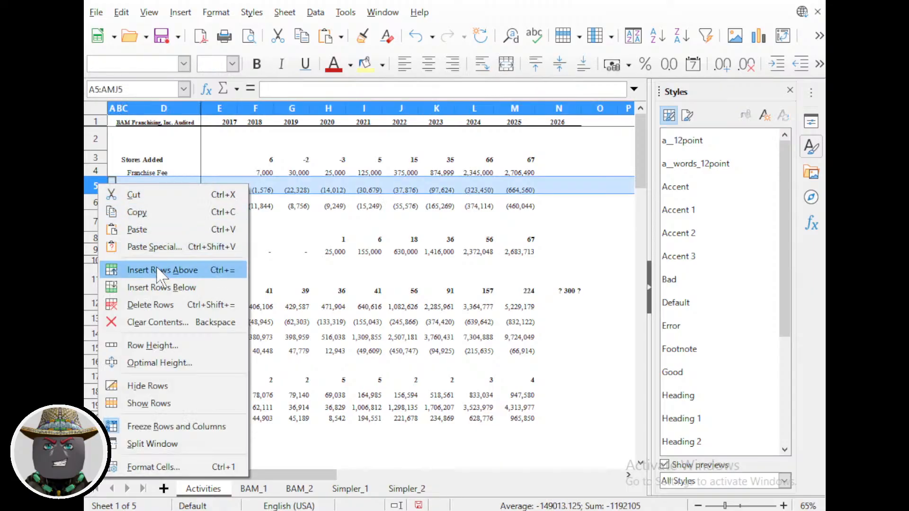
pyautogui.click(159, 270)
pyautogui.click(160, 201)
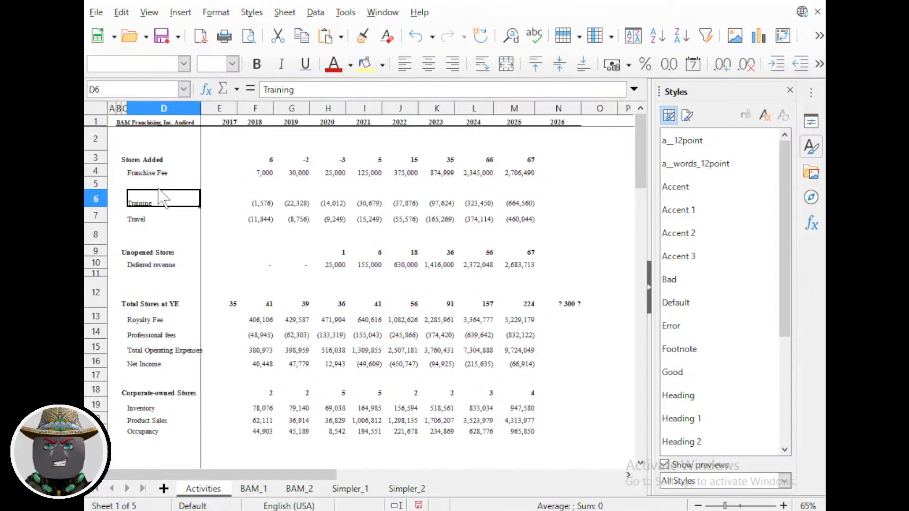
pyautogui.click(100, 186)
pyautogui.moveTo(100, 190); pyautogui.dragTo(99, 194)
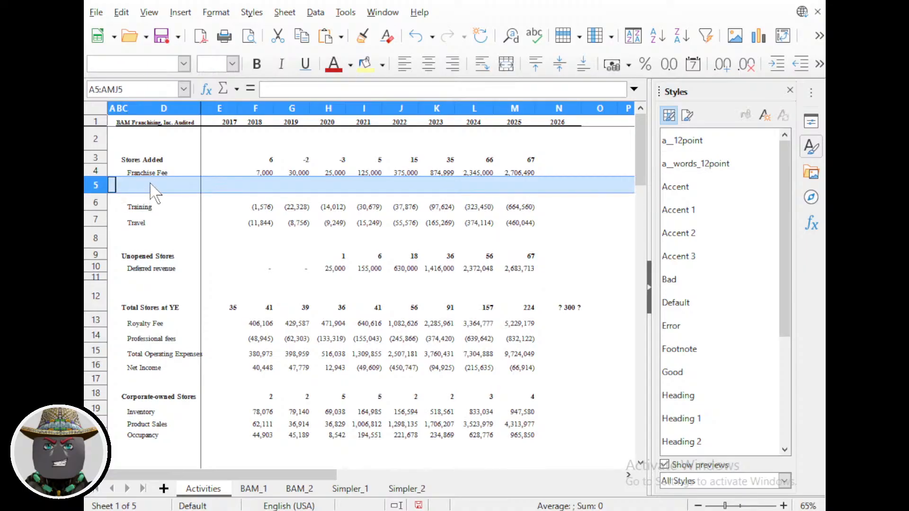
pyautogui.click(154, 192)
# Copy the balance sheet's Deferred revenue row, D71:M71, into the blank row beneath Franchise Fee at D5:M5.
pyautogui.click(515, 173)
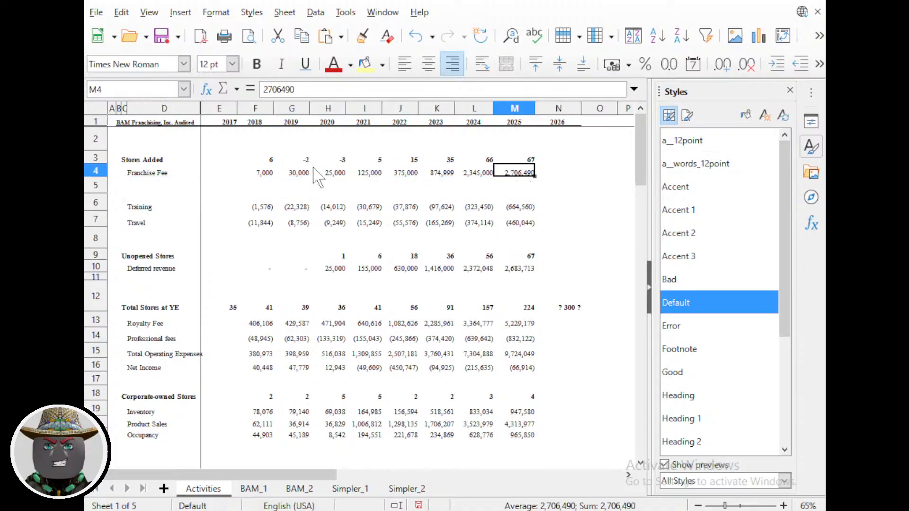
pyautogui.scroll(-10, 151, 227)
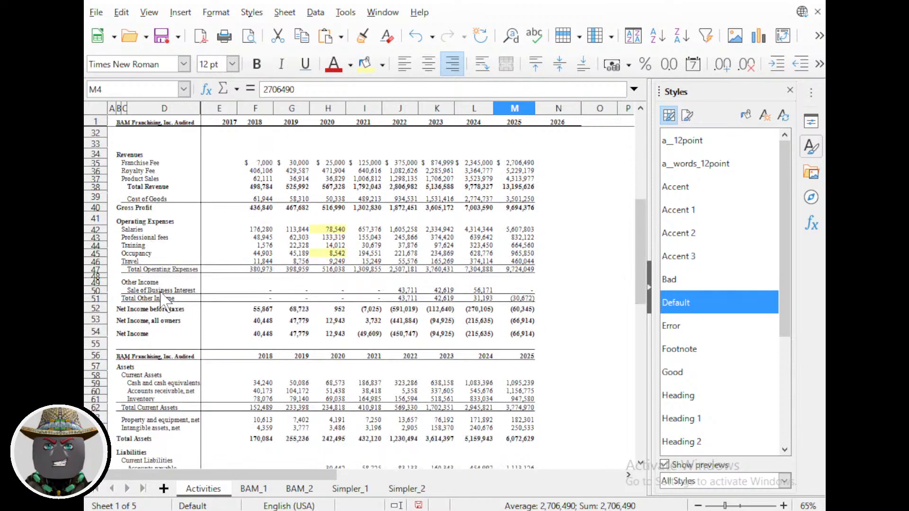
pyautogui.scroll(-2, 157, 312)
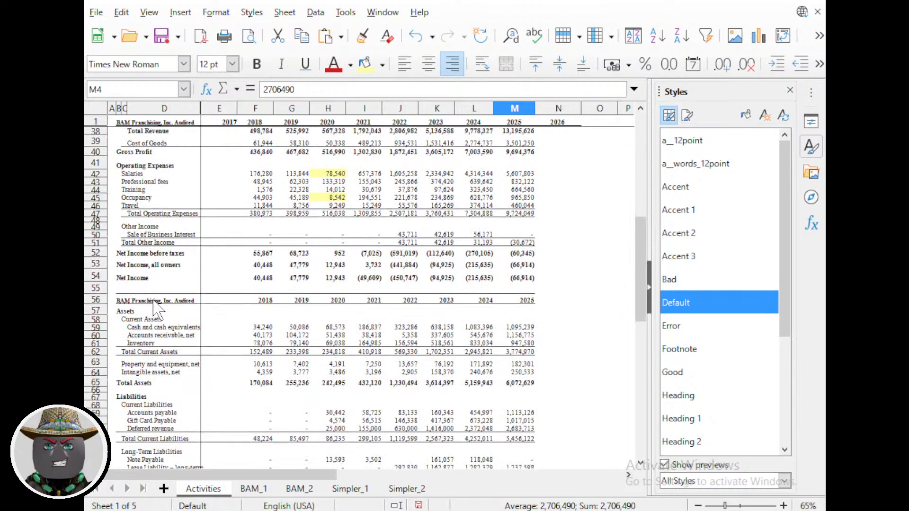
pyautogui.scroll(-1, 156, 311)
pyautogui.scroll(-1, 167, 332)
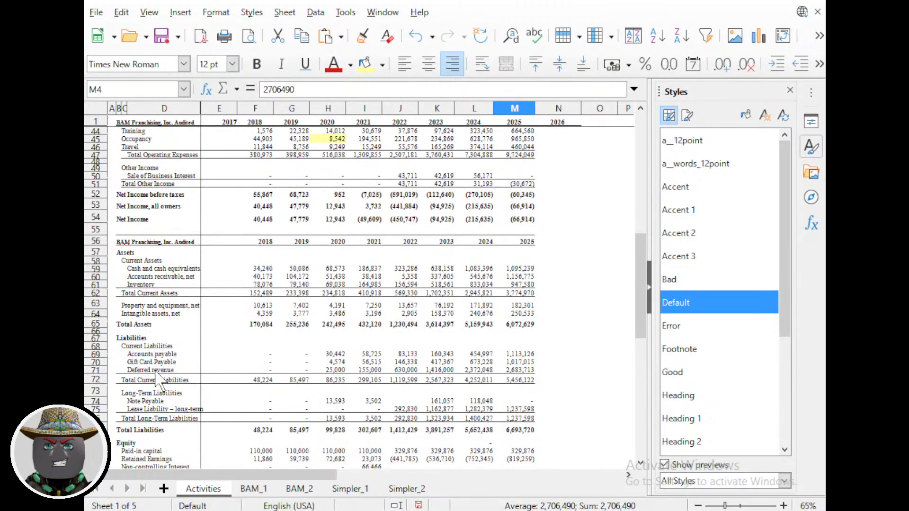
pyautogui.click(177, 371)
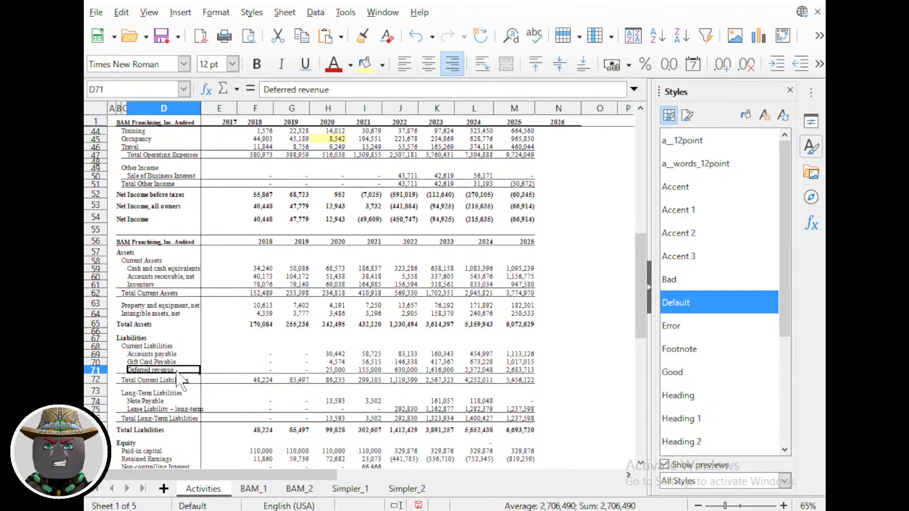
pyautogui.keyDown('shift'); pyautogui.click(527, 370); pyautogui.keyUp('shift')
pyautogui.hotkey('ctrl', 'c')
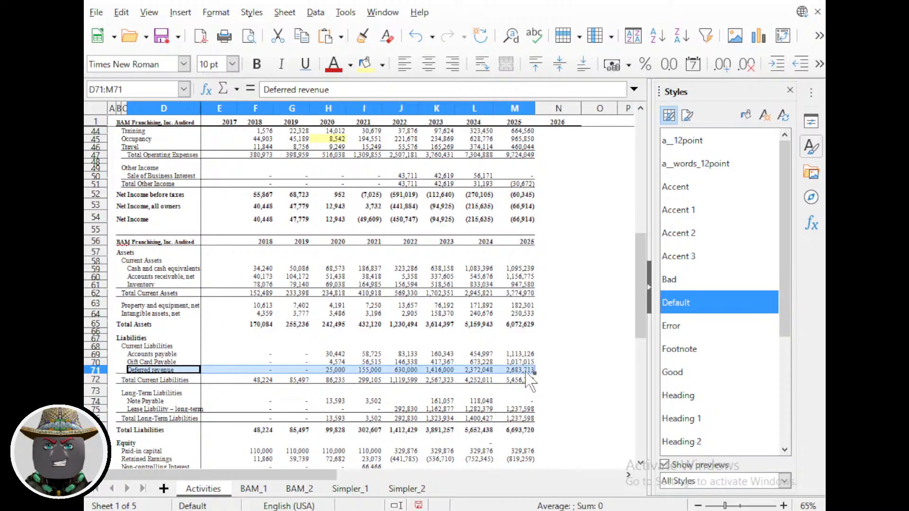
pyautogui.scroll(8, 339, 367)
pyautogui.scroll(6, 339, 366)
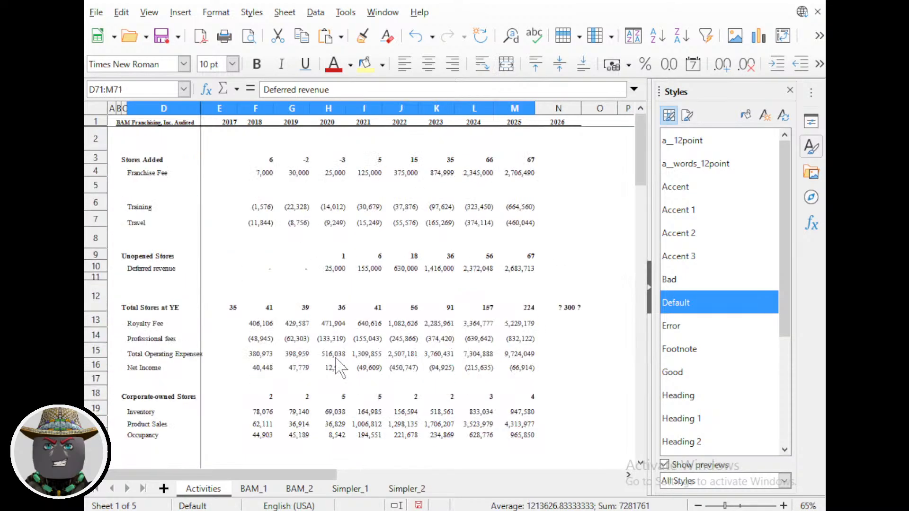
pyautogui.click(152, 188)
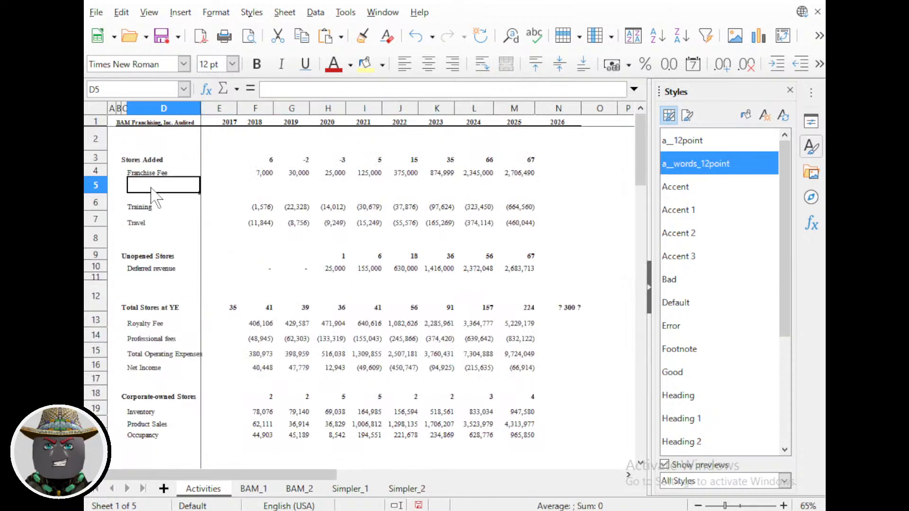
pyautogui.hotkey('ctrl', 'v')
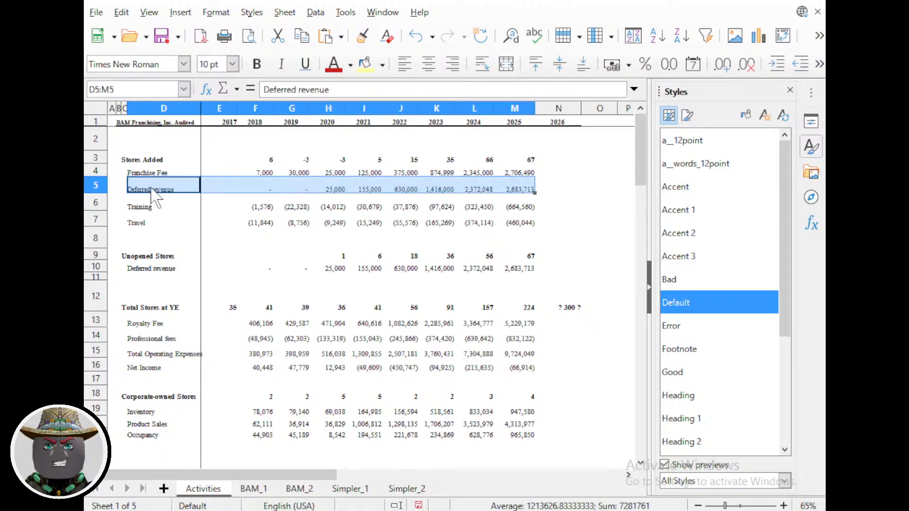
# Apply the a__12point cell style to D5:M5 and the a__words_12point style to the Deferred revenue label in D5.
pyautogui.doubleClick(706, 142)
pyautogui.click(192, 189)
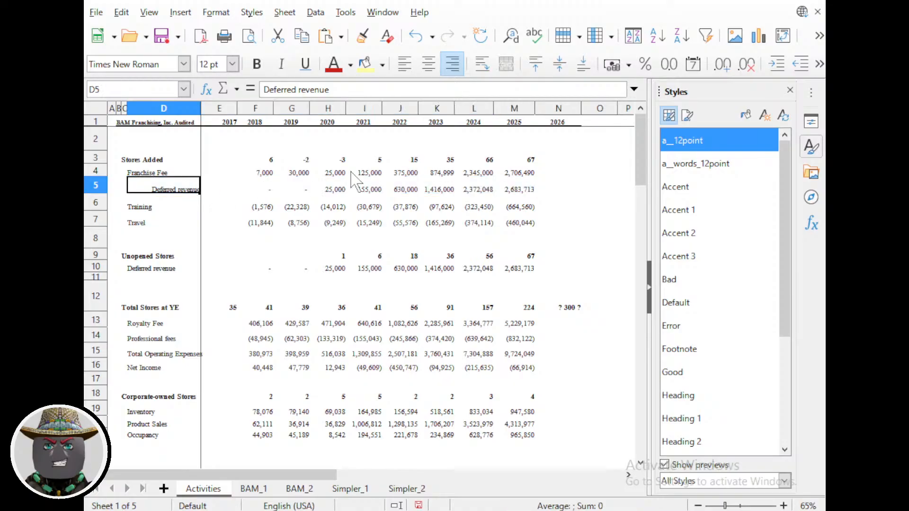
pyautogui.doubleClick(684, 170)
pyautogui.click(364, 238)
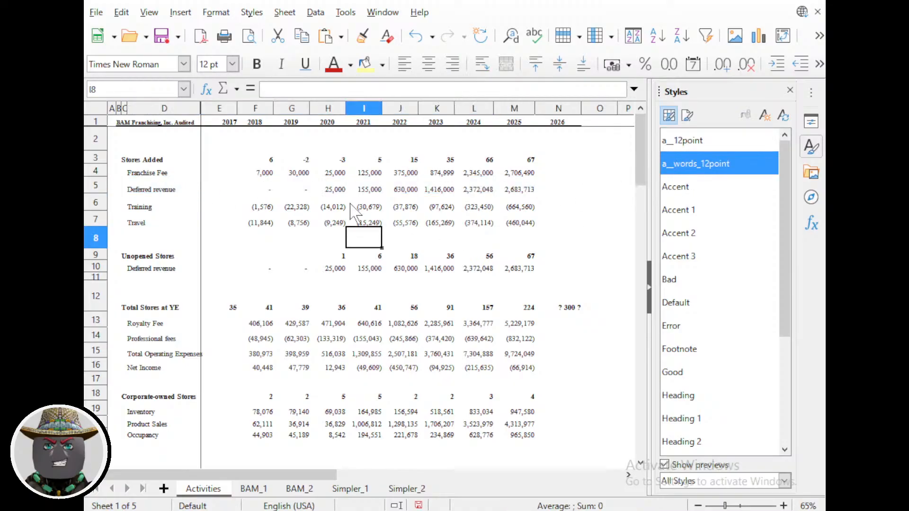
# Reapply the a__12point cell style to the Deferred revenue values in F5:M5.
pyautogui.click(307, 186)
pyautogui.click(352, 213)
pyautogui.moveTo(268, 189); pyautogui.dragTo(528, 195)
pyautogui.doubleClick(696, 140)
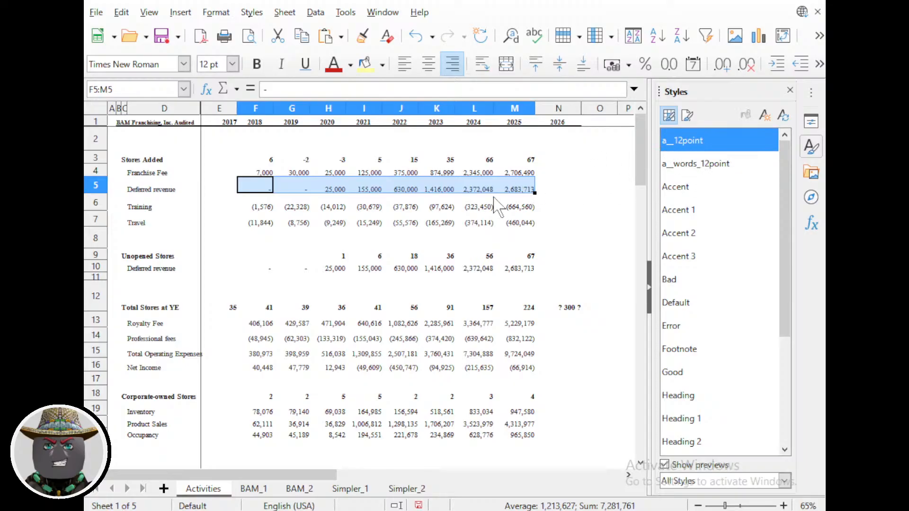
pyautogui.click(450, 232)
# Apply the a__12point cell style to F5:M5 once more and check the style's font definition, accepting Times New Roman Regular 12 pt.
pyautogui.click(341, 190)
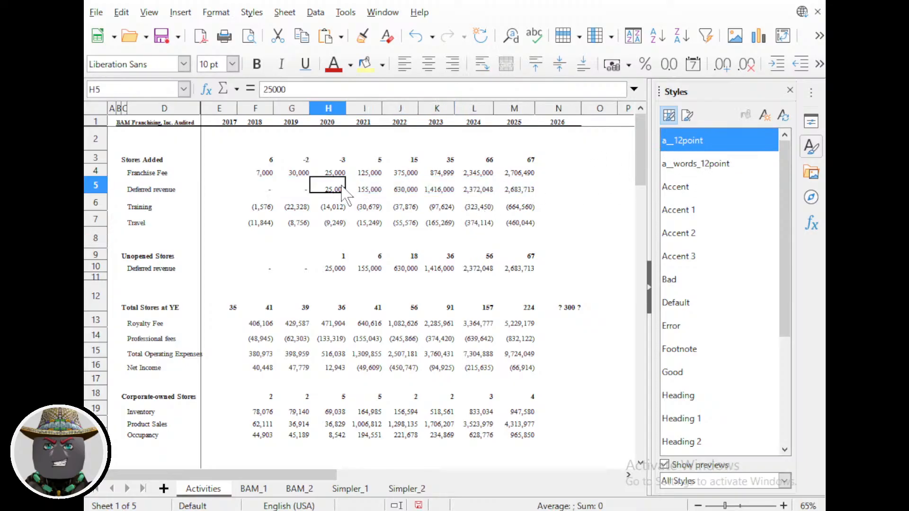
pyautogui.moveTo(267, 190); pyautogui.dragTo(533, 192)
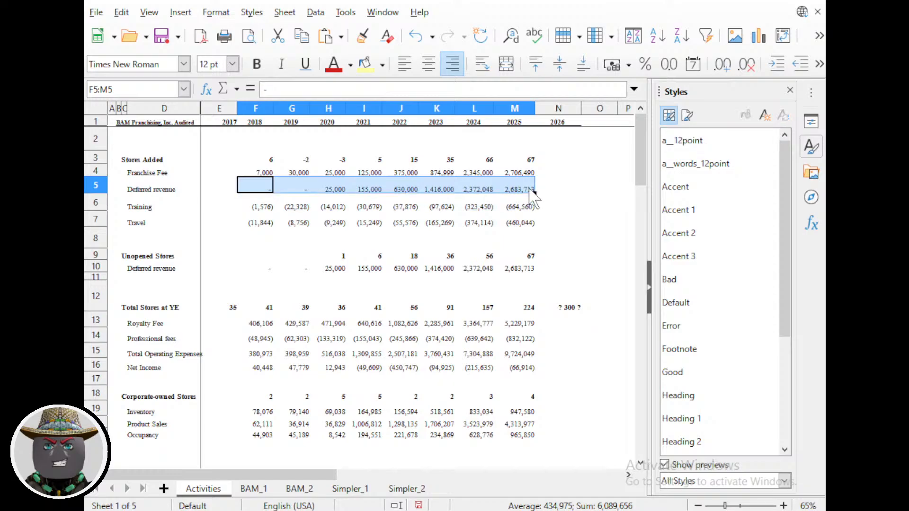
pyautogui.click(695, 145)
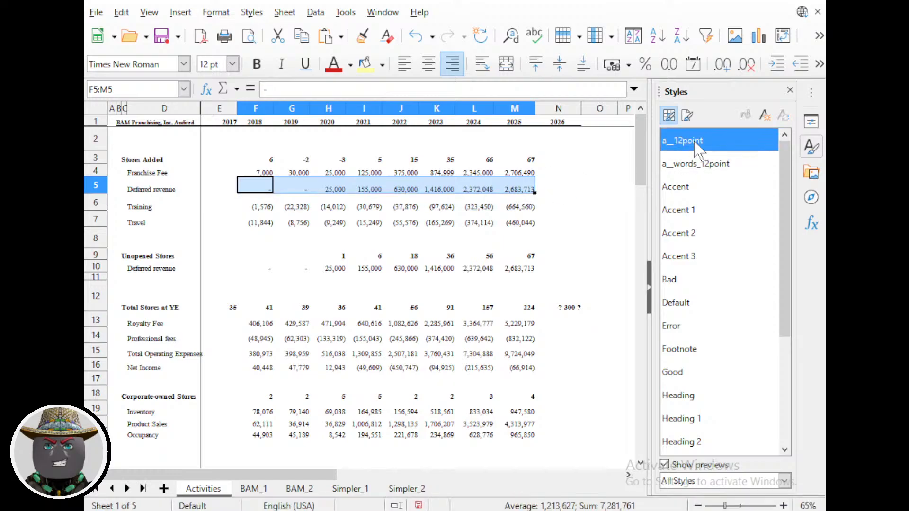
pyautogui.rightClick(688, 140)
pyautogui.click(711, 166)
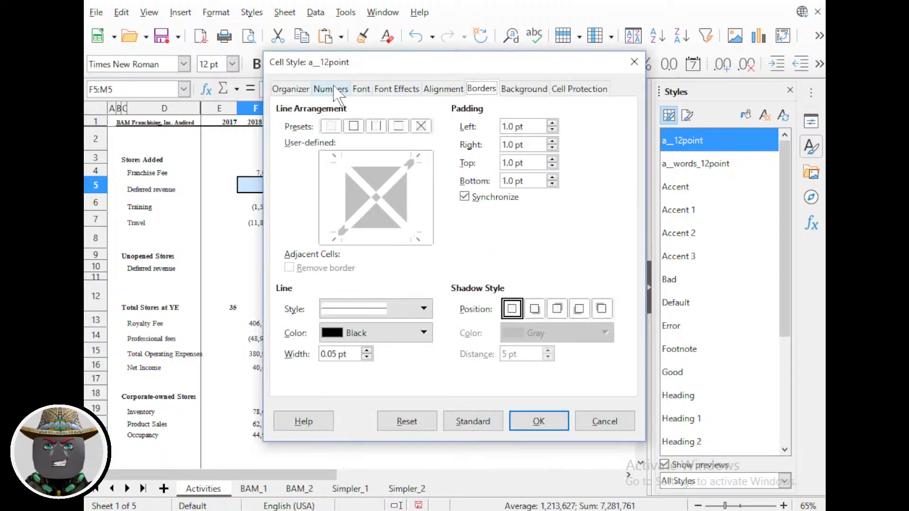
pyautogui.click(361, 89)
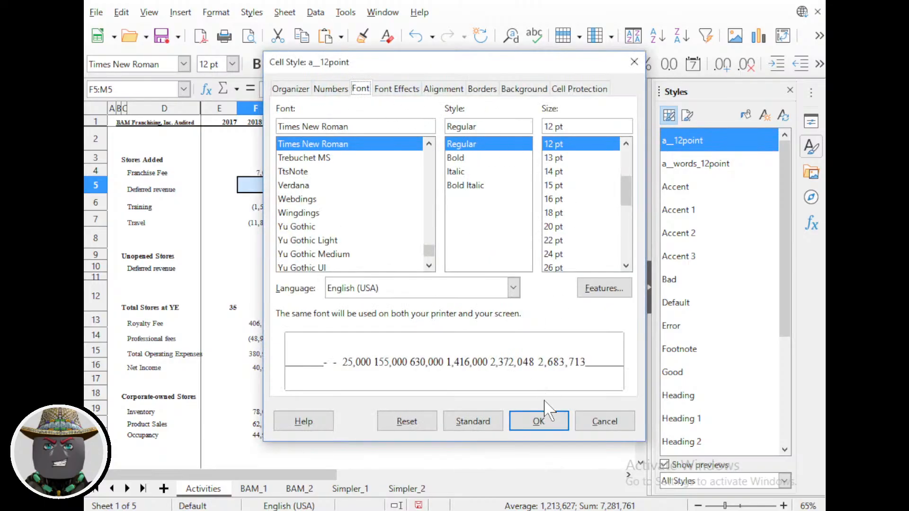
pyautogui.click(540, 421)
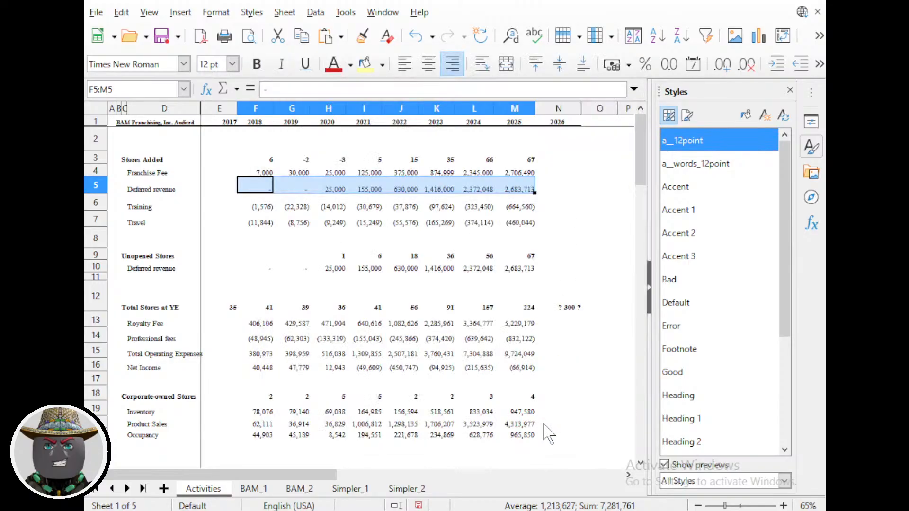
# Examine the Deferred revenue values in row 5 alongside the Franchise Fee and Training rows through 2025.
pyautogui.click(471, 187)
pyautogui.click(350, 204)
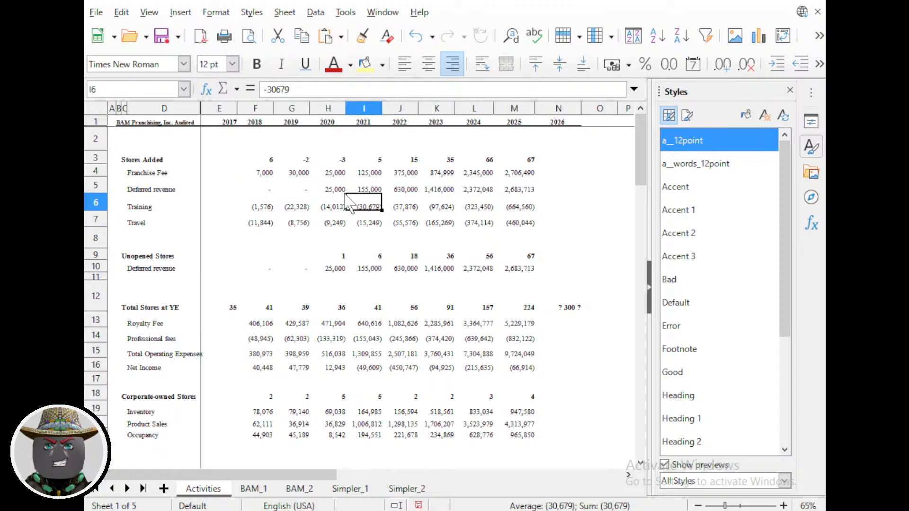
pyautogui.click(342, 194)
pyautogui.scroll(2, 346, 199)
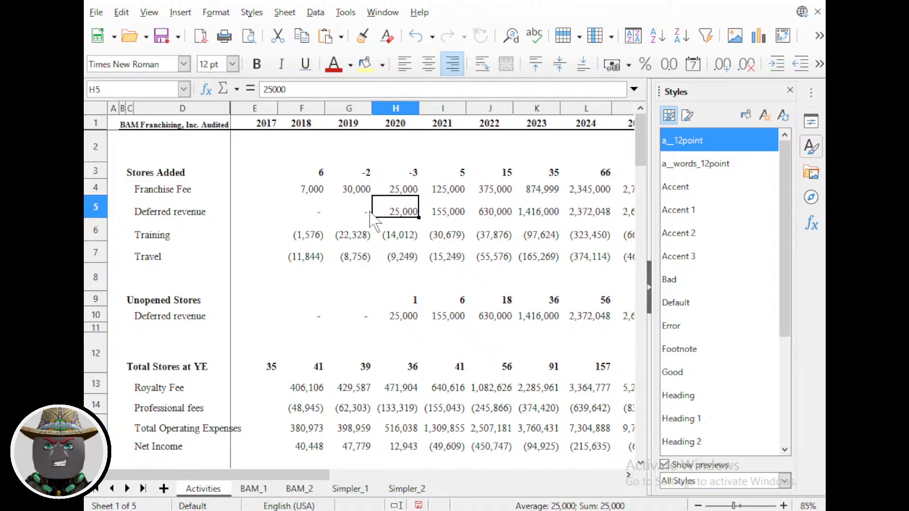
pyautogui.hscroll(1, 374, 220)
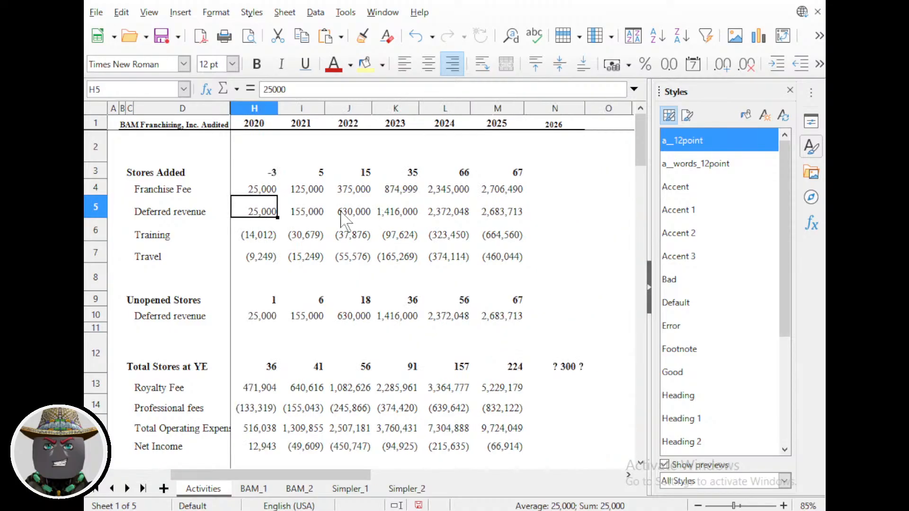
pyautogui.hscroll(-1, 345, 221)
pyautogui.scroll(-1, 345, 220)
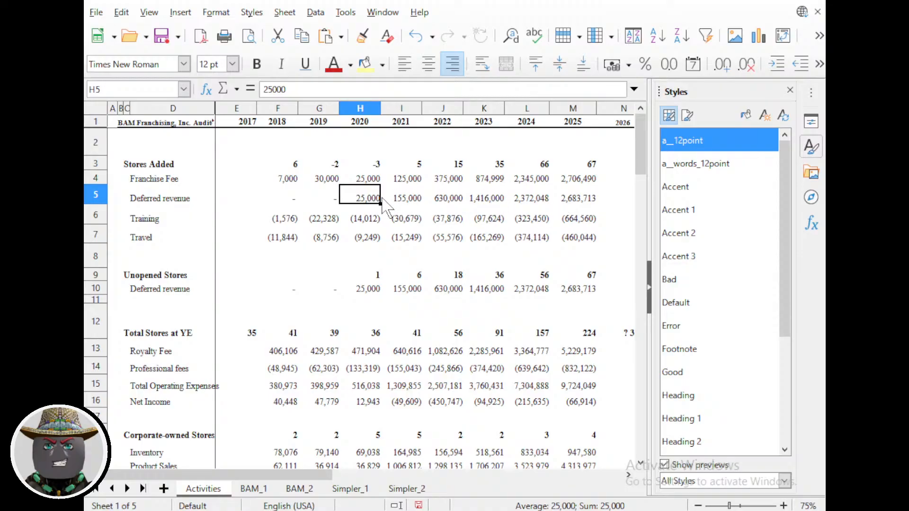
pyautogui.click(572, 200)
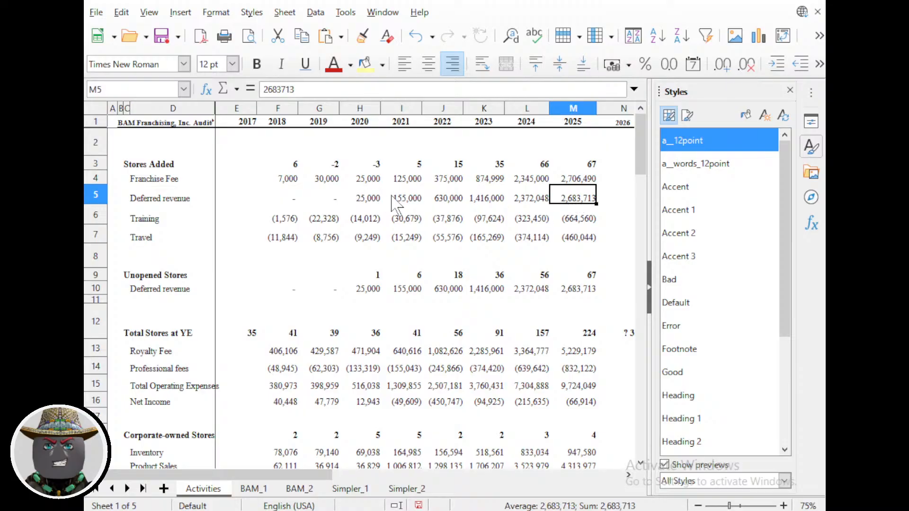
# Set the font color of the Deferred revenue row D5:M5 to dark gray.
pyautogui.moveTo(134, 201); pyautogui.dragTo(581, 200)
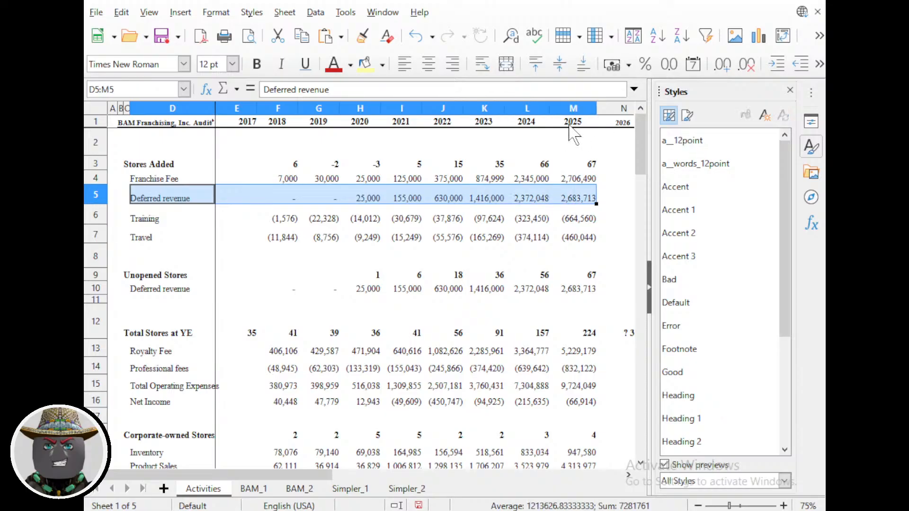
pyautogui.click(350, 65)
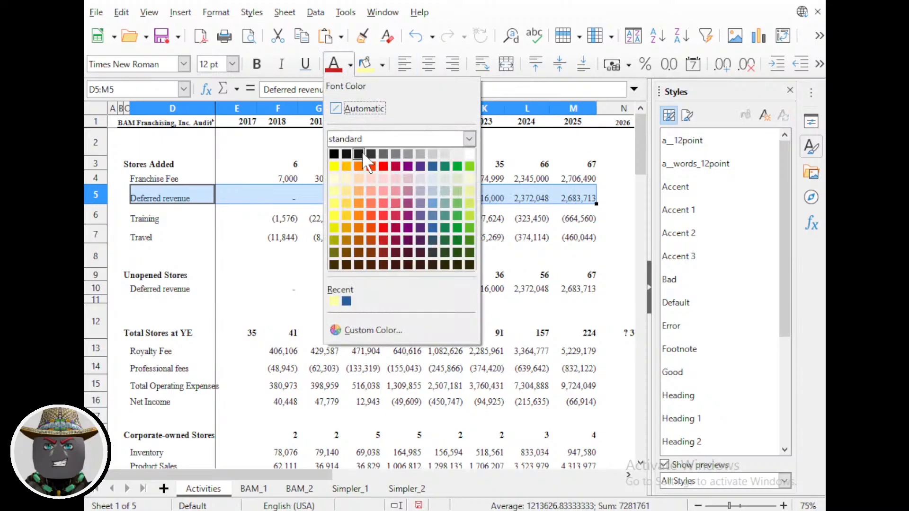
pyautogui.click(371, 154)
pyautogui.click(317, 258)
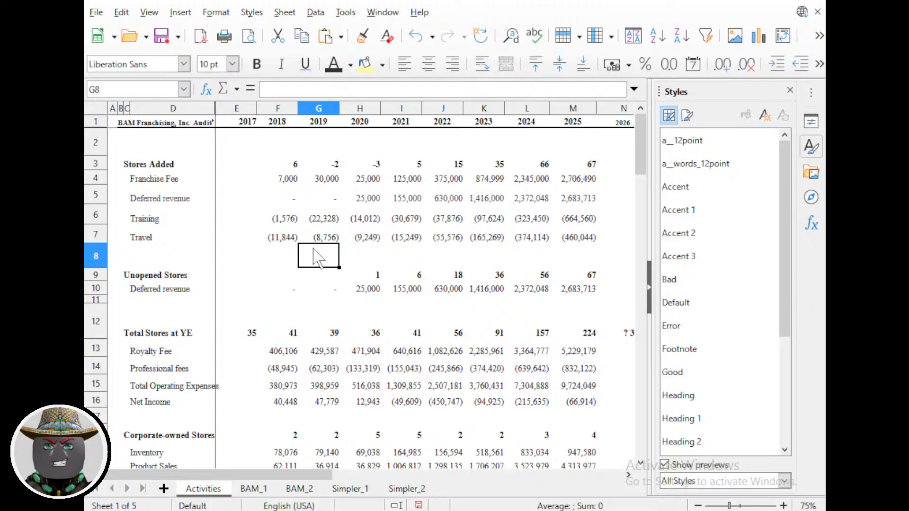
# Recolor the text of the Deferred revenue row D5:M5 with a very dark shade of blue.
pyautogui.click(133, 200)
pyautogui.moveTo(133, 200); pyautogui.dragTo(589, 198)
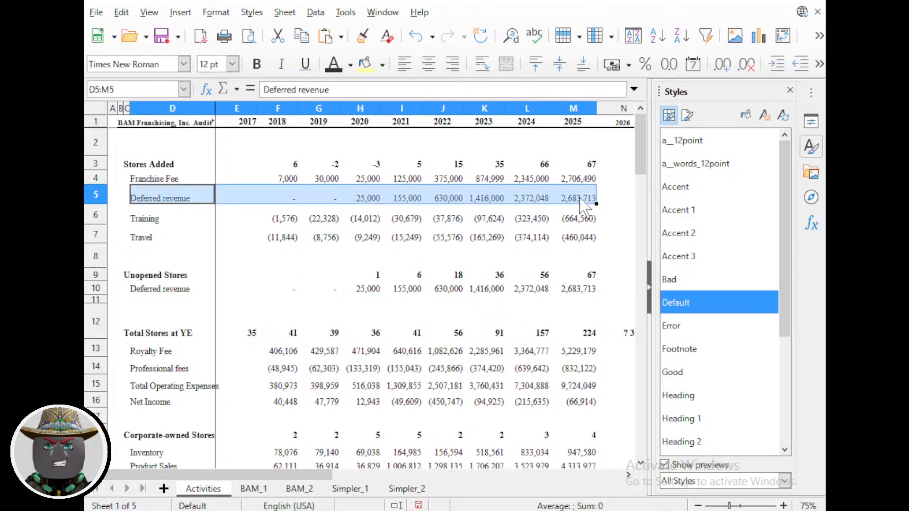
pyautogui.click(351, 65)
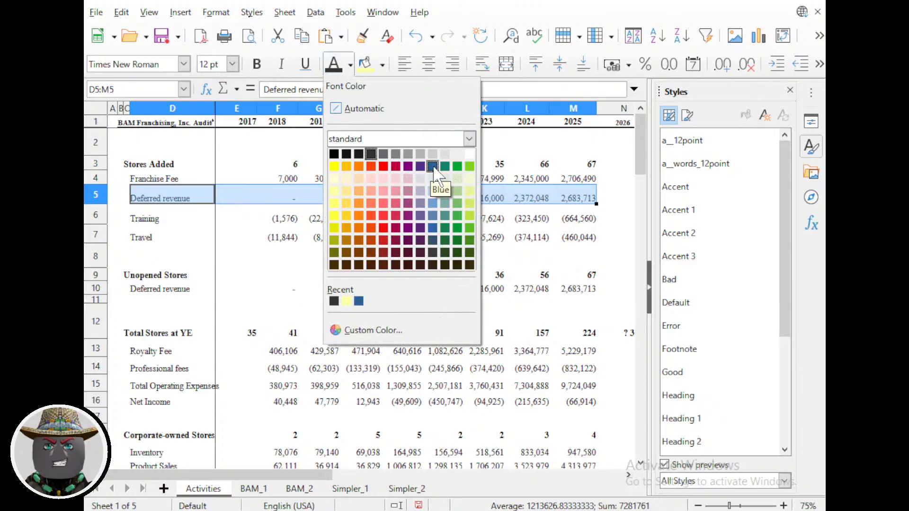
pyautogui.click(433, 254)
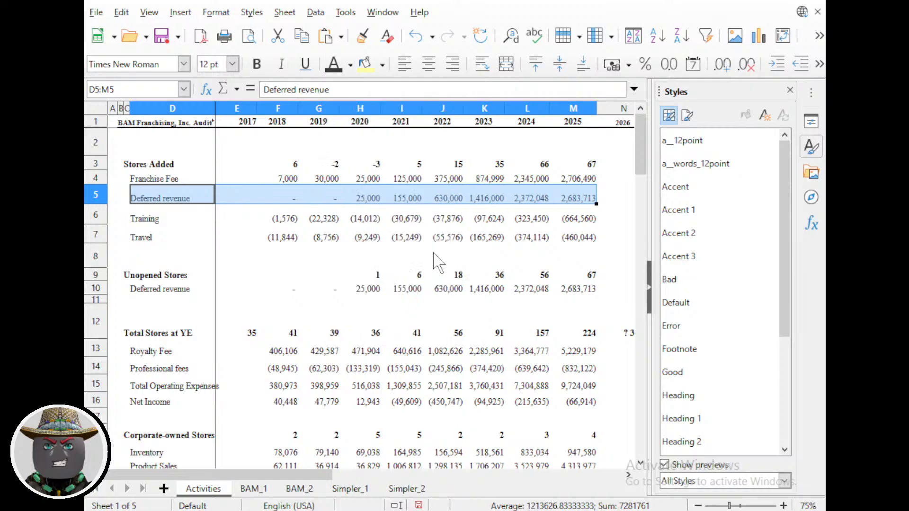
pyautogui.click(480, 239)
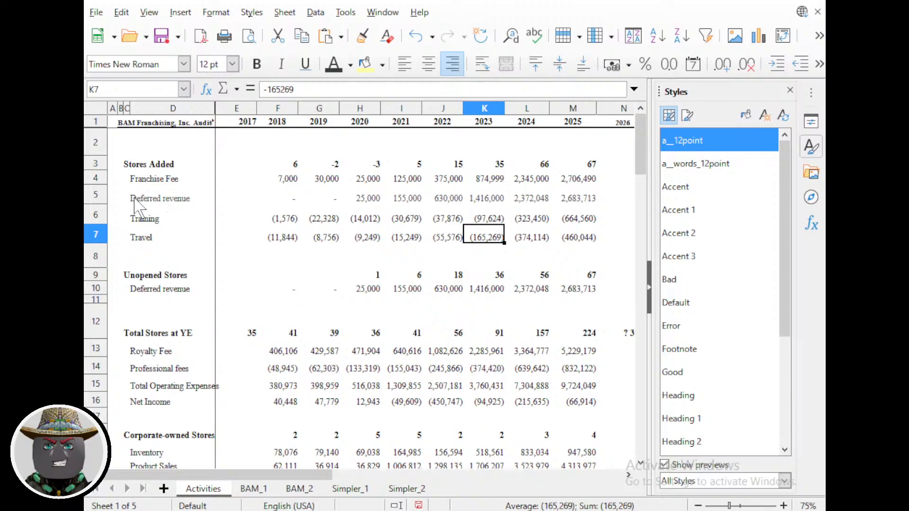
# Make the Deferred revenue label and values in D5:M5 bold.
pyautogui.moveTo(142, 199); pyautogui.dragTo(563, 197)
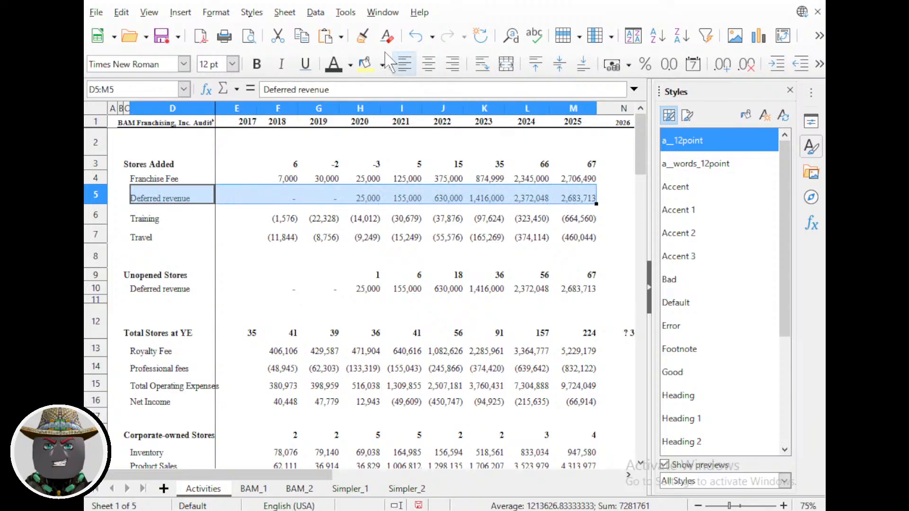
pyautogui.click(257, 63)
pyautogui.click(325, 249)
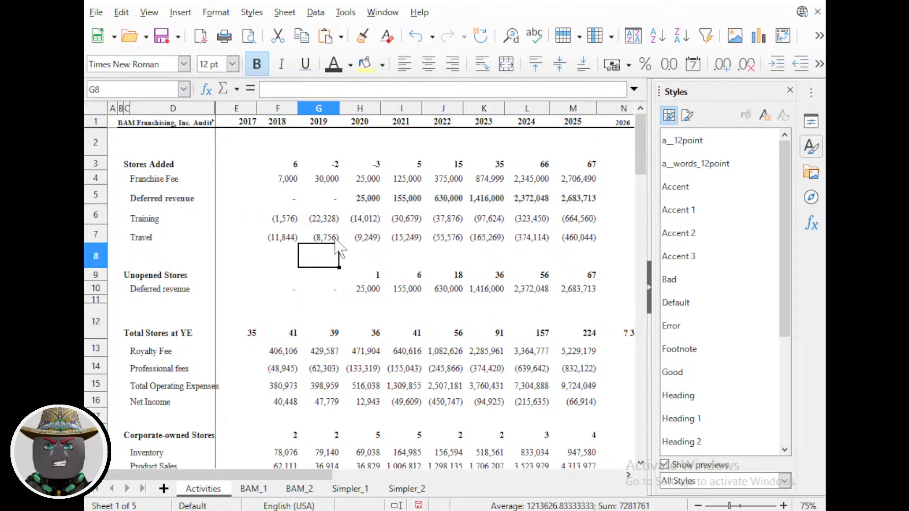
# Set the font color of D5:M5 to the dark blue one shade lighter than its current color.
pyautogui.moveTo(140, 202); pyautogui.dragTo(549, 201)
pyautogui.click(350, 65)
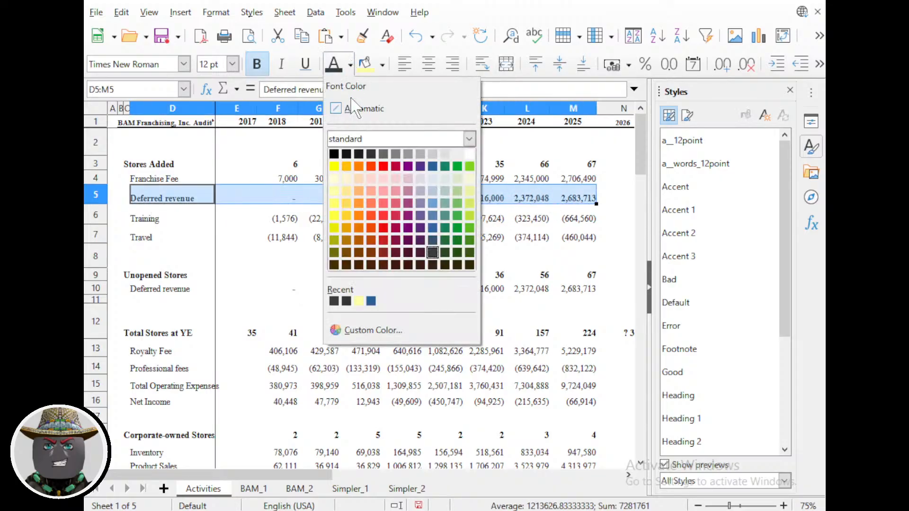
pyautogui.click(432, 242)
pyautogui.click(364, 254)
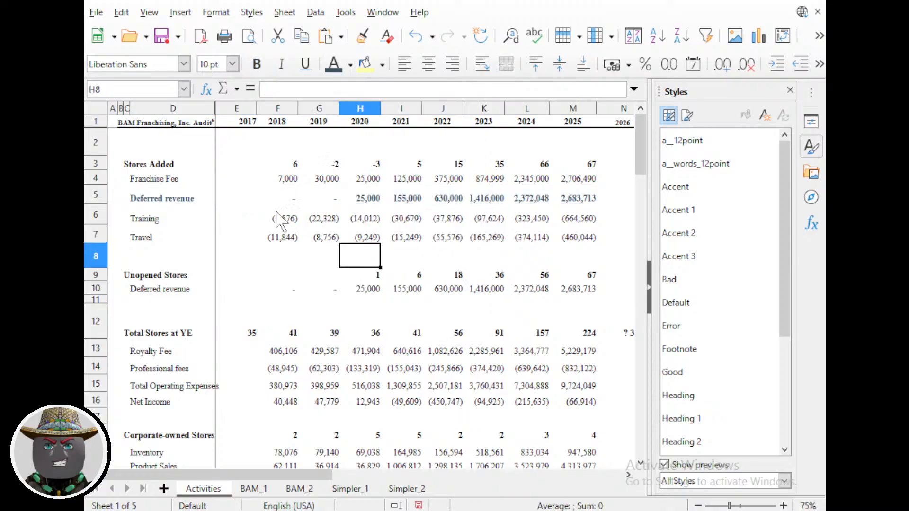
# Remove the bold formatting from the Deferred revenue row D5:M5.
pyautogui.scroll(-1, 234, 204)
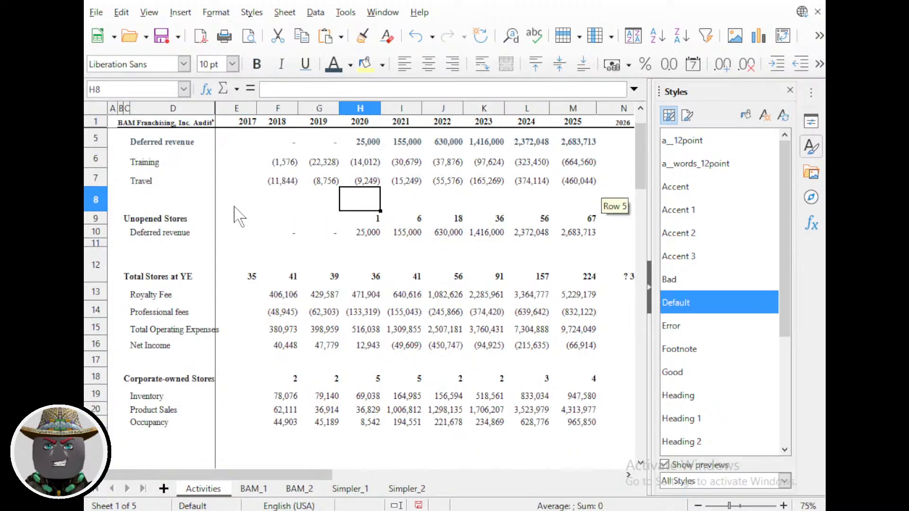
pyautogui.scroll(1, 234, 204)
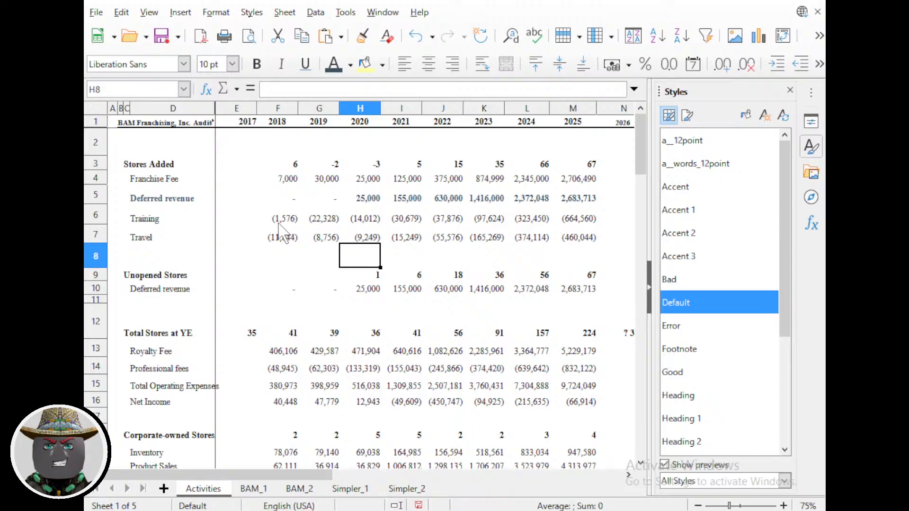
pyautogui.moveTo(164, 198); pyautogui.dragTo(583, 206)
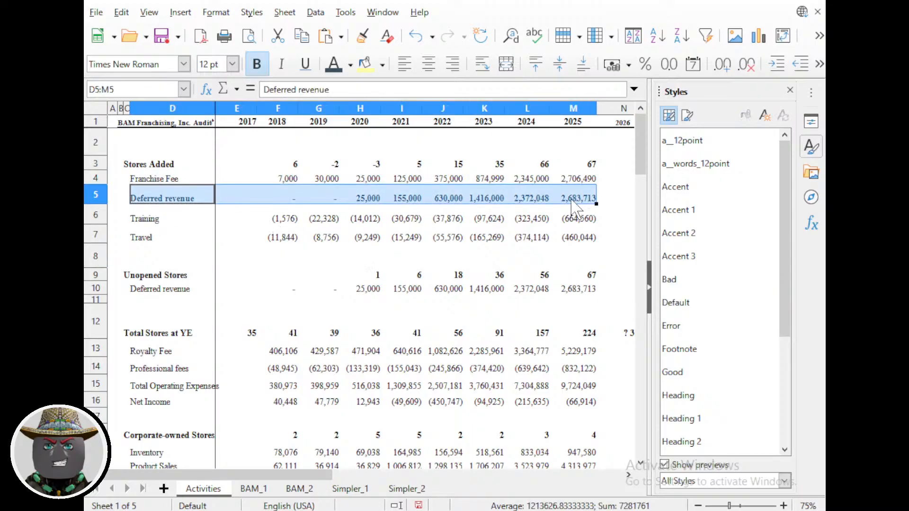
pyautogui.click(526, 239)
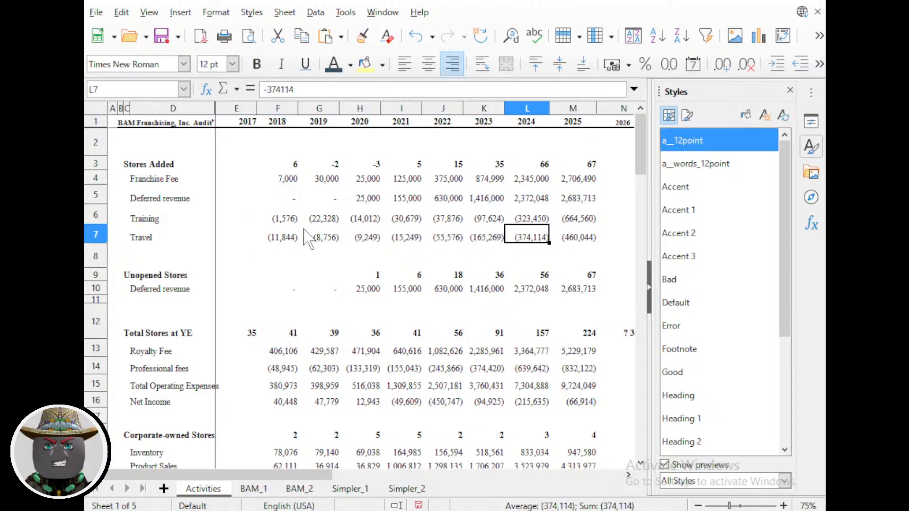
# Compare Franchise Fee with Deferred revenue year by year from 2025 back to 2020 in rows 4 and 5.
pyautogui.scroll(-1, 333, 244)
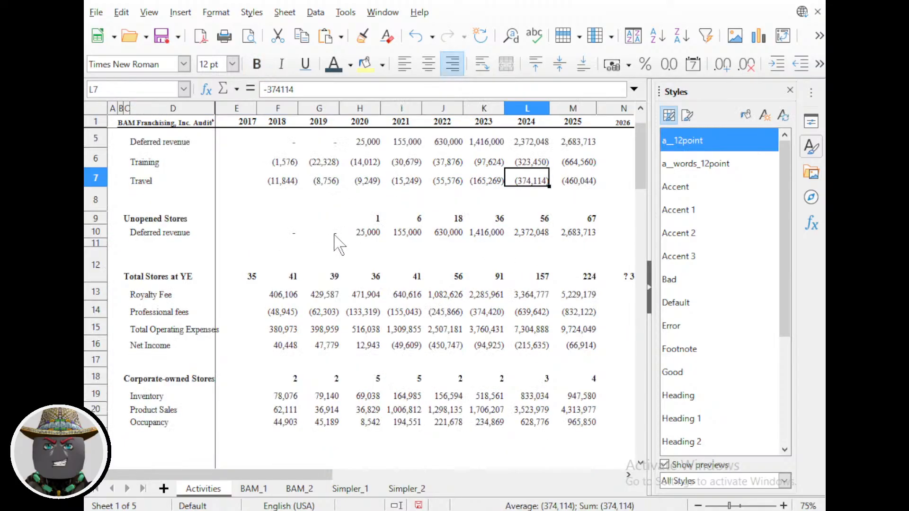
pyautogui.scroll(-1, 334, 235)
pyautogui.hscroll(1, 304, 251)
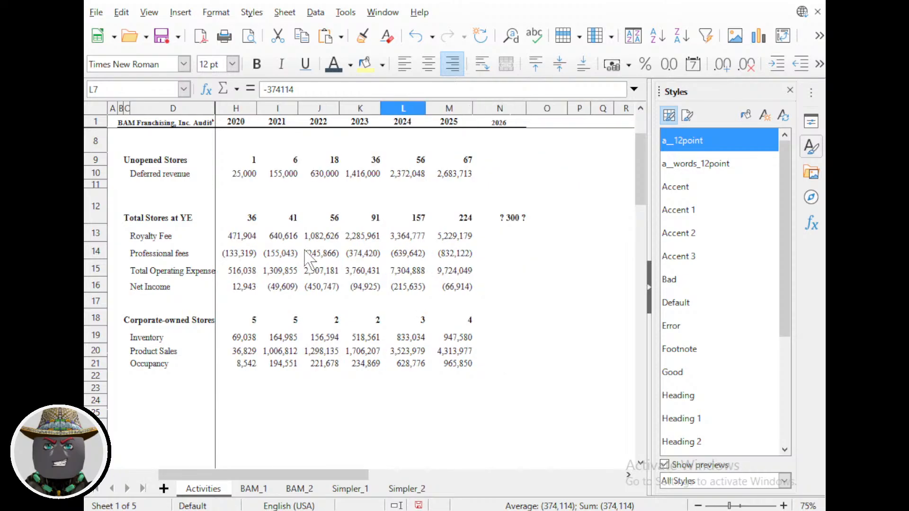
pyautogui.keyDown('ctrl'); pyautogui.scroll(-1, 304, 252); pyautogui.keyUp('ctrl')
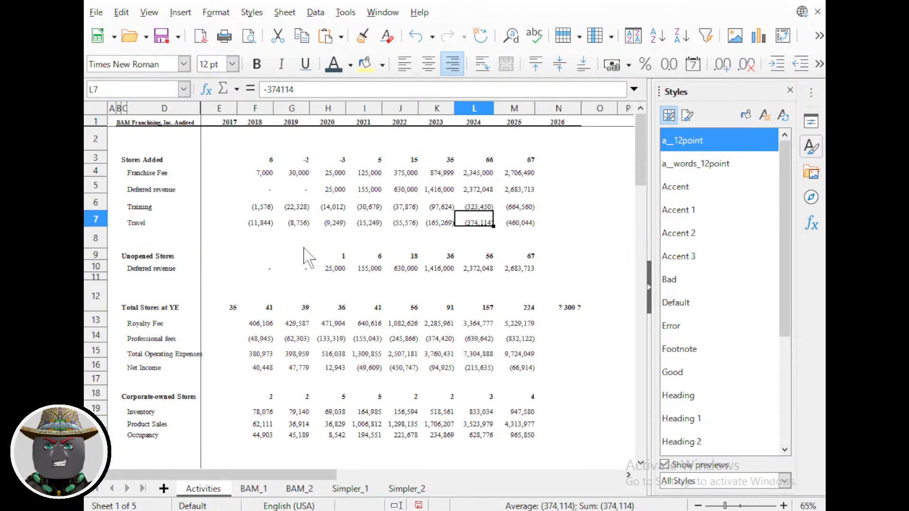
pyautogui.click(521, 172)
pyautogui.click(521, 190)
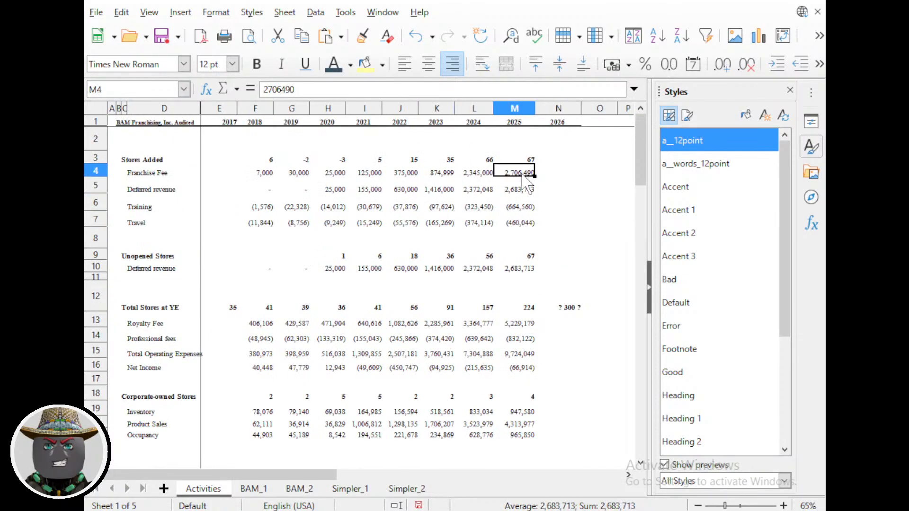
pyautogui.click(476, 188)
pyautogui.click(476, 174)
pyautogui.click(439, 174)
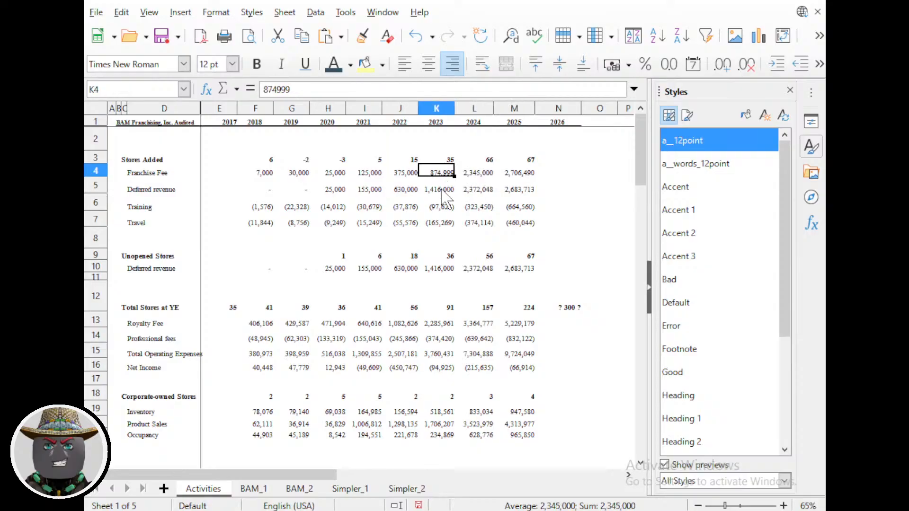
pyautogui.click(439, 189)
pyautogui.click(401, 174)
pyautogui.click(401, 189)
pyautogui.click(365, 189)
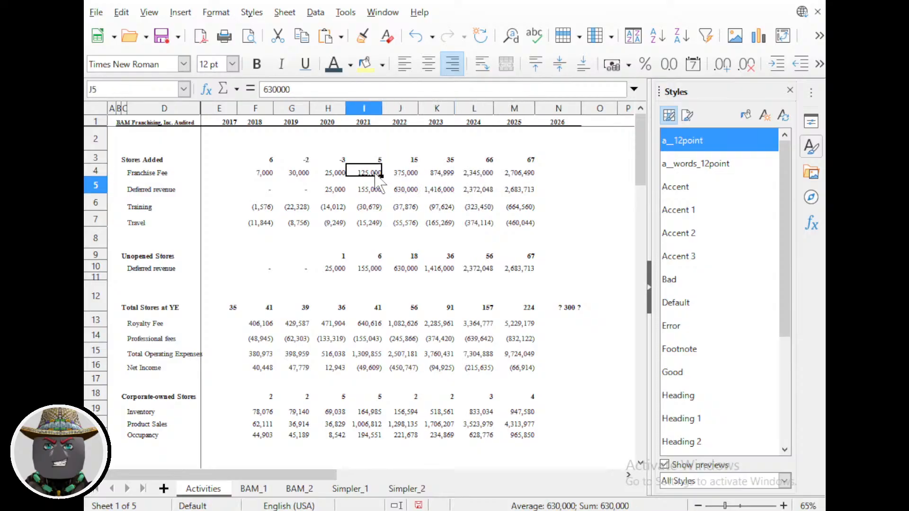
pyautogui.click(365, 173)
pyautogui.click(366, 189)
pyautogui.click(333, 174)
pyautogui.click(335, 189)
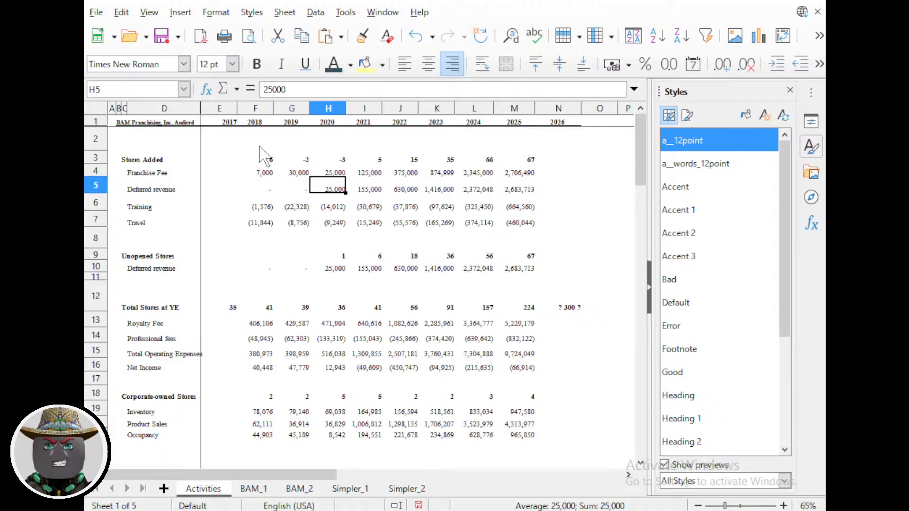
# Review the Revenues, Operating Expenses and Net Income lines of the income statement below the store activity rows.
pyautogui.scroll(-1, 180, 223)
pyautogui.scroll(1, 179, 225)
pyautogui.scroll(-4, 237, 265)
pyautogui.scroll(4, 209, 277)
pyautogui.scroll(-6, 160, 227)
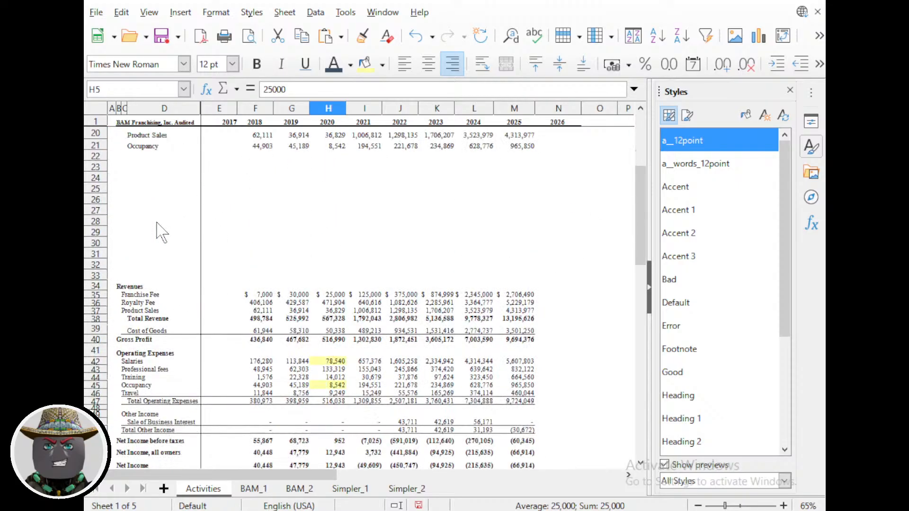
pyautogui.scroll(-1, 161, 232)
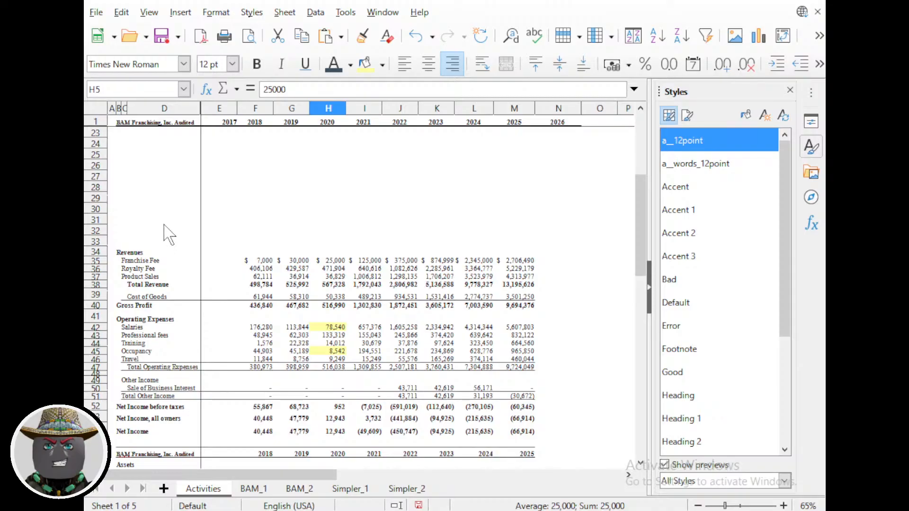
# Review the Stores Added row C3:M3 and the Unopened Stores heading below it.
pyautogui.scroll(-1, 163, 232)
pyautogui.scroll(8, 171, 303)
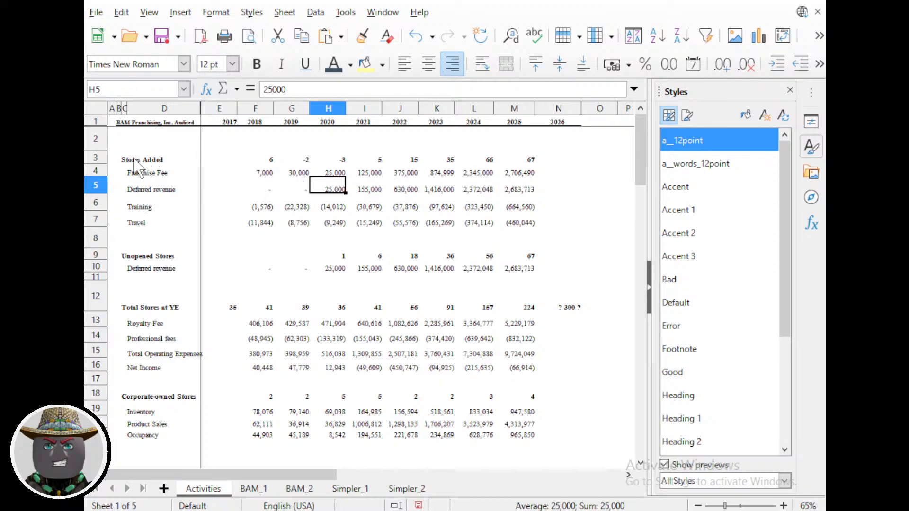
pyautogui.moveTo(134, 160); pyautogui.dragTo(532, 164)
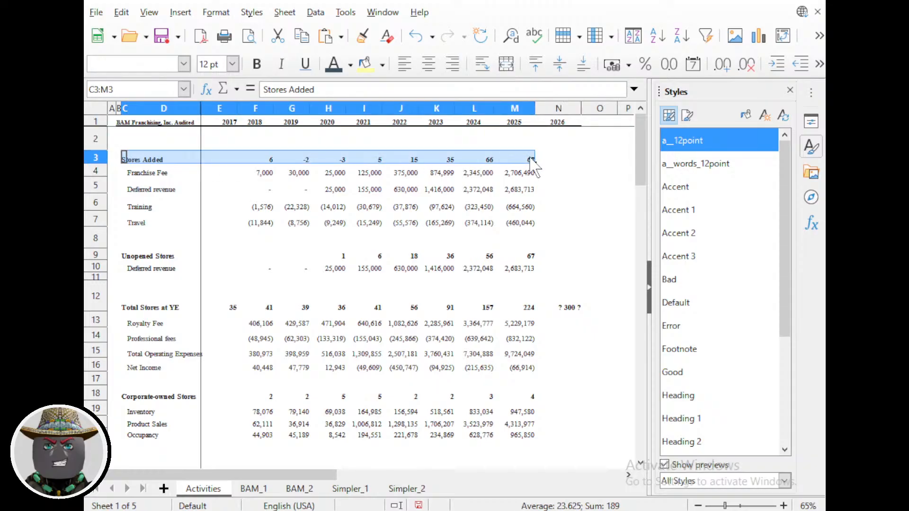
pyautogui.click(139, 256)
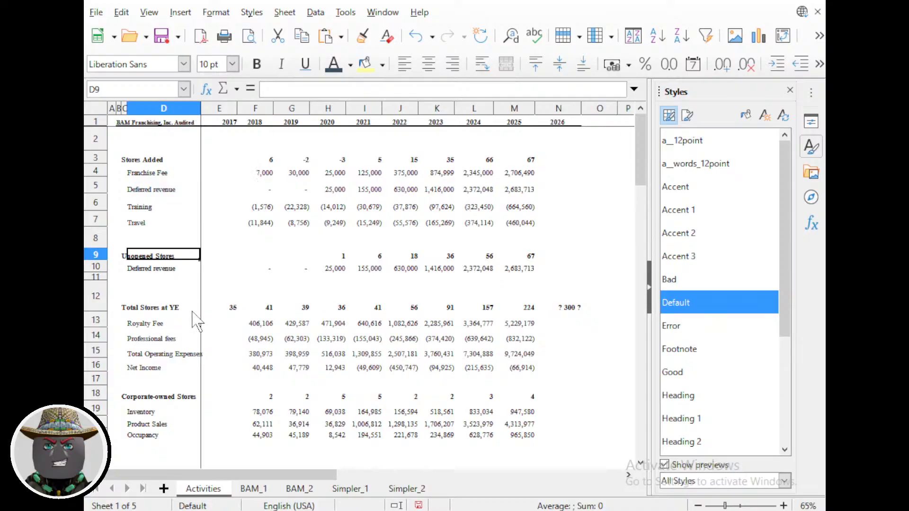
# Copy the Corporate-owned Stores heading from C18 into C24, below the Occupancy row.
pyautogui.scroll(-1, 375, 313)
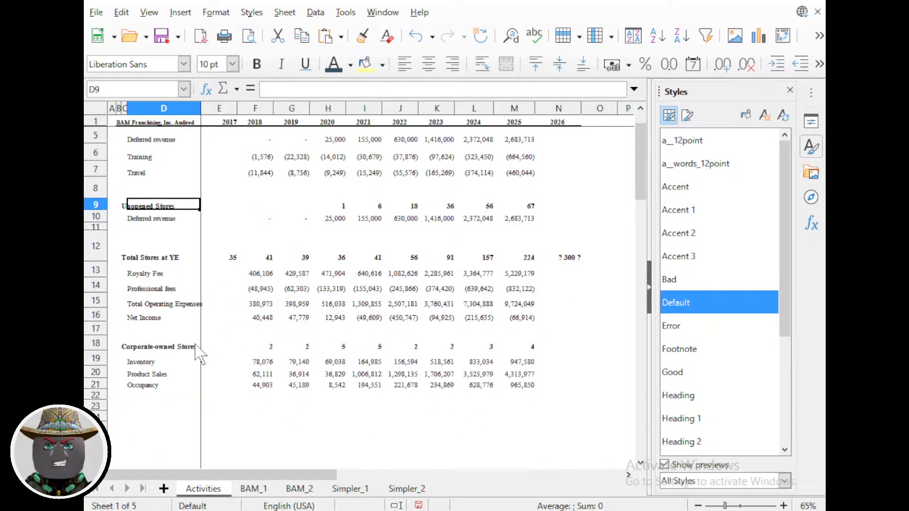
pyautogui.click(235, 418)
pyautogui.click(245, 419)
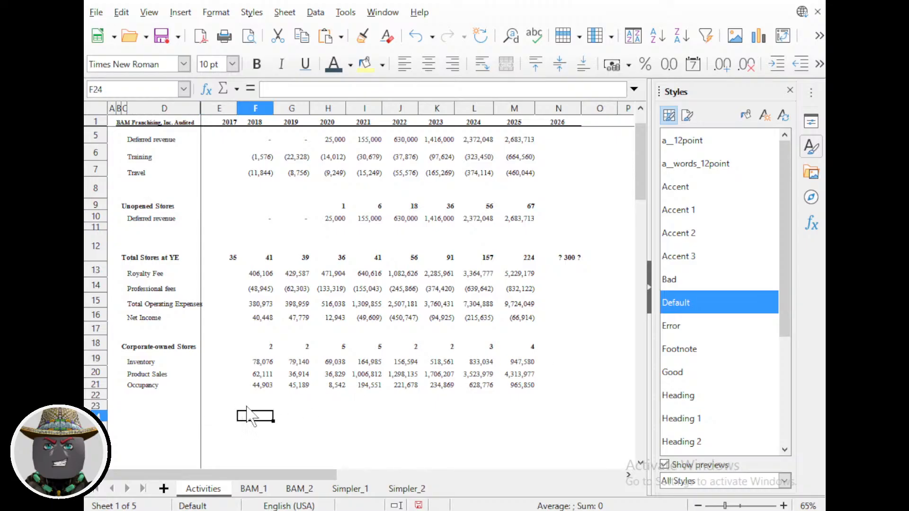
pyautogui.click(151, 415)
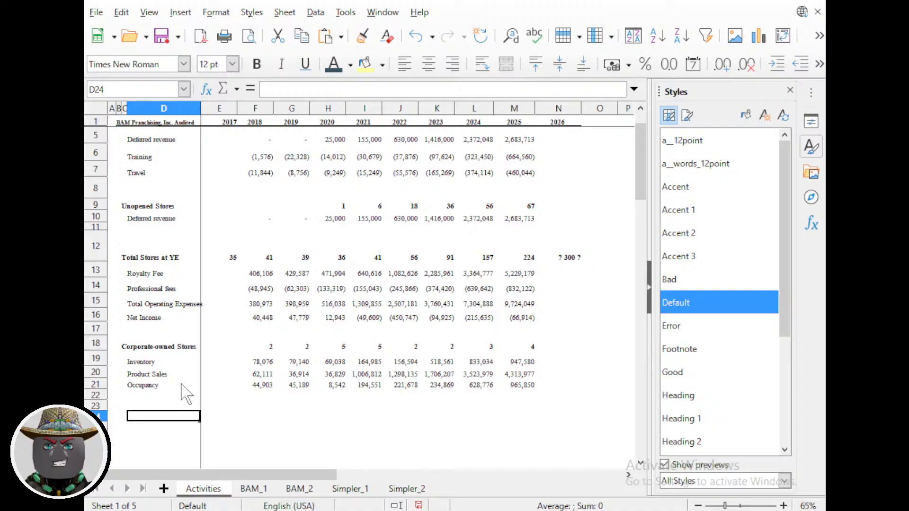
pyautogui.press('Left')
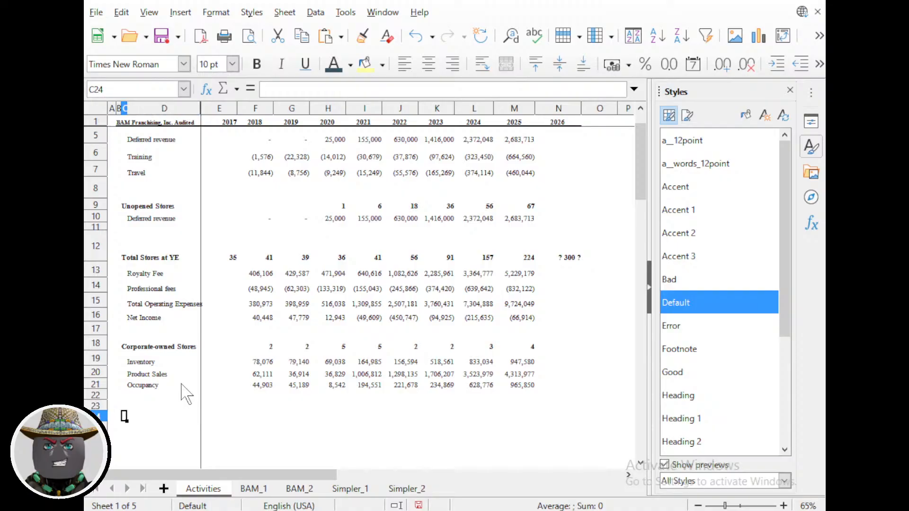
pyautogui.press('Up')
pyautogui.press('Up')
pyautogui.press('Up')
pyautogui.press('Up')
pyautogui.press('Up')
pyautogui.press('Up')
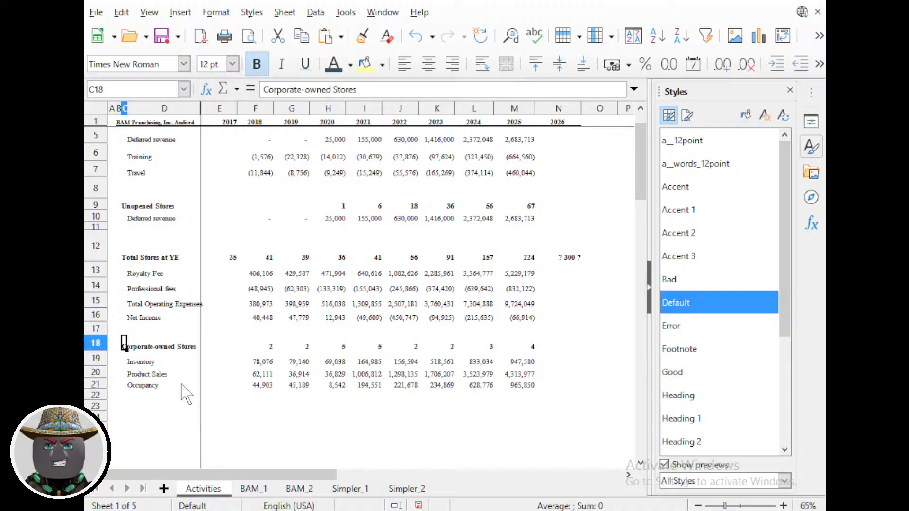
pyautogui.hotkey('shift', 'Right')
pyautogui.hotkey('shift', 'Left')
pyautogui.hotkey('ctrl', 'c')
pyautogui.press('Down')
pyautogui.press('Down')
pyautogui.press('Down')
pyautogui.press('Down')
pyautogui.press('Down')
pyautogui.press('Down')
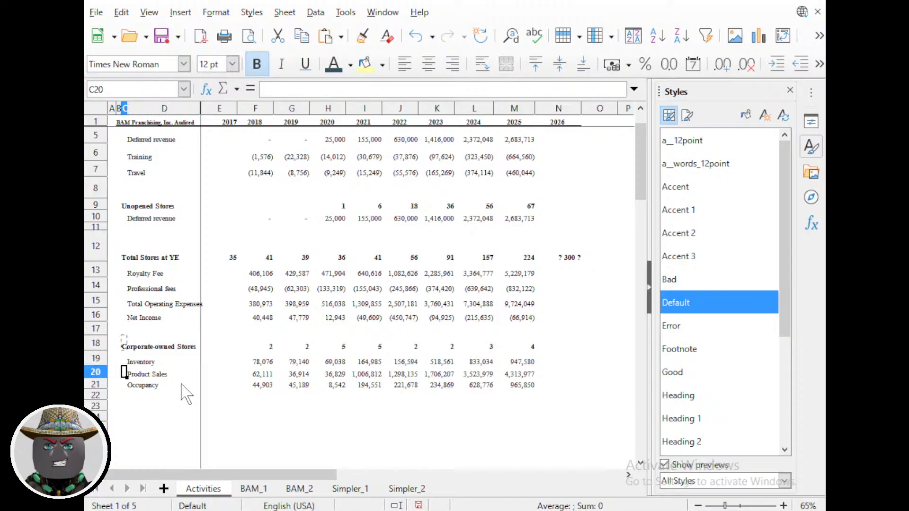
pyautogui.hotkey('ctrl', 'v')
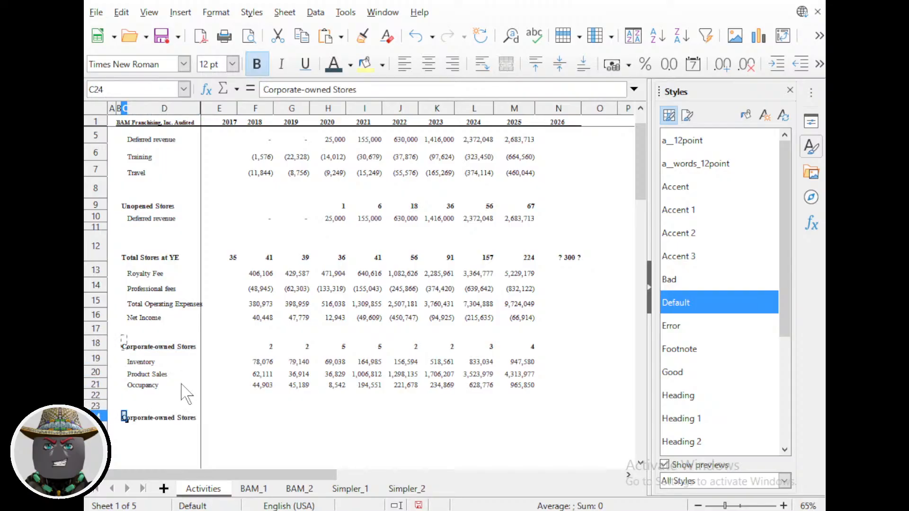
# Change the copied heading in C24 to "Non-corporate Stores".
pyautogui.press('F2')
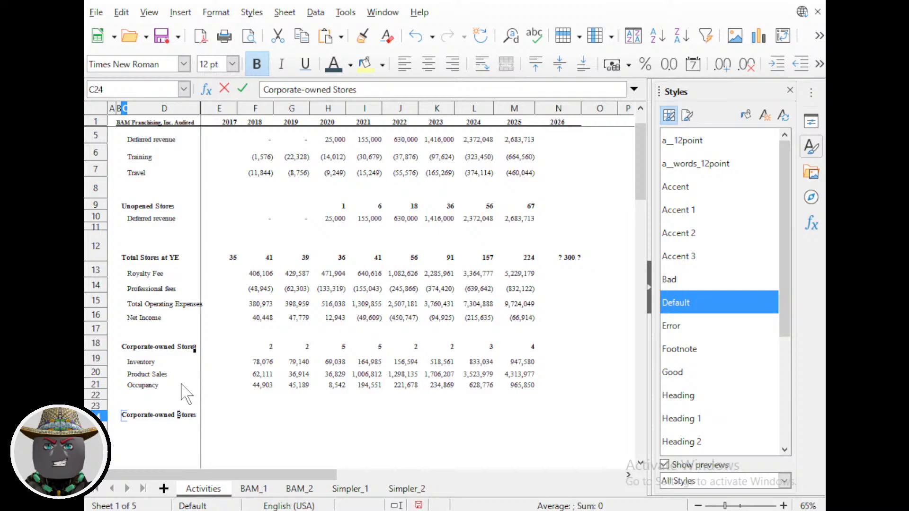
pyautogui.write('N')
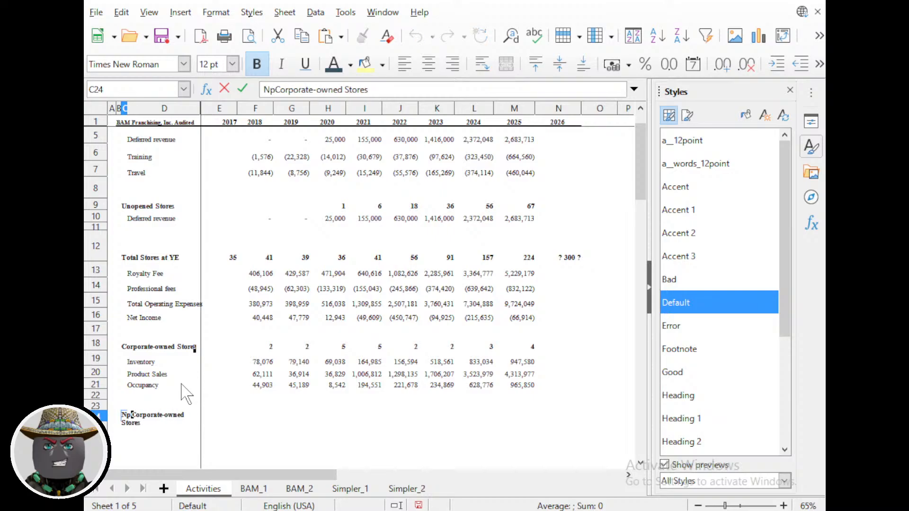
pyautogui.write('on-')
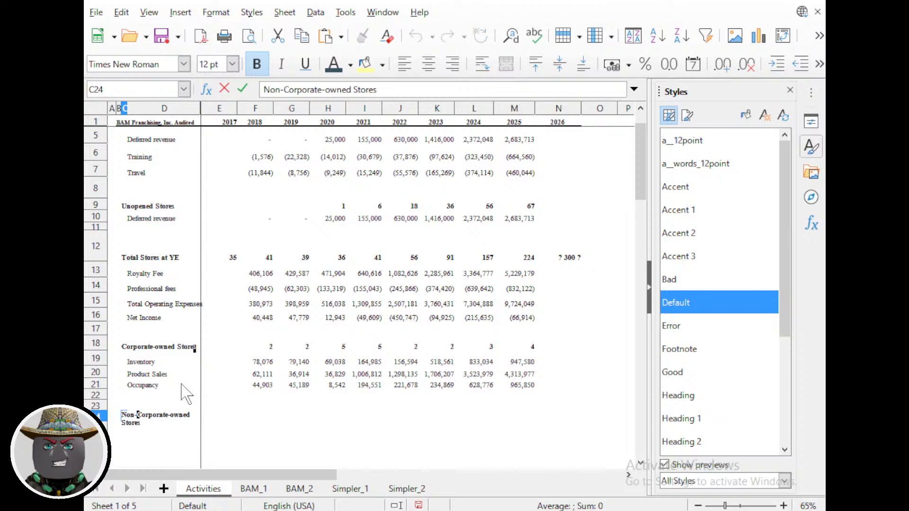
pyautogui.press('Delete')
pyautogui.write('c')
pyautogui.hotkey('ctrl', 'Right')
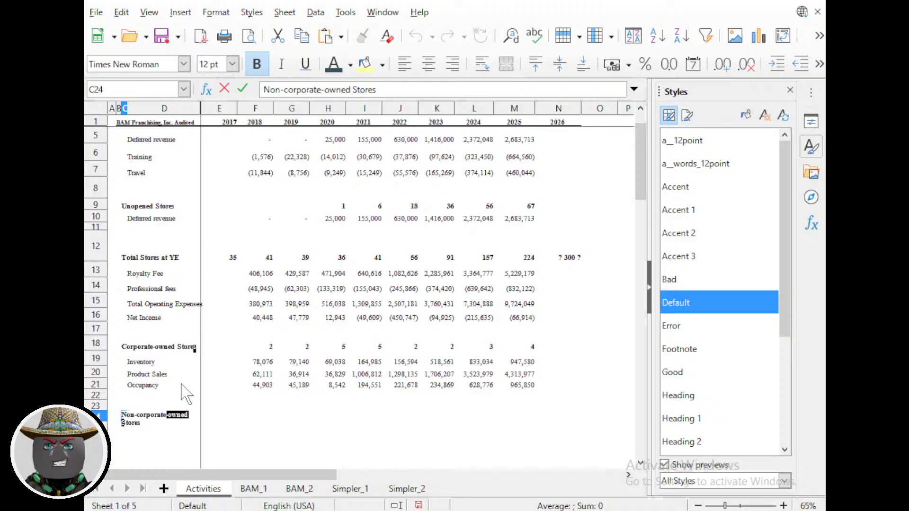
pyautogui.press('Delete')
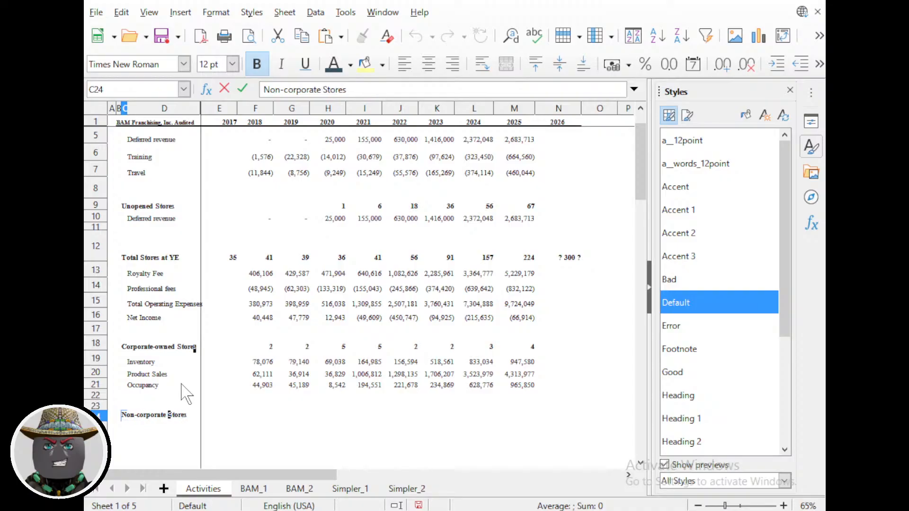
pyautogui.press('Tab')
pyautogui.press('Tab')
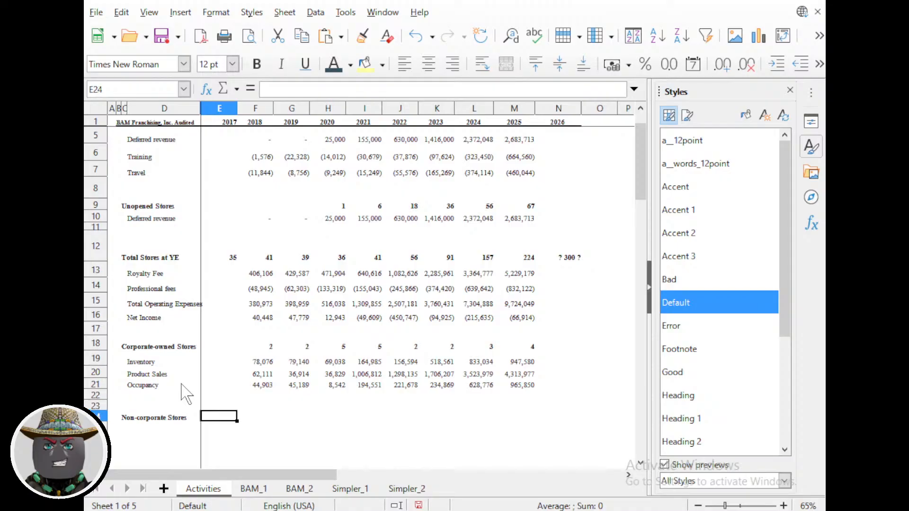
# In F24, enter the formula +F12-F18 to subtract the 2018 corporate-owned stores from the total stores.
pyautogui.press('Left')
pyautogui.press('Left')
pyautogui.press('Right')
pyautogui.press('Right')
pyautogui.press('Right')
pyautogui.press('Right')
pyautogui.press('Left')
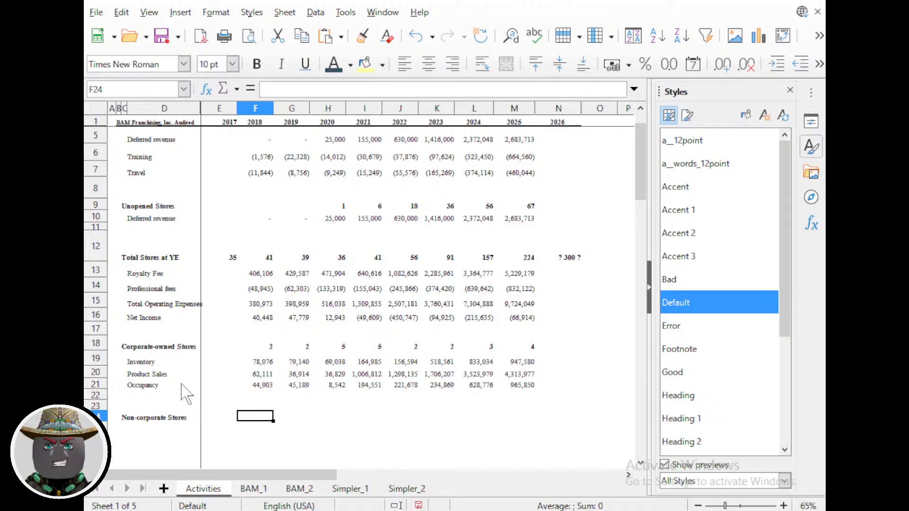
pyautogui.write('+')
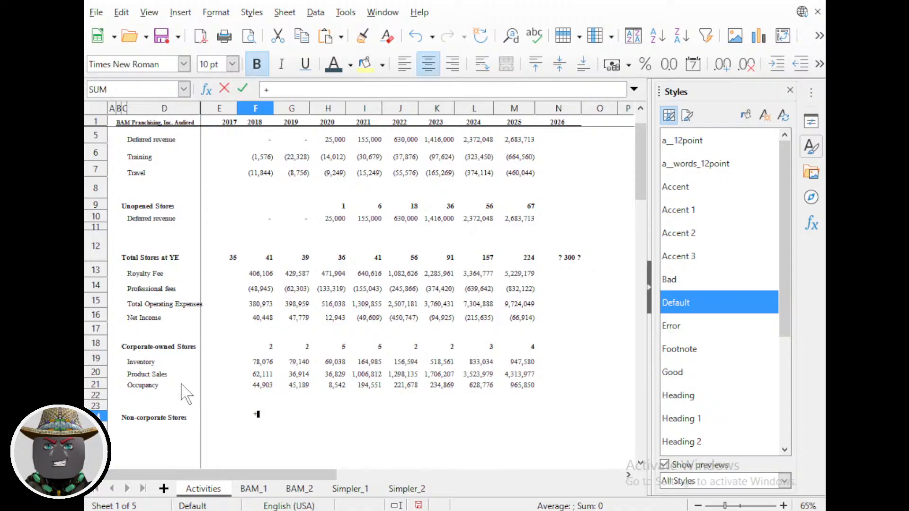
pyautogui.press('Up')
pyautogui.press('Up')
pyautogui.press('Up')
pyautogui.press('Up')
pyautogui.press('Up')
pyautogui.press('Up')
pyautogui.press('Up')
pyautogui.press('Up')
pyautogui.press('Up')
pyautogui.press('Up')
pyautogui.press('Up')
pyautogui.press('Up')
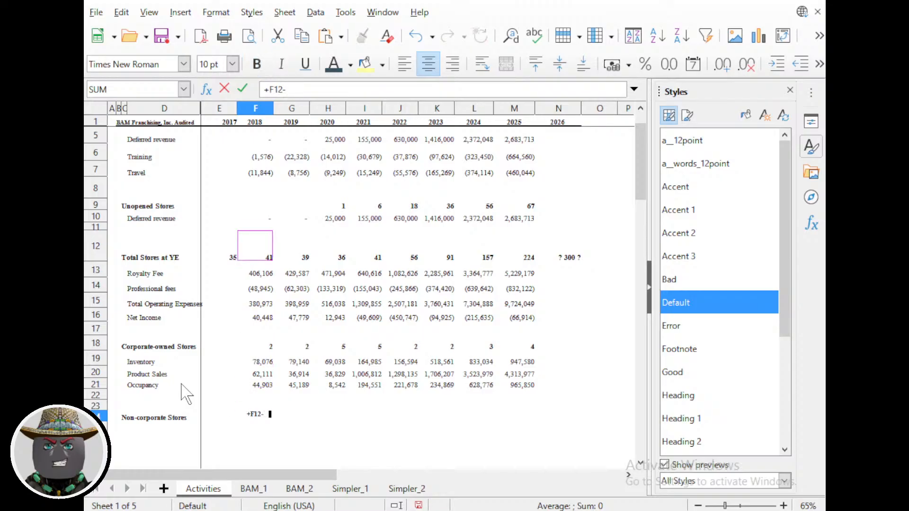
pyautogui.write('-')
pyautogui.press('Up')
pyautogui.press('Up')
pyautogui.press('Up')
pyautogui.press('Up')
pyautogui.press('Down')
pyautogui.press('Down')
pyautogui.press('Down')
pyautogui.press('Down')
pyautogui.press('Down')
pyautogui.press('Down')
pyautogui.press('Down')
pyautogui.press('Down')
pyautogui.press('Down')
pyautogui.press('Down')
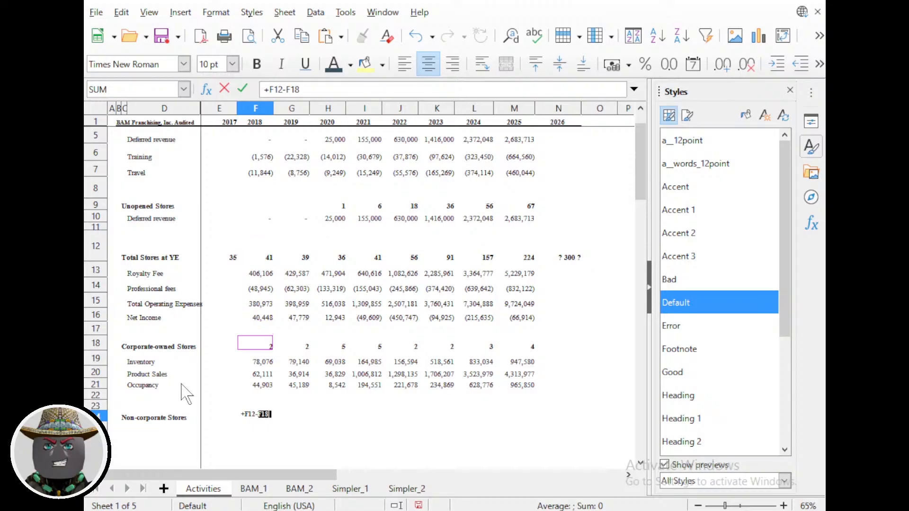
pyautogui.press('Return')
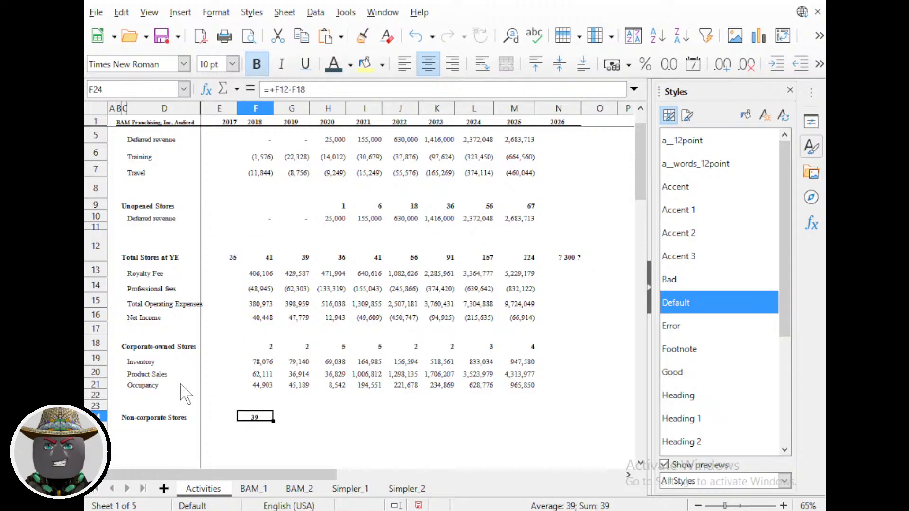
# Fill the non-corporate store formula from F24 across to M24 for 2019 through 2025.
pyautogui.moveTo(271, 421); pyautogui.dragTo(517, 427)
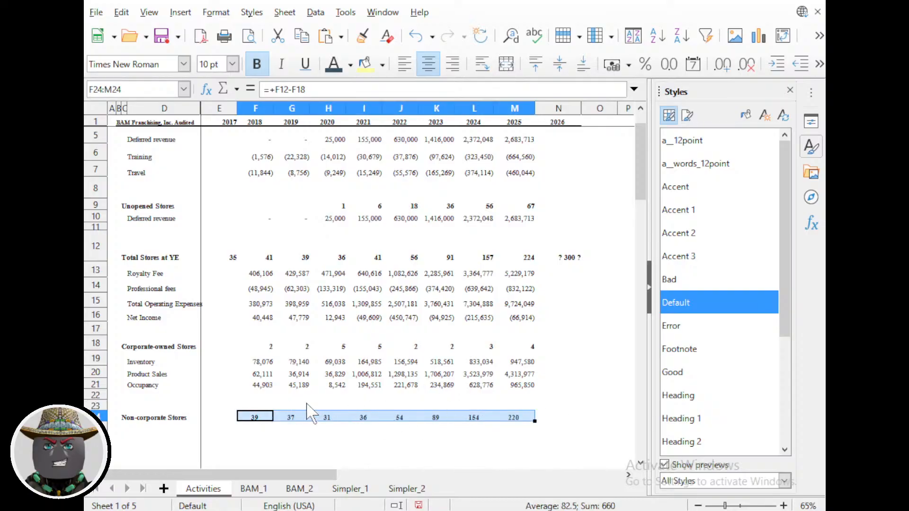
pyautogui.click(519, 425)
pyautogui.click(514, 418)
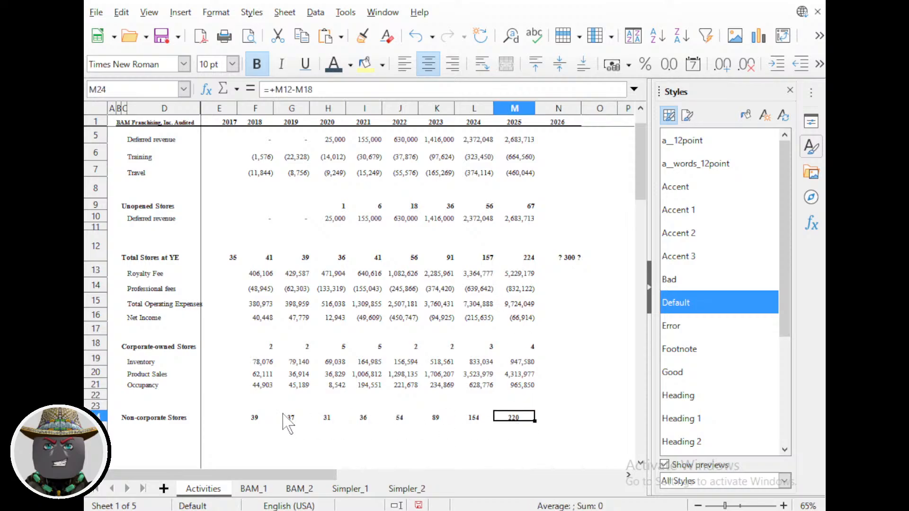
# Apply the a__12point cell style to the non-corporate store counts in F24:M24.
pyautogui.moveTo(255, 417); pyautogui.dragTo(512, 421)
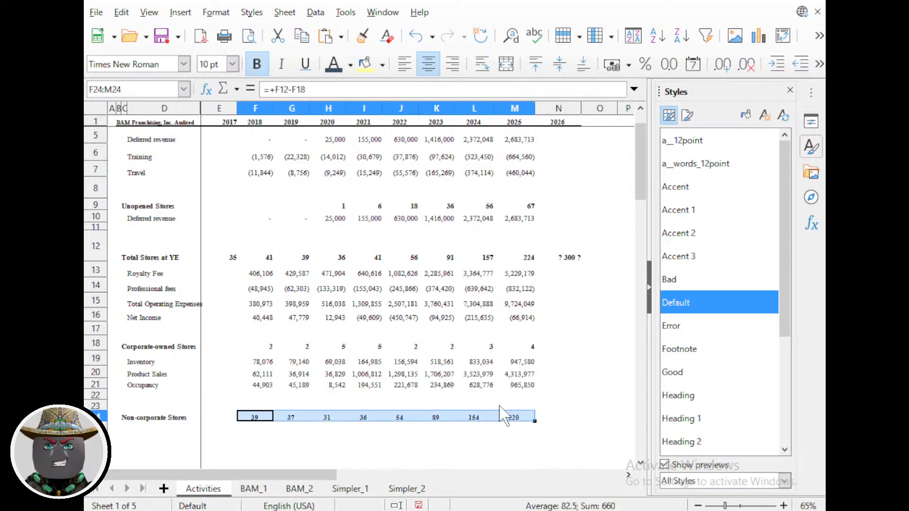
pyautogui.doubleClick(687, 141)
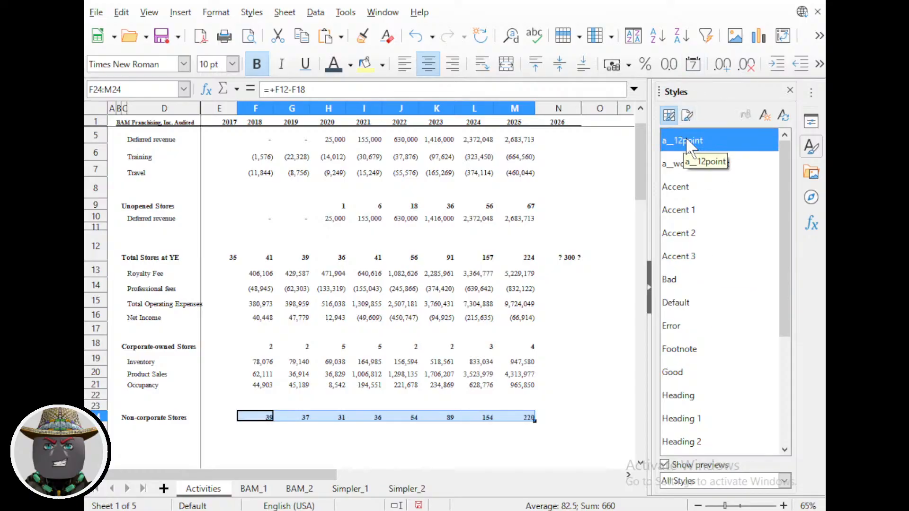
pyautogui.click(291, 405)
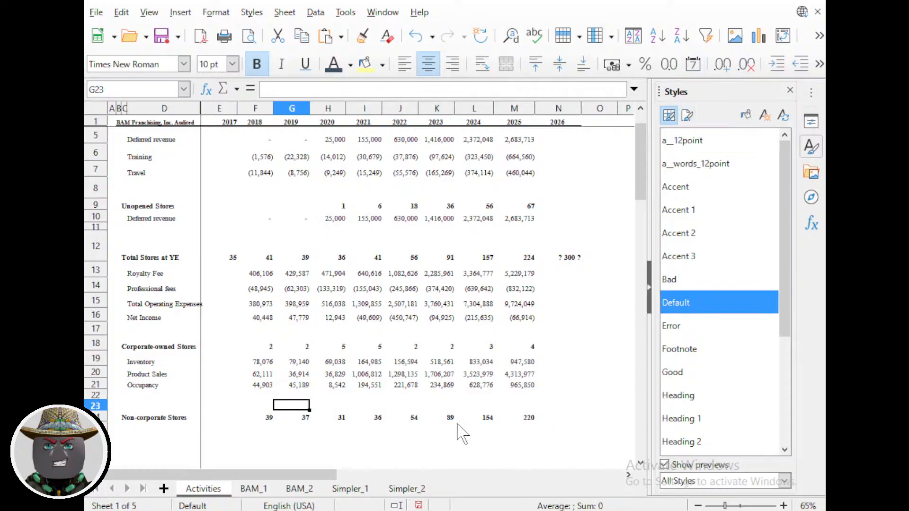
# Check the Non-corporate Stores counts against the Corporate-owned Stores and Total Stores at YE rows, especially for 2021.
pyautogui.click(517, 417)
pyautogui.click(439, 418)
pyautogui.click(376, 417)
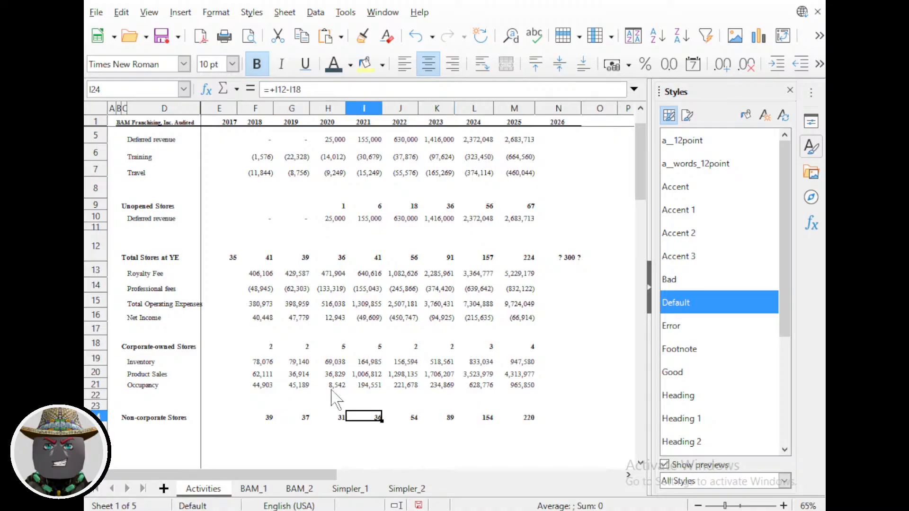
pyautogui.click(301, 344)
pyautogui.click(363, 349)
pyautogui.click(368, 259)
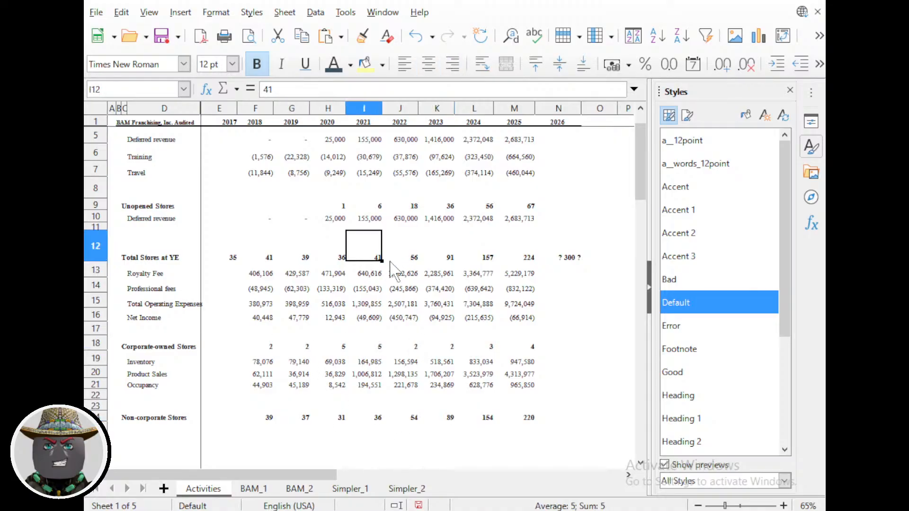
# Compare the Total Stores at YE counts for 2023, 2024 and 2025 in row 12.
pyautogui.click(488, 259)
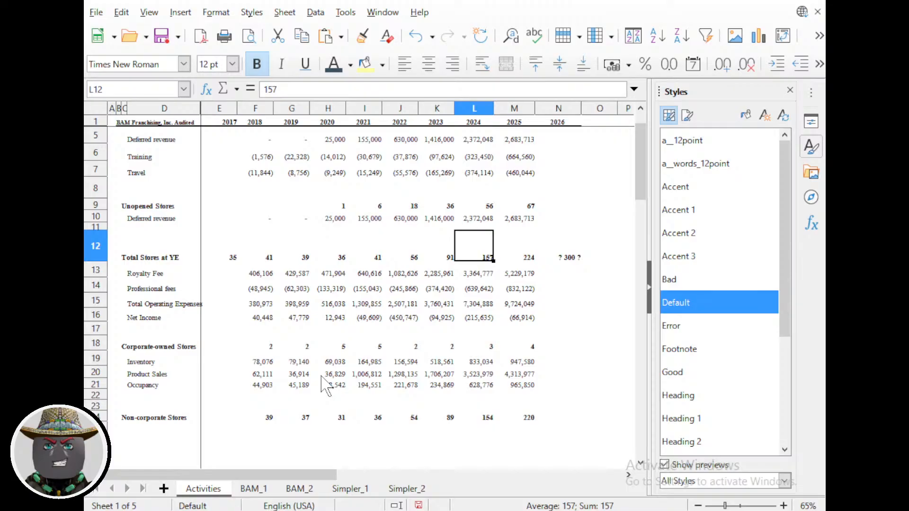
pyautogui.press('Right')
pyautogui.press('Left')
pyautogui.press('Right')
pyautogui.press('Left')
pyautogui.press('Left')
pyautogui.press('Right')
pyautogui.press('Right')
pyautogui.press('Left')
pyautogui.press('Left')
pyautogui.press('Right')
pyautogui.press('Right')
pyautogui.press('Left')
pyautogui.press('Right')
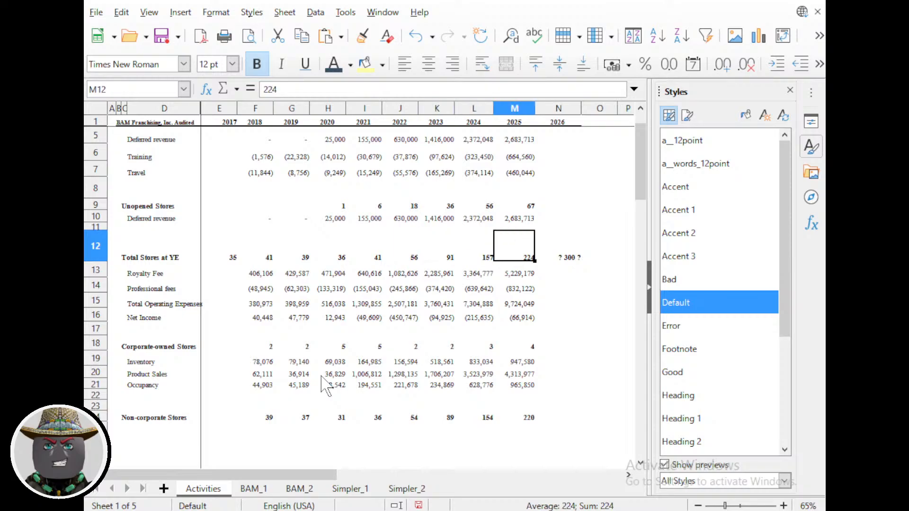
pyautogui.press('Left')
pyautogui.press('Left')
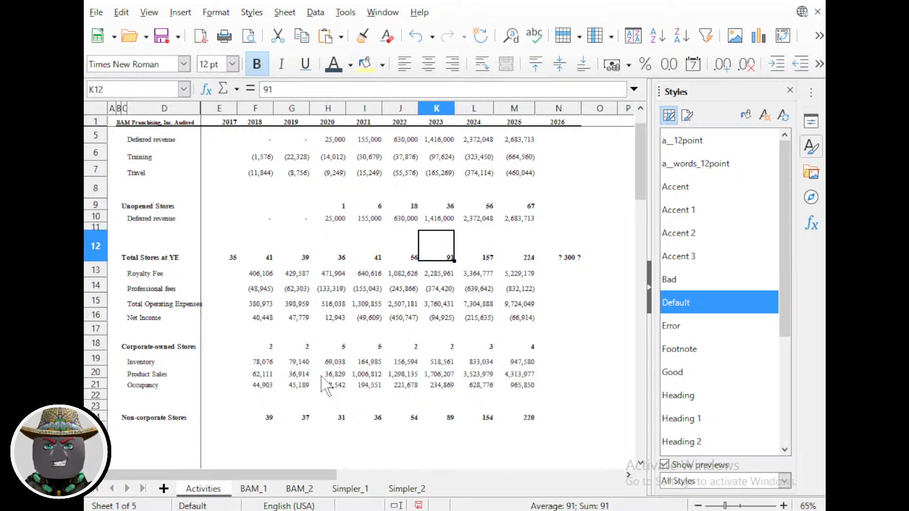
pyautogui.press('Right')
pyautogui.press('Right')
# Compare the Corporate-owned Stores counts from 2025 back to 2023 with Total Stores at YE, ending on the 2024 total.
pyautogui.press('Down')
pyautogui.press('Down')
pyautogui.press('Down')
pyautogui.press('Down')
pyautogui.press('Down')
pyautogui.press('Down')
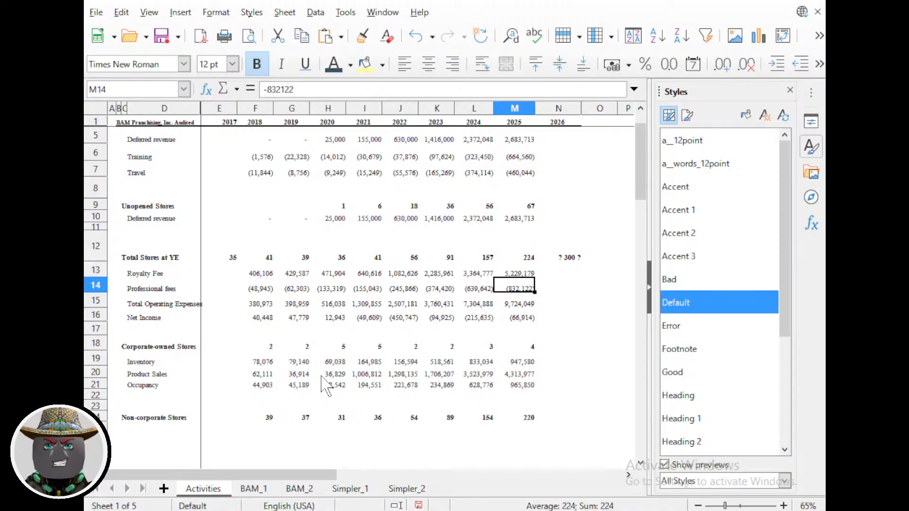
pyautogui.press('Left')
pyautogui.press('Left')
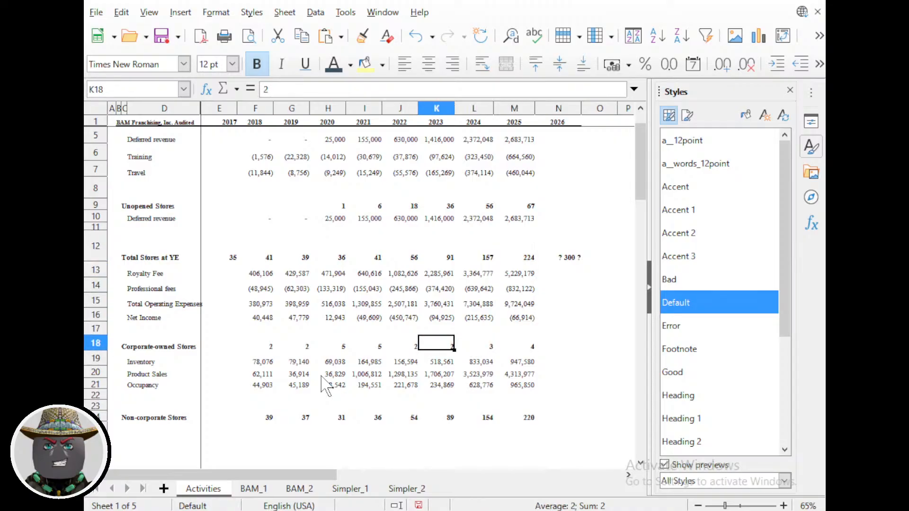
pyautogui.press('Right')
pyautogui.press('Right')
pyautogui.press('Up')
pyautogui.press('Up')
pyautogui.press('Up')
pyautogui.press('Up')
pyautogui.press('Up')
pyautogui.press('Up')
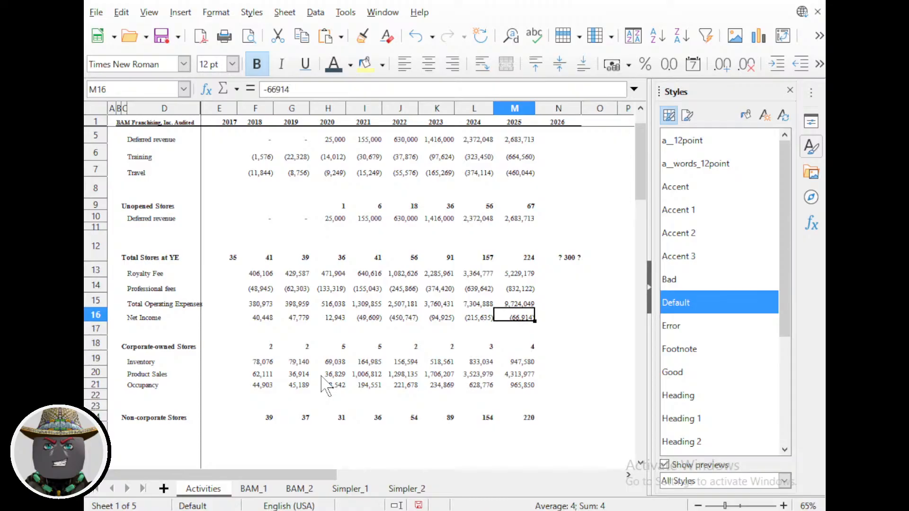
pyautogui.press('Left')
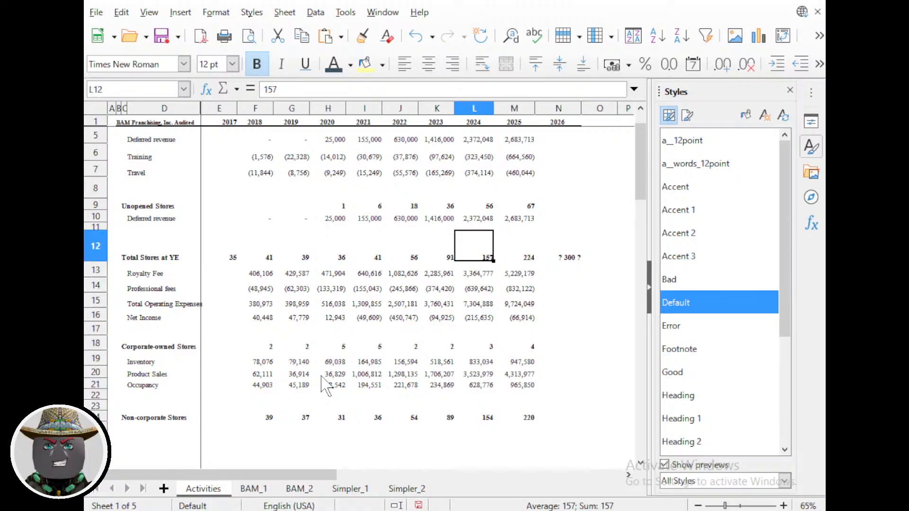
# Check the 2024 figures in column L from Total Stores at YE down to the Corporate-owned Stores count.
pyautogui.press('Right')
pyautogui.press('Left')
pyautogui.press('Right')
pyautogui.press('Left')
pyautogui.press('Down')
pyautogui.press('Down')
pyautogui.press('Down')
pyautogui.press('Down')
pyautogui.press('Down')
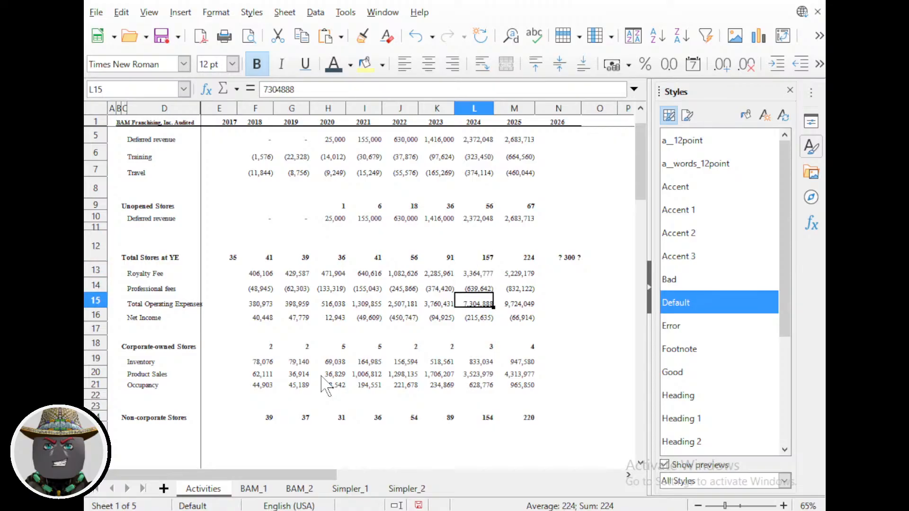
pyautogui.press('Down')
pyautogui.press('Up')
pyautogui.press('Up')
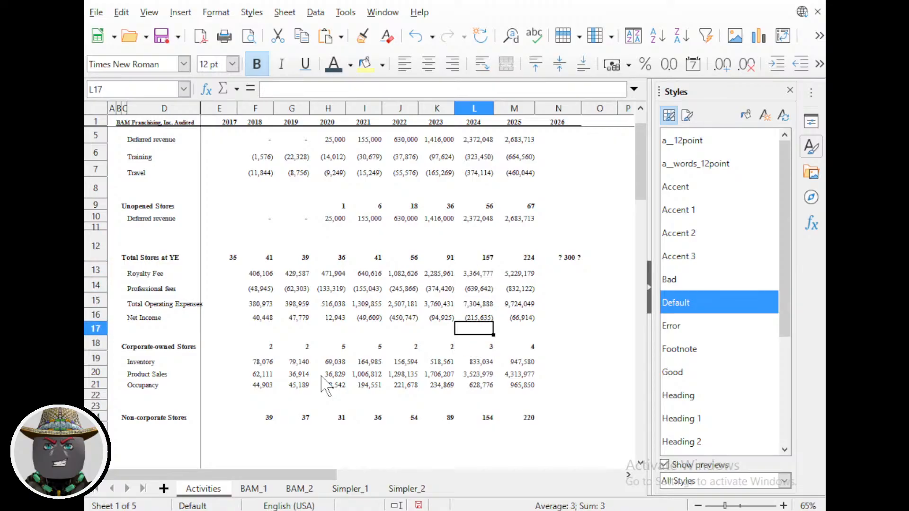
pyautogui.press('Down')
pyautogui.press('Down')
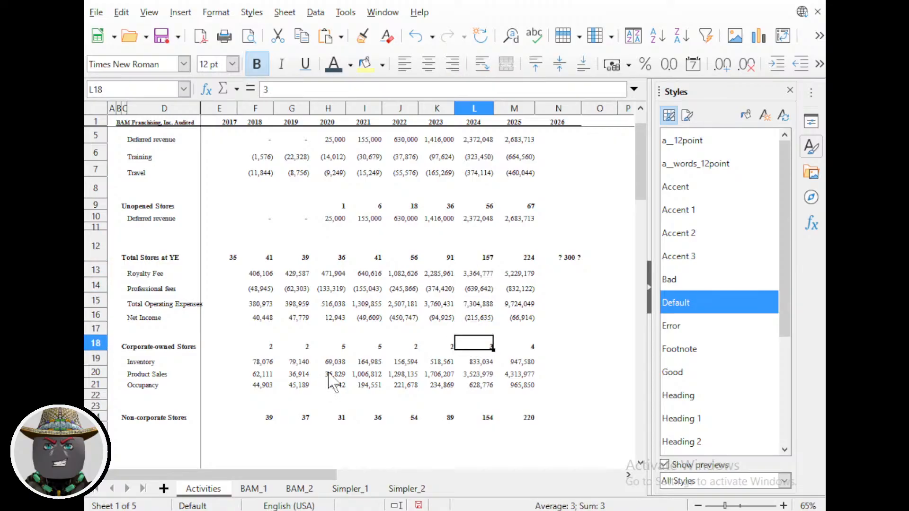
pyautogui.scroll(-2, 291, 358)
pyautogui.scroll(2, 262, 367)
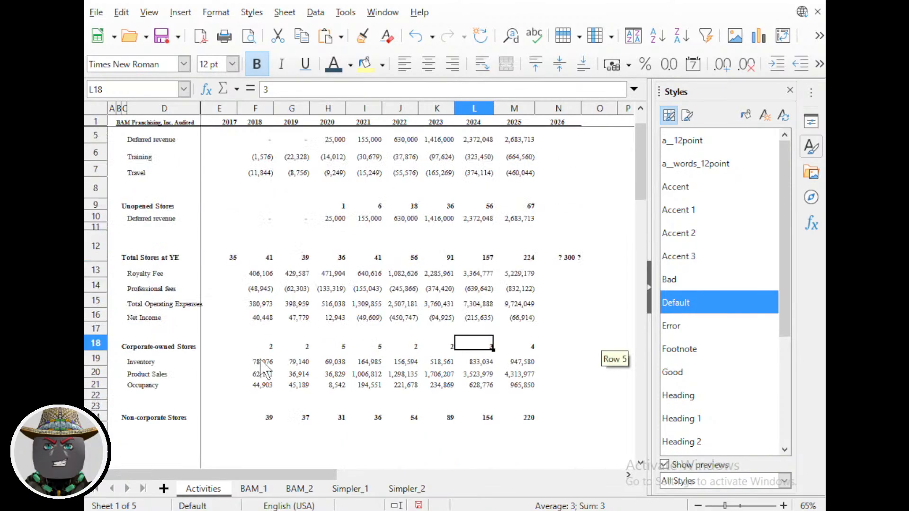
# Zoom the sheet to 75% and narrow the Styles sidebar to give the year columns more room.
pyautogui.scroll(-3, 261, 367)
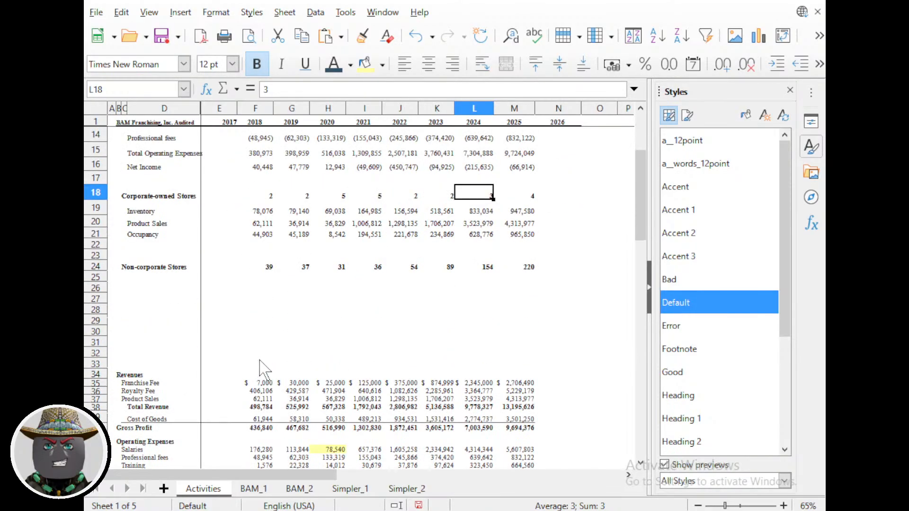
pyautogui.click(260, 302)
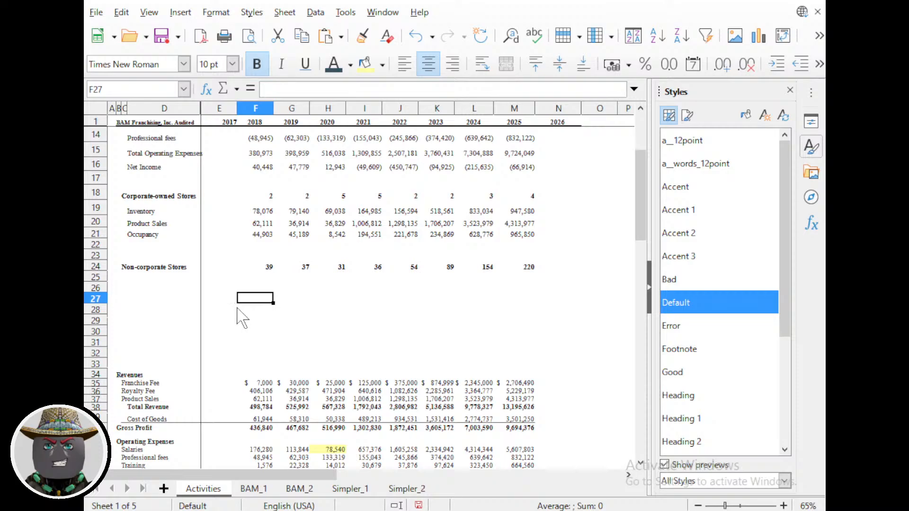
pyautogui.scroll(-1, 286, 288)
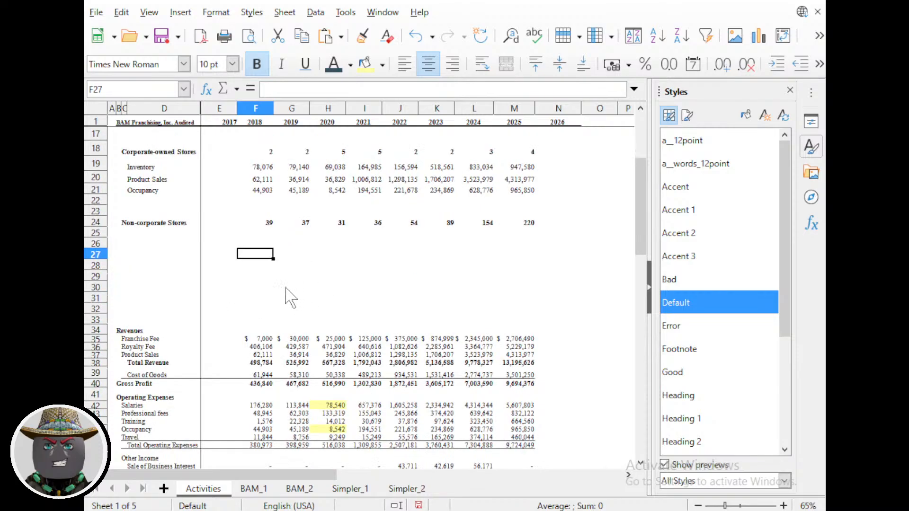
pyautogui.scroll(1, 201, 280)
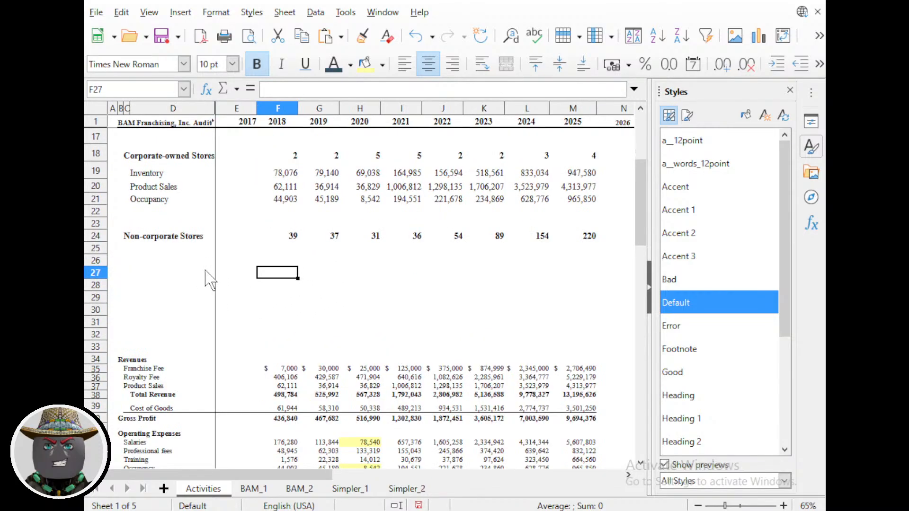
pyautogui.scroll(-2, 209, 280)
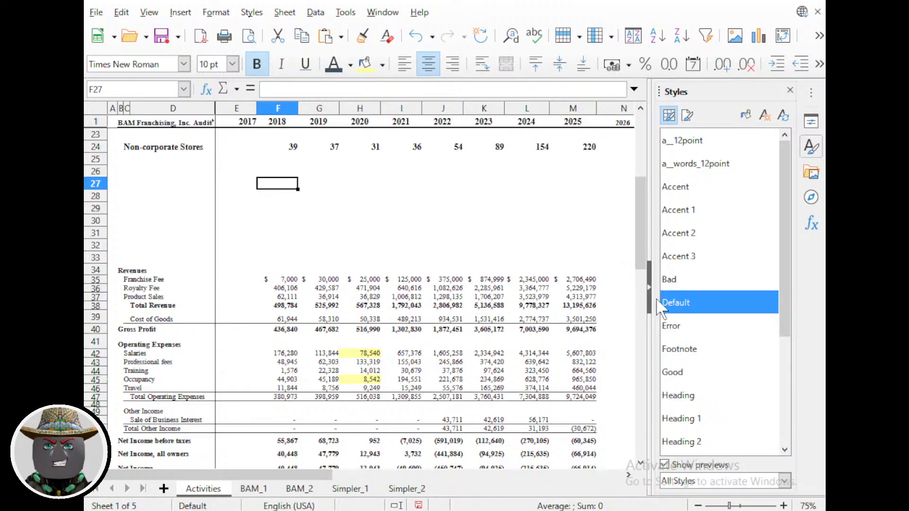
pyautogui.moveTo(648, 305); pyautogui.dragTo(701, 307)
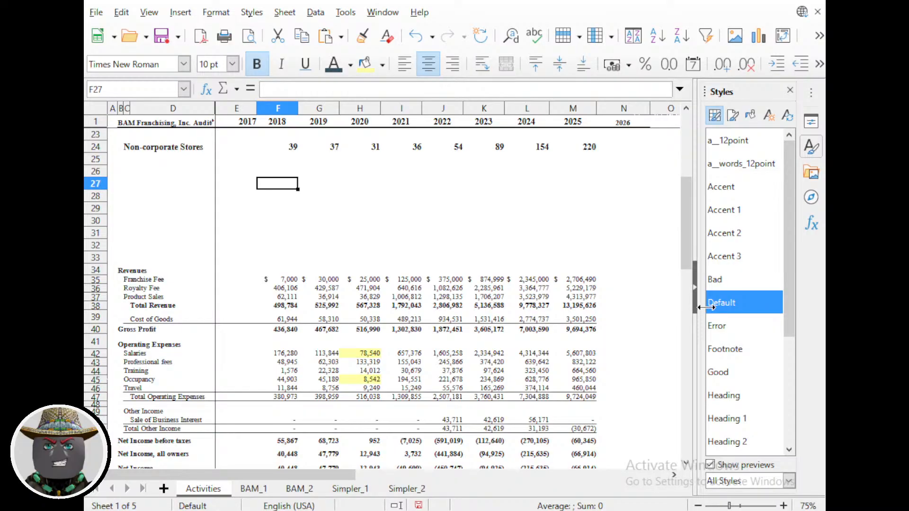
# Copy the Cash and cash equivalents and Accounts receivable, net rows, D59:M60, from the balance sheet's current assets.
pyautogui.click(405, 271)
pyautogui.scroll(-2, 374, 307)
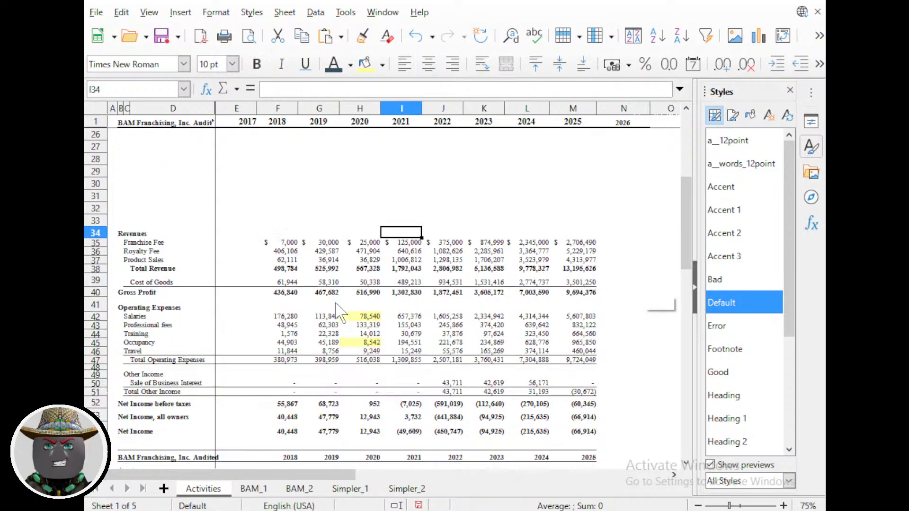
pyautogui.scroll(-2, 376, 310)
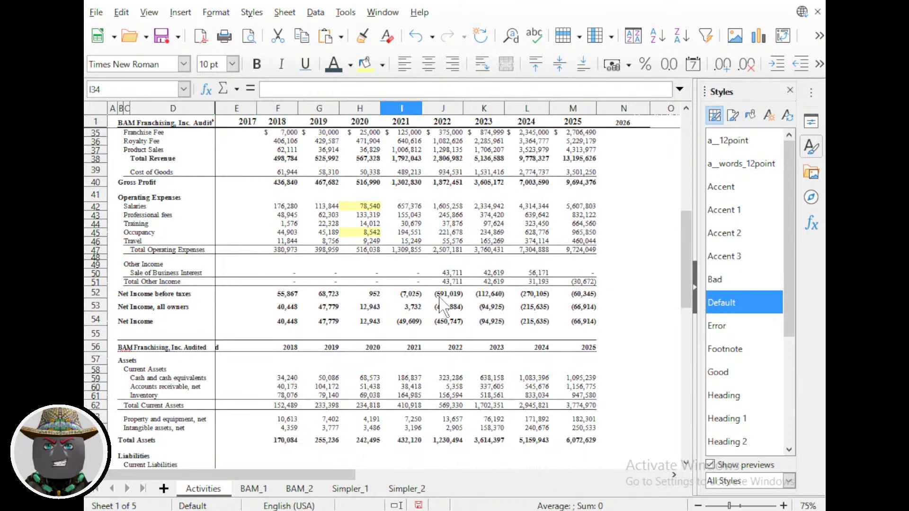
pyautogui.scroll(-1, 448, 306)
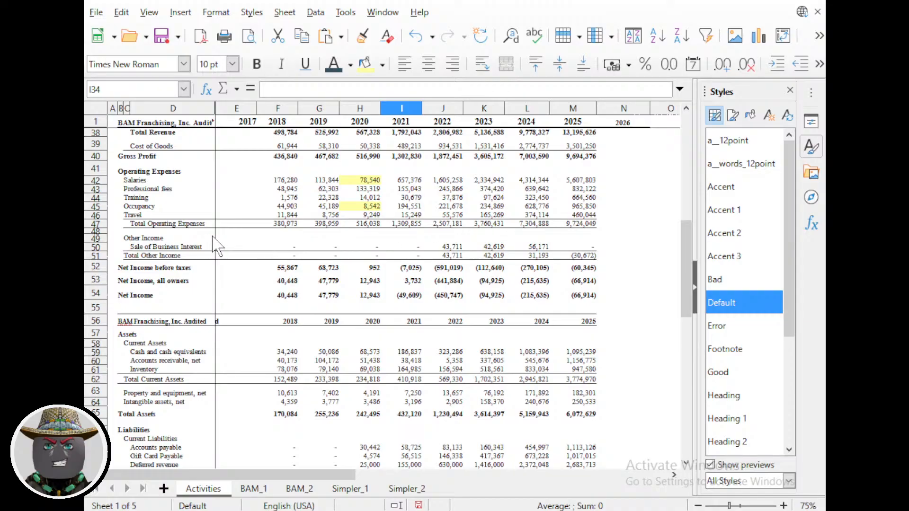
pyautogui.scroll(-1, 154, 239)
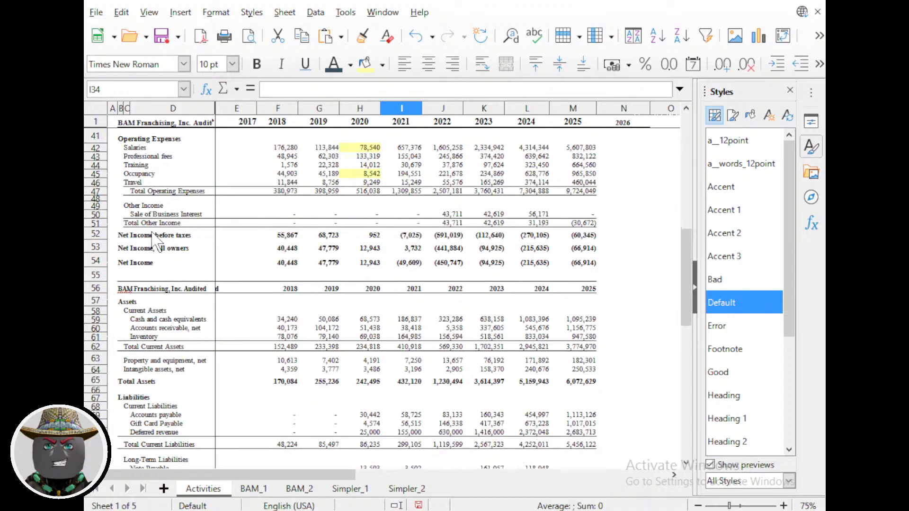
pyautogui.scroll(-3, 154, 239)
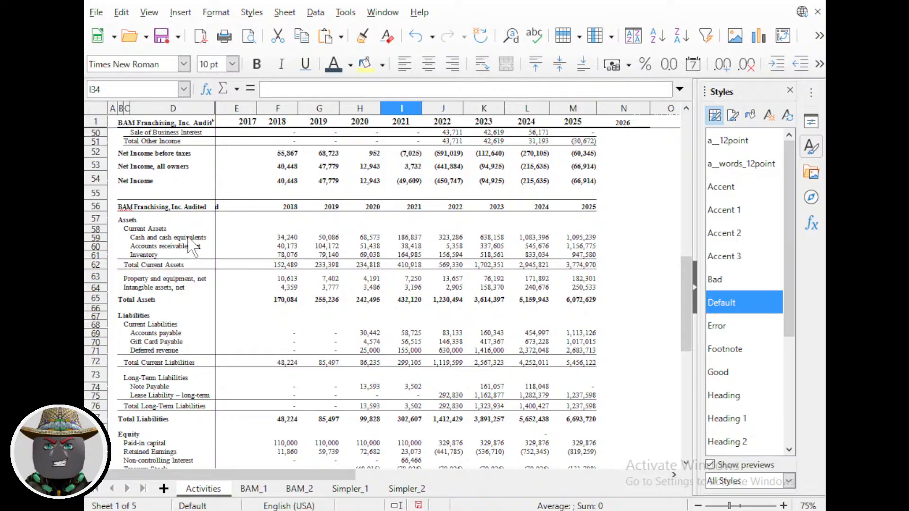
pyautogui.moveTo(137, 240); pyautogui.dragTo(590, 240)
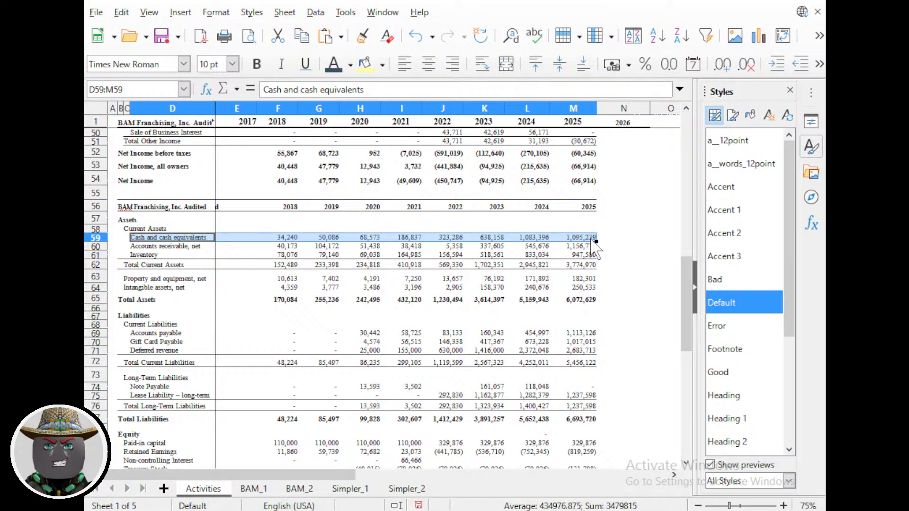
pyautogui.moveTo(591, 241)
pyautogui.mouseDown()
pyautogui.moveTo(596, 267)
pyautogui.moveTo(593, 237)
pyautogui.mouseUp()
pyautogui.moveTo(595, 243); pyautogui.dragTo(595, 249)
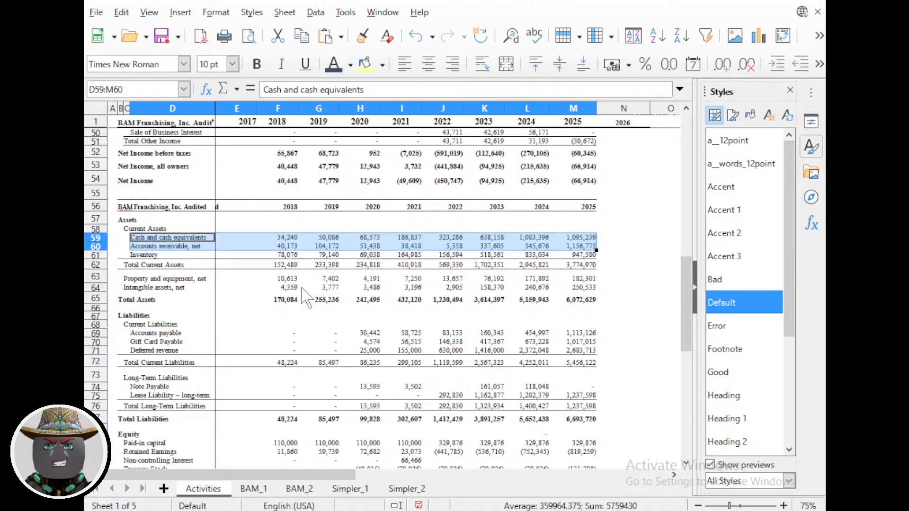
pyautogui.hotkey('ctrl', 'c')
# Insert two blank rows above the Training row in the Stores Added section.
pyautogui.scroll(16, 231, 295)
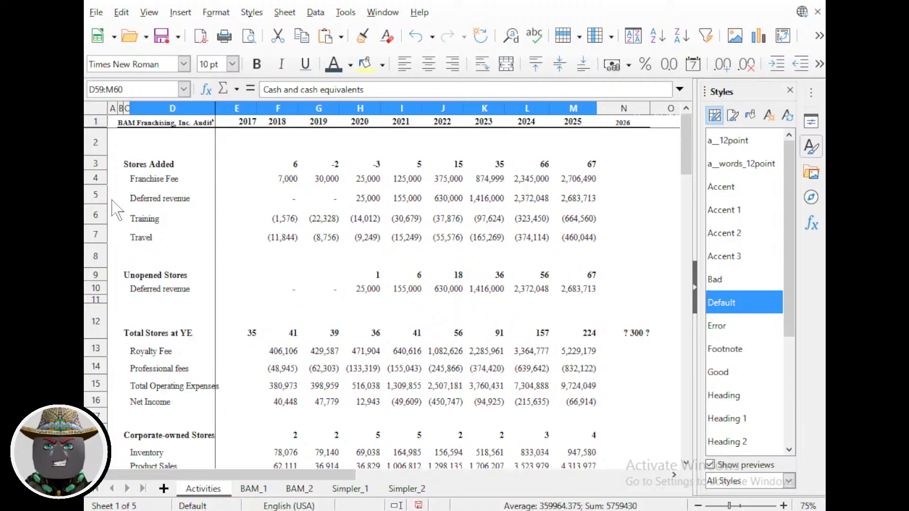
pyautogui.rightClick(95, 218)
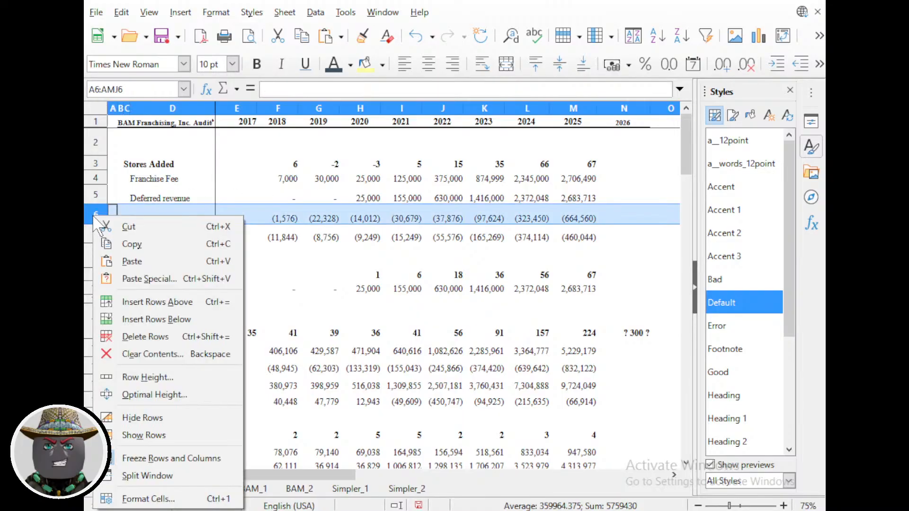
pyautogui.click(146, 303)
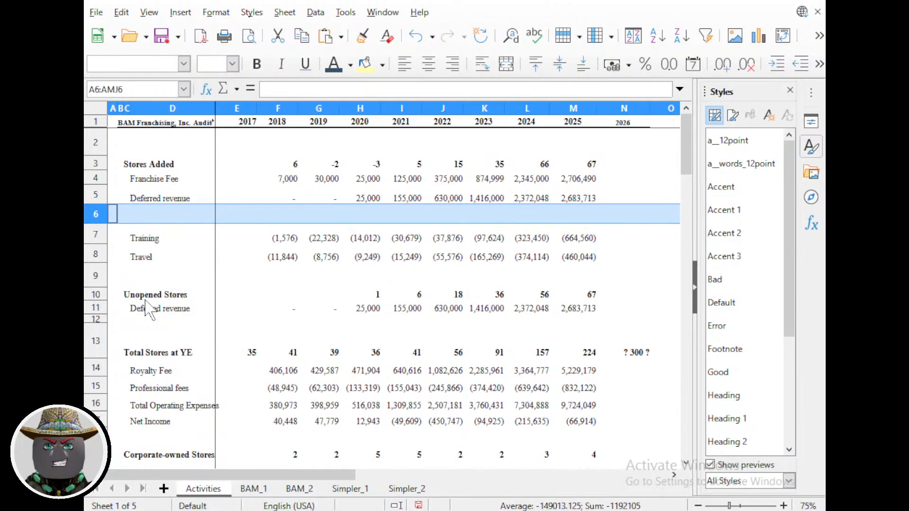
pyautogui.rightClick(96, 215)
pyautogui.click(146, 303)
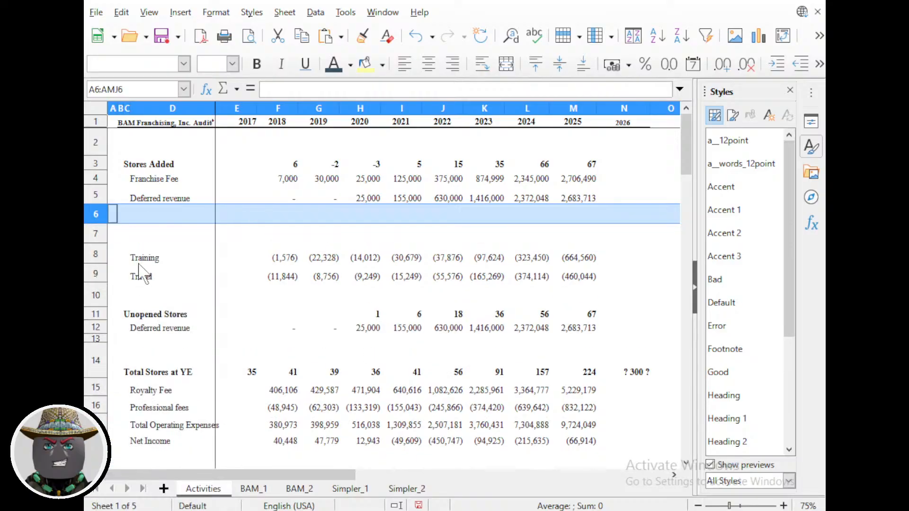
# Paste the copied cash and receivables rows at D6 and apply the a__12point cell style to D6:M7.
pyautogui.click(148, 217)
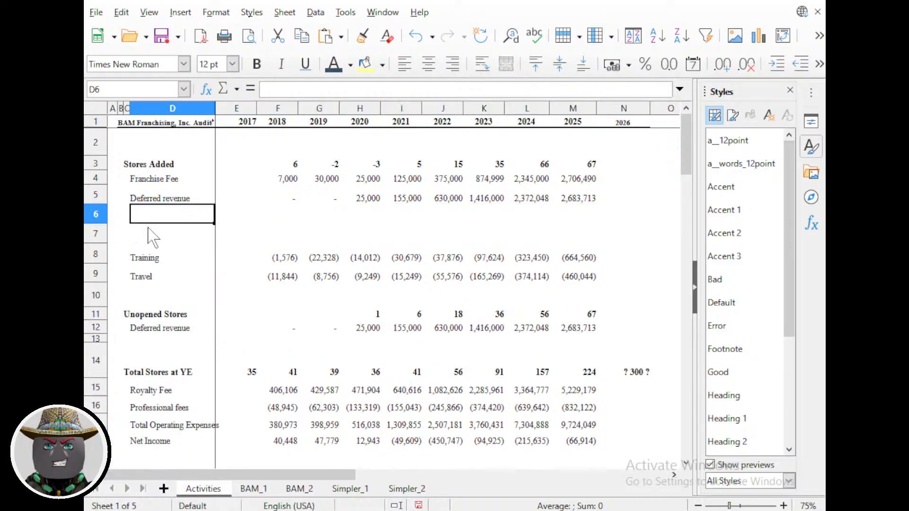
pyautogui.hotkey('ctrl', 'v')
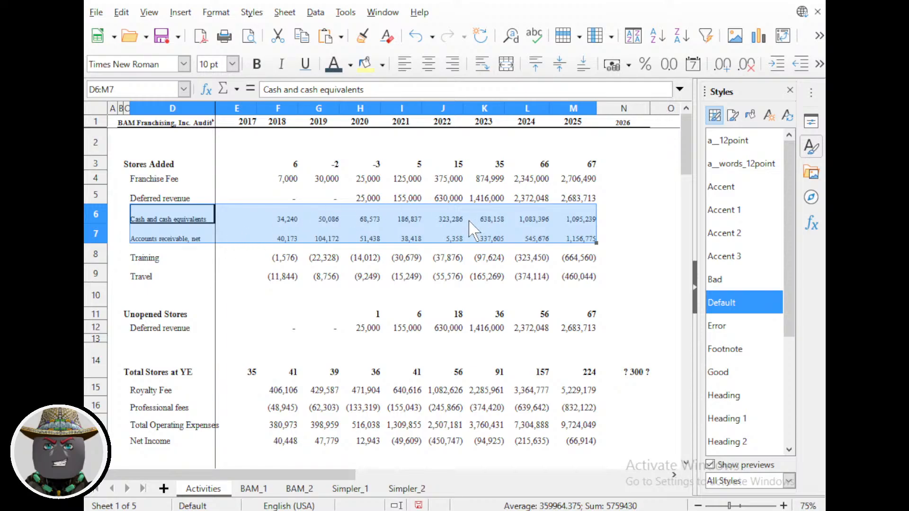
pyautogui.doubleClick(732, 142)
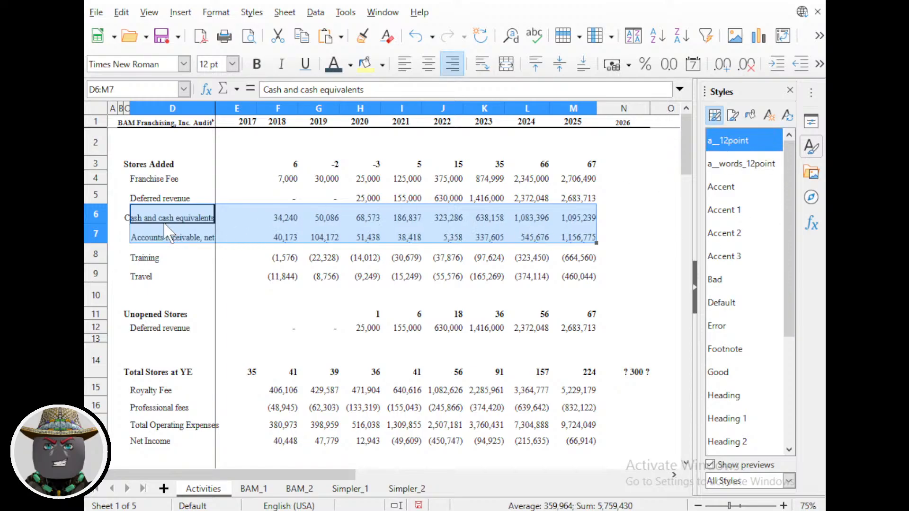
# Apply the a__words_12point cell style to the Cash and cash equivalents and Accounts receivable labels in D6:D7.
pyautogui.click(135, 218)
pyautogui.keyDown('shift'); pyautogui.click(151, 244); pyautogui.keyUp('shift')
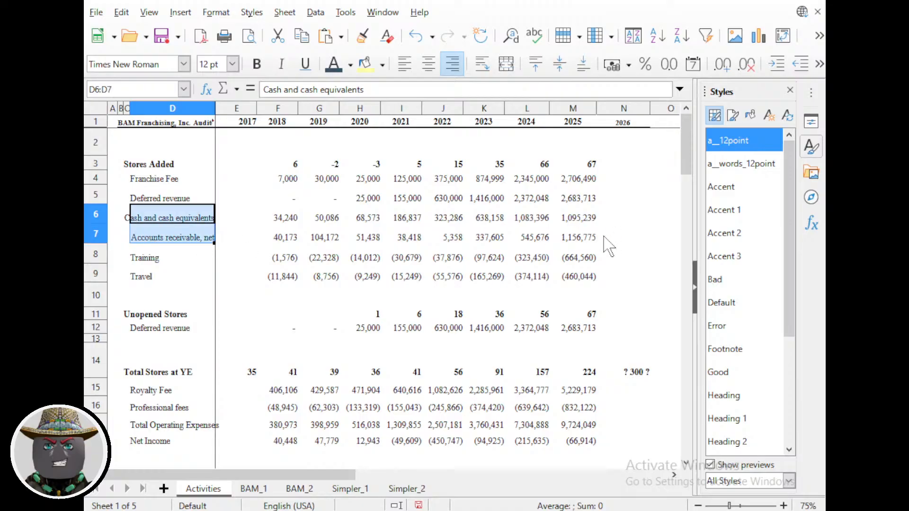
pyautogui.doubleClick(741, 164)
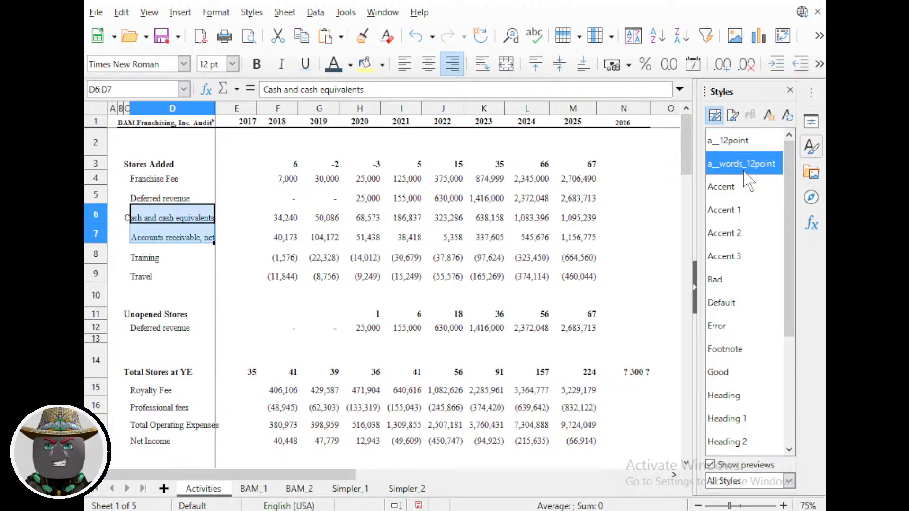
pyautogui.click(244, 255)
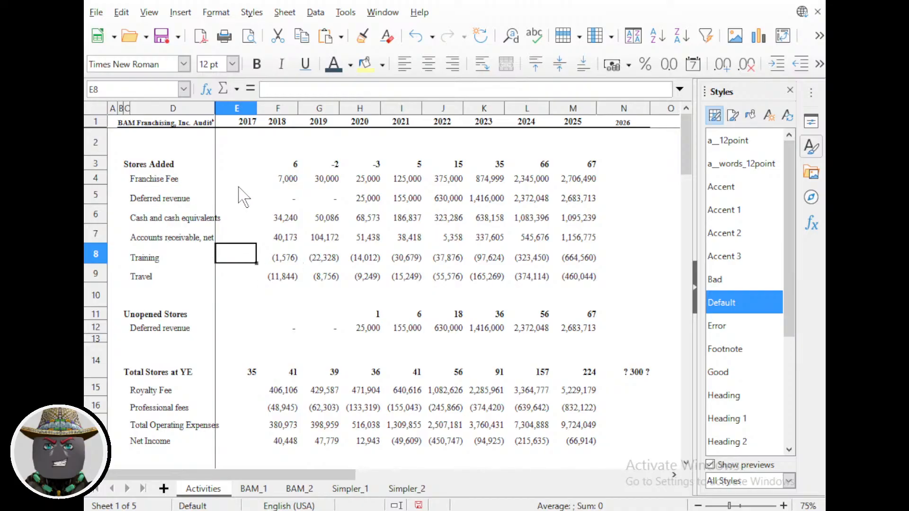
# Enter "income" in N4 as right-aligned, non-bold text and fill it down through N9.
pyautogui.click(623, 180)
pyautogui.hotkey('ctrl', 'b')
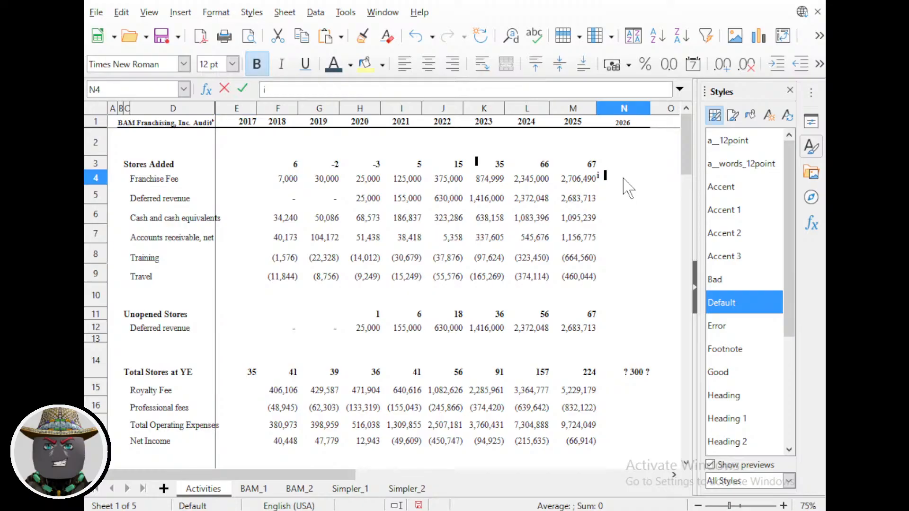
pyautogui.write('income')
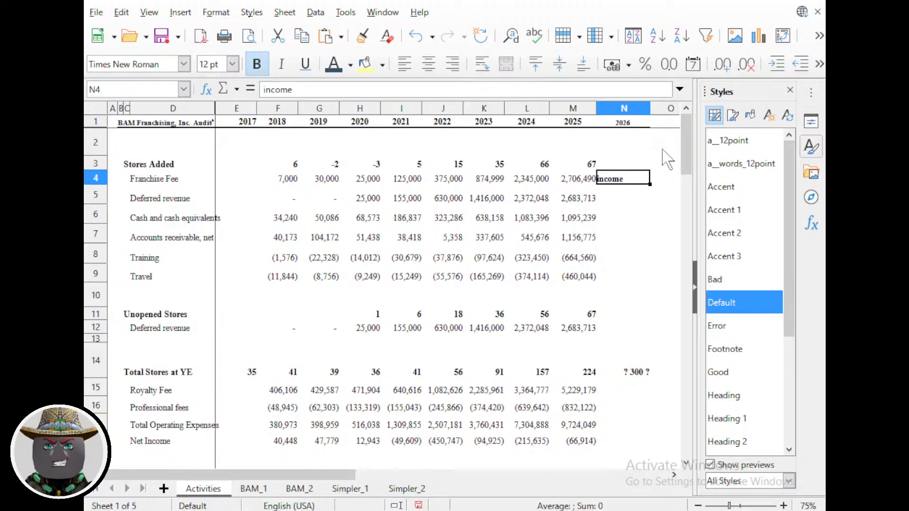
pyautogui.click(452, 64)
pyautogui.click(255, 63)
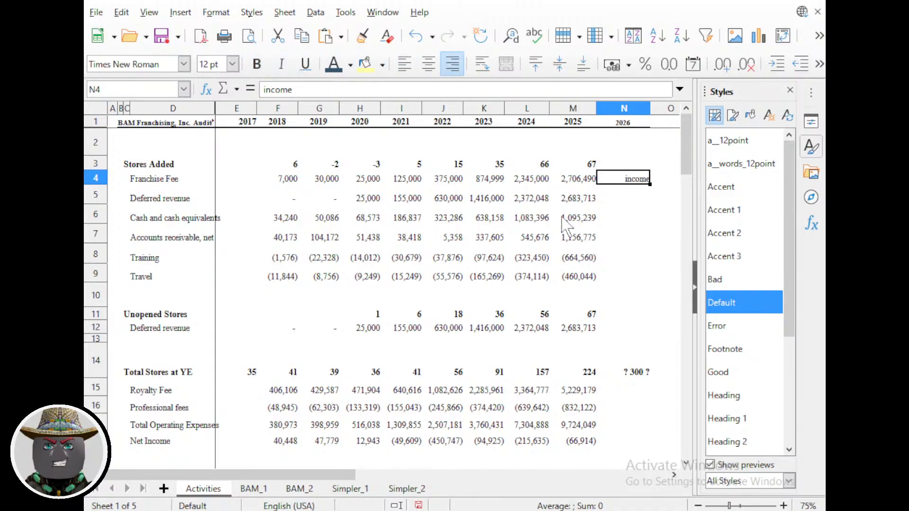
pyautogui.moveTo(649, 184); pyautogui.dragTo(644, 280)
pyautogui.press('Down')
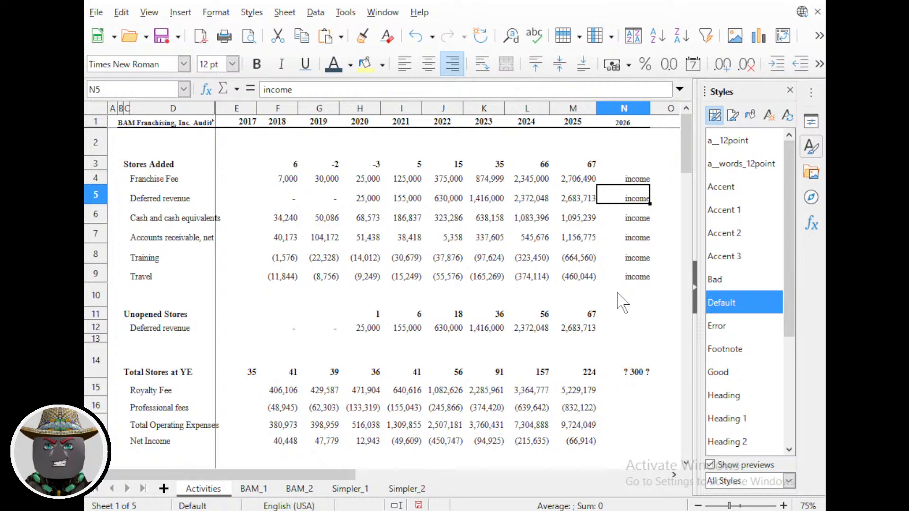
# Label the 2026 cells under Stores Added as liability for Deferred revenue and asset for Cash and cash equivalents and Accounts receivable.
pyautogui.write('liability')
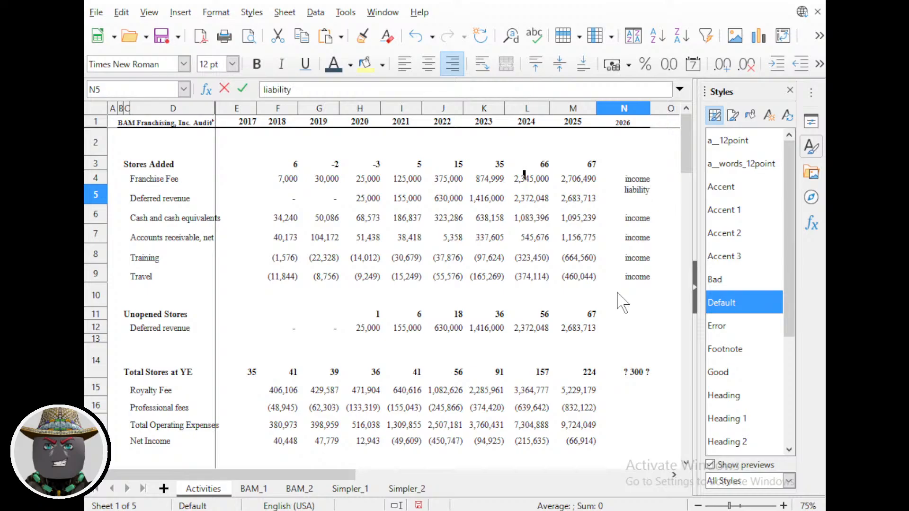
pyautogui.press('Return')
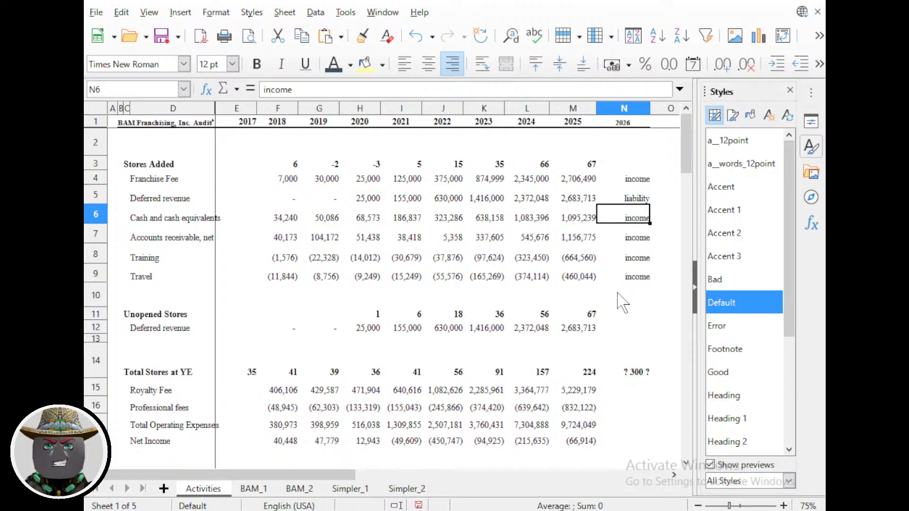
pyautogui.write('asset')
pyautogui.press('Return')
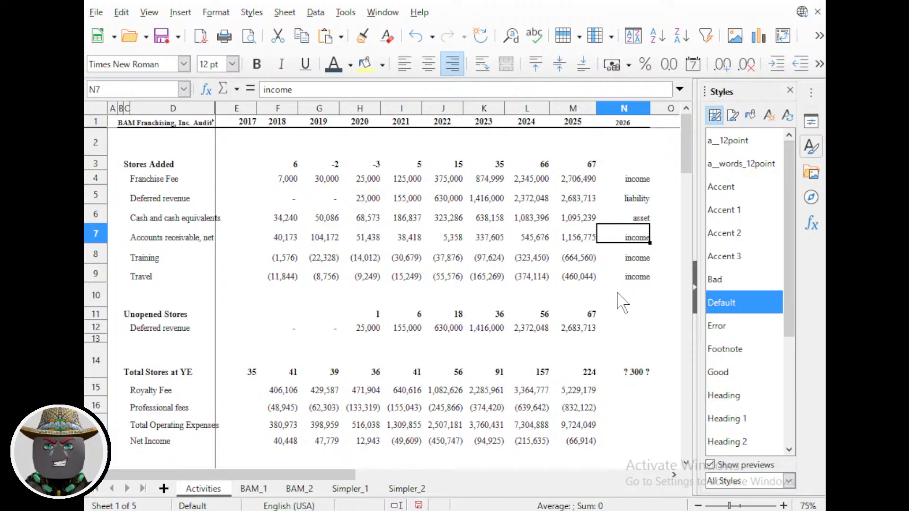
pyautogui.write('asset')
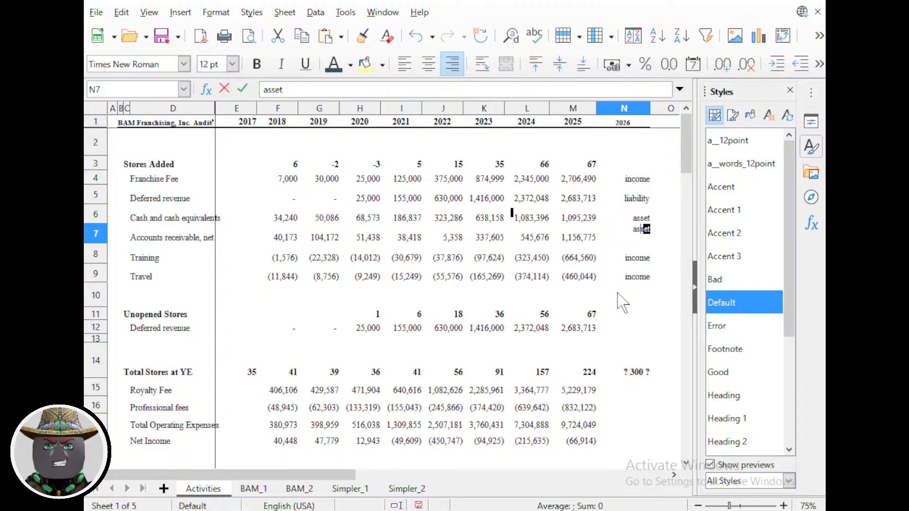
pyautogui.press('Return')
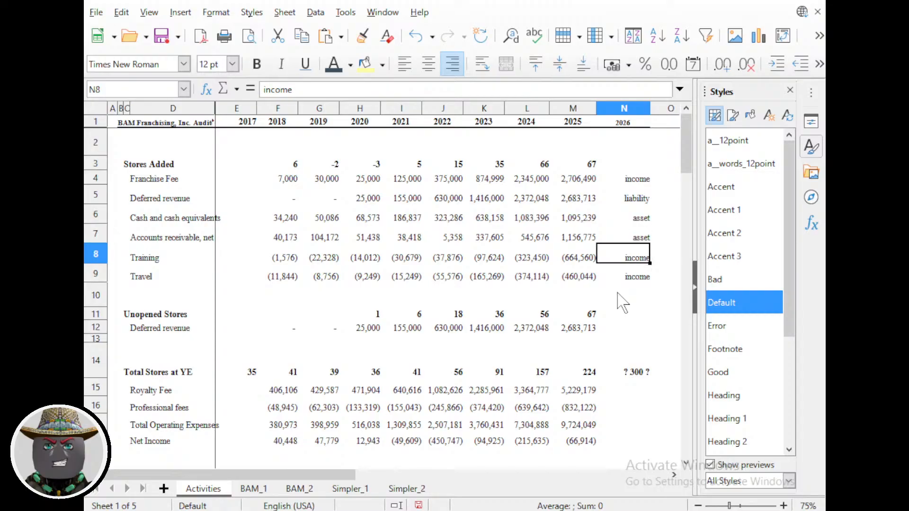
# Label the 2026 cells of the Training and Travel rows under Stores Added as expense.
pyautogui.write('expense')
pyautogui.press('Return')
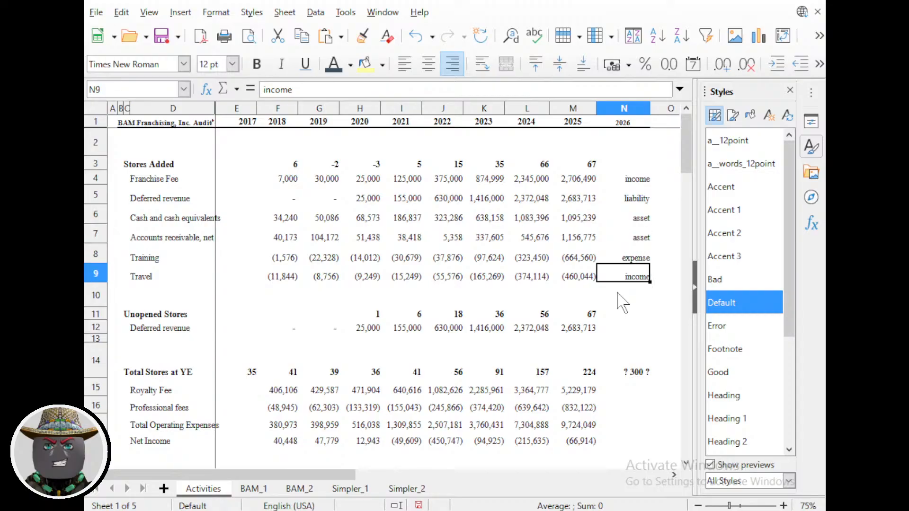
pyautogui.write('e')
pyautogui.press('Return')
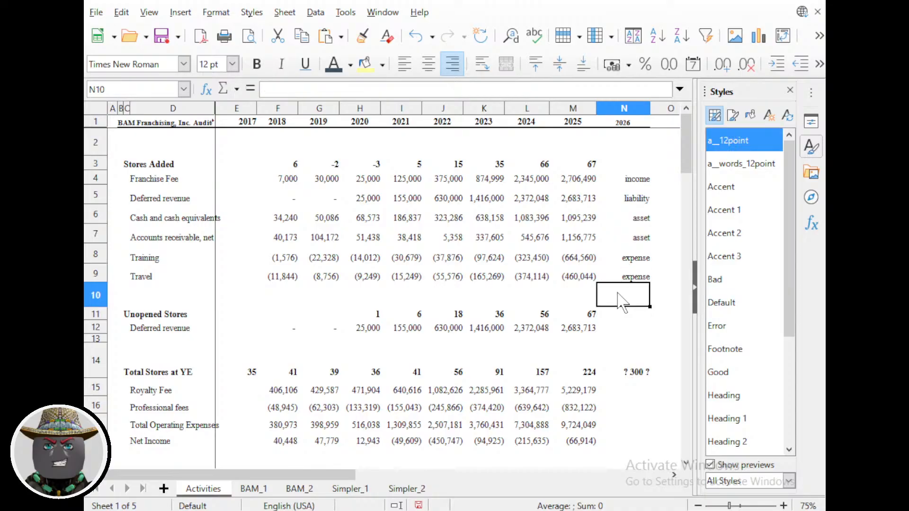
# Make the empty 2026 cell of the Unopened Stores row (N11) bold.
pyautogui.press('Up')
pyautogui.press('Up')
pyautogui.press('Up')
pyautogui.press('Down')
pyautogui.press('Down')
pyautogui.press('Down')
pyautogui.press('Down')
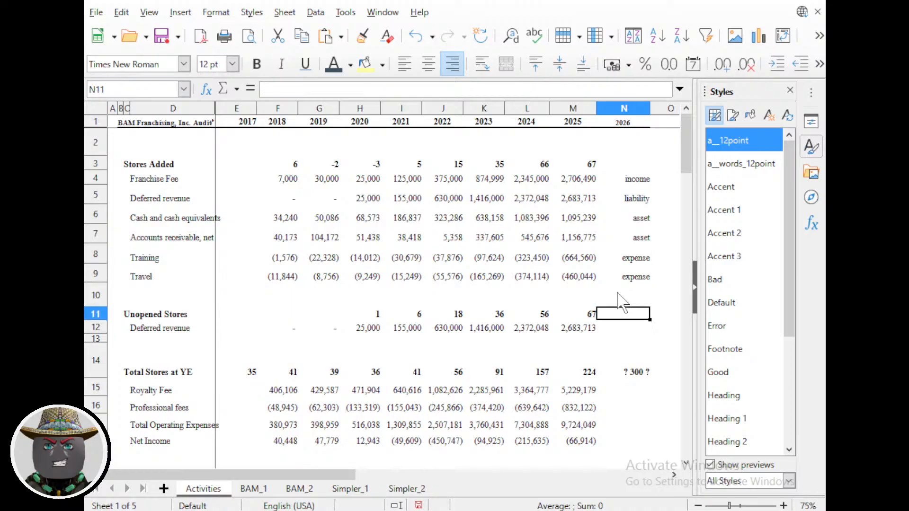
pyautogui.hotkey('ctrl', 'b')
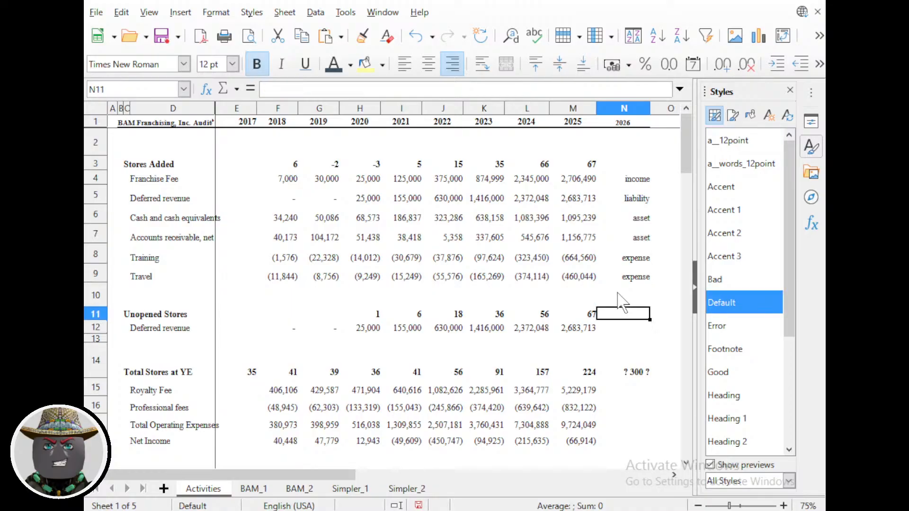
pyautogui.press('Down')
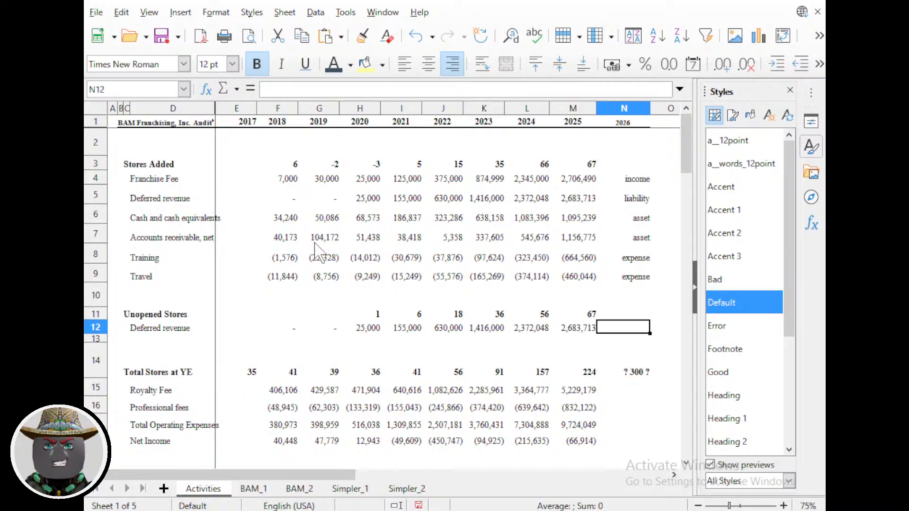
# Copy the liability label from N5 to the 2026 cell of Deferred revenue under Unopened Stores (N12).
pyautogui.press('Up')
pyautogui.press('Up')
pyautogui.press('Up')
pyautogui.press('Up')
pyautogui.press('Up')
pyautogui.press('Up')
pyautogui.press('Up')
pyautogui.press('Up')
pyautogui.press('Down')
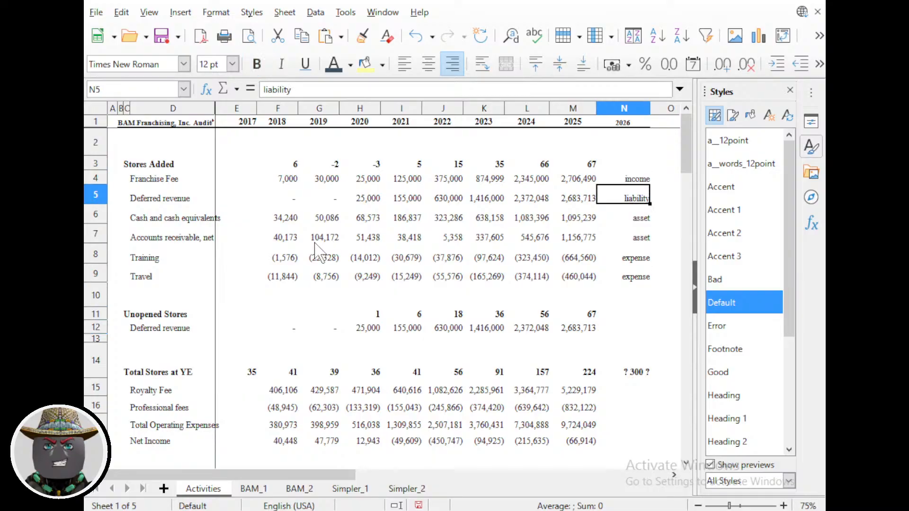
pyautogui.press('Down')
pyautogui.press('Down')
pyautogui.press('Down')
pyautogui.press('Down')
pyautogui.press('Down')
pyautogui.press('Down')
pyautogui.press('Down')
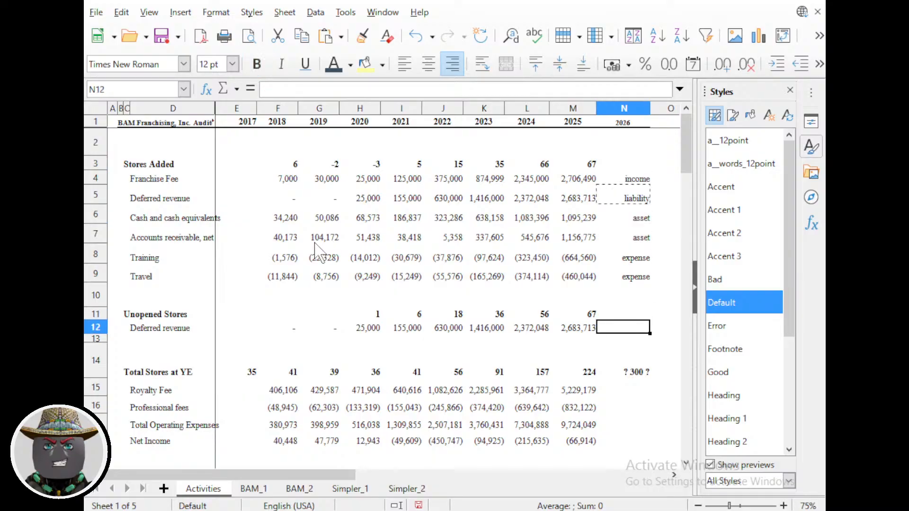
pyautogui.write('liability')
# Delete the duplicate Deferred revenue row (row 5) from the Stores Added section.
pyautogui.press('Up')
pyautogui.press('Up')
pyautogui.press('Up')
pyautogui.press('Up')
pyautogui.press('Up')
pyautogui.press('Up')
pyautogui.press('Up')
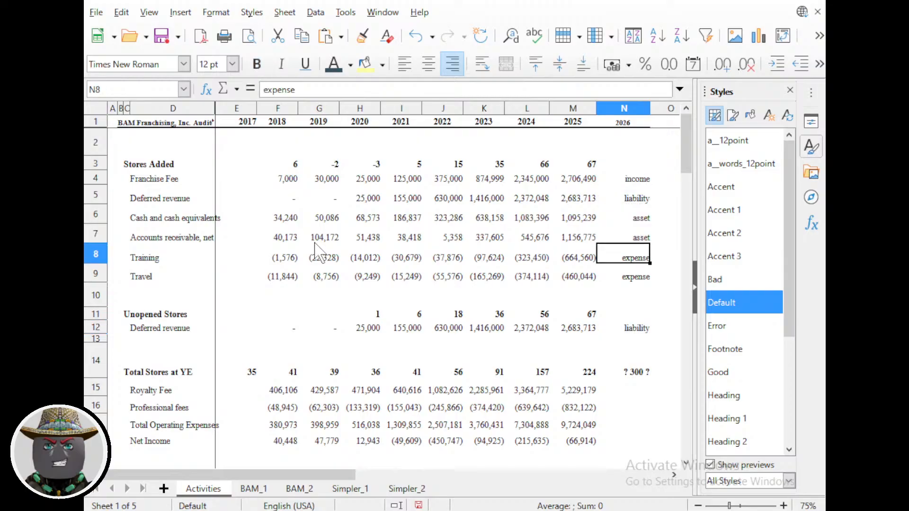
pyautogui.hotkey('ctrl', 'shift', 'Left')
pyautogui.hotkey('ctrl', 'shift', 'Left')
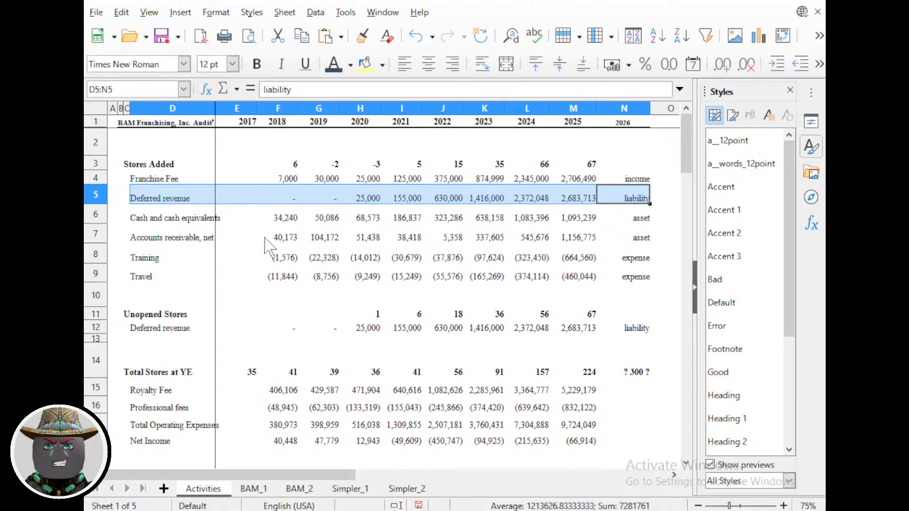
pyautogui.rightClick(102, 198)
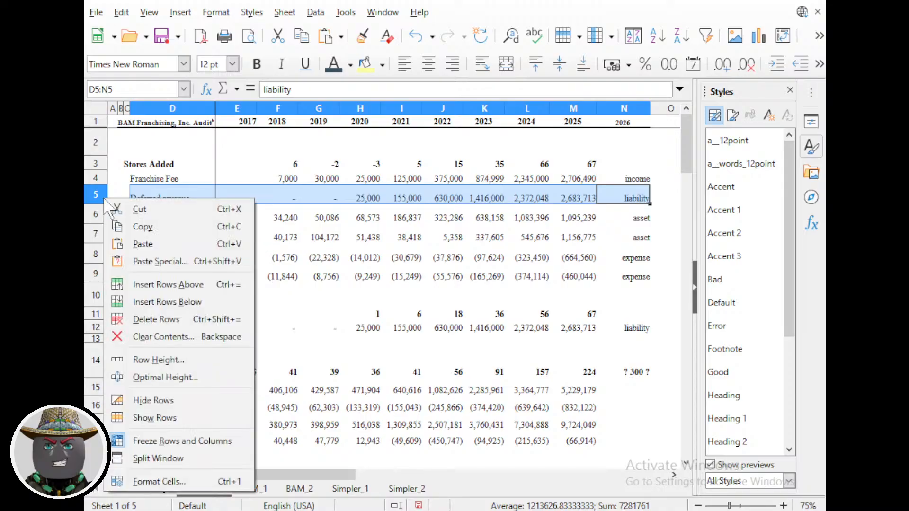
pyautogui.click(151, 320)
pyautogui.click(322, 238)
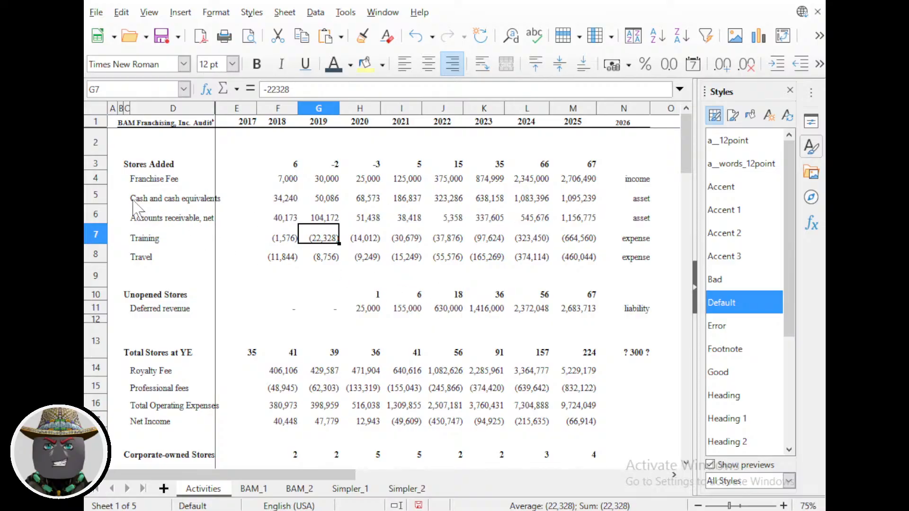
# Insert two blank rows below the Deferred revenue row in the Unopened Stores section.
pyautogui.moveTo(132, 201); pyautogui.dragTo(639, 217)
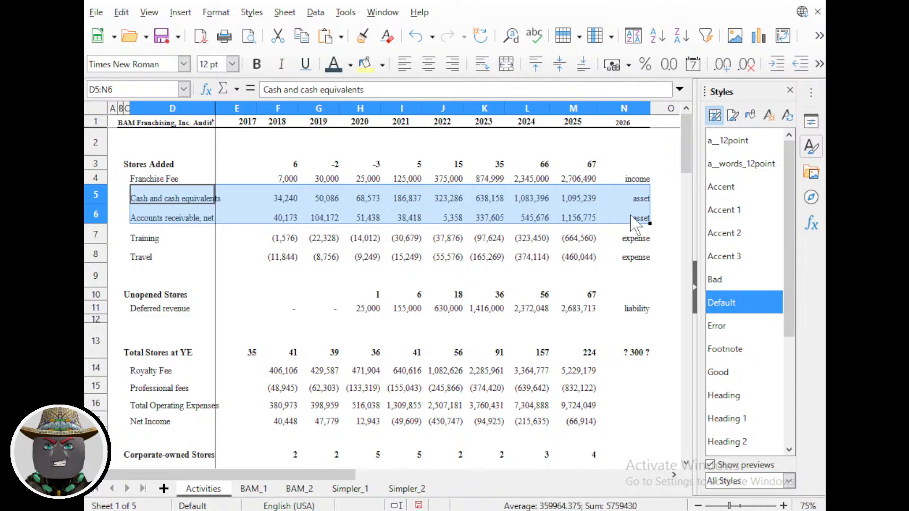
pyautogui.rightClick(97, 326)
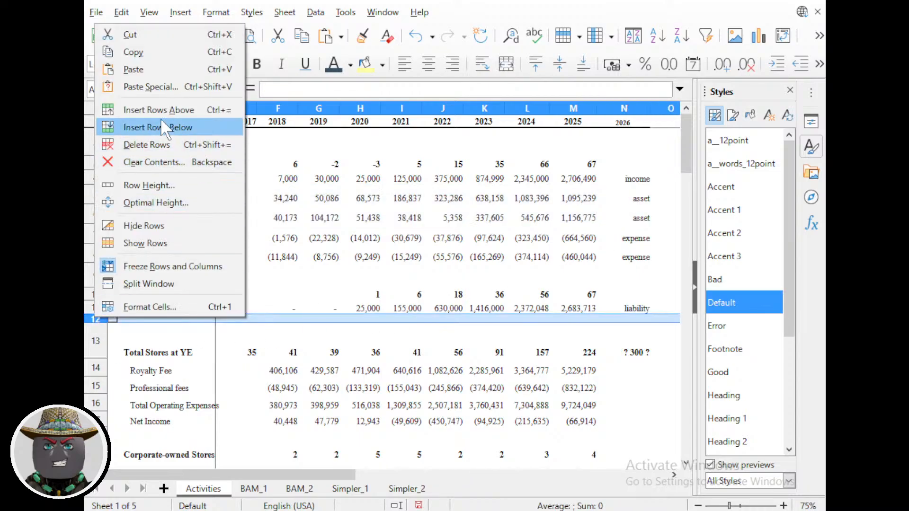
pyautogui.click(180, 127)
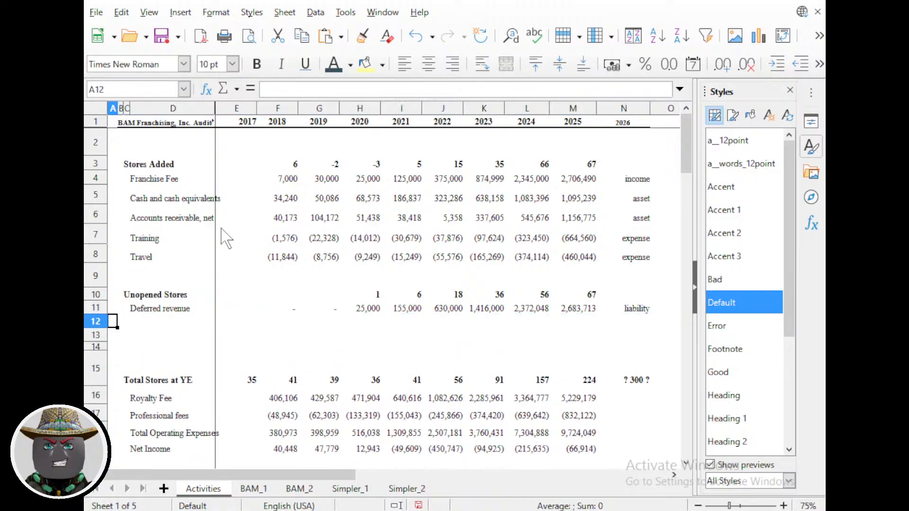
# Move the Cash and cash equivalents and Accounts receivable entries (D5:N6) into the blank rows under Unopened Stores, starting at D12.
pyautogui.click(158, 201)
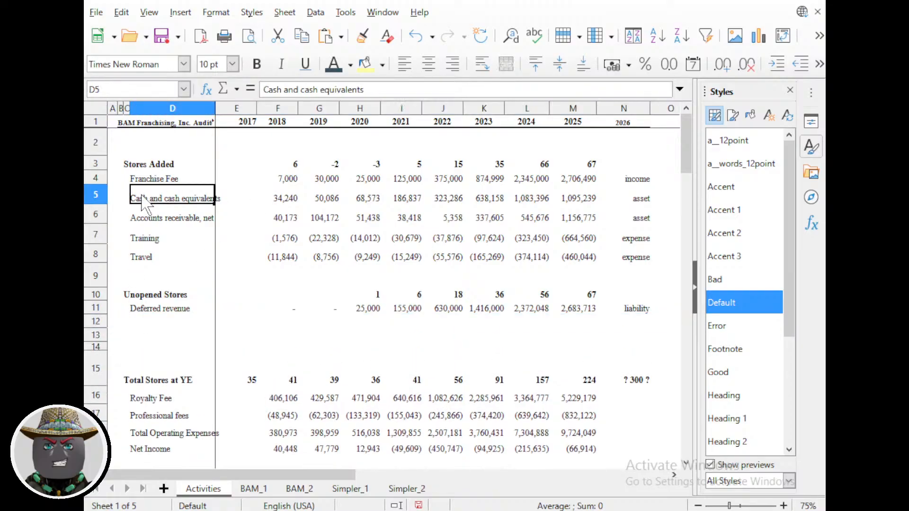
pyautogui.keyDown('shift'); pyautogui.click(639, 222); pyautogui.keyUp('shift')
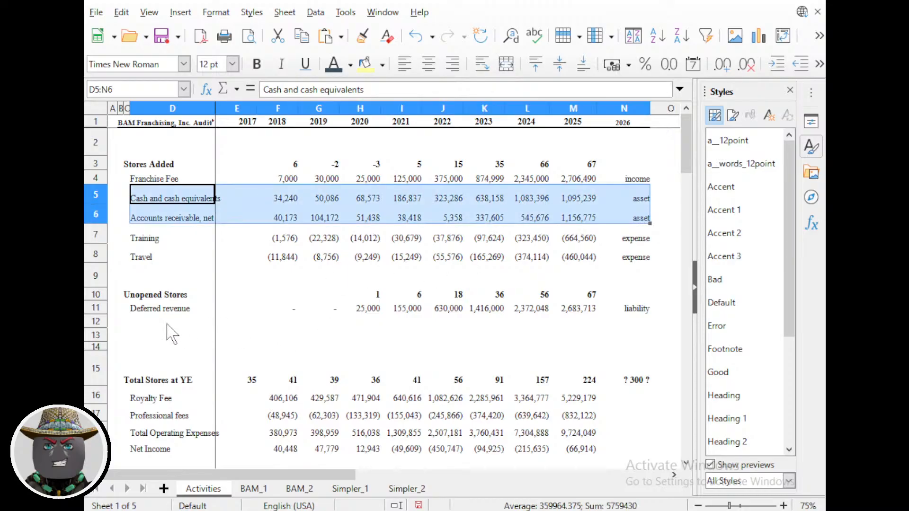
pyautogui.hotkey('ctrl', 'x')
pyautogui.click(142, 322)
pyautogui.hotkey('ctrl', 'v')
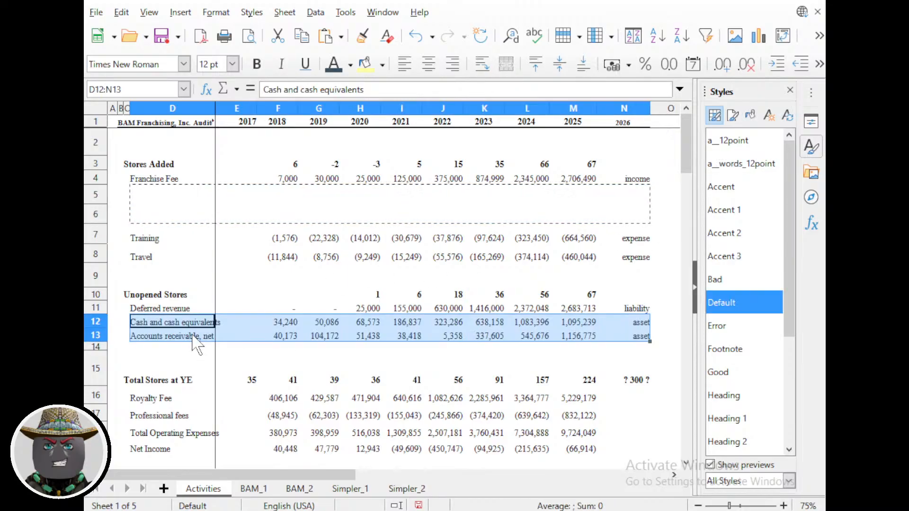
# Delete the two emptied rows 5 and 6 between Franchise Fee and Training.
pyautogui.click(154, 194)
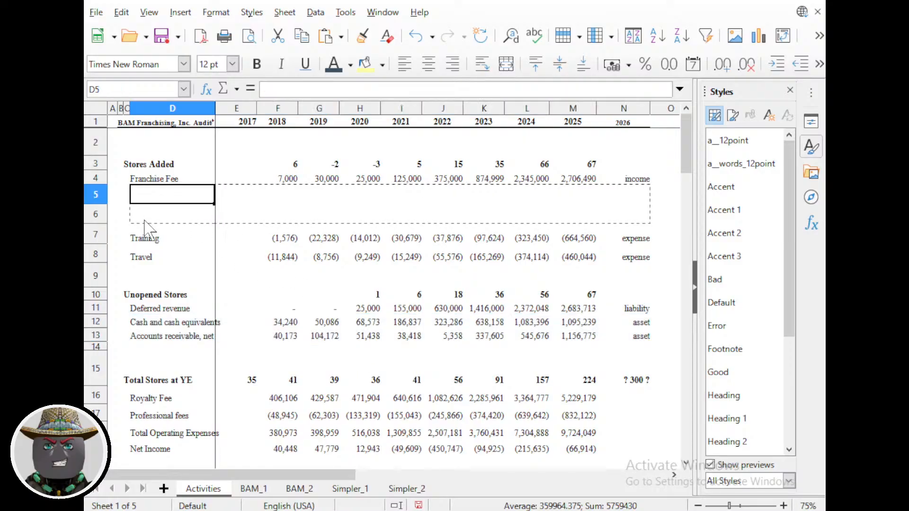
pyautogui.click(94, 195)
pyautogui.rightClick(94, 195)
pyautogui.press('Escape')
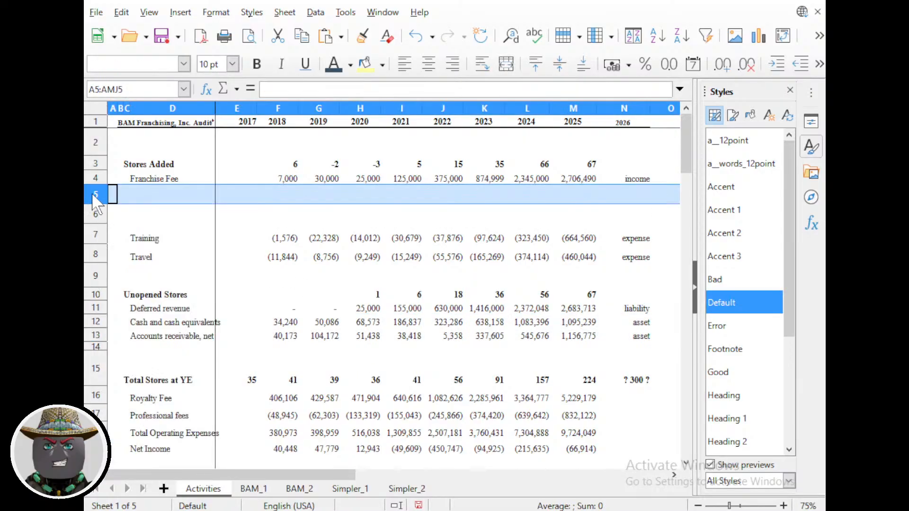
pyautogui.keyDown('shift'); pyautogui.click(96, 210); pyautogui.keyUp('shift')
pyautogui.rightClick(97, 210)
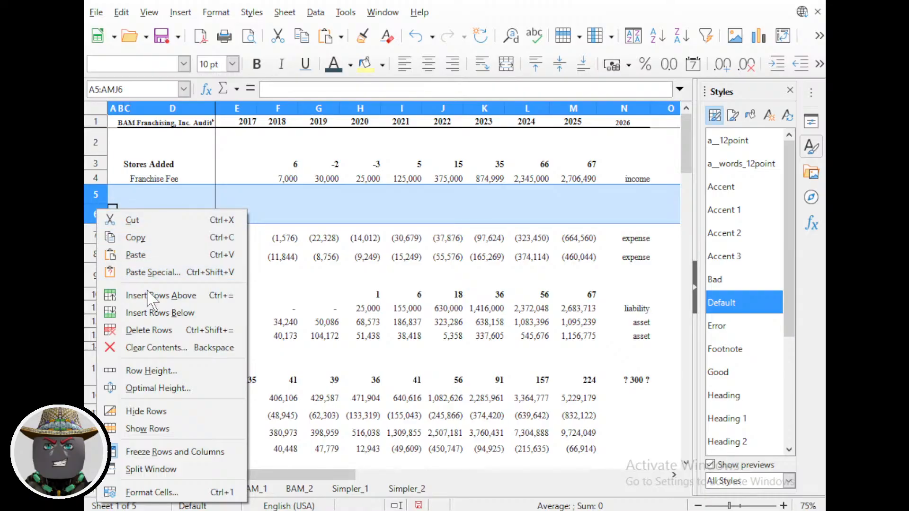
pyautogui.click(149, 330)
pyautogui.click(359, 297)
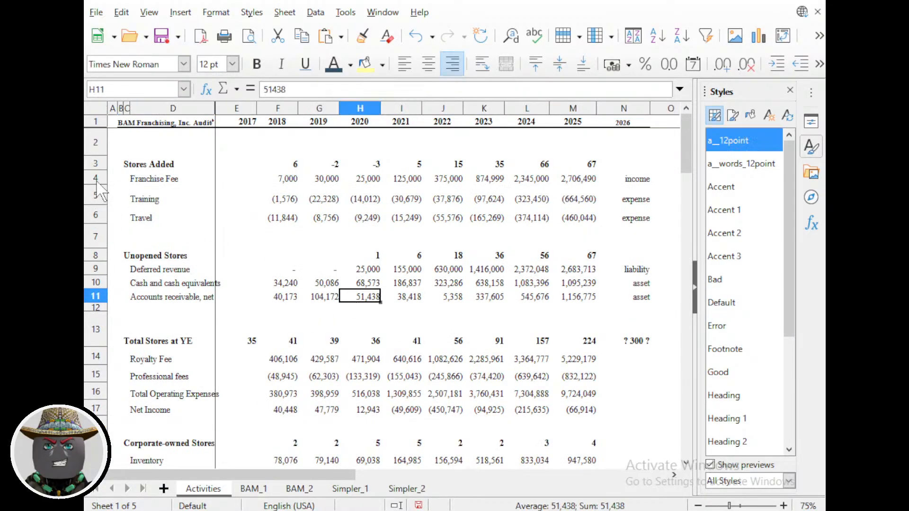
# Even out the row heights of the detail lines under Stores Added, Unopened Stores and Total Stores at YE.
pyautogui.moveTo(97, 181); pyautogui.dragTo(98, 216)
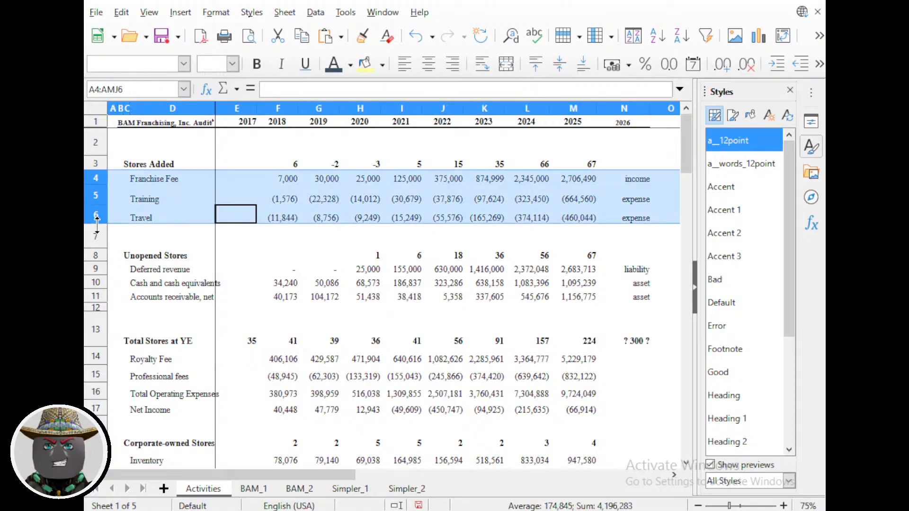
pyautogui.doubleClick(98, 223)
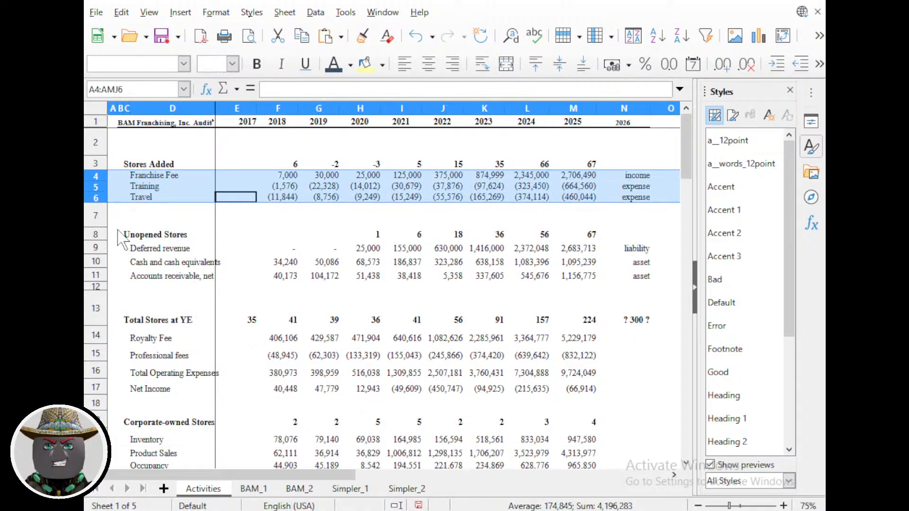
pyautogui.moveTo(98, 203); pyautogui.dragTo(98, 209)
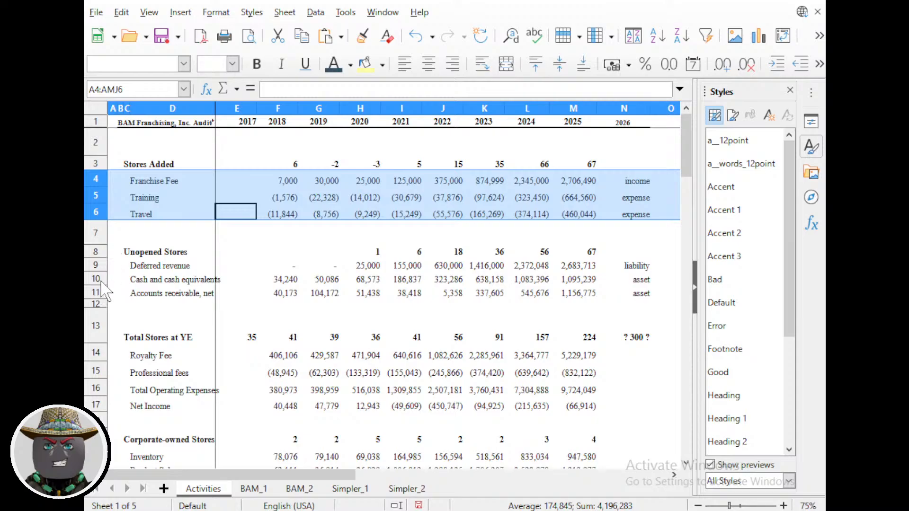
pyautogui.moveTo(99, 265); pyautogui.dragTo(105, 293)
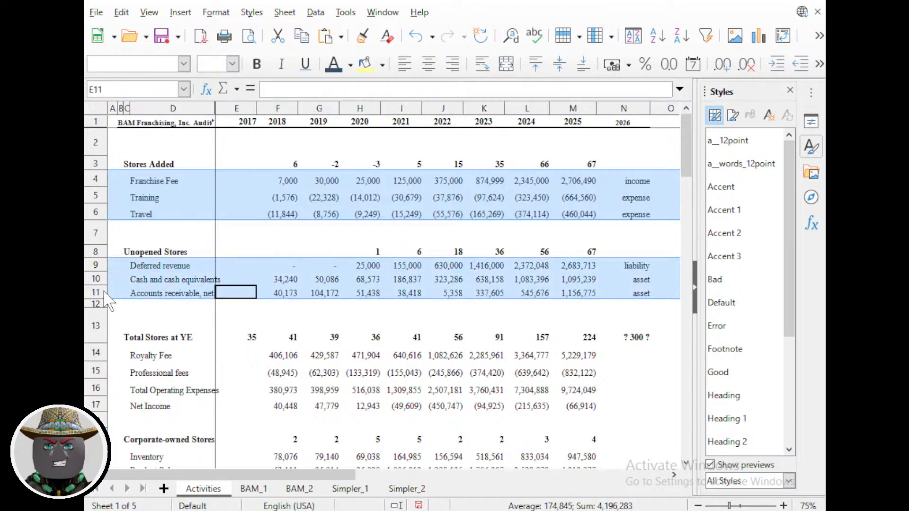
pyautogui.moveTo(99, 355); pyautogui.dragTo(98, 405)
pyautogui.click(358, 267)
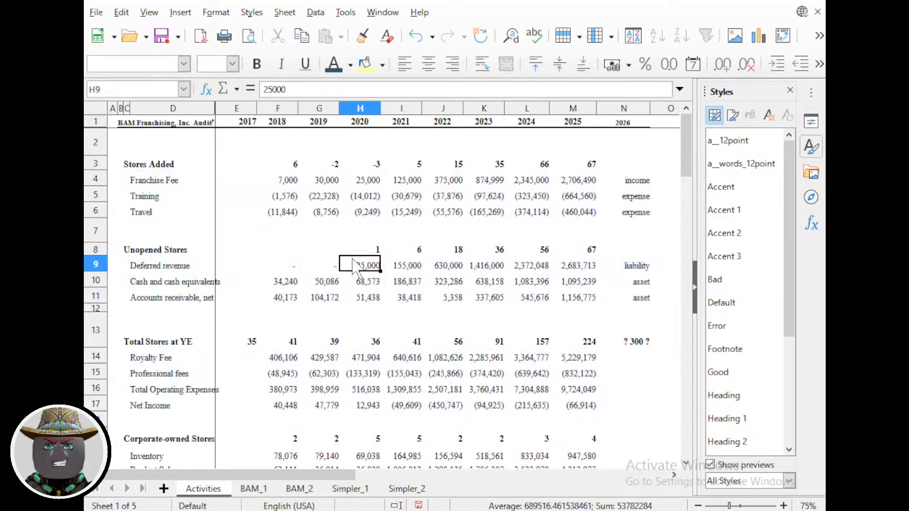
# Give the Inventory, Product Sales and Occupancy rows under Corporate-owned Stores a uniform row height.
pyautogui.scroll(-3, 249, 311)
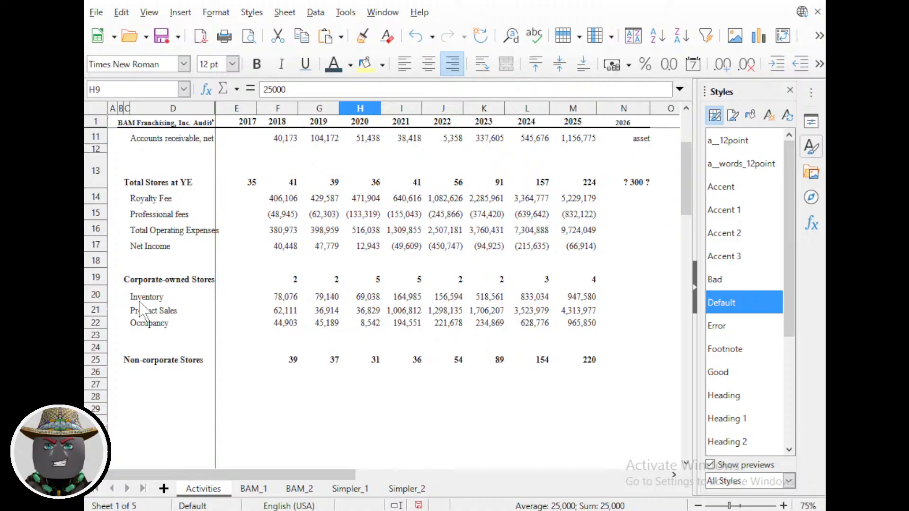
pyautogui.moveTo(97, 323); pyautogui.dragTo(97, 295)
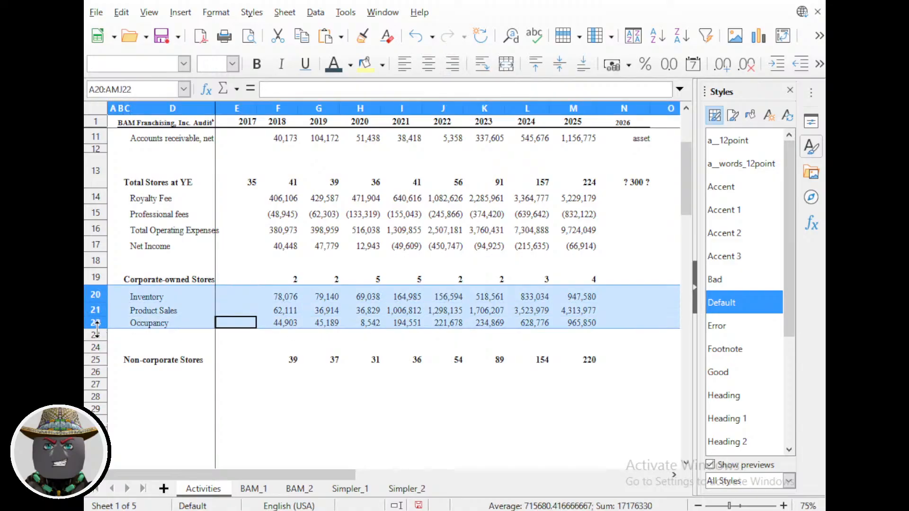
pyautogui.click(318, 296)
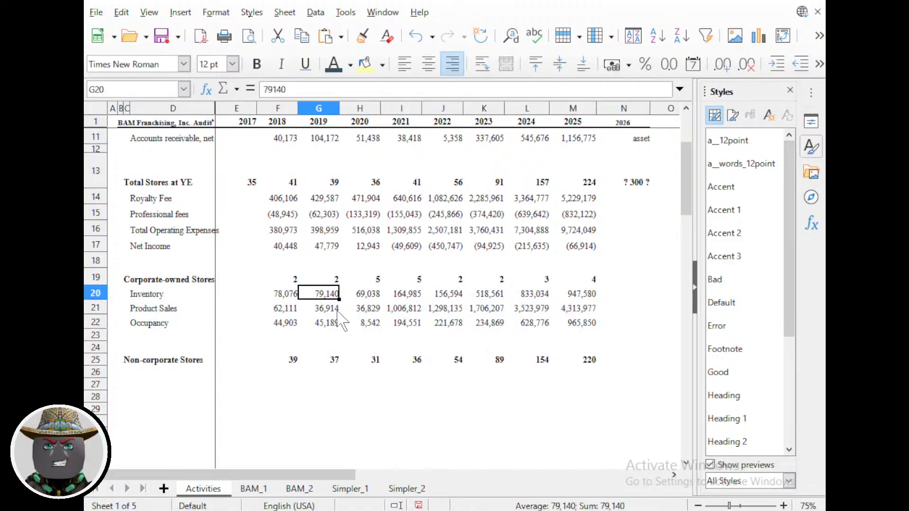
# Copy the Intangible assets, net line (C65:M65) from the balance sheet into row 28 under Non-corporate Stores, starting at C28.
pyautogui.scroll(-5, 408, 327)
pyautogui.scroll(-6, 223, 372)
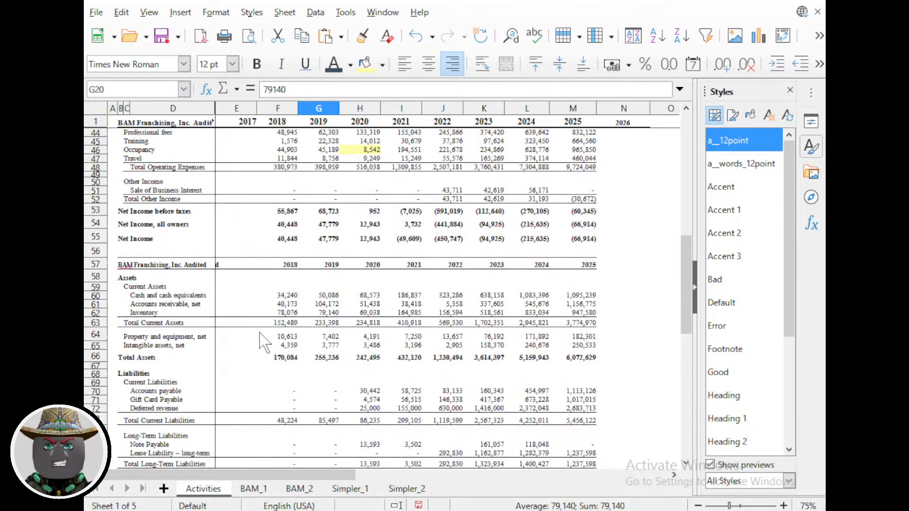
pyautogui.scroll(-1, 232, 325)
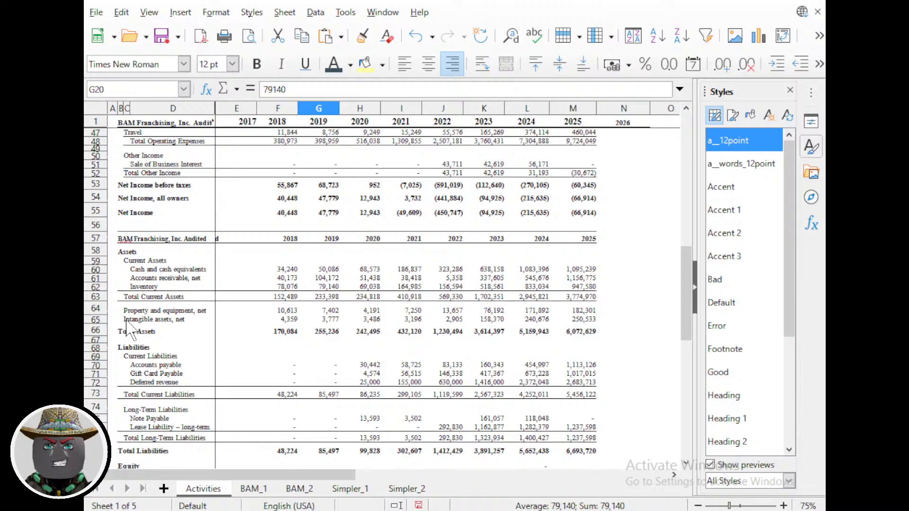
pyautogui.moveTo(127, 322); pyautogui.dragTo(578, 320)
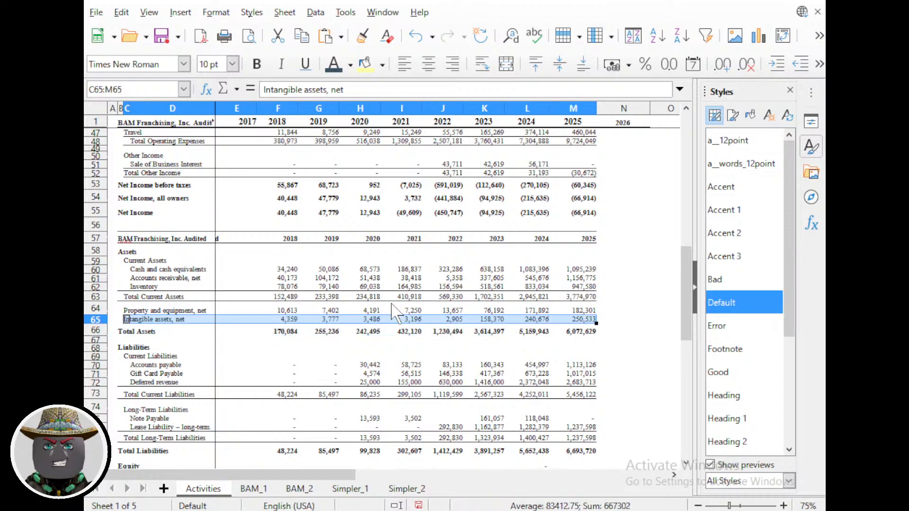
pyautogui.scroll(13, 304, 336)
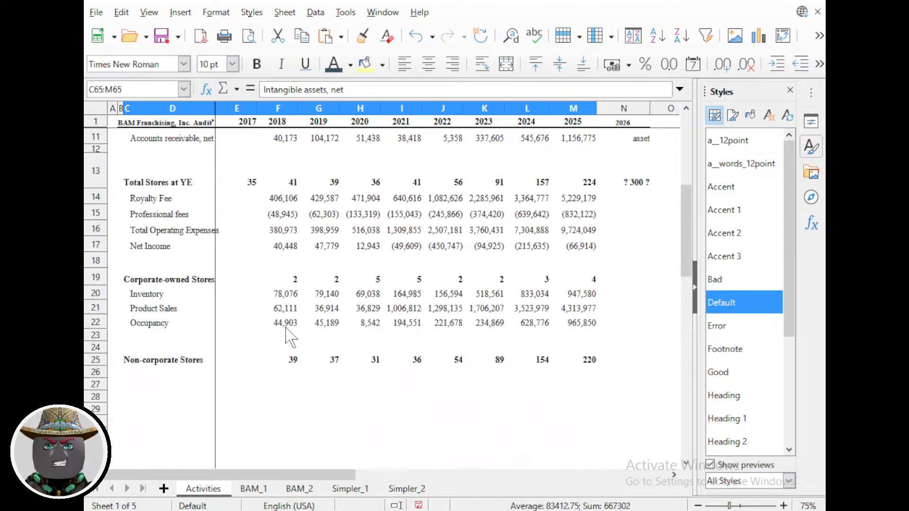
pyautogui.scroll(-2, 239, 329)
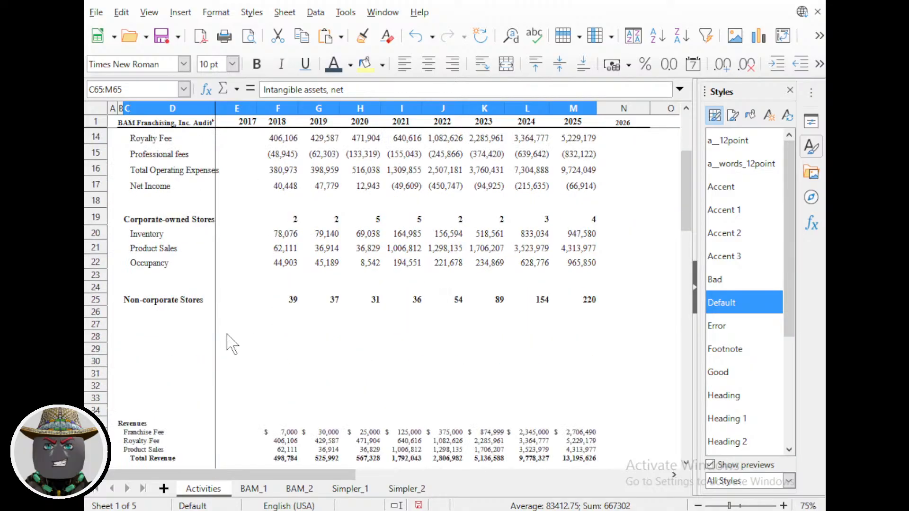
pyautogui.click(157, 338)
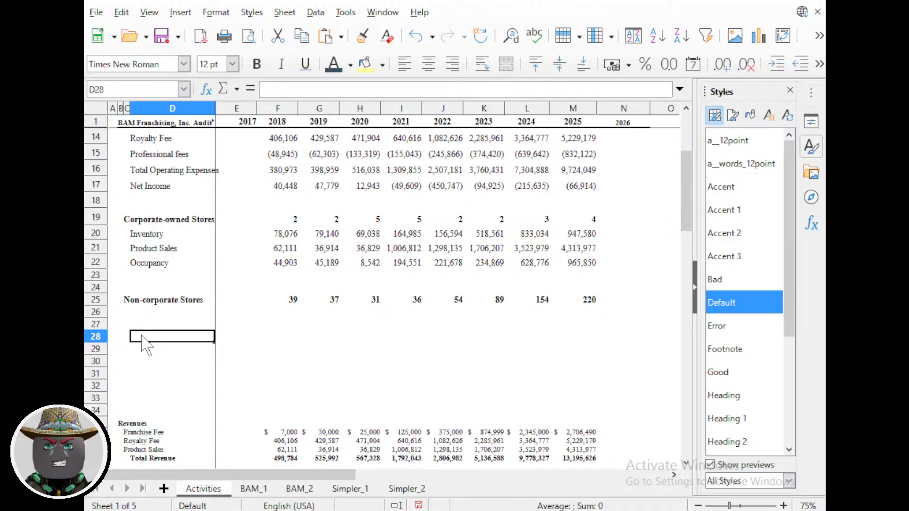
pyautogui.press('Left')
pyautogui.write('Intangible assets, net\t\t\t4,359\t3,777\t3,486\t3,196\t2,905\t158,370\t240,676\t250,533')
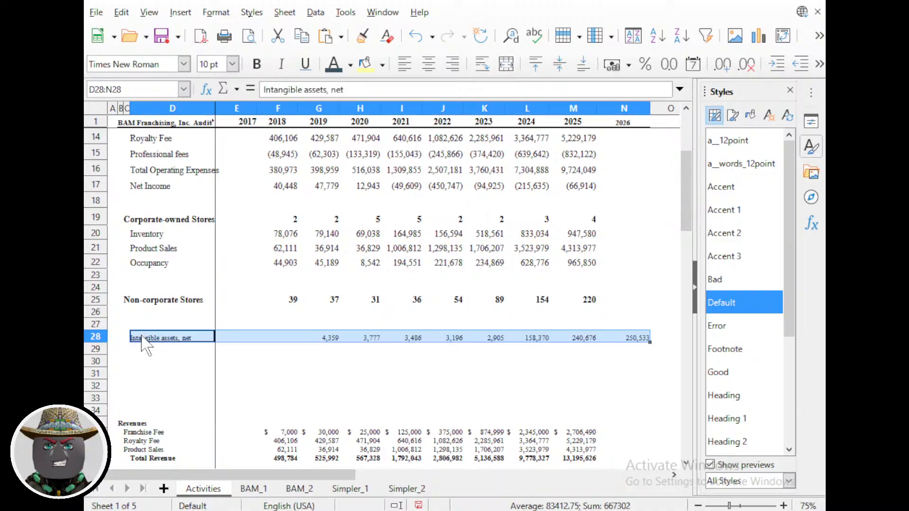
pyautogui.press('Left')
pyautogui.hotkey('ctrl', 'v')
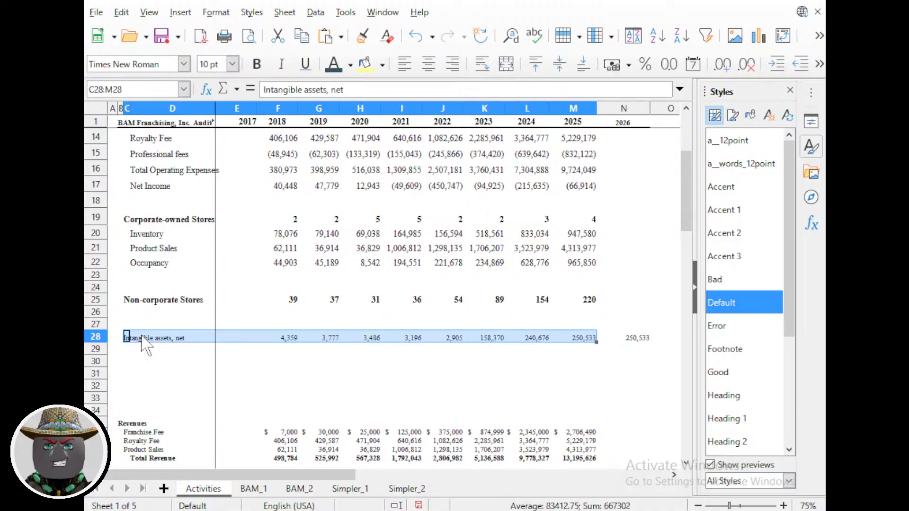
# Clear the stray duplicate value in N28 at the end of the Intangible assets line.
pyautogui.press('Right')
pyautogui.press('Right')
pyautogui.press('Right')
pyautogui.hotkey('ctrl', 'Right')
pyautogui.press('Delete')
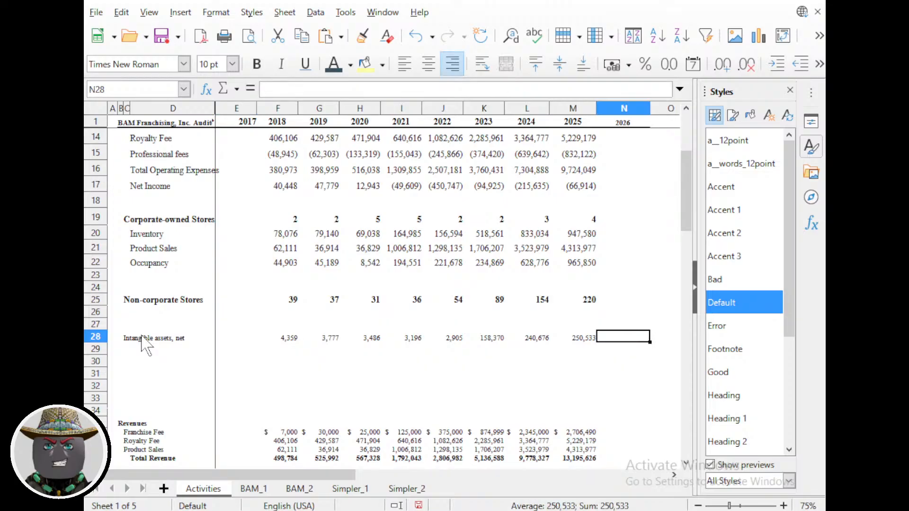
# Apply the a__12point style to the Intangible assets line (C28:M28) and a__words_12point to its label in C28.
pyautogui.press('Left')
pyautogui.hotkey('ctrl', 'shift', 'Left')
pyautogui.hotkey('ctrl', 'shift', 'Left')
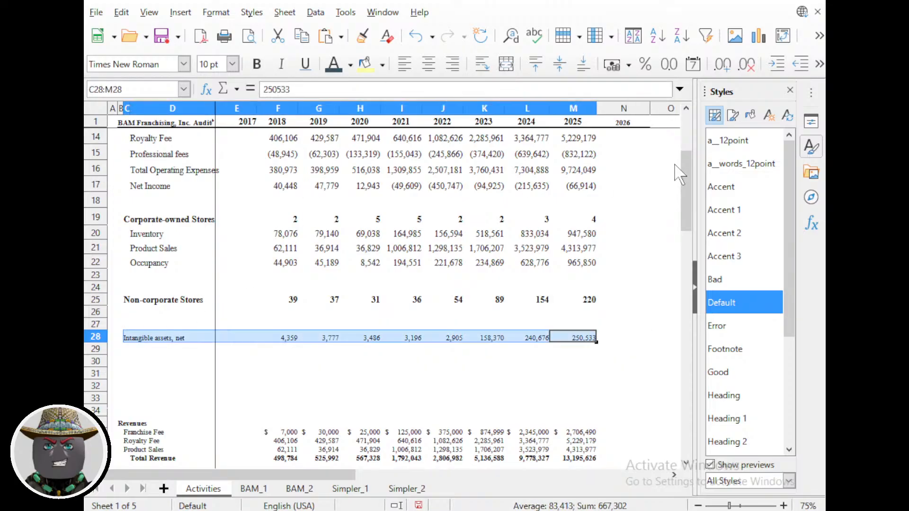
pyautogui.doubleClick(733, 141)
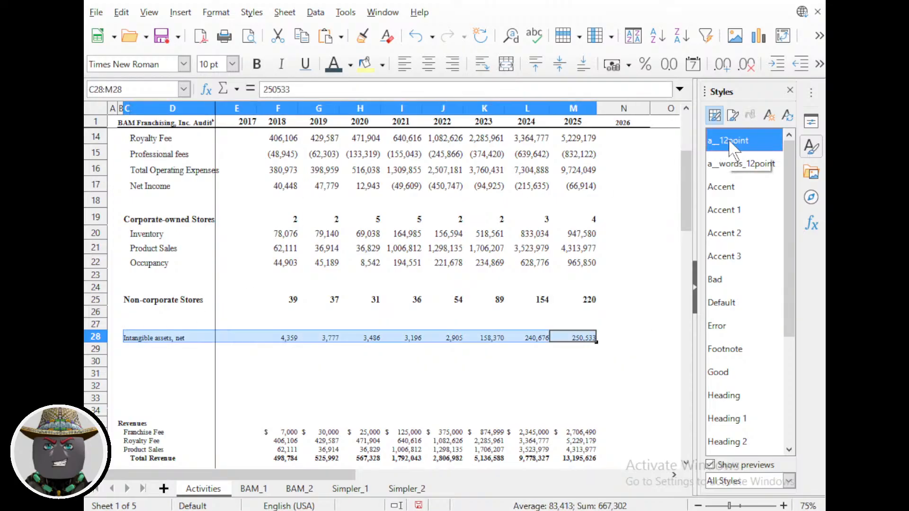
pyautogui.click(136, 339)
pyautogui.doubleClick(743, 164)
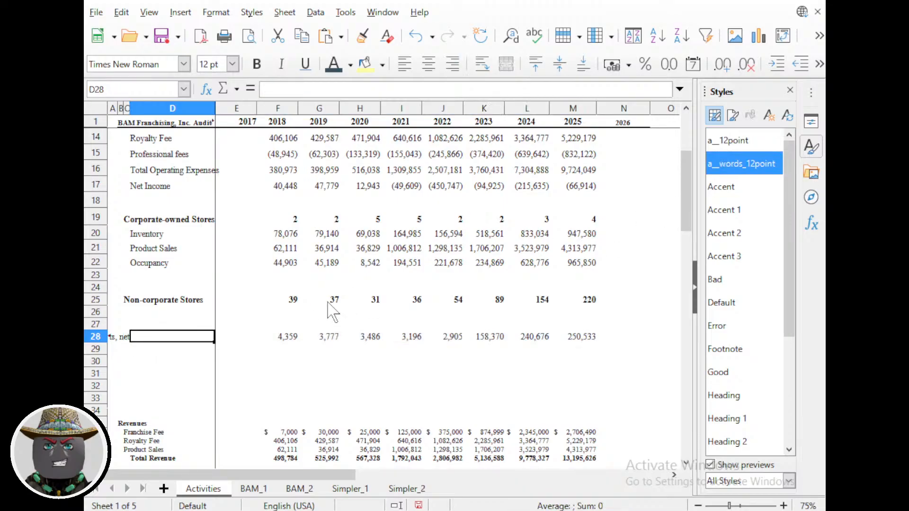
pyautogui.press('Left')
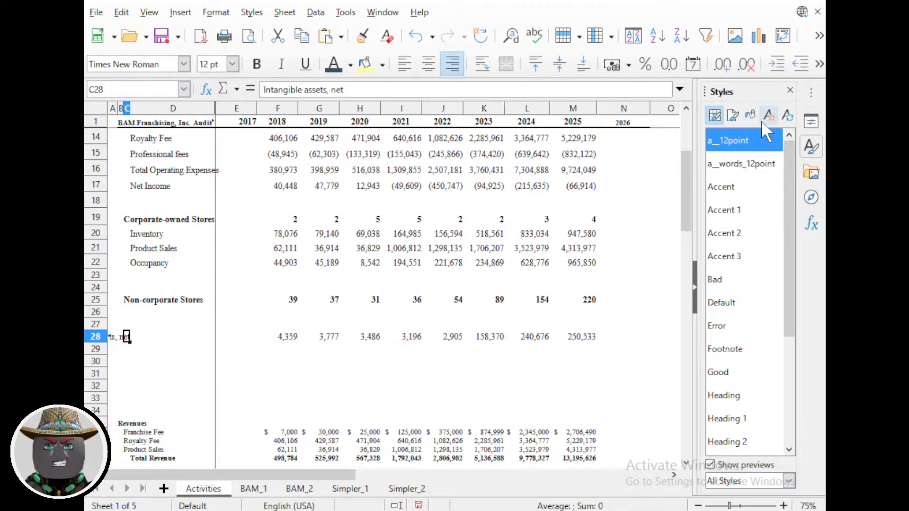
pyautogui.doubleClick(754, 165)
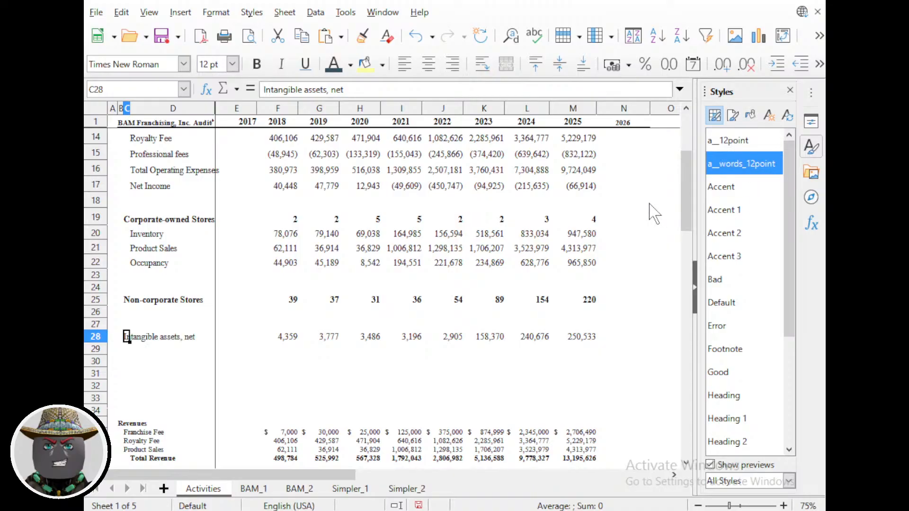
# Move the Intangible assets, net label from C28 to D28.
pyautogui.press('Right')
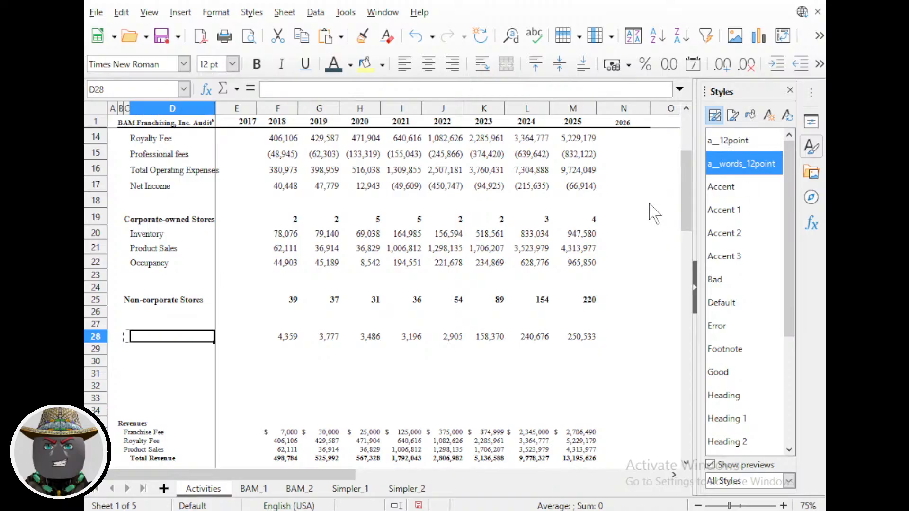
pyautogui.write('Intangible assets, net')
pyautogui.press('Down')
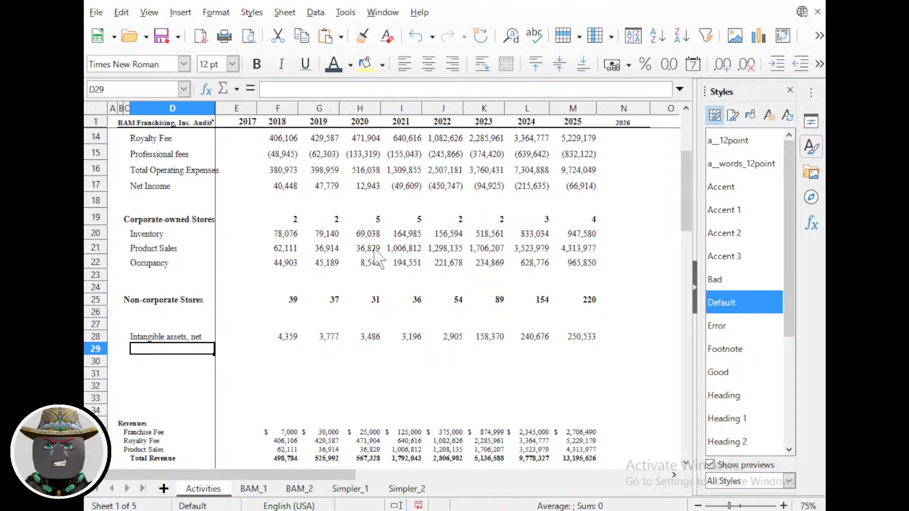
# Copy the Total Assets line (B66:M66) from the balance sheet into row 30, starting at B30.
pyautogui.scroll(-11, 194, 349)
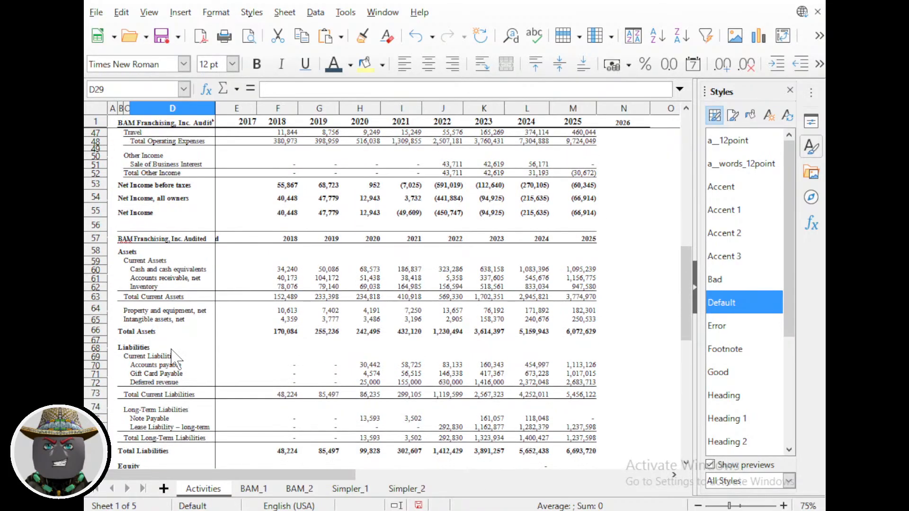
pyautogui.scroll(-1, 173, 349)
pyautogui.scroll(16, 170, 323)
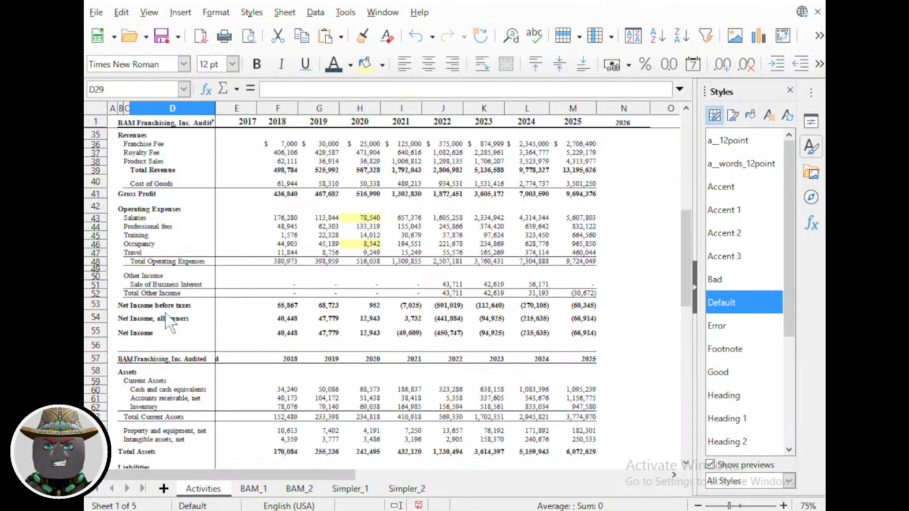
pyautogui.scroll(-3, 171, 324)
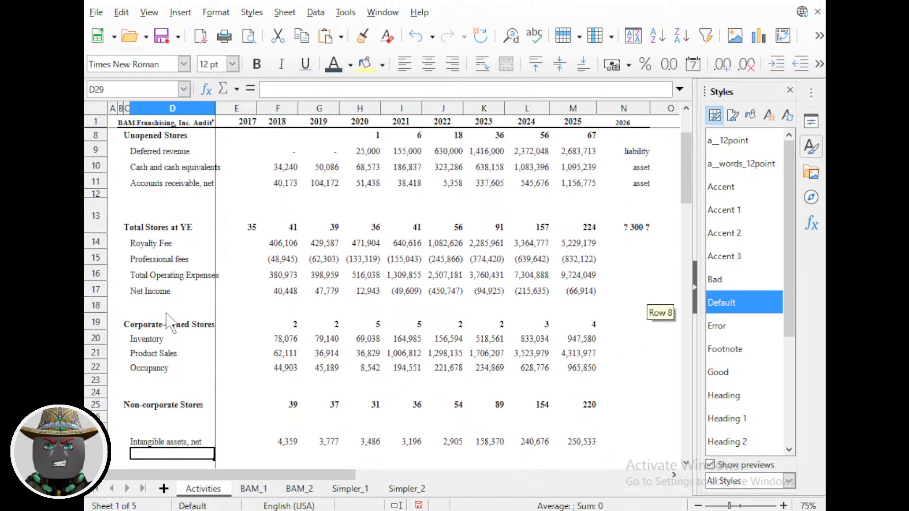
pyautogui.scroll(-9, 165, 315)
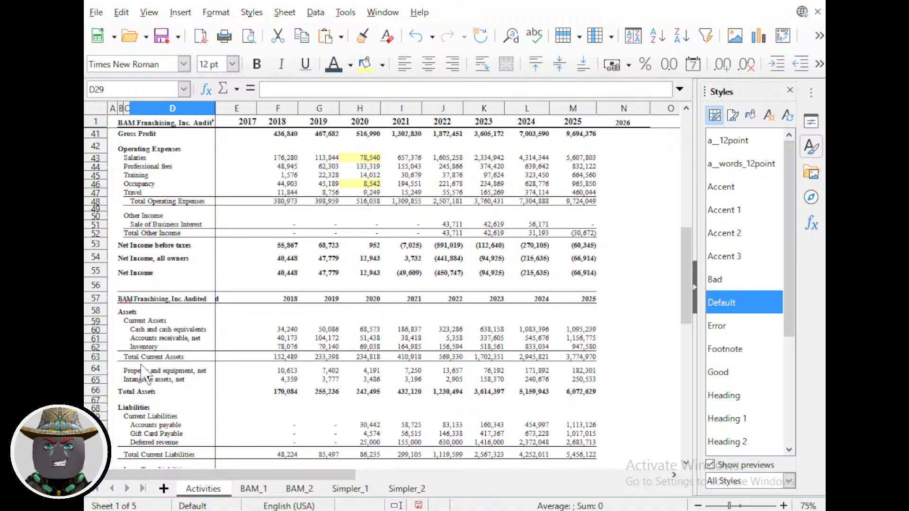
pyautogui.scroll(-1, 146, 371)
pyautogui.scroll(-1, 182, 351)
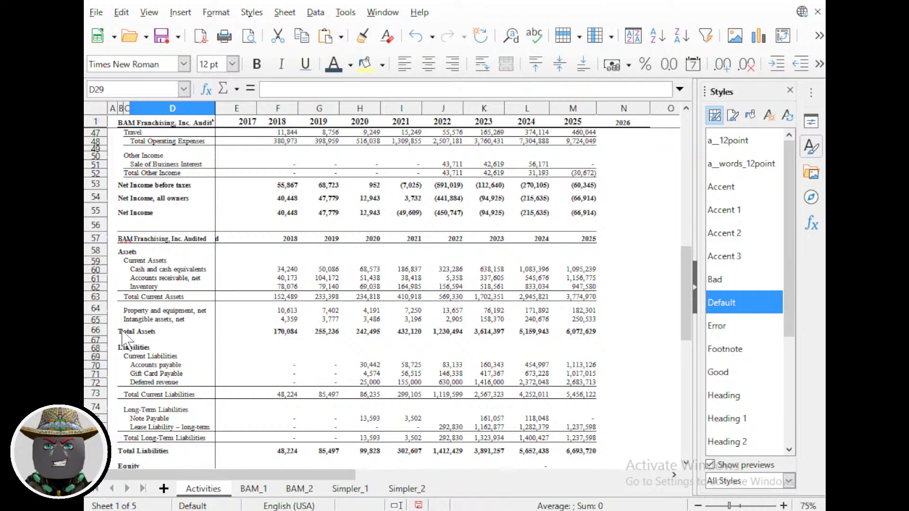
pyautogui.moveTo(122, 333); pyautogui.dragTo(589, 335)
pyautogui.hotkey('ctrl', 'c')
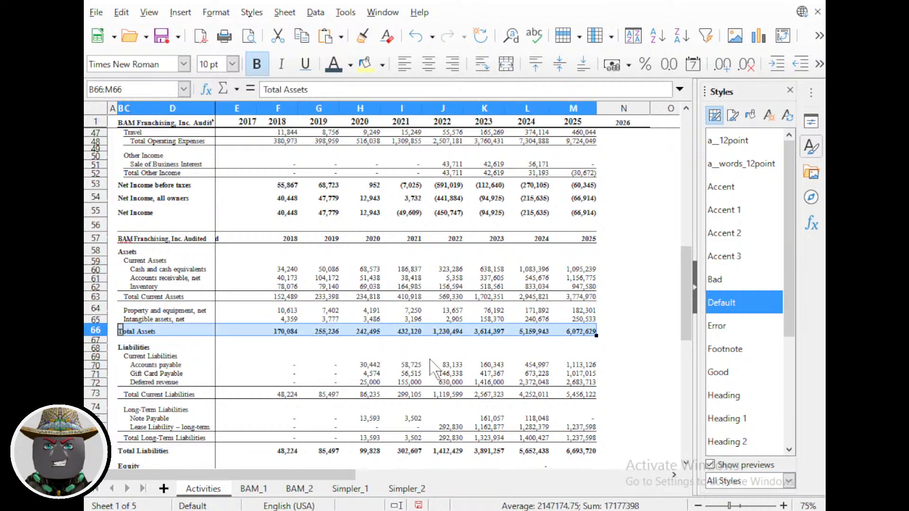
pyautogui.scroll(12, 417, 365)
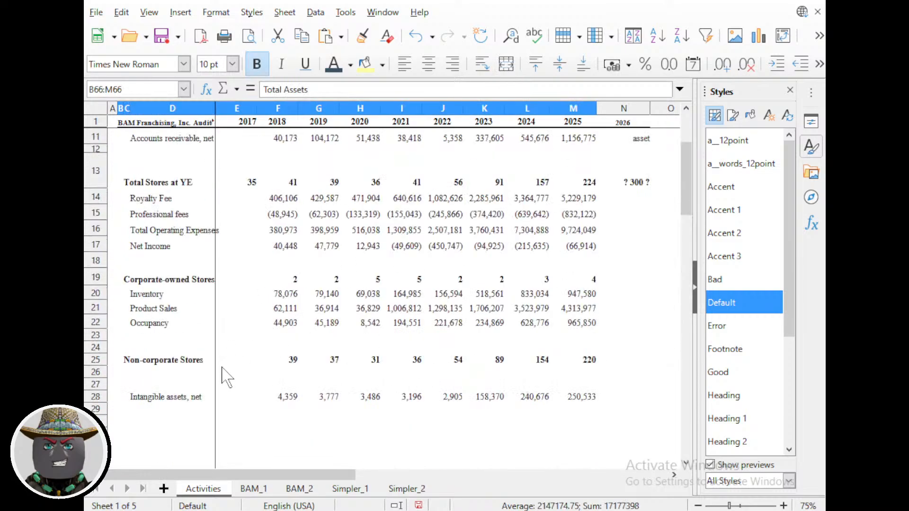
pyautogui.click(125, 421)
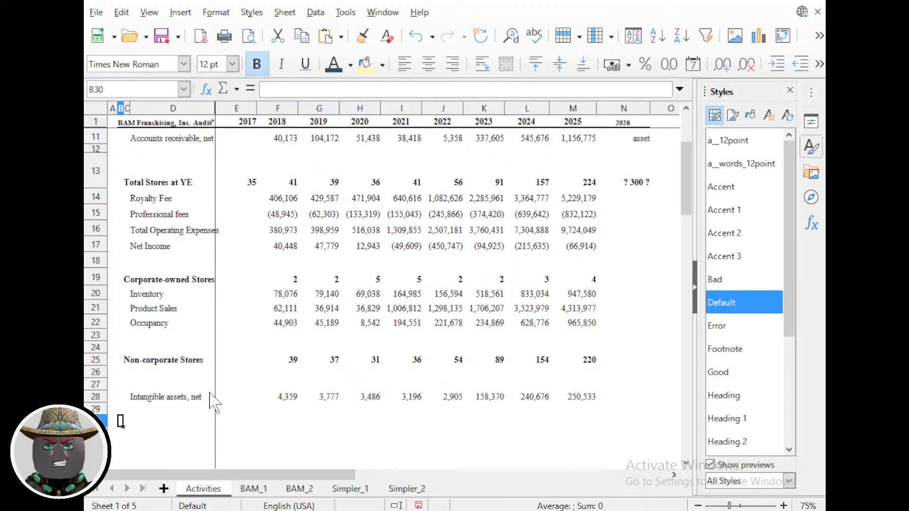
pyautogui.hotkey('ctrl', 'v')
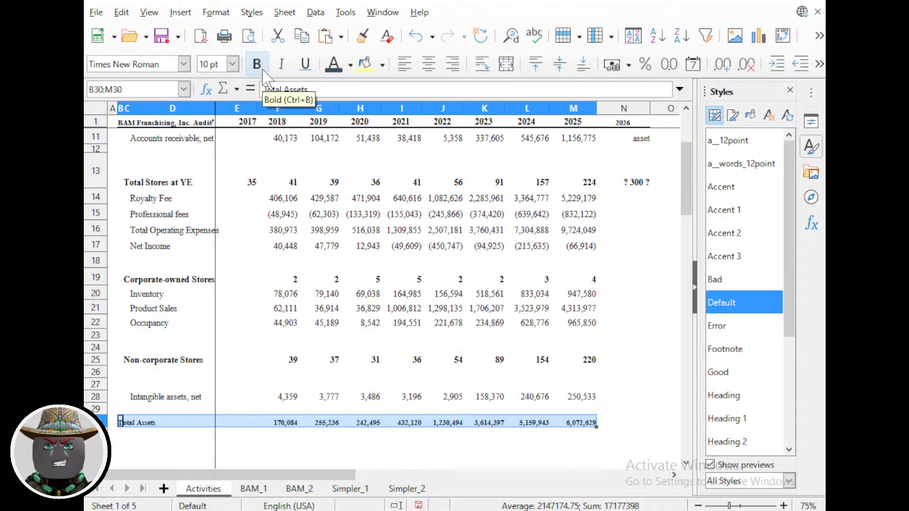
# Reset the Total Assets line (B30:M30) to the Default style, apply a__12point, and give its label in B30 a__words_12point.
pyautogui.doubleClick(728, 303)
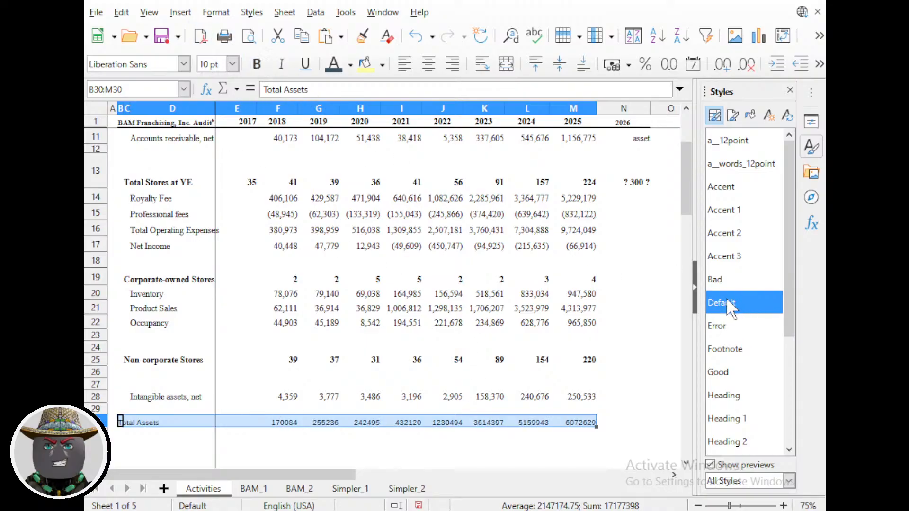
pyautogui.doubleClick(741, 142)
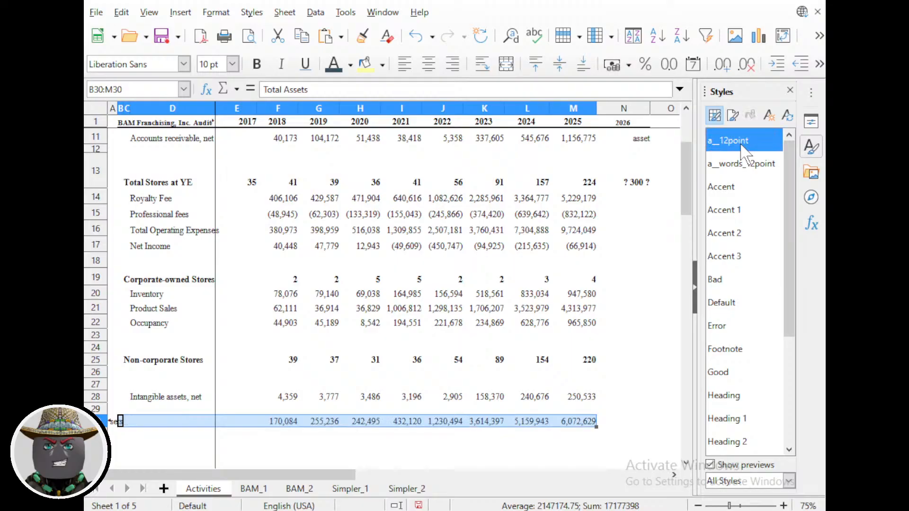
pyautogui.click(122, 421)
pyautogui.doubleClick(725, 165)
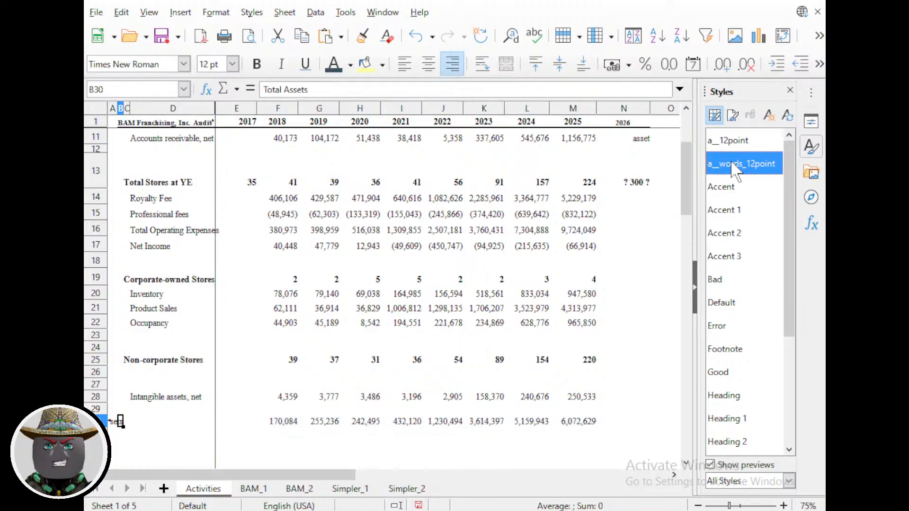
# Move the Total Assets label from B30 to D30, in line with the Intangible assets label.
pyautogui.hotkey('ctrl', 'c')
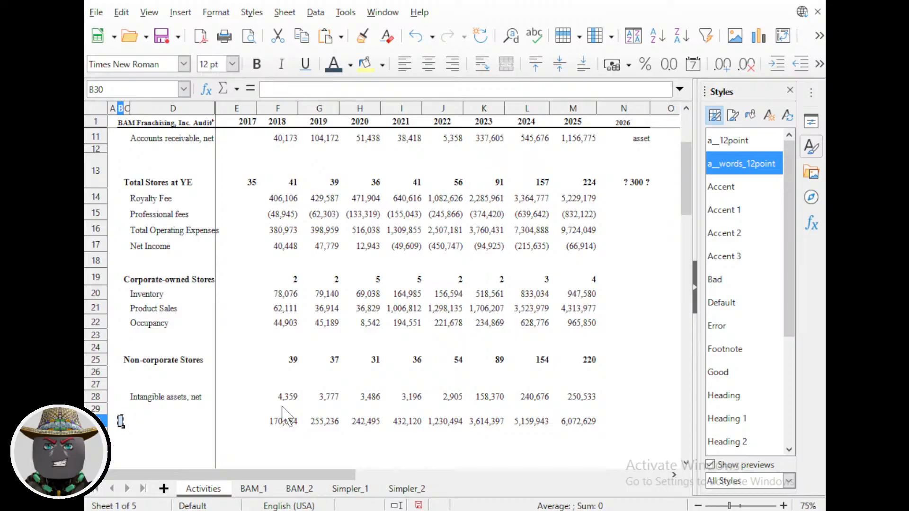
pyautogui.press('Right')
pyautogui.press('Right')
pyautogui.hotkey('ctrl', 'v')
pyautogui.press('Up')
pyautogui.press('Up')
pyautogui.press('Up')
pyautogui.press('Up')
pyautogui.press('Up')
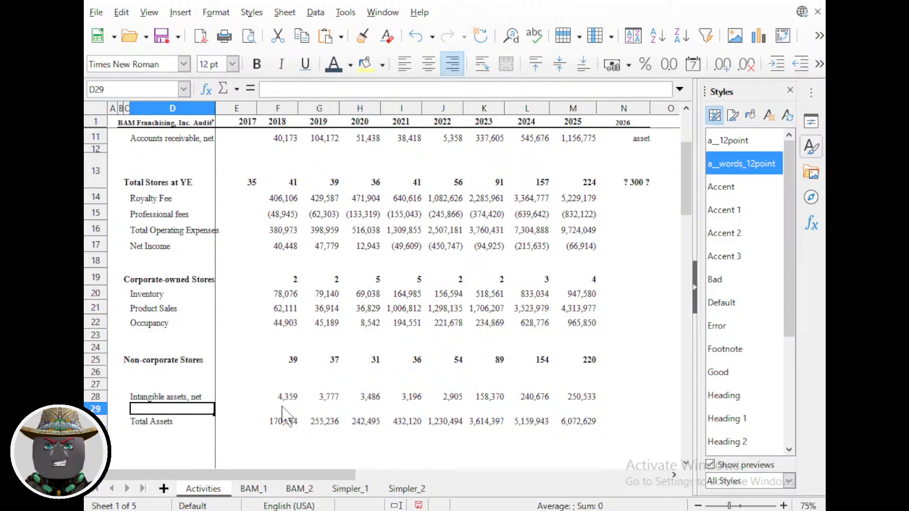
pyautogui.press('Down')
pyautogui.press('Down')
pyautogui.press('Down')
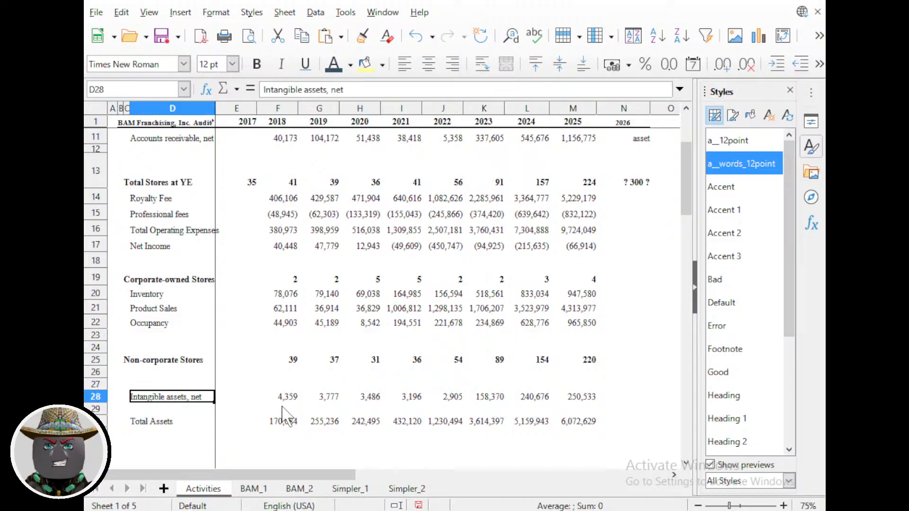
# Copy the Accounts payable and Gift Card Payable lines (D70:M71) from the balance sheet, with D31 as the destination.
pyautogui.press('Down')
pyautogui.scroll(-1, 190, 431)
pyautogui.scroll(-8, 191, 431)
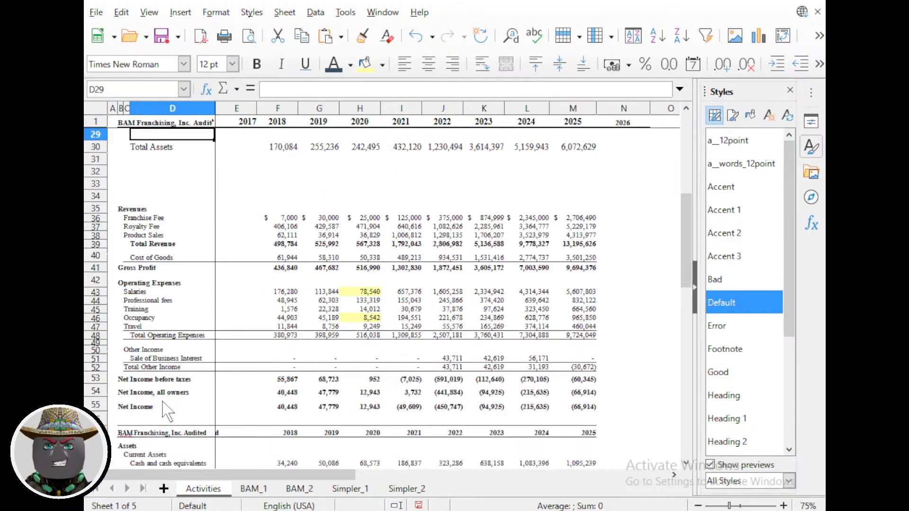
pyautogui.scroll(-2, 182, 408)
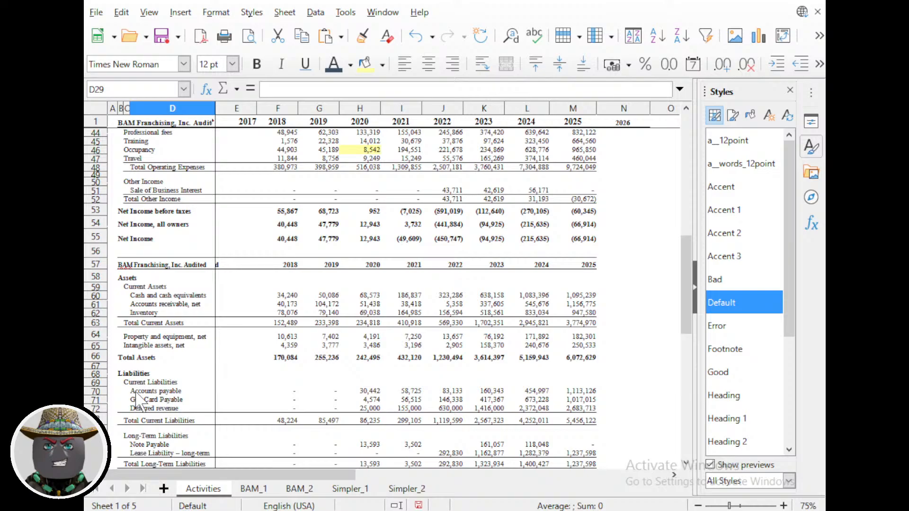
pyautogui.moveTo(134, 392); pyautogui.dragTo(585, 410)
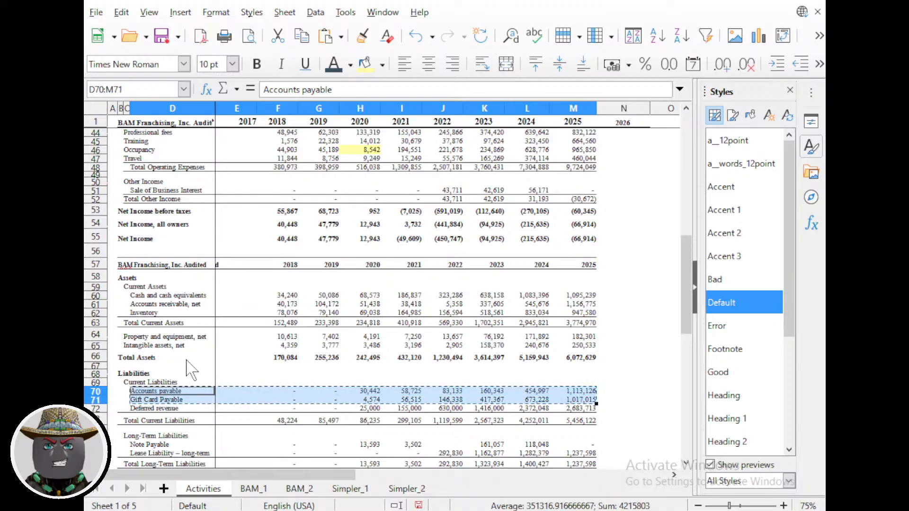
pyautogui.scroll(9, 198, 369)
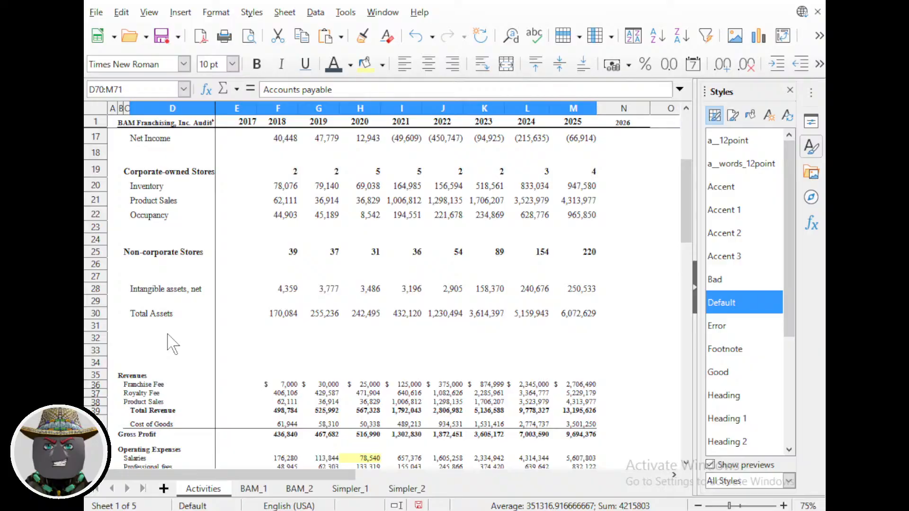
pyautogui.click(141, 326)
pyautogui.press('Left')
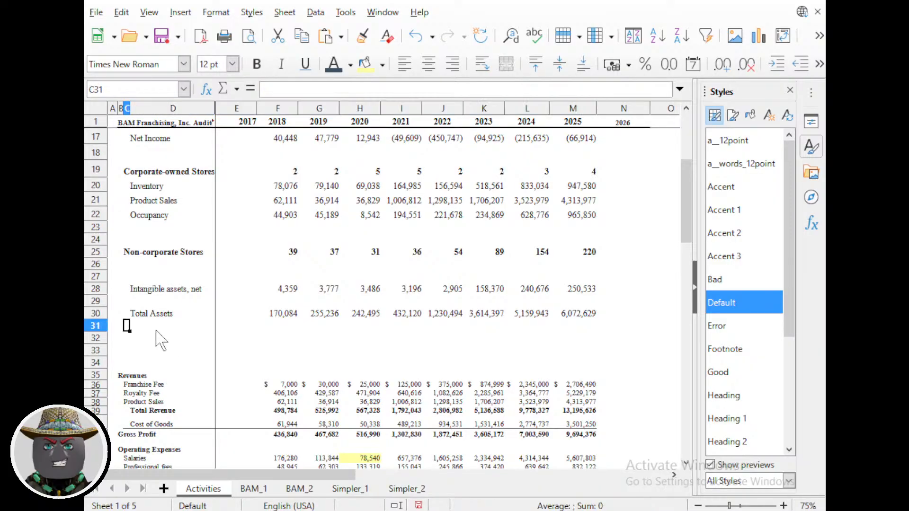
pyautogui.hotkey('ctrl', 'v')
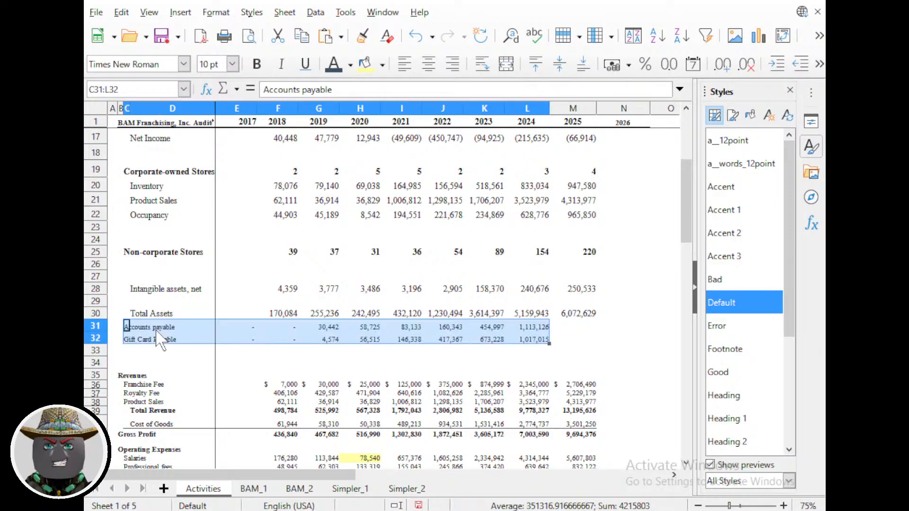
pyautogui.hotkey('ctrl', 'z')
pyautogui.press('Right')
# Paste the two copied payable lines at D31 and style them a__12point, with a__words_12point on the labels in D31:D32.
pyautogui.hotkey('ctrl', 'v')
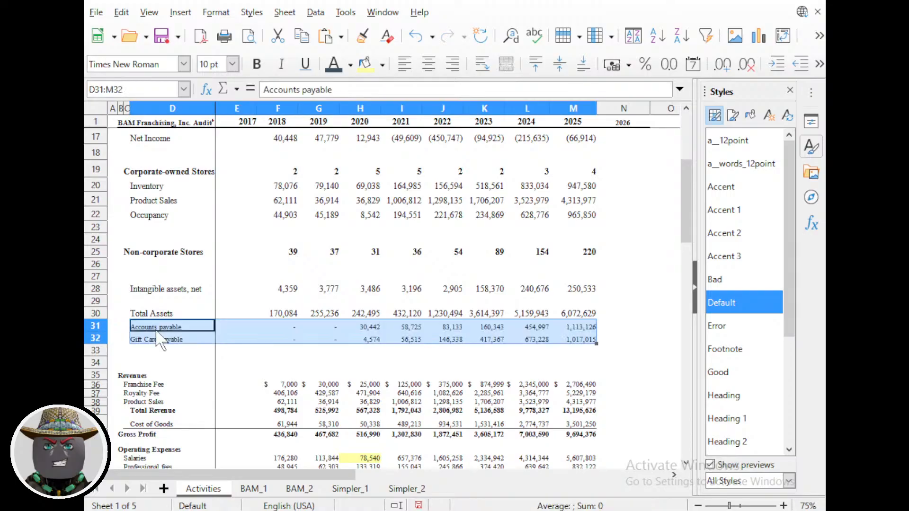
pyautogui.doubleClick(740, 141)
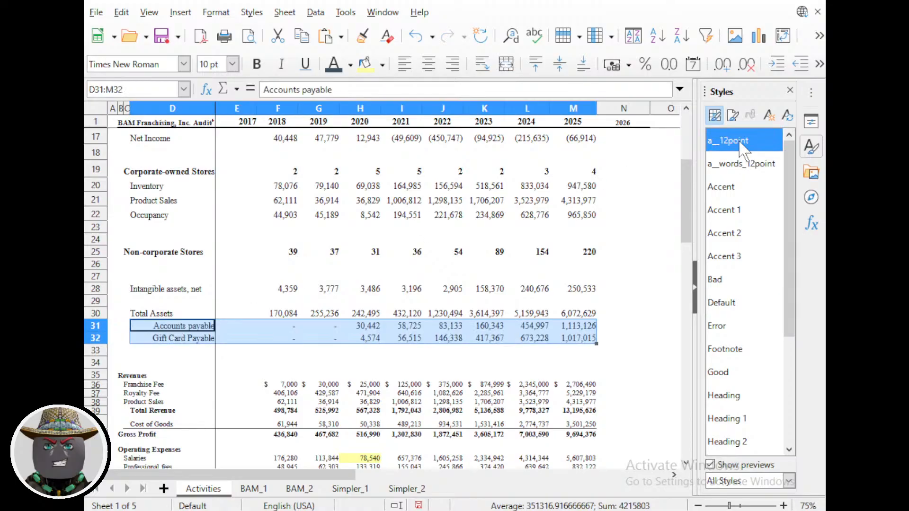
pyautogui.click(179, 327)
pyautogui.keyDown('shift'); pyautogui.click(179, 339); pyautogui.keyUp('shift')
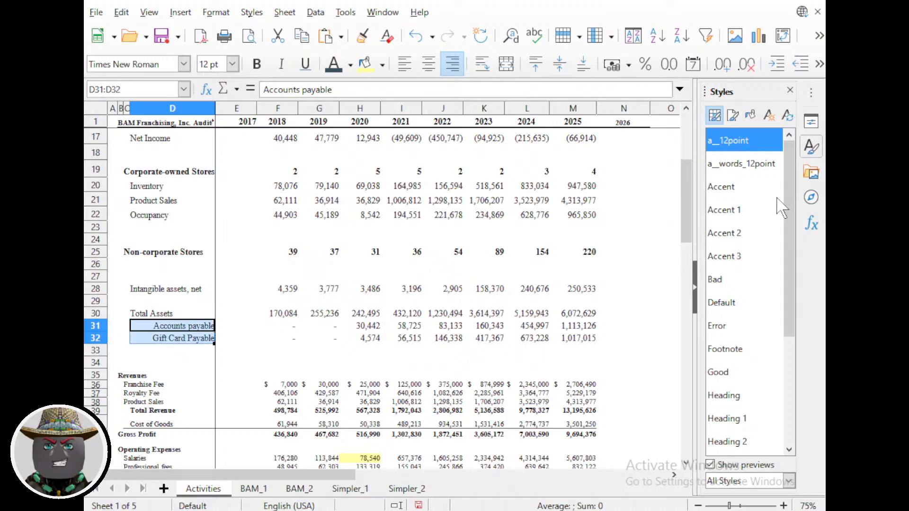
pyautogui.click(752, 163)
pyautogui.doubleClick(748, 160)
pyautogui.click(236, 363)
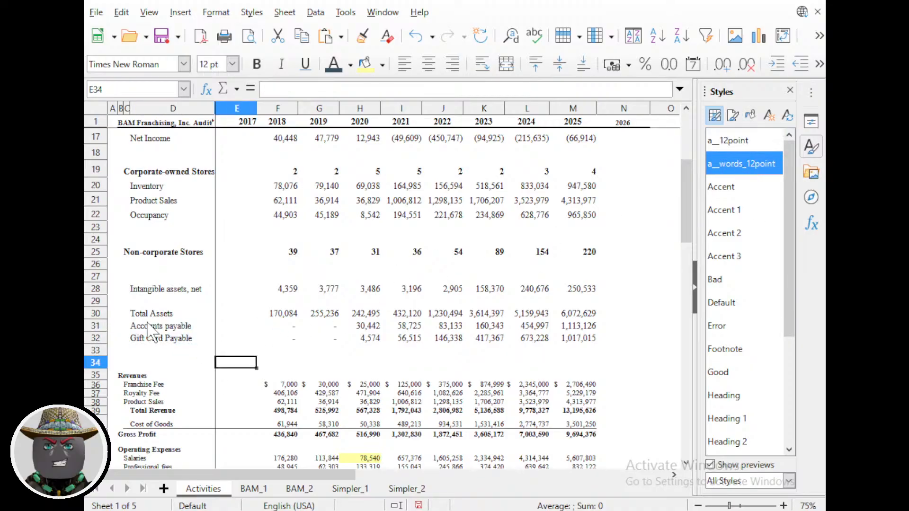
# Fill the Gift Card Payable line (D32:M32) with a light blue-gray background.
pyautogui.click(147, 339)
pyautogui.keyDown('shift'); pyautogui.click(589, 339); pyautogui.keyUp('shift')
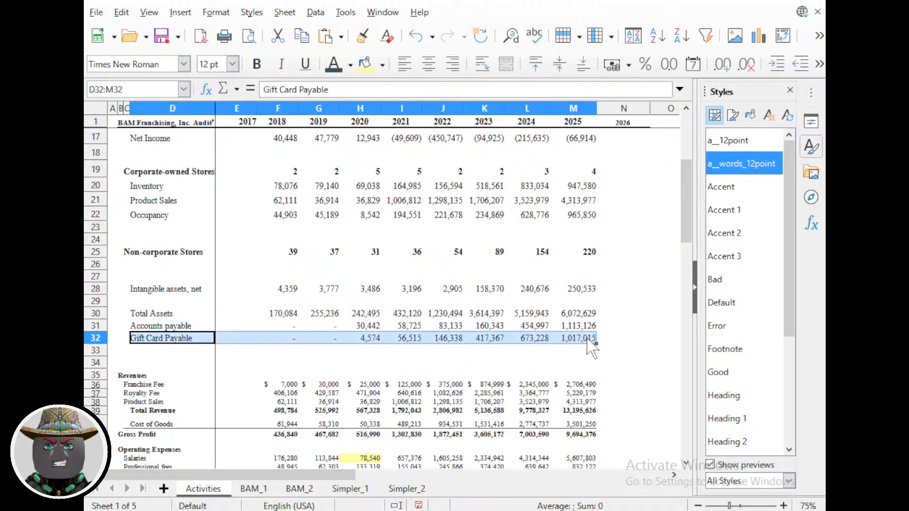
pyautogui.click(382, 65)
pyautogui.click(464, 190)
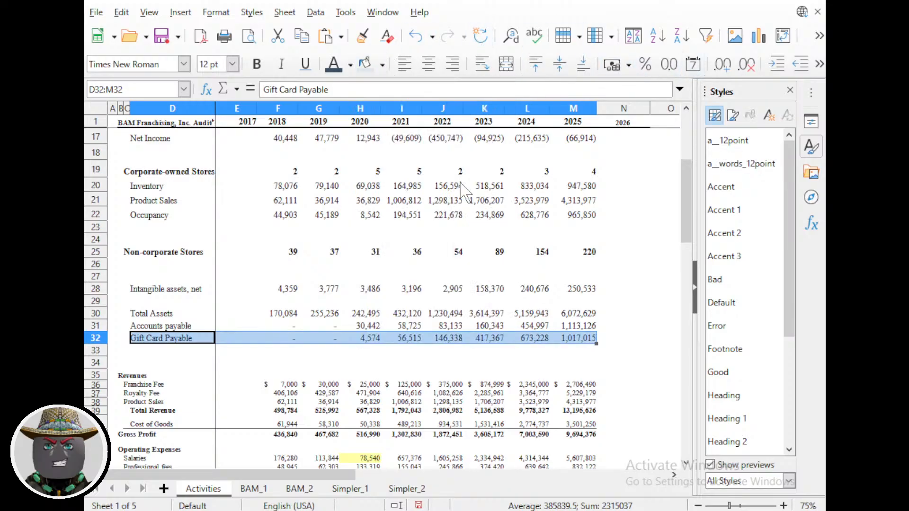
pyautogui.click(465, 292)
# Insert a blank row above the Accounts payable line in row 31.
pyautogui.scroll(-1, 459, 360)
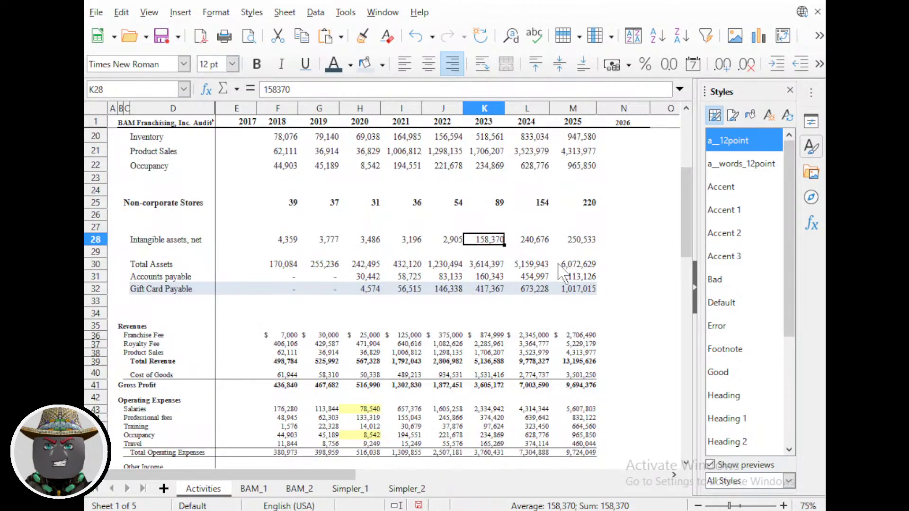
pyautogui.rightClick(101, 277)
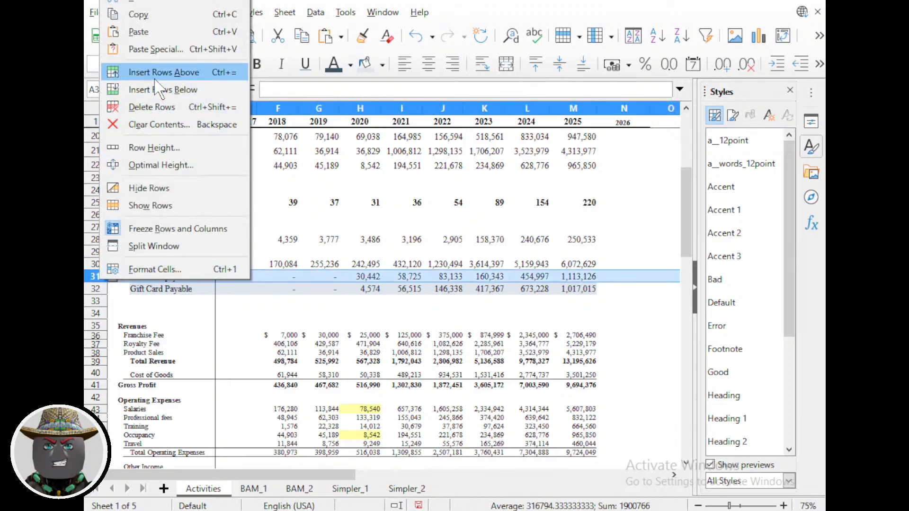
pyautogui.click(155, 78)
# Review the Note Payable amounts in the balance sheet and copy the Total Liabilities line (B79:M79).
pyautogui.scroll(-10, 187, 327)
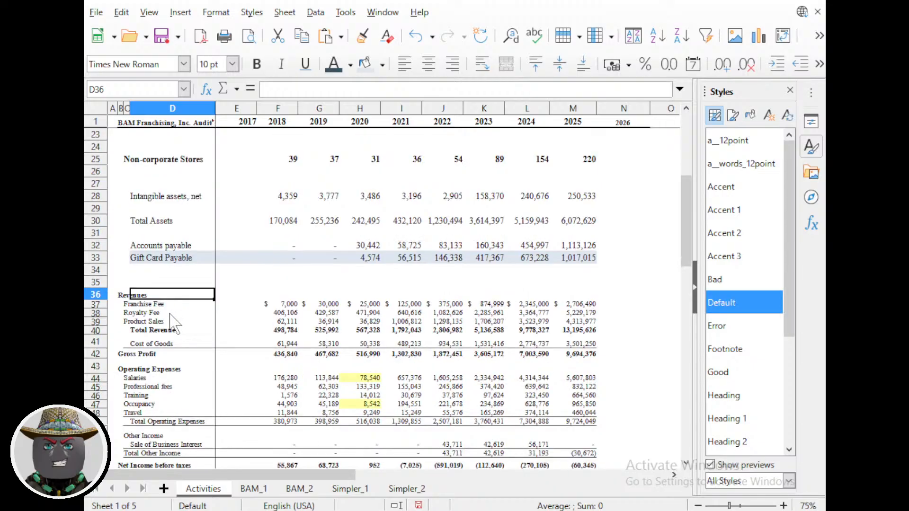
pyautogui.scroll(-1, 187, 327)
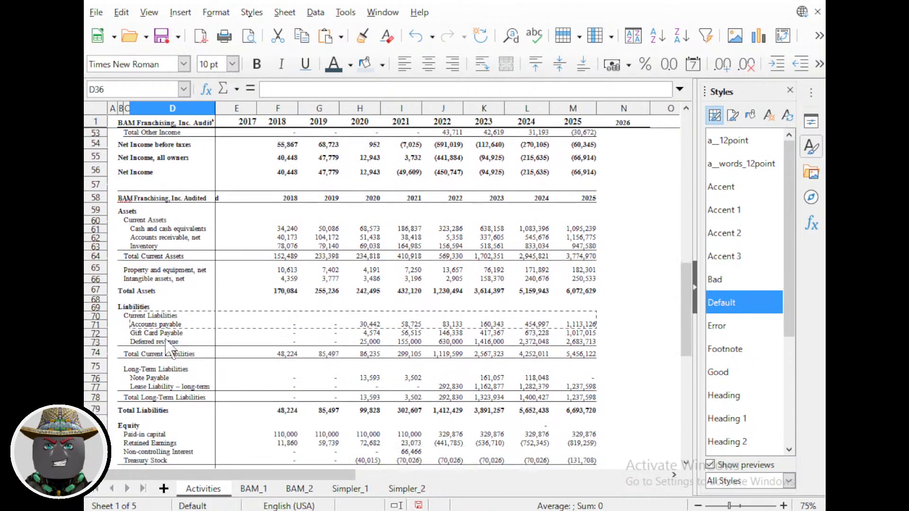
pyautogui.click(172, 355)
pyautogui.scroll(-1, 168, 354)
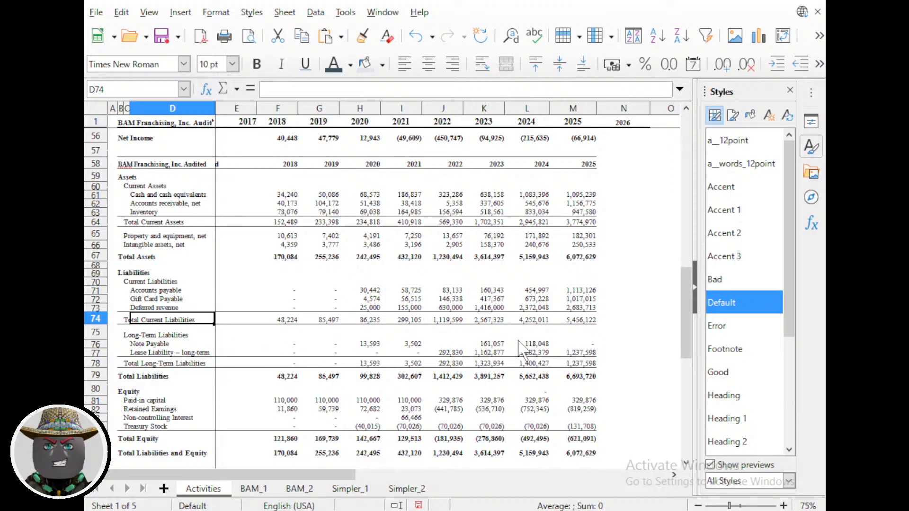
pyautogui.click(493, 343)
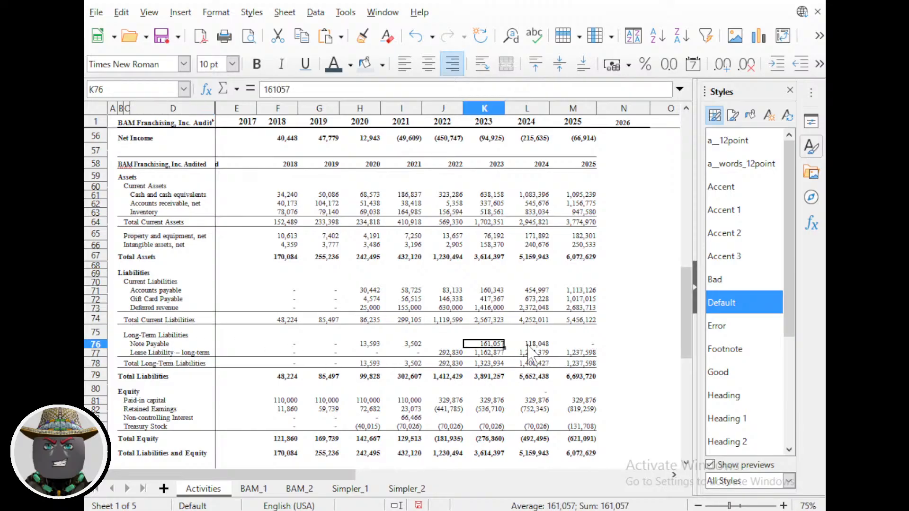
pyautogui.click(528, 343)
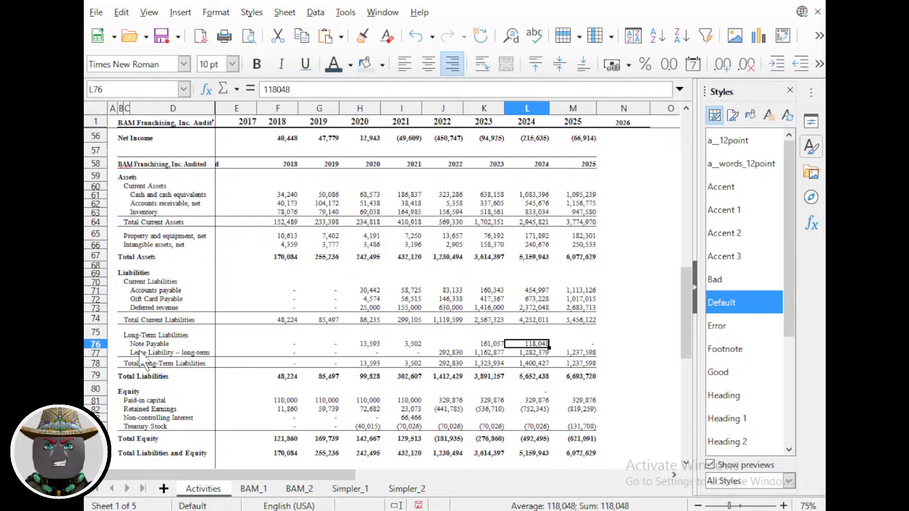
pyautogui.scroll(-1, 137, 374)
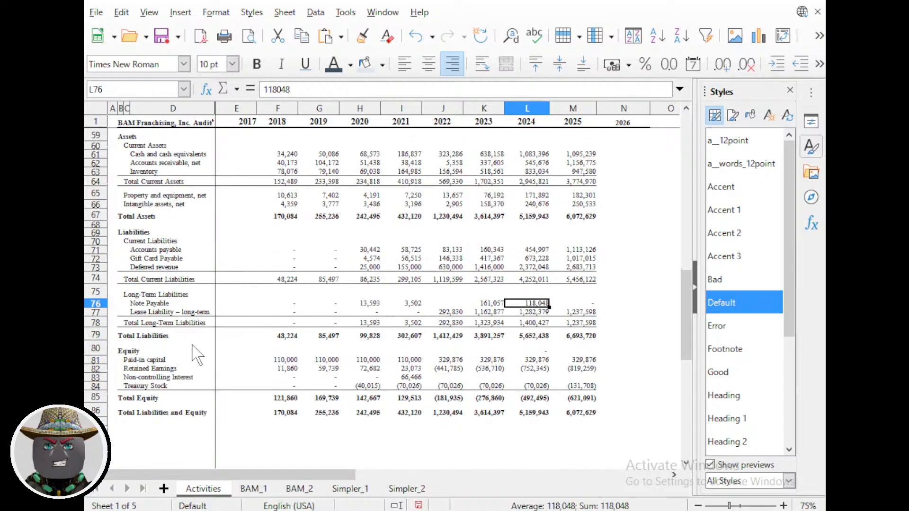
pyautogui.click(124, 337)
pyautogui.keyDown('shift'); pyautogui.click(592, 337); pyautogui.keyUp('shift')
pyautogui.hotkey('ctrl', 'c')
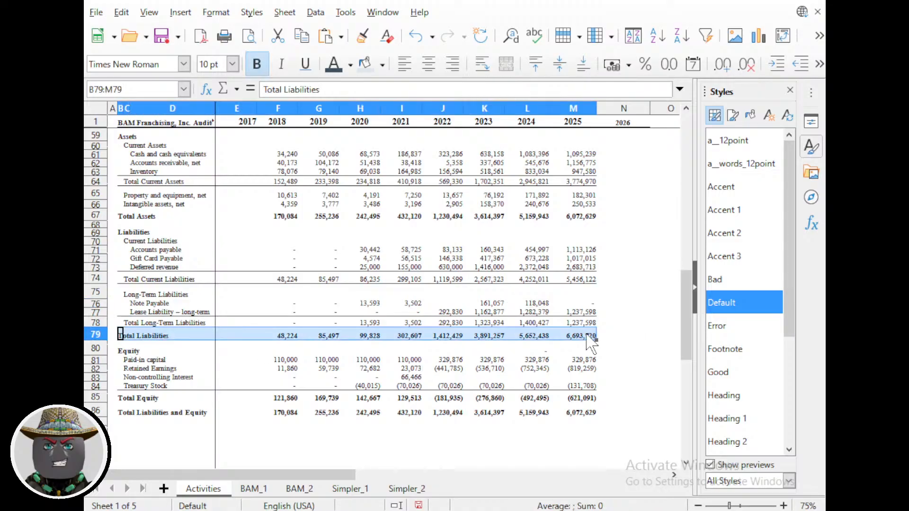
# Insert 12 blank rows at row 35, above the Revenues section.
pyautogui.scroll(15, 327, 346)
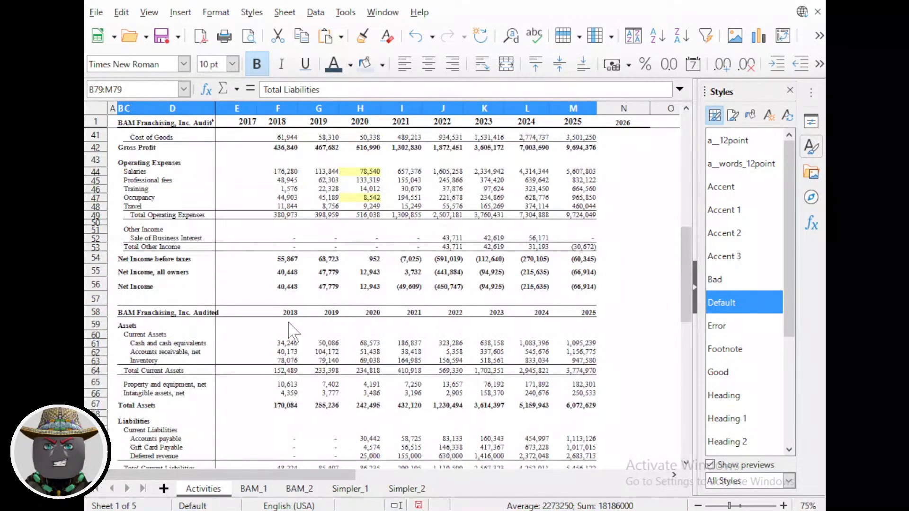
pyautogui.scroll(-3, 240, 308)
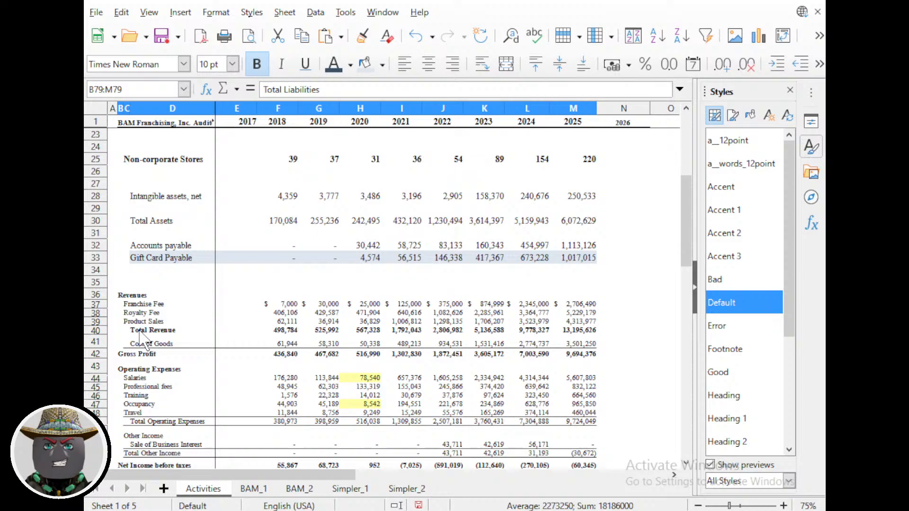
pyautogui.click(98, 287)
pyautogui.keyDown('shift'); pyautogui.click(96, 395); pyautogui.keyUp('shift')
pyautogui.rightClick(96, 395)
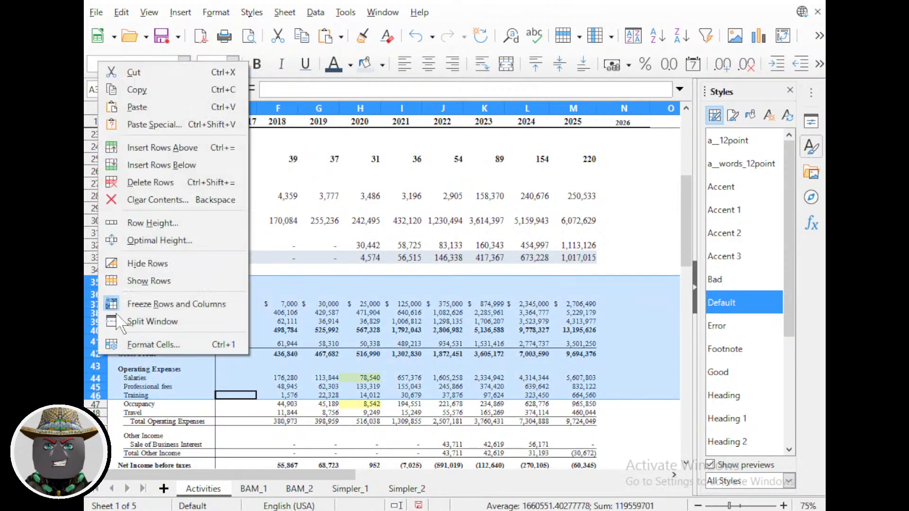
pyautogui.click(161, 148)
pyautogui.click(166, 304)
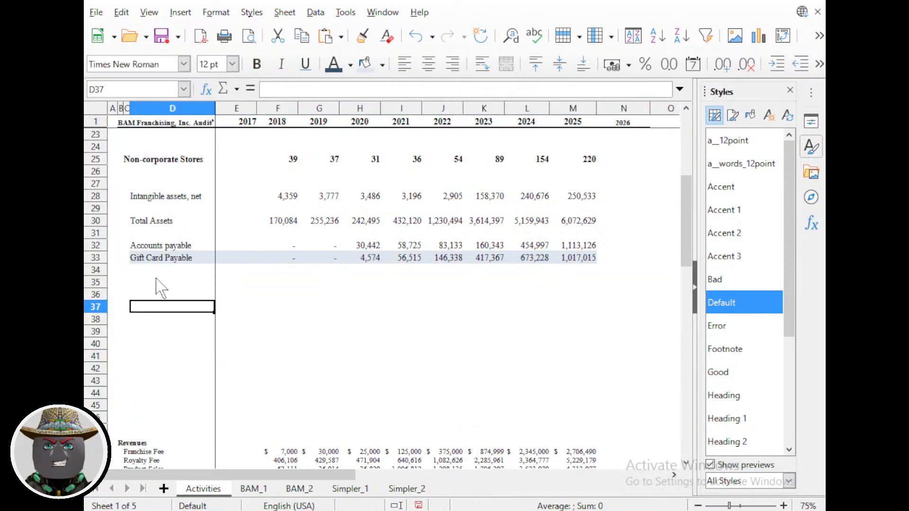
pyautogui.click(158, 283)
pyautogui.hotkey('ctrl', 'v')
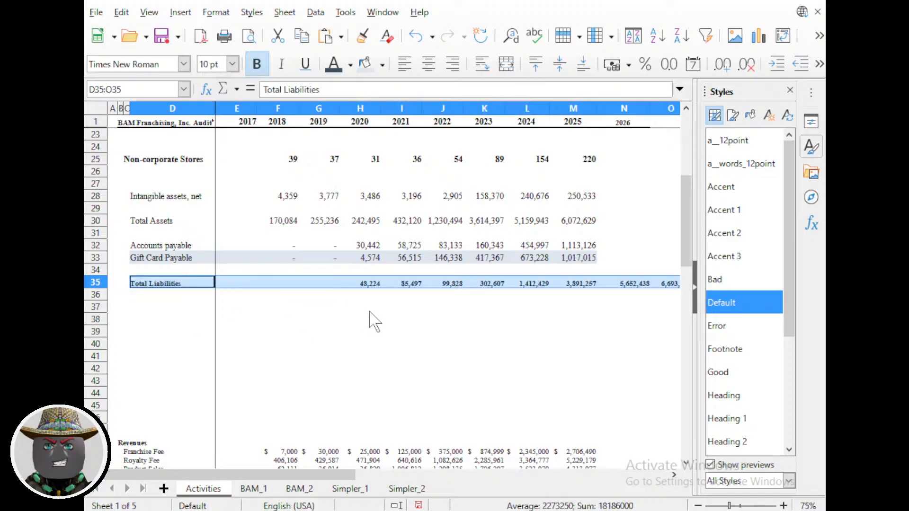
pyautogui.hotkey('ctrl', 'z')
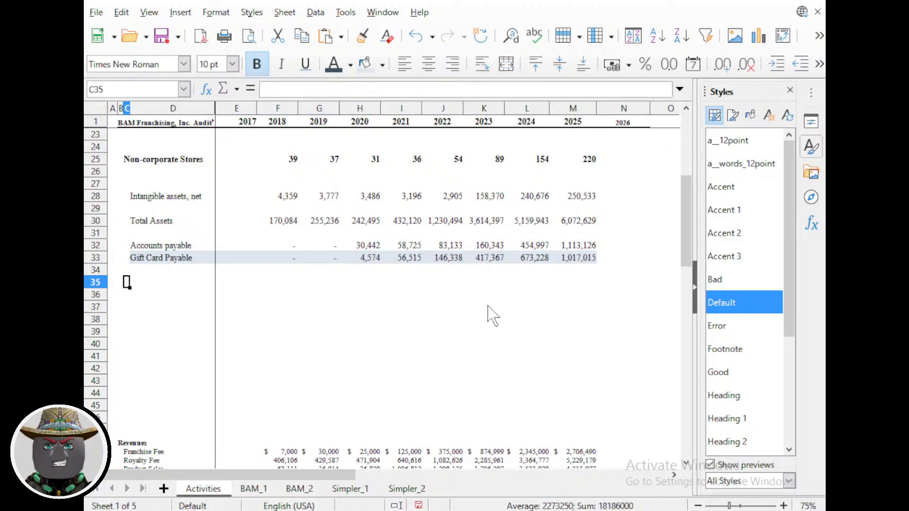
pyautogui.hotkey('ctrl', 'v')
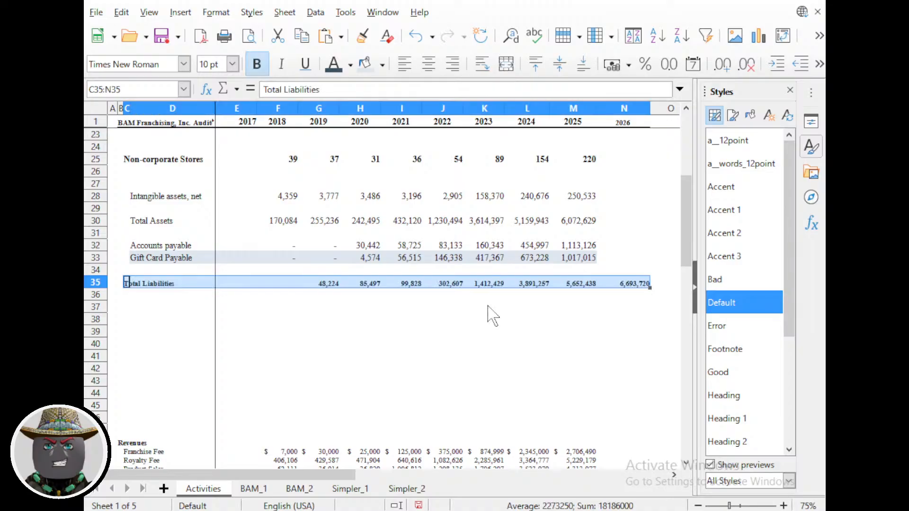
pyautogui.press('Down')
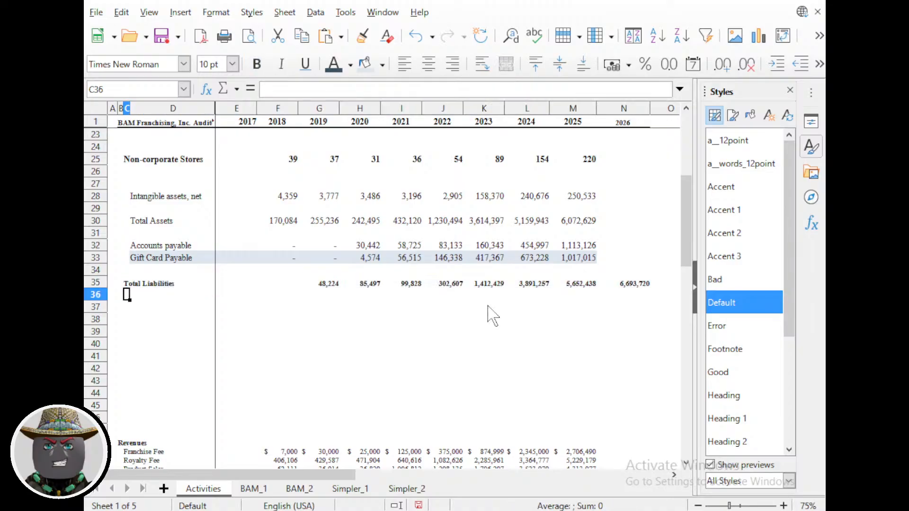
pyautogui.press('Up')
pyautogui.hotkey('ctrl', 'z')
# Paste the copied Total Liabilities line at B35 and style it a__12point, with a__words_12point on its label in B35.
pyautogui.press('Left')
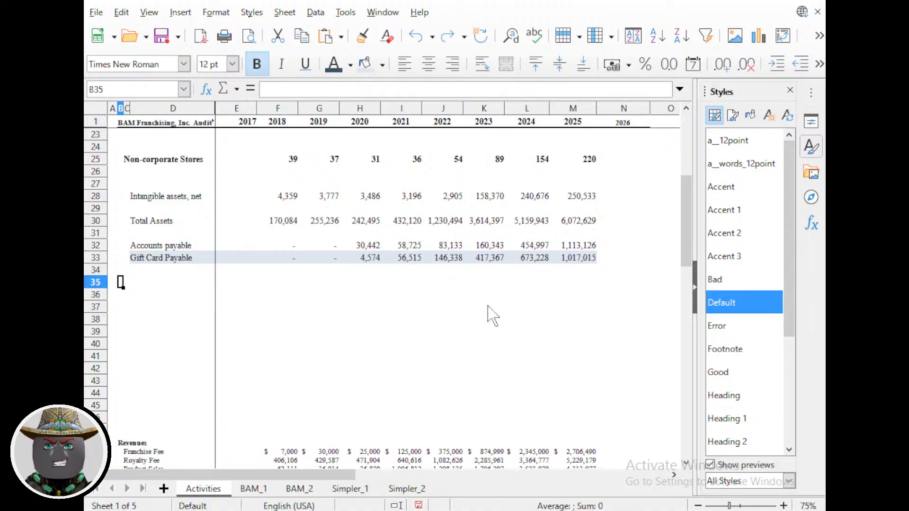
pyautogui.hotkey('ctrl', 'v')
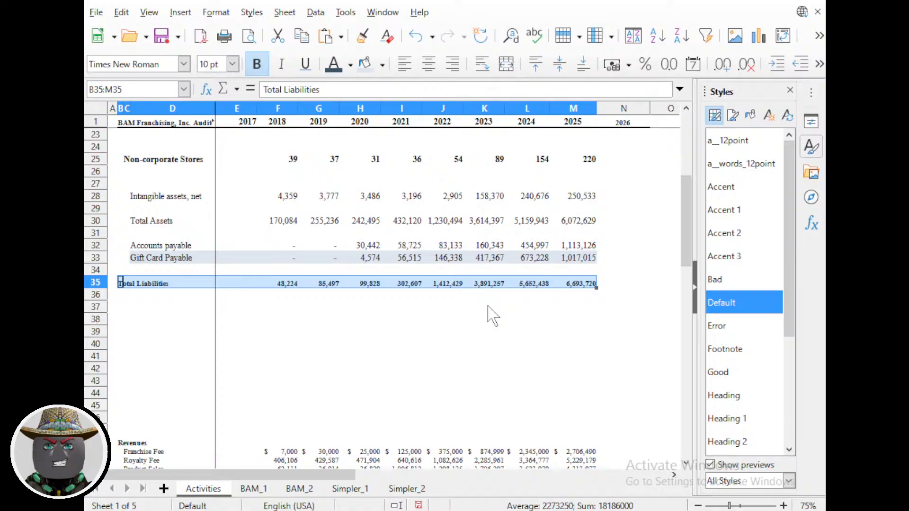
pyautogui.doubleClick(740, 141)
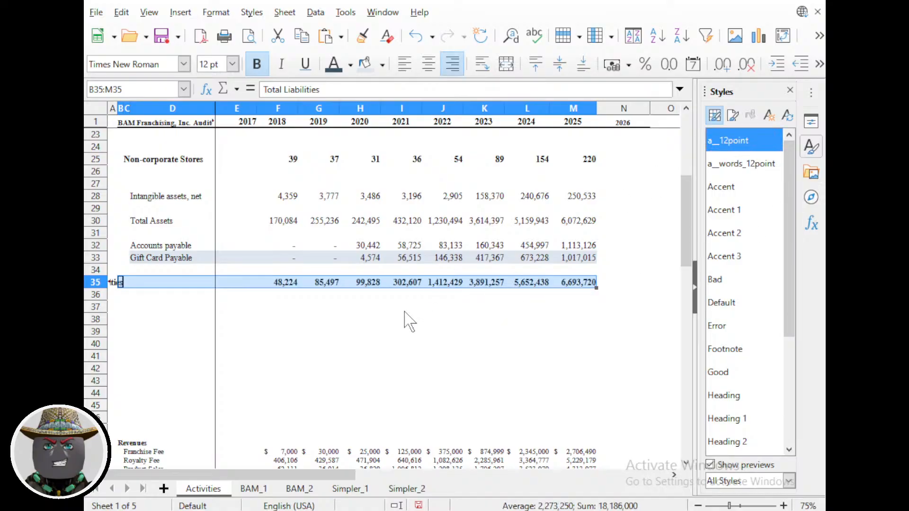
pyautogui.click(124, 283)
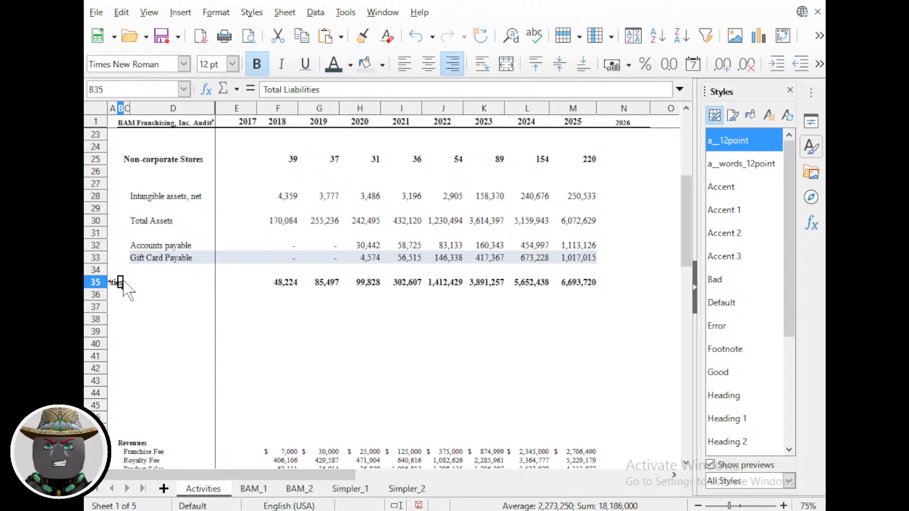
pyautogui.doubleClick(731, 164)
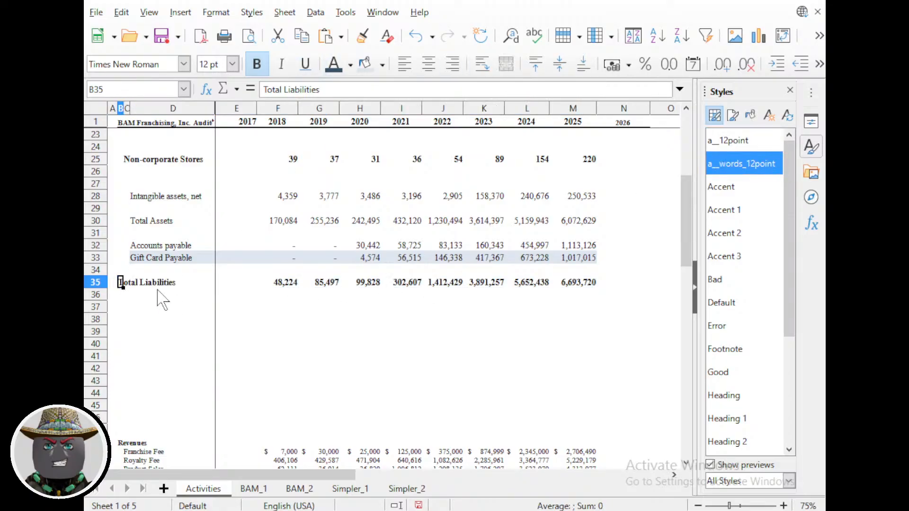
# Move the Total Liabilities label from B35 to D35.
pyautogui.hotkey('ctrl', 'x')
pyautogui.press('Right')
pyautogui.press('Right')
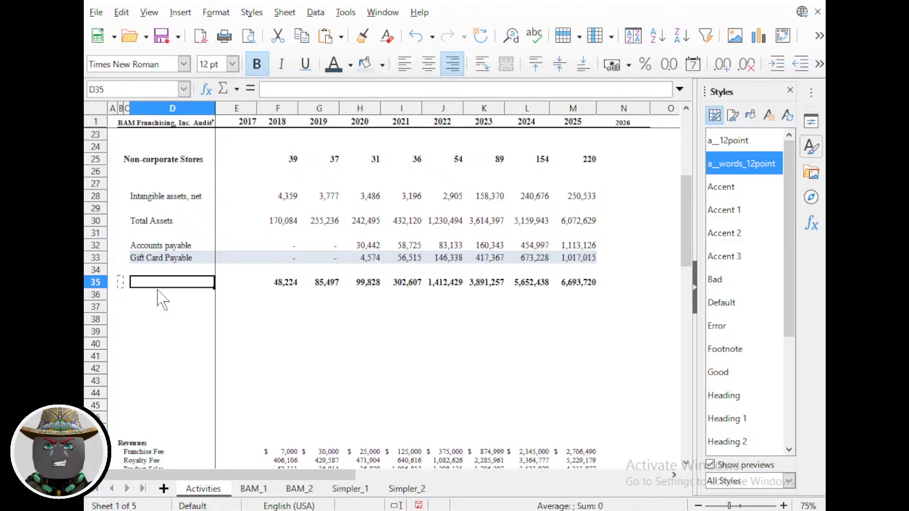
pyautogui.hotkey('ctrl', 'v')
# Remove the bold formatting from the Total Liabilities line in D35:M35.
pyautogui.hotkey('ctrl', 'shift', 'Up')
pyautogui.hotkey('ctrl', 'shift', 'Right')
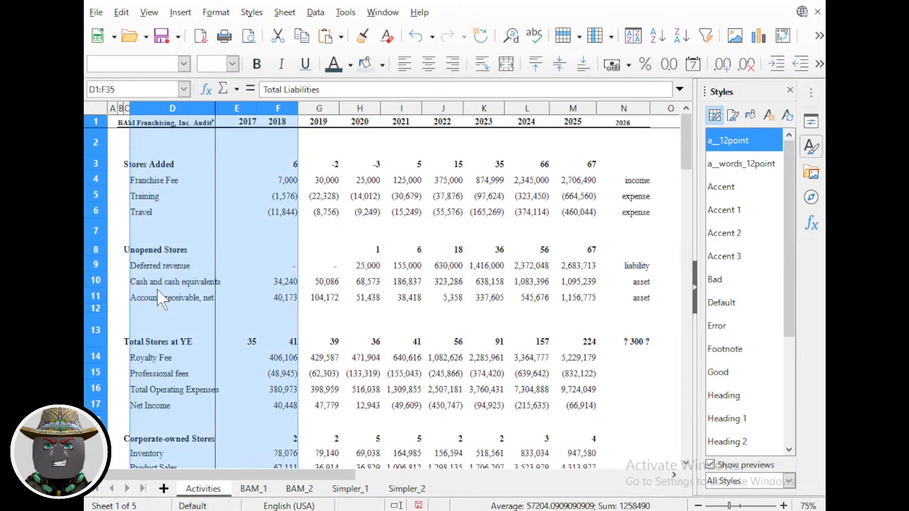
pyautogui.press('Down')
pyautogui.press('Up')
pyautogui.hotkey('shift', 'Right')
pyautogui.hotkey('shift', 'Right')
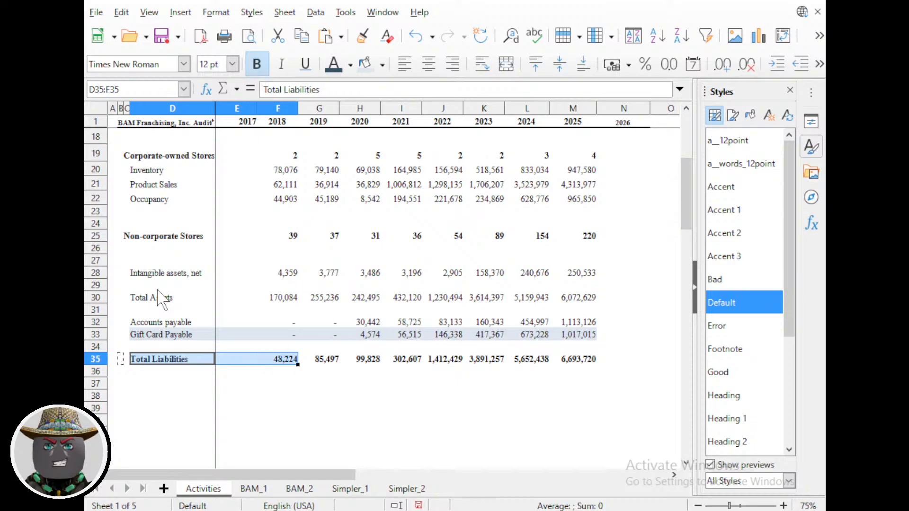
pyautogui.hotkey('ctrl', 'shift', 'Right')
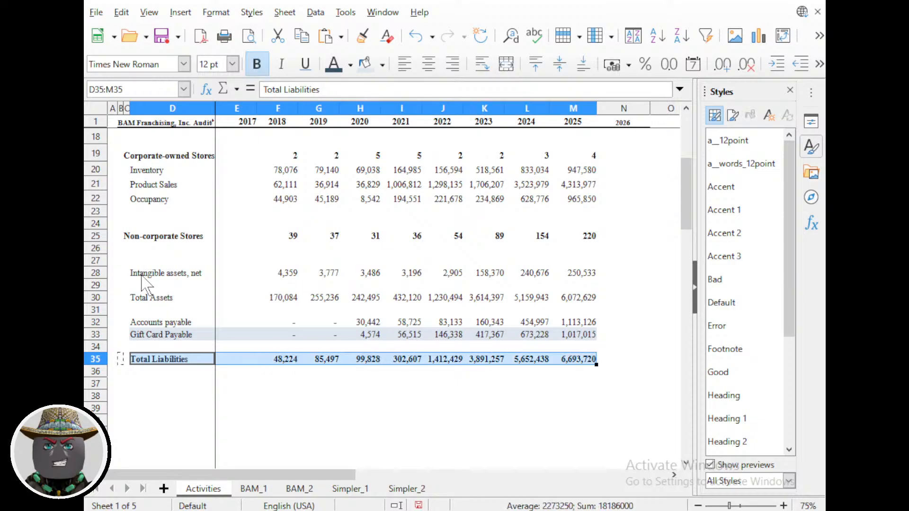
pyautogui.hotkey('ctrl', 'b')
pyautogui.click(192, 400)
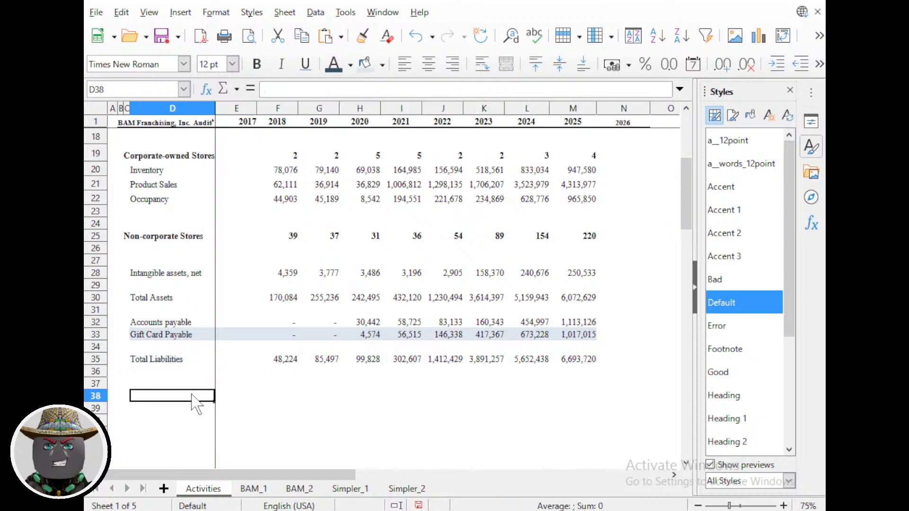
# Copy the Equity section of the balance sheet (B92:M97) and paste it at B38, below the Total Liabilities line.
pyautogui.scroll(-5, 192, 400)
pyautogui.scroll(-6, 191, 401)
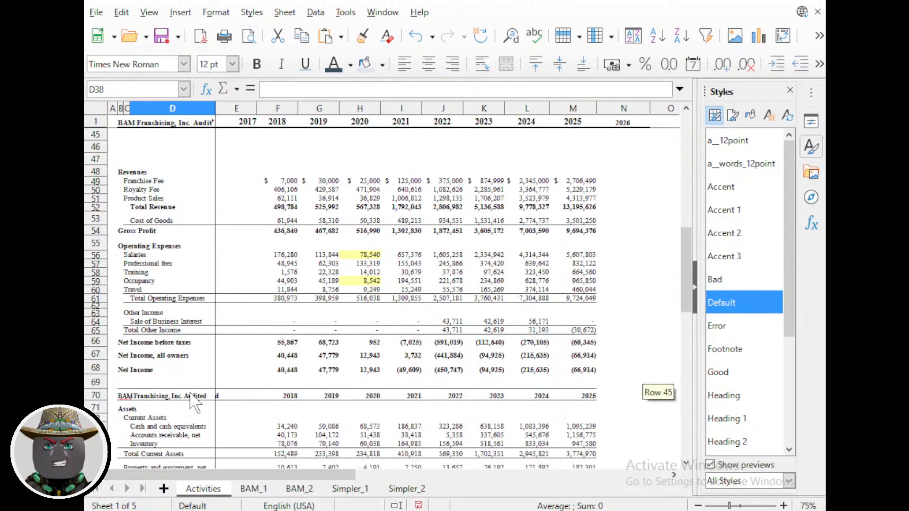
pyautogui.scroll(-6, 192, 402)
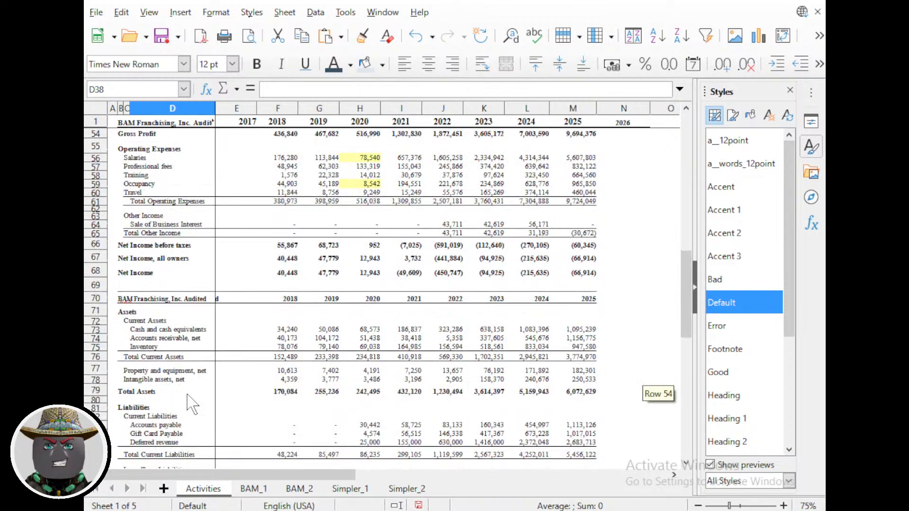
pyautogui.scroll(-1, 188, 395)
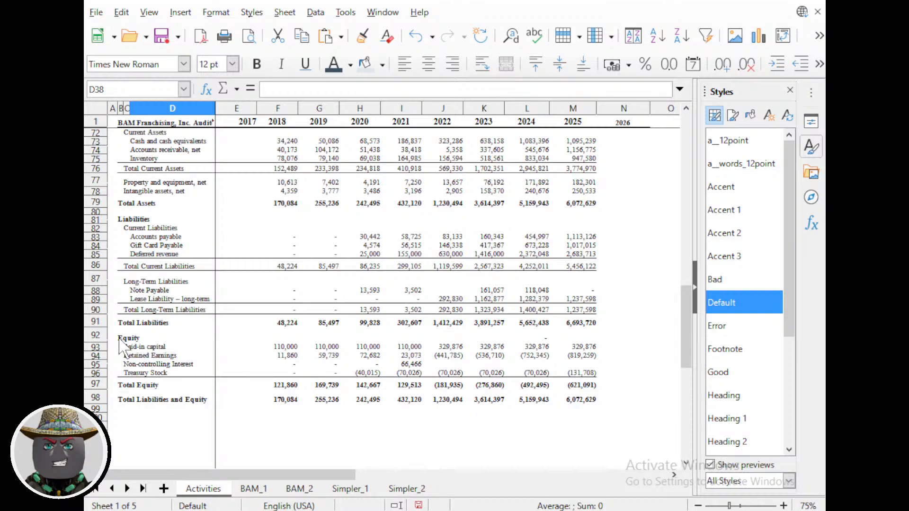
pyautogui.moveTo(119, 339); pyautogui.dragTo(590, 386)
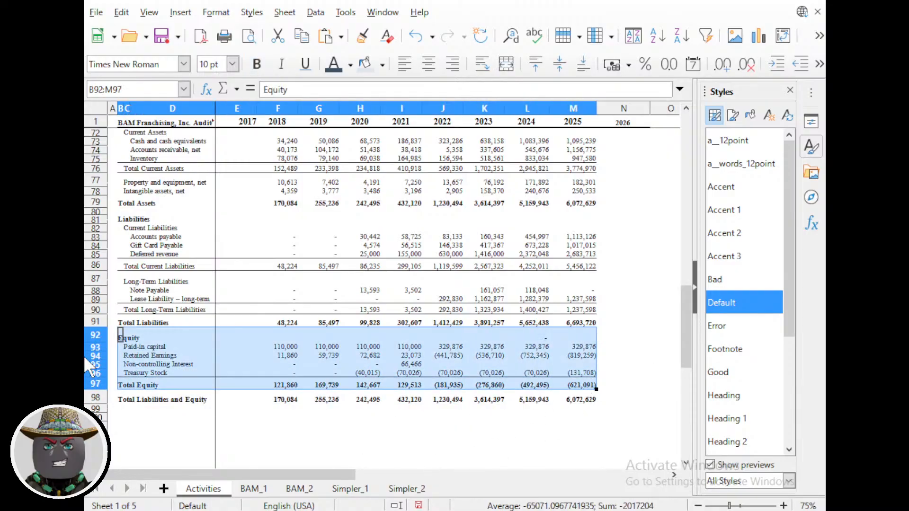
pyautogui.scroll(12, 263, 276)
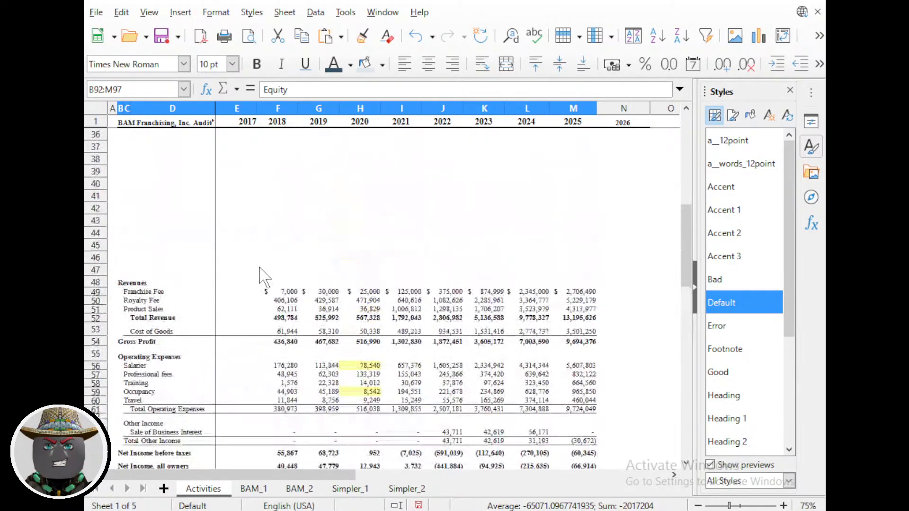
pyautogui.scroll(5, 224, 277)
pyautogui.click(120, 348)
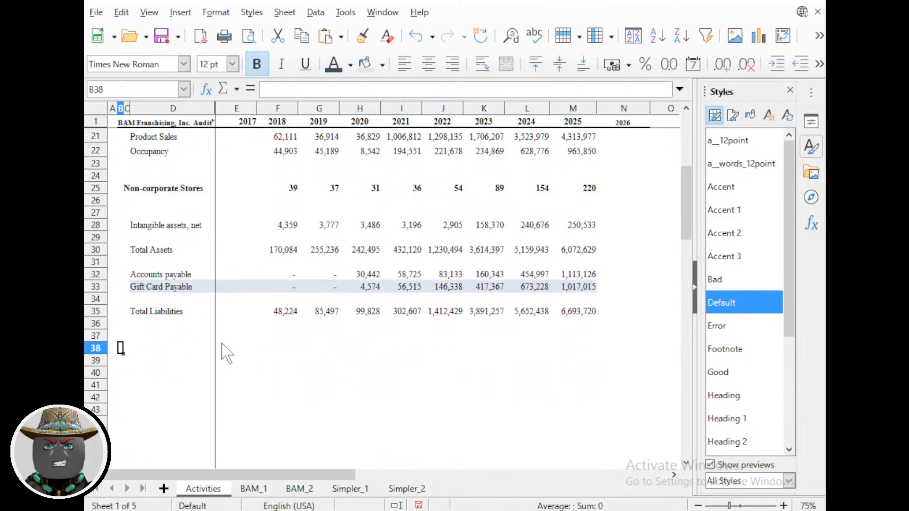
pyautogui.hotkey('ctrl', 'v')
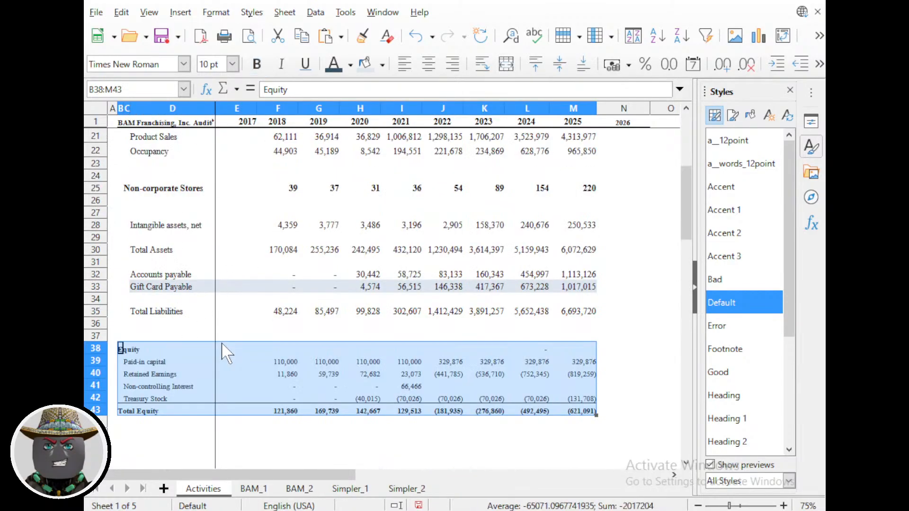
pyautogui.press('Right')
pyautogui.press('Down')
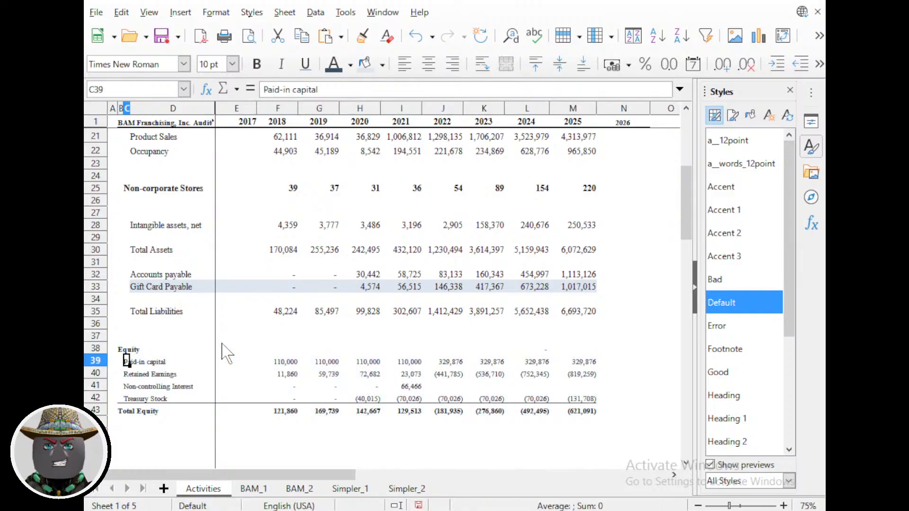
pyautogui.hotkey('ctrl', 'Right')
pyautogui.hotkey('ctrl', 'shift', 'Right')
pyautogui.hotkey('ctrl', 'shift', 'Down')
pyautogui.hotkey('ctrl', 'shift', 'Down')
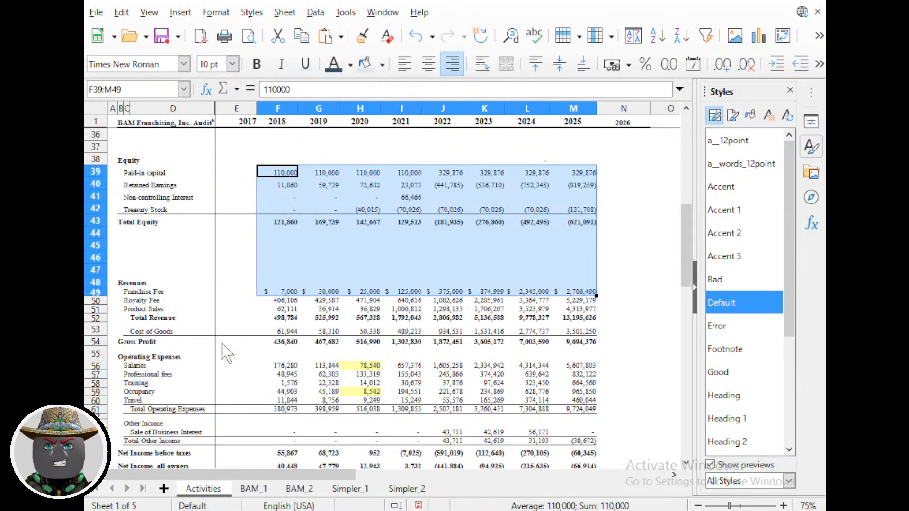
pyautogui.hotkey('ctrl', 'shift', 'Up')
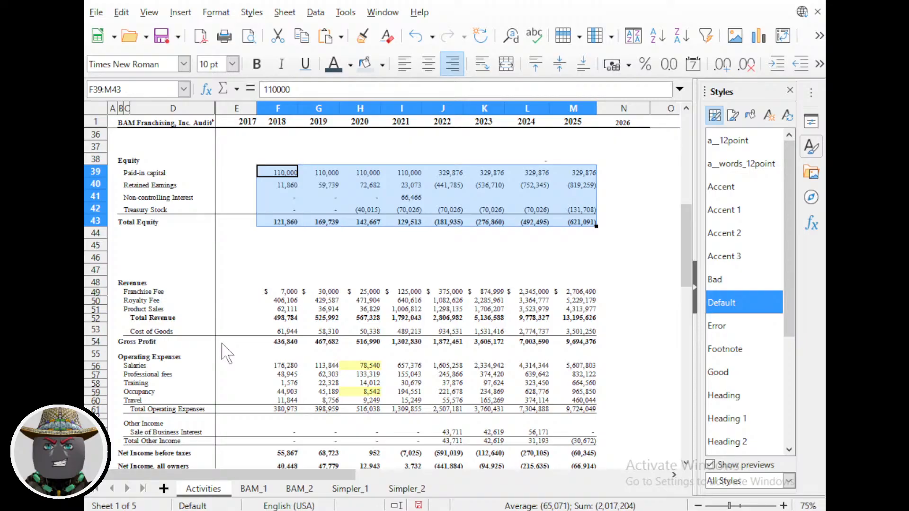
# Delete the Non-controlling Interest row (row 41) from the pasted equity block.
pyautogui.click(105, 195)
pyautogui.rightClick(104, 195)
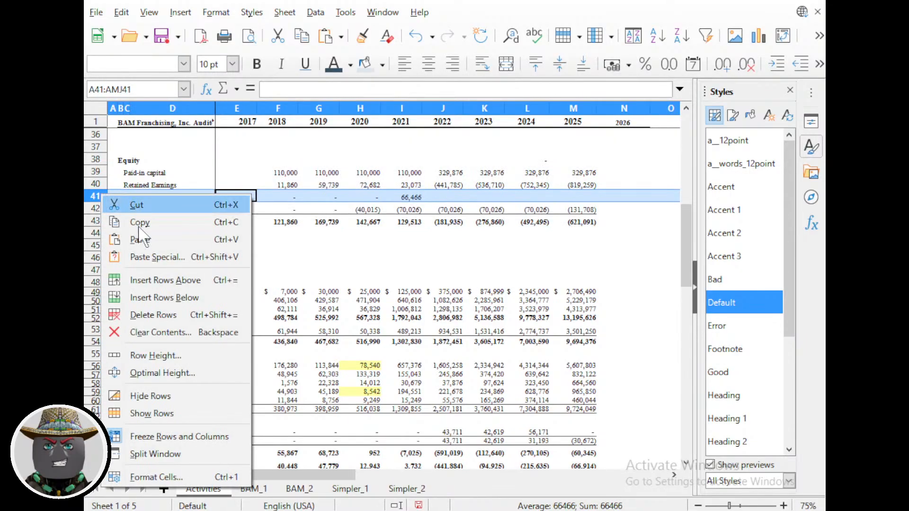
pyautogui.click(156, 310)
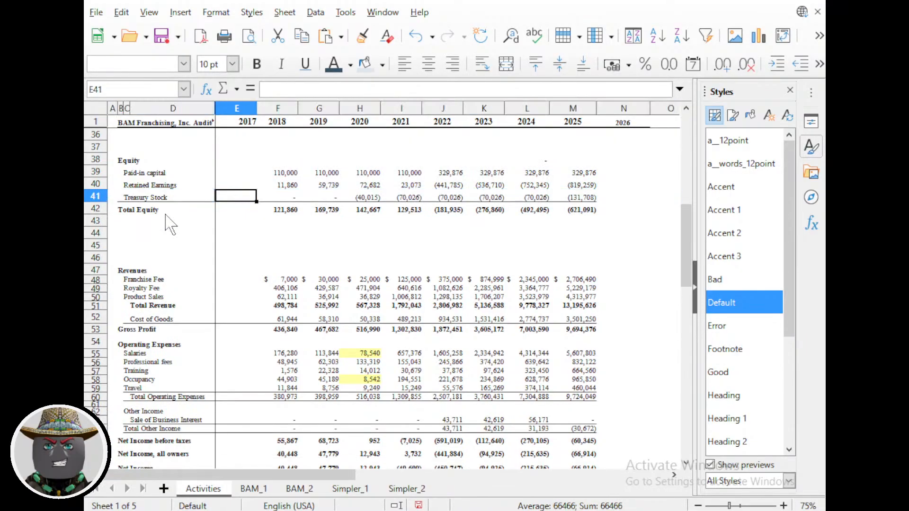
# Apply the a__12point style to the equity amounts in F39:M42 and a__words_12point to the labels in B38:D42.
pyautogui.moveTo(284, 172); pyautogui.dragTo(594, 213)
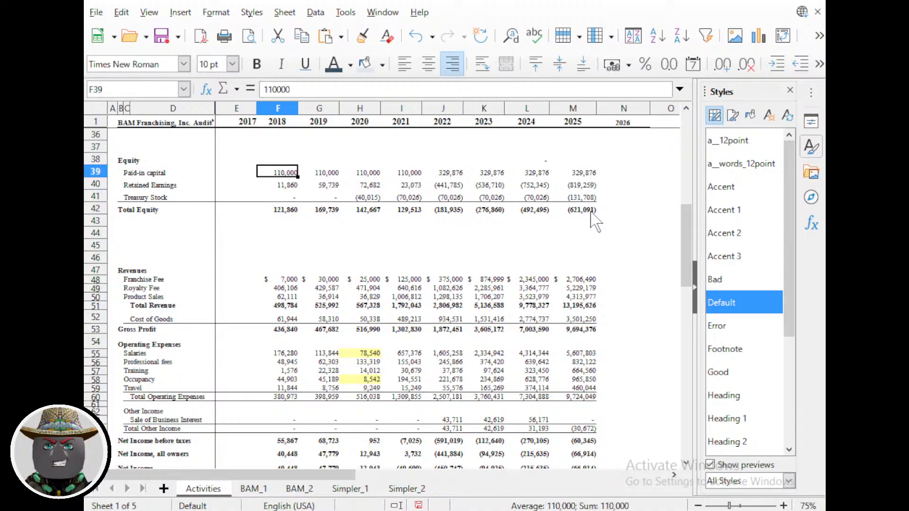
pyautogui.doubleClick(723, 141)
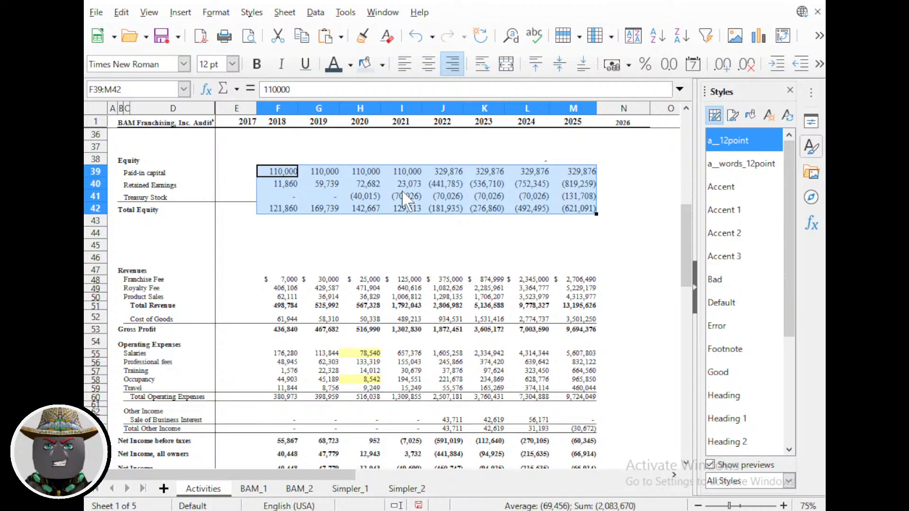
pyautogui.moveTo(132, 160); pyautogui.dragTo(184, 210)
pyautogui.click(128, 160)
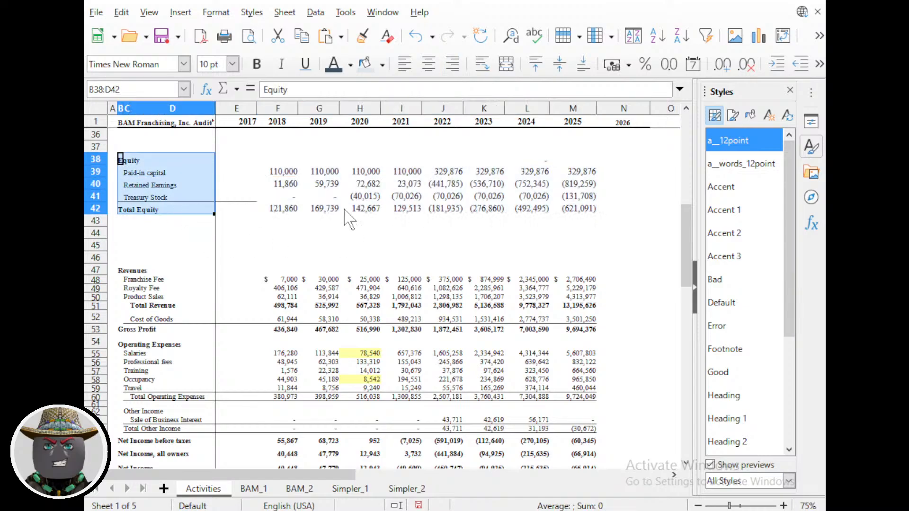
pyautogui.doubleClick(739, 164)
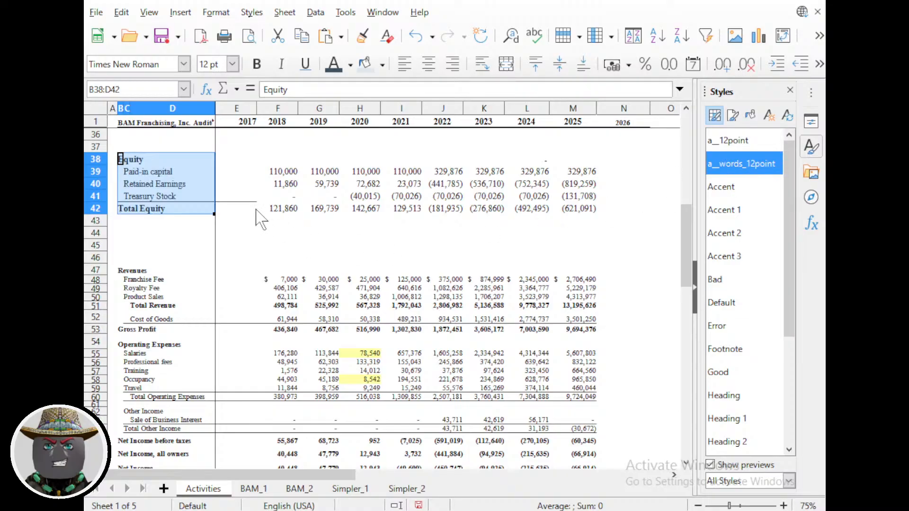
# Clear the direct formatting from the equity labels in B38:E42.
pyautogui.keyDown('shift'); pyautogui.click(239, 205); pyautogui.keyUp('shift')
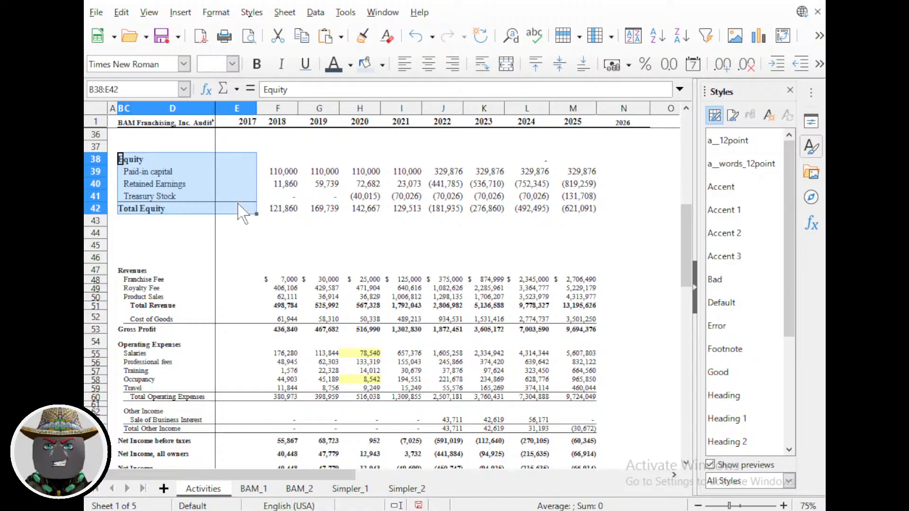
pyautogui.hotkey('ctrl', 'm')
pyautogui.click(170, 206)
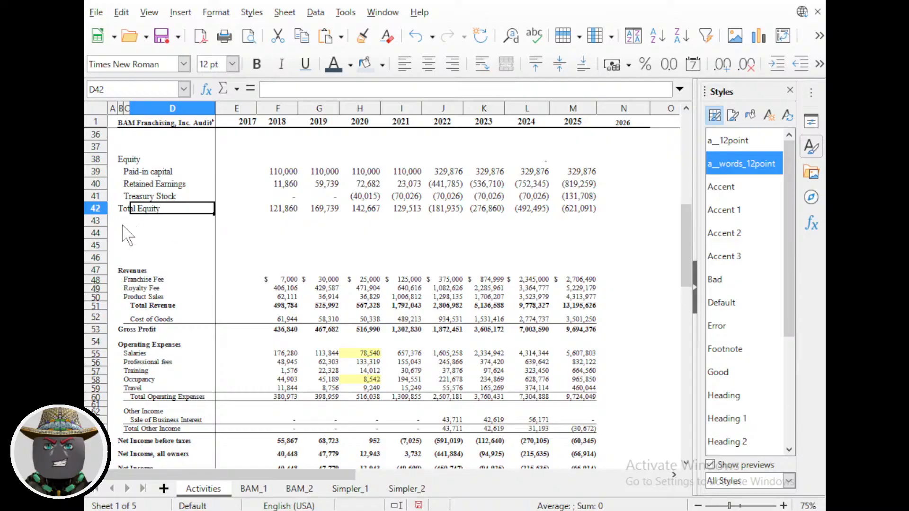
# Delete the Equity heading in B38.
pyautogui.click(114, 160)
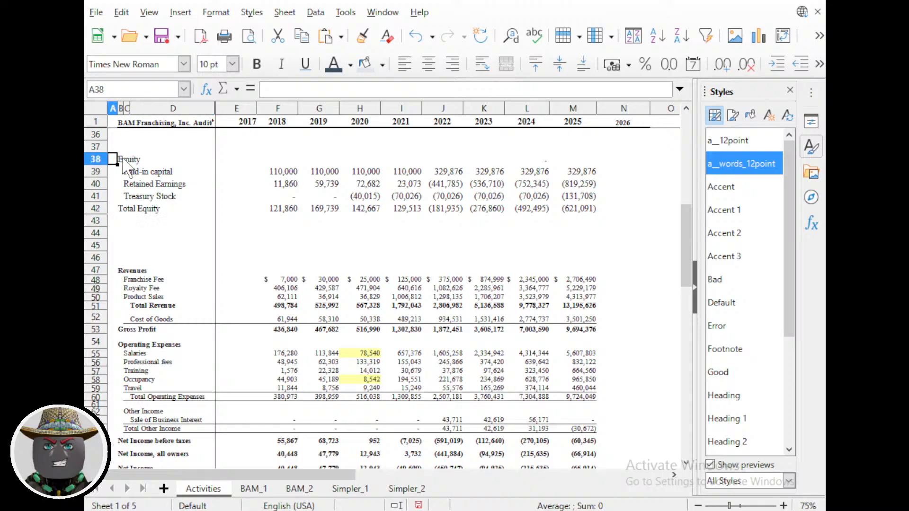
pyautogui.click(121, 160)
pyautogui.press('Delete')
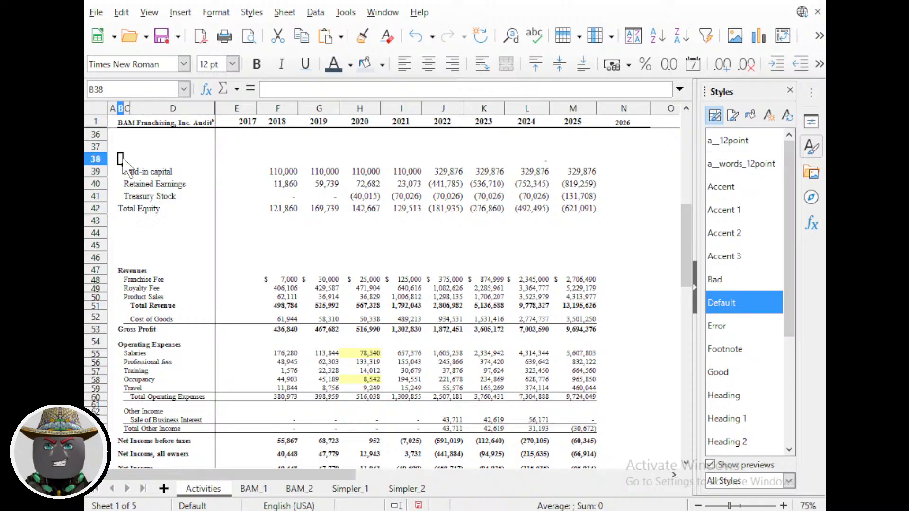
# Move the Paid-in capital, Retained Earnings and Treasury Stock labels from C39:C41 to D39:D41.
pyautogui.scroll(1, 122, 161)
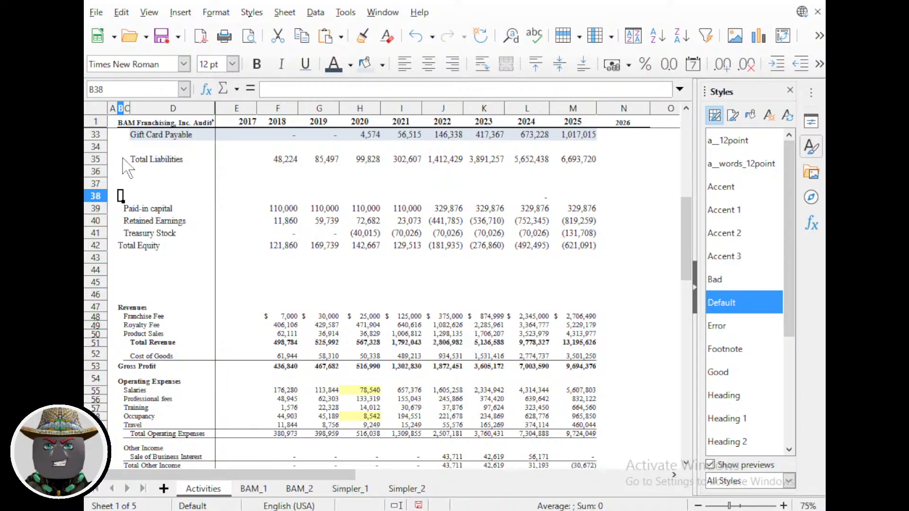
pyautogui.press('Down')
pyautogui.press('Right')
pyautogui.hotkey('shift', 'Down')
pyautogui.hotkey('shift', 'Down')
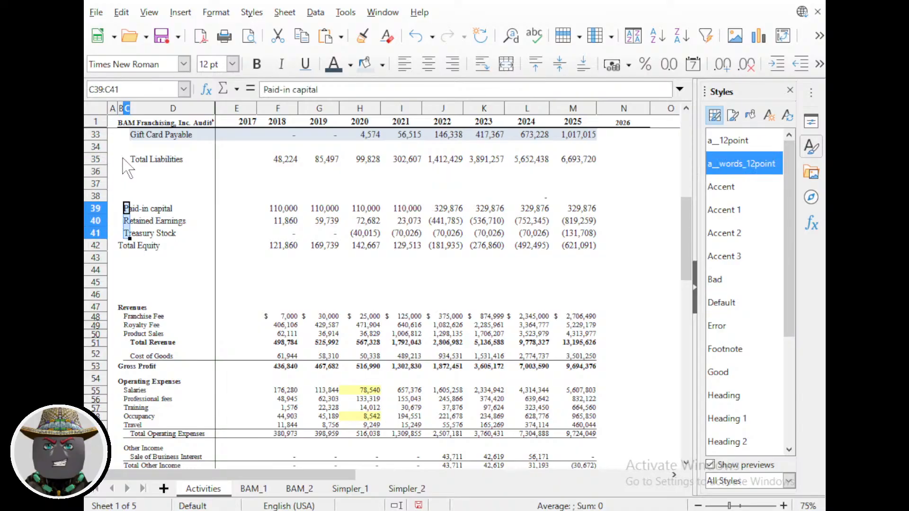
pyautogui.hotkey('ctrl', 'x')
pyautogui.press('Right')
pyautogui.hotkey('ctrl', 'v')
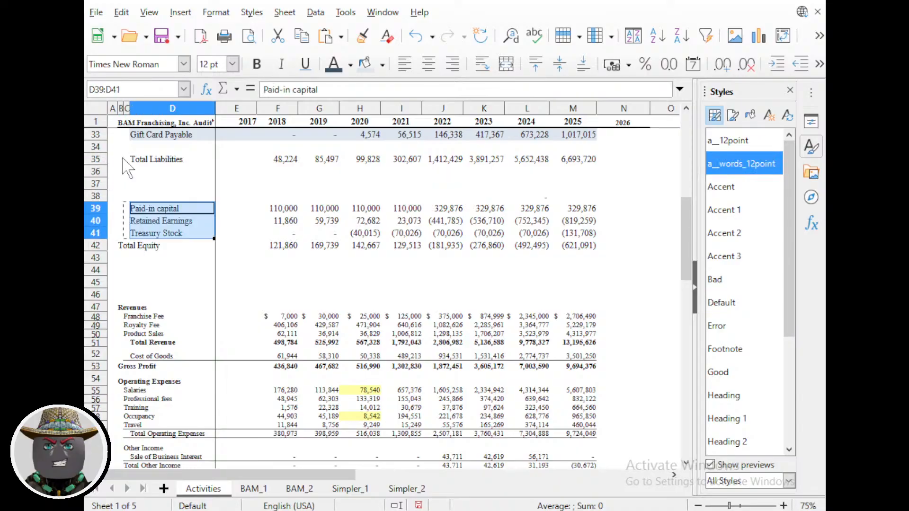
# Make the Total Equity line in B42:M42 bold.
pyautogui.press('Down')
pyautogui.press('Down')
pyautogui.press('Left')
pyautogui.press('Left')
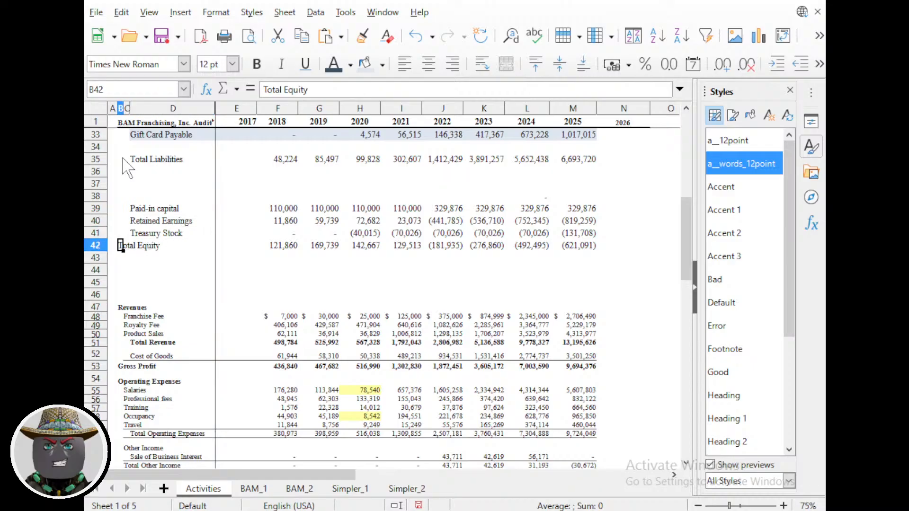
pyautogui.hotkey('ctrl', 'shift', 'Right')
pyautogui.hotkey('ctrl', 'shift', 'Right')
pyautogui.hotkey('ctrl', 'b')
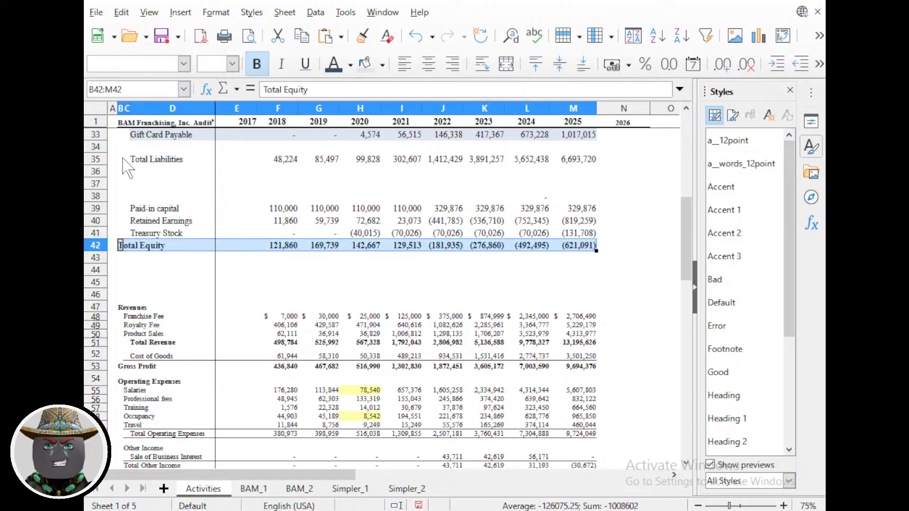
pyautogui.press('Down')
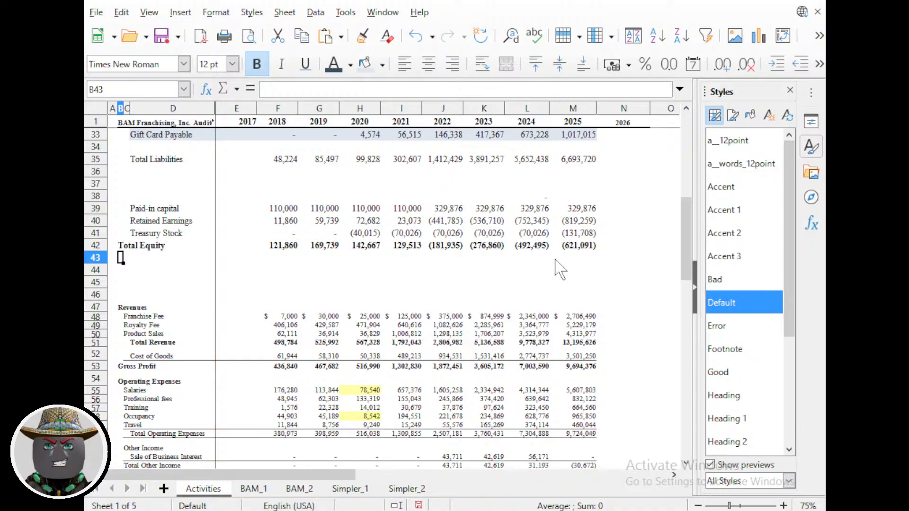
# Copy the Deferred revenue line from D9:M9 to row 43, starting at D43 directly below Total Equity.
pyautogui.scroll(5, 565, 232)
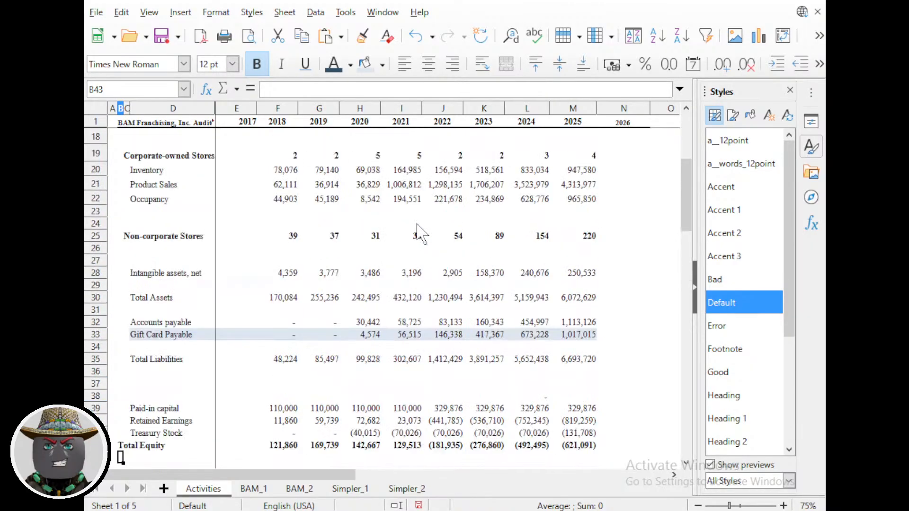
pyautogui.scroll(5, 414, 232)
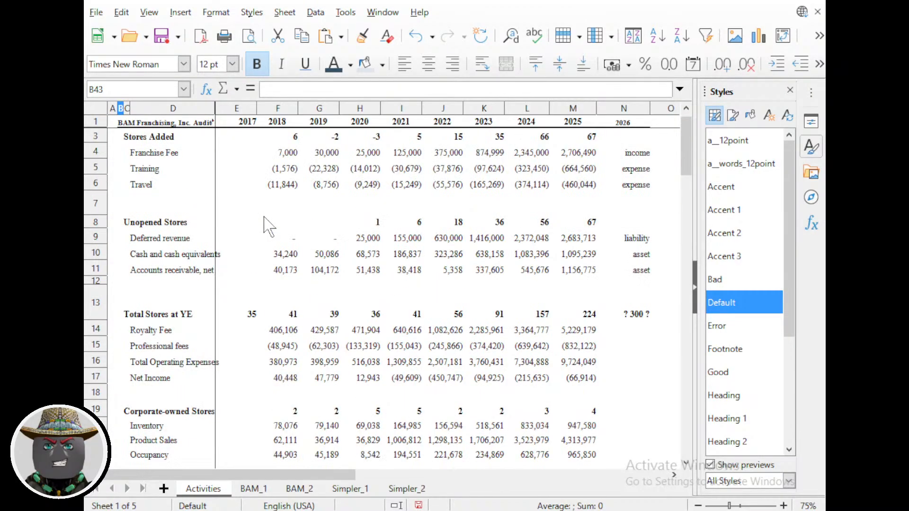
pyautogui.click(135, 240)
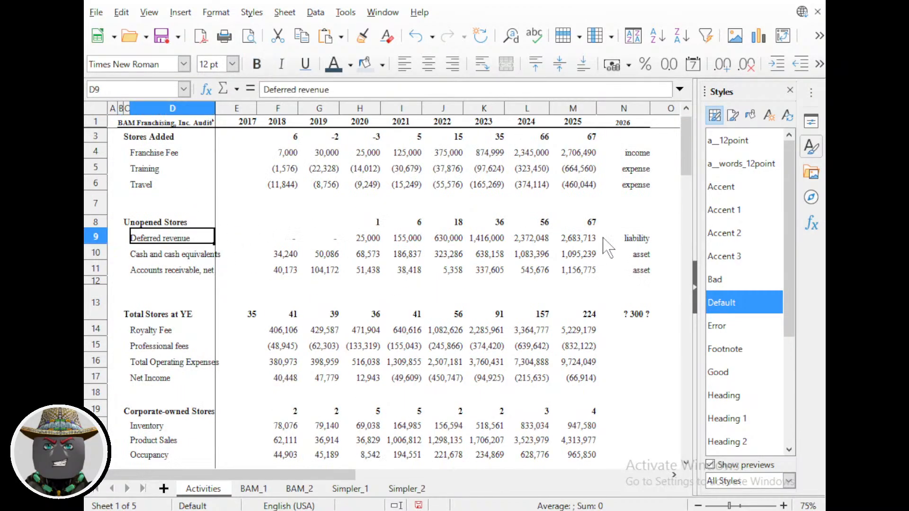
pyautogui.keyDown('shift'); pyautogui.click(592, 241); pyautogui.keyUp('shift')
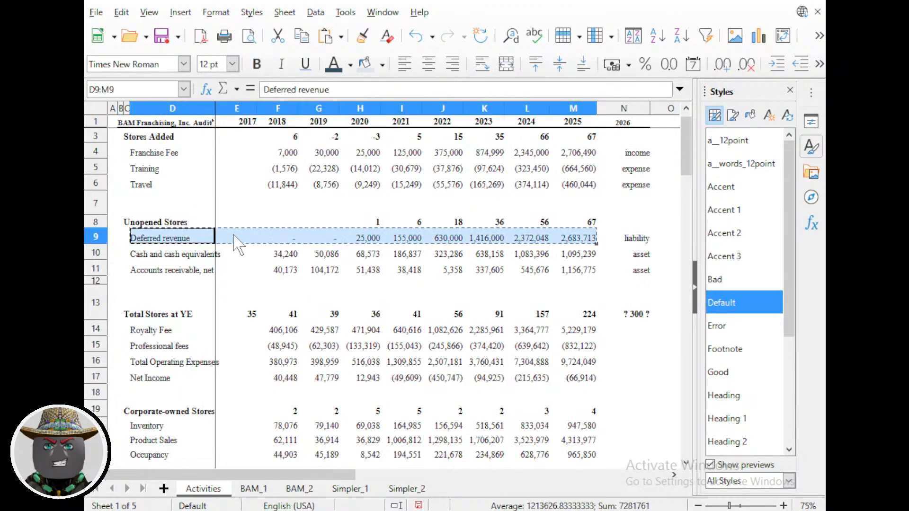
pyautogui.scroll(-8, 189, 266)
pyautogui.scroll(-1, 174, 277)
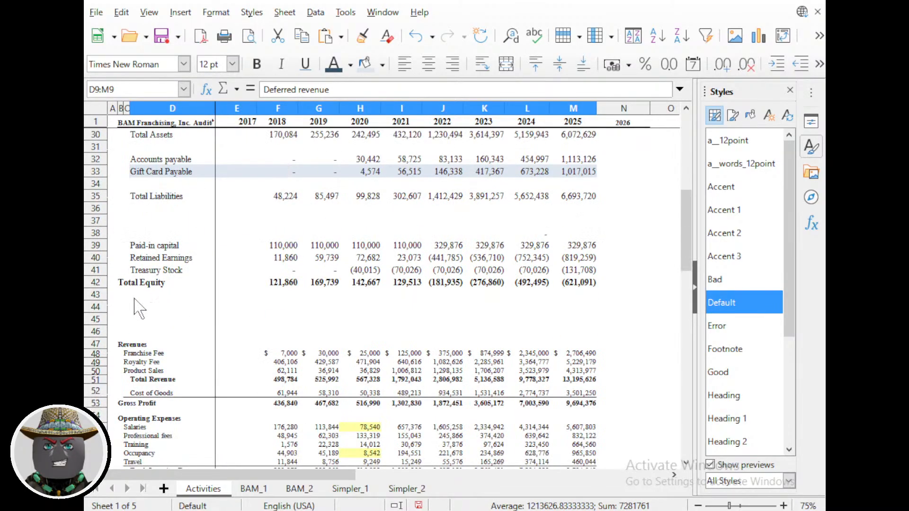
pyautogui.click(152, 295)
pyautogui.hotkey('ctrl', 'v')
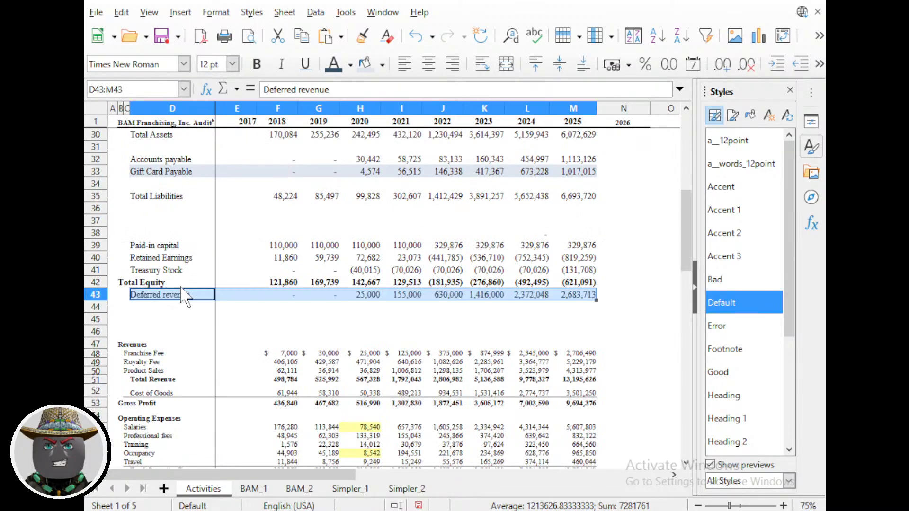
# Increase the heights of the Total Equity and Deferred revenue rows, 42 and 43.
pyautogui.click(185, 295)
pyautogui.press('Left')
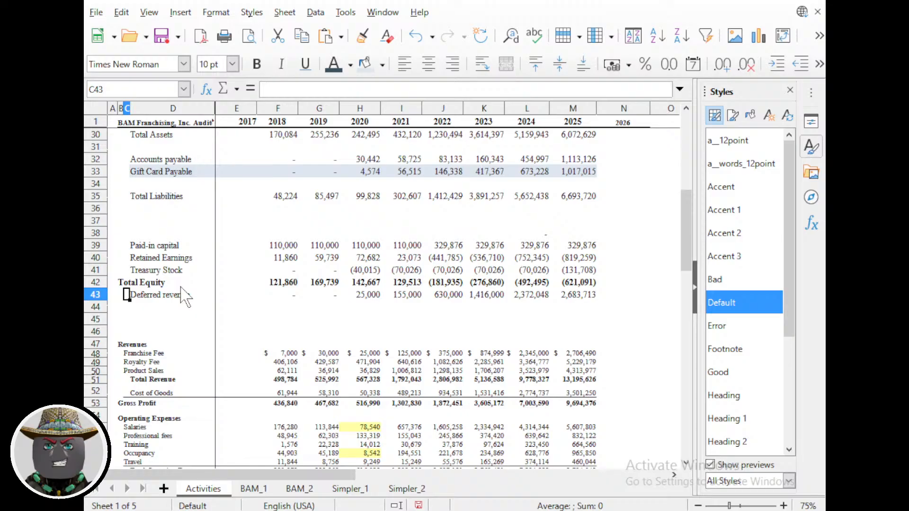
pyautogui.moveTo(96, 293); pyautogui.dragTo(101, 317)
pyautogui.click(155, 328)
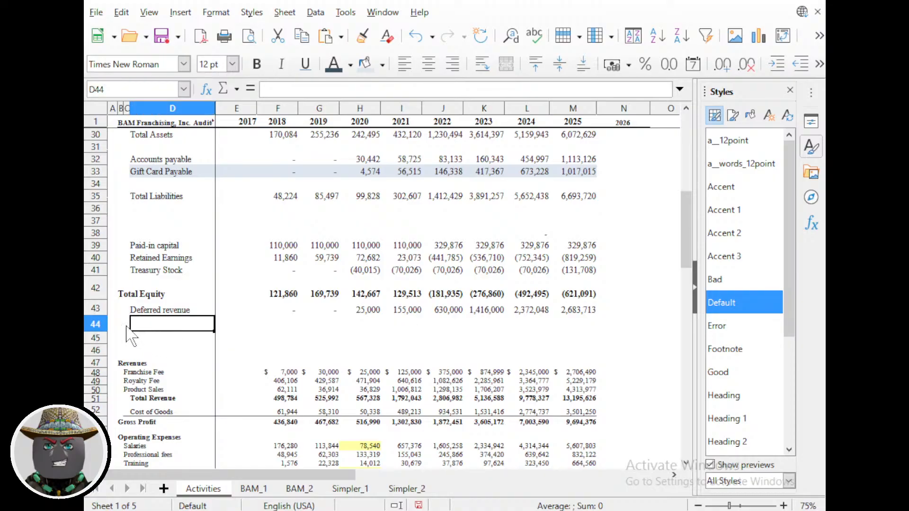
# Enter the label "Equity plus Deferred Revenue" in B44.
pyautogui.click(126, 326)
pyautogui.press('Left')
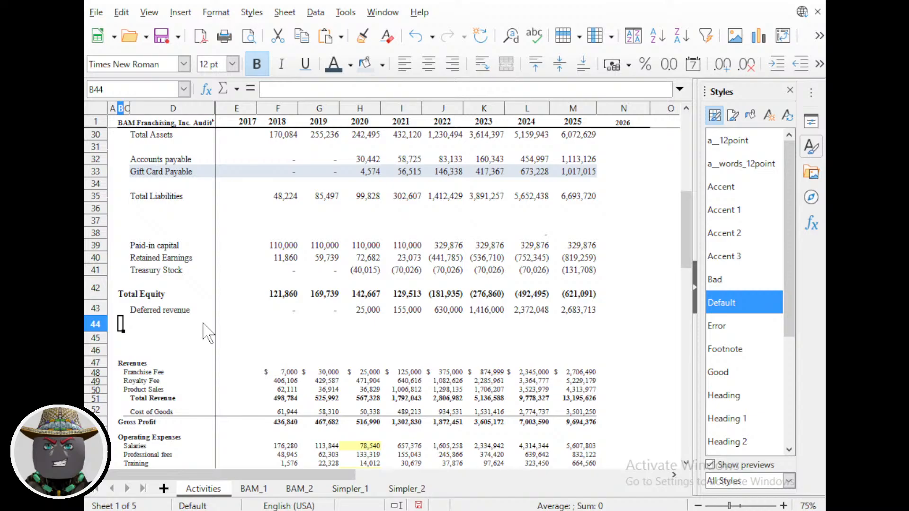
pyautogui.write('Equity plus Deferred Re')
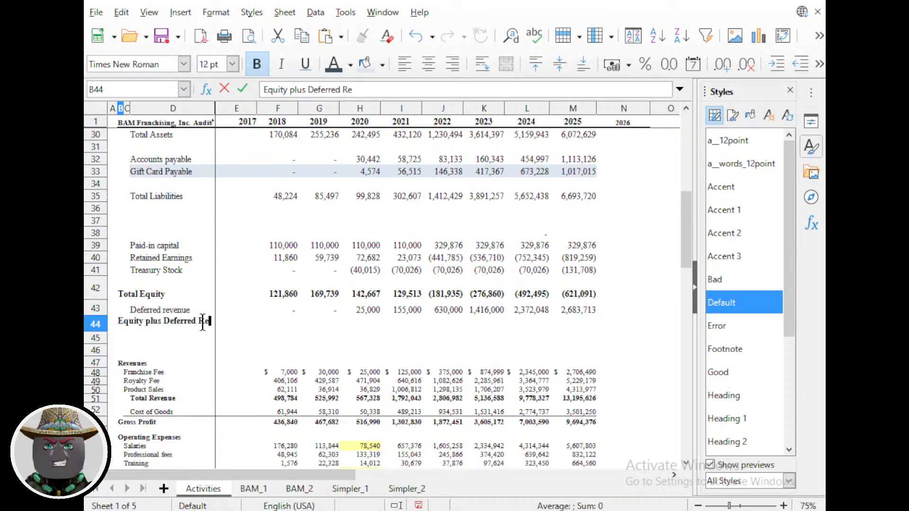
pyautogui.write('venue')
pyautogui.press('Return')
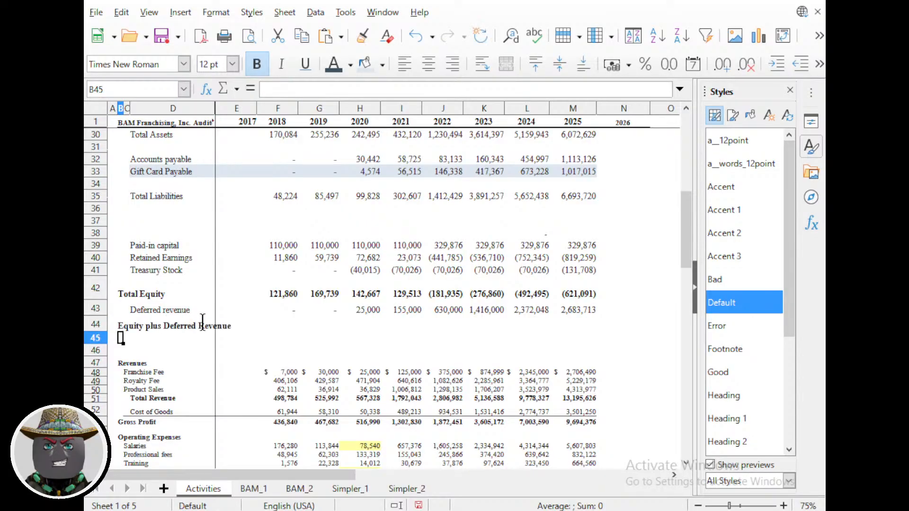
# Enter a formula in F44 that adds Total Equity in F42 and Deferred revenue in F43.
pyautogui.click(284, 326)
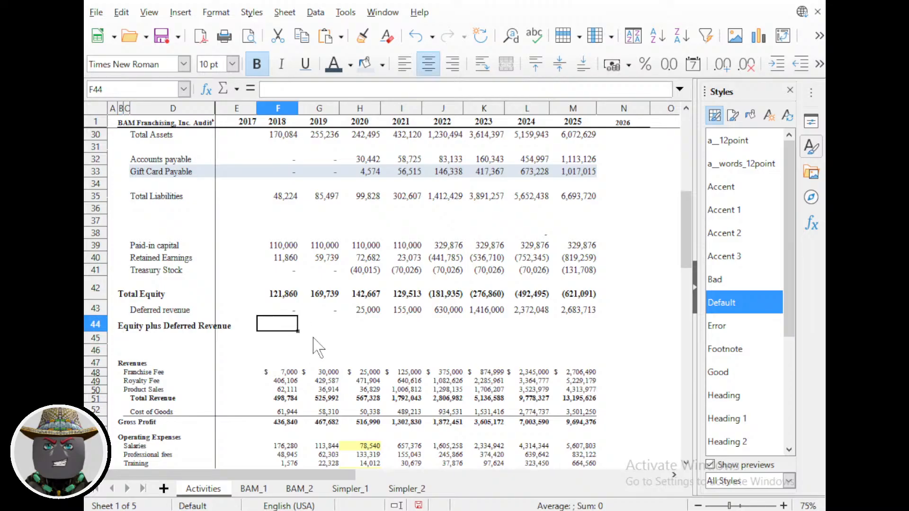
pyautogui.write('+')
pyautogui.press('Up')
pyautogui.press('Up')
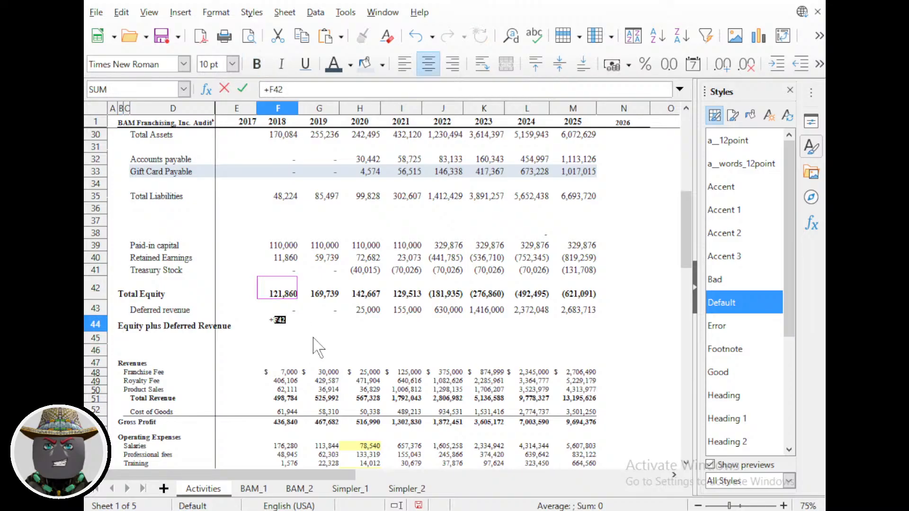
pyautogui.write('+')
pyautogui.press('Down')
pyautogui.press('Return')
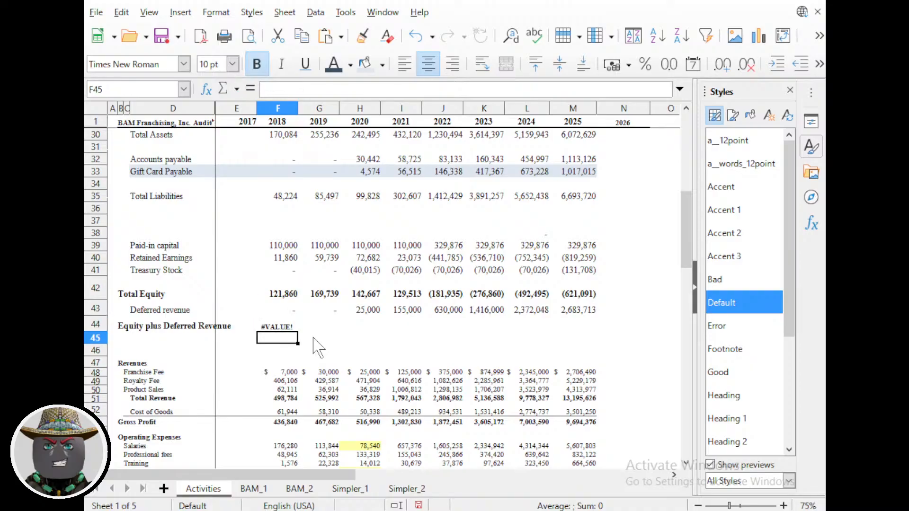
# Check the F44 formula and its F43 input, and fill the formula across the row to M44.
pyautogui.click(273, 323)
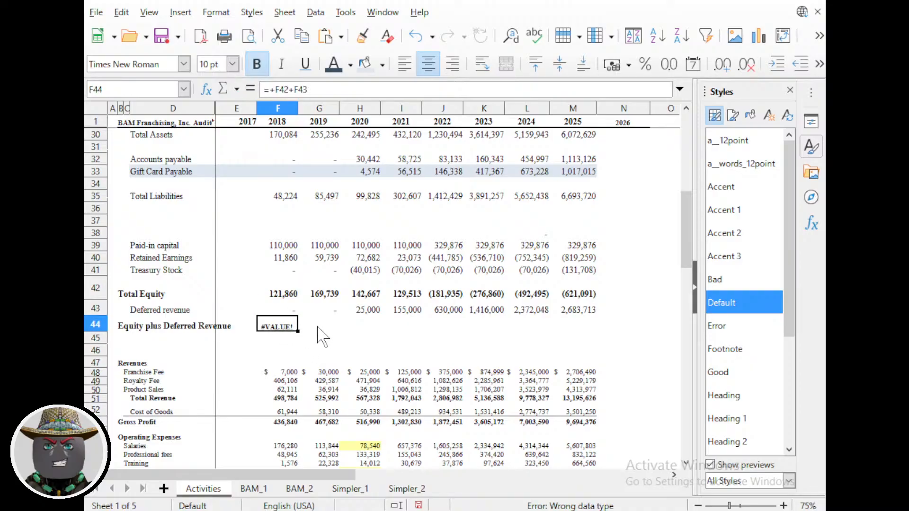
pyautogui.press('F2')
pyautogui.press('Escape')
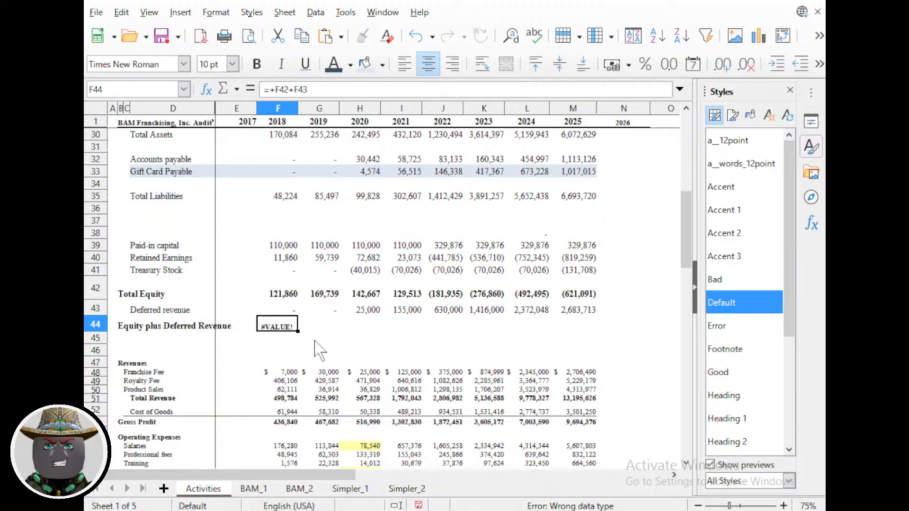
pyautogui.click(292, 309)
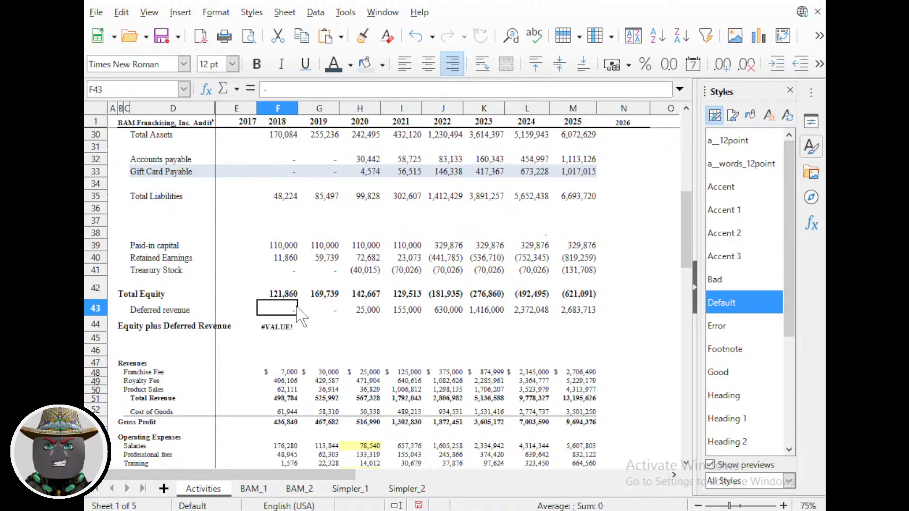
pyautogui.click(351, 326)
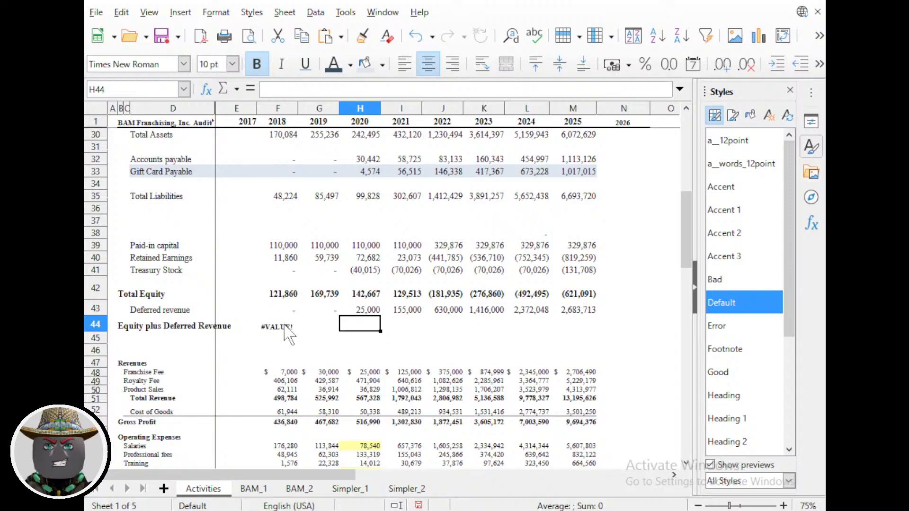
pyautogui.click(287, 332)
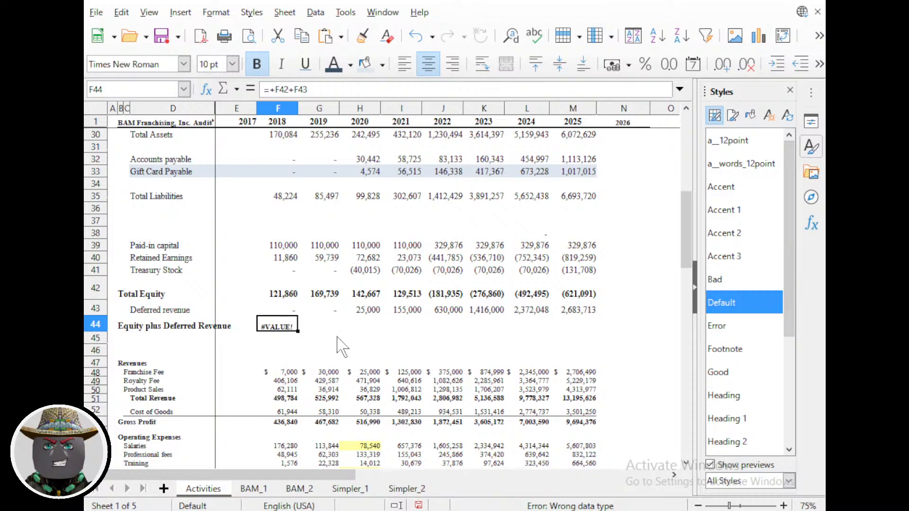
pyautogui.moveTo(298, 331); pyautogui.dragTo(580, 331)
# Replace the 2018 and 2019 formulas in F44:G44 with the Total Equity values copied from F42:G42.
pyautogui.moveTo(277, 292); pyautogui.dragTo(319, 294)
pyautogui.hotkey('ctrl', 'c')
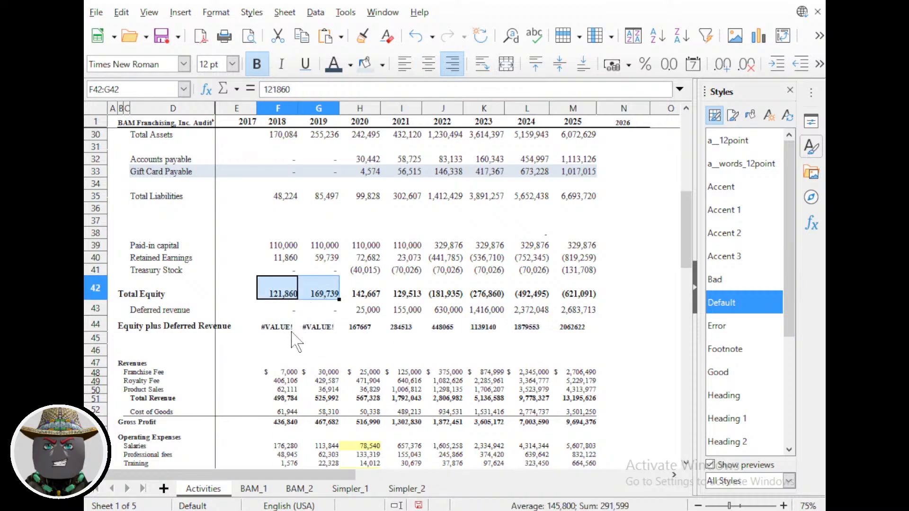
pyautogui.moveTo(277, 331); pyautogui.dragTo(316, 331)
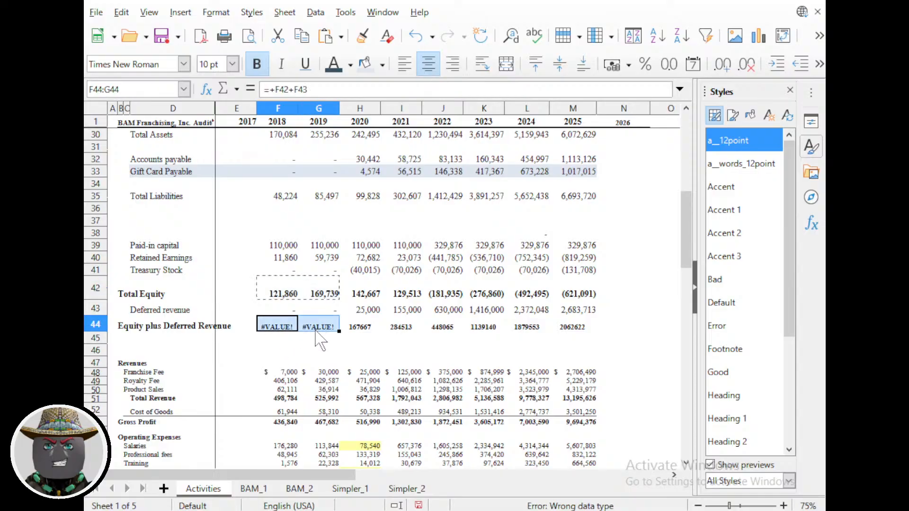
pyautogui.hotkey('ctrl', 'v')
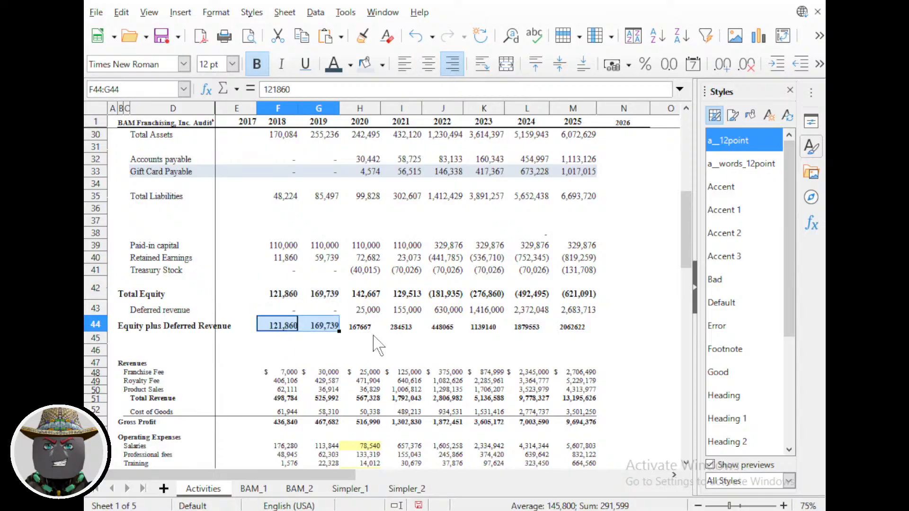
# Apply the a__12point cell style to the Equity plus Deferred Revenue figures in H44:M44.
pyautogui.click(359, 334)
pyautogui.click(359, 328)
pyautogui.keyDown('shift'); pyautogui.click(573, 331); pyautogui.keyUp('shift')
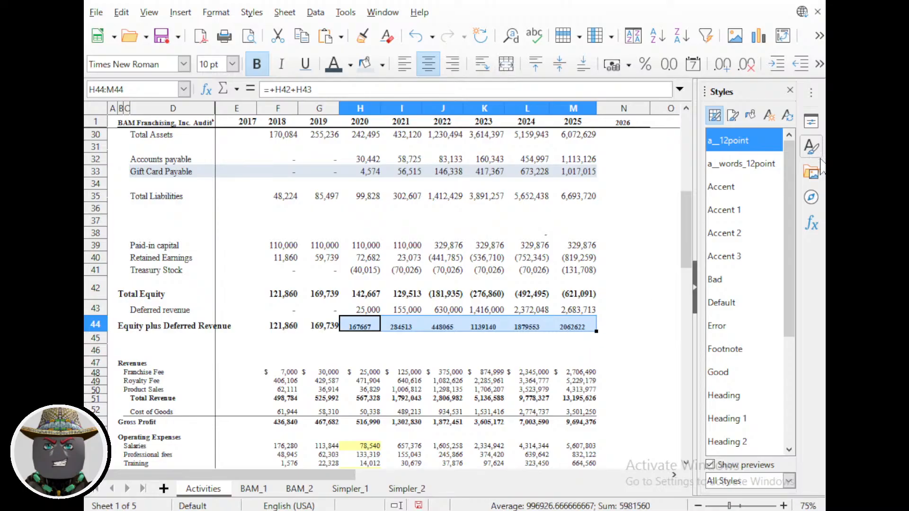
pyautogui.doubleClick(763, 164)
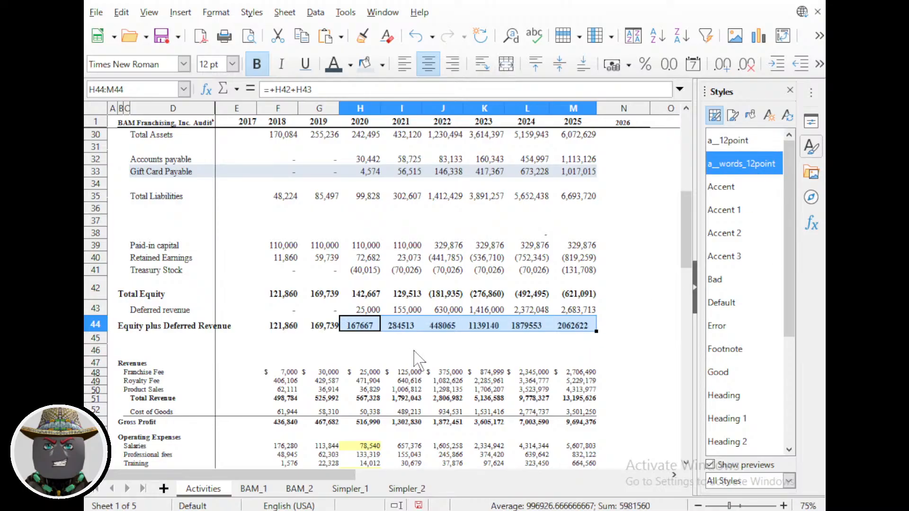
pyautogui.doubleClick(741, 141)
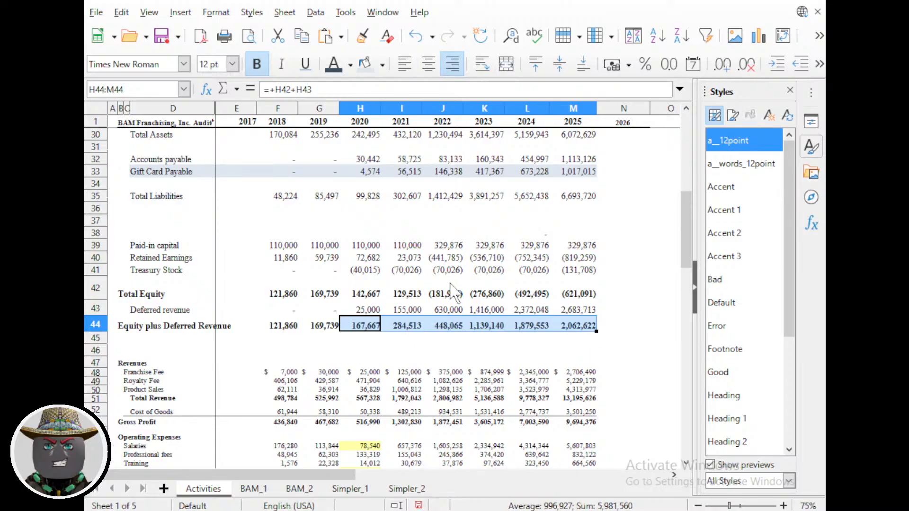
pyautogui.click(408, 338)
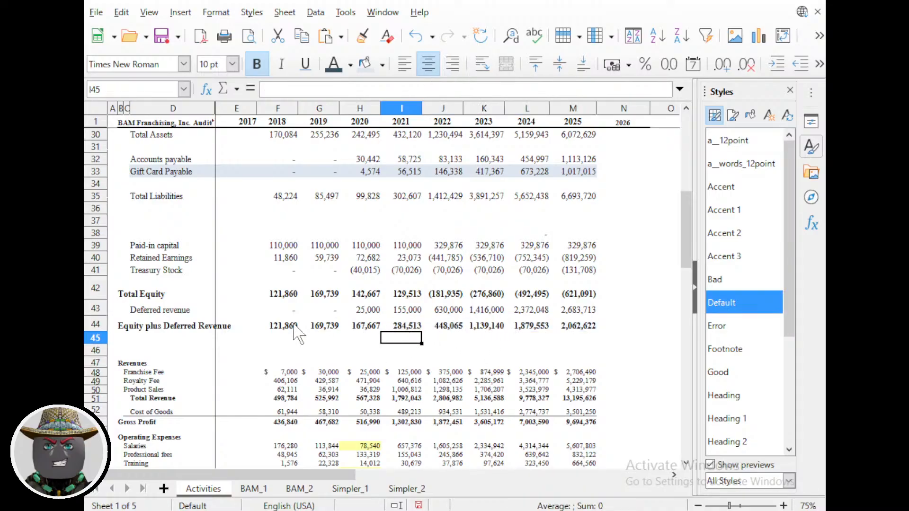
# Check the row 44 totals and increase the heights of rows 43, 44 and 45.
pyautogui.click(290, 327)
pyautogui.click(385, 327)
pyautogui.click(488, 327)
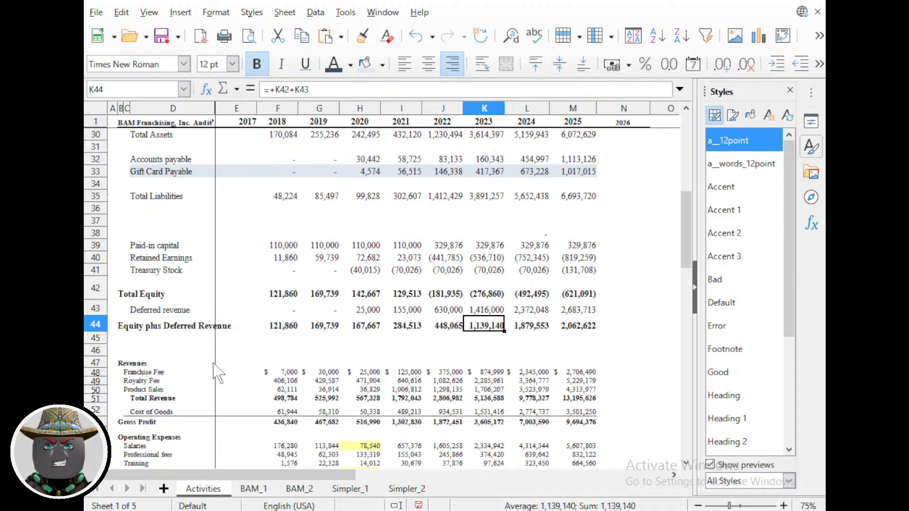
pyautogui.moveTo(95, 332)
pyautogui.mouseDown()
pyautogui.moveTo(95, 340)
pyautogui.moveTo(97, 324)
pyautogui.mouseUp()
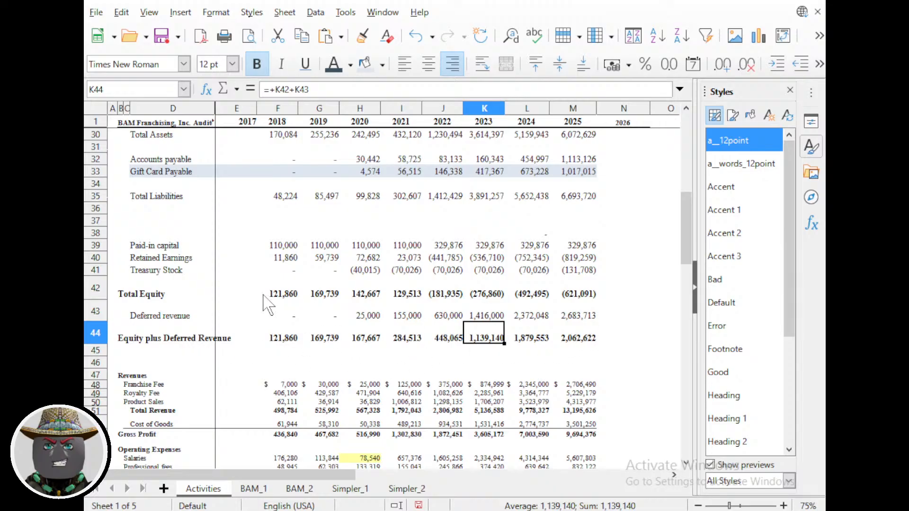
pyautogui.moveTo(95, 356); pyautogui.dragTo(95, 367)
# Enter the label "(Effective Net Worth)" in C45, under Equity plus Deferred Revenue.
pyautogui.click(127, 357)
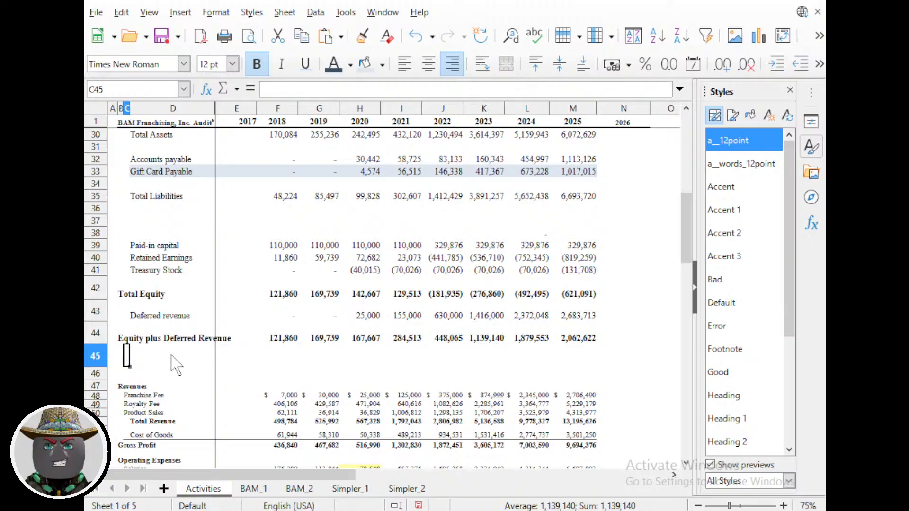
pyautogui.press('Left')
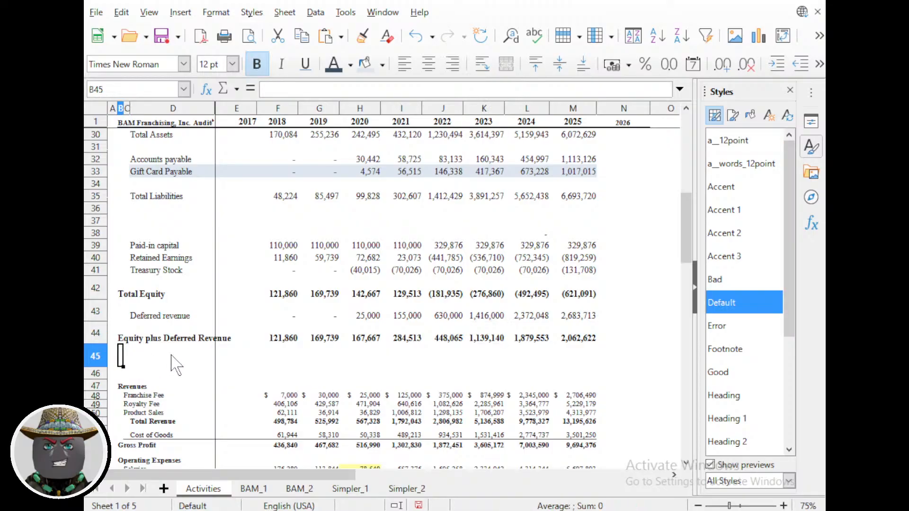
pyautogui.press('Right')
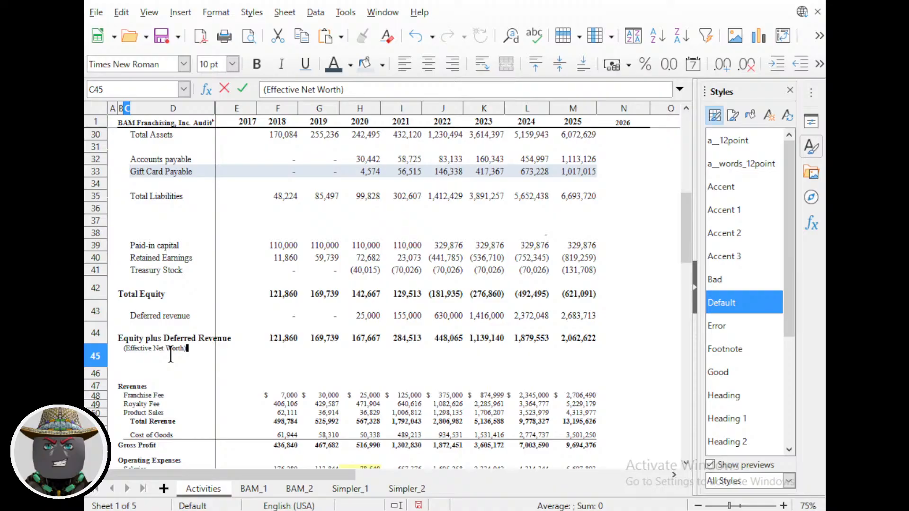
pyautogui.press('Return')
pyautogui.press('Up')
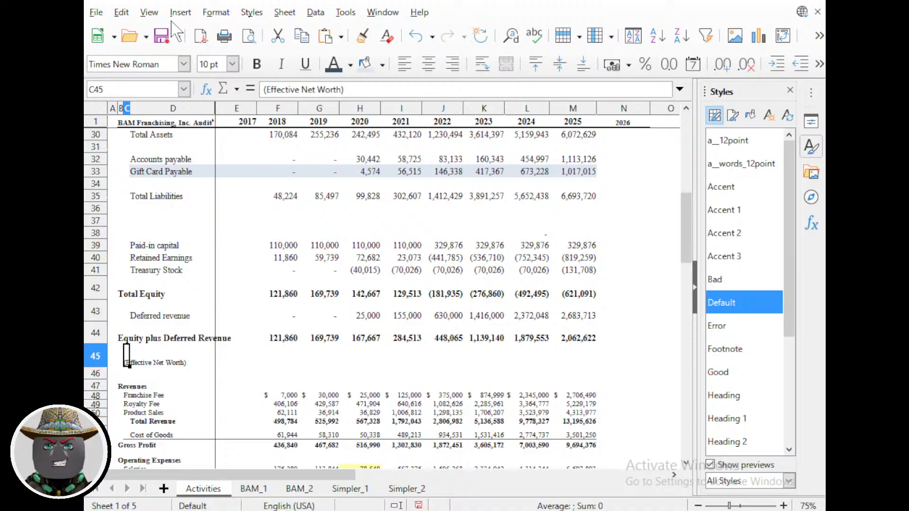
# Apply the a__words_12point cell style to the (Effective Net Worth) label in C45 and make it bold.
pyautogui.click(735, 140)
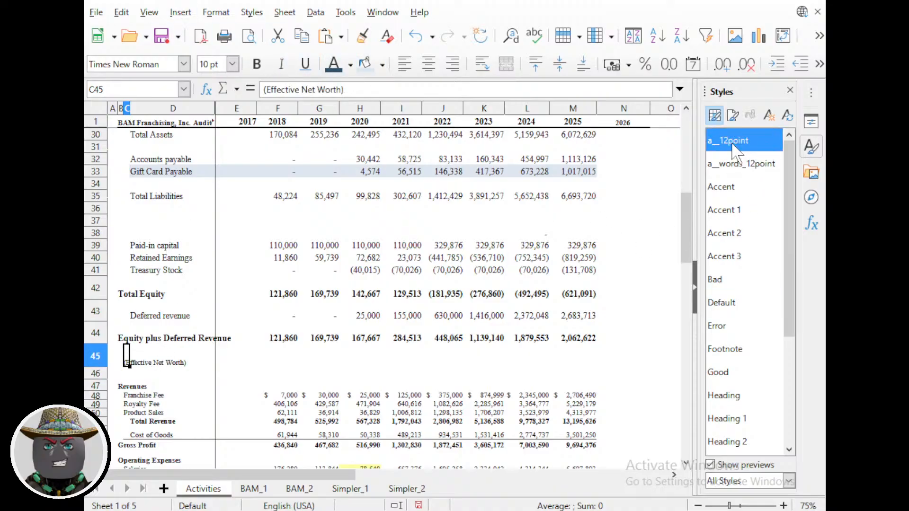
pyautogui.click(727, 168)
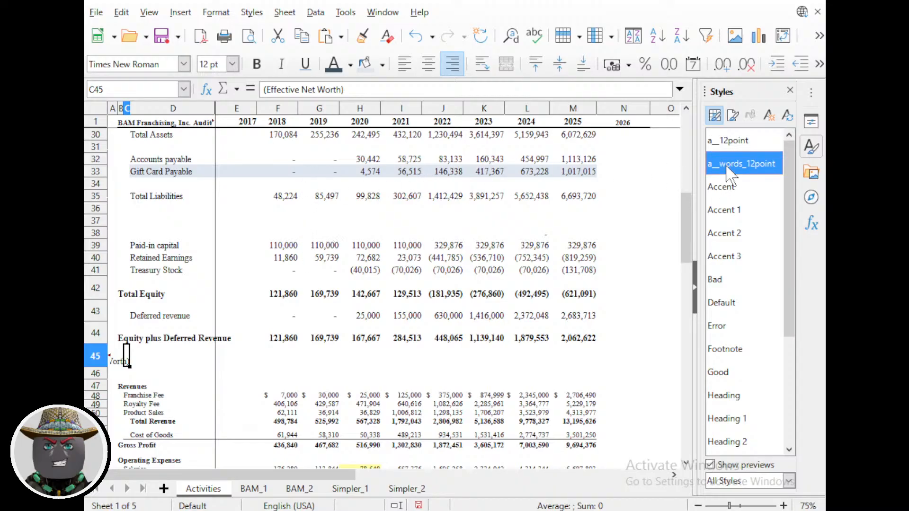
pyautogui.click(256, 64)
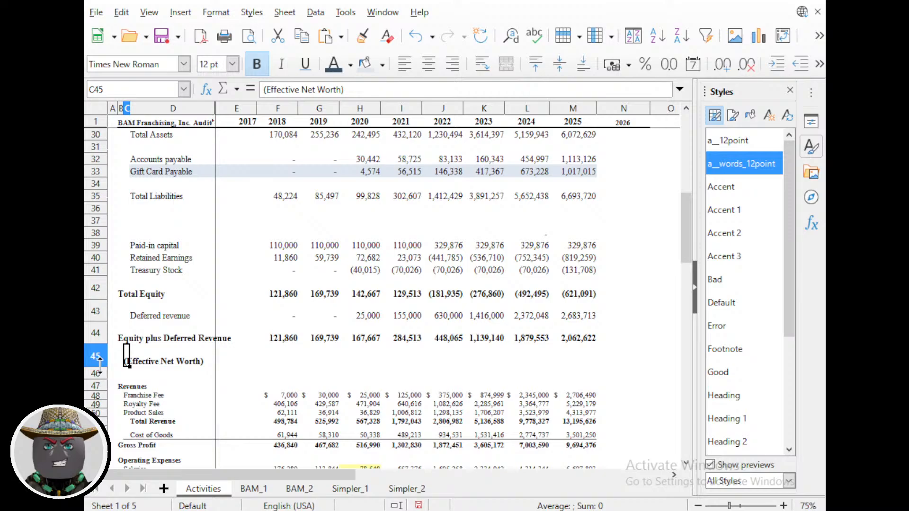
# Reduce the height of row 45 and move the (Effective Net Worth) label from C45 to B45.
pyautogui.moveTo(100, 366); pyautogui.dragTo(99, 358)
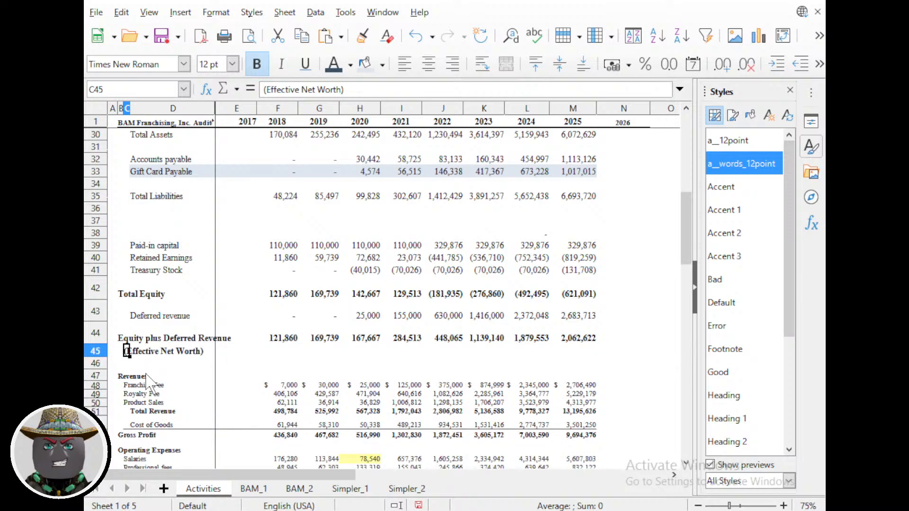
pyautogui.click(231, 377)
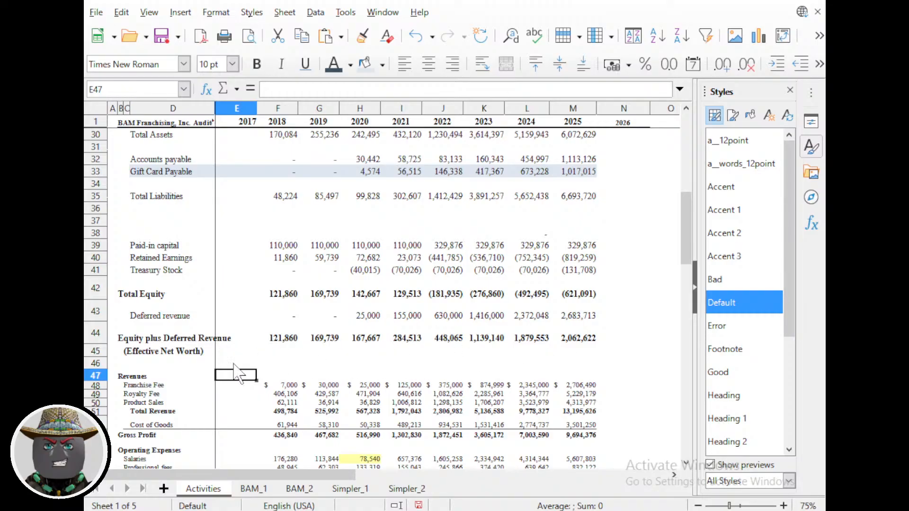
pyautogui.click(127, 353)
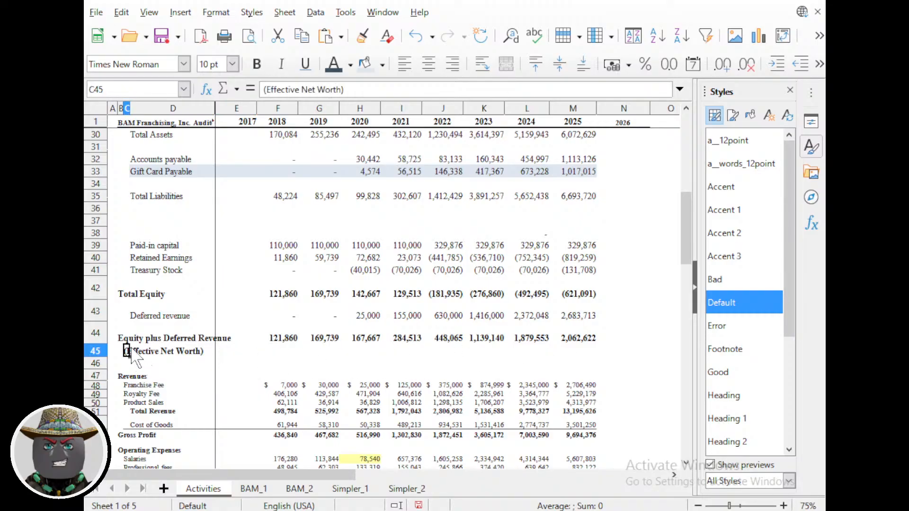
pyautogui.press('Delete')
pyautogui.press('Left')
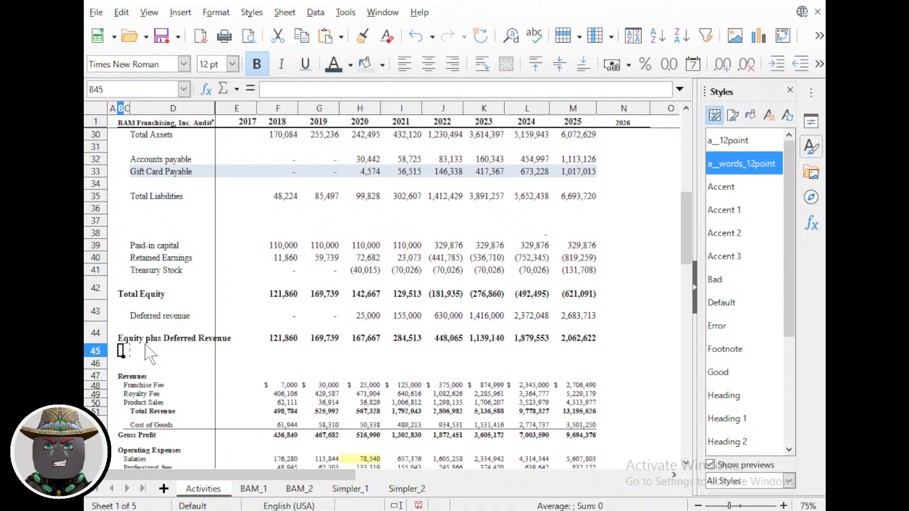
pyautogui.hotkey('ctrl', 'z')
pyautogui.click(149, 354)
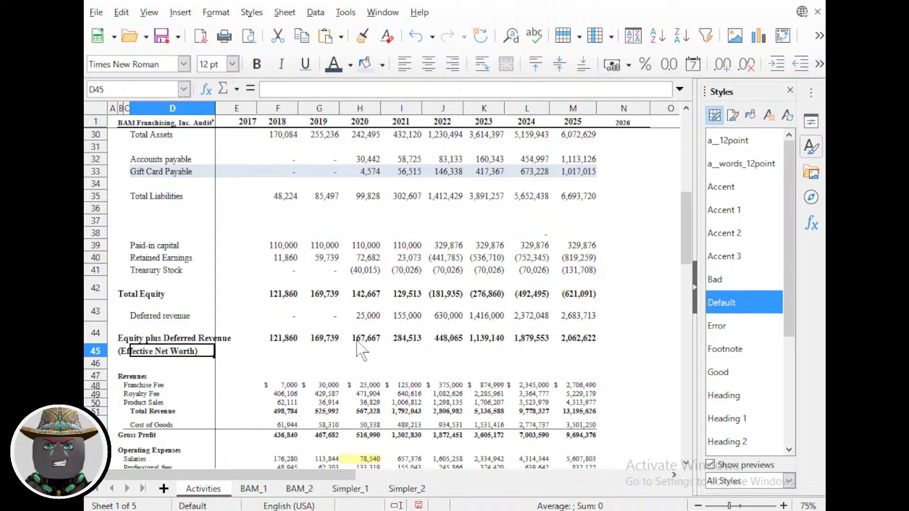
pyautogui.click(610, 352)
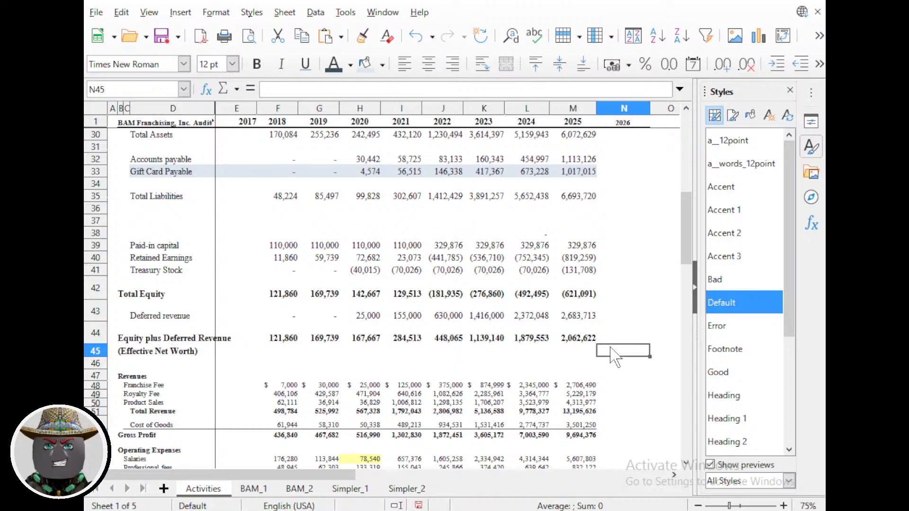
pyautogui.click(612, 336)
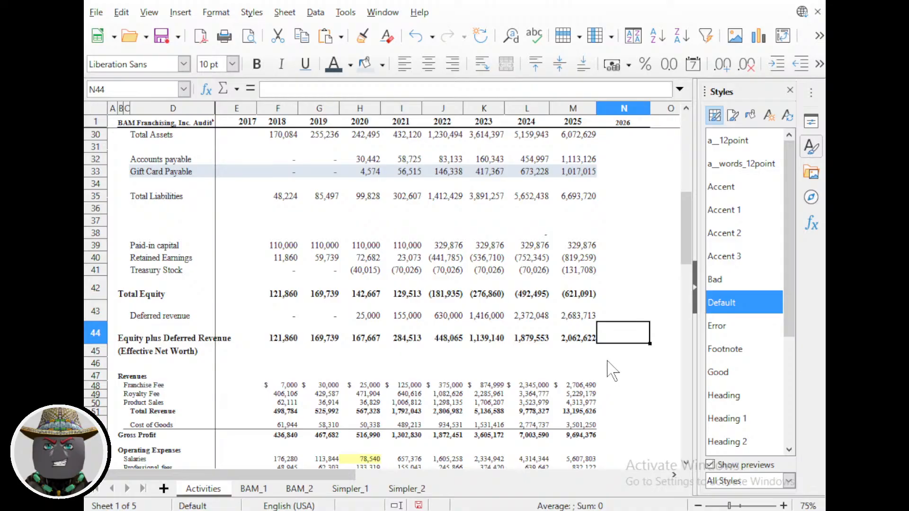
# Insert seven blank rows between the (Effective Net Worth) row and the Revenues section.
pyautogui.rightClick(90, 365)
pyautogui.click(137, 152)
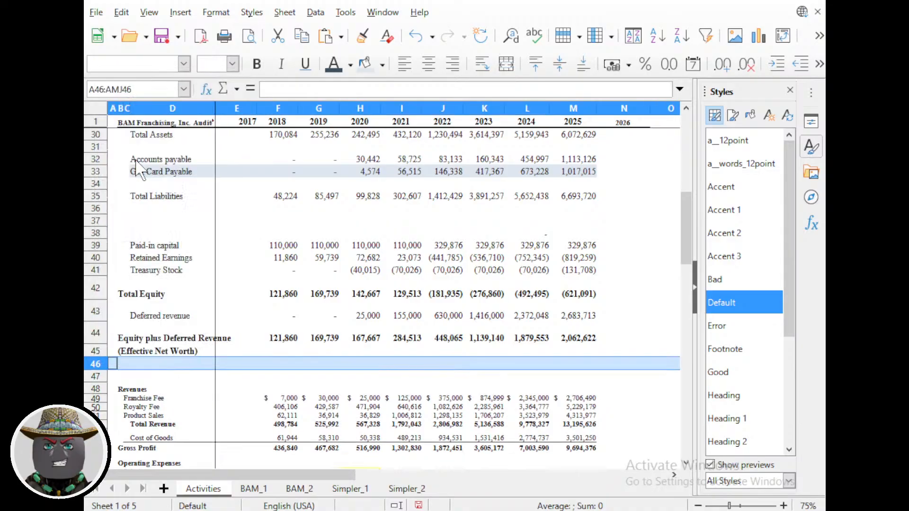
pyautogui.rightClick(95, 365)
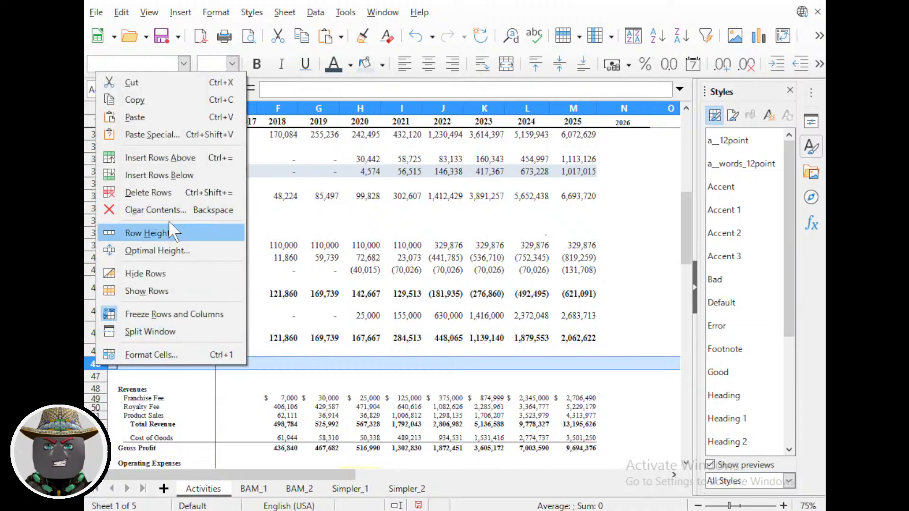
pyautogui.click(179, 158)
pyautogui.click(171, 377)
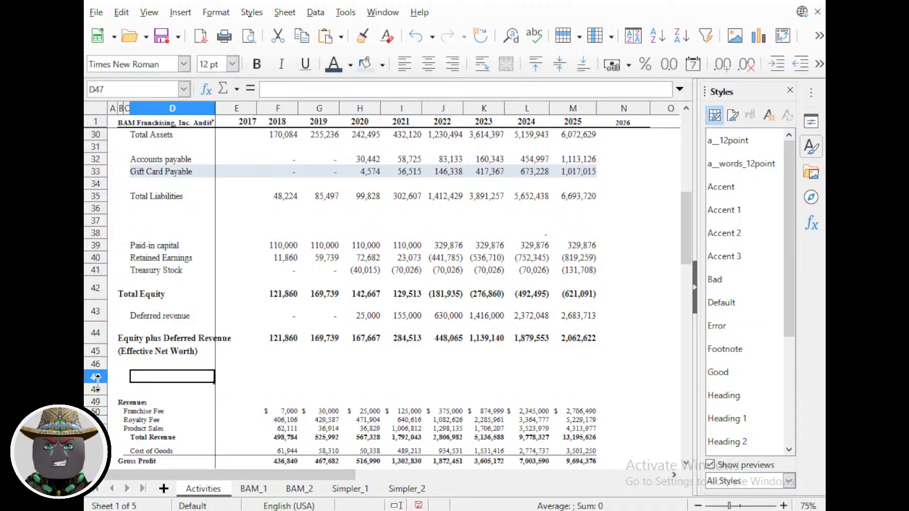
pyautogui.hotkey('ctrl', 'shift', 'y')
pyautogui.hotkey('ctrl', 'shift', 'y')
pyautogui.hotkey('ctrl', 'shift', 'y')
pyautogui.hotkey('ctrl', 'shift', 'y')
pyautogui.hotkey('ctrl', 'shift', 'y')
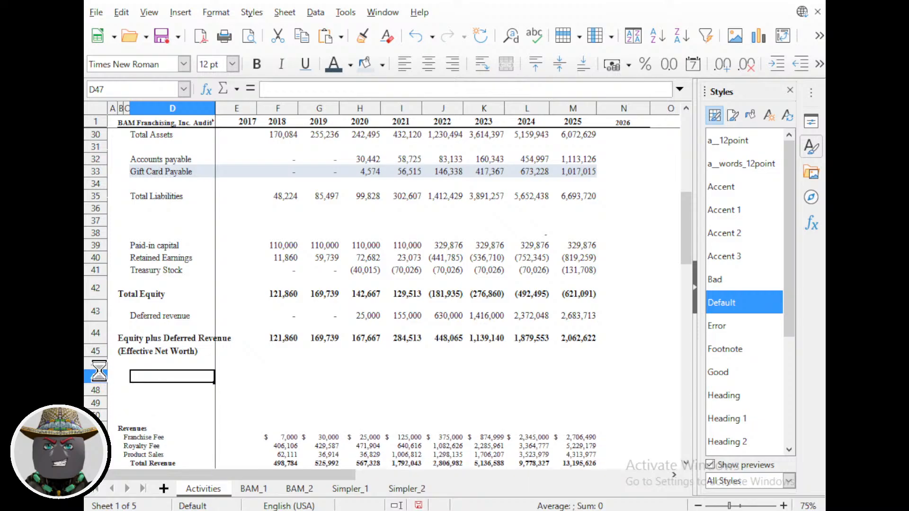
# Enter the label "Debt-to-worth" in B47, below the (Effective Net Worth) line.
pyautogui.press('Up')
pyautogui.press('Left')
pyautogui.press('Down')
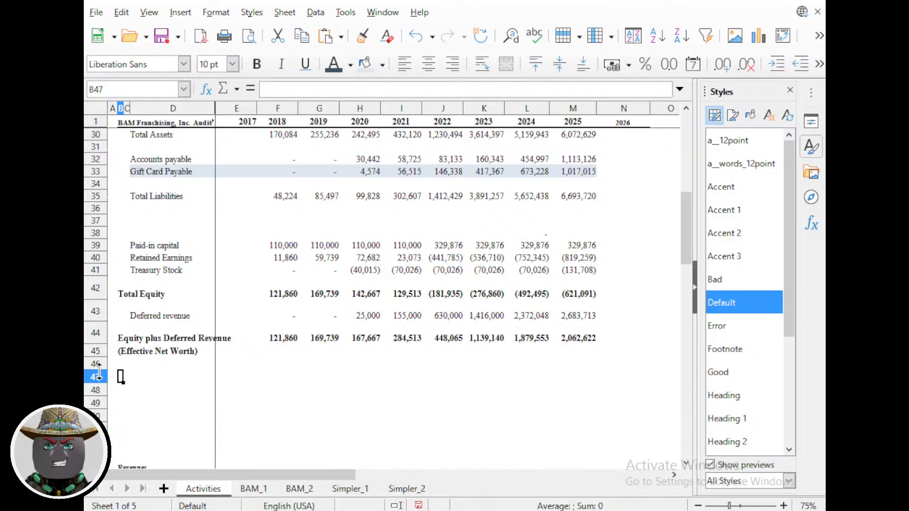
pyautogui.press('Left')
pyautogui.write('Deb')
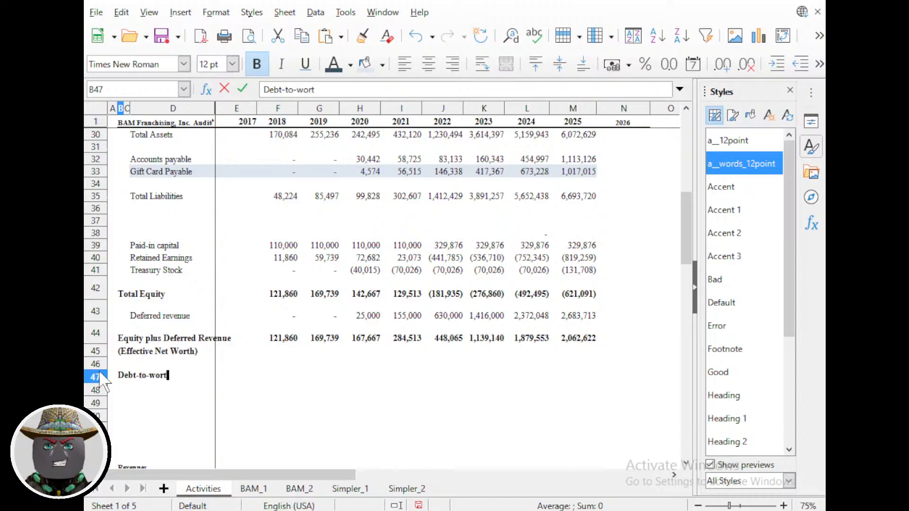
pyautogui.press('Return')
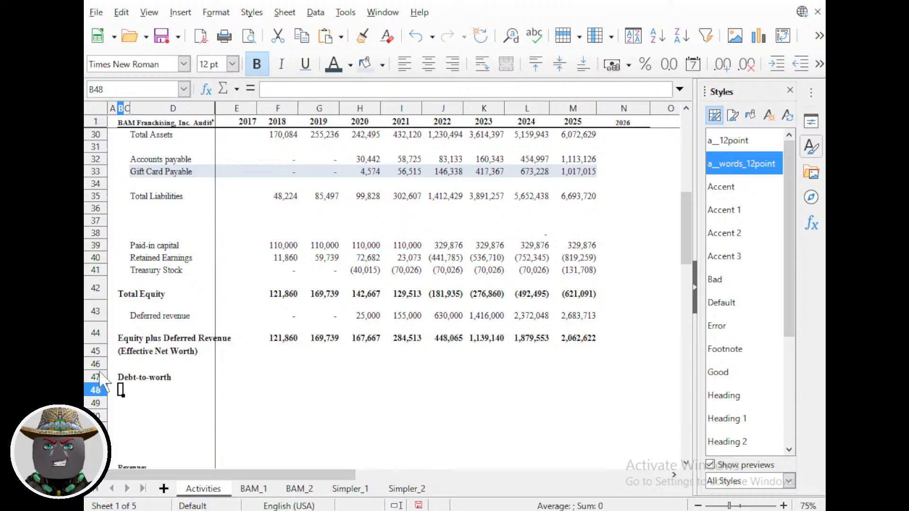
# Enter the label "Effective Debt-to-worth" in B48, directly under Debt-to-worth.
pyautogui.write('Effective Debt-toworth')
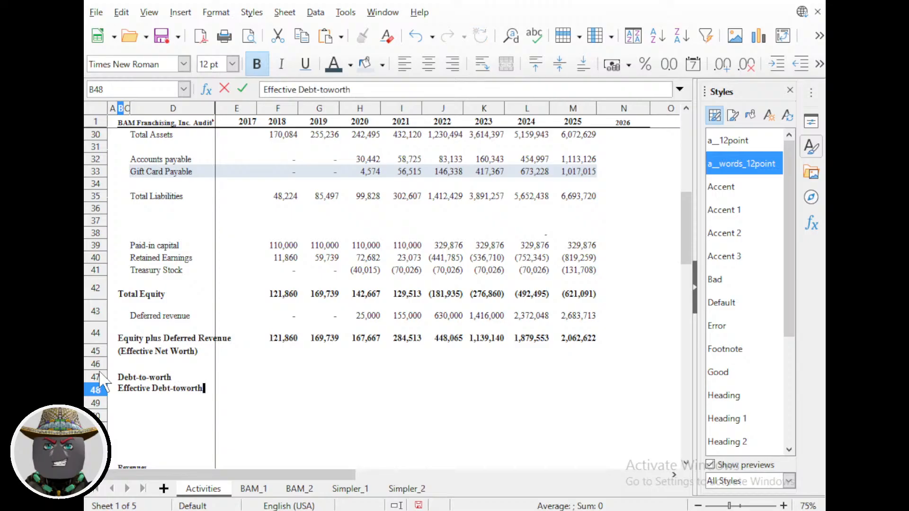
pyautogui.press('Return')
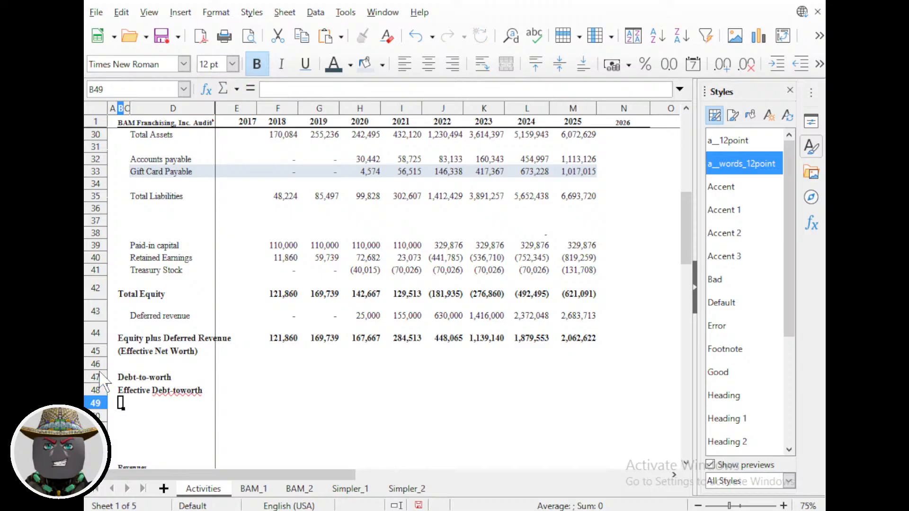
pyautogui.press('F2')
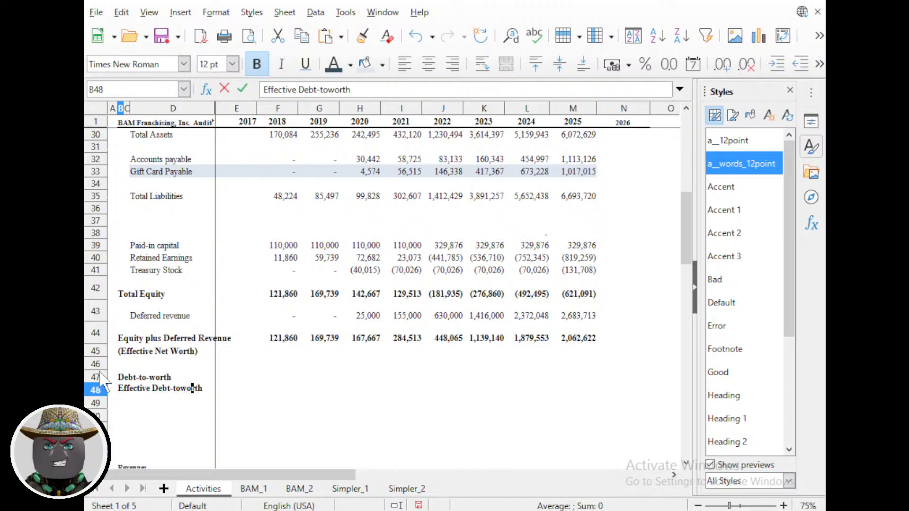
pyautogui.write('-')
pyautogui.press('Return')
pyautogui.press('Up')
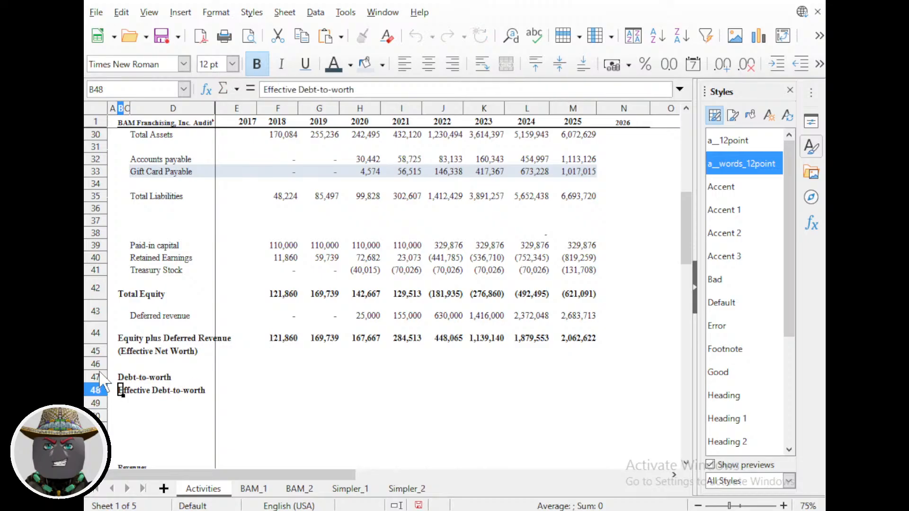
# Calculate the 2018 Debt-to-worth ratio in F47 as Total Liabilities divided by Total Equity, +F35/F42.
pyautogui.press('Right')
pyautogui.press('Right')
pyautogui.press('Right')
pyautogui.press('Up')
pyautogui.press('Right')
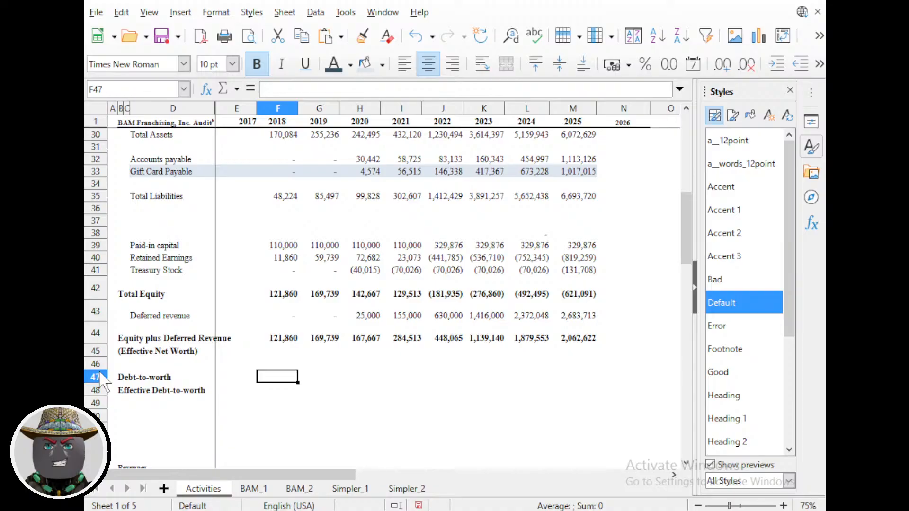
pyautogui.write('+')
pyautogui.press('Up')
pyautogui.press('Up')
pyautogui.press('Up')
pyautogui.press('Up')
pyautogui.press('Up')
pyautogui.press('Up')
pyautogui.press('Up')
pyautogui.press('Up')
pyautogui.press('Up')
pyautogui.press('Up')
pyautogui.press('Up')
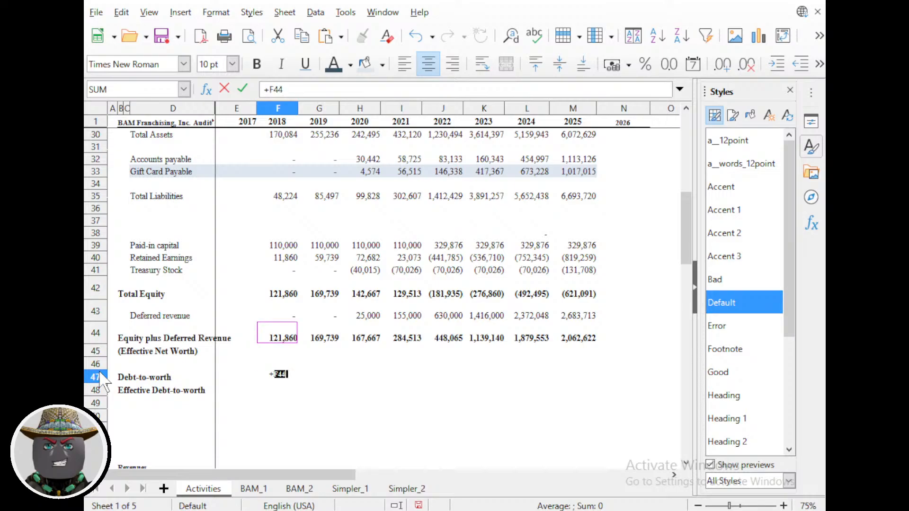
pyautogui.press('Up')
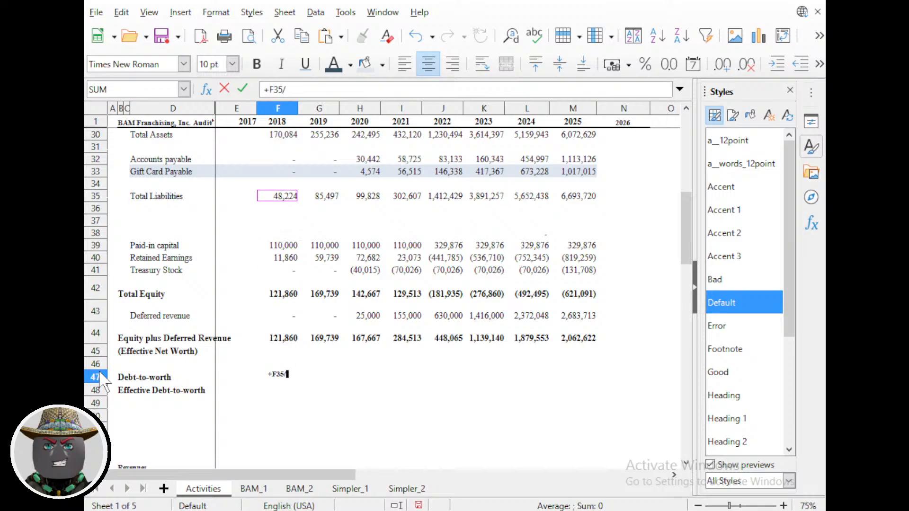
pyautogui.press('Up')
pyautogui.press('Up')
pyautogui.press('Up')
pyautogui.press('Up')
pyautogui.press('Down')
pyautogui.press('Down')
pyautogui.press('Down')
pyautogui.press('Down')
pyautogui.press('Down')
pyautogui.press('Down')
pyautogui.press('Down')
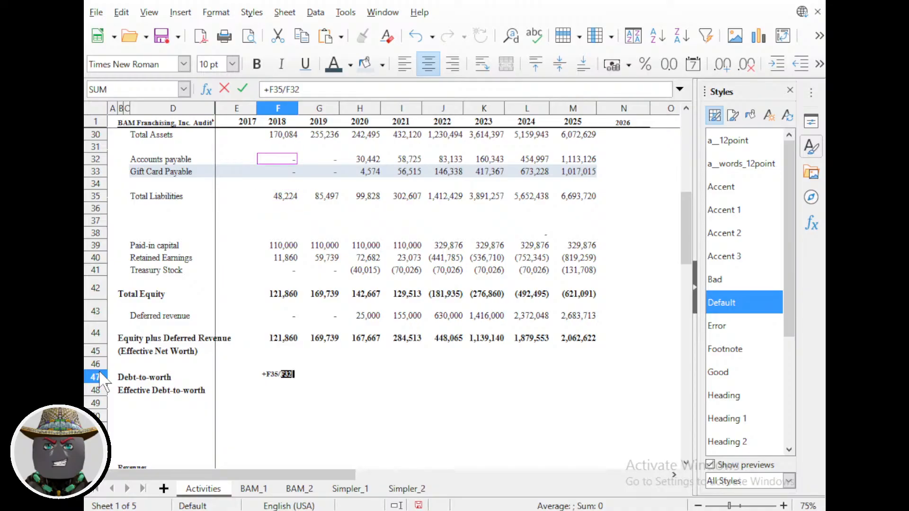
pyautogui.press('Down')
pyautogui.press('Down')
pyautogui.press('Down')
pyautogui.press('Down')
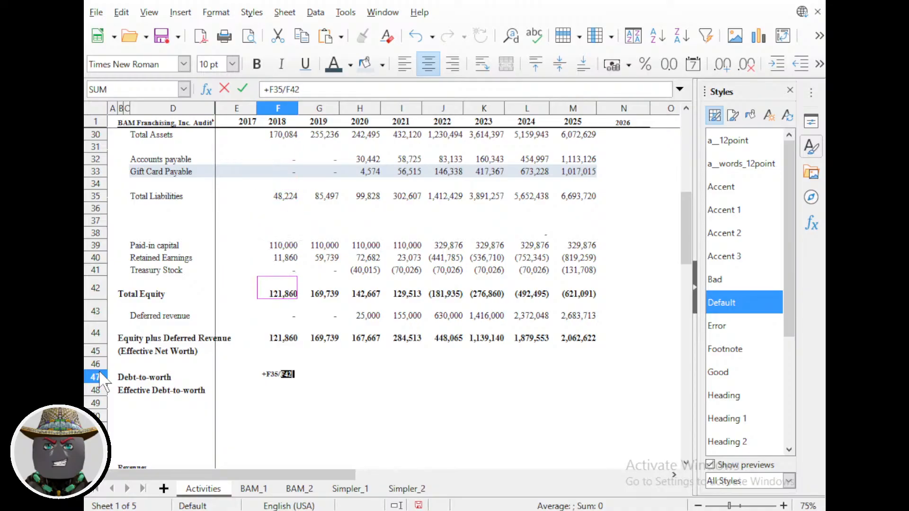
pyautogui.press('Return')
pyautogui.press('Up')
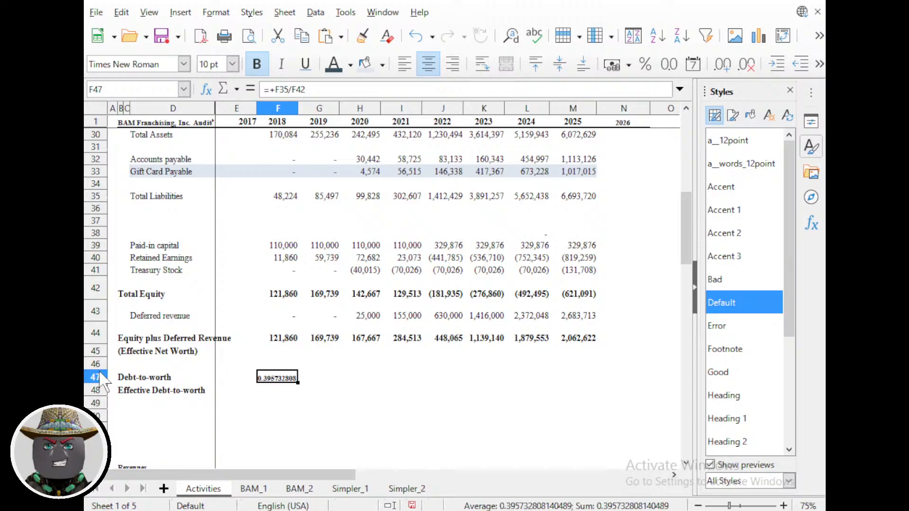
# Calculate the 2018 Effective Debt-to-worth ratio in F48 as Total Liabilities divided by Equity plus Deferred Revenue, +F35/F44.
pyautogui.press('Down')
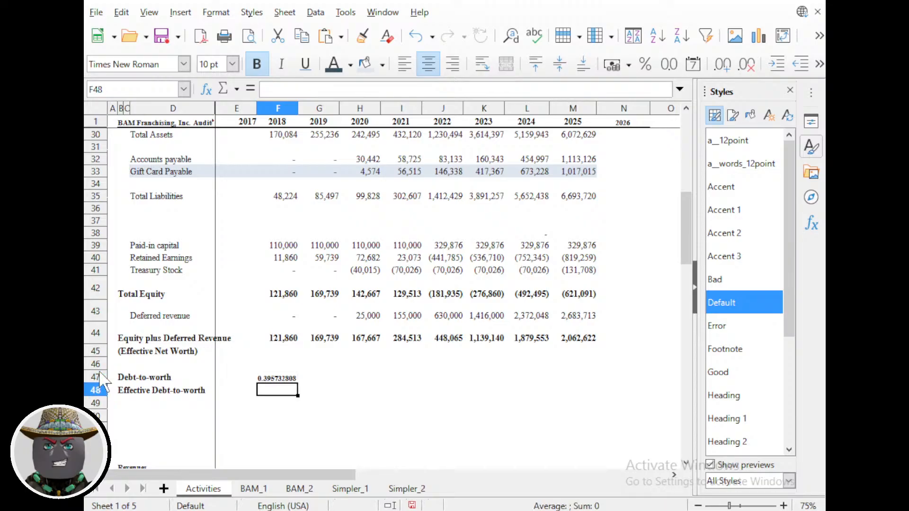
pyautogui.write('+')
pyautogui.press('Up')
pyautogui.press('Up')
pyautogui.press('Up')
pyautogui.press('Up')
pyautogui.press('Up')
pyautogui.press('Up')
pyautogui.press('Up')
pyautogui.press('Up')
pyautogui.press('Up')
pyautogui.press('Up')
pyautogui.press('Up')
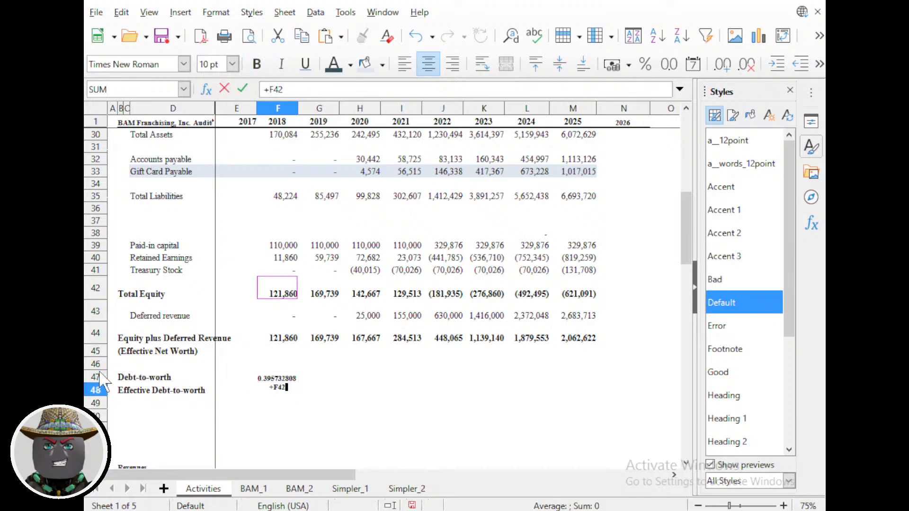
pyautogui.press('Up')
pyautogui.press('Up')
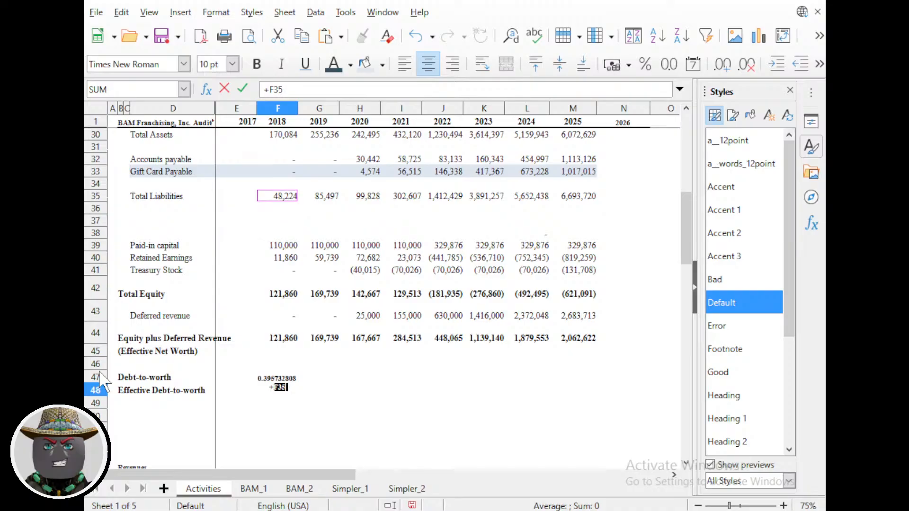
pyautogui.write('/')
pyautogui.press('Up')
pyautogui.press('Up')
pyautogui.press('Up')
pyautogui.press('Down')
pyautogui.press('Down')
pyautogui.press('Down')
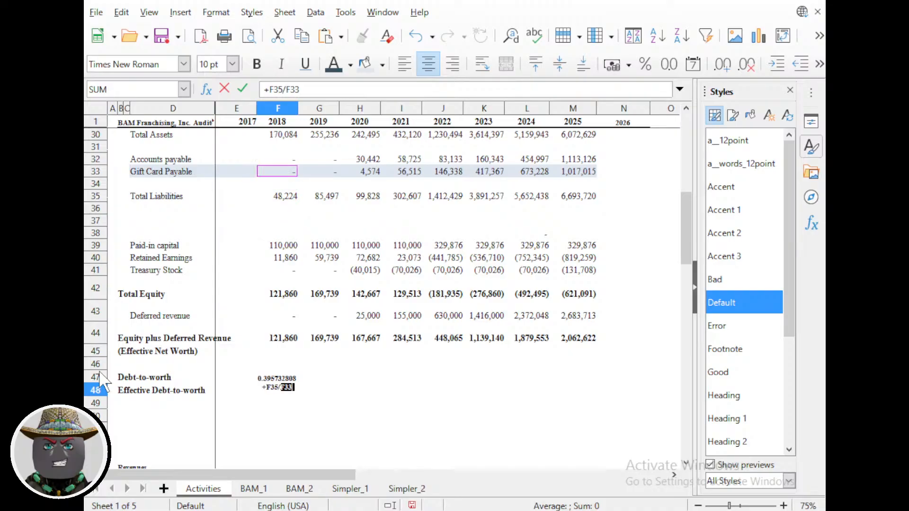
pyautogui.press('Down')
pyautogui.press('Down')
pyautogui.press('Down')
pyautogui.press('Down')
pyautogui.press('Down')
pyautogui.press('Down')
pyautogui.press('Down')
pyautogui.press('Down')
pyautogui.press('Down')
pyautogui.press('Down')
pyautogui.press('Up')
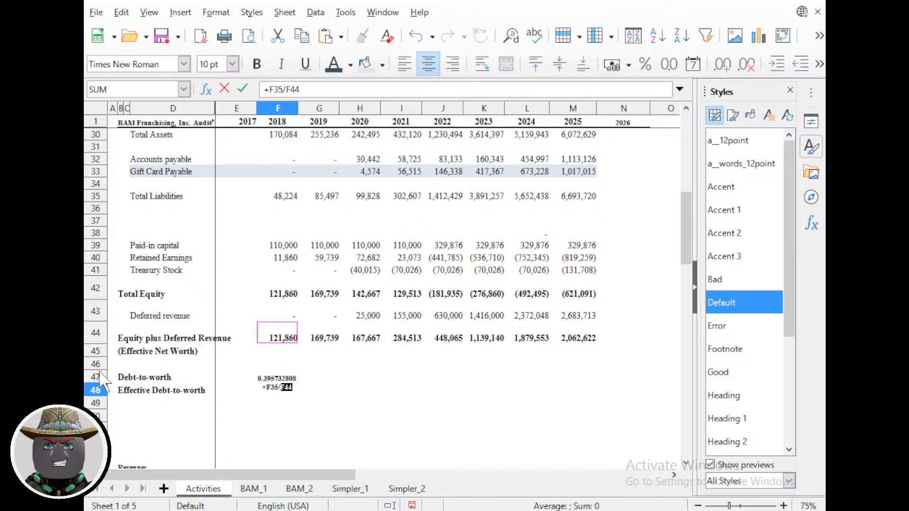
pyautogui.press('Return')
# Copy the two ratio formulas in F47:F48 across the years 2019 to 2025, through column M.
pyautogui.press('Up')
pyautogui.press('Right')
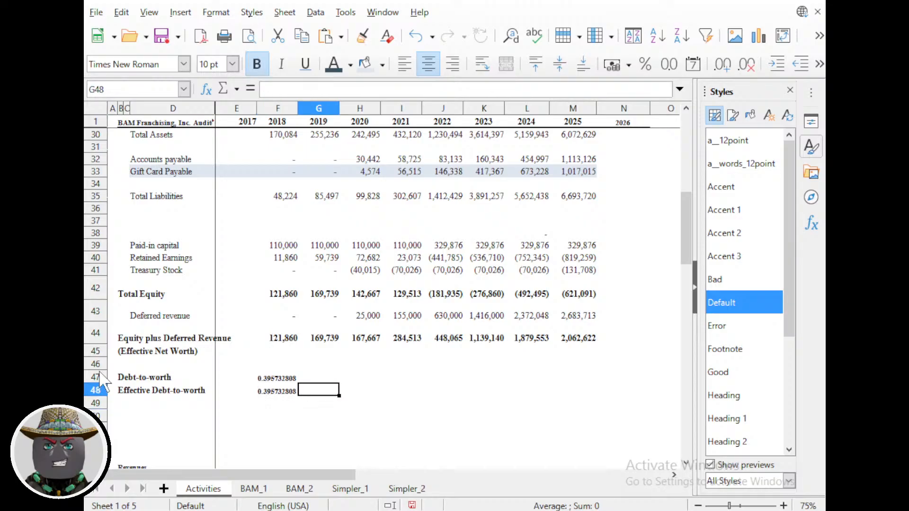
pyautogui.moveTo(277, 378); pyautogui.dragTo(585, 421)
pyautogui.click(410, 430)
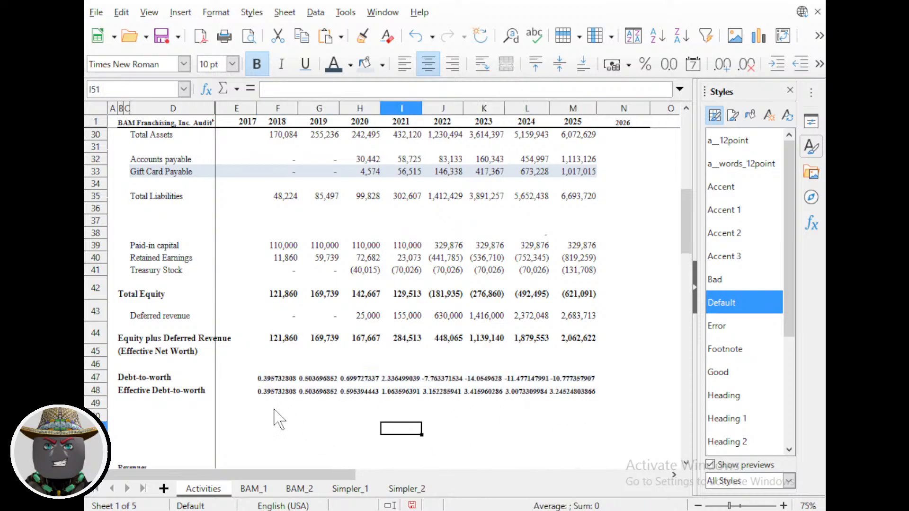
# Format the ratios in F47:M48 as numbers with two decimal places and align them right.
pyautogui.moveTo(275, 379); pyautogui.dragTo(580, 402)
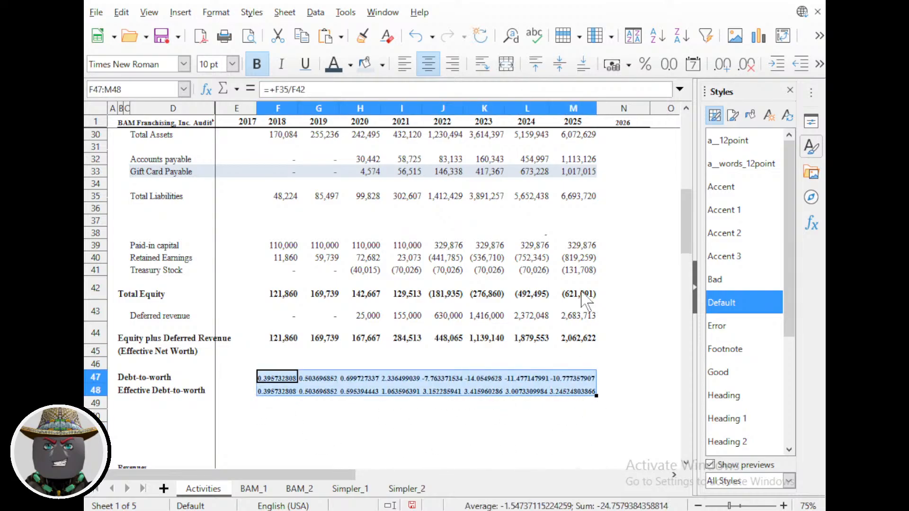
pyautogui.click(669, 64)
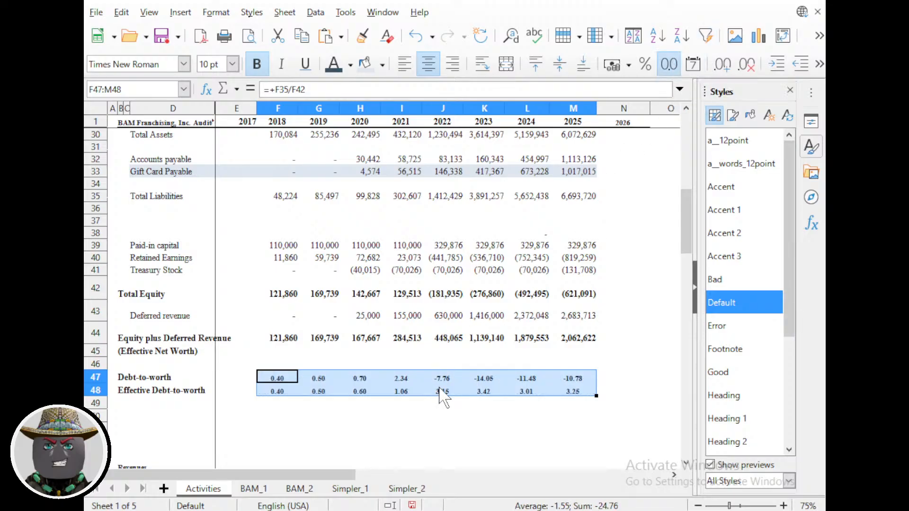
pyautogui.click(452, 63)
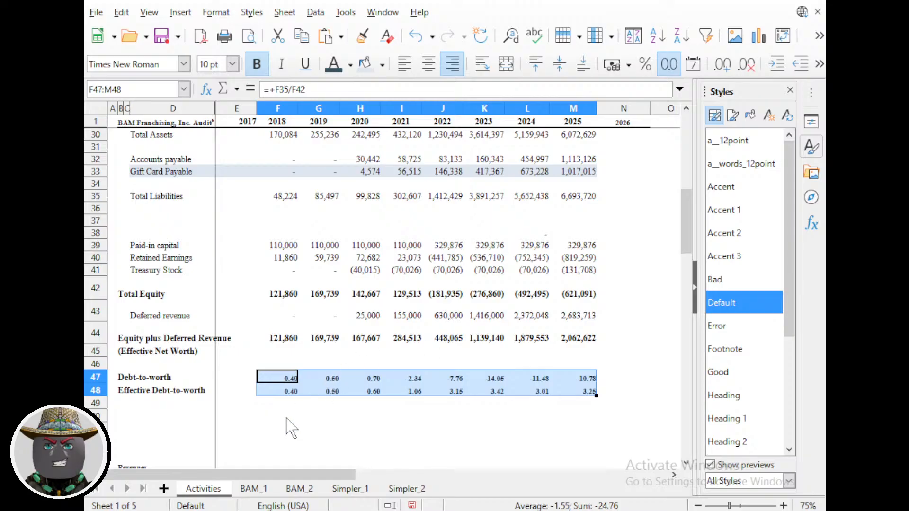
pyautogui.click(338, 392)
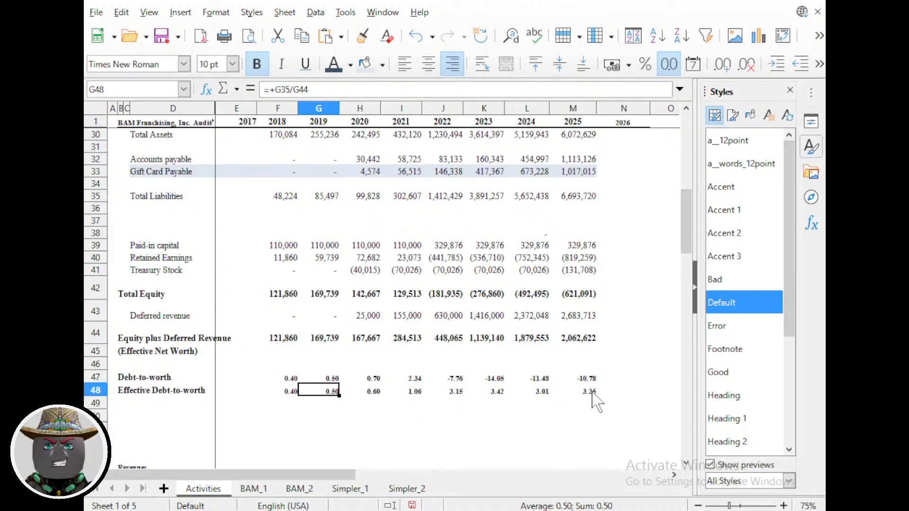
# Examine the Effective Debt-to-worth ratios in row 48 from 2021 to 2025.
pyautogui.keyDown('ctrl'); pyautogui.scroll(2, 513, 390); pyautogui.keyUp('ctrl')
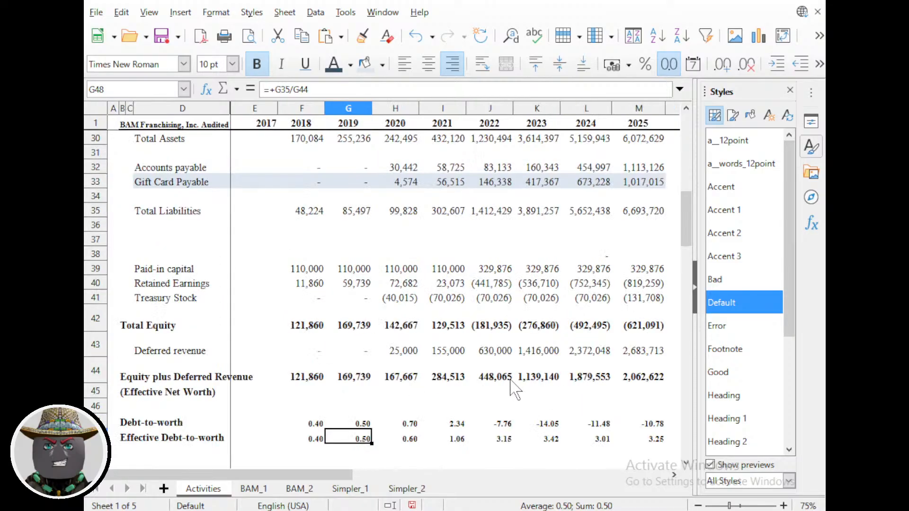
pyautogui.click(657, 398)
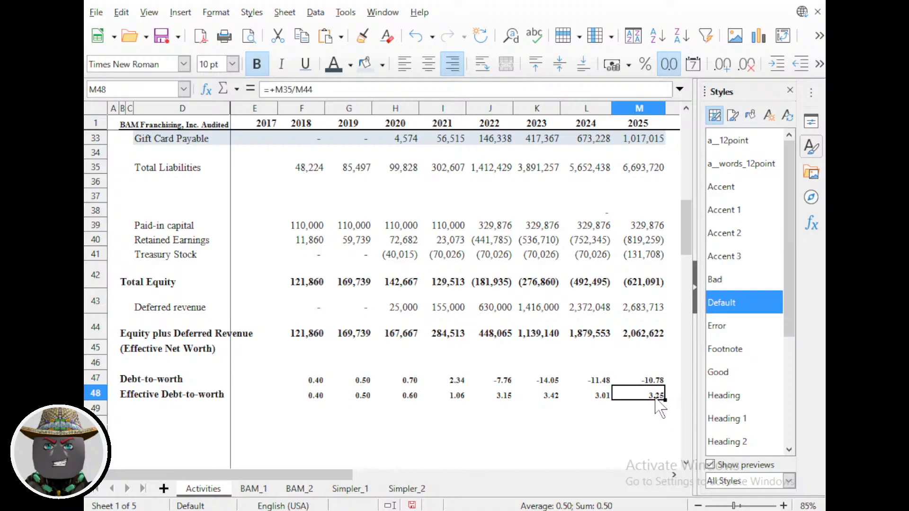
pyautogui.hscroll(4, 596, 413)
pyautogui.hscroll(-2, 582, 412)
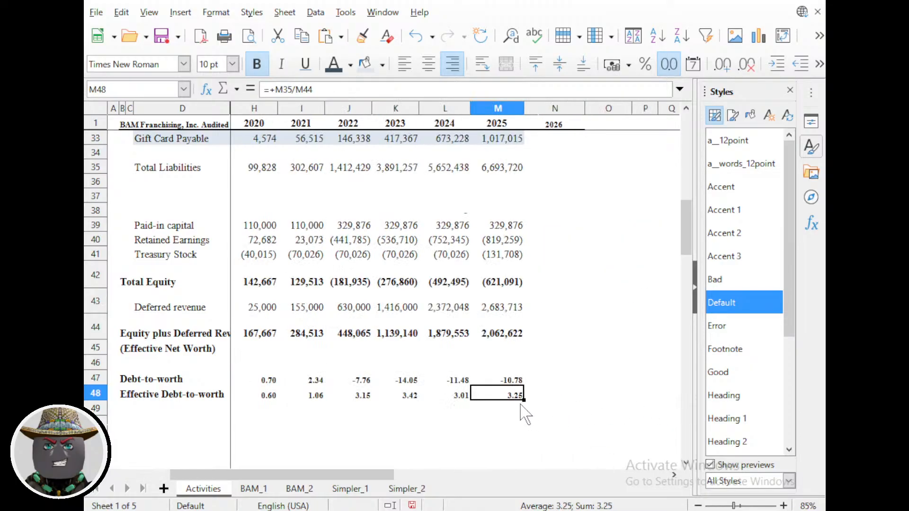
pyautogui.moveTo(362, 396); pyautogui.dragTo(488, 402)
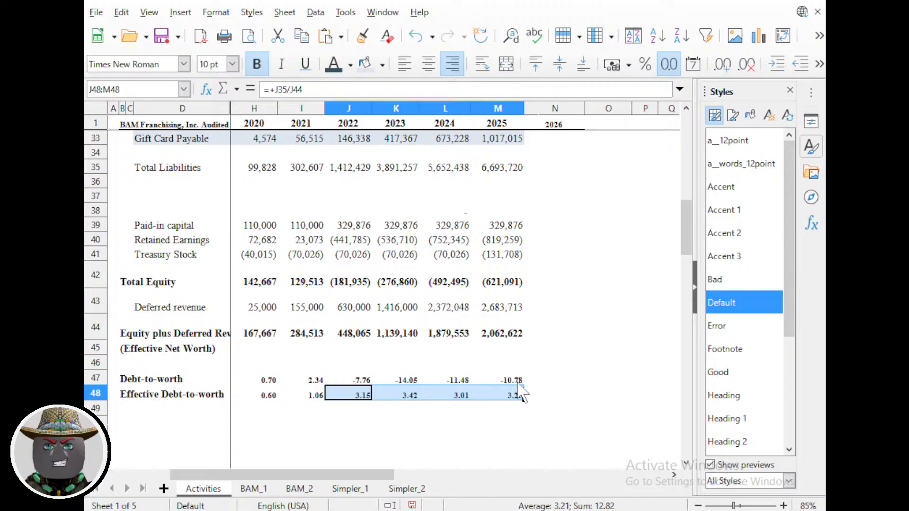
pyautogui.click(310, 396)
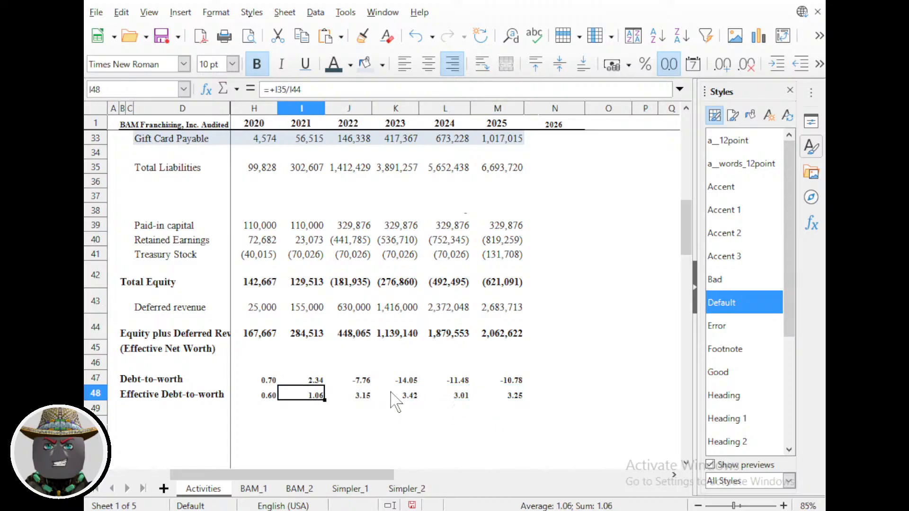
pyautogui.click(507, 396)
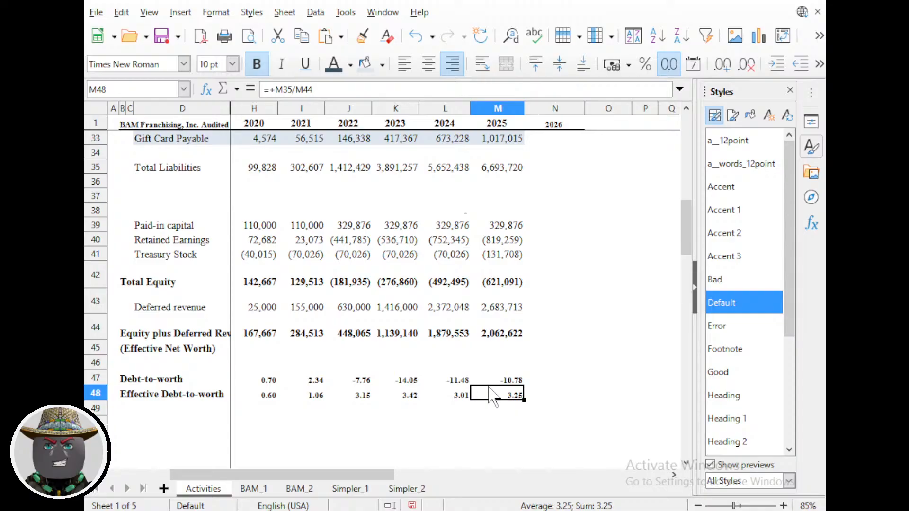
pyautogui.scroll(-1, 497, 397)
pyautogui.hscroll(-1, 433, 394)
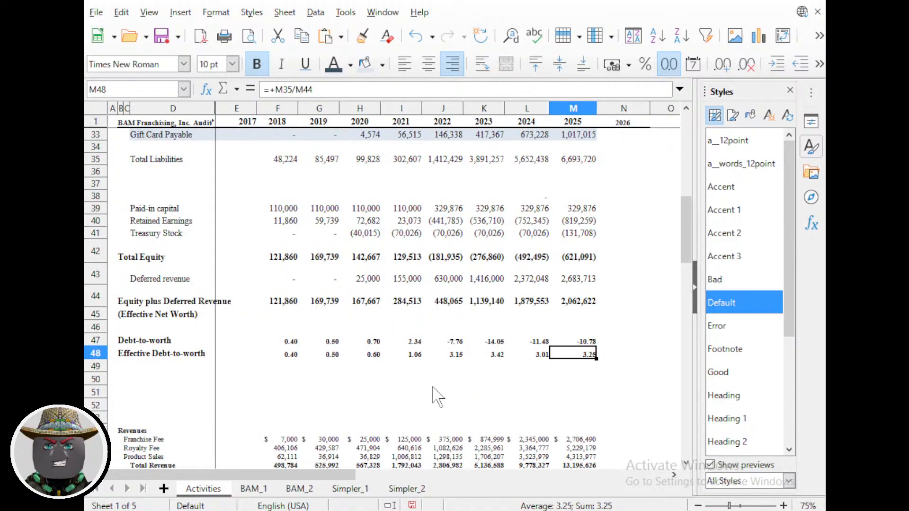
# Review the 2025 Debt-to-worth ratio in M47 against Total Equity, Deferred revenue and Equity plus Deferred Revenue in M42:M44.
pyautogui.click(588, 345)
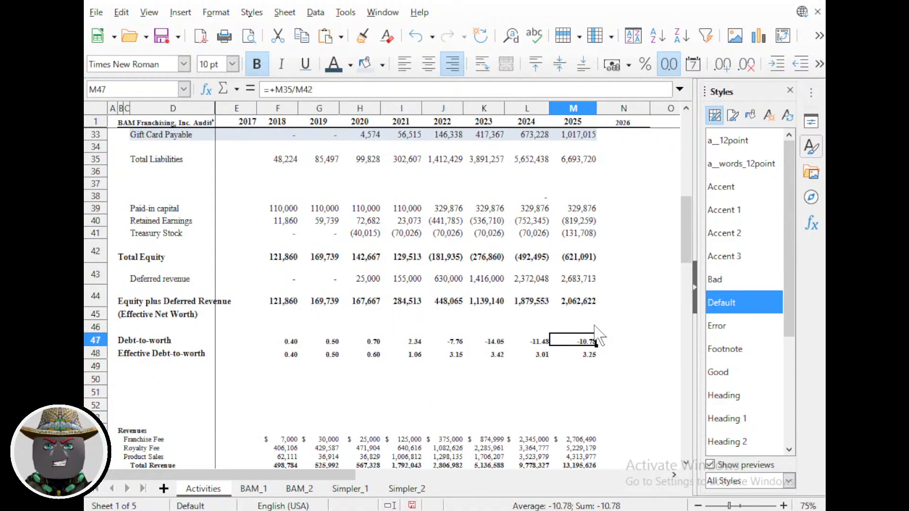
pyautogui.click(574, 255)
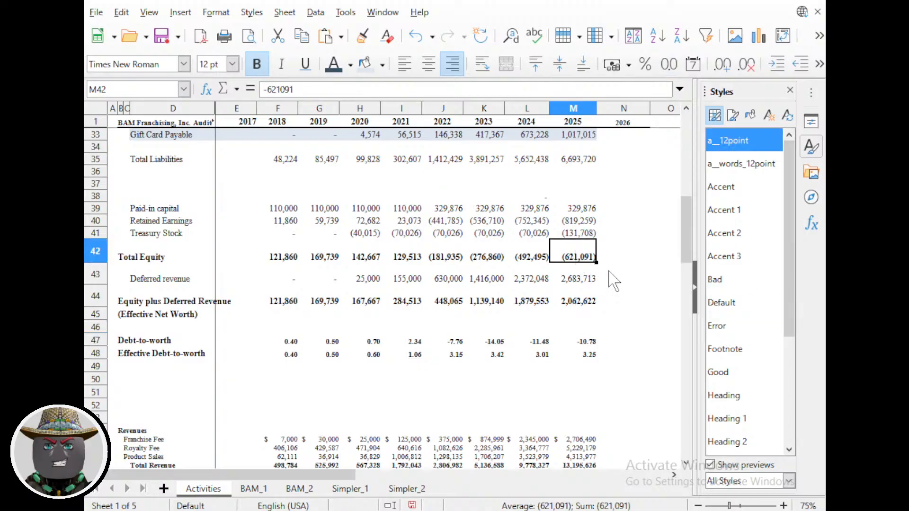
pyautogui.click(576, 283)
pyautogui.click(593, 255)
pyautogui.click(591, 278)
pyautogui.click(588, 305)
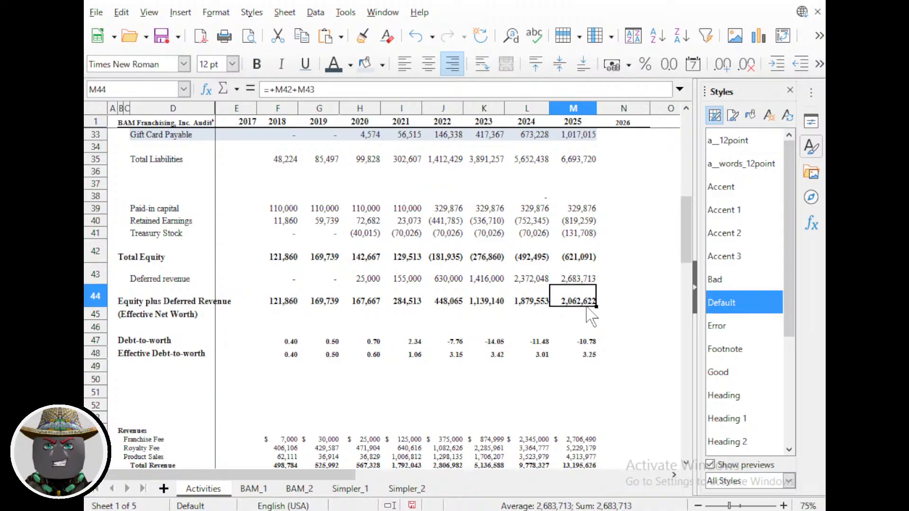
# Compare Cash and cash equivalents for 2024 and 2025 in row 10, and review the 2025 Effective Debt-to-worth ratio in M48.
pyautogui.scroll(5, 587, 331)
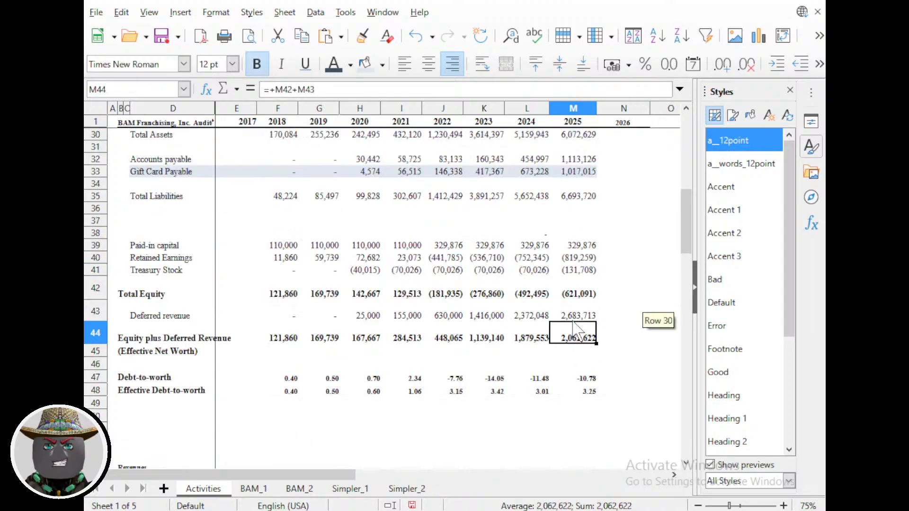
pyautogui.scroll(5, 570, 330)
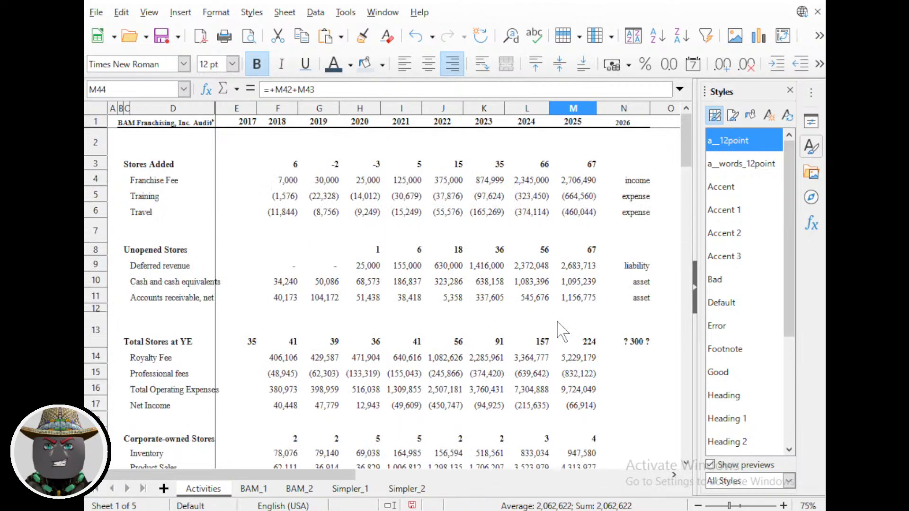
pyautogui.click(584, 283)
pyautogui.click(530, 281)
pyautogui.click(579, 281)
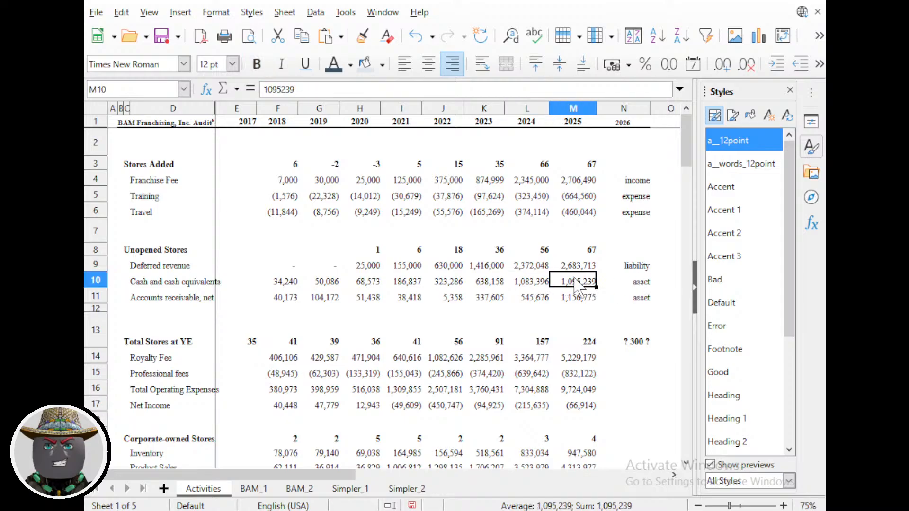
pyautogui.click(527, 284)
pyautogui.click(587, 286)
pyautogui.scroll(-10, 581, 313)
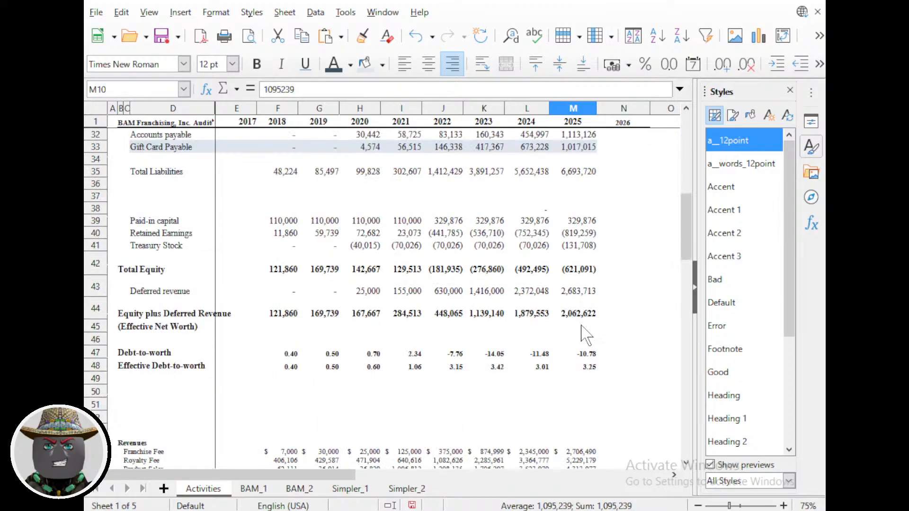
pyautogui.click(588, 364)
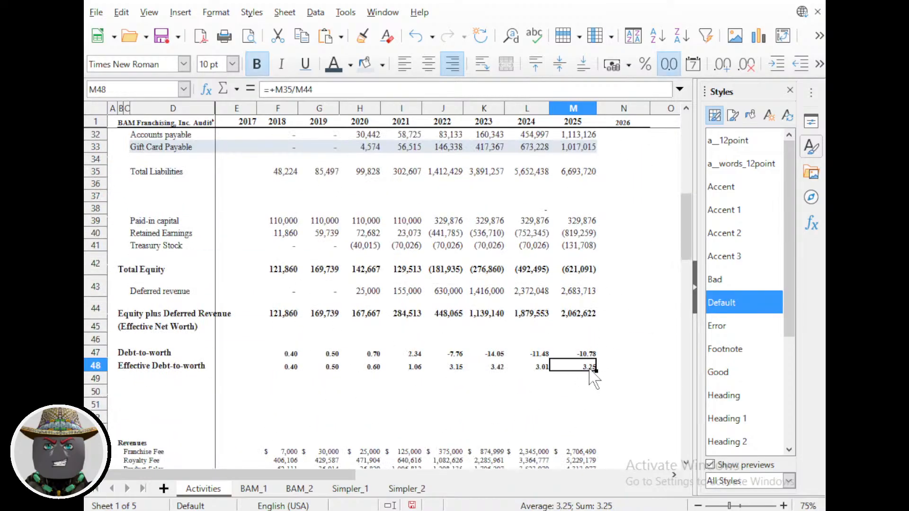
pyautogui.click(602, 367)
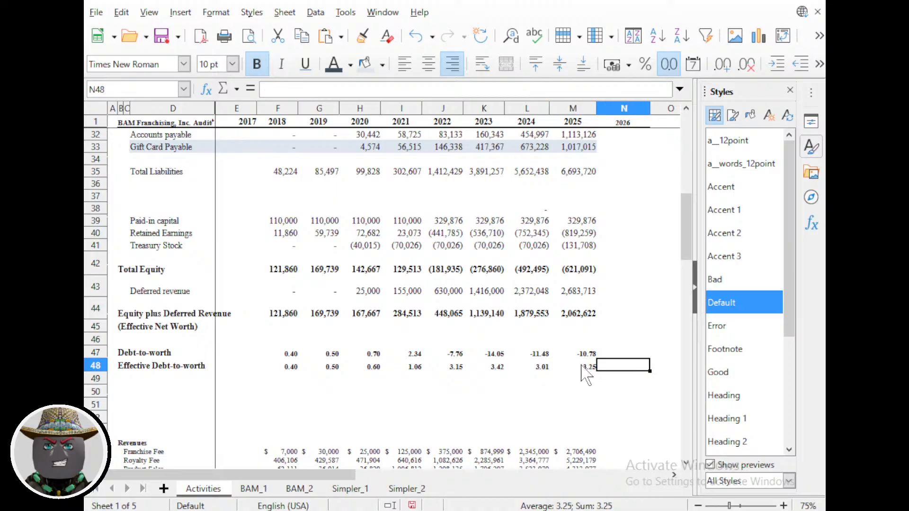
pyautogui.click(586, 366)
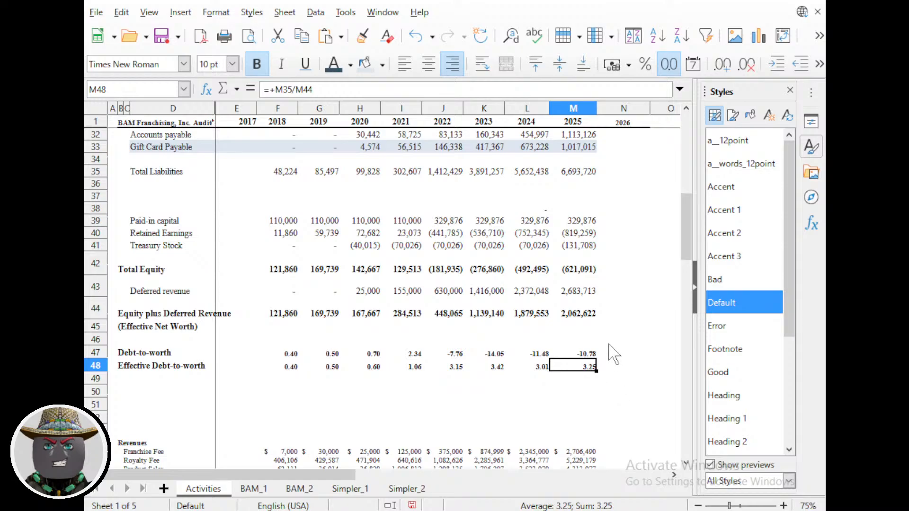
# Compare the 2025 Franchise Fee income in M4 with the 2025 Deferred revenue liability in M9.
pyautogui.scroll(3, 615, 360)
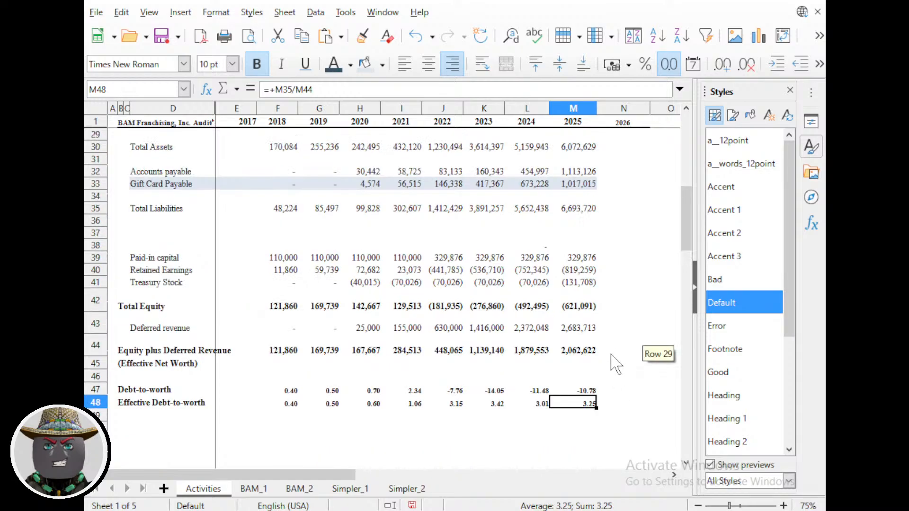
pyautogui.scroll(7, 615, 365)
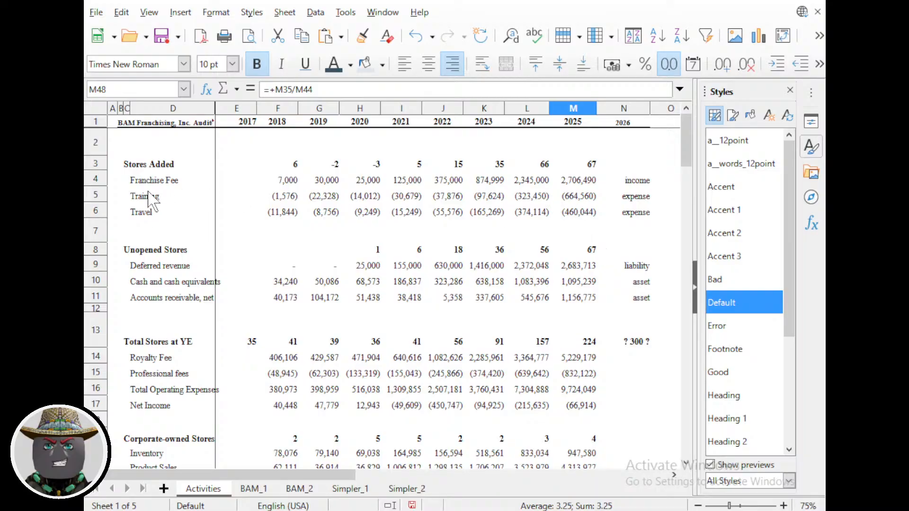
pyautogui.click(598, 181)
pyautogui.click(572, 183)
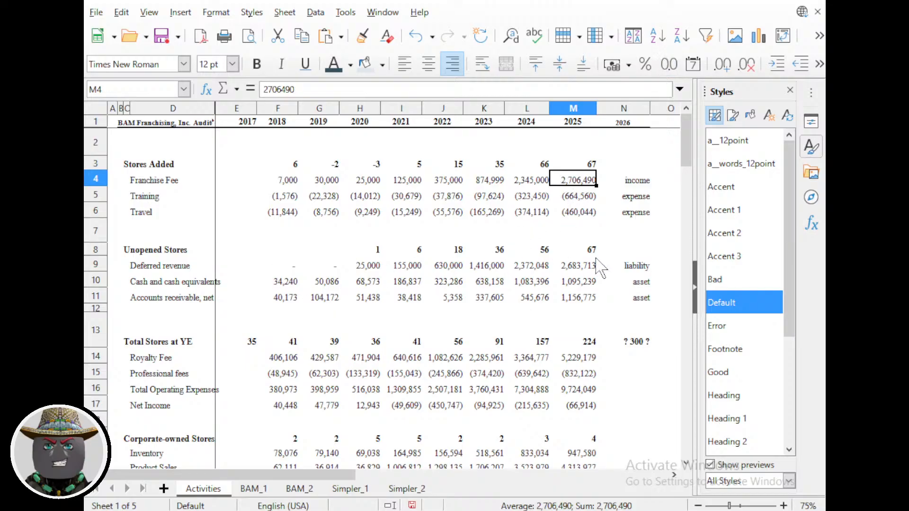
pyautogui.click(574, 267)
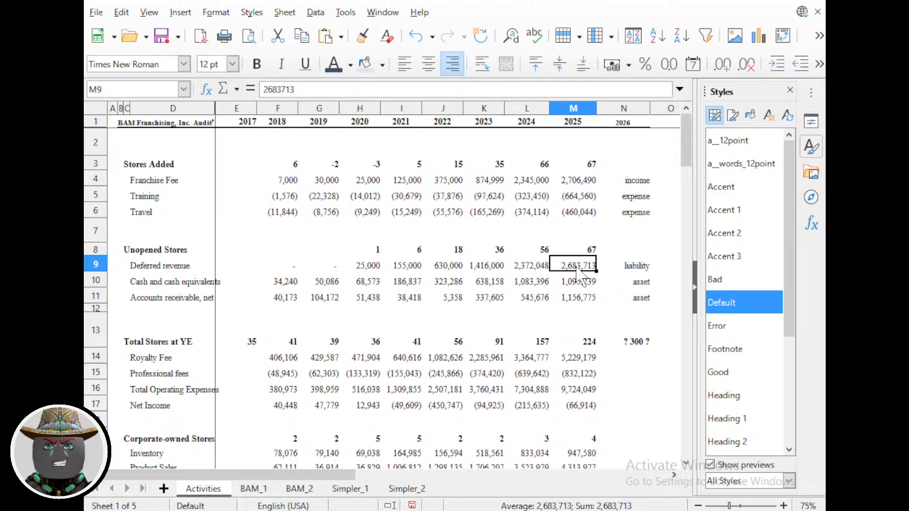
pyautogui.scroll(-2, 582, 283)
pyautogui.scroll(1, 582, 284)
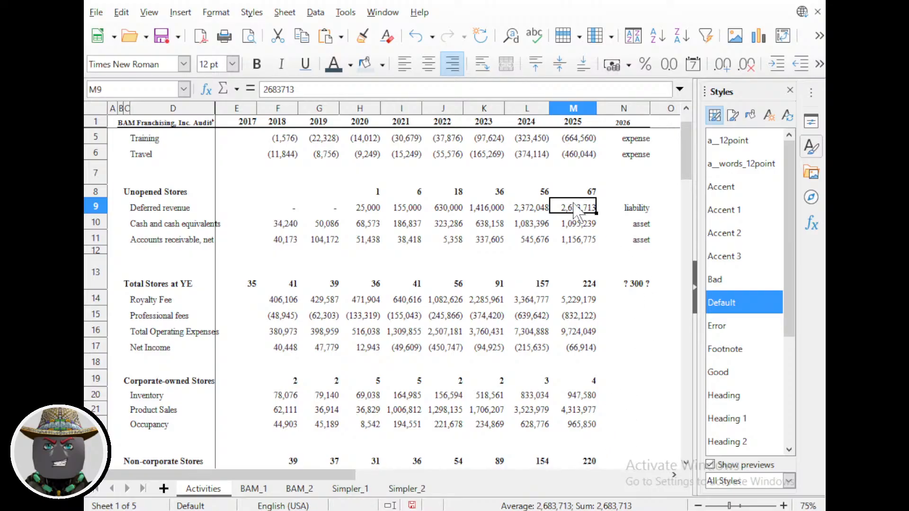
# Add Deferred revenue to the liabilities in the Effective Debt-to-worth formula in F48, =+(F35+F43)/F44, and copy it across through M48.
pyautogui.scroll(-9, 575, 211)
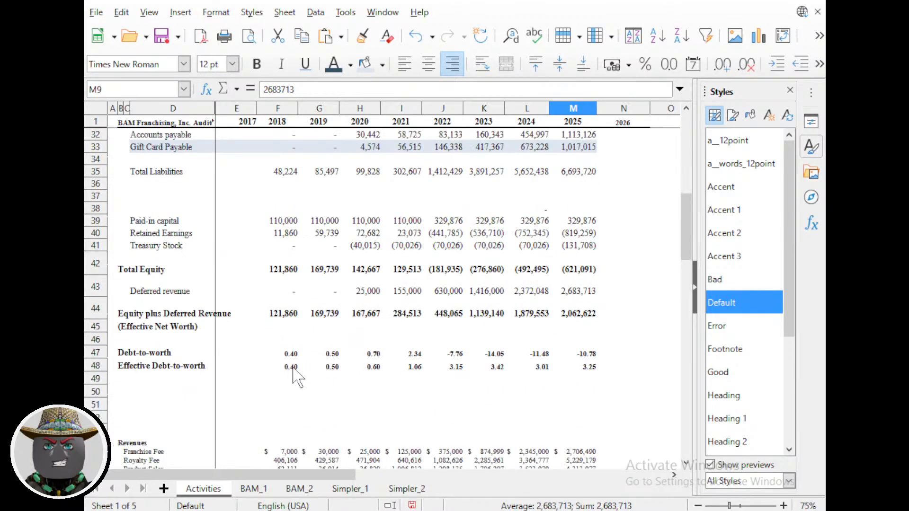
pyautogui.click(293, 369)
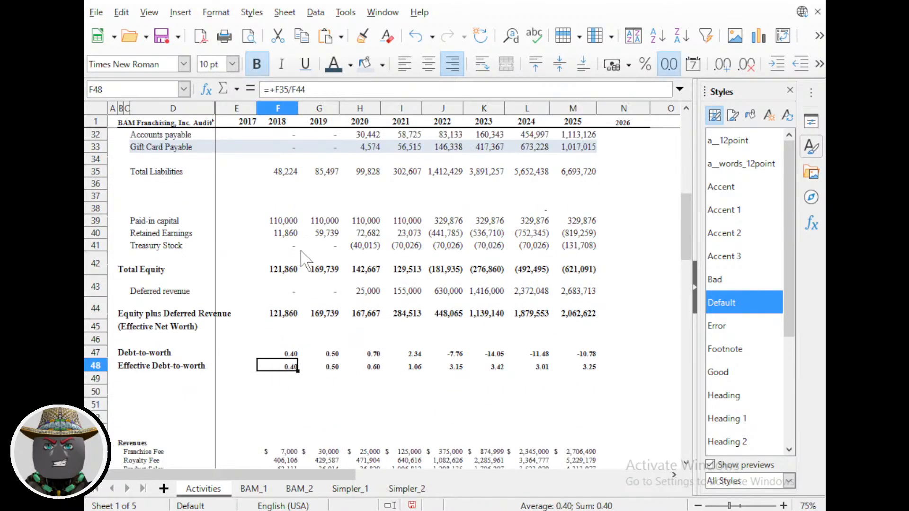
pyautogui.press('F2')
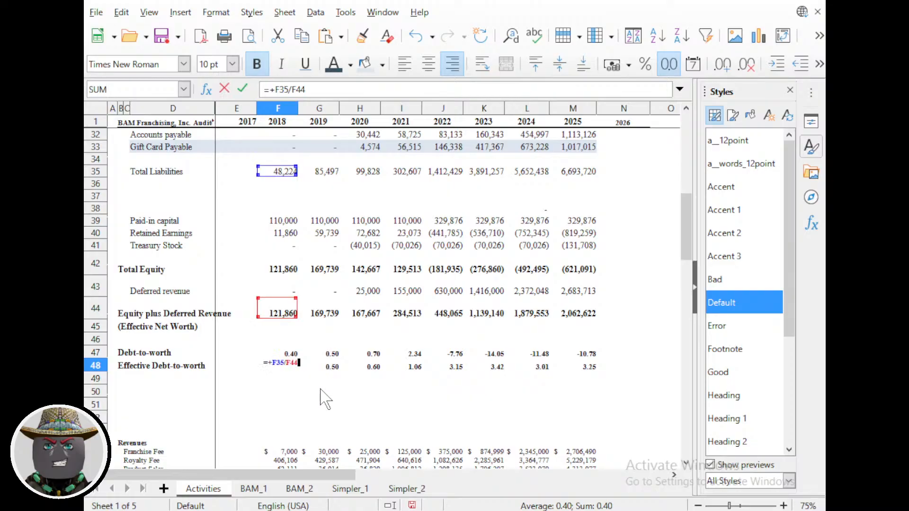
pyautogui.scroll(1, 276, 376)
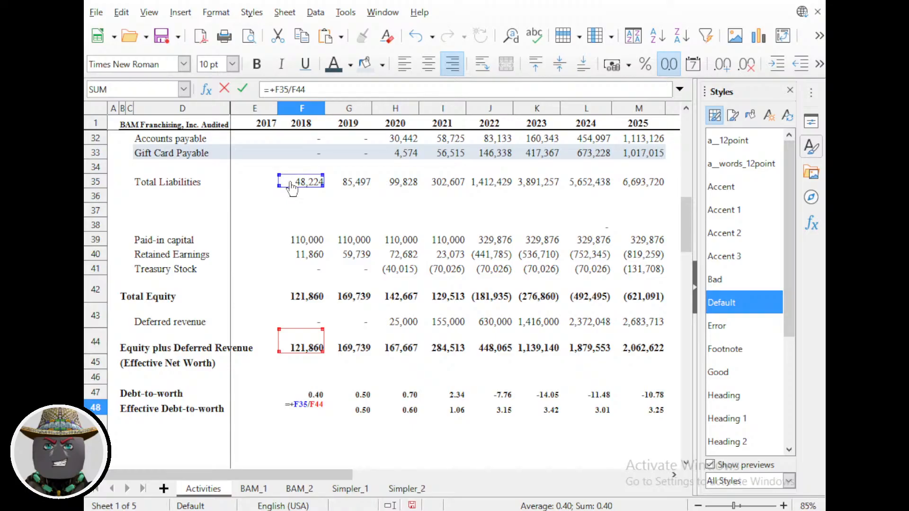
pyautogui.scroll(2, 303, 241)
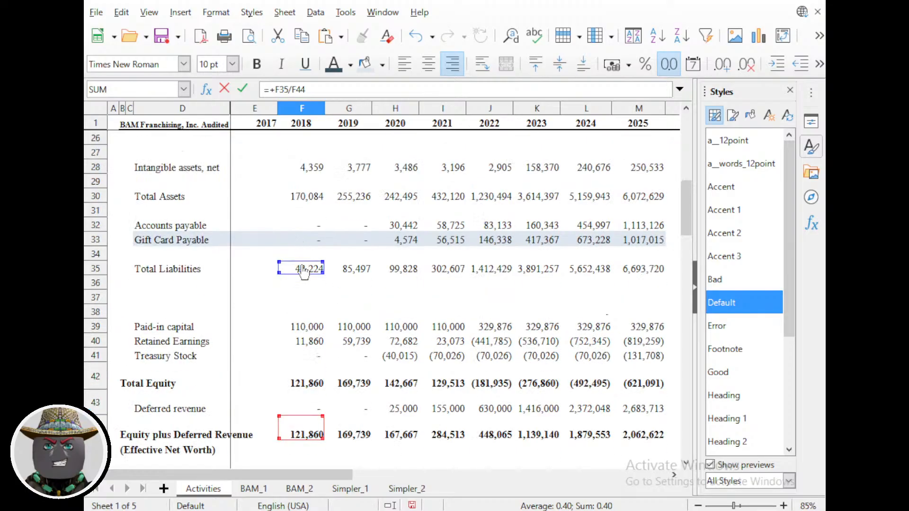
pyautogui.scroll(-2, 300, 270)
pyautogui.scroll(-1, 301, 284)
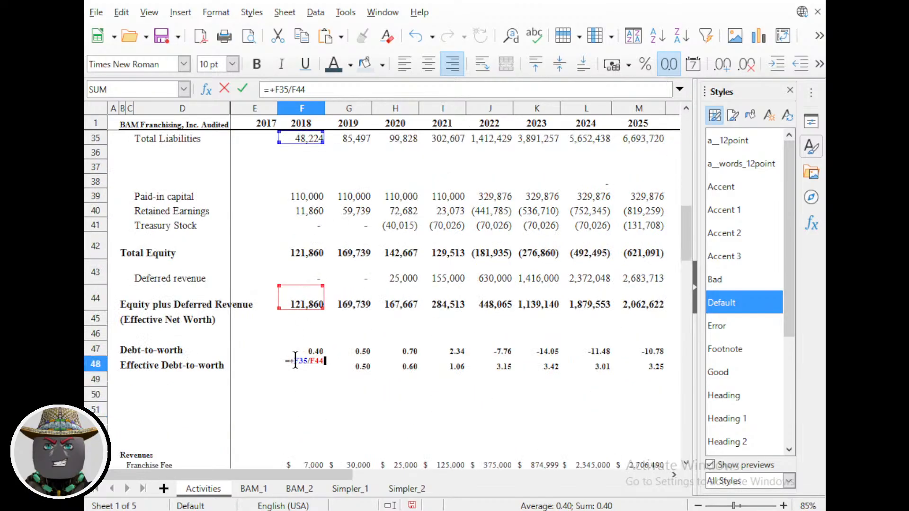
pyautogui.write('(')
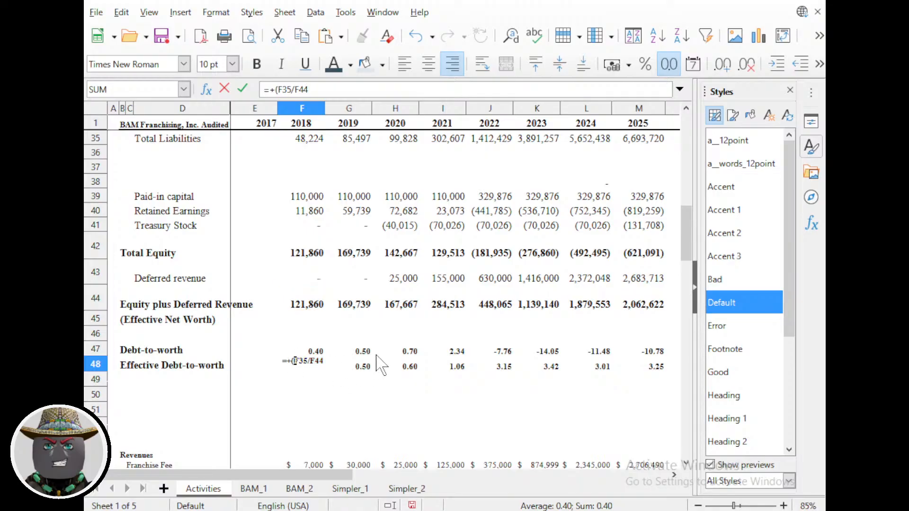
pyautogui.write(')')
pyautogui.write('+')
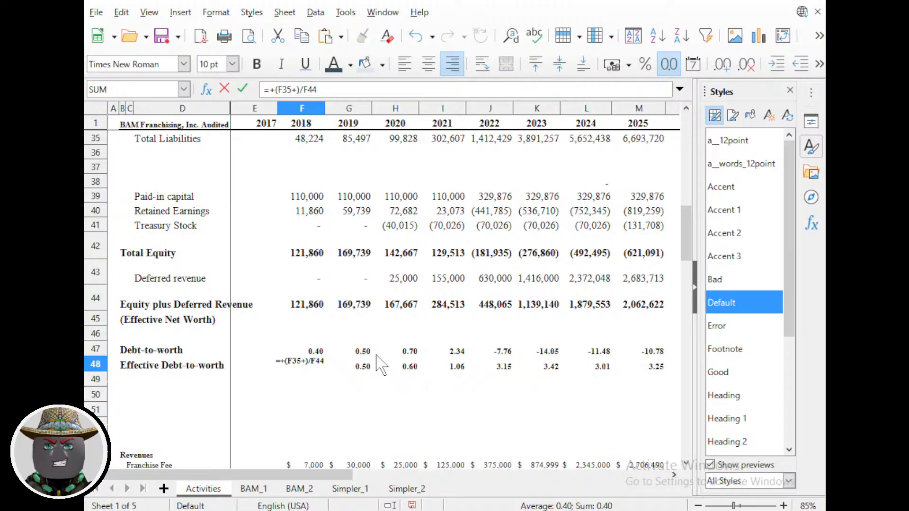
pyautogui.scroll(3, 320, 201)
pyautogui.scroll(2, 325, 234)
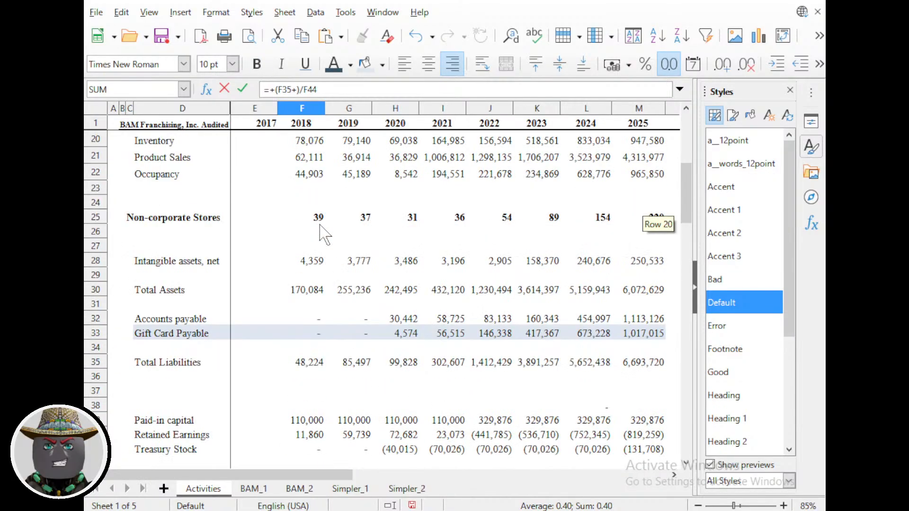
pyautogui.scroll(-3, 325, 234)
pyautogui.click(311, 364)
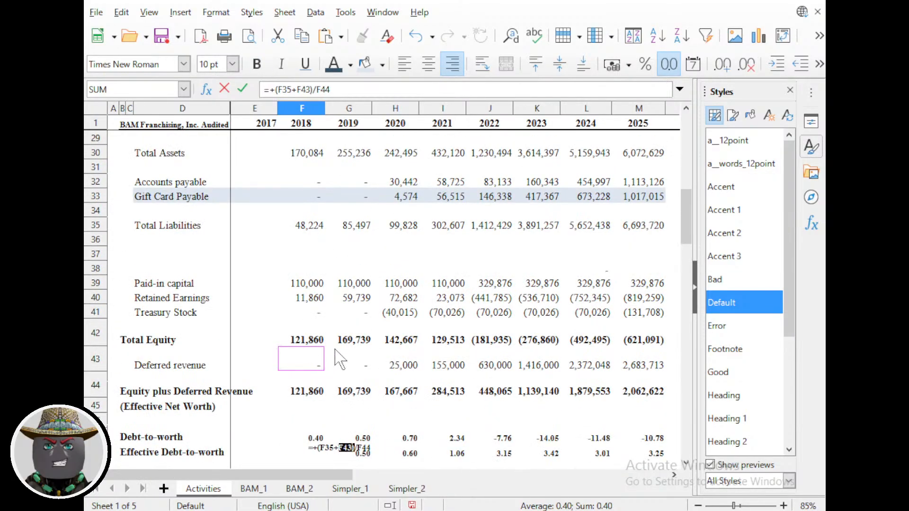
pyautogui.scroll(-1, 336, 358)
pyautogui.press('Return')
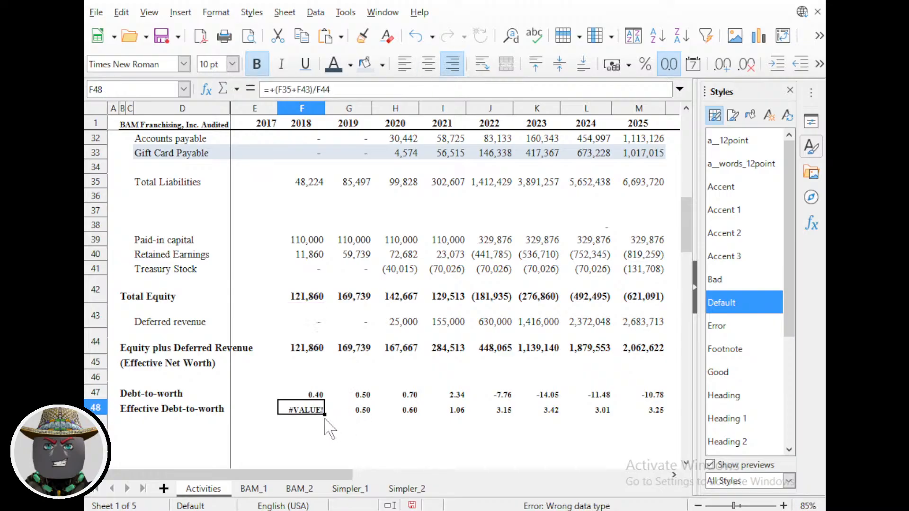
pyautogui.moveTo(325, 415); pyautogui.dragTo(656, 426)
# Remove the Deferred revenue term G43 from the liabilities part of the 2019 Effective Debt-to-worth formula in G48.
pyautogui.click(355, 410)
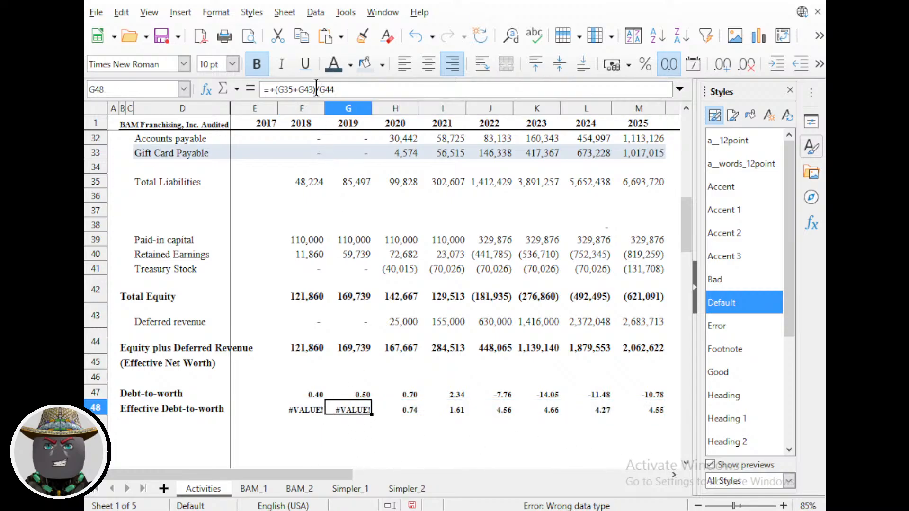
pyautogui.click(316, 89)
pyautogui.hotkey('shift', 'Left')
pyautogui.hotkey('shift', 'Left')
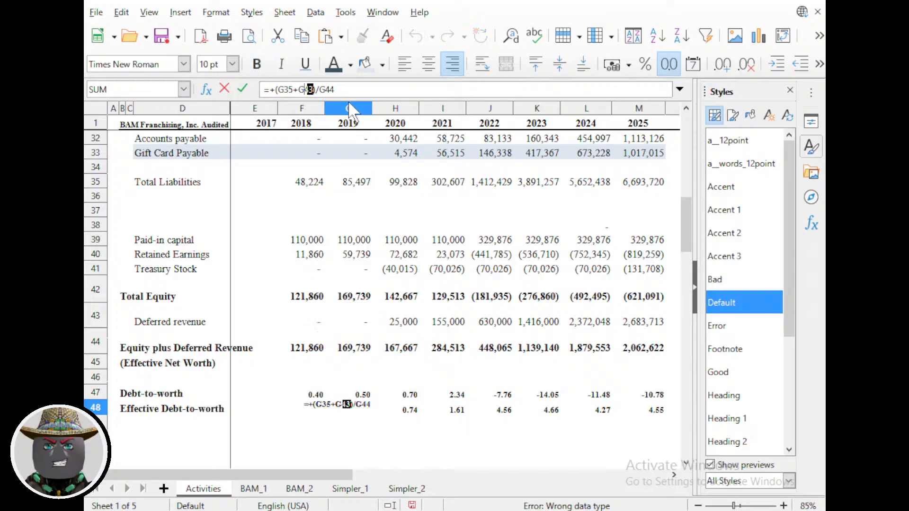
pyautogui.hotkey('shift', 'Left')
pyautogui.hotkey('shift', 'Left')
pyautogui.press('BackSpace')
pyautogui.press('Return')
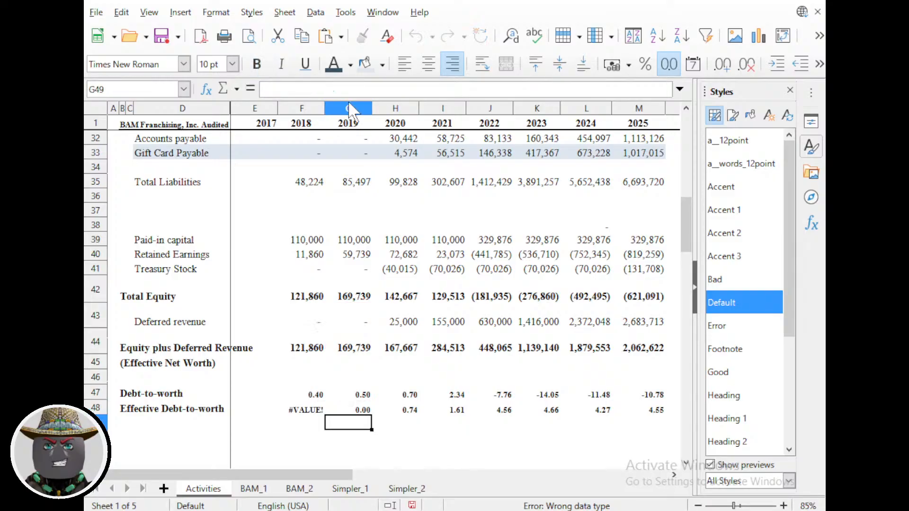
# Copy the edited 2019 Effective Debt-to-worth formula from G48 into the 2018 cell F48.
pyautogui.press('Up')
pyautogui.hotkey('ctrl', 'c')
pyautogui.press('Left')
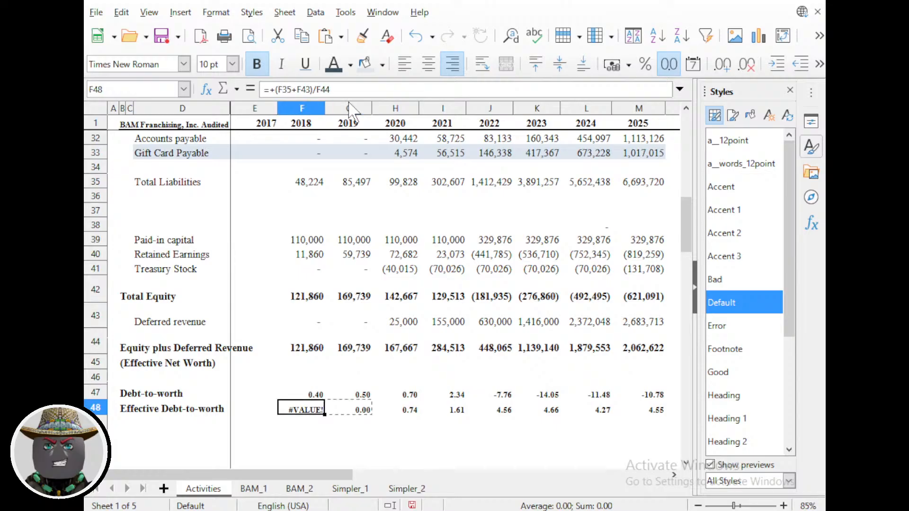
pyautogui.hotkey('ctrl', 'v')
pyautogui.press('Right')
pyautogui.press('Right')
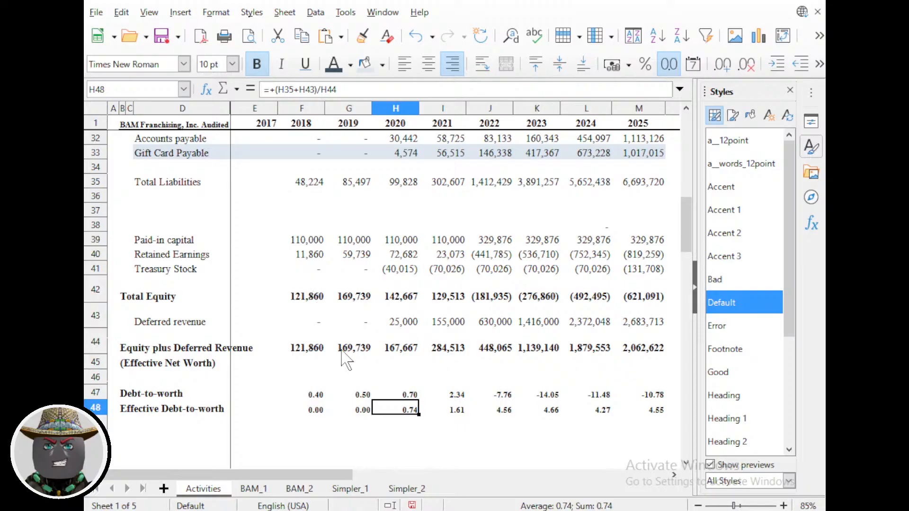
# Compare the 2018 Debt-to-worth formula in F47 with the Effective Debt-to-worth formula in F48.
pyautogui.click(318, 406)
pyautogui.click(317, 396)
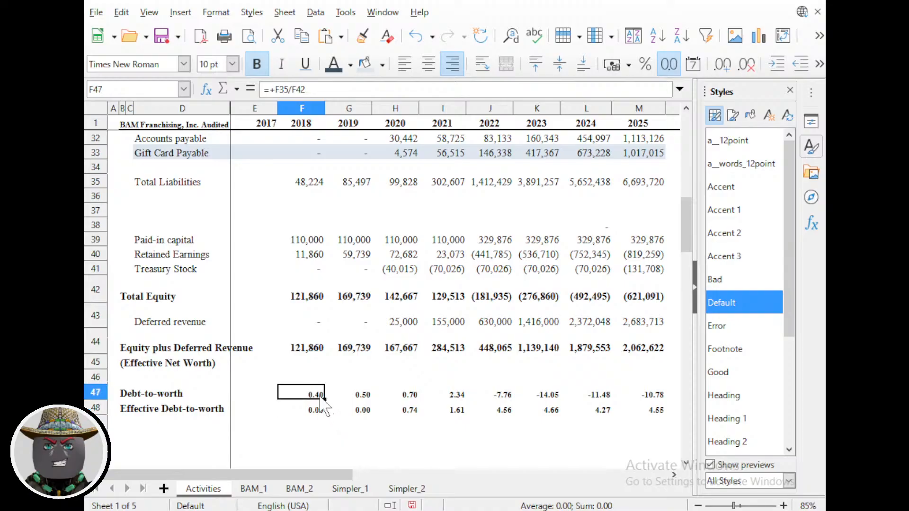
pyautogui.doubleClick(320, 397)
pyautogui.press('Tab')
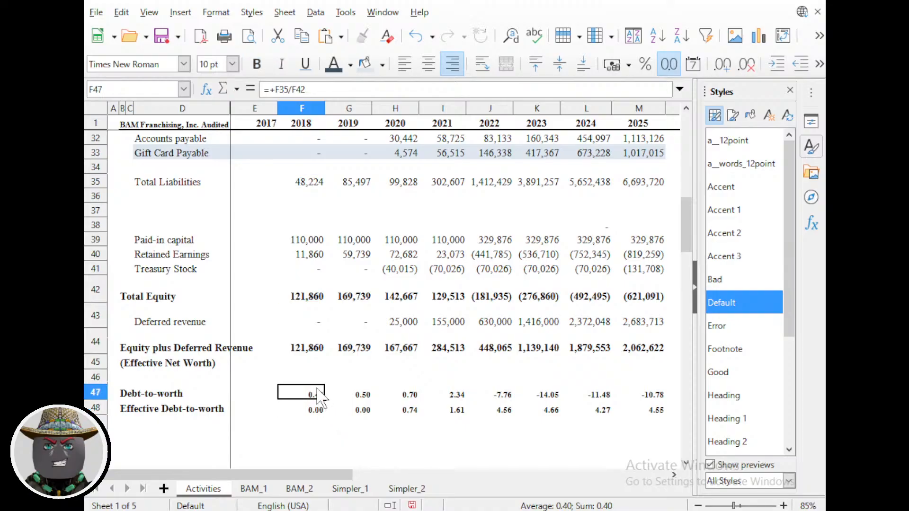
pyautogui.press('F2')
pyautogui.click(316, 393)
pyautogui.press('Down')
pyautogui.press('F2')
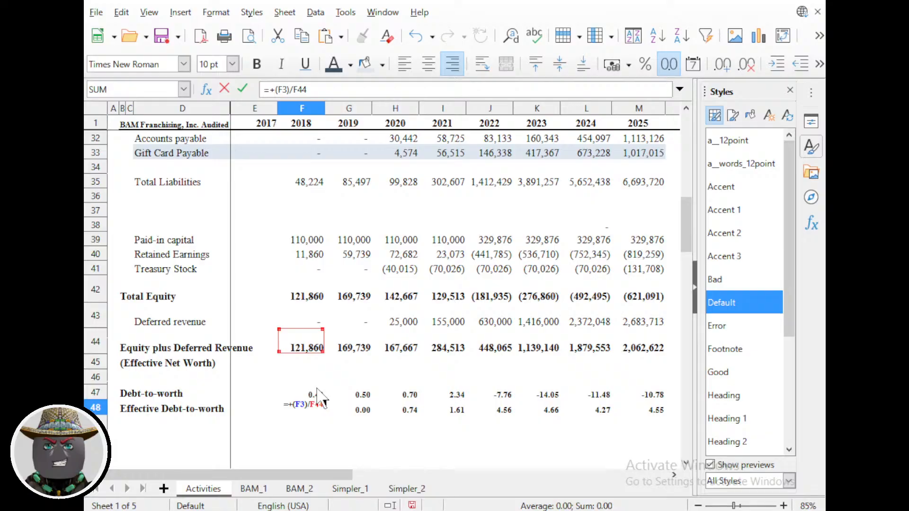
pyautogui.press('Escape')
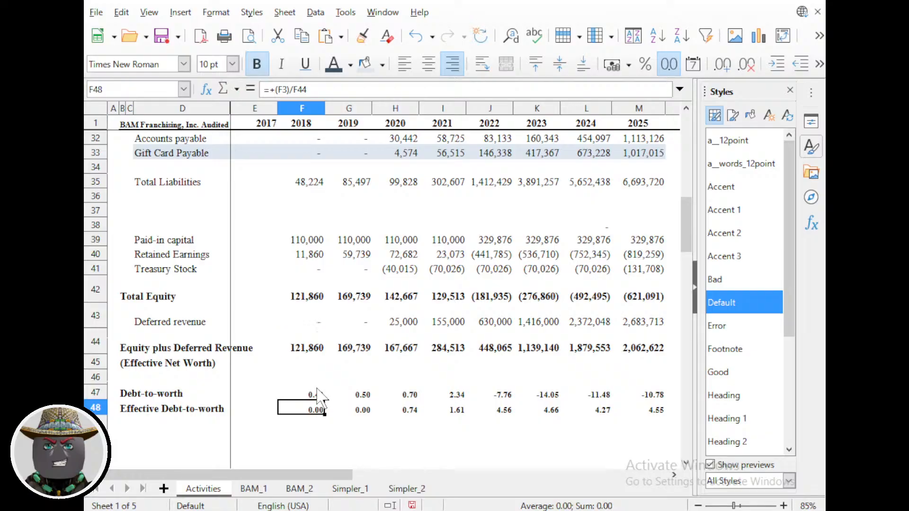
# Repoint the liabilities reference in F48 from F3 to Total Liabilities in F35, giving =+(F35)/F44.
pyautogui.press('F2')
pyautogui.scroll(7, 342, 381)
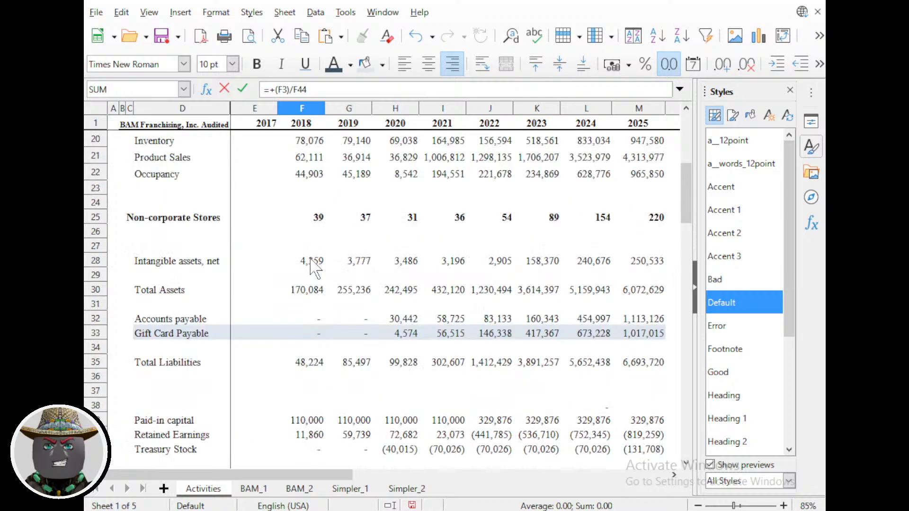
pyautogui.scroll(-3, 315, 268)
pyautogui.scroll(-7, 317, 268)
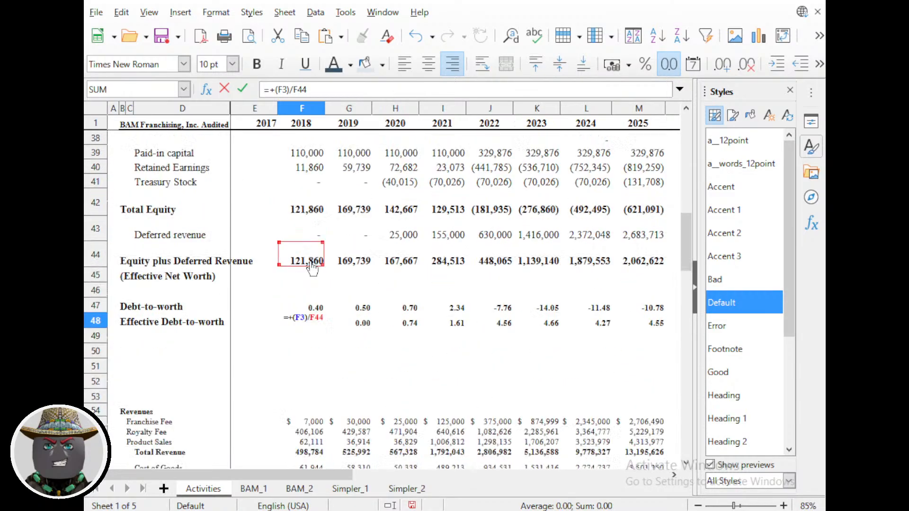
pyautogui.scroll(13, 337, 284)
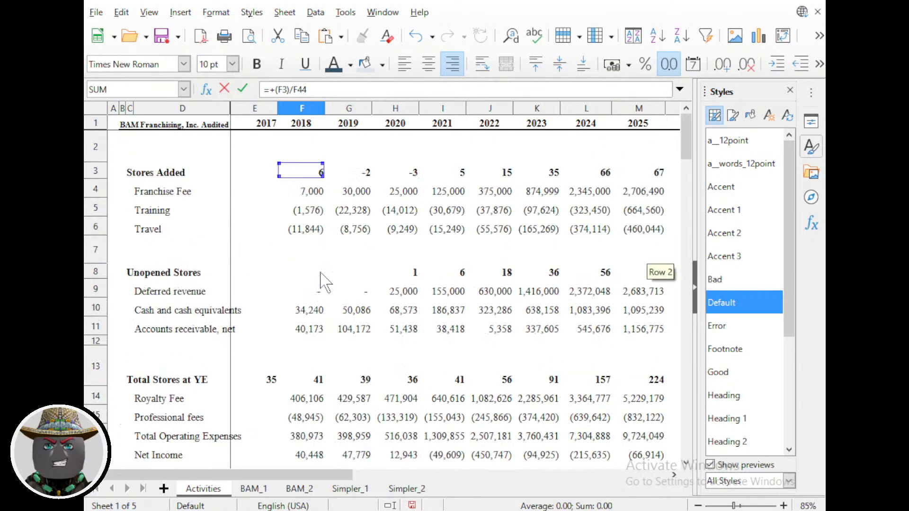
pyautogui.moveTo(302, 173); pyautogui.dragTo(308, 240)
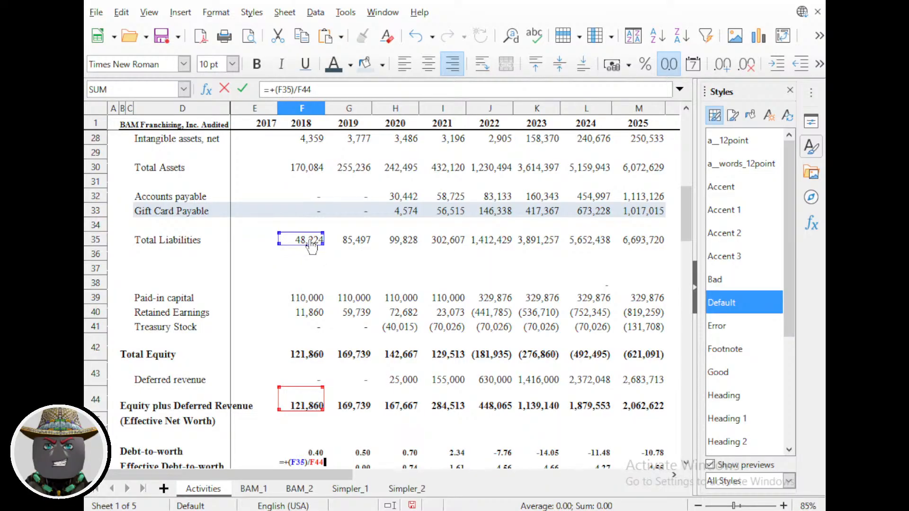
pyautogui.press('Return')
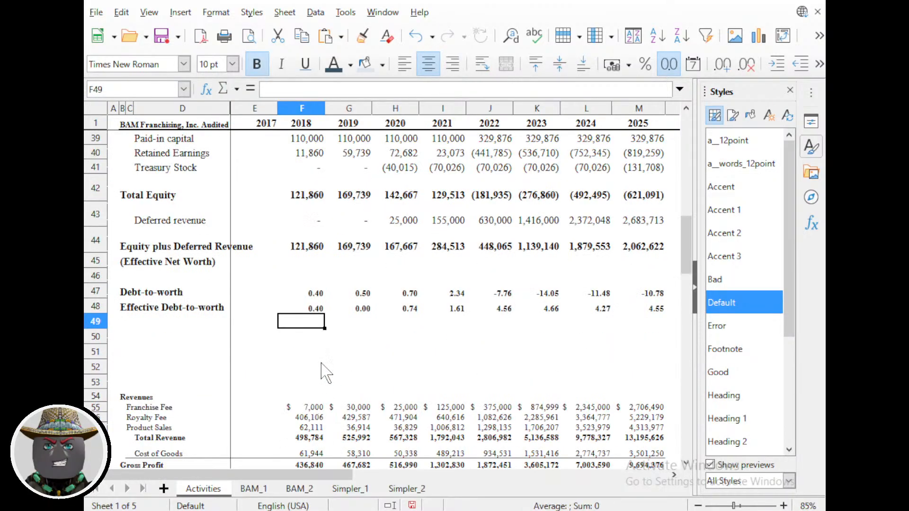
# Copy the corrected Effective Debt-to-worth formula from F48 into the 2019 cell G48.
pyautogui.click(316, 309)
pyautogui.hotkey('ctrl', 'c')
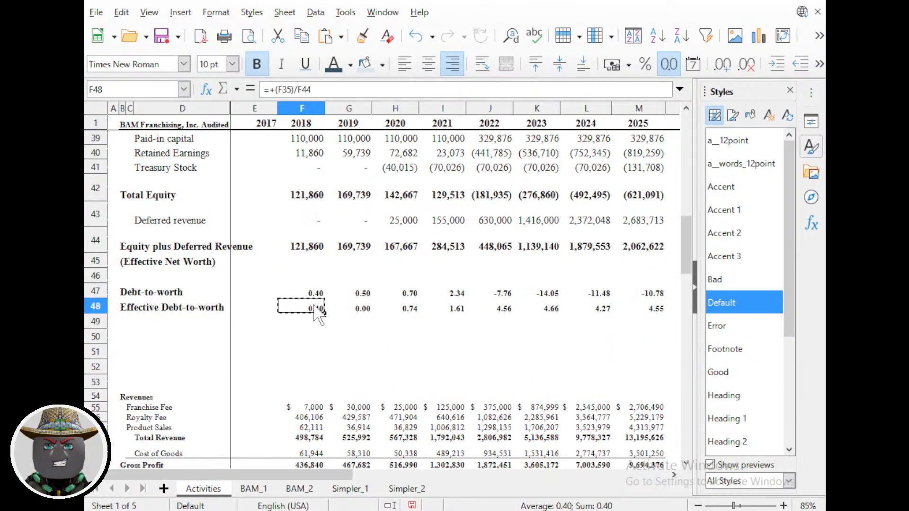
pyautogui.press('Right')
pyautogui.hotkey('ctrl', 'v')
# Review the Effective Debt-to-worth formulas for 2020 through 2025 in H48:M48.
pyautogui.press('Right')
pyautogui.press('Right')
pyautogui.press('Right')
pyautogui.press('Right')
pyautogui.press('Right')
pyautogui.press('Right')
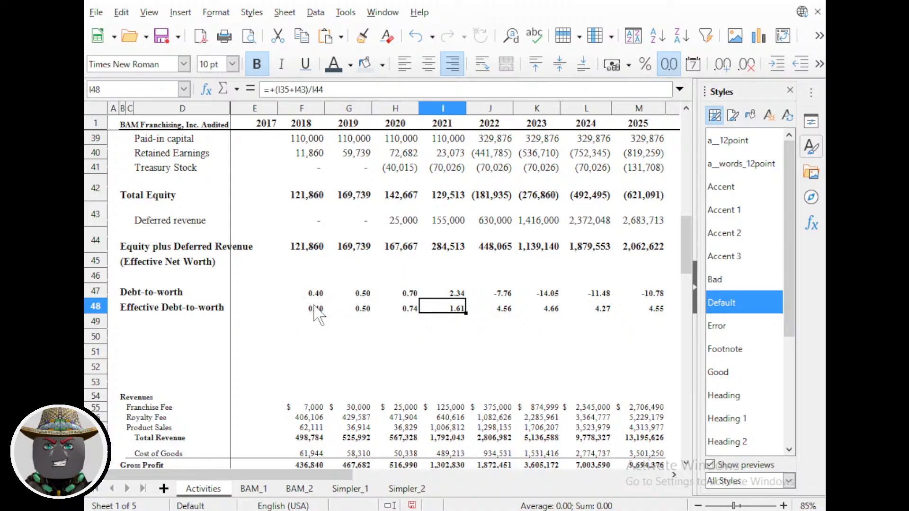
pyautogui.press('Right')
pyautogui.press('Right')
pyautogui.press('Right')
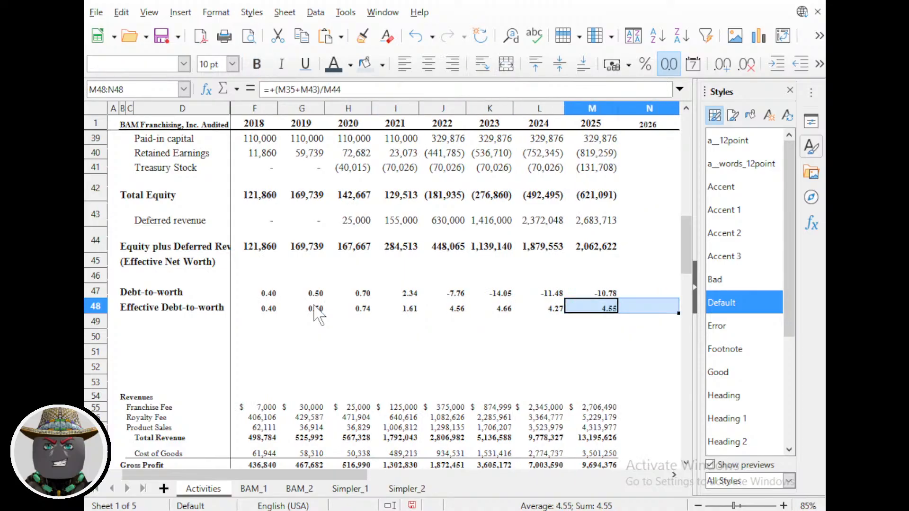
pyautogui.press('Left')
pyautogui.press('Left')
pyautogui.press('Left')
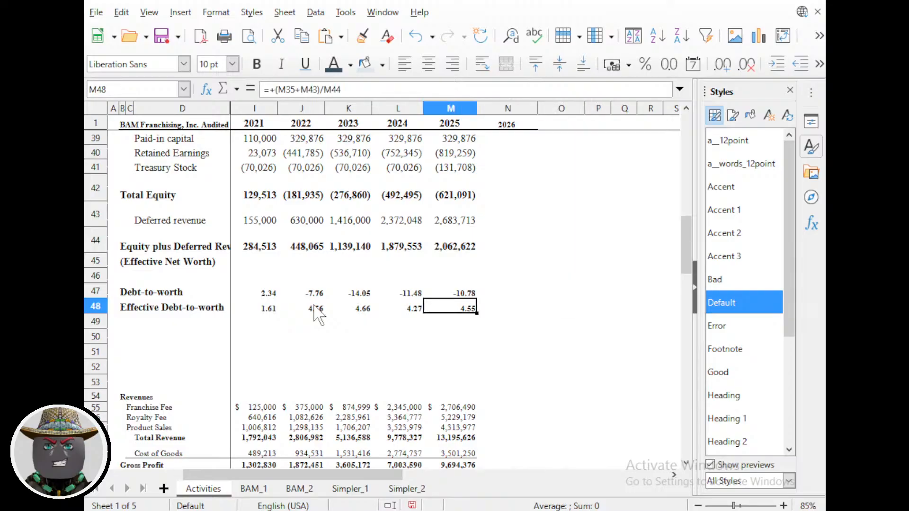
# Duplicate the Effective Debt-to-worth row, B48:M48, into row 49 directly below.
pyautogui.hotkey('ctrl', 'Left')
pyautogui.hotkey('ctrl', 'Right')
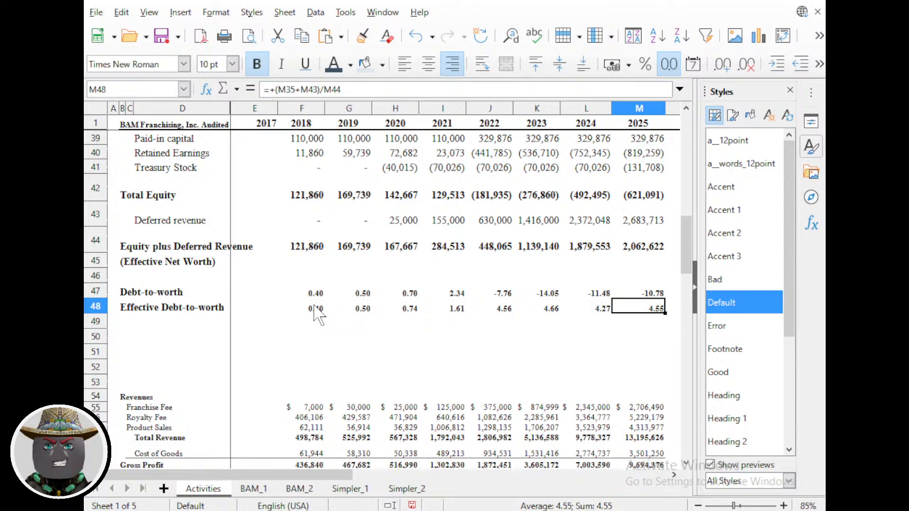
pyautogui.hotkey('ctrl', 'shift', 'Left')
pyautogui.hotkey('ctrl', 'shift', 'Left')
pyautogui.hotkey('ctrl', 'c')
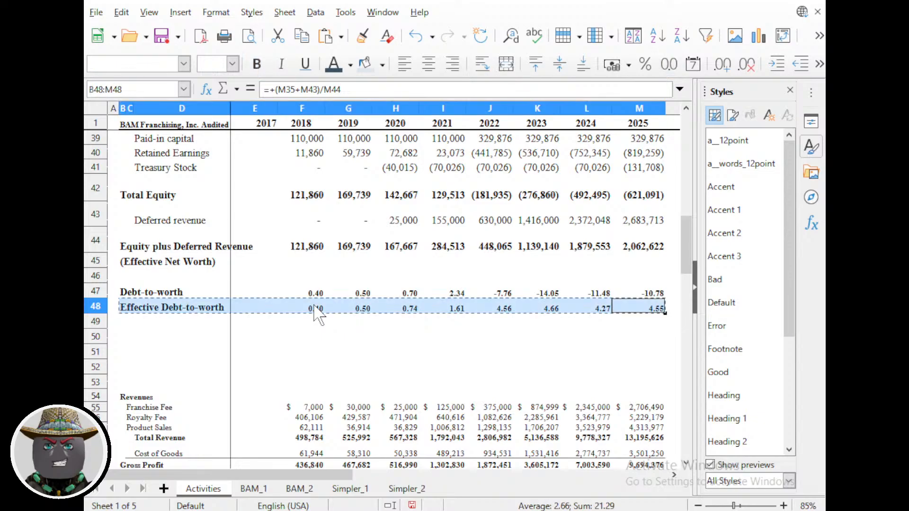
pyautogui.press('Down')
pyautogui.hotkey('ctrl', 'Left')
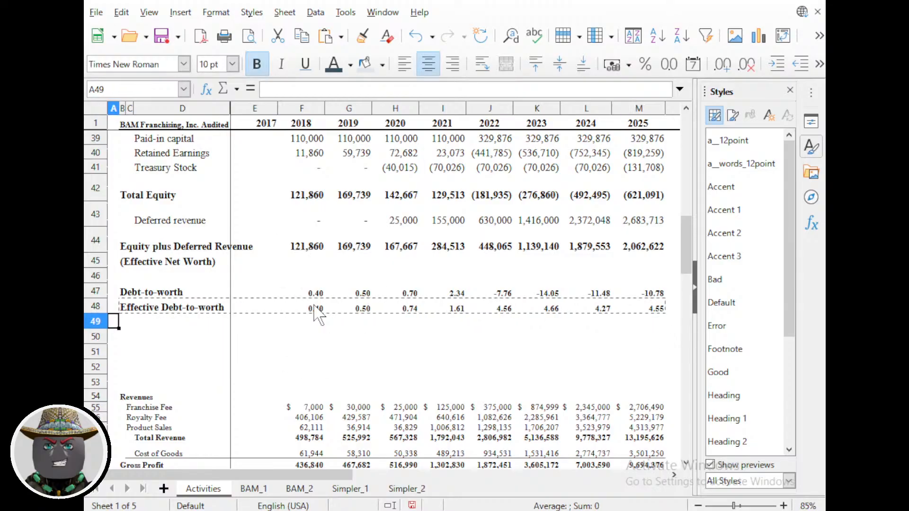
pyautogui.hotkey('ctrl', 'v')
pyautogui.press('Right')
pyautogui.press('Right')
pyautogui.press('Right')
pyautogui.press('Right')
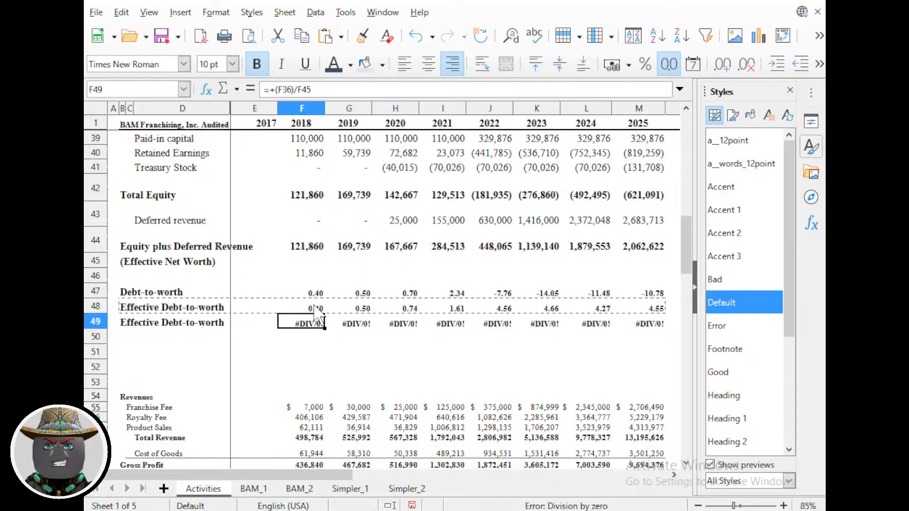
# Make the row of the Equity plus Deferred Revenue reference absolute in F48, =+(F35)/F$44, and fill the formula across through M48.
pyautogui.press('Up')
pyautogui.hotkey('ctrl', 'shift', 'Right')
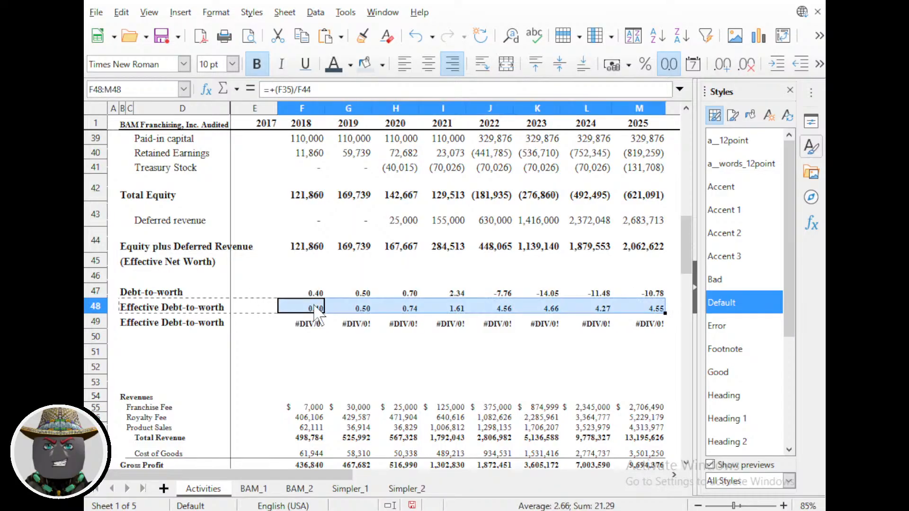
pyautogui.press('Down')
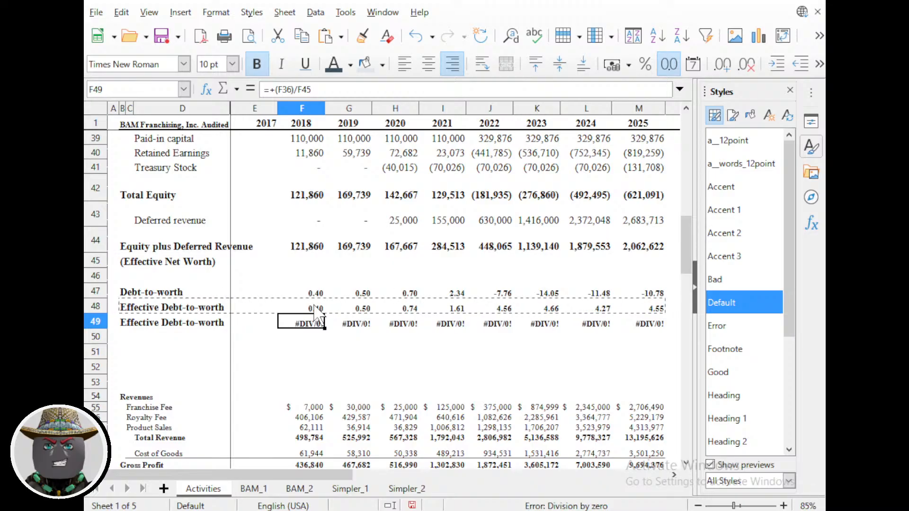
pyautogui.press('Up')
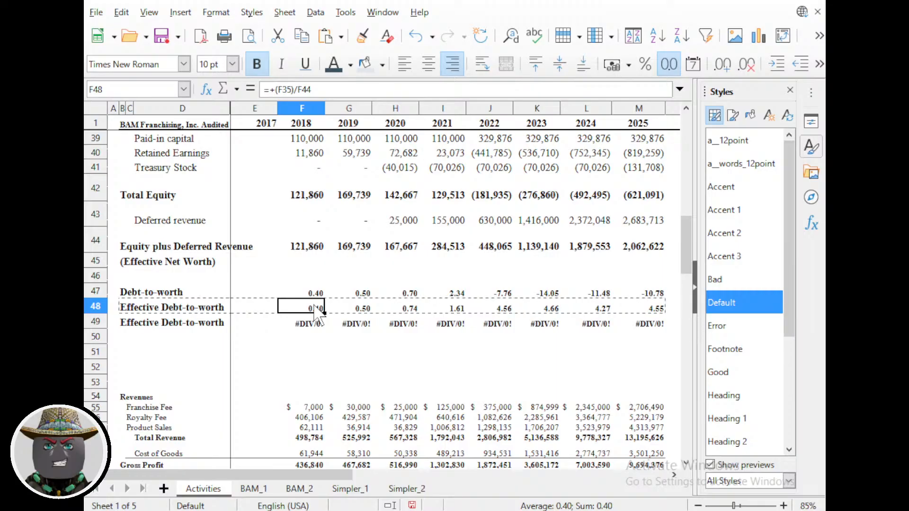
pyautogui.doubleClick(317, 311)
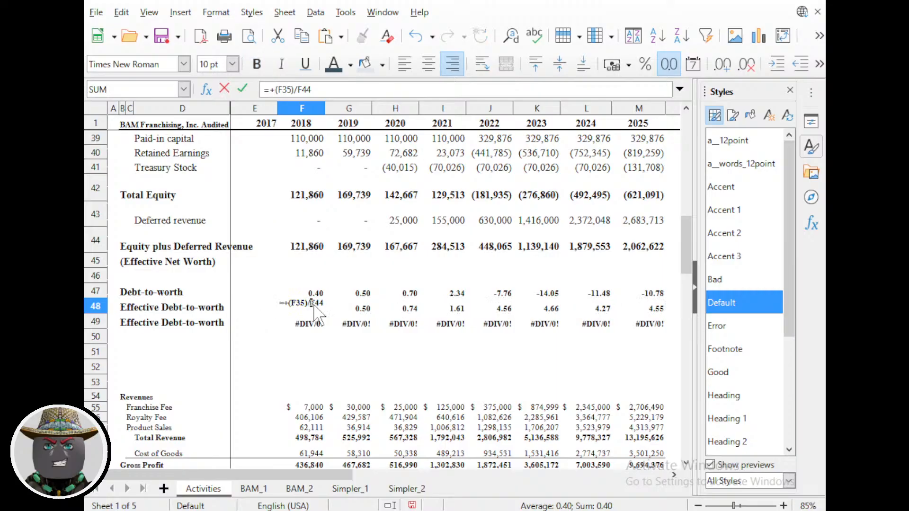
pyautogui.write('$')
pyautogui.press('Return')
pyautogui.click(314, 305)
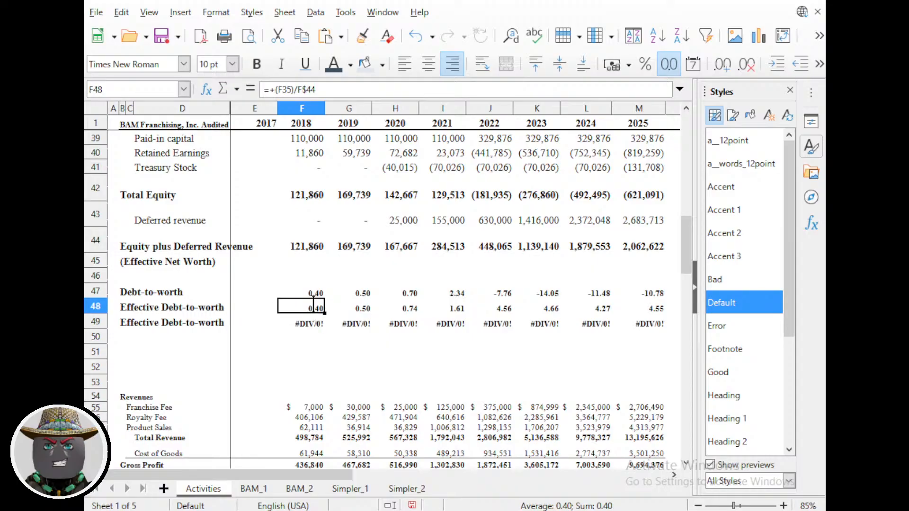
pyautogui.moveTo(325, 313); pyautogui.dragTo(665, 312)
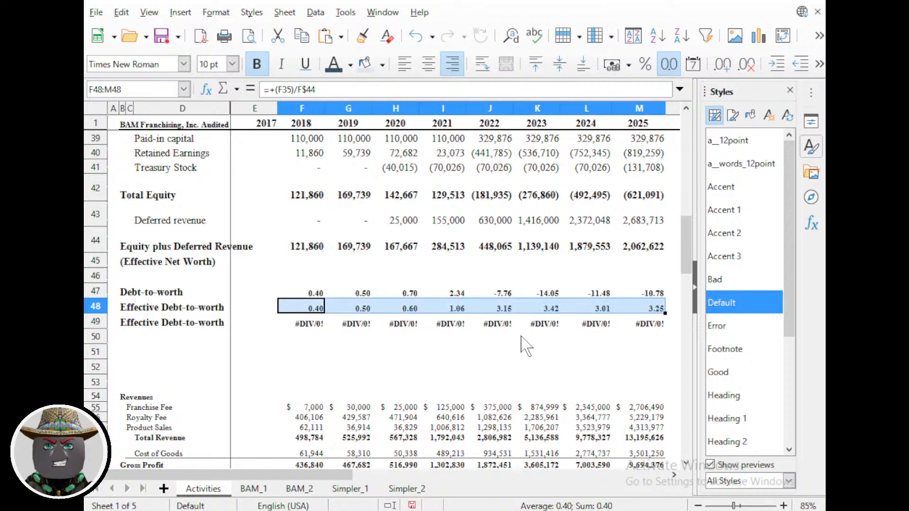
# Check which cells the Effective Debt-to-worth formulas in F48, H48, I48 and J48 and the Debt-to-worth formula in H47 reference.
pyautogui.click(314, 311)
pyautogui.press('F2')
pyautogui.press('Escape')
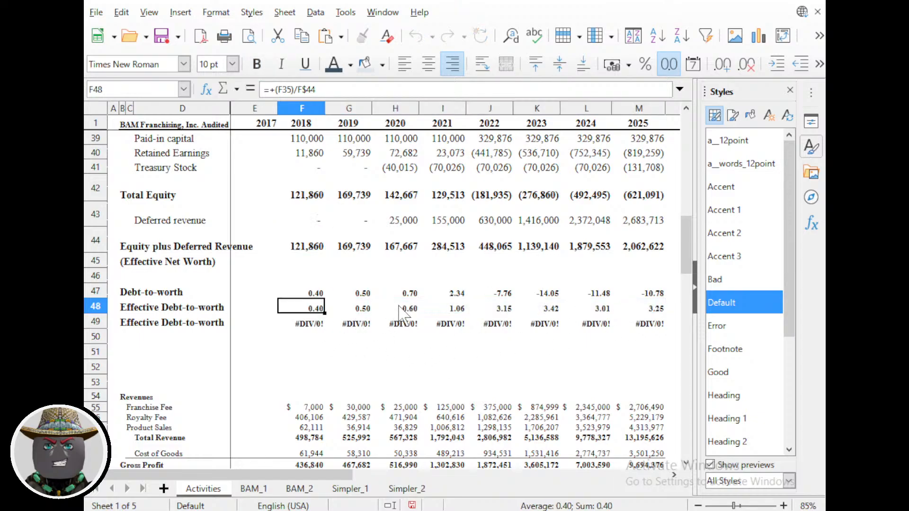
pyautogui.click(398, 309)
pyautogui.press('F2')
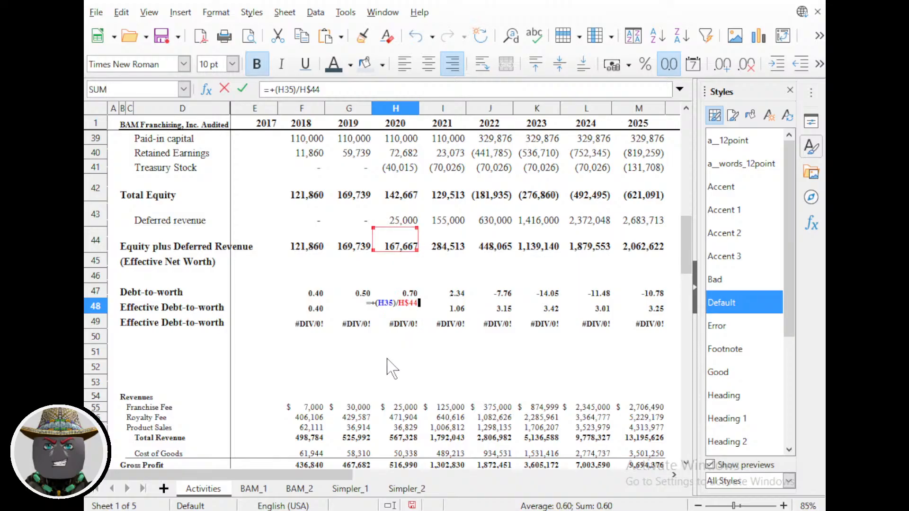
pyautogui.press('Escape')
pyautogui.click(453, 308)
pyautogui.press('F2')
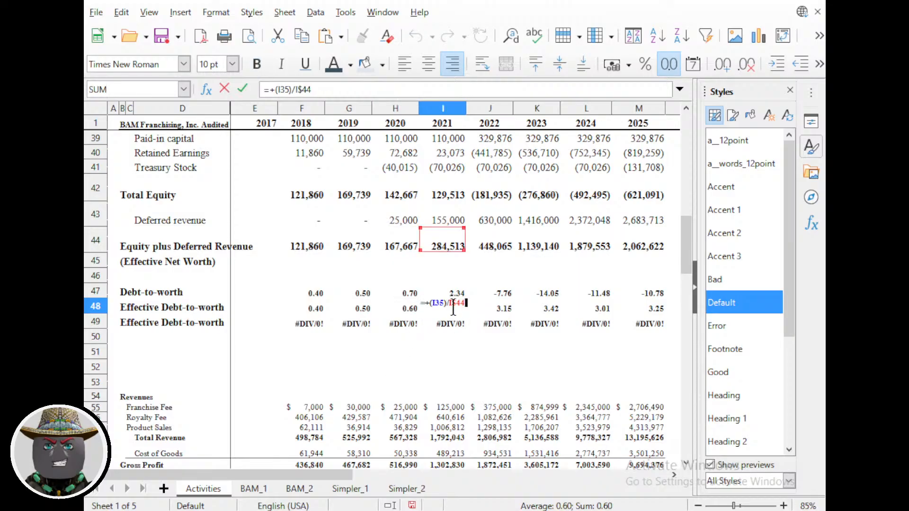
pyautogui.press('Escape')
pyautogui.click(413, 292)
pyautogui.press('F2')
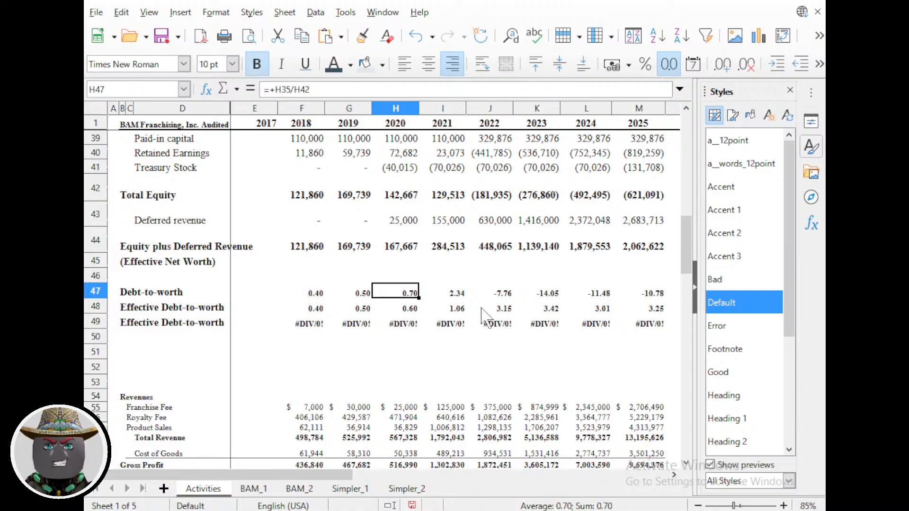
pyautogui.click(481, 308)
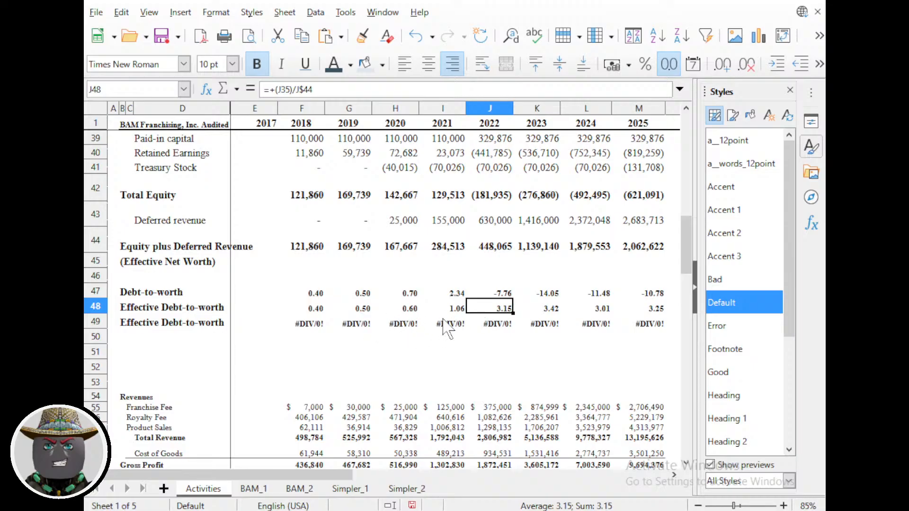
# Enter =(F35+F43)/F44 in F49, adding deferred revenue to total liabilities, and fill the formula across through M49.
pyautogui.click(309, 327)
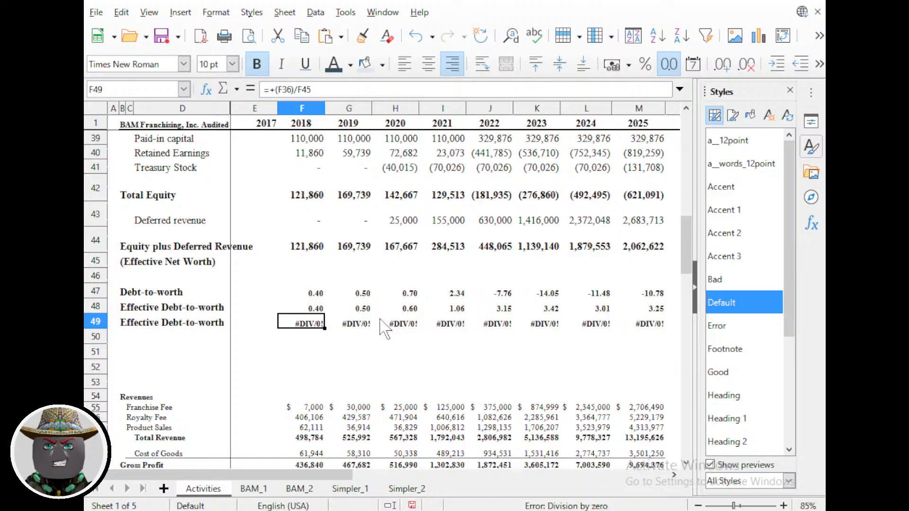
pyautogui.write('=')
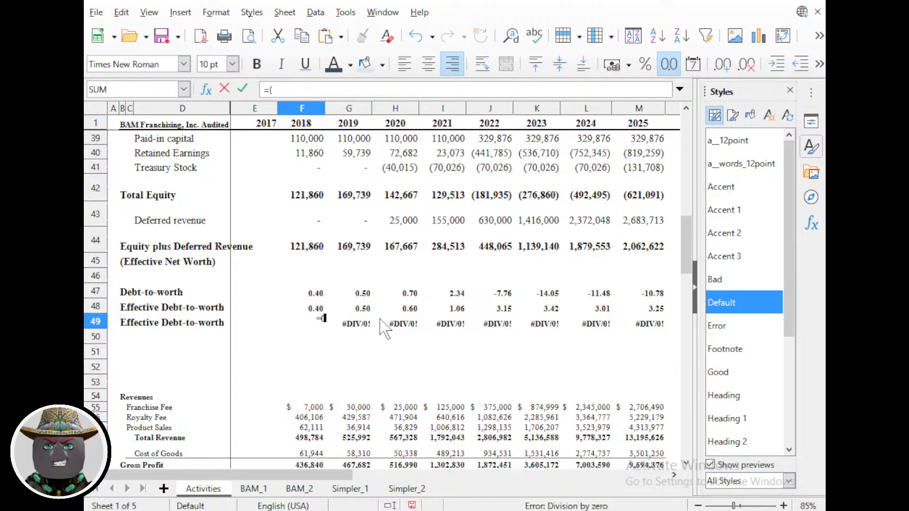
pyautogui.write('(')
pyautogui.press('Up')
pyautogui.press('Up')
pyautogui.press('Up')
pyautogui.press('Up')
pyautogui.press('Up')
pyautogui.press('Up')
pyautogui.press('Up')
pyautogui.press('Up')
pyautogui.press('Up')
pyautogui.press('Up')
pyautogui.press('Up')
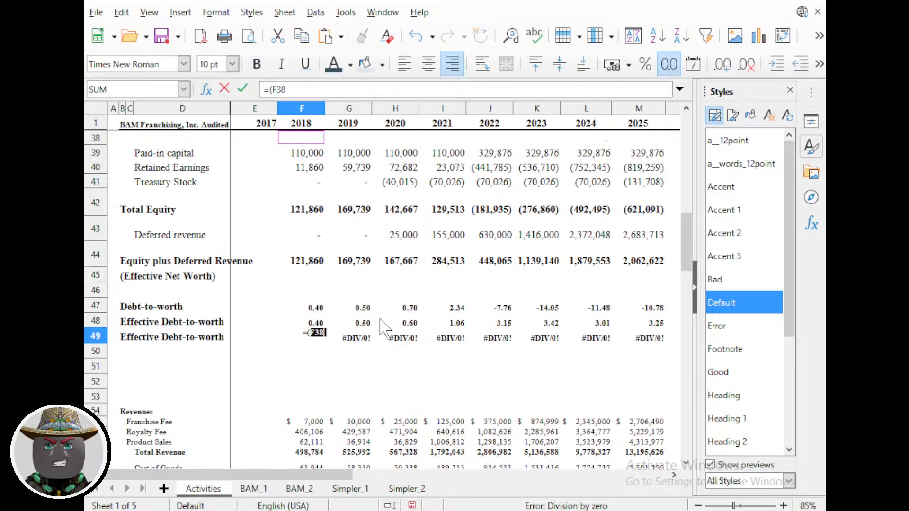
pyautogui.press('Up')
pyautogui.press('Up')
pyautogui.press('Up')
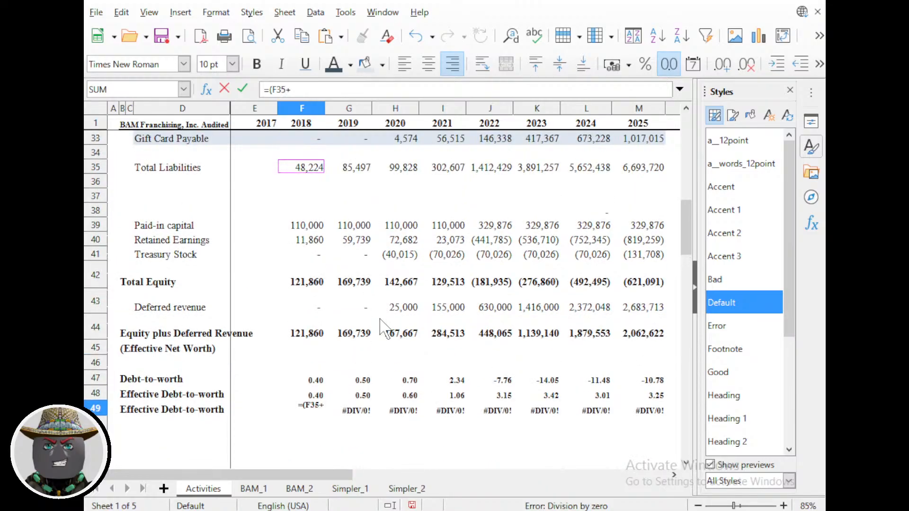
pyautogui.write('+')
pyautogui.press('Up')
pyautogui.press('Up')
pyautogui.press('Up')
pyautogui.press('Up')
pyautogui.press('Up')
pyautogui.press('Down')
pyautogui.press('Down')
pyautogui.press('Down')
pyautogui.press('Down')
pyautogui.press('Down')
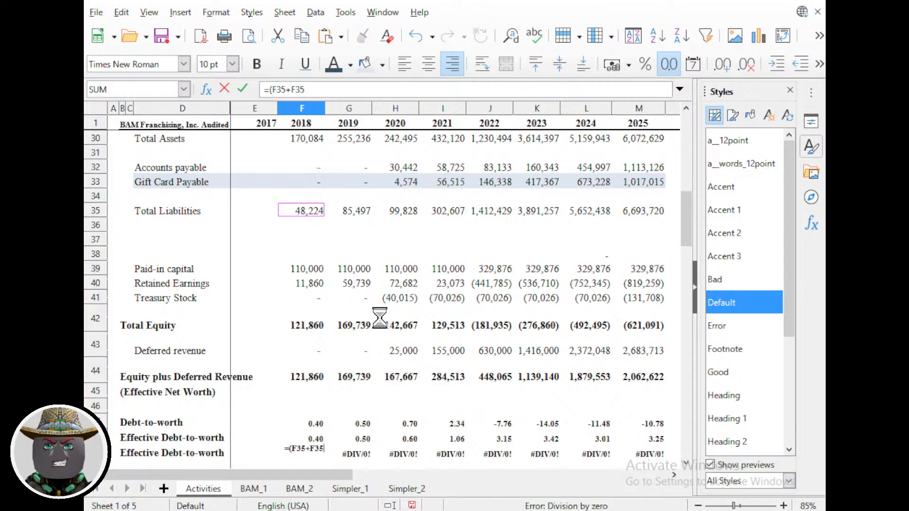
pyautogui.press('Down')
pyautogui.press('Down')
pyautogui.press('Down')
pyautogui.press('Down')
pyautogui.press('Down')
pyautogui.press('Down')
pyautogui.press('Down')
pyautogui.press('Down')
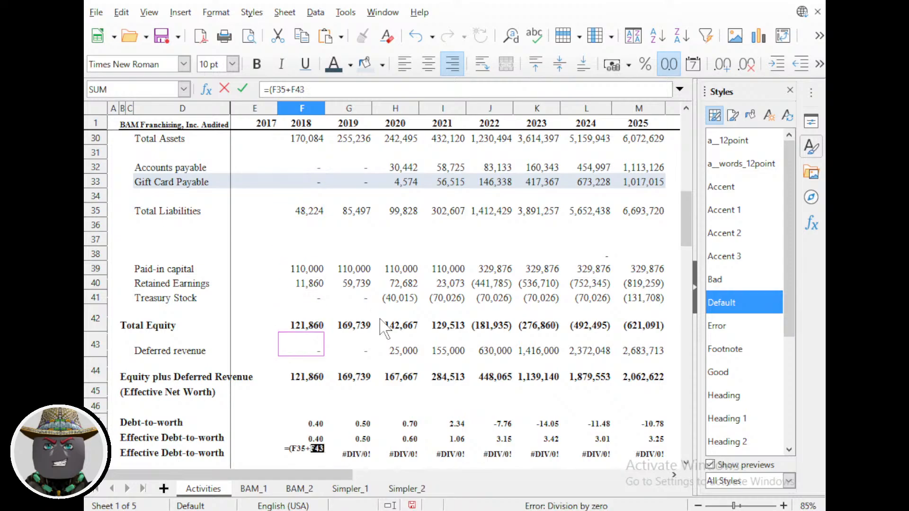
pyautogui.write(')/')
pyautogui.press('Up')
pyautogui.press('Down')
pyautogui.press('Down')
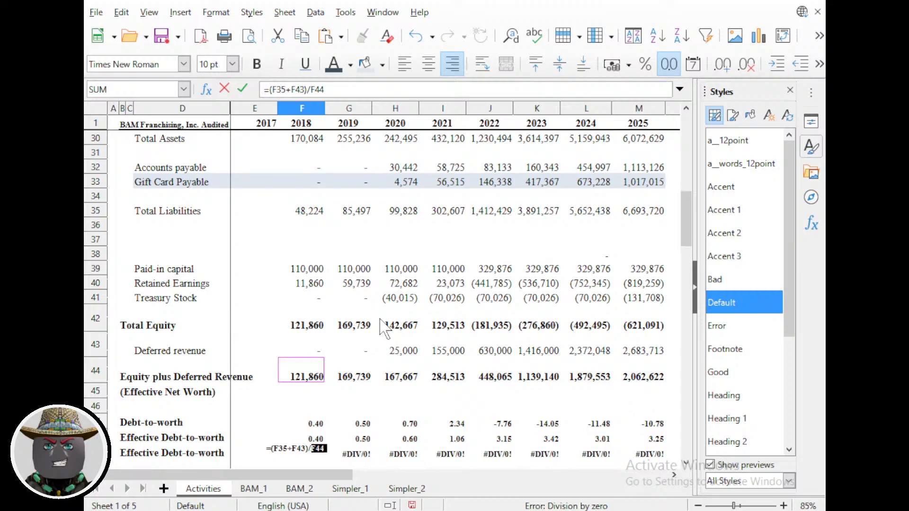
pyautogui.press('Return')
pyautogui.press('Up')
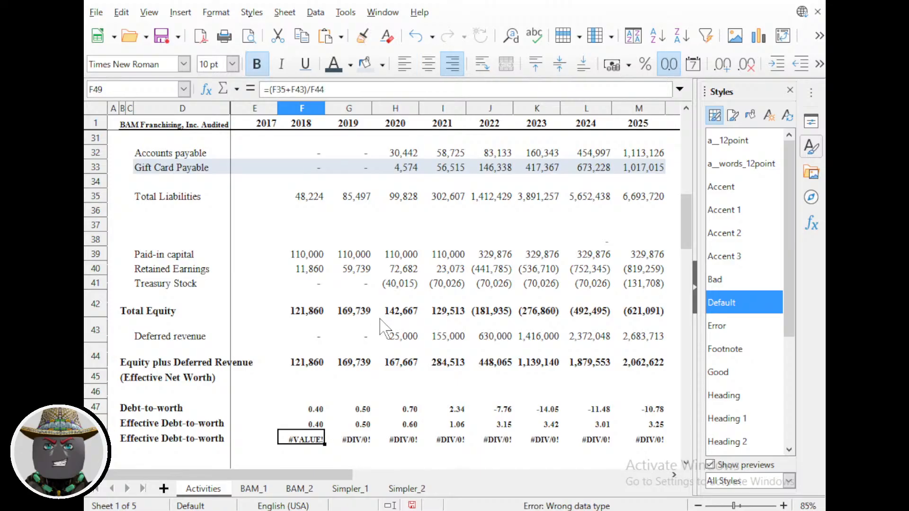
pyautogui.moveTo(325, 444); pyautogui.dragTo(660, 460)
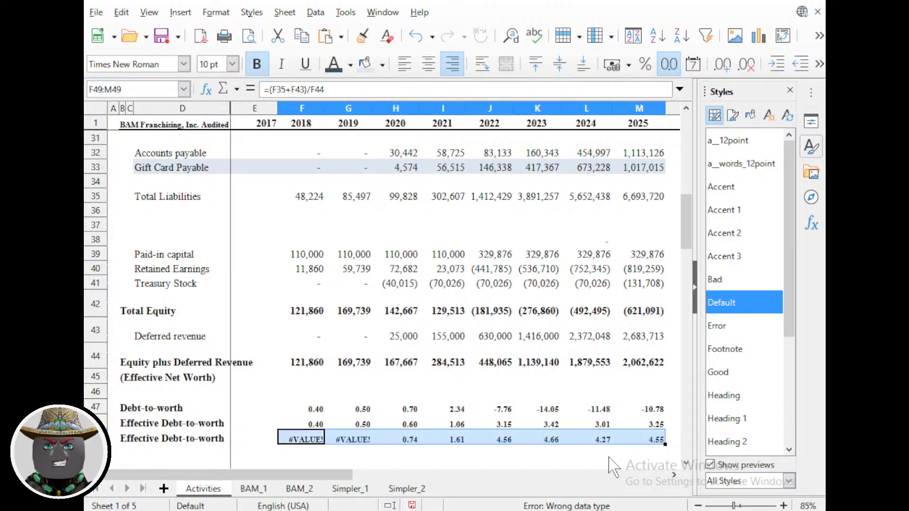
# Cut the deferred revenue term out of the F49 formula, making it =(F3)/F44, and copy it to G49.
pyautogui.click(353, 437)
pyautogui.click(314, 439)
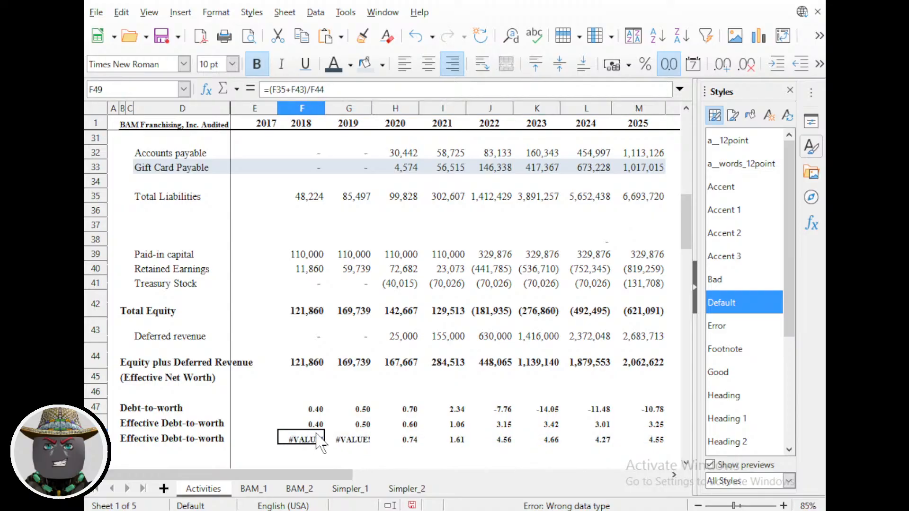
pyautogui.doubleClick(317, 439)
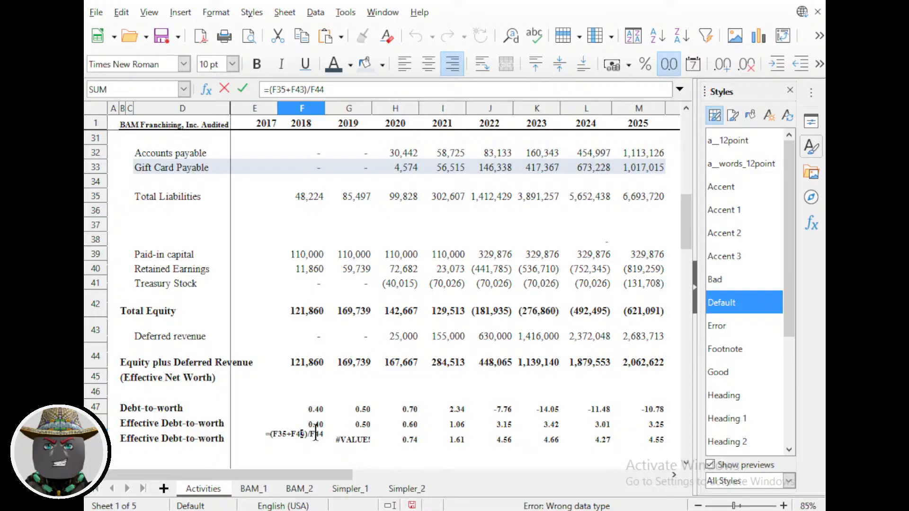
pyautogui.press('Delete')
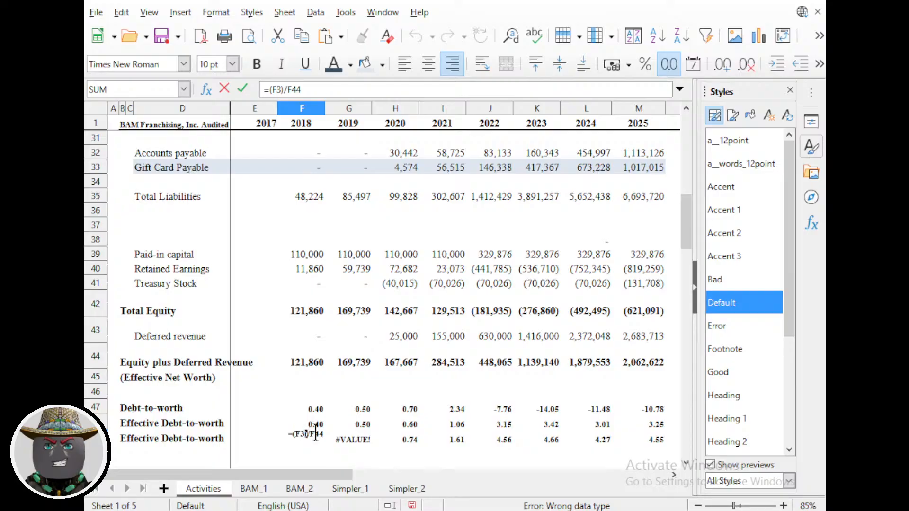
pyautogui.press('Return')
pyautogui.hotkey('ctrl', 'c')
pyautogui.press('Right')
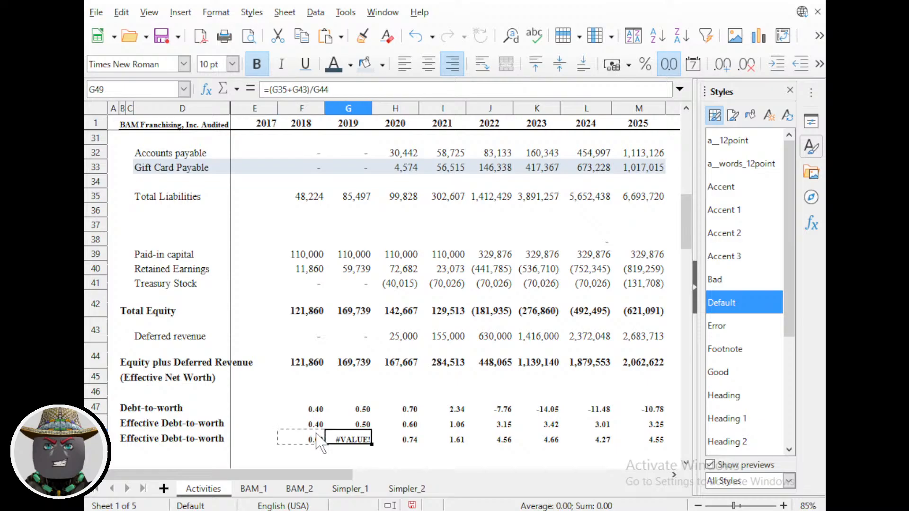
pyautogui.hotkey('ctrl', 'v')
pyautogui.press('Up')
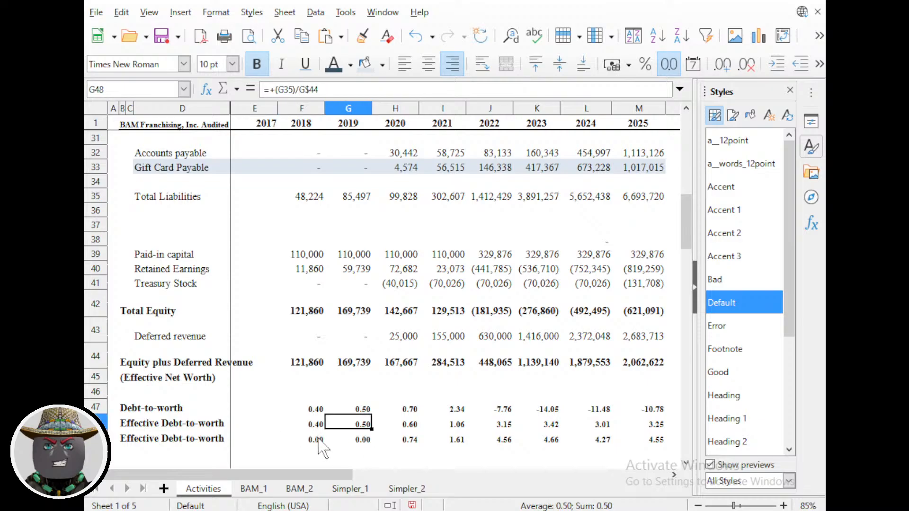
# Correct the 2018 formula in F49 to divide Total Liabilities by Equity plus Deferred Revenue, =(F35)/F44.
pyautogui.click(320, 441)
pyautogui.press('F2')
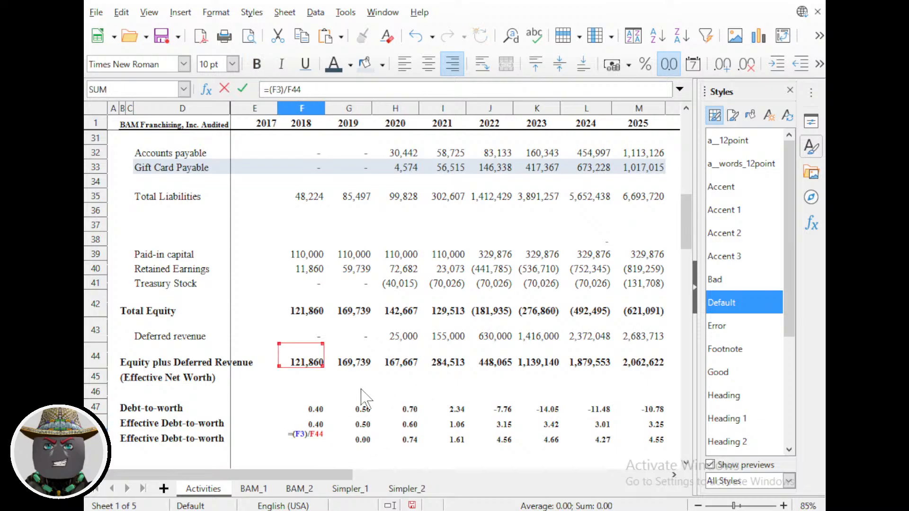
pyautogui.write('3')
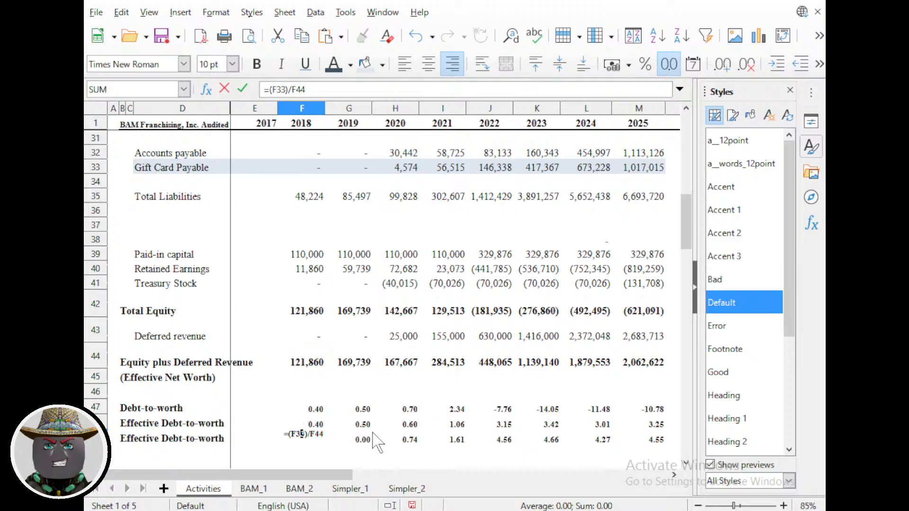
pyautogui.press('Return')
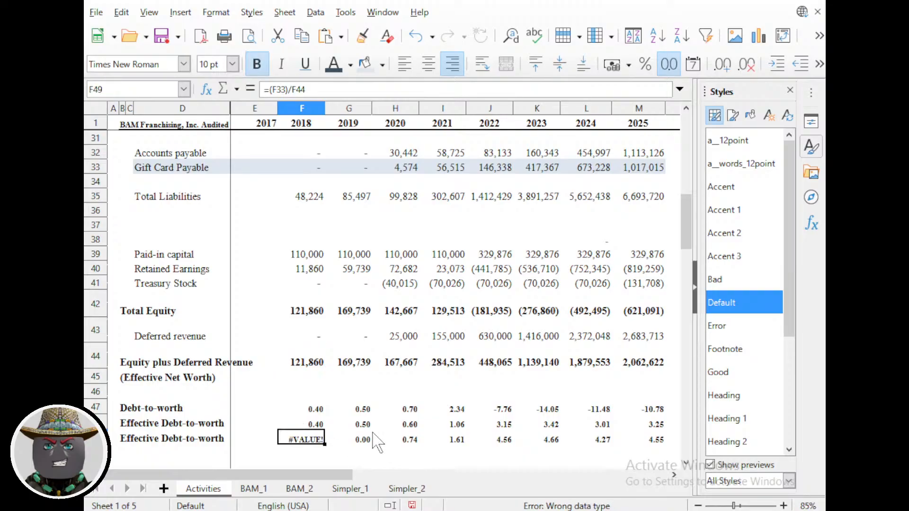
pyautogui.press('F2')
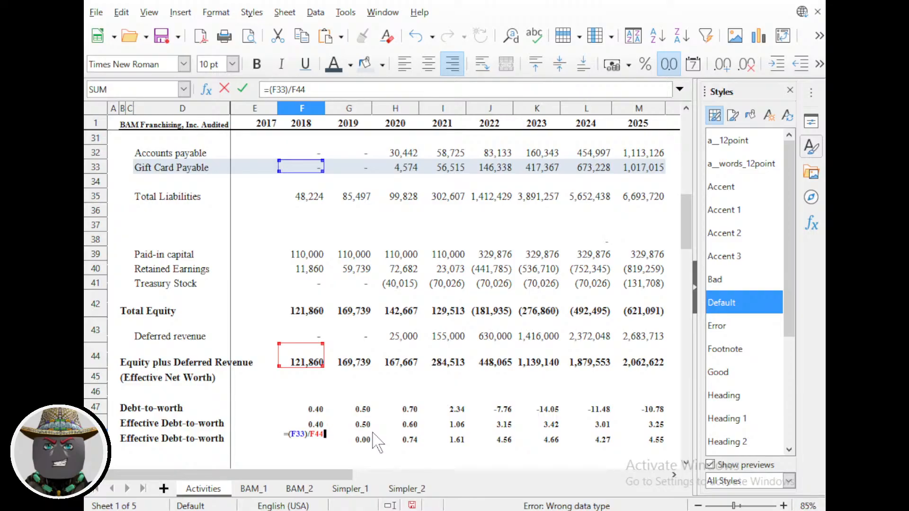
pyautogui.press('Escape')
pyautogui.press('F2')
pyautogui.press('Left')
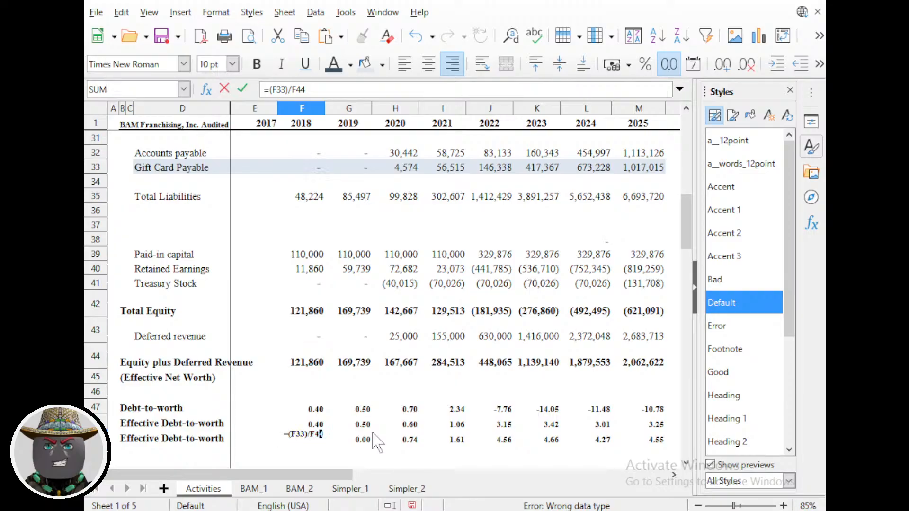
pyautogui.write('5')
pyautogui.press('Return')
pyautogui.press('F2')
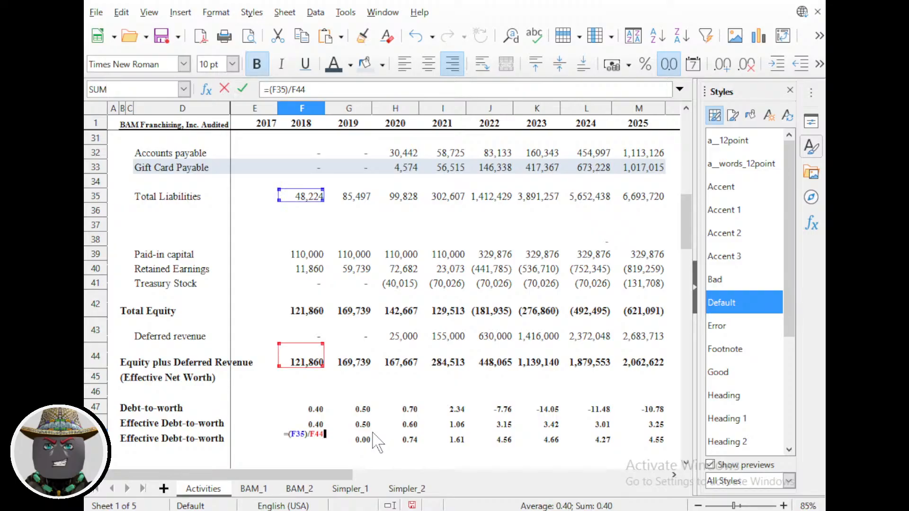
pyautogui.press('Escape')
# Check which cells the 2019 and 2020 formulas in both Effective Debt-to-worth rows, G48:H49, reference.
pyautogui.press('Right')
pyautogui.press('F2')
pyautogui.press('Escape')
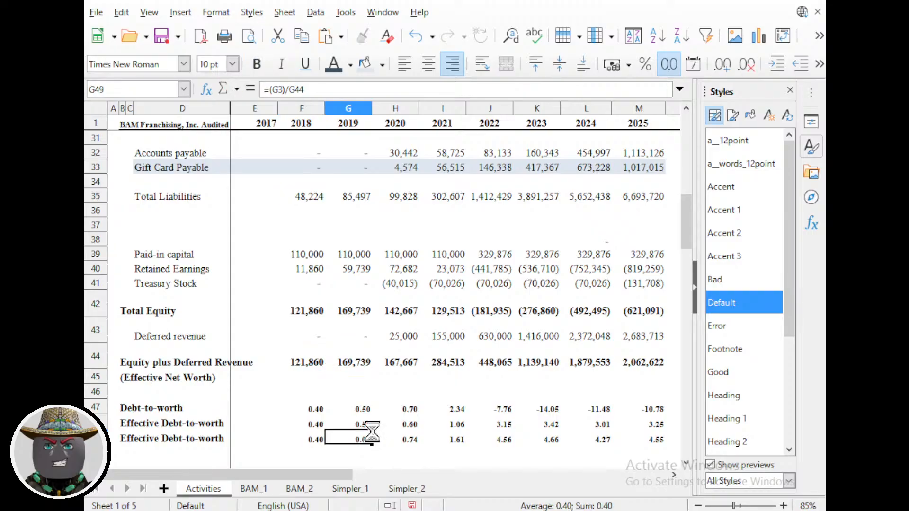
pyautogui.press('Right')
pyautogui.press('F2')
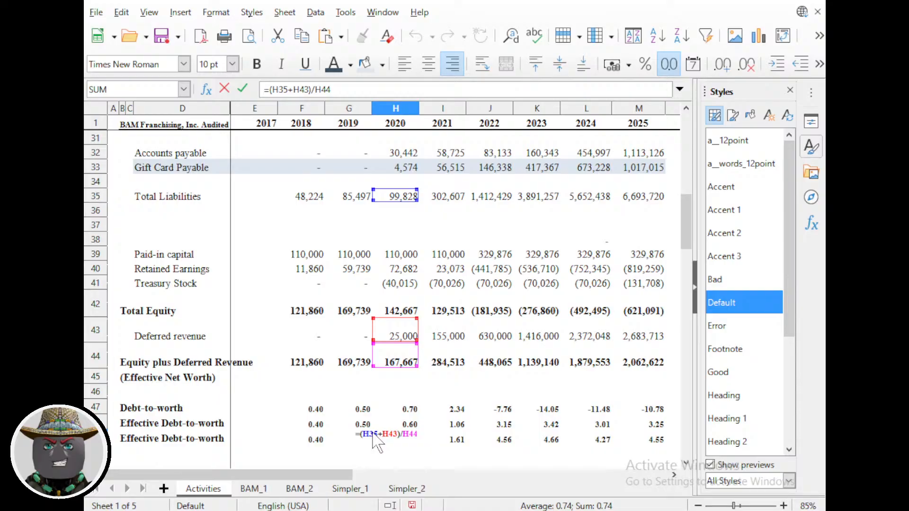
pyautogui.press('Escape')
pyautogui.press('Left')
pyautogui.press('F2')
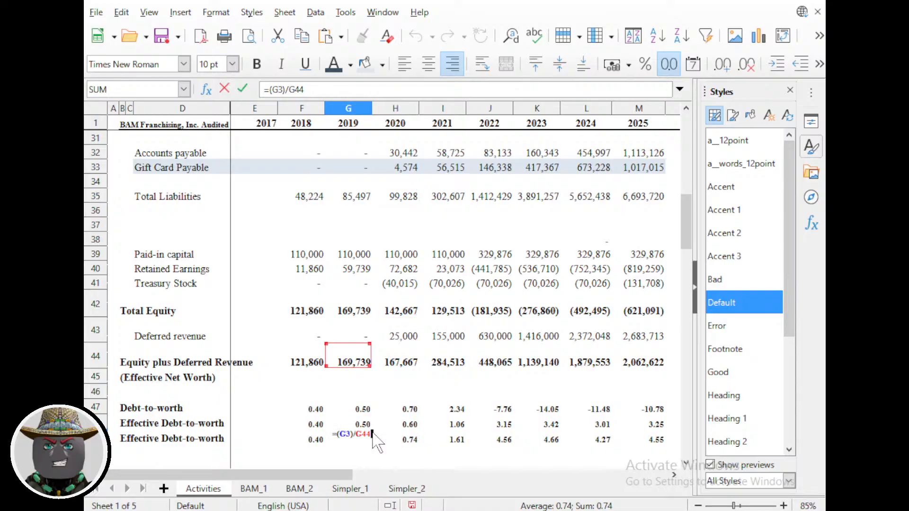
pyautogui.press('Escape')
pyautogui.press('Up')
pyautogui.press('F2')
pyautogui.press('Escape')
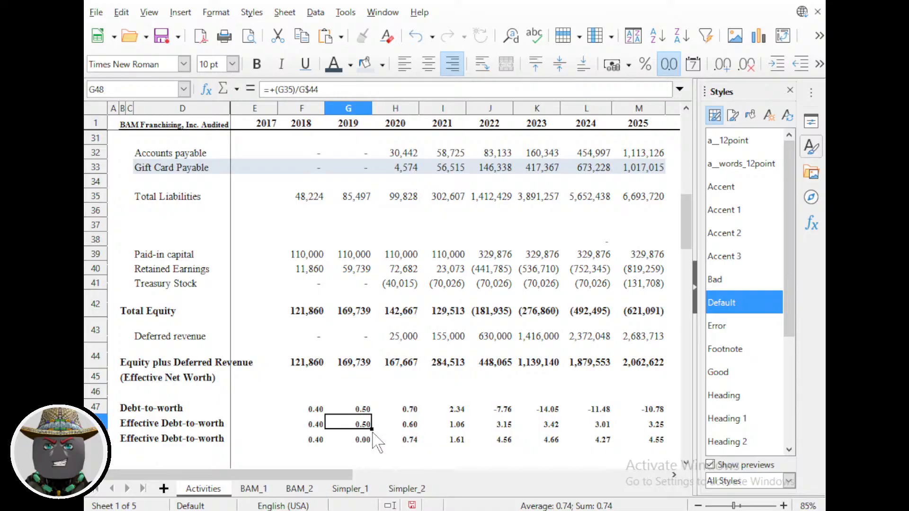
pyautogui.press('Right')
pyautogui.press('F2')
pyautogui.press('Escape')
# Rename the labels in B48 and B49 as Effective Debt-to-worth 1 and Effective Debt-to-worth 2.
pyautogui.press('Left')
pyautogui.press('Left')
pyautogui.press('Left')
pyautogui.press('Left')
pyautogui.press('Left')
pyautogui.press('Left')
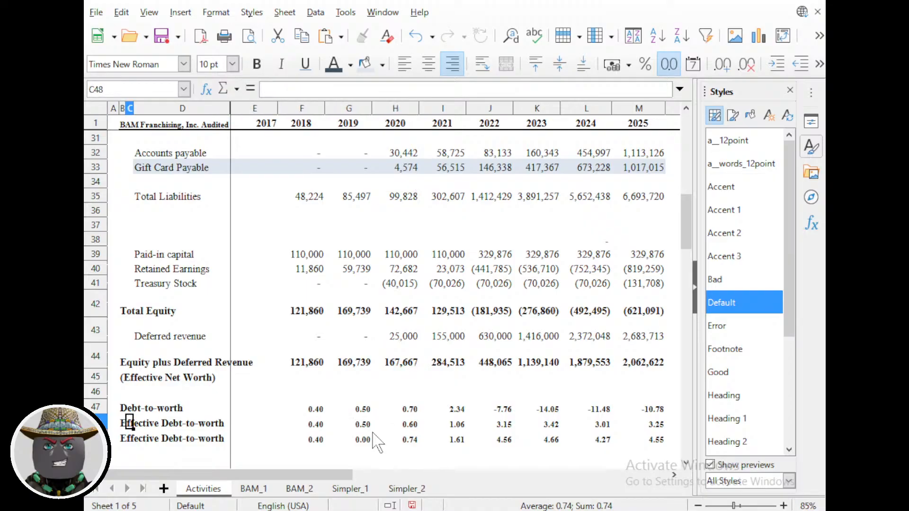
pyautogui.press('F2')
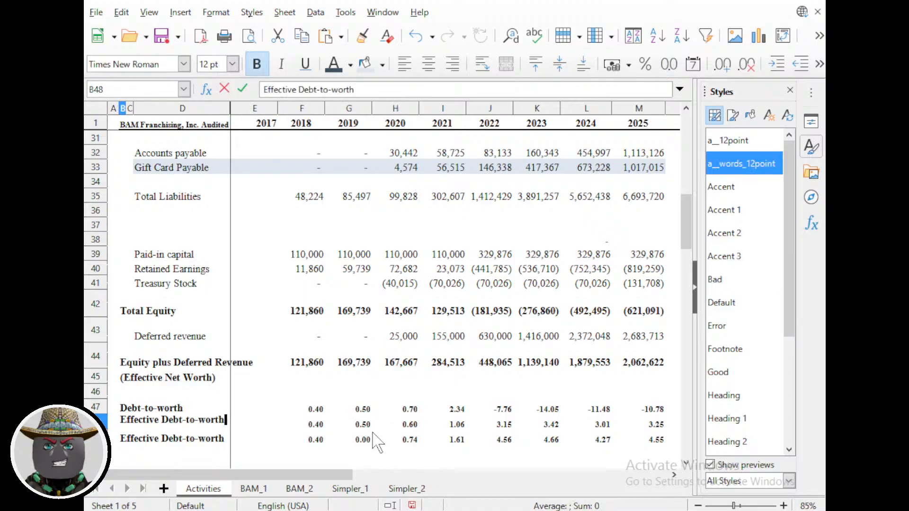
pyautogui.write('1')
pyautogui.press('Return')
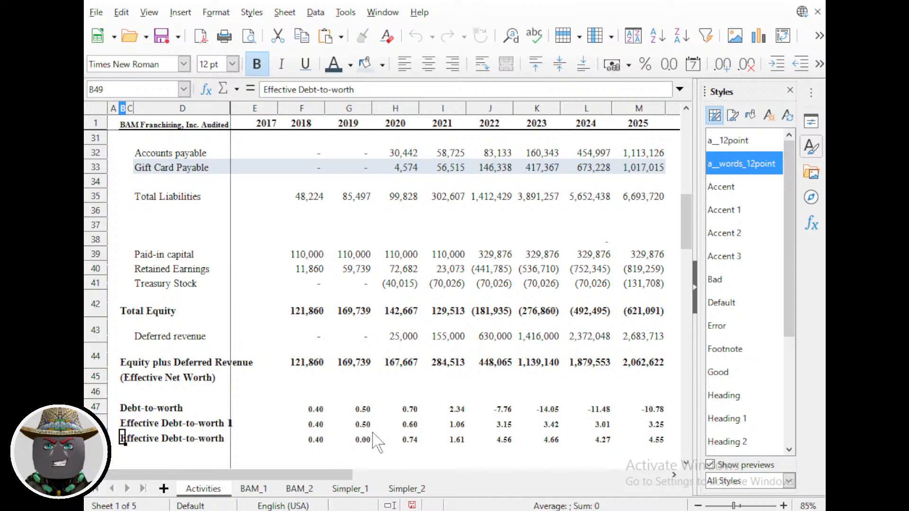
pyautogui.press('F2')
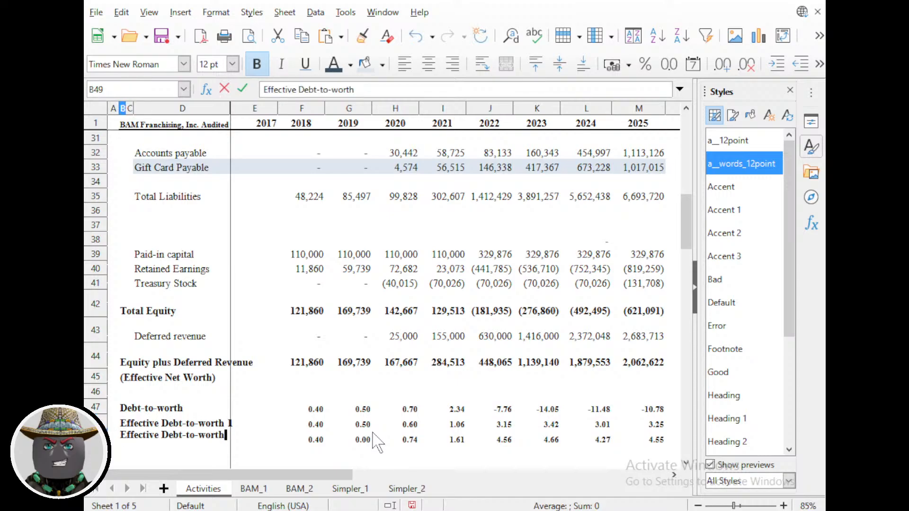
pyautogui.press('BackSpace')
pyautogui.write('2')
pyautogui.press('Return')
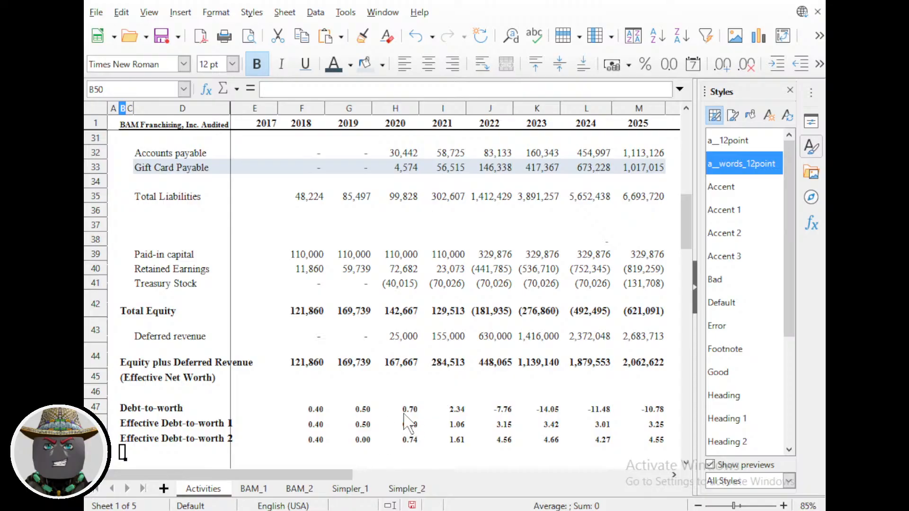
# Compare the 2025 values of Effective Debt-to-worth 1 and 2 in M48 and M49.
pyautogui.hscroll(3, 389, 417)
pyautogui.hscroll(-3, 403, 422)
pyautogui.keyDown('ctrl'); pyautogui.scroll(-2, 384, 400); pyautogui.keyUp('ctrl')
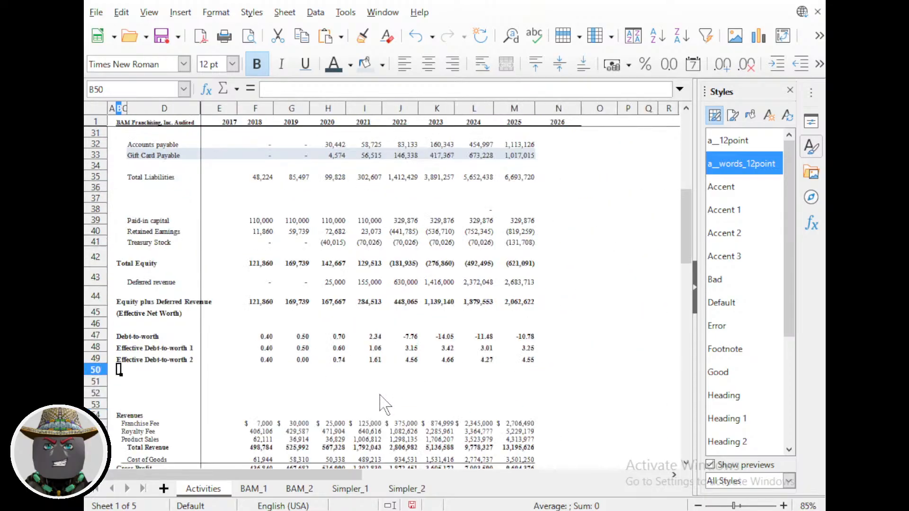
pyautogui.click(529, 348)
pyautogui.click(526, 361)
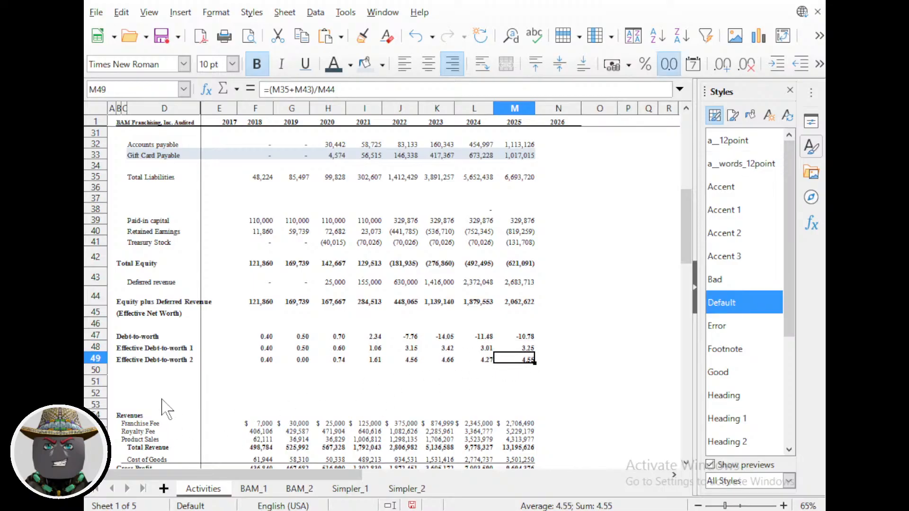
# Review the audited income statement and balance sheet below the ratios, down to Total Liabilities and Equity in row 104.
pyautogui.scroll(-1, 182, 402)
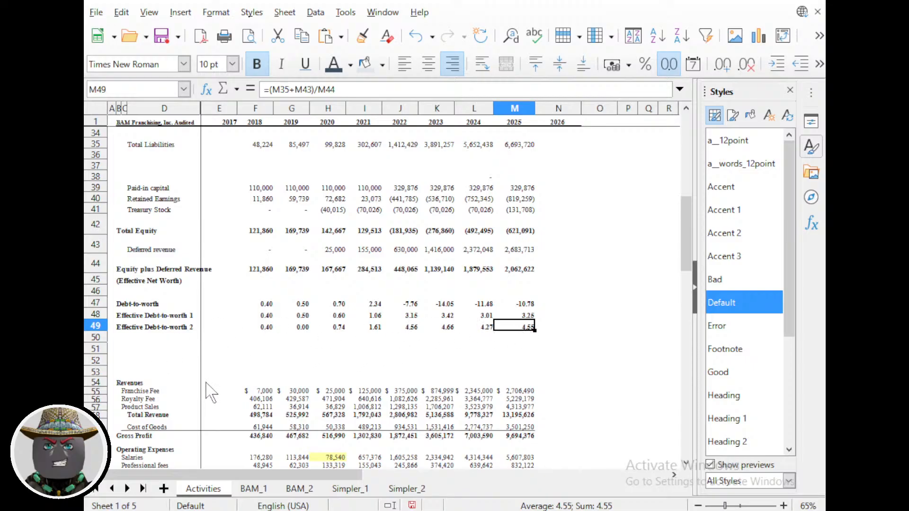
pyautogui.scroll(1, 187, 400)
pyautogui.scroll(-9, 186, 400)
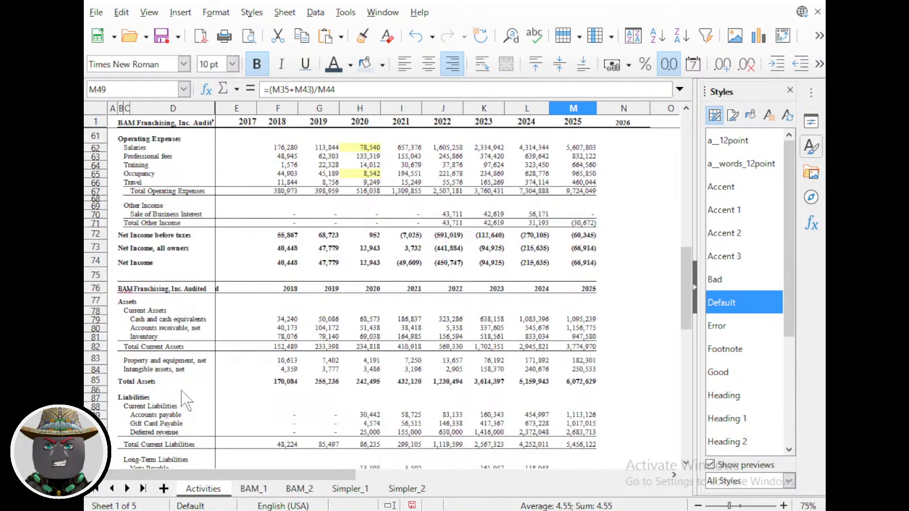
pyautogui.scroll(-5, 185, 397)
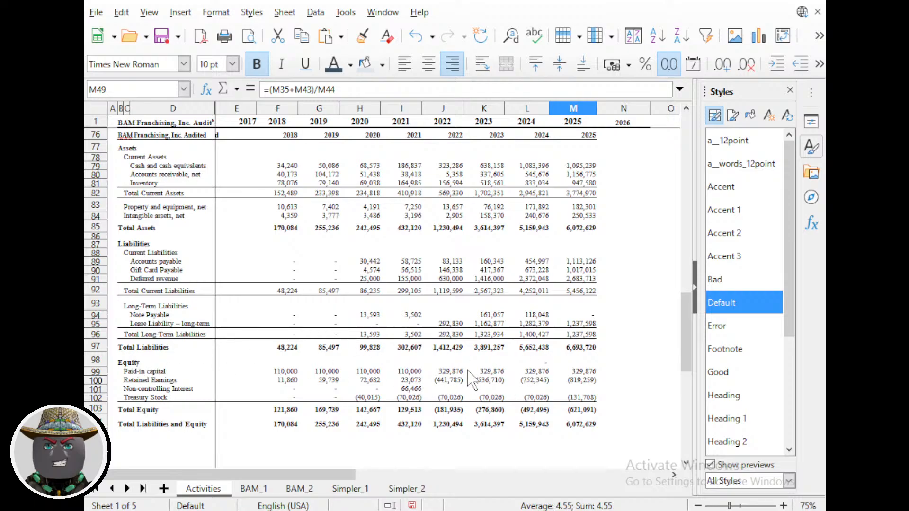
pyautogui.scroll(-1, 471, 379)
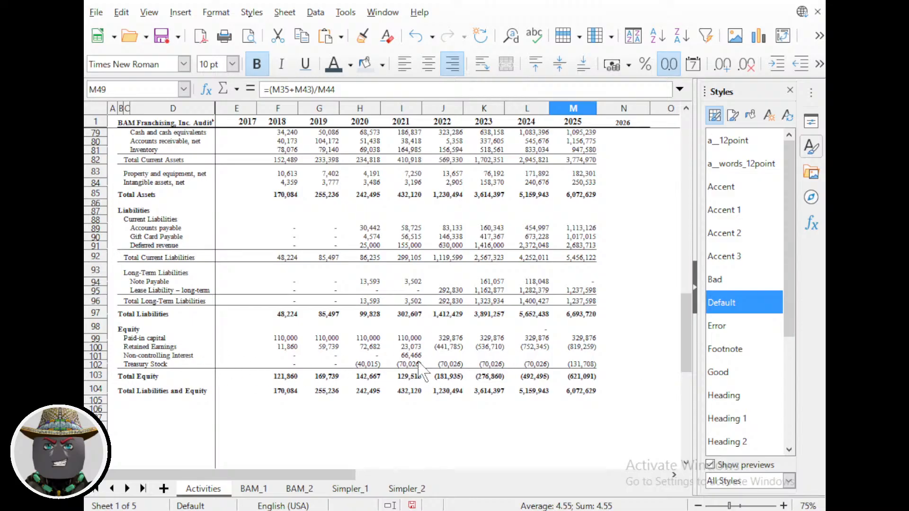
# Review the Activities sheet from the Stores Added section down to the effective debt-to-worth ratios in row 49.
pyautogui.scroll(15, 156, 376)
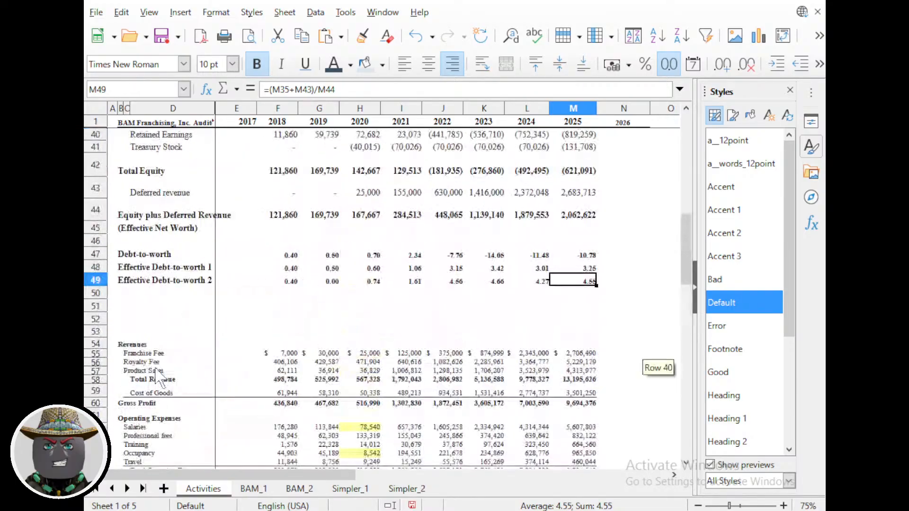
pyautogui.scroll(1, 156, 302)
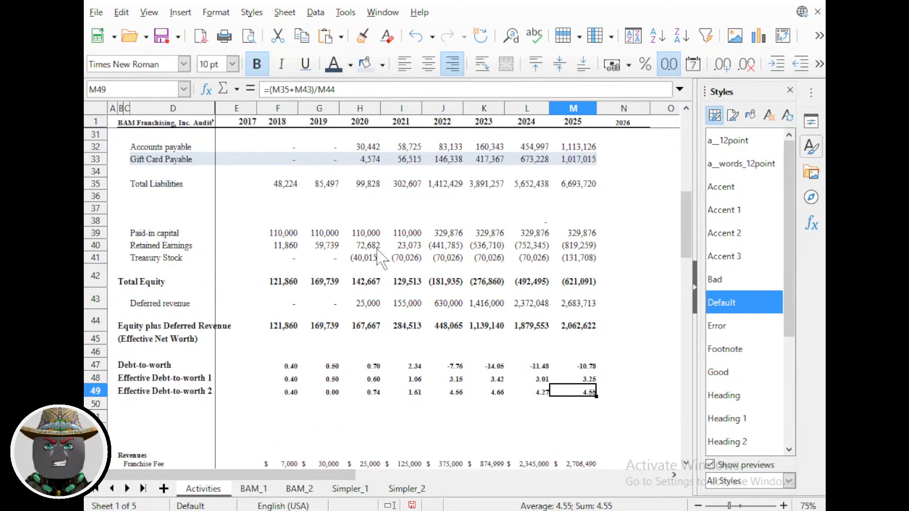
pyautogui.keyDown('ctrl'); pyautogui.scroll(-1, 249, 284); pyautogui.keyUp('ctrl')
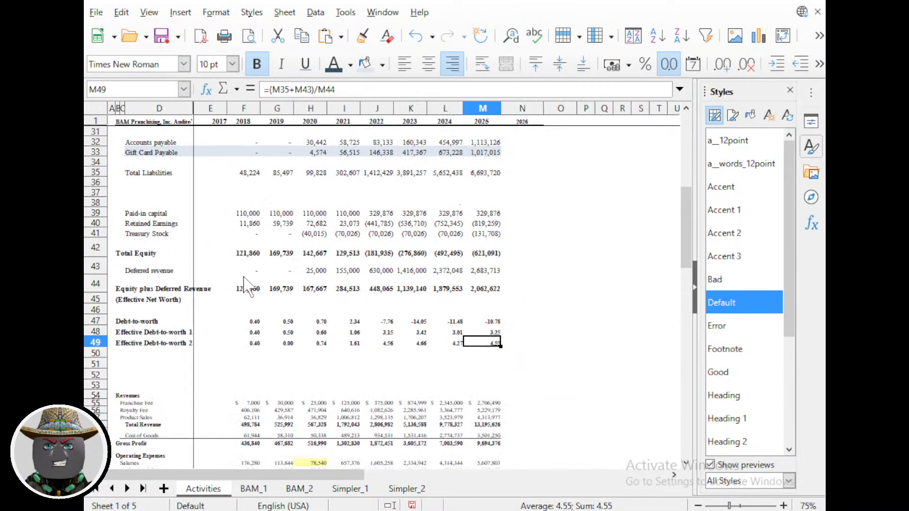
pyautogui.scroll(10, 270, 327)
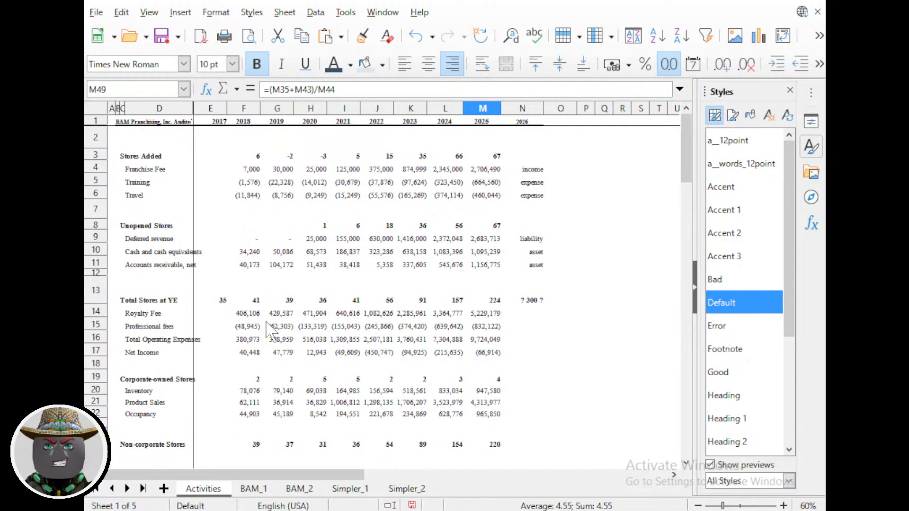
pyautogui.keyDown('ctrl'); pyautogui.scroll(-1, 268, 327); pyautogui.keyUp('ctrl')
pyautogui.scroll(-3, 258, 365)
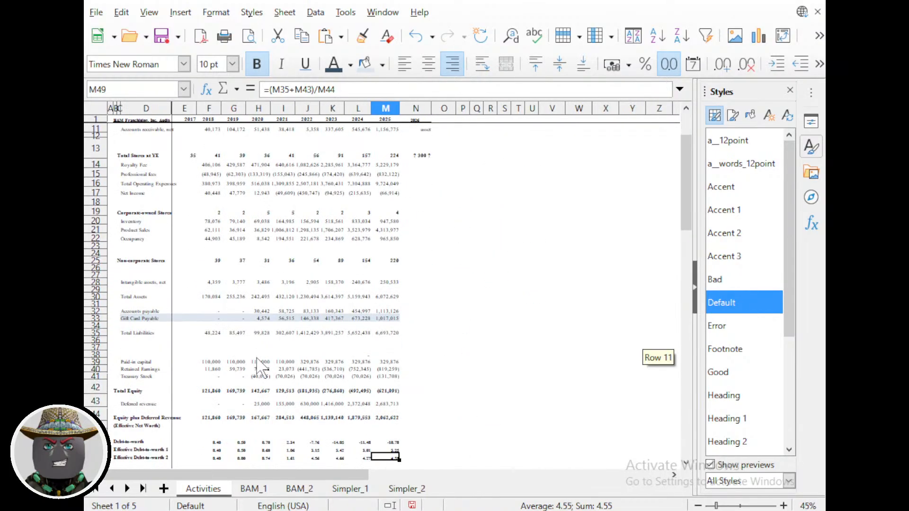
pyautogui.scroll(3, 257, 359)
pyautogui.scroll(-6, 258, 360)
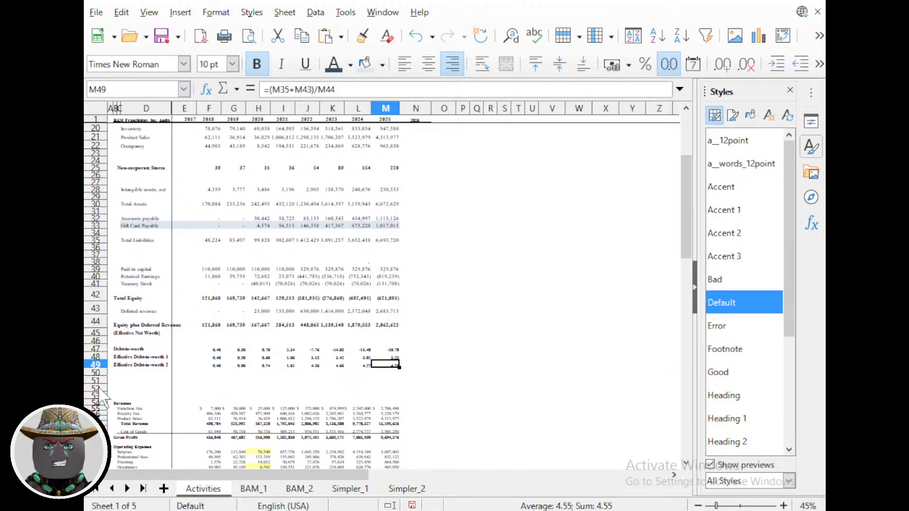
pyautogui.keyDown('ctrl'); pyautogui.scroll(-1, 128, 398); pyautogui.keyUp('ctrl')
pyautogui.scroll(6, 424, 376)
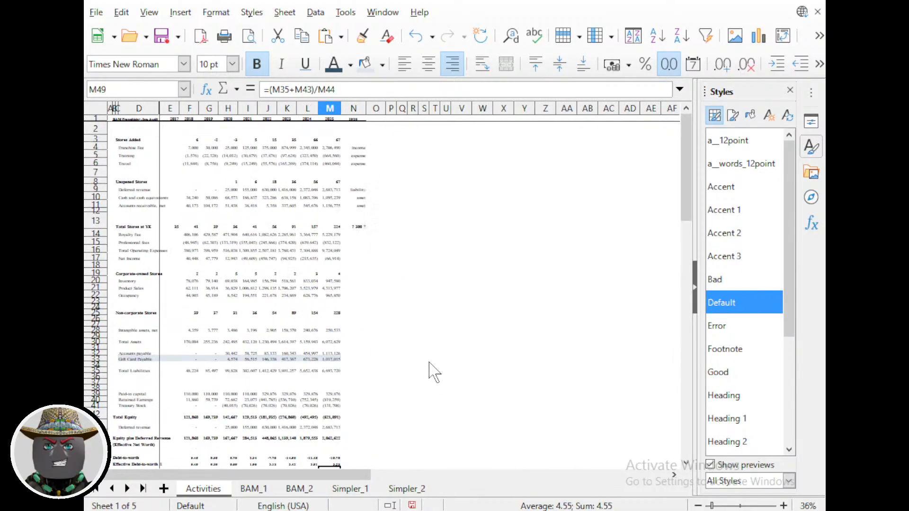
# Delete rows 52 to 112, which hold the copied income statement and balance sheet below the ratios.
pyautogui.keyDown('ctrl'); pyautogui.scroll(-1, 388, 367); pyautogui.keyUp('ctrl')
pyautogui.scroll(-10, 359, 379)
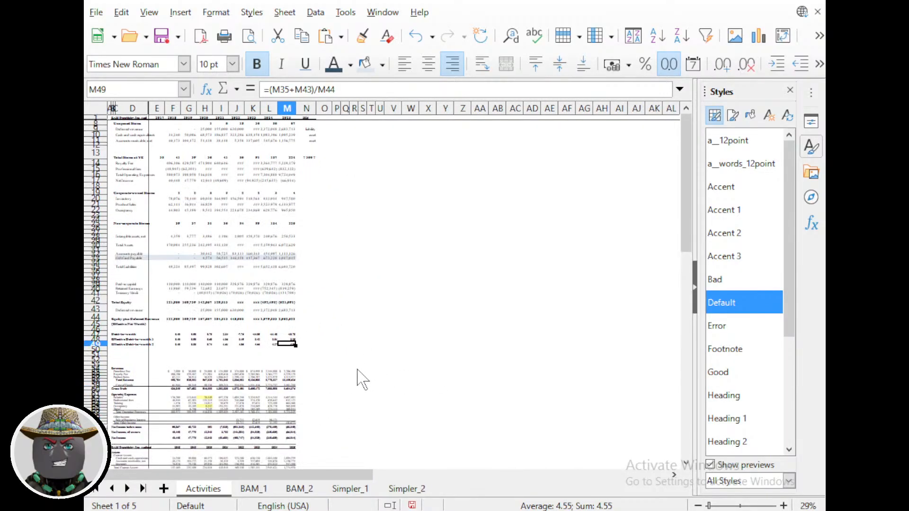
pyautogui.scroll(-3, 360, 381)
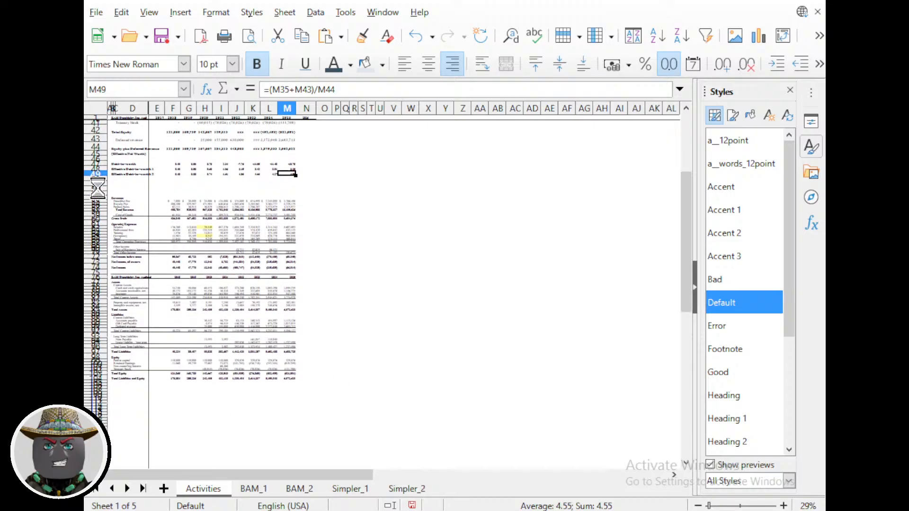
pyautogui.moveTo(96, 189); pyautogui.dragTo(97, 401)
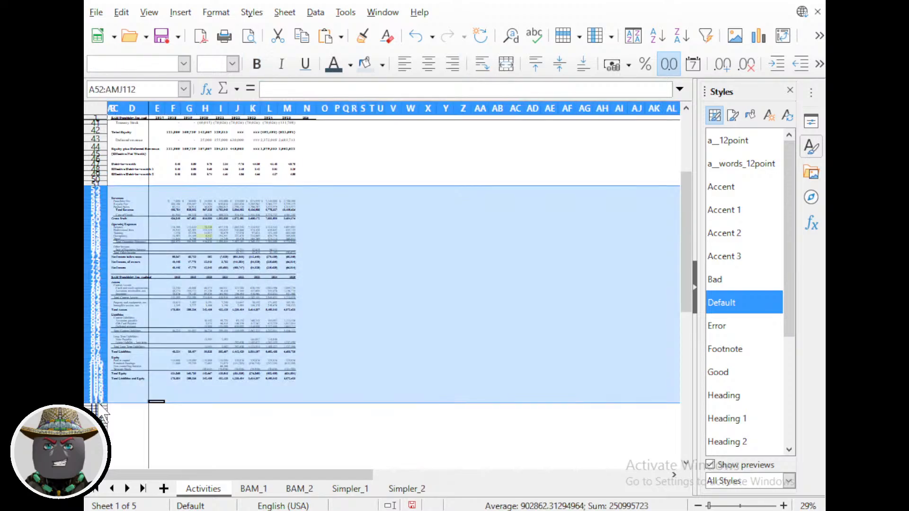
pyautogui.rightClick(101, 296)
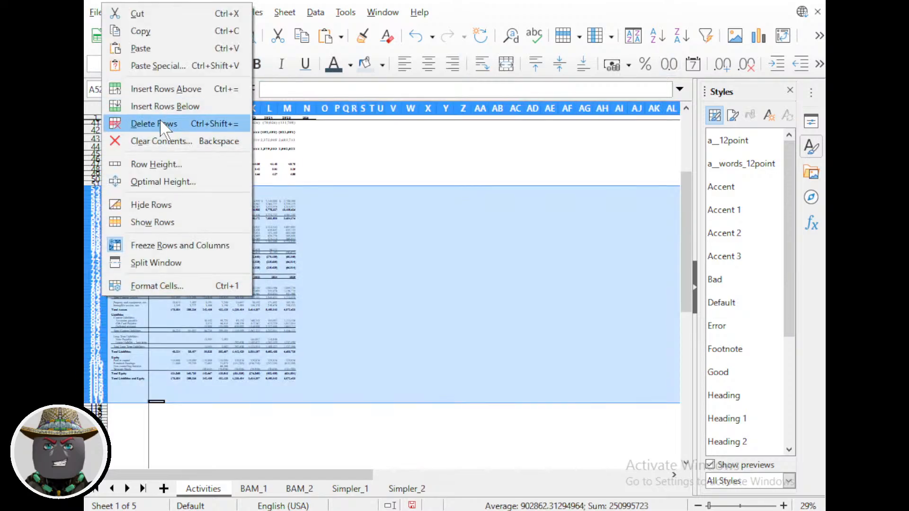
pyautogui.click(163, 122)
# Check the shortened Activities sheet and preview how its content, header and footer are laid out on the printed pages.
pyautogui.keyDown('ctrl'); pyautogui.scroll(3, 196, 231); pyautogui.keyUp('ctrl')
pyautogui.scroll(13, 195, 229)
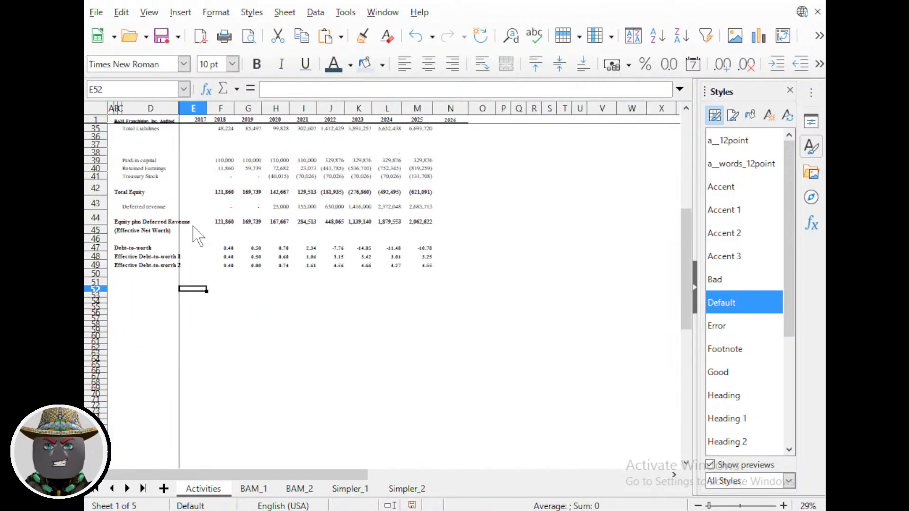
pyautogui.scroll(-1, 196, 232)
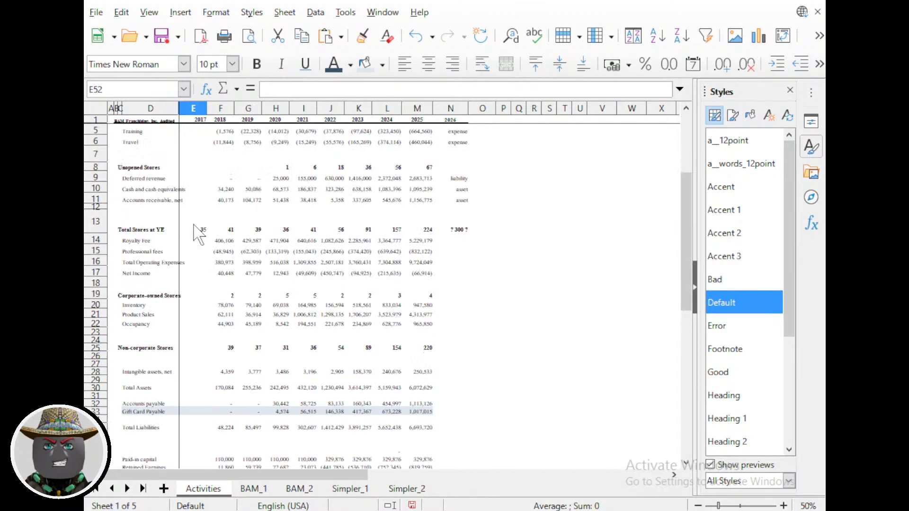
pyautogui.scroll(1, 196, 230)
pyautogui.keyDown('ctrl'); pyautogui.scroll(-1, 197, 230); pyautogui.keyUp('ctrl')
pyautogui.scroll(-2, 450, 291)
pyautogui.scroll(2, 448, 281)
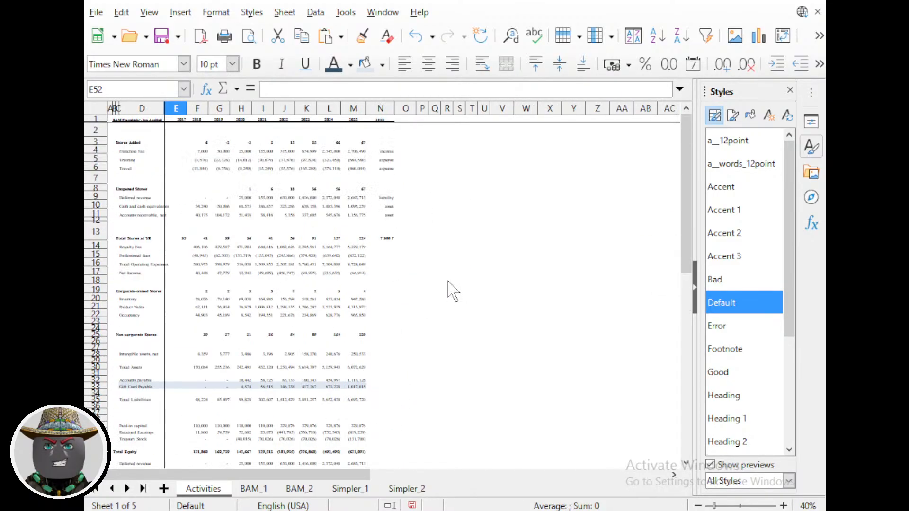
pyautogui.hotkey('ctrl', 'shift', 'o')
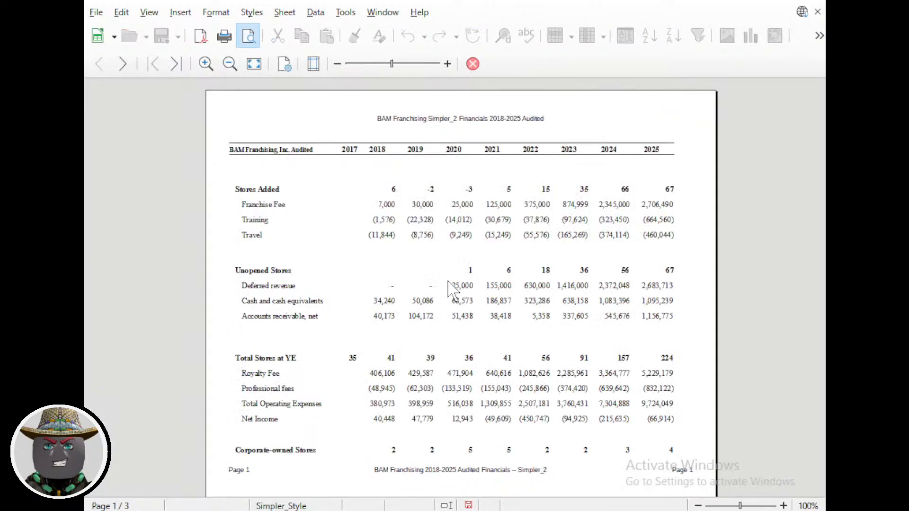
pyautogui.keyDown('ctrl'); pyautogui.scroll(-1, 466, 272); pyautogui.keyUp('ctrl')
pyautogui.scroll(-2, 461, 276)
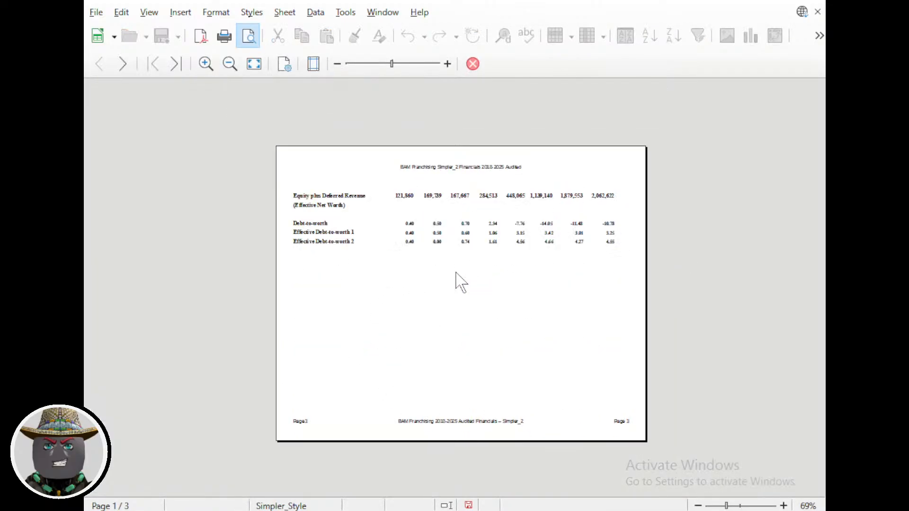
pyautogui.scroll(2, 454, 283)
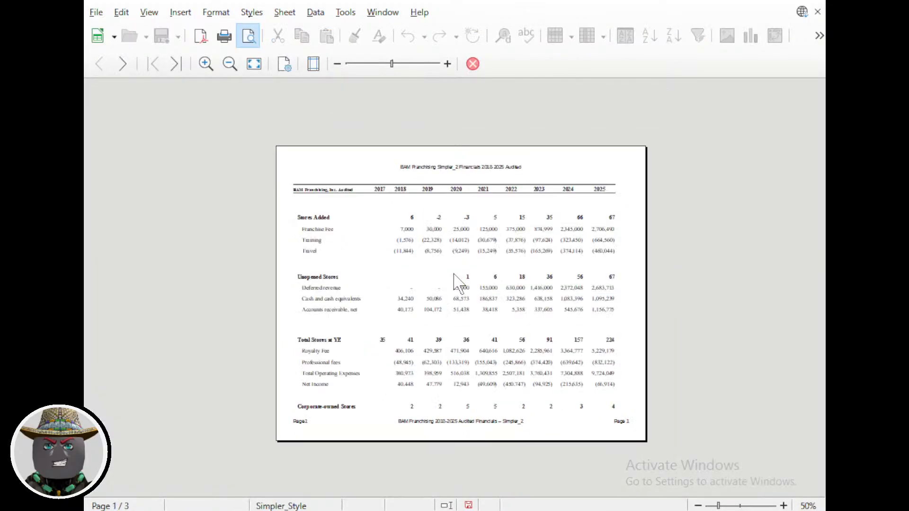
pyautogui.scroll(-2, 453, 284)
pyautogui.press('Escape')
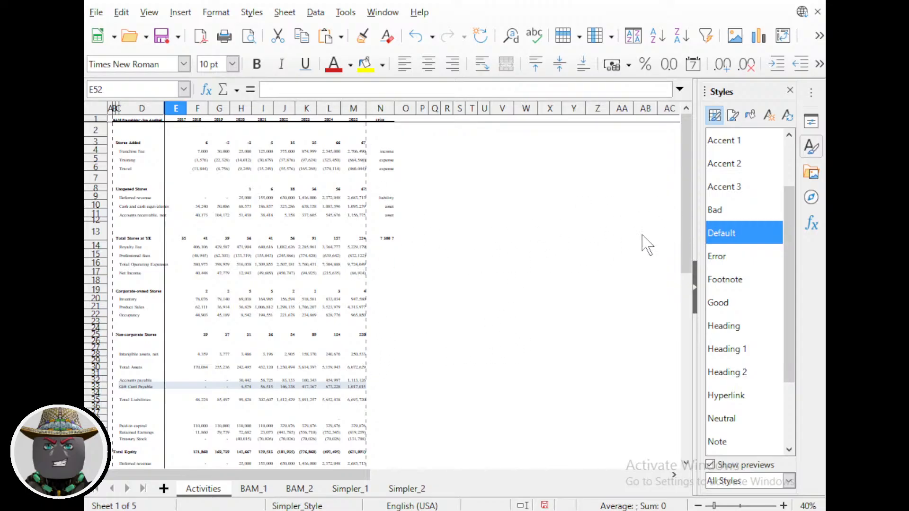
# List the page styles with more room for their names and check which one the Simpler_2 sheet uses.
pyautogui.click(733, 115)
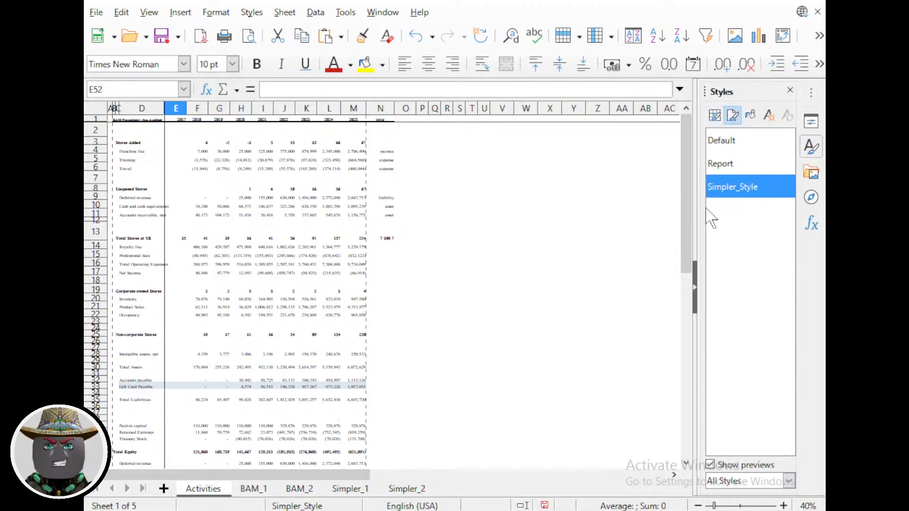
pyautogui.moveTo(694, 242); pyautogui.dragTo(616, 246)
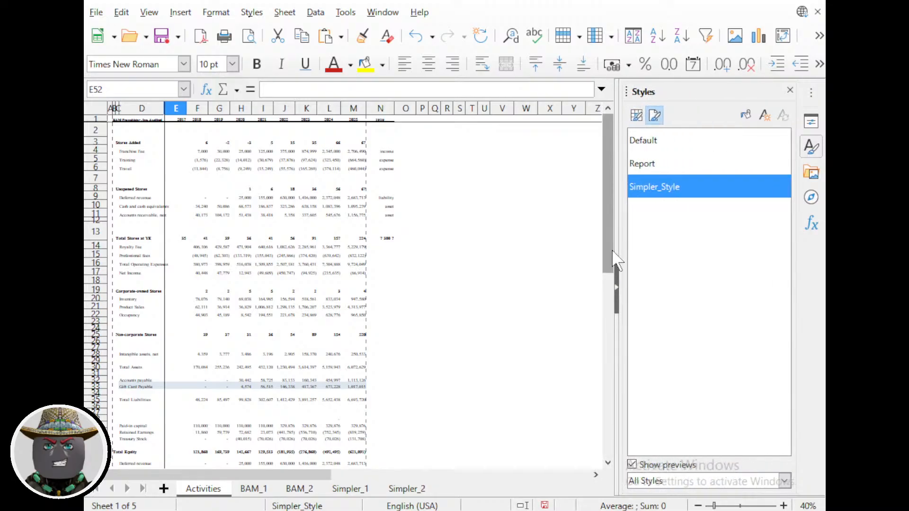
pyautogui.click(406, 491)
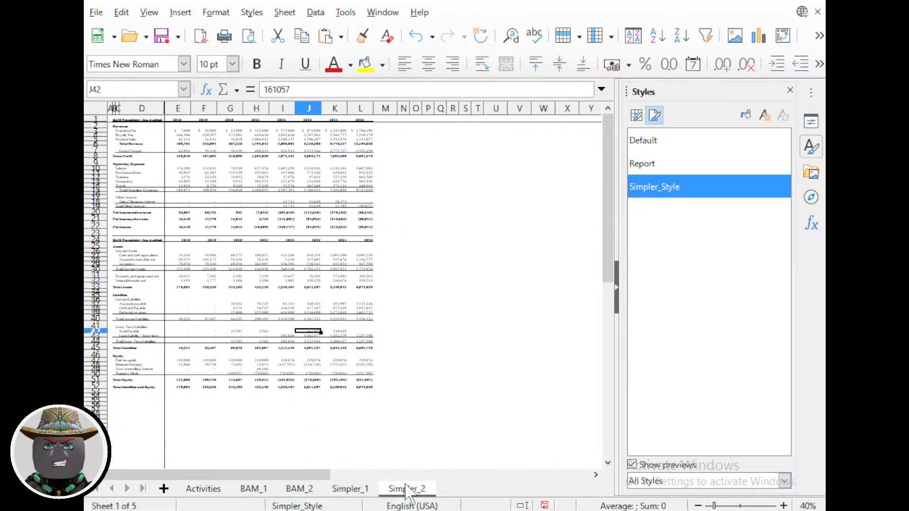
# Move the Activities sheet to the end of the workbook, after Simpler_2.
pyautogui.click(199, 492)
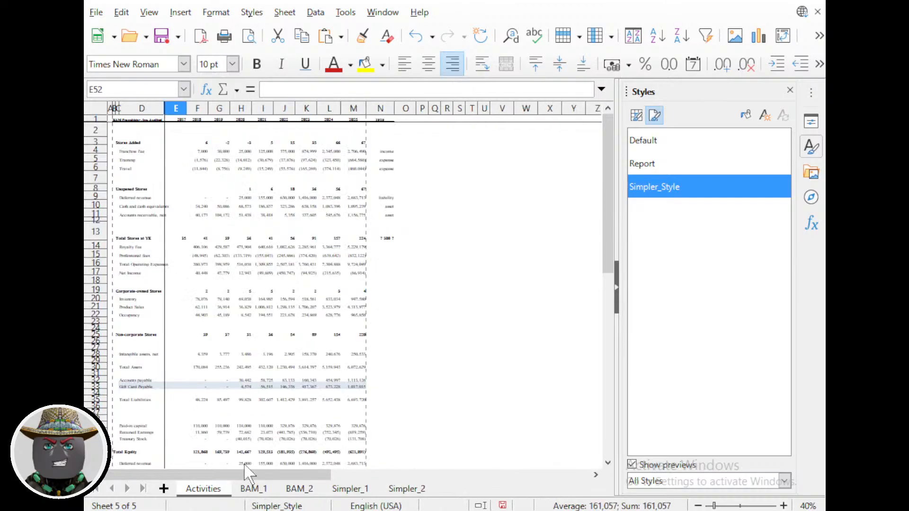
pyautogui.moveTo(203, 491); pyautogui.dragTo(430, 493)
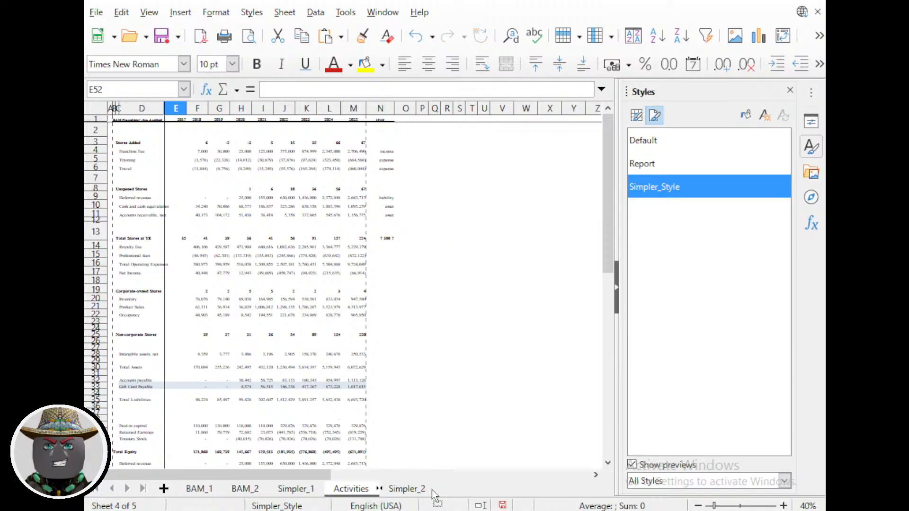
pyautogui.click(564, 398)
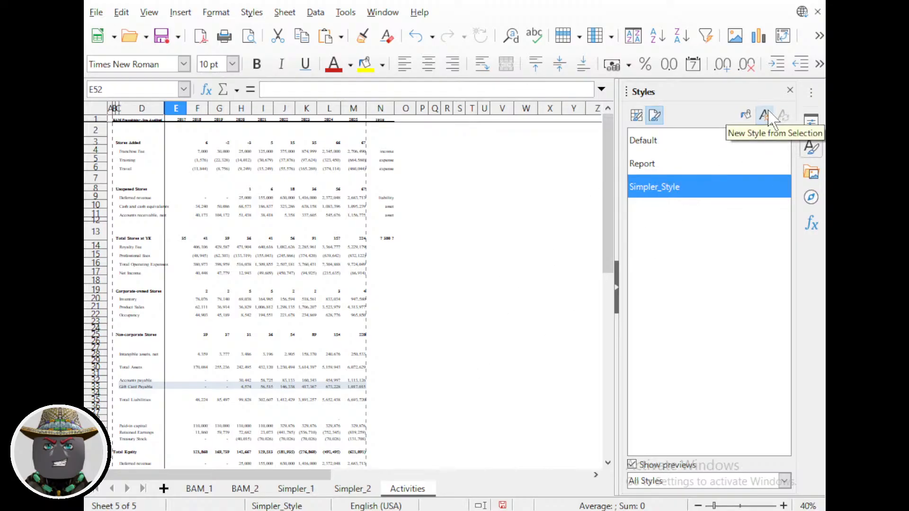
# Apply the Default page style to Activities, create a page style from it named Activities_Page_Style, and apply that to the sheet.
pyautogui.doubleClick(661, 142)
pyautogui.click(765, 115)
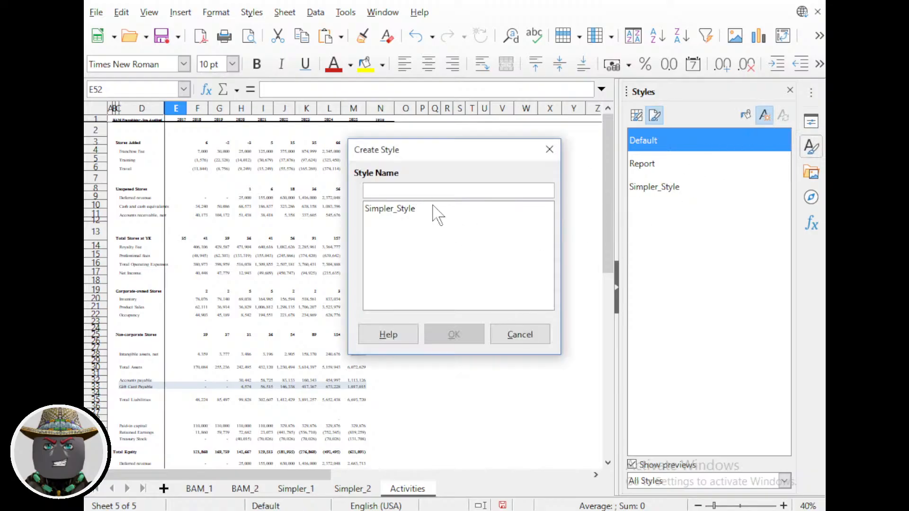
pyautogui.write('Activities_Page_Style')
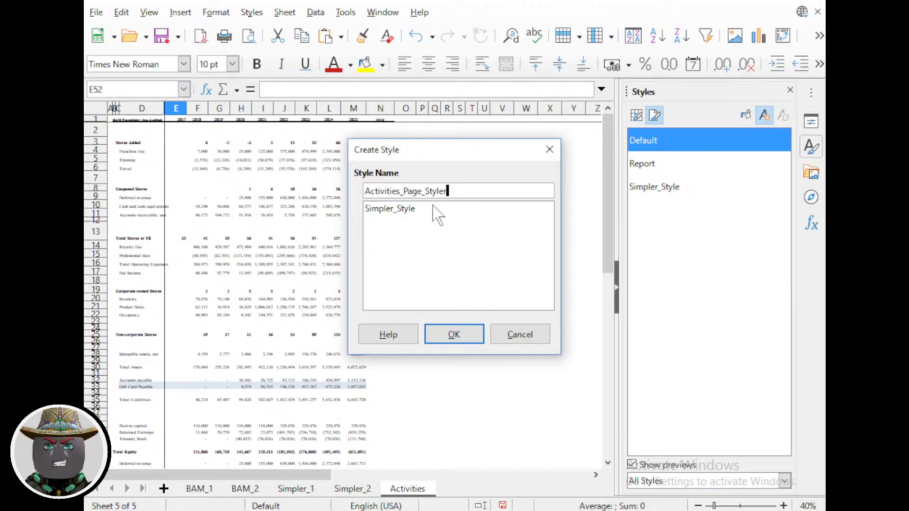
pyautogui.press('Return')
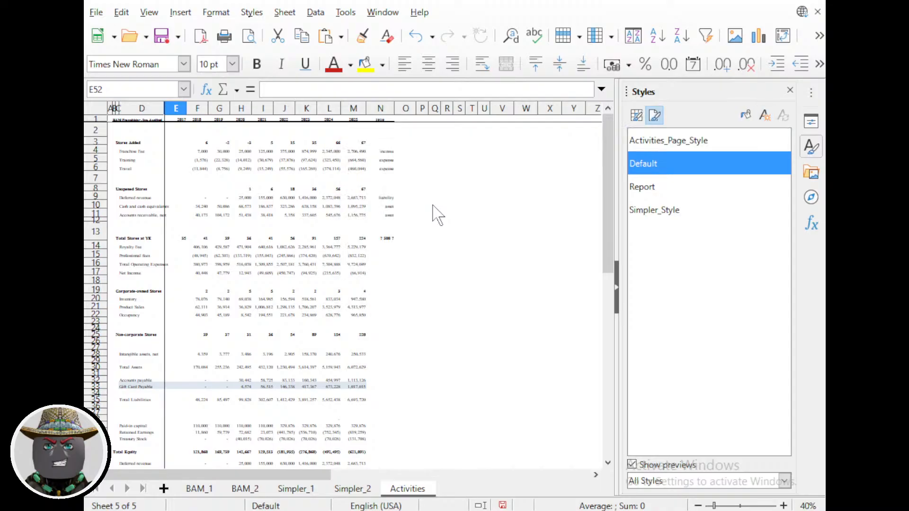
pyautogui.doubleClick(648, 141)
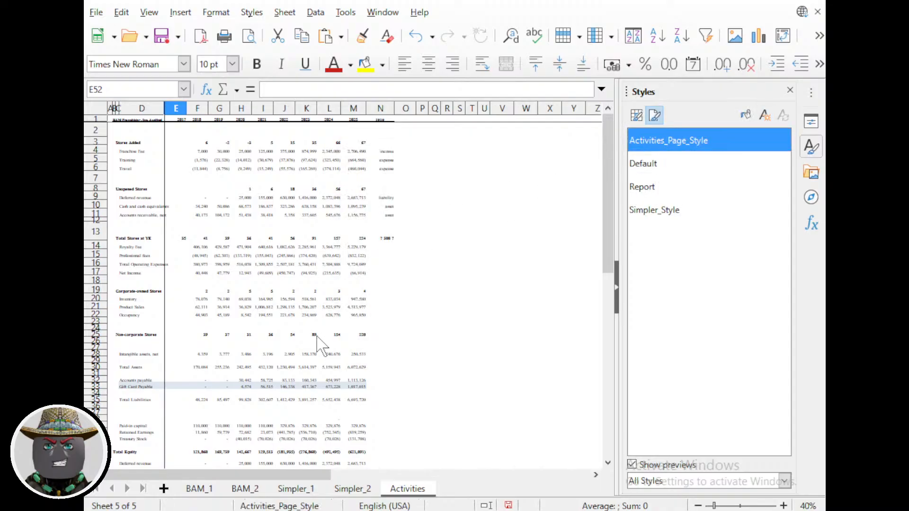
# Set the scaling factor of Activities_Page_Style to 65%.
pyautogui.rightClick(669, 143)
pyautogui.click(710, 166)
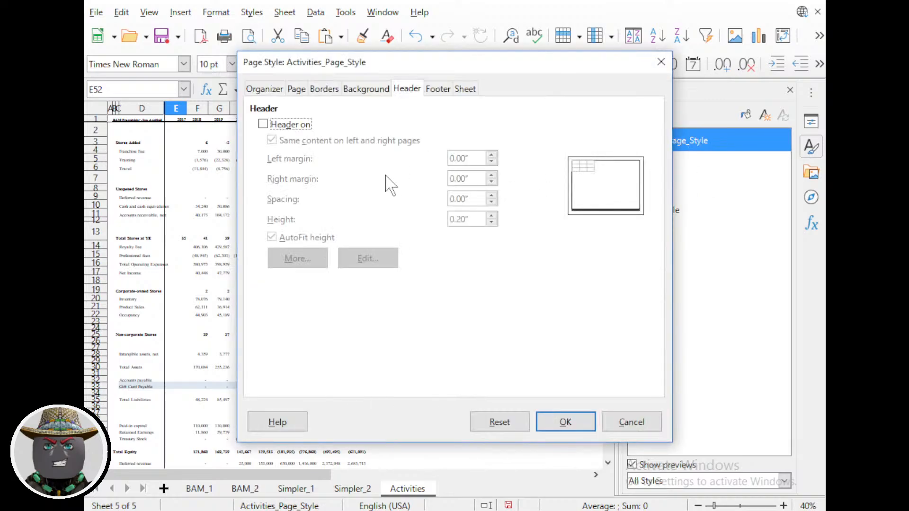
pyautogui.click(469, 89)
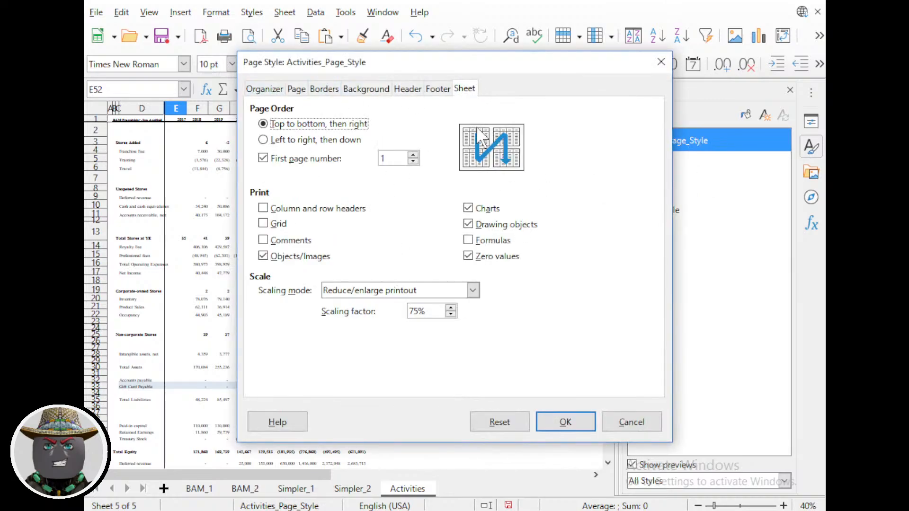
pyautogui.click(452, 314)
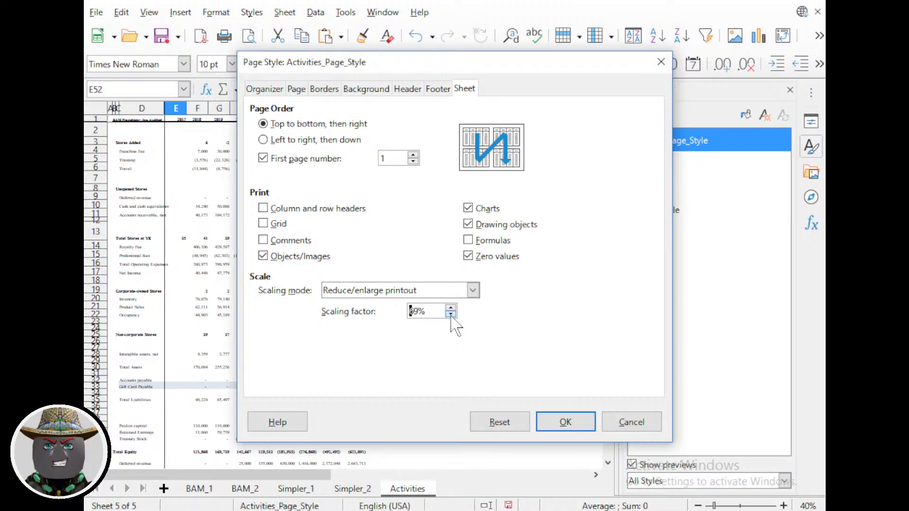
pyautogui.click(451, 314)
pyautogui.click(565, 422)
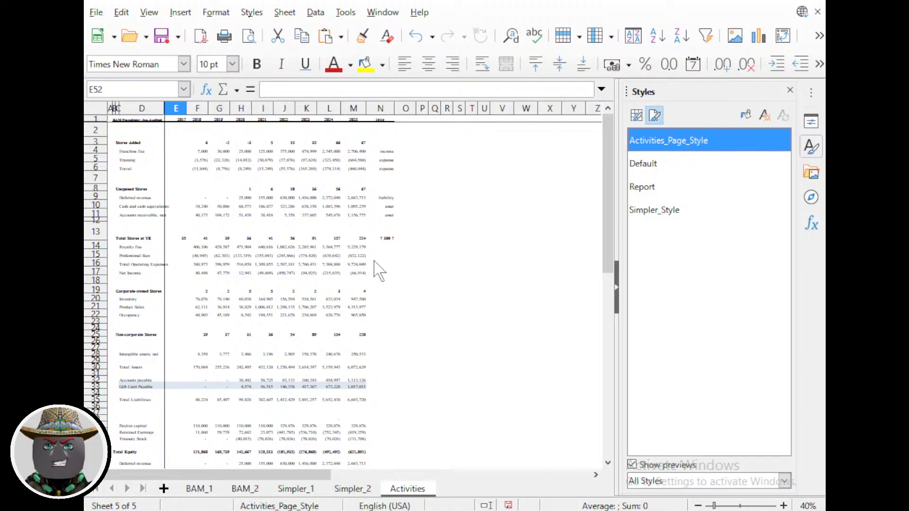
# Review the style summary and paper format settings of Activities_Page_Style, and look over the full extent of the Activities sheet.
pyautogui.rightClick(665, 141)
pyautogui.click(681, 172)
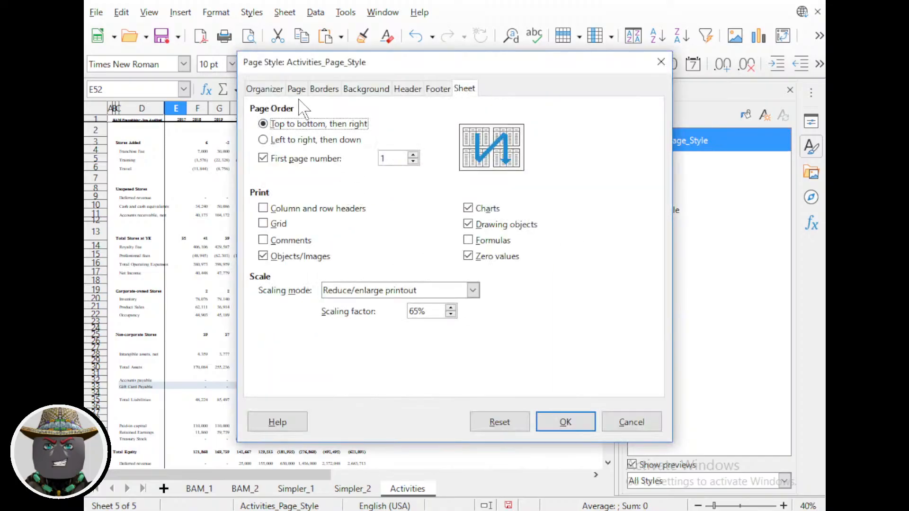
pyautogui.click(277, 90)
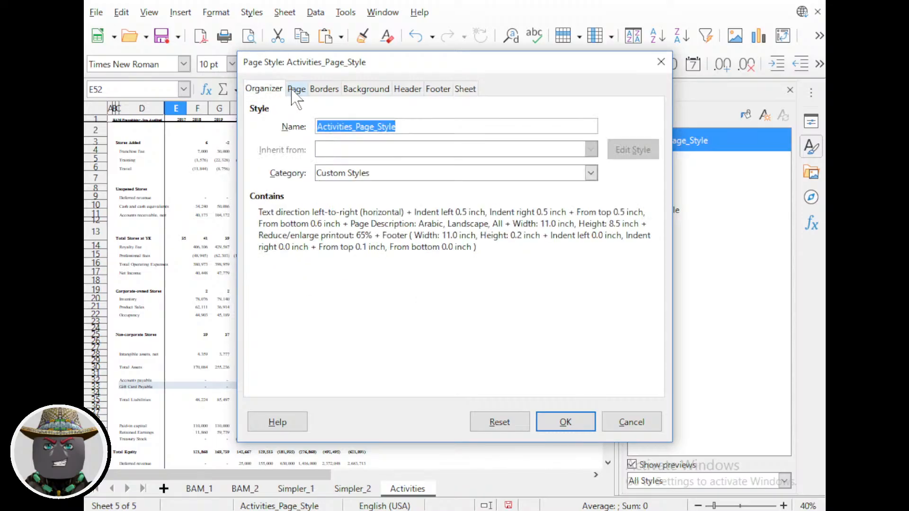
pyautogui.click(296, 93)
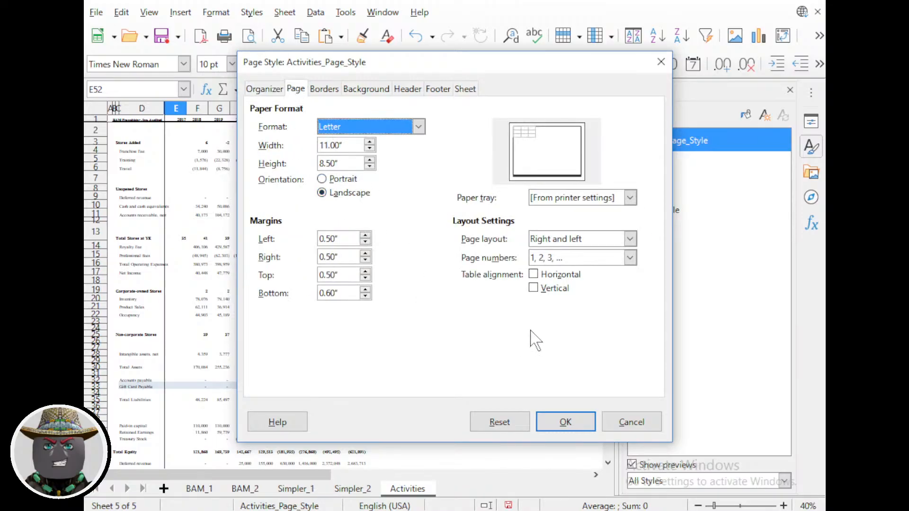
pyautogui.click(581, 422)
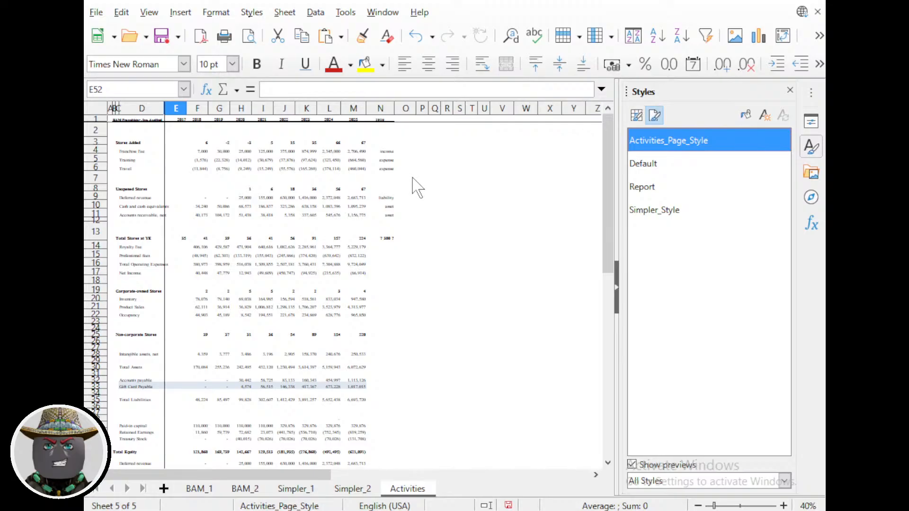
pyautogui.scroll(-6, 428, 236)
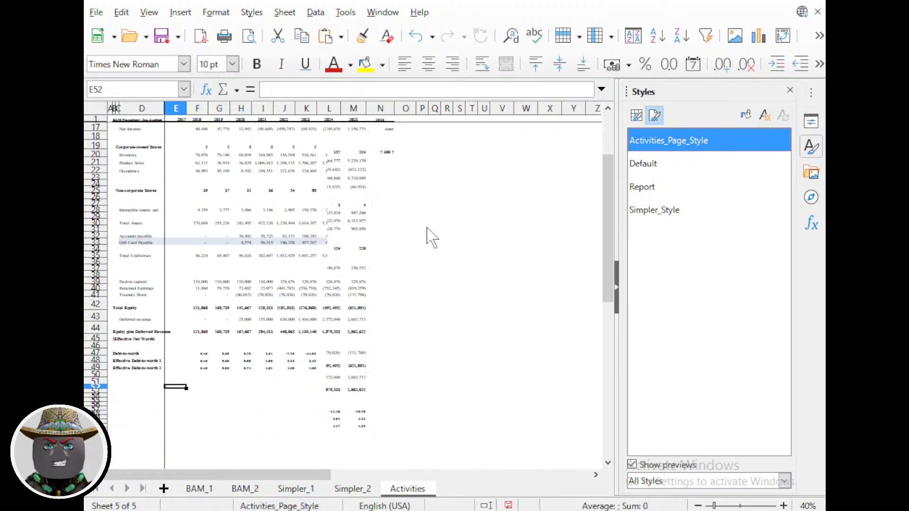
pyautogui.scroll(6, 426, 237)
pyautogui.scroll(-5, 393, 235)
pyautogui.scroll(5, 392, 237)
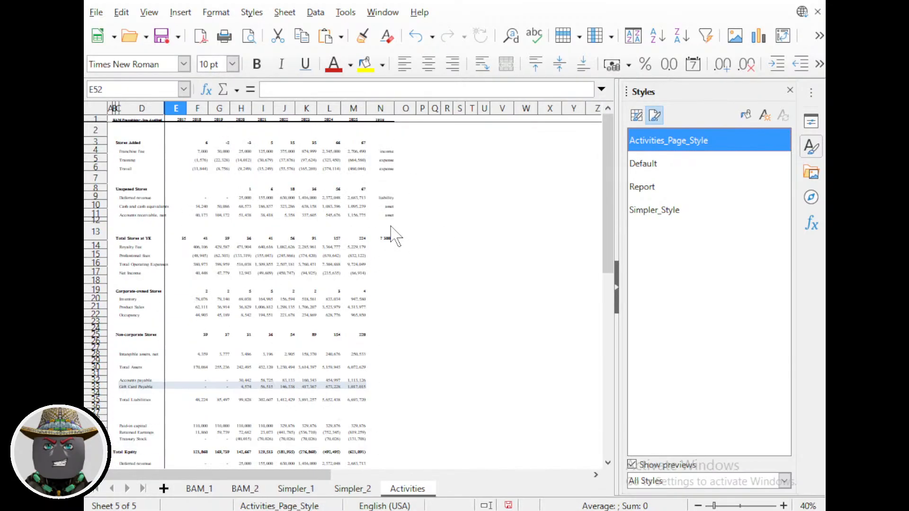
# Set the orientation of Activities_Page_Style to Portrait.
pyautogui.rightClick(658, 146)
pyautogui.click(685, 162)
pyautogui.click(322, 179)
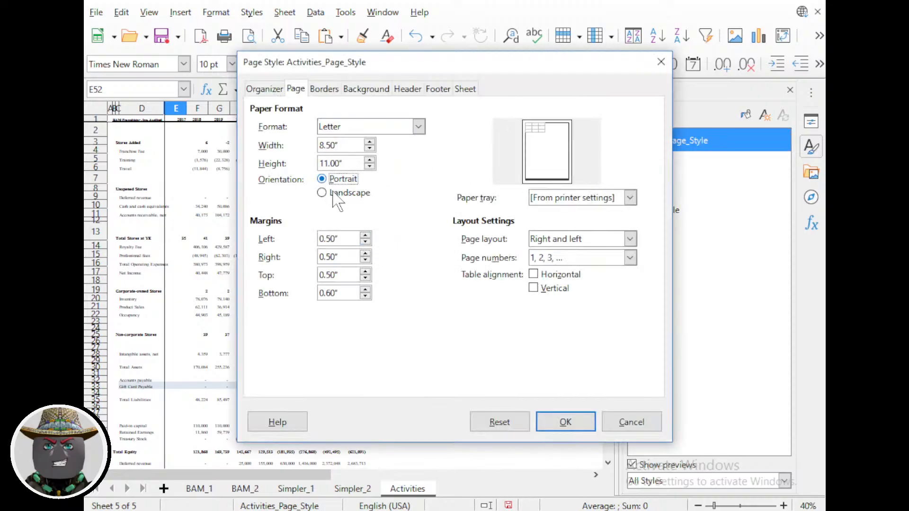
pyautogui.click(561, 423)
# Check in the print preview how the Activities sheet fits on the page, and return to the sheet.
pyautogui.scroll(-3, 365, 294)
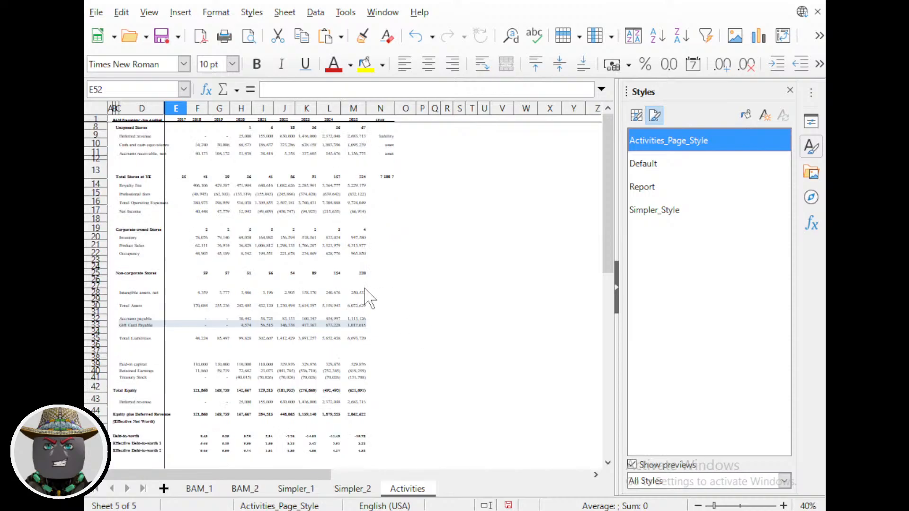
pyautogui.scroll(3, 369, 293)
pyautogui.hotkey('ctrl', 'shift', 'o')
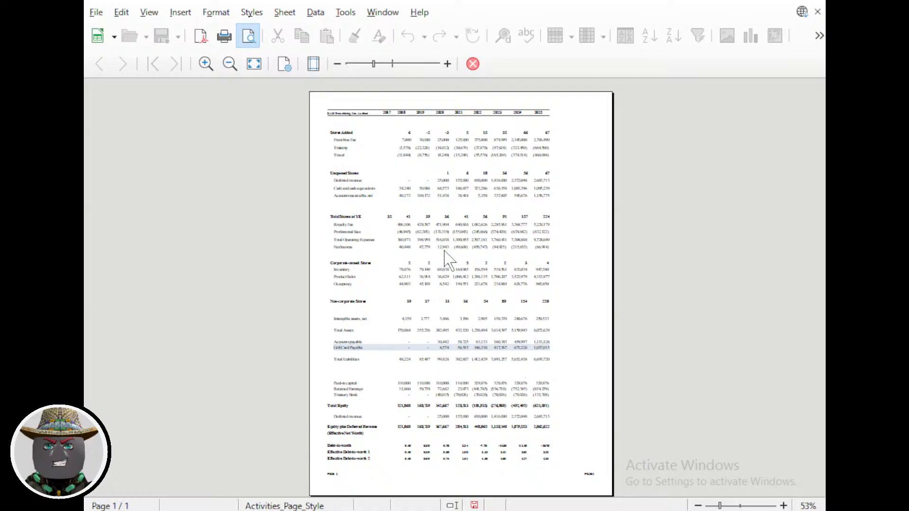
pyautogui.keyDown('ctrl'); pyautogui.scroll(2, 448, 259); pyautogui.keyUp('ctrl')
pyautogui.scroll(-3, 426, 275)
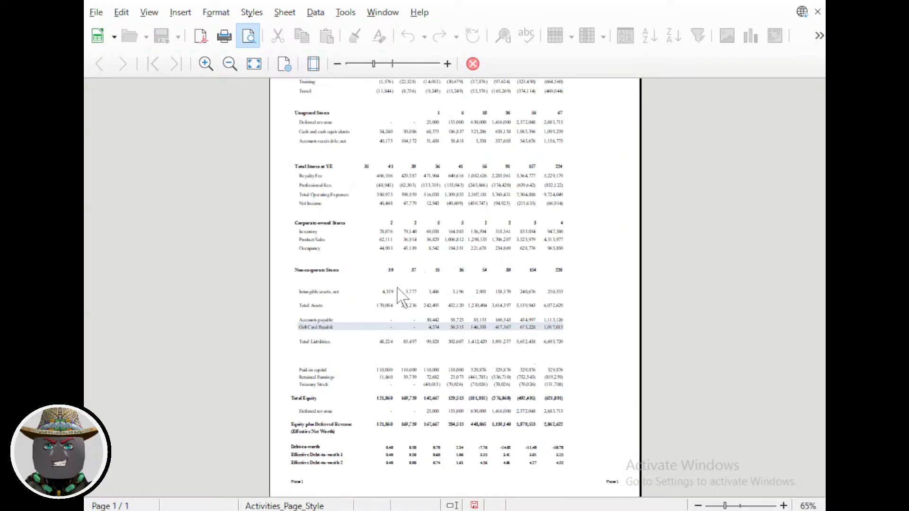
pyautogui.scroll(2, 399, 301)
pyautogui.scroll(-2, 399, 301)
pyautogui.click(472, 64)
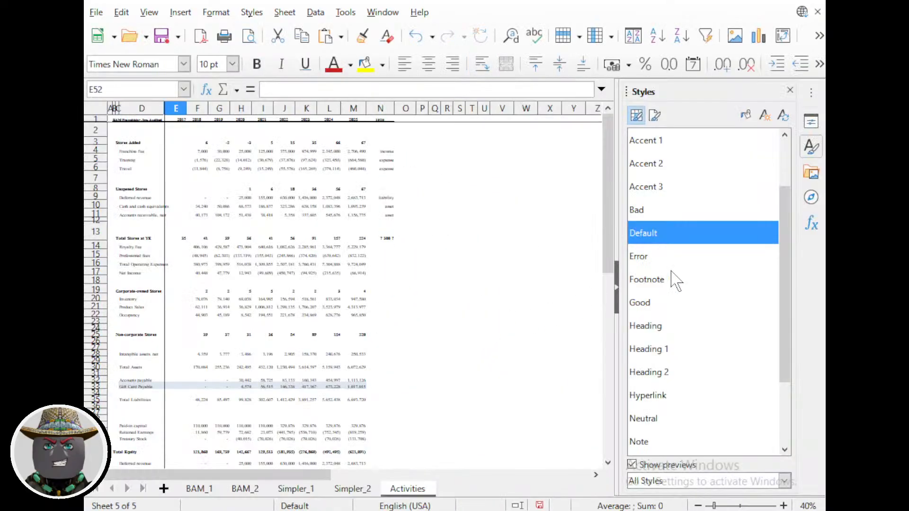
# Change the scaling mode of Activities_Page_Style to fit the print ranges on 1 page.
pyautogui.click(653, 112)
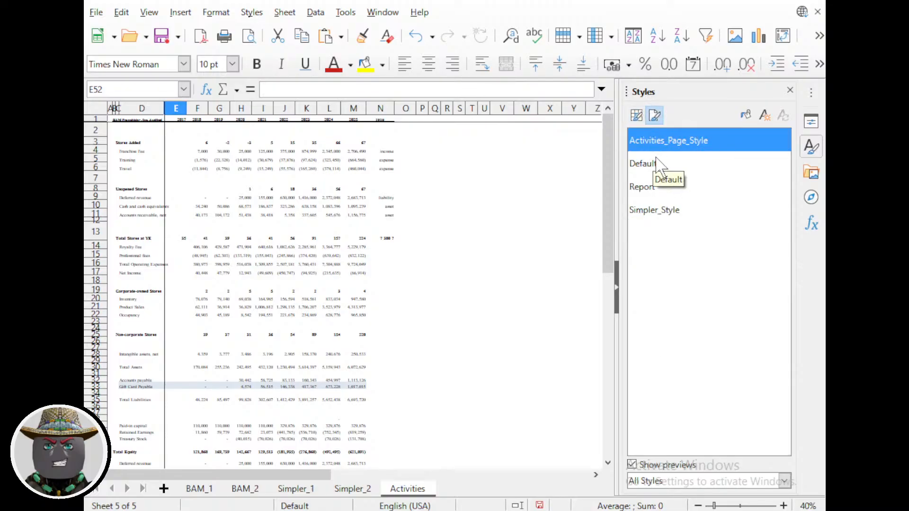
pyautogui.rightClick(656, 141)
pyautogui.click(688, 166)
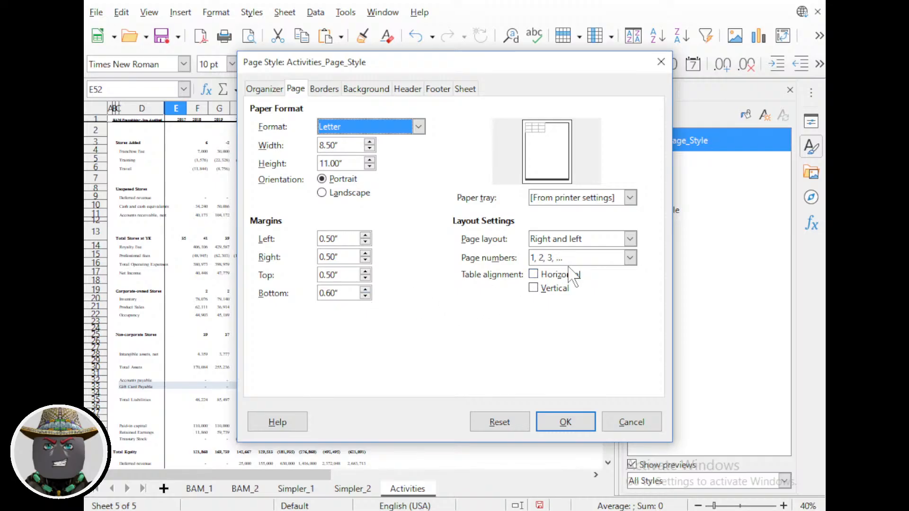
pyautogui.click(261, 89)
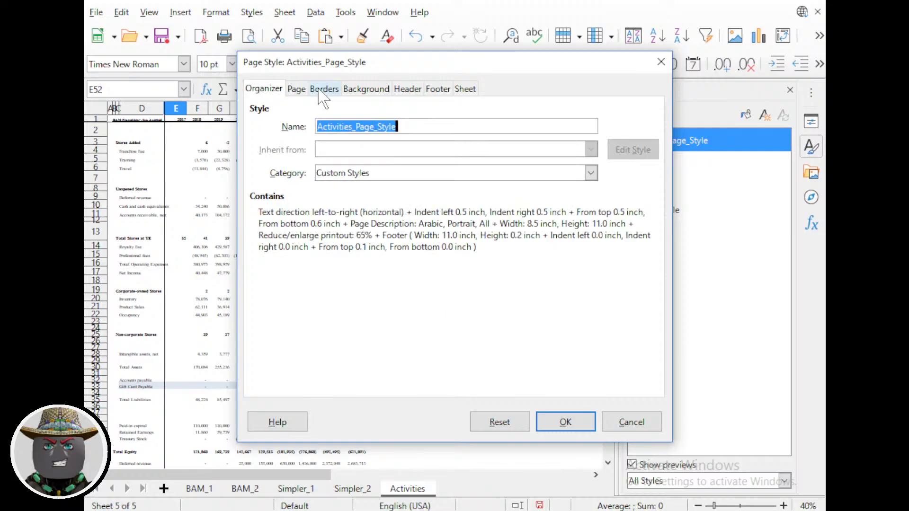
pyautogui.click(325, 89)
pyautogui.click(463, 89)
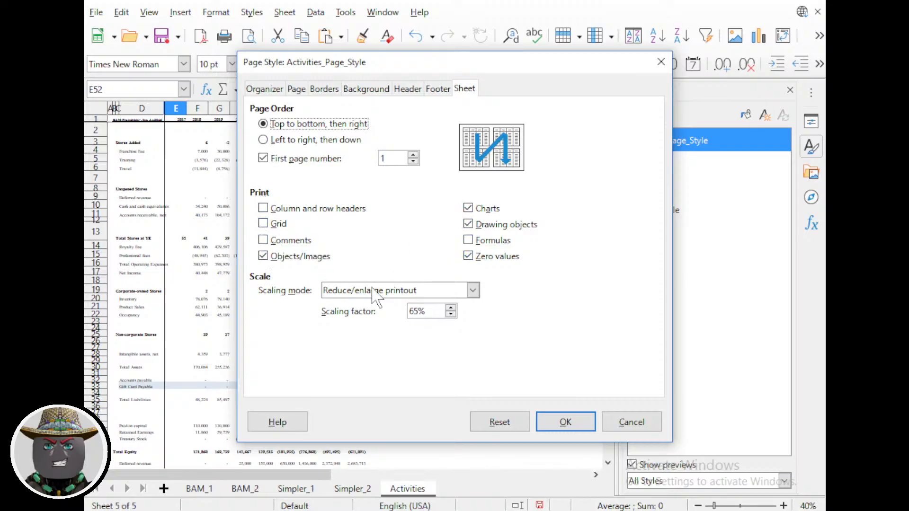
pyautogui.click(392, 291)
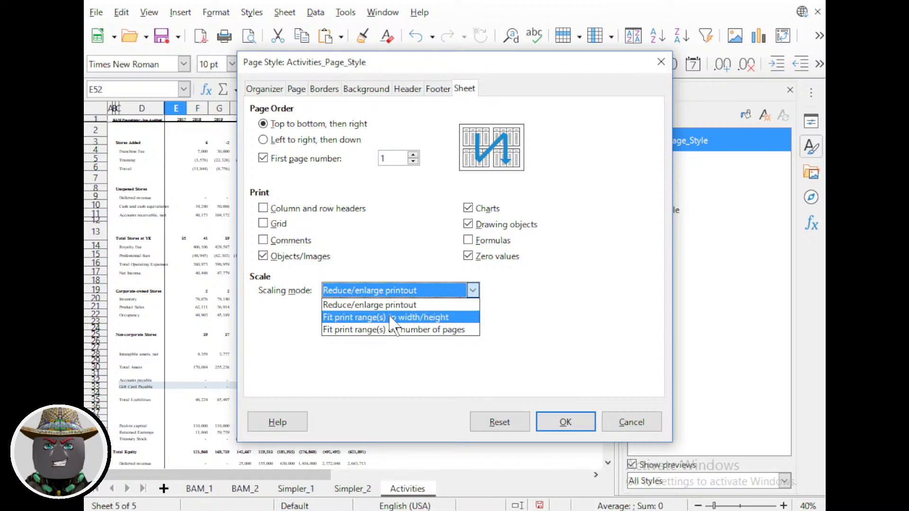
pyautogui.click(422, 330)
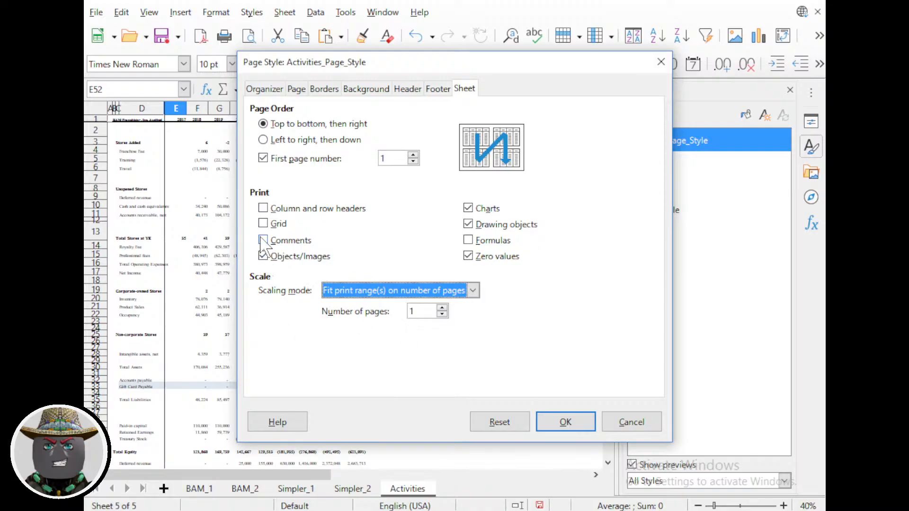
pyautogui.click(296, 89)
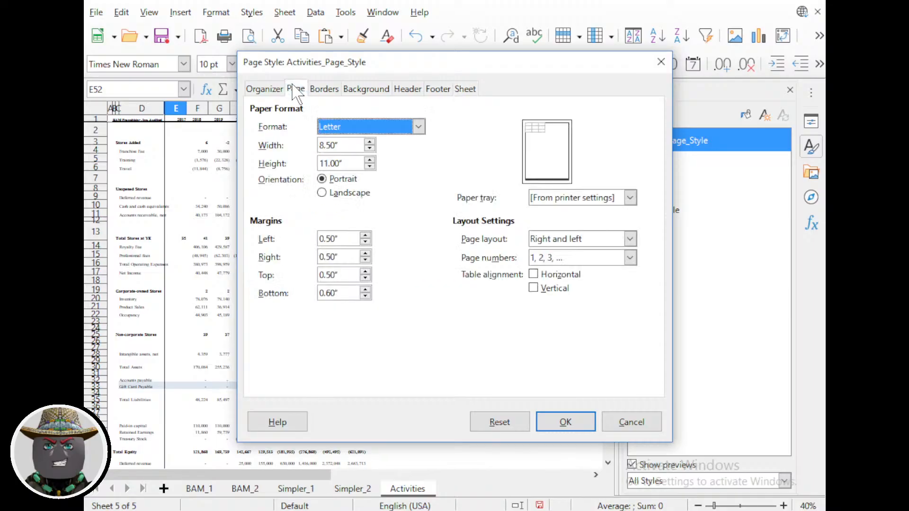
pyautogui.click(265, 89)
pyautogui.click(566, 422)
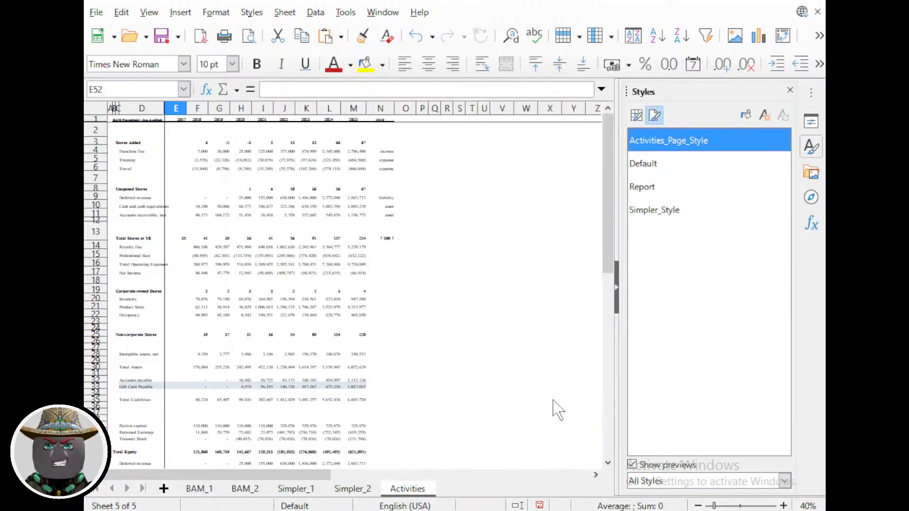
# Switch to Chrome, search Google for "search engine which doesn't use AI" and open DuckDuckGo's no-AI search page.
pyautogui.hotkey('alt', 'Tab')
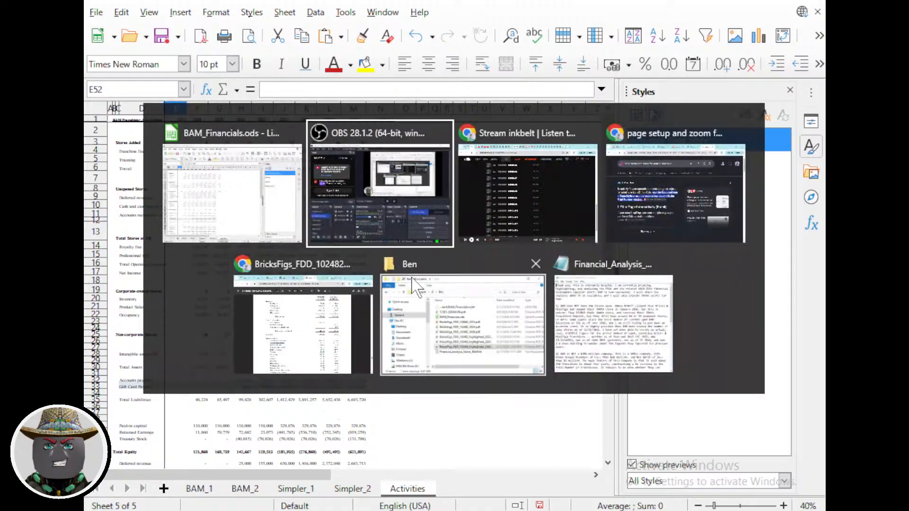
pyautogui.hotkey('alt', 'Tab')
pyautogui.hotkey('alt', 'Tab')
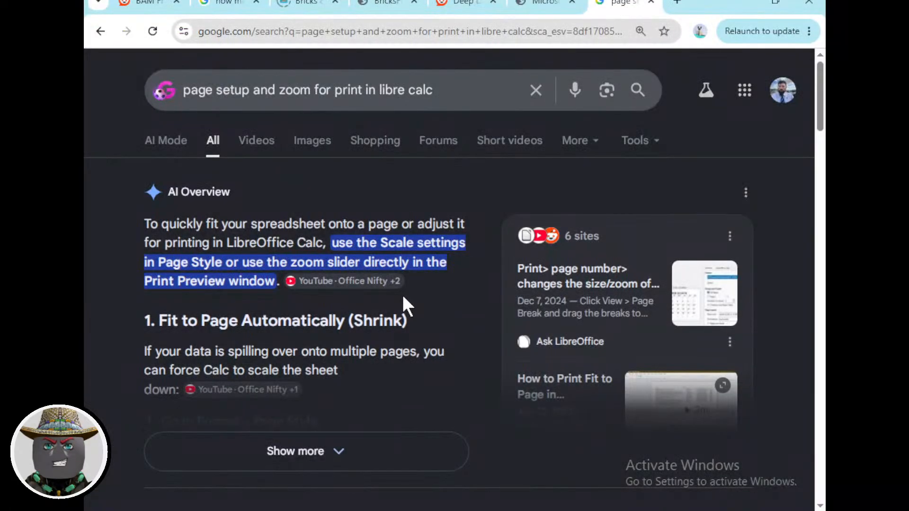
pyautogui.tripleClick(427, 94)
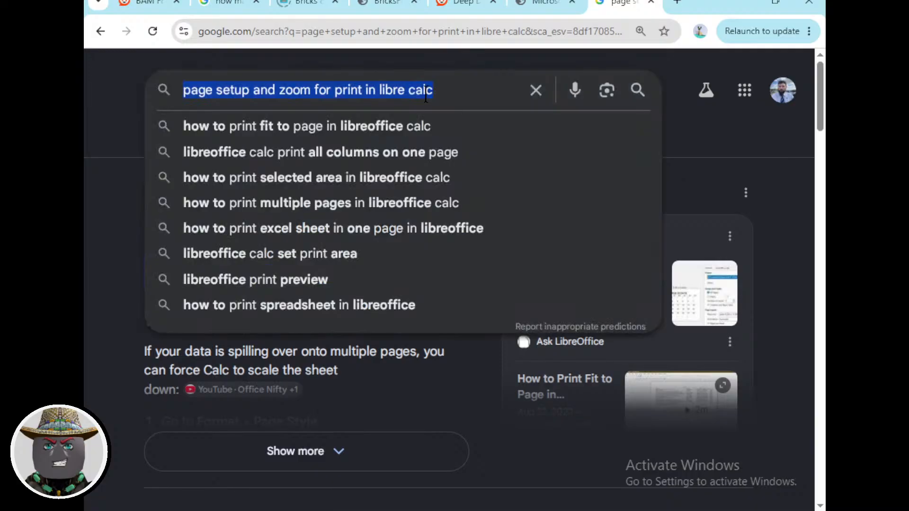
pyautogui.write('searc')
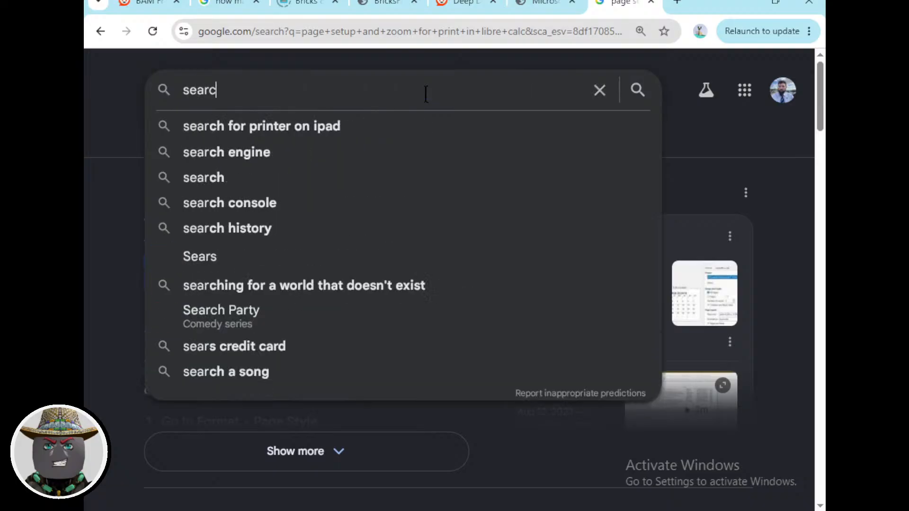
pyautogui.write('h engine ')
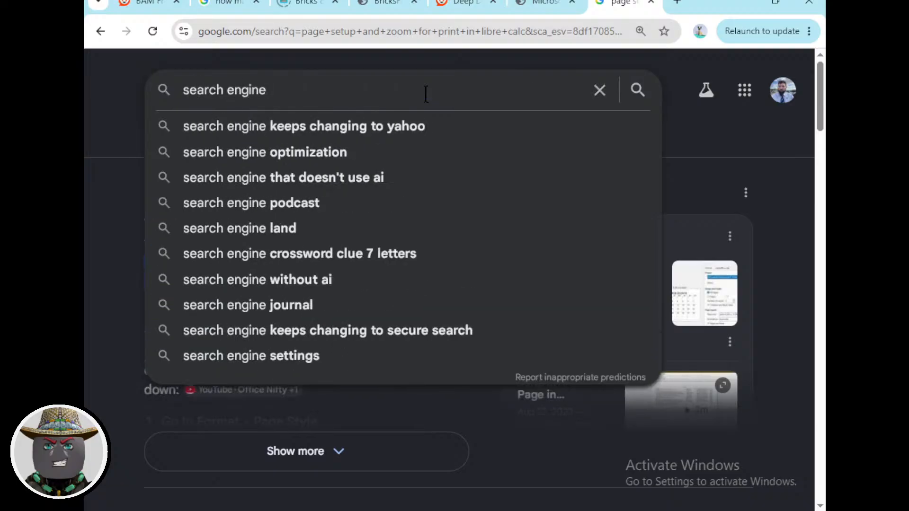
pyautogui.write('which doe')
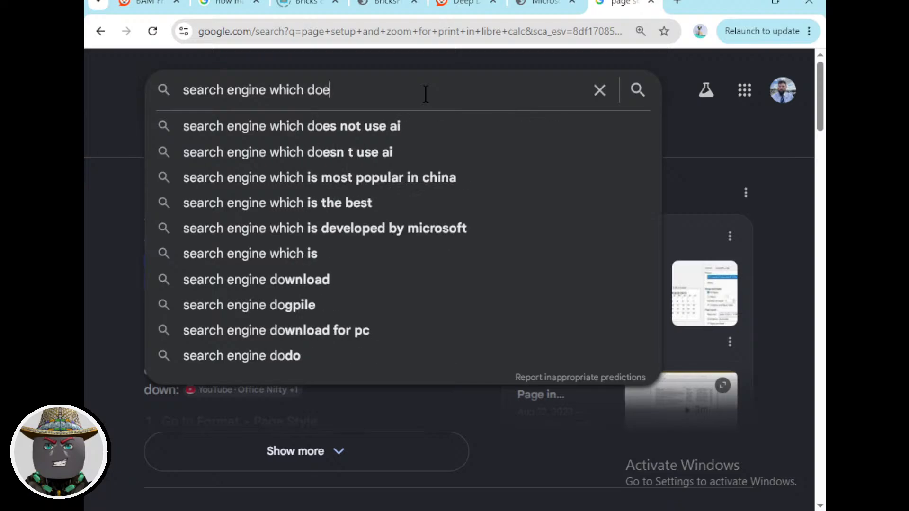
pyautogui.write("sn't use AI")
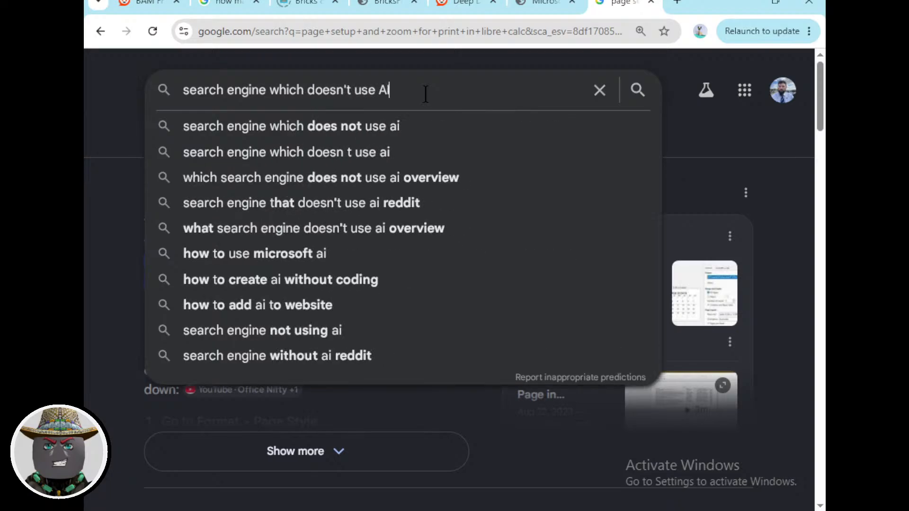
pyautogui.press('Return')
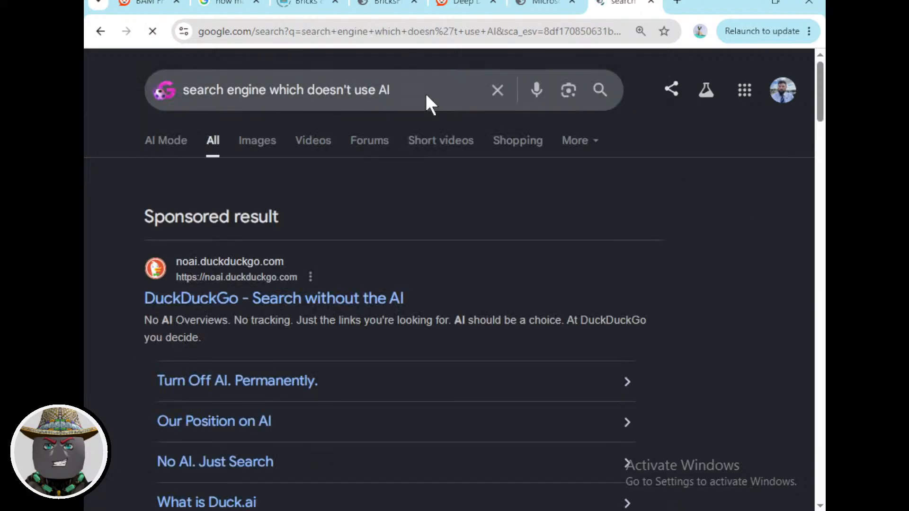
pyautogui.scroll(-2, 331, 241)
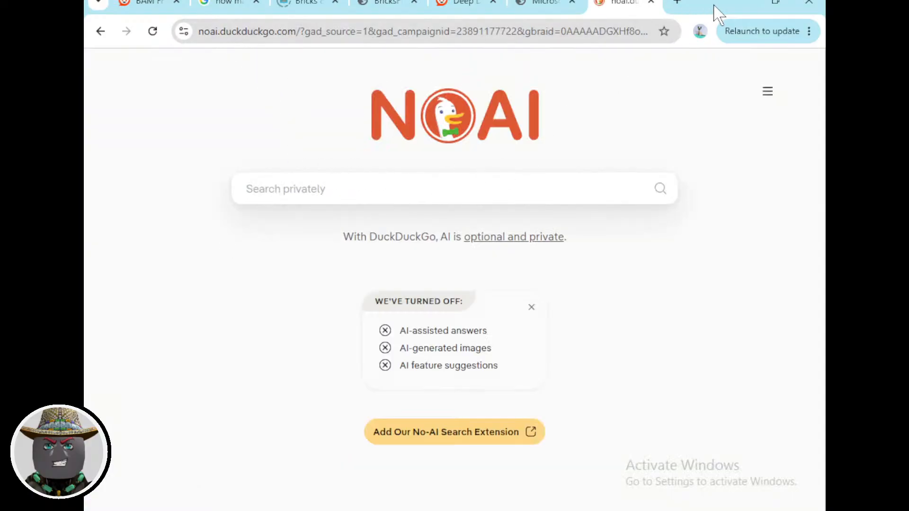
# Make DuckDuckGo the browser's default search engine and close the settings.
pyautogui.click(809, 31)
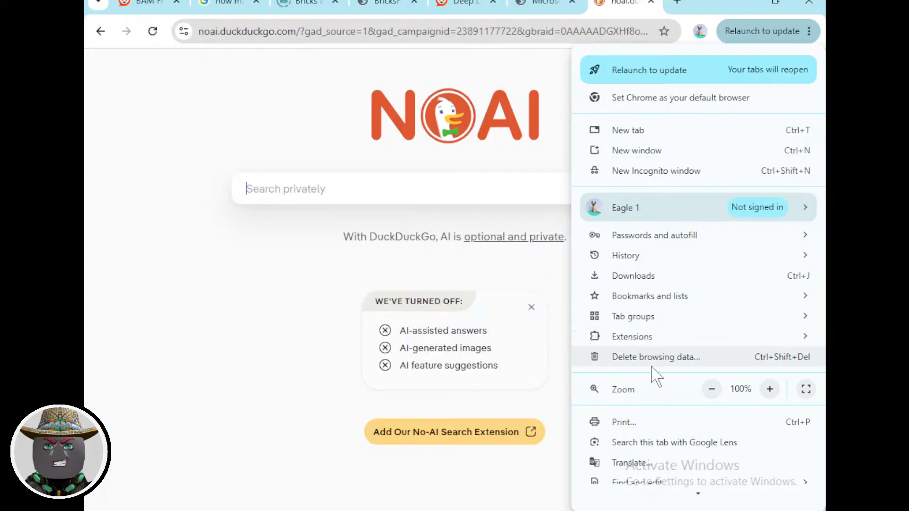
pyautogui.scroll(-3, 635, 398)
pyautogui.moveTo(643, 429)
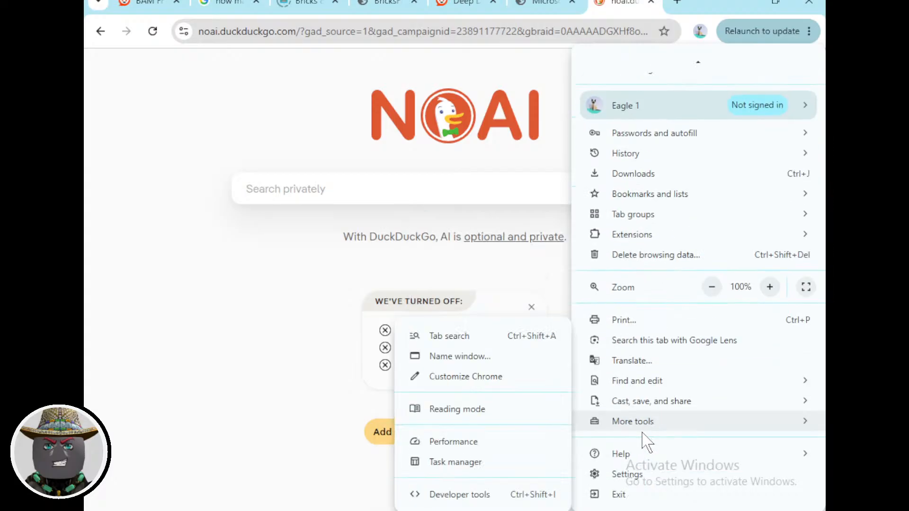
pyautogui.click(625, 476)
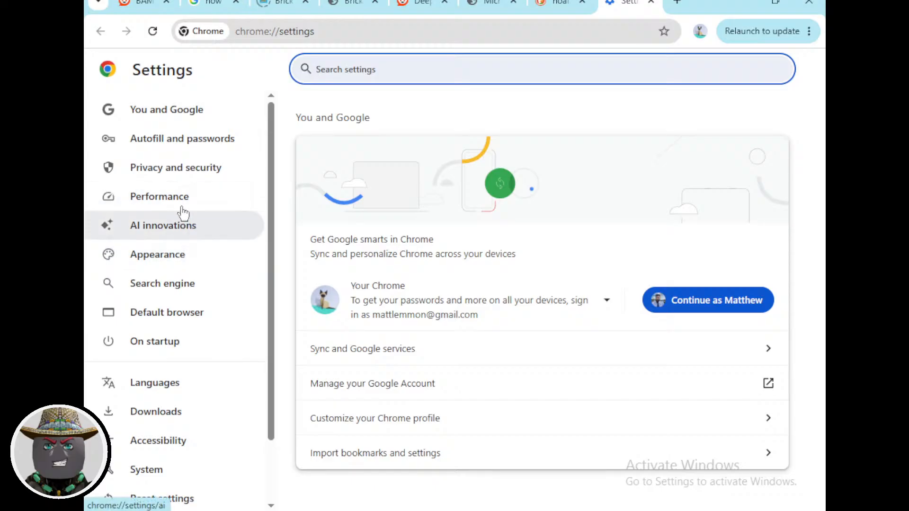
pyautogui.click(159, 285)
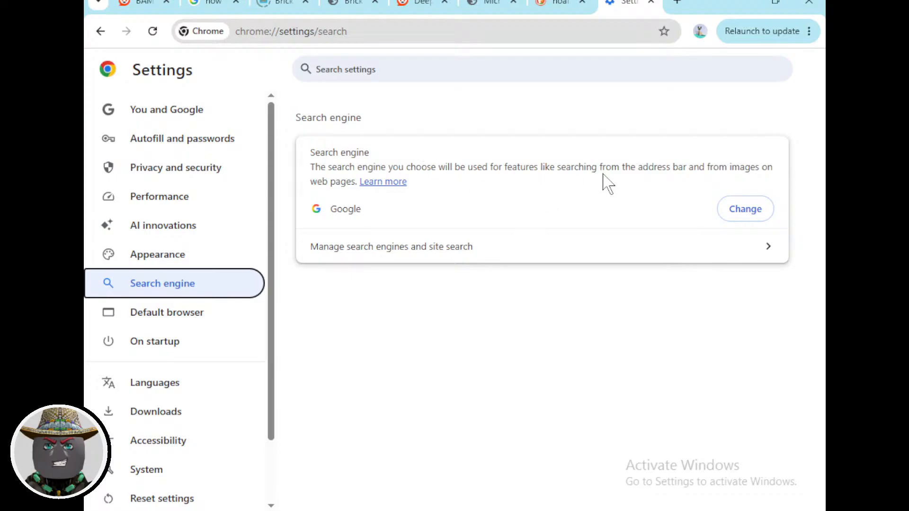
pyautogui.click(737, 209)
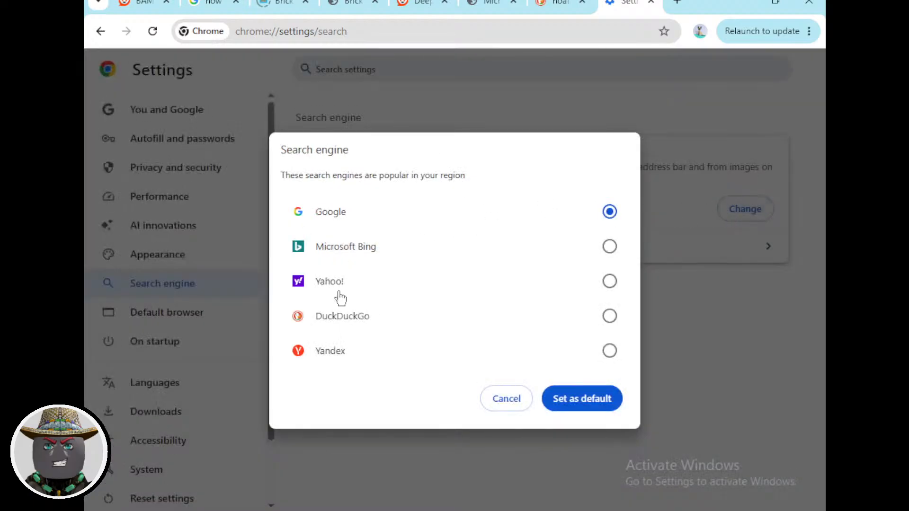
pyautogui.click(341, 318)
pyautogui.click(571, 400)
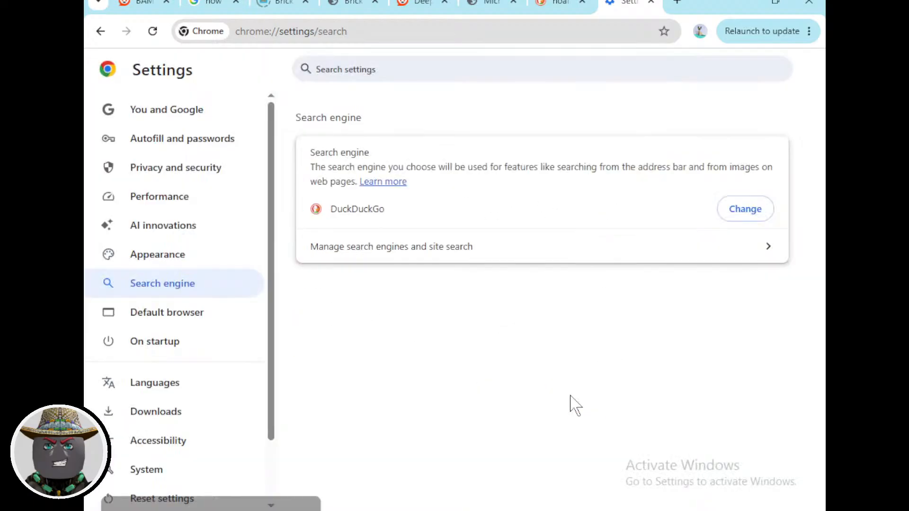
pyautogui.click(651, 2)
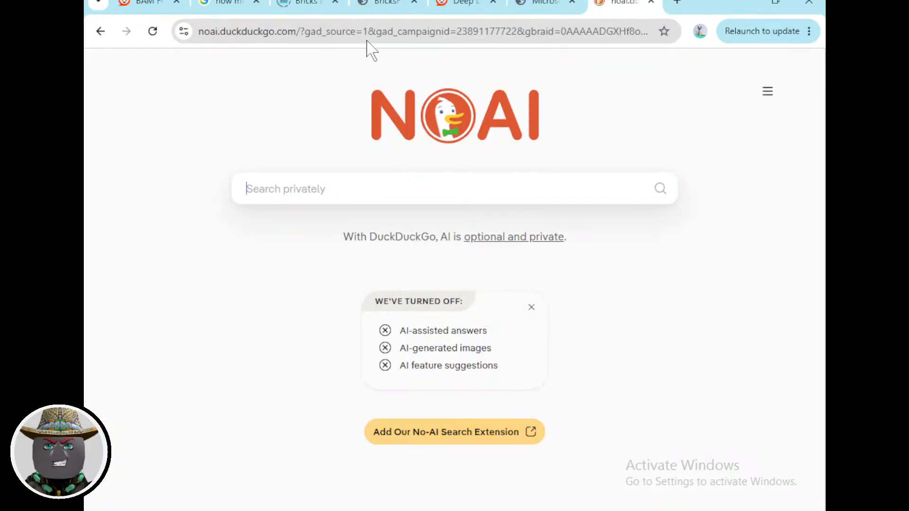
# Enter a web search for how to center printing, starting with "how to center printing on".
pyautogui.click(330, 28)
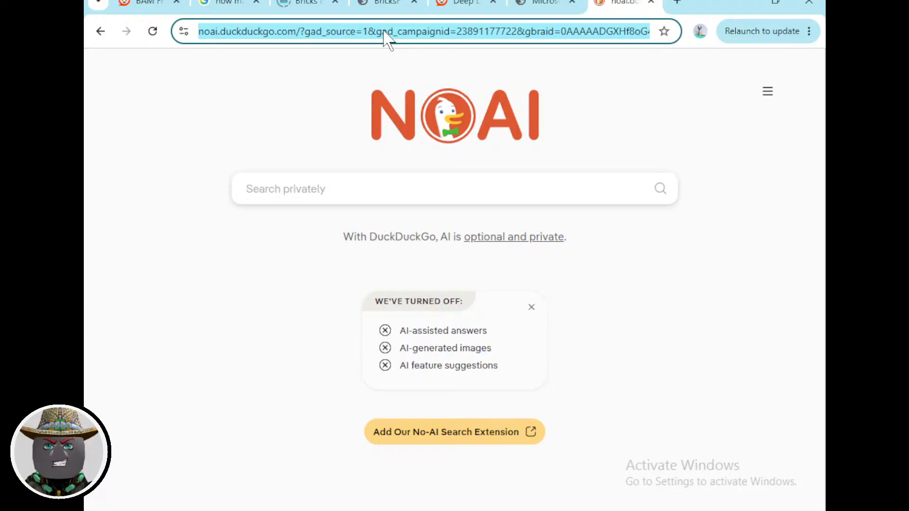
pyautogui.write('how to c')
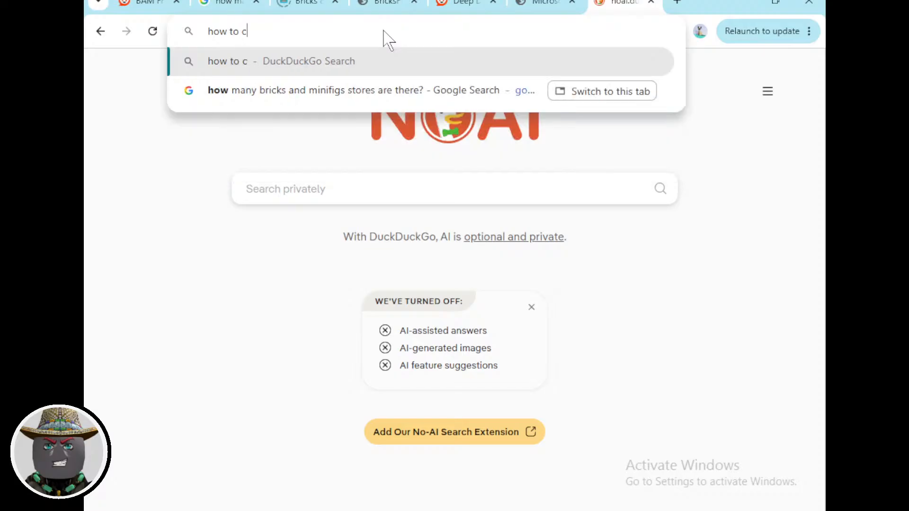
pyautogui.write('enter printing on ')
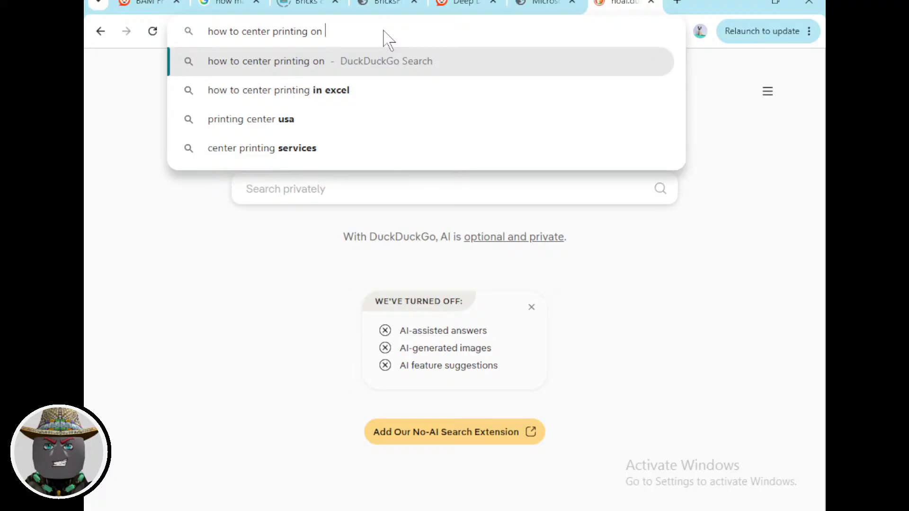
pyautogui.write(';l')
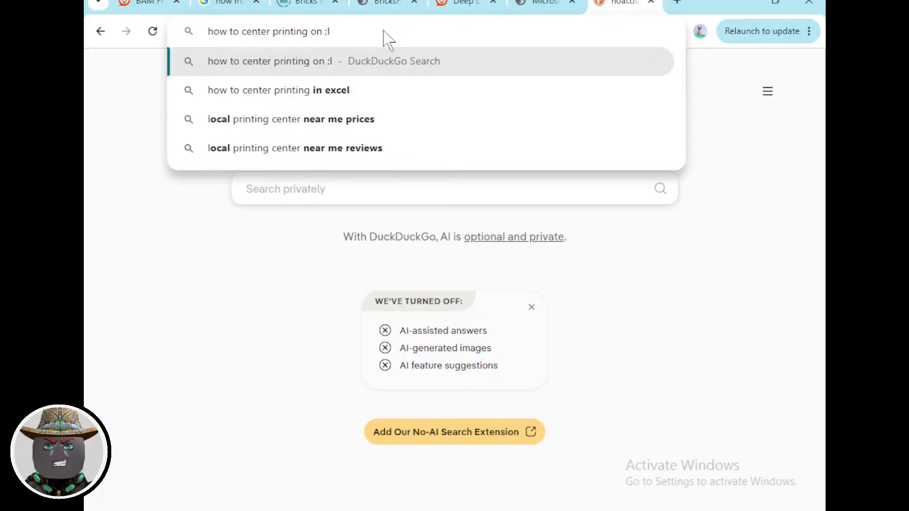
# Search the web for "how to center printing on libre calc".
pyautogui.press('BackSpace')
pyautogui.press('BackSpace')
pyautogui.write('re calc')
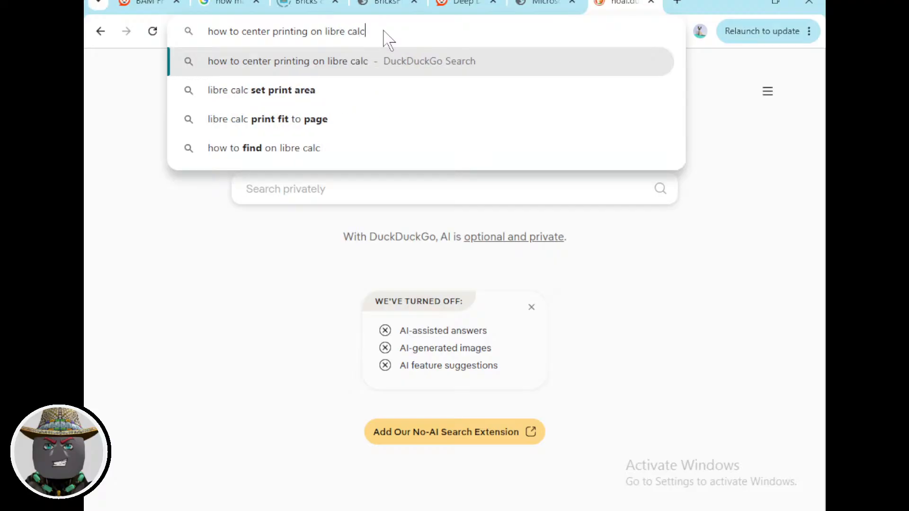
pyautogui.press('Return')
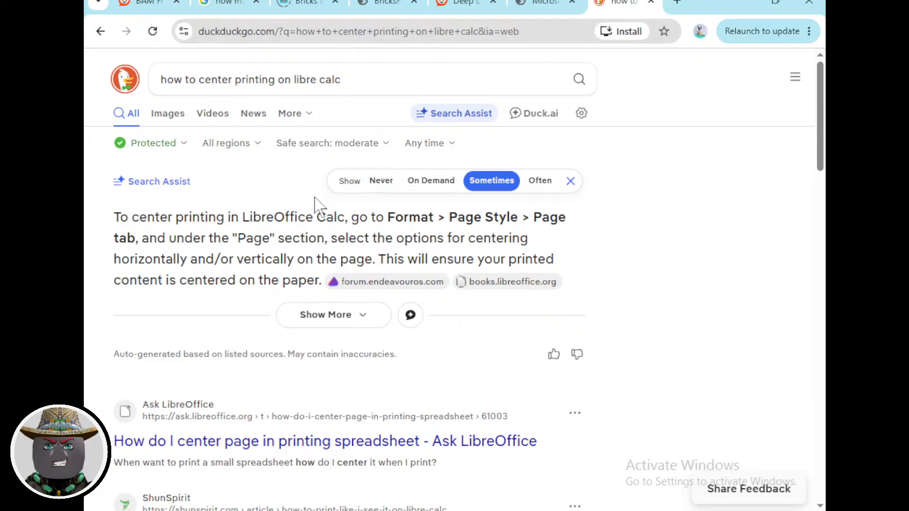
# Set the search engine's Search Assist to Never and look over the search settings.
pyautogui.click(382, 181)
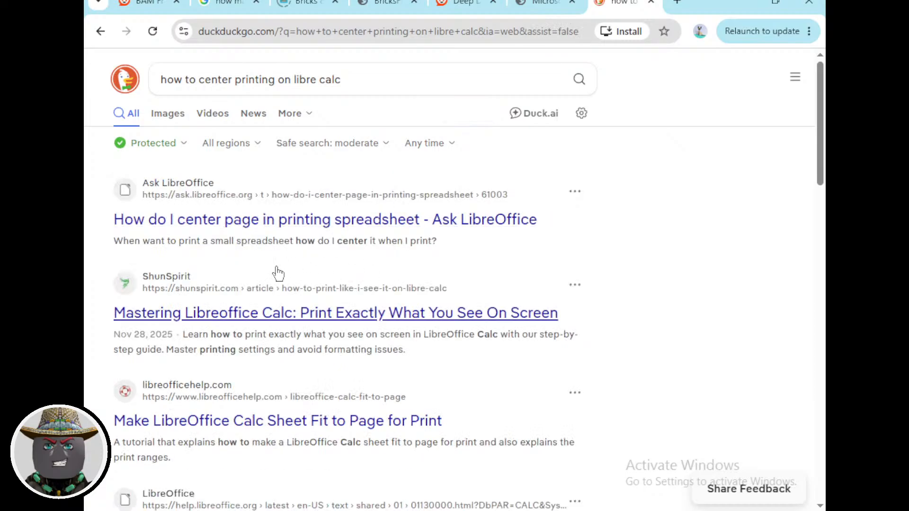
pyautogui.click(582, 114)
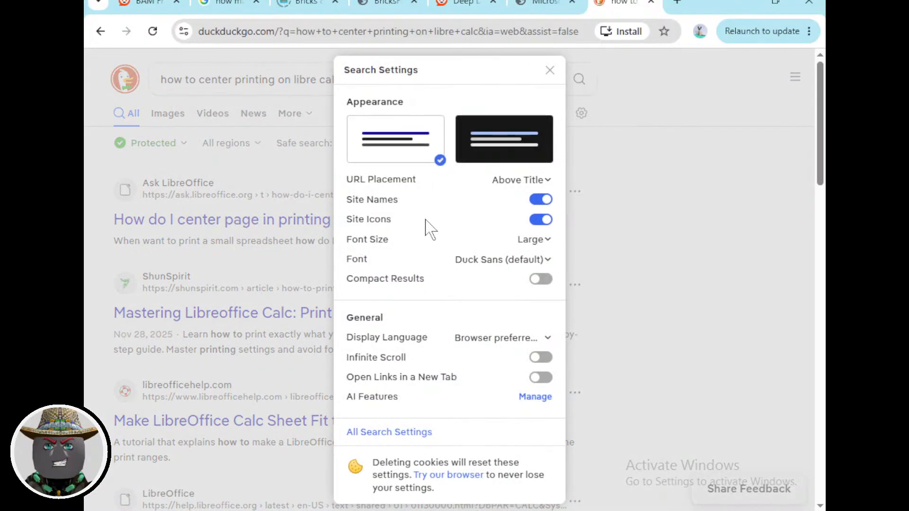
pyautogui.click(649, 205)
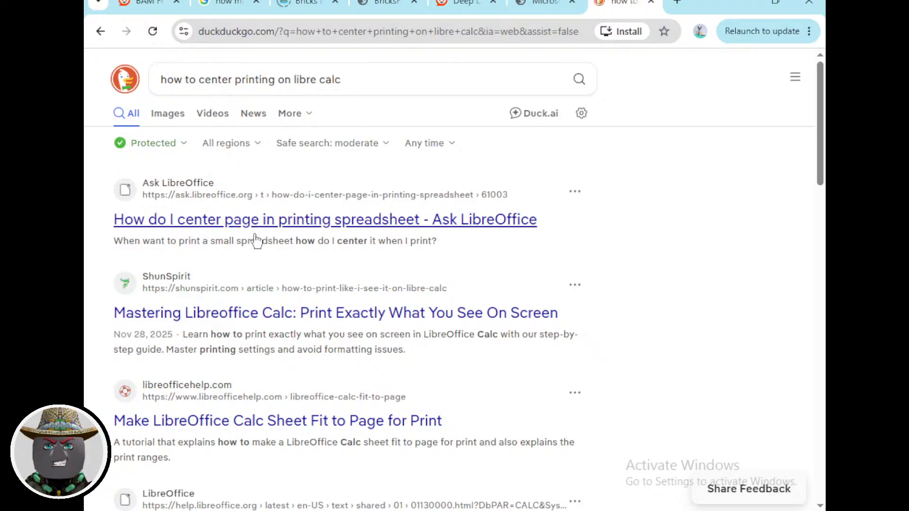
# Open the Ask LibreOffice thread on centering a page when printing a spreadsheet and read the accepted answer.
pyautogui.click(338, 223)
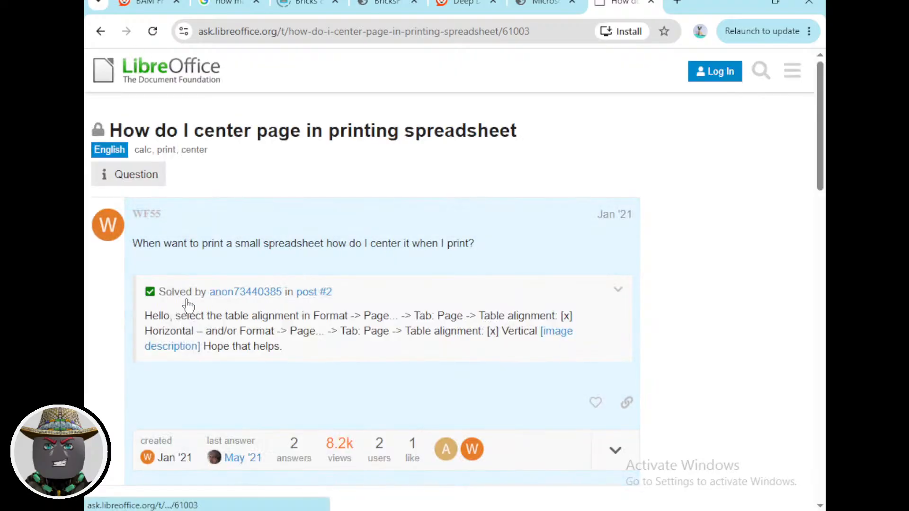
pyautogui.scroll(-1, 127, 339)
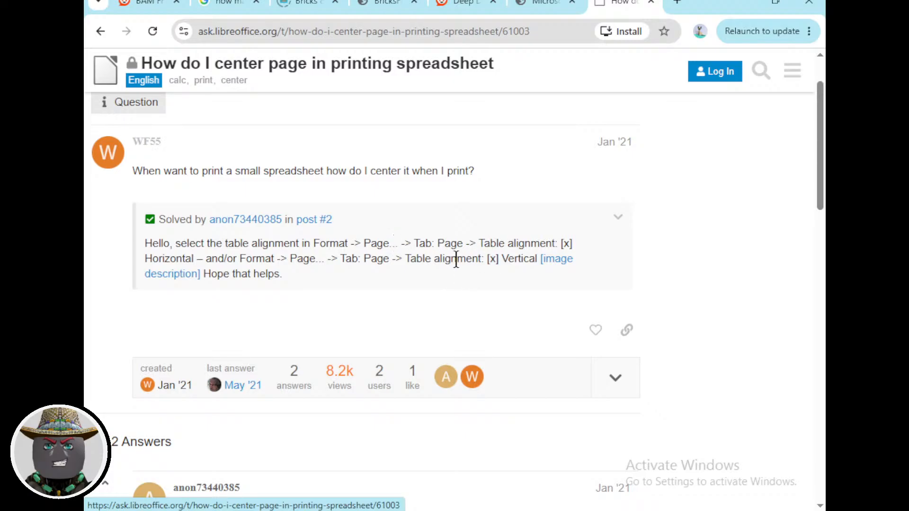
# Switch to LibreOffice Calc, align the table horizontally and vertically in Activities_Page_Style, and check the print preview.
pyautogui.hotkey('alt', 'Tab')
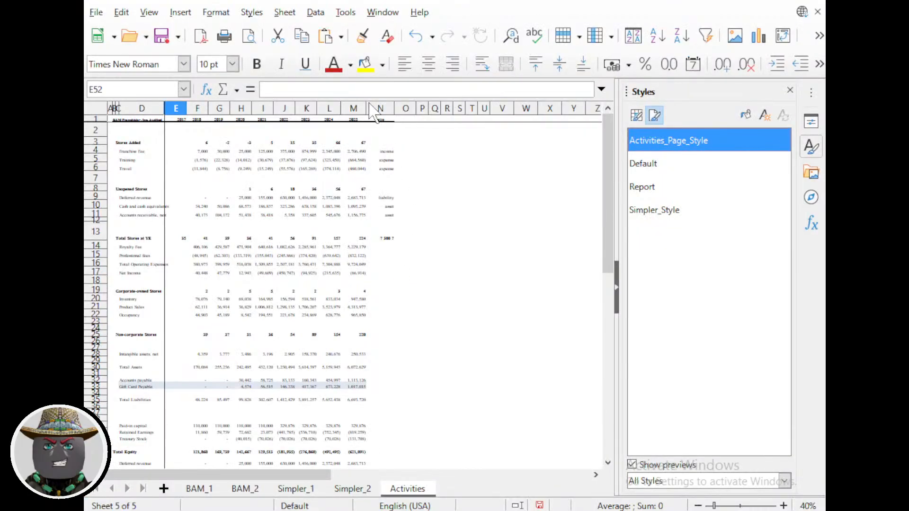
pyautogui.rightClick(683, 141)
pyautogui.click(712, 164)
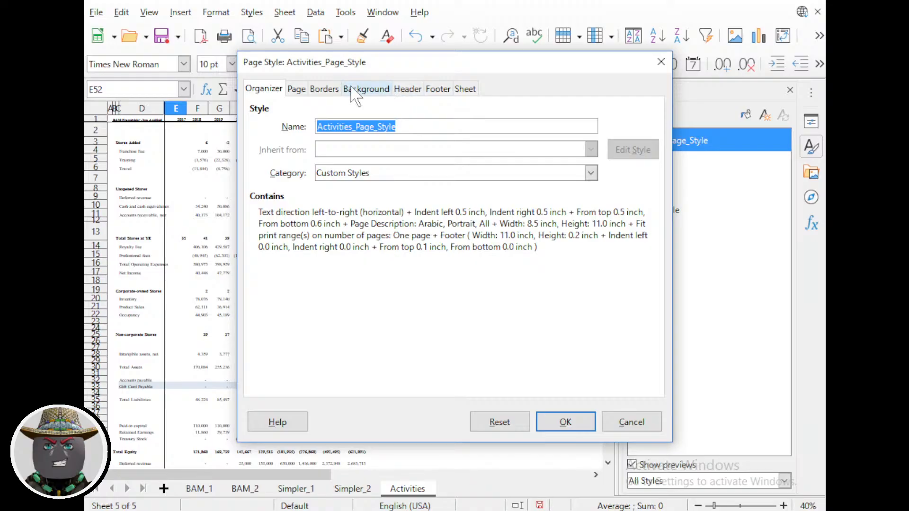
pyautogui.click(297, 89)
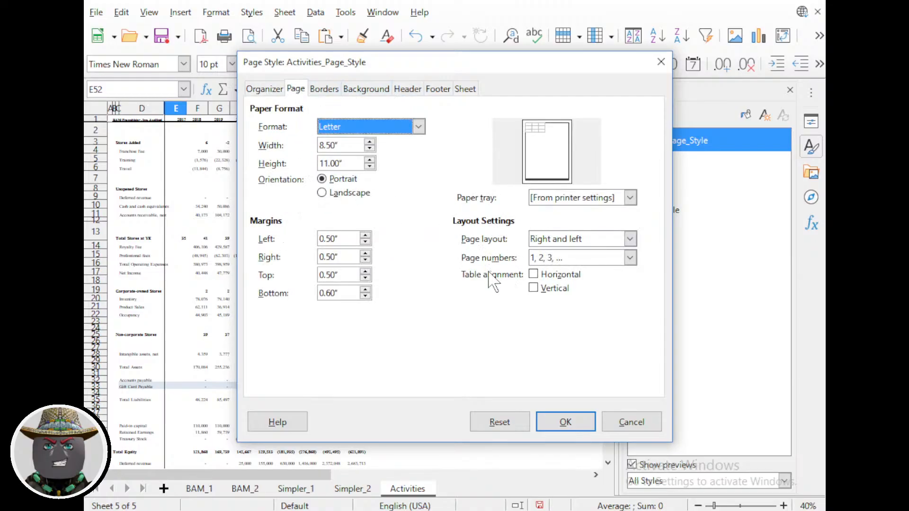
pyautogui.click(549, 274)
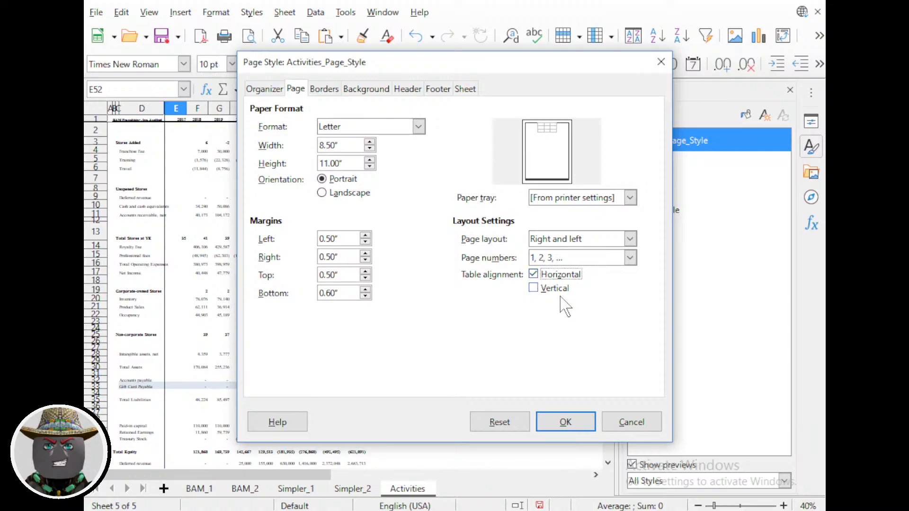
pyautogui.click(534, 288)
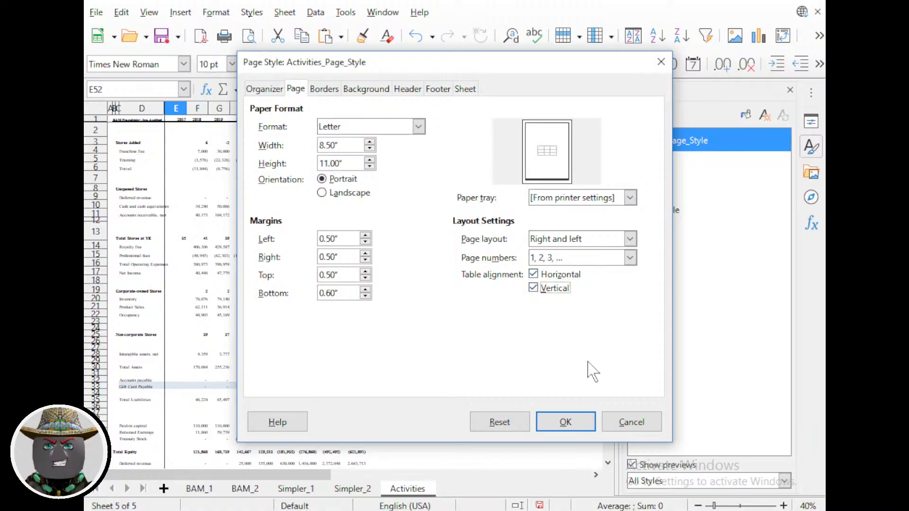
pyautogui.click(535, 288)
pyautogui.click(539, 289)
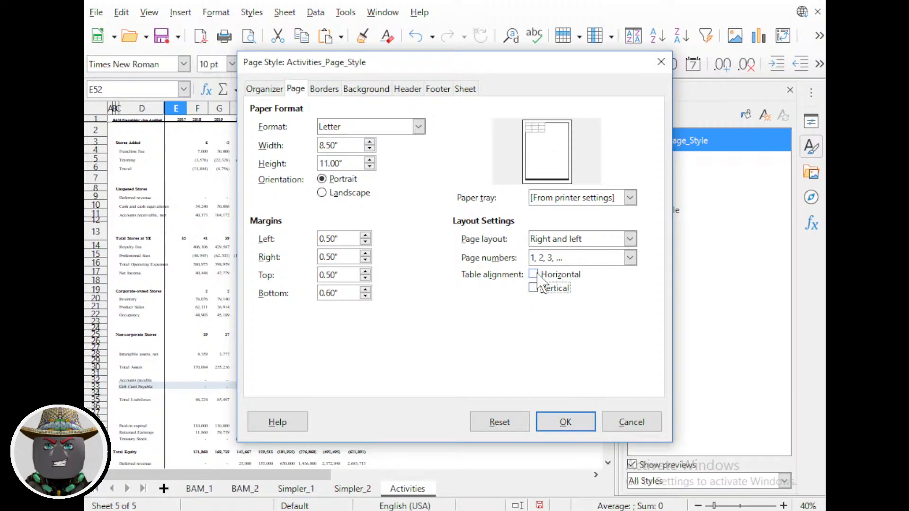
pyautogui.click(534, 287)
pyautogui.click(535, 289)
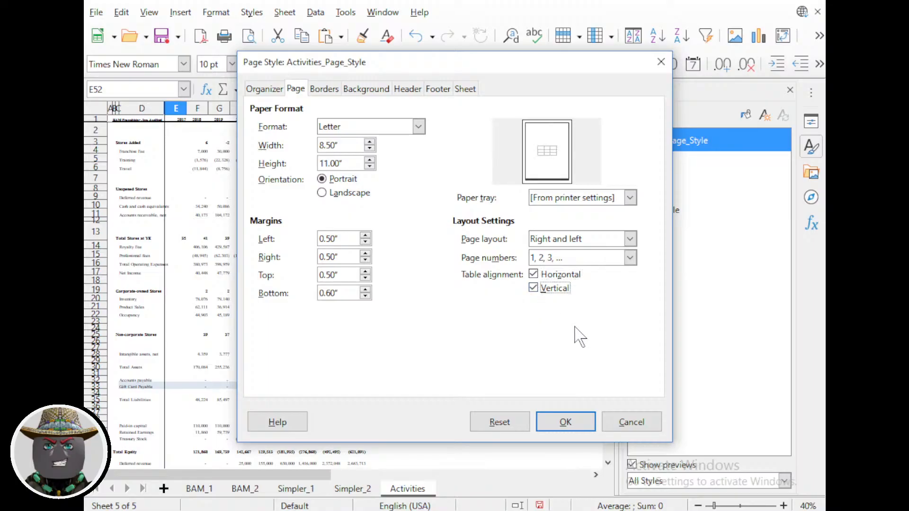
pyautogui.click(567, 426)
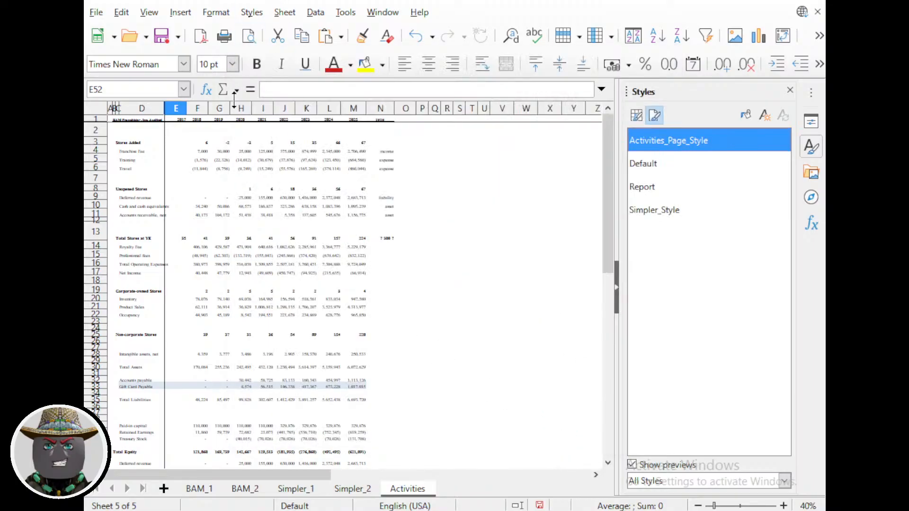
pyautogui.hotkey('ctrl', 'shift', 'o')
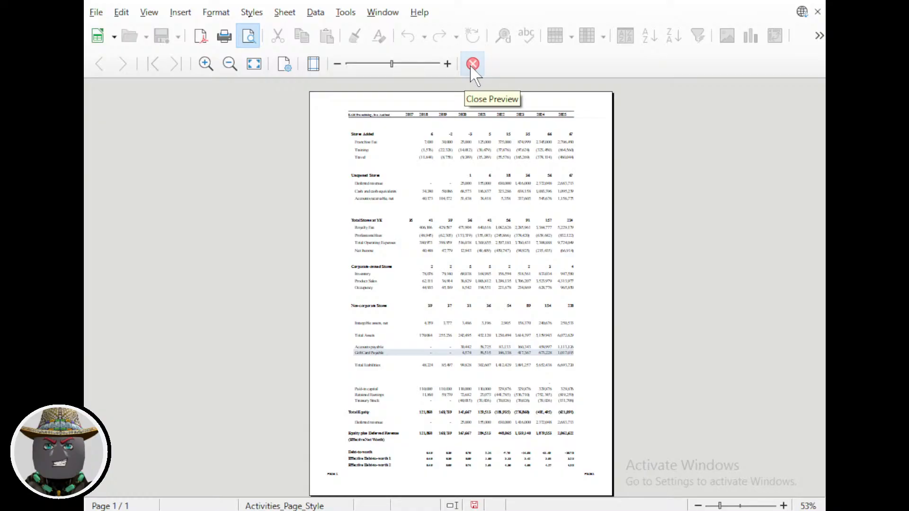
pyautogui.press('Escape')
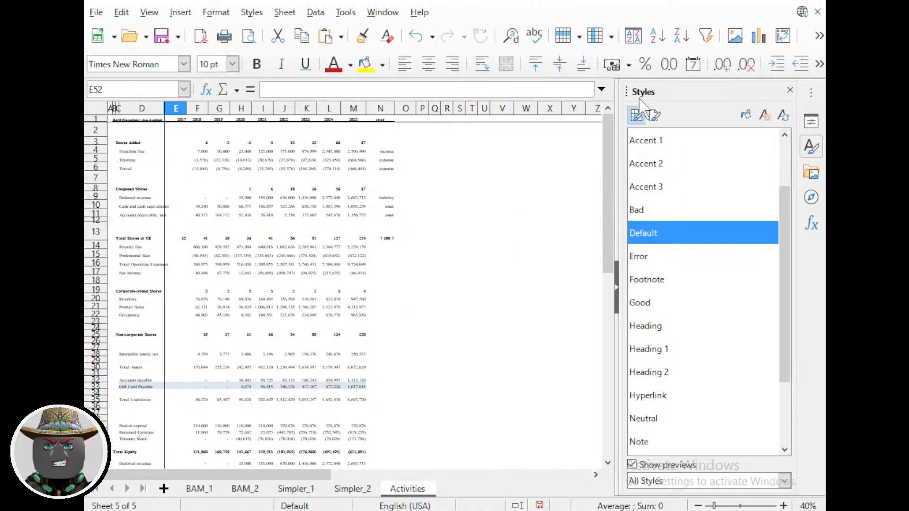
# Turn on the header for Activities_Page_Style and set its center area text to "BAM Franchising Activities Overview".
pyautogui.click(655, 115)
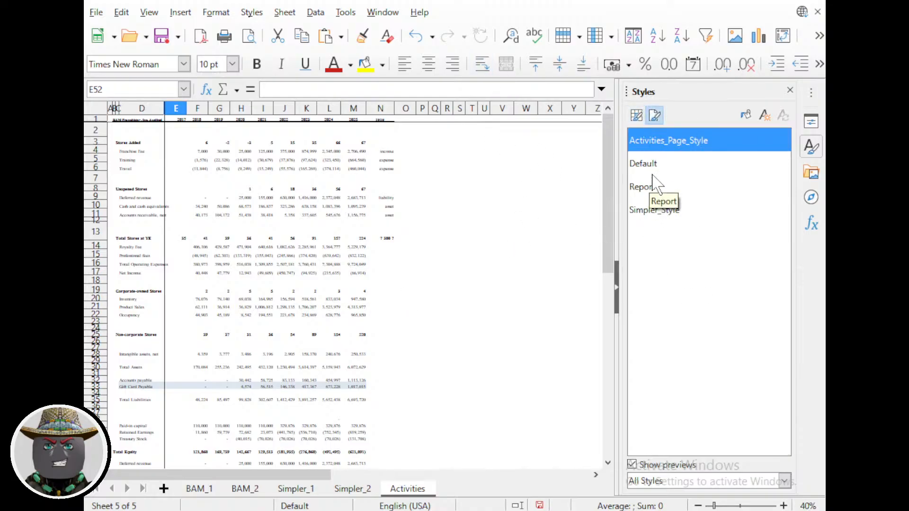
pyautogui.rightClick(654, 141)
pyautogui.click(693, 164)
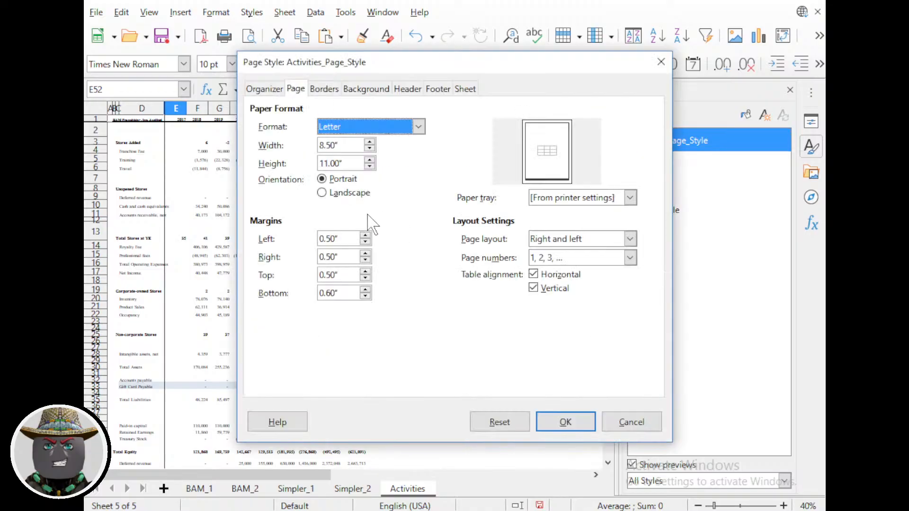
pyautogui.click(419, 92)
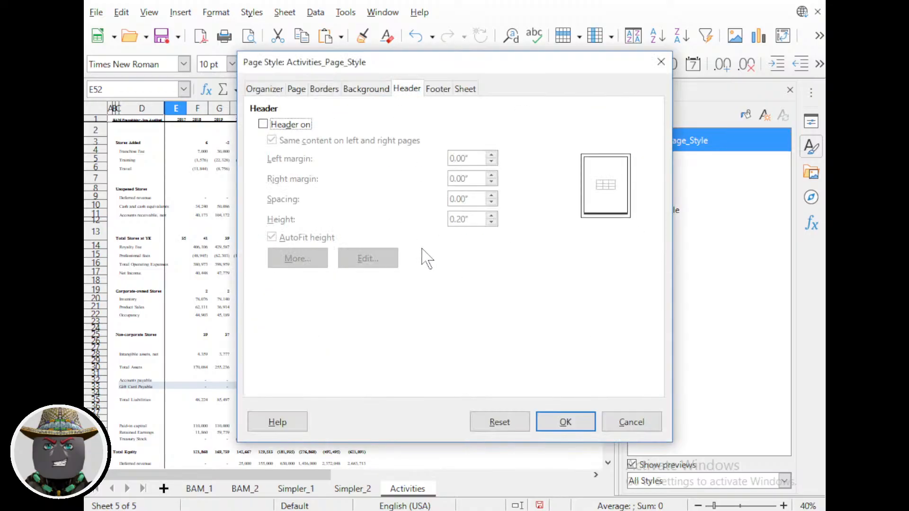
pyautogui.click(263, 124)
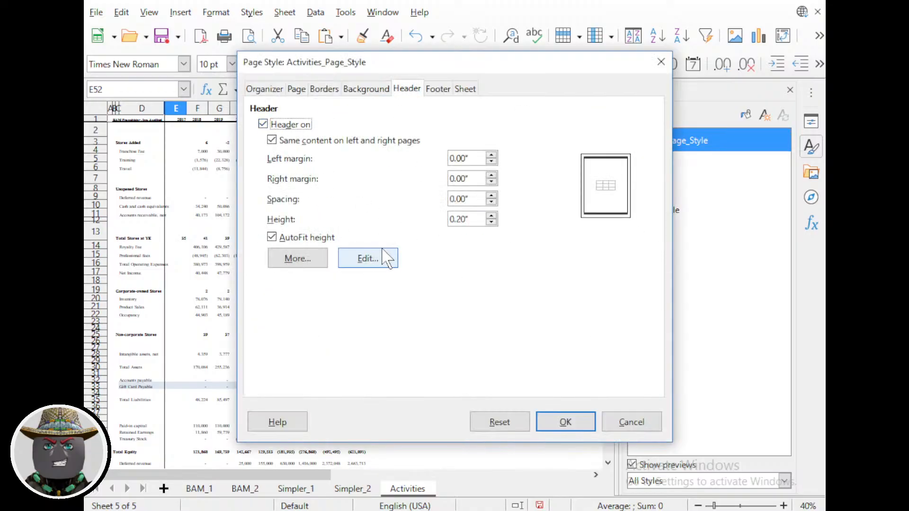
pyautogui.click(369, 258)
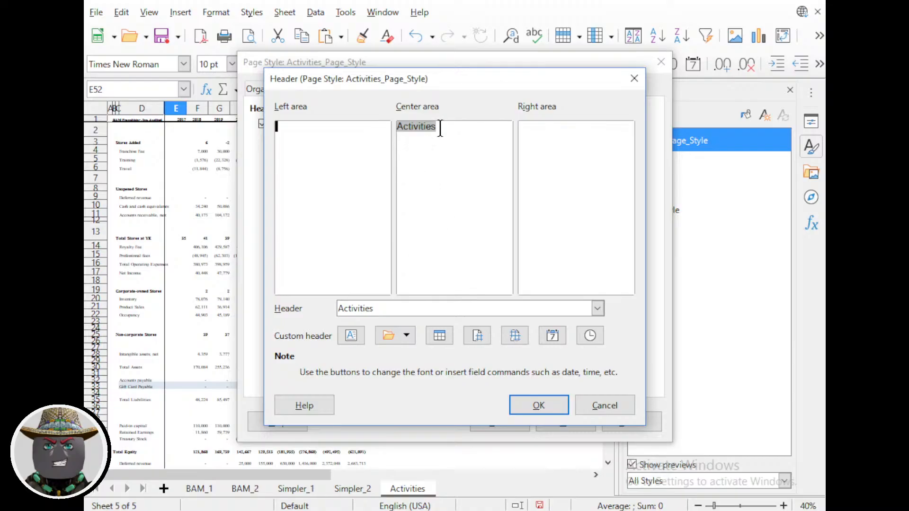
pyautogui.moveTo(420, 132); pyautogui.dragTo(398, 133)
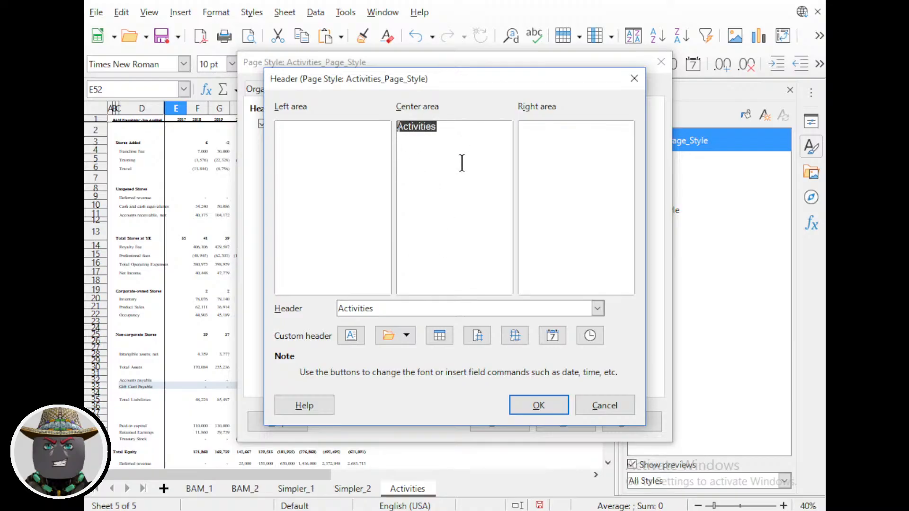
pyautogui.write('BAM Franchising')
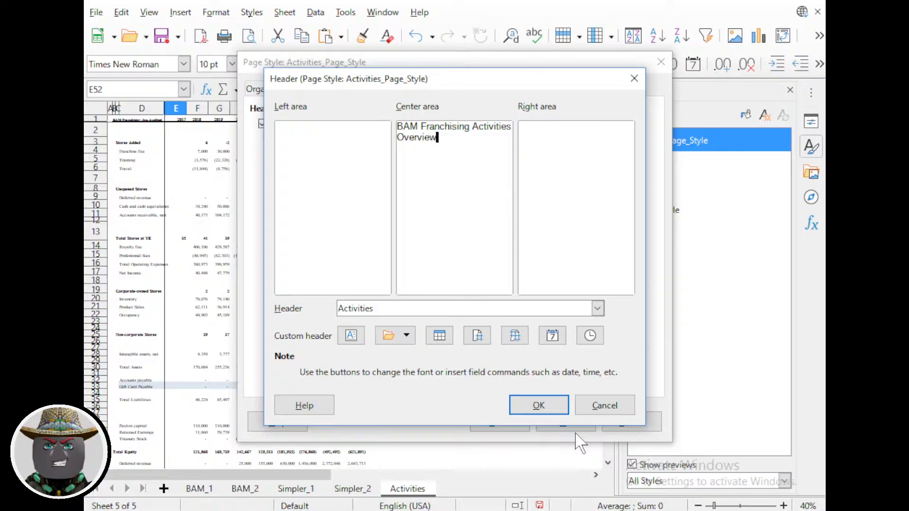
pyautogui.click(558, 410)
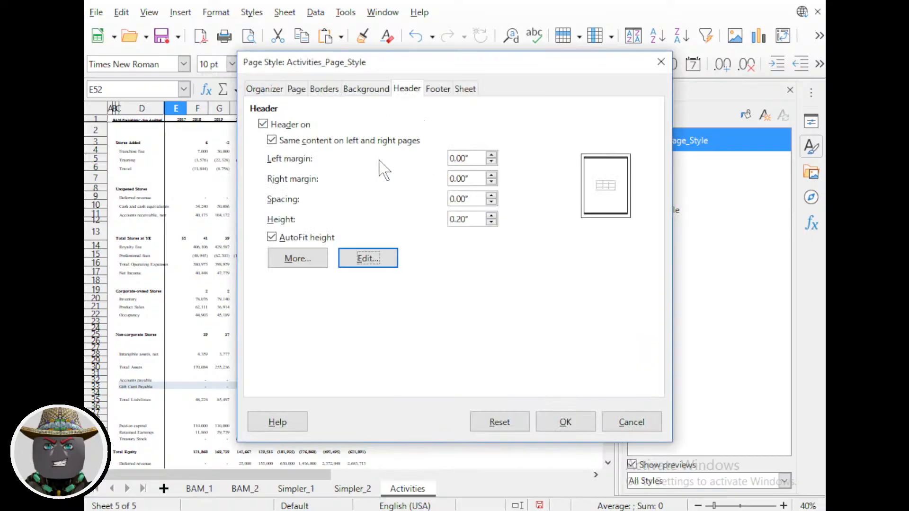
# Set the header spacing of Activities_Page_Style to 0.20".
pyautogui.click(491, 196)
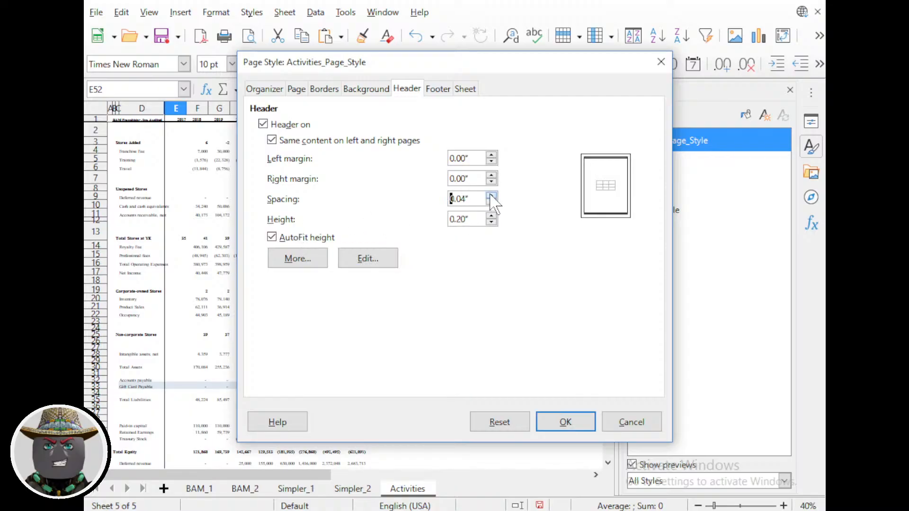
pyautogui.click(492, 196)
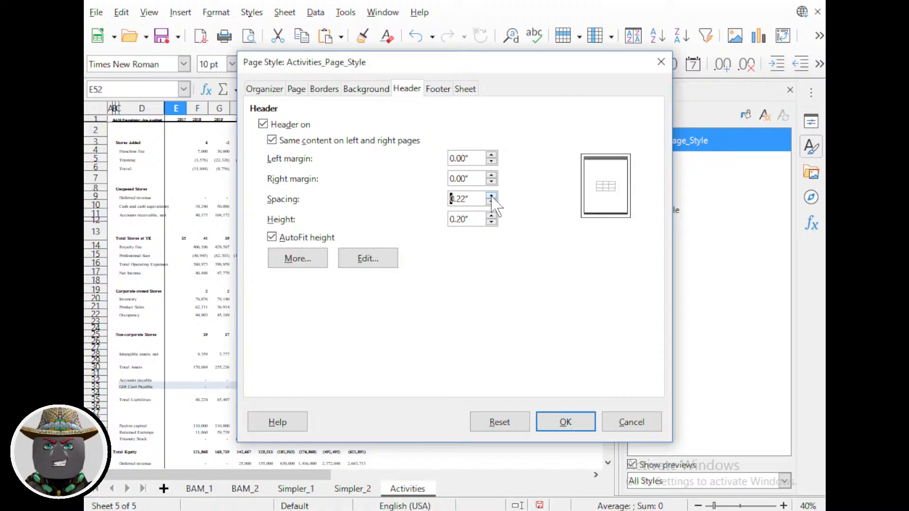
pyautogui.click(491, 203)
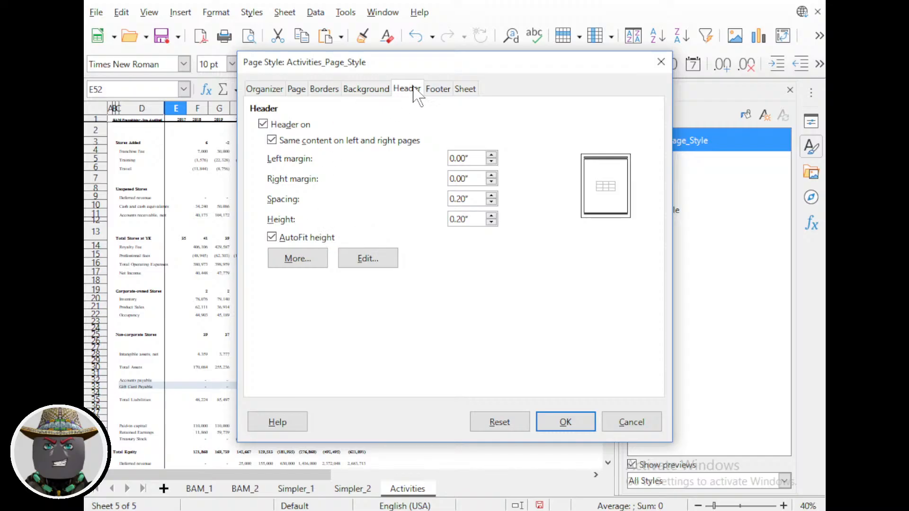
# Turn off the footer in Activities_Page_Style, apply the page style changes, and check the sheet in print preview.
pyautogui.click(437, 89)
pyautogui.click(263, 123)
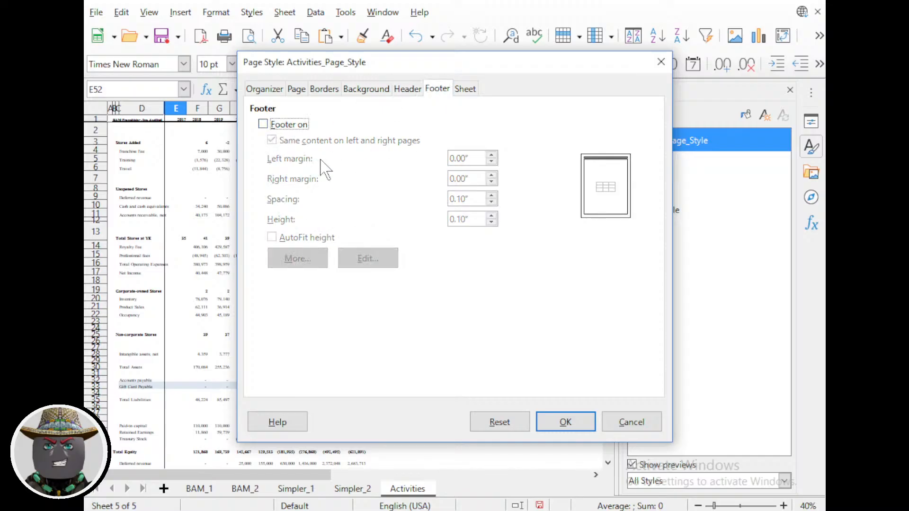
pyautogui.click(573, 426)
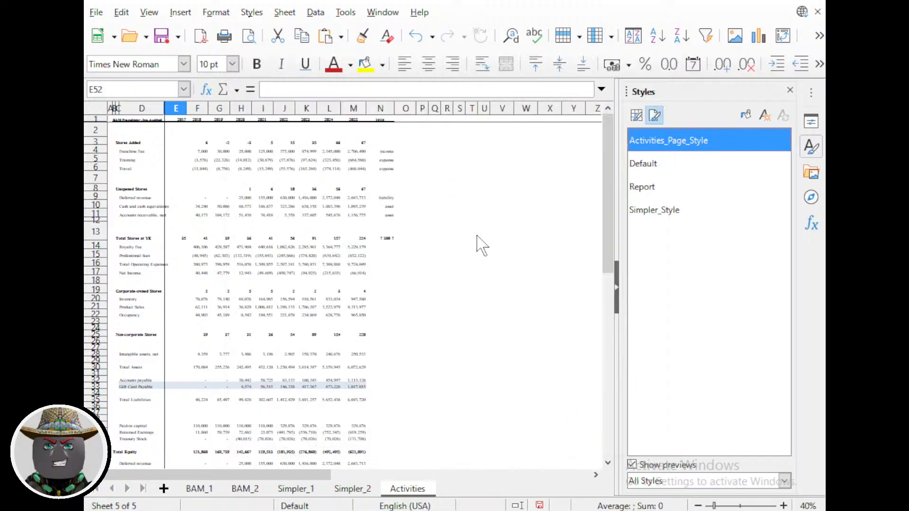
pyautogui.hotkey('ctrl', 'shift', 'o')
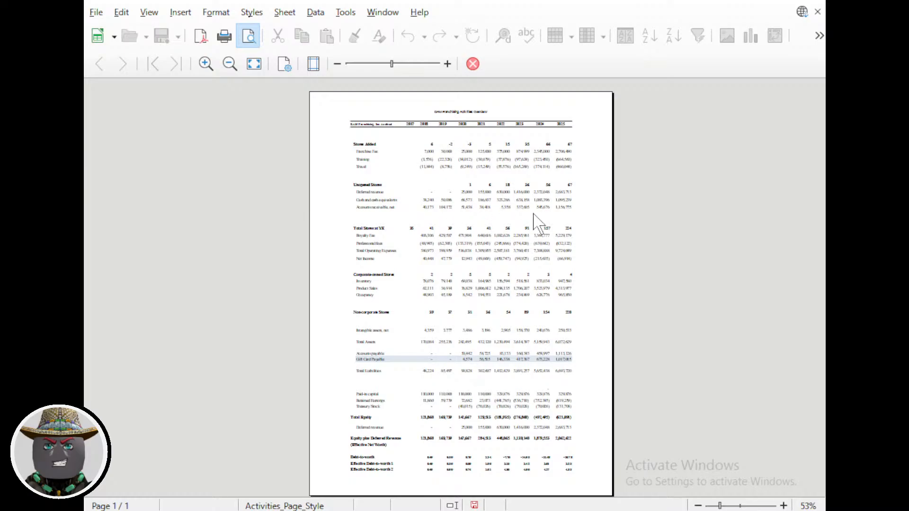
pyautogui.click(474, 64)
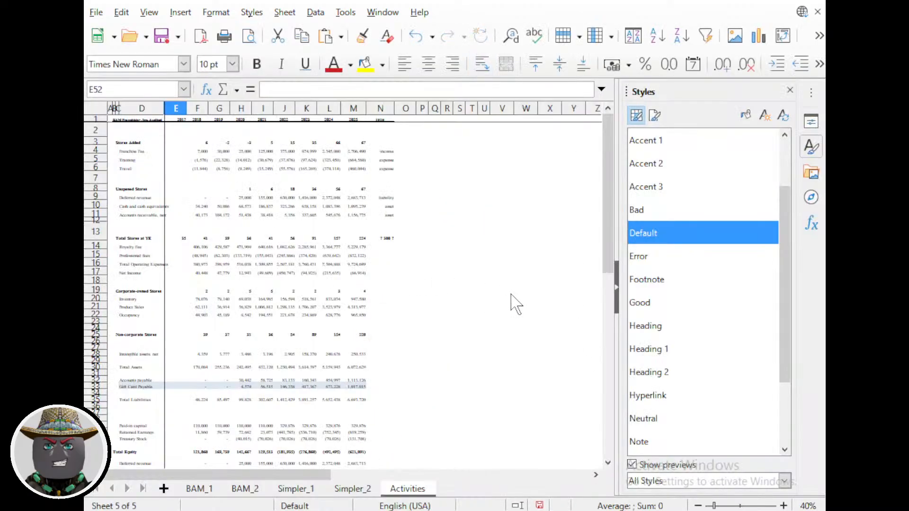
# Check the Activities sheet's page layout in the print dialog's preview and close it without printing.
pyautogui.hotkey('ctrl', 'p')
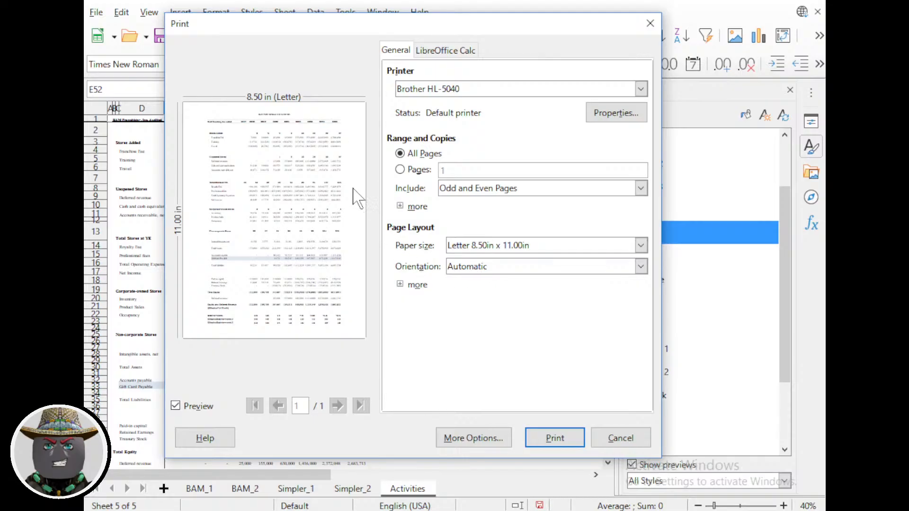
pyautogui.press('Escape')
pyautogui.scroll(1, 397, 189)
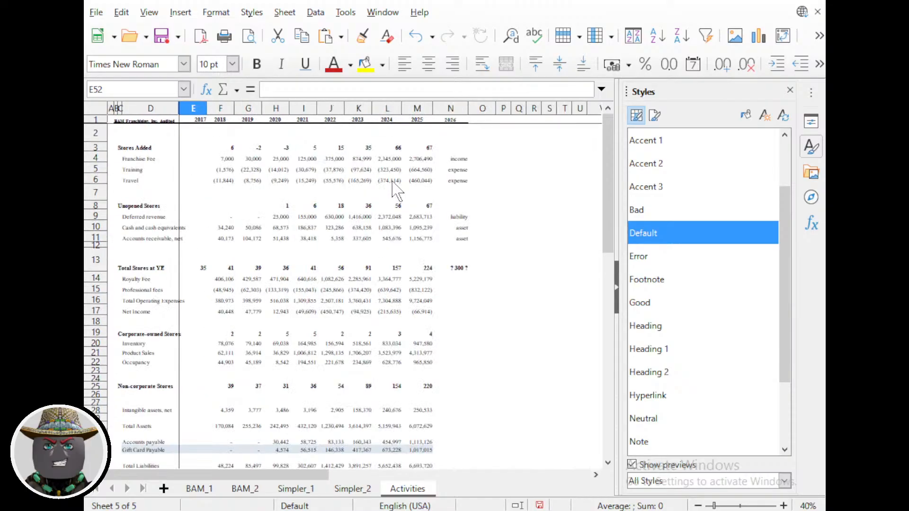
pyautogui.scroll(-4, 457, 279)
pyautogui.scroll(4, 454, 277)
pyautogui.hotkey('ctrl', 'p')
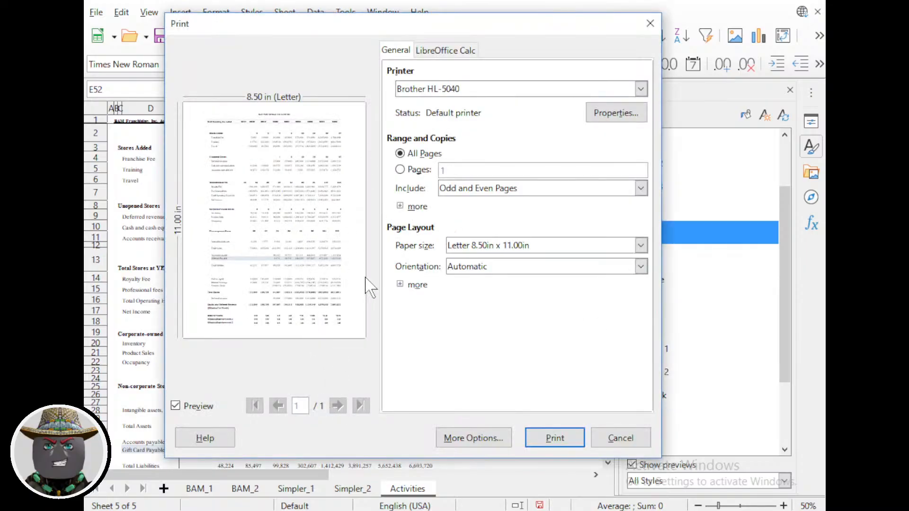
pyautogui.click(616, 443)
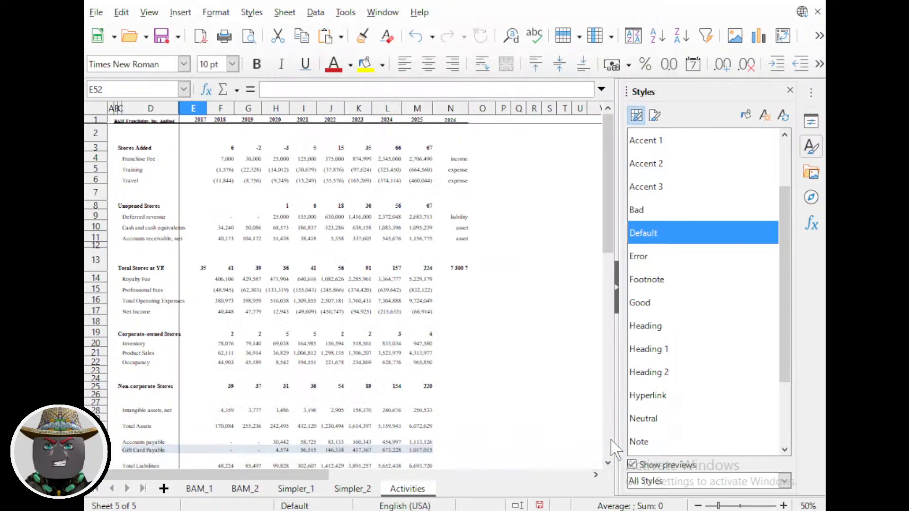
# Define cells B1:N49 as the print range of the Activities sheet.
pyautogui.click(117, 121)
pyautogui.scroll(-8, 475, 303)
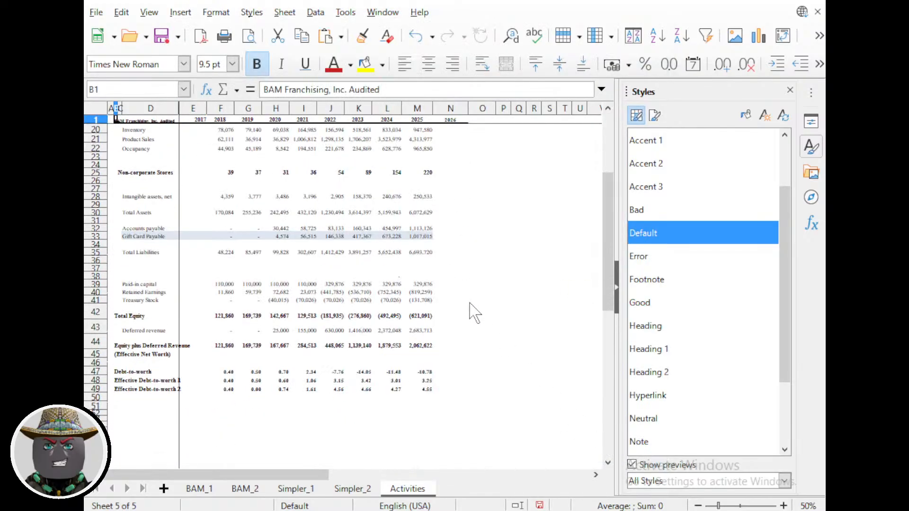
pyautogui.keyDown('shift'); pyautogui.click(461, 338); pyautogui.keyUp('shift')
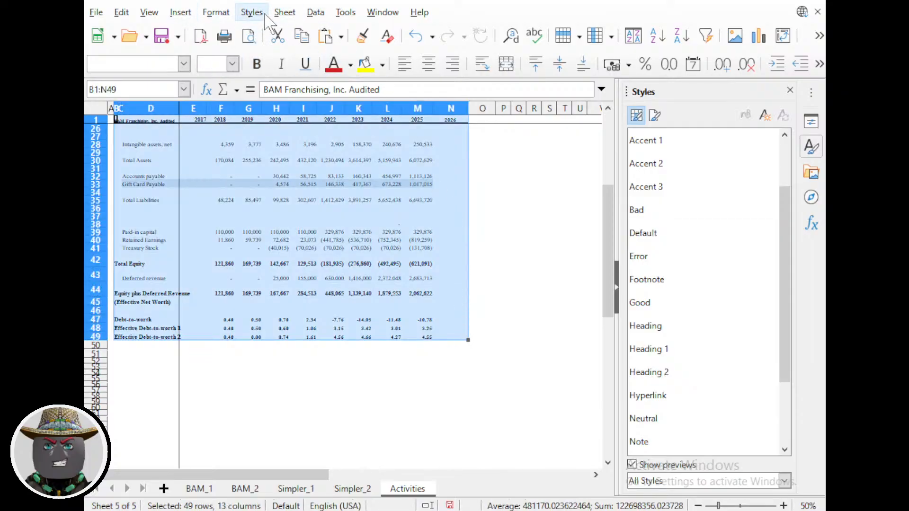
pyautogui.click(216, 12)
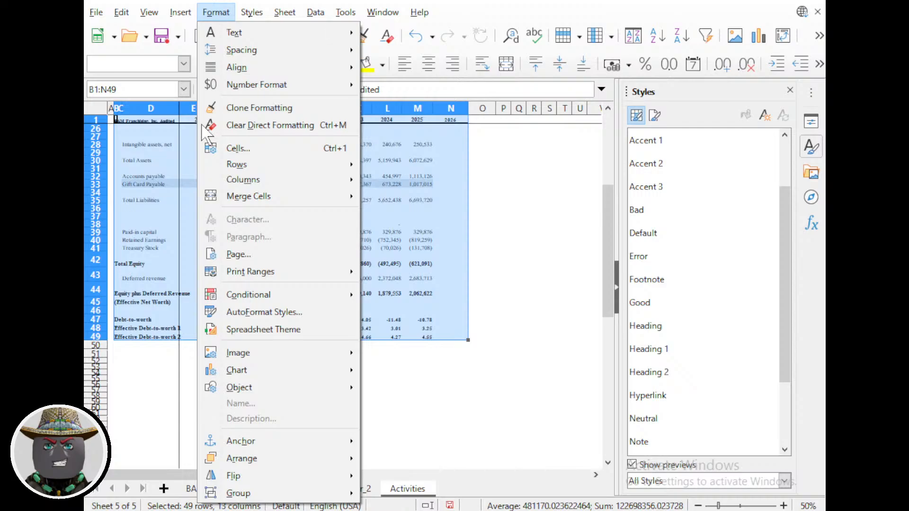
pyautogui.moveTo(234, 279)
pyautogui.click(401, 272)
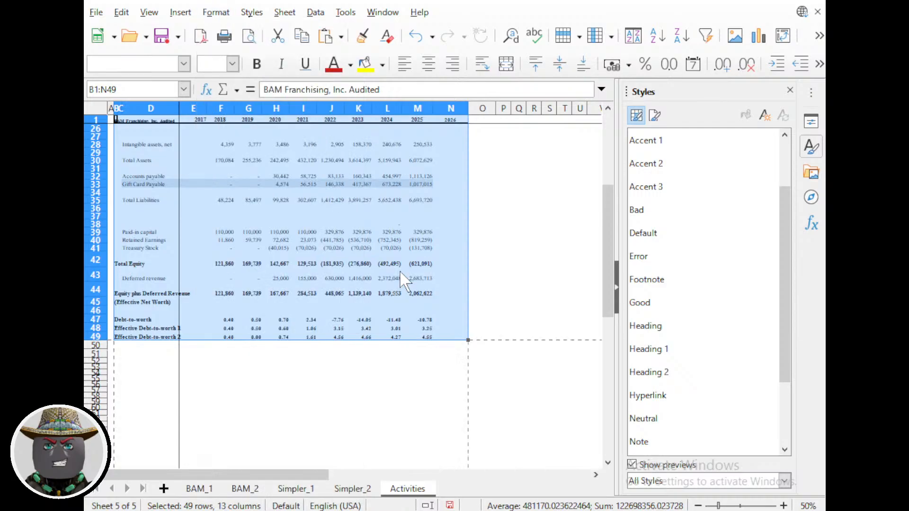
pyautogui.click(364, 277)
pyautogui.scroll(4, 351, 296)
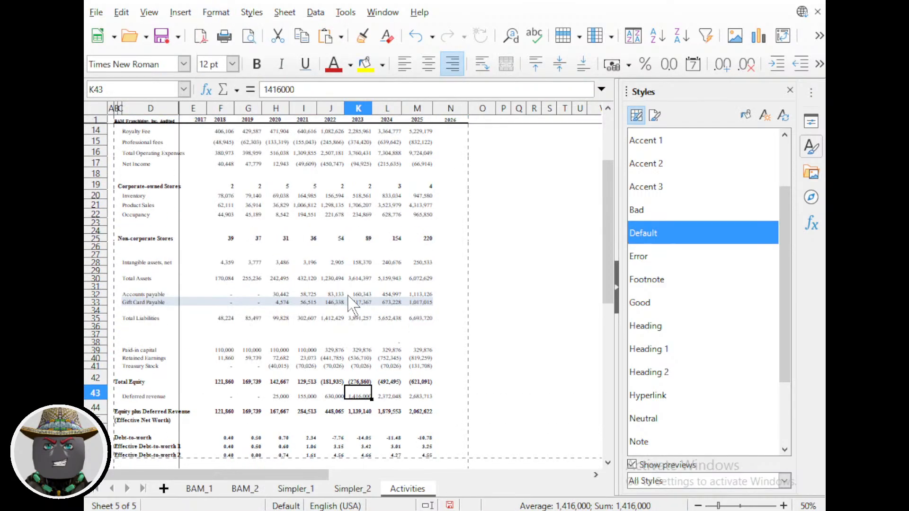
# Check the Activities sheet in print preview and print only page 1 on the Brother HL-5040.
pyautogui.hotkey('ctrl', 'shift', 'o')
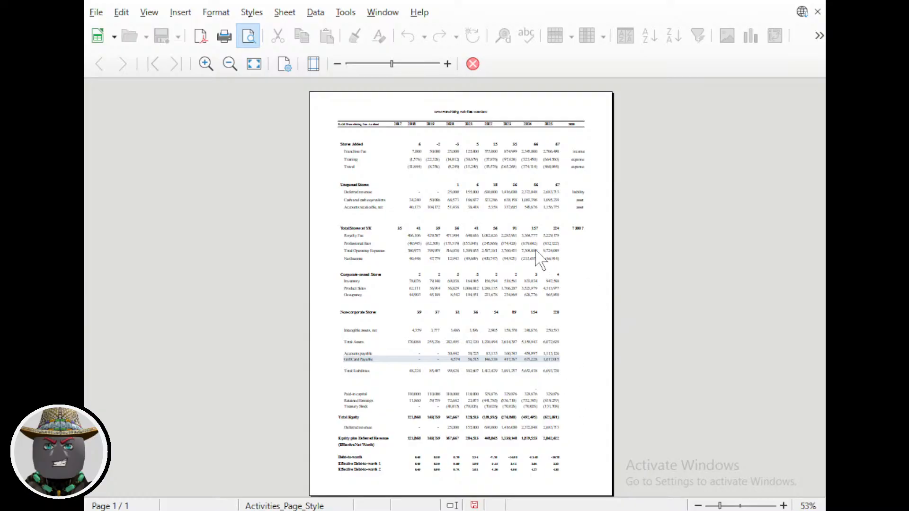
pyautogui.click(473, 65)
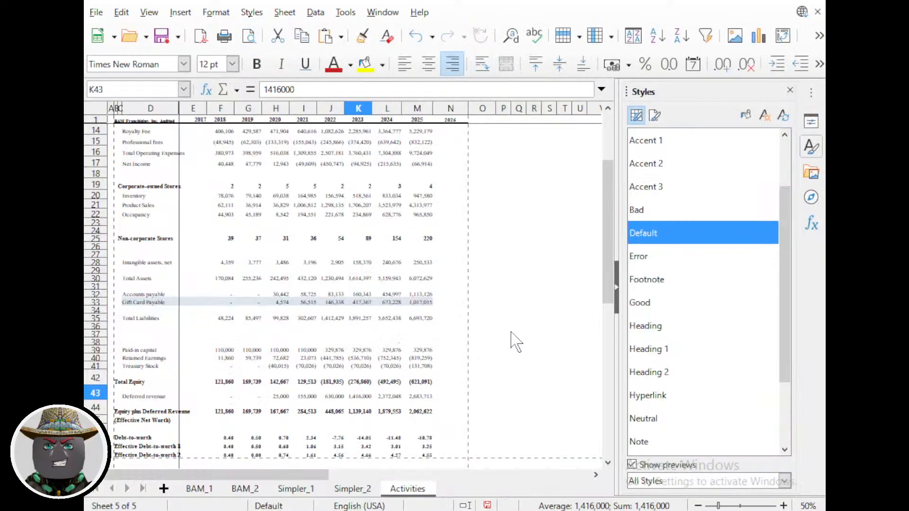
pyautogui.hotkey('ctrl', 'p')
pyautogui.click(401, 169)
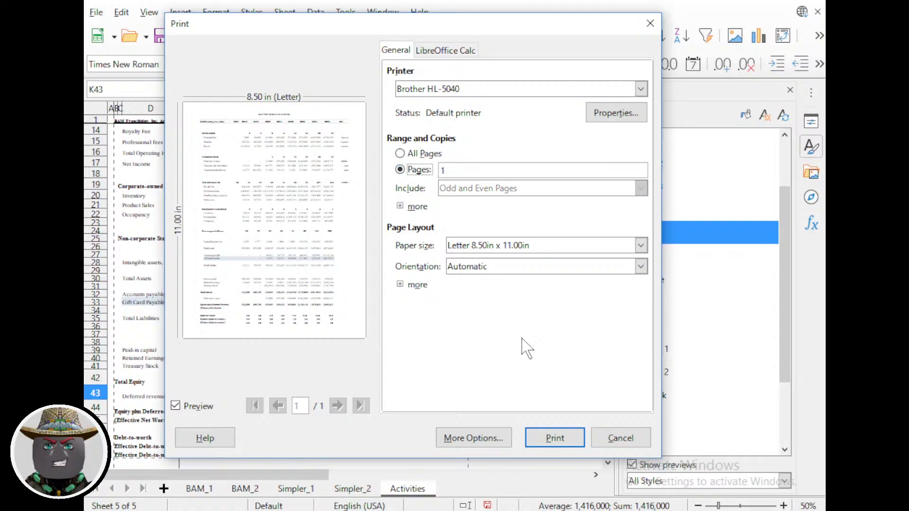
pyautogui.click(555, 438)
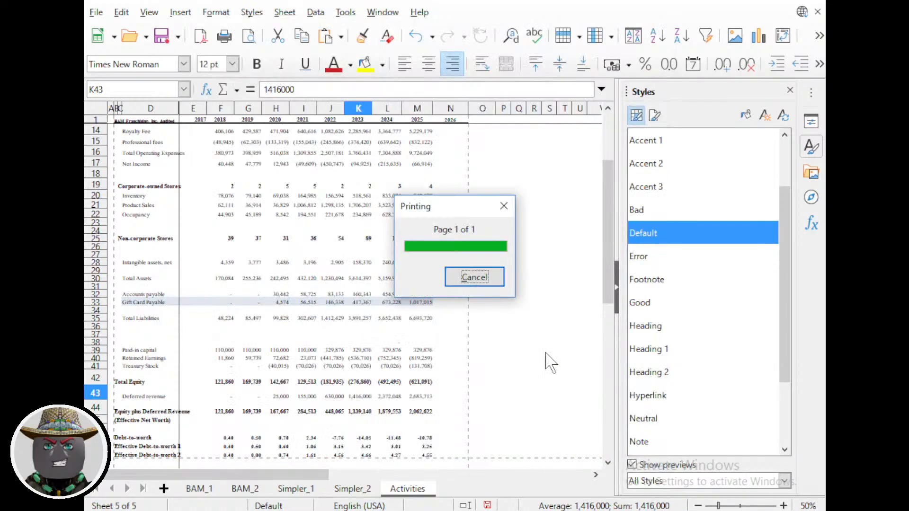
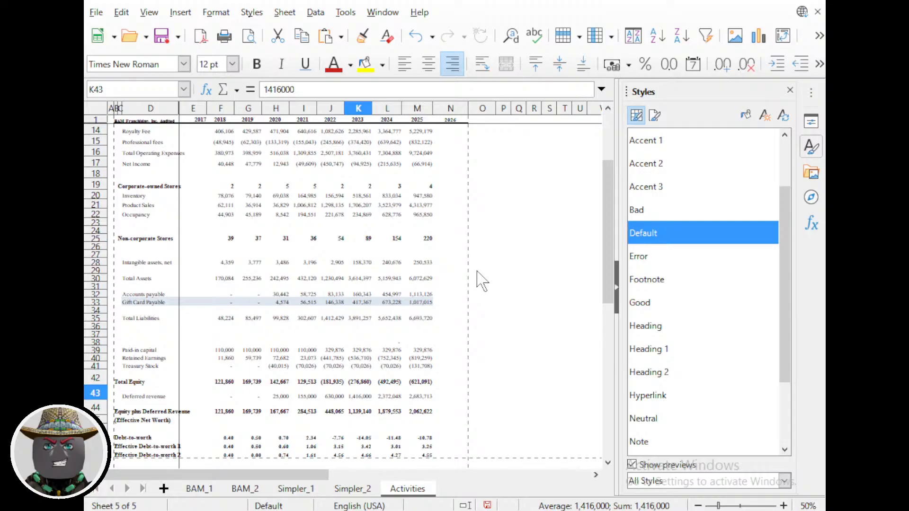
# Hide the Styles sidebar to widen the view of the Activities sheet.
pyautogui.scroll(-2, 455, 253)
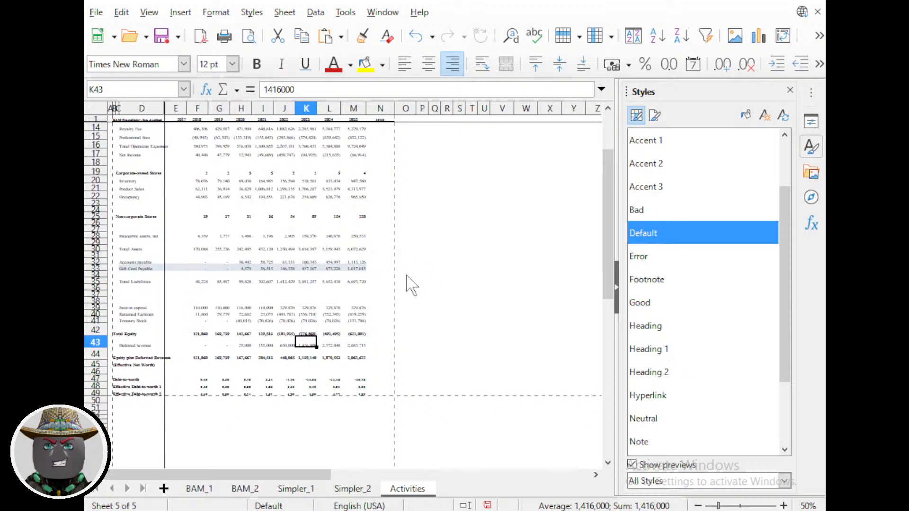
pyautogui.scroll(4, 405, 289)
pyautogui.scroll(3, 239, 225)
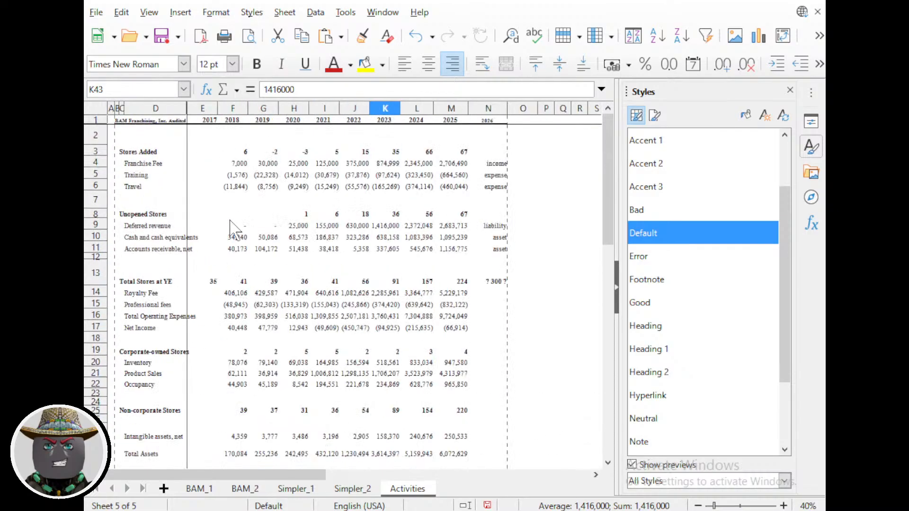
pyautogui.click(790, 90)
pyautogui.press('F11')
pyautogui.press('F11')
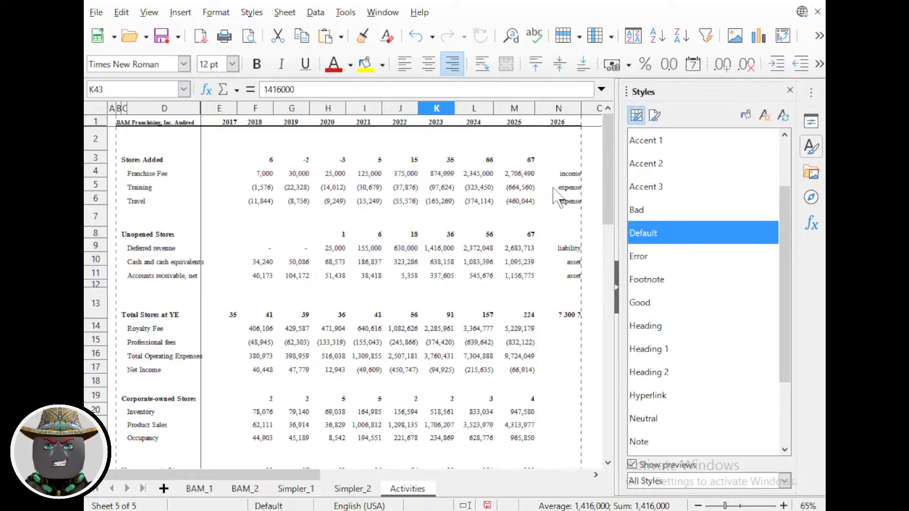
pyautogui.scroll(1, 370, 231)
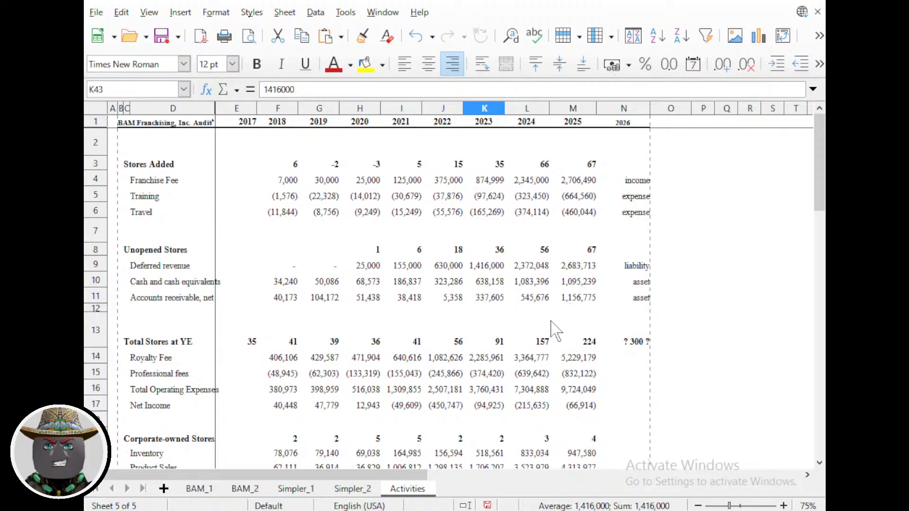
# Review the rows and columns of the Activities table inside the print range borders.
pyautogui.scroll(-2, 601, 305)
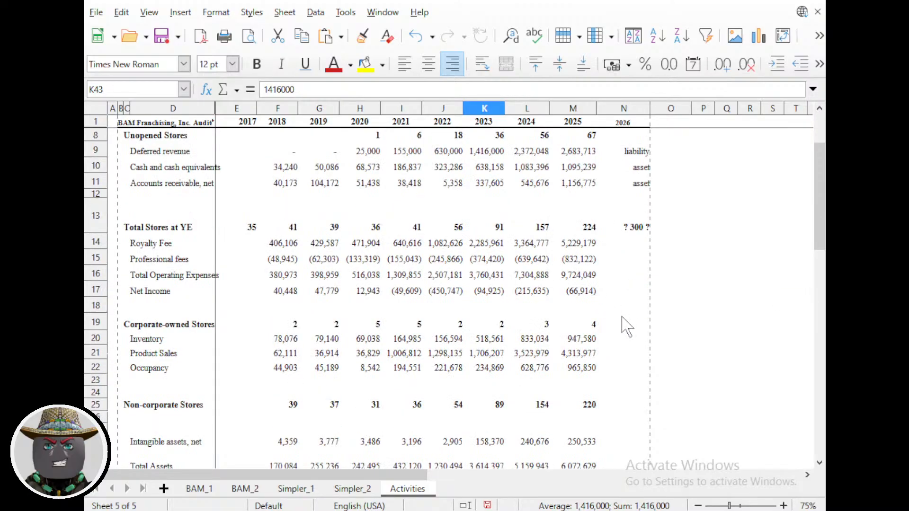
pyautogui.scroll(-2, 628, 327)
pyautogui.scroll(3, 627, 327)
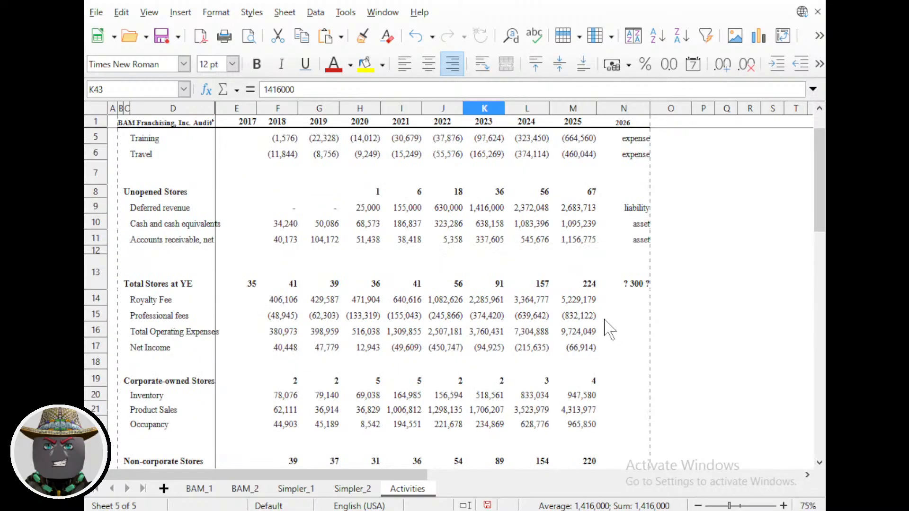
pyautogui.scroll(1, 608, 330)
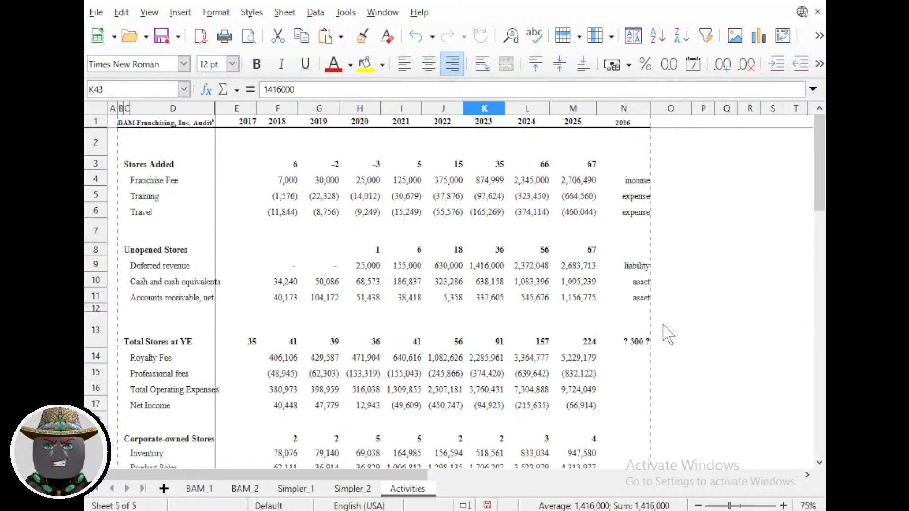
pyautogui.scroll(-1, 663, 323)
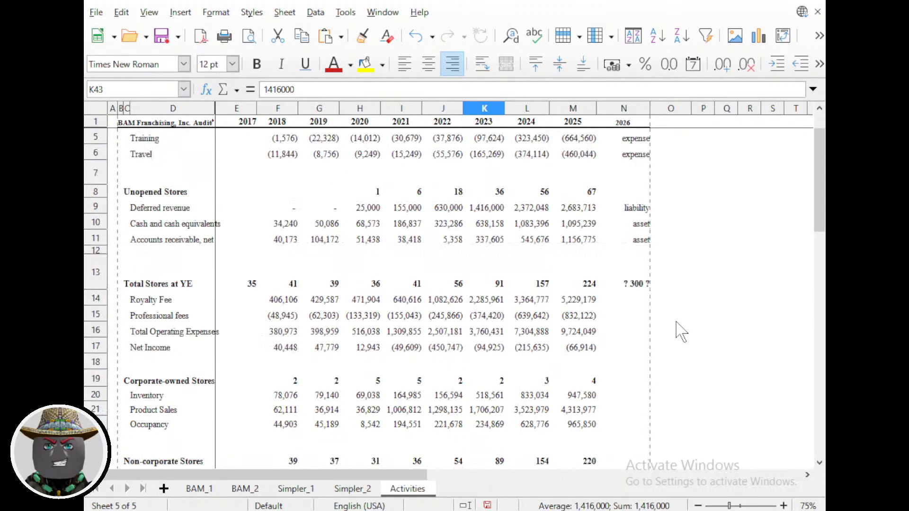
pyautogui.scroll(1, 680, 332)
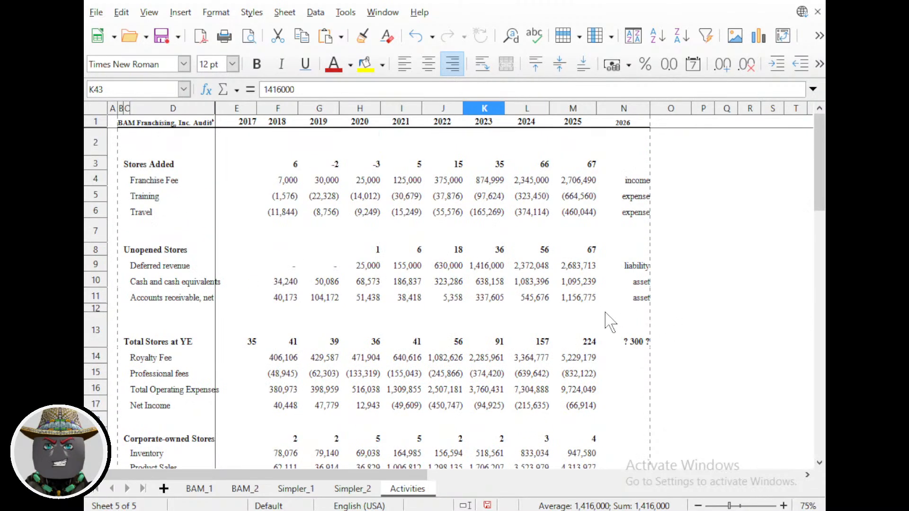
pyautogui.scroll(-6, 605, 320)
pyautogui.scroll(6, 605, 321)
pyautogui.scroll(-8, 561, 324)
pyautogui.scroll(8, 559, 323)
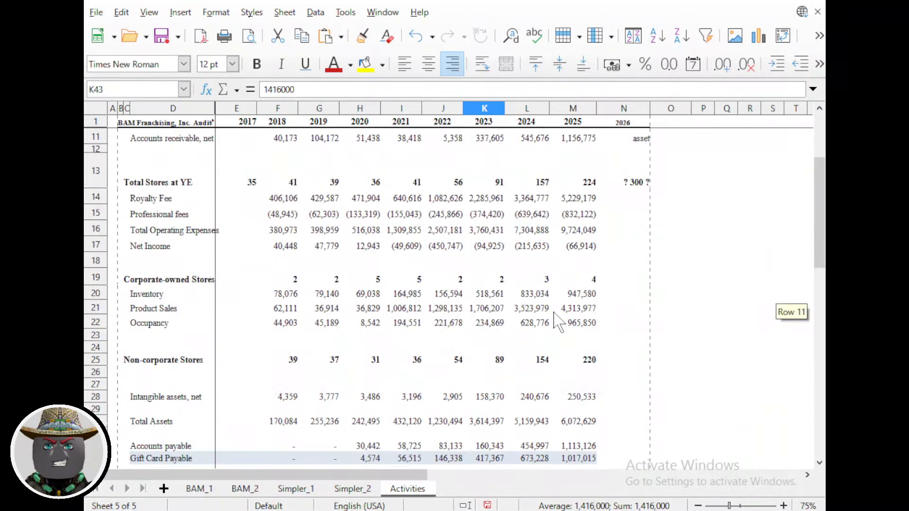
# Show the Styles sidebar and apply the a__12point cell style to the debt-to-worth ratios in F47:N49.
pyautogui.scroll(-11, 559, 324)
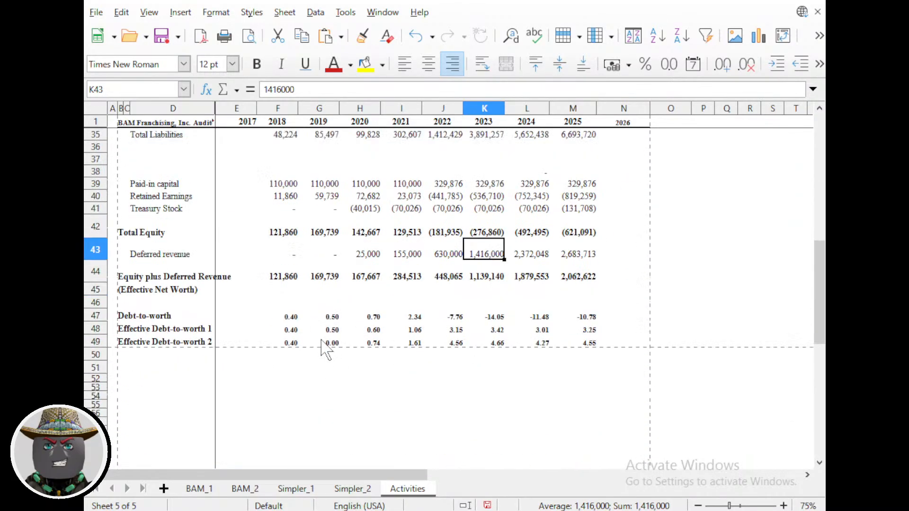
pyautogui.moveTo(286, 318); pyautogui.dragTo(601, 349)
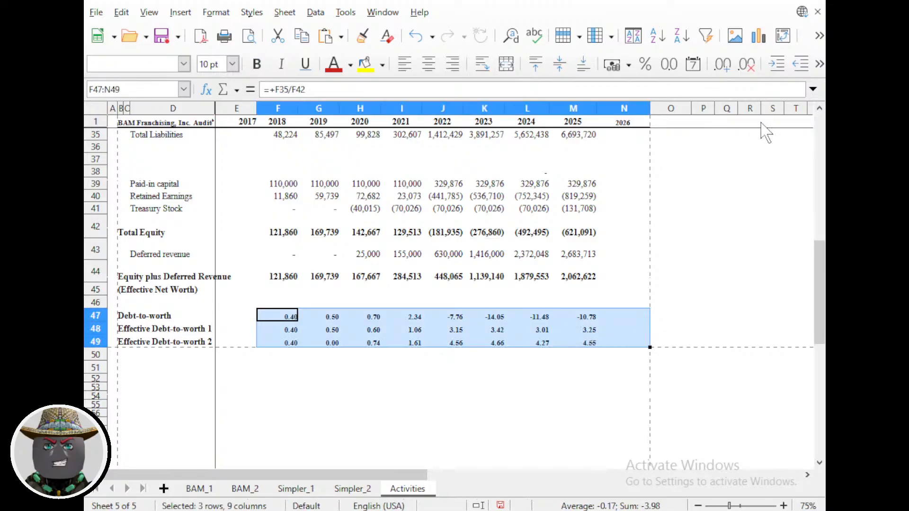
pyautogui.press('F11')
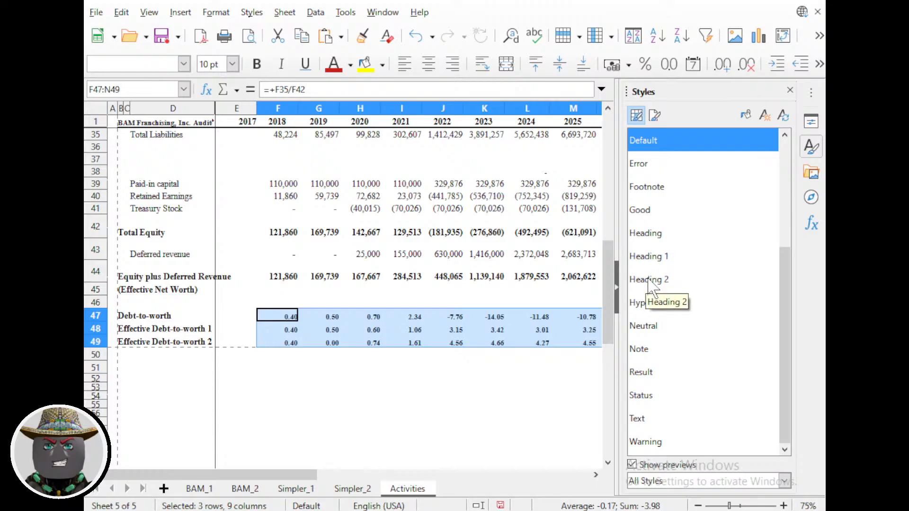
pyautogui.scroll(3, 656, 284)
pyautogui.doubleClick(643, 141)
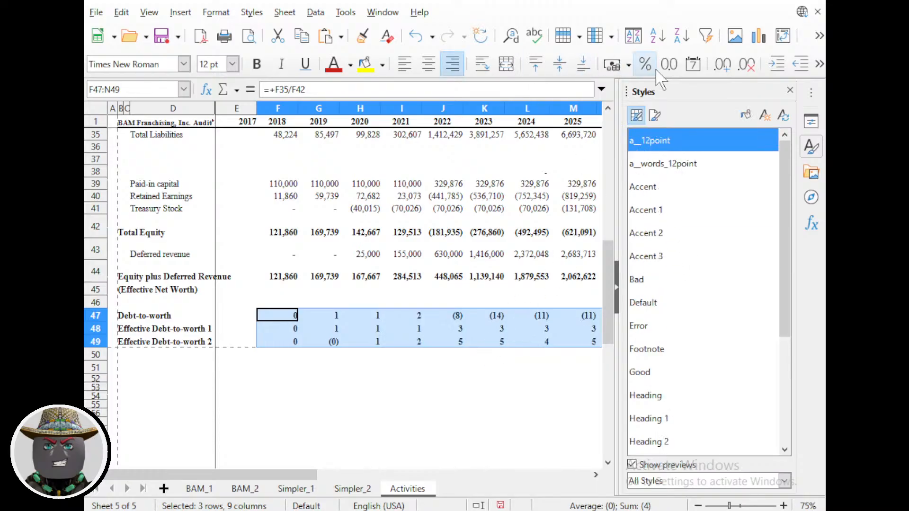
# Format the debt-to-worth ratios in F47:N49 as numbers with two decimal places.
pyautogui.click(670, 66)
pyautogui.hscroll(2, 393, 410)
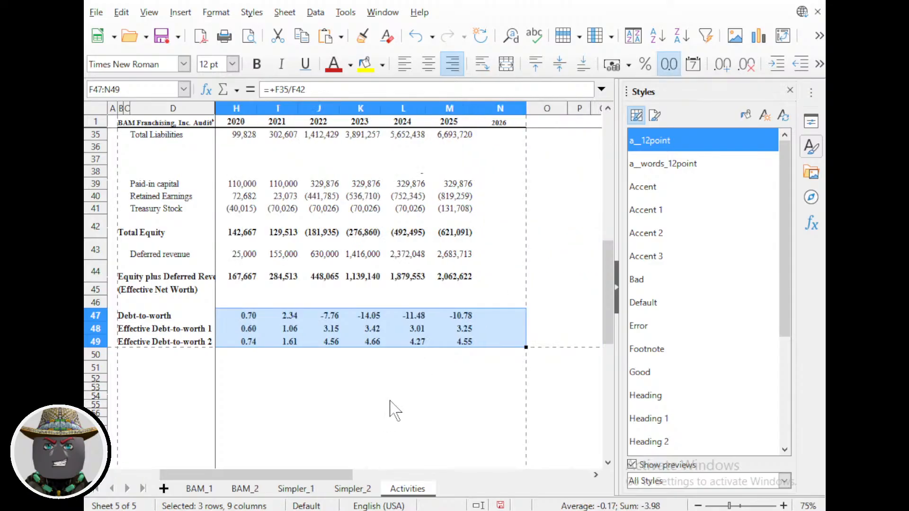
pyautogui.click(391, 397)
pyautogui.hscroll(-2, 374, 403)
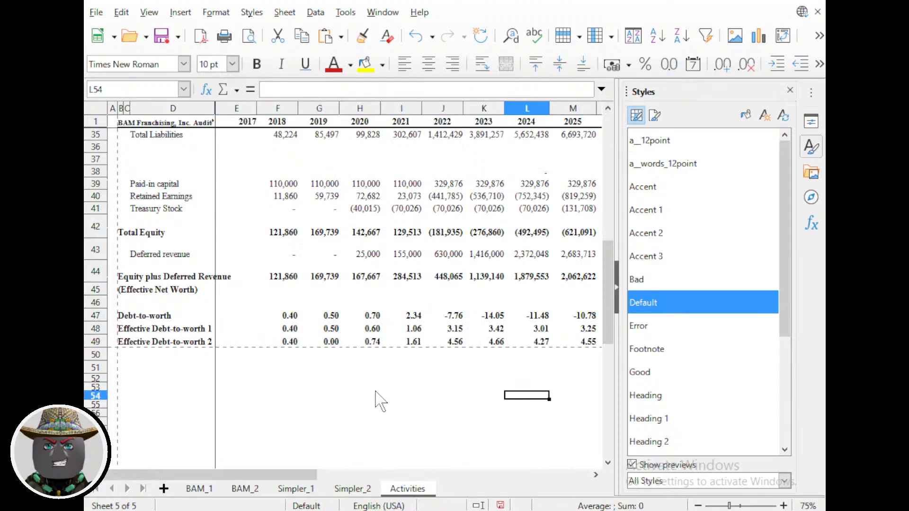
# Look through the Simpler_2, Simpler_1, BAM_2 and BAM_1 sheets, and return to Activities to review the whole table.
pyautogui.scroll(10, 379, 401)
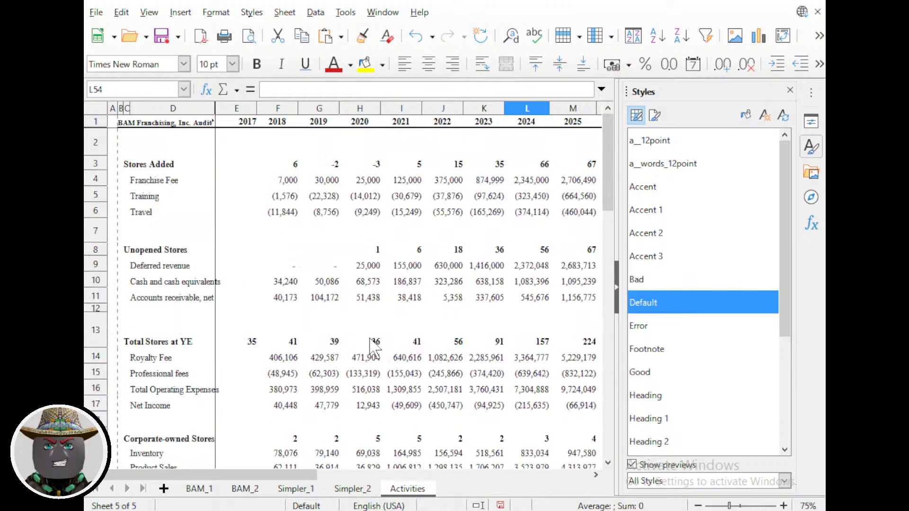
pyautogui.click(368, 484)
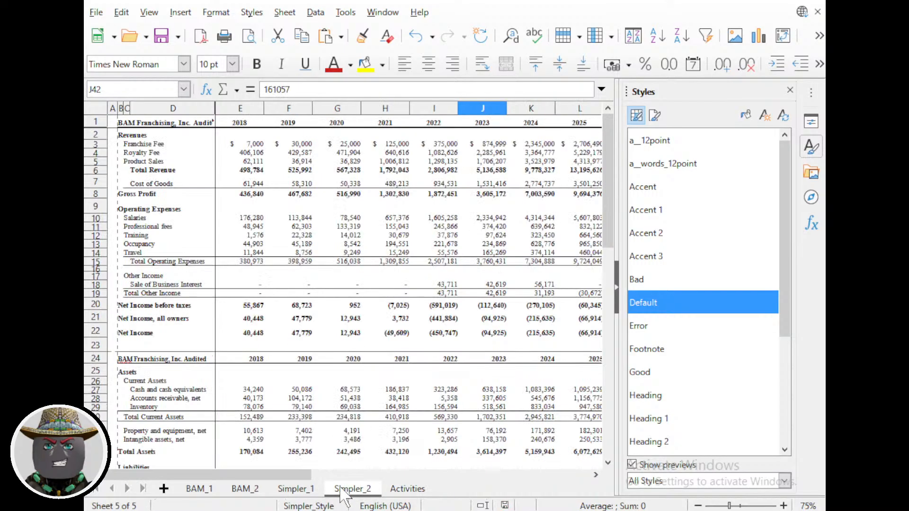
pyautogui.click(296, 489)
pyautogui.click(245, 489)
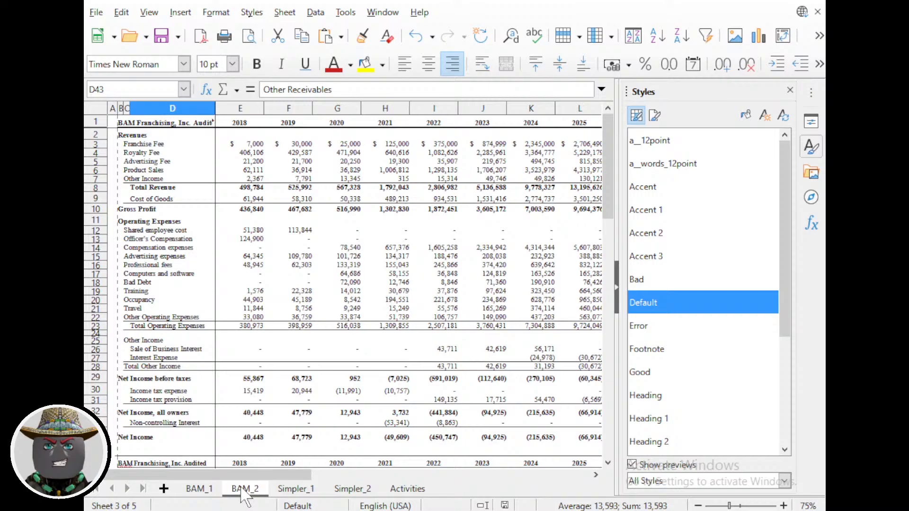
pyautogui.click(199, 489)
pyautogui.click(408, 489)
pyautogui.keyDown('ctrl'); pyautogui.scroll(-3, 416, 325); pyautogui.keyUp('ctrl')
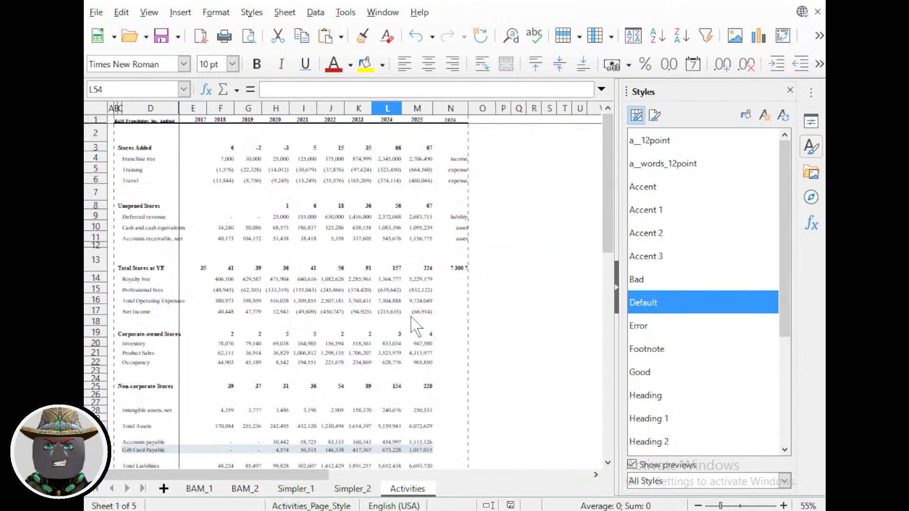
pyautogui.scroll(-8, 351, 338)
pyautogui.scroll(8, 351, 338)
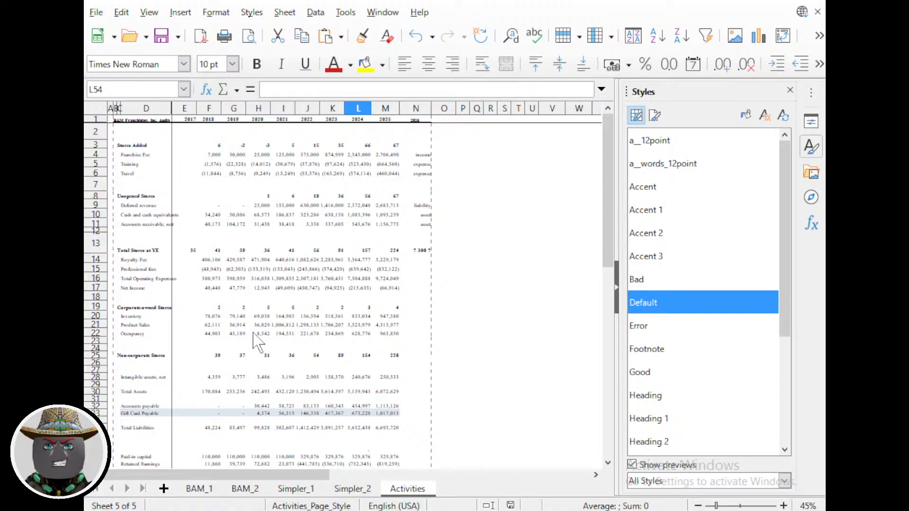
# Look over the financial statements on the BAM_2 and BAM_1 sheets.
pyautogui.rightClick(415, 494)
pyautogui.click(354, 446)
pyautogui.click(246, 489)
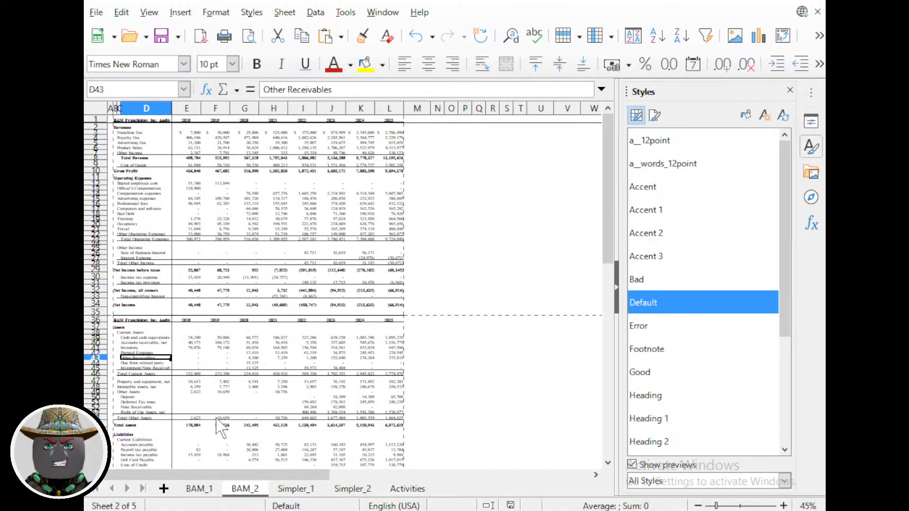
pyautogui.click(199, 489)
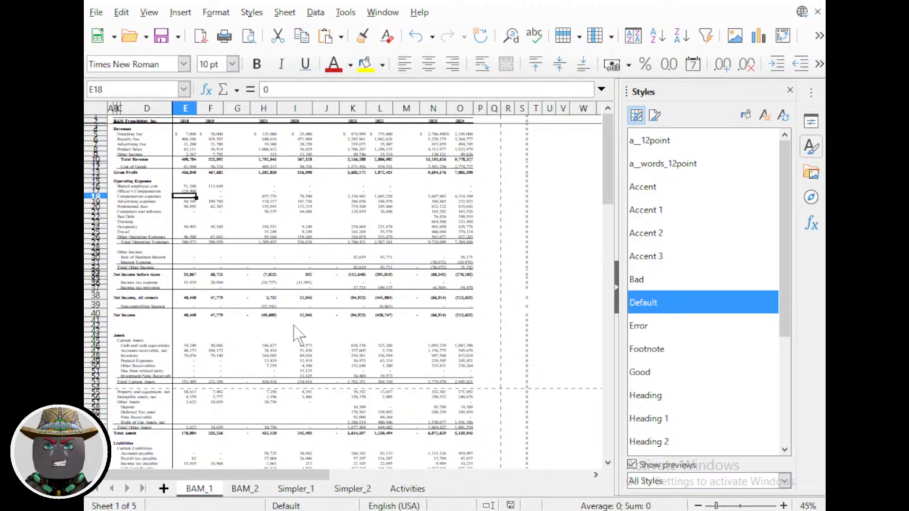
pyautogui.scroll(-15, 400, 310)
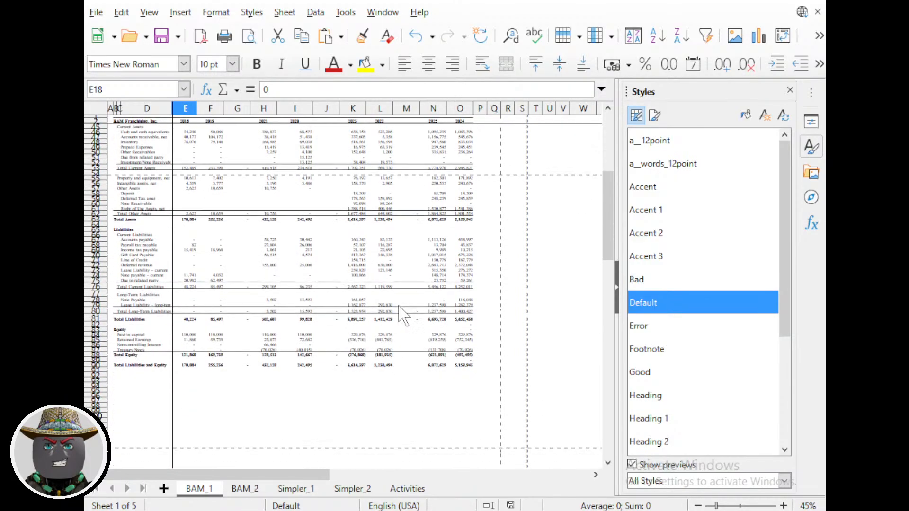
pyautogui.scroll(15, 374, 327)
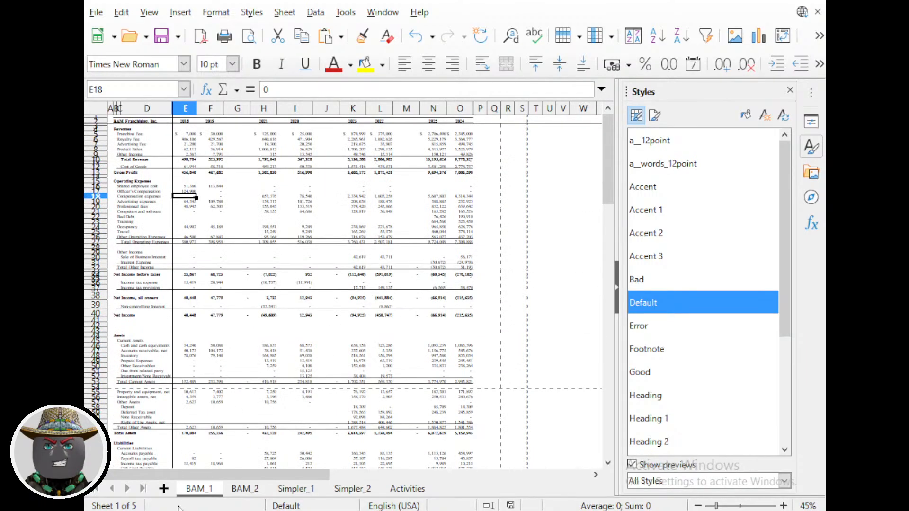
# Compare the condensed statements on the Simpler_1 and Simpler_2 sheets and return to the Activities sheet.
pyautogui.click(254, 490)
pyautogui.click(295, 489)
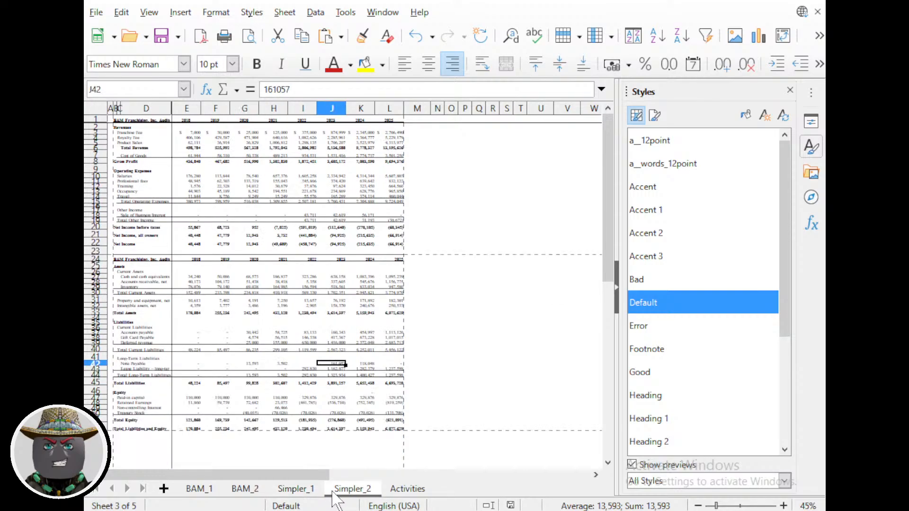
pyautogui.click(295, 489)
pyautogui.scroll(-1, 211, 326)
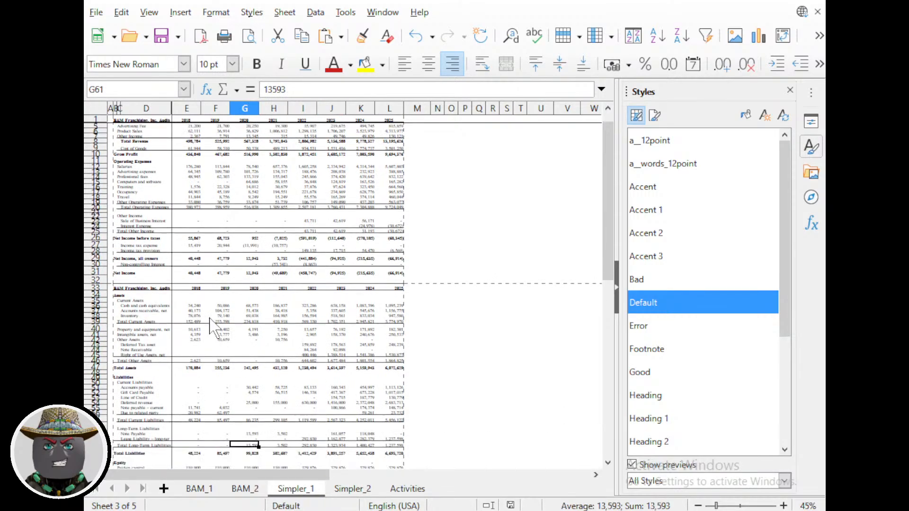
pyautogui.scroll(-10, 217, 350)
pyautogui.scroll(11, 224, 364)
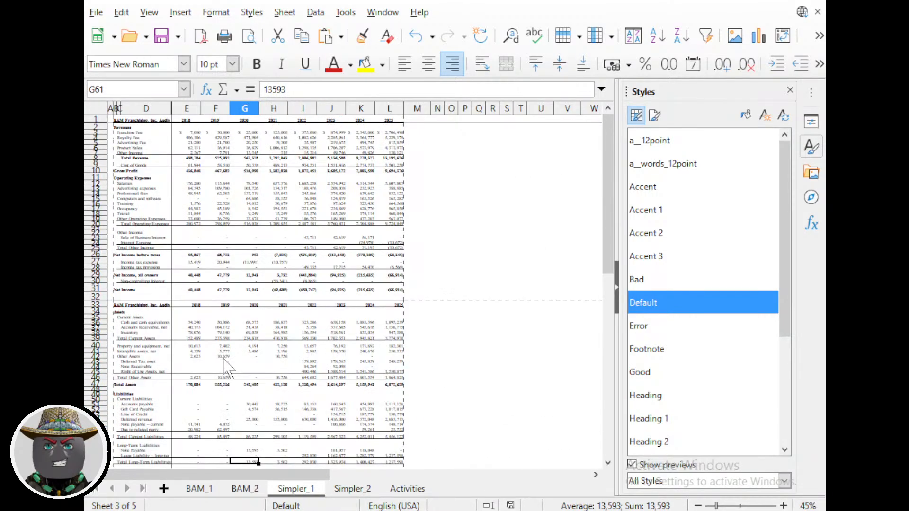
pyautogui.click(218, 351)
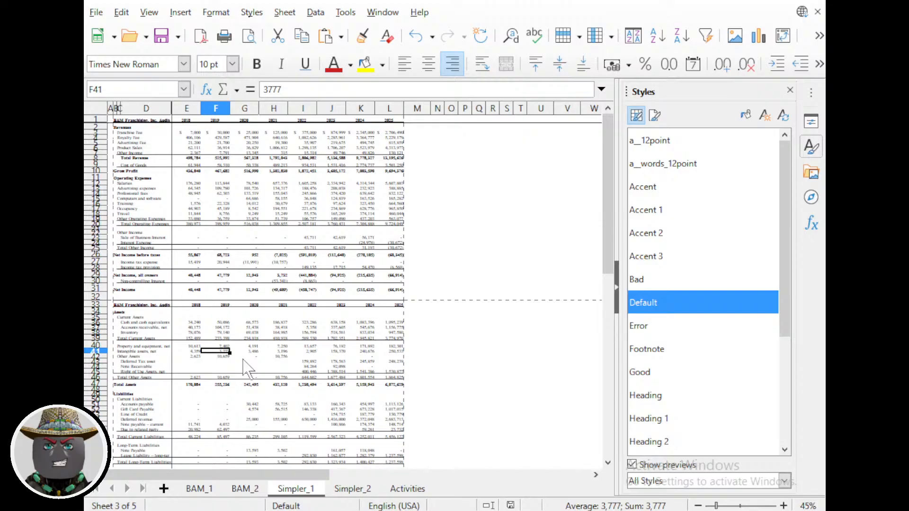
pyautogui.click(352, 489)
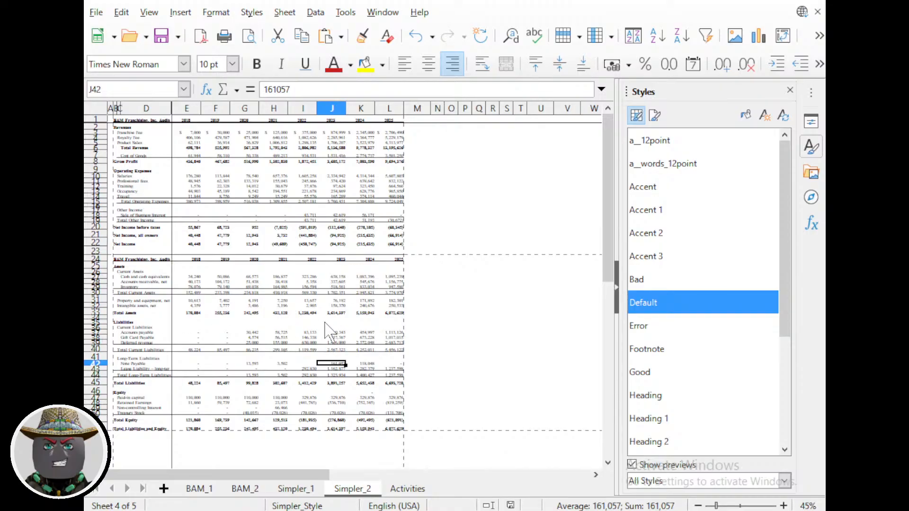
pyautogui.click(298, 490)
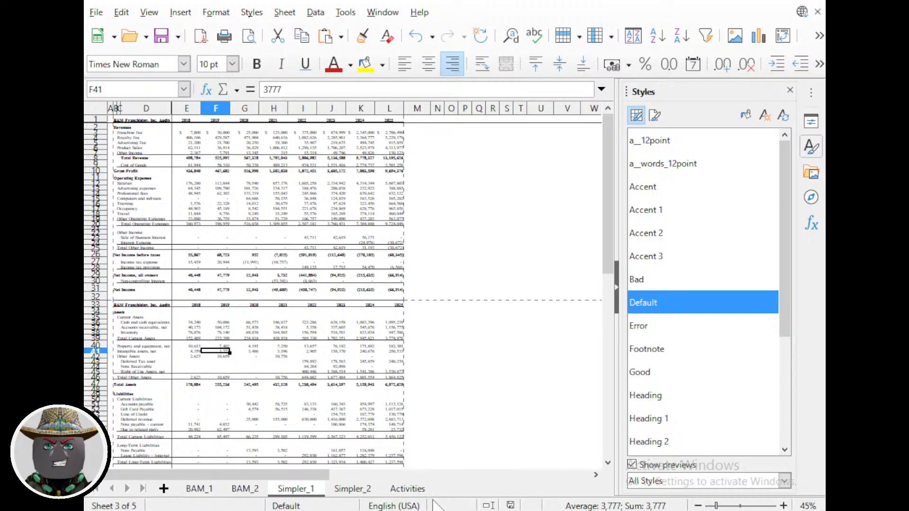
pyautogui.click(348, 490)
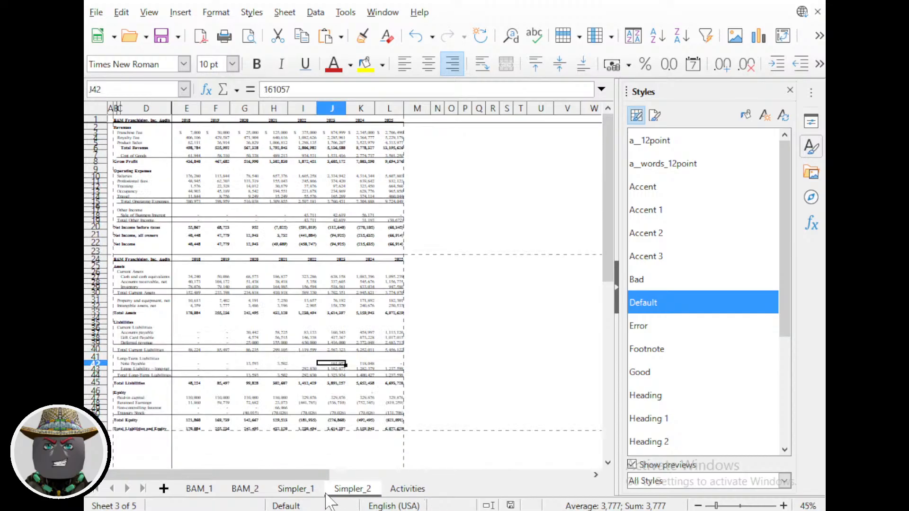
pyautogui.click(407, 489)
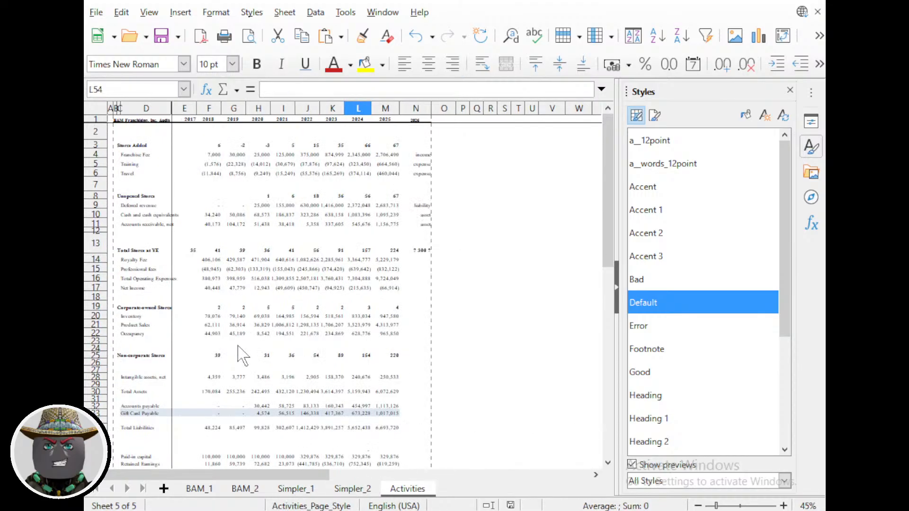
# Examine the corporate-owned store counts for 2023 to 2025 in row 19 and the balance rows below them.
pyautogui.scroll(-5, 241, 355)
pyautogui.scroll(5, 240, 355)
pyautogui.click(388, 307)
pyautogui.click(362, 307)
pyautogui.click(342, 307)
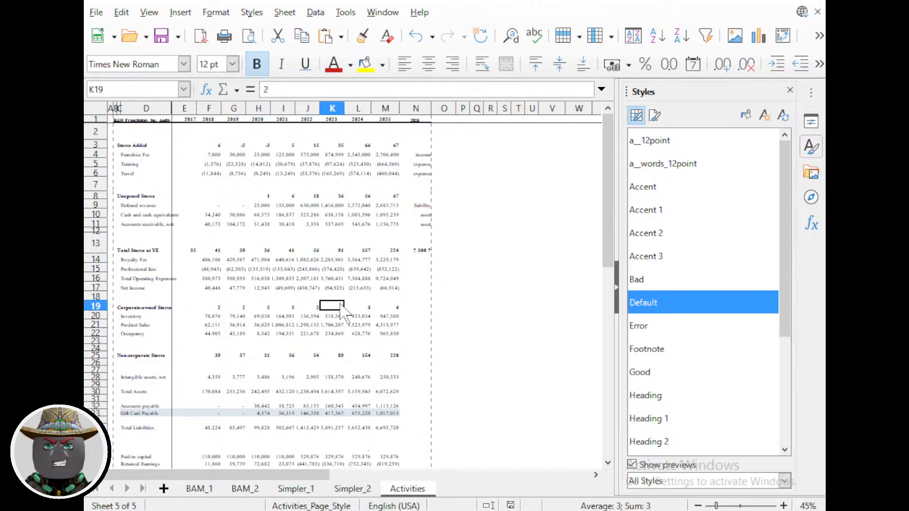
pyautogui.scroll(-1, 345, 363)
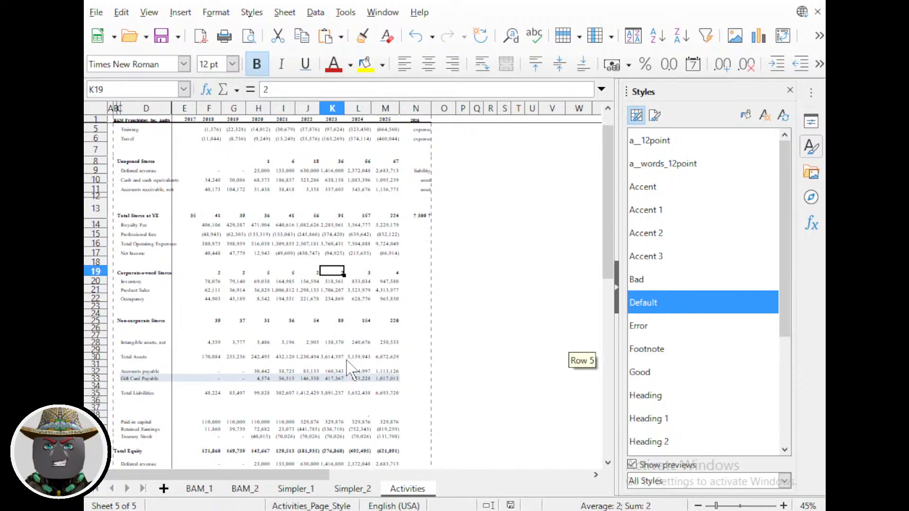
pyautogui.scroll(-2, 314, 332)
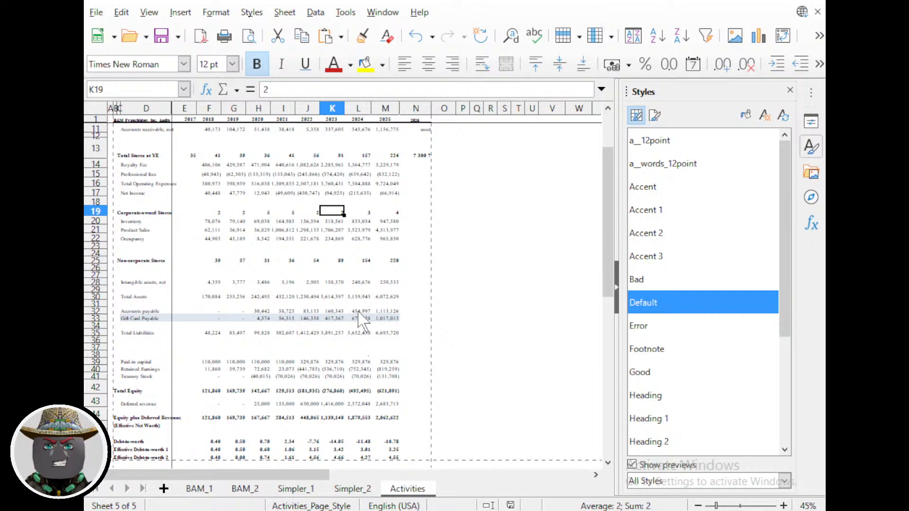
pyautogui.scroll(1, 360, 318)
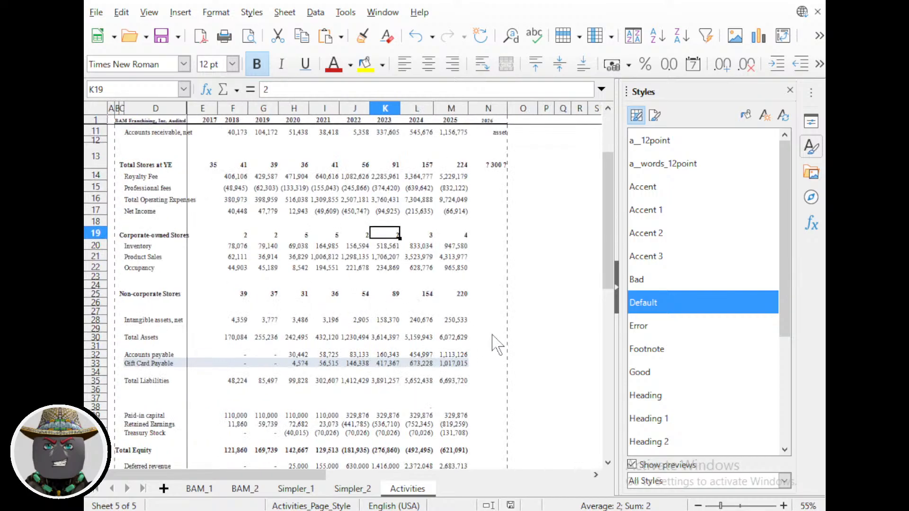
pyautogui.scroll(1, 492, 330)
pyautogui.scroll(-1, 479, 314)
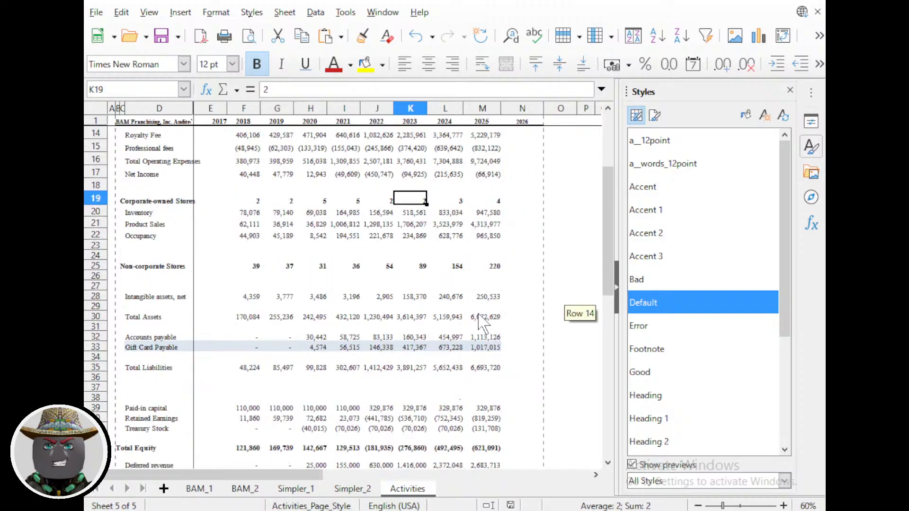
# Change the background color of the Gift Card Payable row, D33:M33, to pale yellow.
pyautogui.click(484, 347)
pyautogui.moveTo(129, 348); pyautogui.dragTo(485, 350)
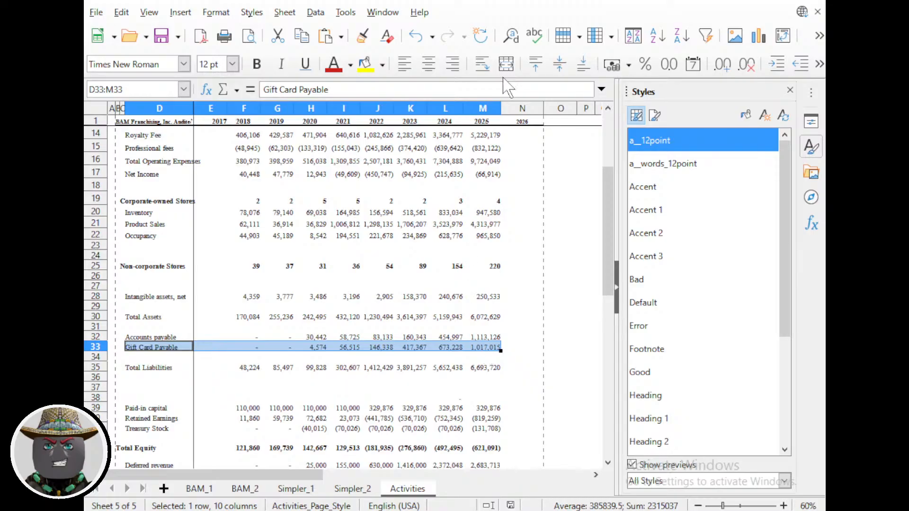
pyautogui.click(485, 388)
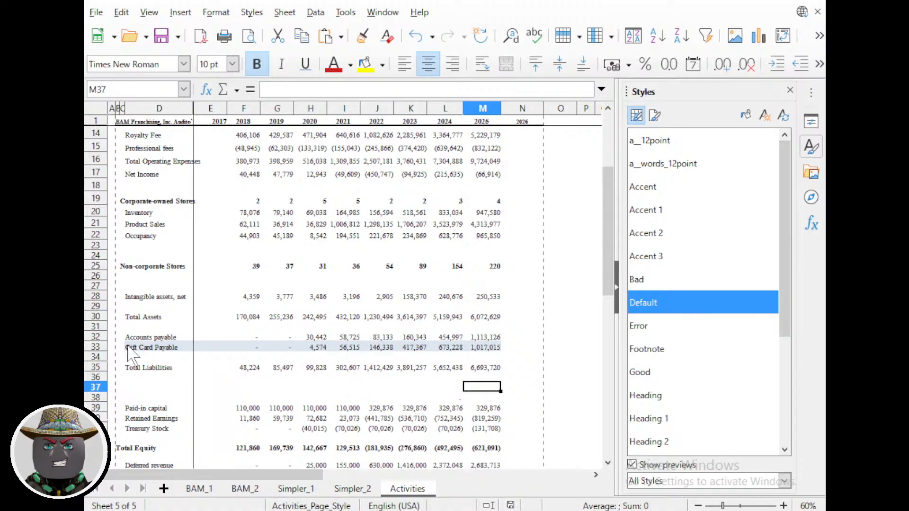
pyautogui.moveTo(128, 347); pyautogui.dragTo(475, 349)
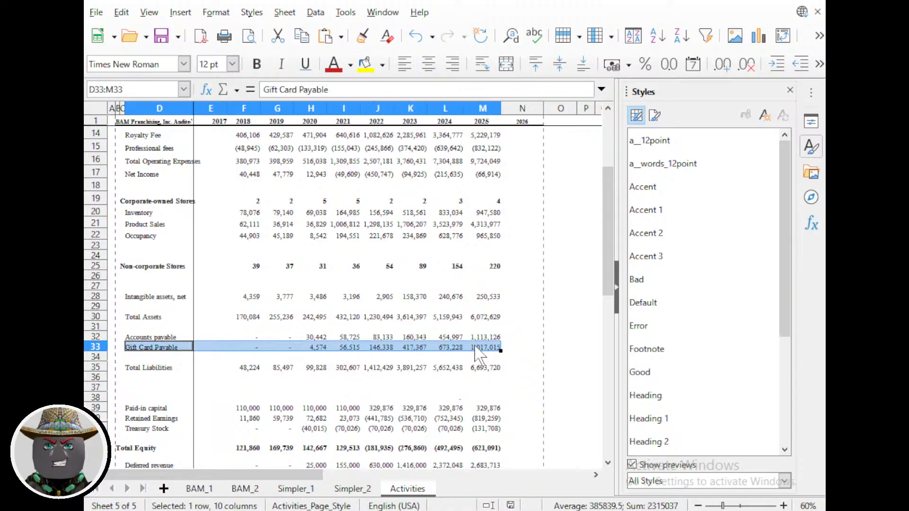
pyautogui.click(382, 64)
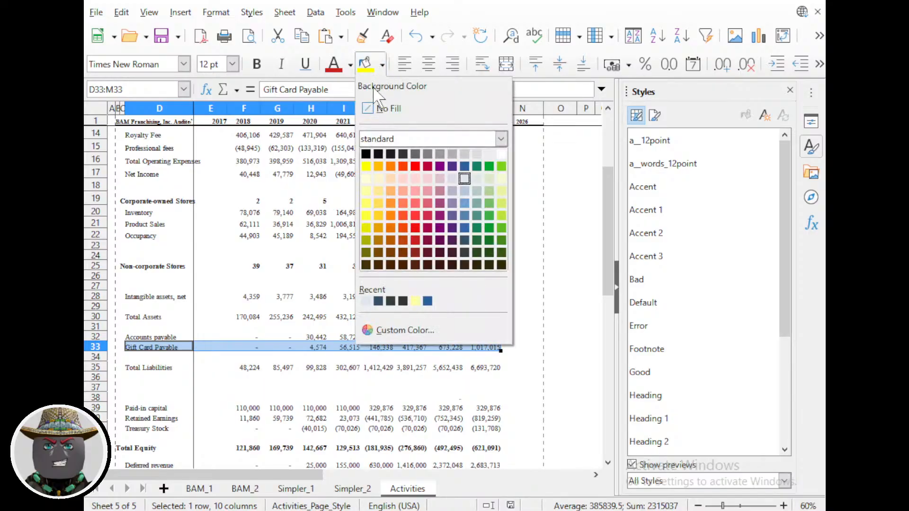
pyautogui.click(366, 179)
pyautogui.click(483, 368)
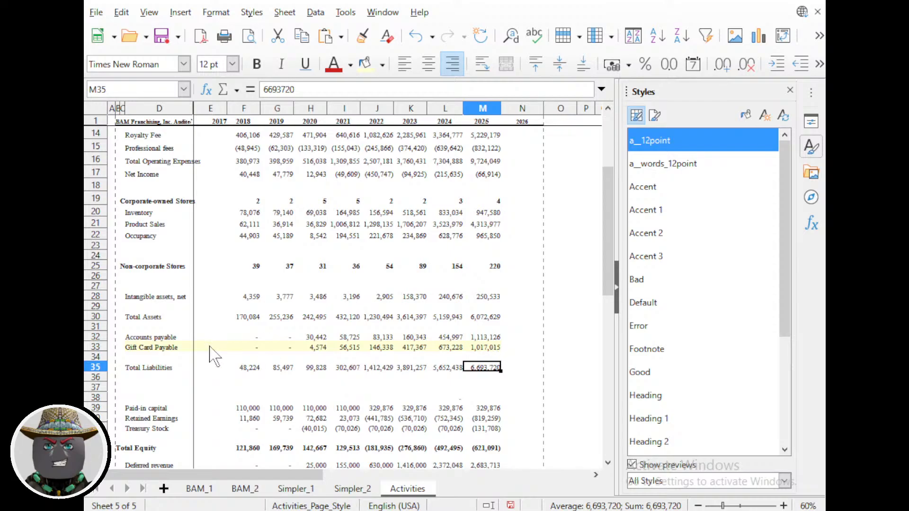
# Fill the Cash and cash equivalents row, D10:M10, with the same pale yellow background.
pyautogui.click(492, 350)
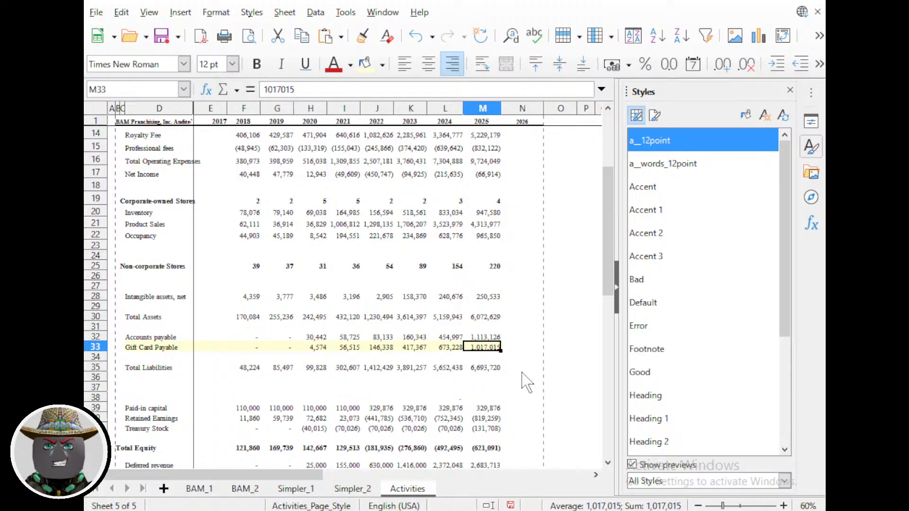
pyautogui.scroll(4, 516, 359)
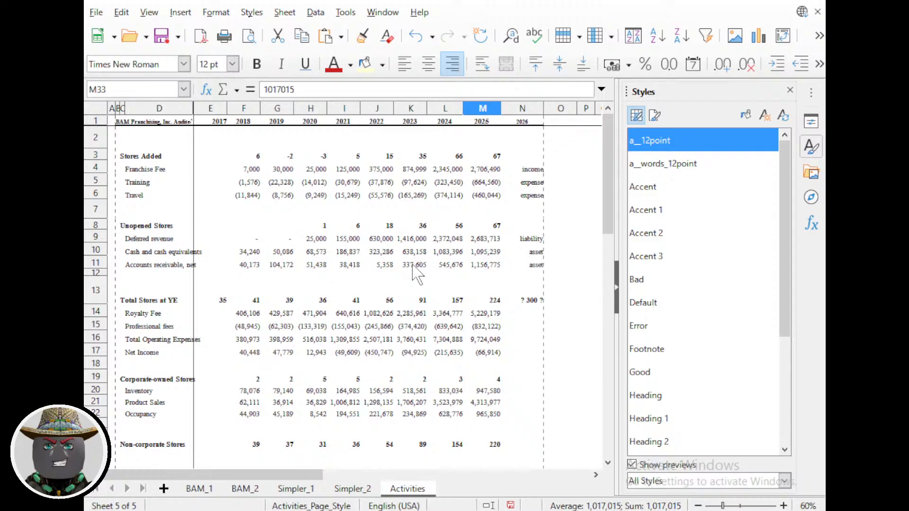
pyautogui.click(493, 252)
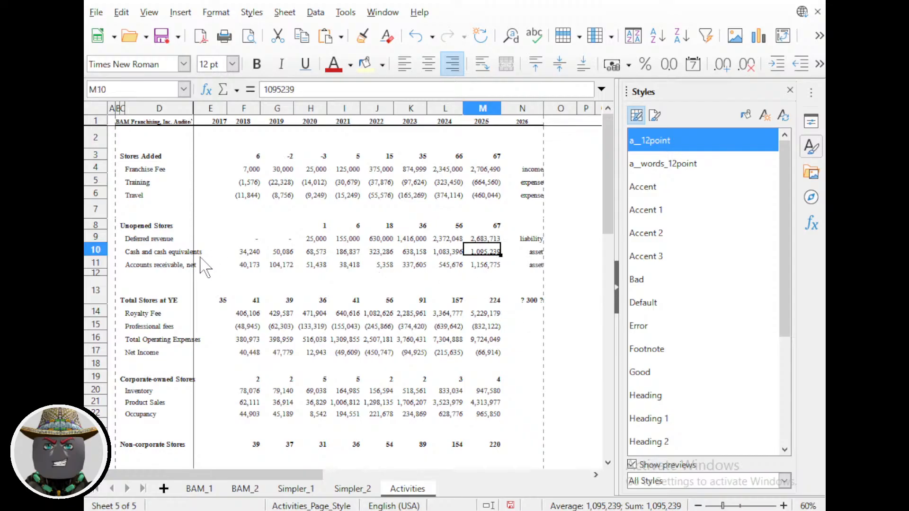
pyautogui.keyDown('shift'); pyautogui.click(129, 256); pyautogui.keyUp('shift')
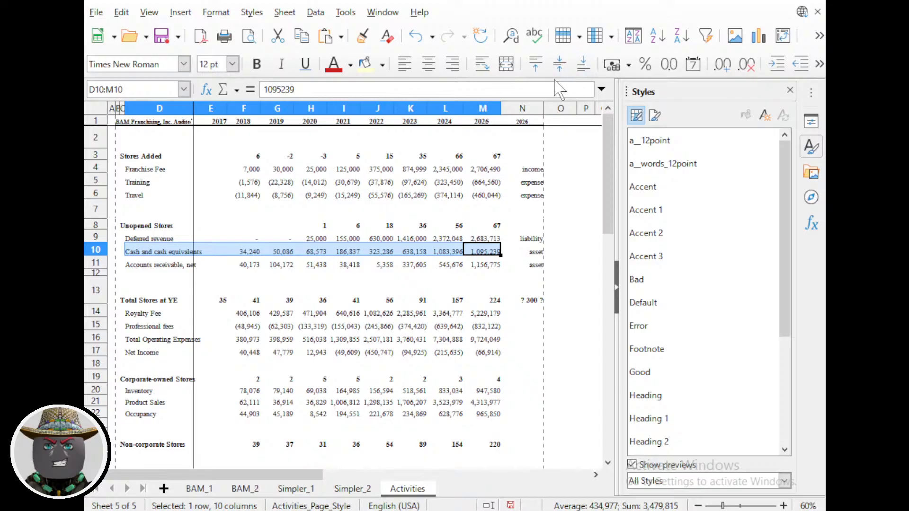
pyautogui.click(365, 64)
pyautogui.click(492, 273)
pyautogui.click(490, 252)
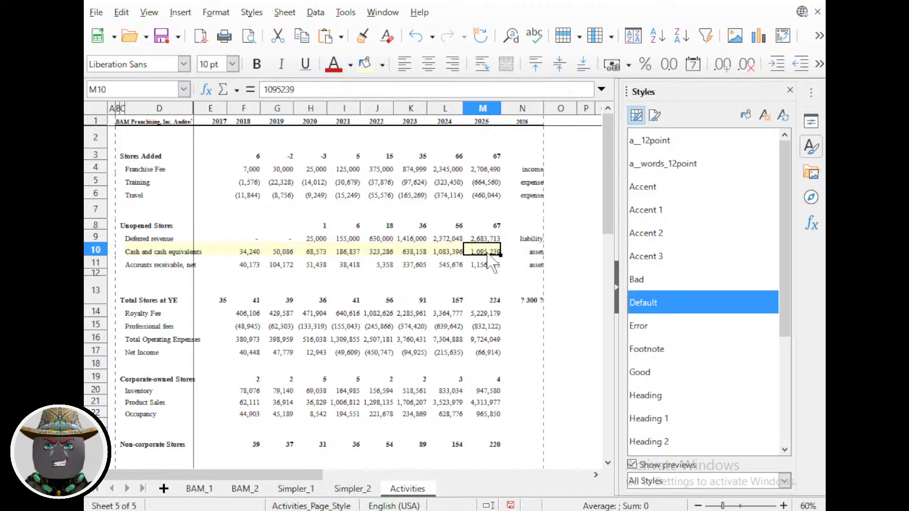
# Compare the 2025 values for gift cards payable, cash, accounts receivable and deferred revenue in column M.
pyautogui.scroll(-5, 486, 303)
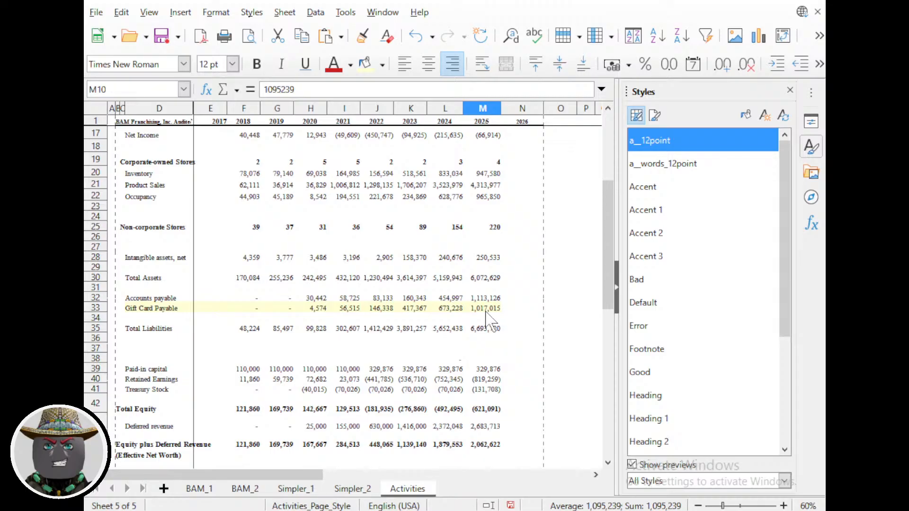
pyautogui.click(488, 309)
pyautogui.scroll(5, 481, 314)
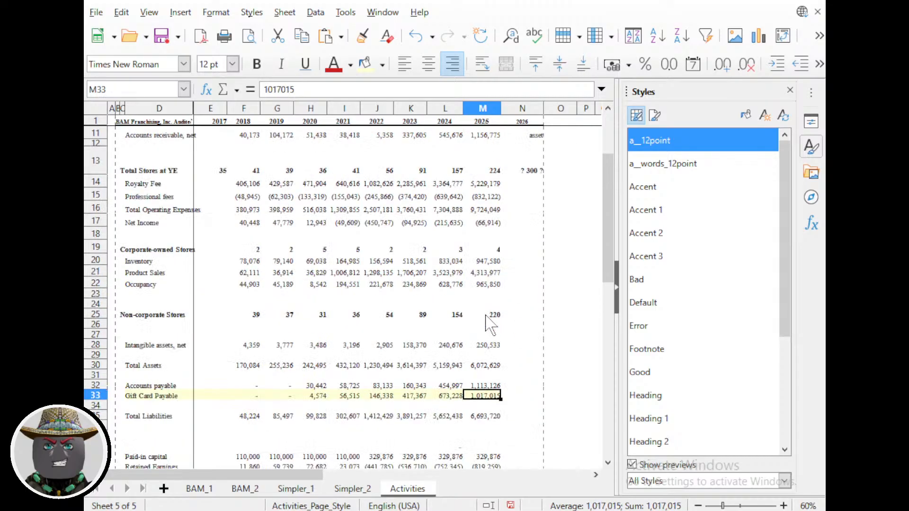
pyautogui.scroll(-3, 482, 253)
pyautogui.scroll(1, 516, 395)
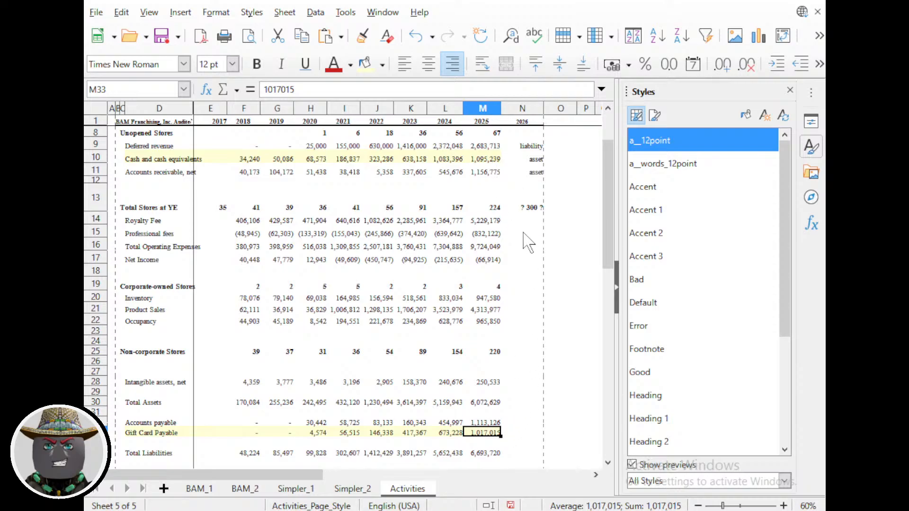
pyautogui.click(484, 161)
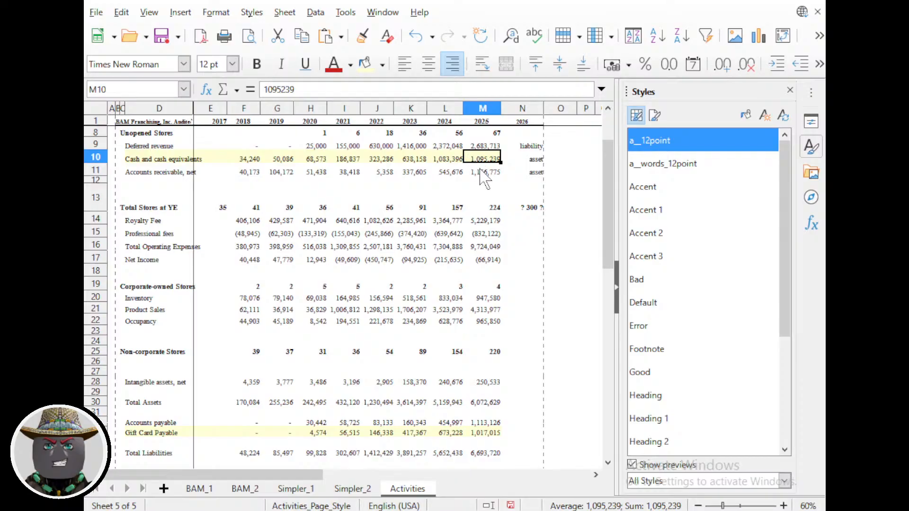
pyautogui.click(486, 175)
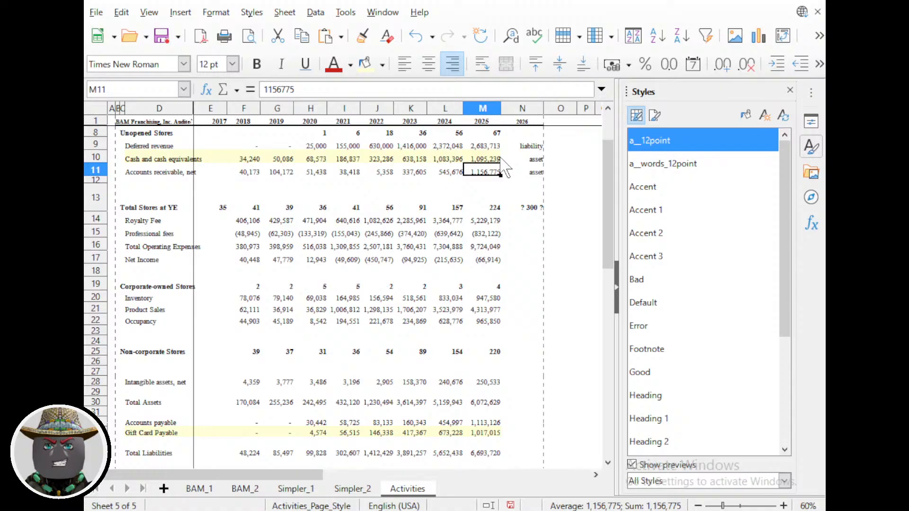
pyautogui.scroll(1, 482, 187)
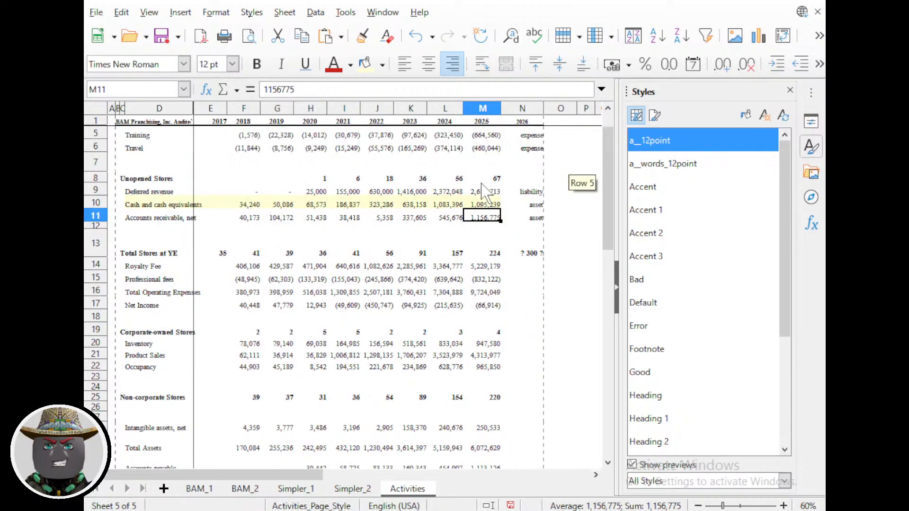
pyautogui.click(489, 192)
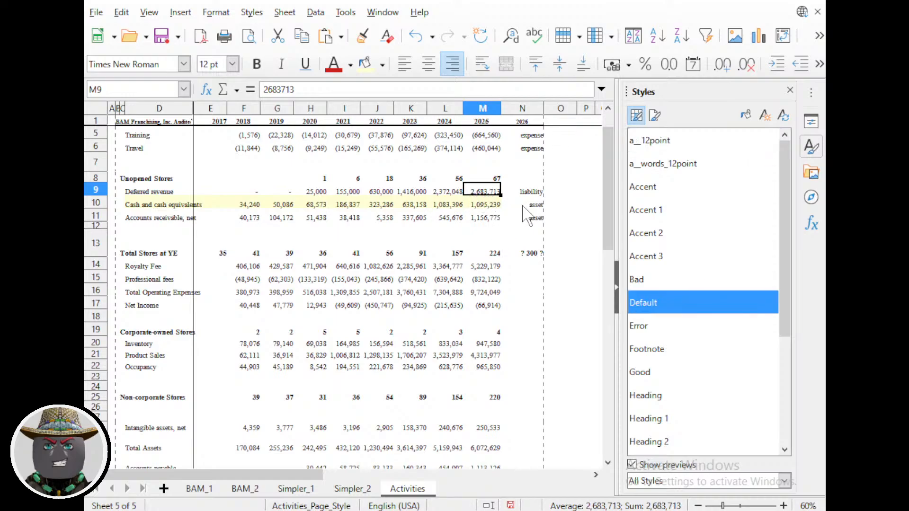
pyautogui.keyDown('ctrl'); pyautogui.scroll(3, 527, 216); pyautogui.keyUp('ctrl')
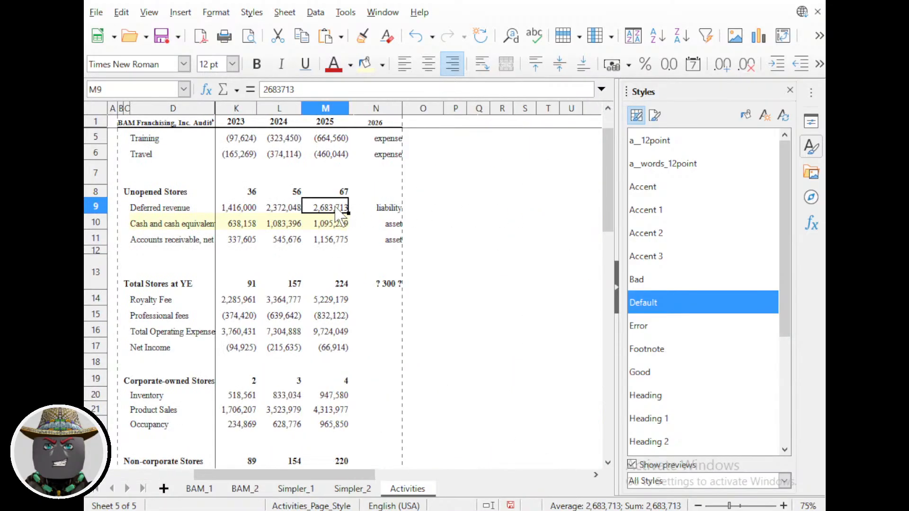
# Compare the 2025 deferred revenue in M9 with the cash and cash equivalents in M10.
pyautogui.keyDown('ctrl'); pyautogui.scroll(2, 379, 223); pyautogui.keyUp('ctrl')
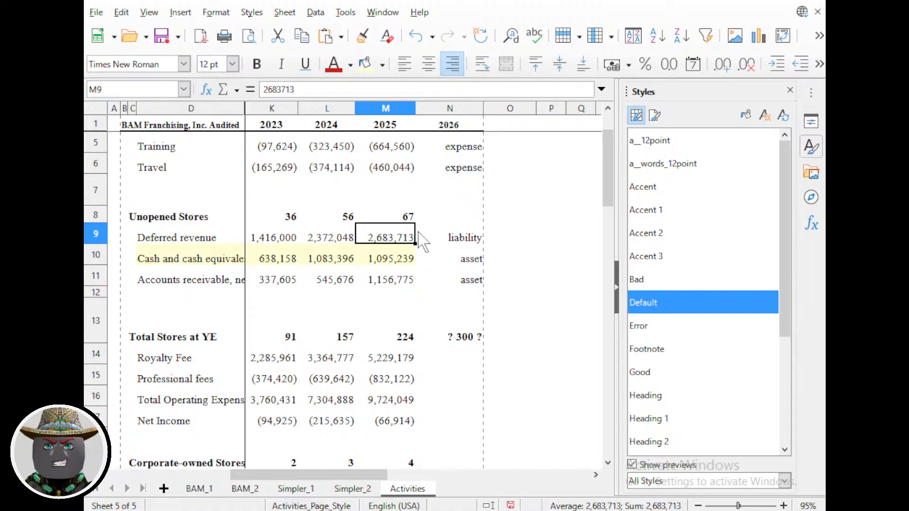
pyautogui.click(410, 265)
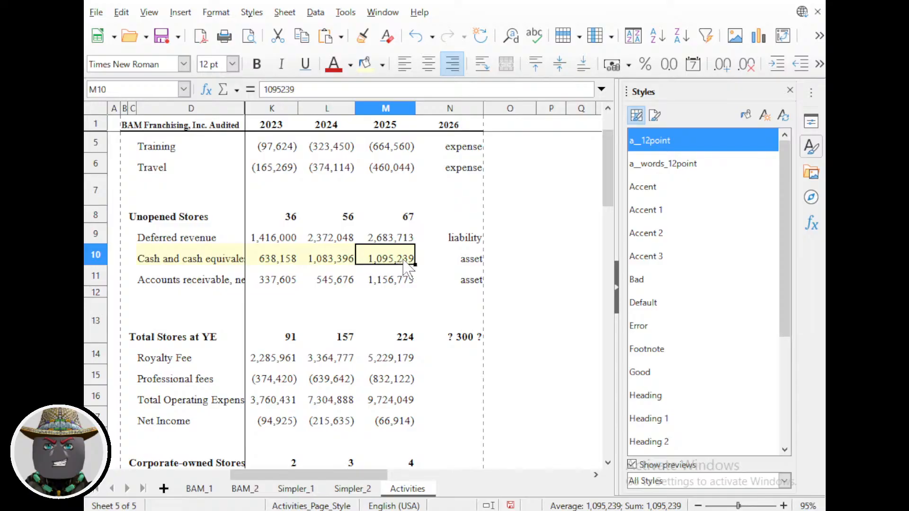
pyautogui.click(385, 241)
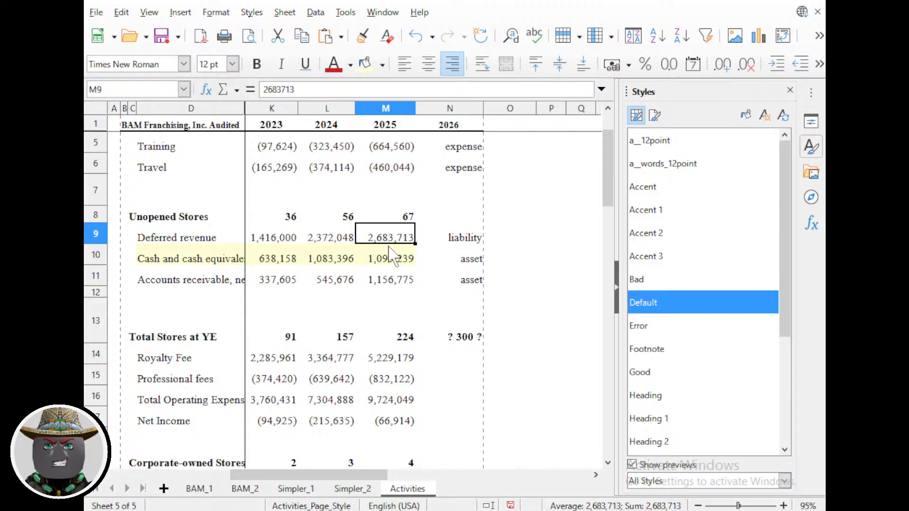
# Fill the Net Income row, D17:M17, with the same pale yellow background as the gift card and cash rows.
pyautogui.keyDown('ctrl'); pyautogui.scroll(-4, 388, 250); pyautogui.keyUp('ctrl')
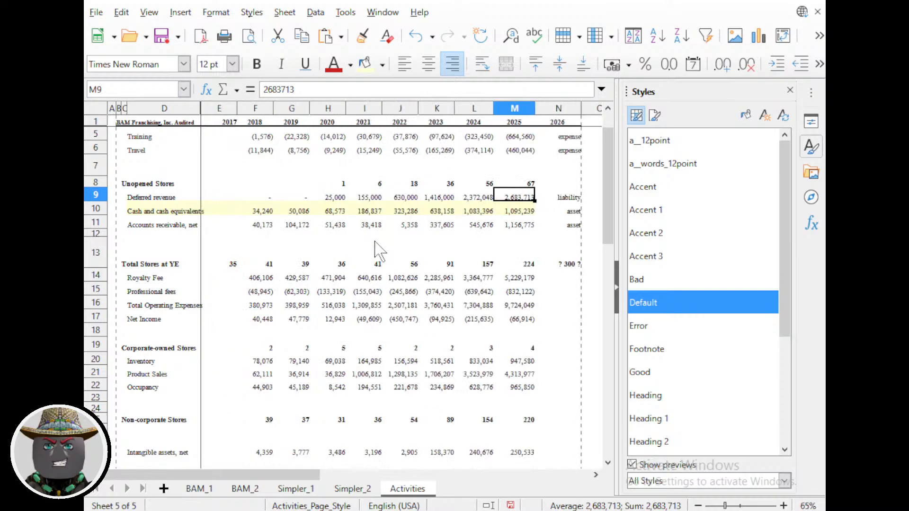
pyautogui.scroll(-2, 518, 265)
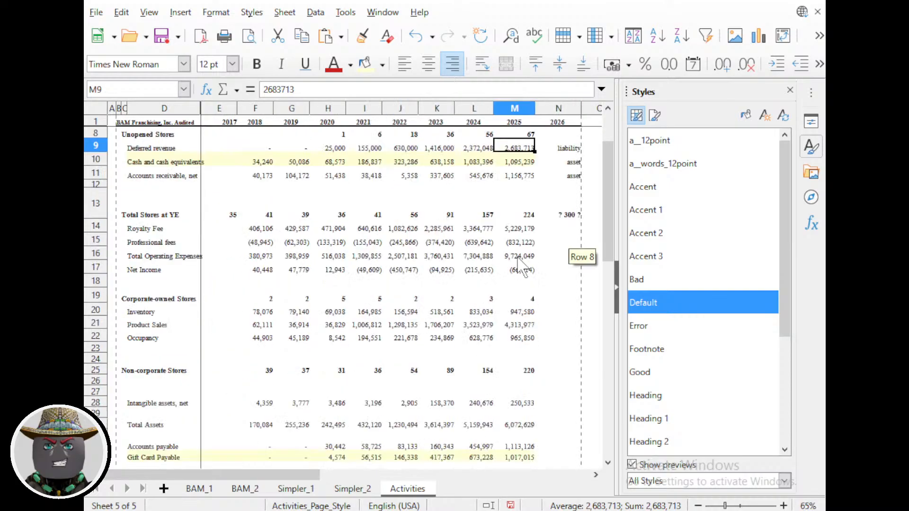
pyautogui.scroll(-2, 519, 265)
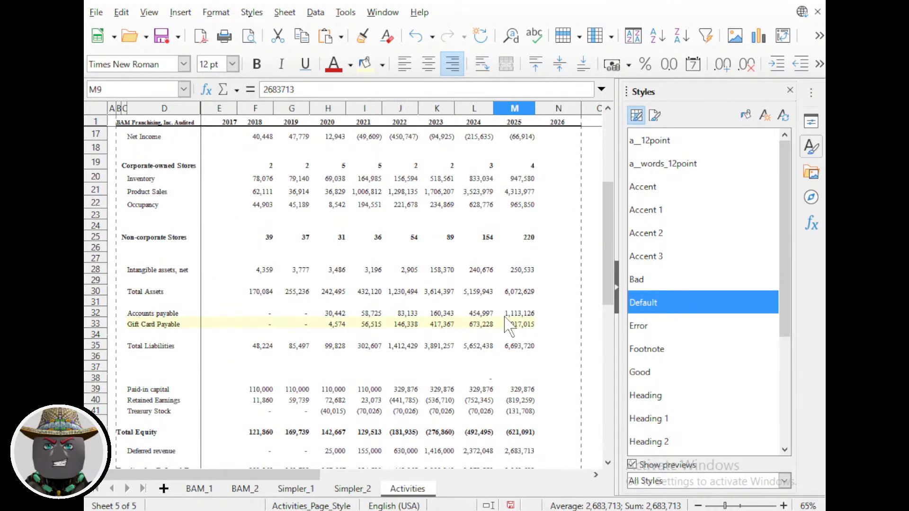
pyautogui.scroll(-1, 506, 327)
pyautogui.scroll(2, 255, 376)
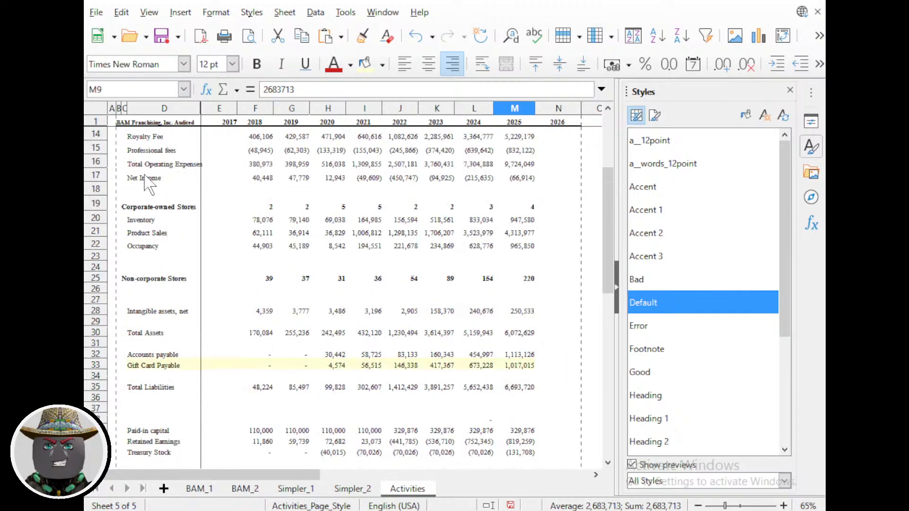
pyautogui.moveTo(144, 178); pyautogui.dragTo(531, 179)
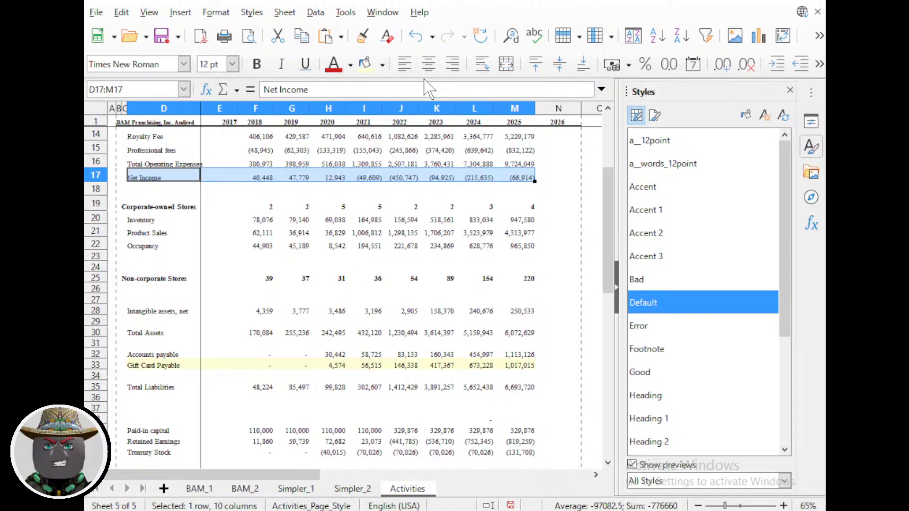
pyautogui.click(478, 247)
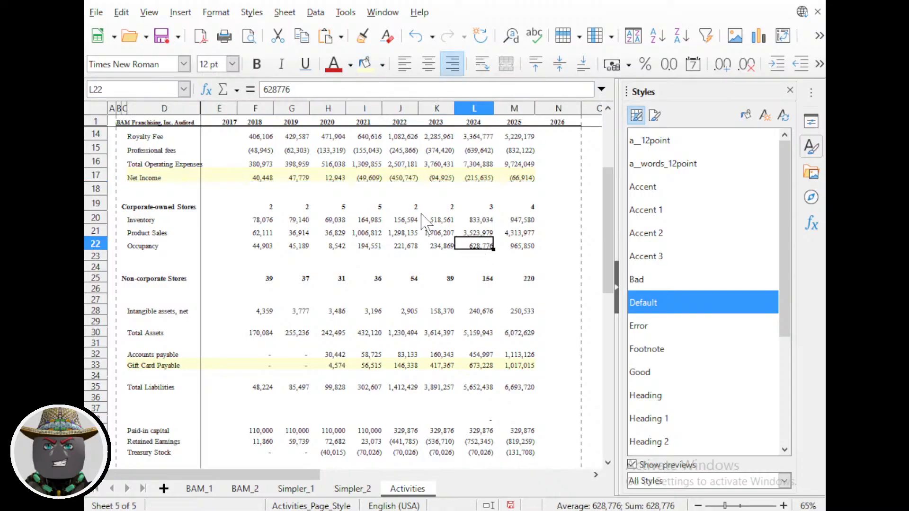
# Examine the Net Income values in row 17 year by year from 2021 to 2025.
pyautogui.hscroll(1, 498, 213)
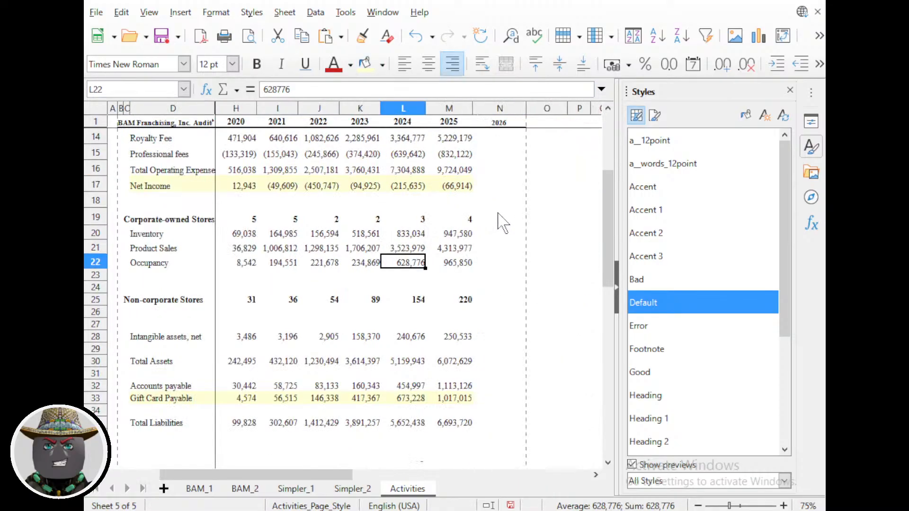
pyautogui.click(279, 188)
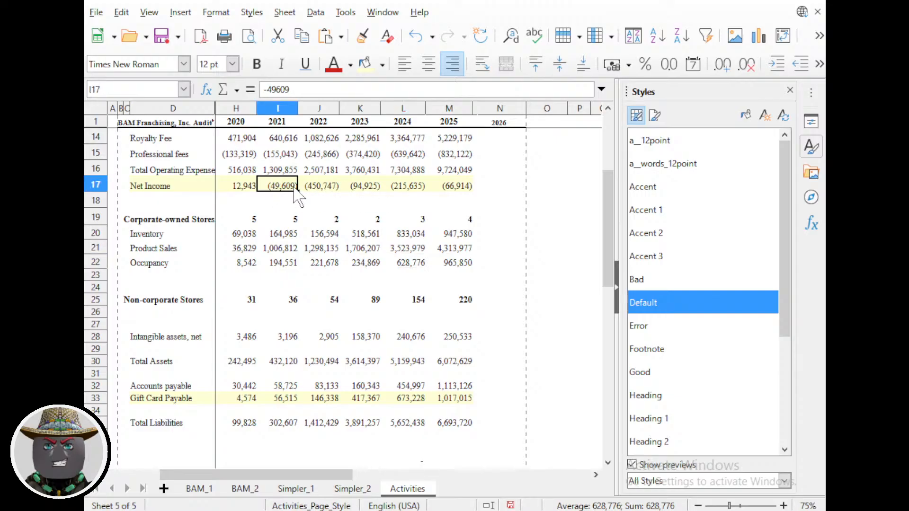
pyautogui.click(448, 189)
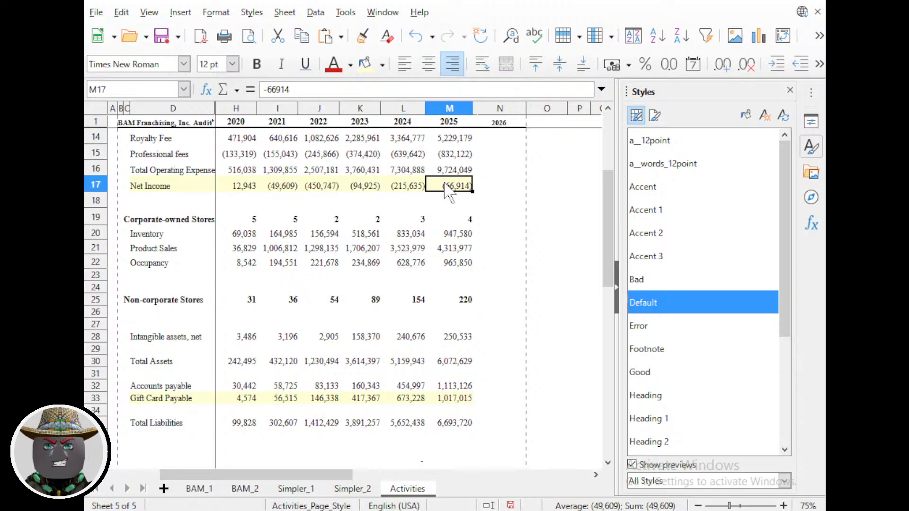
pyautogui.click(403, 186)
pyautogui.click(364, 191)
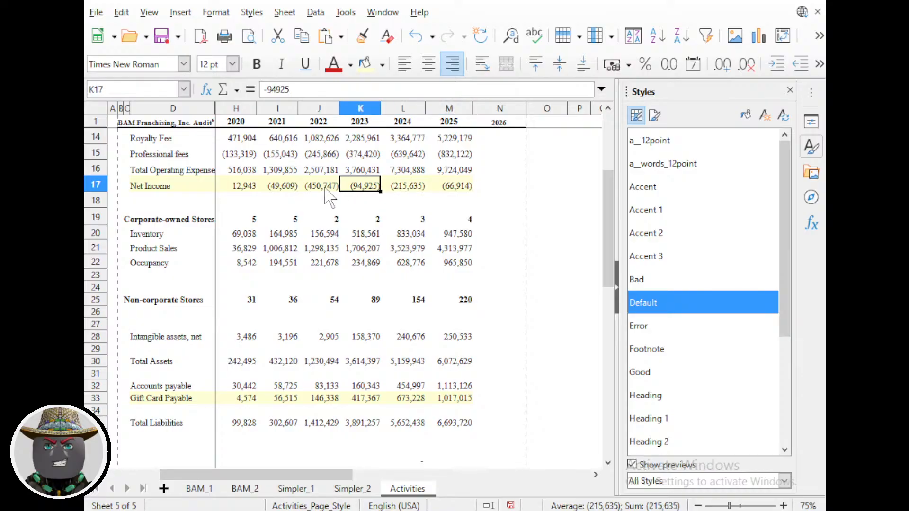
pyautogui.click(322, 192)
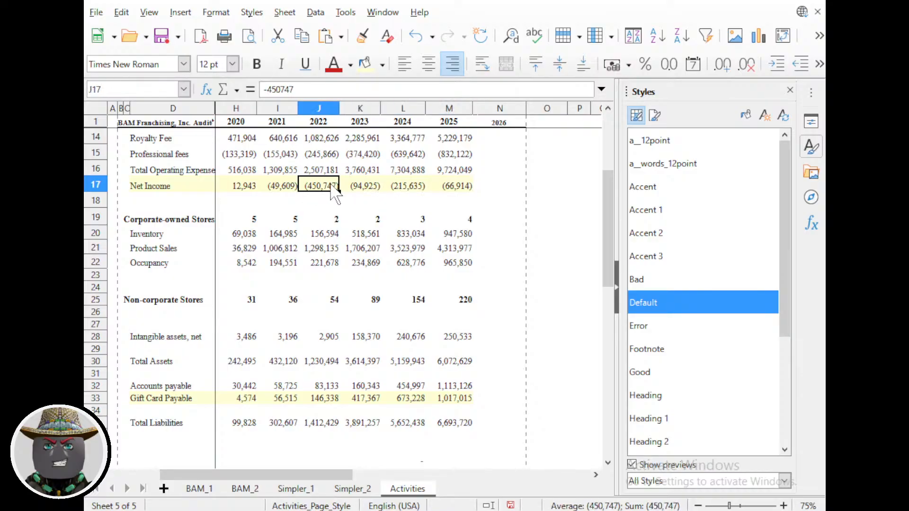
pyautogui.click(365, 186)
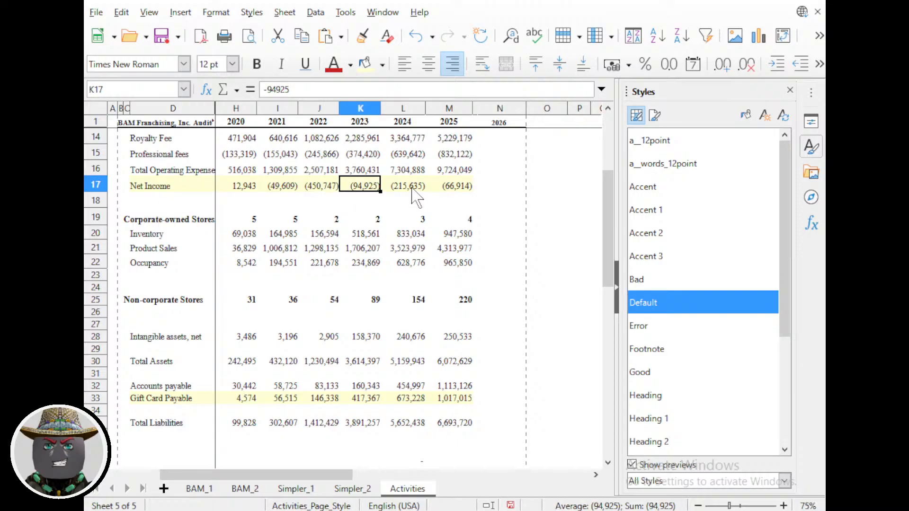
pyautogui.click(410, 187)
pyautogui.click(378, 185)
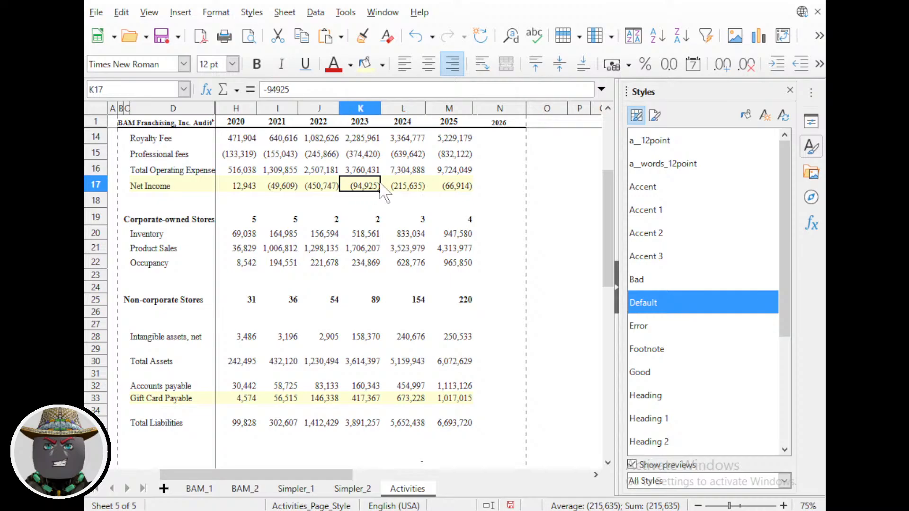
pyautogui.click(406, 188)
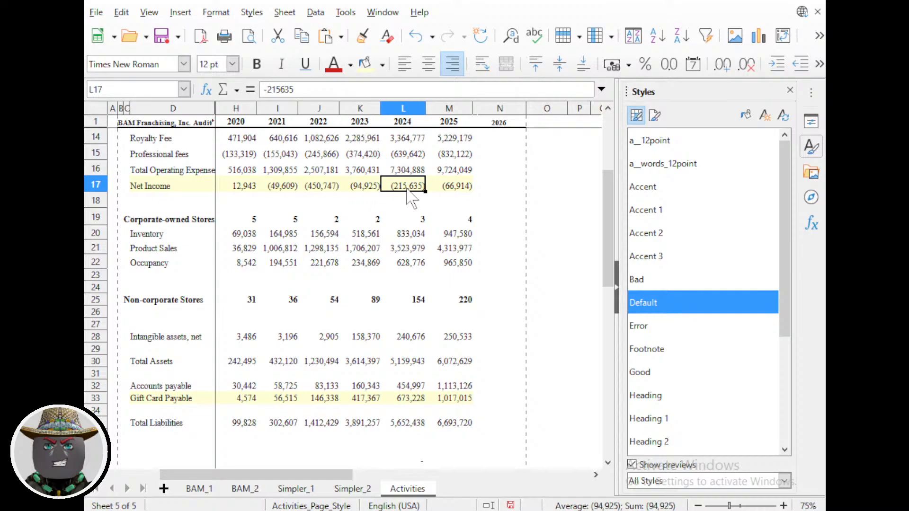
pyautogui.click(448, 186)
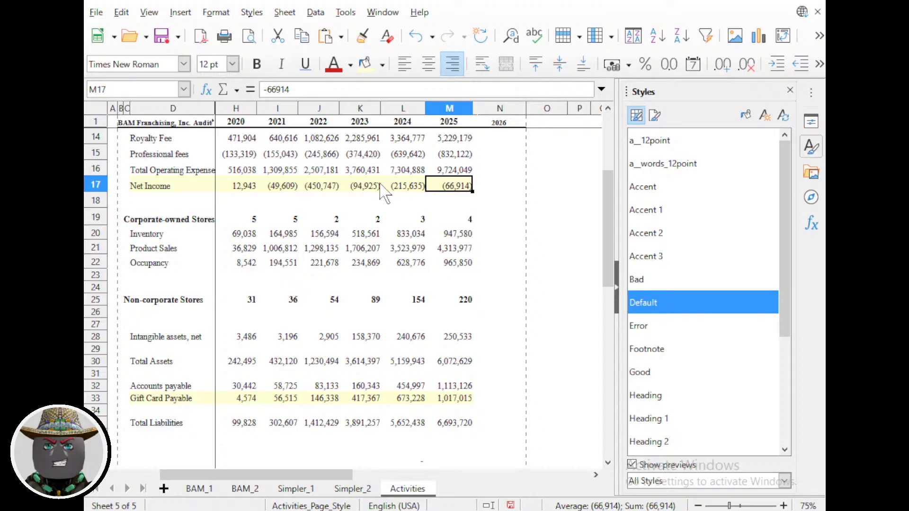
pyautogui.click(490, 189)
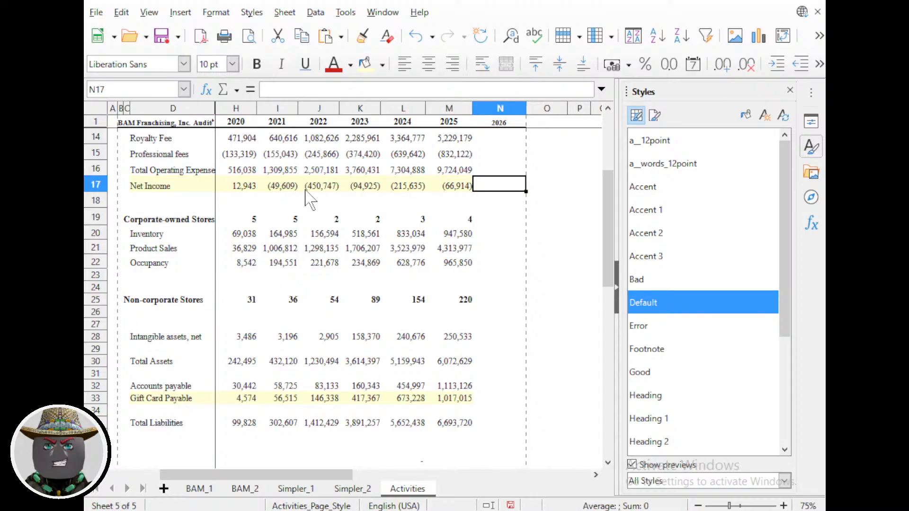
pyautogui.click(277, 187)
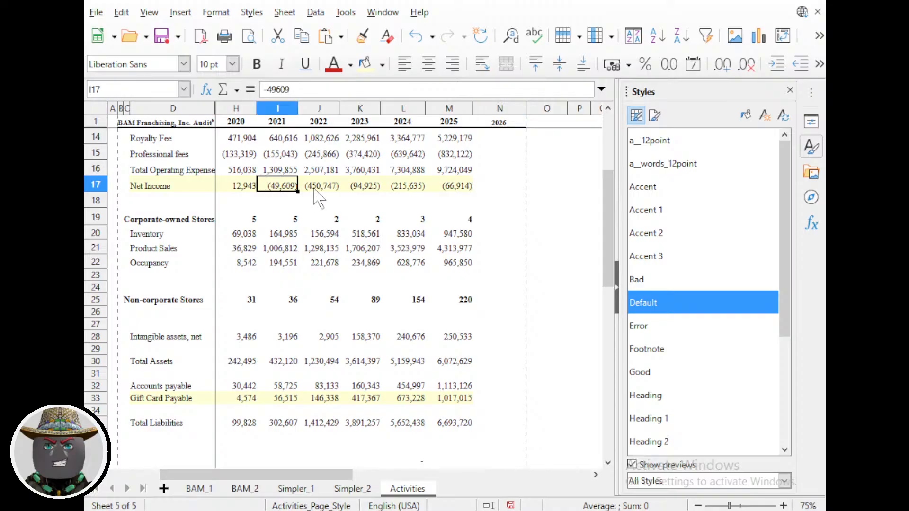
pyautogui.click(282, 199)
pyautogui.hscroll(-3, 262, 201)
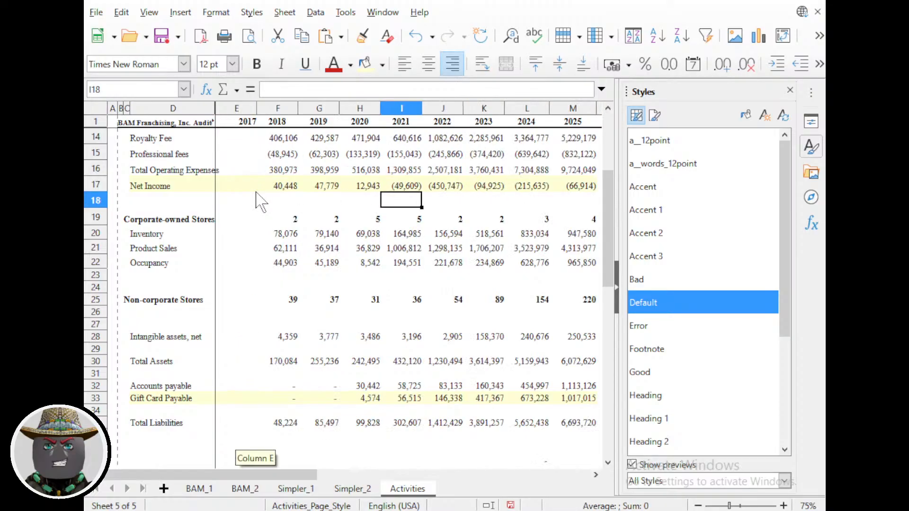
# Select the 2018 to 2025 Net Income values, F17:M17, to check their combined total and average.
pyautogui.moveTo(283, 186); pyautogui.dragTo(573, 198)
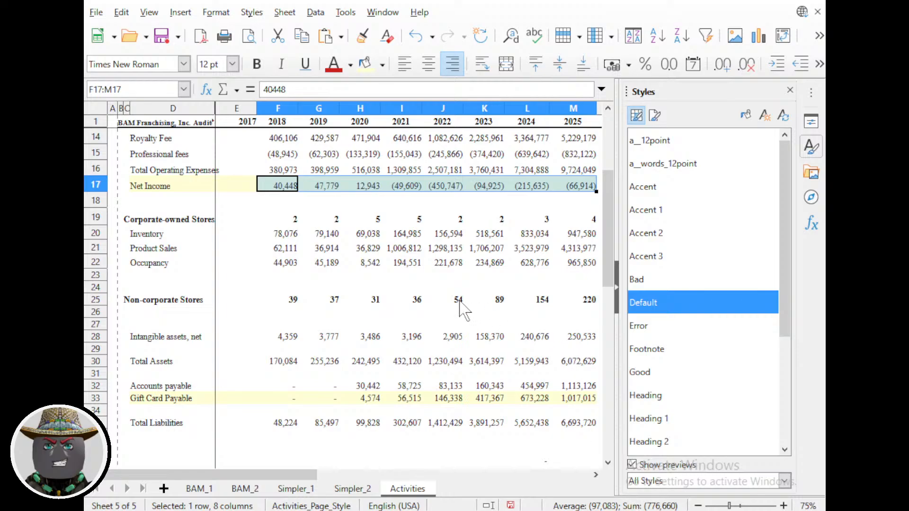
pyautogui.scroll(-2, 318, 283)
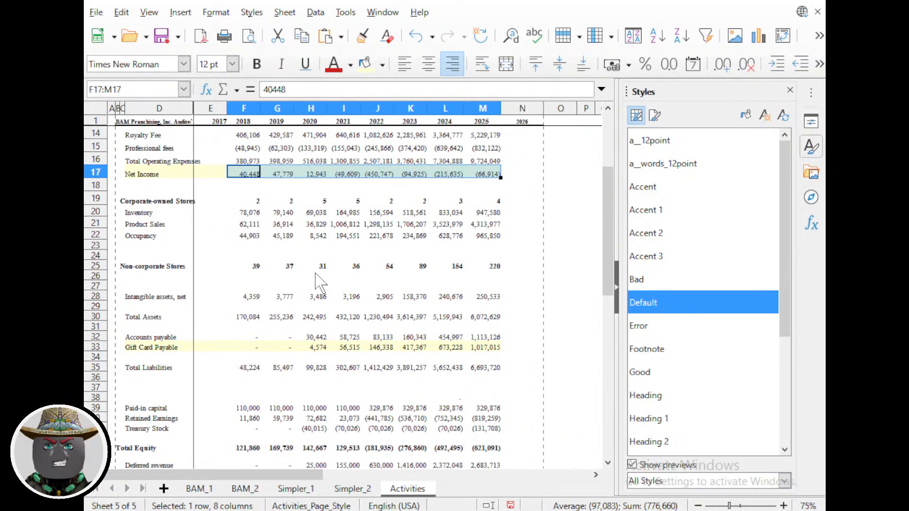
pyautogui.scroll(3, 318, 280)
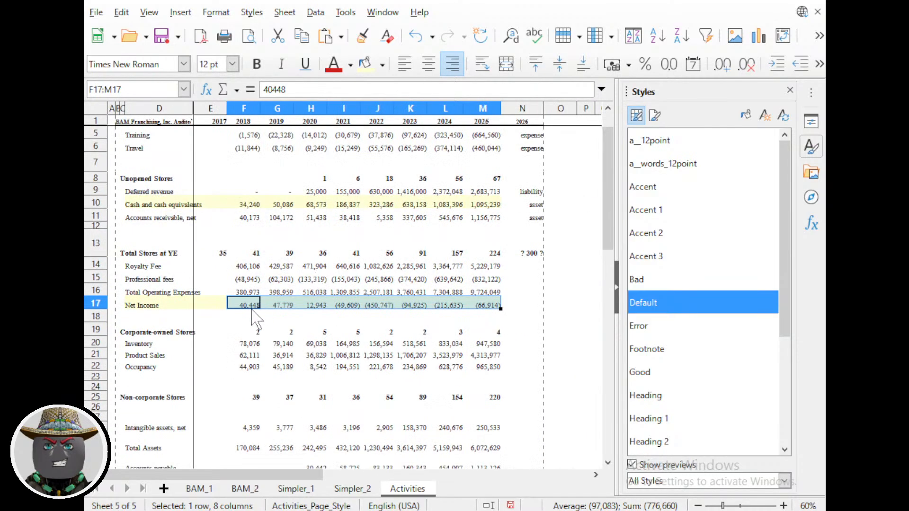
pyautogui.scroll(-2, 255, 313)
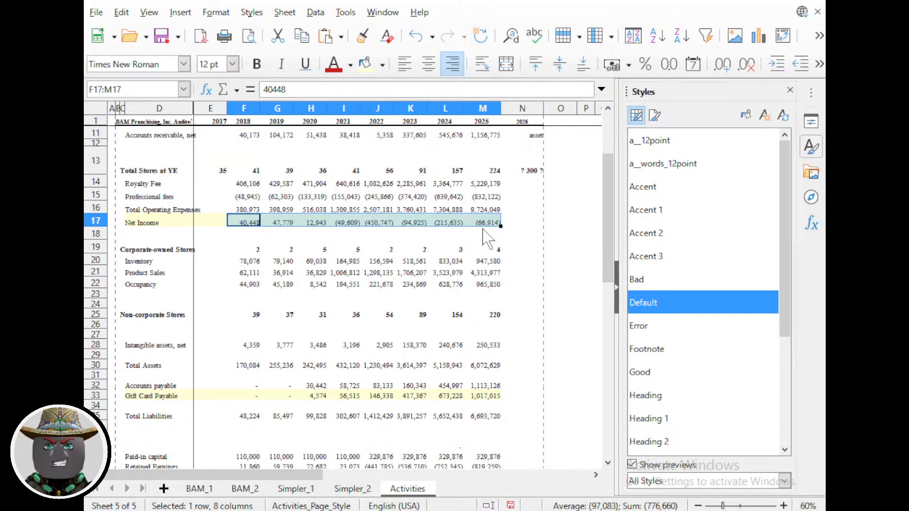
pyautogui.moveTo(235, 221); pyautogui.dragTo(482, 232)
# Check the 2025 Franchise Fee in M4 and review the whole Activities sheet down to the debt-to-worth rows.
pyautogui.scroll(3, 421, 267)
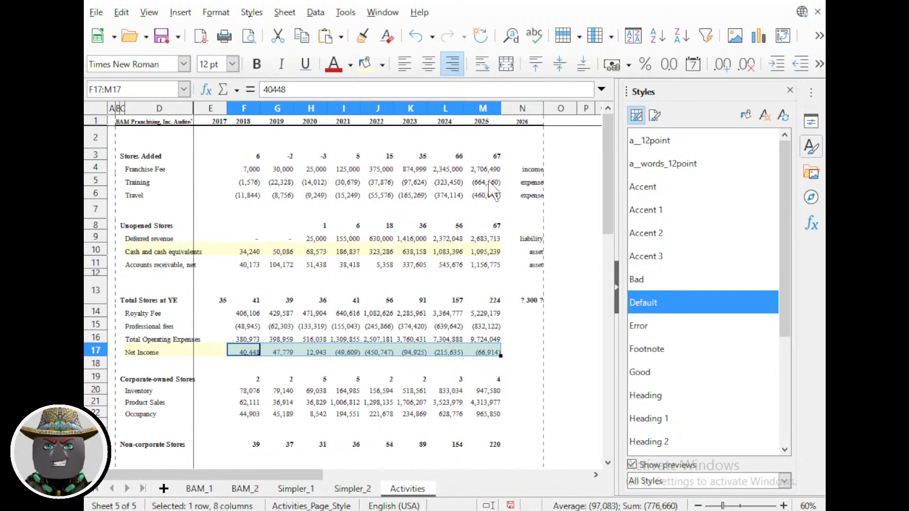
pyautogui.click(487, 169)
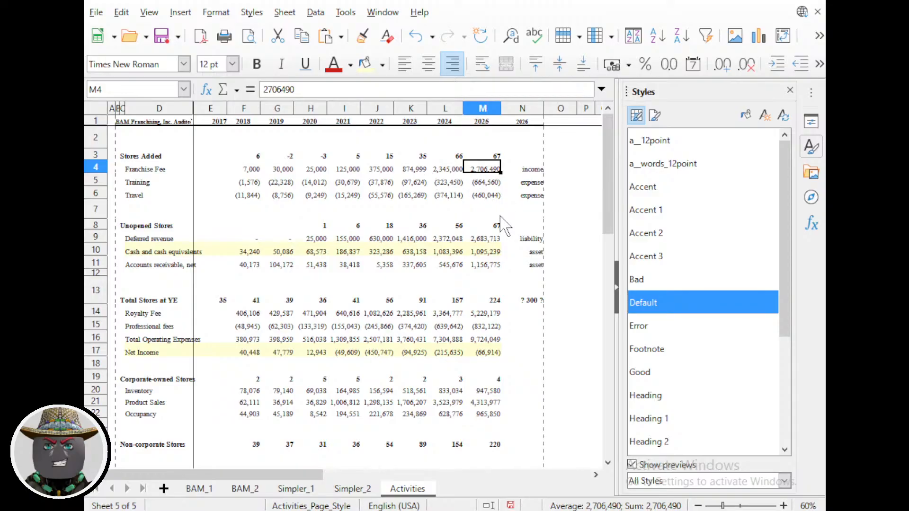
pyautogui.scroll(-5, 442, 238)
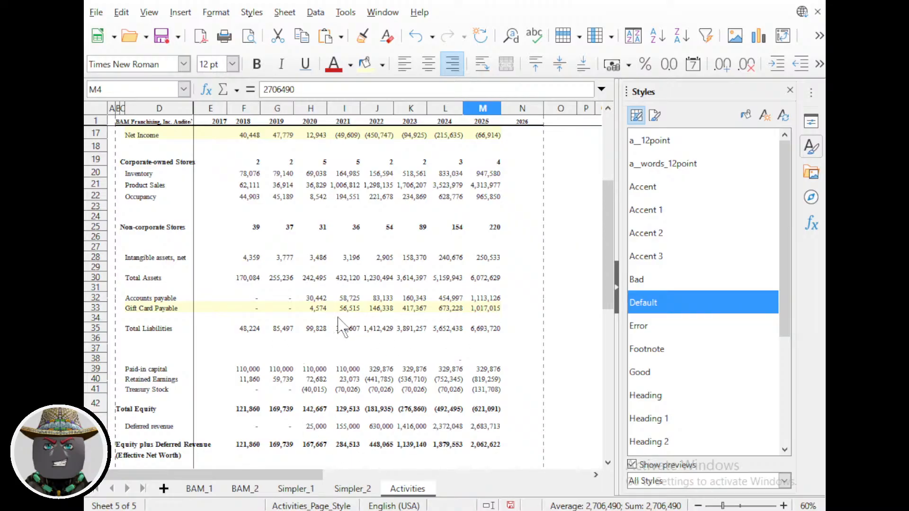
pyautogui.scroll(-2, 433, 312)
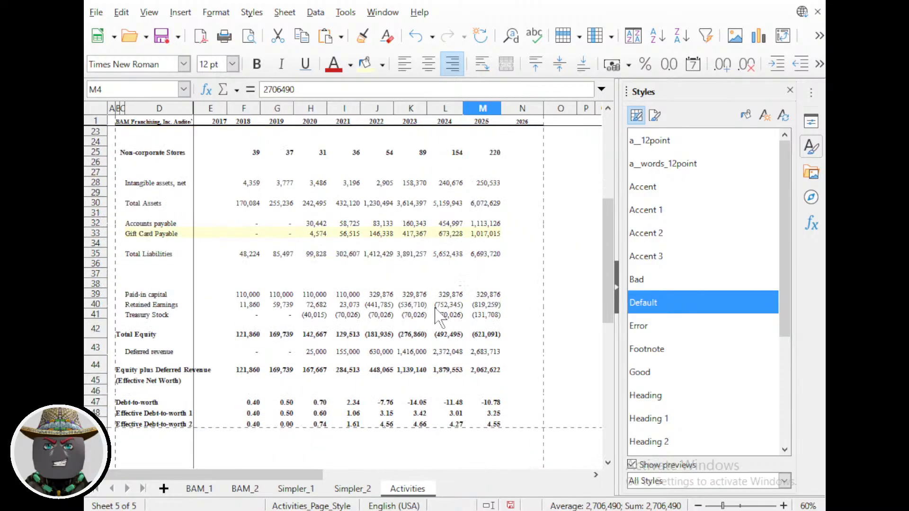
pyautogui.scroll(7, 466, 313)
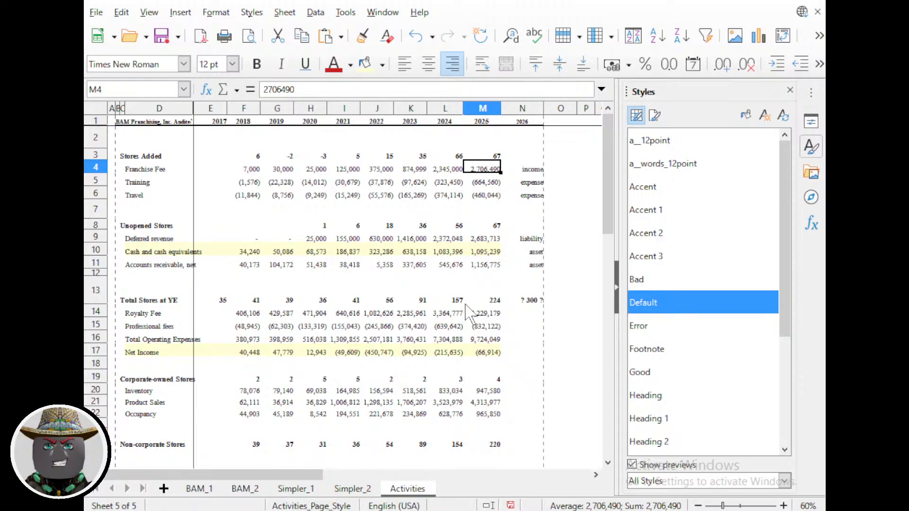
pyautogui.keyDown('ctrl'); pyautogui.scroll(-2, 466, 312); pyautogui.keyUp('ctrl')
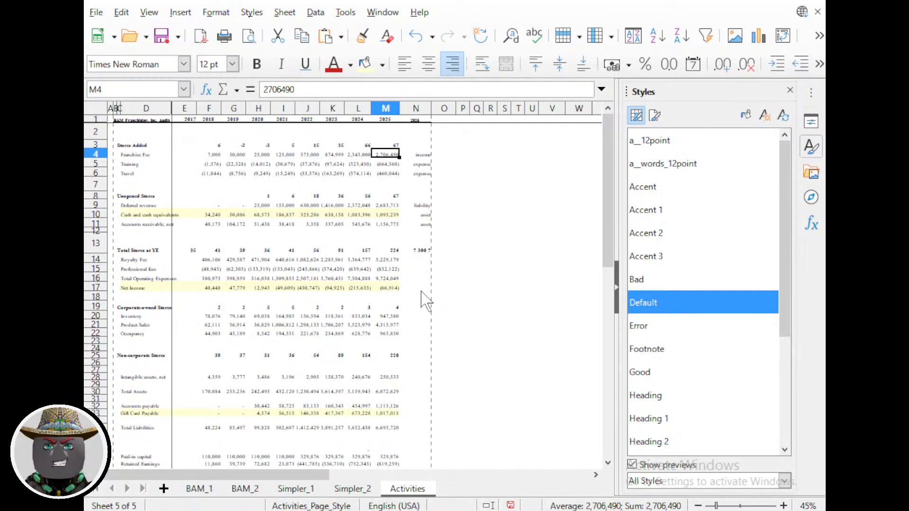
pyautogui.keyDown('ctrl'); pyautogui.scroll(-2, 431, 303); pyautogui.keyUp('ctrl')
pyautogui.scroll(-3, 428, 296)
pyautogui.scroll(4, 350, 327)
# Switch to the BricksFigs_FDD_102482_highlighted_2022 PDF in Chrome and go back from the balance sheet to the Area Development Agreement's termination section.
pyautogui.moveTo(575, 510)
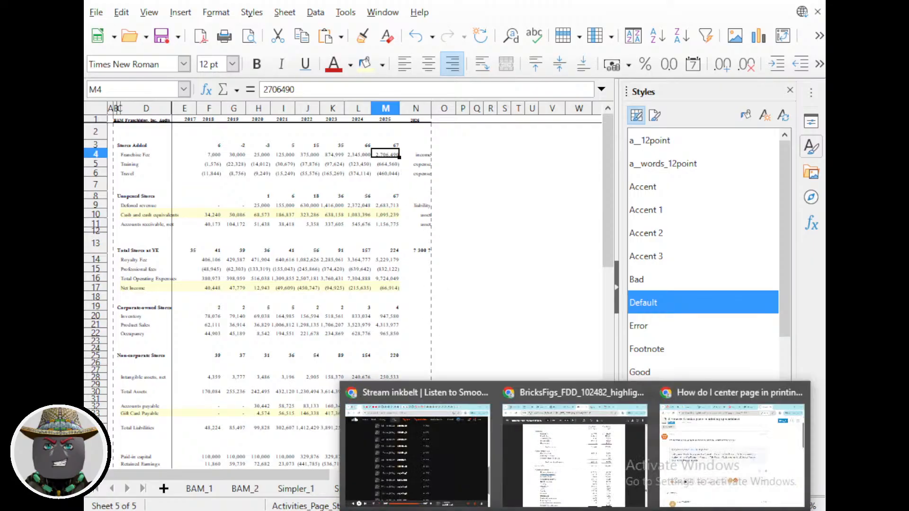
pyautogui.click(574, 454)
pyautogui.scroll(10, 412, 393)
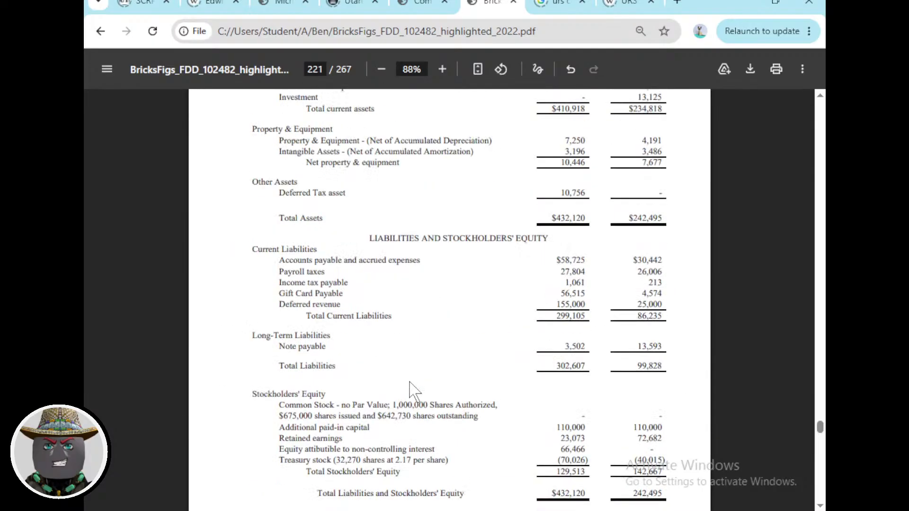
pyautogui.scroll(5, 410, 390)
pyautogui.moveTo(820, 430); pyautogui.dragTo(820, 344)
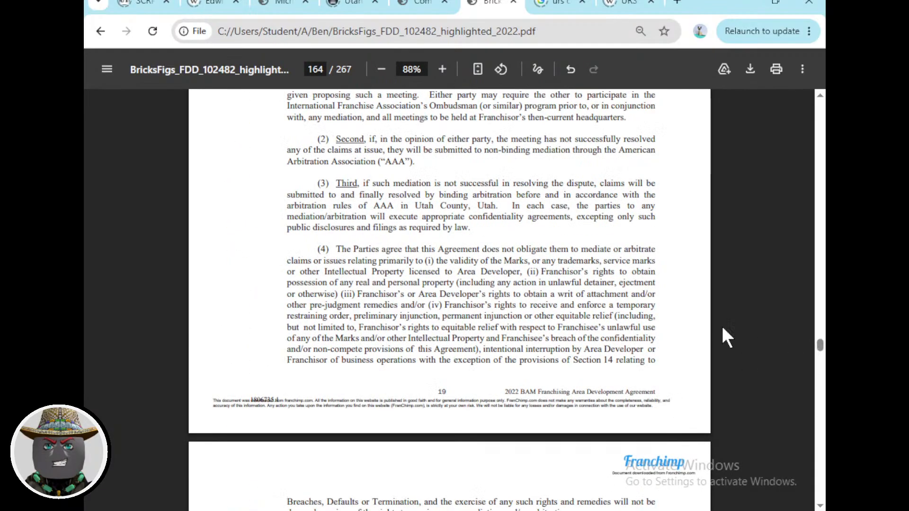
pyautogui.scroll(10, 561, 291)
pyautogui.scroll(8, 554, 296)
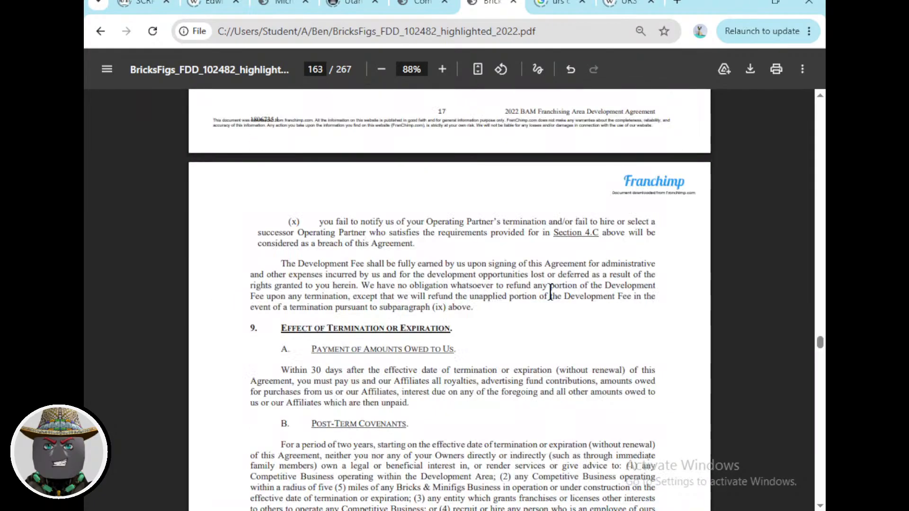
# Examine the Area Development Agreement from its conversion and target site terms back through development rights and contents to its cover page.
pyautogui.moveTo(821, 342); pyautogui.dragTo(821, 325)
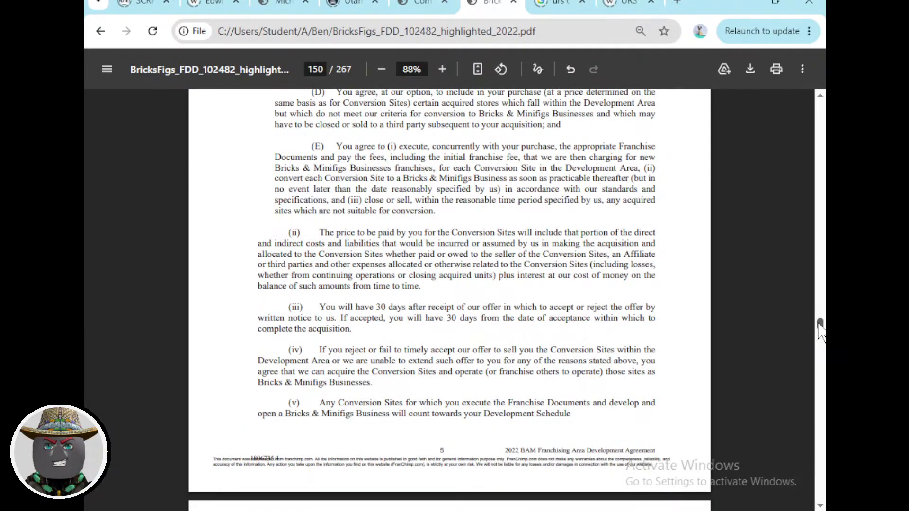
pyautogui.scroll(2, 657, 327)
pyautogui.scroll(15, 657, 327)
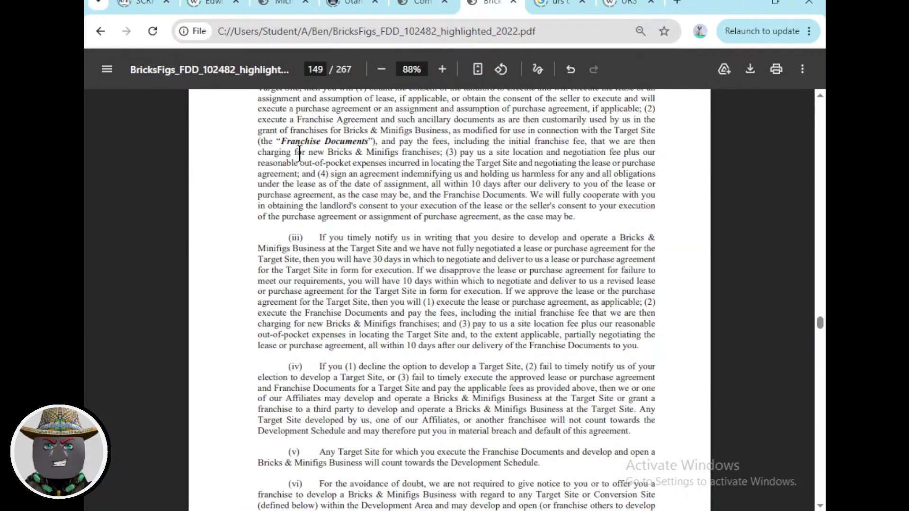
pyautogui.scroll(-3, 327, 194)
pyautogui.scroll(-10, 331, 199)
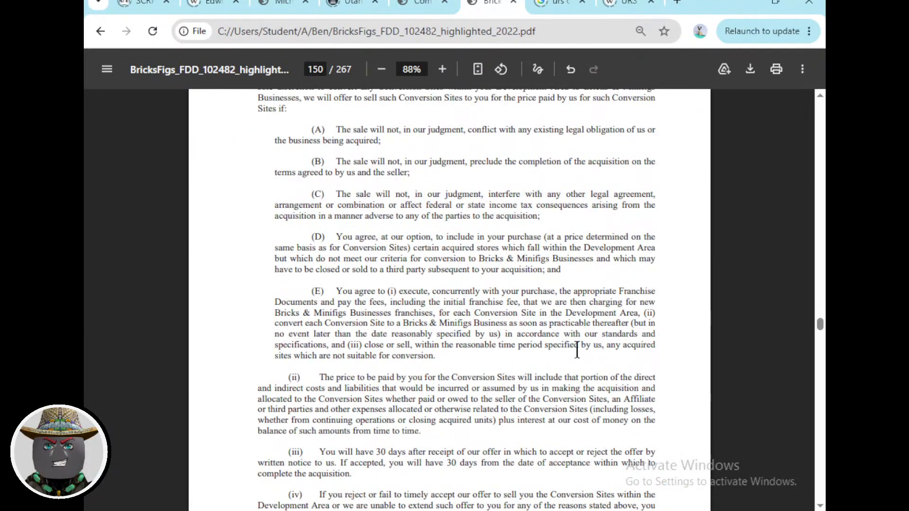
pyautogui.scroll(20, 578, 354)
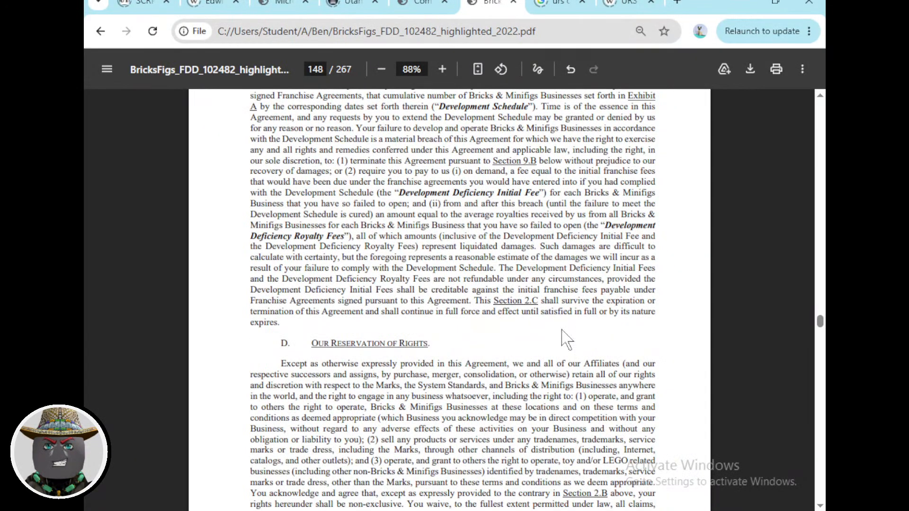
pyautogui.scroll(12, 567, 339)
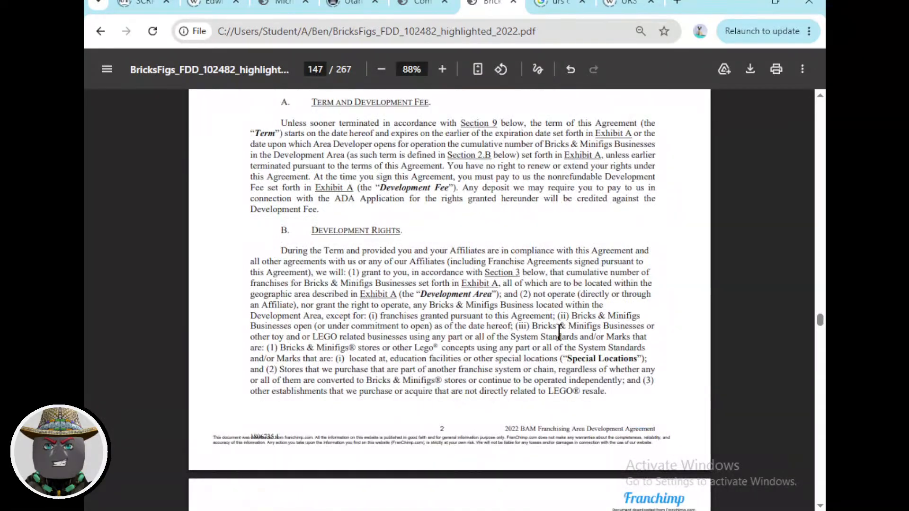
pyautogui.scroll(20, 559, 331)
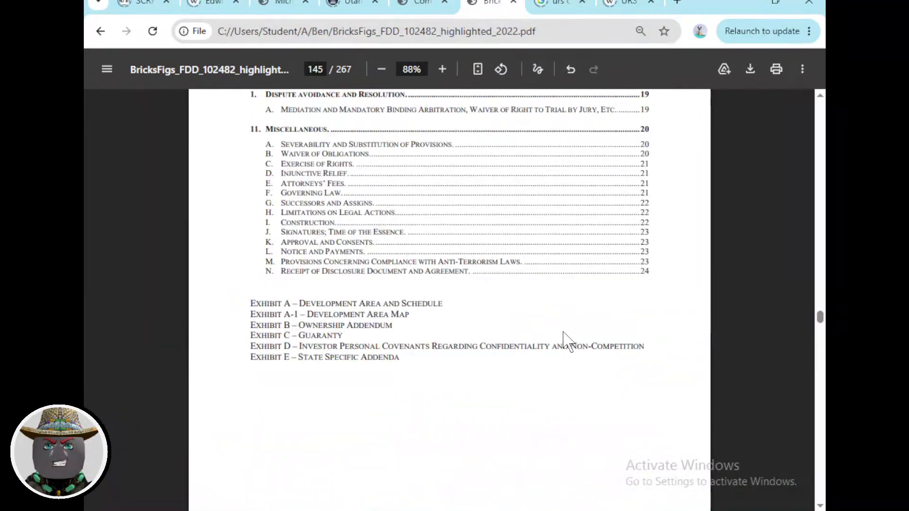
pyautogui.scroll(20, 563, 332)
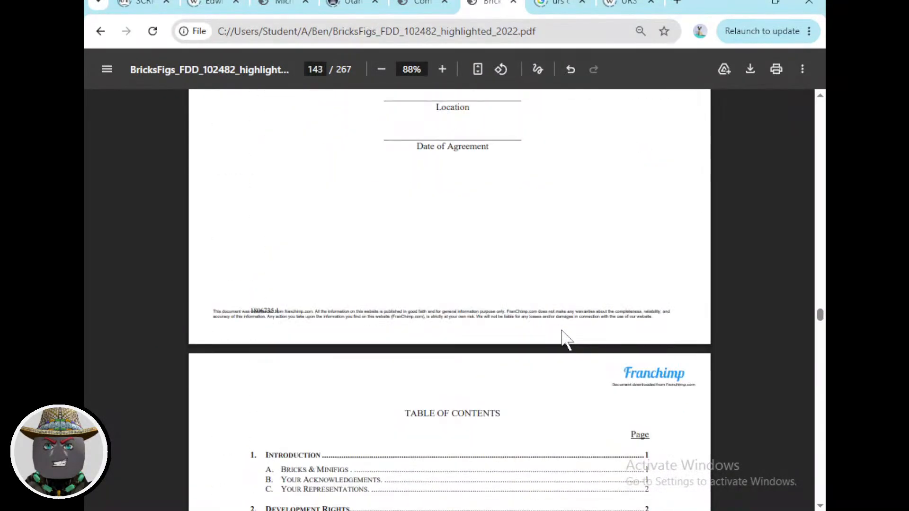
pyautogui.scroll(4, 562, 331)
pyautogui.scroll(-7, 562, 331)
pyautogui.scroll(13, 562, 331)
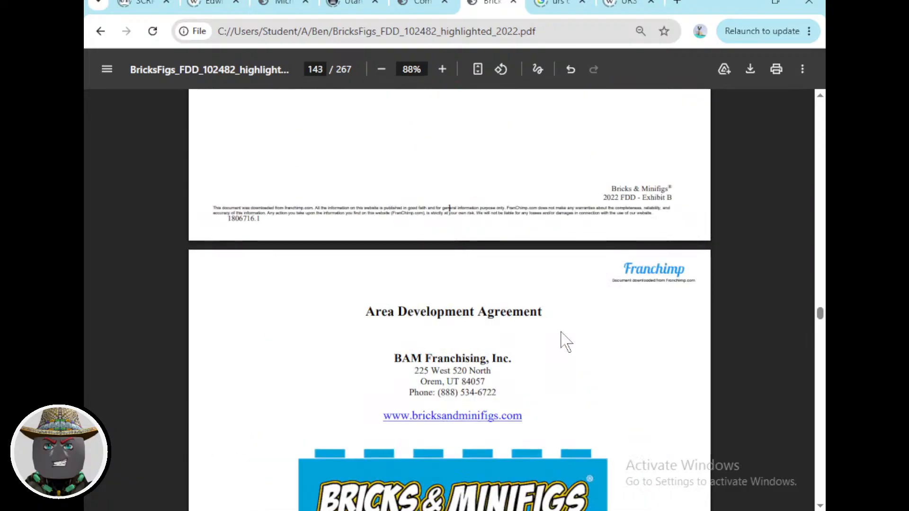
# Look back through the state addenda and the Franchise Agreement schedules, from Exhibit B to the agreement's signature page.
pyautogui.scroll(20, 563, 340)
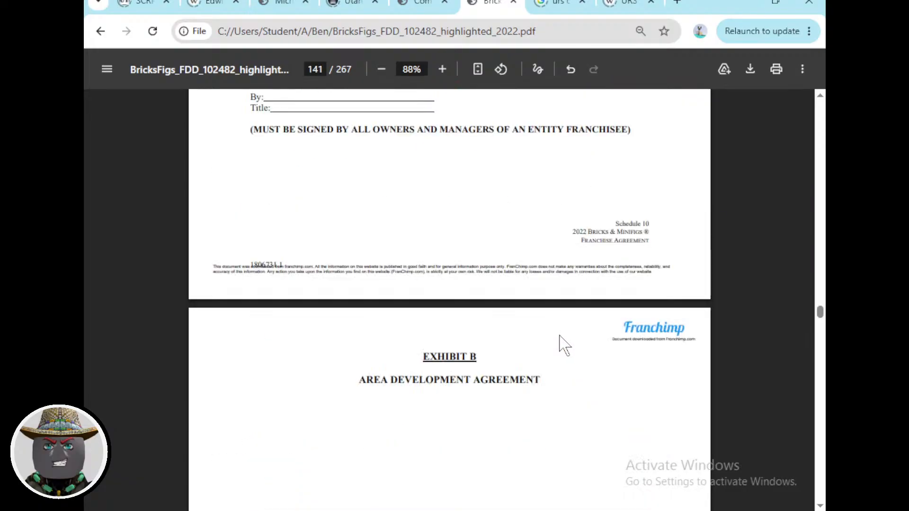
pyautogui.scroll(20, 556, 339)
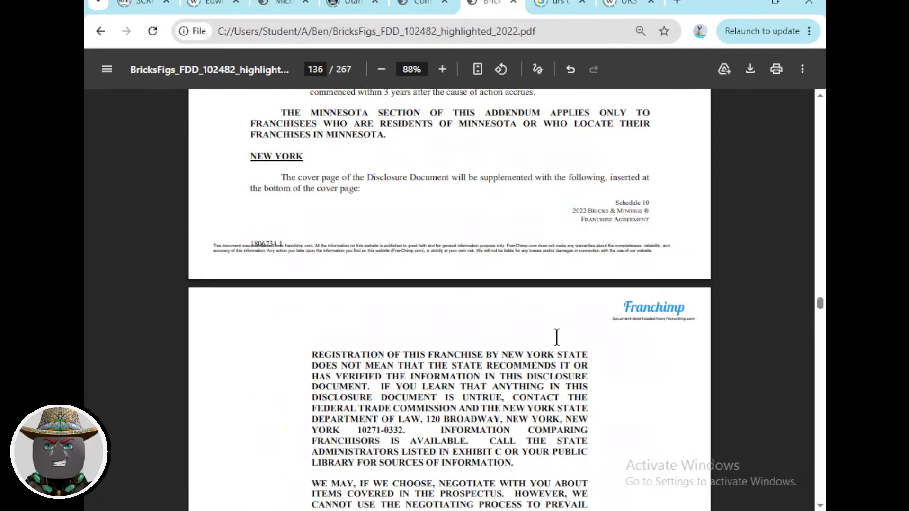
pyautogui.scroll(20, 556, 338)
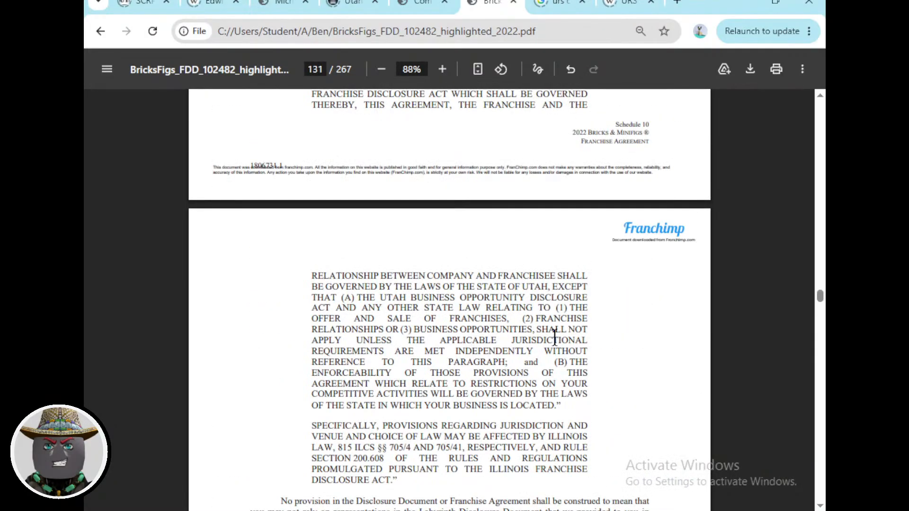
pyautogui.scroll(20, 552, 337)
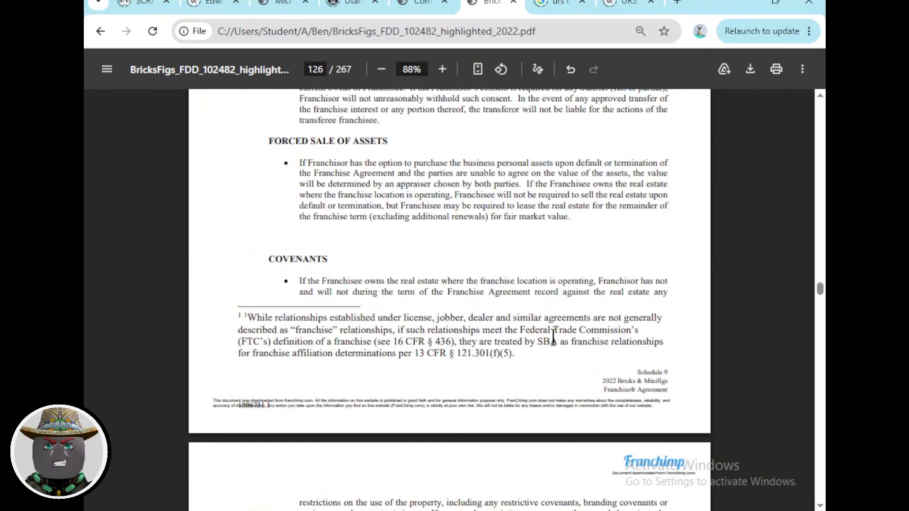
pyautogui.scroll(20, 553, 339)
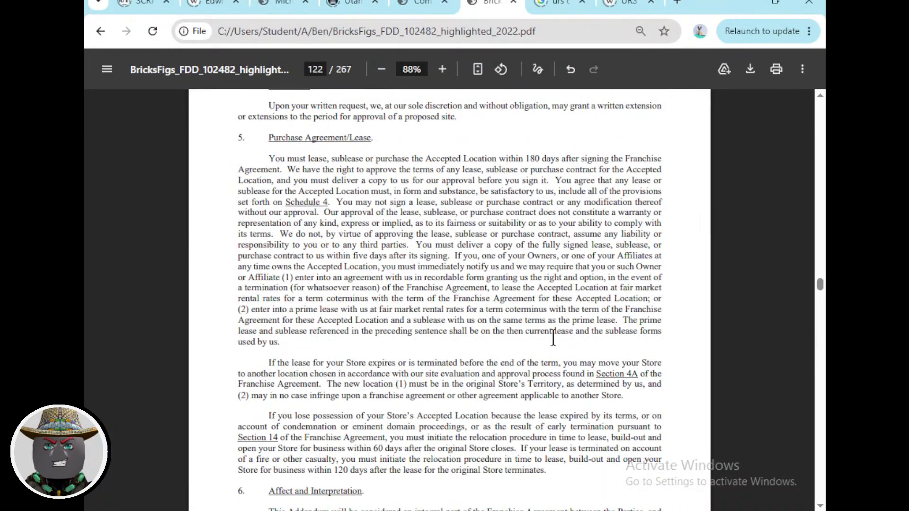
pyautogui.scroll(20, 553, 339)
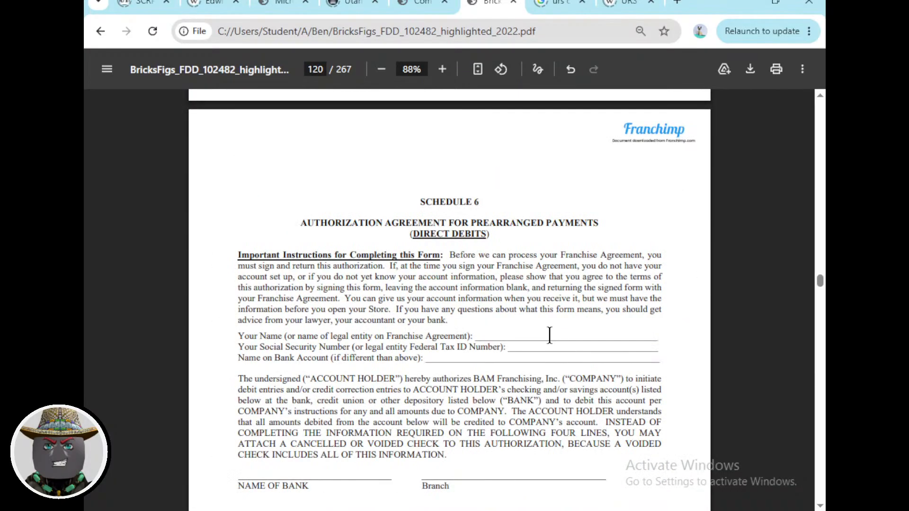
pyautogui.scroll(20, 549, 336)
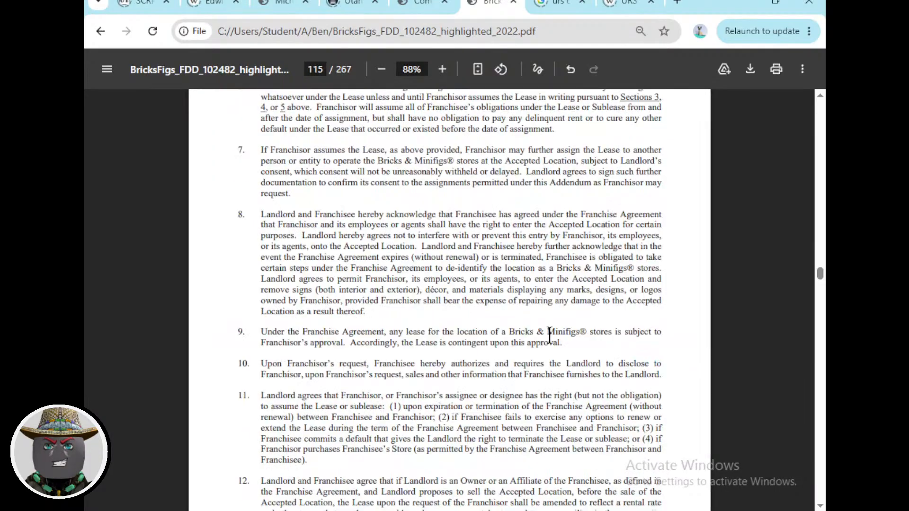
pyautogui.scroll(15, 550, 335)
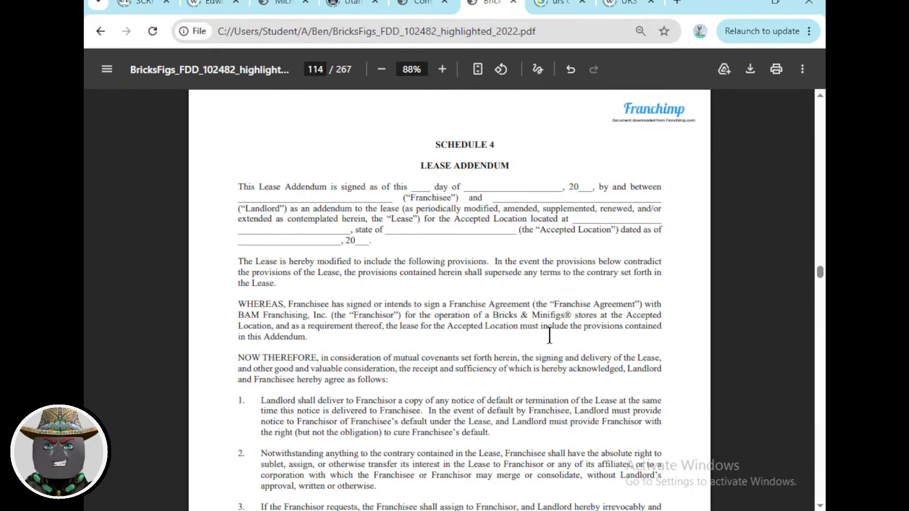
pyautogui.scroll(20, 550, 335)
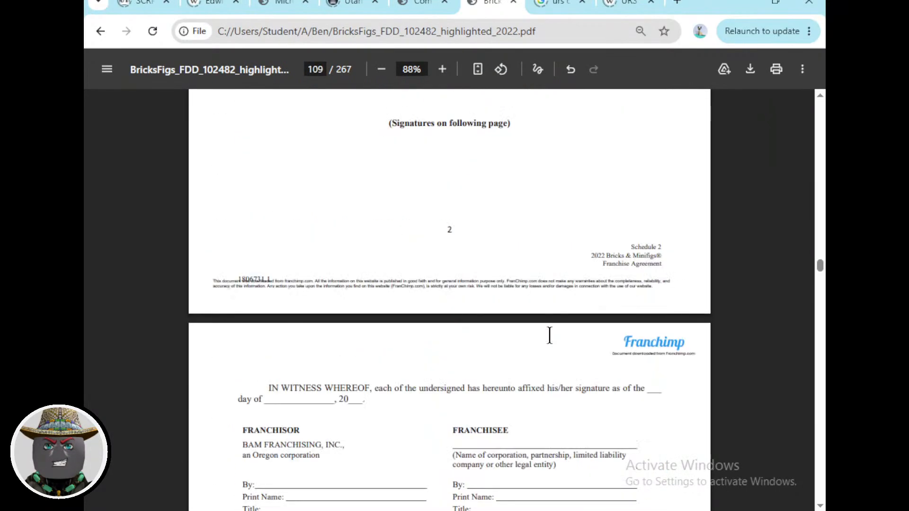
pyautogui.scroll(20, 549, 335)
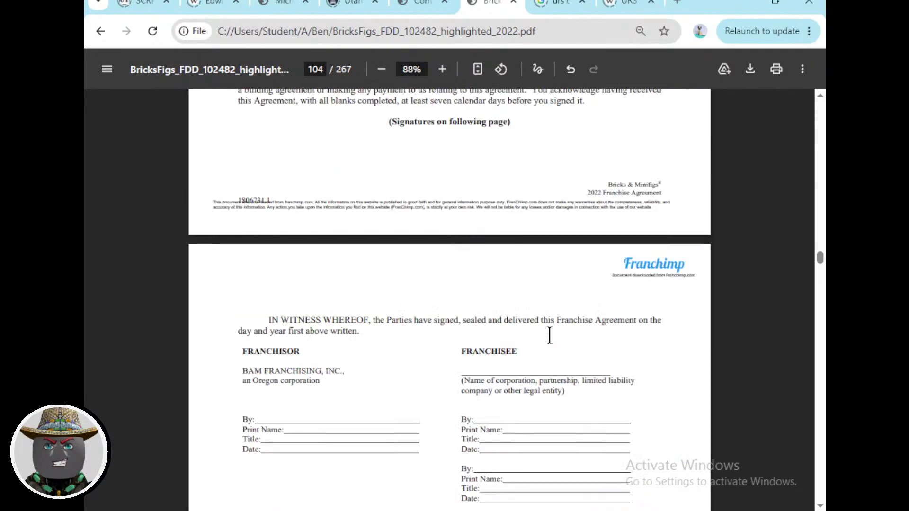
# Examine the Franchise Agreement's sections in reverse, from Miscellaneous and dispute resolution back through termination and reports to Insurance.
pyautogui.scroll(15, 549, 335)
pyautogui.scroll(8, 429, 320)
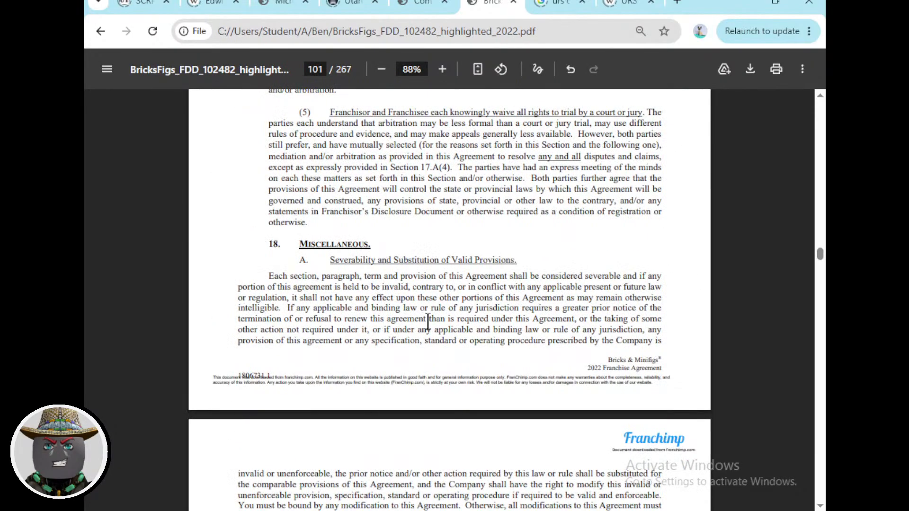
pyautogui.scroll(10, 424, 319)
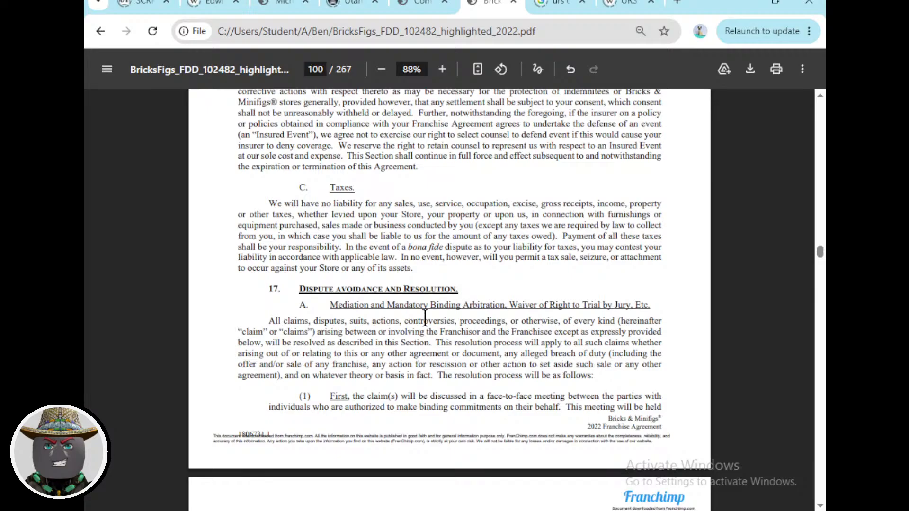
pyautogui.scroll(15, 425, 317)
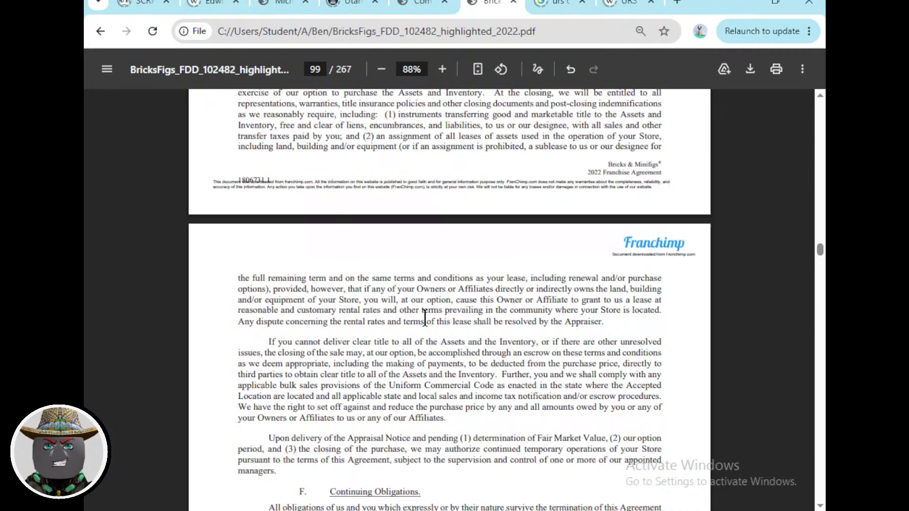
pyautogui.scroll(15, 424, 318)
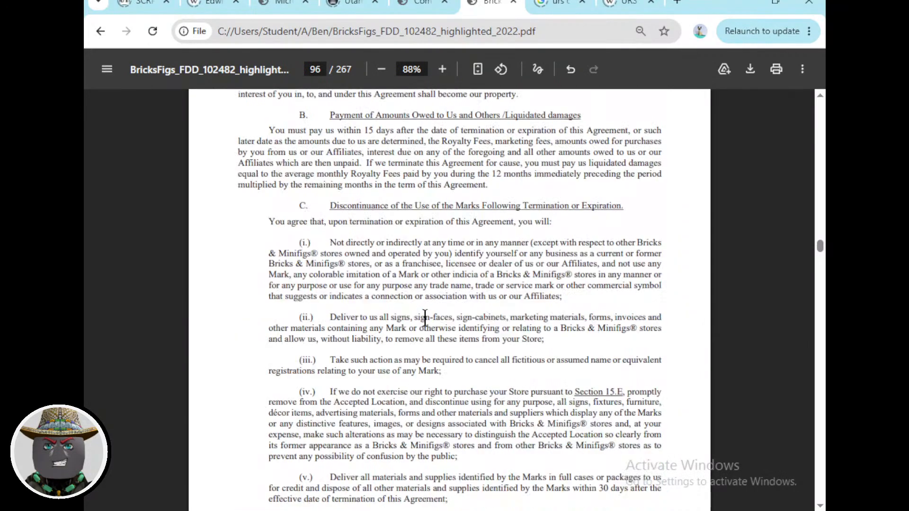
pyautogui.scroll(20, 425, 318)
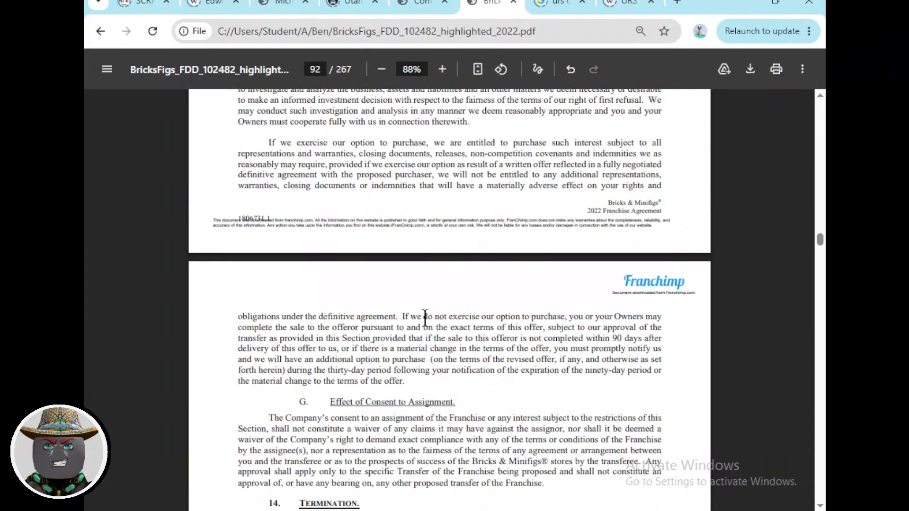
pyautogui.scroll(20, 425, 317)
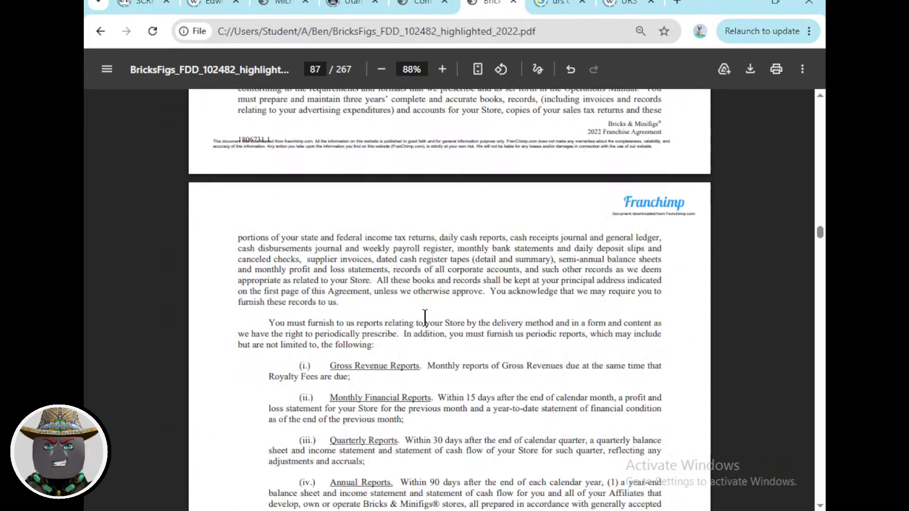
pyautogui.scroll(20, 424, 318)
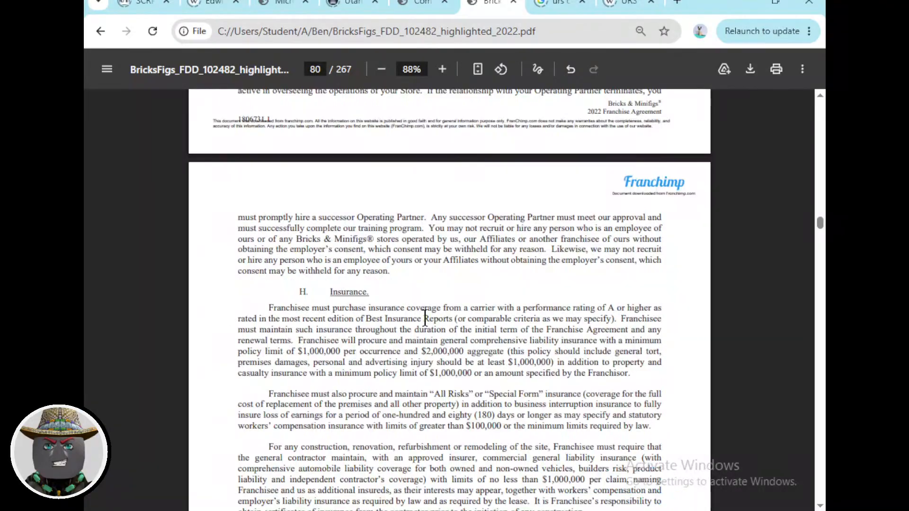
# Find the Franchise Agreement's table of contents on page 58 and review its listed sections.
pyautogui.click(382, 70)
pyautogui.scroll(15, 396, 260)
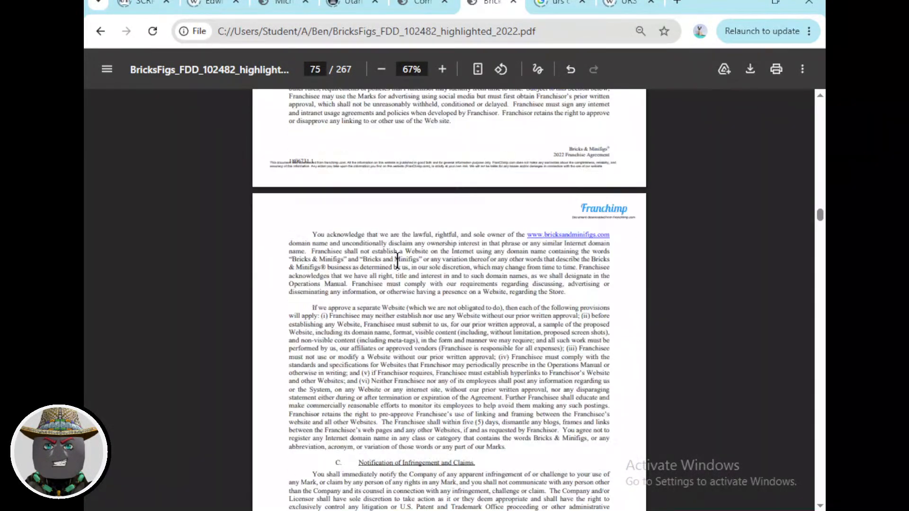
pyautogui.scroll(20, 398, 259)
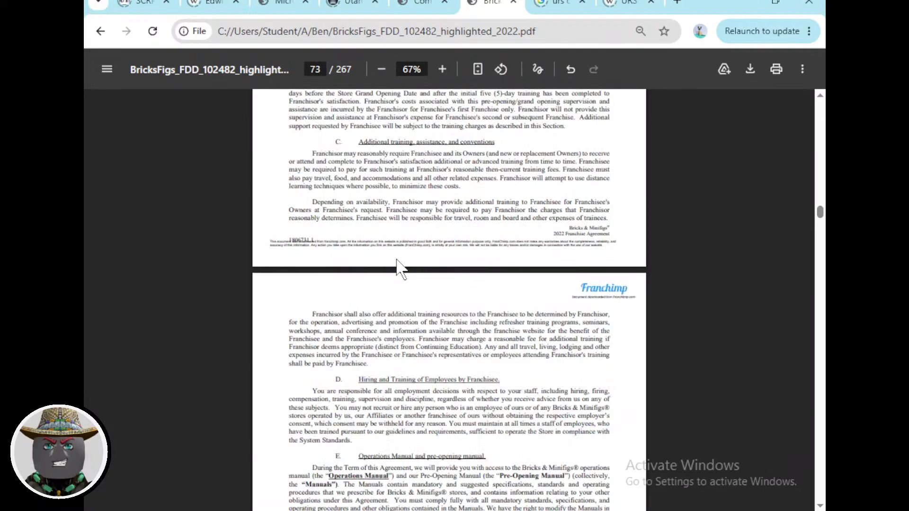
pyautogui.scroll(20, 395, 260)
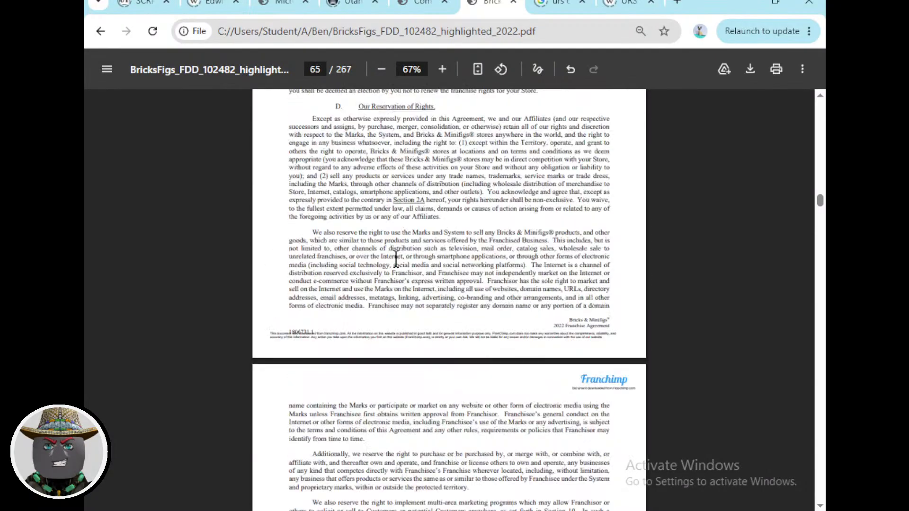
pyautogui.scroll(20, 396, 260)
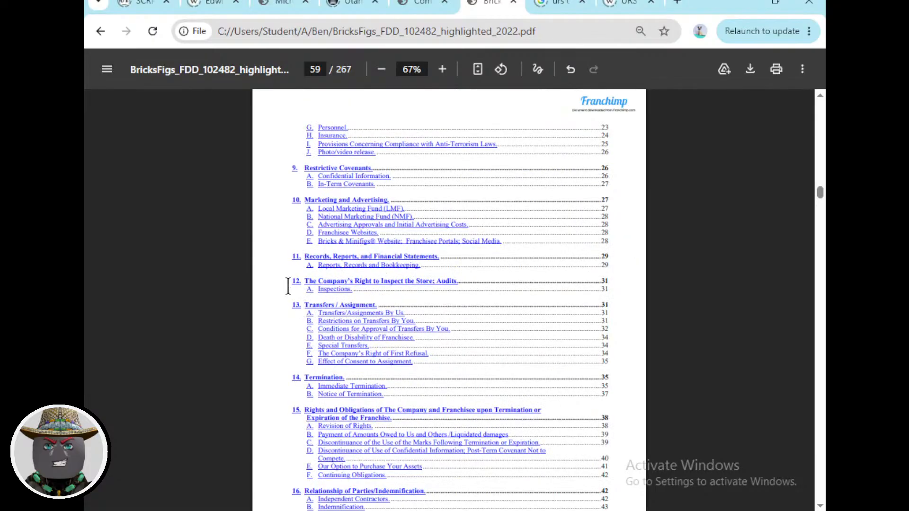
pyautogui.scroll(5, 288, 287)
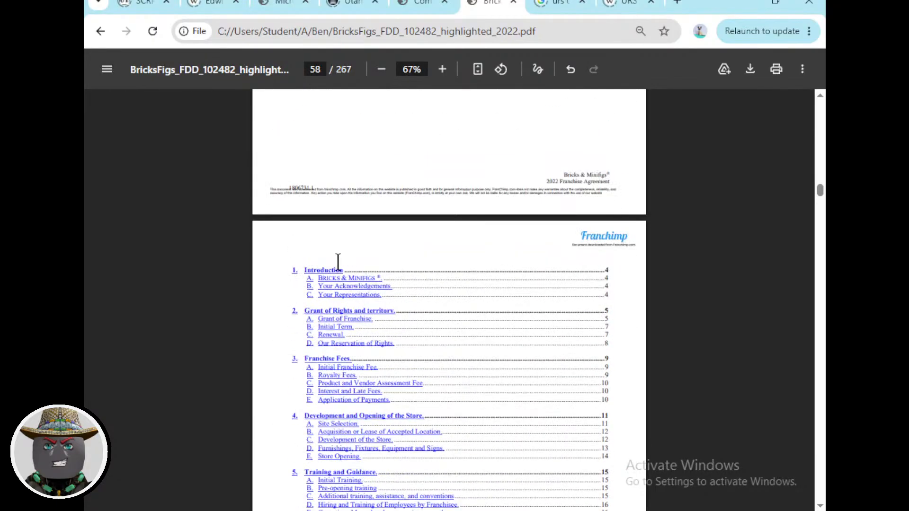
pyautogui.scroll(-3, 303, 278)
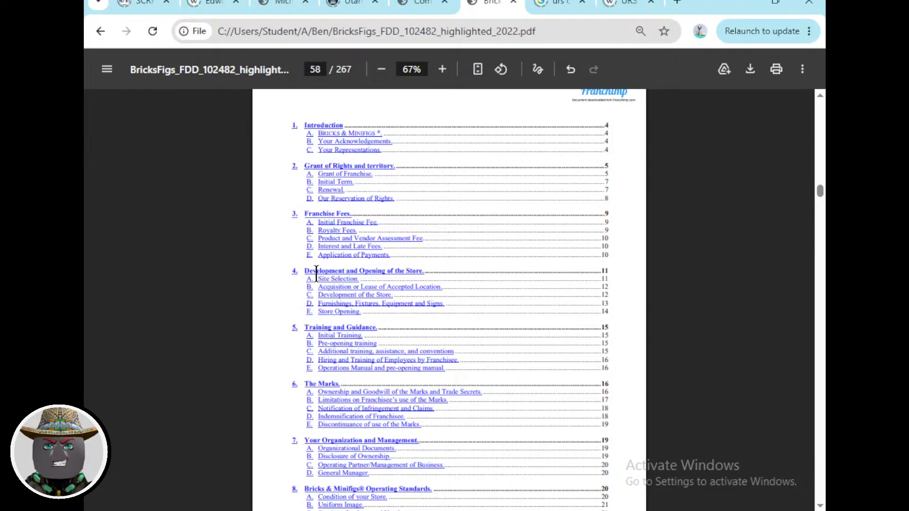
# Read through the Franchise Agreement from Grant of Franchise and Franchise Fees to Section 4's site selection, lease, development and Store Opening terms.
pyautogui.scroll(-20, 462, 286)
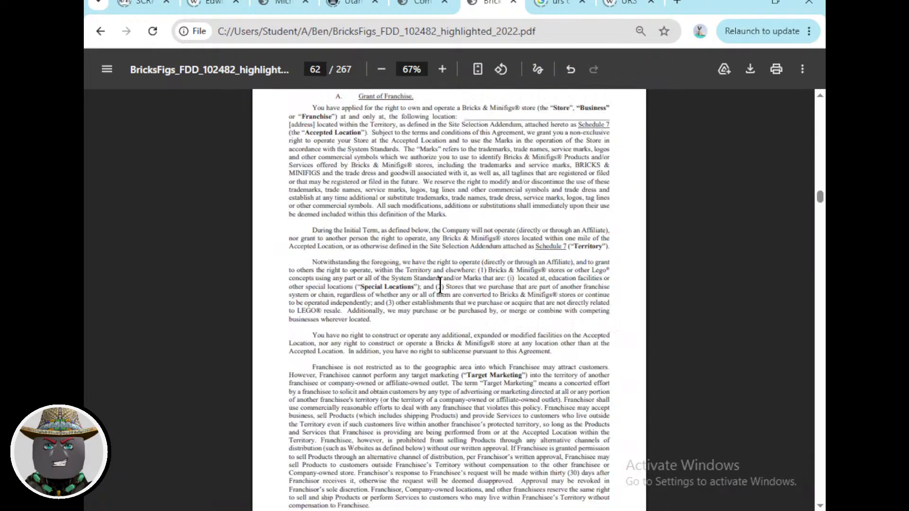
pyautogui.scroll(-20, 436, 286)
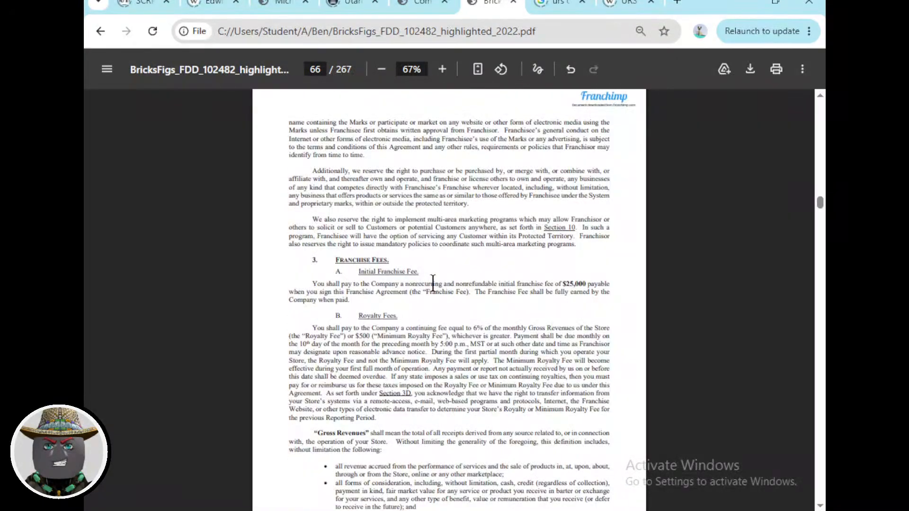
pyautogui.scroll(-20, 431, 284)
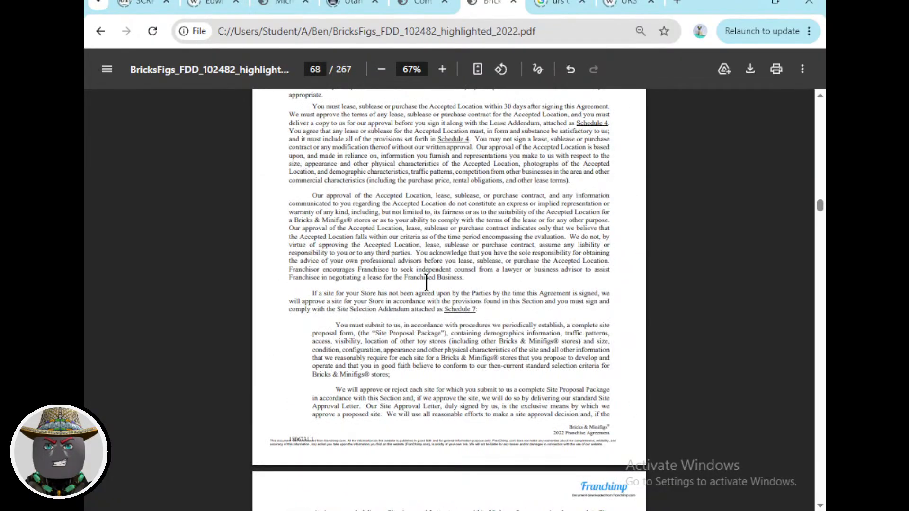
pyautogui.scroll(3, 396, 287)
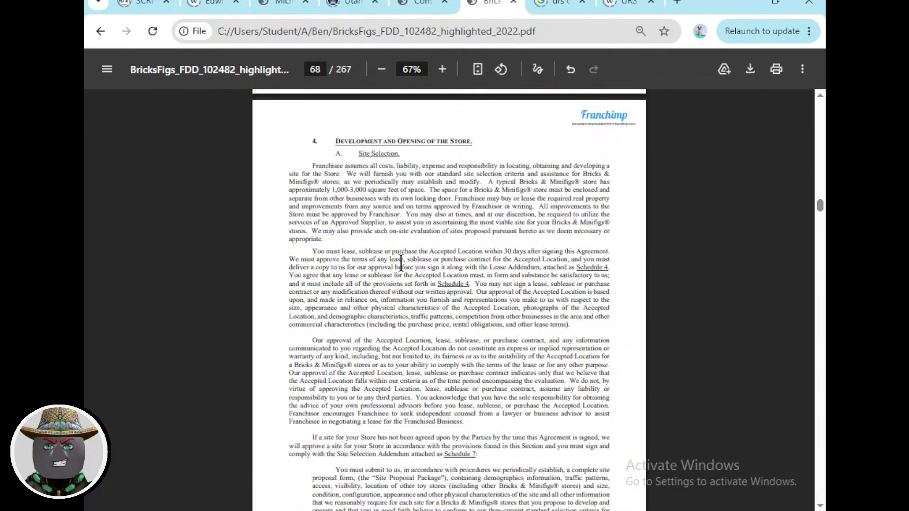
pyautogui.scroll(4, 444, 257)
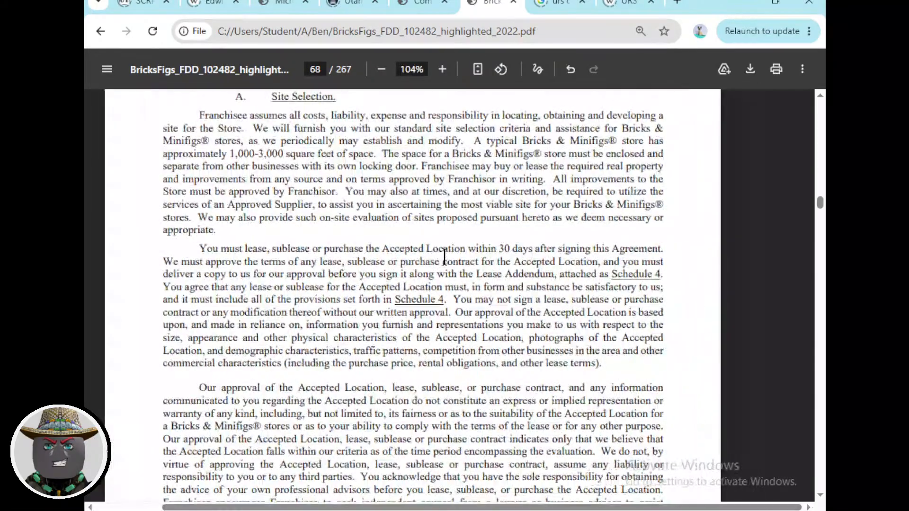
pyautogui.scroll(-15, 443, 257)
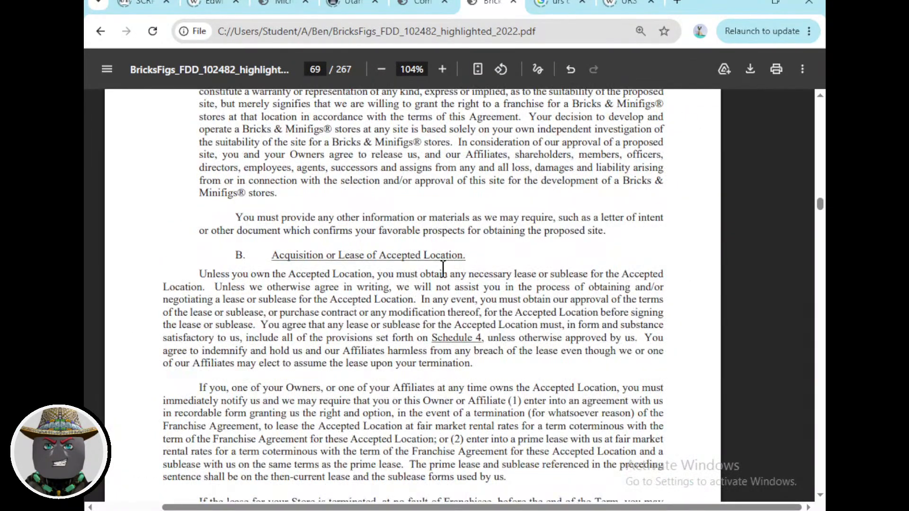
pyautogui.scroll(-10, 444, 270)
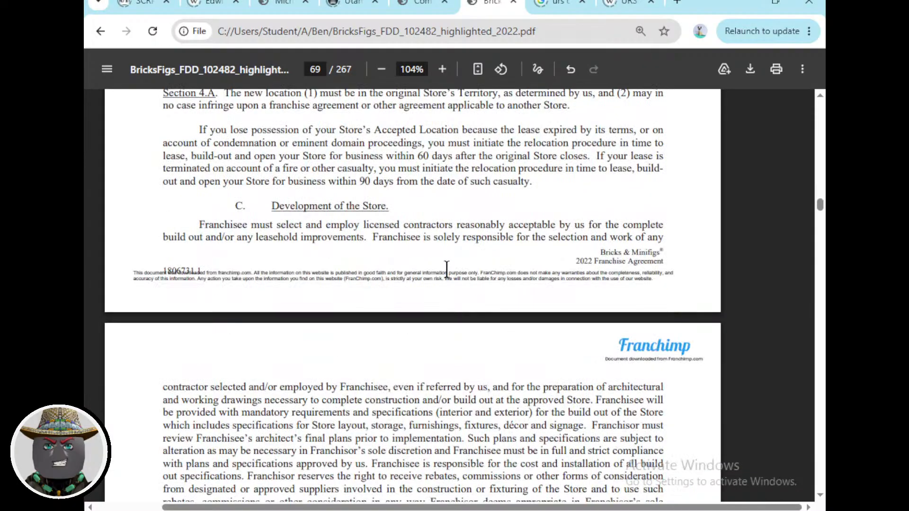
pyautogui.scroll(-8, 447, 268)
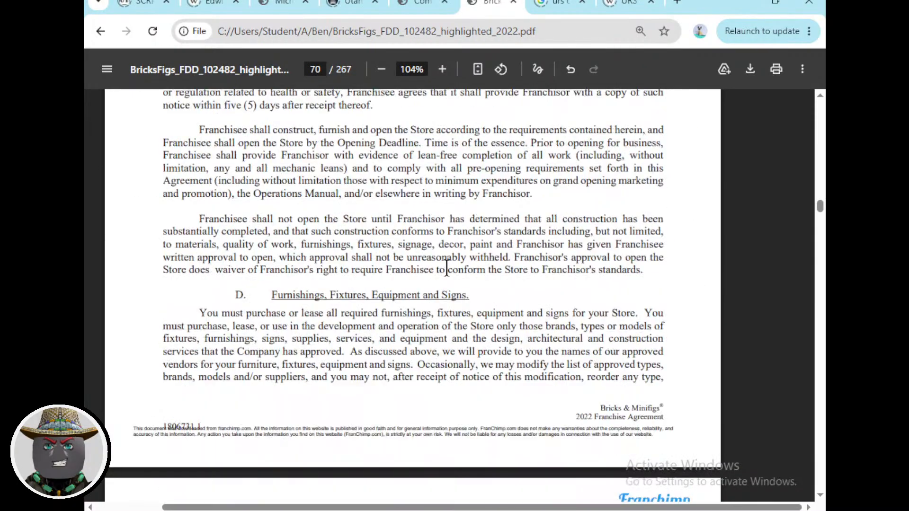
pyautogui.scroll(-20, 446, 272)
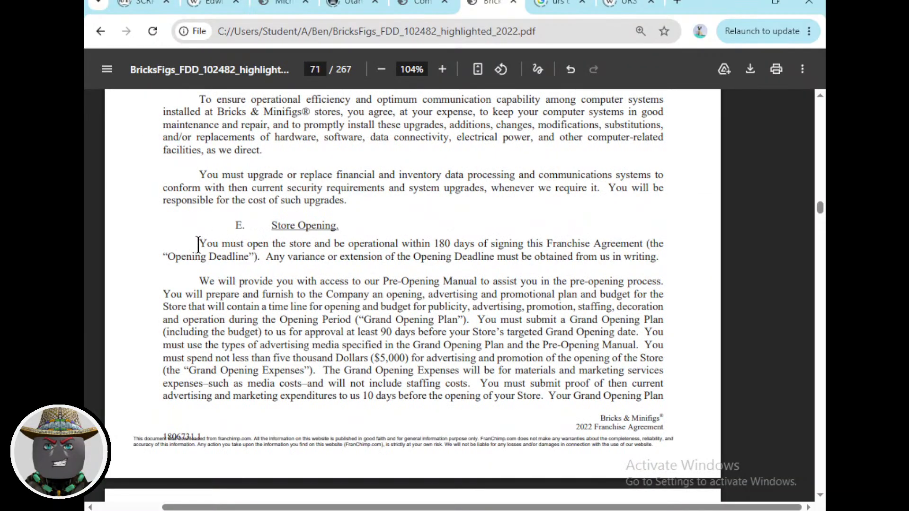
# Outline the Store Opening clause on page 71, including its 180-day Opening Deadline, with the highlighter in light blue.
pyautogui.moveTo(199, 244); pyautogui.dragTo(259, 260)
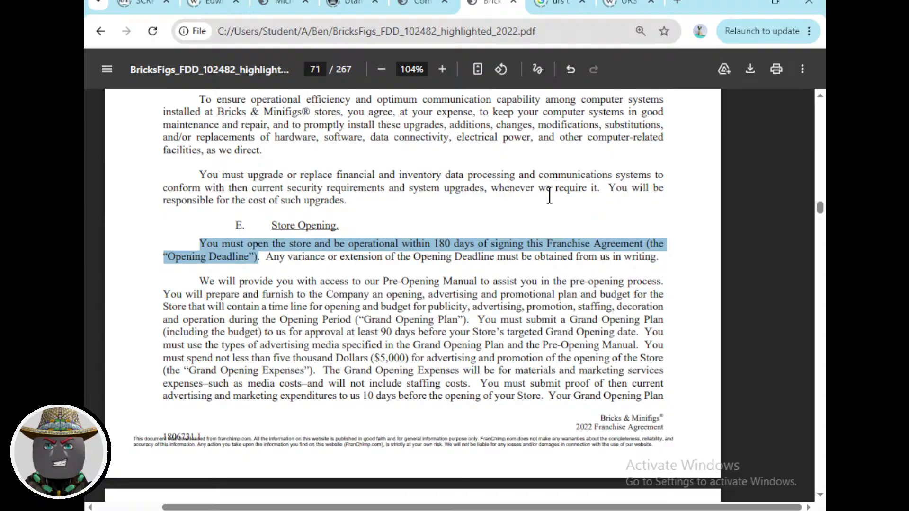
pyautogui.click(540, 71)
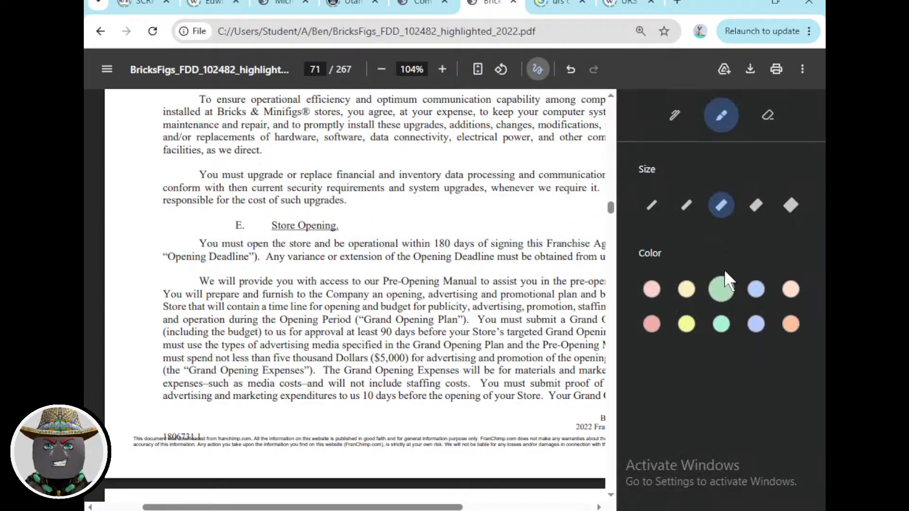
pyautogui.click(756, 289)
pyautogui.moveTo(365, 217)
pyautogui.mouseDown()
pyautogui.moveTo(240, 214)
pyautogui.moveTo(147, 225)
pyautogui.moveTo(133, 279)
pyautogui.moveTo(584, 272)
pyautogui.moveTo(666, 233)
pyautogui.moveTo(473, 234)
pyautogui.moveTo(362, 216)
pyautogui.mouseUp()
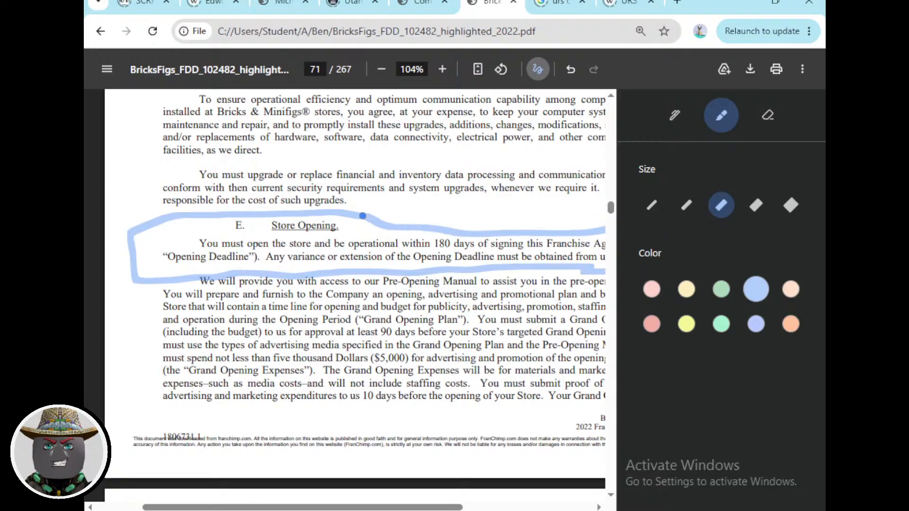
# Circle the sentence "Any variance or extension of the Opening Deadline must be obtained from us in writing" with the green pen.
pyautogui.click(682, 112)
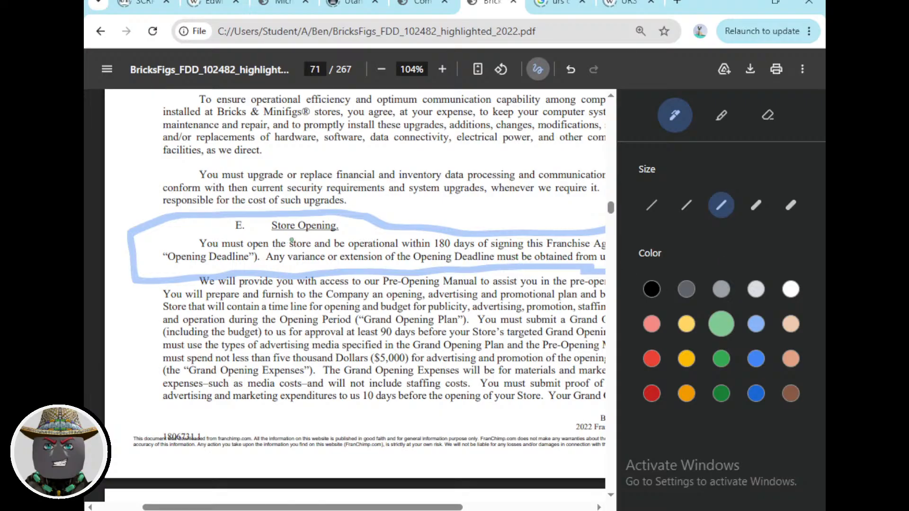
pyautogui.hscroll(3, 291, 236)
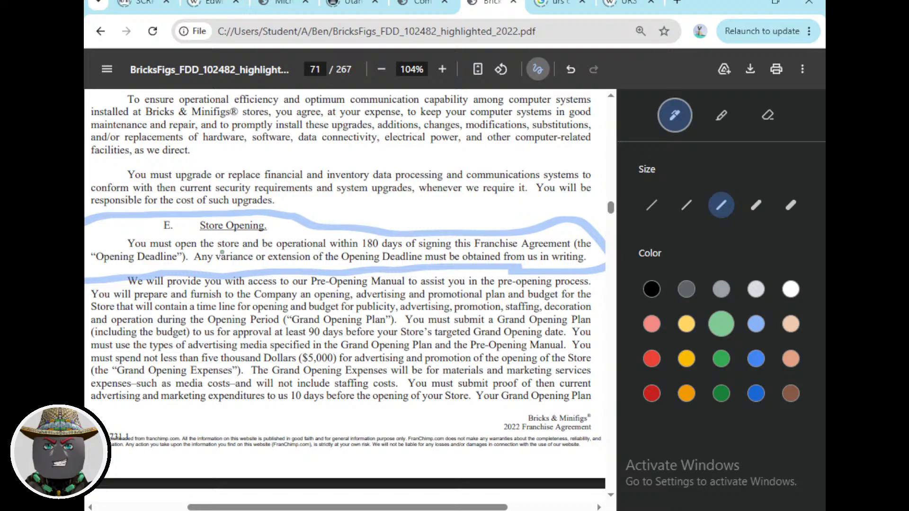
pyautogui.moveTo(222, 252)
pyautogui.mouseDown()
pyautogui.moveTo(195, 251)
pyautogui.moveTo(205, 268)
pyautogui.moveTo(575, 267)
pyautogui.moveTo(588, 254)
pyautogui.moveTo(226, 248)
pyautogui.mouseUp()
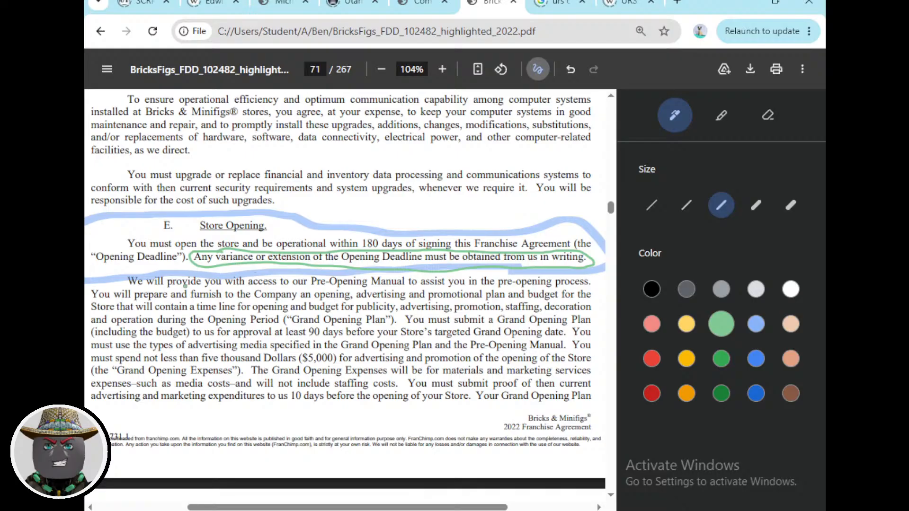
# Examine the Grand Opening Plan, advertising expense and opening assistance terms that follow the marked Store Opening clause.
pyautogui.scroll(-3, 185, 284)
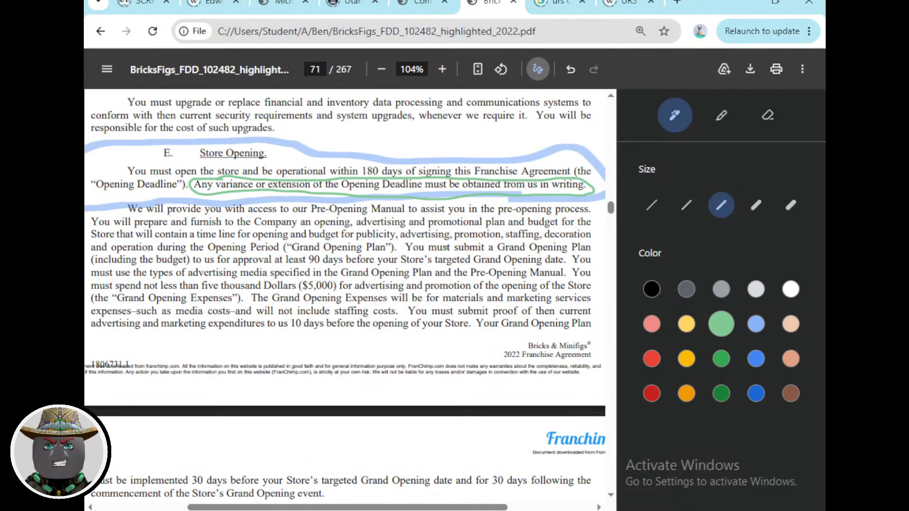
pyautogui.scroll(-3, 224, 264)
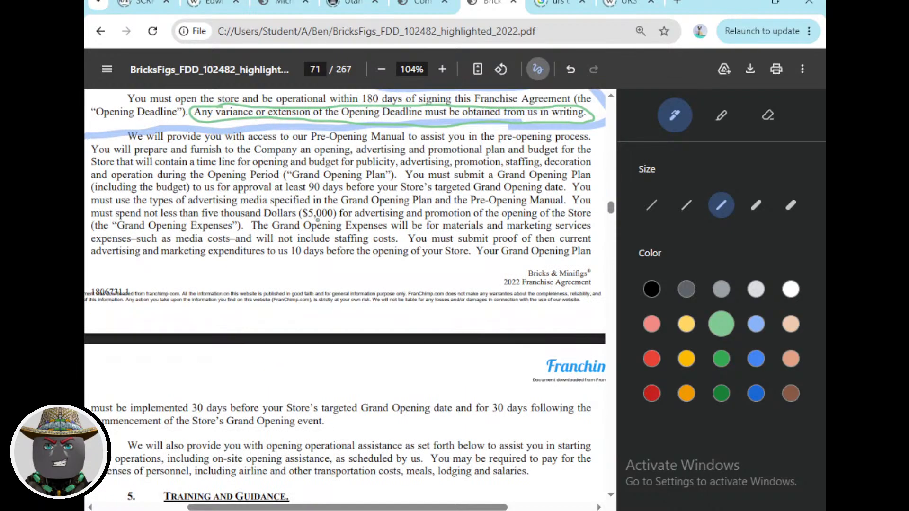
pyautogui.scroll(-3, 315, 225)
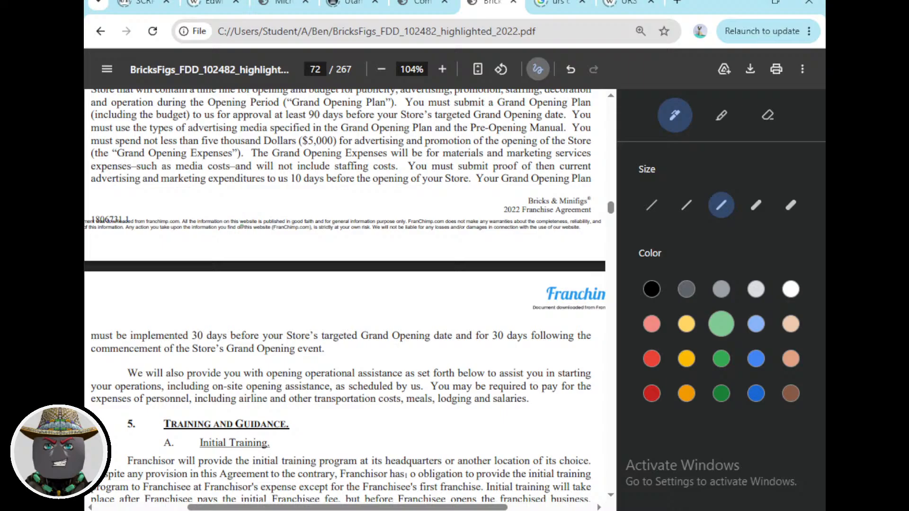
pyautogui.scroll(-2, 270, 293)
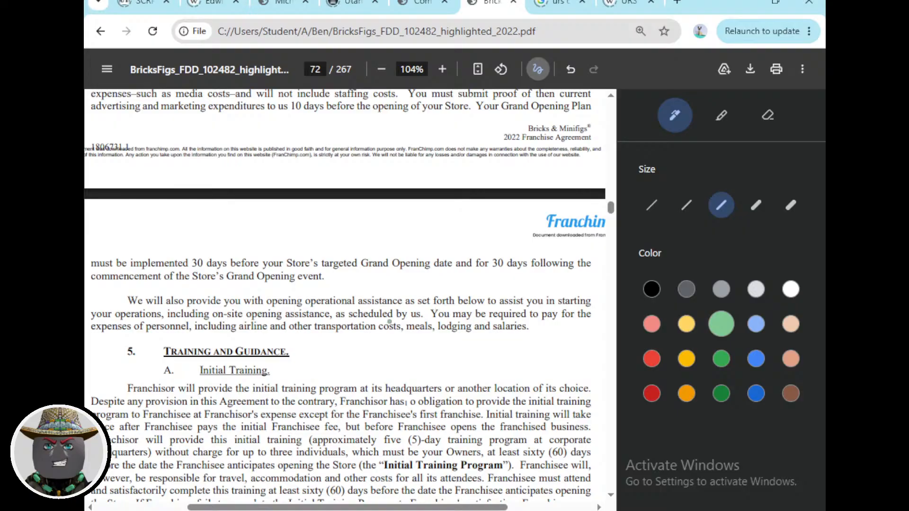
pyautogui.scroll(5, 389, 321)
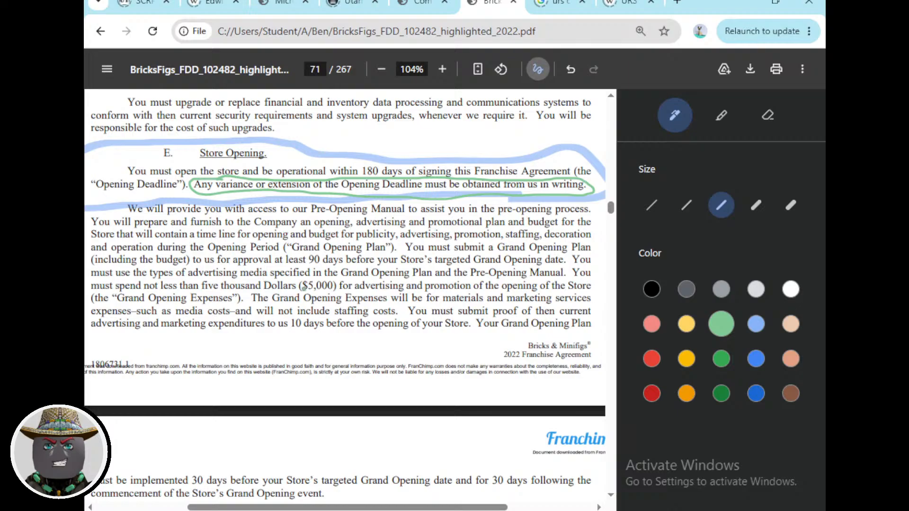
pyautogui.scroll(-3, 303, 288)
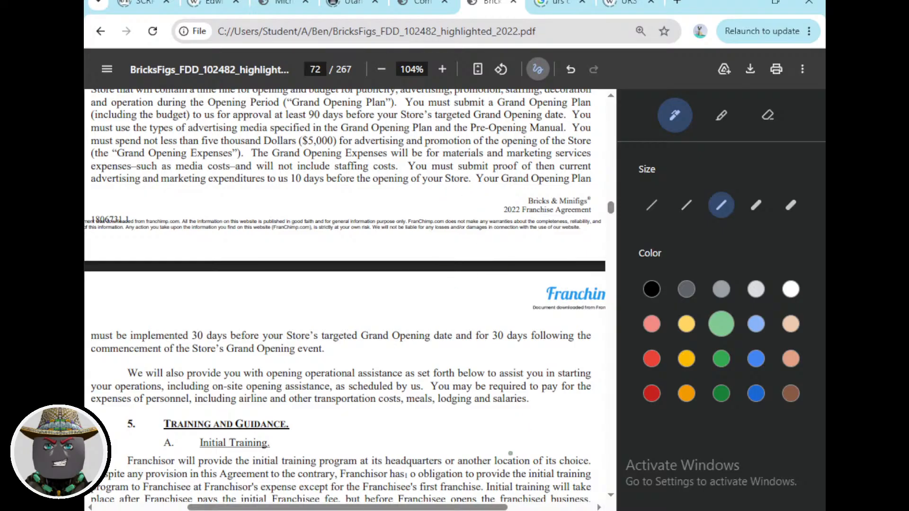
pyautogui.hotkey('alt', 'Tab')
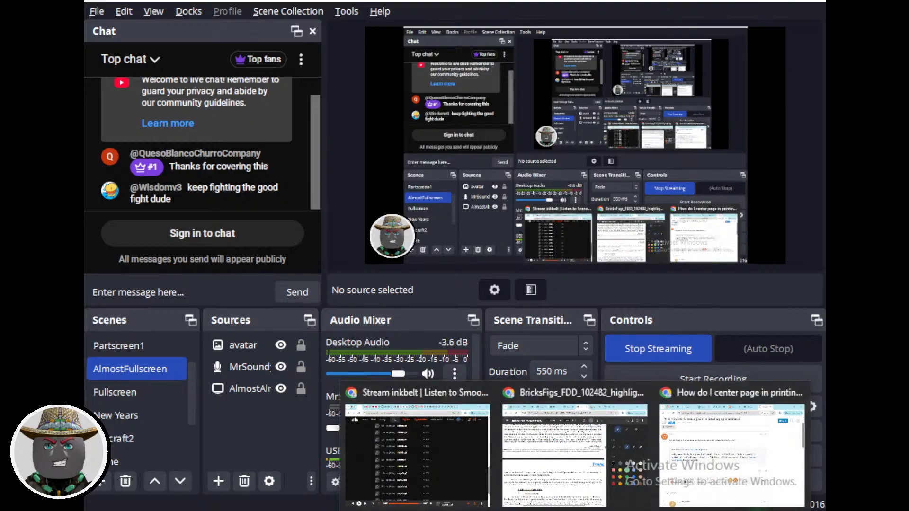
pyautogui.moveTo(575, 510)
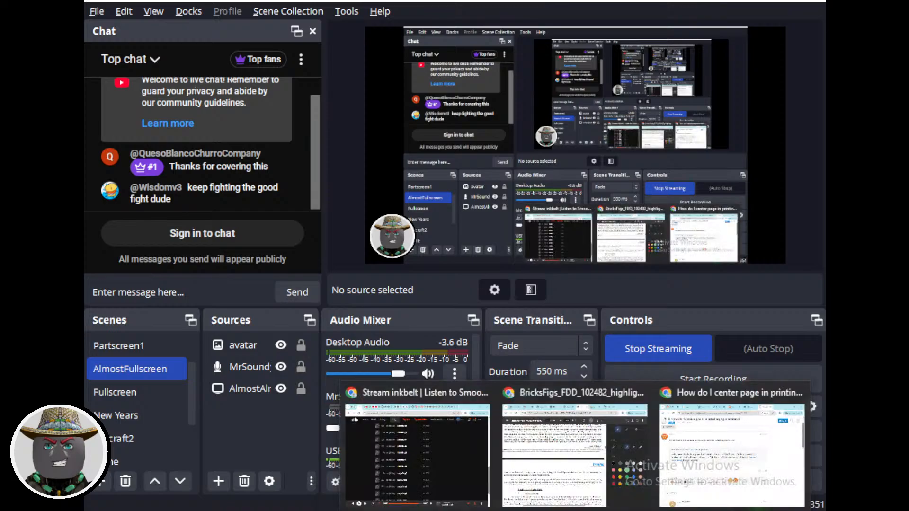
pyautogui.click(575, 449)
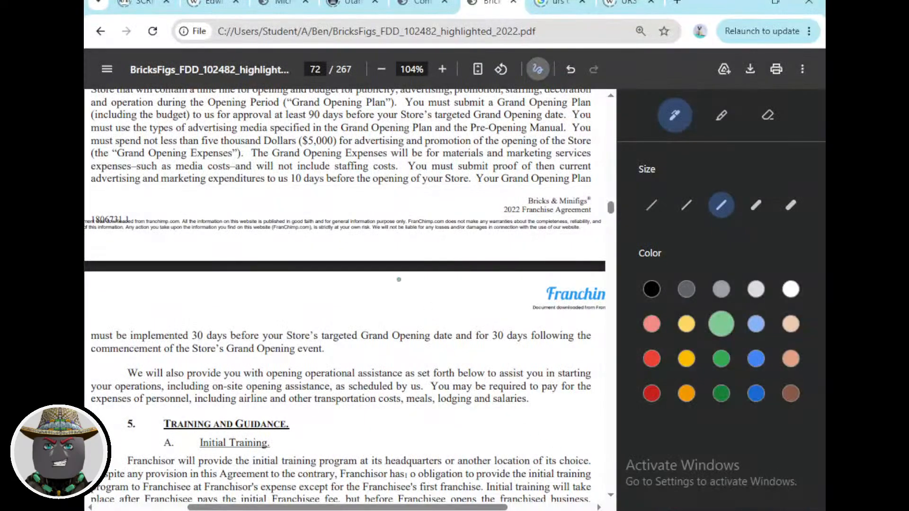
# Leave annotation mode and reread the marked Store Opening clause and the Grand Opening terms through to page 72.
pyautogui.click(537, 69)
pyautogui.scroll(5, 341, 249)
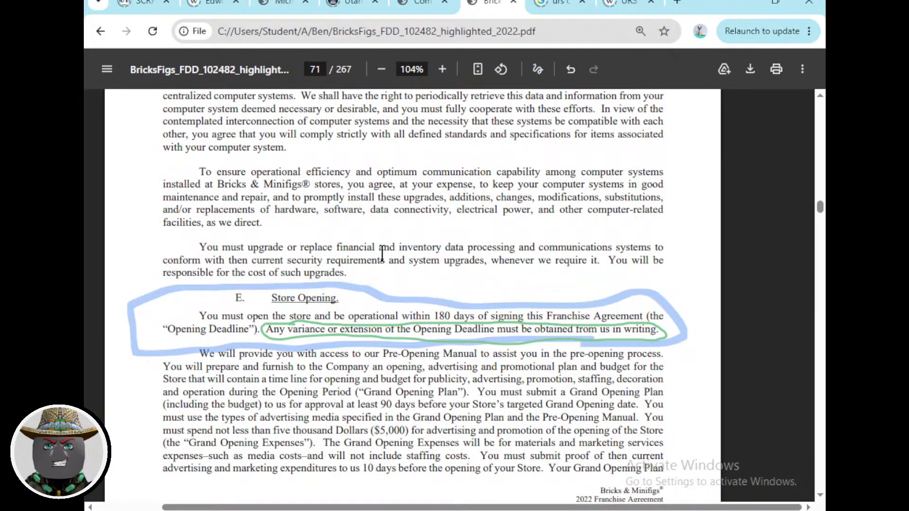
pyautogui.scroll(-1, 382, 253)
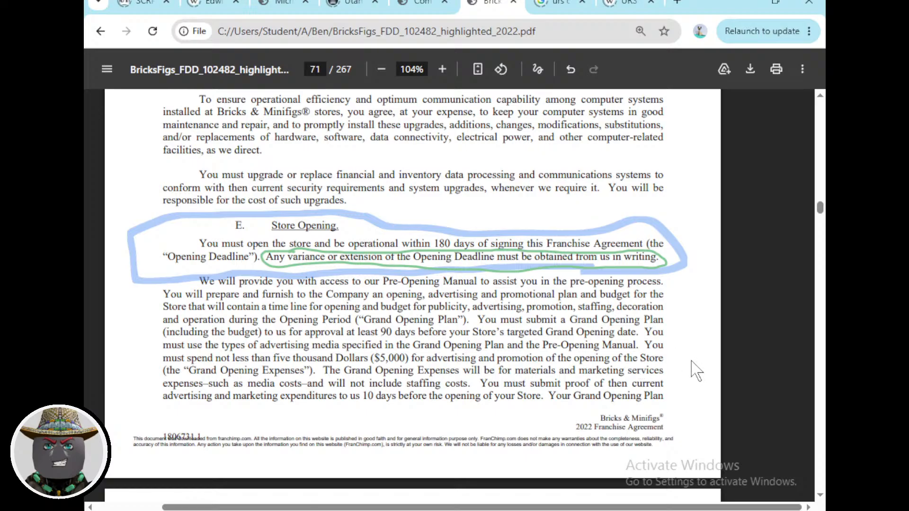
pyautogui.scroll(-3, 696, 367)
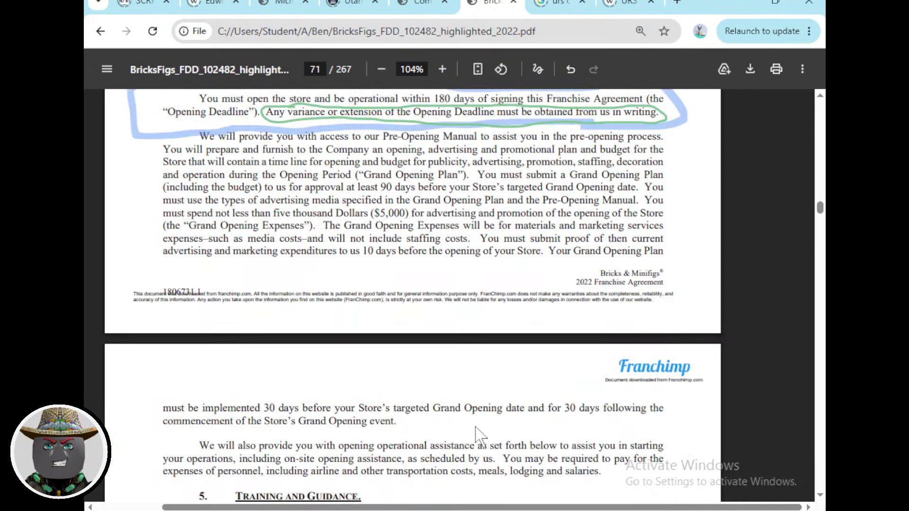
pyautogui.scroll(-2, 343, 400)
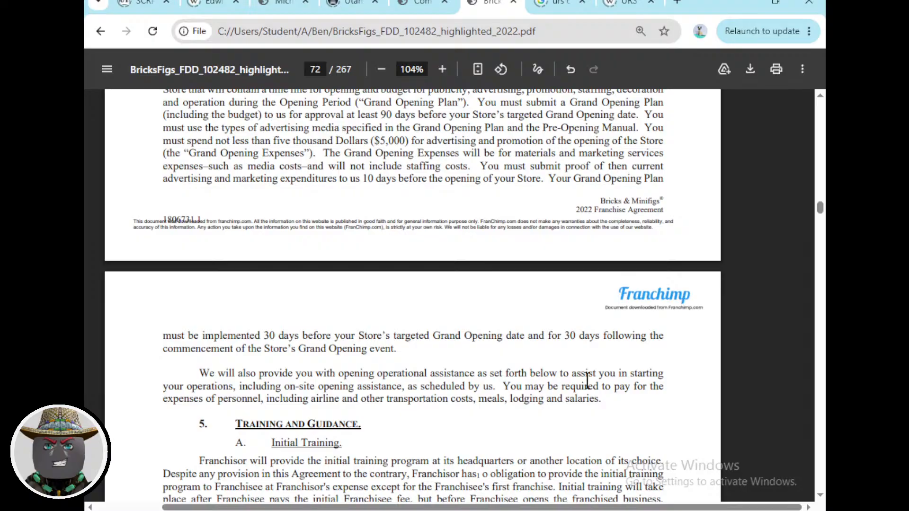
# Read Section 5, Training and Guidance, from Initial Training through employee hiring to the Operations Manual and pre-opening manual terms.
pyautogui.scroll(-4, 589, 379)
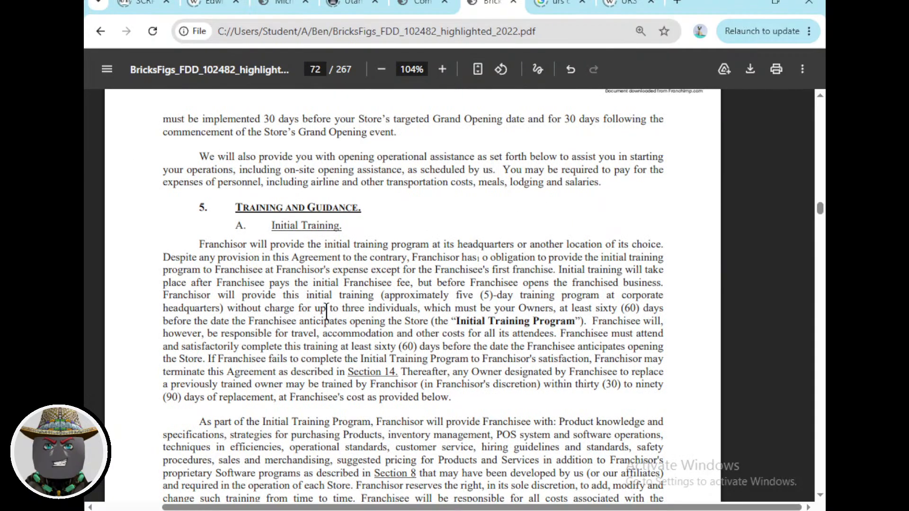
pyautogui.scroll(-4, 313, 294)
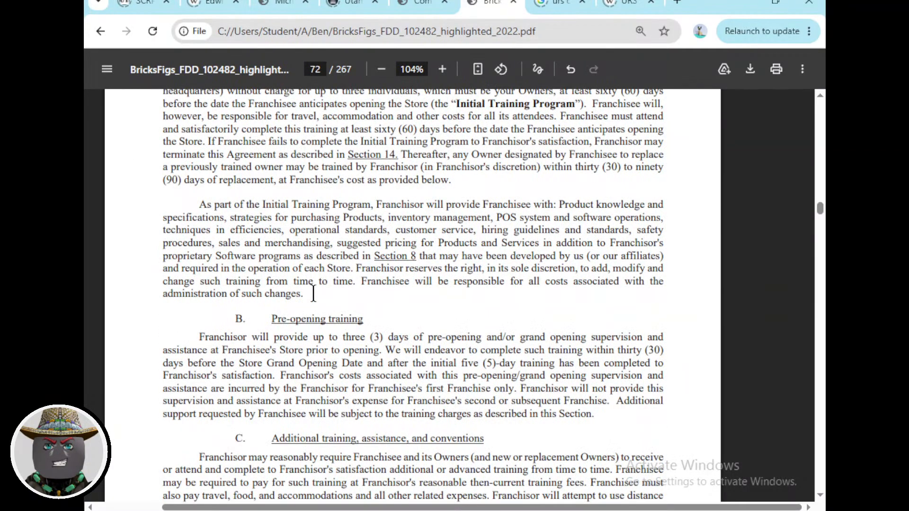
pyautogui.scroll(-3, 313, 294)
pyautogui.scroll(-8, 312, 293)
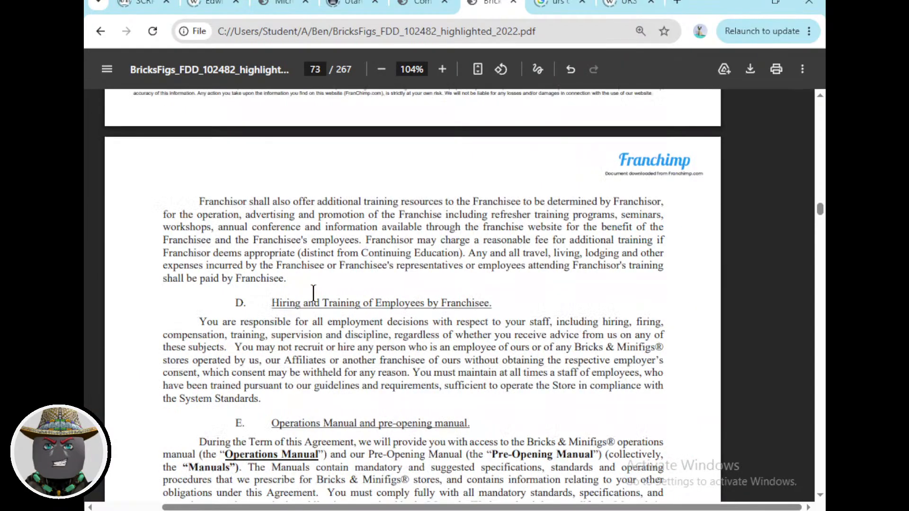
pyautogui.scroll(-3, 315, 297)
pyautogui.scroll(-2, 316, 298)
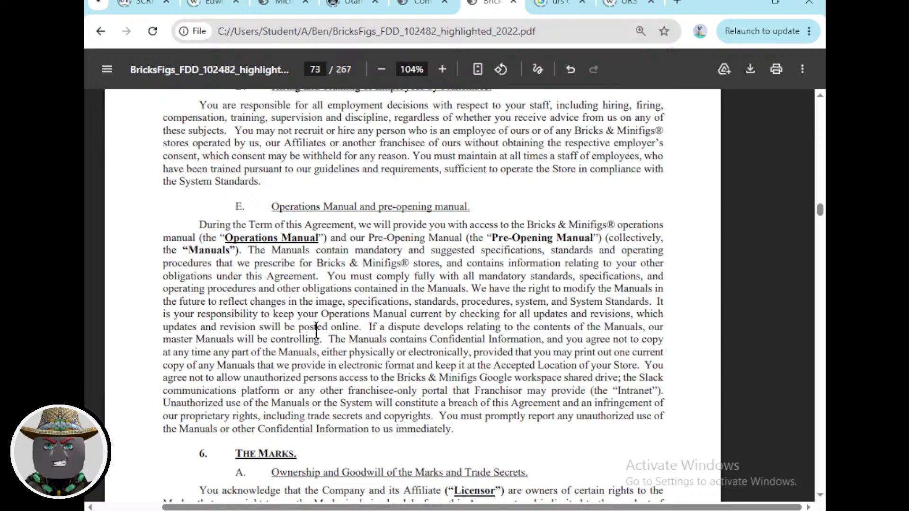
pyautogui.scroll(-2, 594, 345)
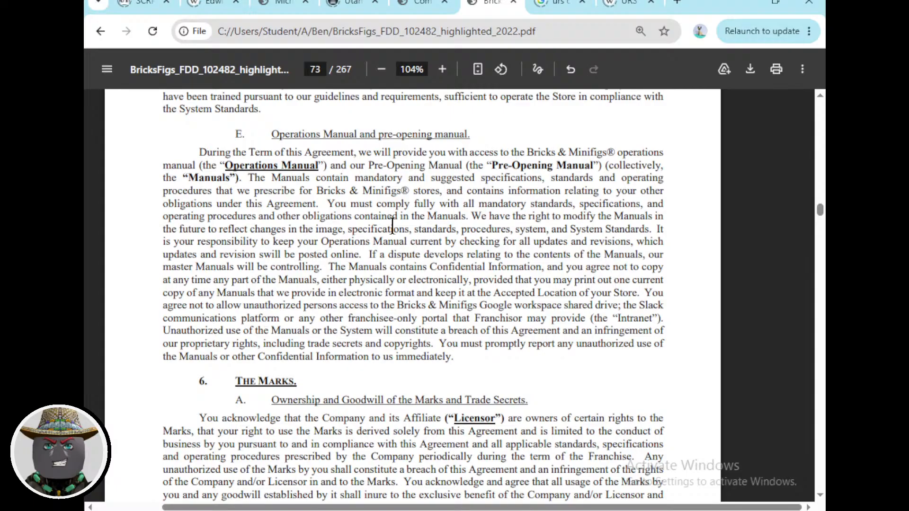
# Highlight "We have the right to modify the Manuals in the future" and "The Manuals contains Confidential Information" in light yellow in Section 5.E.
pyautogui.moveTo(471, 217)
pyautogui.mouseDown()
pyautogui.moveTo(617, 218)
pyautogui.moveTo(598, 244)
pyautogui.moveTo(227, 244)
pyautogui.moveTo(370, 235)
pyautogui.moveTo(207, 232)
pyautogui.mouseUp()
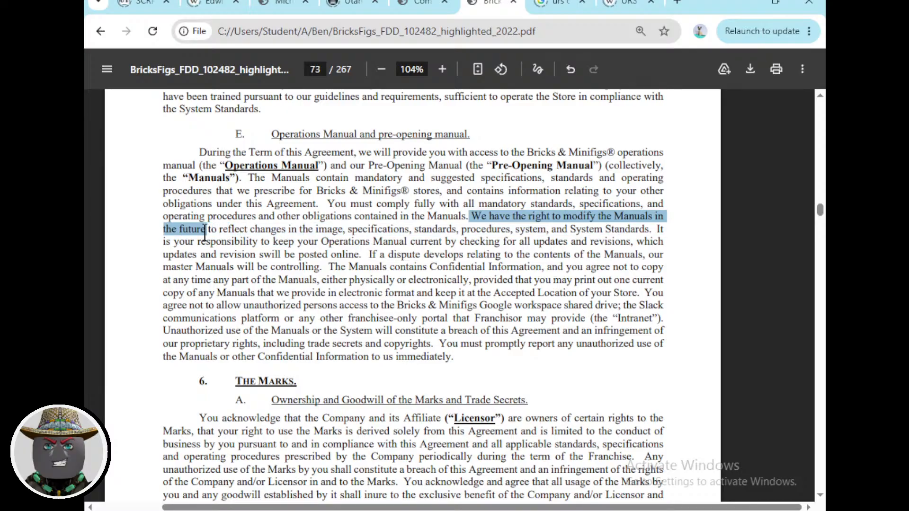
pyautogui.click(540, 70)
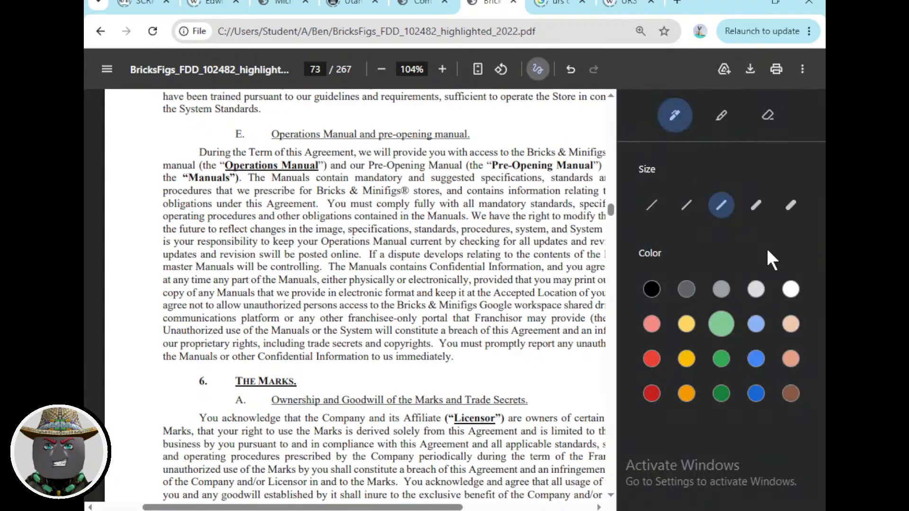
pyautogui.click(722, 128)
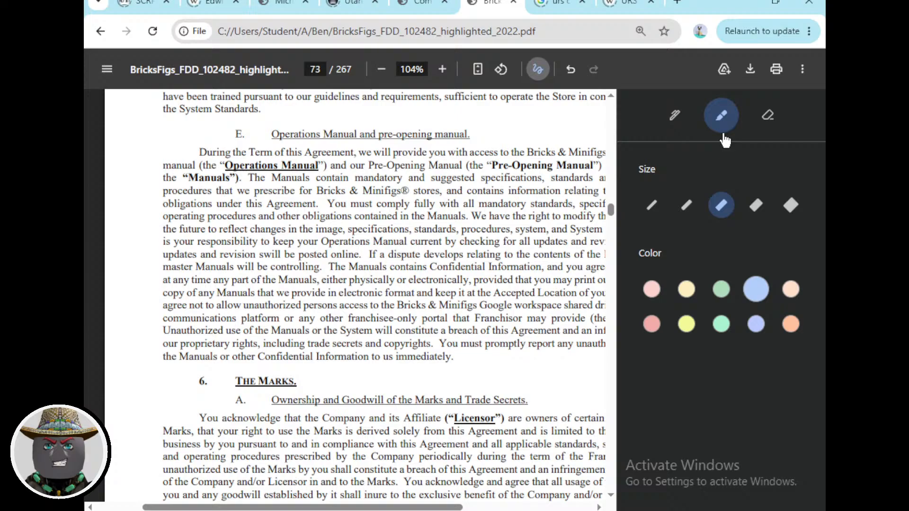
pyautogui.click(687, 290)
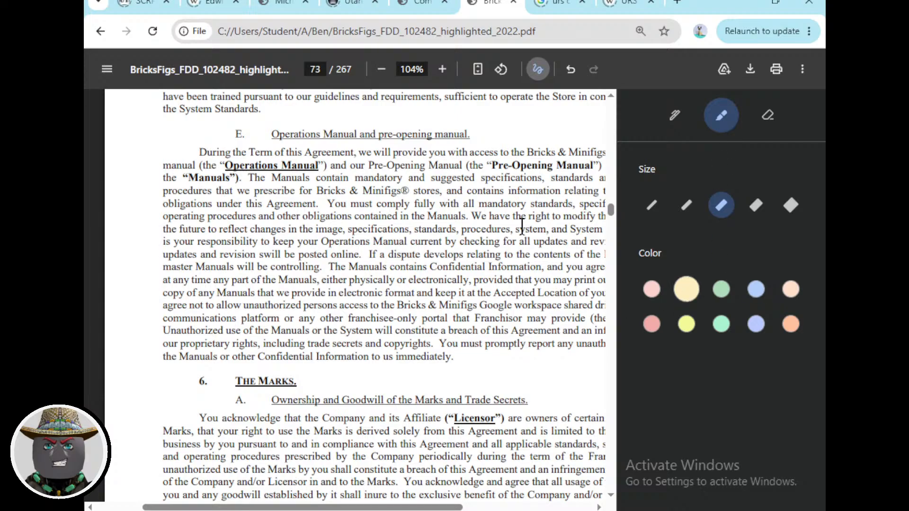
pyautogui.moveTo(472, 216)
pyautogui.mouseDown()
pyautogui.moveTo(409, 244)
pyautogui.moveTo(319, 231)
pyautogui.moveTo(206, 230)
pyautogui.mouseUp()
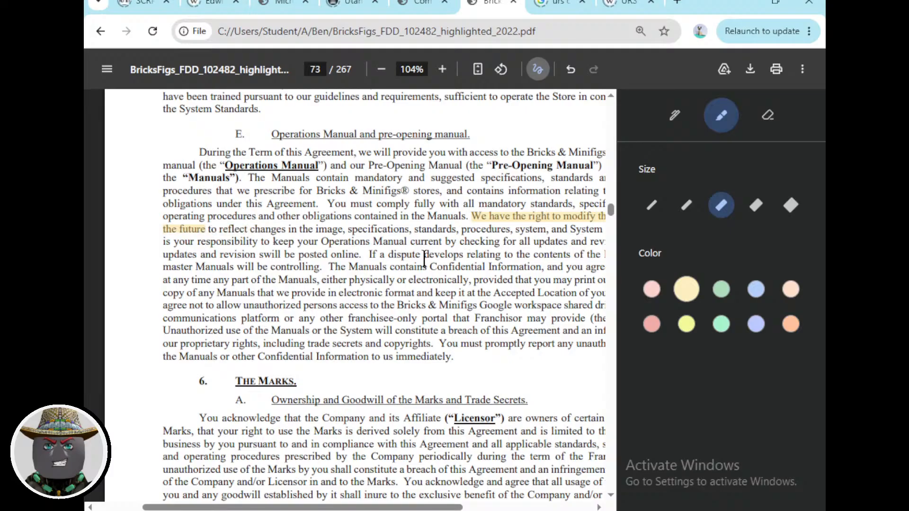
pyautogui.scroll(-2, 425, 258)
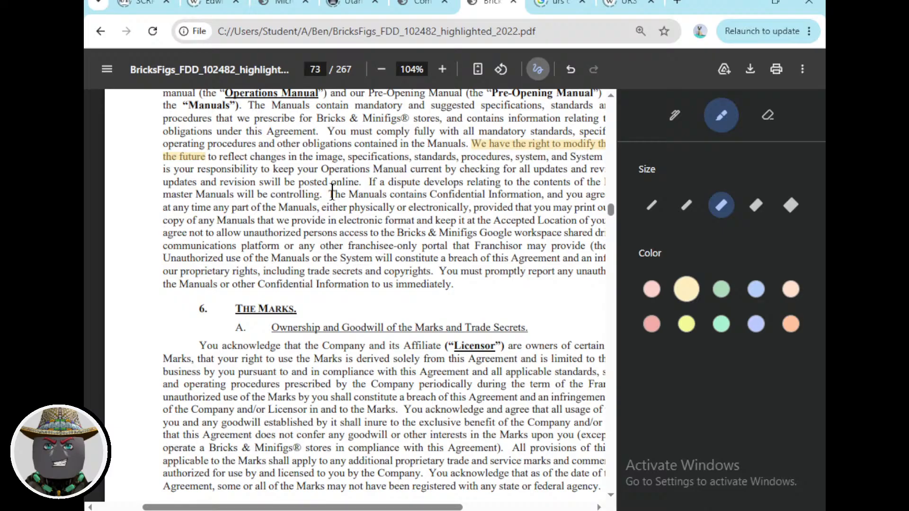
pyautogui.moveTo(330, 194); pyautogui.dragTo(541, 194)
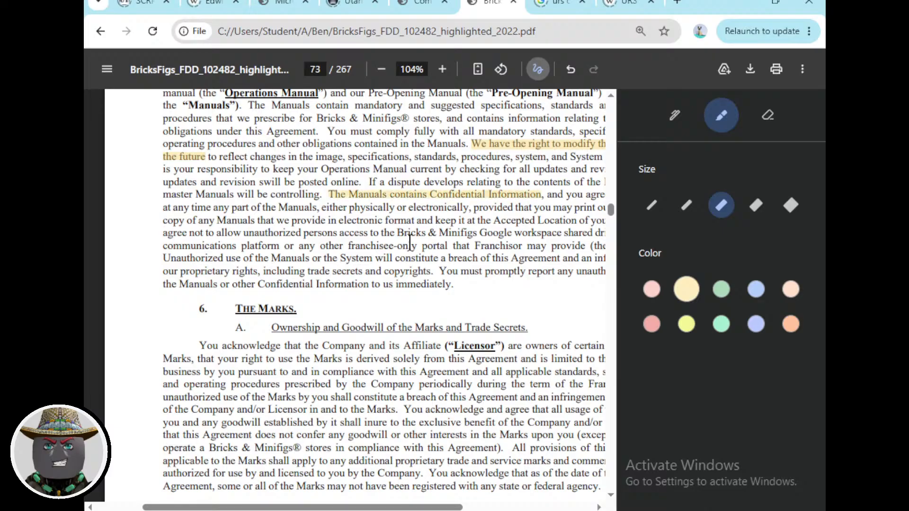
# Return to the marked Store Opening clause on page 71, leave annotation mode, and review the computer system and bookkeeping terms above it.
pyautogui.scroll(-8, 371, 260)
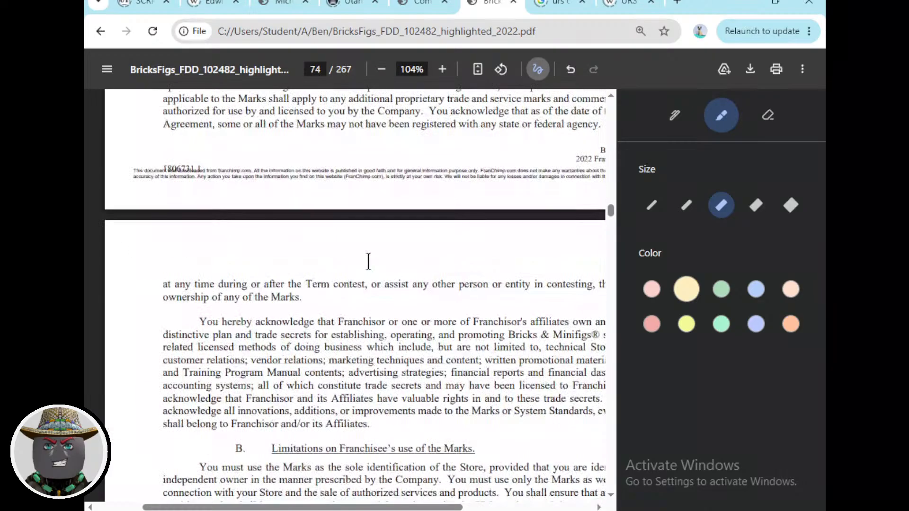
pyautogui.scroll(20, 370, 260)
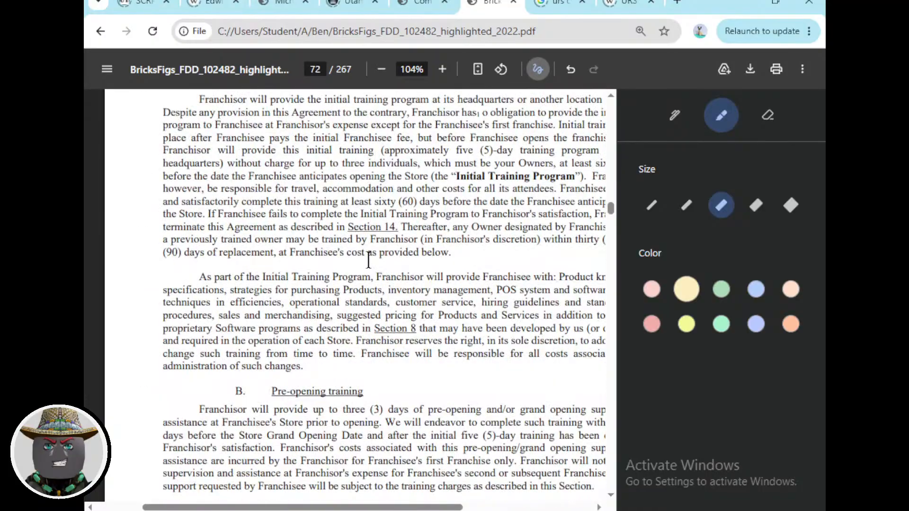
pyautogui.scroll(6, 368, 260)
pyautogui.scroll(8, 368, 260)
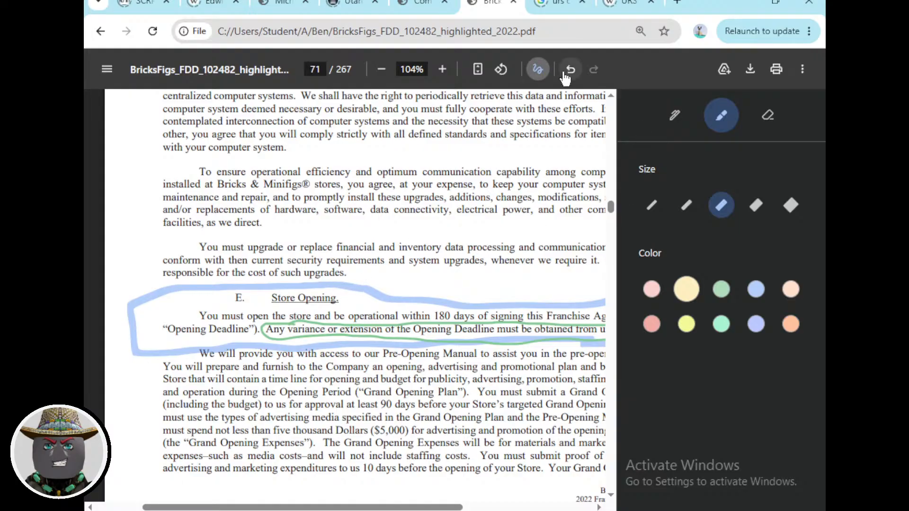
pyautogui.click(539, 71)
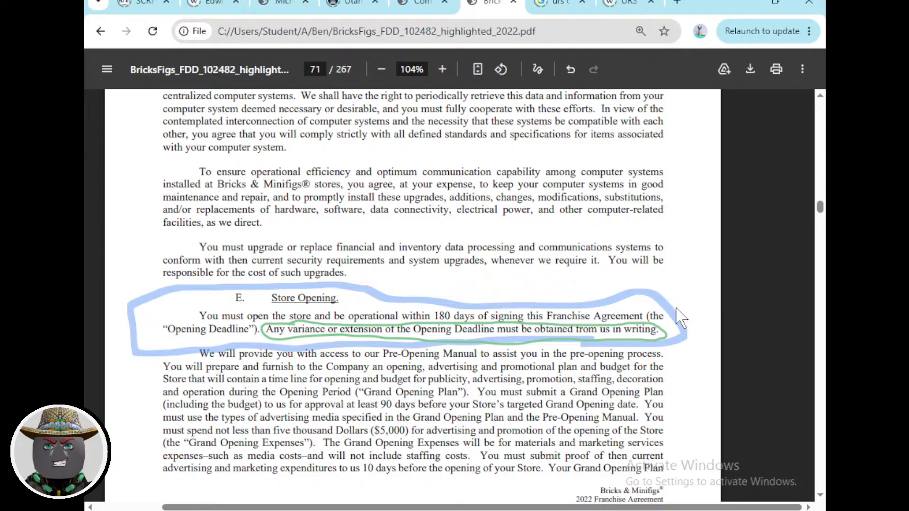
pyautogui.scroll(1, 661, 309)
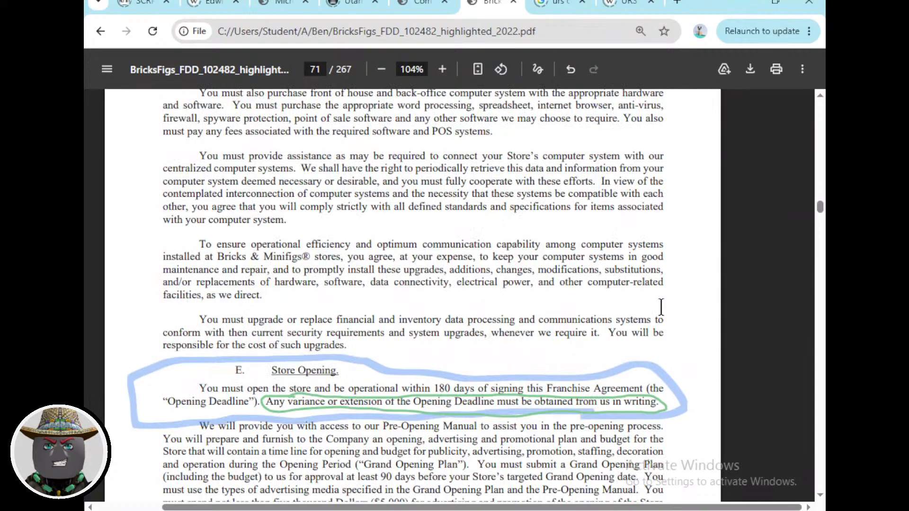
pyautogui.scroll(1, 670, 308)
pyautogui.scroll(1, 660, 307)
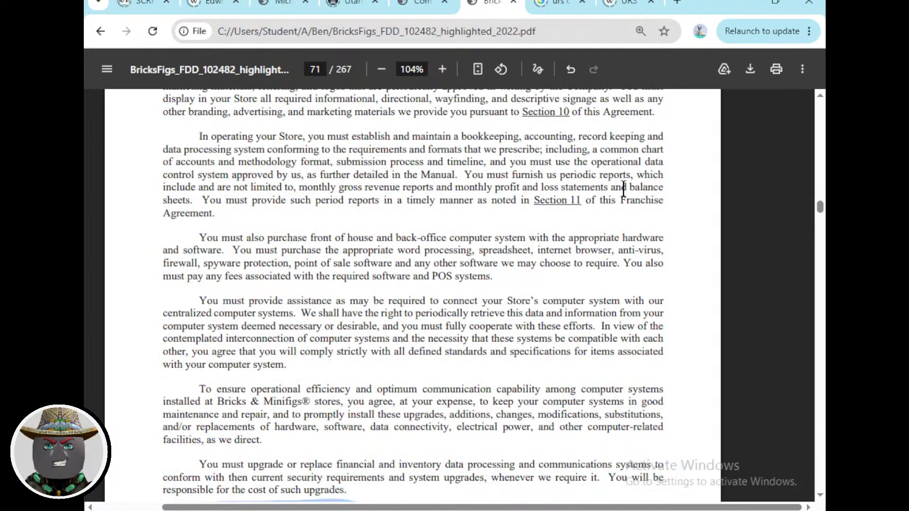
# Switch to the BAM_Financials.ods spreadsheet and examine the 2025 Franchise Fee and Deferred revenue figures on the Activities sheet.
pyautogui.hotkey('alt', 'Tab')
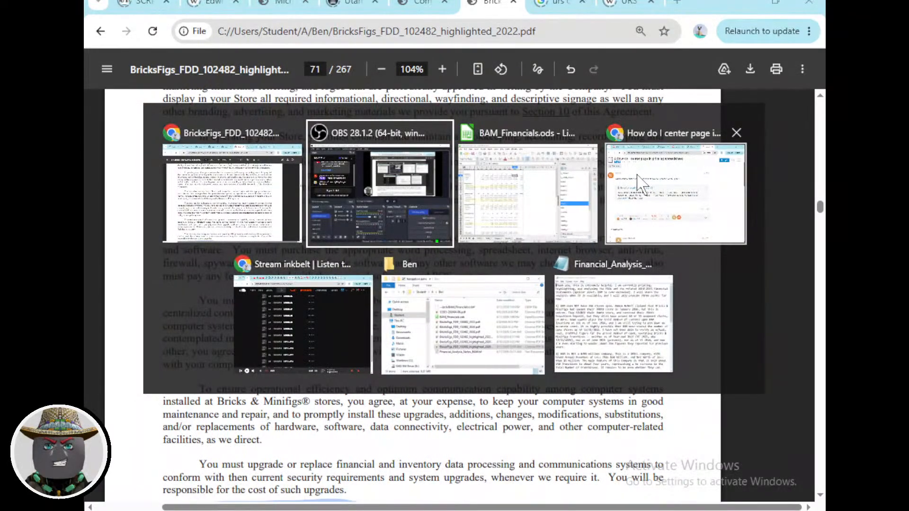
pyautogui.hotkey('alt', 'Tab')
pyautogui.press('Tab')
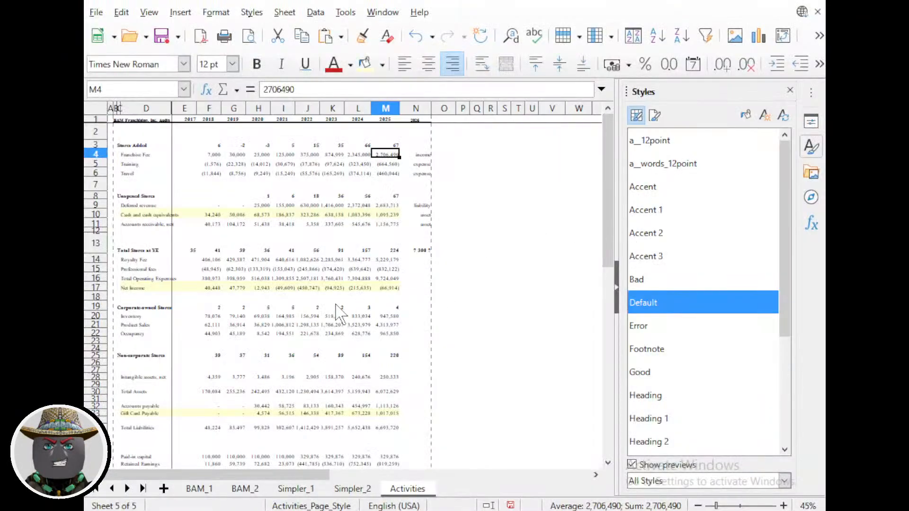
pyautogui.scroll(-7, 277, 313)
pyautogui.scroll(7, 277, 313)
pyautogui.scroll(2, 395, 153)
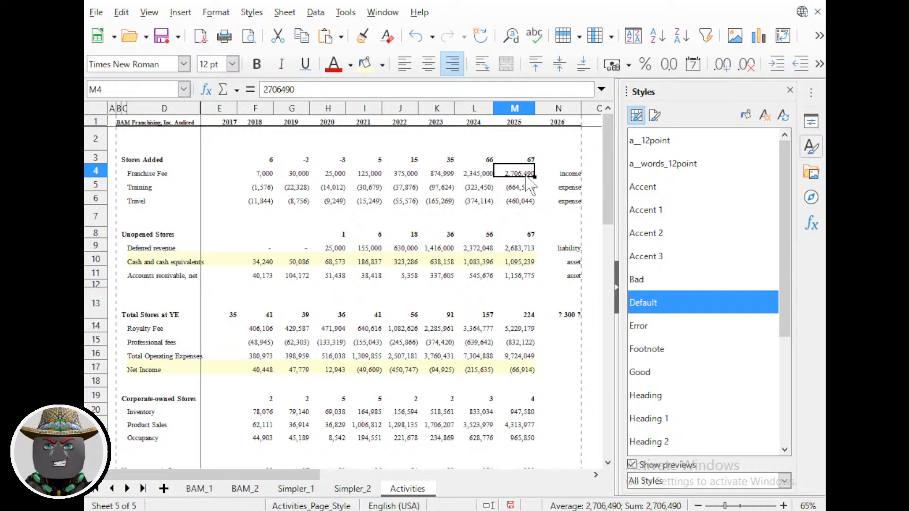
pyautogui.hscroll(1, 501, 188)
pyautogui.scroll(2, 415, 187)
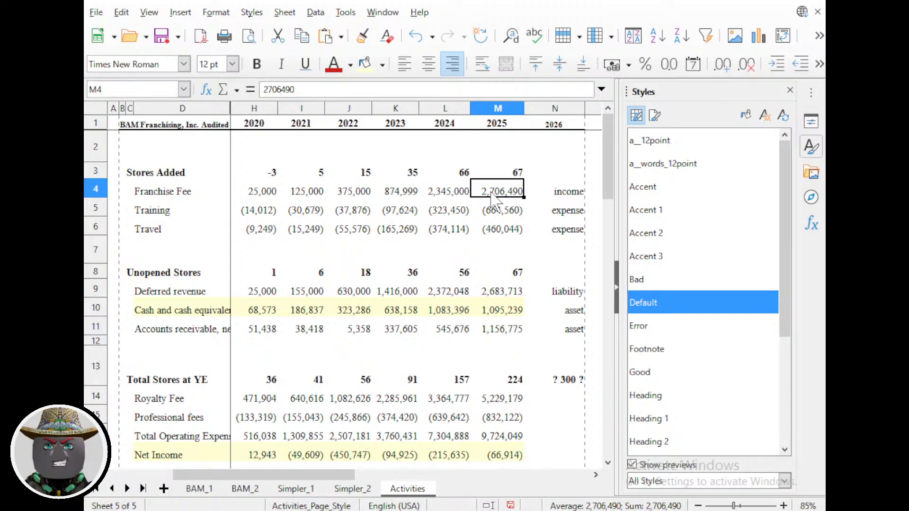
pyautogui.click(490, 295)
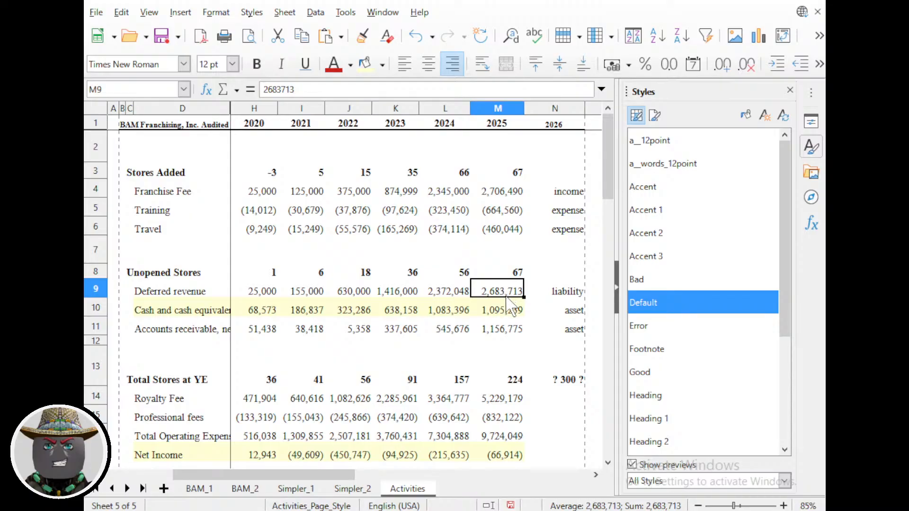
# Look through the Activities sheet from Unopened Stores down to Total Equity and return to its beginning.
pyautogui.hscroll(3, 505, 304)
pyautogui.hscroll(-6, 465, 296)
pyautogui.scroll(-3, 466, 296)
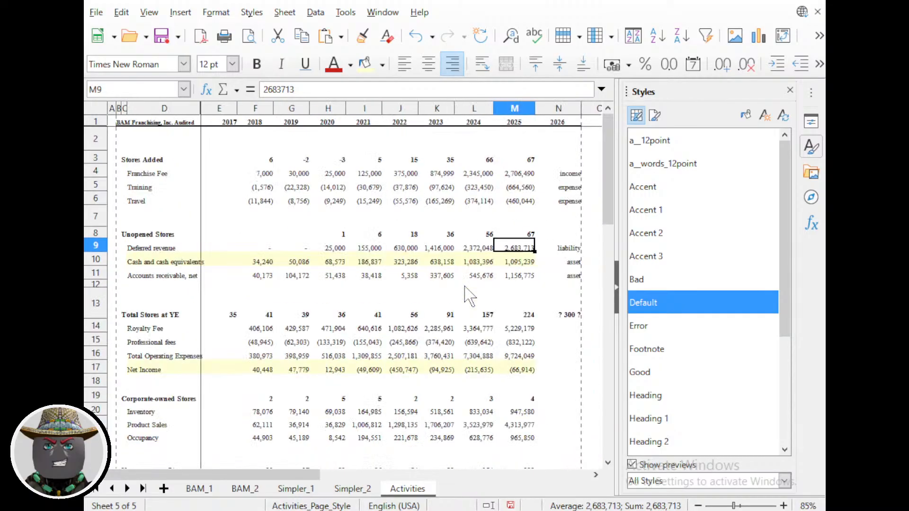
pyautogui.scroll(-1, 432, 305)
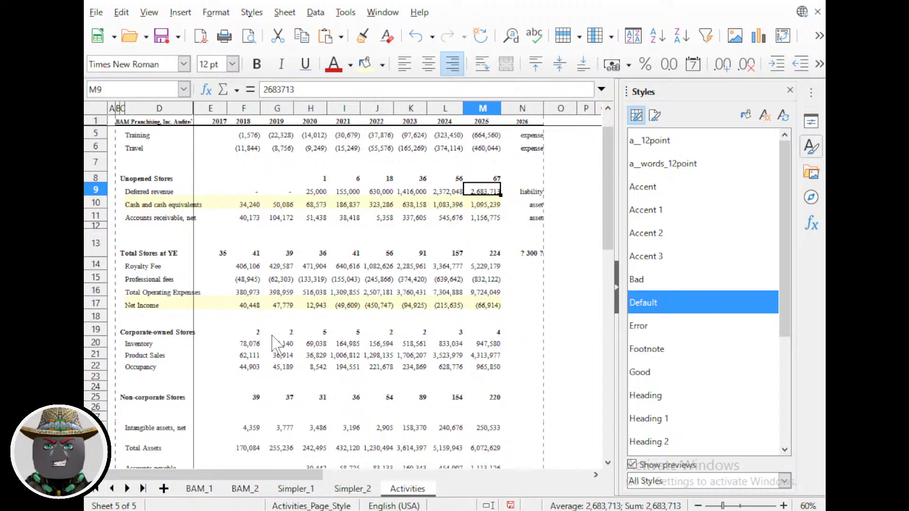
pyautogui.scroll(-2, 523, 317)
pyautogui.scroll(-5, 523, 315)
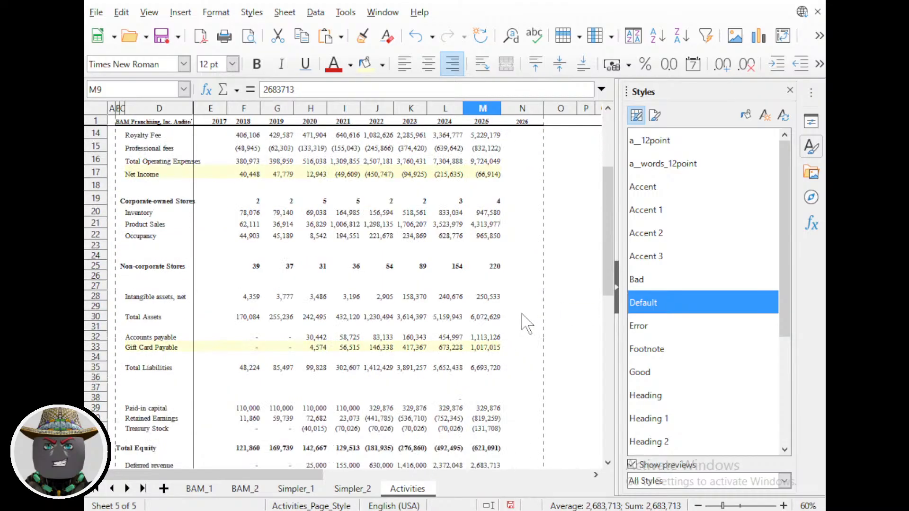
pyautogui.scroll(8, 524, 317)
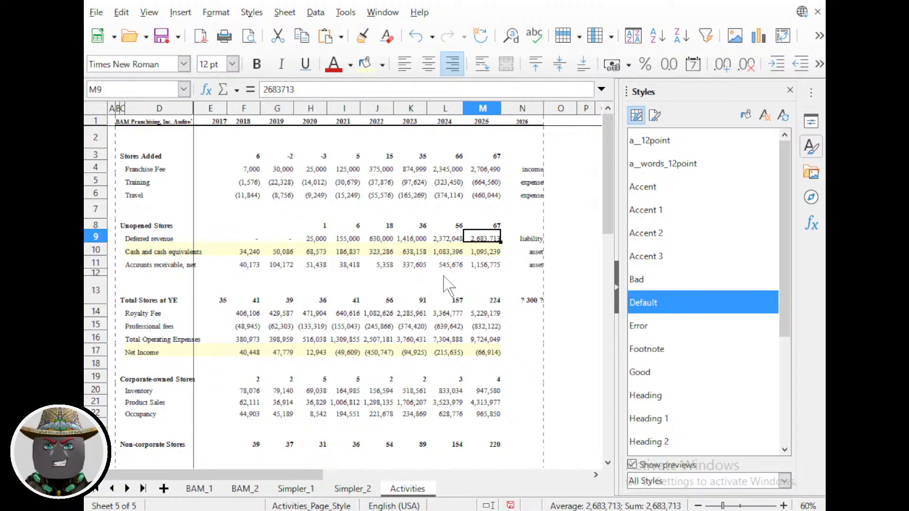
# Examine Unopened Stores for 2024, 2025 and 2022, and compare Total Stores at YE for 2023 through 2025.
pyautogui.click(455, 224)
pyautogui.click(488, 229)
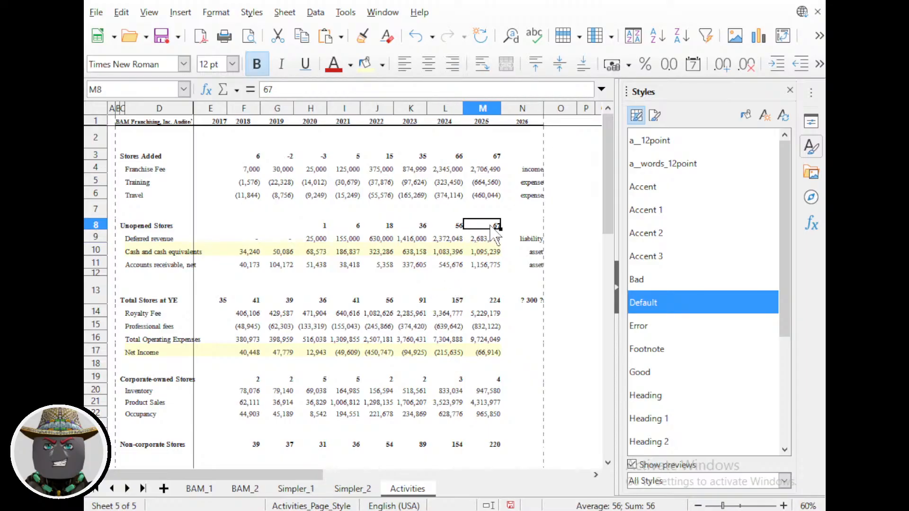
pyautogui.click(387, 227)
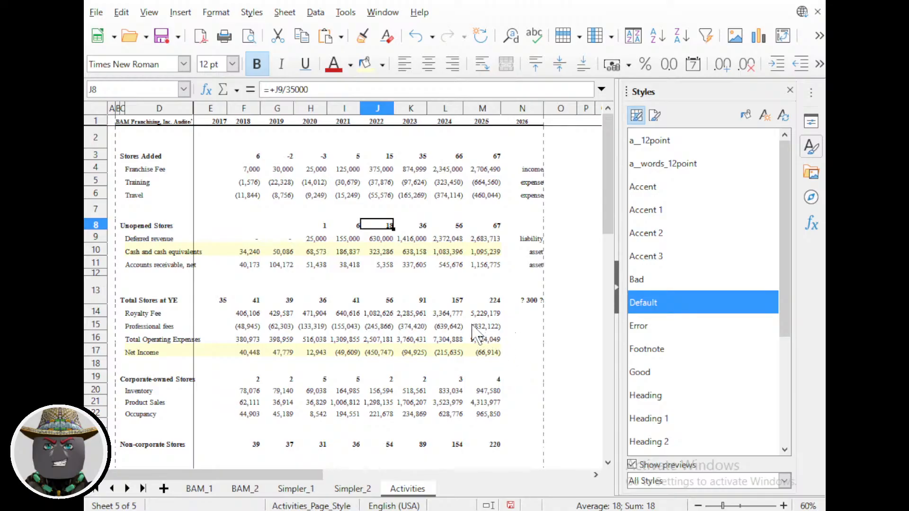
pyautogui.click(424, 381)
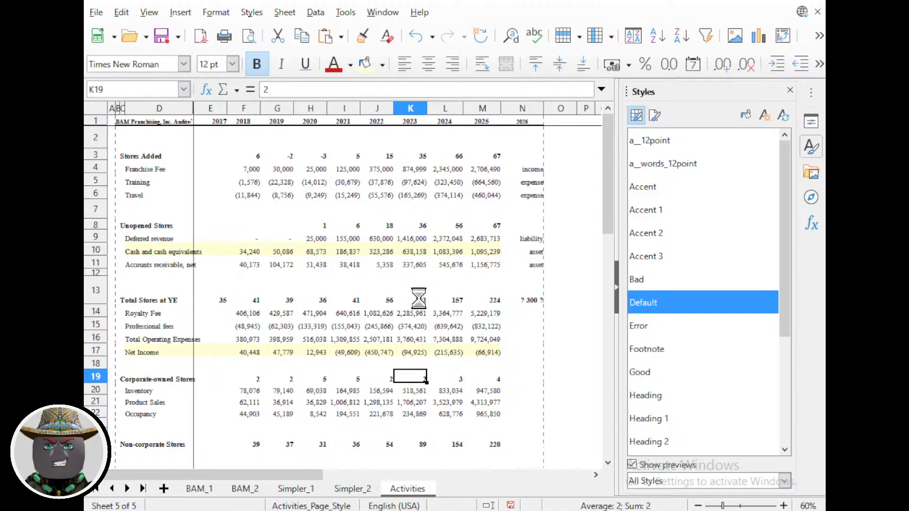
pyautogui.click(419, 299)
pyautogui.click(460, 305)
pyautogui.click(498, 305)
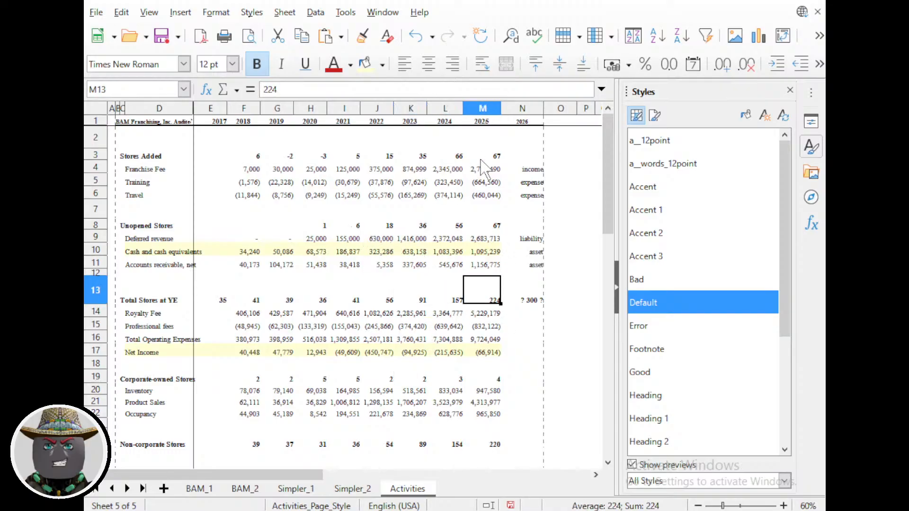
# Compare the Stores Added and Franchise Fee figures for 2024 and 2025.
pyautogui.click(461, 156)
pyautogui.click(496, 156)
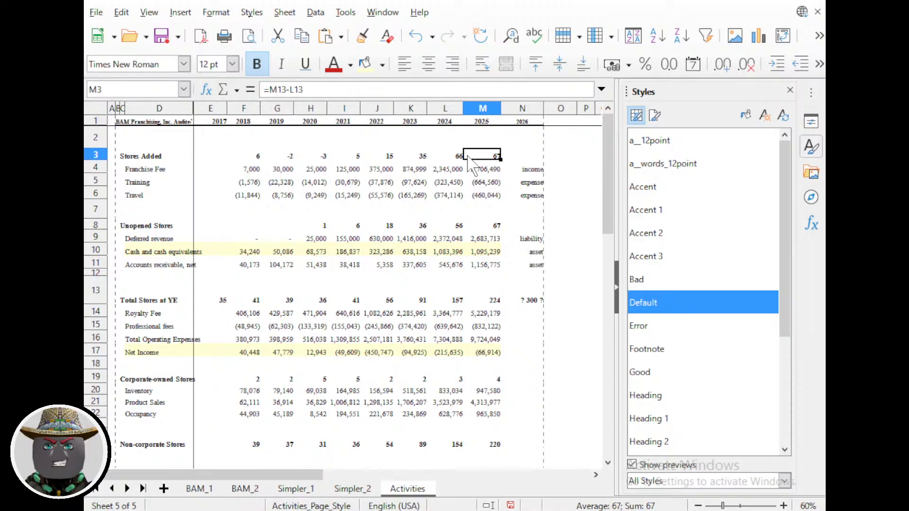
pyautogui.click(481, 172)
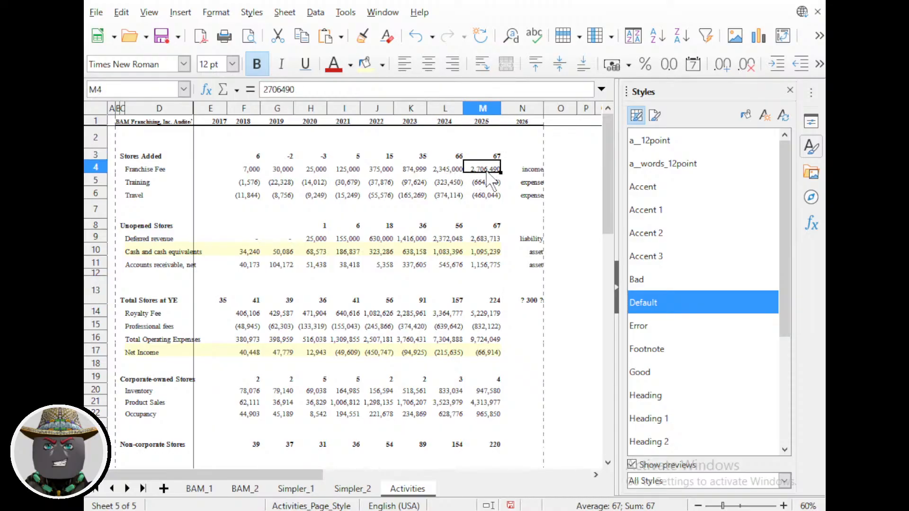
pyautogui.click(449, 170)
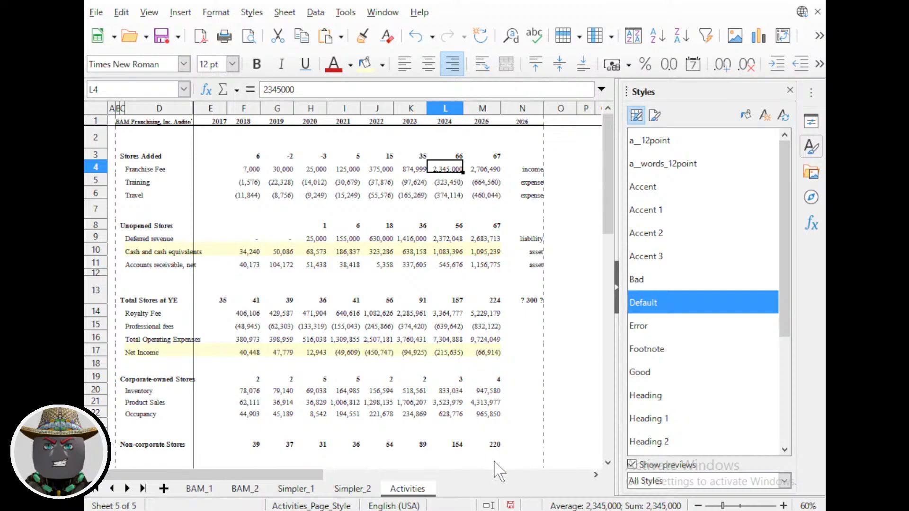
# Switch to the 2022 franchise disclosure document and go back through the Franchise Agreement to its beginning.
pyautogui.moveTo(555, 507)
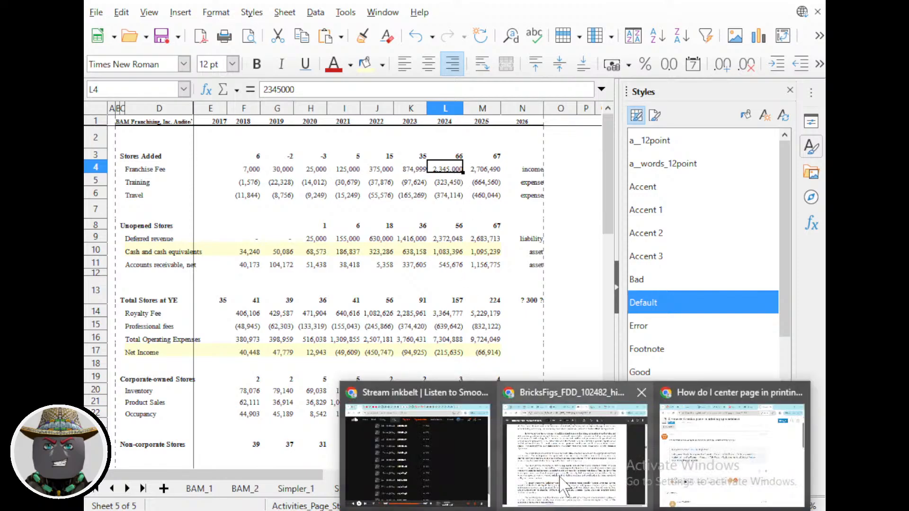
pyautogui.click(558, 476)
pyautogui.scroll(20, 453, 385)
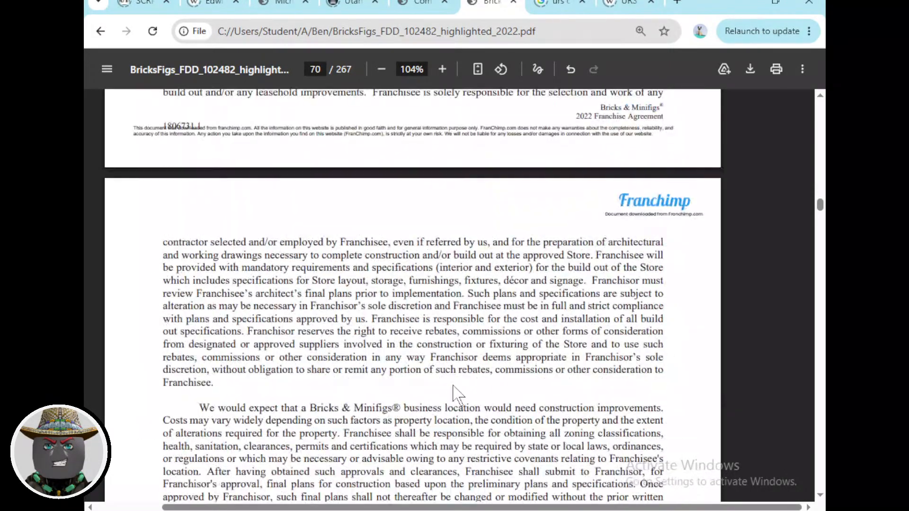
pyautogui.scroll(10, 452, 386)
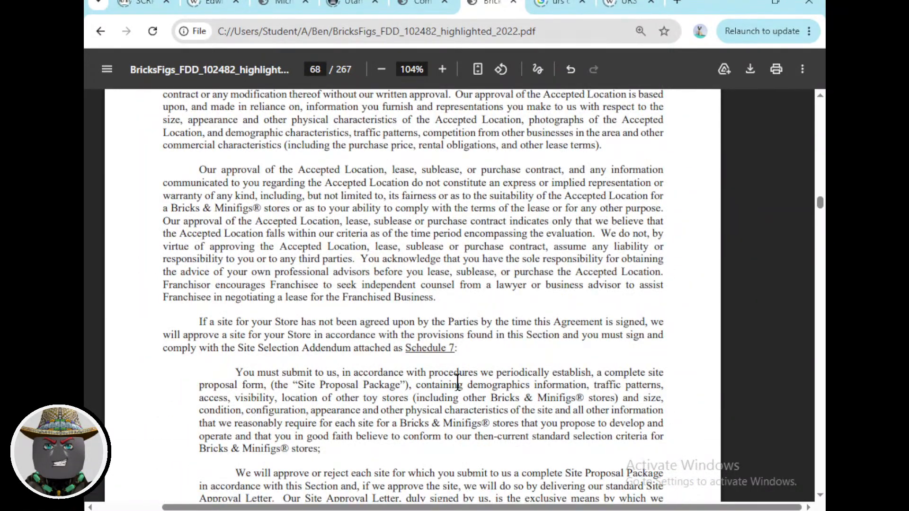
pyautogui.press('Tab')
pyautogui.scroll(8, 470, 343)
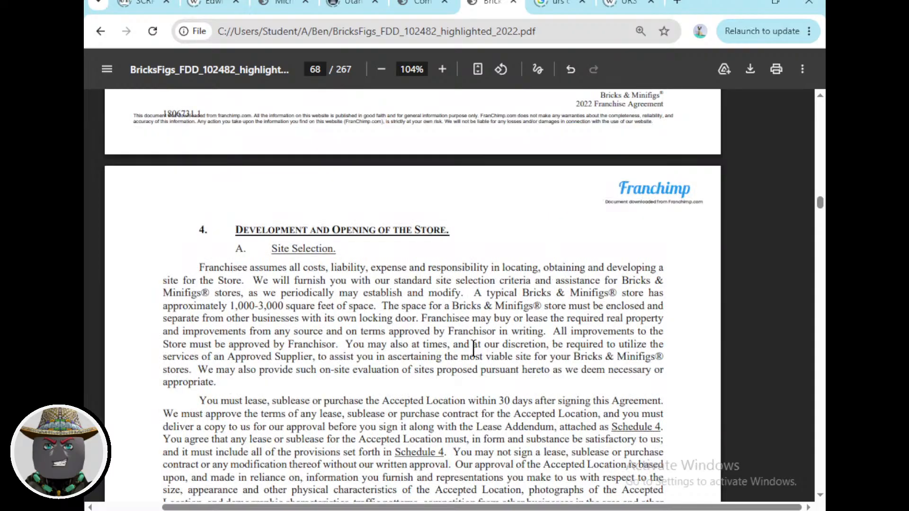
pyautogui.scroll(20, 508, 343)
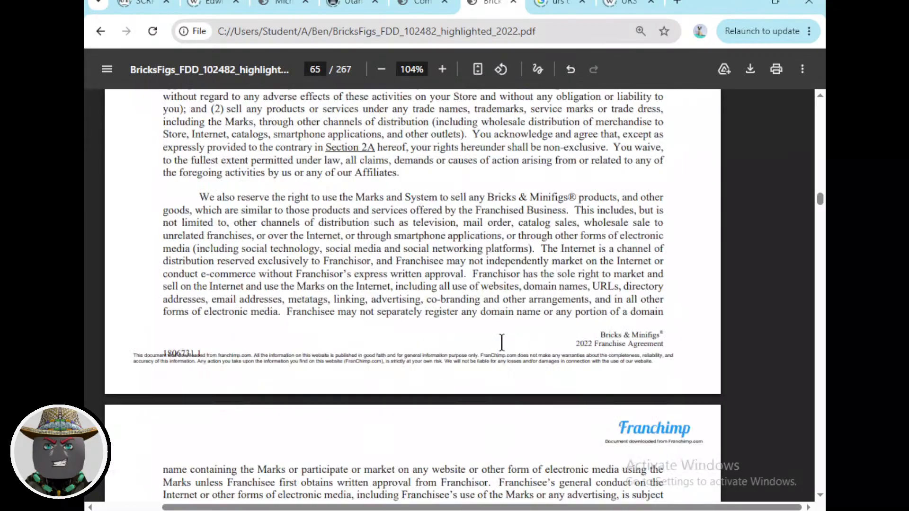
pyautogui.scroll(20, 502, 342)
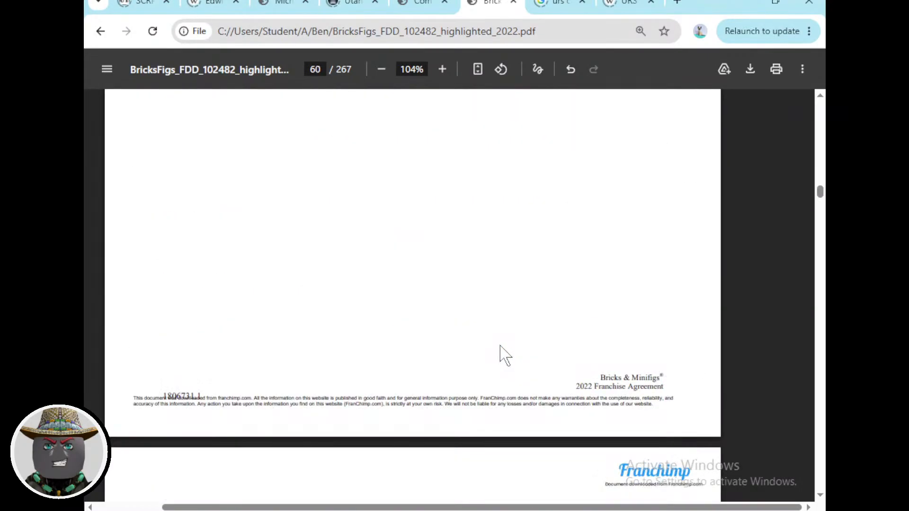
# Look through the Franchise Agreement from the Introduction and Grant of Rights and Territory to section 3, Franchise Fees.
pyautogui.scroll(-8, 498, 345)
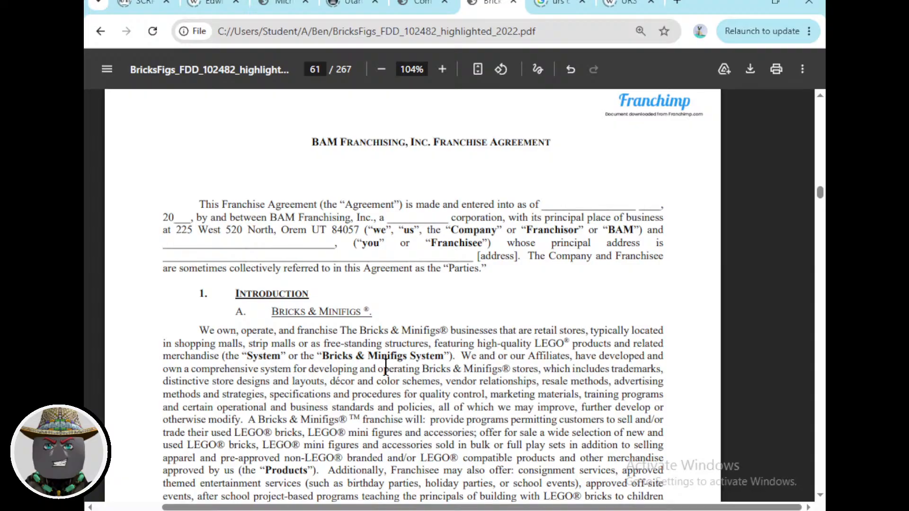
pyautogui.scroll(-3, 386, 367)
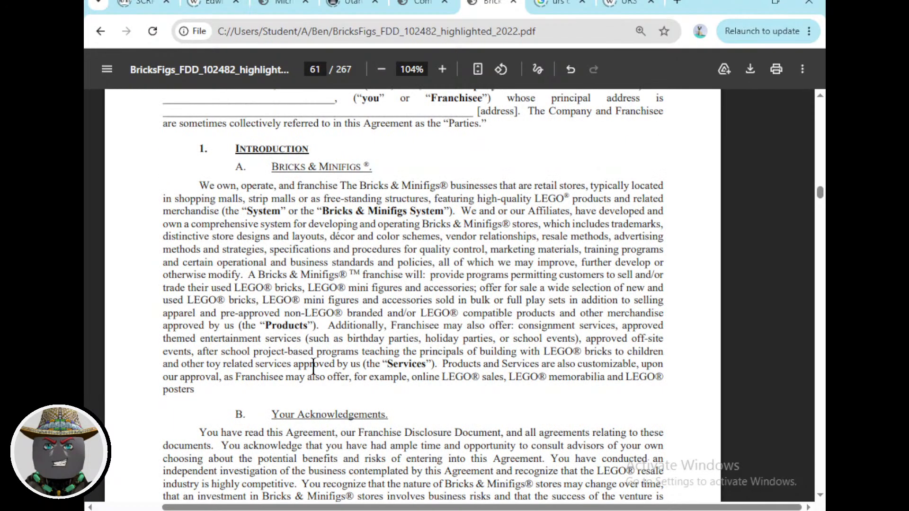
pyautogui.scroll(-20, 313, 367)
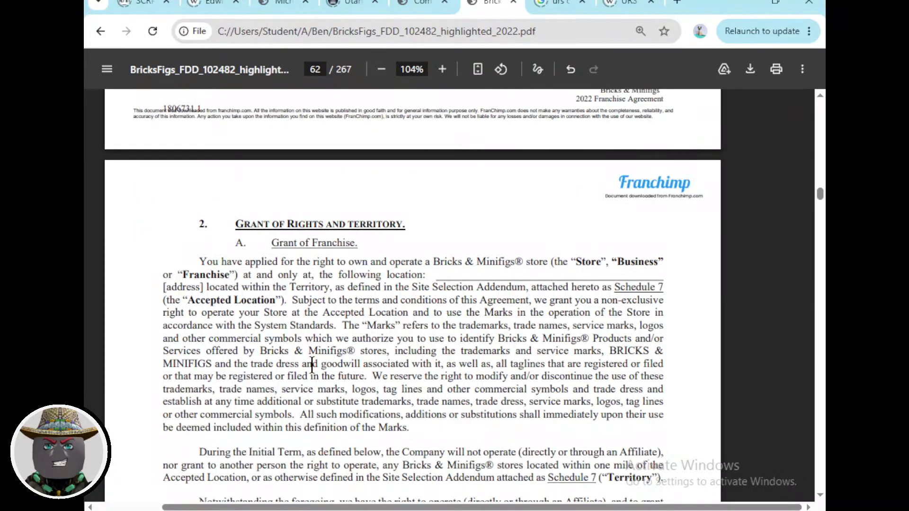
pyautogui.scroll(-20, 311, 365)
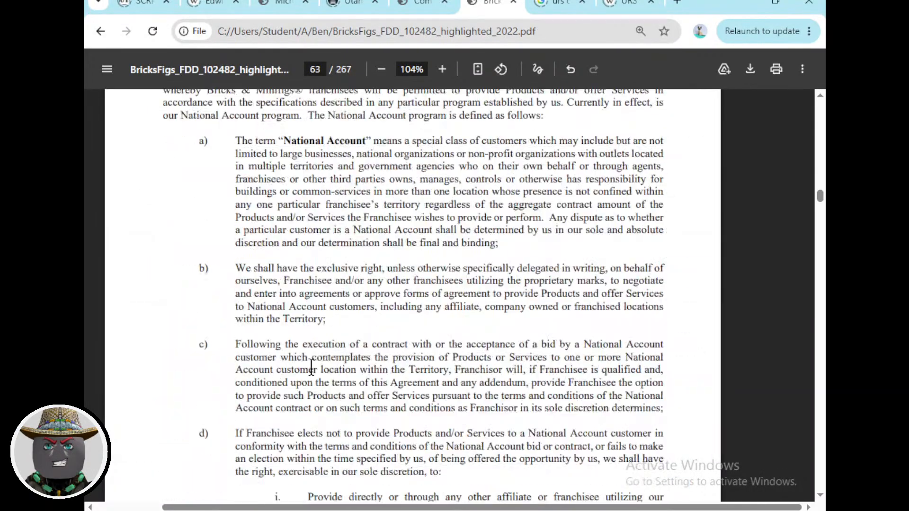
pyautogui.scroll(-20, 314, 371)
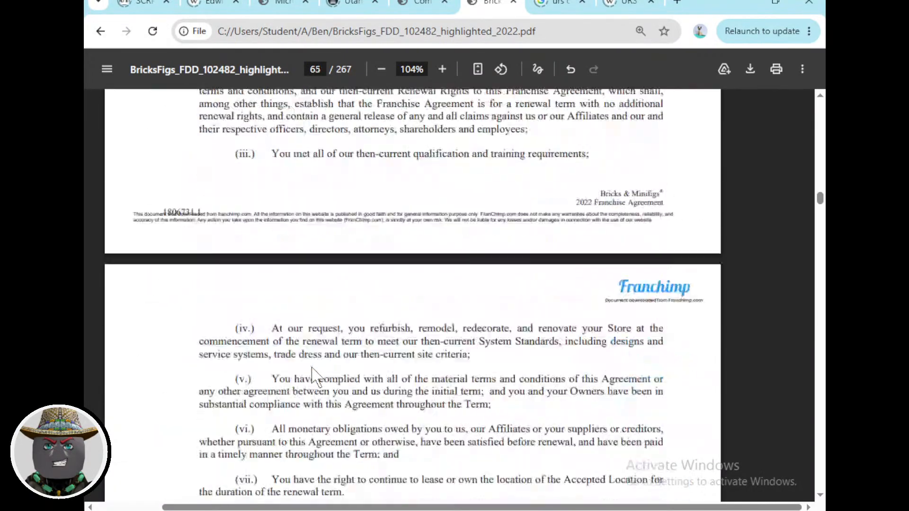
pyautogui.scroll(-6, 313, 366)
pyautogui.scroll(-20, 313, 365)
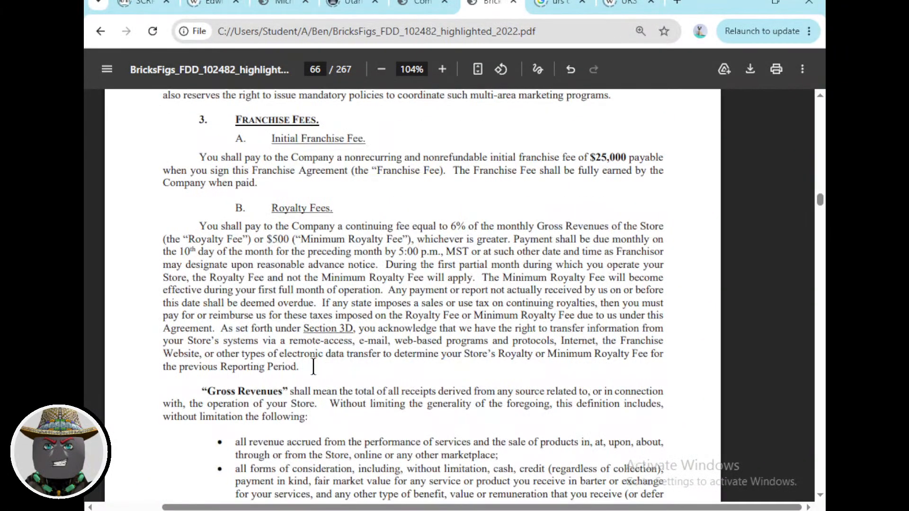
pyautogui.scroll(3, 314, 366)
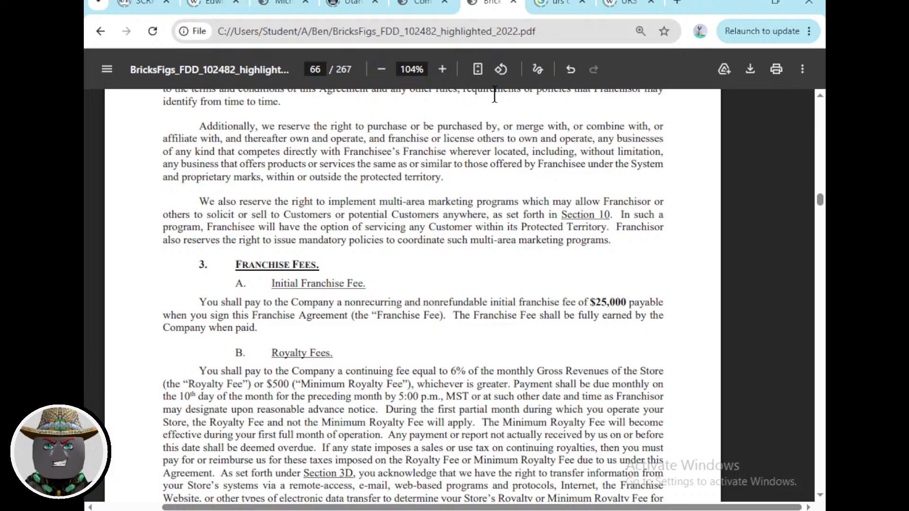
# Circle the $25,000 initial franchise fee in section 3.A with the green highlighter.
pyautogui.click(538, 69)
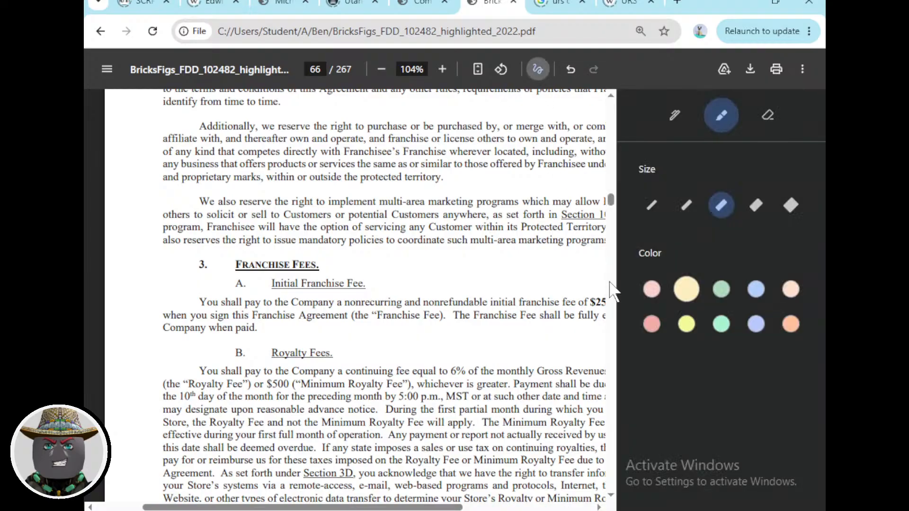
pyautogui.hscroll(3, 353, 328)
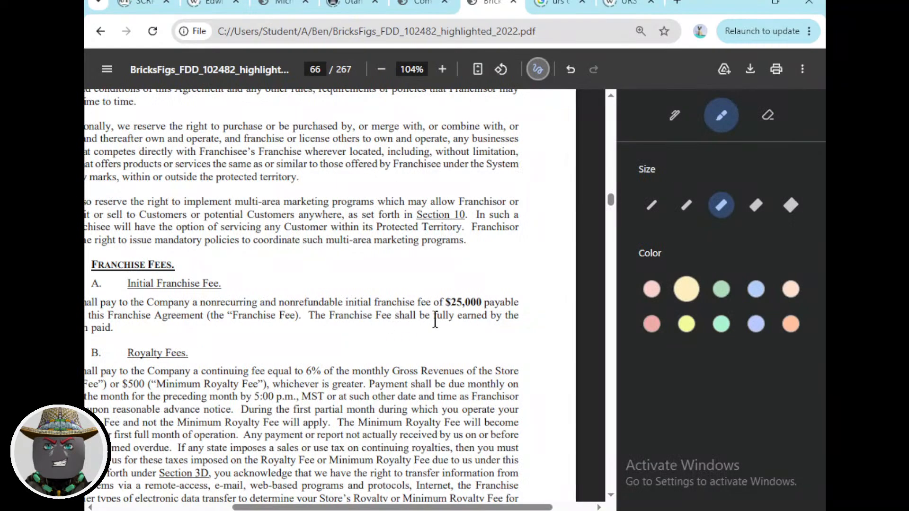
pyautogui.click(721, 289)
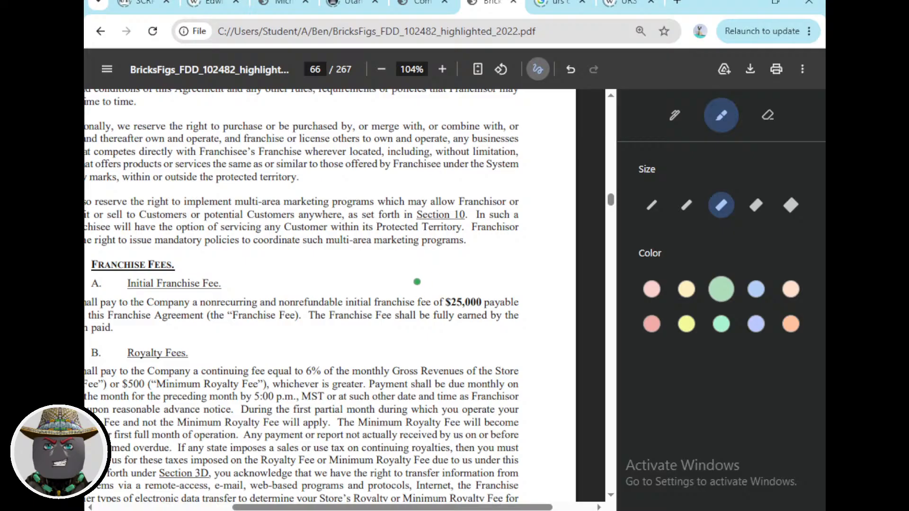
pyautogui.moveTo(417, 281)
pyautogui.mouseDown()
pyautogui.moveTo(334, 281)
pyautogui.moveTo(379, 322)
pyautogui.moveTo(490, 315)
pyautogui.moveTo(410, 282)
pyautogui.mouseUp()
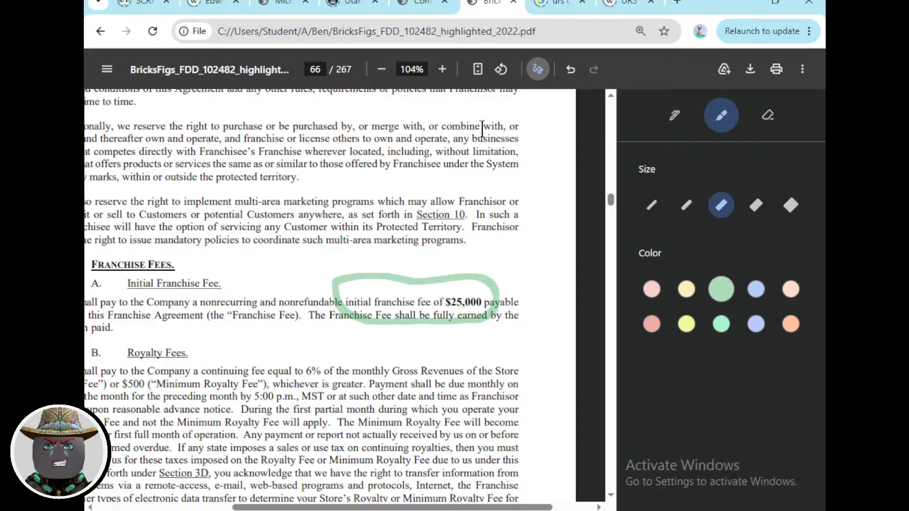
# Switch to the other browser window and bring up the 2026 franchise disclosure document, BricksFigs_FDD_102482_highlighted_2026.pdf.
pyautogui.hotkey('alt', 'Tab')
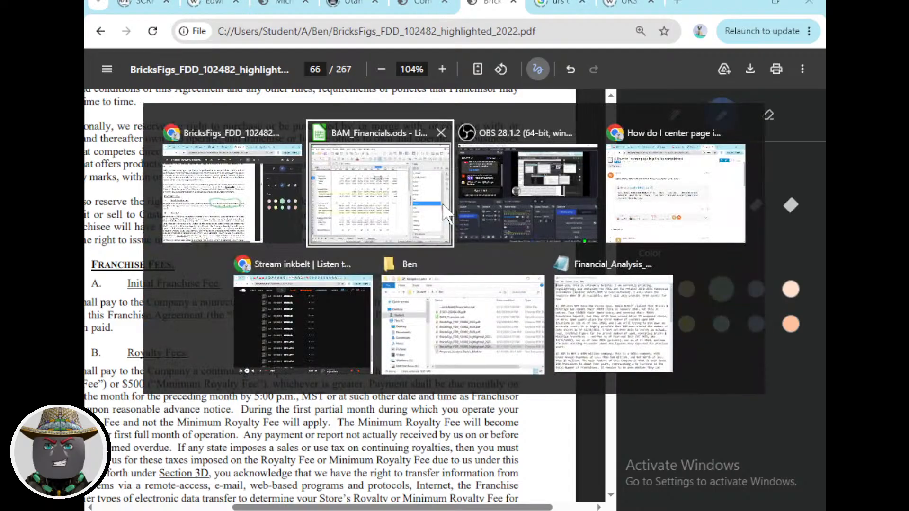
pyautogui.hotkey('alt', 'Tab')
pyautogui.hotkey('alt', 'Tab')
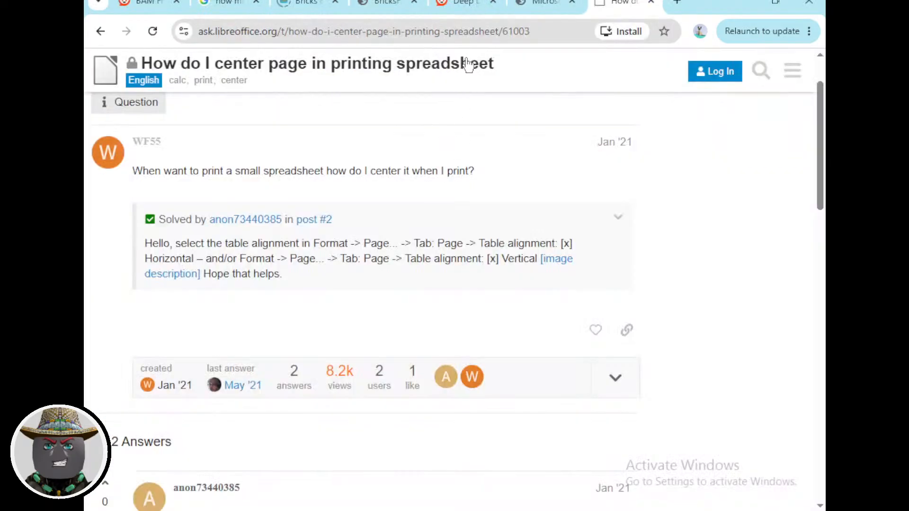
pyautogui.click(391, 7)
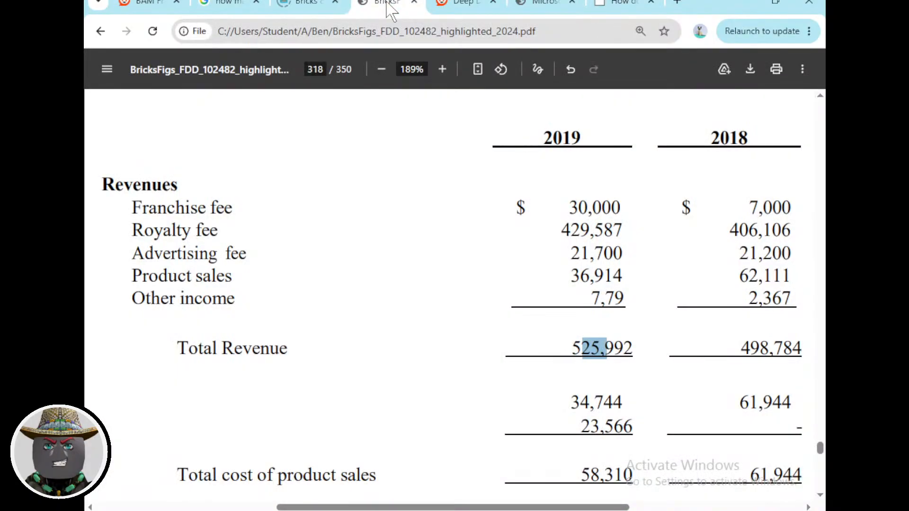
pyautogui.click(530, 11)
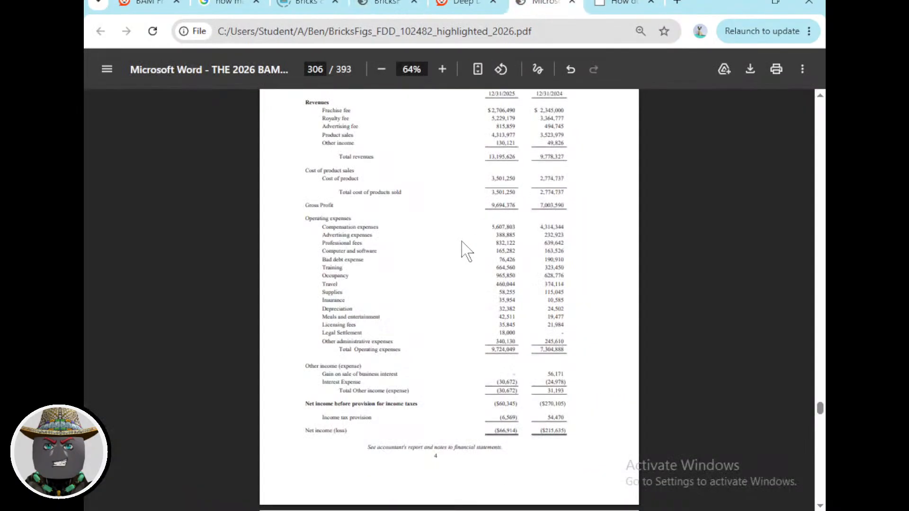
# Look through the 2026 document's auditor's report, balance sheet and statements of operations, cash flows and stockholders' equity.
pyautogui.scroll(2, 466, 251)
pyautogui.scroll(-7, 490, 244)
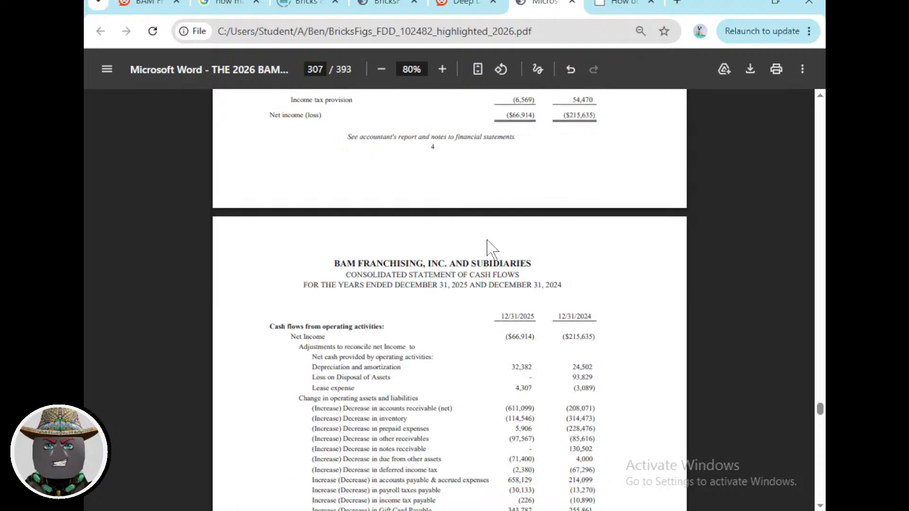
pyautogui.scroll(8, 491, 247)
pyautogui.scroll(15, 491, 248)
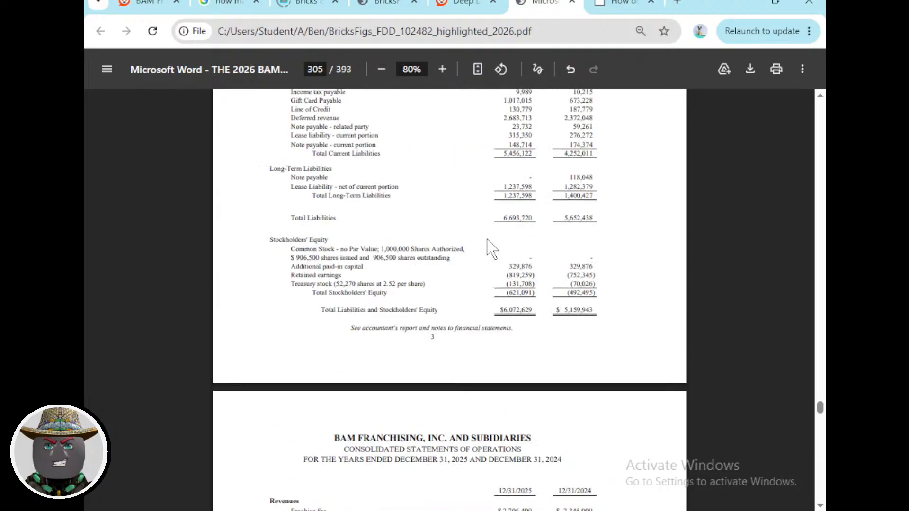
pyautogui.scroll(10, 486, 238)
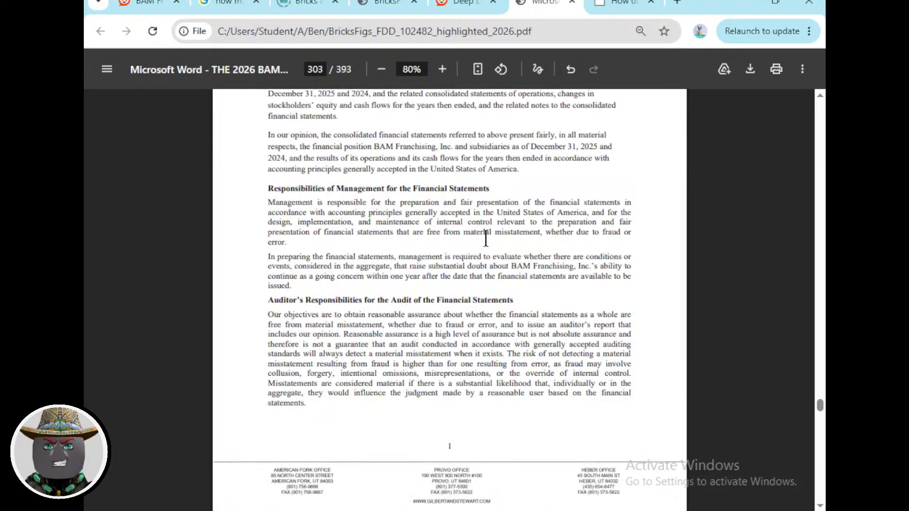
pyautogui.scroll(-10, 486, 241)
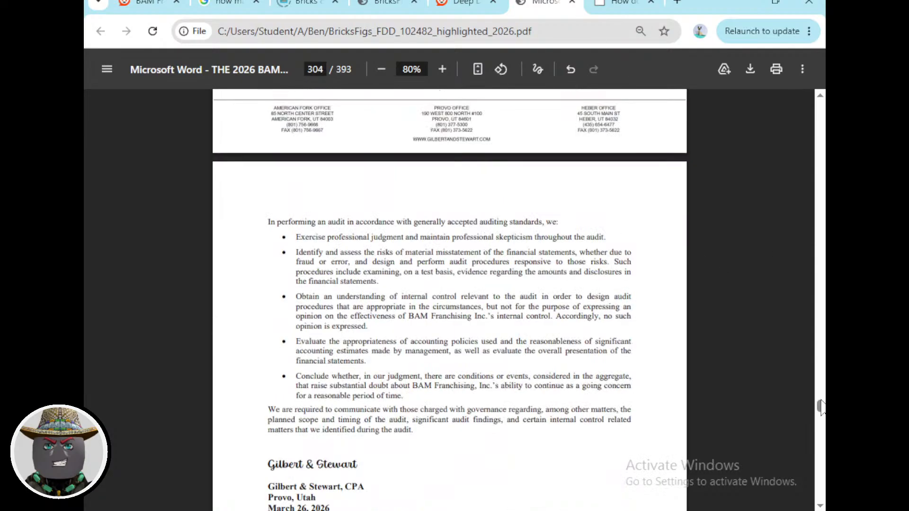
pyautogui.moveTo(820, 406); pyautogui.dragTo(820, 411)
pyautogui.scroll(9, 564, 314)
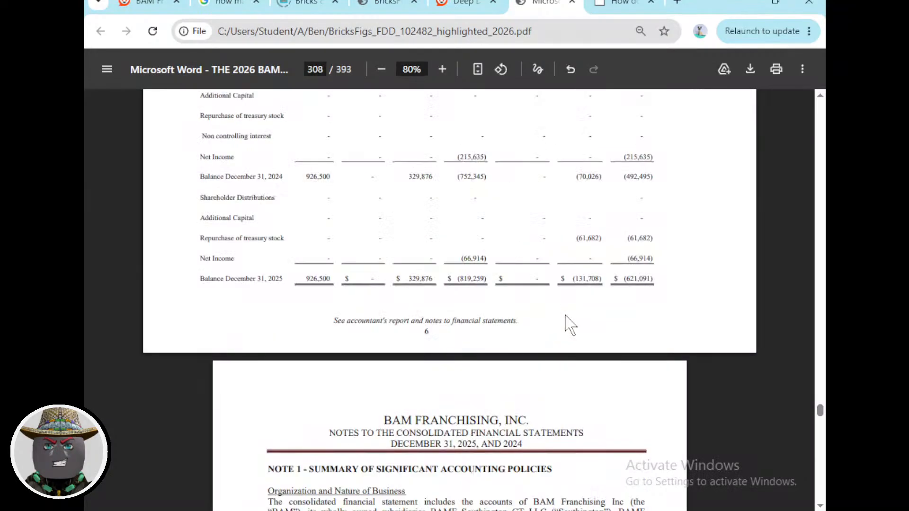
pyautogui.scroll(-3, 568, 322)
pyautogui.scroll(12, 573, 293)
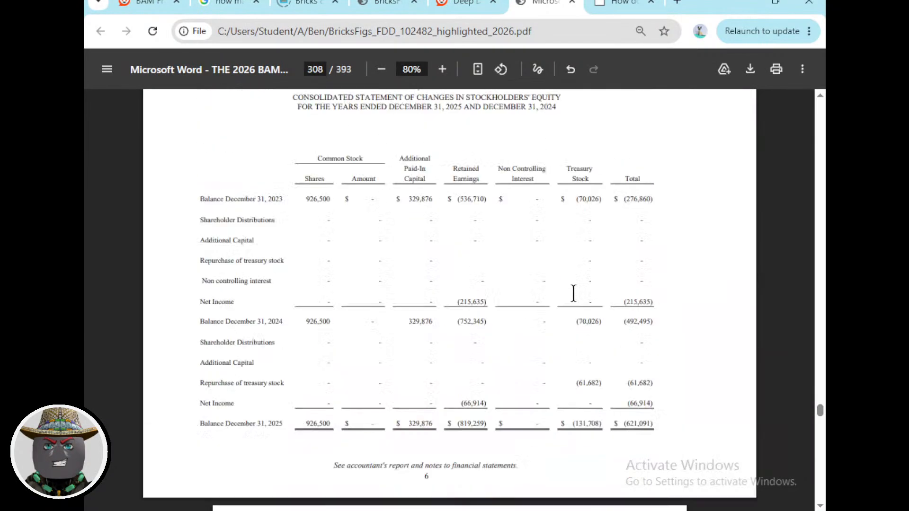
pyautogui.scroll(6, 573, 299)
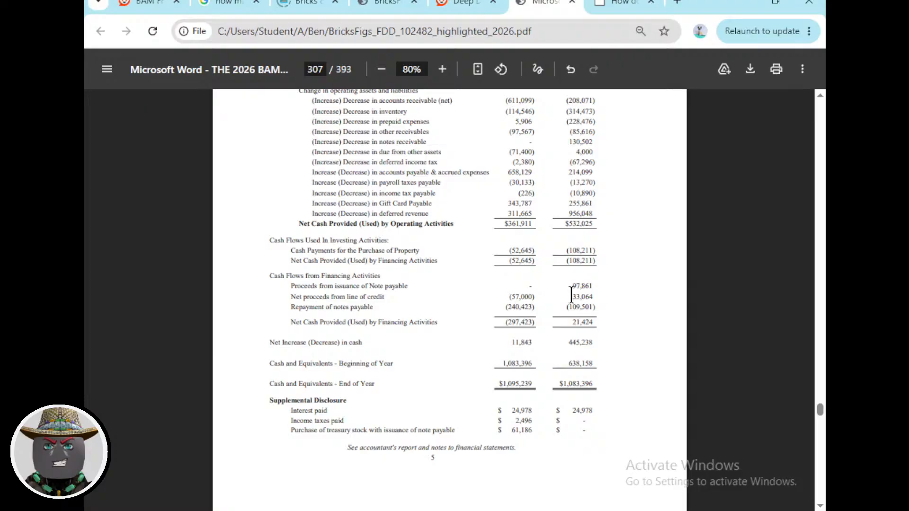
# Look through the 2026 Franchise Agreement from the fee clauses in section 3 to section 4.D, Furnishings, Fixtures, Equipment and Signs.
pyautogui.moveTo(820, 410); pyautogui.dragTo(820, 194)
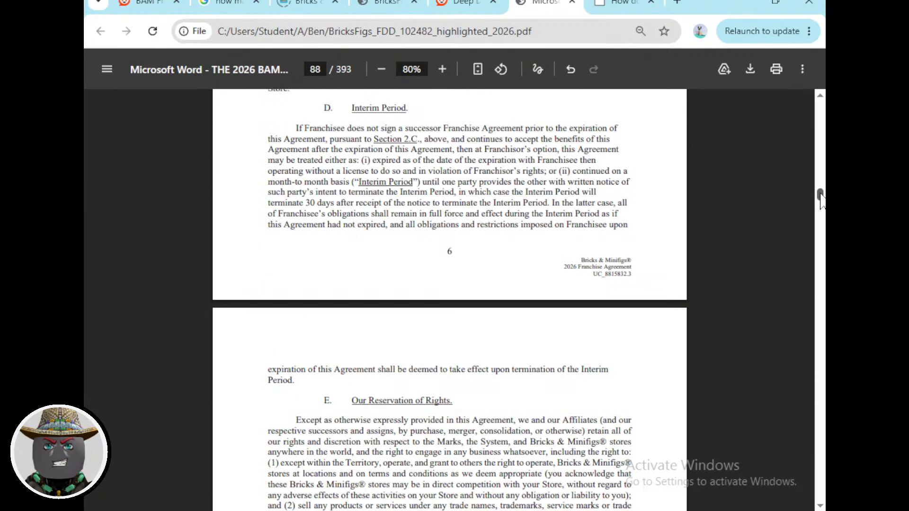
pyautogui.scroll(-20, 572, 322)
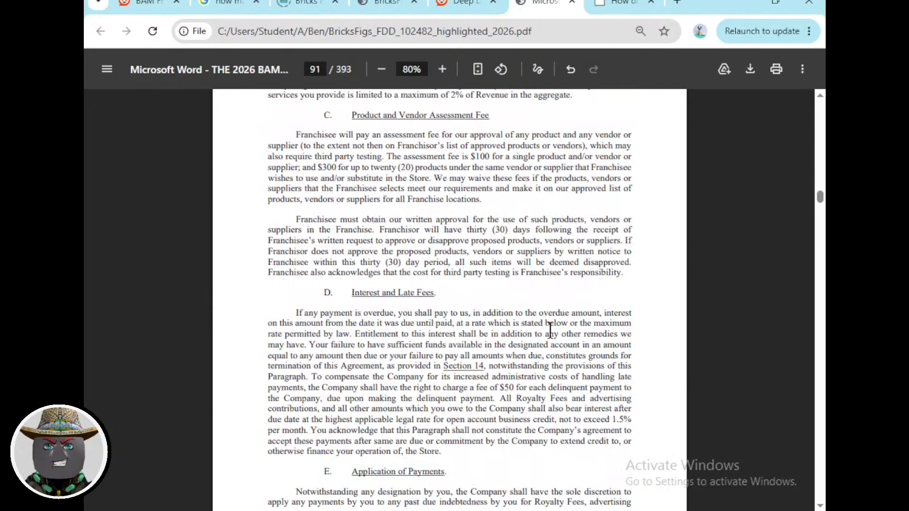
pyautogui.scroll(-20, 530, 348)
pyautogui.scroll(16, 530, 347)
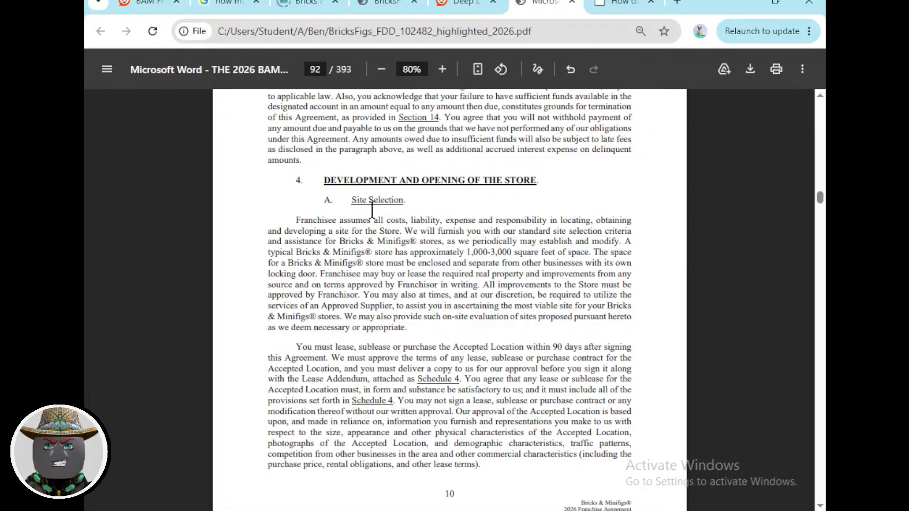
pyautogui.scroll(-10, 334, 303)
pyautogui.scroll(9, 325, 239)
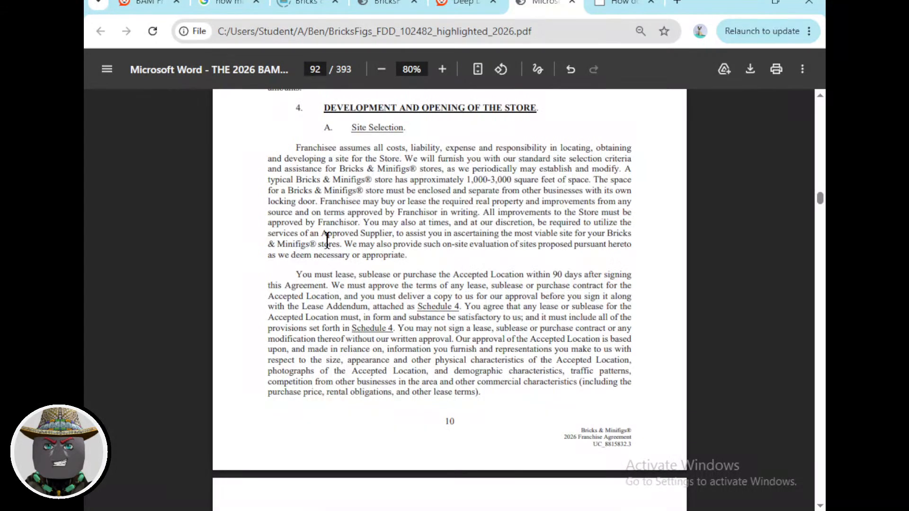
pyautogui.scroll(-15, 327, 240)
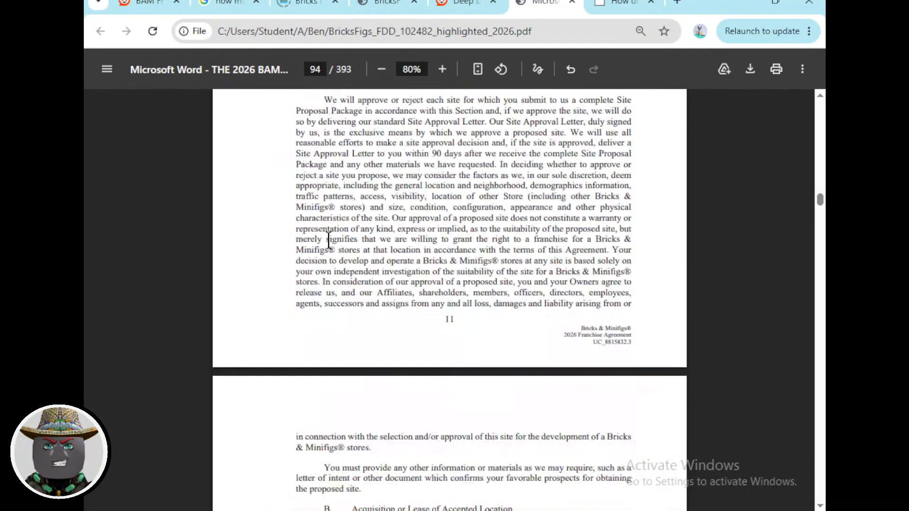
pyautogui.scroll(-6, 329, 240)
pyautogui.scroll(-20, 330, 242)
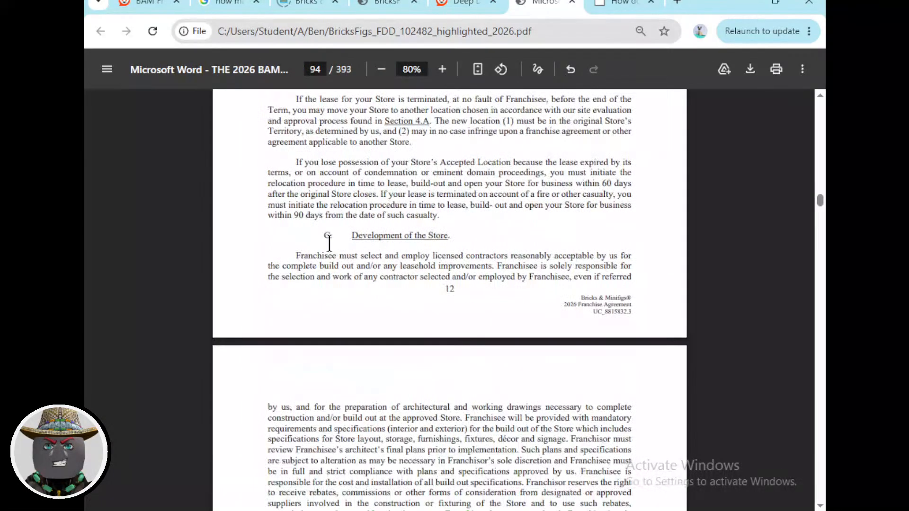
pyautogui.scroll(6, 329, 244)
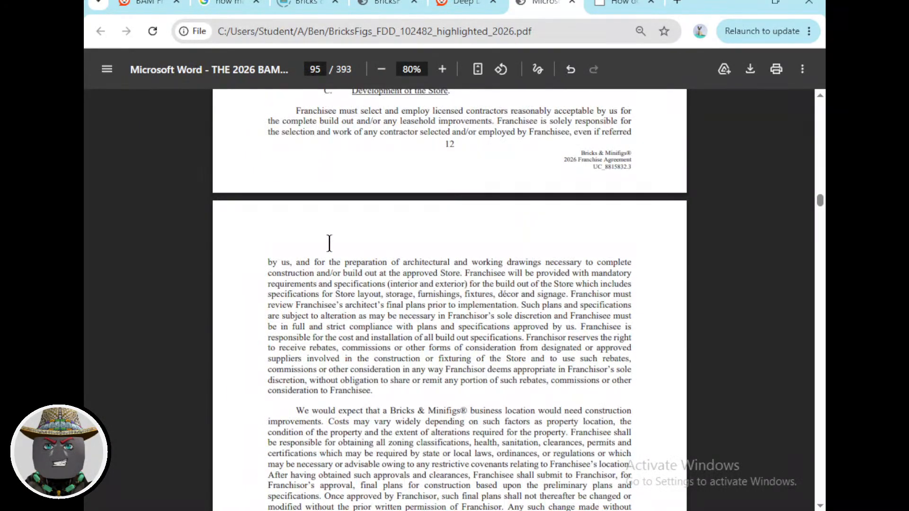
pyautogui.scroll(-20, 329, 244)
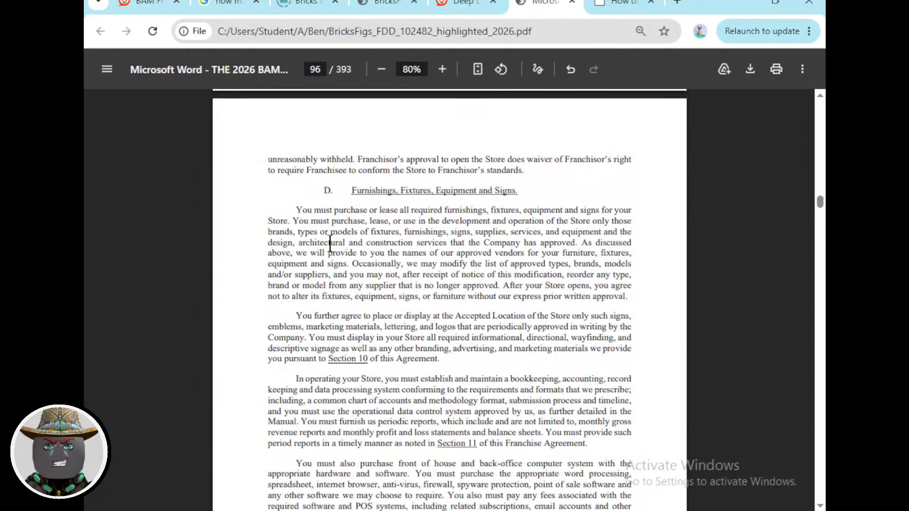
# Read section 4.E, Store Opening, including the Opening Deadline and Grand Opening Plan terms, through to section 5.A, Initial Training.
pyautogui.scroll(-12, 330, 244)
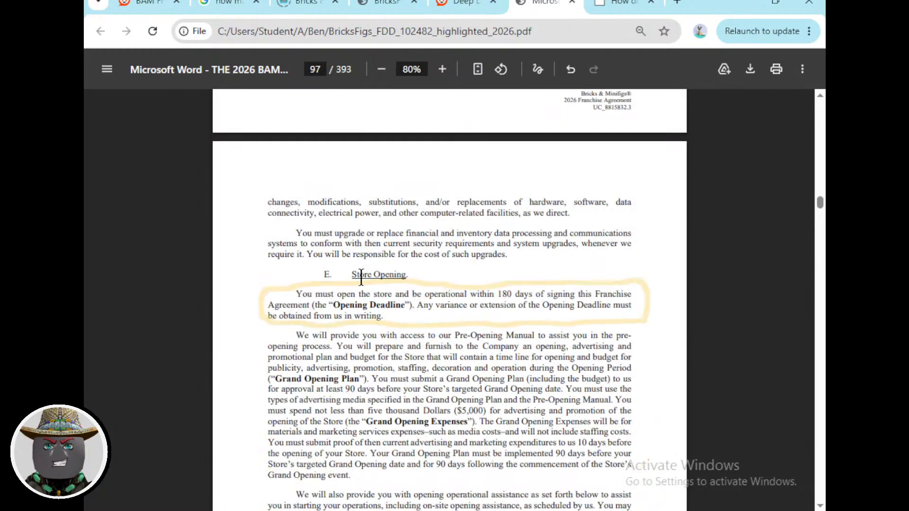
pyautogui.scroll(-2, 388, 323)
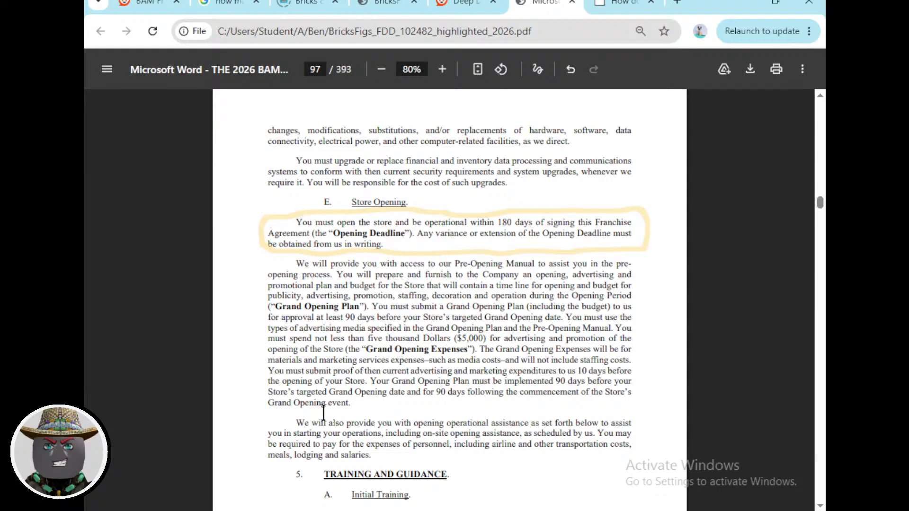
pyautogui.scroll(-2, 322, 412)
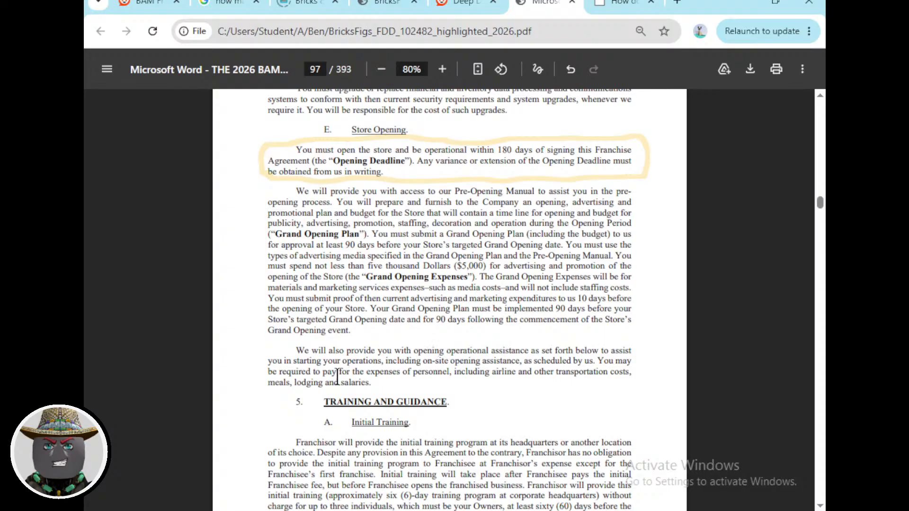
pyautogui.scroll(-2, 408, 378)
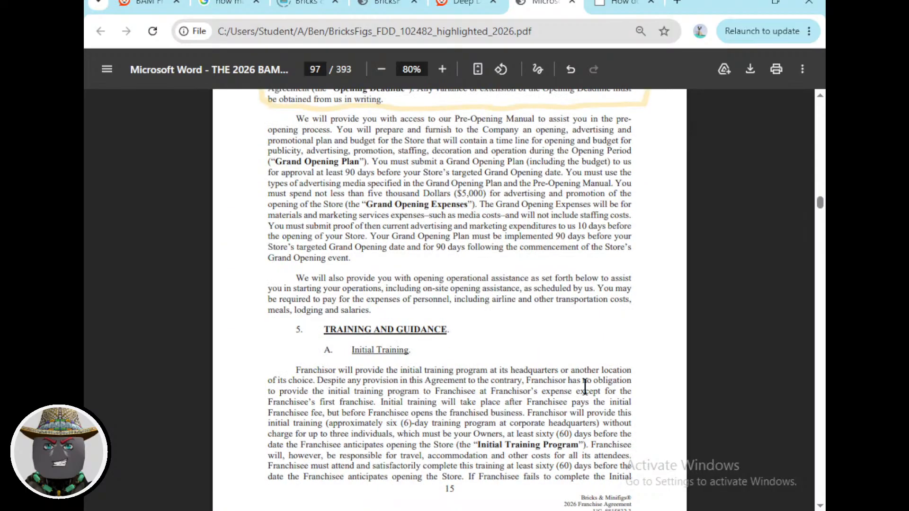
# Go back through the 2026 Franchise Agreement to the marked products and services passage in section 1, Introduction.
pyautogui.scroll(5, 623, 373)
pyautogui.scroll(7, 392, 349)
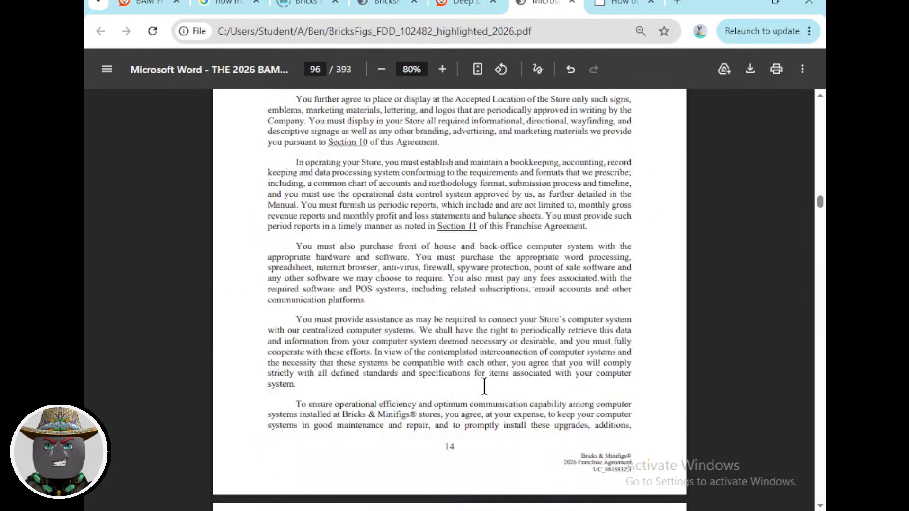
pyautogui.scroll(20, 505, 369)
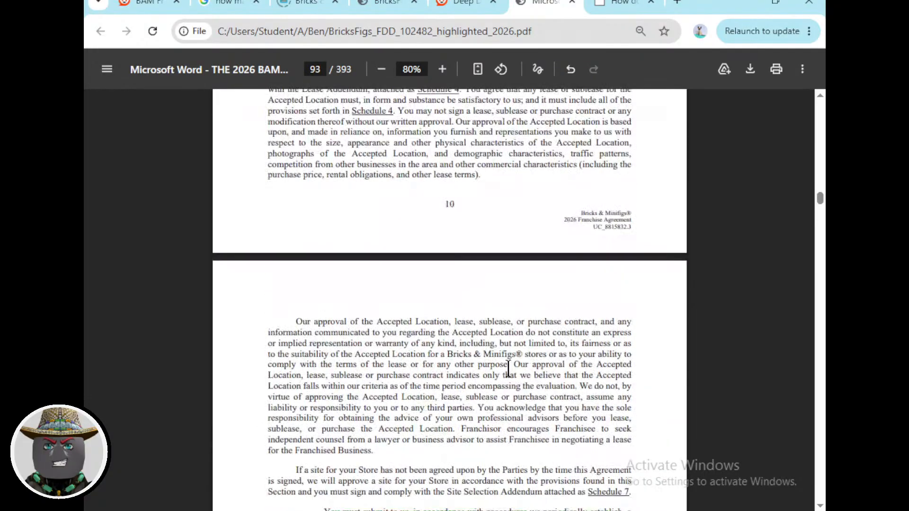
pyautogui.scroll(20, 507, 369)
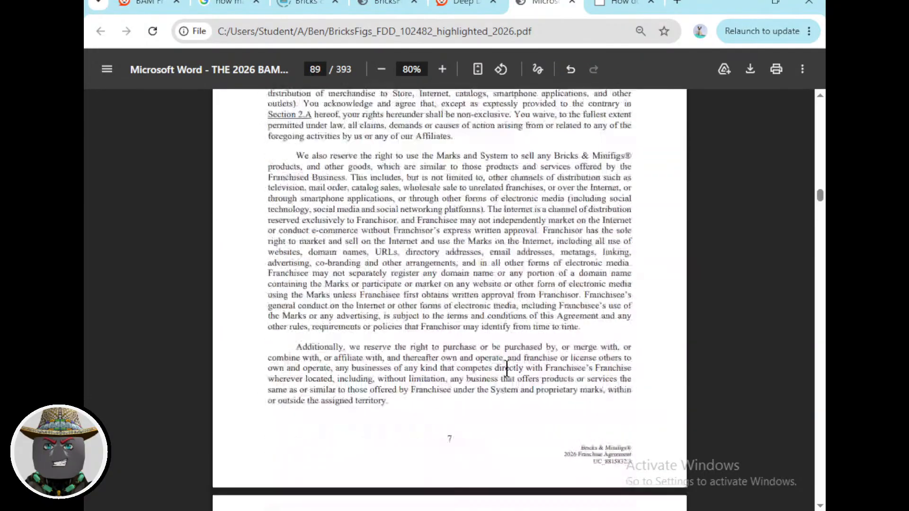
pyautogui.scroll(20, 508, 374)
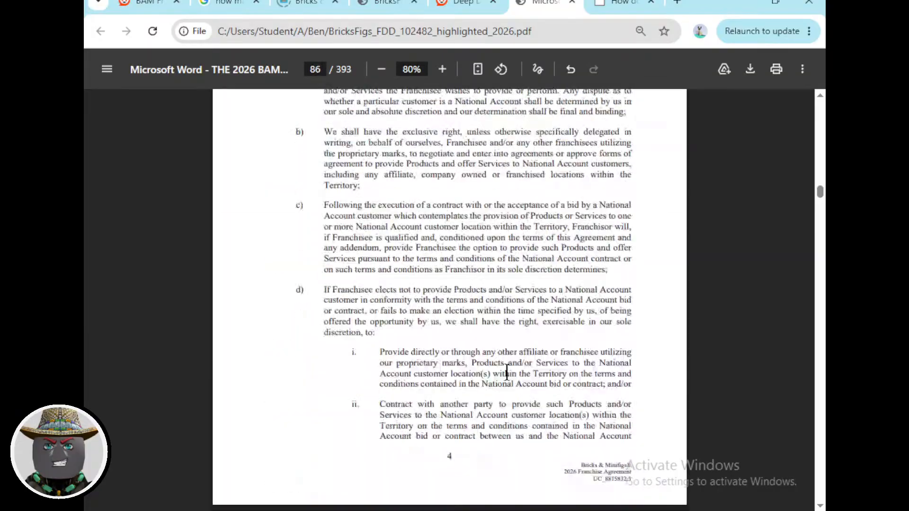
pyautogui.scroll(12, 511, 381)
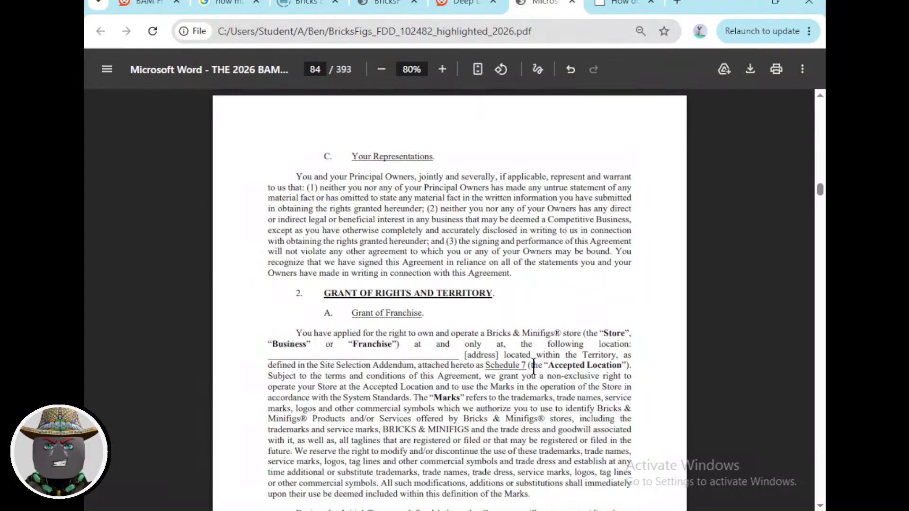
pyautogui.scroll(15, 546, 366)
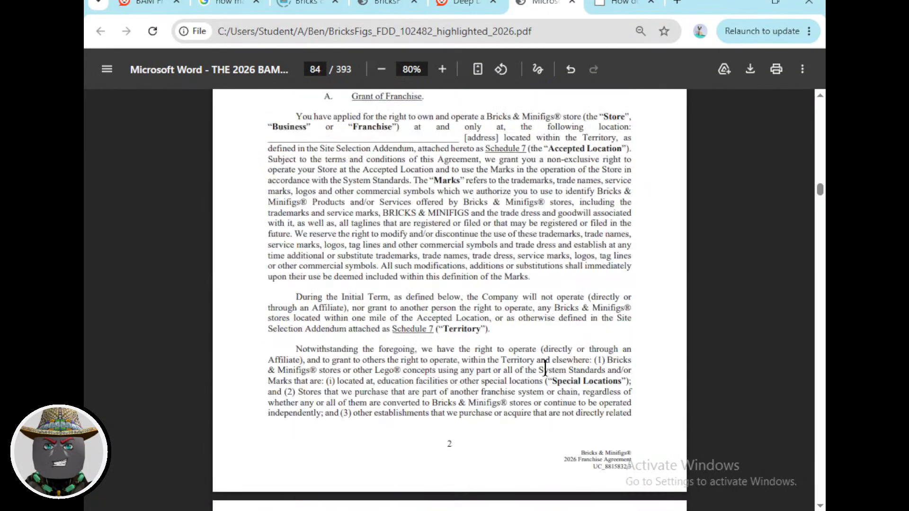
pyautogui.scroll(-6, 544, 367)
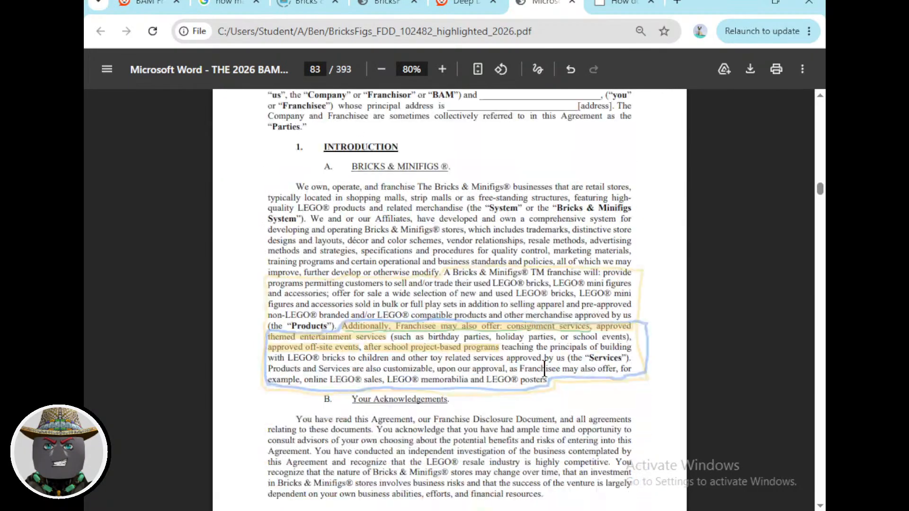
# Look through section 2, Grant of Rights and Territory, up to section 3, Franchise Fees, on page 90.
pyautogui.scroll(-5, 545, 368)
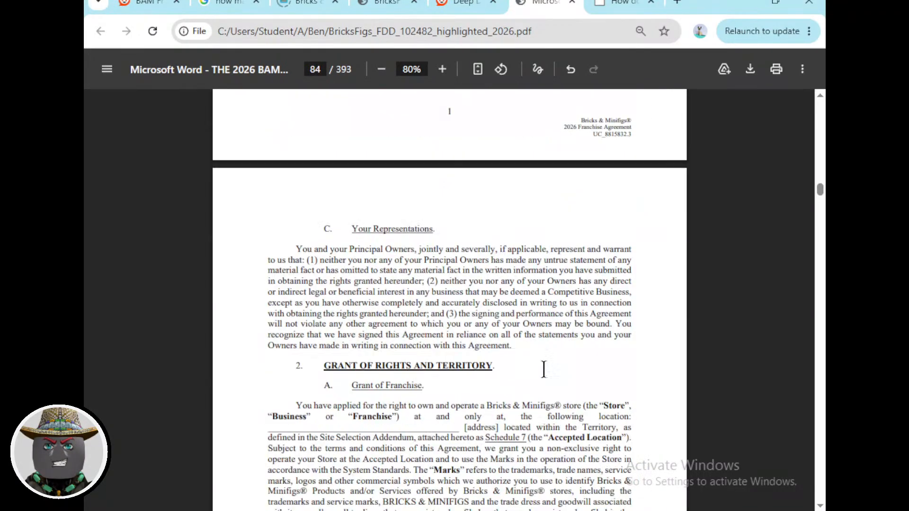
pyautogui.scroll(-20, 544, 370)
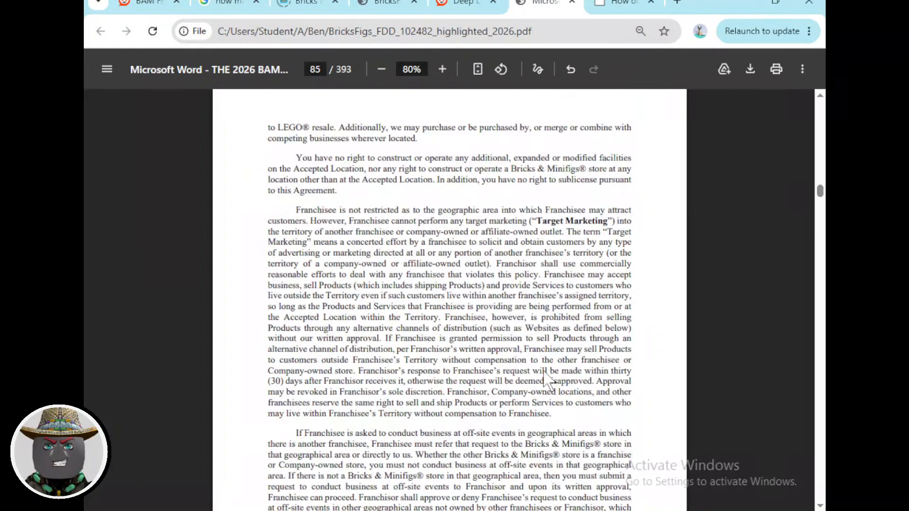
pyautogui.scroll(-14, 544, 378)
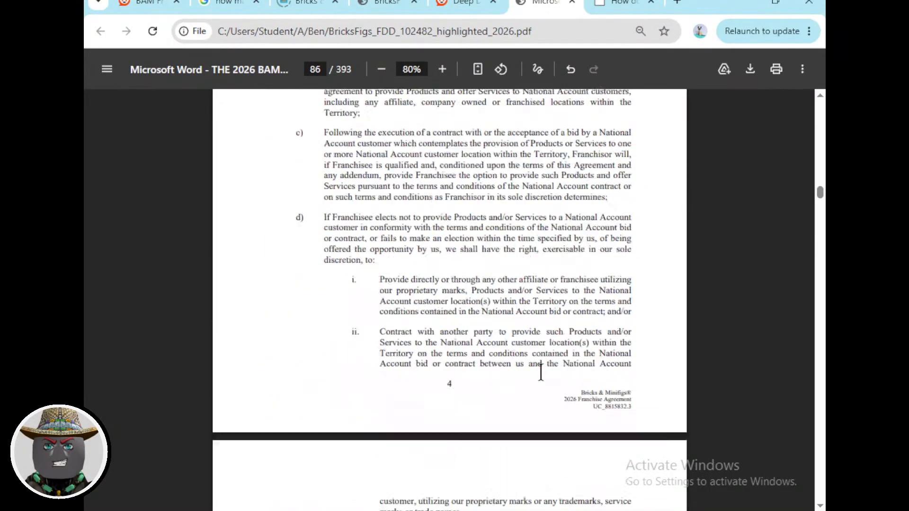
pyautogui.scroll(-15, 544, 381)
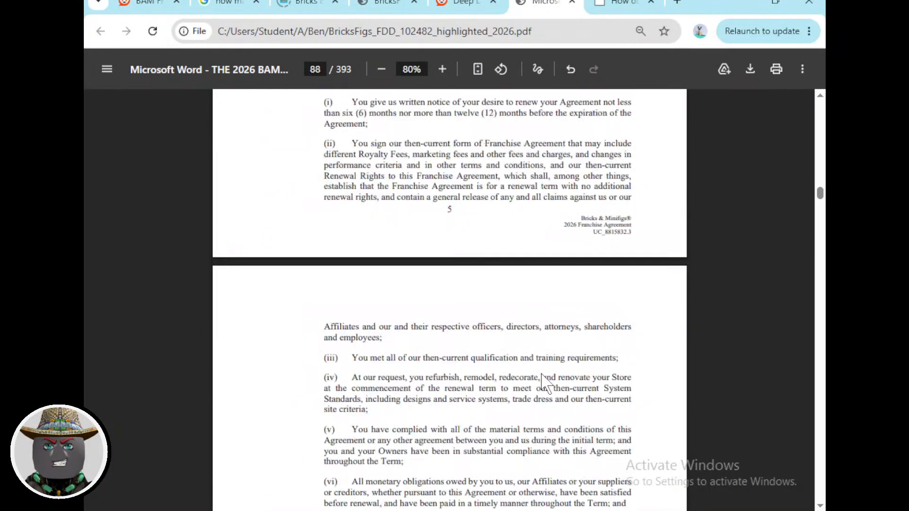
pyautogui.scroll(-20, 544, 381)
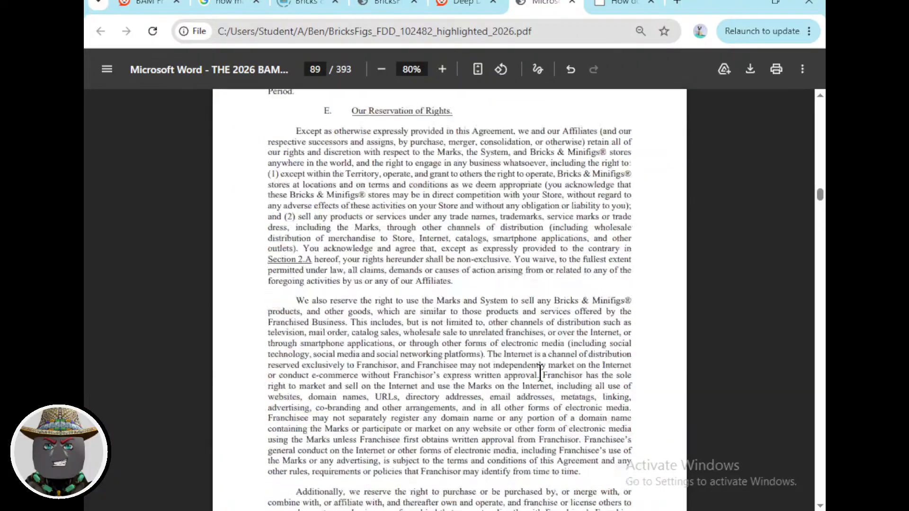
pyautogui.scroll(-5, 540, 373)
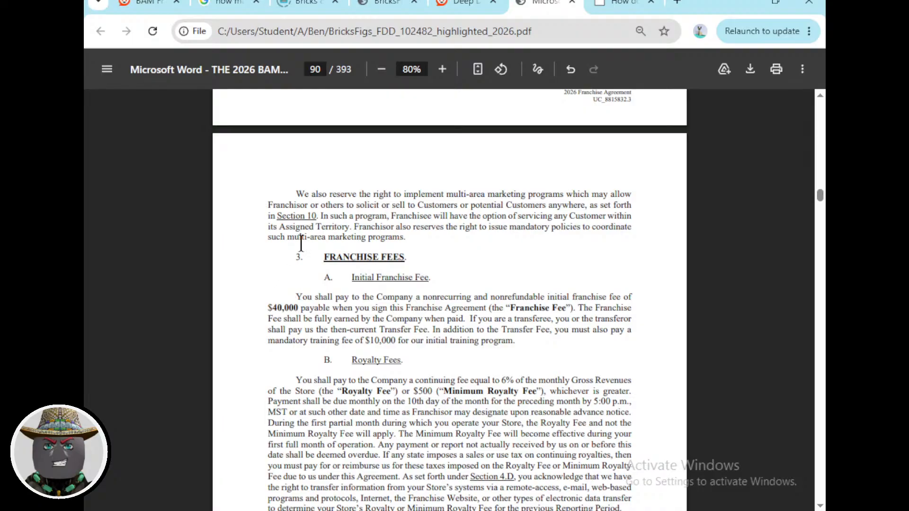
# Outline the section 3 heading and the whole Initial Franchise Fee clause with the green highlighter at its thinnest size.
pyautogui.click(539, 70)
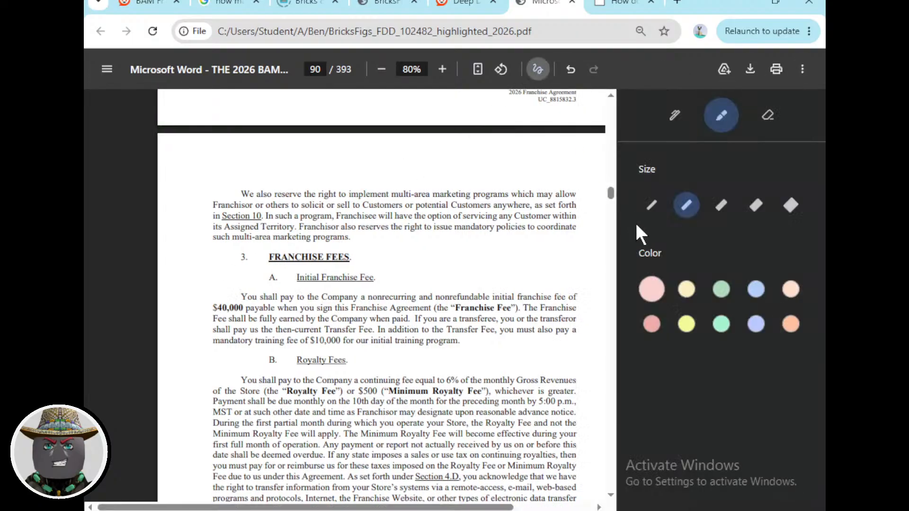
pyautogui.click(719, 291)
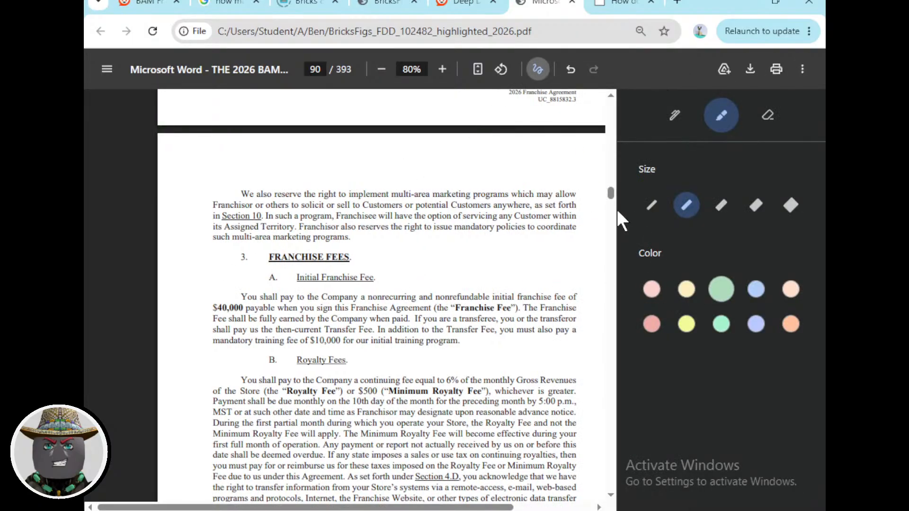
pyautogui.click(649, 207)
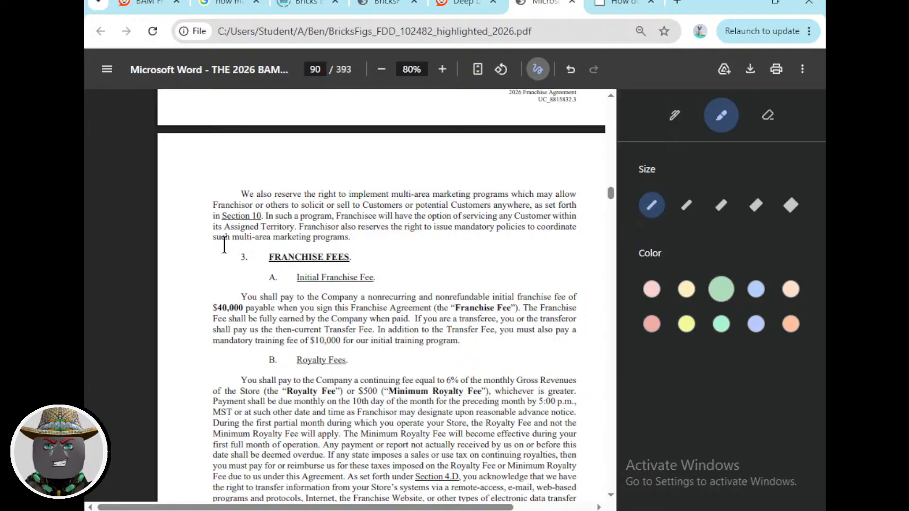
pyautogui.moveTo(225, 252)
pyautogui.mouseDown()
pyautogui.moveTo(190, 349)
pyautogui.moveTo(471, 365)
pyautogui.moveTo(605, 317)
pyautogui.moveTo(353, 250)
pyautogui.moveTo(225, 251)
pyautogui.mouseUp()
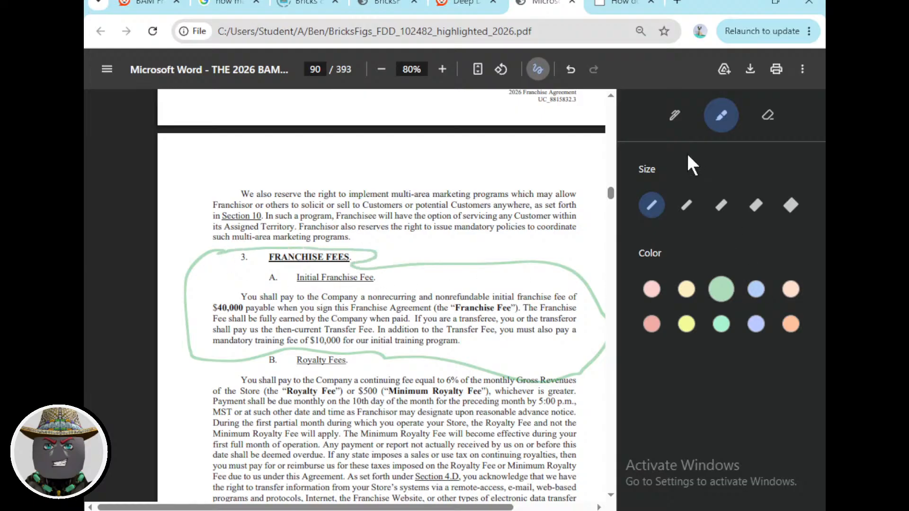
# Mark "initial franchise fee of $40,000 payable" with the green pen, and underline it, "Transfer Fee", "mandatory training fee" and "$10,000" in yellow.
pyautogui.click(675, 115)
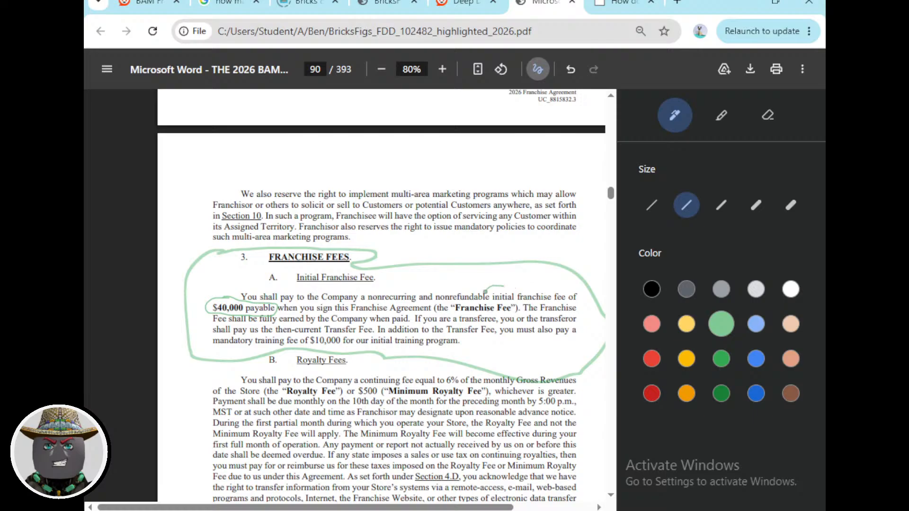
pyautogui.moveTo(531, 299)
pyautogui.mouseDown()
pyautogui.moveTo(585, 302)
pyautogui.moveTo(493, 281)
pyautogui.mouseUp()
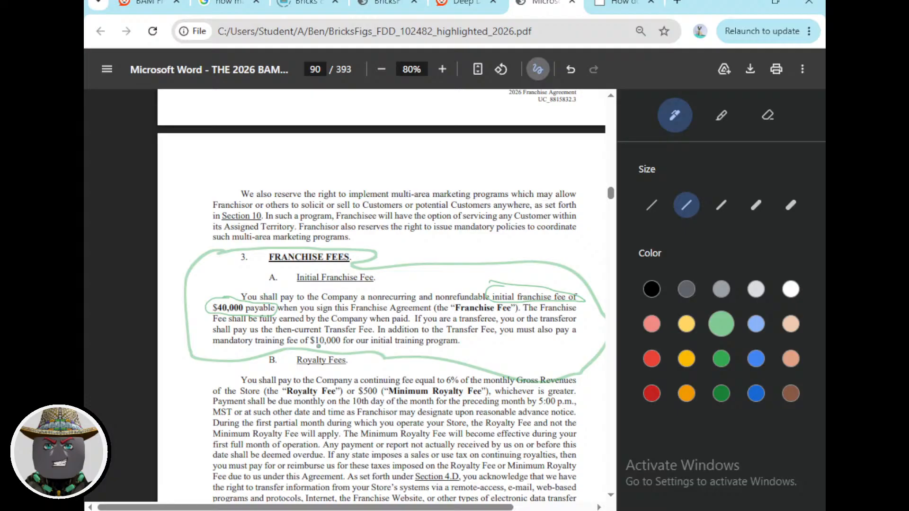
pyautogui.click(686, 325)
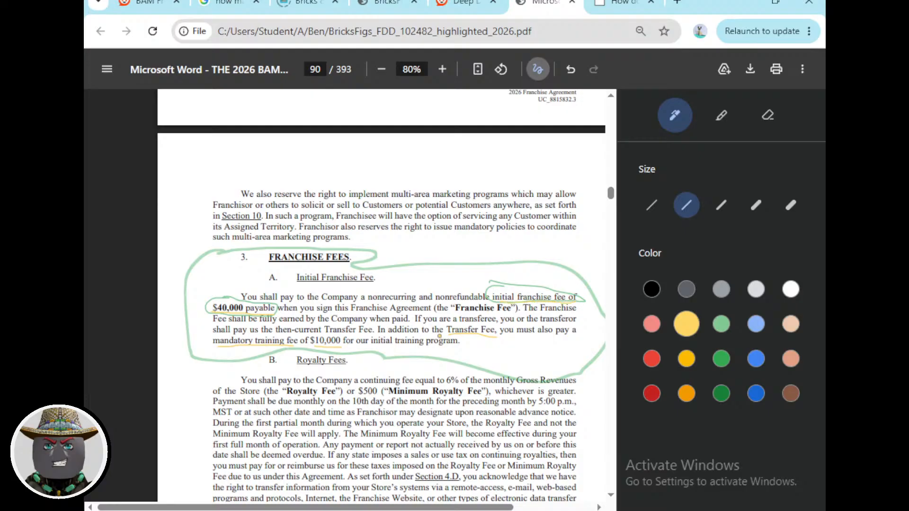
pyautogui.scroll(-2, 429, 342)
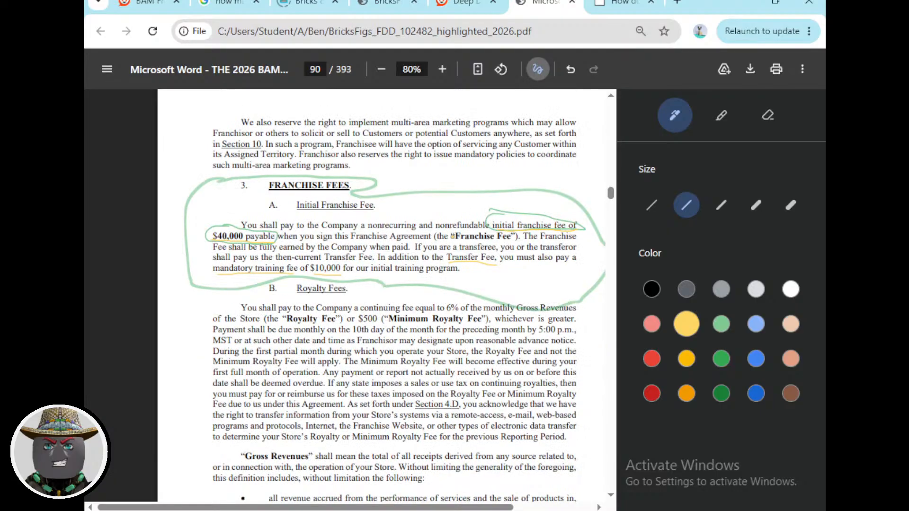
# Switch to the BAM_Financials.ods spreadsheet in LibreOffice Calc to view the Activities sheet.
pyautogui.hotkey('alt', 'Tab')
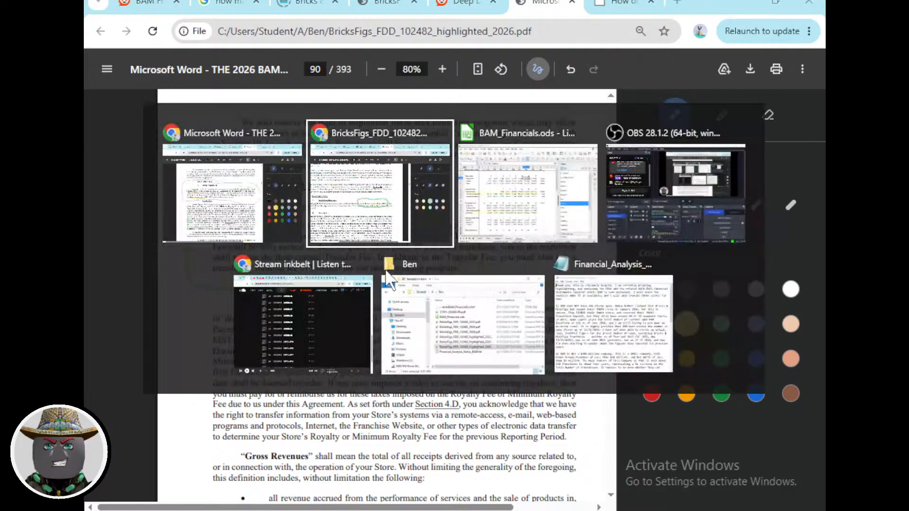
pyautogui.hotkey('alt', 'Tab')
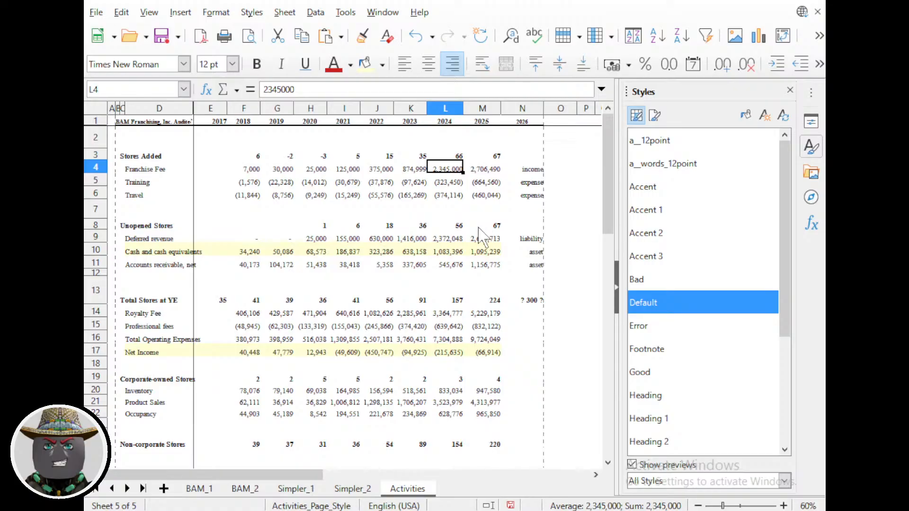
# Examine the 2025 Franchise Fee figure and the surrounding yearly columns on the Activities sheet.
pyautogui.scroll(-1, 487, 241)
pyautogui.scroll(1, 535, 255)
pyautogui.click(492, 169)
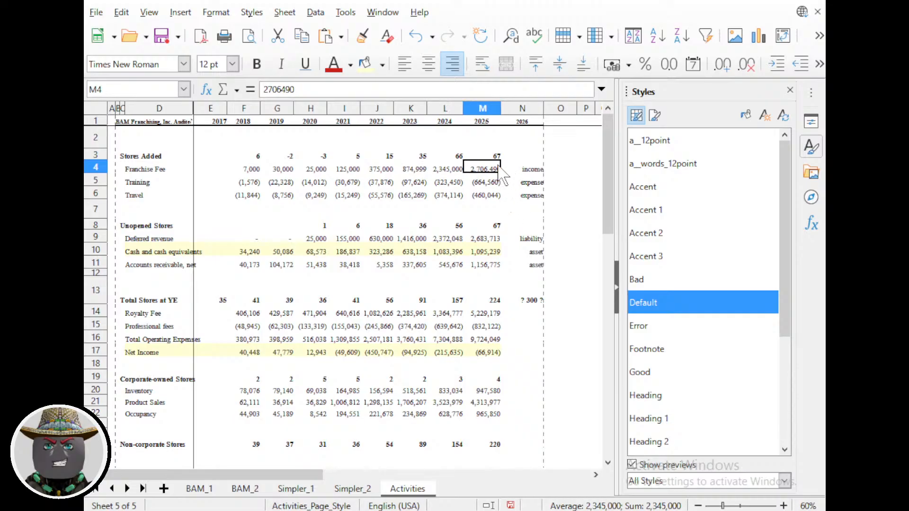
pyautogui.keyDown('ctrl'); pyautogui.scroll(3, 523, 201); pyautogui.keyUp('ctrl')
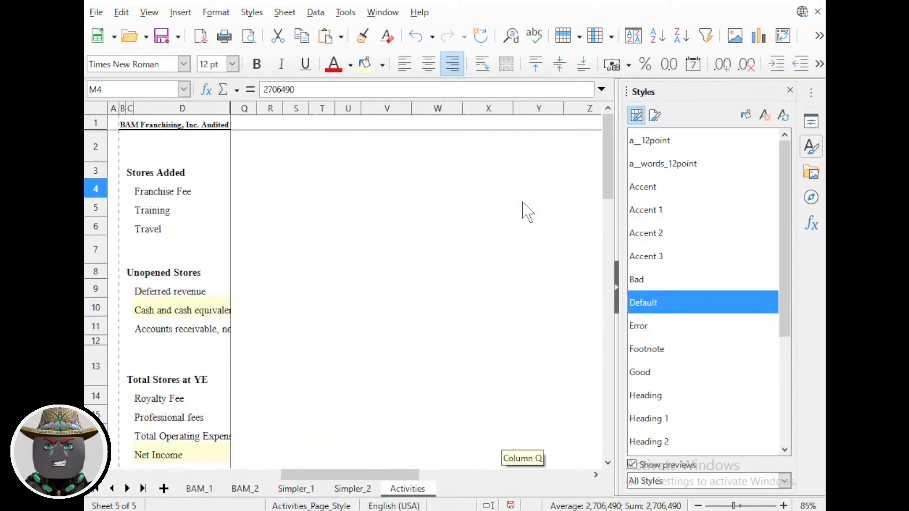
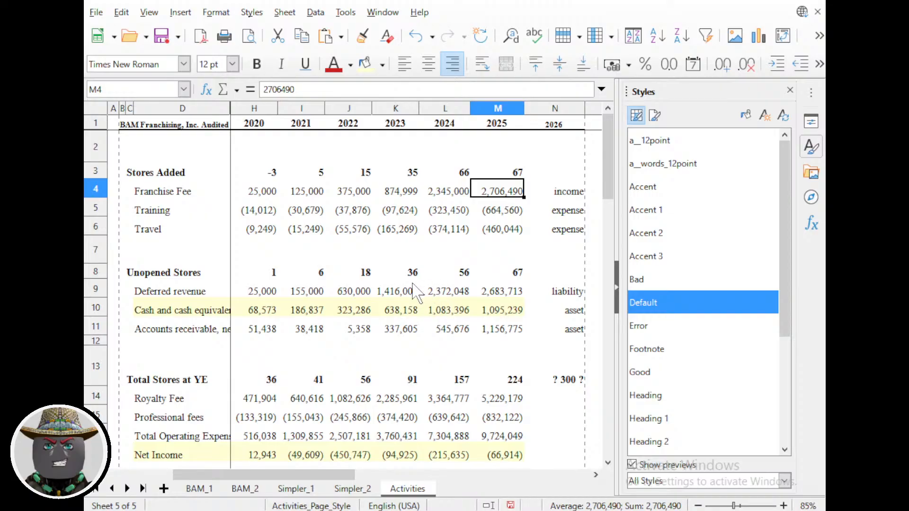
pyautogui.keyDown('ctrl'); pyautogui.scroll(-2, 412, 287); pyautogui.keyUp('ctrl')
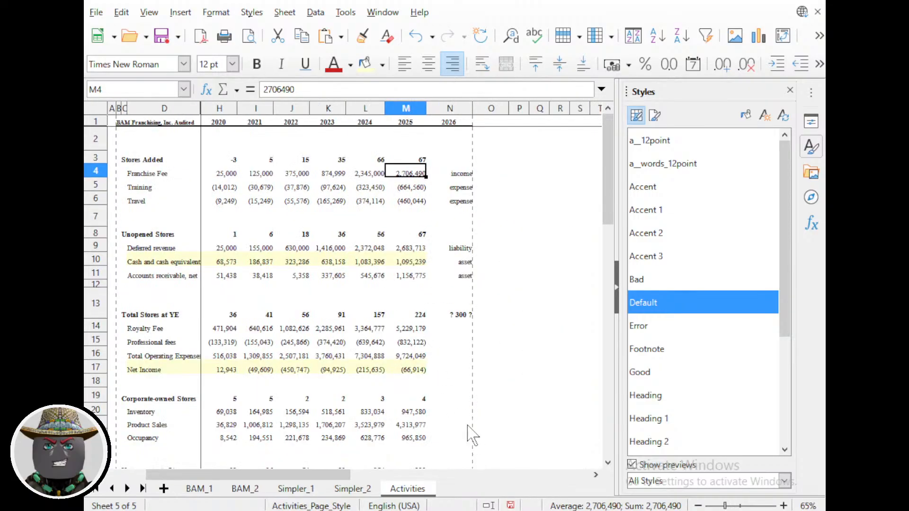
# Switch to the 2026 disclosure PDF in Chrome, turn off drawing mode, and return to the document's opening pages.
pyautogui.hotkey('alt', 'Tab')
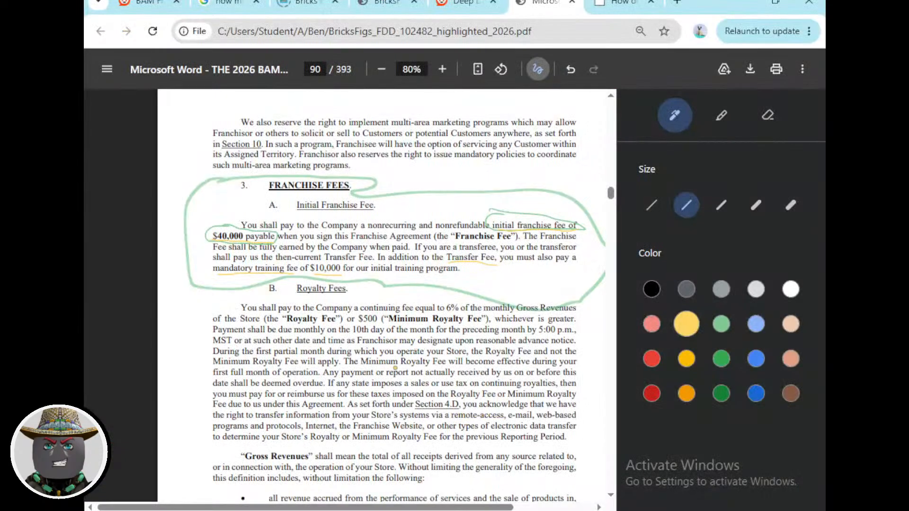
pyautogui.keyDown('ctrl'); pyautogui.scroll(-1, 397, 369); pyautogui.keyUp('ctrl')
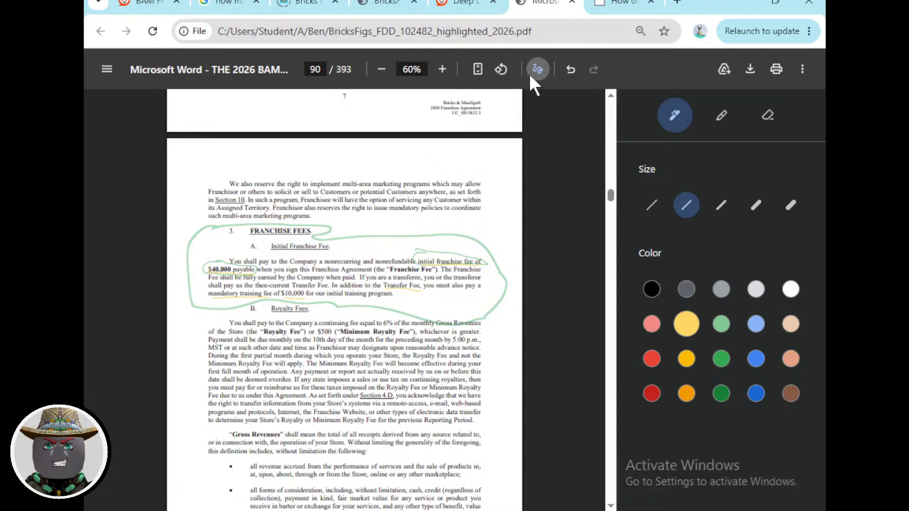
pyautogui.click(536, 70)
pyautogui.keyDown('ctrl'); pyautogui.scroll(-2, 439, 286); pyautogui.keyUp('ctrl')
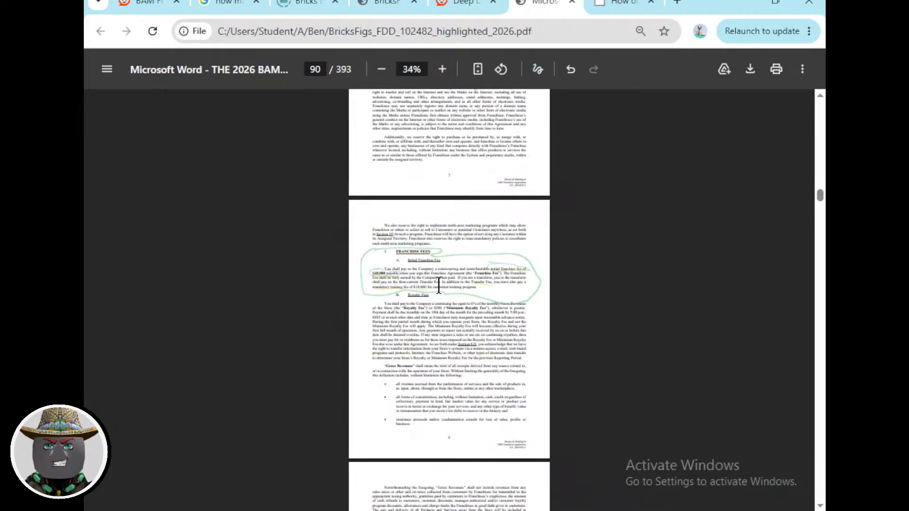
pyautogui.scroll(15, 439, 286)
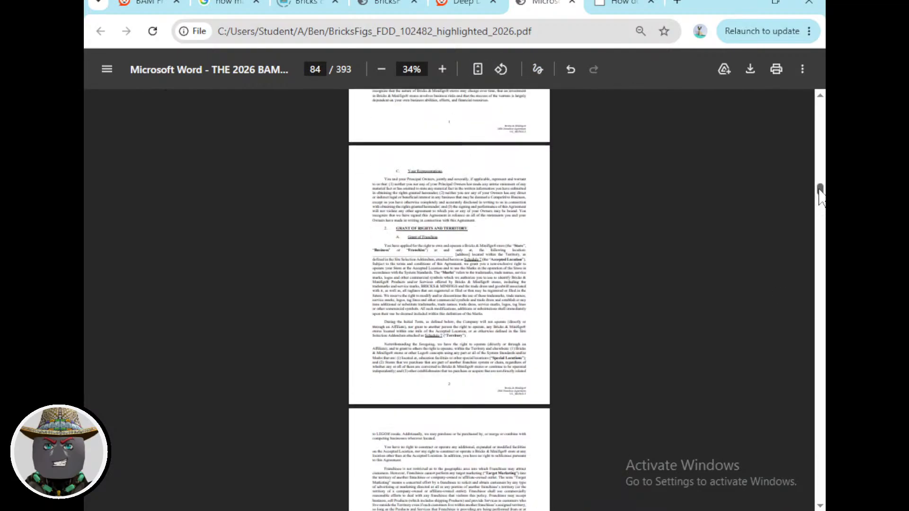
pyautogui.moveTo(821, 189); pyautogui.dragTo(811, 81)
pyautogui.keyDown('ctrl'); pyautogui.scroll(2, 477, 303); pyautogui.keyUp('ctrl')
pyautogui.scroll(-7, 477, 303)
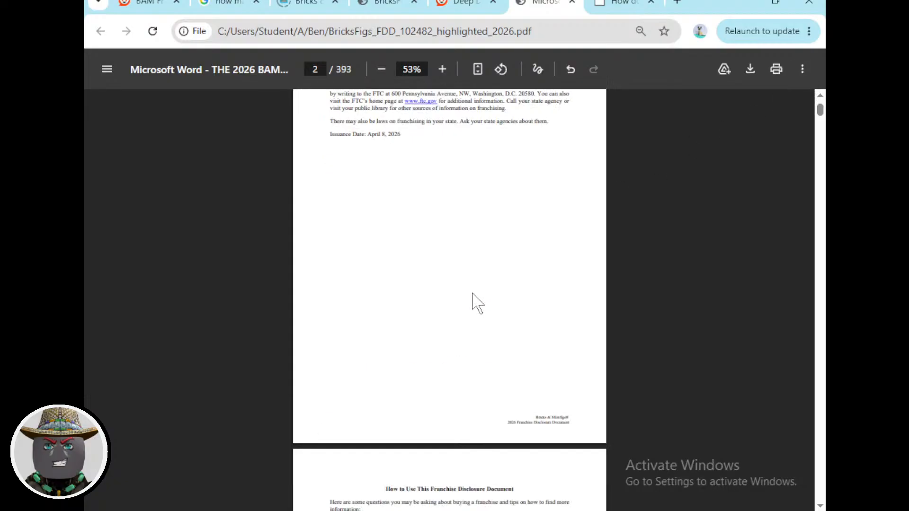
# Look through the cover page and general franchising notices up to Special Risks to Consider About This Franchise on page 5.
pyautogui.scroll(-8, 477, 302)
pyautogui.scroll(-20, 472, 296)
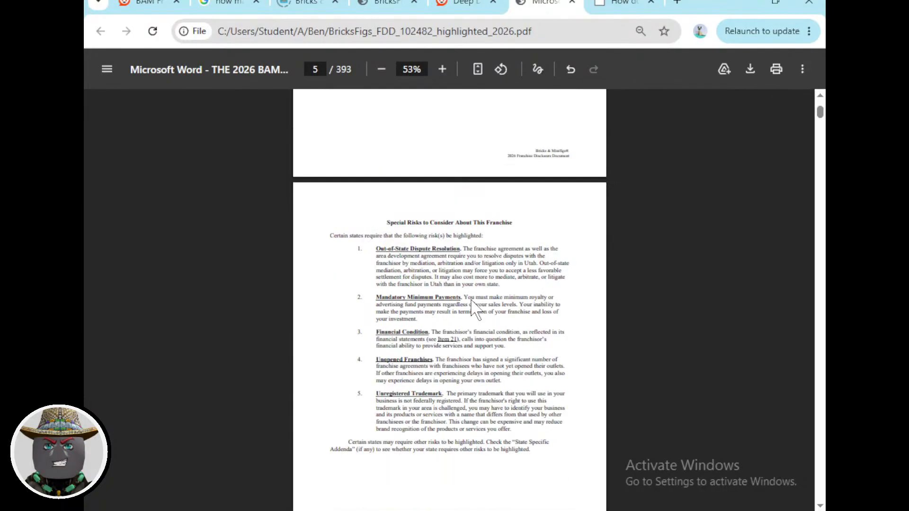
pyautogui.scroll(20, 471, 301)
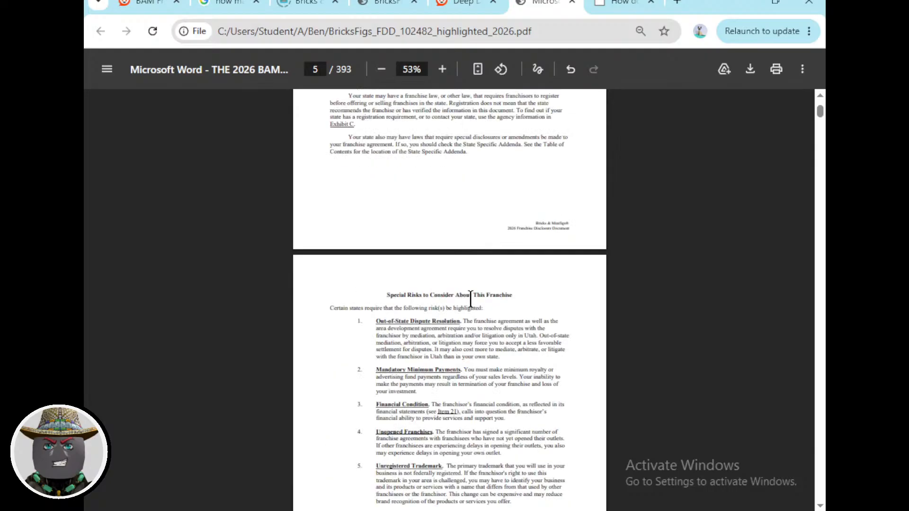
pyautogui.scroll(3, 477, 310)
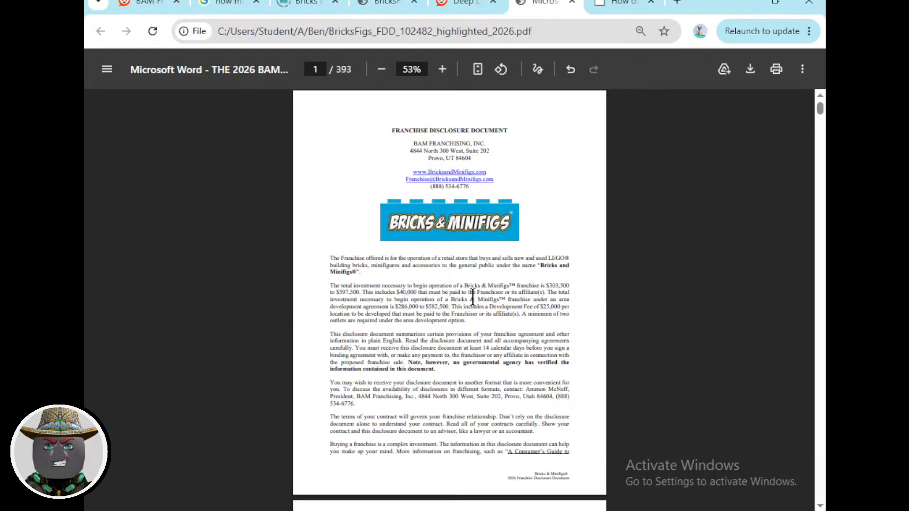
pyautogui.scroll(-18, 473, 308)
pyautogui.scroll(-7, 471, 298)
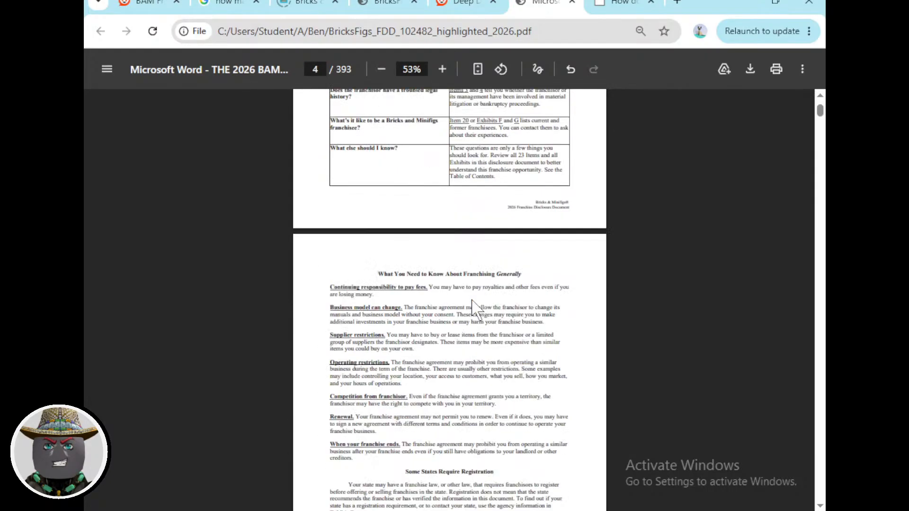
pyautogui.scroll(2, 471, 299)
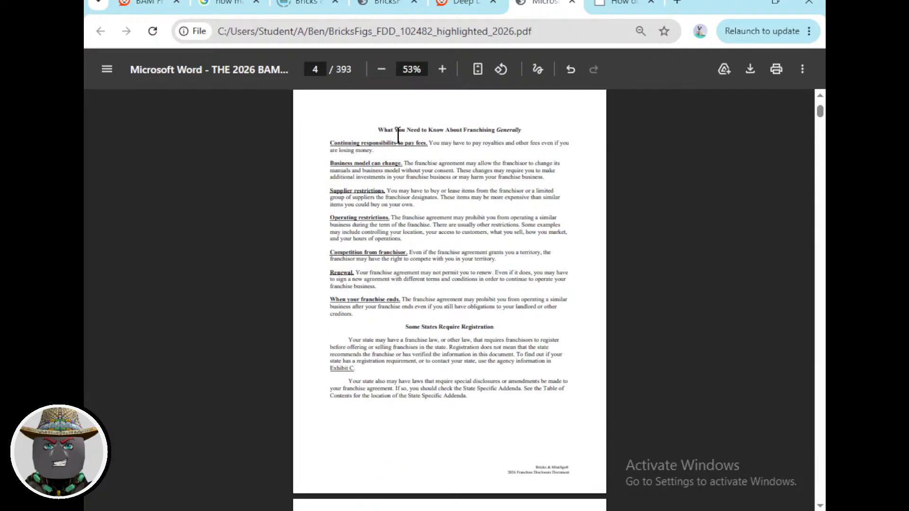
pyautogui.scroll(1, 411, 150)
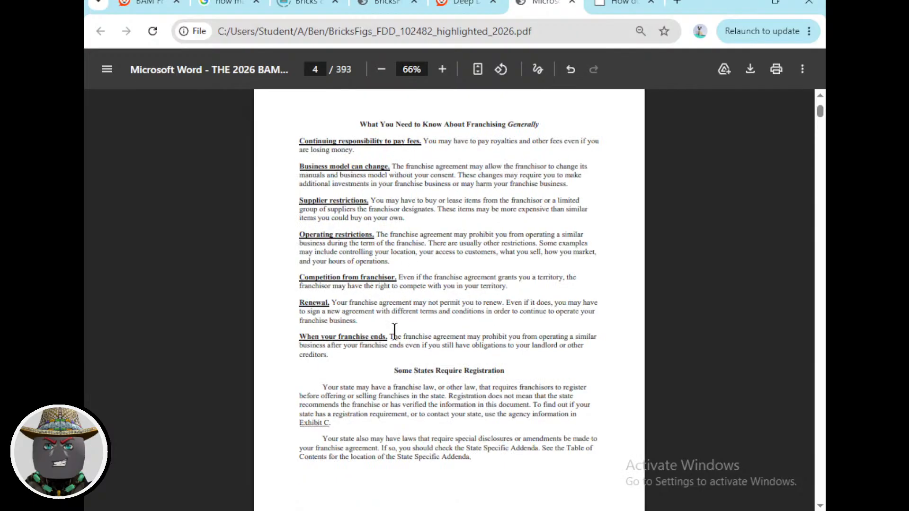
pyautogui.scroll(-9, 393, 331)
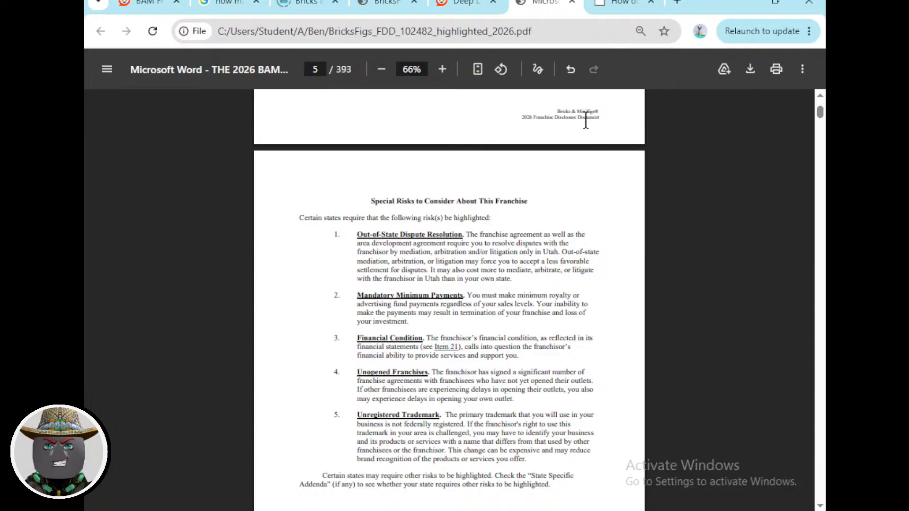
# Outline the whole Special Risks section and its item 3, Financial Condition, in light gray at the second-thickest pen size.
pyautogui.click(538, 69)
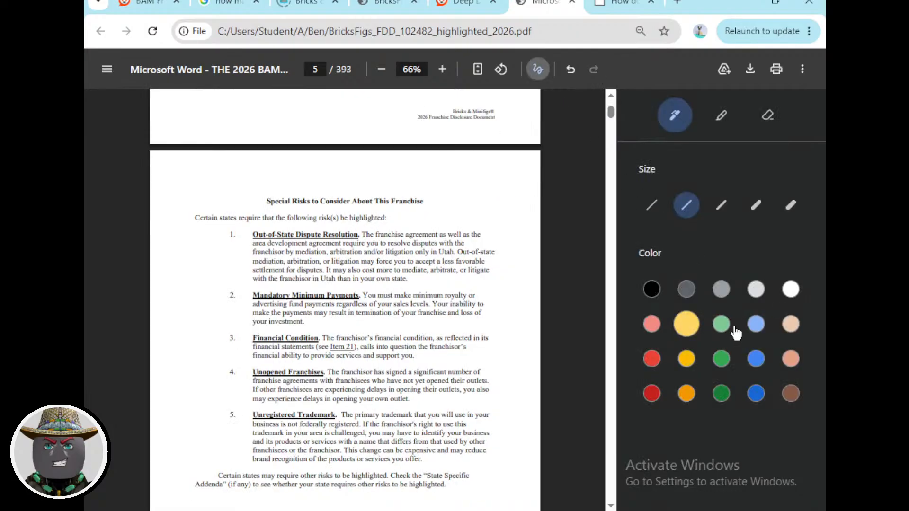
pyautogui.click(756, 205)
pyautogui.click(760, 325)
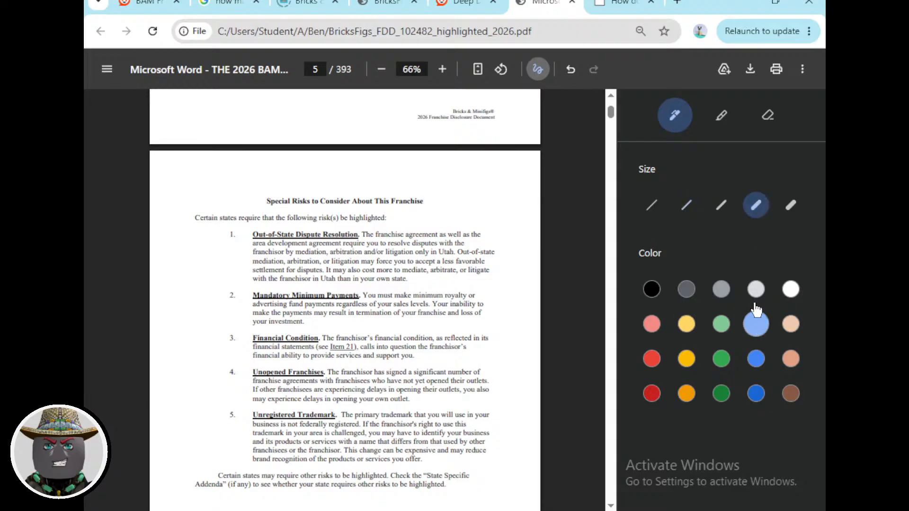
pyautogui.click(756, 290)
pyautogui.moveTo(291, 178)
pyautogui.mouseDown()
pyautogui.moveTo(259, 175)
pyautogui.moveTo(182, 232)
pyautogui.moveTo(181, 489)
pyautogui.moveTo(286, 509)
pyautogui.moveTo(463, 496)
pyautogui.moveTo(507, 374)
pyautogui.moveTo(504, 183)
pyautogui.moveTo(274, 179)
pyautogui.mouseUp()
pyautogui.moveTo(306, 327)
pyautogui.mouseDown()
pyautogui.moveTo(224, 328)
pyautogui.moveTo(224, 361)
pyautogui.moveTo(461, 367)
pyautogui.moveTo(494, 347)
pyautogui.moveTo(440, 326)
pyautogui.moveTo(305, 328)
pyautogui.mouseUp()
pyautogui.scroll(-2, 399, 331)
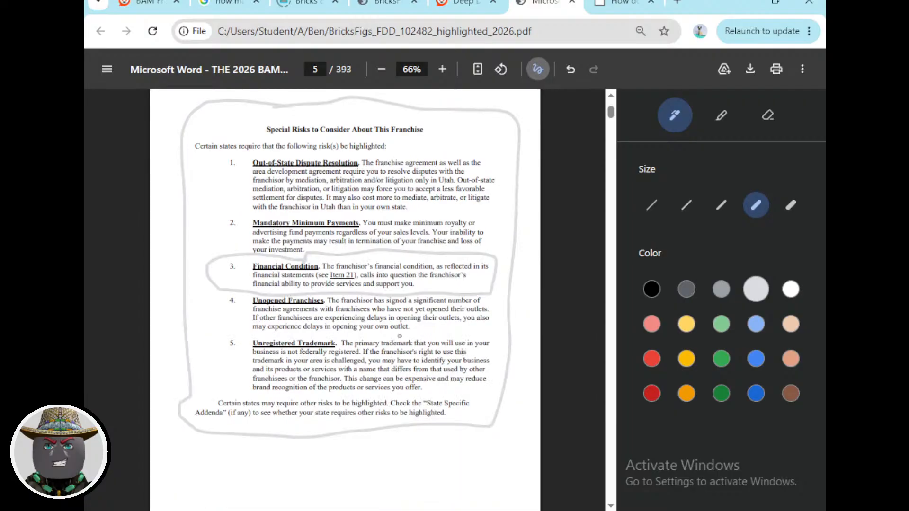
# Underline the word "you" at the end of the Financial Condition risk in yellow.
pyautogui.scroll(2, 431, 323)
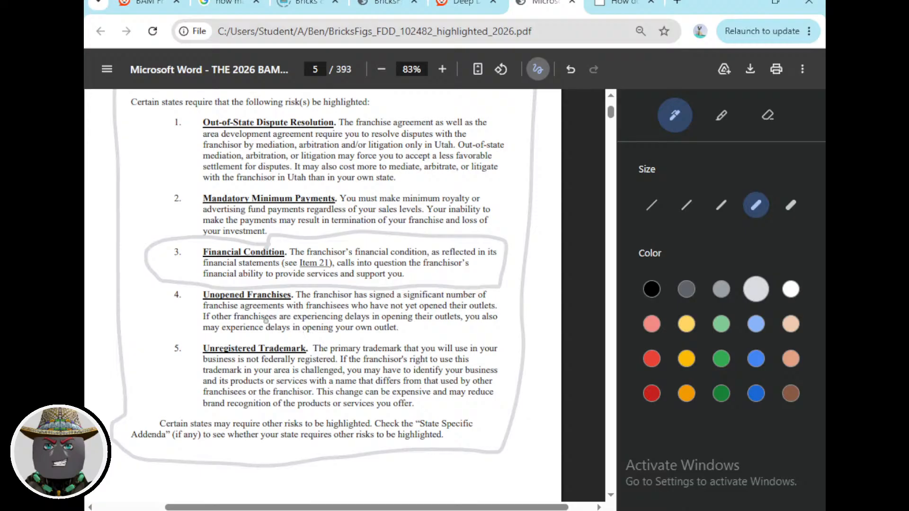
pyautogui.click(690, 327)
pyautogui.moveTo(396, 280); pyautogui.dragTo(403, 279)
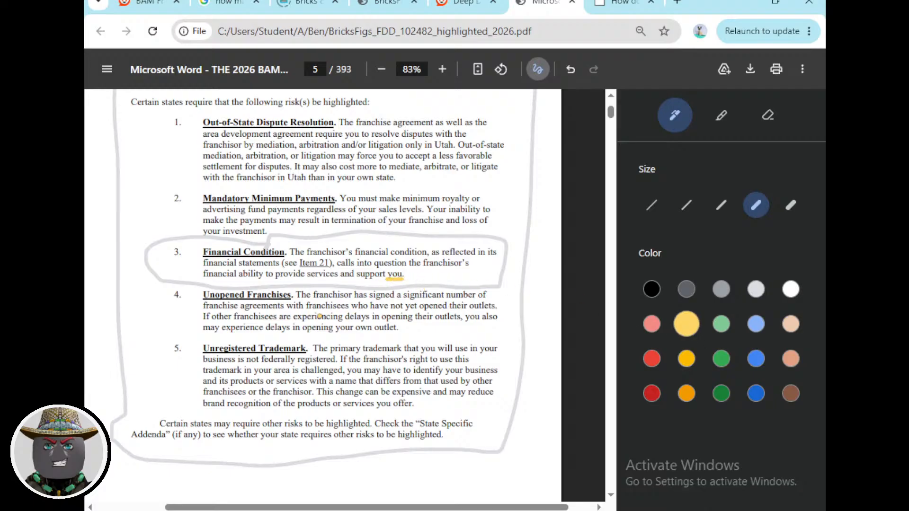
# Look through the Michigan notice, table of contents and exhibits list up to Item 2, Business Experience, on page 12.
pyautogui.scroll(-5, 293, 333)
pyautogui.scroll(-5, 294, 334)
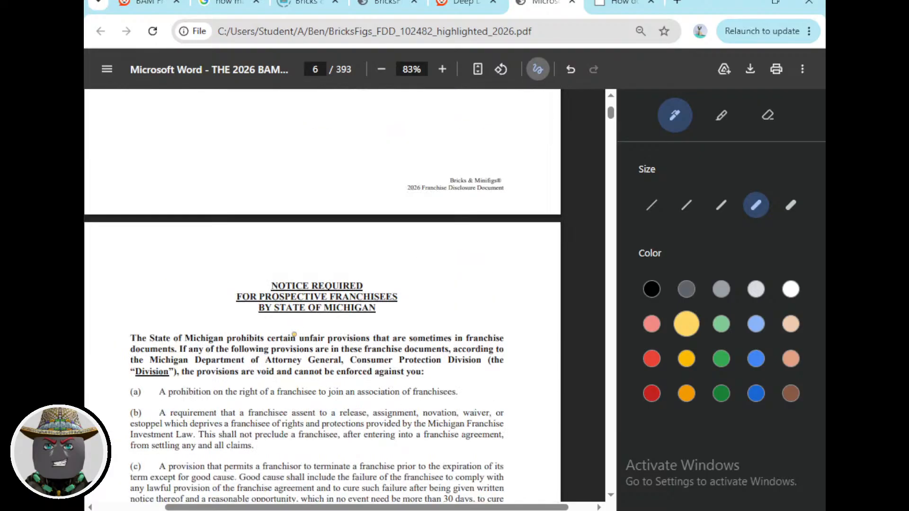
pyautogui.scroll(-7, 260, 349)
pyautogui.scroll(-5, 251, 352)
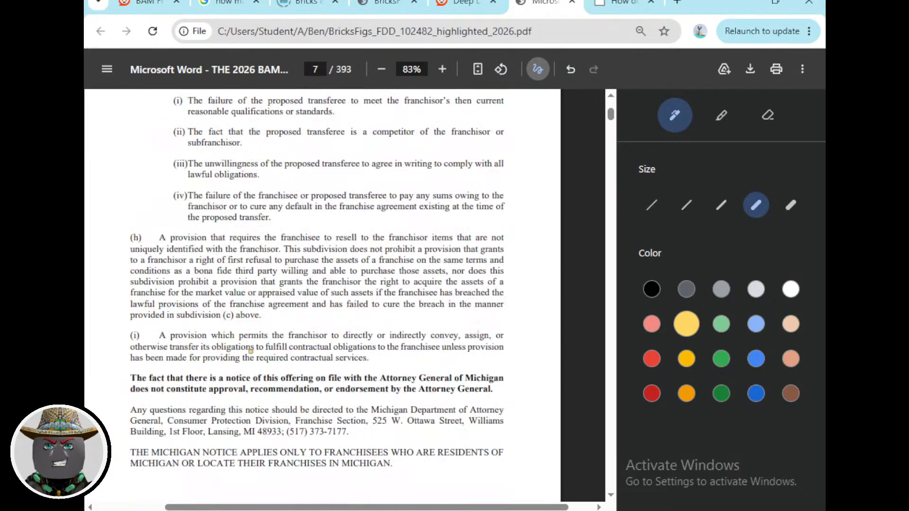
pyautogui.scroll(-4, 252, 352)
pyautogui.scroll(-3, 252, 350)
pyautogui.scroll(3, 291, 343)
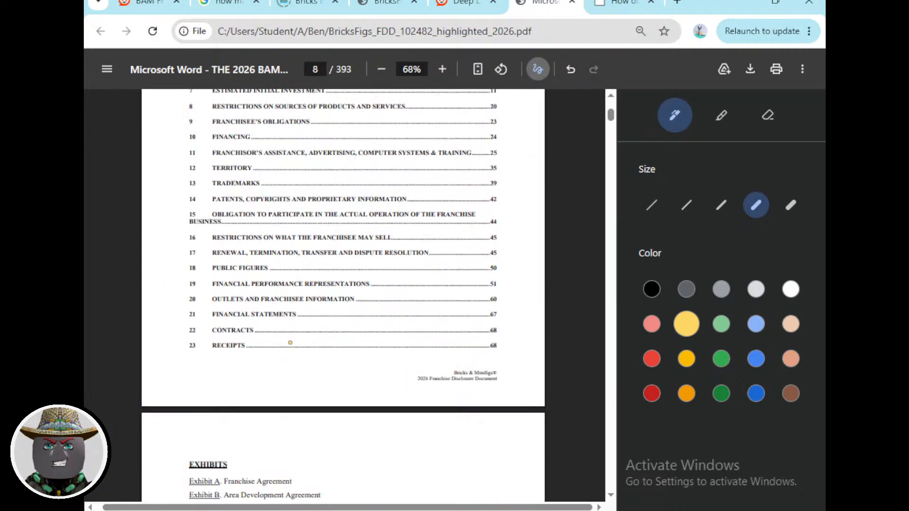
pyautogui.scroll(-20, 244, 351)
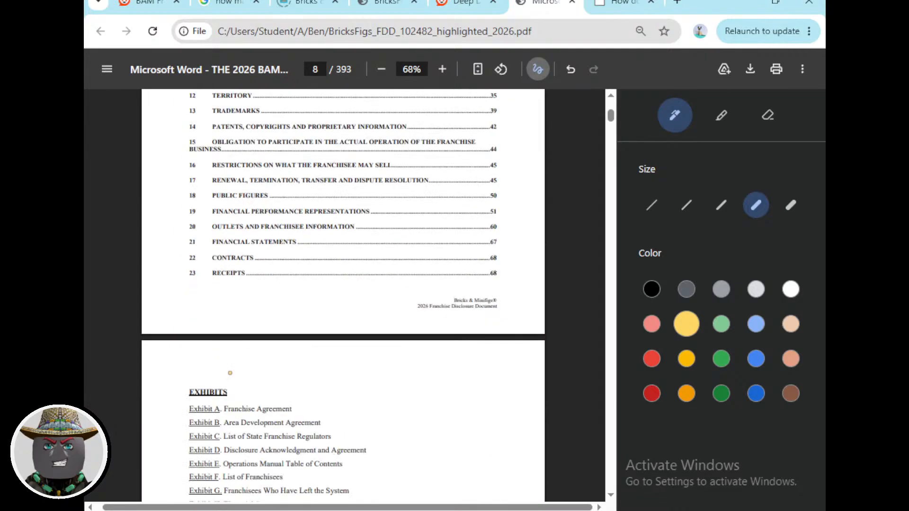
pyautogui.scroll(-20, 231, 372)
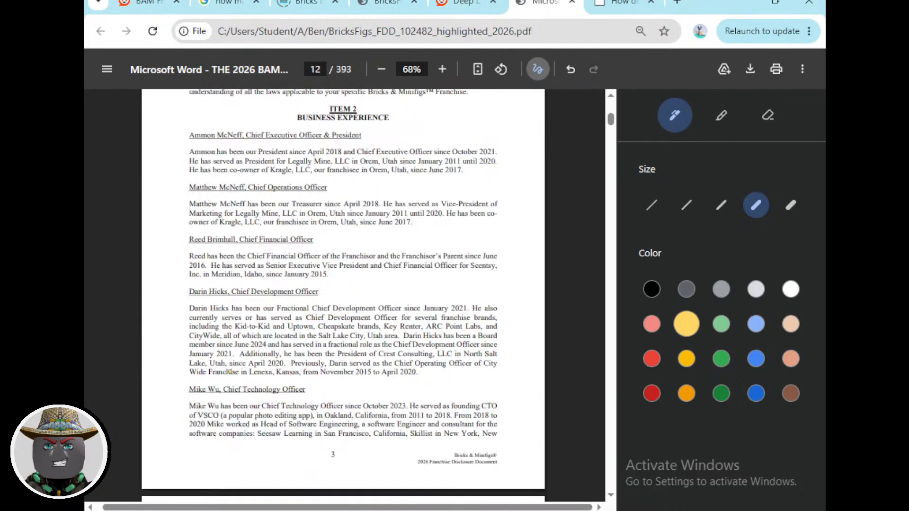
# In yellow, circle "Fractional Chief Development Officer", underline that officer's name, and draw an arrow to the Chief Development Officer heading.
pyautogui.scroll(1, 228, 367)
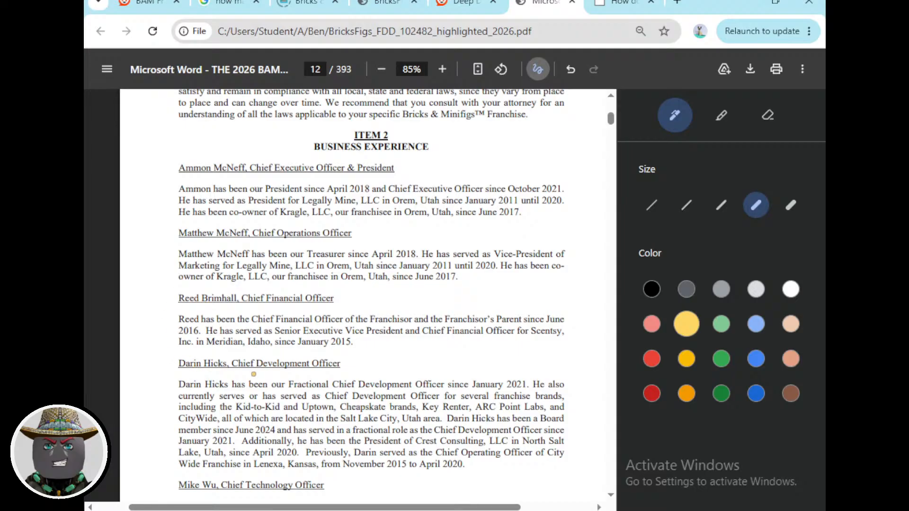
pyautogui.moveTo(303, 376)
pyautogui.mouseDown()
pyautogui.moveTo(287, 381)
pyautogui.moveTo(310, 391)
pyautogui.moveTo(447, 391)
pyautogui.moveTo(360, 374)
pyautogui.moveTo(306, 378)
pyautogui.mouseUp()
pyautogui.moveTo(175, 392); pyautogui.dragTo(229, 390)
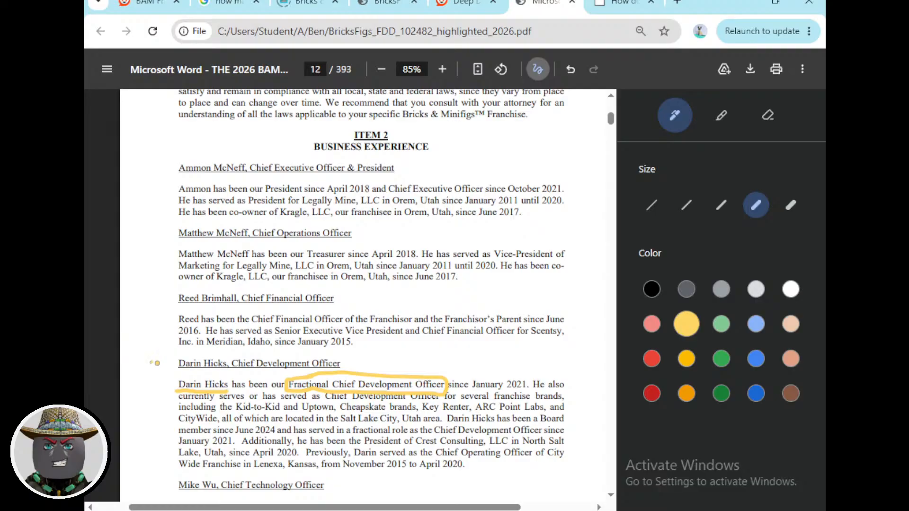
pyautogui.moveTo(149, 363)
pyautogui.mouseDown()
pyautogui.moveTo(176, 363)
pyautogui.moveTo(168, 368)
pyautogui.mouseUp()
# Read through the officers' biographies in Item 2, Business Experience, and the start of Item 3, Litigation.
pyautogui.scroll(-3, 226, 400)
pyautogui.scroll(-8, 227, 400)
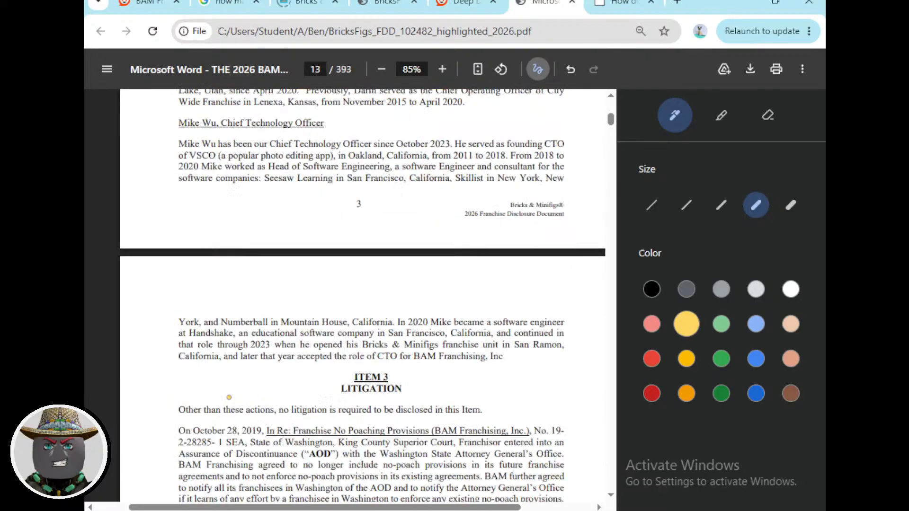
pyautogui.scroll(6, 229, 396)
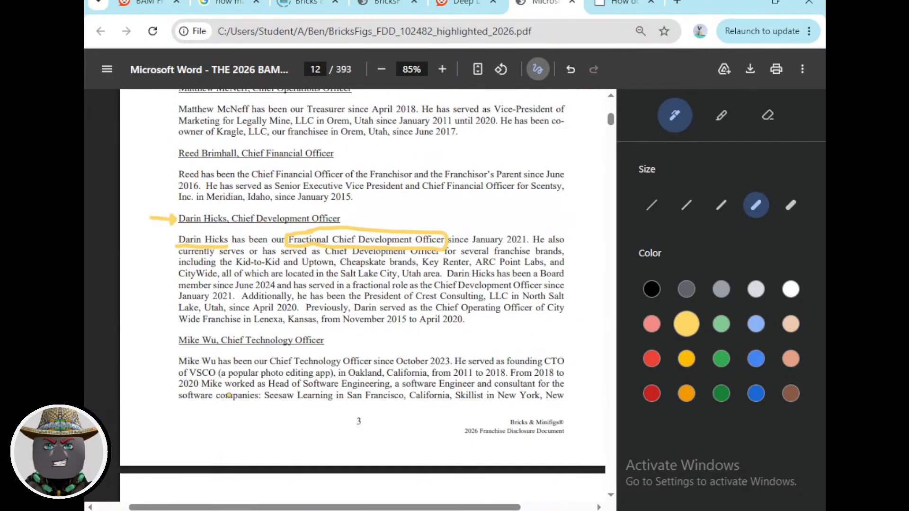
pyautogui.scroll(3, 256, 310)
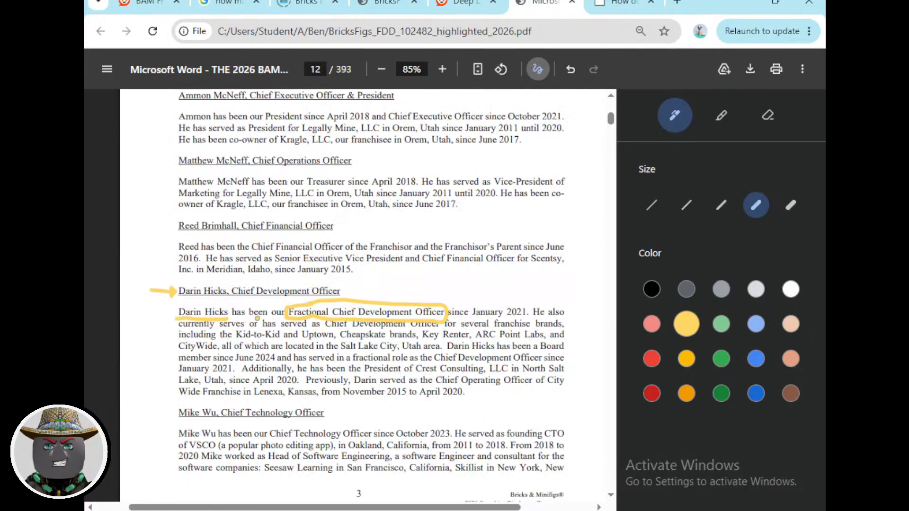
pyautogui.scroll(1, 257, 318)
pyautogui.scroll(-2, 254, 320)
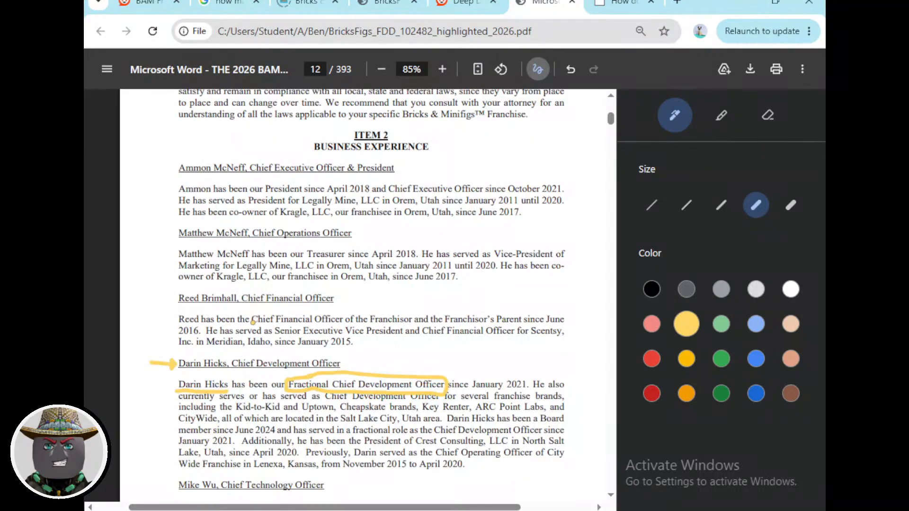
pyautogui.scroll(-2, 252, 325)
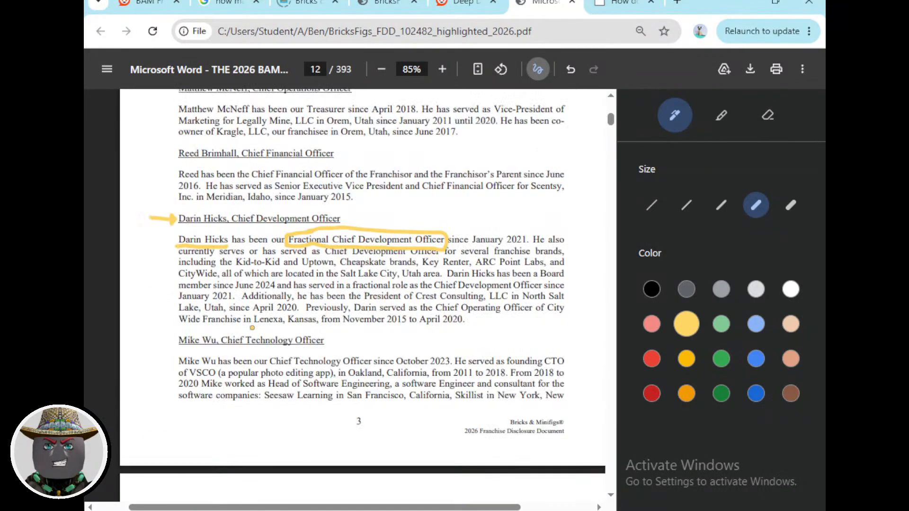
pyautogui.scroll(-3, 239, 283)
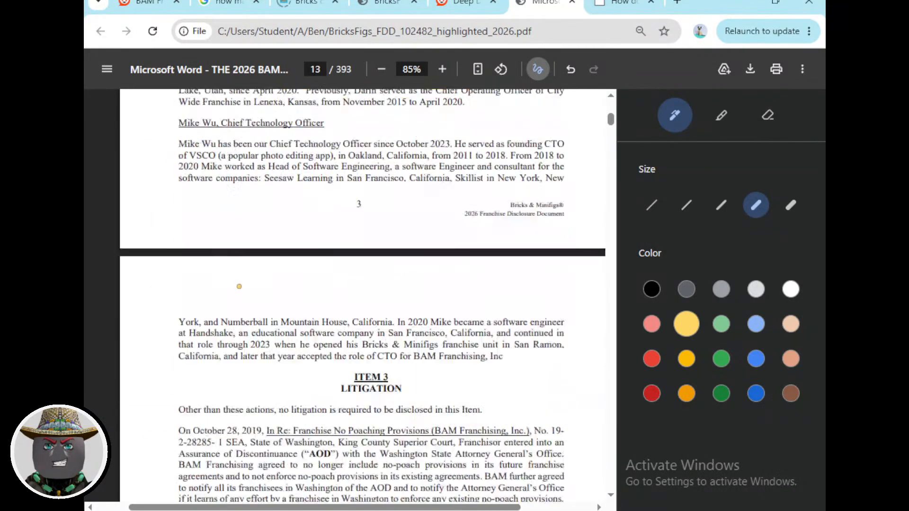
pyautogui.scroll(-1, 239, 286)
pyautogui.scroll(6, 239, 288)
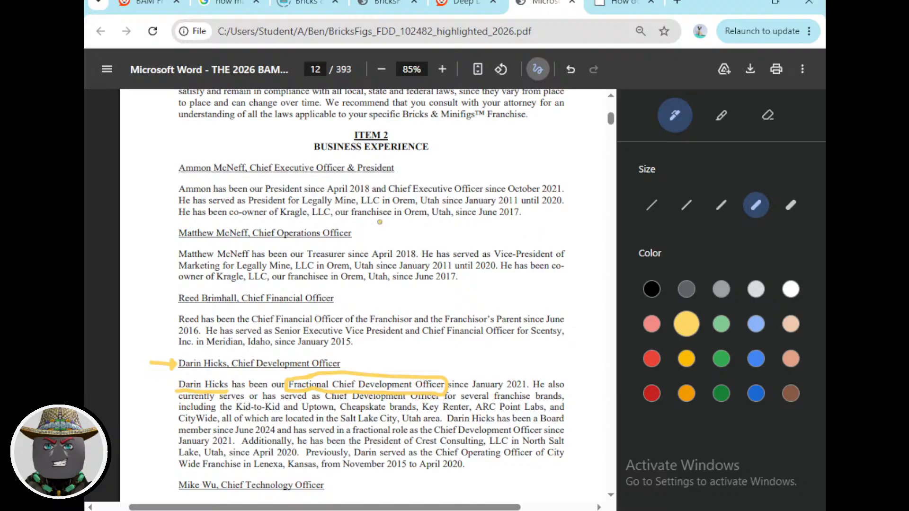
# Switch to the 2024 disclosure document and find Item 2, Business Experience, on page 12.
pyautogui.click(400, 9)
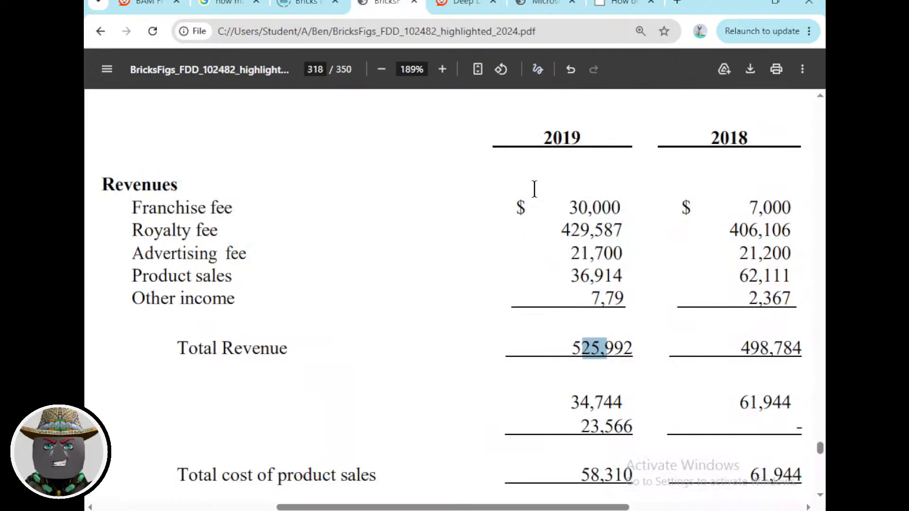
pyautogui.scroll(-5, 419, 235)
pyautogui.scroll(-3, 419, 236)
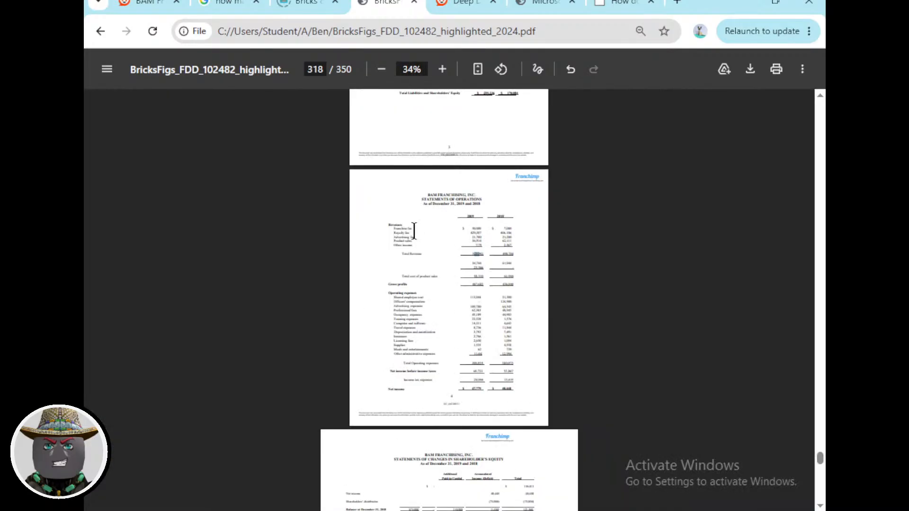
pyautogui.moveTo(822, 460); pyautogui.dragTo(820, 101)
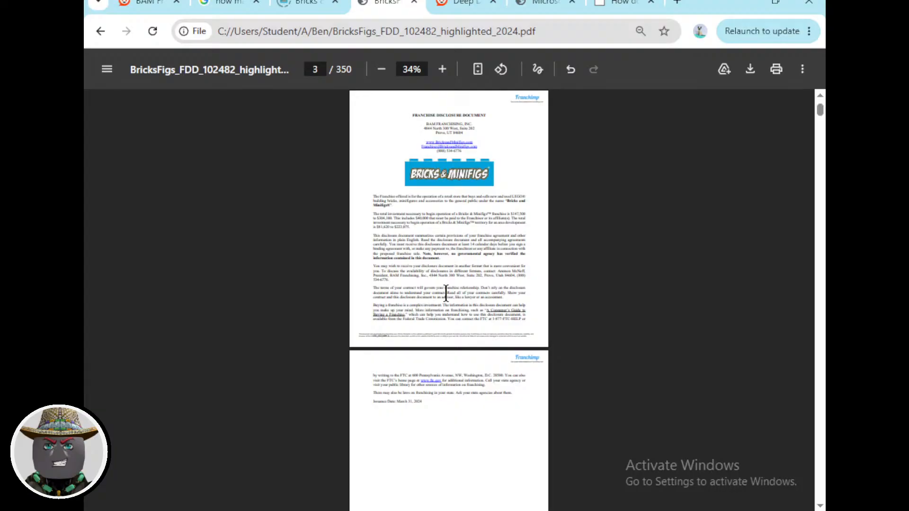
pyautogui.scroll(-10, 445, 303)
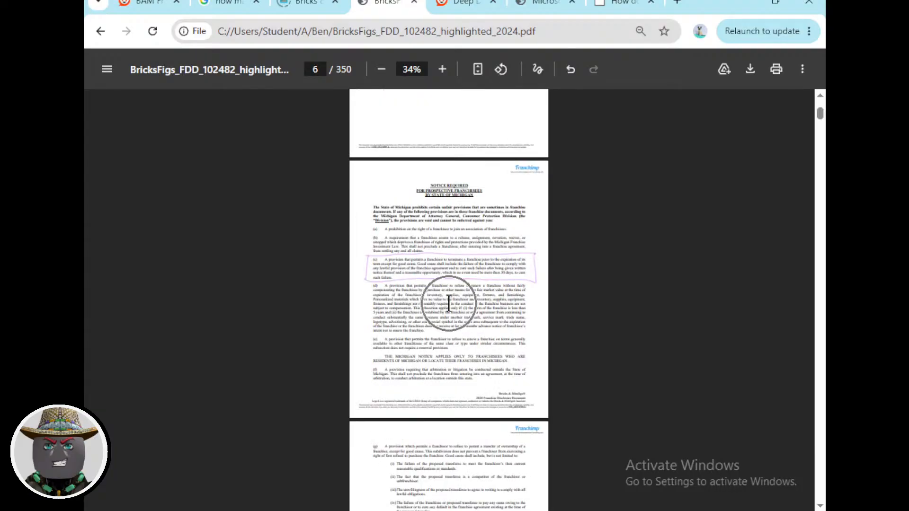
pyautogui.keyDown('ctrl'); pyautogui.scroll(3, 448, 303); pyautogui.keyUp('ctrl')
pyautogui.scroll(-5, 449, 303)
pyautogui.scroll(-17, 449, 303)
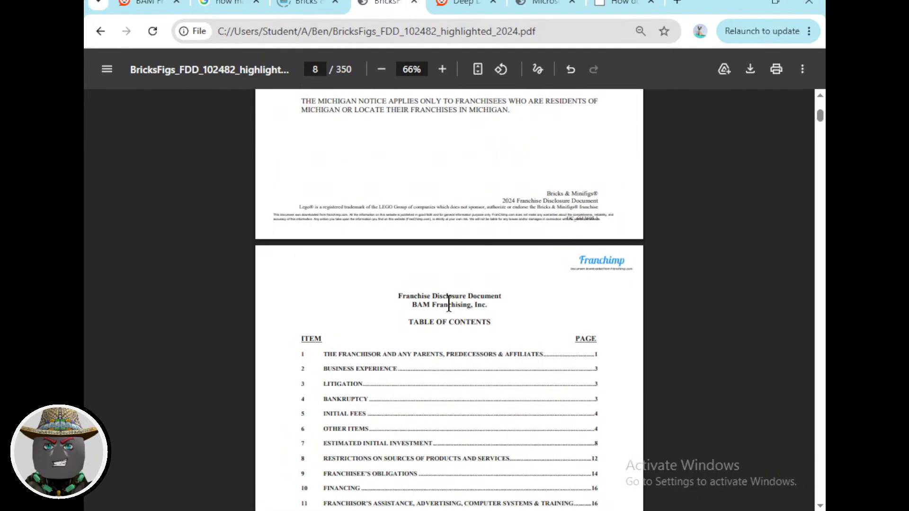
pyautogui.scroll(-5, 450, 303)
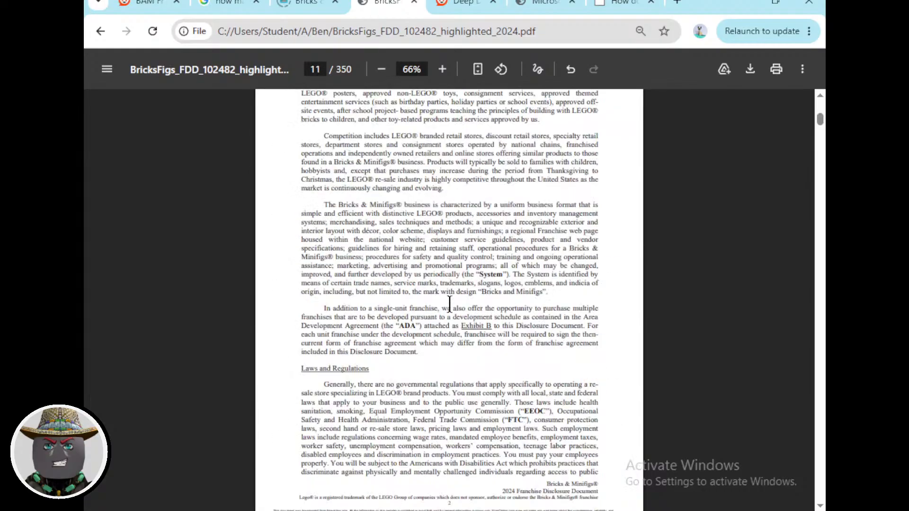
pyautogui.scroll(-7, 449, 303)
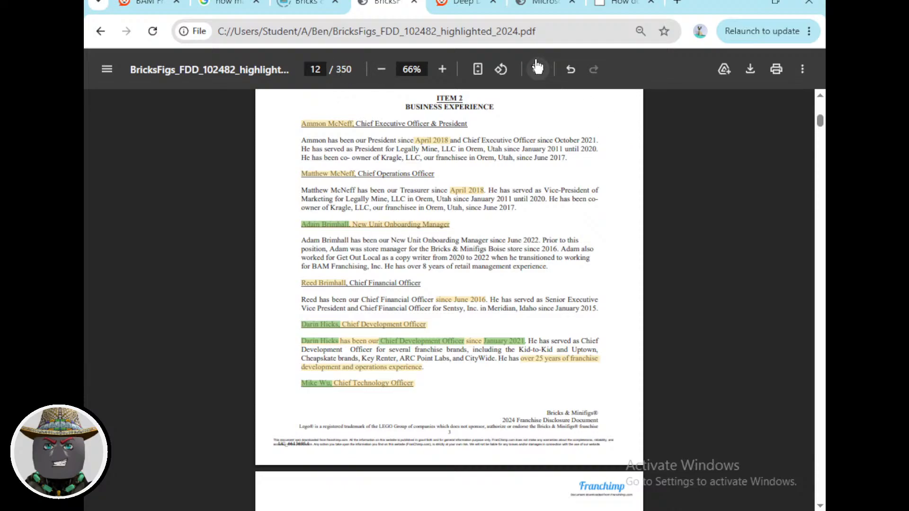
# With the blue highlighter, circle the New Unit Onboarding Manager and Chief Development Officer entries and underline the New Unit Onboarding Manager heading.
pyautogui.click(537, 69)
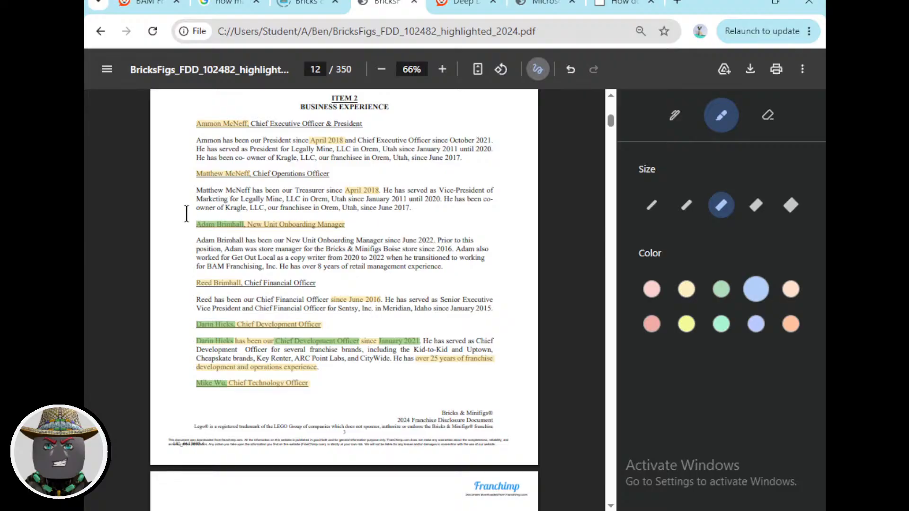
pyautogui.moveTo(183, 218)
pyautogui.mouseDown()
pyautogui.moveTo(168, 256)
pyautogui.moveTo(236, 275)
pyautogui.moveTo(511, 276)
pyautogui.moveTo(498, 221)
pyautogui.moveTo(195, 218)
pyautogui.mouseUp()
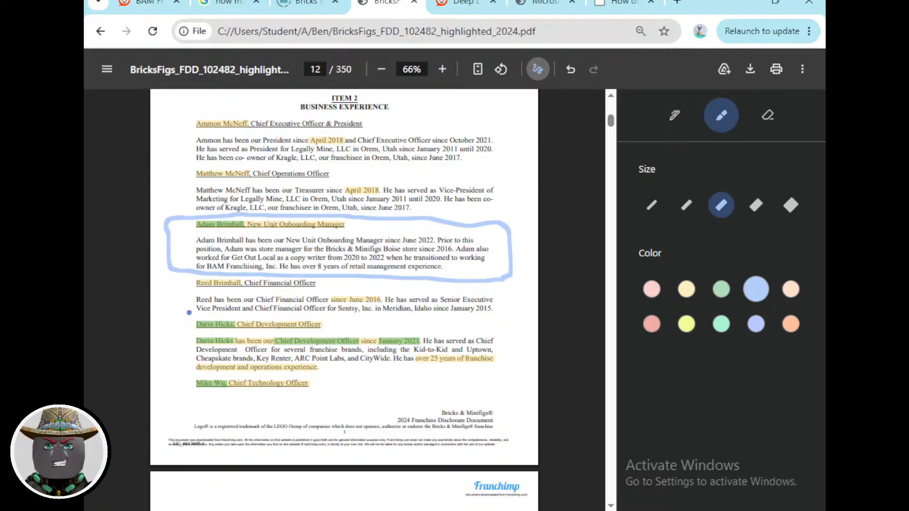
pyautogui.moveTo(189, 312)
pyautogui.mouseDown()
pyautogui.moveTo(161, 345)
pyautogui.moveTo(181, 374)
pyautogui.moveTo(515, 379)
pyautogui.moveTo(520, 338)
pyautogui.moveTo(472, 321)
pyautogui.moveTo(178, 313)
pyautogui.mouseUp()
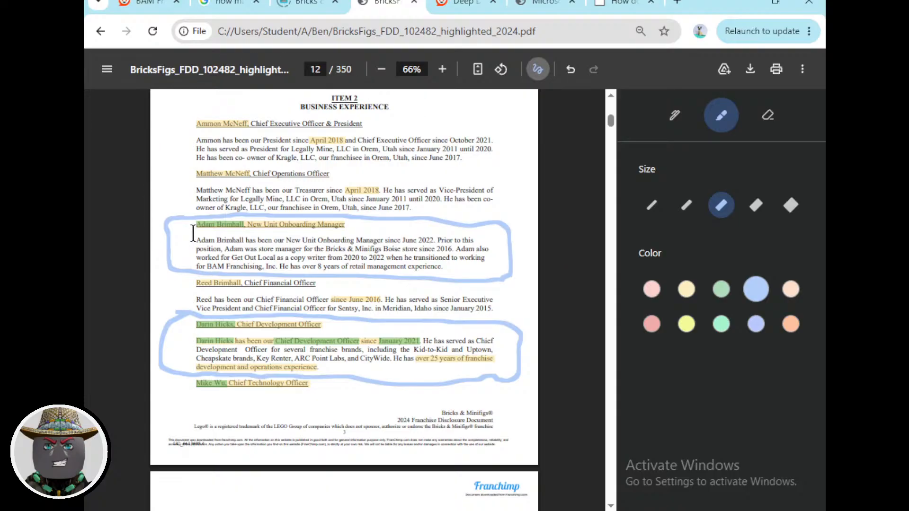
pyautogui.moveTo(194, 231); pyautogui.dragTo(334, 233)
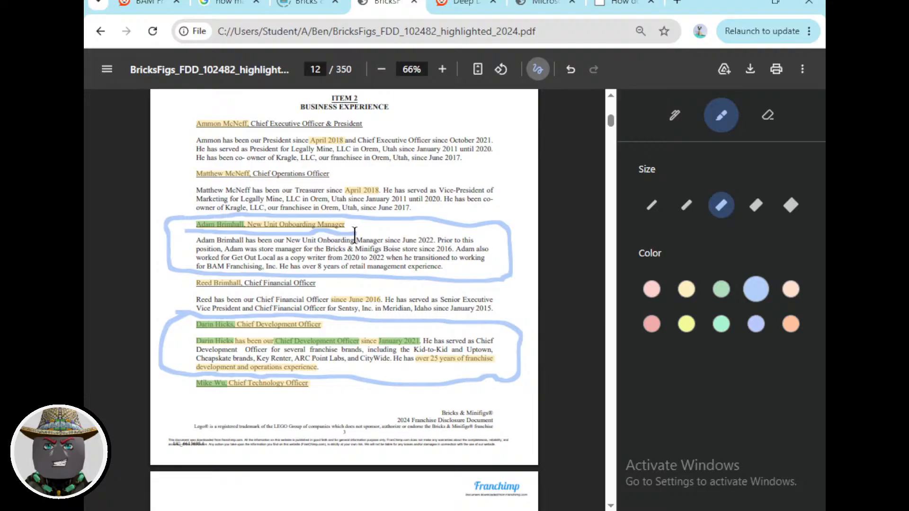
# With the pen in light peach, draw a thick question mark inside the New Unit Onboarding Manager circle and thinner ones on both sides outside it.
pyautogui.click(676, 116)
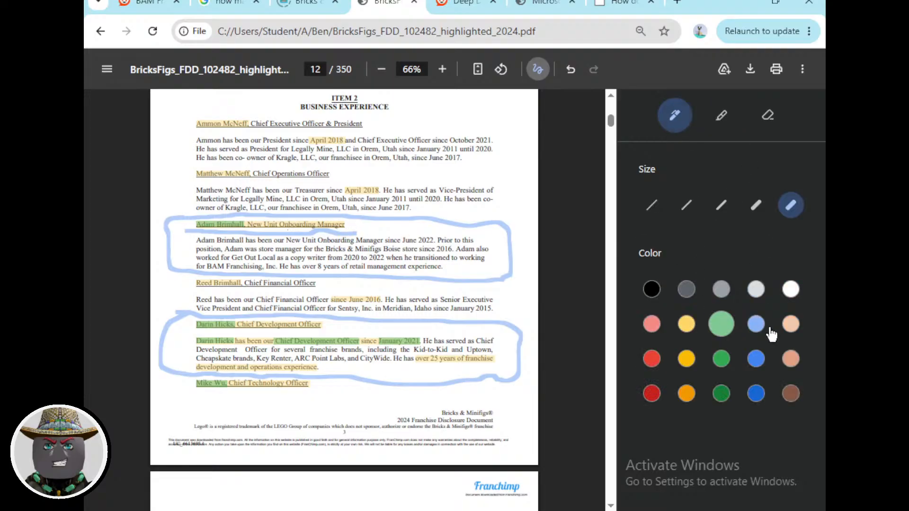
pyautogui.click(788, 329)
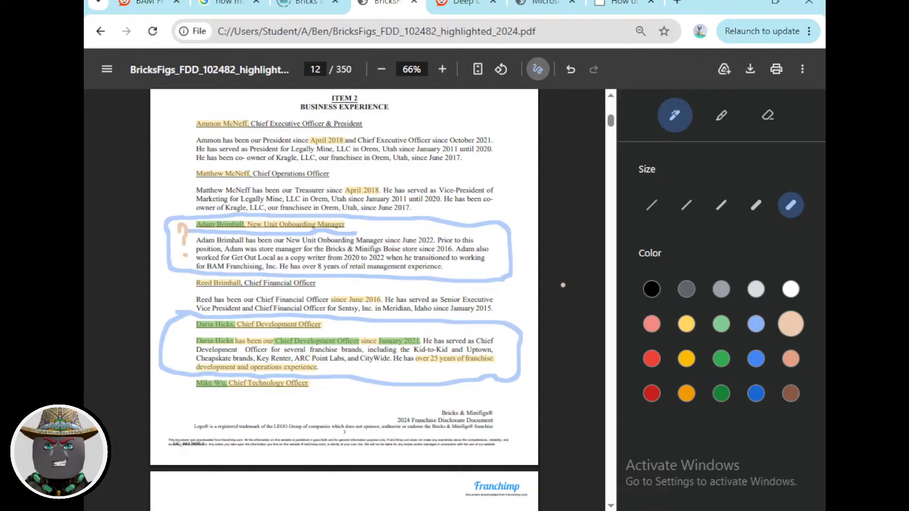
pyautogui.click(687, 205)
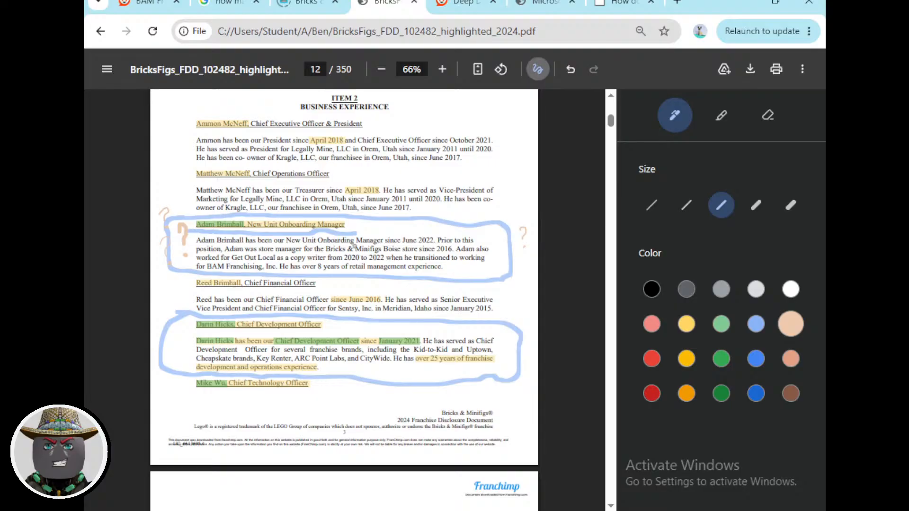
pyautogui.scroll(8, 363, 249)
pyautogui.scroll(-5, 363, 250)
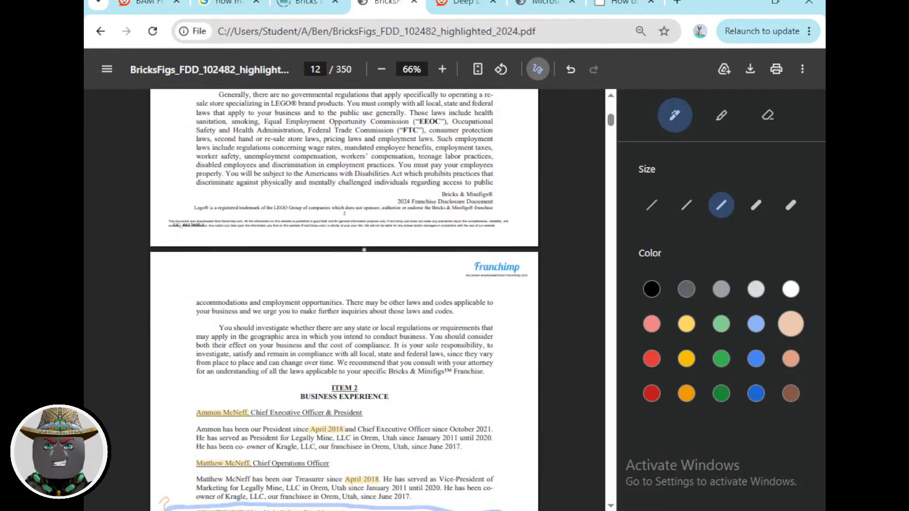
pyautogui.scroll(-3, 365, 253)
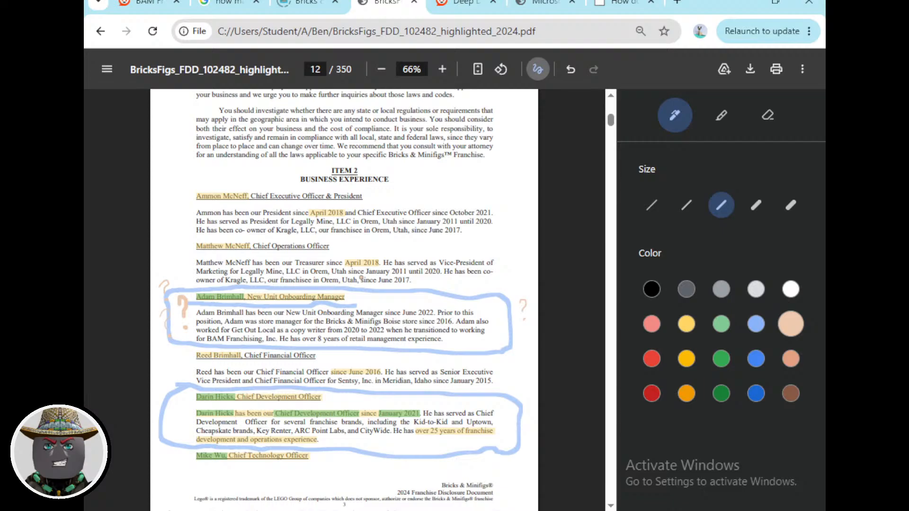
# In the 2026 disclosure document, draw a thin light grey mark beside each of the five officers' entries in Item 2.
pyautogui.click(540, 4)
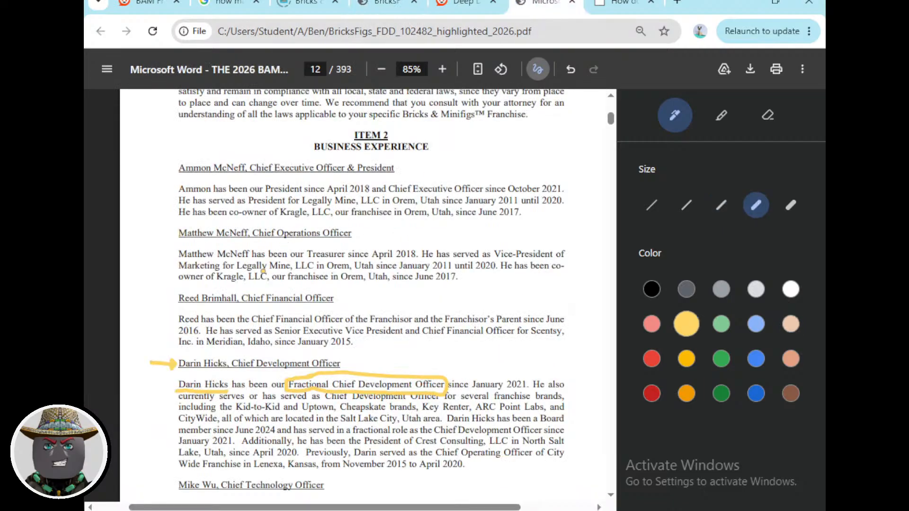
pyautogui.scroll(-3, 263, 271)
pyautogui.scroll(-5, 210, 278)
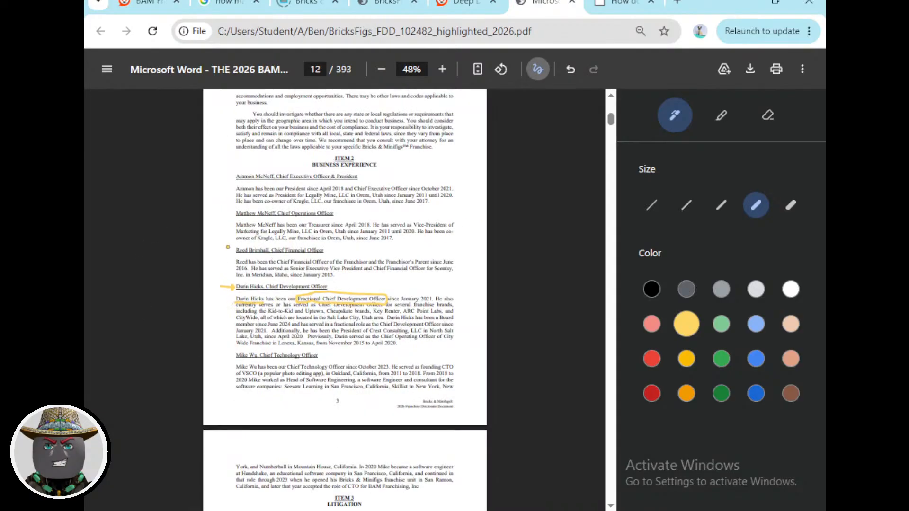
pyautogui.click(755, 291)
pyautogui.click(687, 205)
pyautogui.scroll(2, 222, 263)
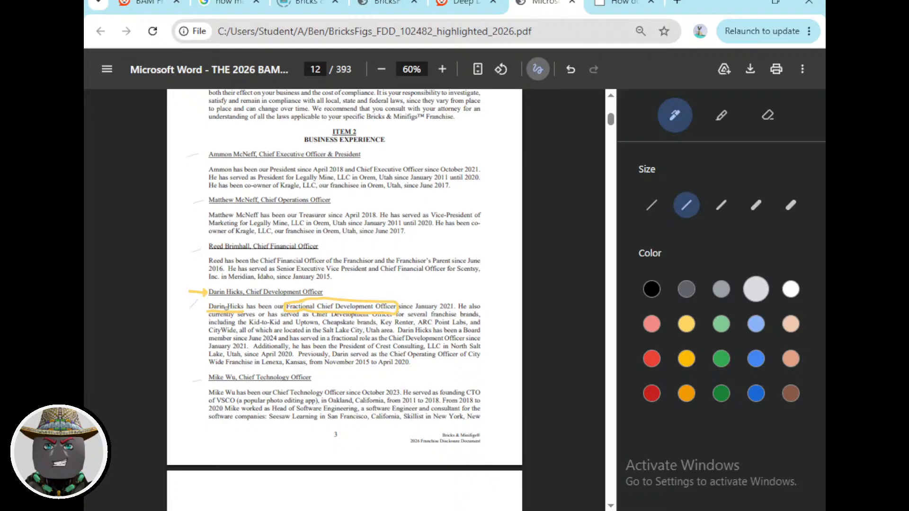
# Compare the officers listed in Item 2 of the 2026 and 2024 documents, and look ahead through Litigation to the Area Development Agreement.
pyautogui.scroll(-5, 237, 276)
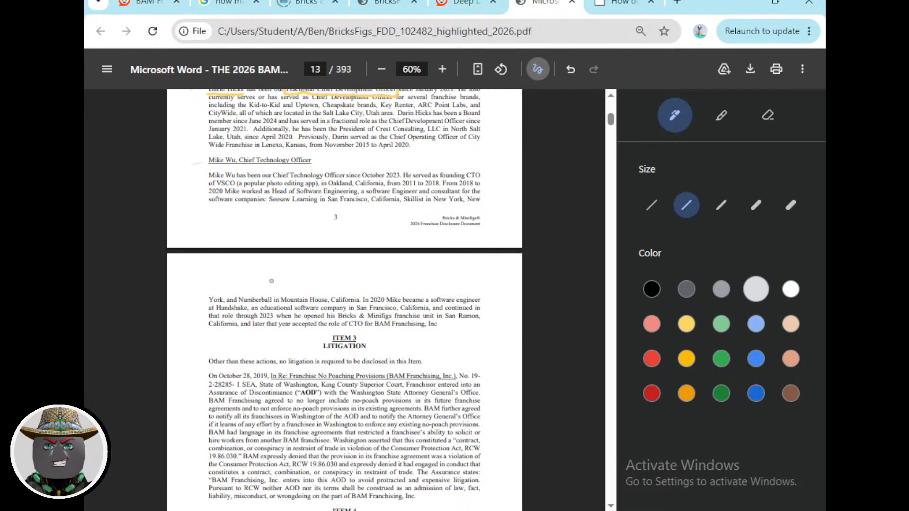
pyautogui.scroll(5, 271, 281)
pyautogui.click(383, 4)
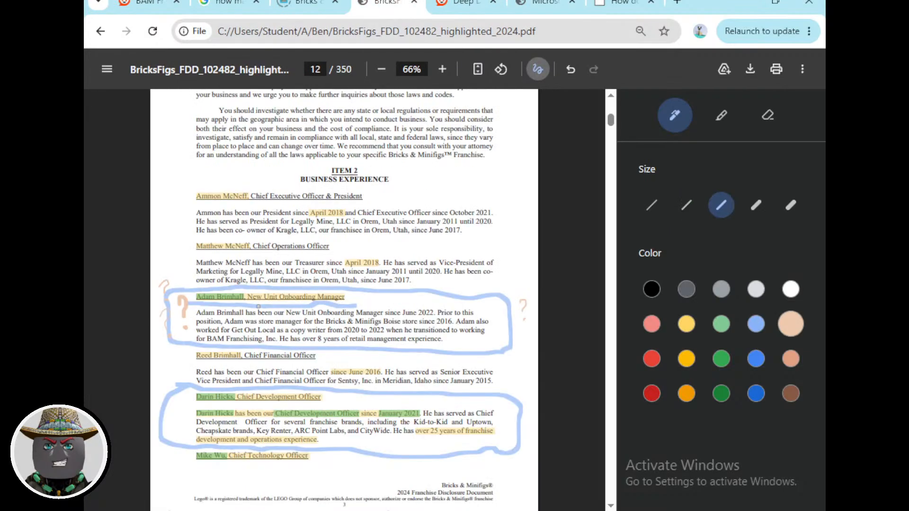
pyautogui.click(537, 4)
pyautogui.scroll(-8, 235, 307)
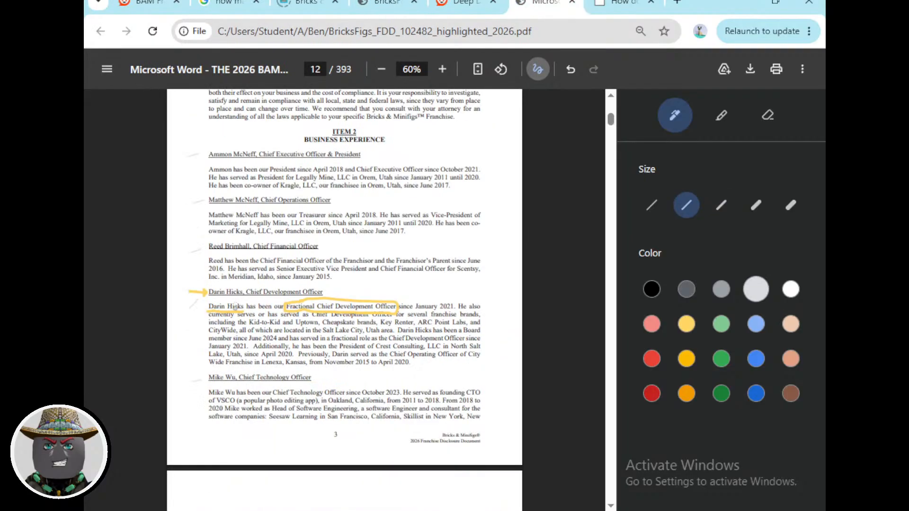
pyautogui.scroll(8, 235, 308)
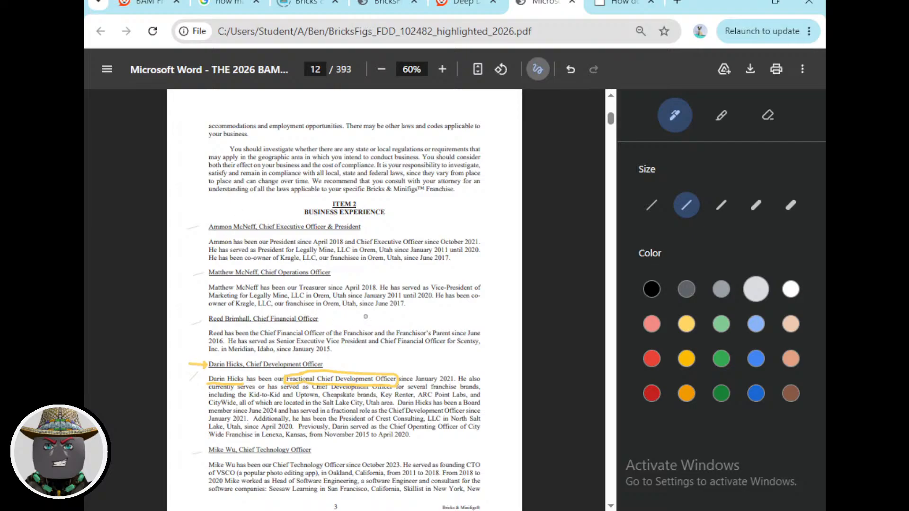
pyautogui.scroll(-13, 516, 290)
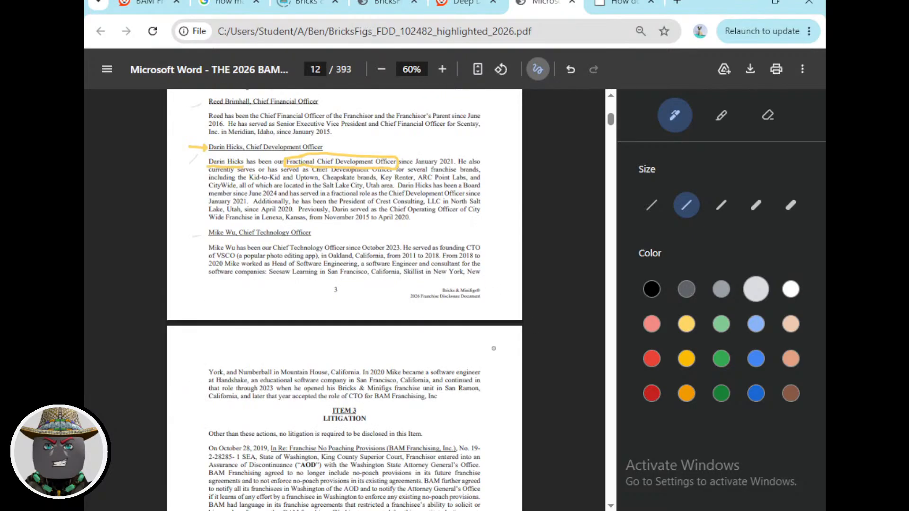
pyautogui.scroll(-7, 493, 351)
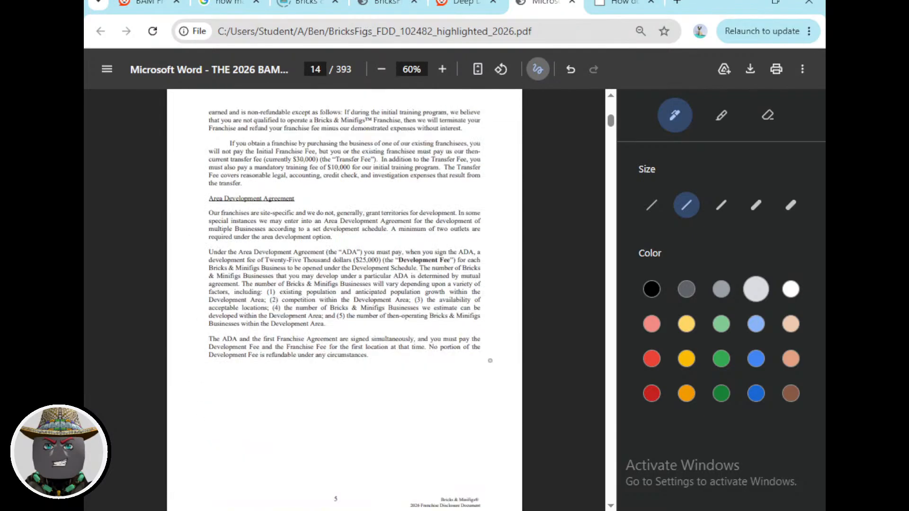
pyautogui.scroll(17, 480, 362)
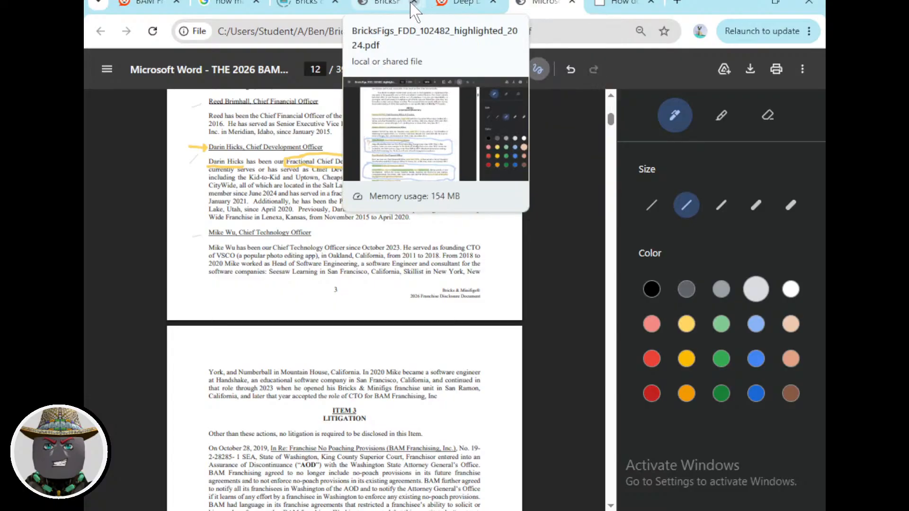
# Switch to the Reddit "Deep Dive" post and read it from the Franchise Disclosure Documents section through Legal Entities, UCC Filings and Lawsuits.
pyautogui.click(457, 7)
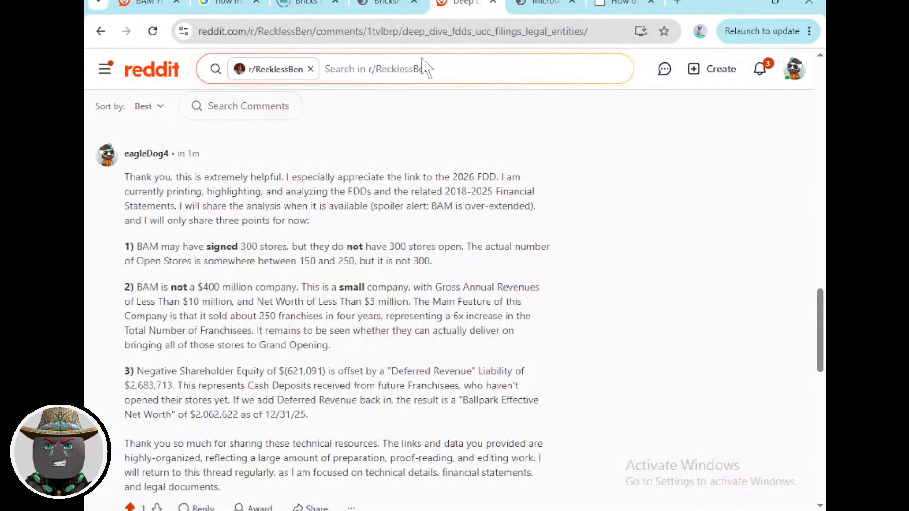
pyautogui.scroll(15, 319, 239)
pyautogui.scroll(10, 202, 256)
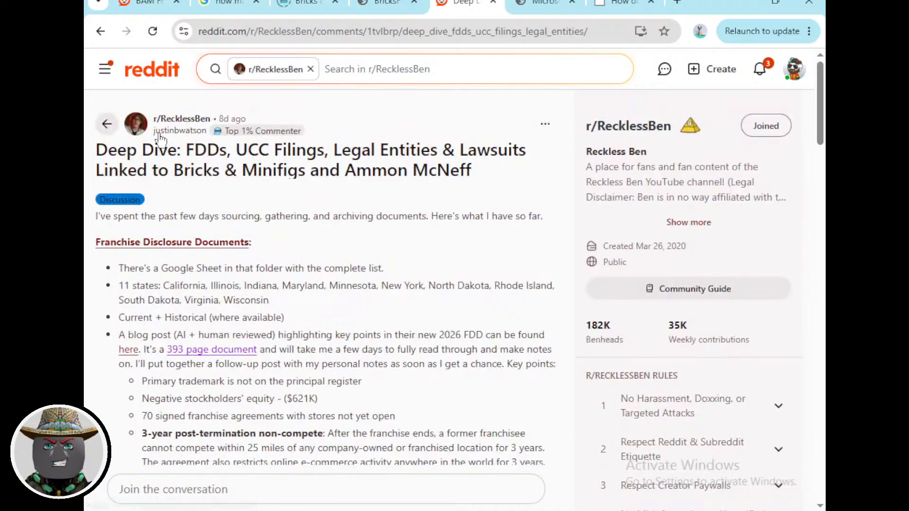
pyautogui.moveTo(192, 133)
pyautogui.moveTo(441, 335); pyautogui.dragTo(483, 335)
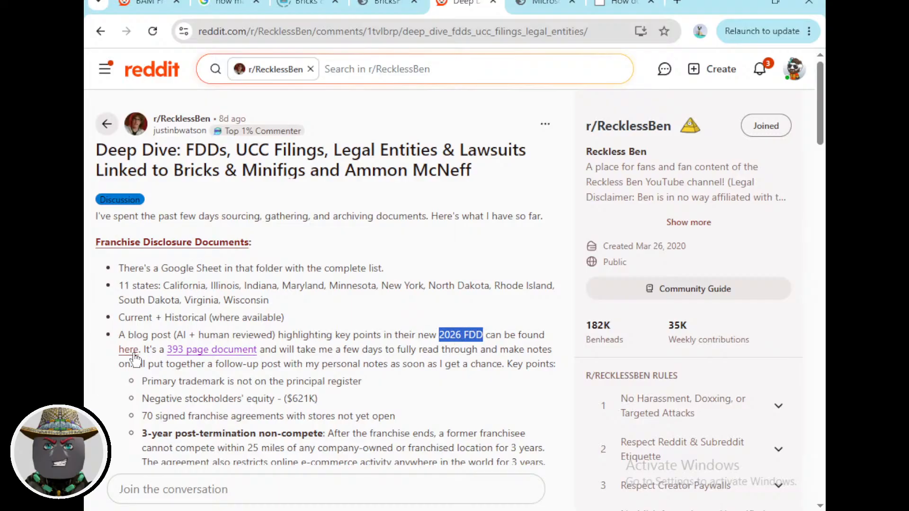
pyautogui.scroll(-5, 264, 374)
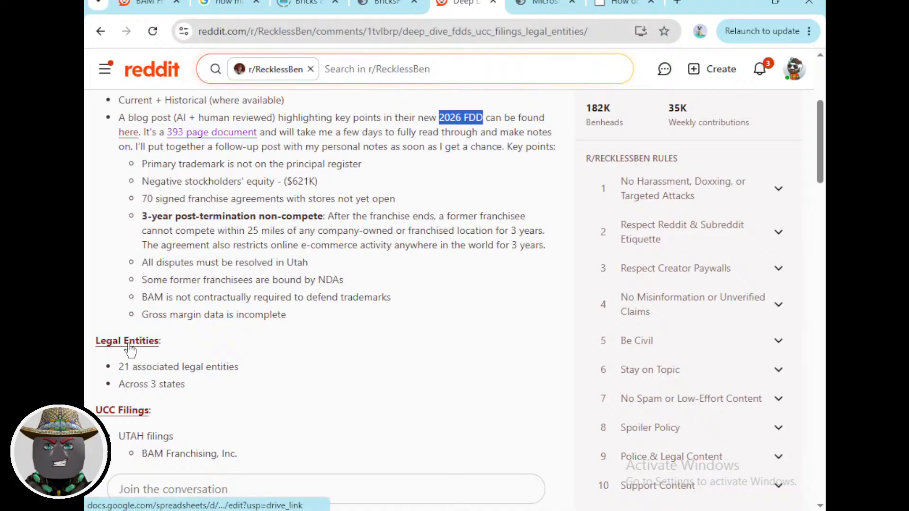
pyautogui.scroll(-2, 199, 353)
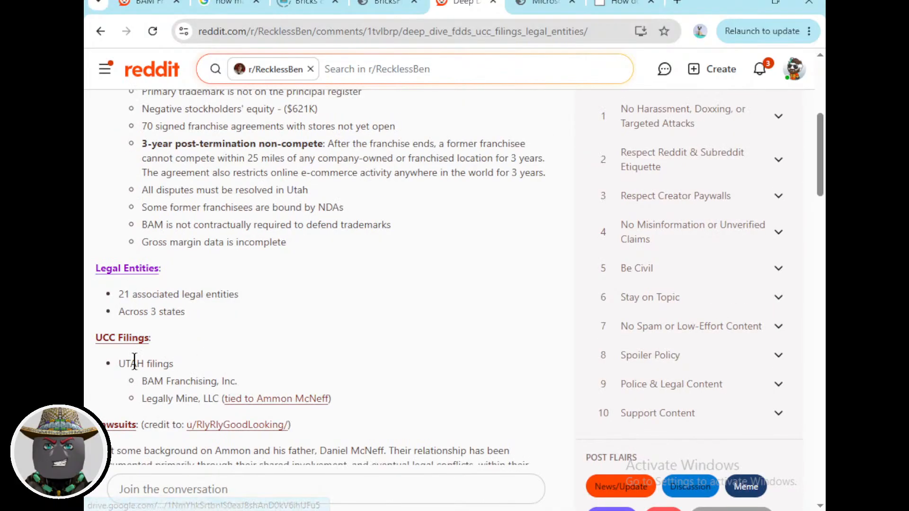
pyautogui.scroll(-2, 203, 294)
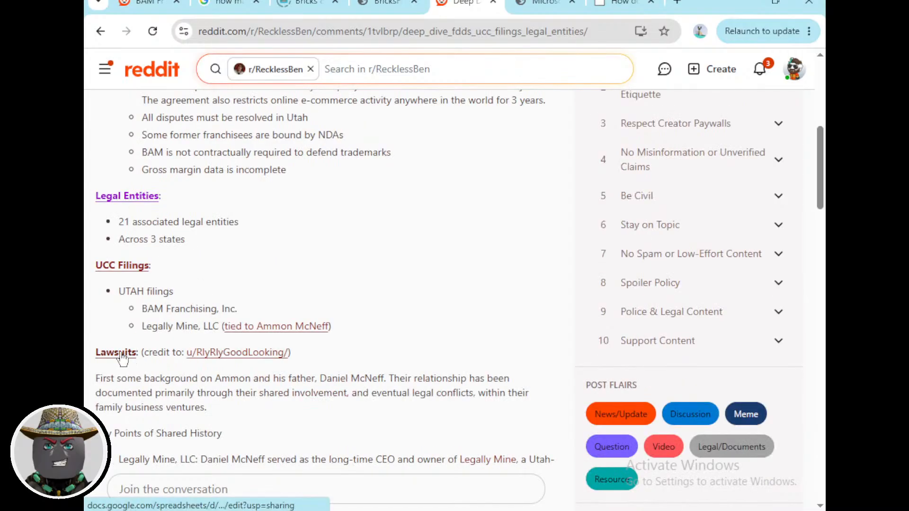
pyautogui.scroll(-2, 124, 361)
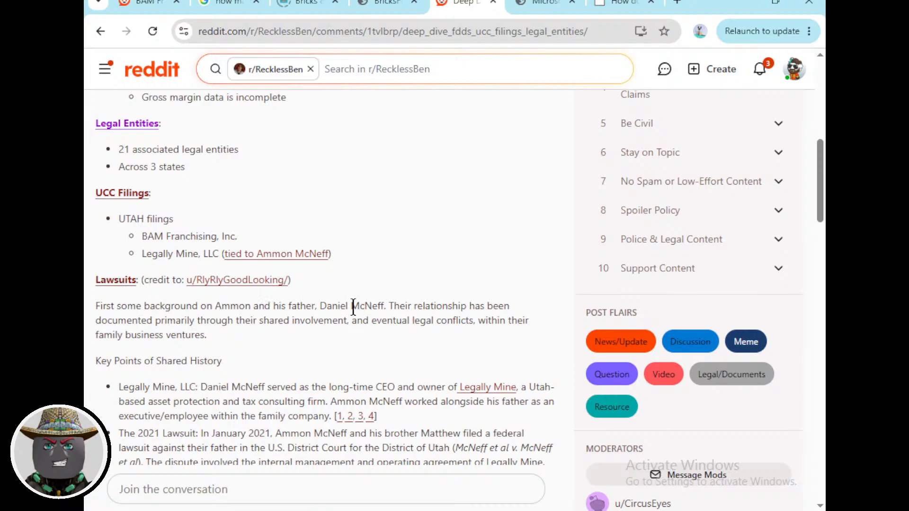
pyautogui.scroll(-3, 249, 324)
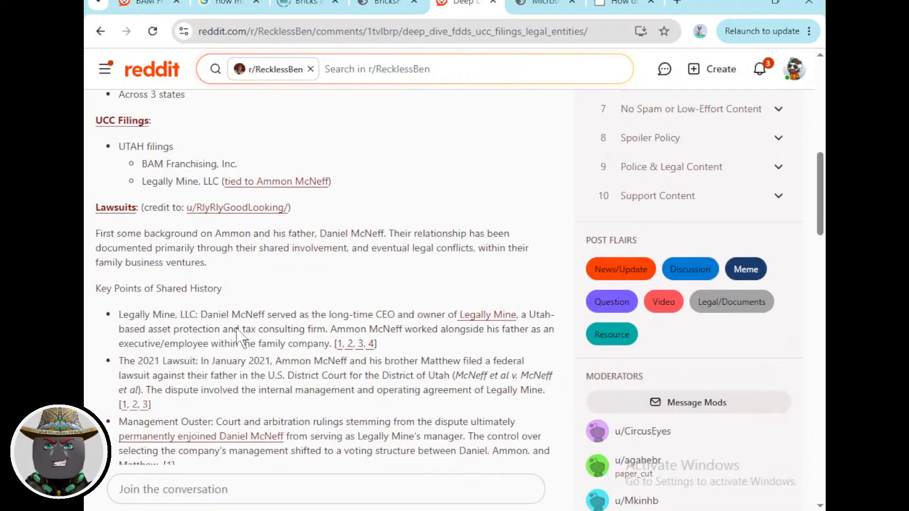
pyautogui.scroll(-5, 234, 327)
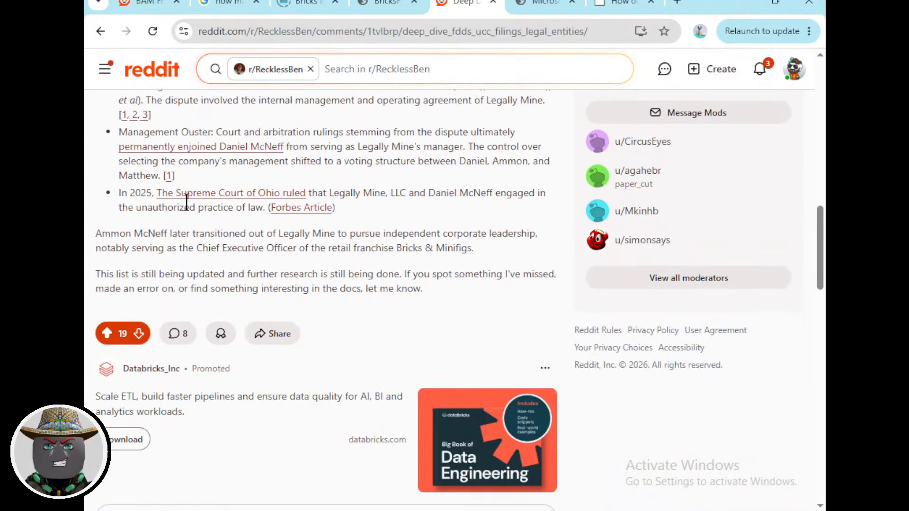
# Go back through the Reddit "Deep Dive" post to its beginning and switch to the 2026 franchise disclosure document.
pyautogui.scroll(2, 187, 204)
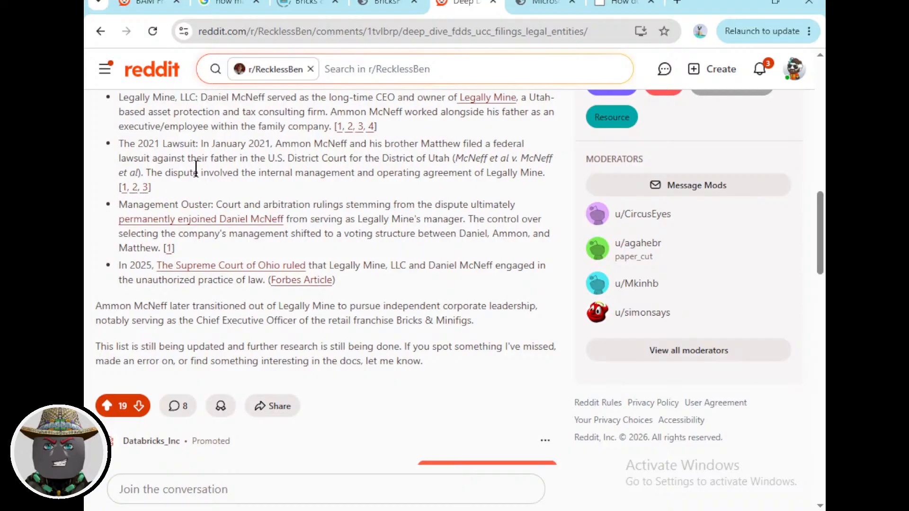
pyautogui.scroll(7, 379, 311)
pyautogui.scroll(7, 379, 312)
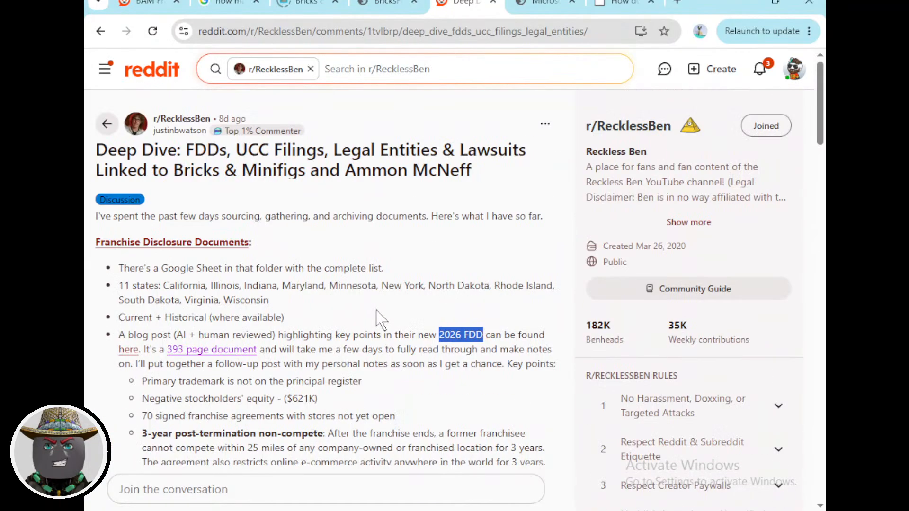
pyautogui.click(544, 5)
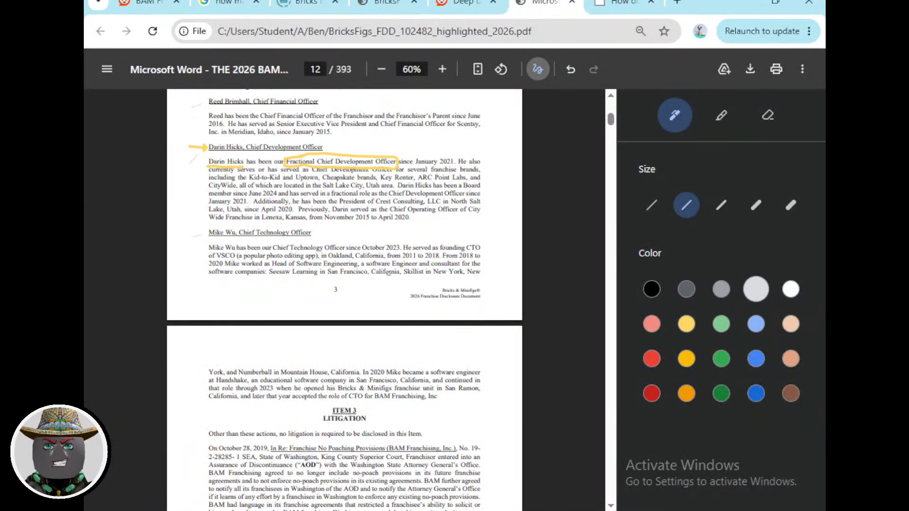
# Switch to the LibreOffice Calc workbook and review the yearly store and financial figures on the Activities sheet.
pyautogui.hotkey('alt', 'Tab')
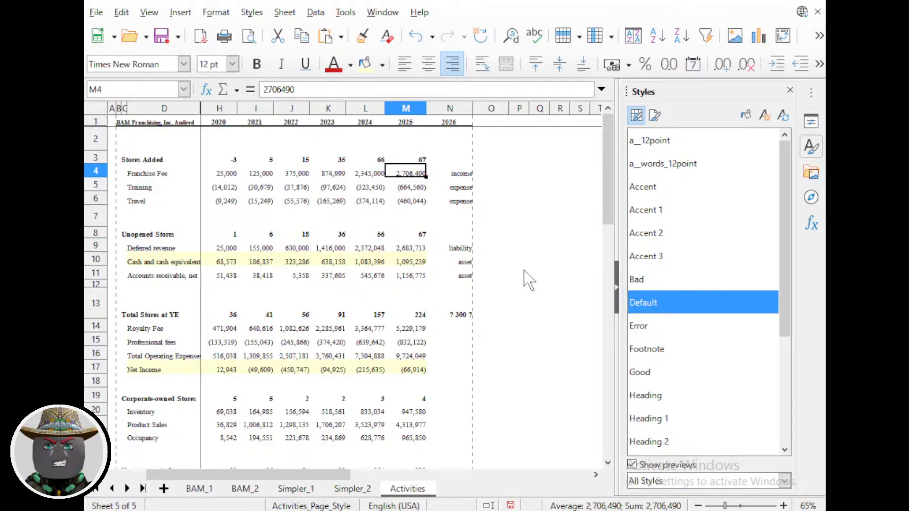
pyautogui.scroll(-3, 524, 276)
pyautogui.scroll(3, 523, 276)
pyautogui.scroll(-2, 517, 274)
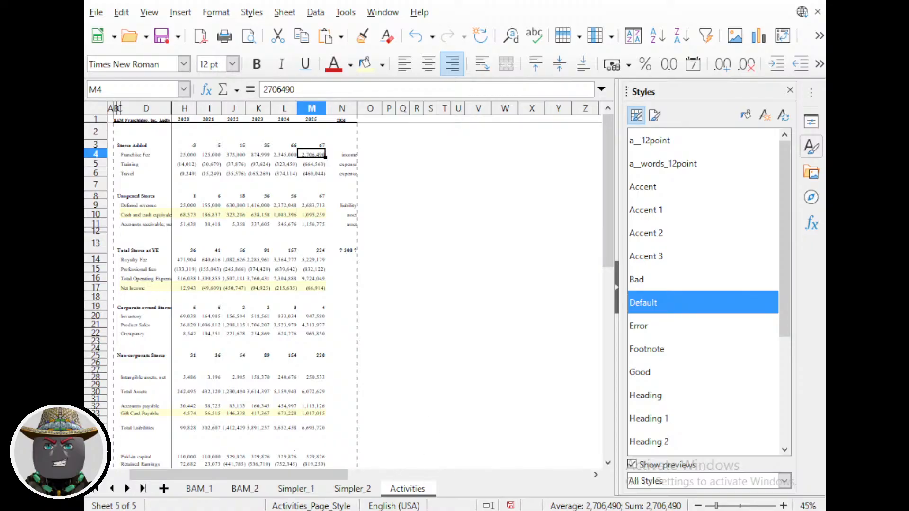
# Switch to OBS Studio, open the sign-in page in the Chat dock, and close the dock along with its closing notice.
pyautogui.click(413, 510)
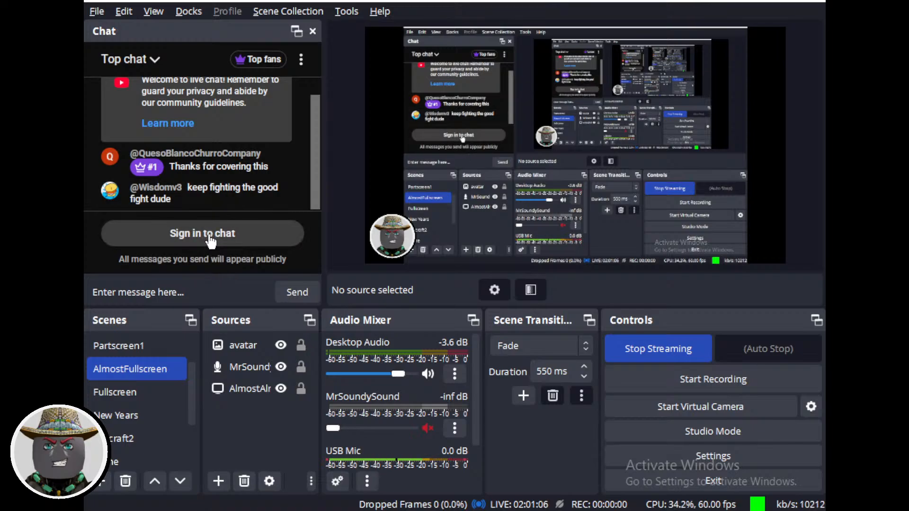
pyautogui.click(252, 228)
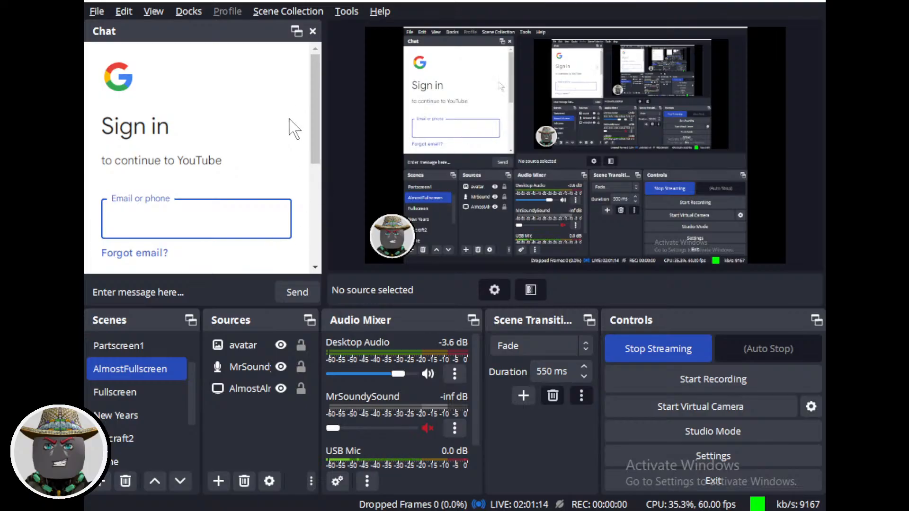
pyautogui.click(313, 30)
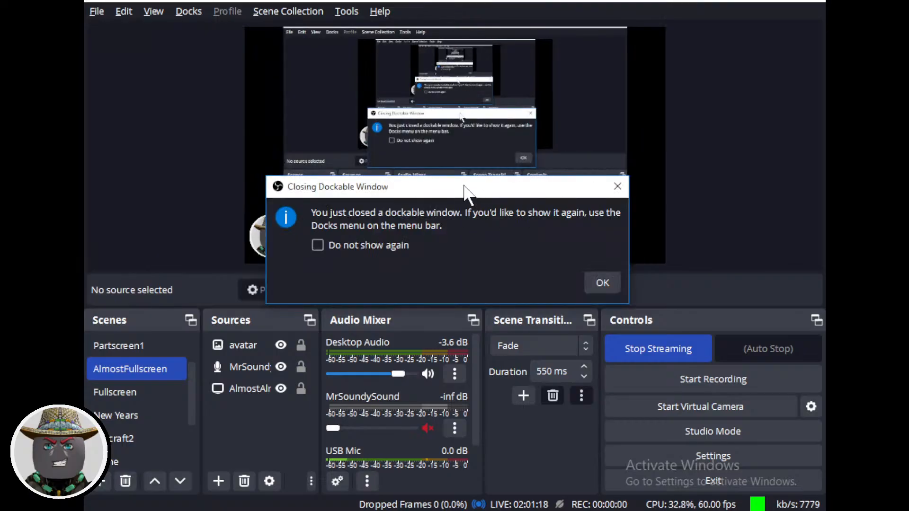
pyautogui.click(618, 188)
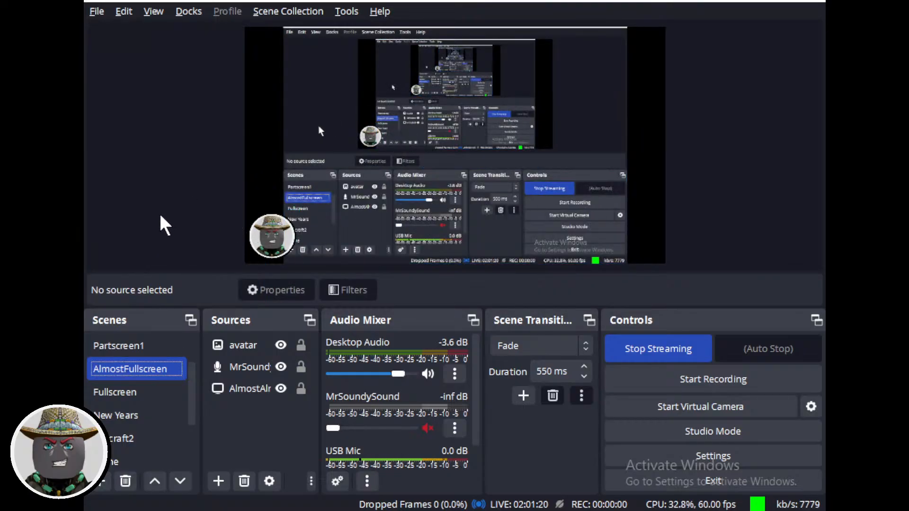